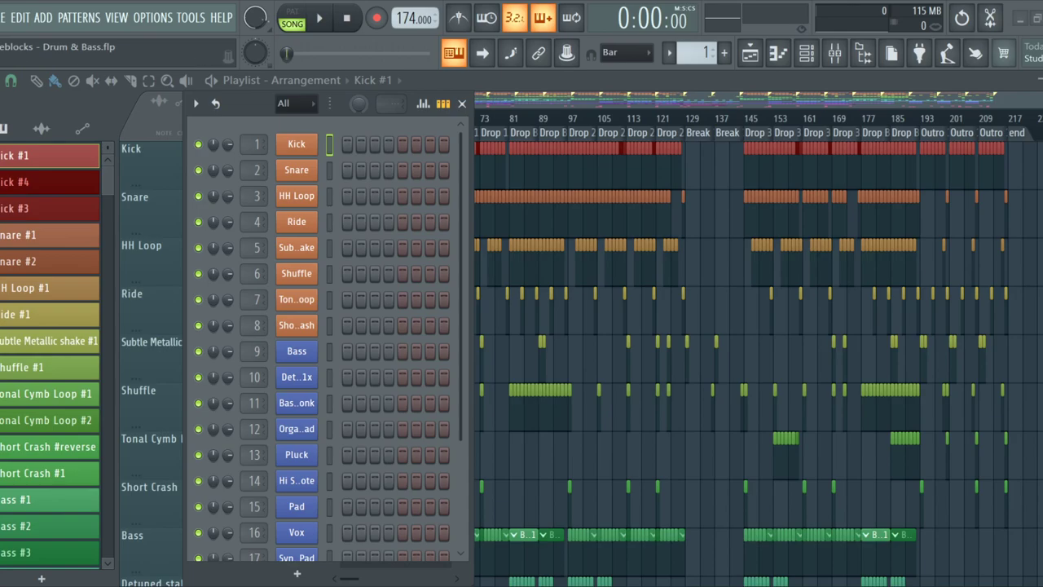
# Look over the playlist arrangement, the channel rack's perc group and the mixer tracks
pyautogui.scroll(3, 321, 177)
pyautogui.hscroll(2, 414, 169)
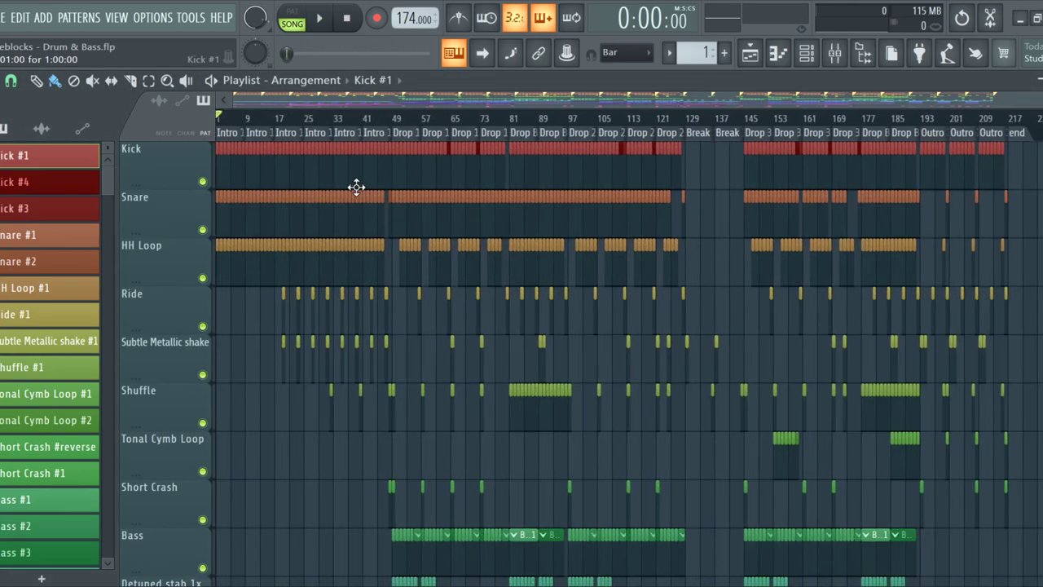
pyautogui.click(806, 54)
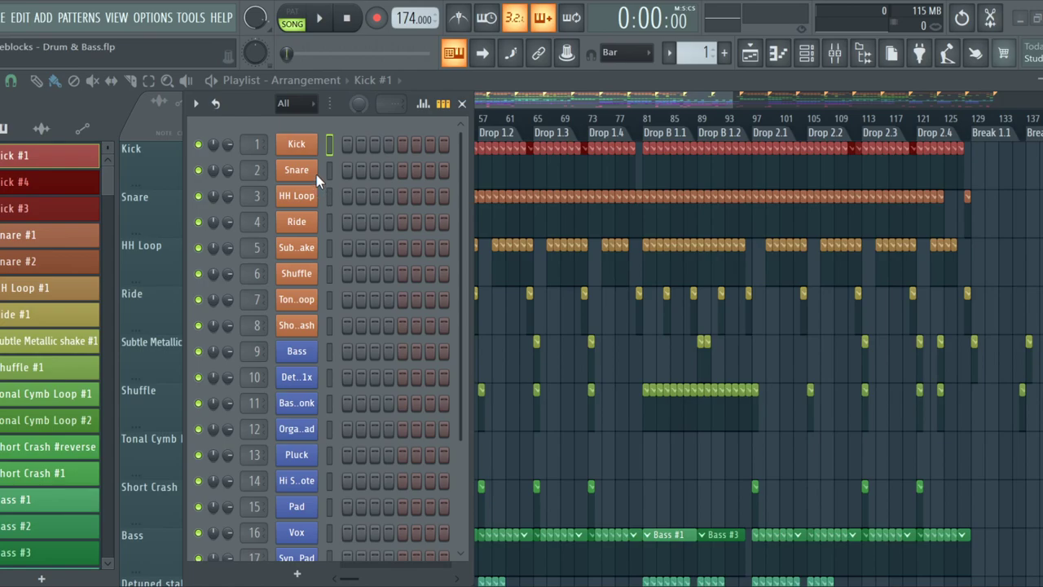
pyautogui.press('pagedown')
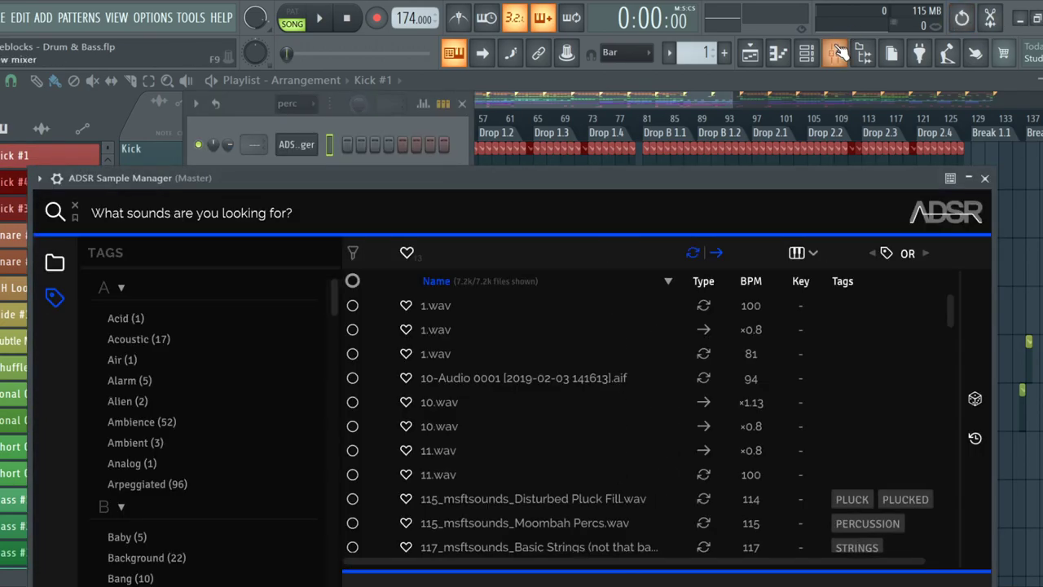
pyautogui.click(834, 53)
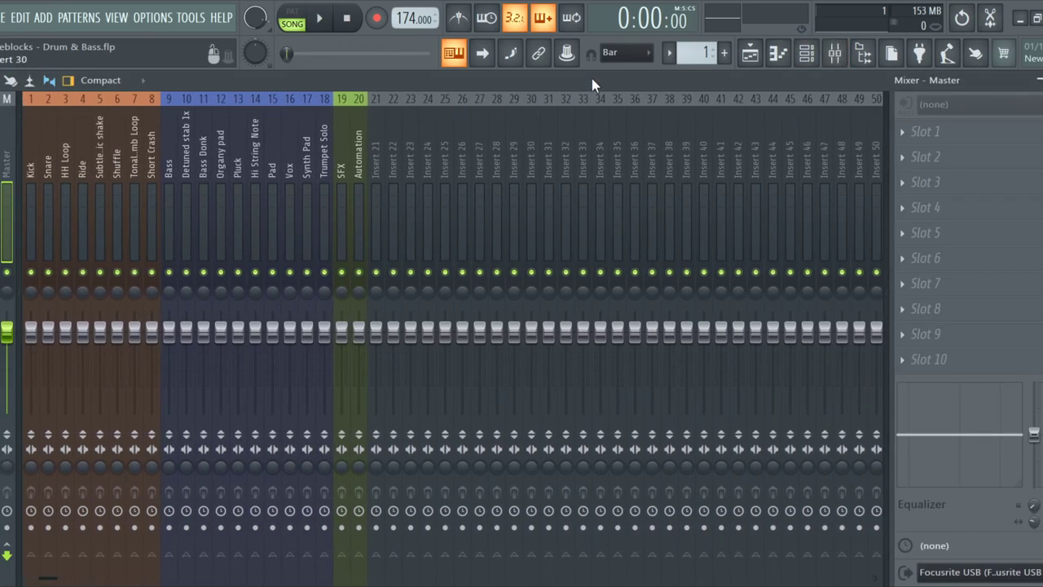
# Open the ADSR Sample Manager from the channel rack and filter its samples by the Kick and Drum & Bass tags
pyautogui.click(766, 54)
pyautogui.click(806, 53)
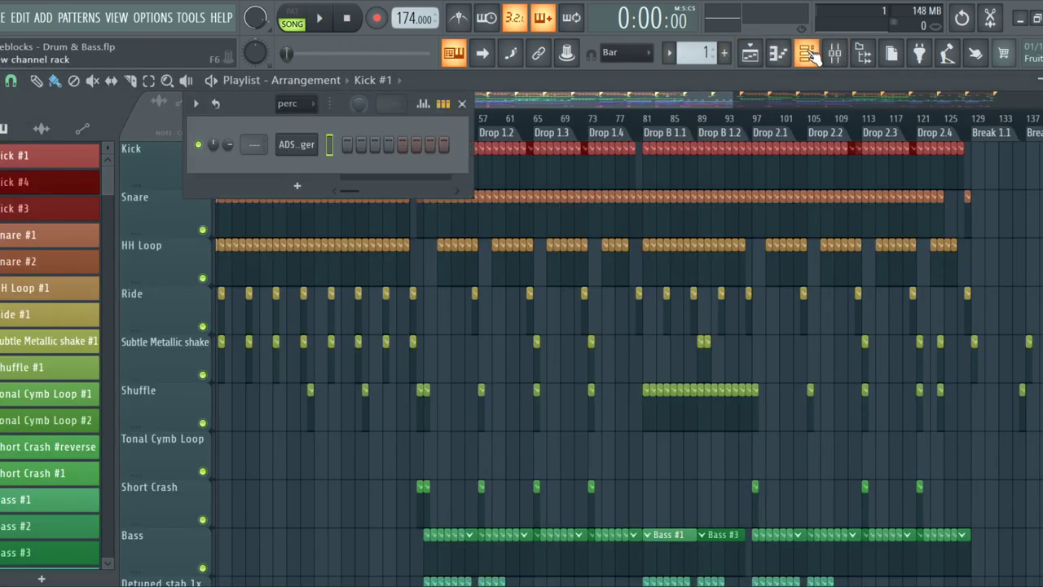
pyautogui.click(296, 144)
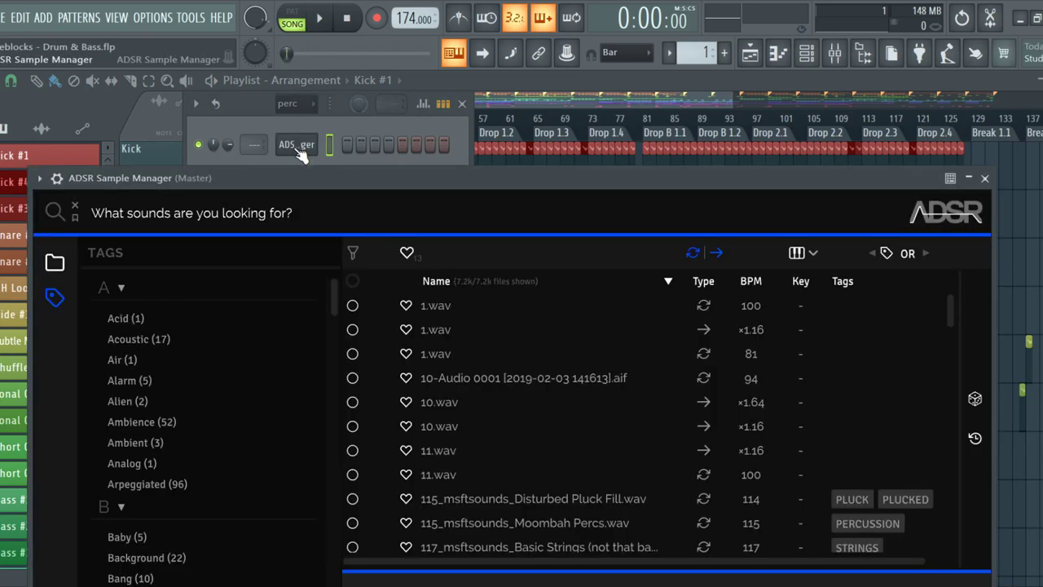
pyautogui.click(388, 213)
pyautogui.write('kick')
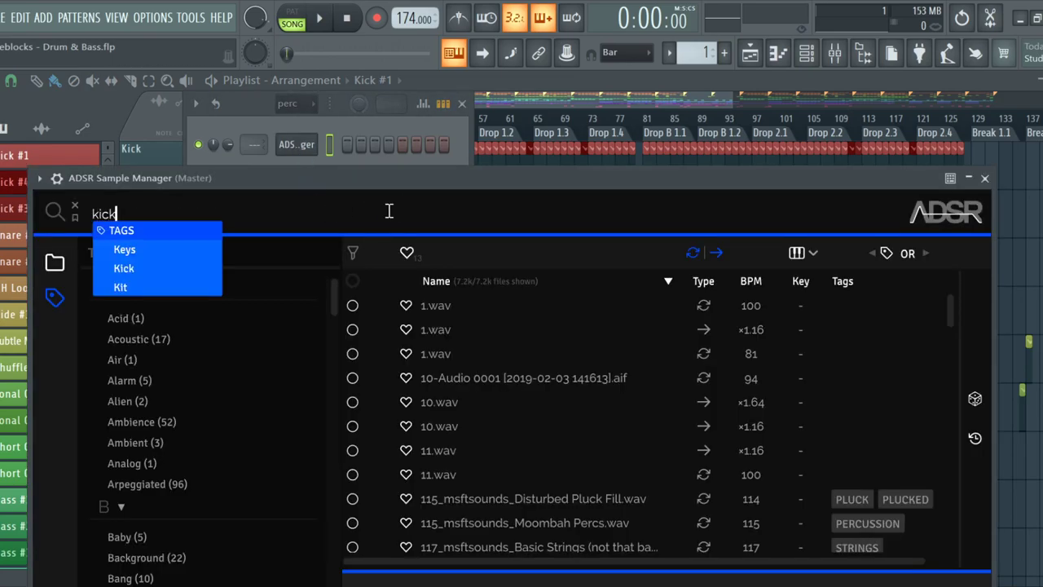
pyautogui.press('Return')
pyautogui.write('d')
pyautogui.press('Down')
pyautogui.press('Down')
pyautogui.press('Return')
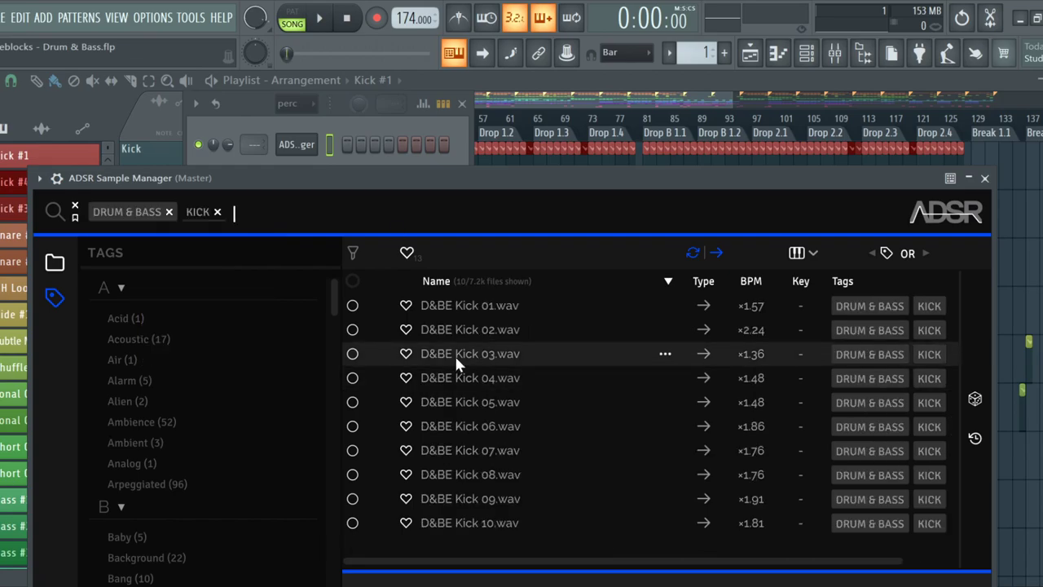
# Audition D&BE Kick 01, 02 and 03, and add D&BE Kick 02.wav as a new channel in the channel rack
pyautogui.click(463, 303)
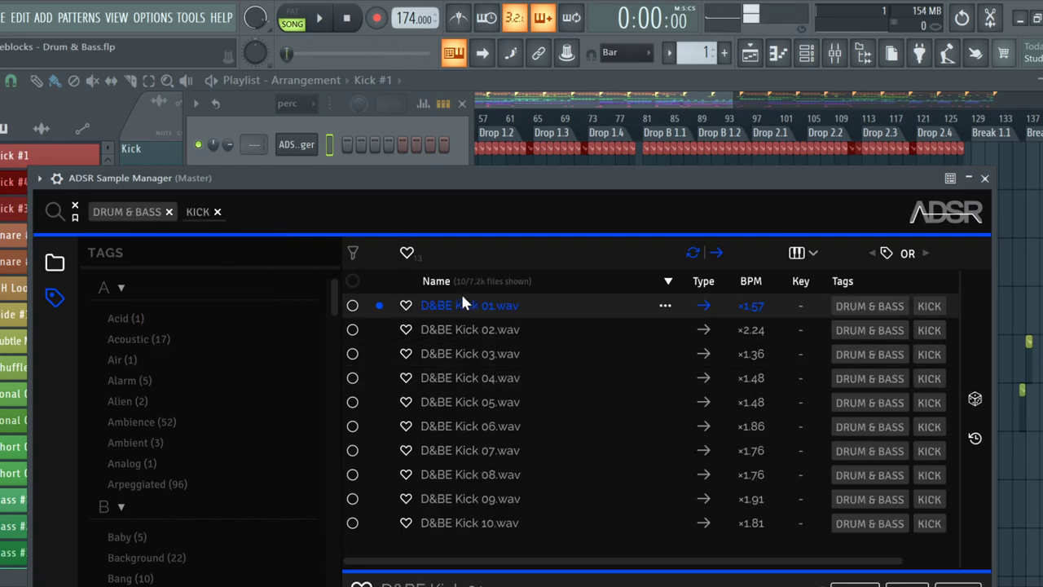
pyautogui.moveTo(418, 181); pyautogui.dragTo(426, 242)
pyautogui.click(497, 414)
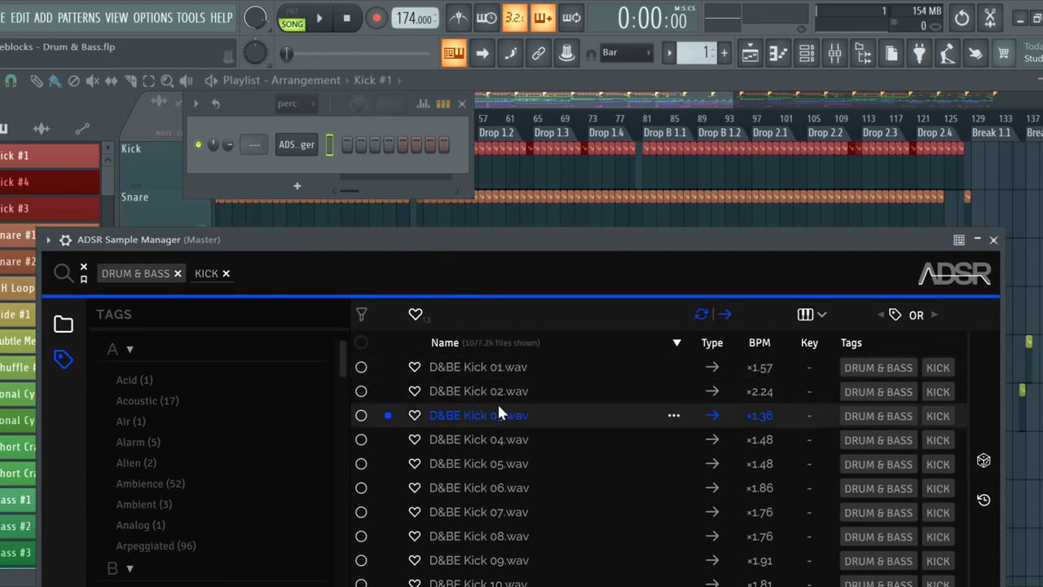
pyautogui.click(495, 393)
pyautogui.click(477, 372)
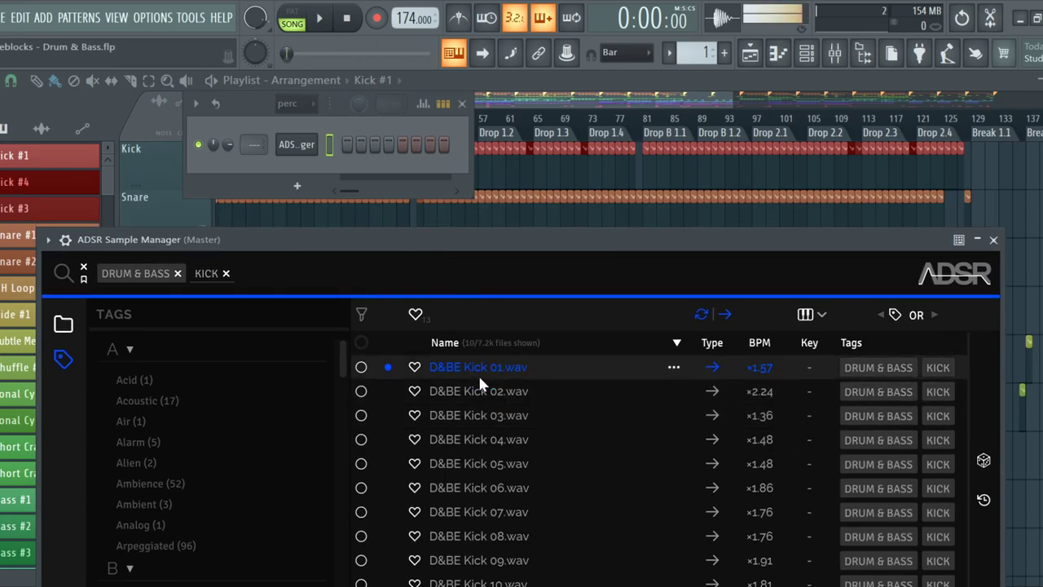
pyautogui.click(474, 391)
pyautogui.moveTo(478, 396); pyautogui.dragTo(311, 175)
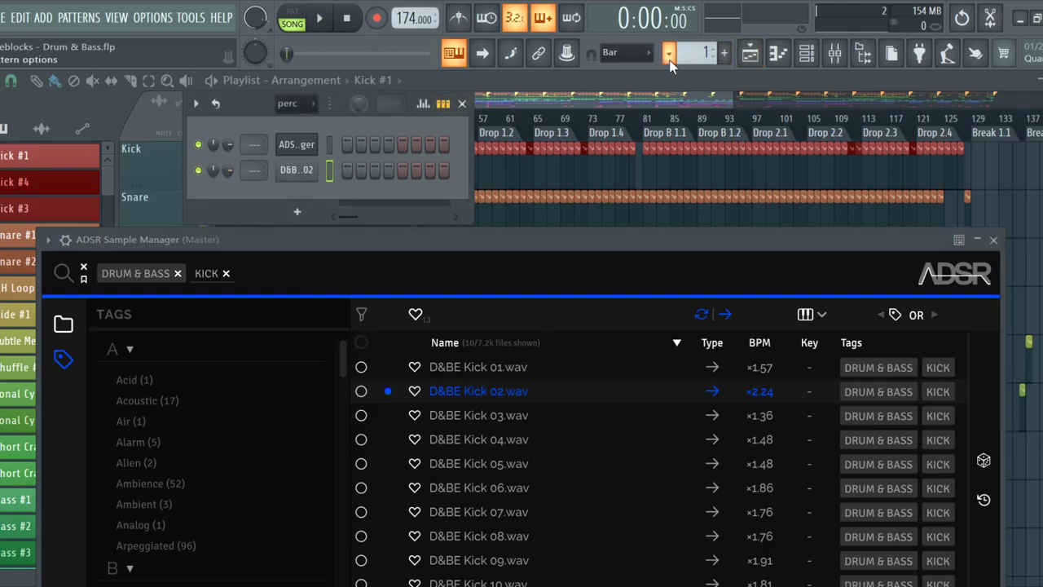
# Place D&BE Kick 02 on the first step of pattern 1 and enable Normalize for its sample
pyautogui.click(348, 169)
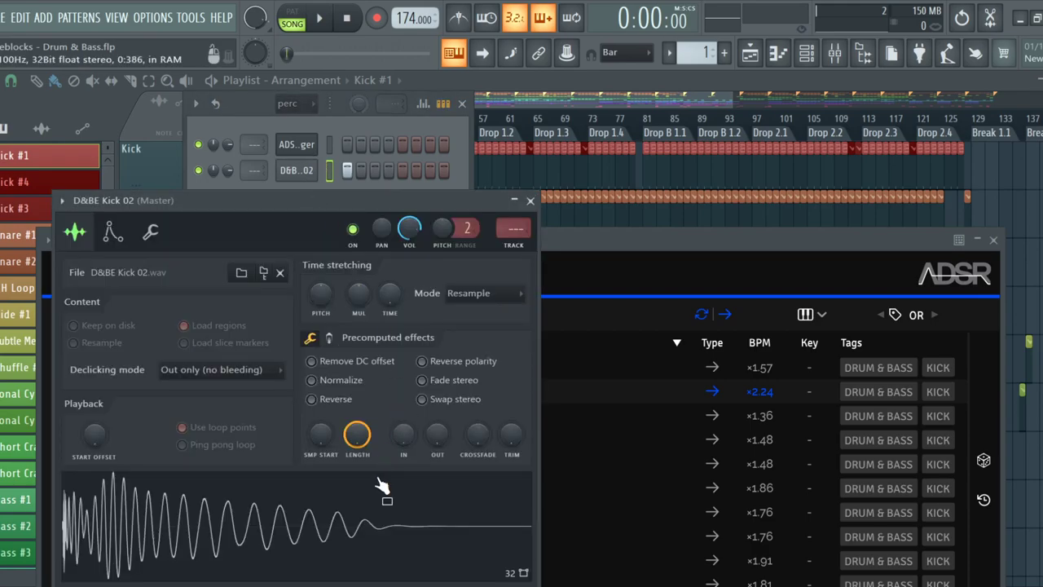
pyautogui.click(359, 380)
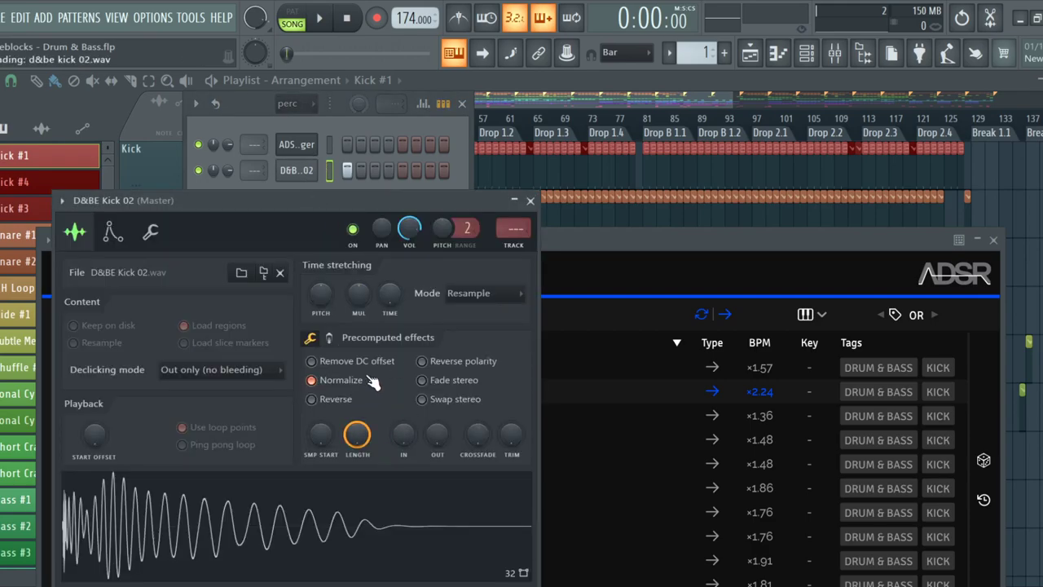
pyautogui.click(530, 200)
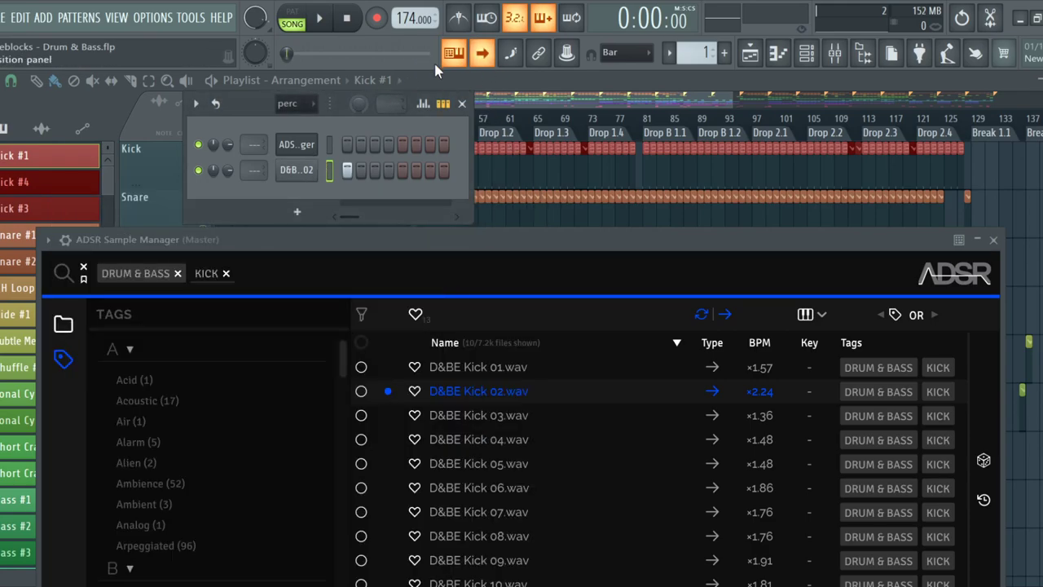
# Play the song from the start while examining the playlist tracks, the channel rack and the mixer
pyautogui.click(482, 86)
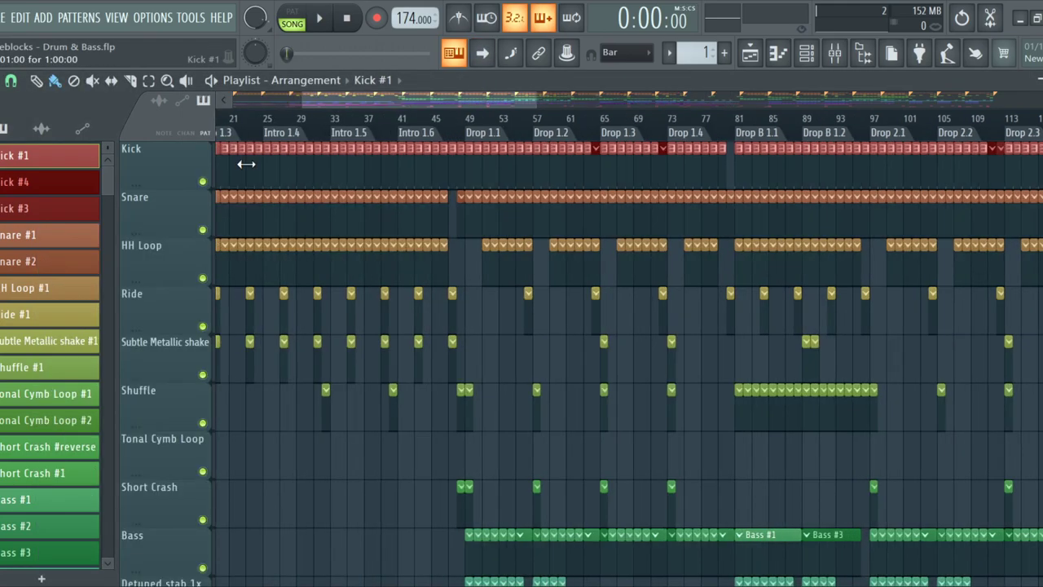
pyautogui.scroll(5, 256, 163)
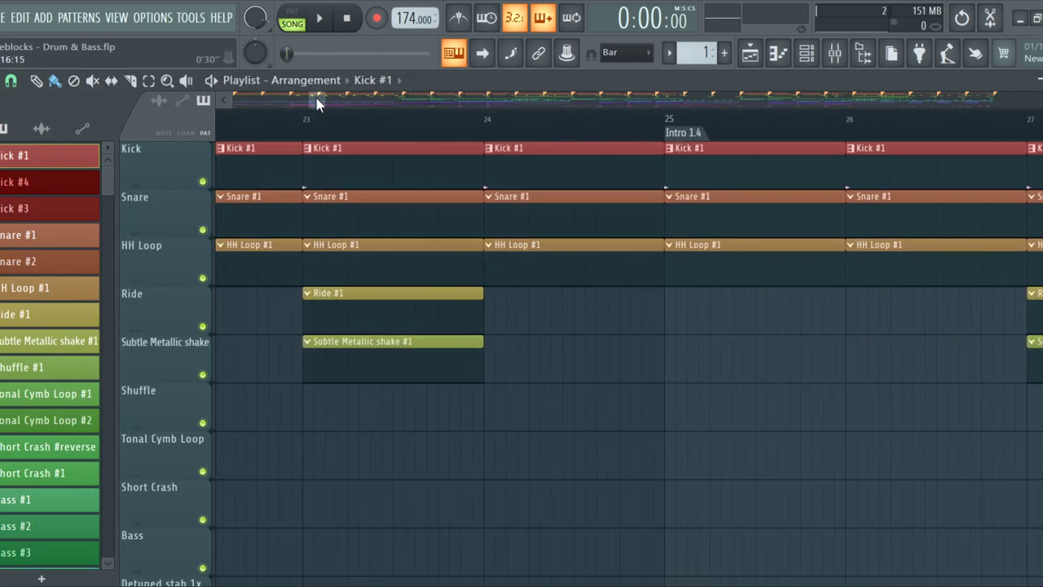
pyautogui.hscroll(-10, 309, 139)
pyautogui.press('space')
pyautogui.scroll(-5, 304, 150)
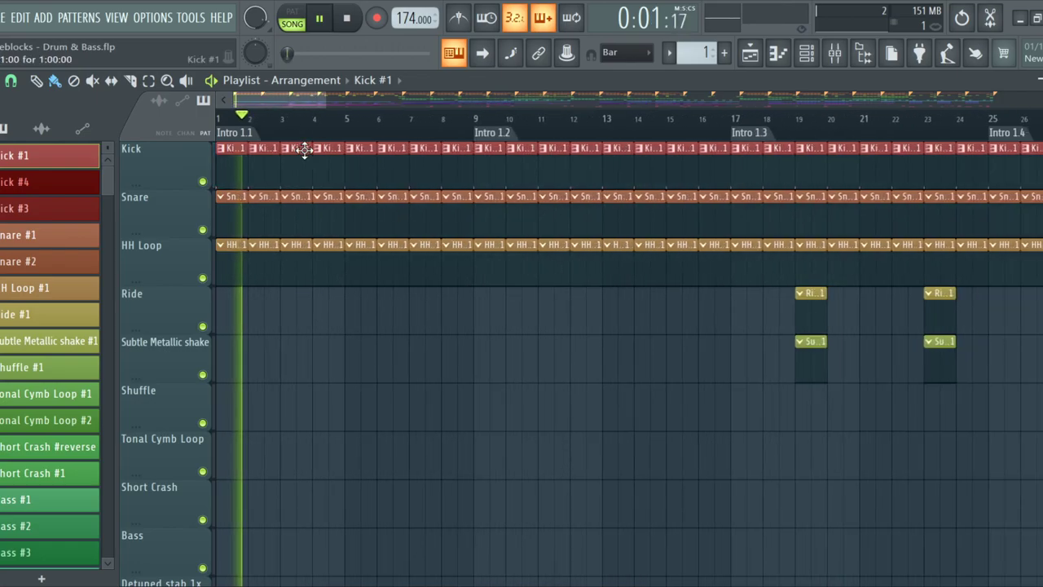
pyautogui.scroll(-6, 306, 151)
pyautogui.scroll(-1, 309, 154)
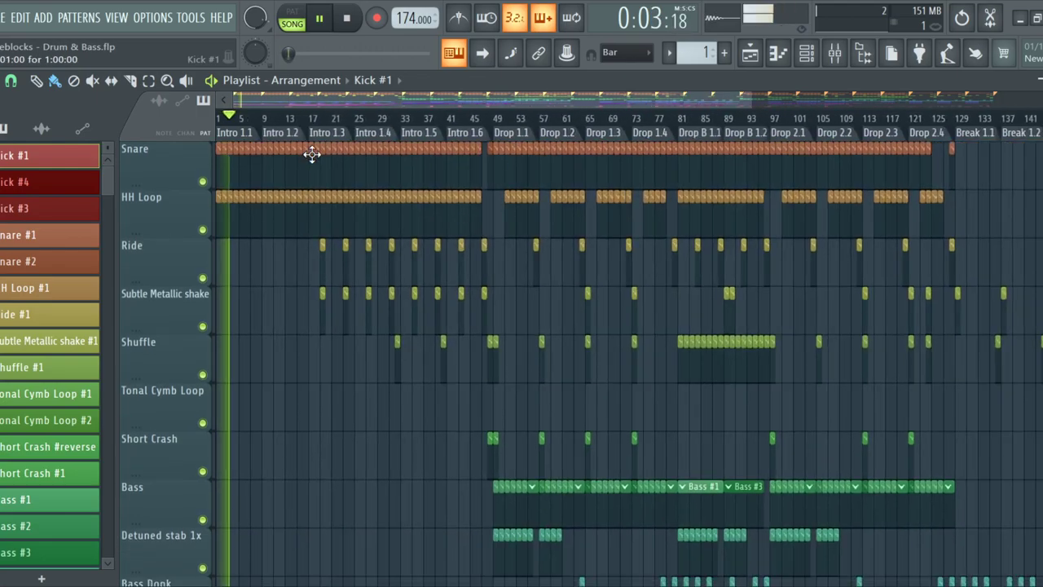
pyautogui.scroll(1, 312, 153)
pyautogui.click(818, 60)
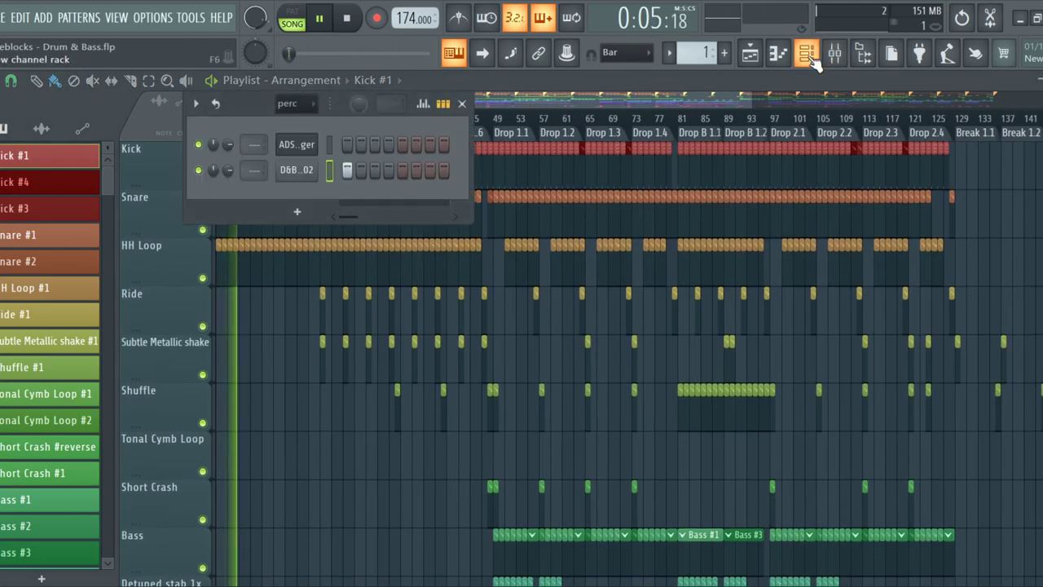
pyautogui.click(836, 56)
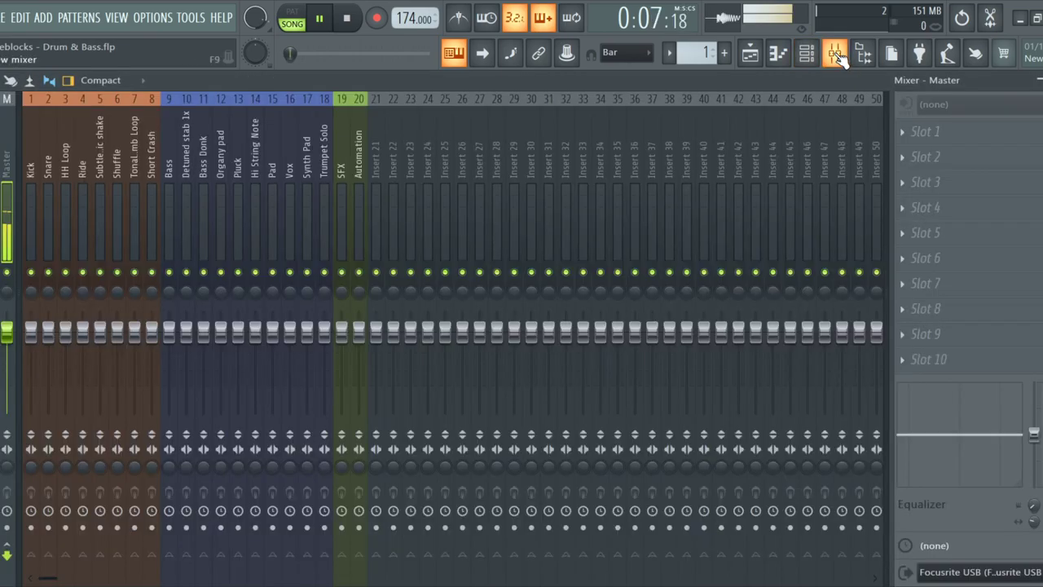
pyautogui.click(838, 57)
pyautogui.click(834, 56)
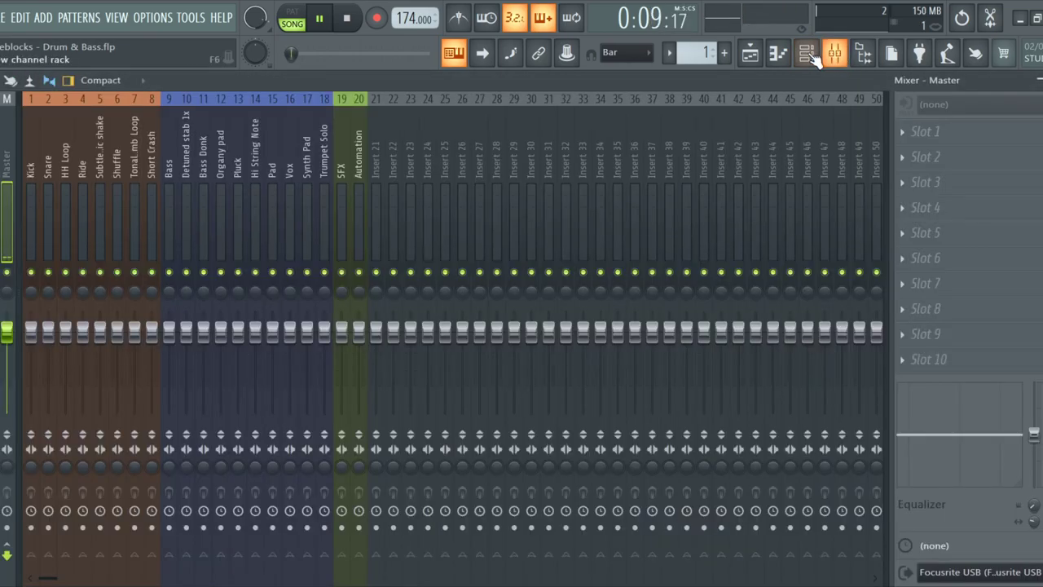
pyautogui.click(828, 57)
# Replay the opening of Intro 1.1 in the playlist several times
pyautogui.scroll(5, 180, 199)
pyautogui.scroll(2, 180, 200)
pyautogui.press('space')
pyautogui.press('space')
pyautogui.press('space')
pyautogui.press('space')
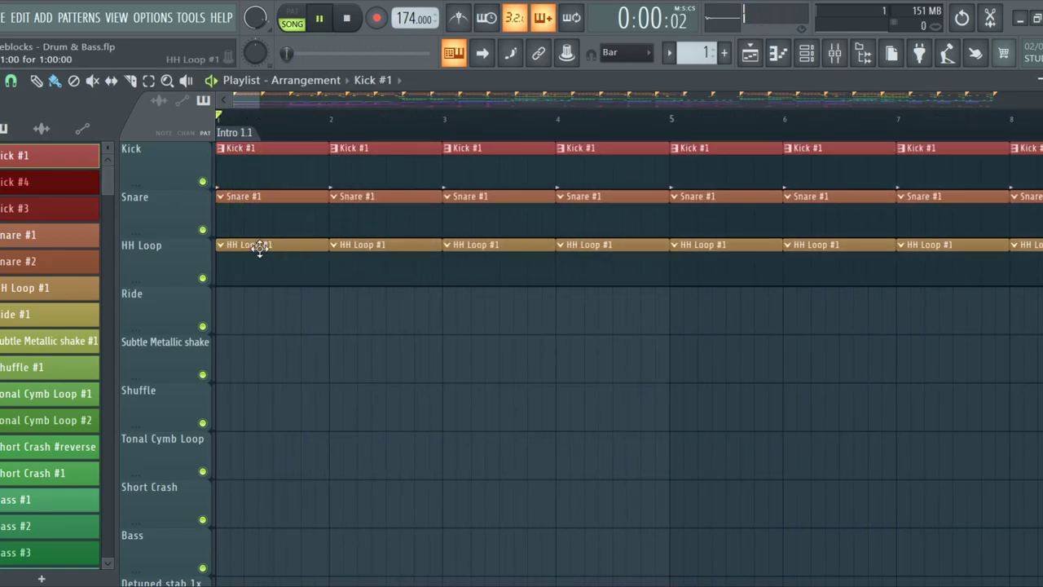
pyautogui.press('space')
# Show the channel rack and switch playback from song mode to pattern mode
pyautogui.click(806, 53)
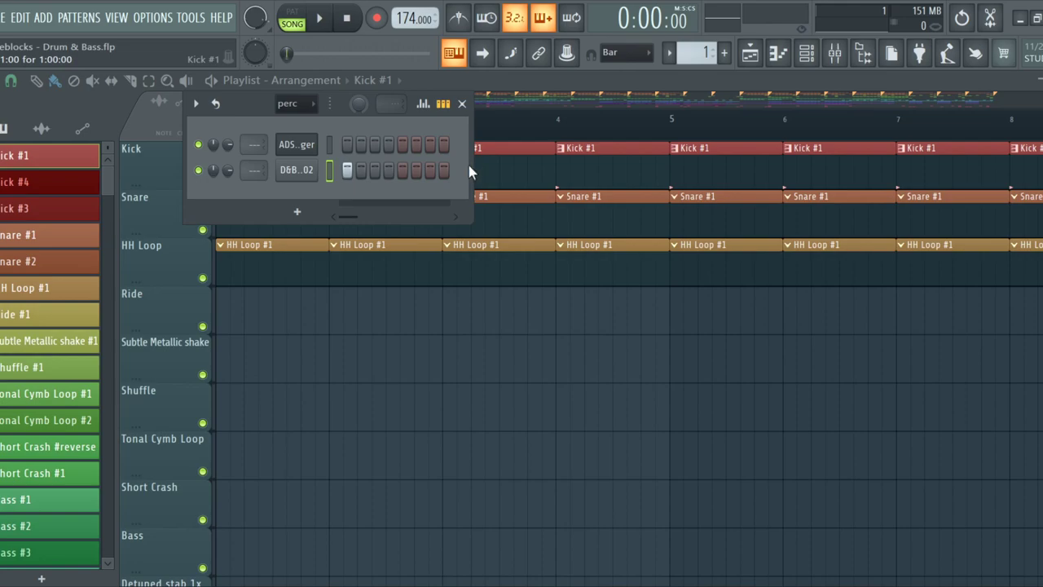
pyautogui.press('space')
pyautogui.click(292, 18)
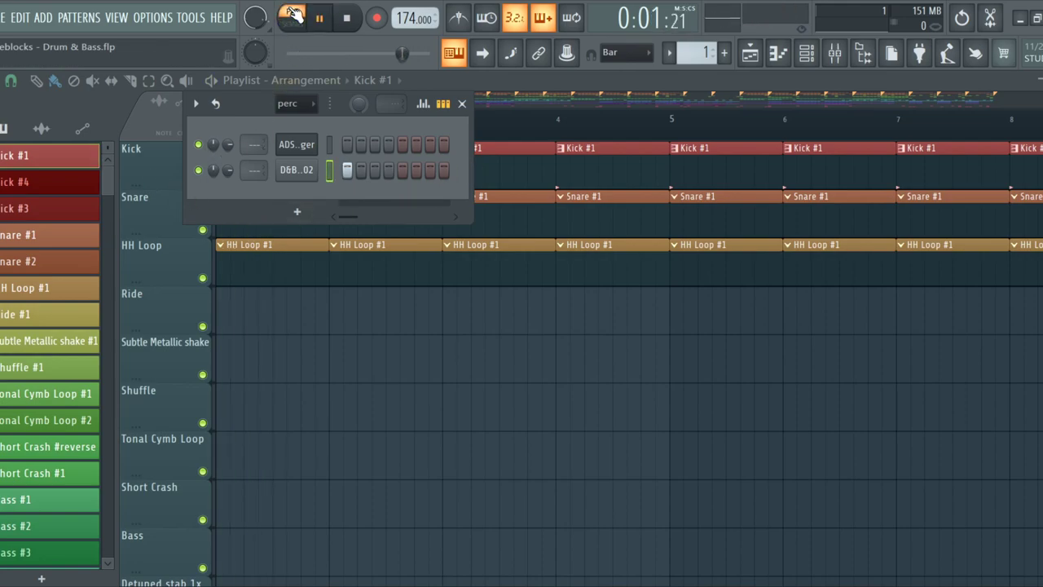
pyautogui.press('space')
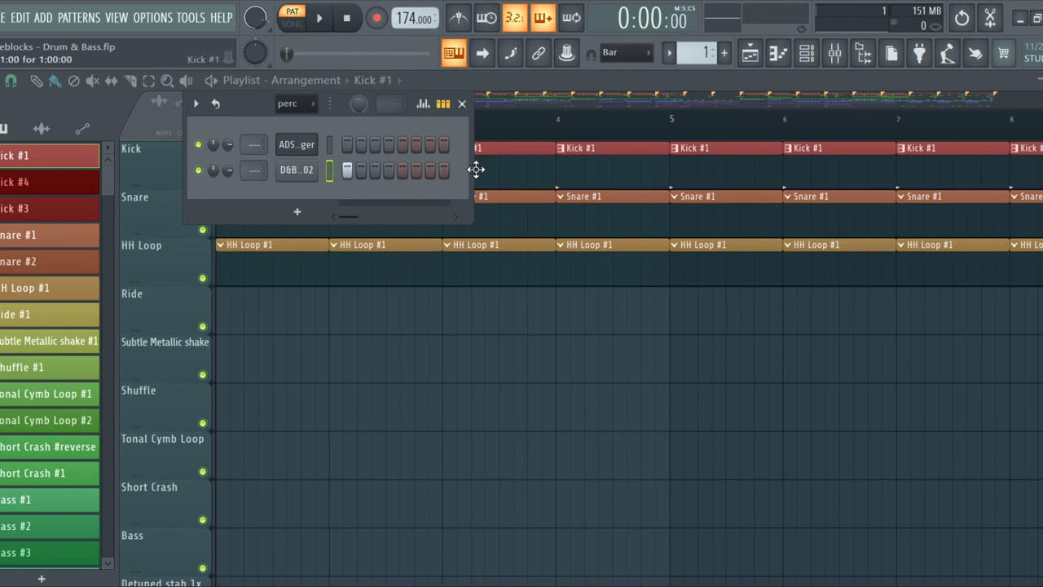
# Widen the channel rack, add a second D&BE Kick 02 hit on the ninth step and play the pattern
pyautogui.moveTo(473, 169); pyautogui.dragTo(911, 221)
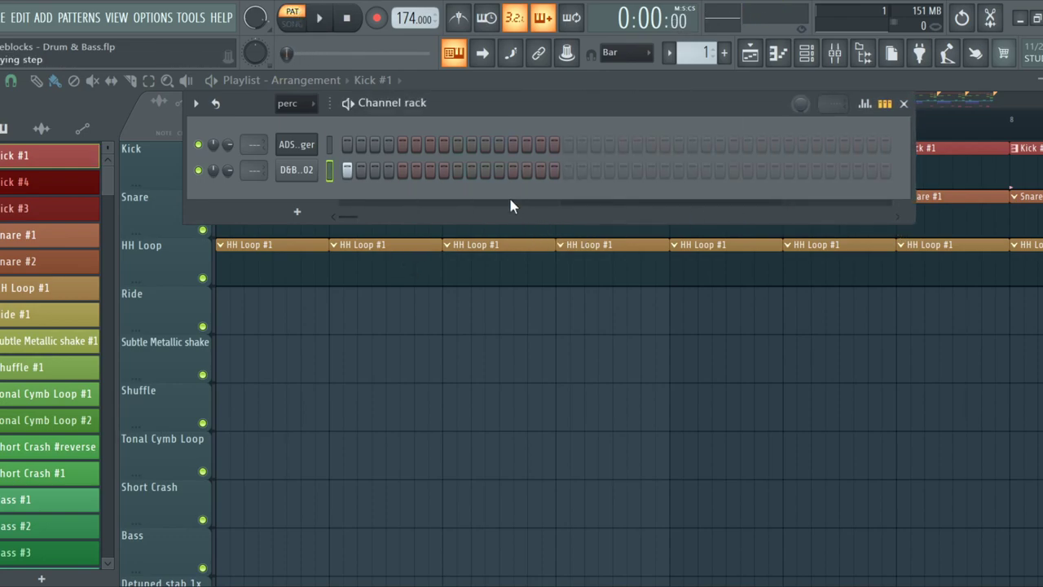
pyautogui.moveTo(476, 118); pyautogui.dragTo(623, 243)
pyautogui.press('space')
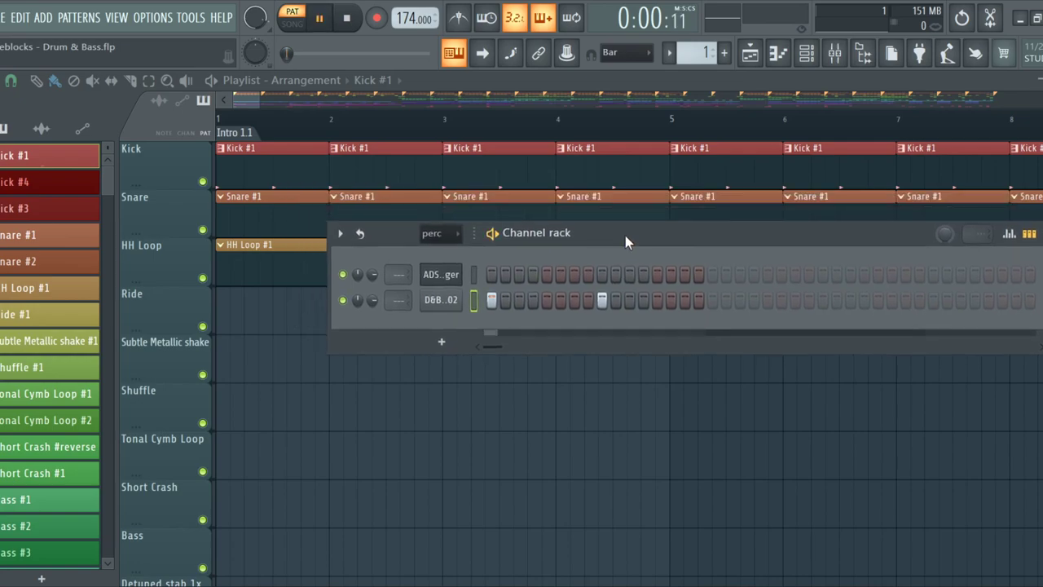
pyautogui.scroll(-2, 219, 185)
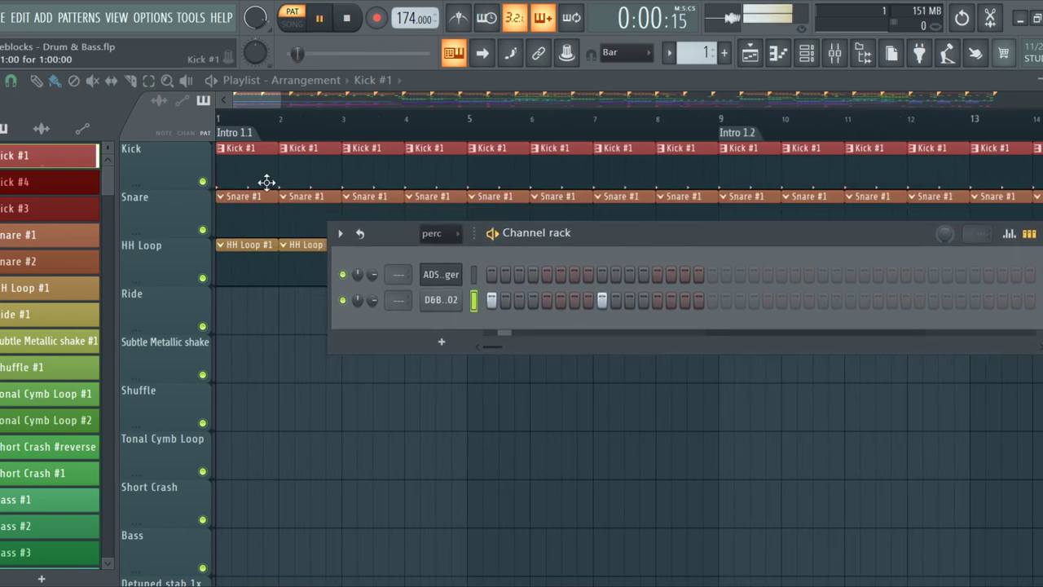
# Switch playback to song mode and listen to the first bar of Intro 1.1 with the two-hit kick pattern
pyautogui.click(291, 24)
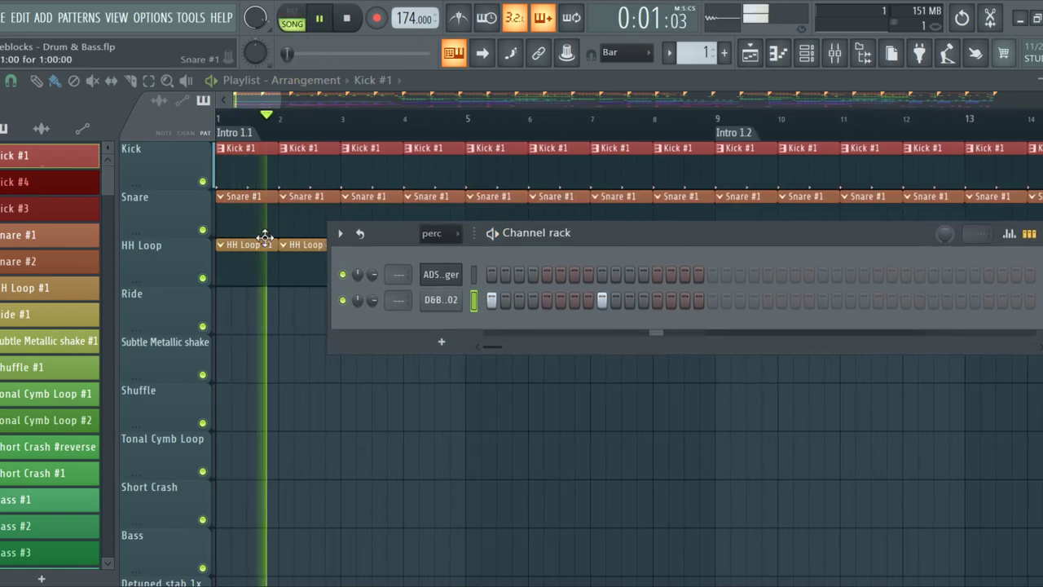
pyautogui.press('space')
pyautogui.press('space')
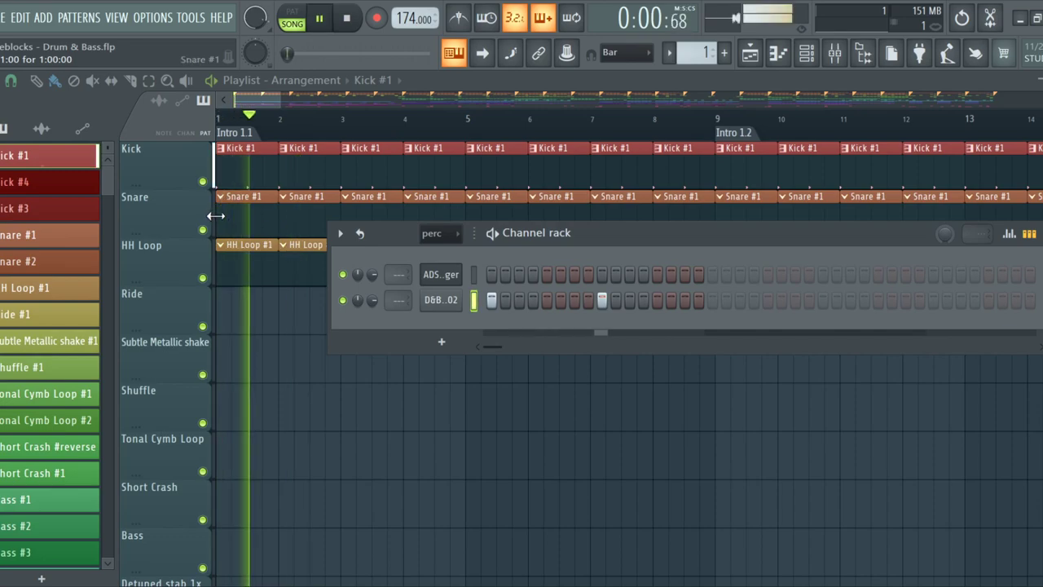
pyautogui.scroll(2, 219, 213)
pyautogui.press('space')
pyautogui.press('space')
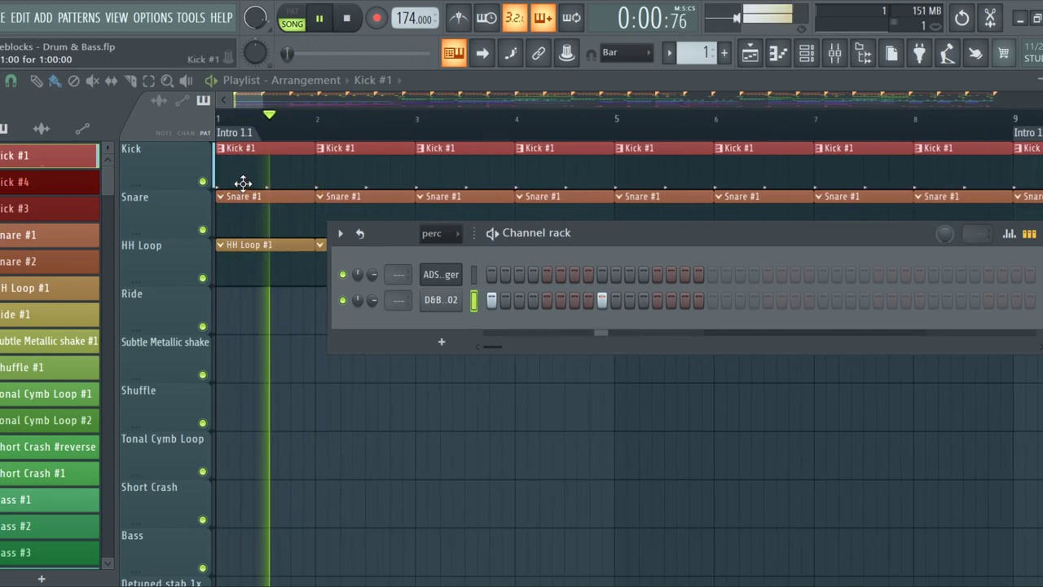
pyautogui.press('space')
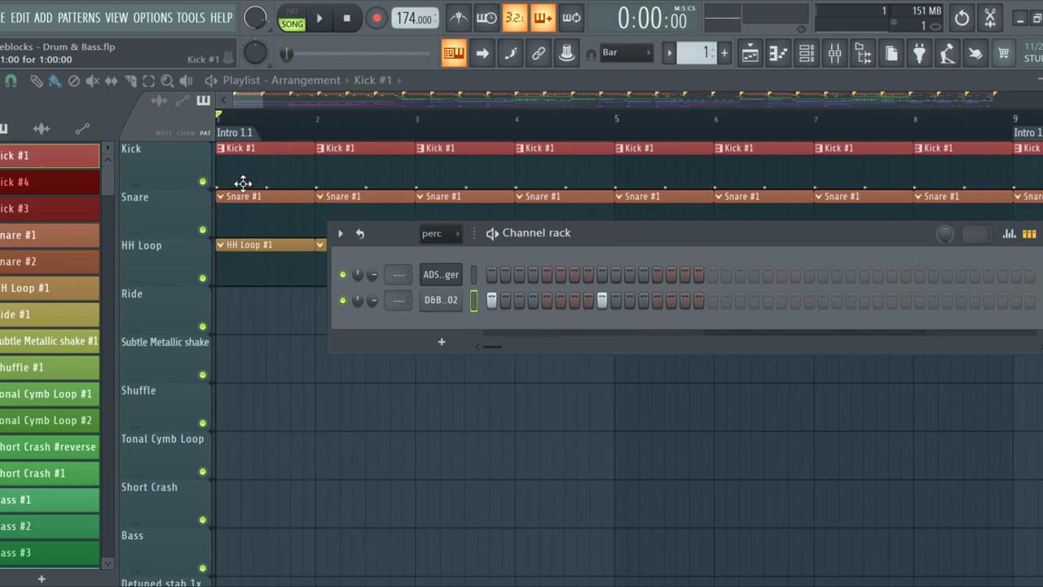
# Open ADSR Sample Manager and replace the Kick filter with a Snare tag, keeping the Drum & Bass tag
pyautogui.click(453, 274)
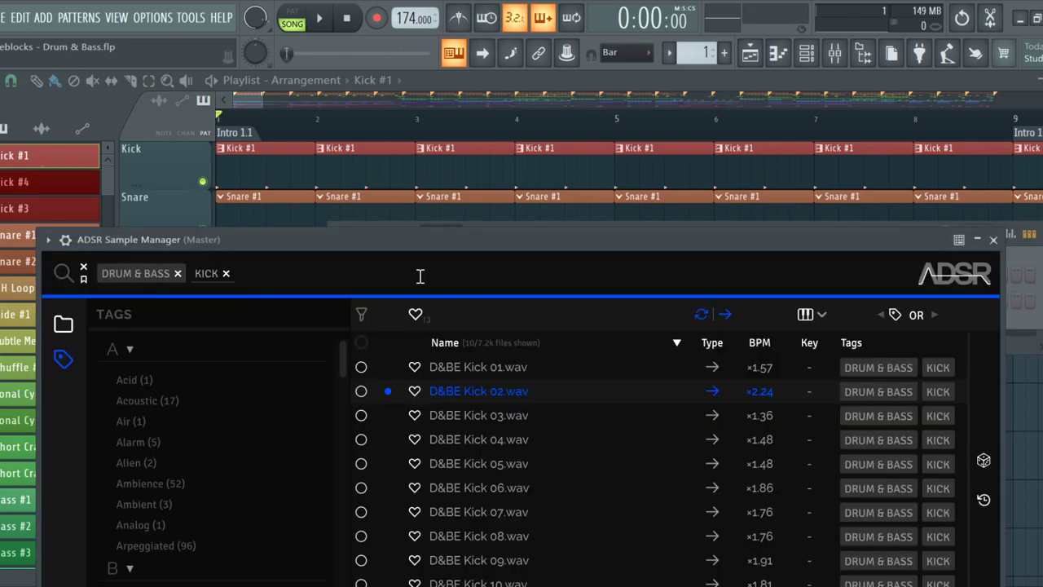
pyautogui.click(226, 274)
pyautogui.write('sbare')
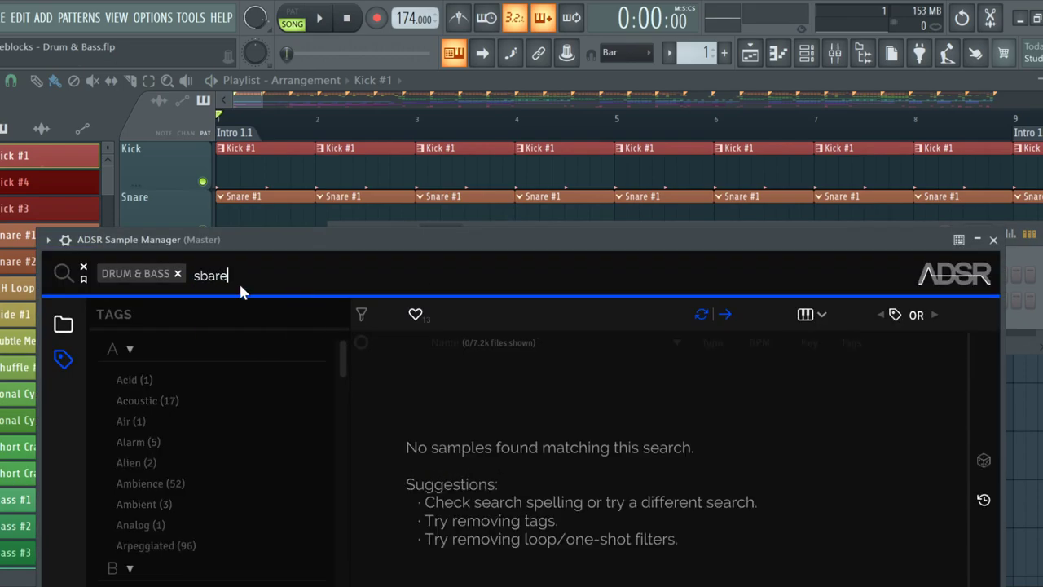
pyautogui.press('BackSpace')
pyautogui.press('BackSpace')
pyautogui.press('BackSpace')
pyautogui.press('BackSpace')
pyautogui.write('nare')
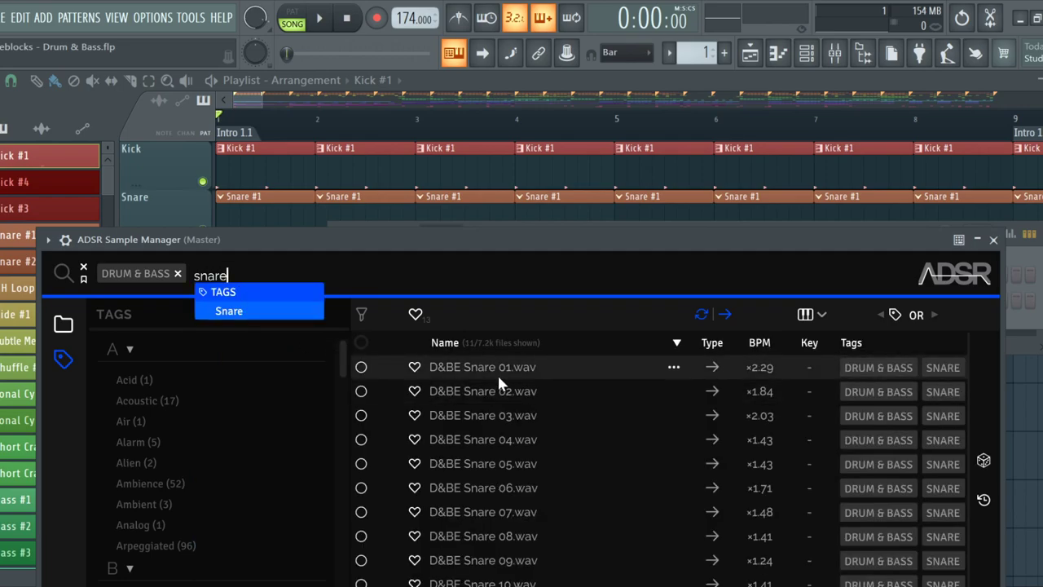
pyautogui.press('Return')
# Audition the D&BE snares and load D&BE Snare 02.wav as a new channel in the channel rack
pyautogui.click(489, 394)
pyautogui.click(485, 407)
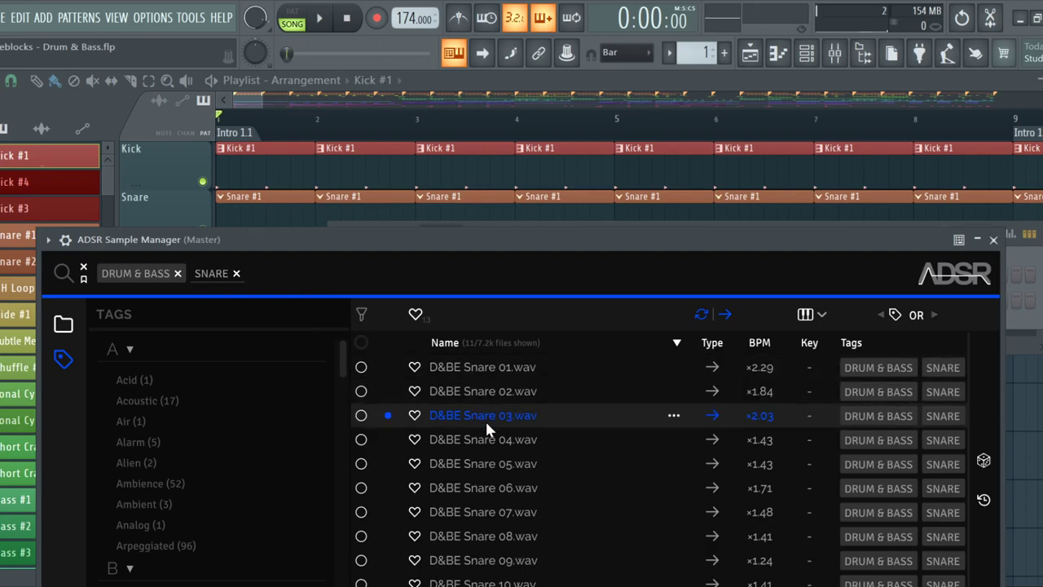
pyautogui.click(487, 393)
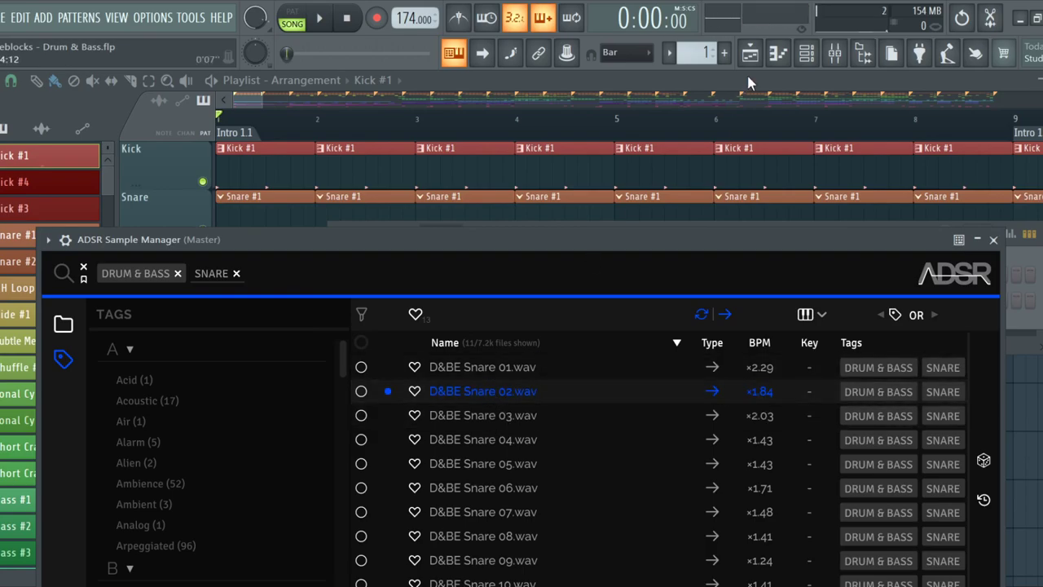
pyautogui.click(805, 57)
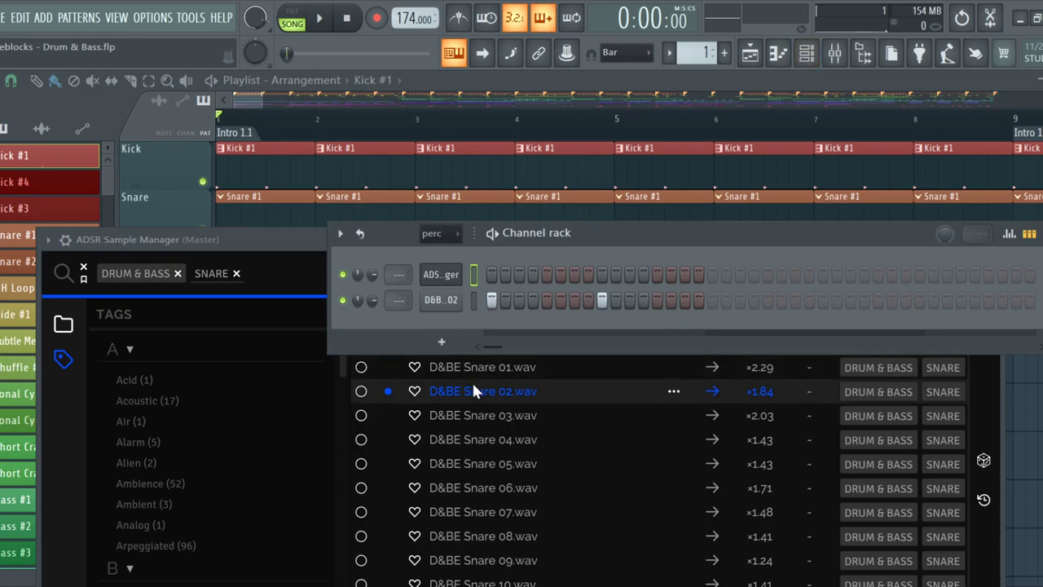
pyautogui.moveTo(476, 391); pyautogui.dragTo(445, 326)
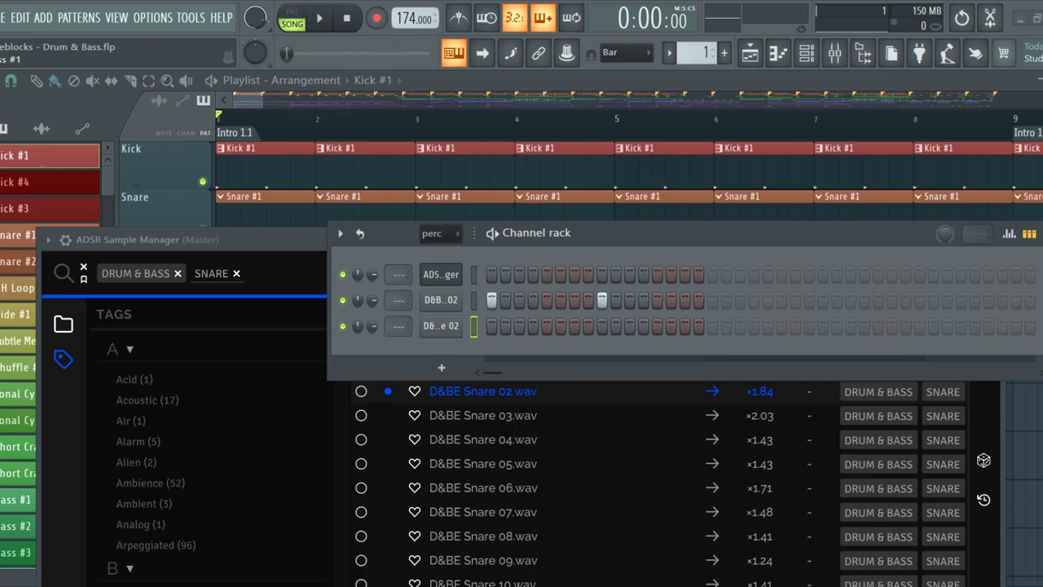
# Make Snare #1 the active pattern, place a D&BE Snare 02 hit on the fifth step and start playback
pyautogui.click(423, 73)
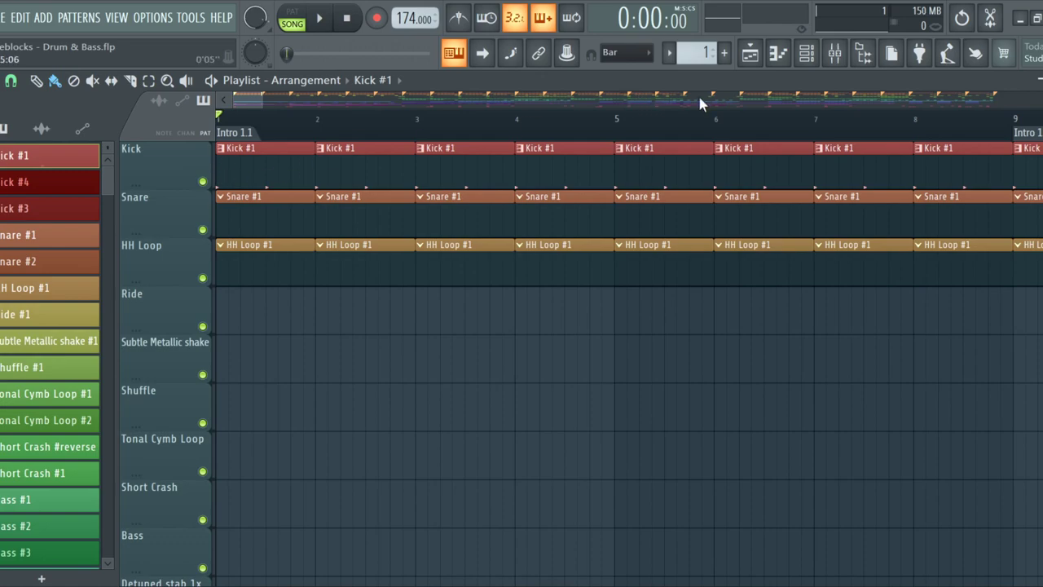
pyautogui.click(252, 202)
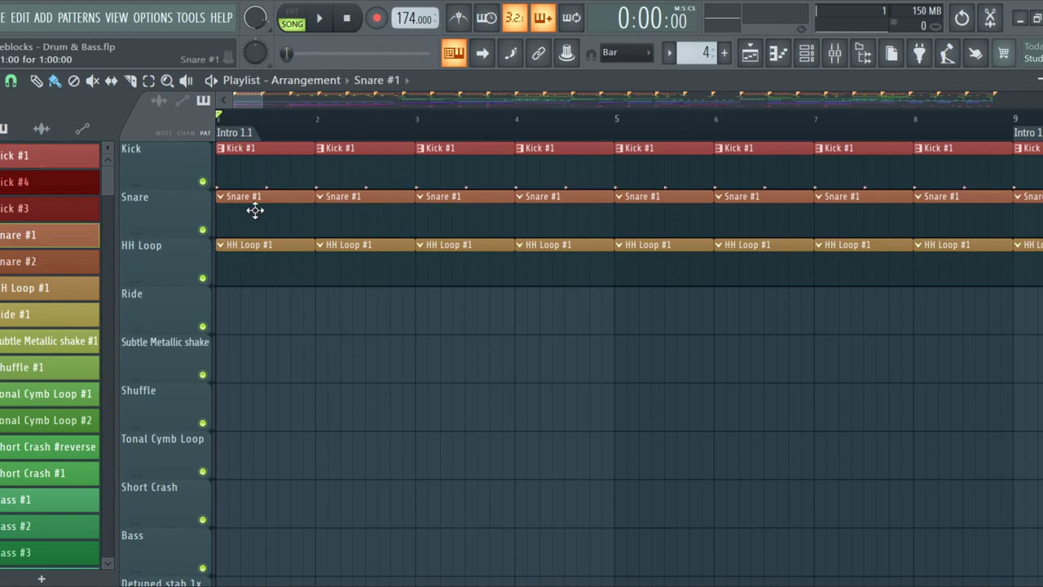
pyautogui.click(805, 53)
pyautogui.click(807, 53)
pyautogui.click(548, 326)
pyautogui.press('space')
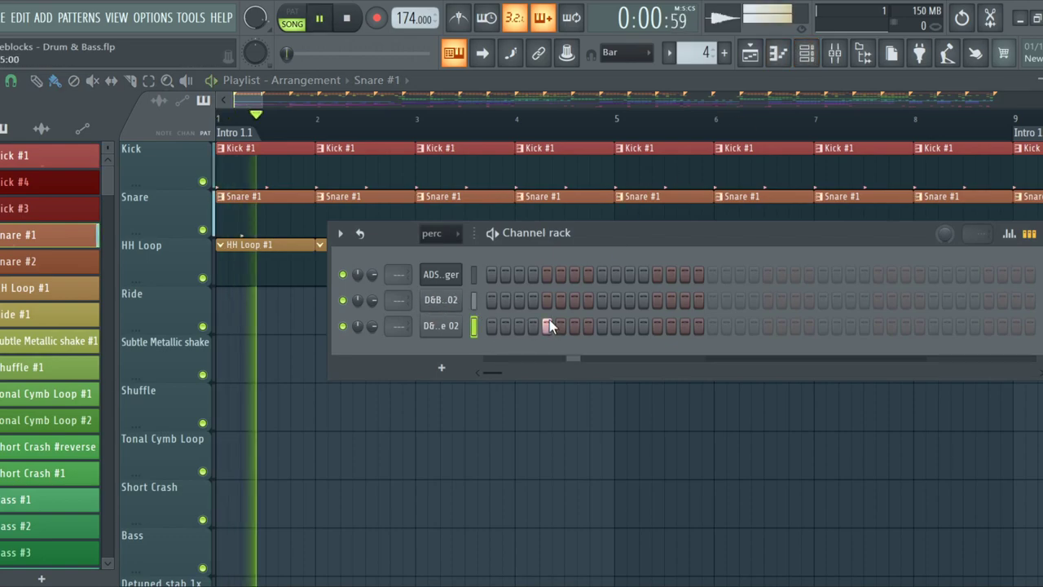
# Try the snare hit on the third step, compare it with an added fifth-step hit, and replay the bar
pyautogui.press('space')
pyautogui.click(519, 326)
pyautogui.press('space')
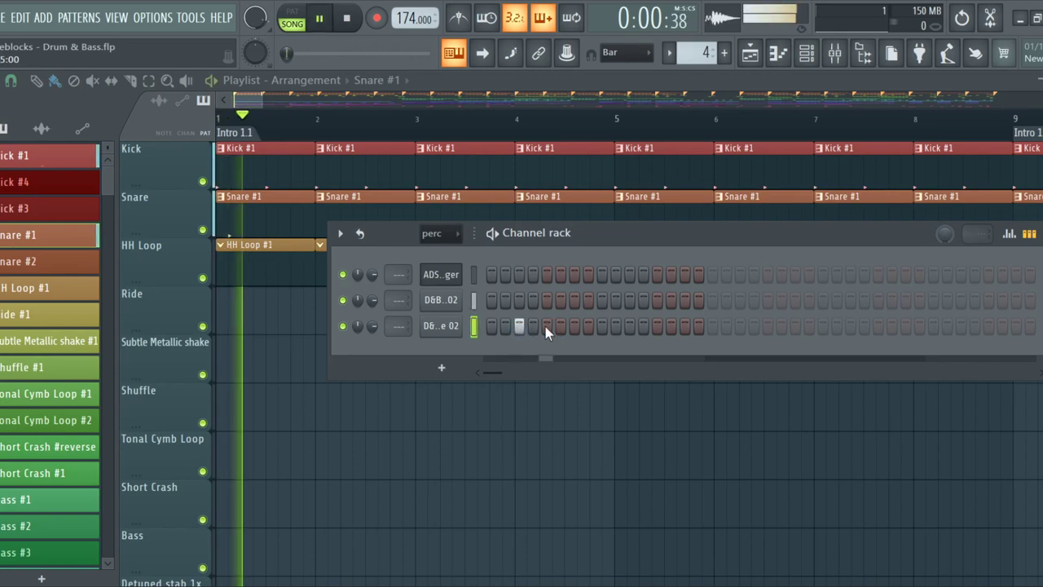
pyautogui.press('space')
pyautogui.press('space')
pyautogui.press('space')
pyautogui.click(547, 326)
pyautogui.press('space')
pyautogui.click(548, 326)
pyautogui.press('space')
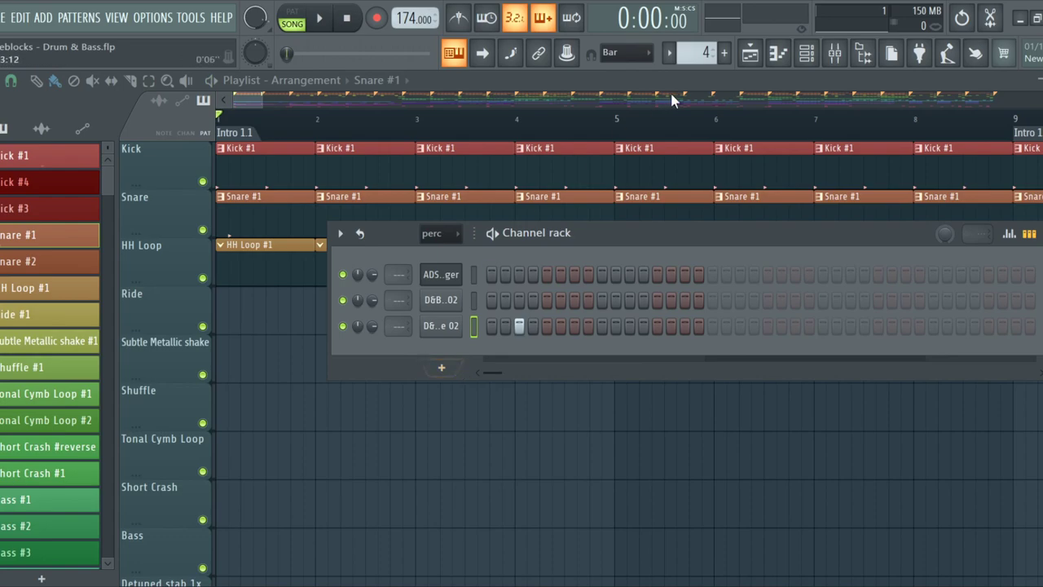
# Replay the opening and try an additional snare hit on the thirteenth step of Snare #1
pyautogui.click(806, 59)
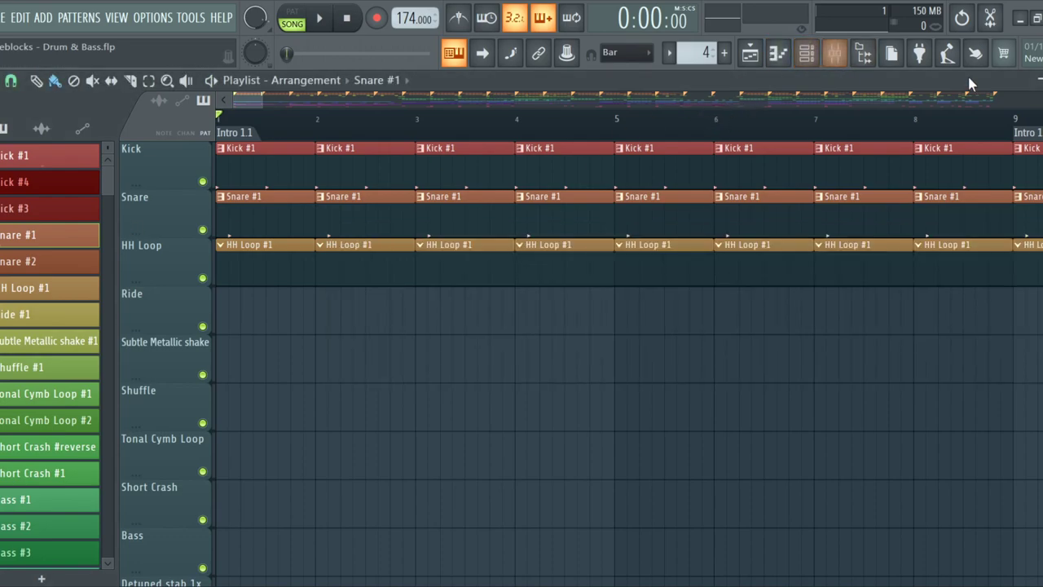
pyautogui.click(810, 62)
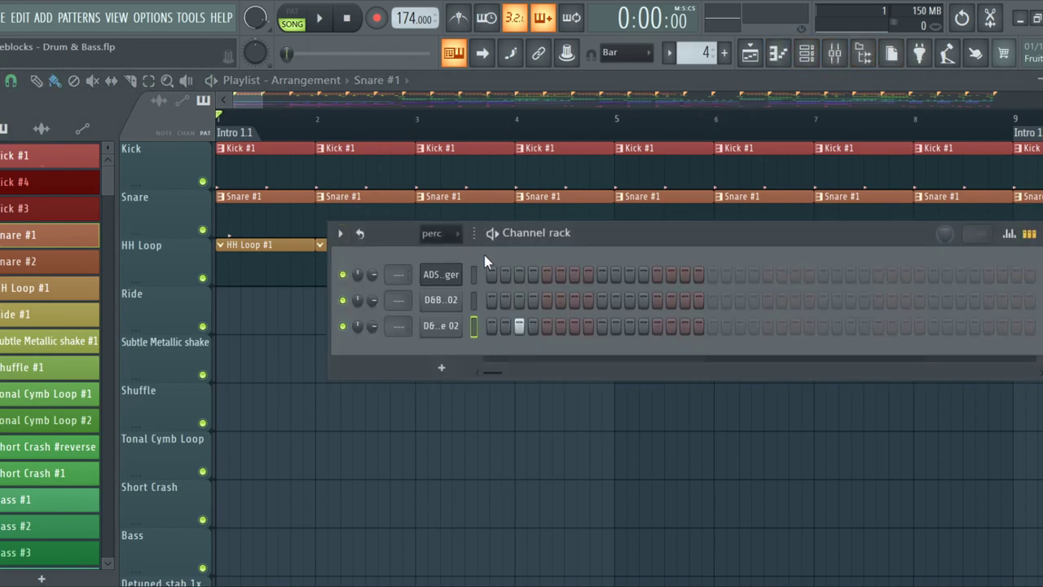
pyautogui.press('space')
pyautogui.press('space')
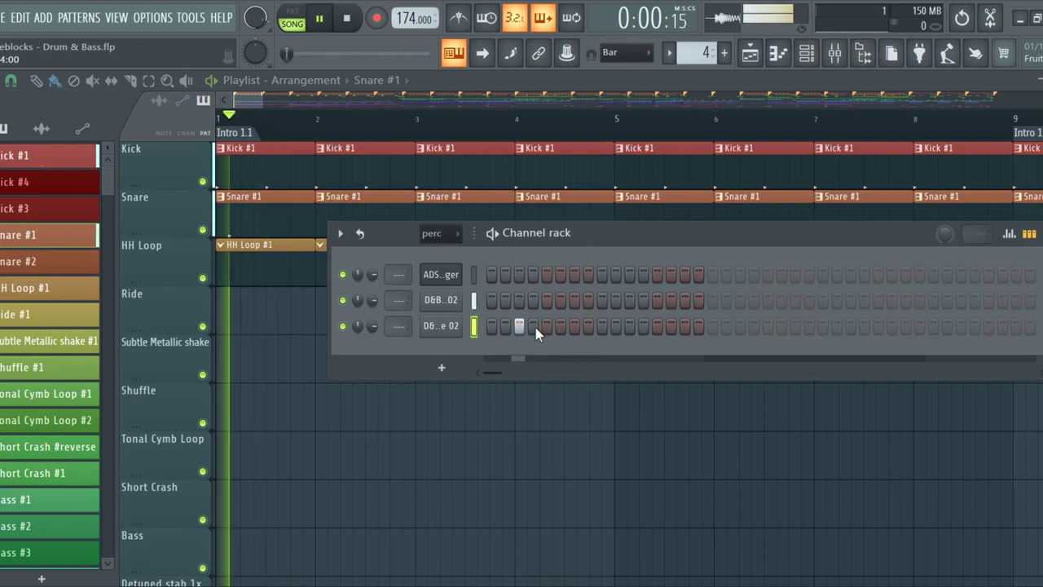
pyautogui.press('space')
pyautogui.press('space')
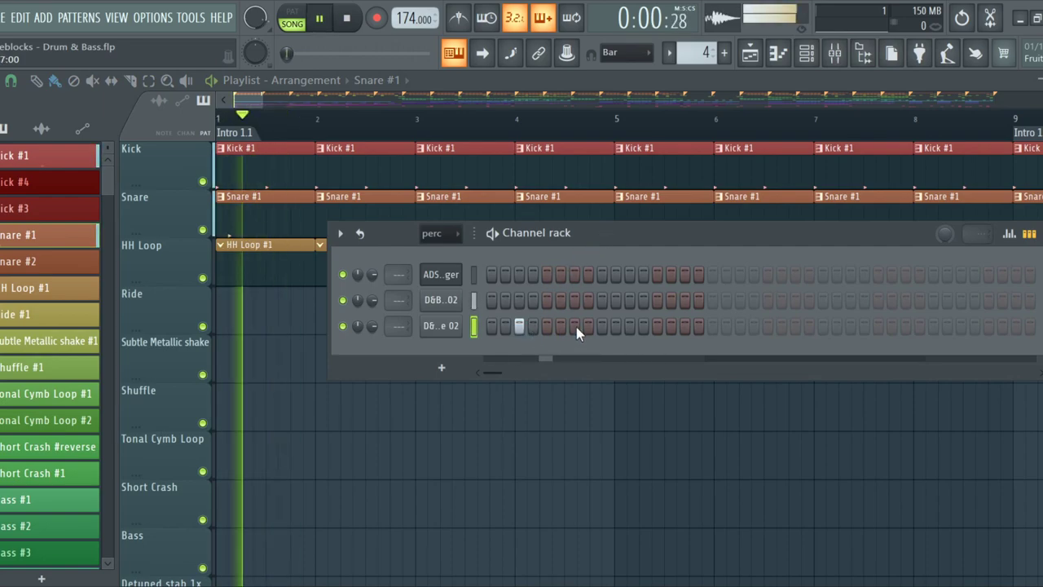
pyautogui.click(652, 325)
pyautogui.press('space')
pyautogui.press('space')
pyautogui.press('space')
pyautogui.press('space')
pyautogui.press('space')
pyautogui.press('space')
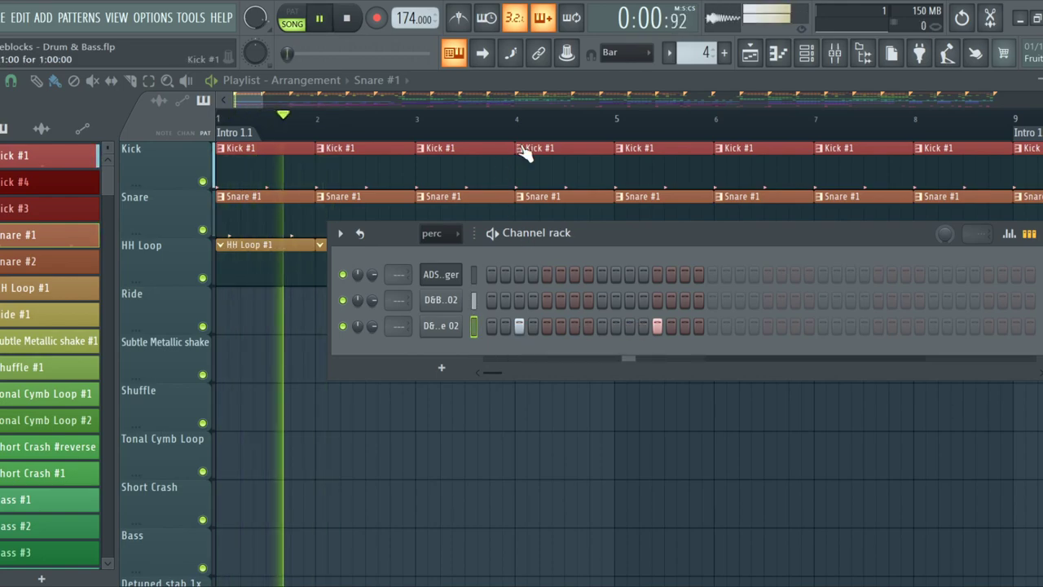
pyautogui.press('space')
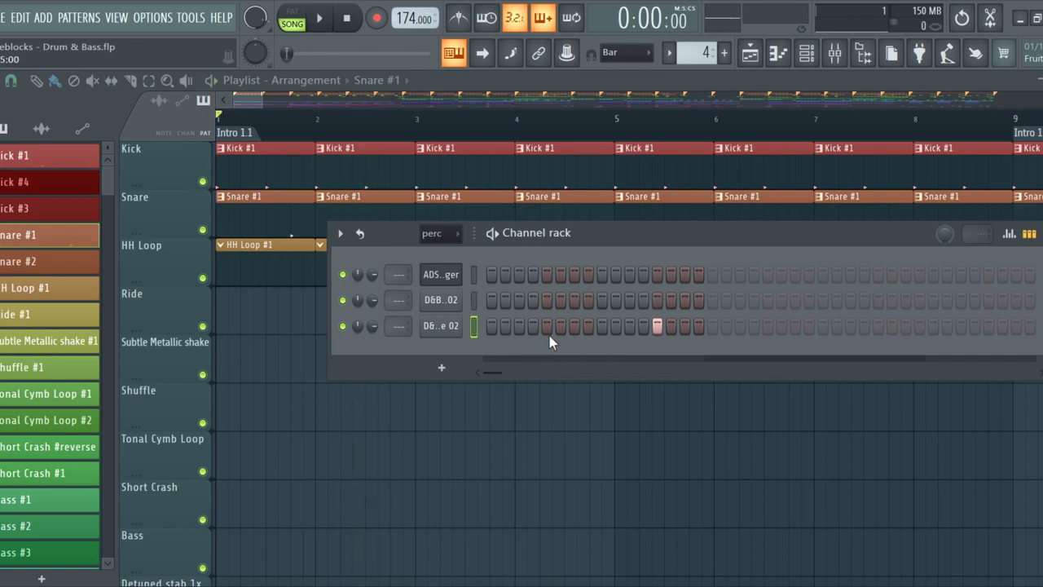
# Program the Snare #1 pattern with D&BE Snare 02 hits on the fifth and eleventh steps and play it
pyautogui.click(602, 326)
pyautogui.click(631, 326)
pyautogui.press('space')
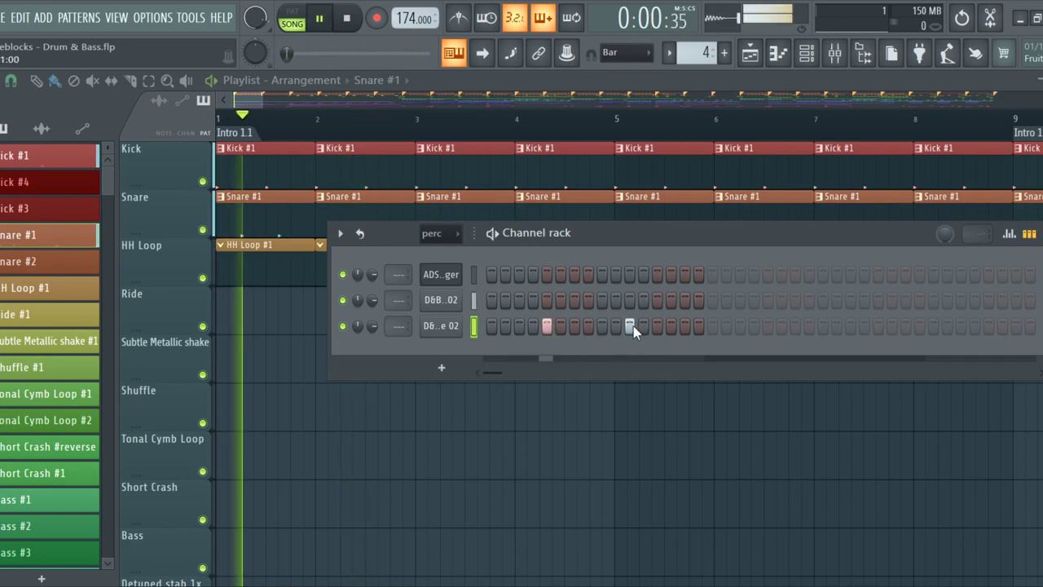
pyautogui.press('space')
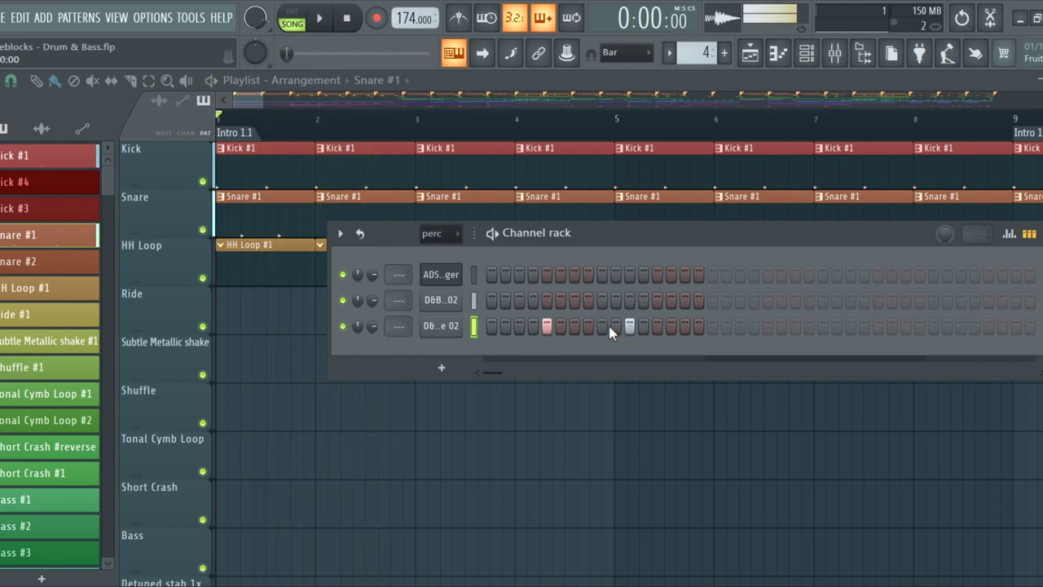
# Make Kick #1 the active pattern with the channel rack shown, and loop the first three bars of the playlist
pyautogui.click(269, 149)
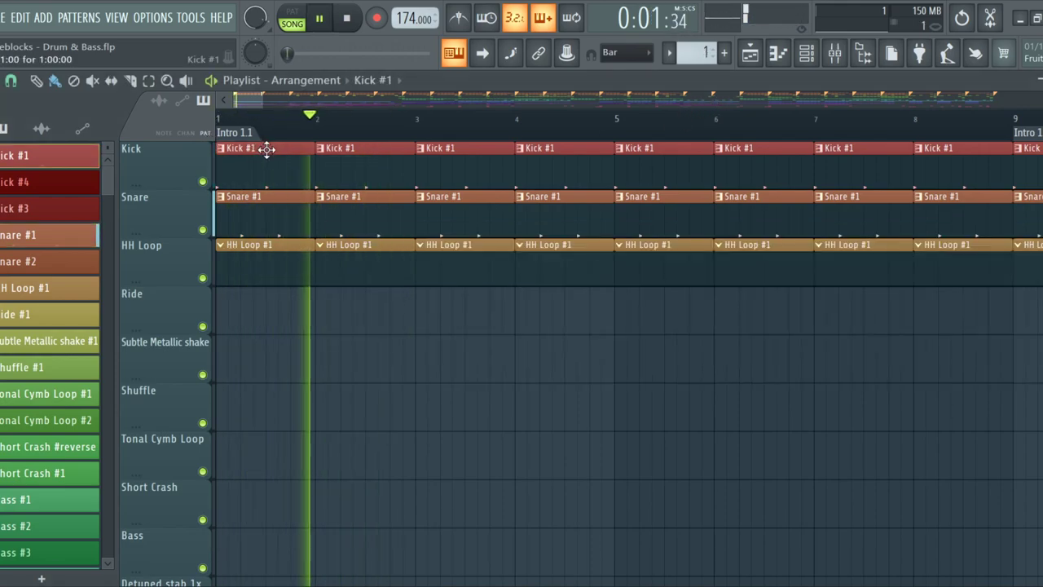
pyautogui.click(805, 56)
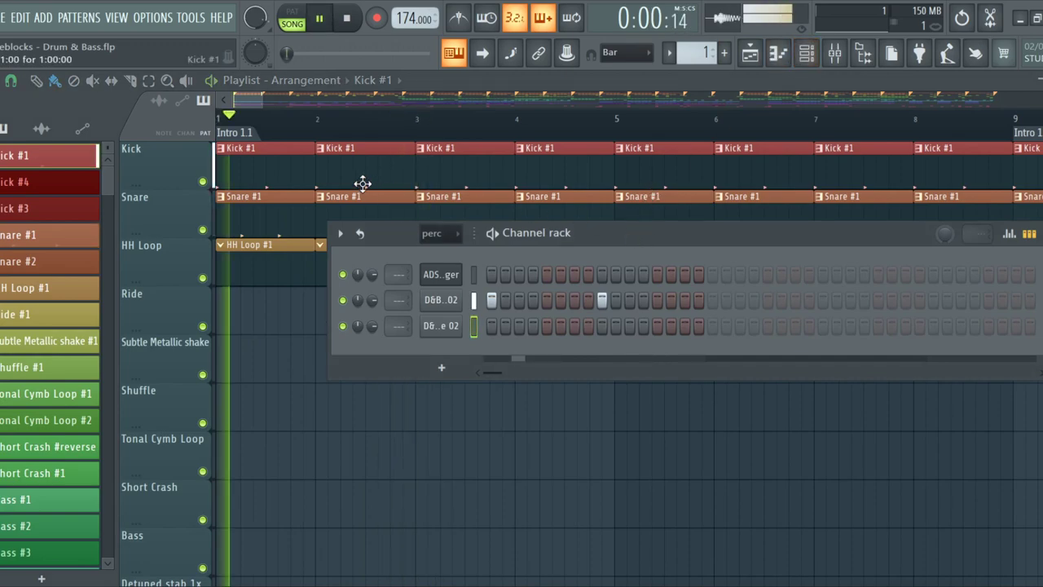
pyautogui.moveTo(218, 122); pyautogui.dragTo(524, 145)
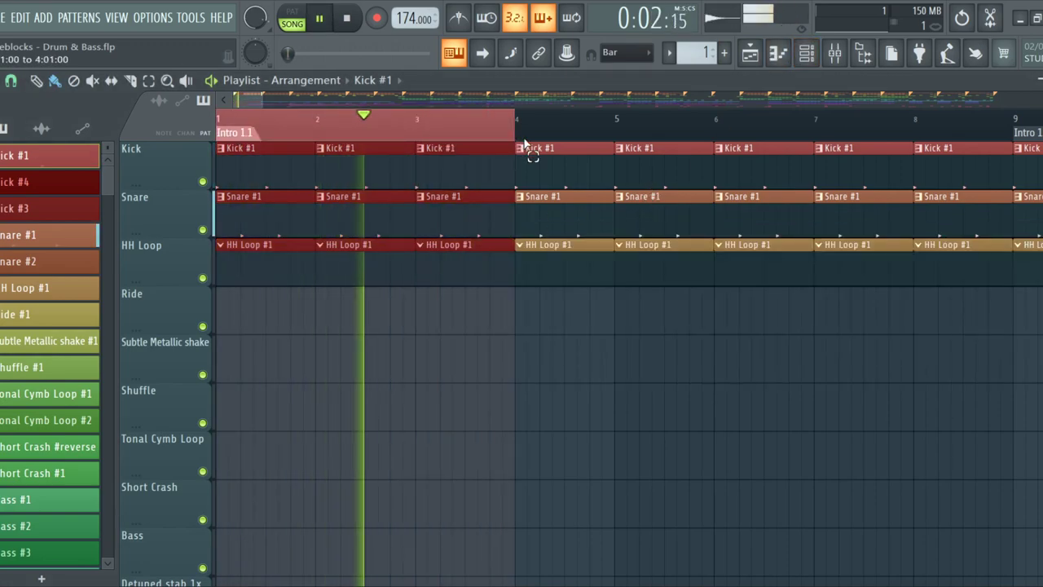
pyautogui.click(806, 54)
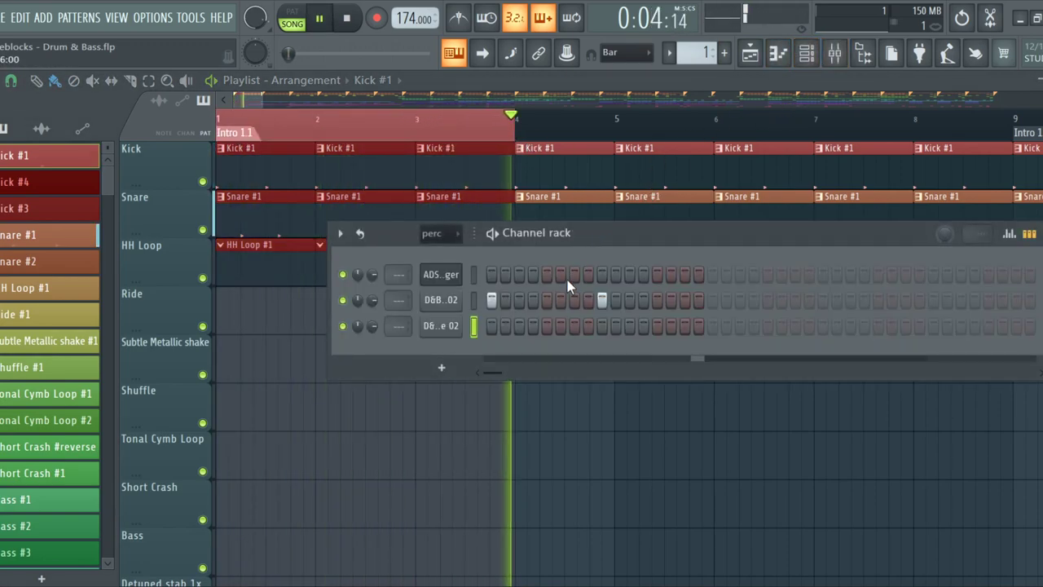
# Add a third D&BE Snare 02 hit on the fifteenth step of the Snare #1 pattern
pyautogui.click(687, 326)
pyautogui.click(683, 326)
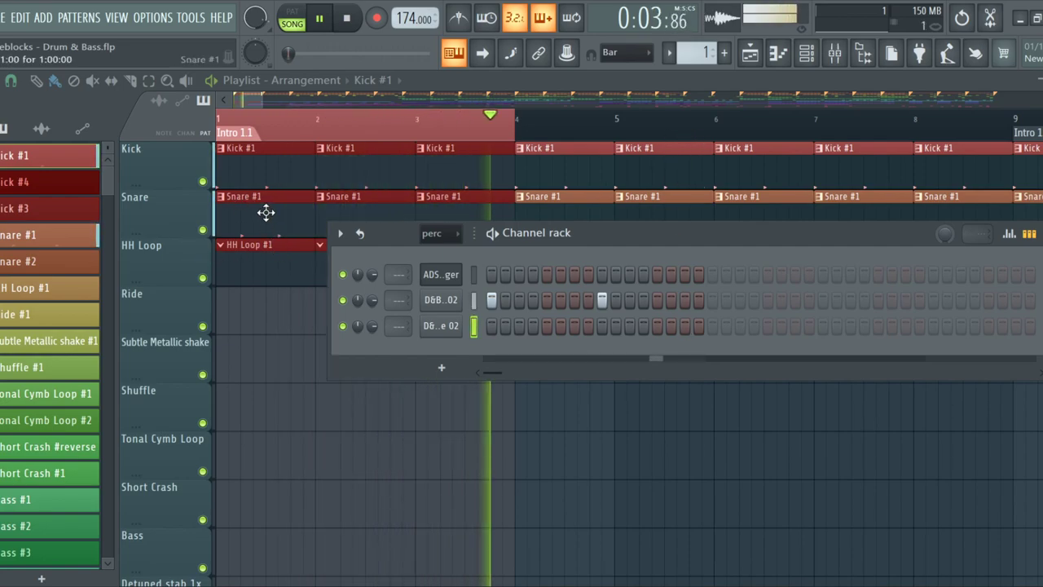
pyautogui.click(266, 212)
pyautogui.click(806, 53)
pyautogui.click(685, 326)
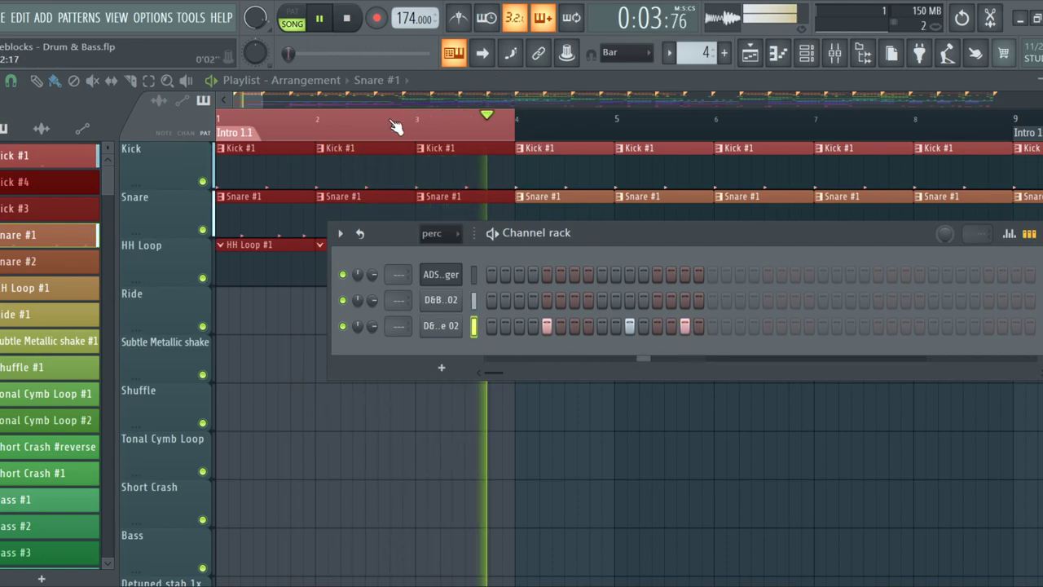
# Add a third D&BE Kick 02 hit on the thirteenth step of the Kick #1 pattern
pyautogui.click(282, 170)
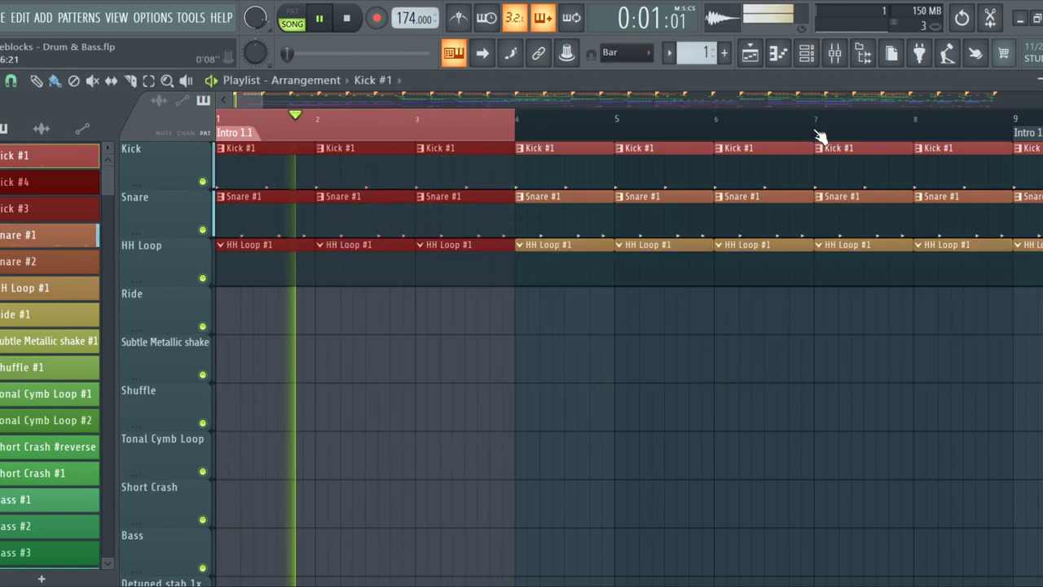
pyautogui.click(806, 53)
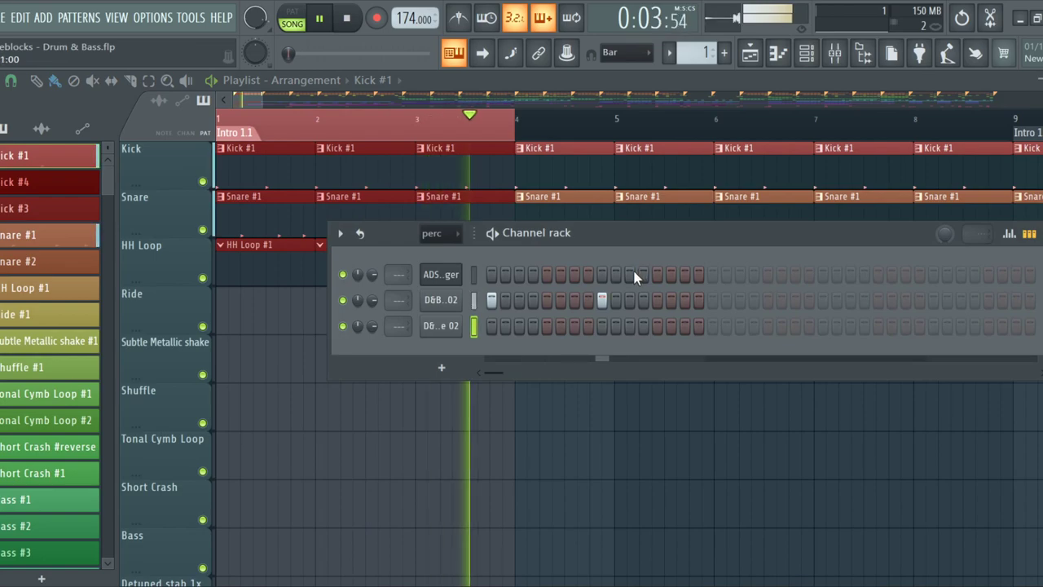
pyautogui.click(658, 273)
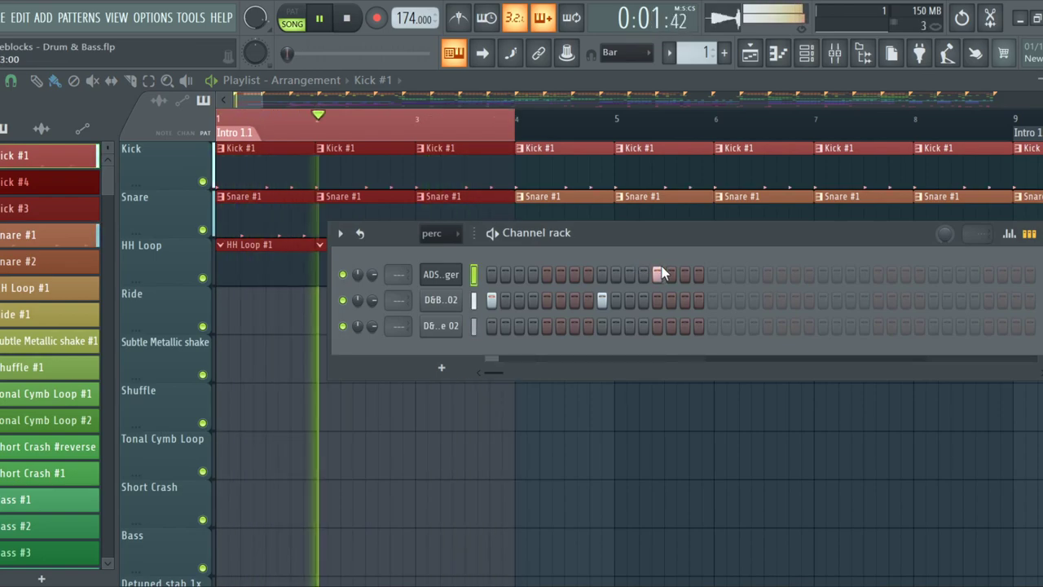
pyautogui.click(657, 275)
pyautogui.click(657, 300)
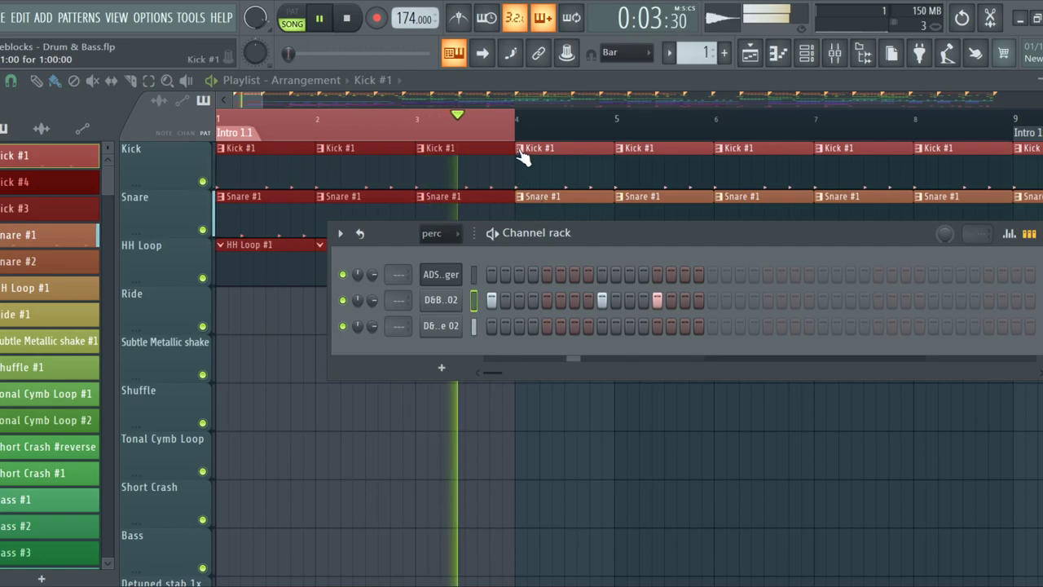
# Hide the channel rack, set the playlist loop to the first four bars and listen to the drums
pyautogui.press('F6')
pyautogui.moveTo(527, 123); pyautogui.dragTo(623, 137)
pyautogui.press('space')
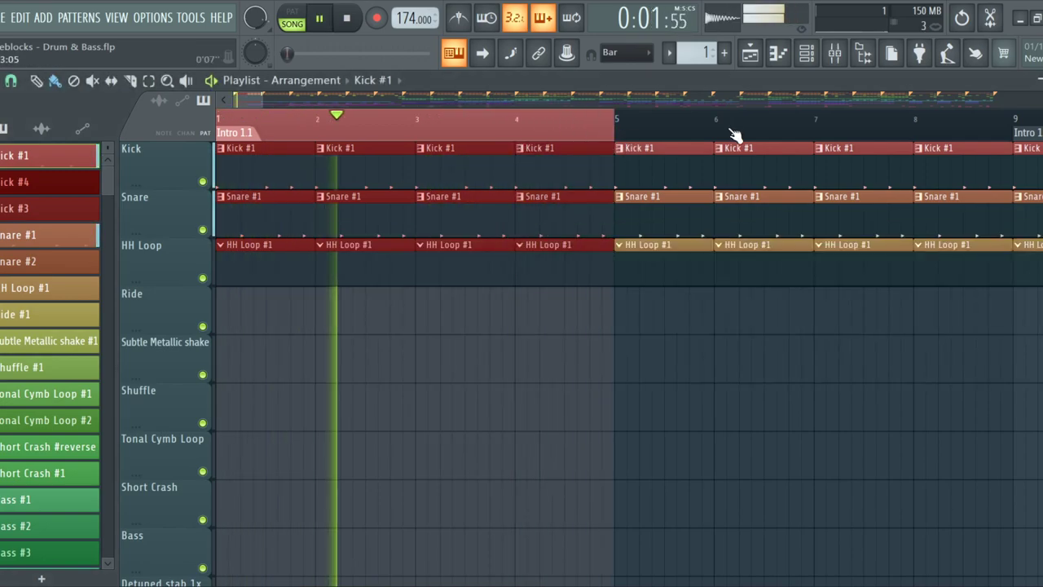
# Reopen ADSR Sample Manager, replace the Snare tag with a "hat" search and remove the Drum & Bass tag
pyautogui.click(806, 53)
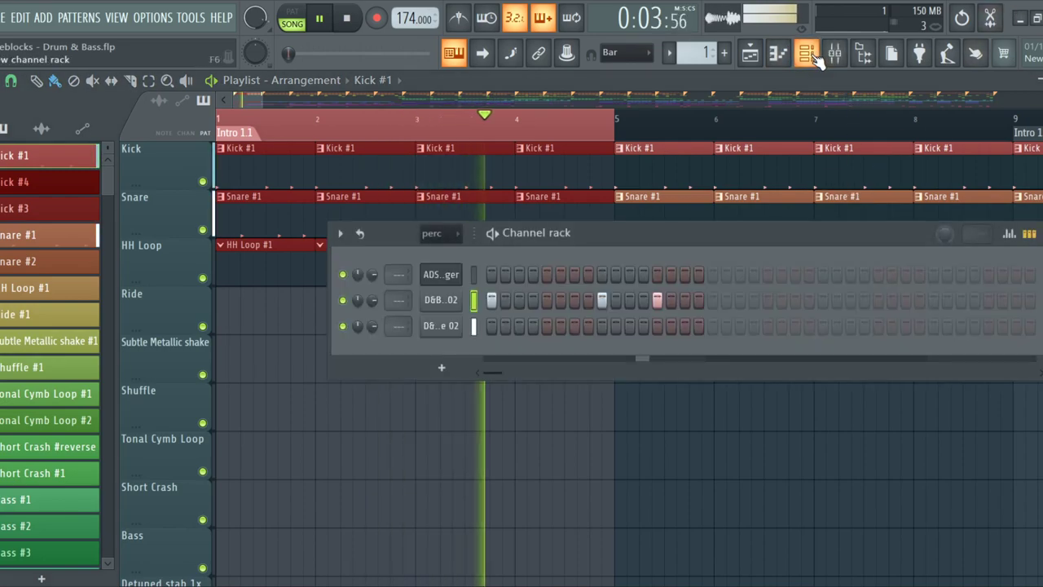
pyautogui.click(441, 274)
pyautogui.click(236, 274)
pyautogui.write('hat')
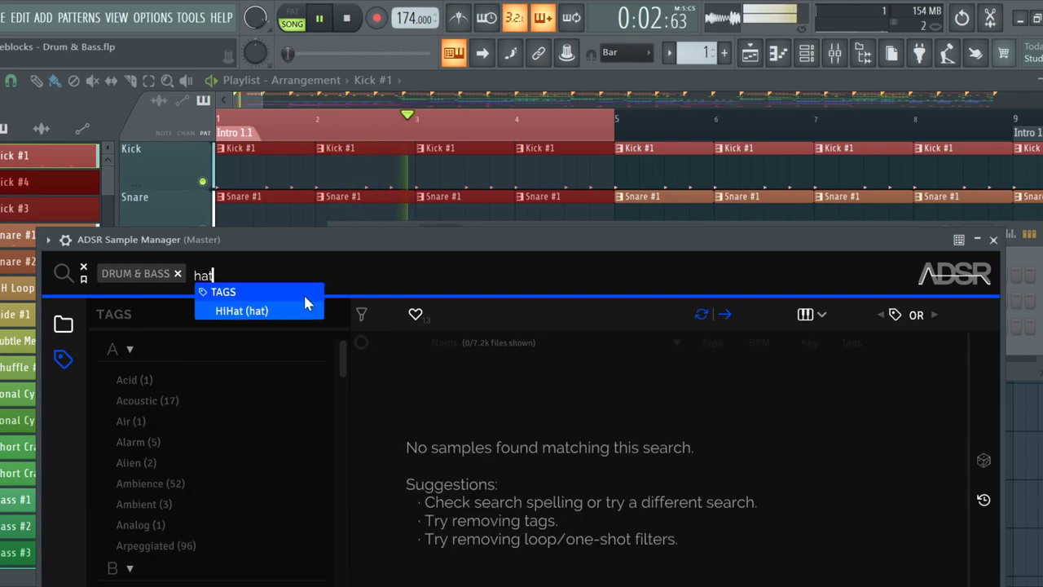
pyautogui.press('Return')
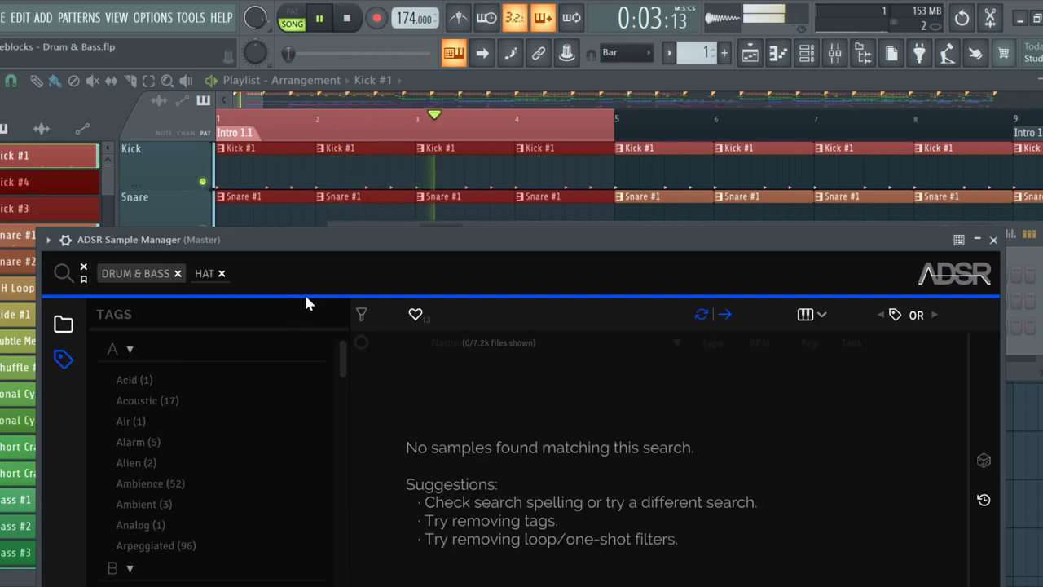
pyautogui.click(177, 263)
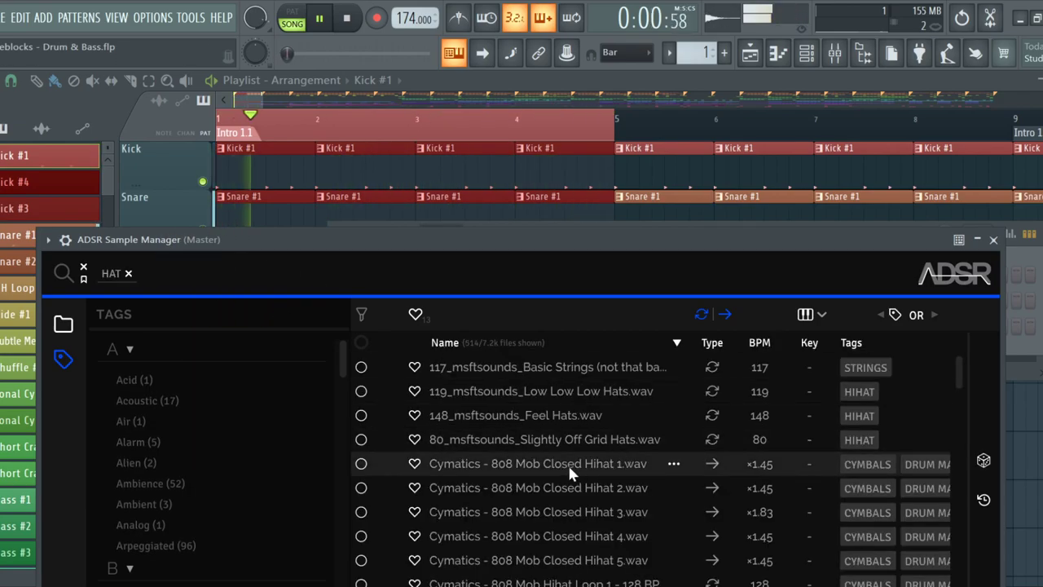
# Audition the msftsounds and Cymatics 808 Mob hi-hat samples and loops in the "hat" search results
pyautogui.scroll(-3, 568, 463)
pyautogui.moveTo(538, 245); pyautogui.dragTo(540, 106)
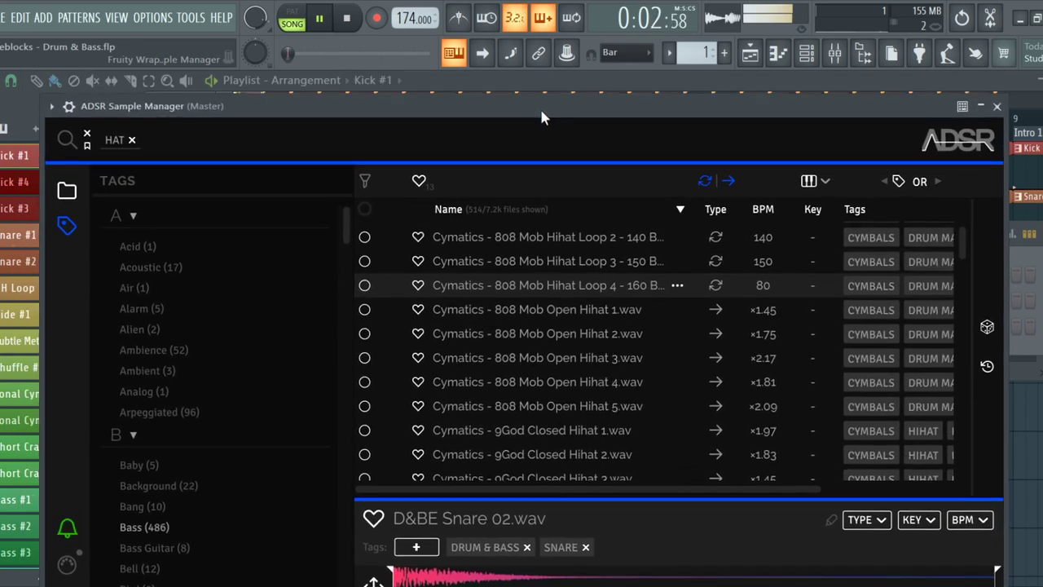
pyautogui.click(490, 318)
pyautogui.scroll(3, 494, 326)
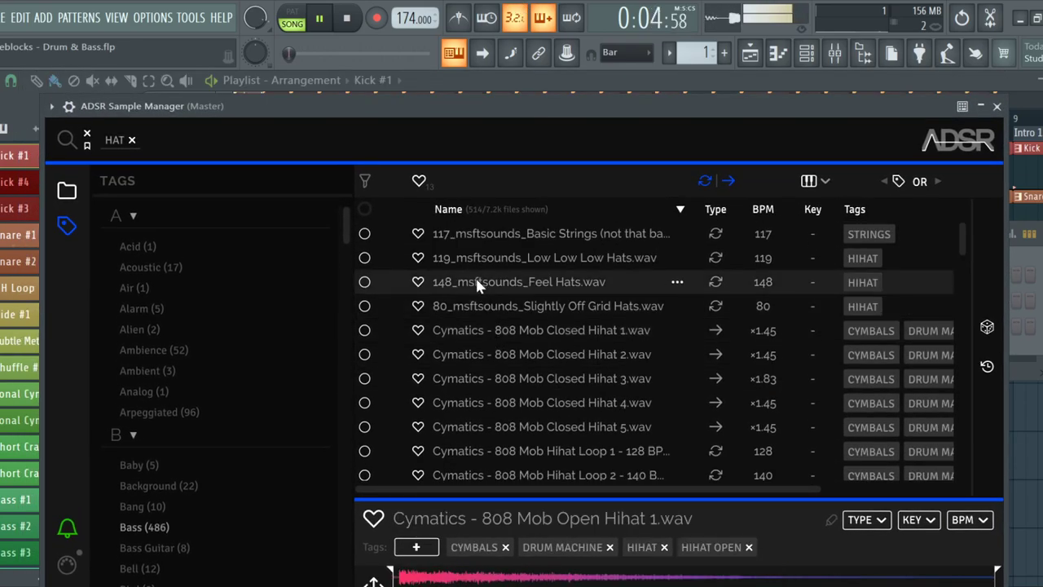
pyautogui.click(475, 279)
pyautogui.click(478, 304)
pyautogui.click(477, 330)
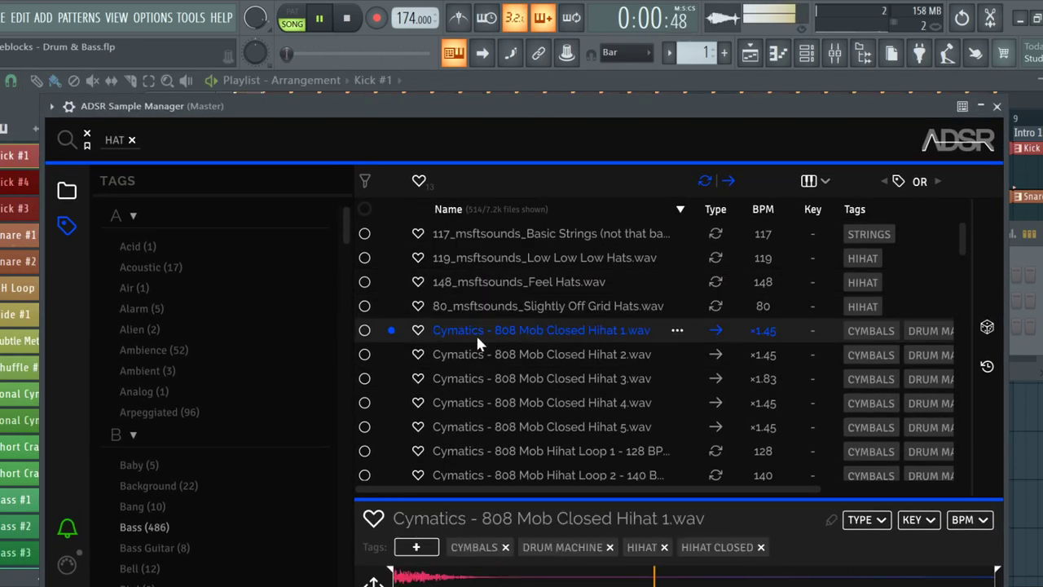
pyautogui.click(478, 378)
pyautogui.click(483, 427)
pyautogui.scroll(-3, 485, 424)
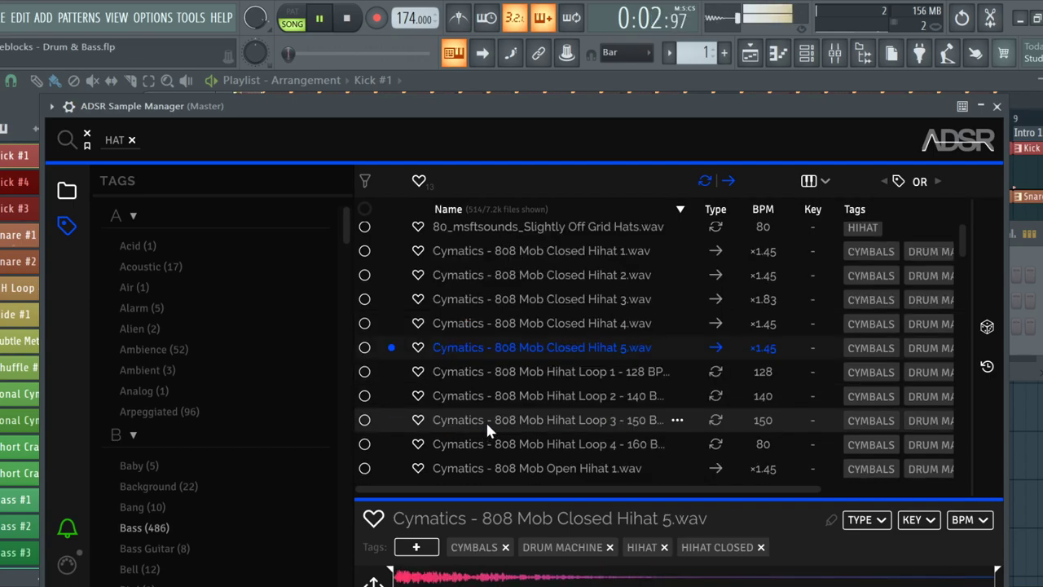
pyautogui.click(490, 398)
pyautogui.click(493, 422)
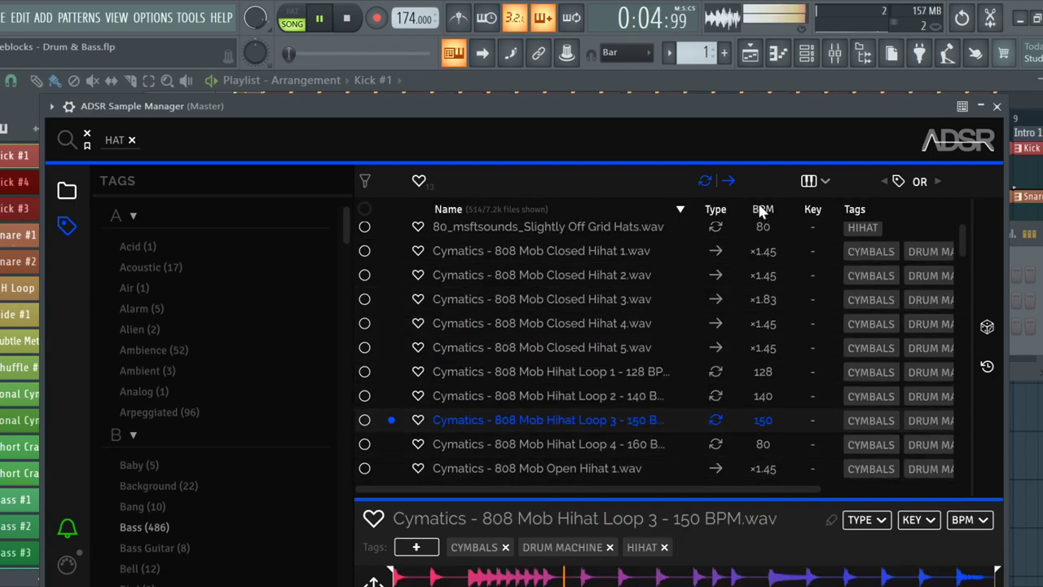
# Filter the hat results to one-shots only and audition the 808 Mob Open Hihat samples
pyautogui.click(727, 180)
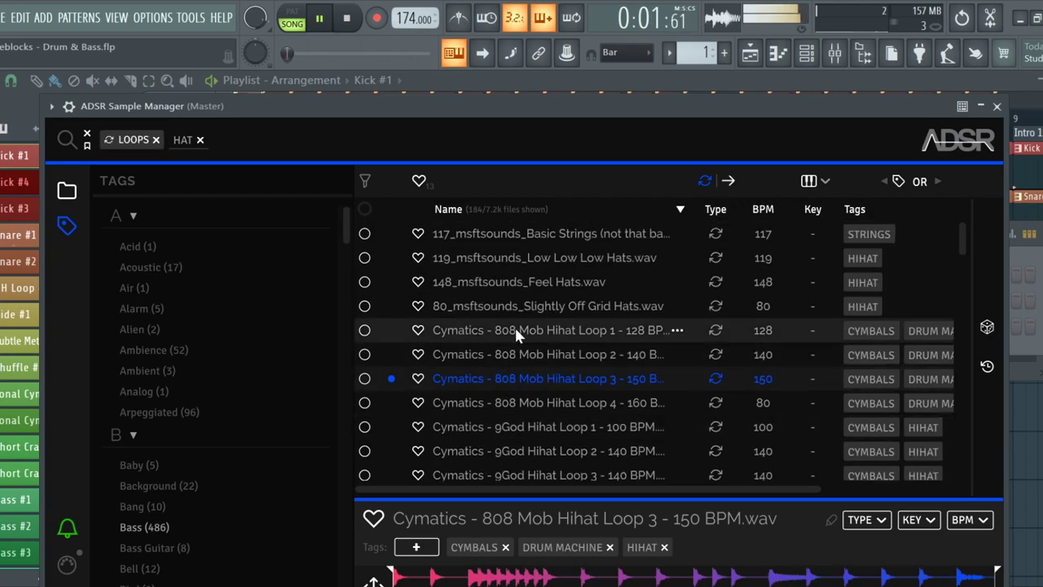
pyautogui.click(728, 182)
pyautogui.click(556, 422)
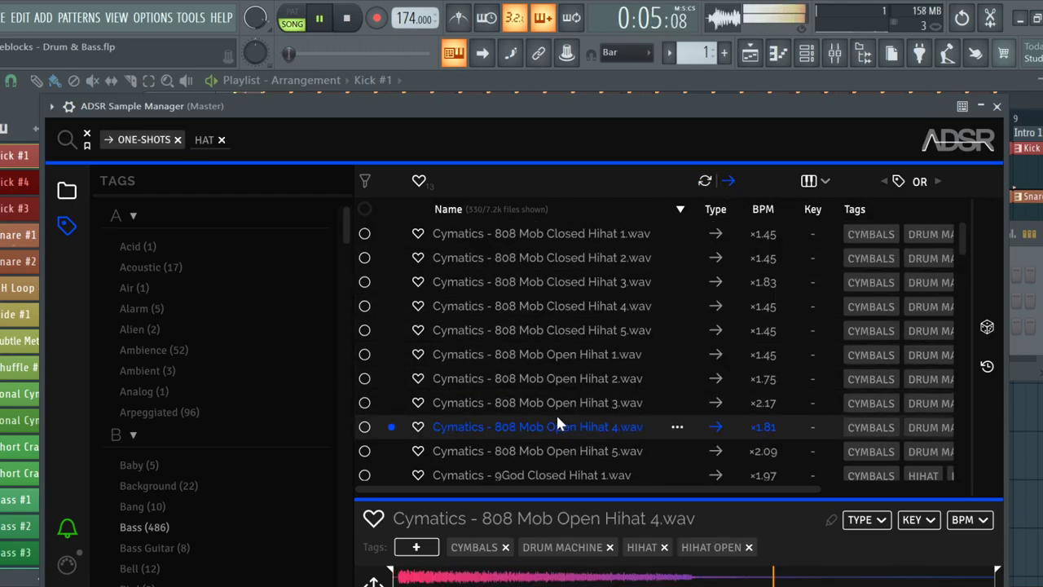
pyautogui.scroll(-3, 587, 381)
pyautogui.click(576, 372)
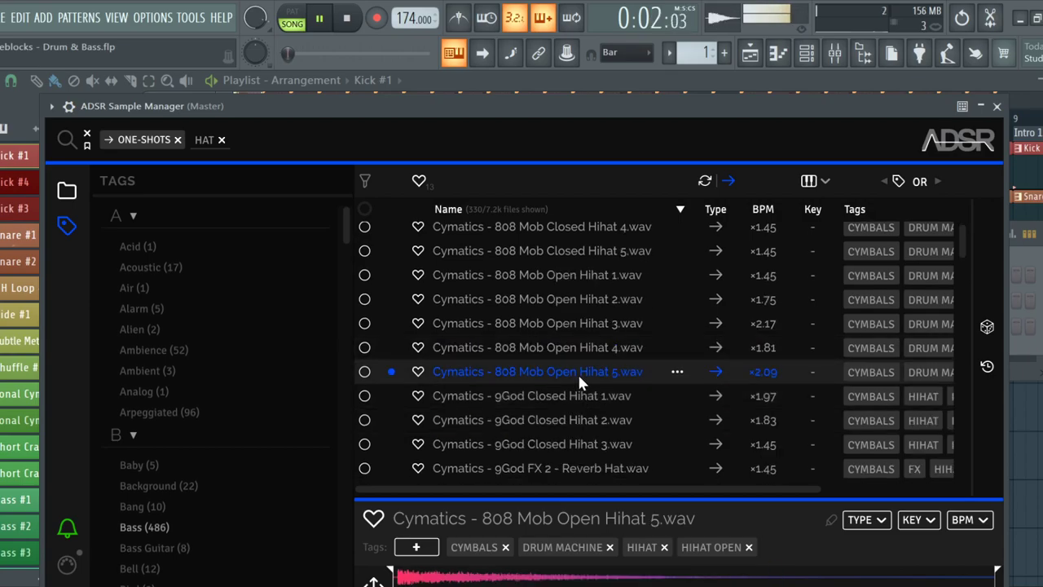
# Load Cymatics - 808 Mob Open Hihat 5.wav into the channel rack as a new channel below D&BE Snare 02
pyautogui.moveTo(649, 114)
pyautogui.mouseDown()
pyautogui.moveTo(730, 173)
pyautogui.moveTo(711, 308)
pyautogui.moveTo(623, 352)
pyautogui.moveTo(630, 79)
pyautogui.moveTo(652, 133)
pyautogui.mouseUp()
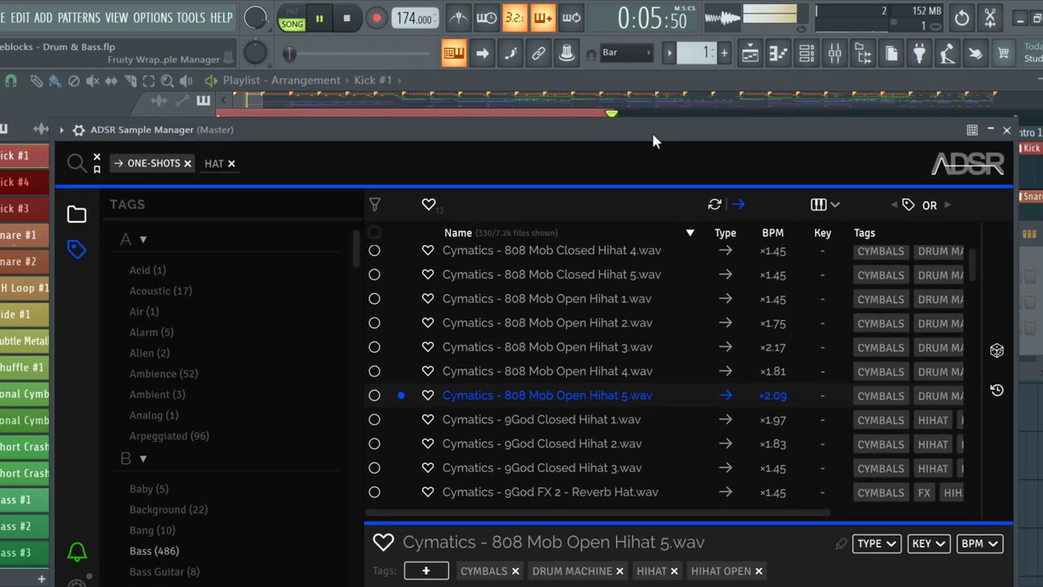
pyautogui.click(571, 420)
pyautogui.click(568, 395)
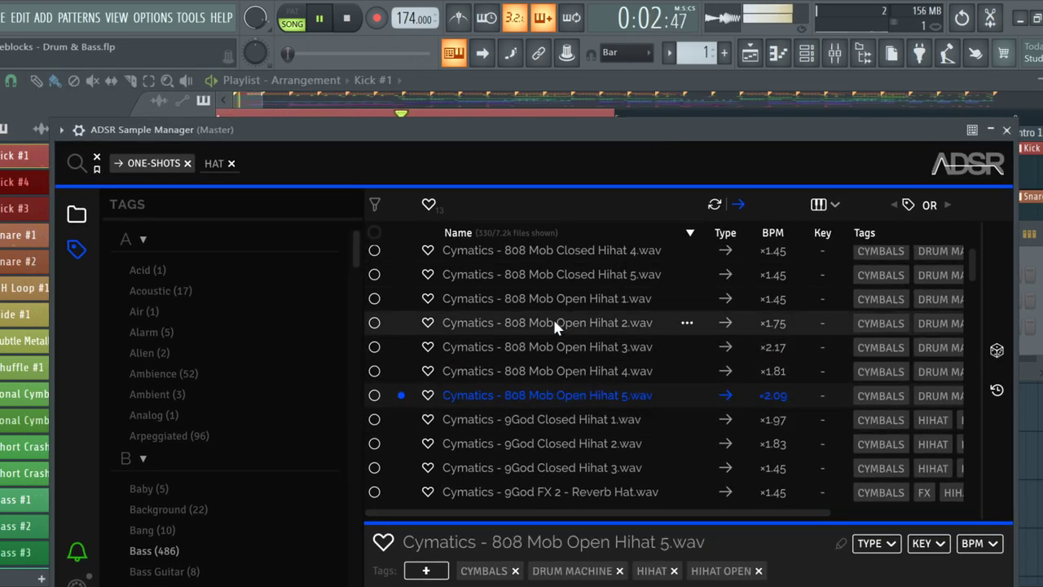
pyautogui.moveTo(536, 136); pyautogui.dragTo(932, 117)
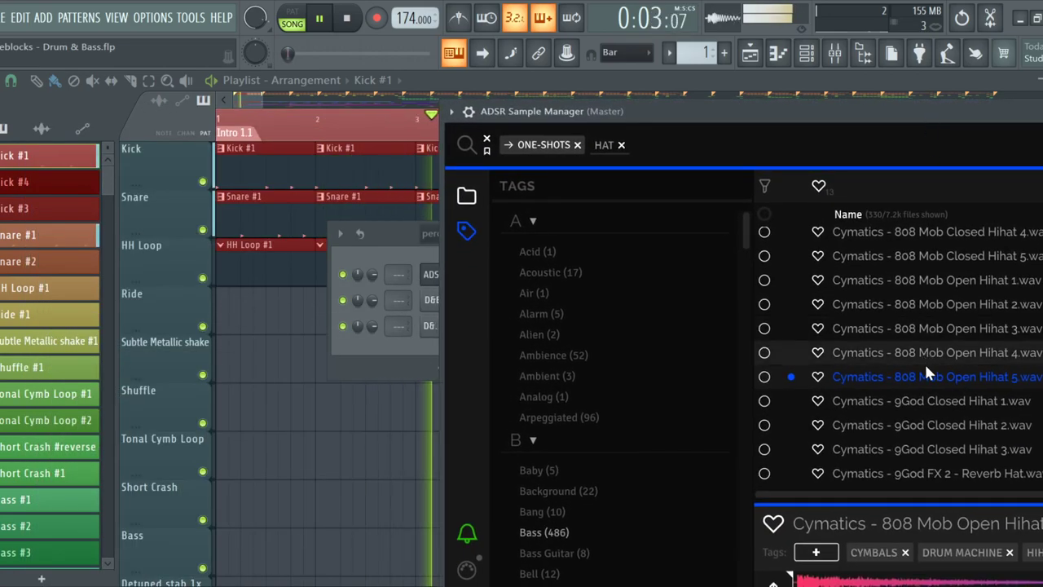
pyautogui.moveTo(371, 352); pyautogui.dragTo(380, 352)
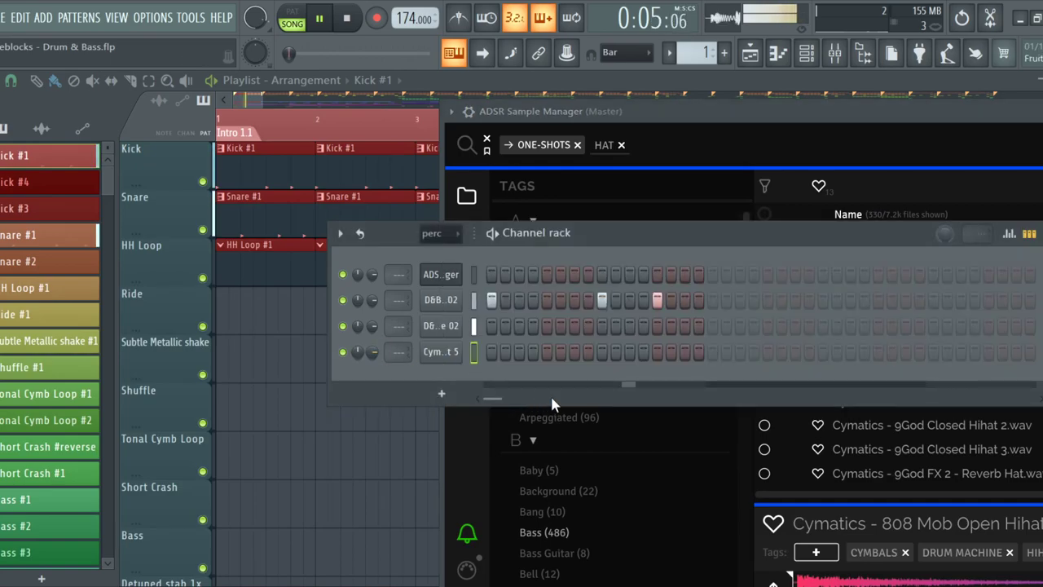
# Audition the 9God hi-hats and load Cymatics - 9God FX 2 - Reverb Hat.wav as a new channel in the channel rack
pyautogui.click(760, 113)
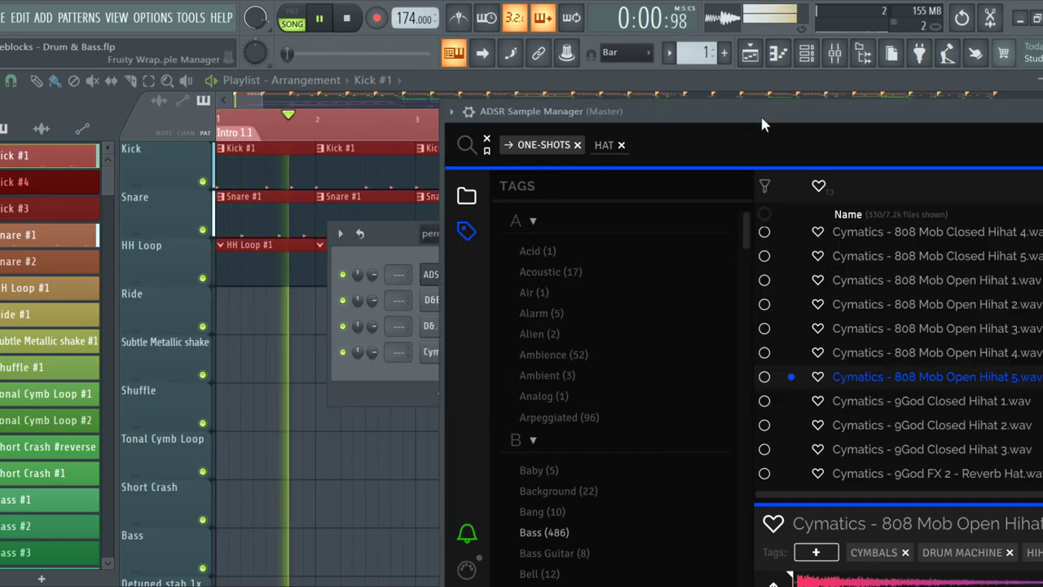
pyautogui.click(869, 418)
pyautogui.click(945, 439)
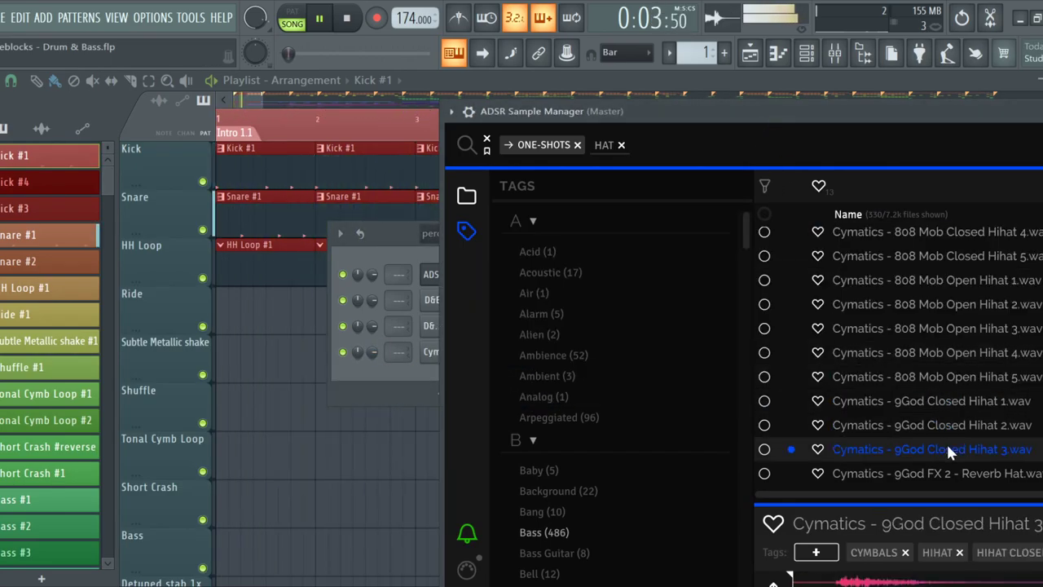
pyautogui.scroll(-1, 946, 441)
pyautogui.click(935, 392)
pyautogui.click(939, 420)
pyautogui.click(939, 393)
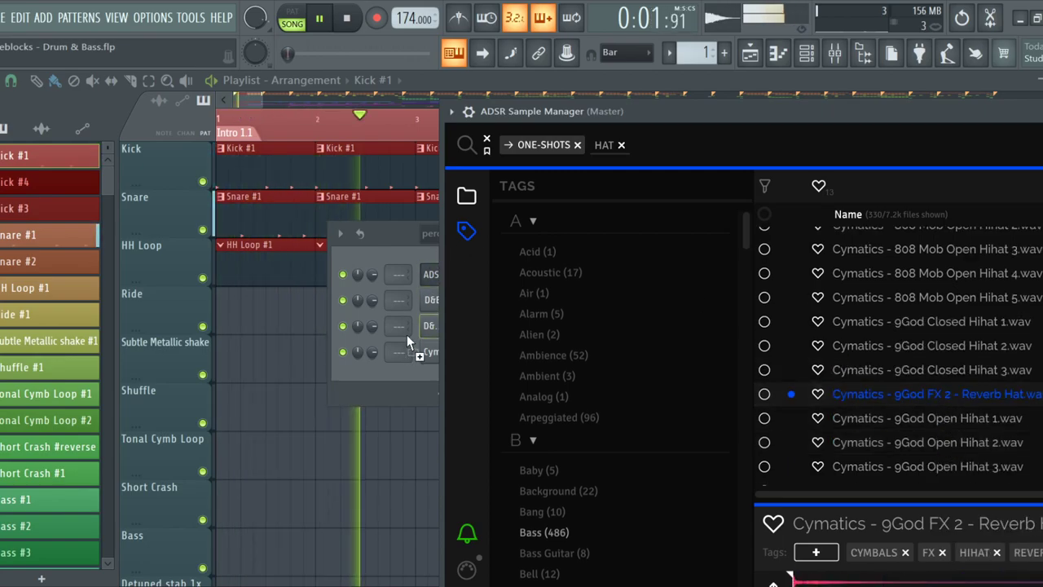
pyautogui.moveTo(421, 368); pyautogui.dragTo(421, 369)
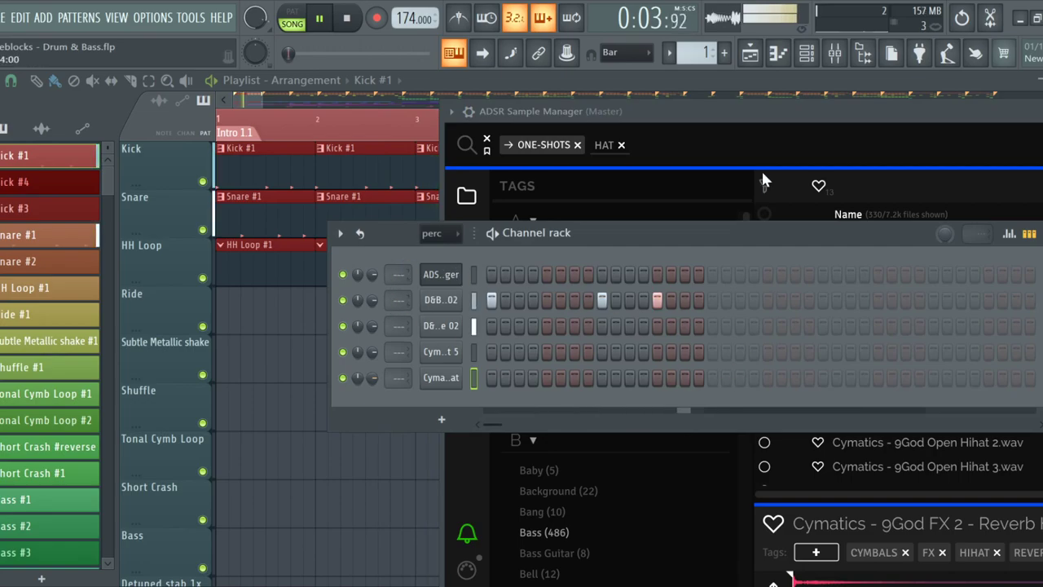
# Audition hi-hat one-shots further down the list, including the Cymatics Lofi, Master Collection and Master Collection Vol 2 samples
pyautogui.click(756, 120)
pyautogui.scroll(-10, 893, 396)
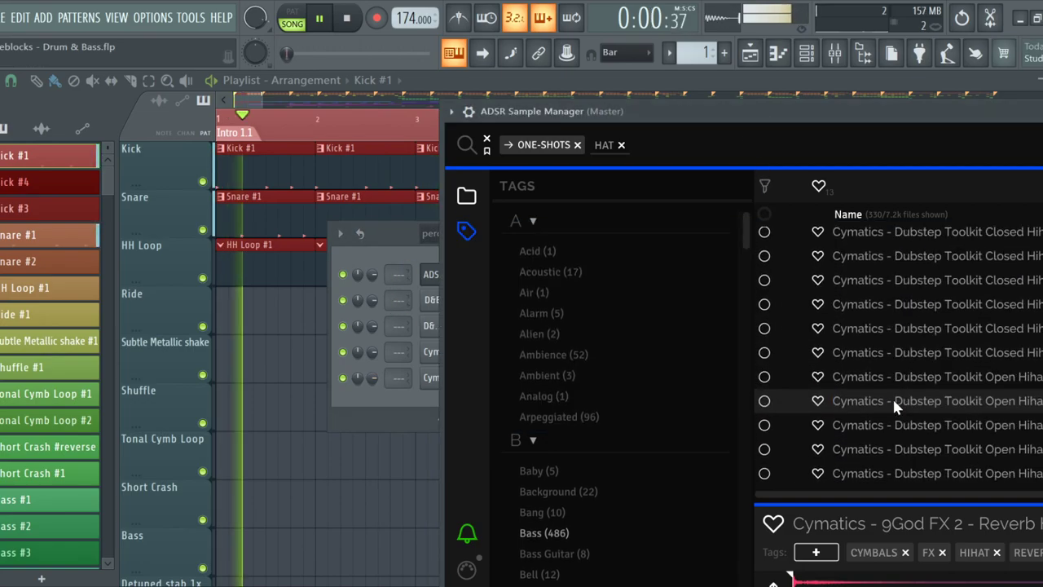
pyautogui.scroll(-10, 890, 418)
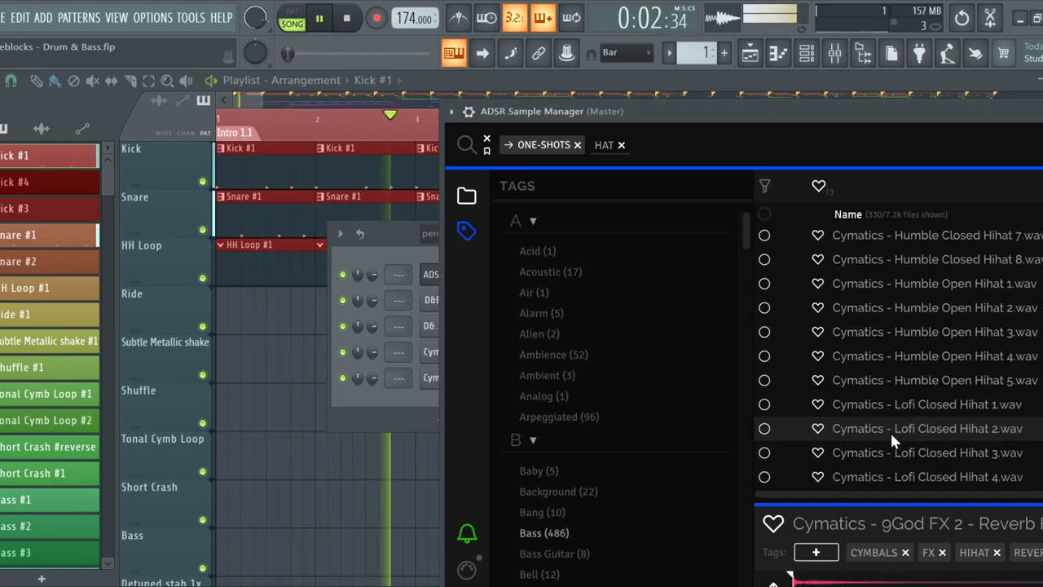
pyautogui.click(896, 429)
pyautogui.scroll(-3, 897, 416)
pyautogui.click(893, 412)
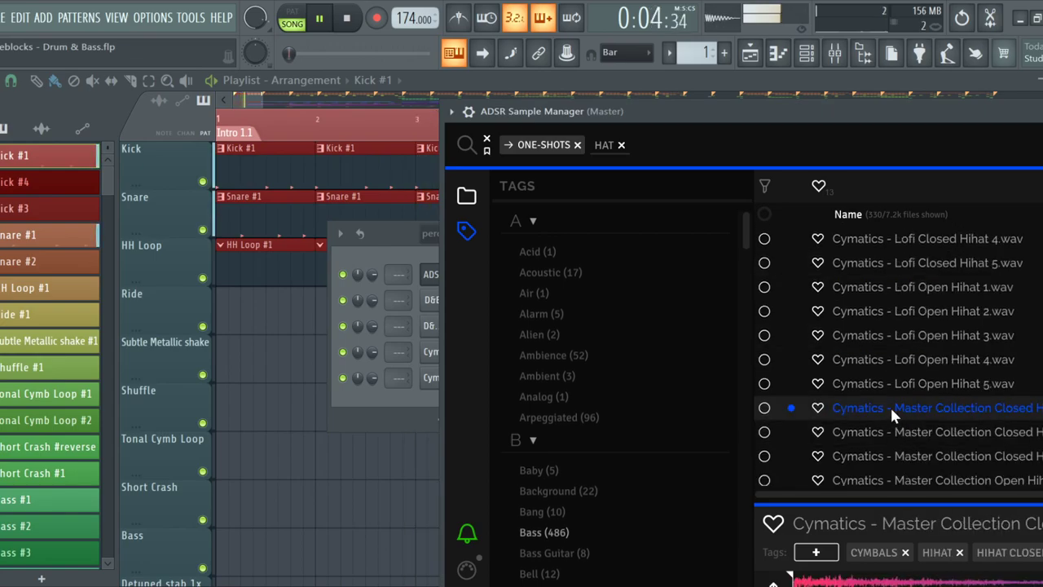
pyautogui.click(910, 427)
pyautogui.scroll(-3, 905, 426)
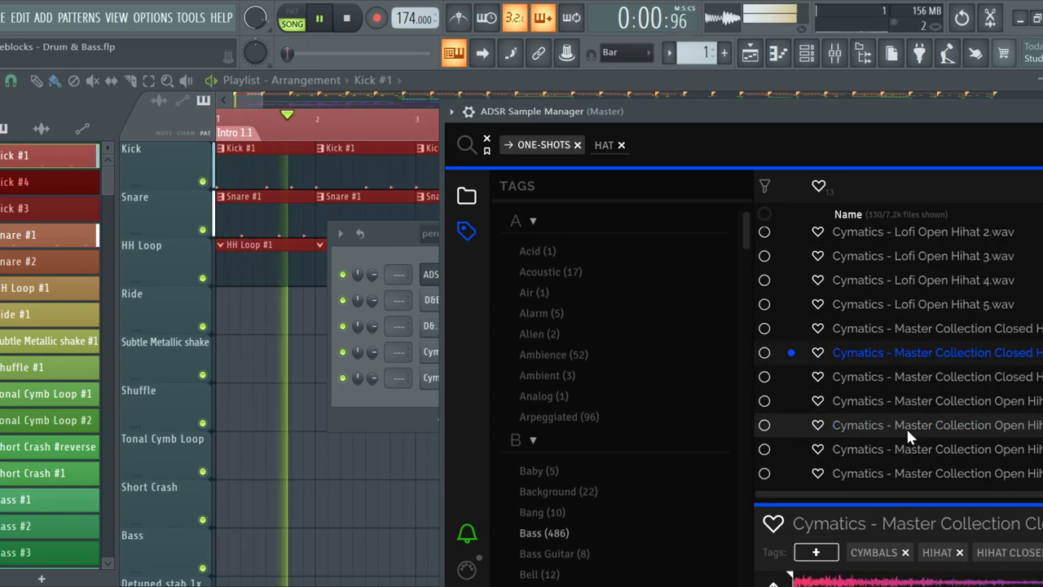
pyautogui.click(905, 426)
pyautogui.click(922, 450)
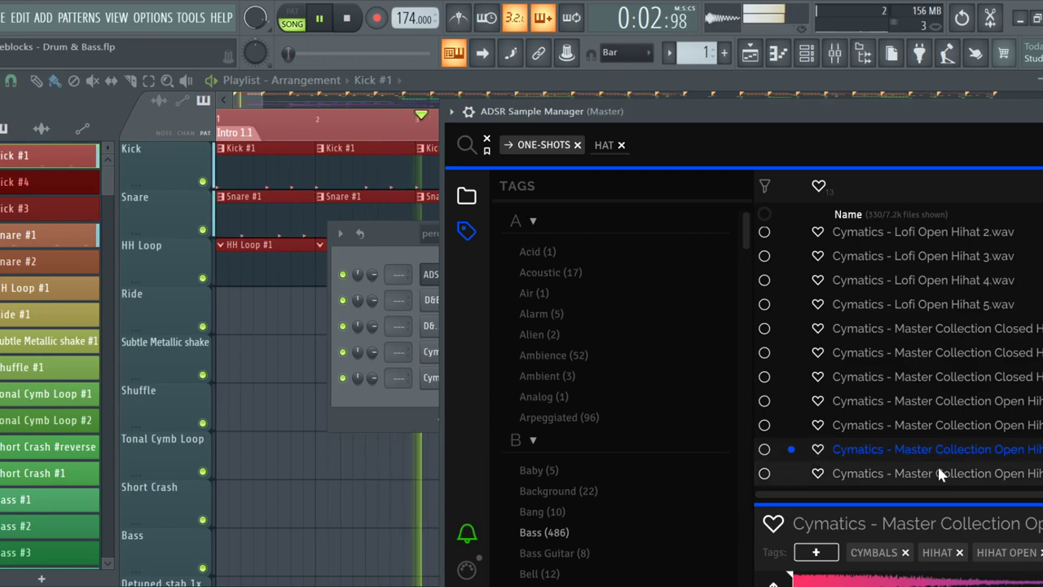
pyautogui.scroll(-4, 920, 419)
pyautogui.click(917, 396)
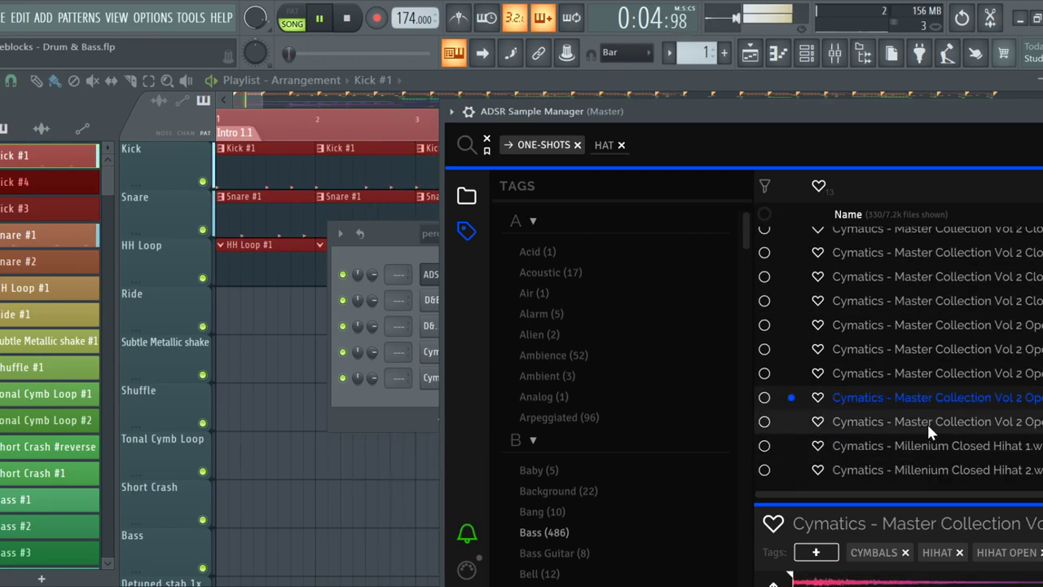
# Load Cymatics - Millenium Closed Hihat 2.wav into the channel rack as a new channel below the Reverb Hat
pyautogui.click(926, 470)
pyautogui.scroll(-4, 911, 393)
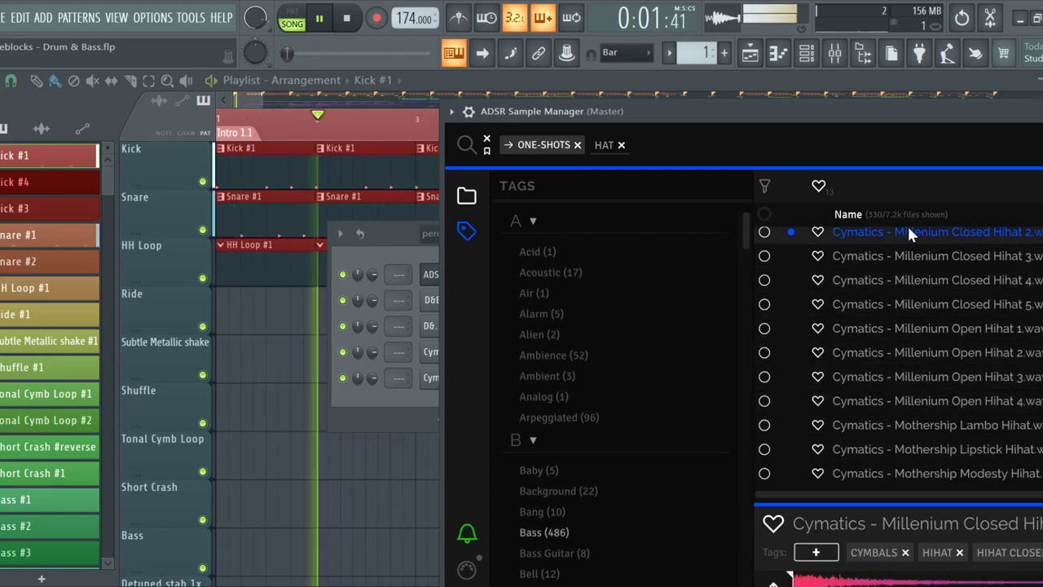
pyautogui.moveTo(429, 400); pyautogui.dragTo(429, 402)
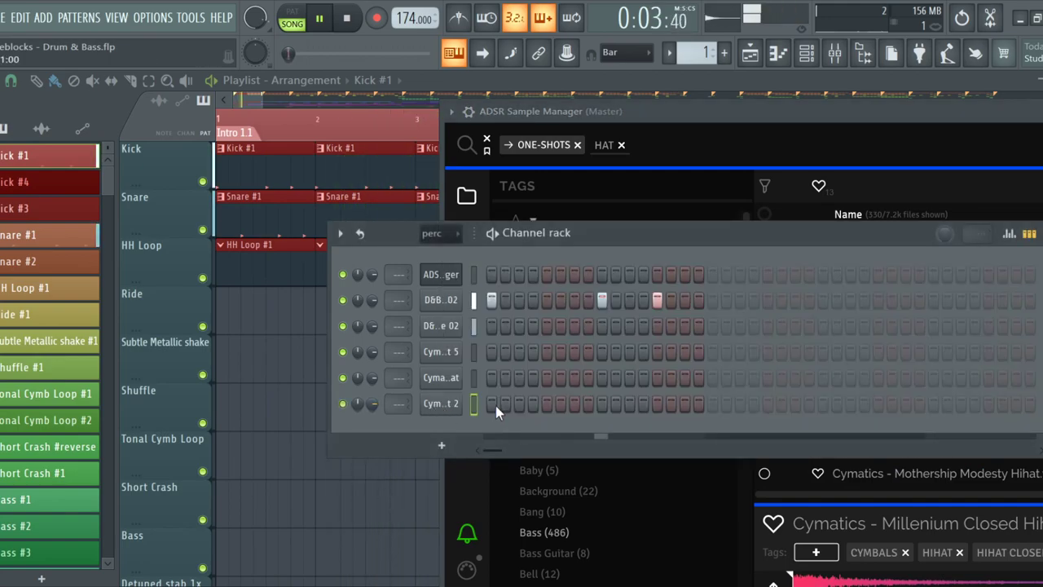
# Switch the channel rack from the Kick #1 pattern to the HH Loop #1 pattern
pyautogui.moveTo(491, 404); pyautogui.dragTo(657, 404)
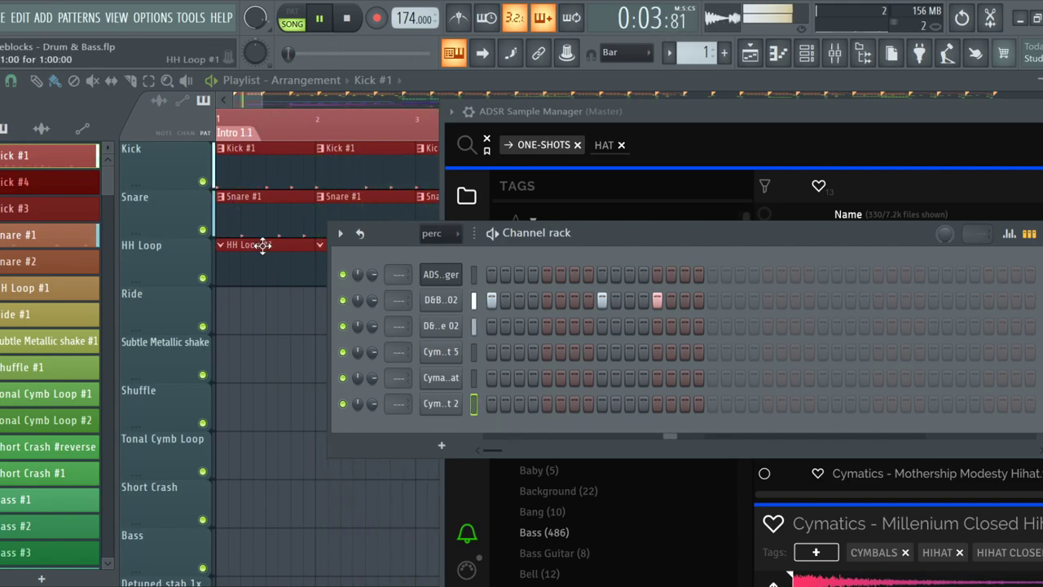
pyautogui.click(310, 241)
pyautogui.doubleClick(310, 241)
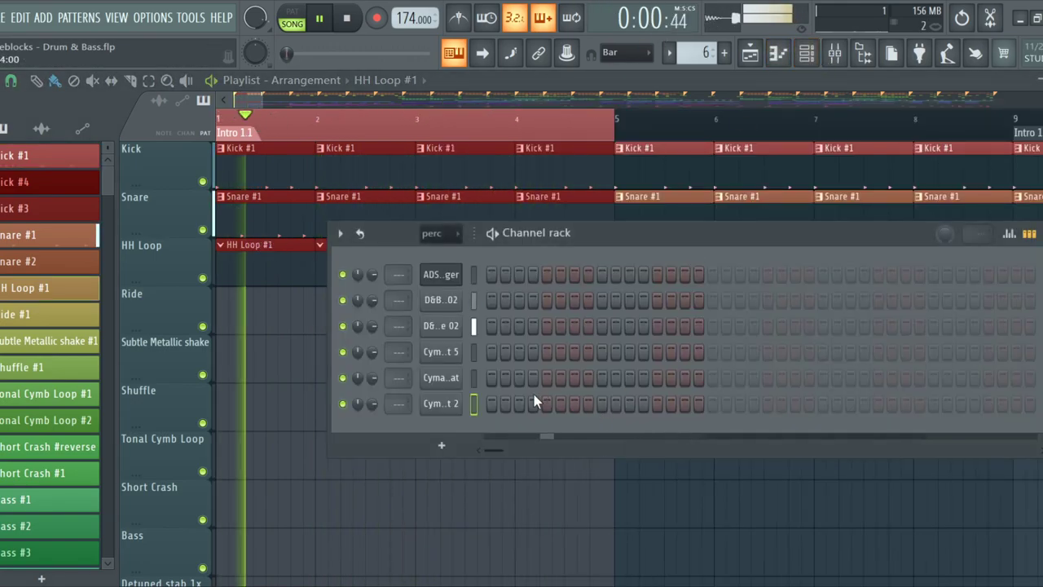
# Preview the hat channels and place a 9God Reverb Hat hit on the first step of the HH Loop #1 pattern
pyautogui.click(492, 405)
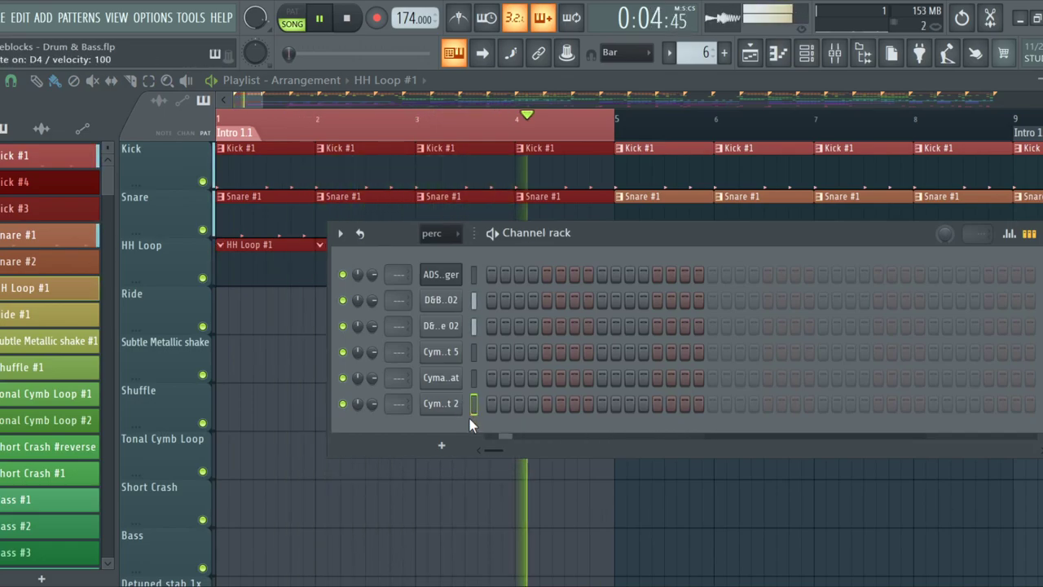
pyautogui.click(476, 354)
pyautogui.click(477, 378)
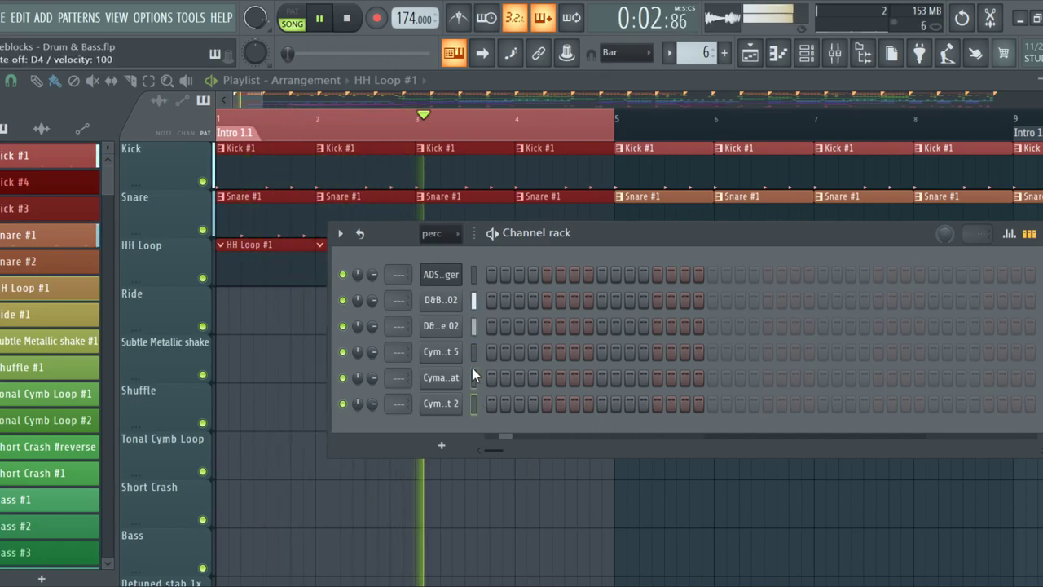
pyautogui.click(502, 378)
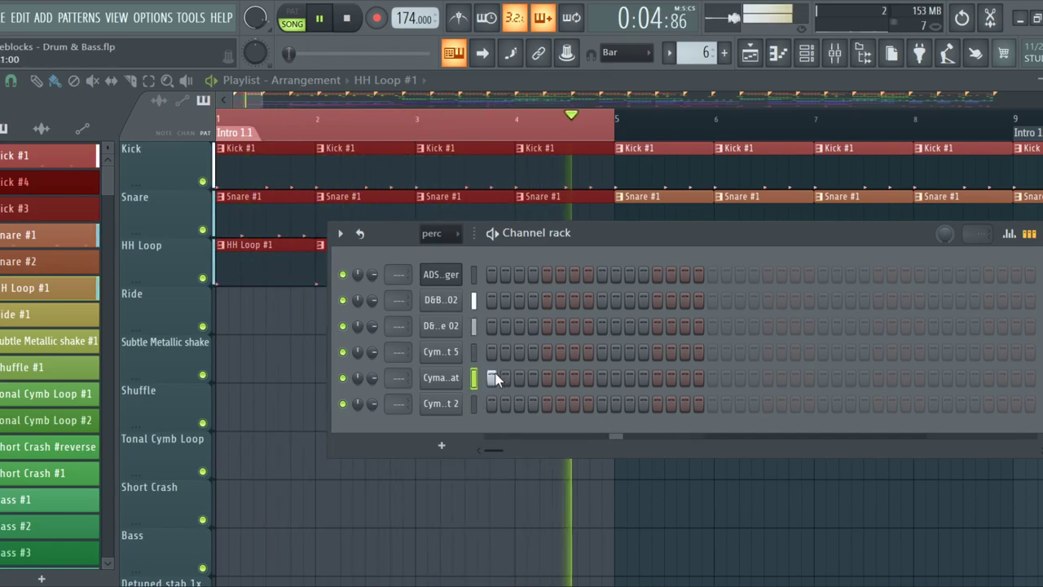
pyautogui.click(490, 373)
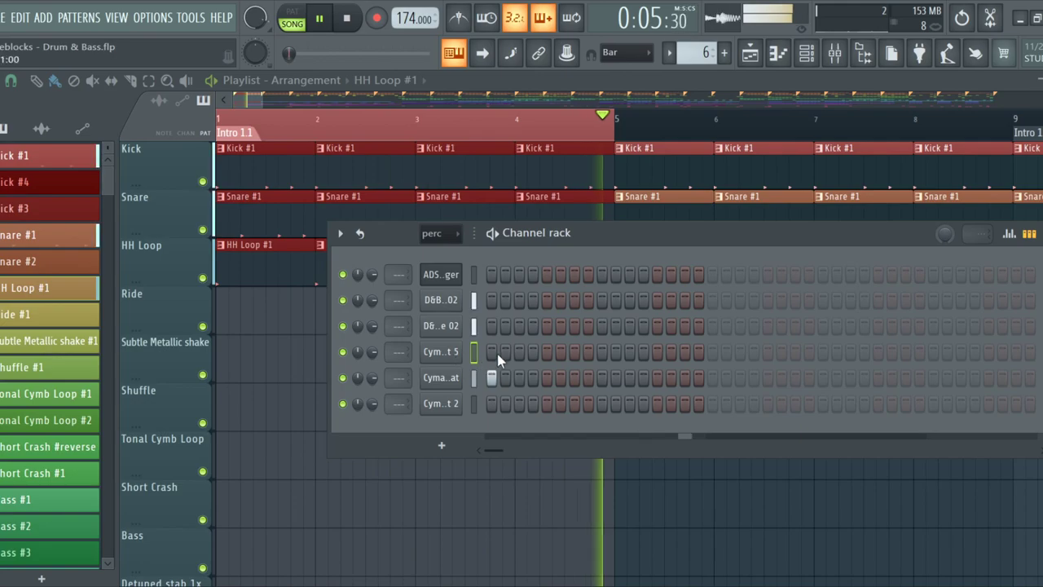
# Add 808 Mob Open Hihat 5 hits on steps 3, 7, 11 and 15 of the HH Loop #1 pattern
pyautogui.click(519, 352)
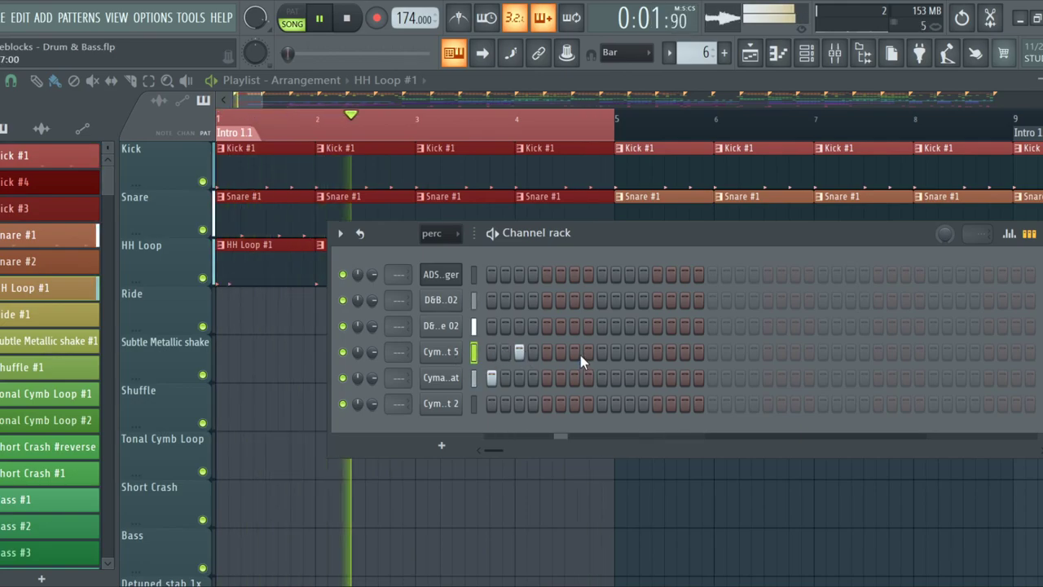
pyautogui.click(687, 352)
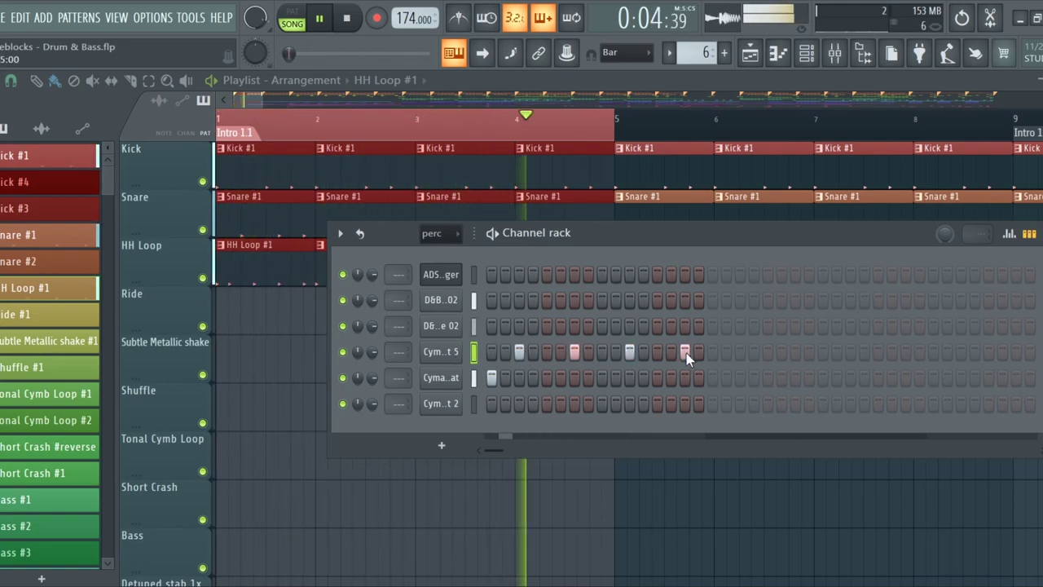
# Program Millenium Closed Hihat 2 hits on steps 1, 3, 5, 9 and 13 of the HH Loop #1 pattern
pyautogui.click(490, 405)
pyautogui.click(519, 403)
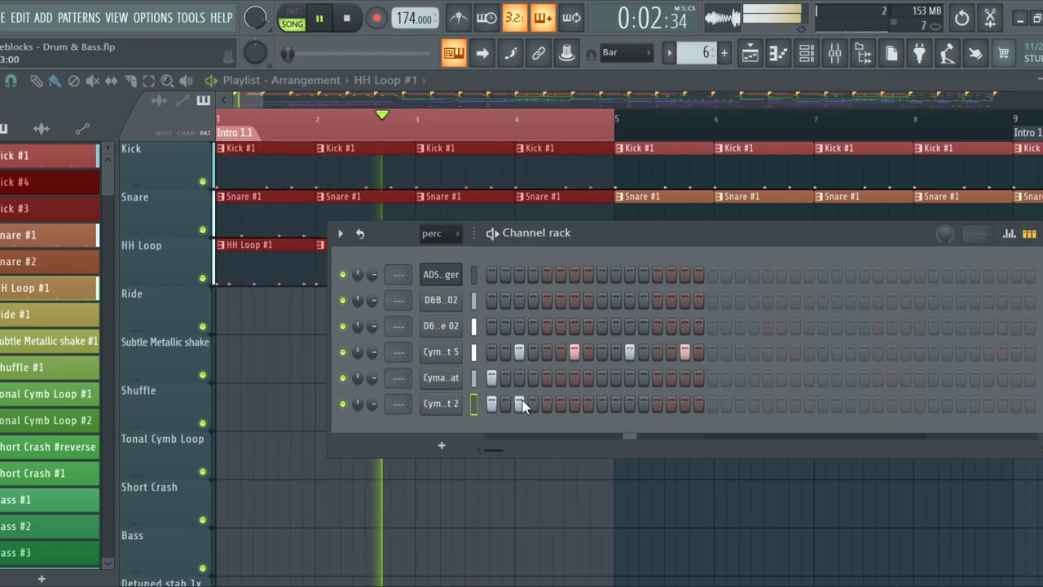
pyautogui.click(560, 404)
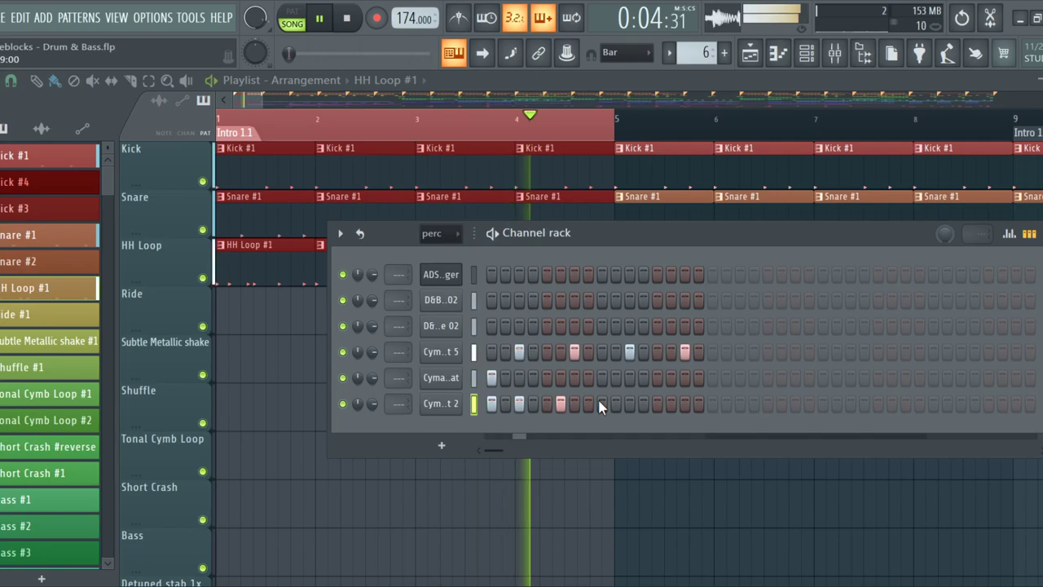
pyautogui.click(560, 405)
pyautogui.click(603, 404)
pyautogui.click(657, 405)
pyautogui.click(576, 403)
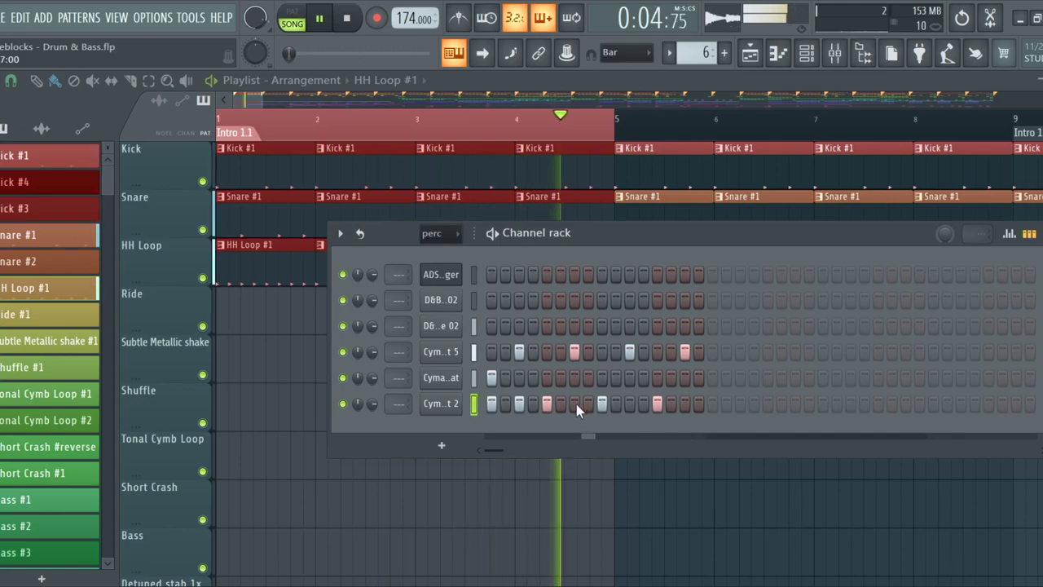
# Add Millenium Closed Hihat 2 hits on steps 7, 11 and 15 of the HH Loop #1 pattern
pyautogui.click(630, 404)
pyautogui.click(686, 404)
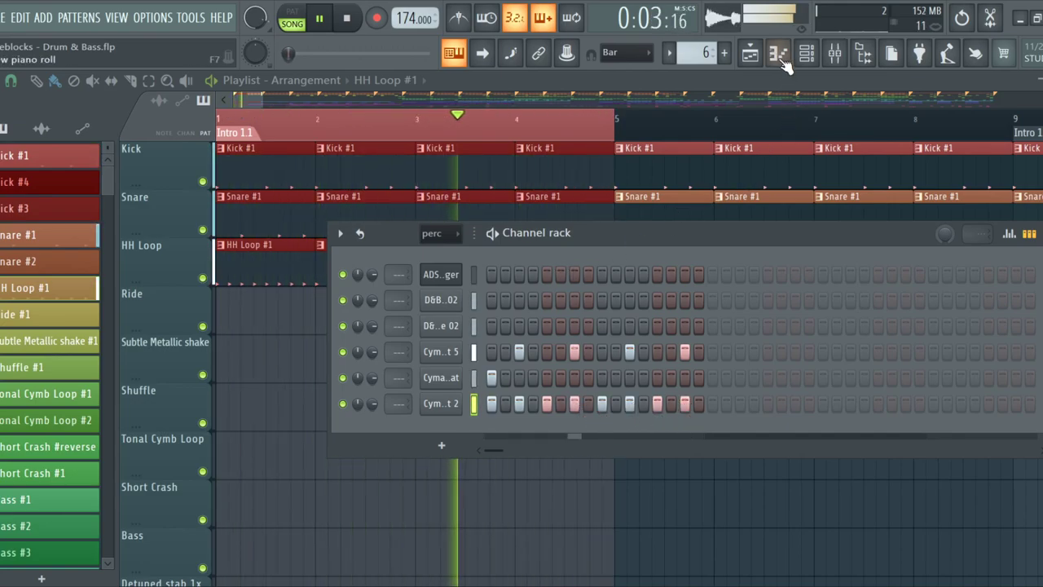
# Audition the 9God hi-hats in ADSR Sample Manager and try 9God Closed Hihat 3 on the last hi-hat channel
pyautogui.click(453, 279)
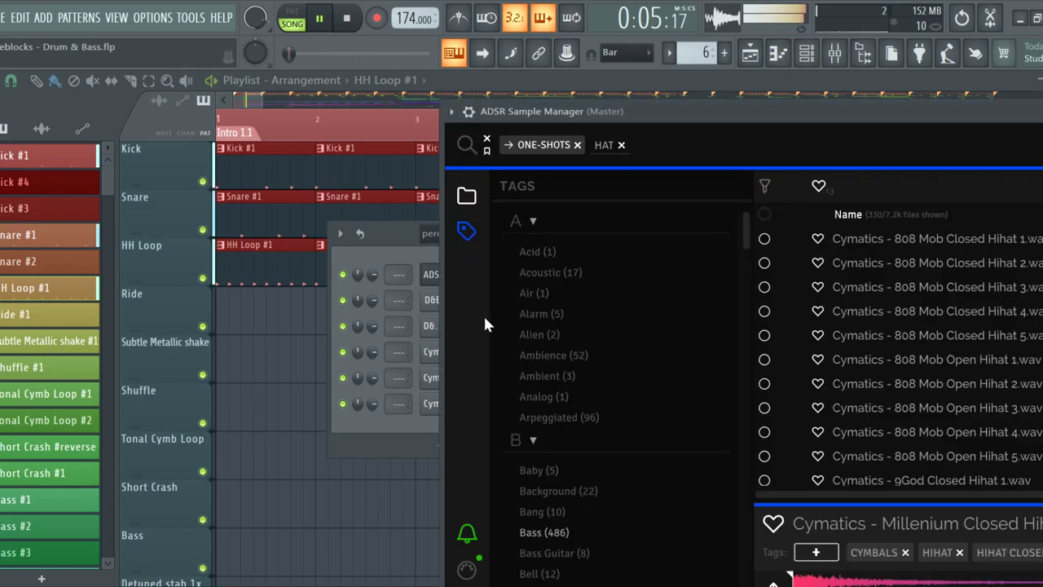
pyautogui.scroll(5, 955, 440)
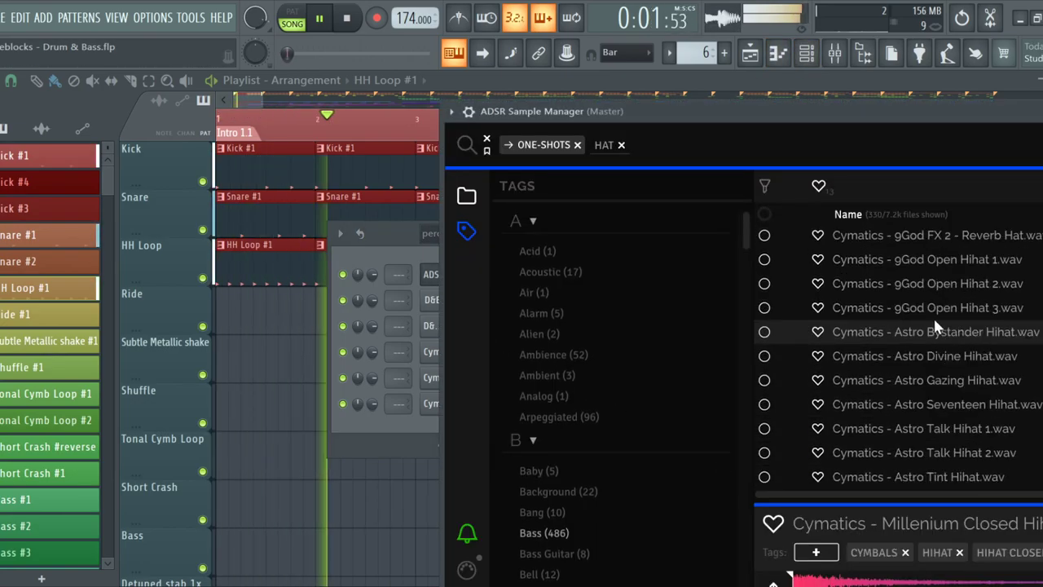
pyautogui.click(927, 308)
pyautogui.click(921, 285)
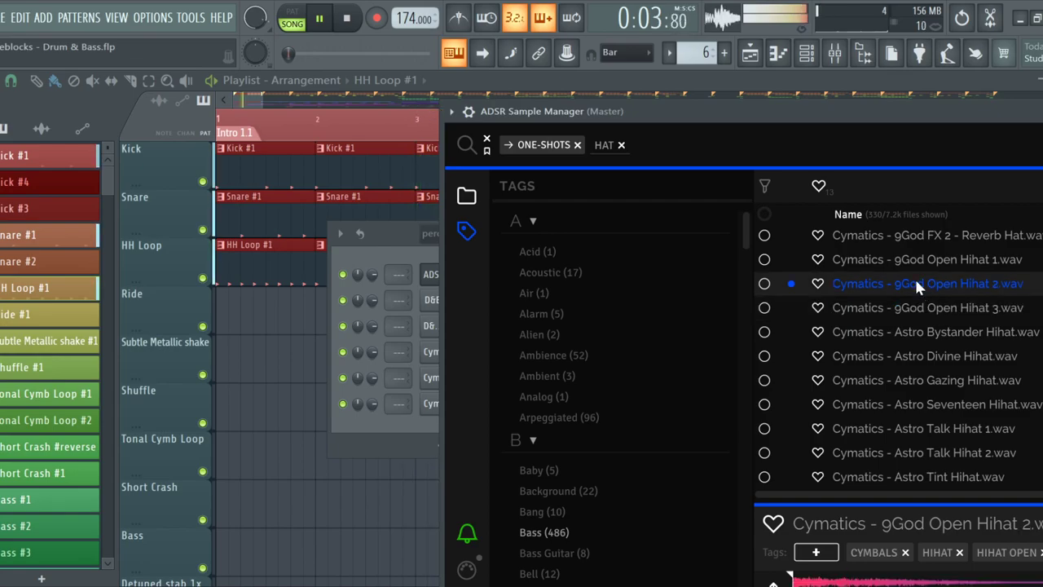
pyautogui.click(906, 261)
pyautogui.scroll(1, 904, 240)
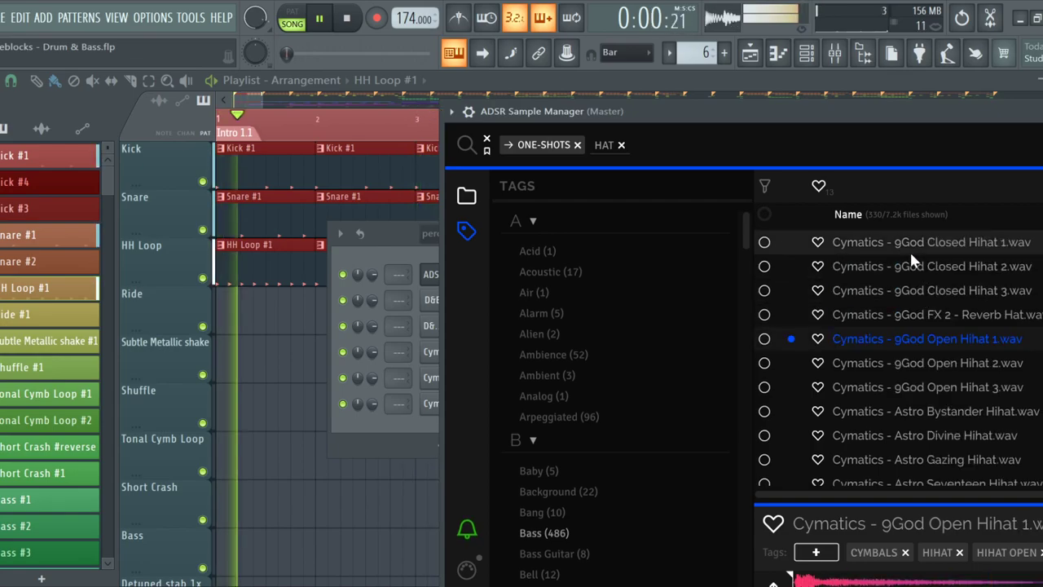
pyautogui.click(913, 266)
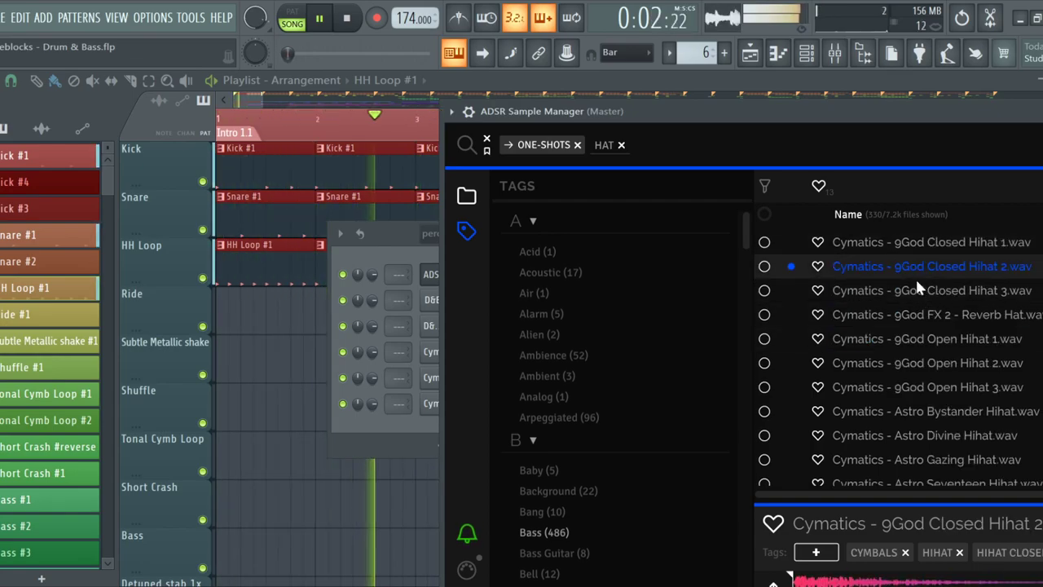
pyautogui.click(919, 287)
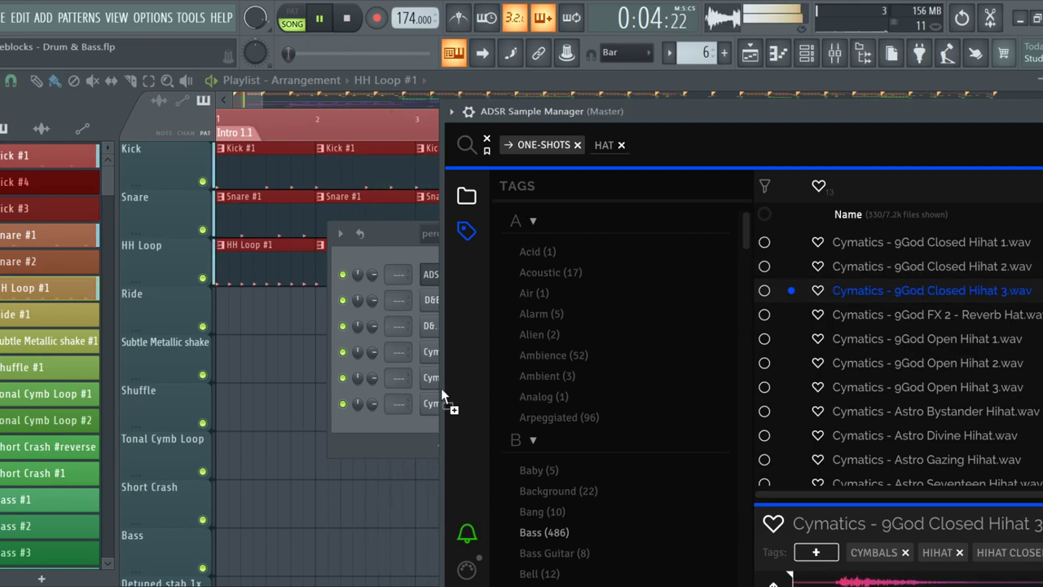
pyautogui.click(431, 406)
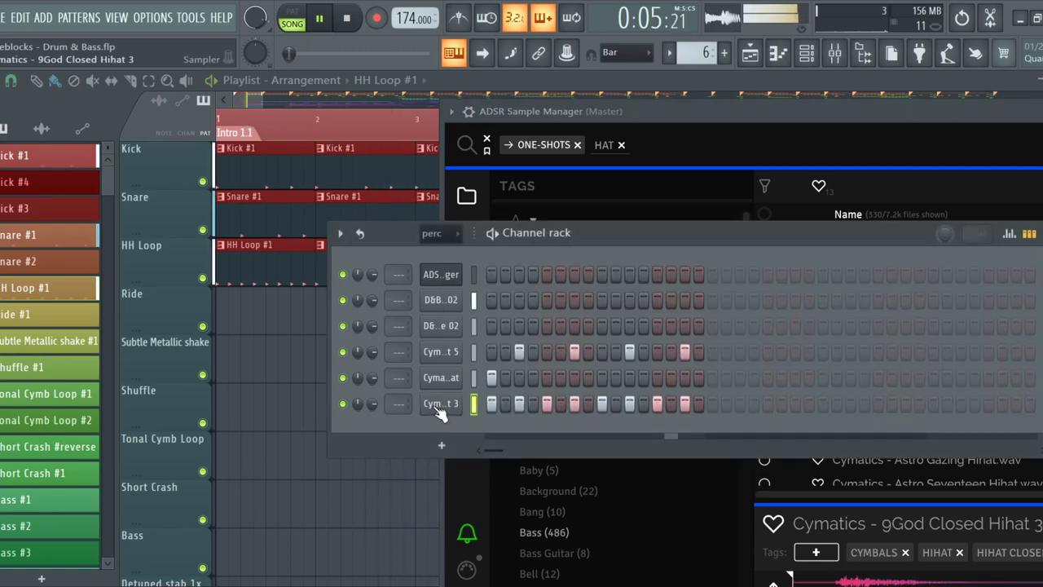
# Audition hi-hat one-shots from the Cobra, Dubstep Toolkit, Empire and Eternity sets in ADSR Sample Manager
pyautogui.click(747, 101)
pyautogui.scroll(-5, 841, 324)
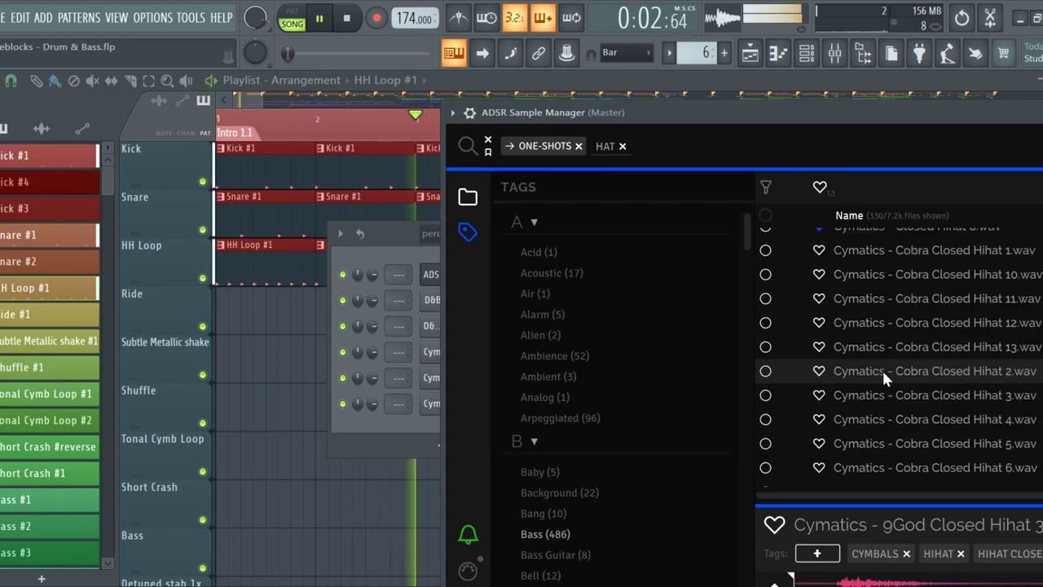
pyautogui.scroll(-2, 884, 375)
pyautogui.click(900, 459)
pyautogui.scroll(-2, 902, 449)
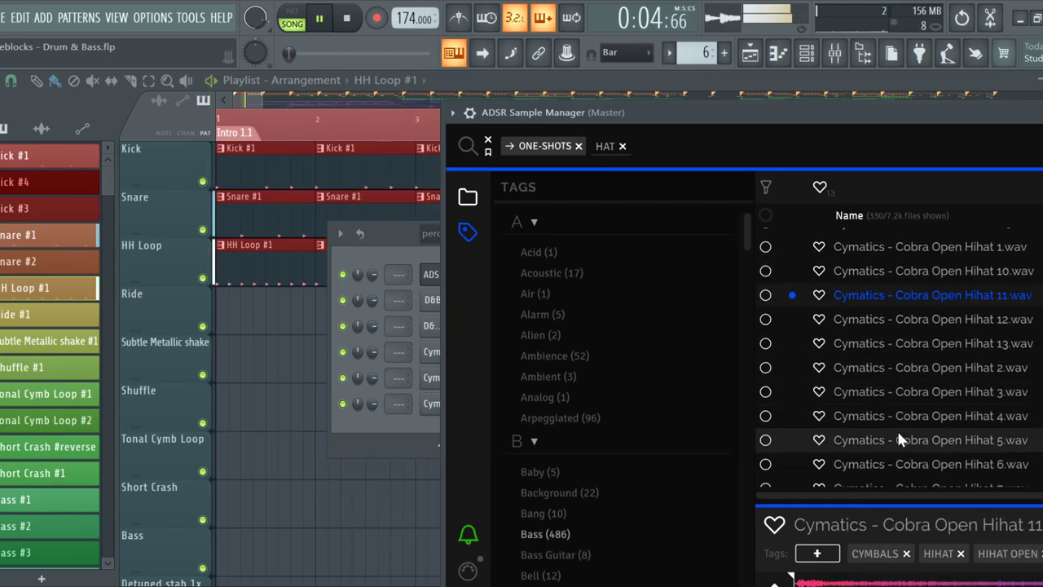
pyautogui.click(894, 414)
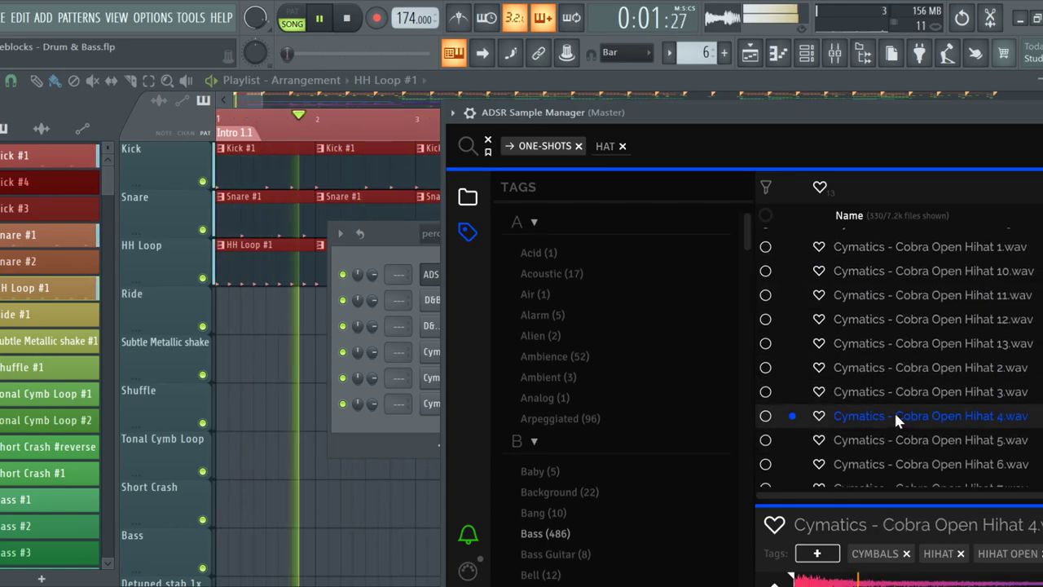
pyautogui.scroll(-3, 894, 411)
pyautogui.click(892, 410)
pyautogui.scroll(-2, 890, 409)
pyautogui.click(889, 292)
pyautogui.click(890, 318)
pyautogui.scroll(-3, 906, 350)
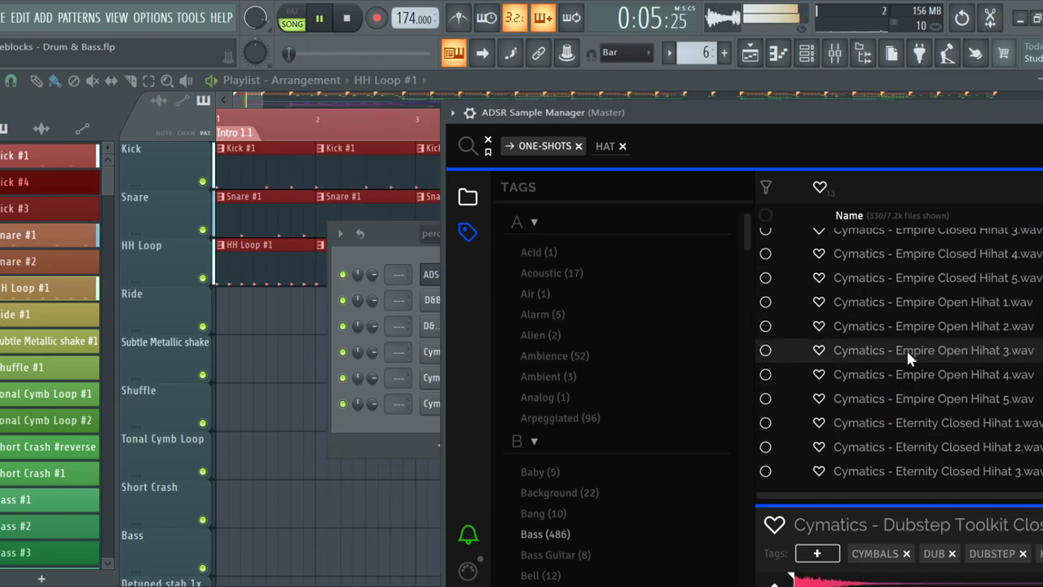
pyautogui.click(906, 348)
pyautogui.click(908, 389)
pyautogui.scroll(-5, 908, 388)
pyautogui.click(906, 391)
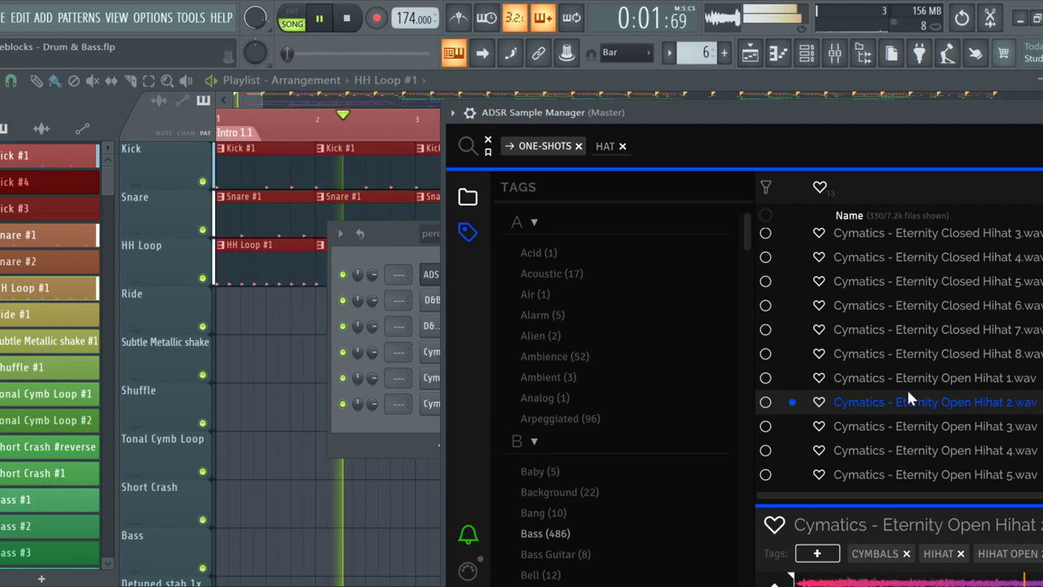
# Audition further hi-hat one-shots, including G House Closed Hi-Hat 2, Hihat 28, Humble Open Hihat 3 and a Master Collection open hi-hat
pyautogui.scroll(-5, 908, 392)
pyautogui.click(906, 377)
pyautogui.click(905, 391)
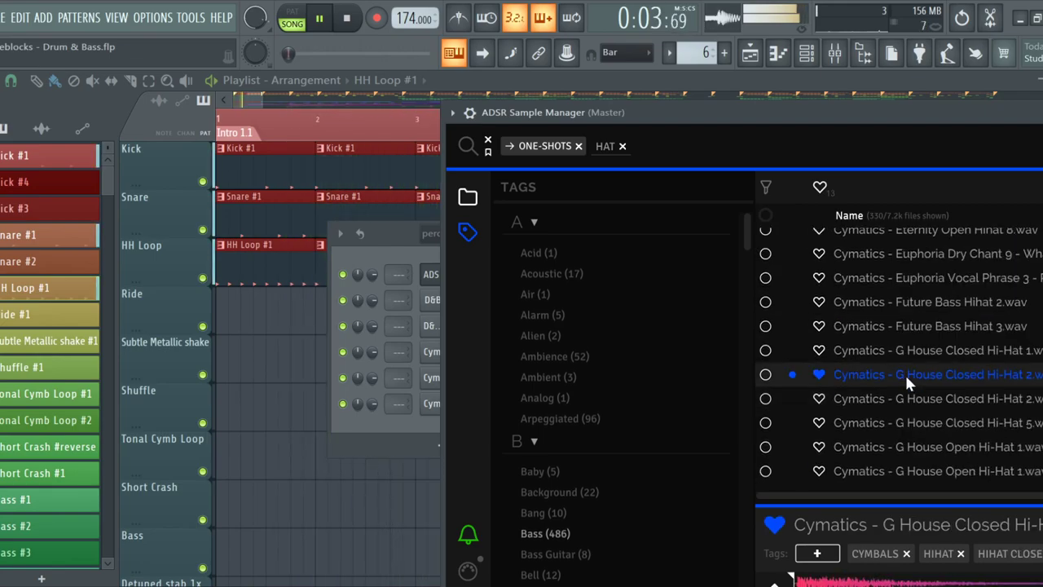
pyautogui.scroll(-5, 905, 372)
pyautogui.click(904, 386)
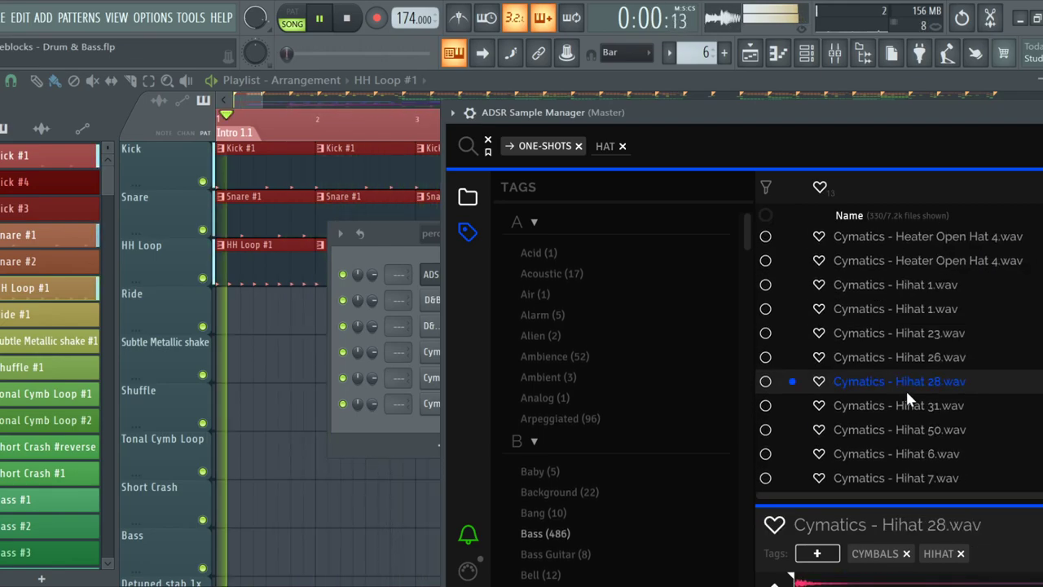
pyautogui.scroll(-5, 906, 410)
pyautogui.click(905, 410)
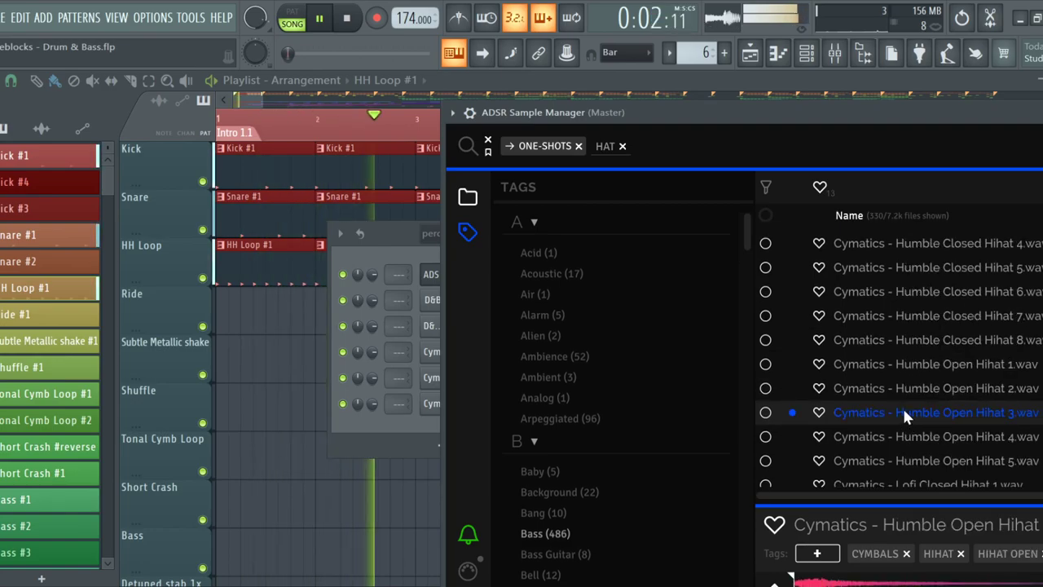
pyautogui.scroll(-5, 904, 411)
pyautogui.click(905, 411)
pyautogui.scroll(-5, 902, 405)
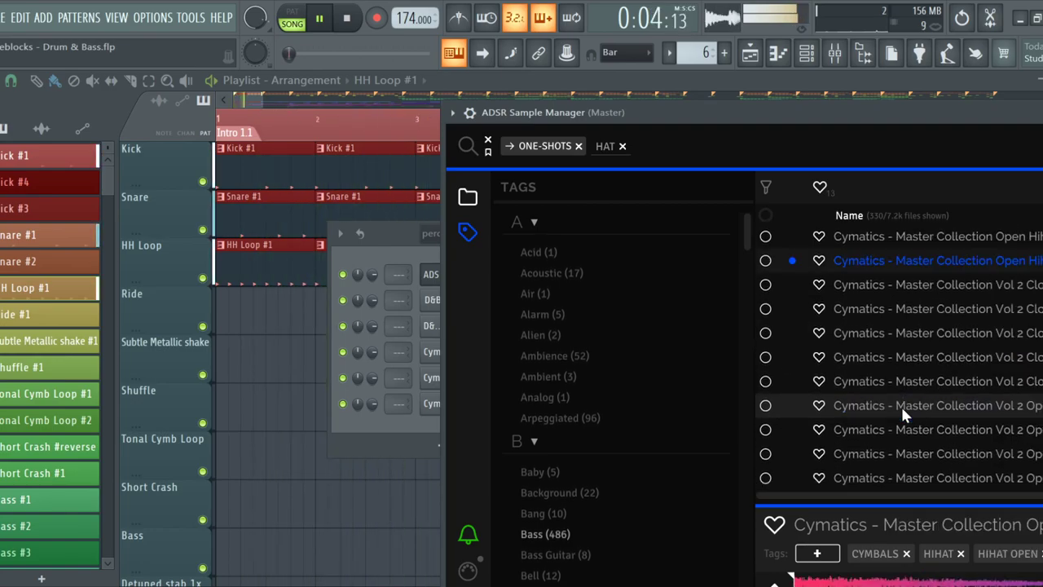
# Load Millenium Closed Hihat 3 onto the last hi-hat channel and add a hit on step 16 of HH Loop #1
pyautogui.click(899, 414)
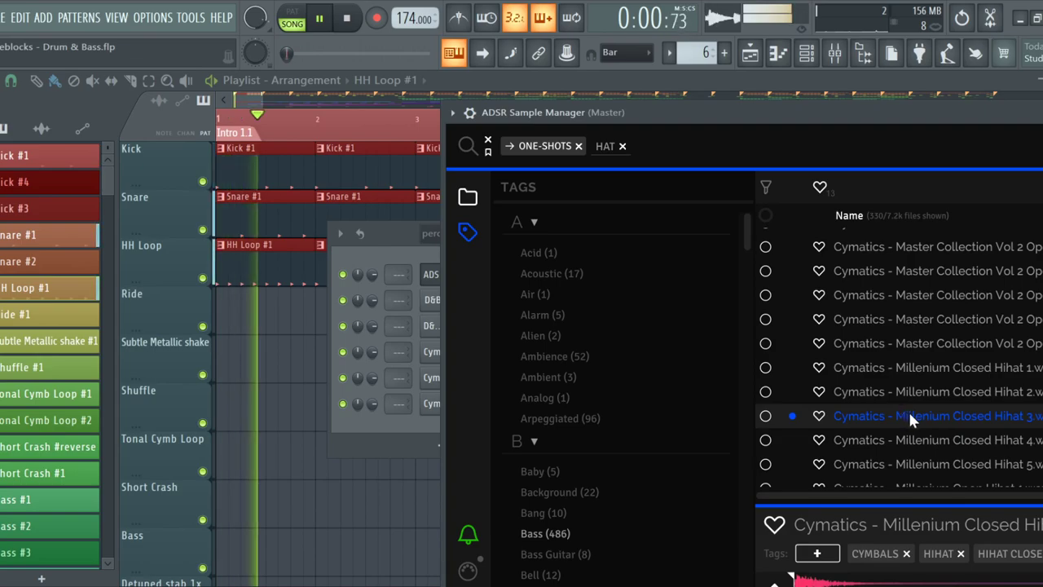
pyautogui.moveTo(444, 407); pyautogui.dragTo(432, 403)
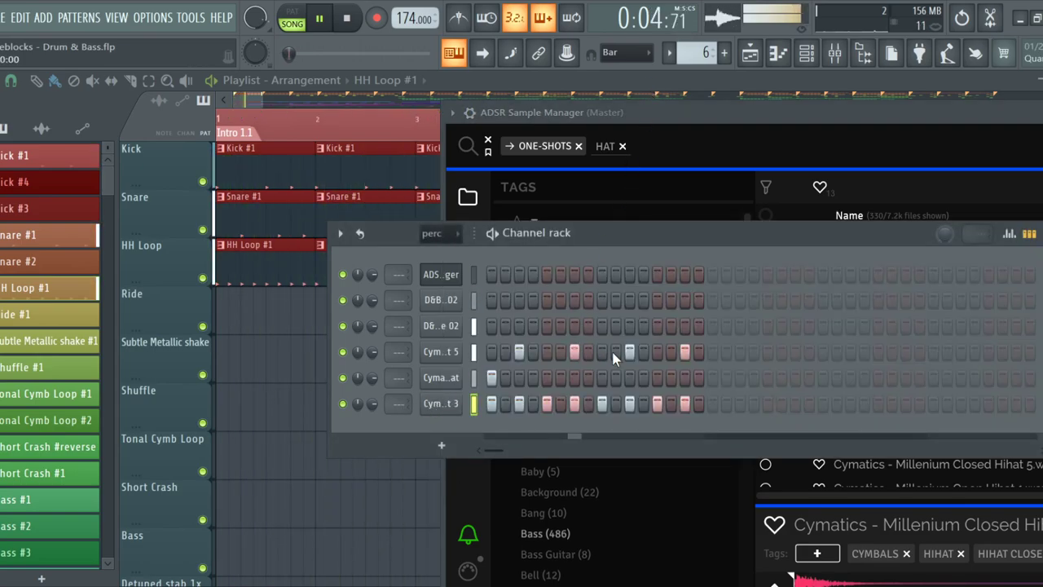
pyautogui.click(671, 403)
pyautogui.click(699, 404)
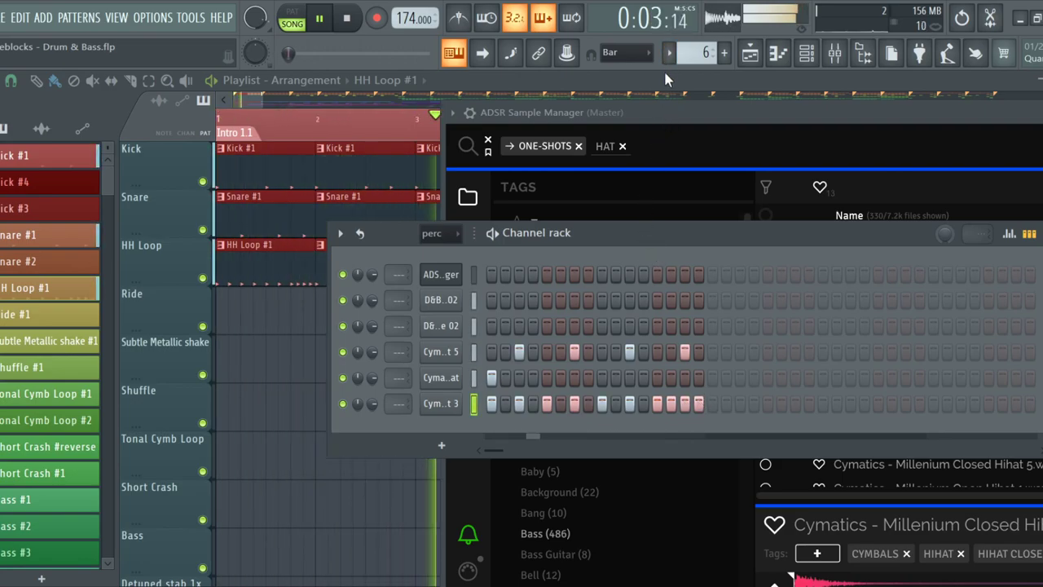
pyautogui.click(671, 403)
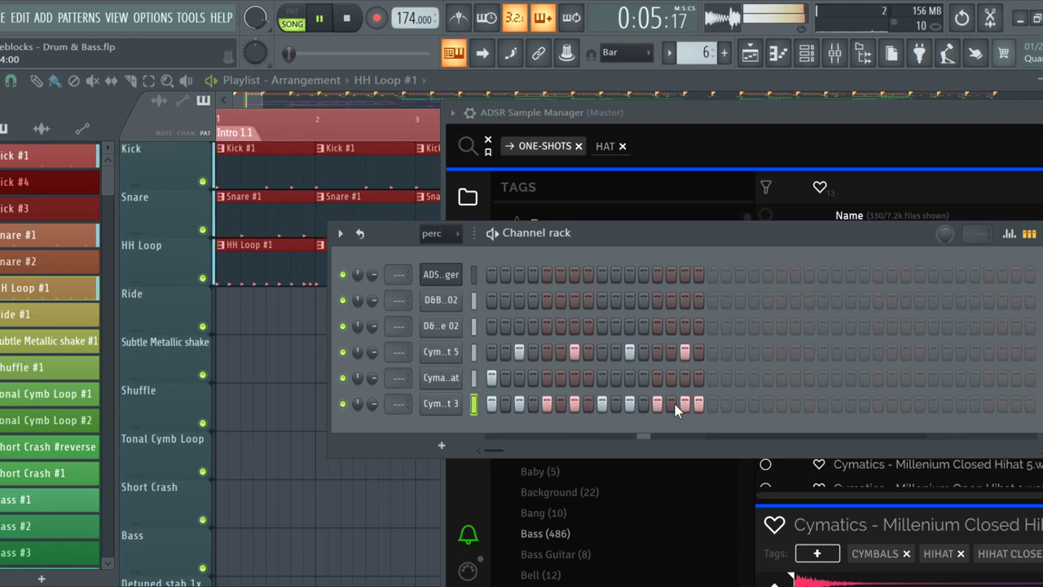
# Locate the Ride clips in the playlist and open the Ride #1 pattern in the channel rack
pyautogui.click(661, 84)
pyautogui.scroll(-6, 424, 270)
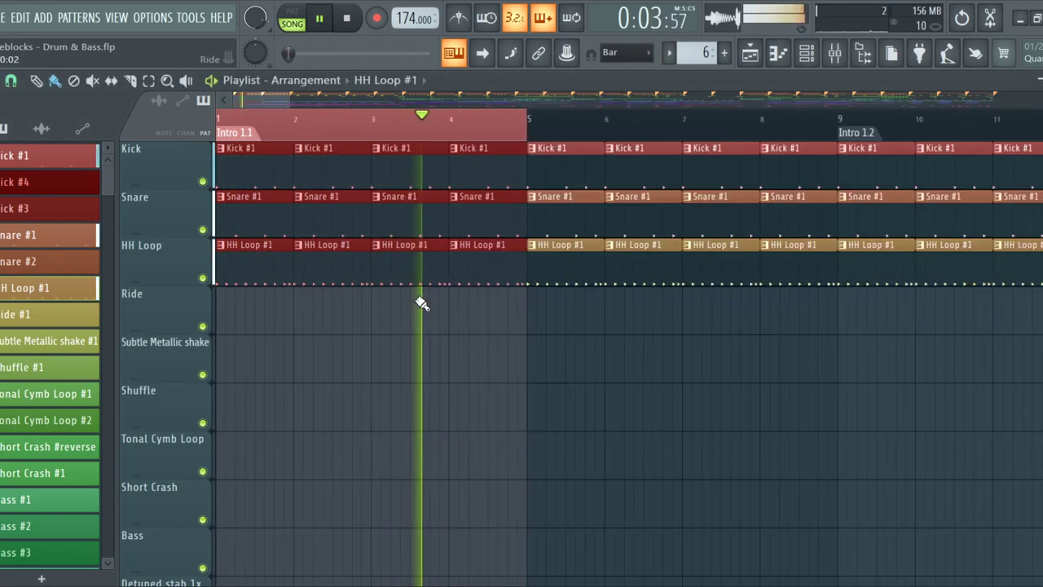
pyautogui.scroll(-2, 468, 275)
pyautogui.scroll(8, 387, 326)
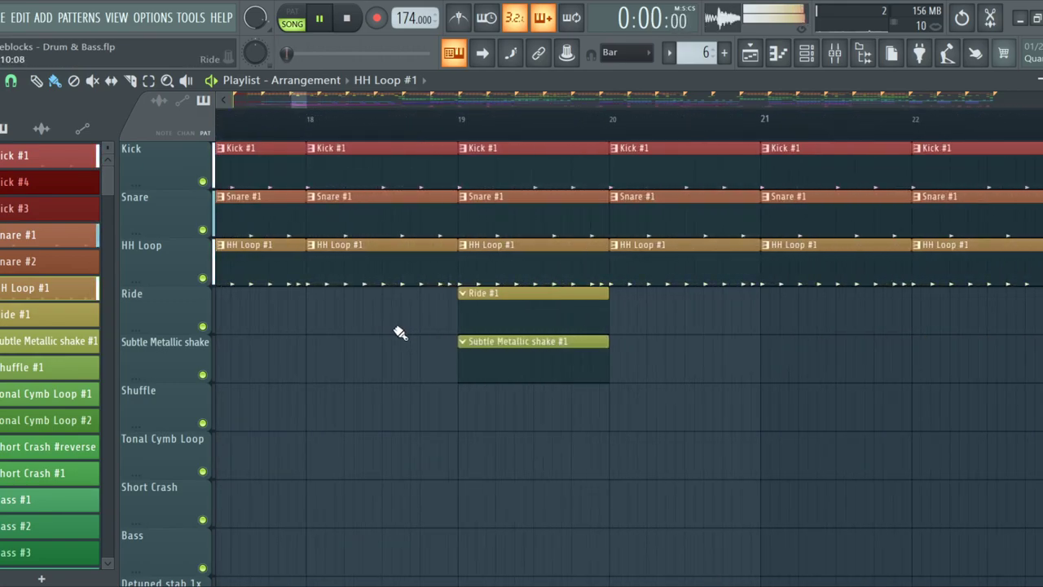
pyautogui.scroll(-4, 480, 330)
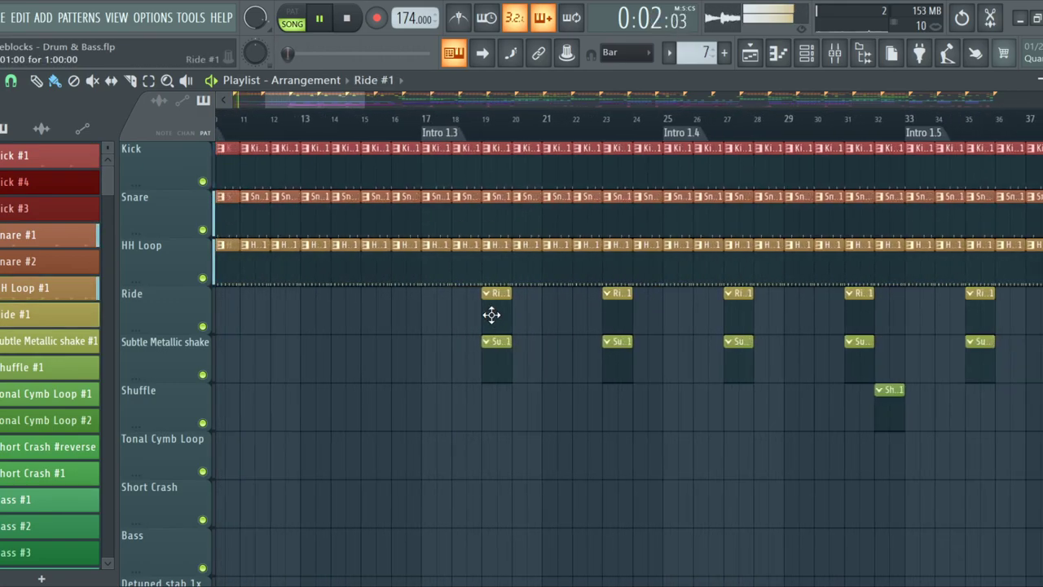
pyautogui.click(806, 54)
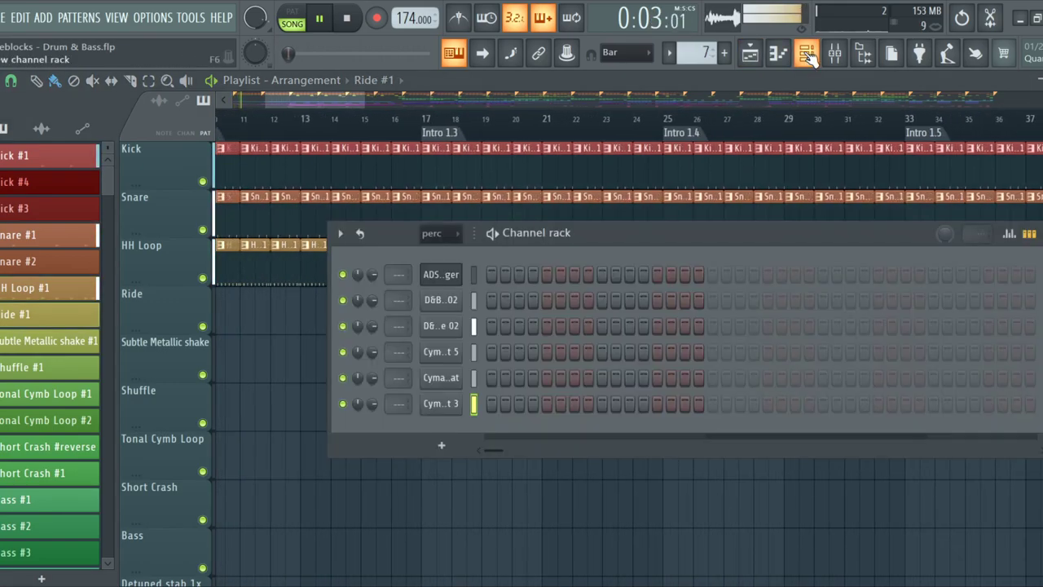
# Replace the Hat filter with Ride in ADSR Sample Manager and preview 808 Mob Ride 1
pyautogui.click(455, 277)
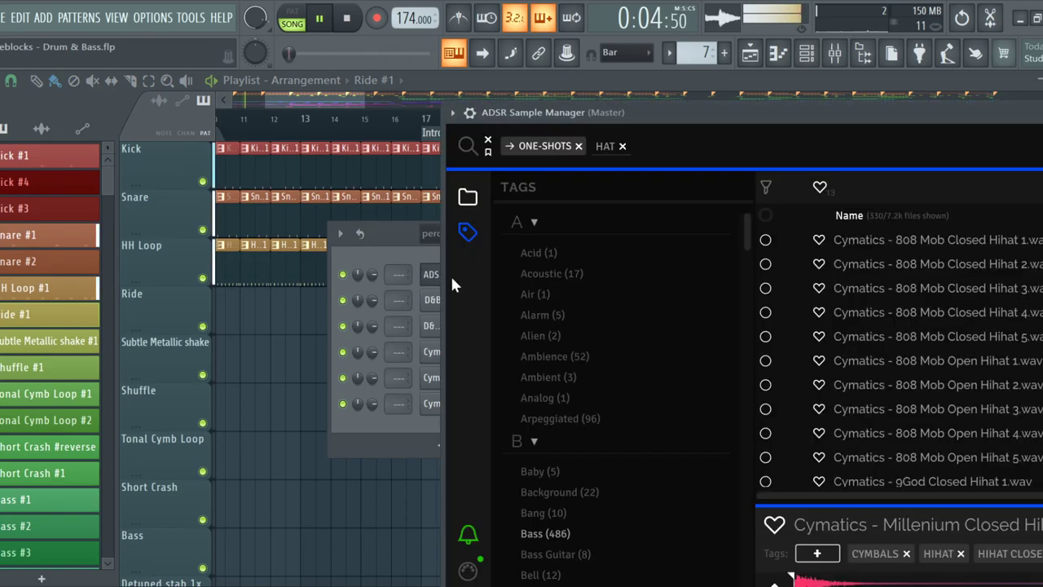
pyautogui.click(622, 146)
pyautogui.write('ride')
pyautogui.press('Return')
pyautogui.write('ride')
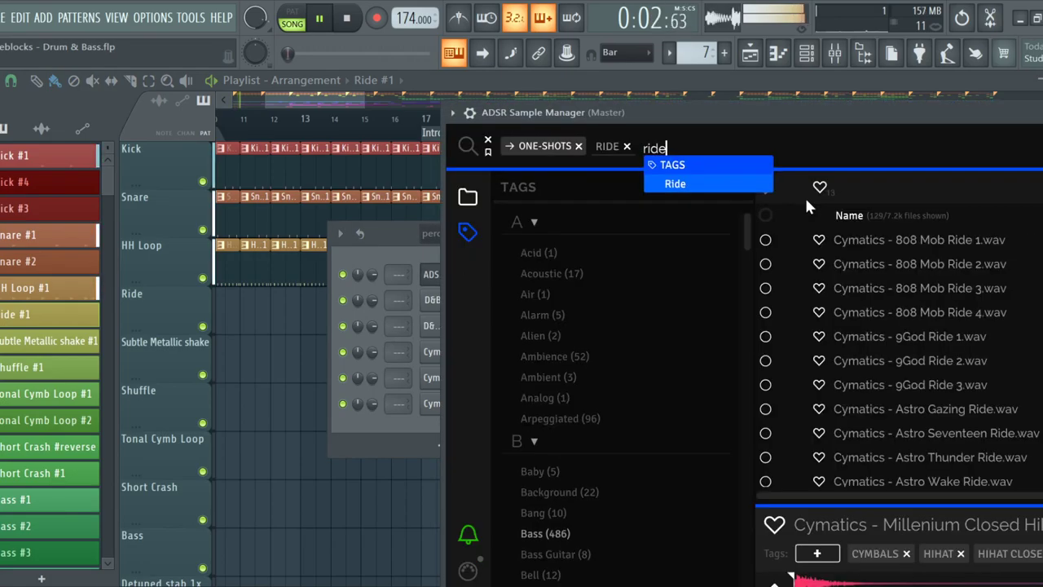
pyautogui.click(967, 241)
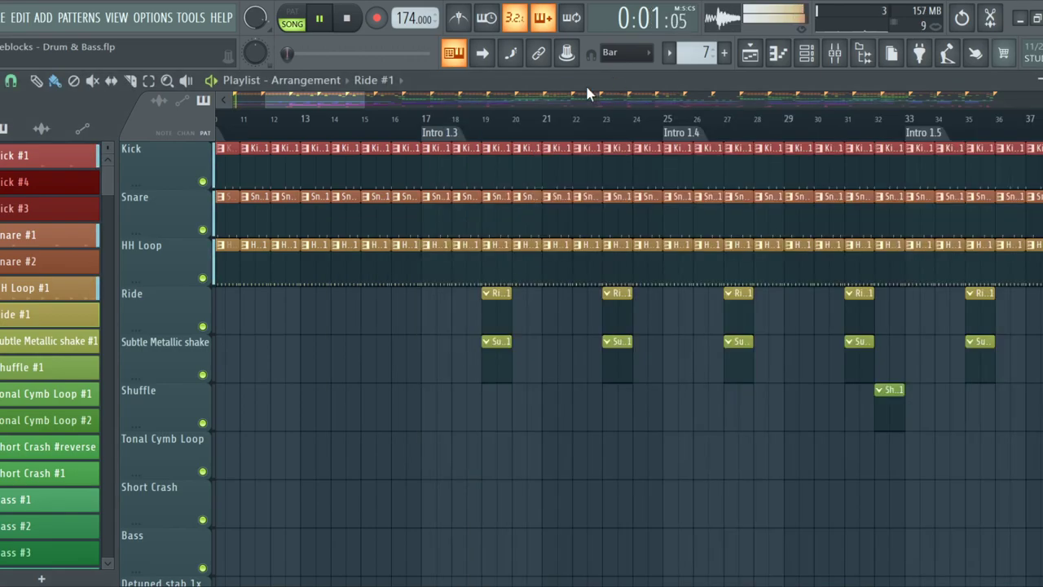
# Examine the playlist's remaining tracks, from the ride and shuffle clips down to the pluck, pad, vox, synth pad and automation clips
pyautogui.scroll(-3, 493, 231)
pyautogui.scroll(3, 495, 299)
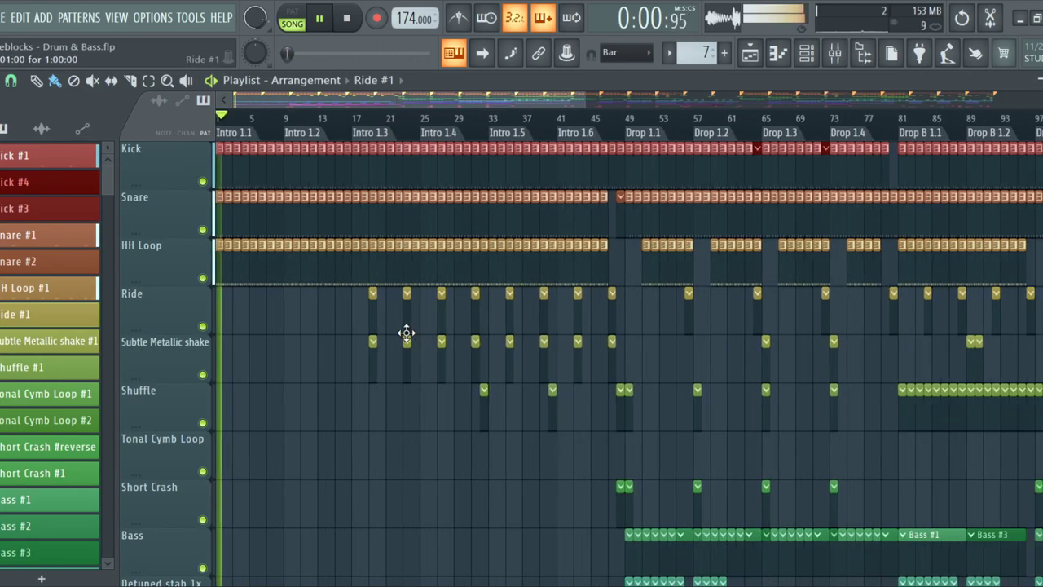
pyautogui.scroll(-3, 266, 310)
pyautogui.scroll(-10, 225, 333)
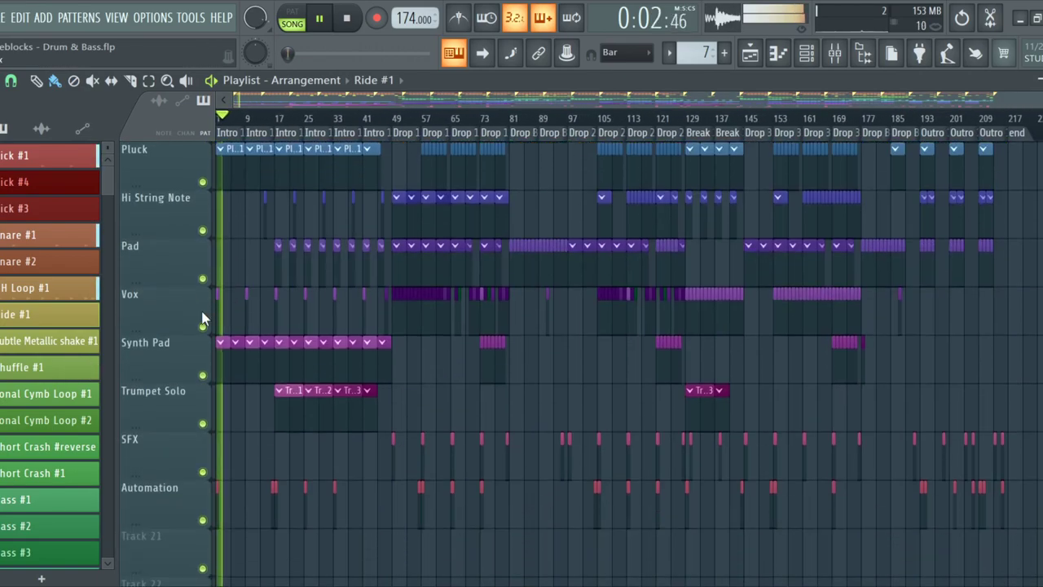
pyautogui.scroll(5, 269, 294)
pyautogui.scroll(3, 337, 270)
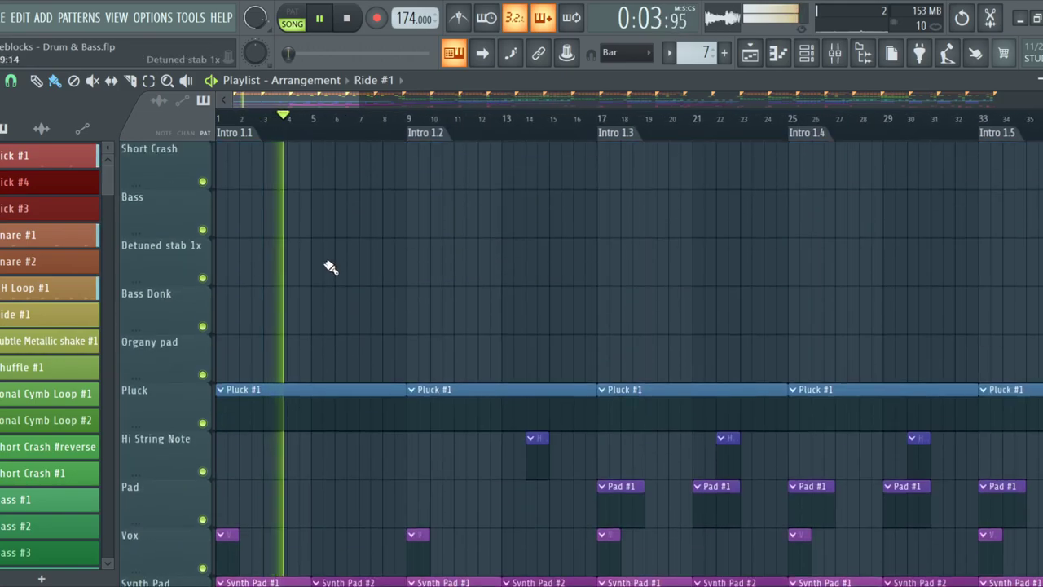
pyautogui.scroll(-2, 111, 377)
pyautogui.scroll(4, 205, 407)
pyautogui.scroll(-4, 242, 421)
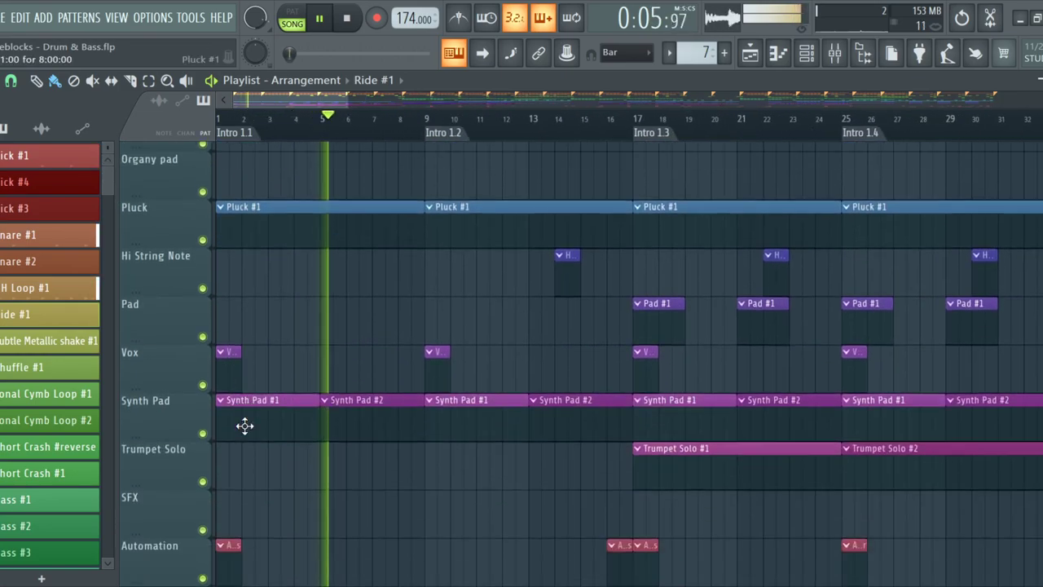
pyautogui.scroll(2, 204, 398)
pyautogui.scroll(-3, 204, 397)
pyautogui.scroll(2, 201, 392)
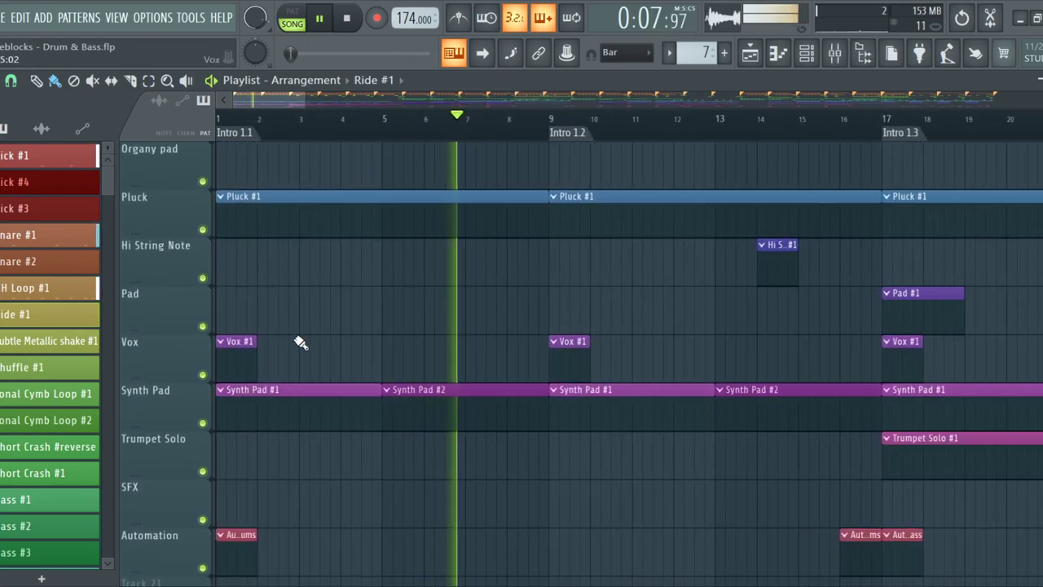
# Return to the drum tracks and select bars 1 to 8 of the Intro 1.1 section on the playlist timeline
pyautogui.scroll(8, 295, 328)
pyautogui.scroll(2, 295, 327)
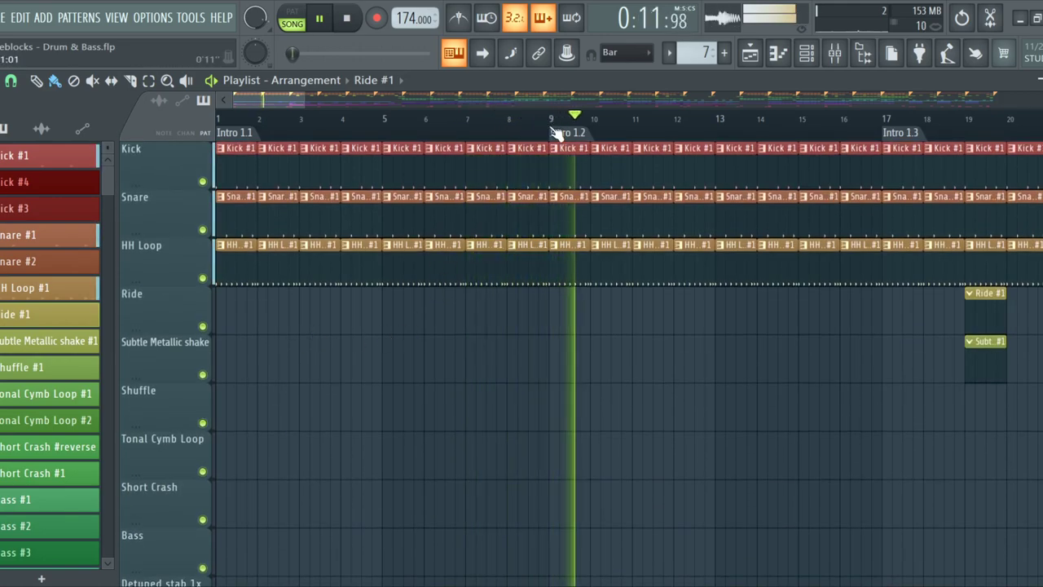
pyautogui.moveTo(460, 117); pyautogui.dragTo(126, 134)
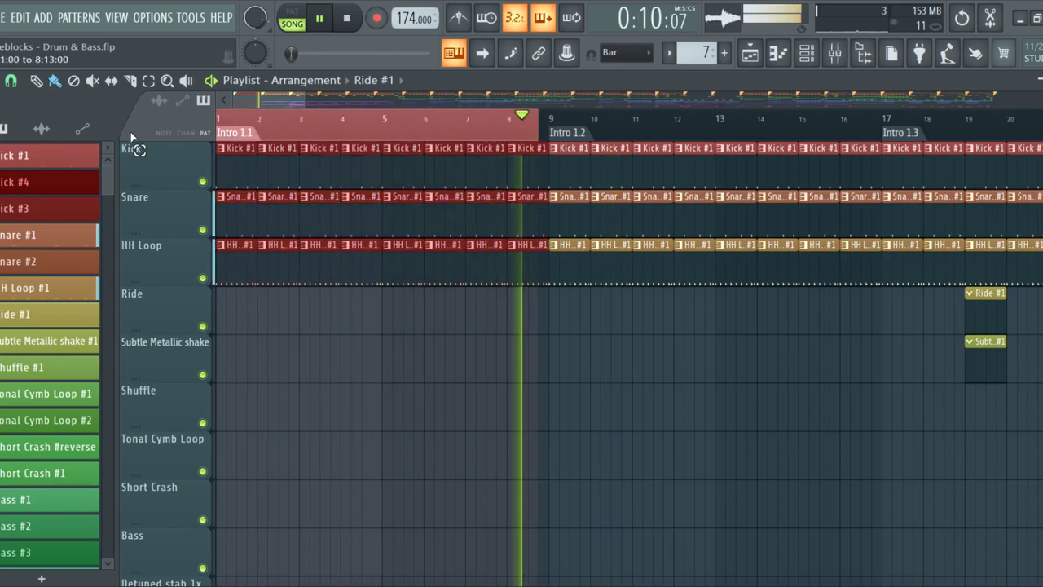
# Examine the whole arrangement in the playlist, from the drum tracks down to the Trumpet Solo, SFX and Automation tracks
pyautogui.scroll(-8, 508, 338)
pyautogui.scroll(-7, 484, 321)
pyautogui.scroll(2, 465, 317)
pyautogui.scroll(-2, 387, 380)
pyautogui.scroll(-3, 233, 326)
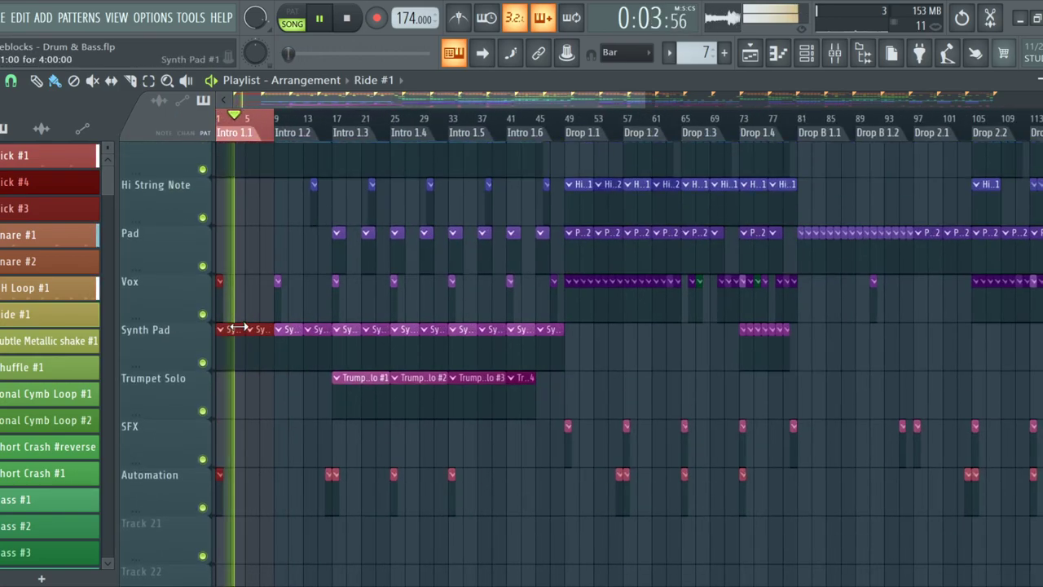
pyautogui.scroll(6, 238, 321)
pyautogui.scroll(3, 256, 323)
pyautogui.scroll(-4, 254, 321)
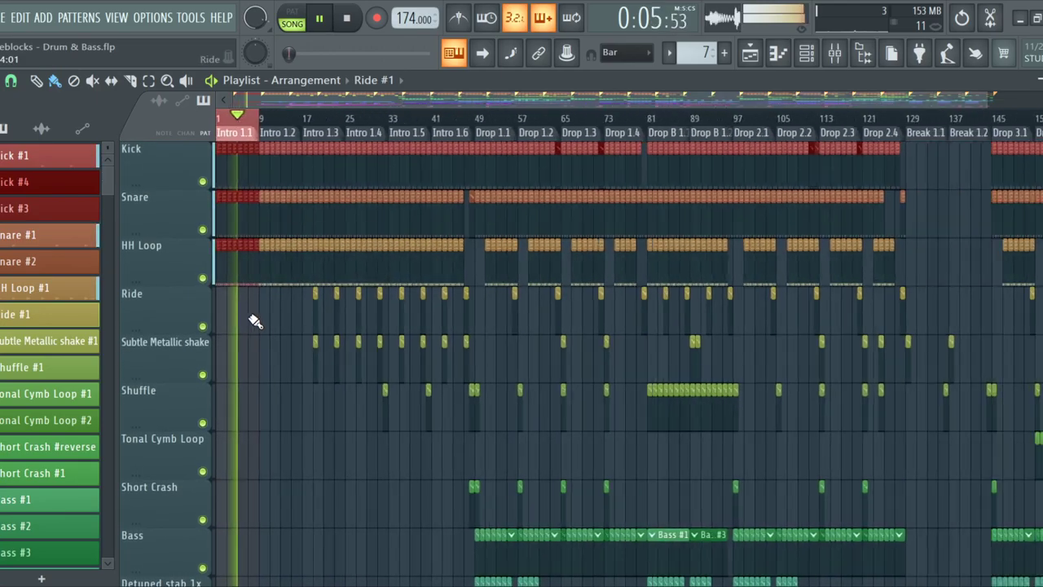
pyautogui.scroll(-8, 195, 303)
pyautogui.scroll(-3, 188, 297)
pyautogui.scroll(6, 185, 292)
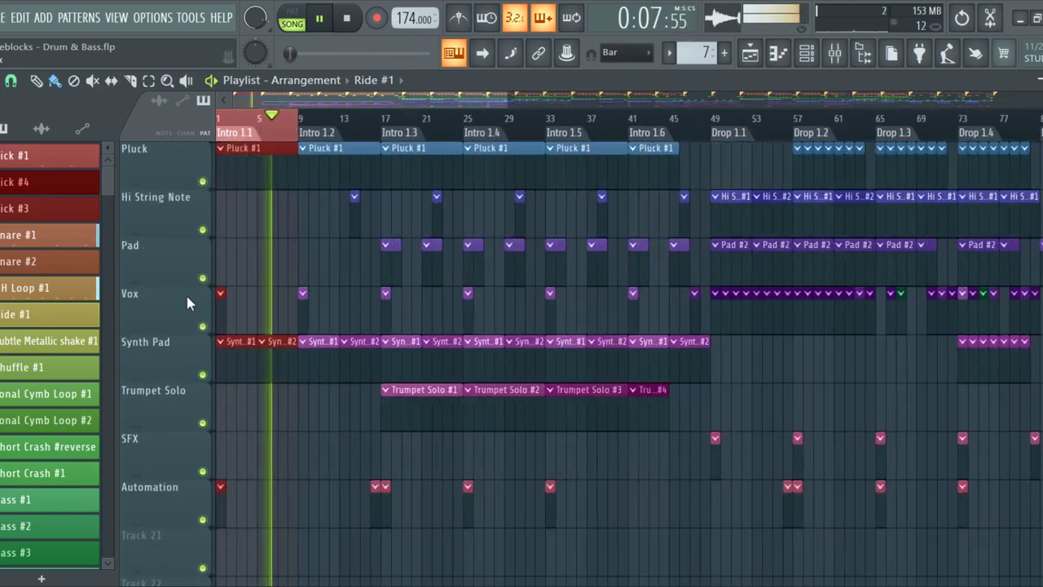
# Inspect the clips in the Intro 1.1 section, including Vox #1, the Synth Pads and the Highpass-Drums automation
pyautogui.scroll(-2, 274, 301)
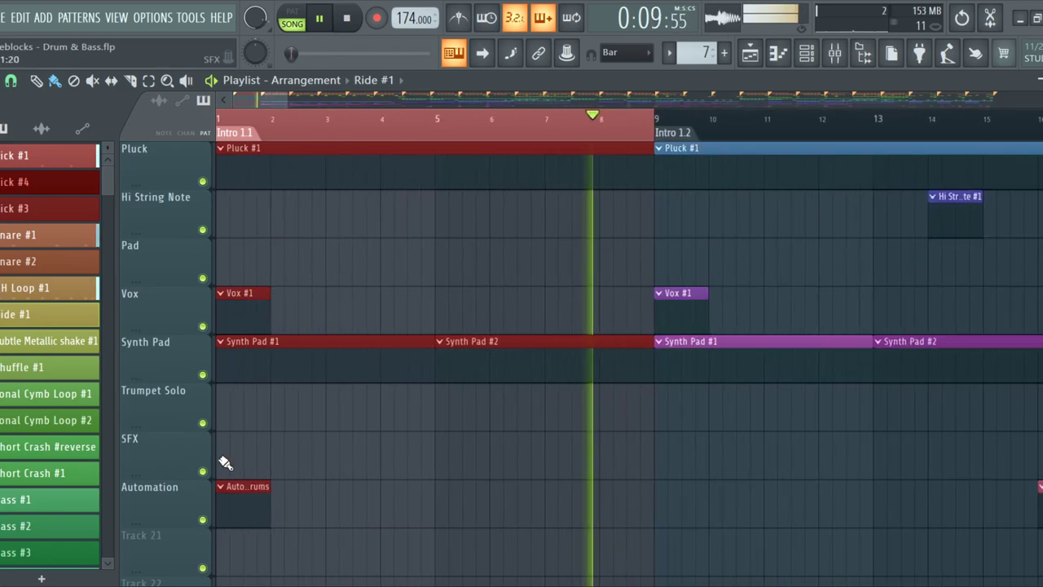
pyautogui.scroll(-2, 220, 440)
pyautogui.scroll(5, 221, 432)
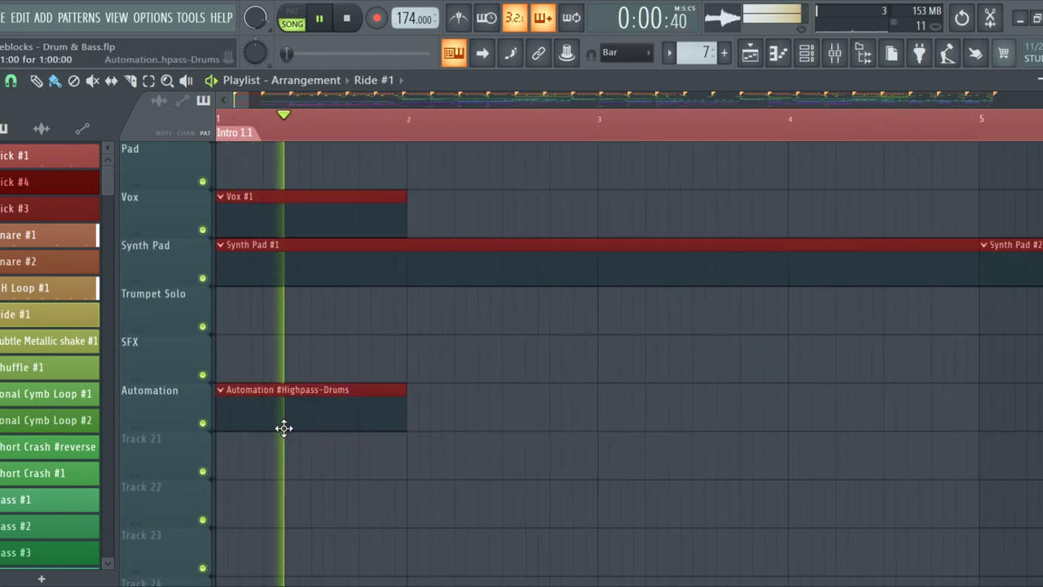
pyautogui.scroll(-3, 291, 421)
pyautogui.scroll(-5, 291, 421)
pyautogui.scroll(8, 282, 413)
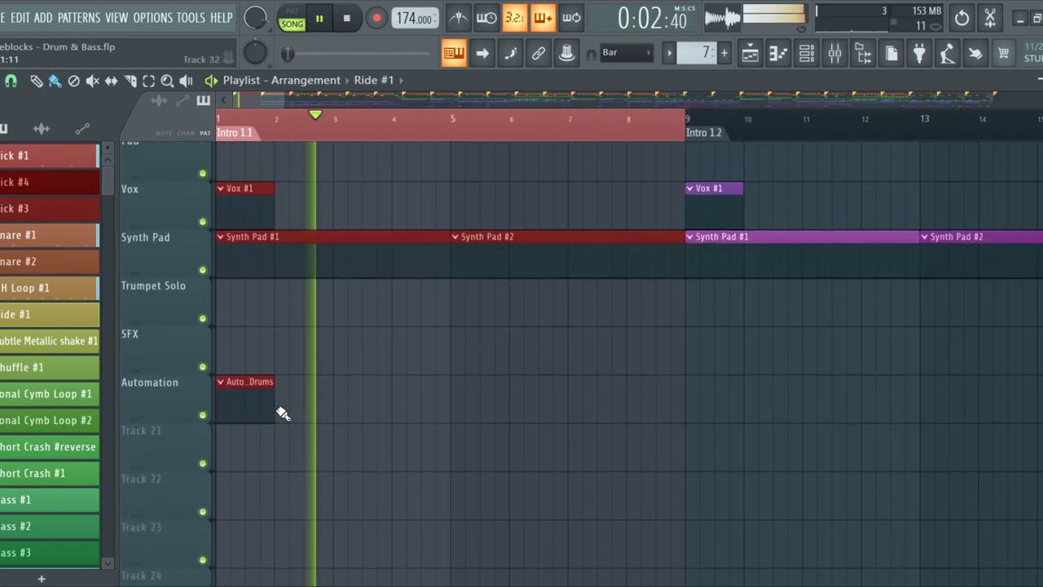
pyautogui.scroll(-4, 282, 413)
pyautogui.scroll(2, 178, 362)
pyautogui.scroll(3, 178, 363)
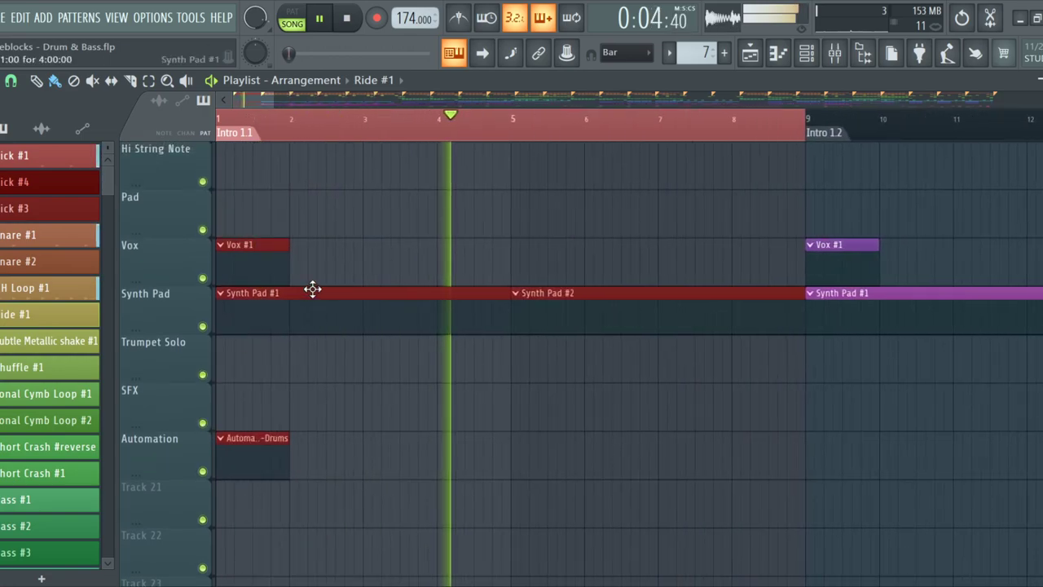
# Select the Synth Pad #1 pattern and add a Serum channel to the channel rack's synth group
pyautogui.click(310, 289)
pyautogui.click(810, 55)
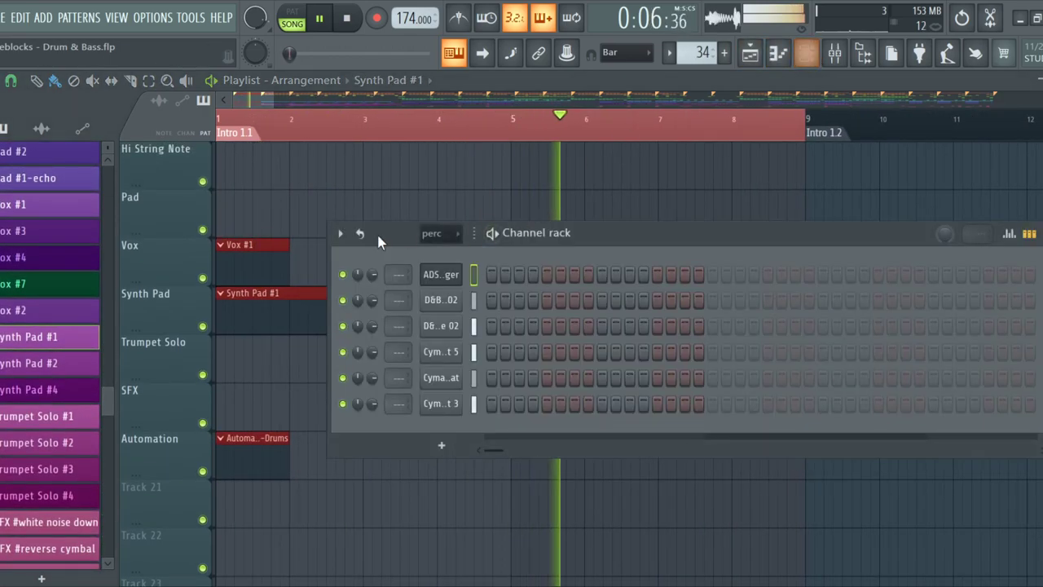
pyautogui.click(491, 234)
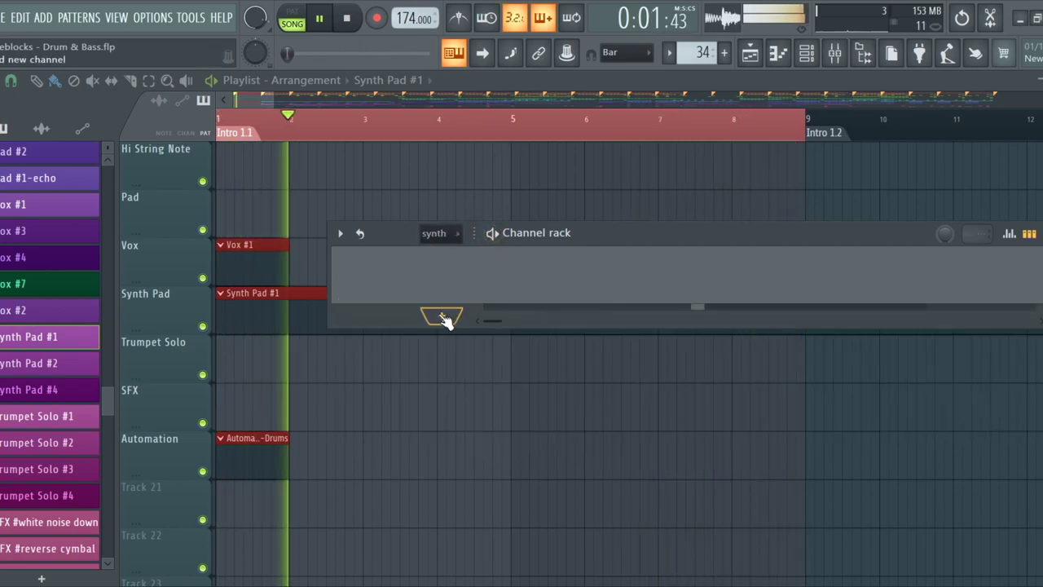
pyautogui.press('l')
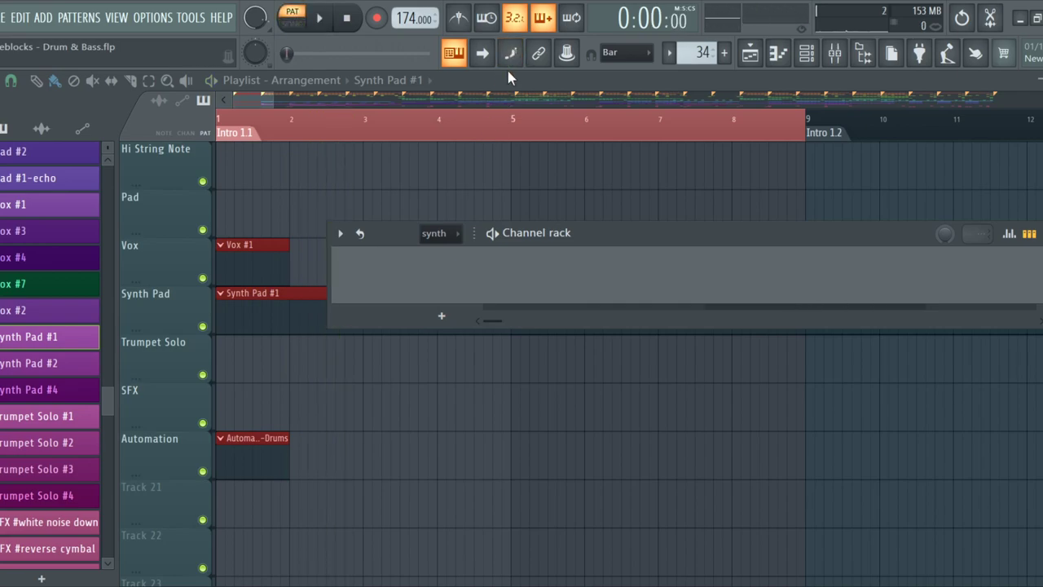
pyautogui.press('F6')
pyautogui.press('space')
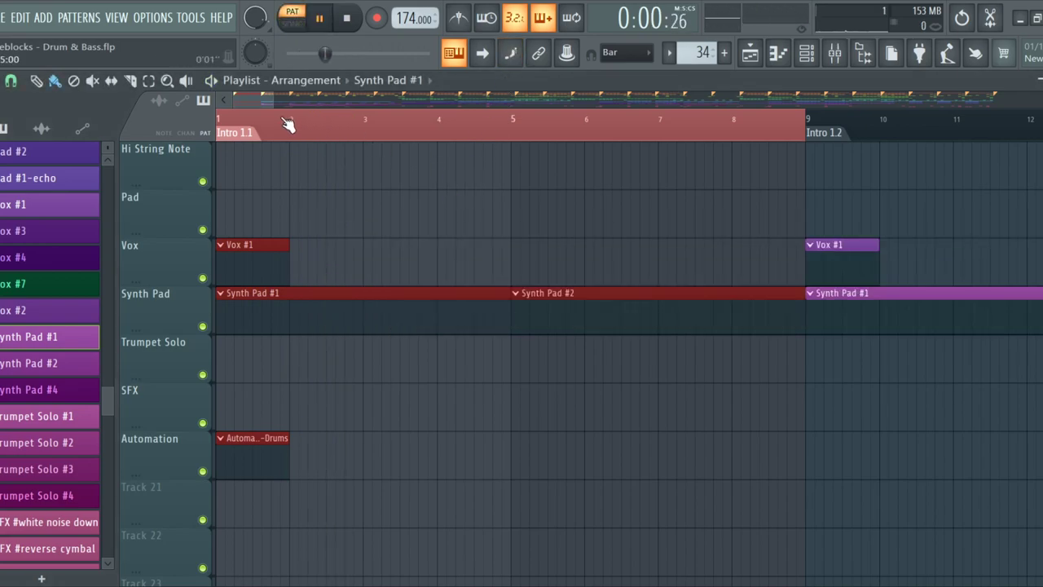
pyautogui.click(803, 57)
pyautogui.moveTo(619, 238); pyautogui.dragTo(632, 154)
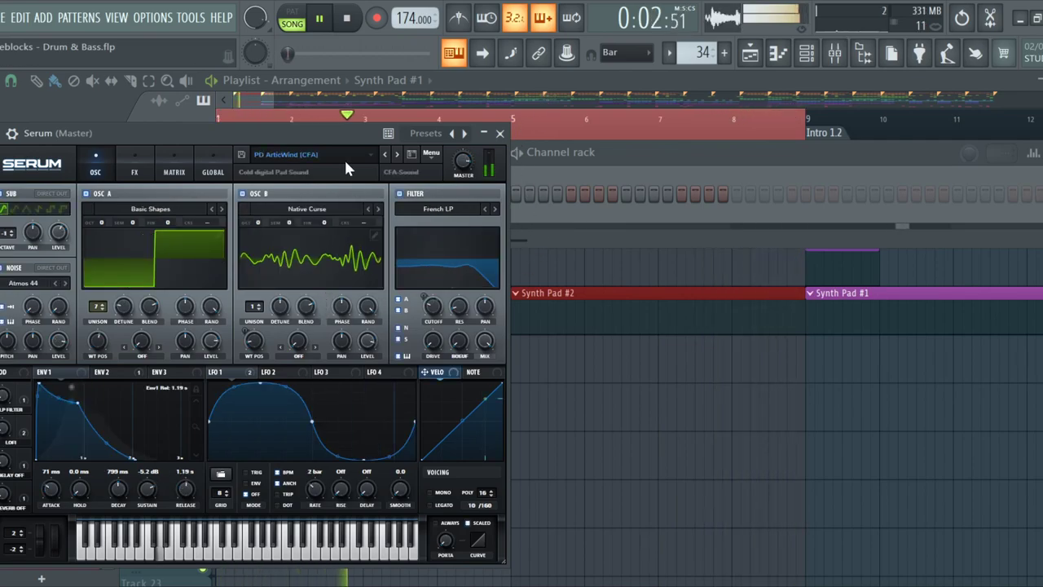
# Browse Serum's pad presets to PD BenjPad [GS] and close the plugin and the channel rack
pyautogui.click(397, 155)
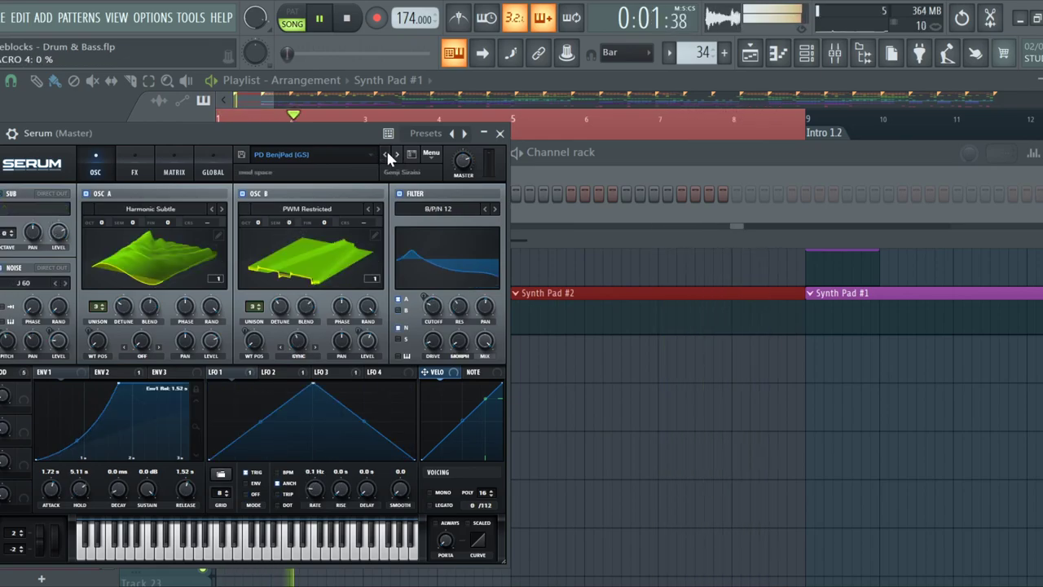
pyautogui.click(499, 132)
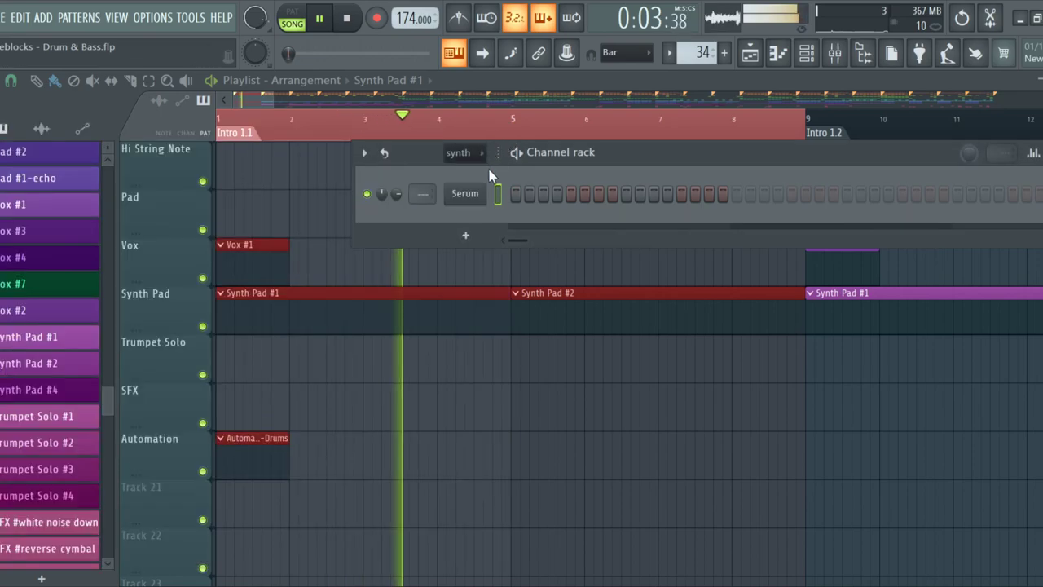
pyautogui.click(805, 53)
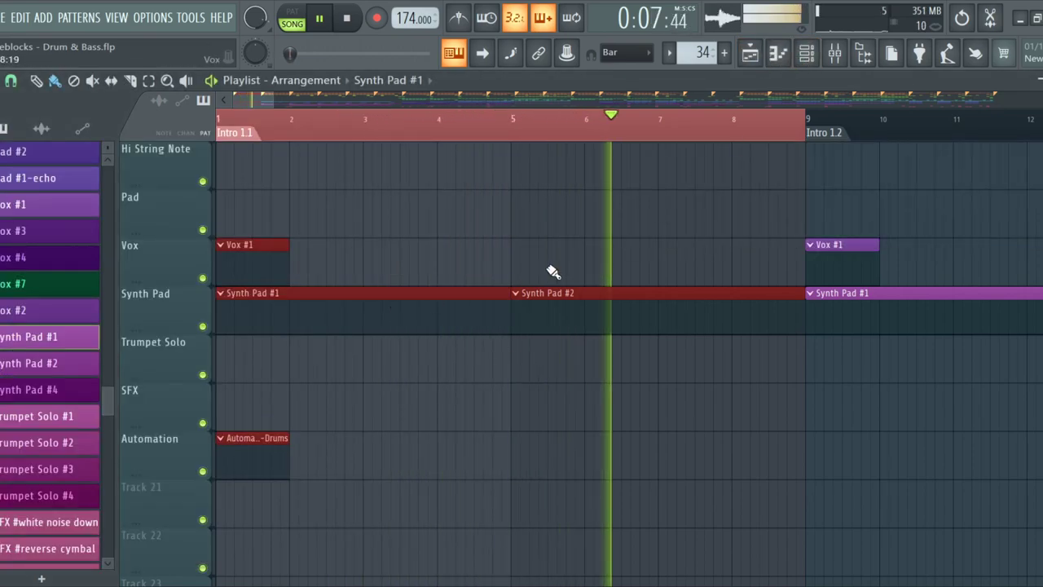
# Draw a four-bar D4 note from bar 1 for Serum in the Synth Pad #1 pattern and return to the playlist
pyautogui.click(779, 53)
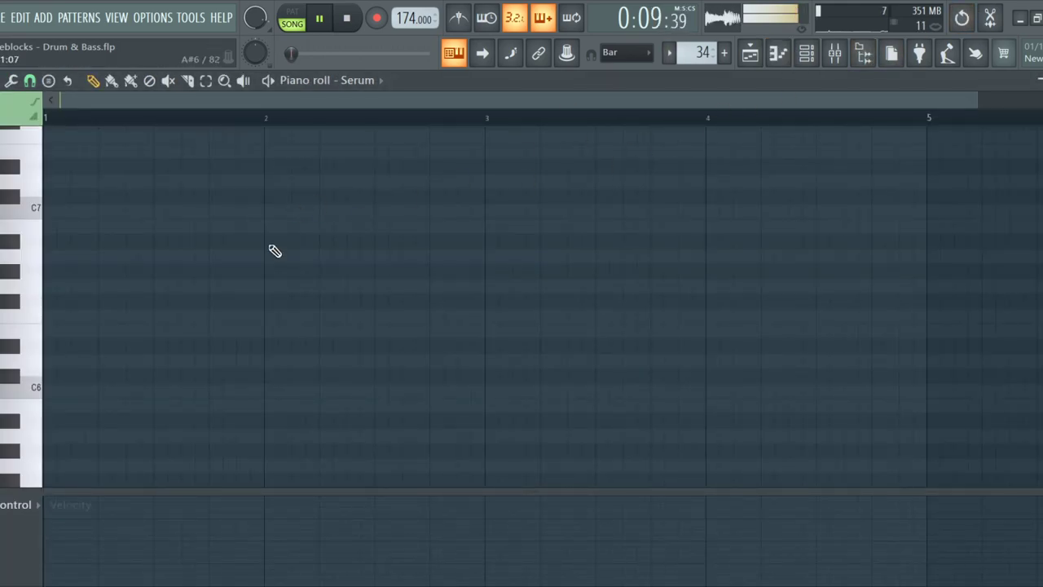
pyautogui.scroll(-5, 174, 279)
pyautogui.click(49, 361)
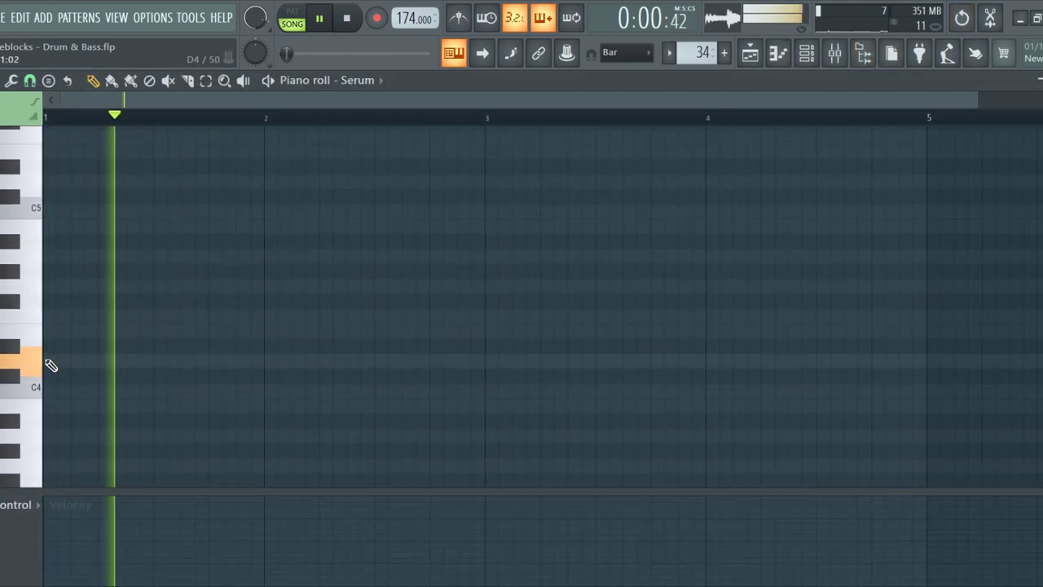
pyautogui.moveTo(72, 360); pyautogui.dragTo(923, 446)
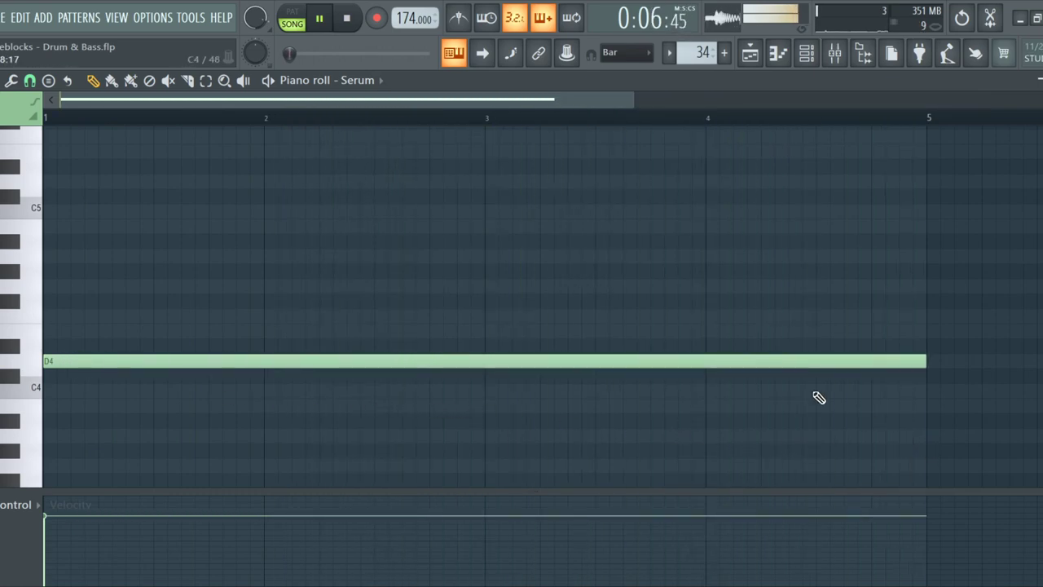
pyautogui.click(749, 53)
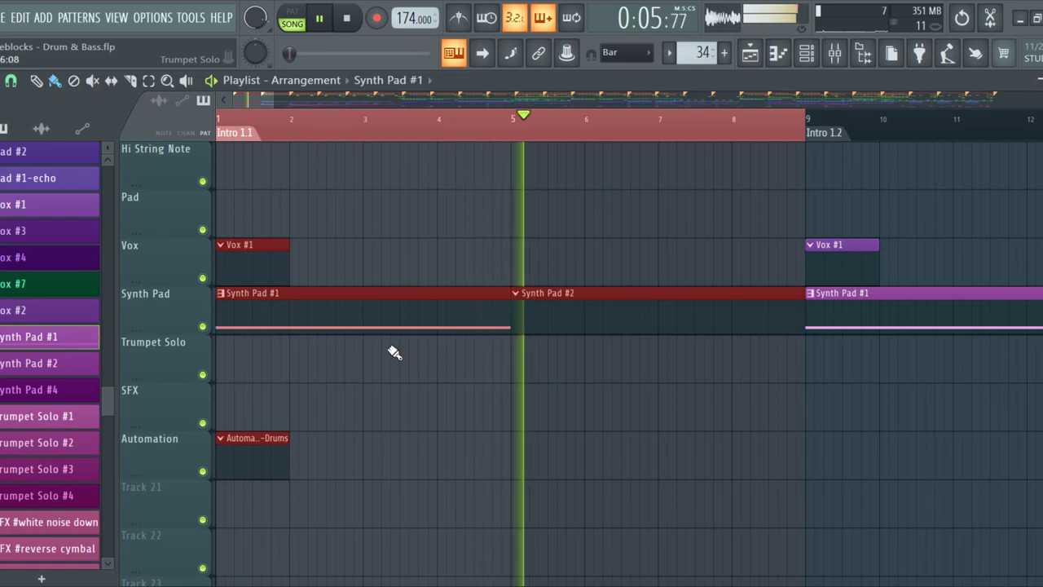
# Add a four-bar Serum note at E4 to the Synth Pad #2 pattern and return to the playlist
pyautogui.scroll(-2, 383, 348)
pyautogui.scroll(-4, 381, 349)
pyautogui.scroll(3, 274, 351)
pyautogui.scroll(-1, 275, 351)
pyautogui.click(366, 319)
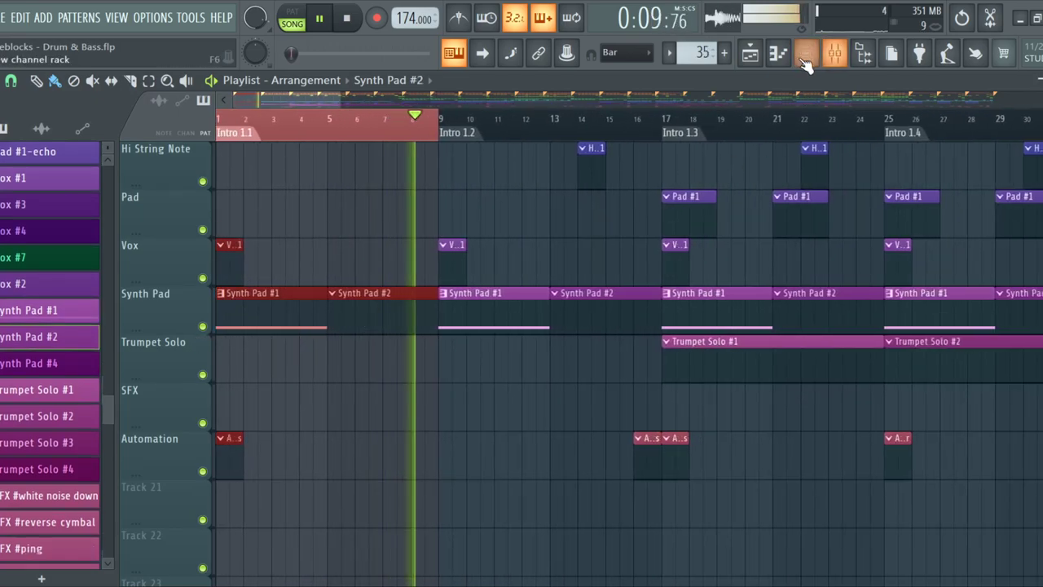
pyautogui.click(805, 53)
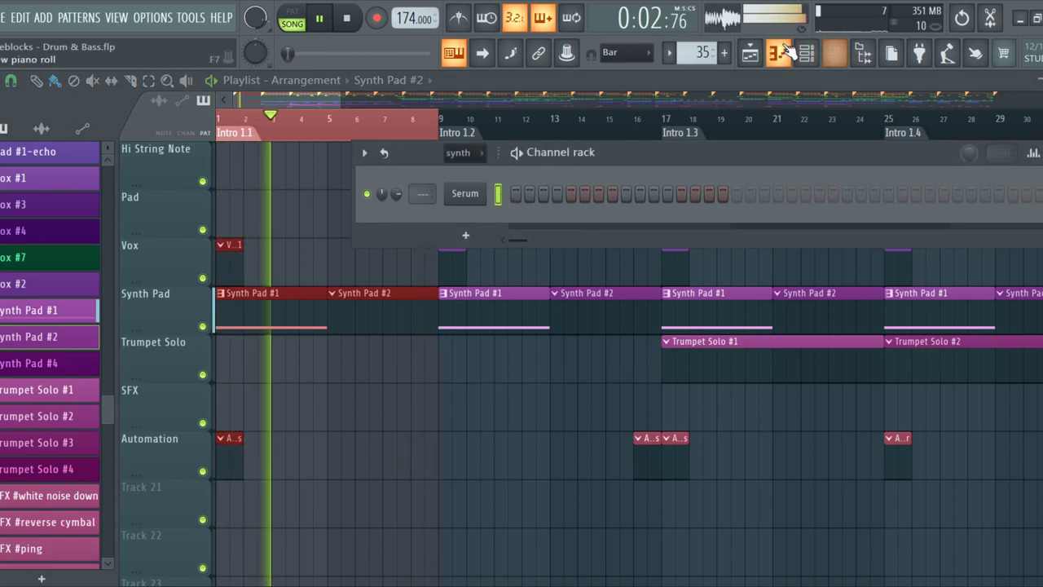
pyautogui.press('F7')
pyautogui.click(56, 364)
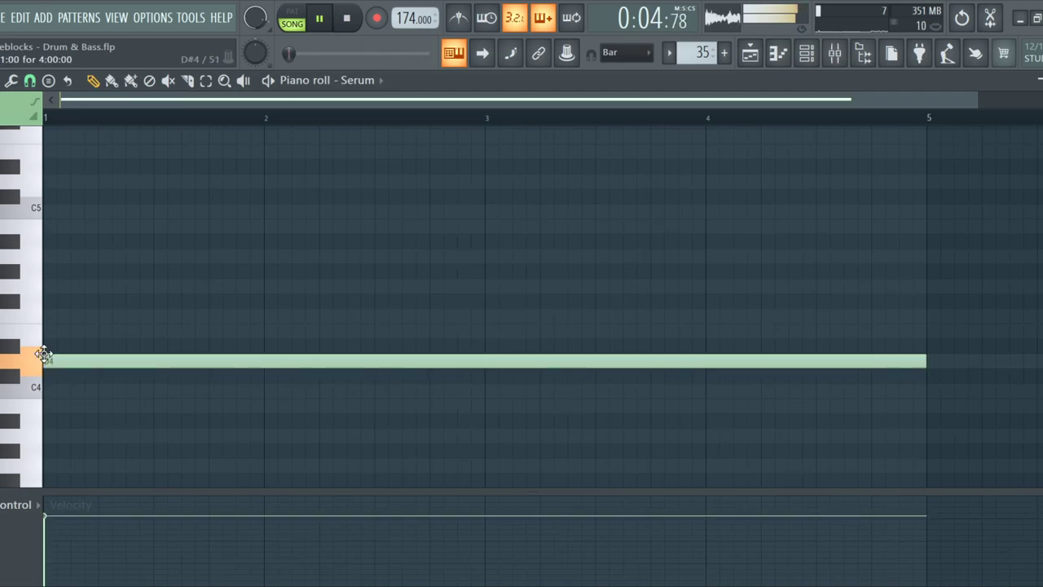
pyautogui.scroll(-4, 147, 361)
pyautogui.moveTo(141, 361); pyautogui.dragTo(125, 326)
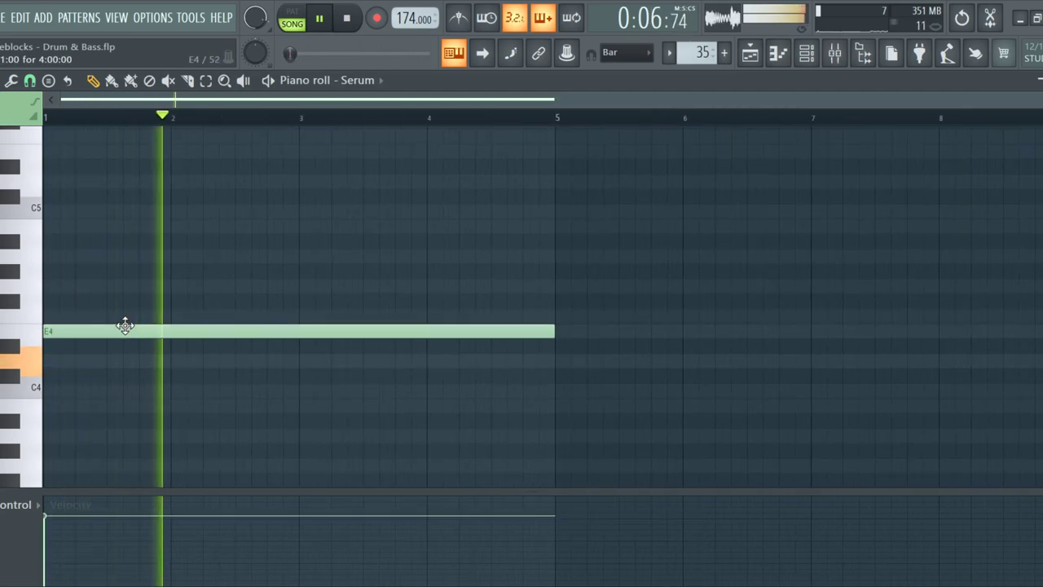
pyautogui.click(750, 53)
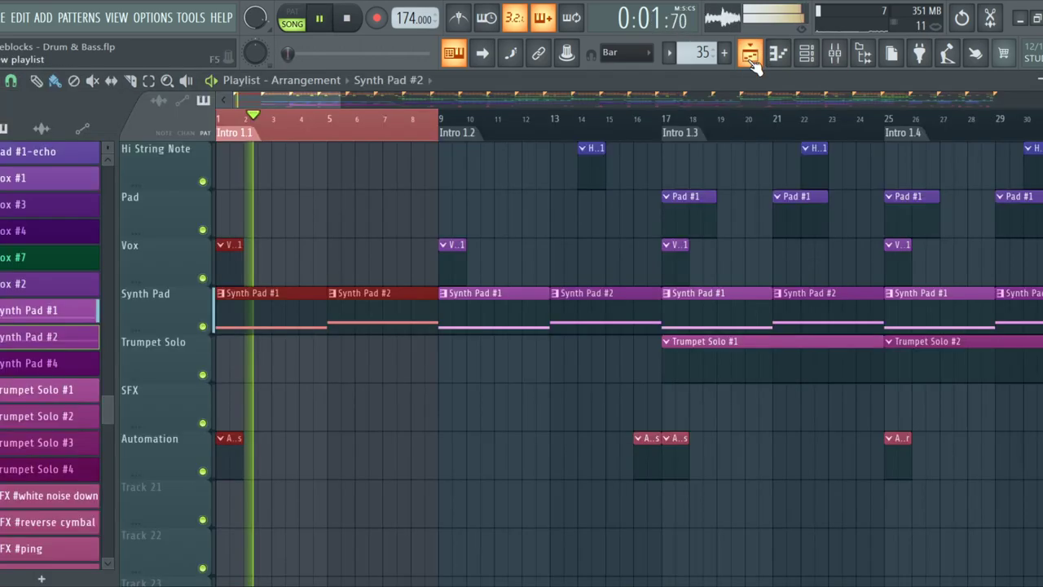
# Raise the four-bar note in the Synth Pad #2 pattern to A4 and return to the playlist
pyautogui.scroll(3, 182, 322)
pyautogui.scroll(-1, 278, 356)
pyautogui.scroll(-5, 210, 334)
pyautogui.scroll(4, 209, 334)
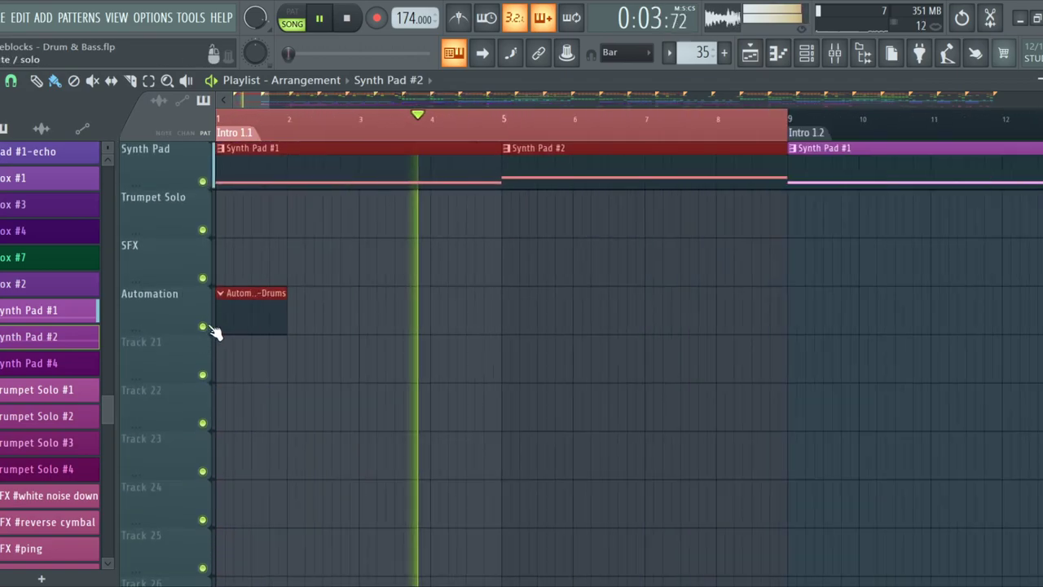
pyautogui.scroll(5, 251, 328)
pyautogui.scroll(-2, 257, 325)
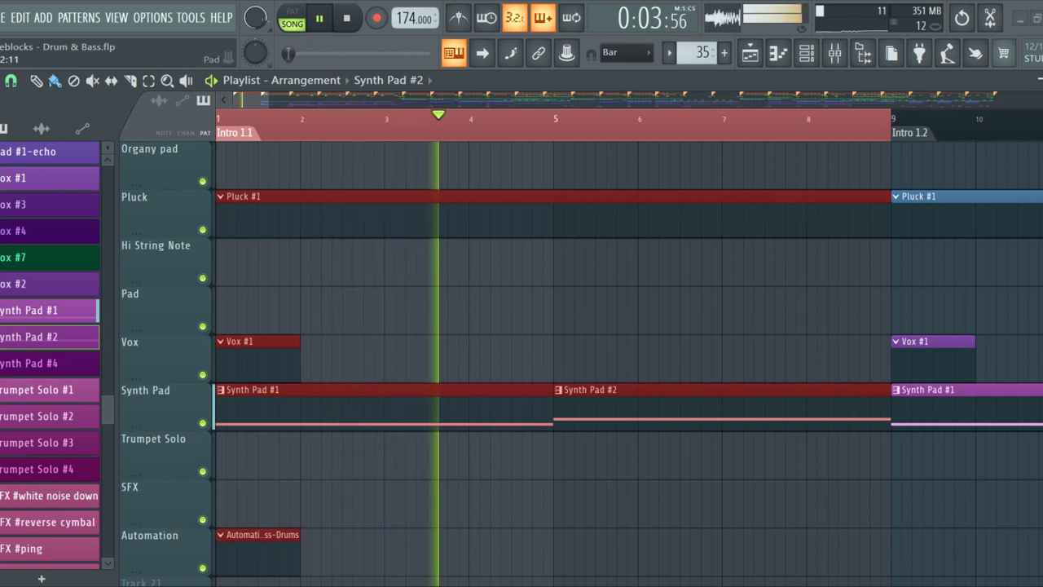
pyautogui.doubleClick(590, 406)
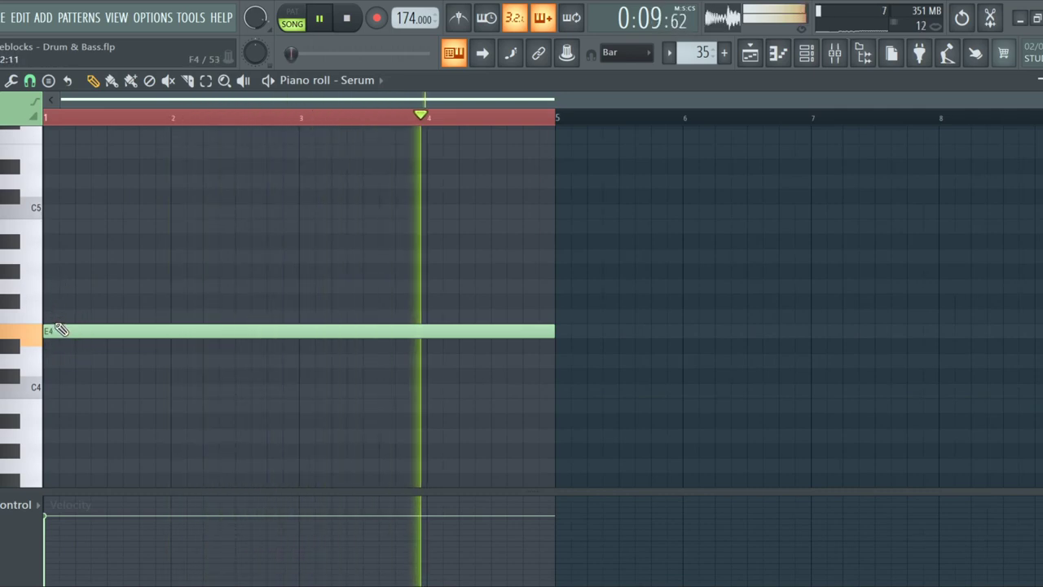
pyautogui.moveTo(52, 329); pyautogui.dragTo(9, 254)
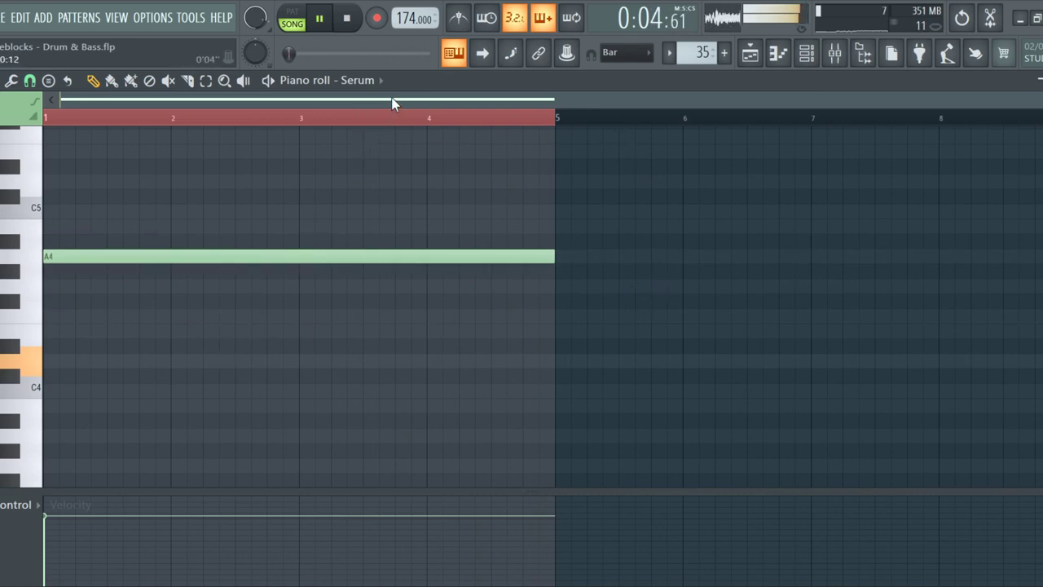
pyautogui.click(765, 65)
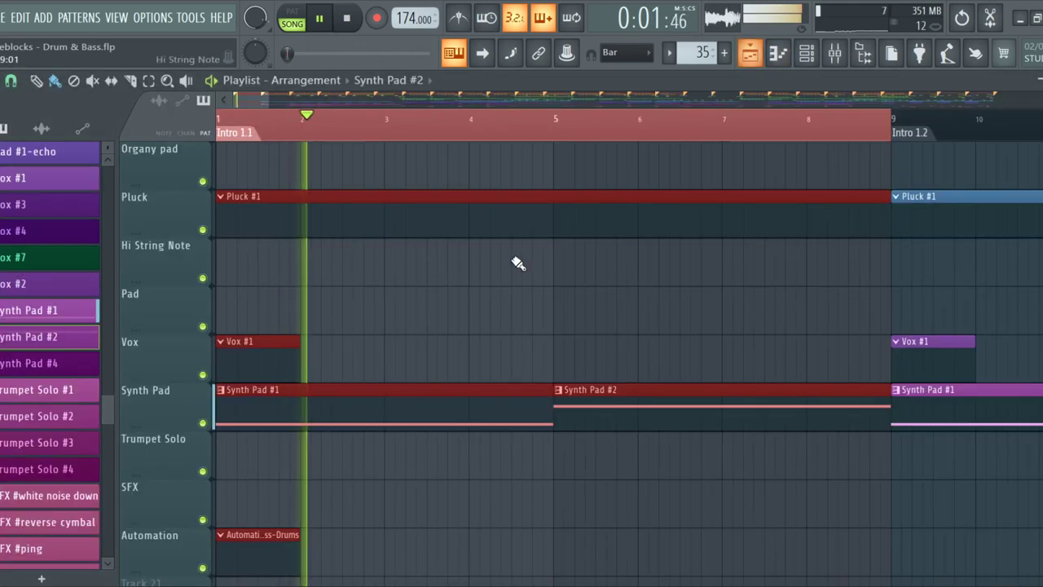
# Transpose the Synth Pad #2 note down one octave to A3 and return to the playlist
pyautogui.scroll(-6, 489, 285)
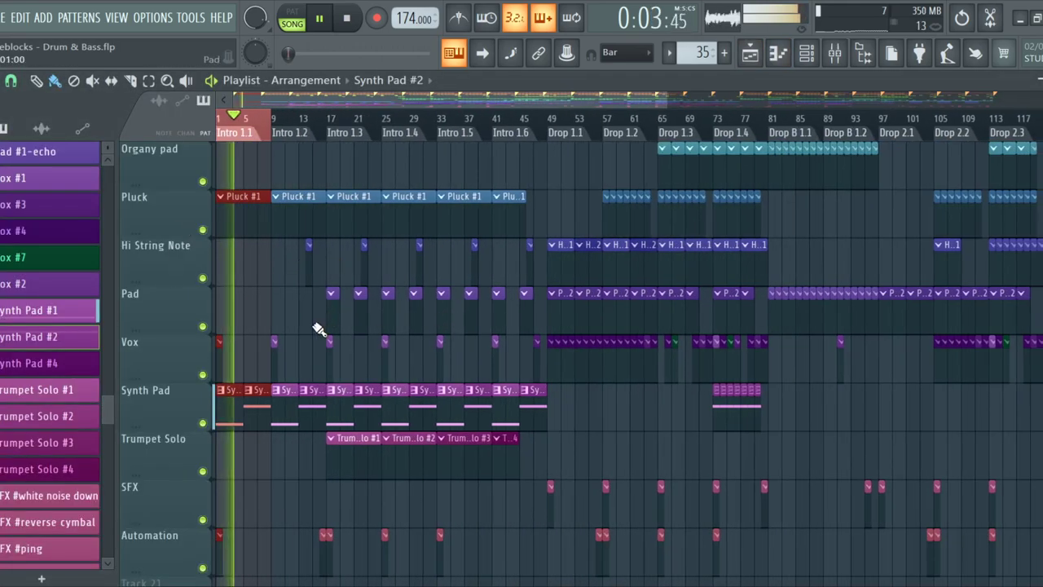
pyautogui.scroll(10, 327, 320)
pyautogui.scroll(-10, 278, 355)
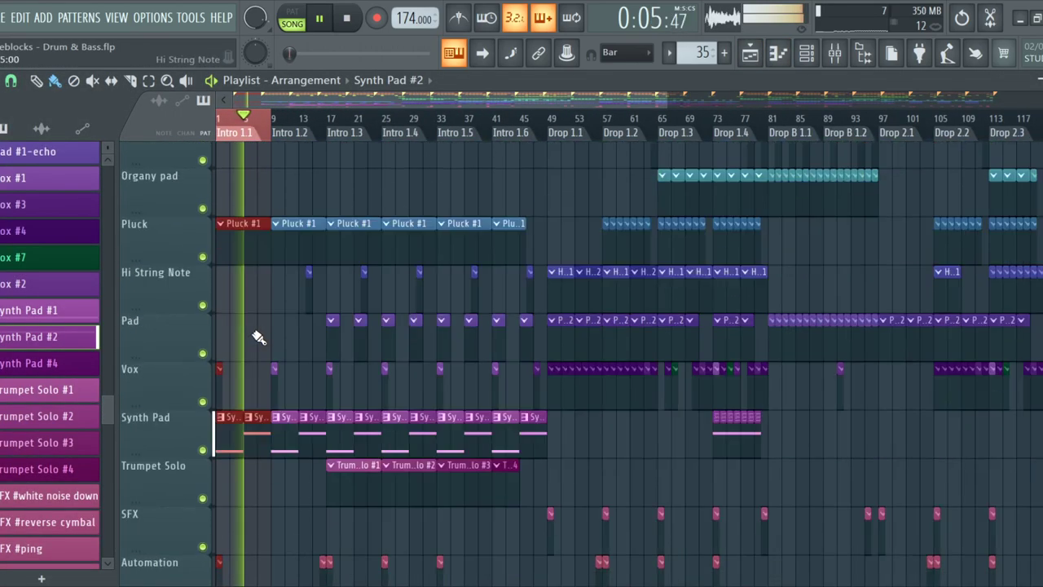
pyautogui.scroll(5, 228, 375)
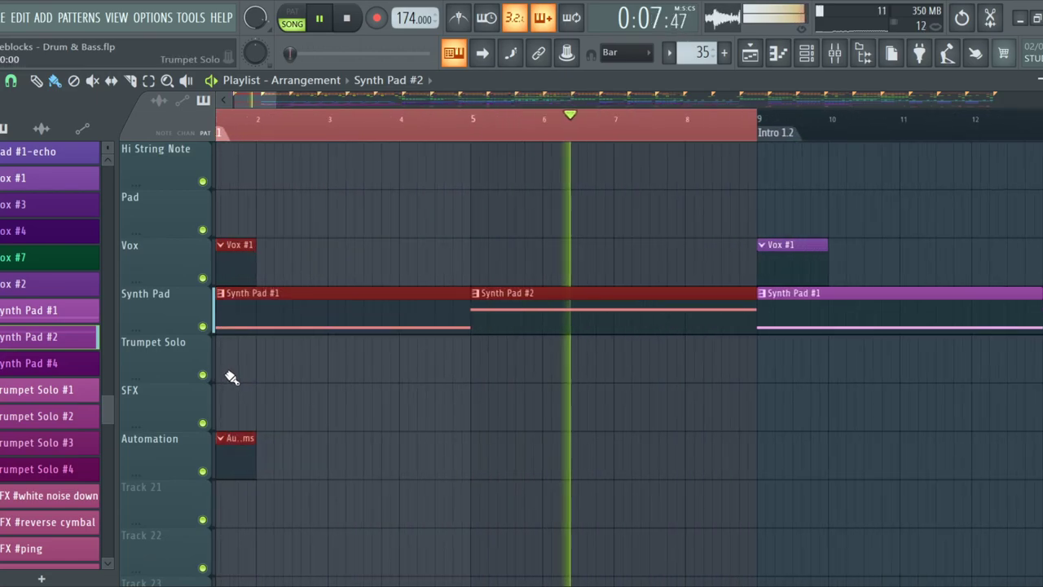
pyautogui.scroll(-5, 237, 384)
pyautogui.doubleClick(294, 324)
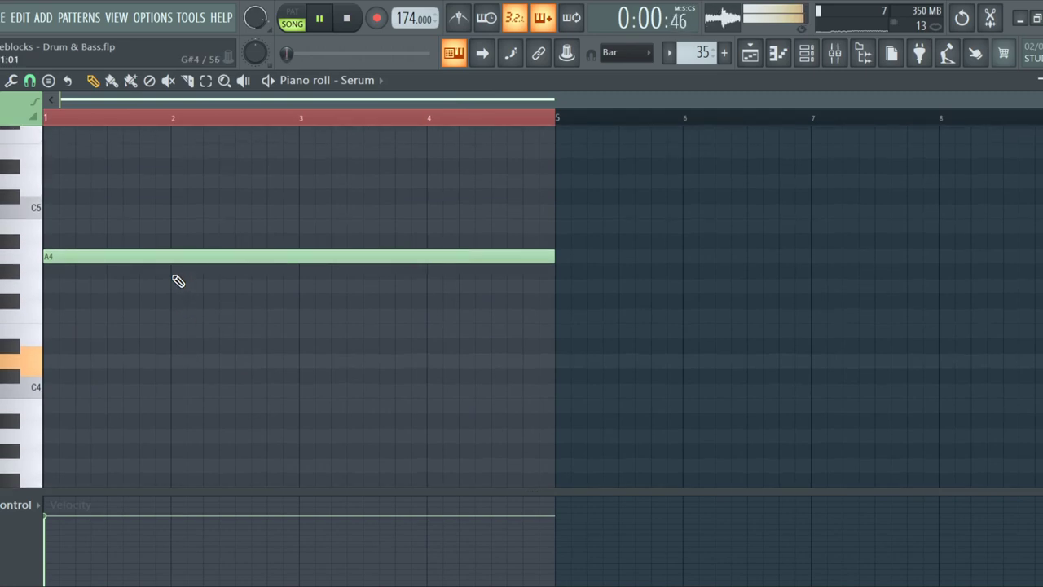
pyautogui.click(181, 257)
pyautogui.hotkey('ctrl', 'Down')
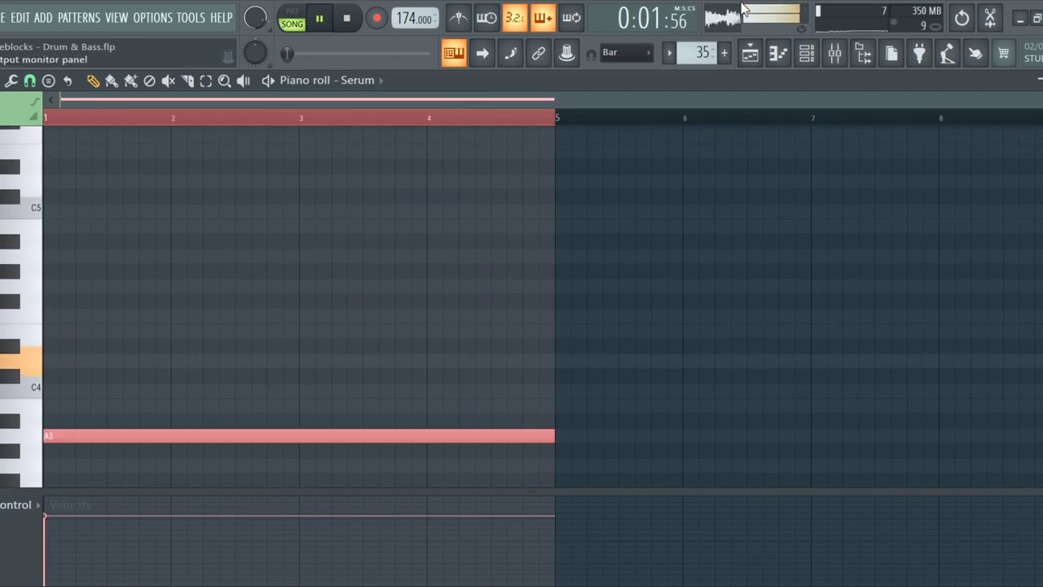
pyautogui.click(750, 53)
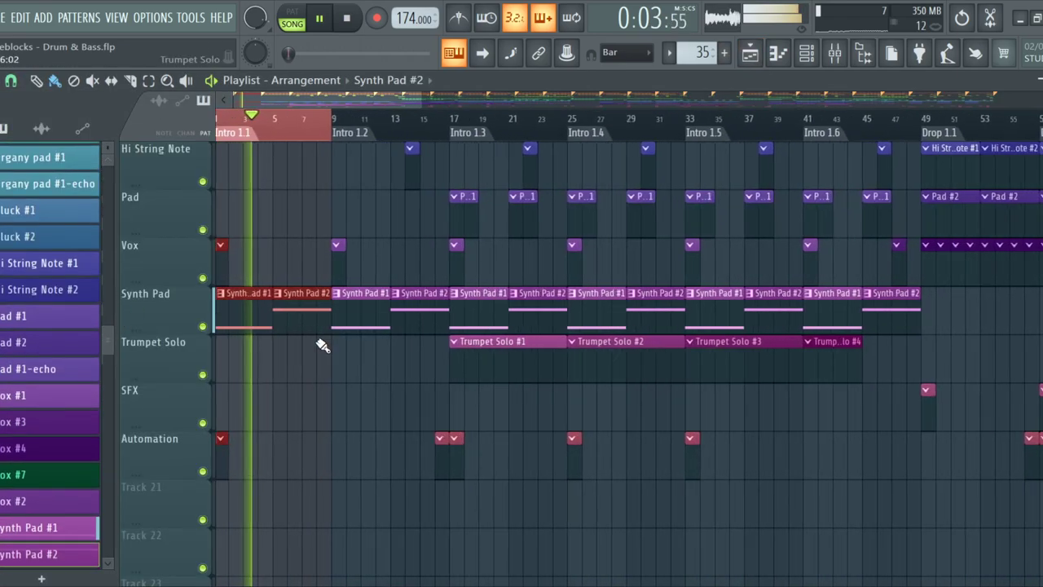
# Add a FLEX instrument to the channel rack for the Pluck #1 pattern
pyautogui.scroll(4, 260, 349)
pyautogui.scroll(1, 298, 384)
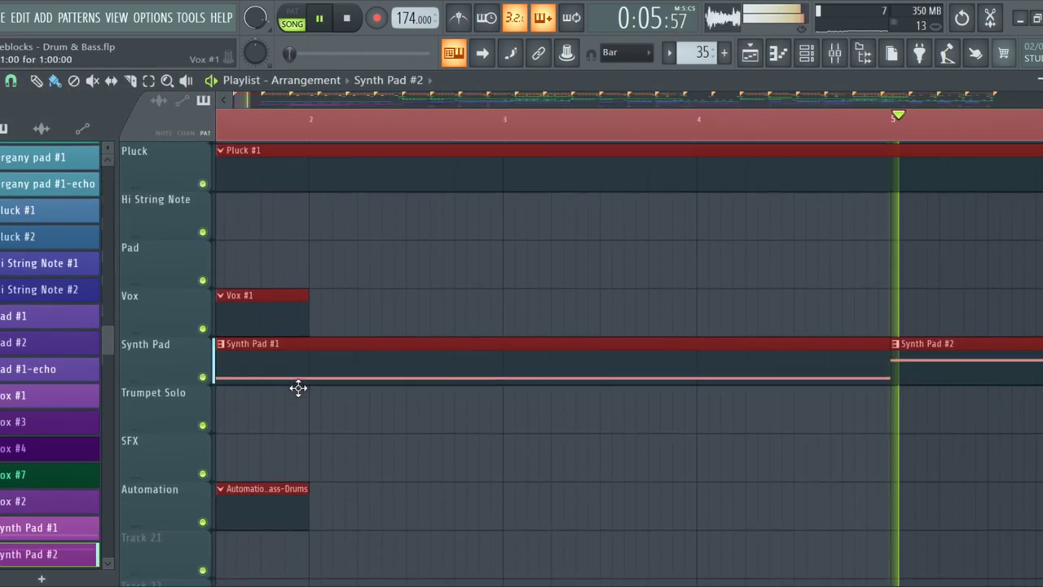
pyautogui.scroll(-2, 326, 346)
pyautogui.scroll(-3, 333, 341)
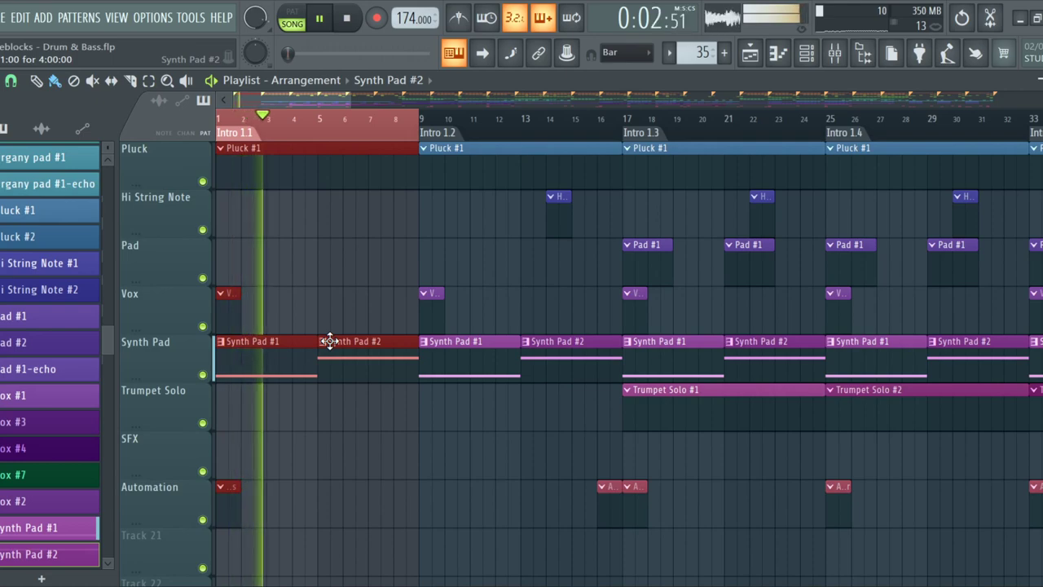
pyautogui.click(372, 173)
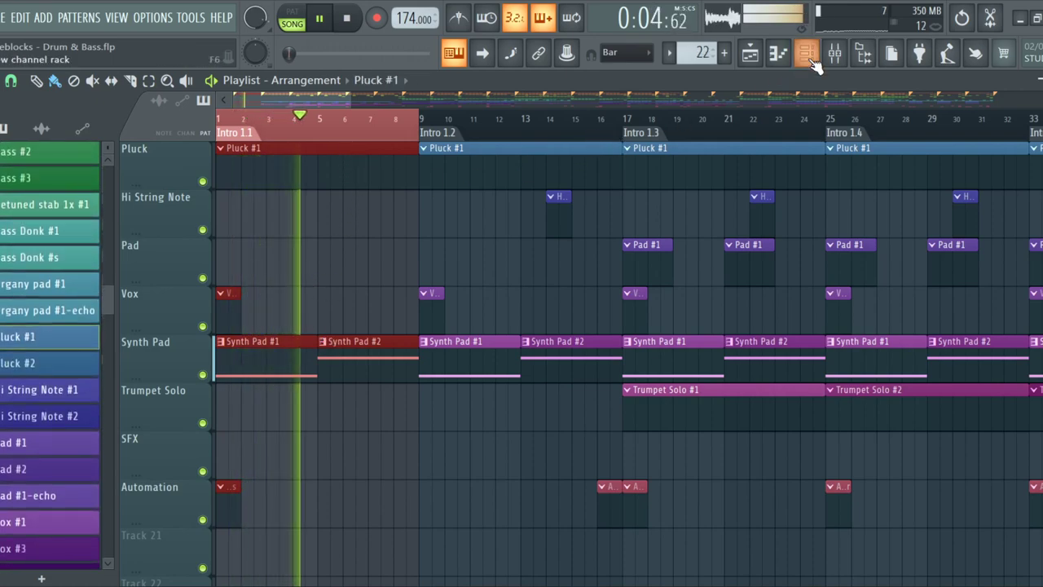
pyautogui.press('F6')
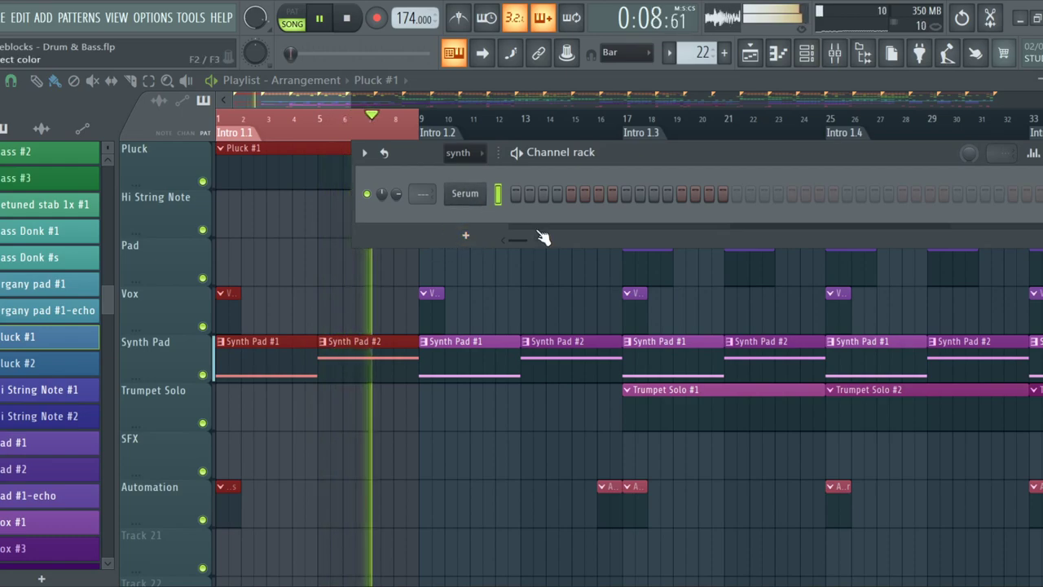
pyautogui.scroll(-1, 506, 211)
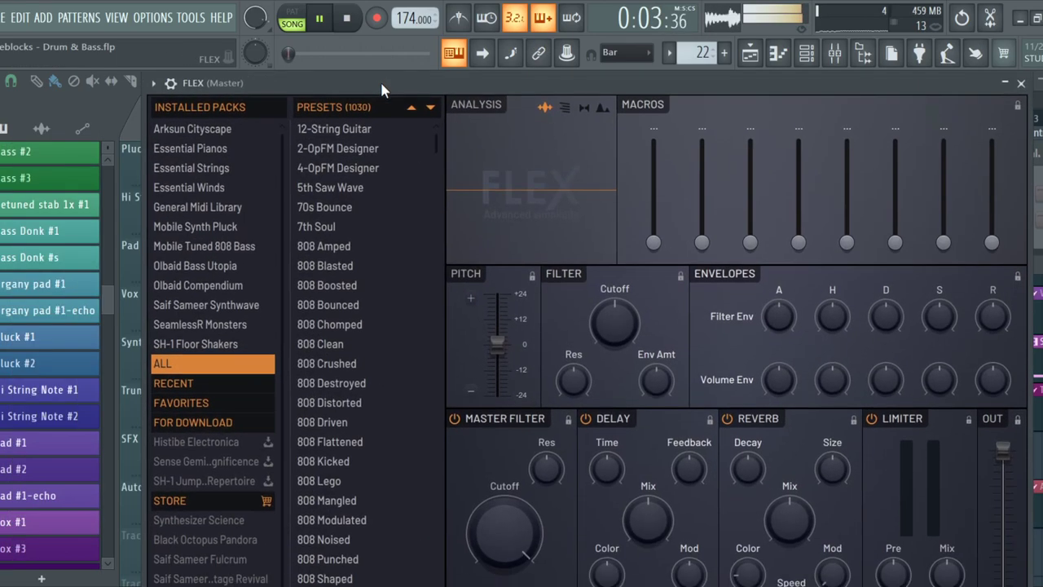
# Choose the Mobile Synth Pluck pack in FLEX and audition its presets from Synpluck Anger to Synpluck Dual
pyautogui.click(236, 228)
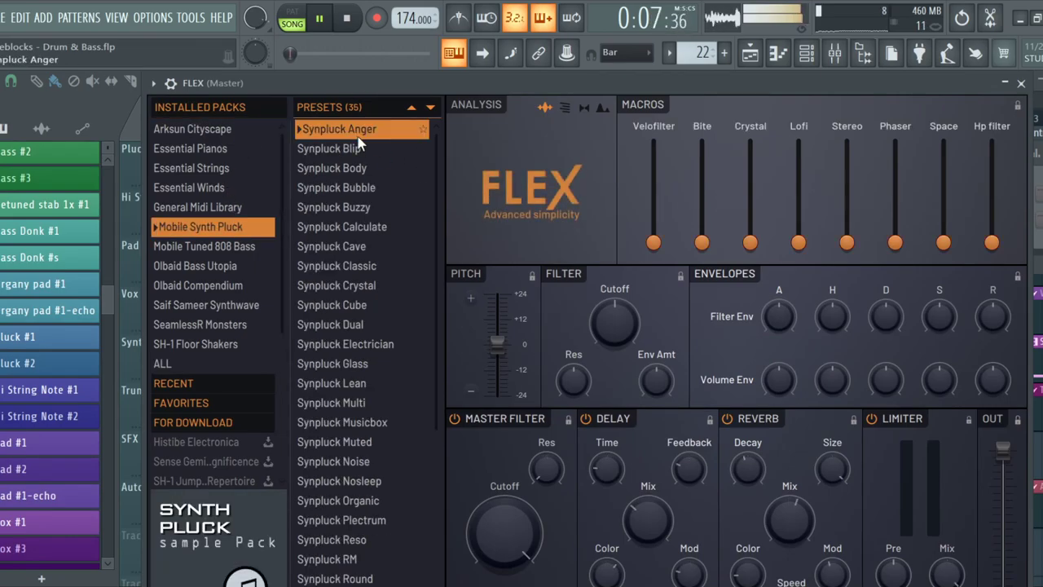
pyautogui.click(365, 149)
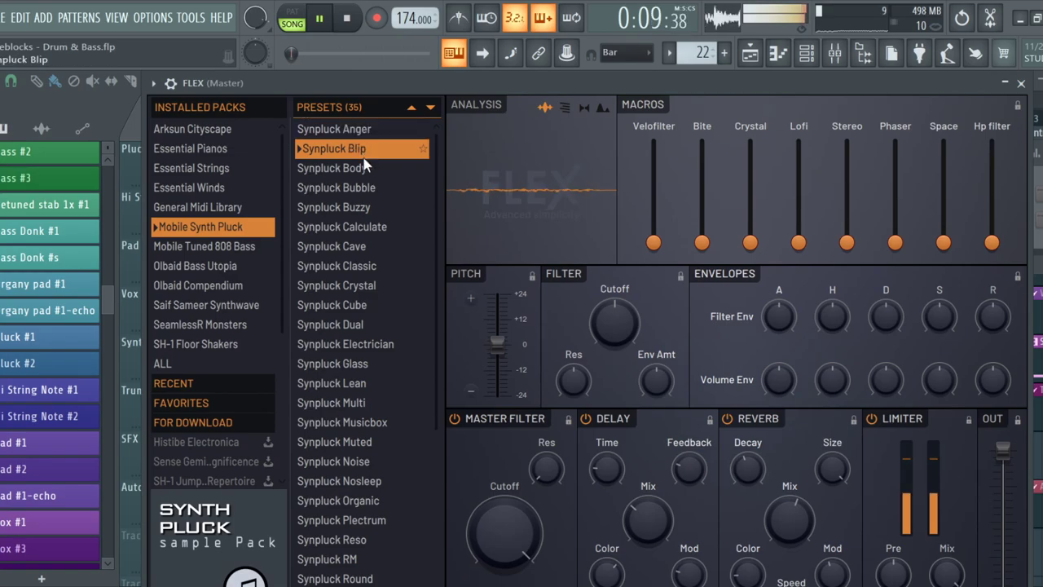
pyautogui.click(366, 169)
pyautogui.click(369, 188)
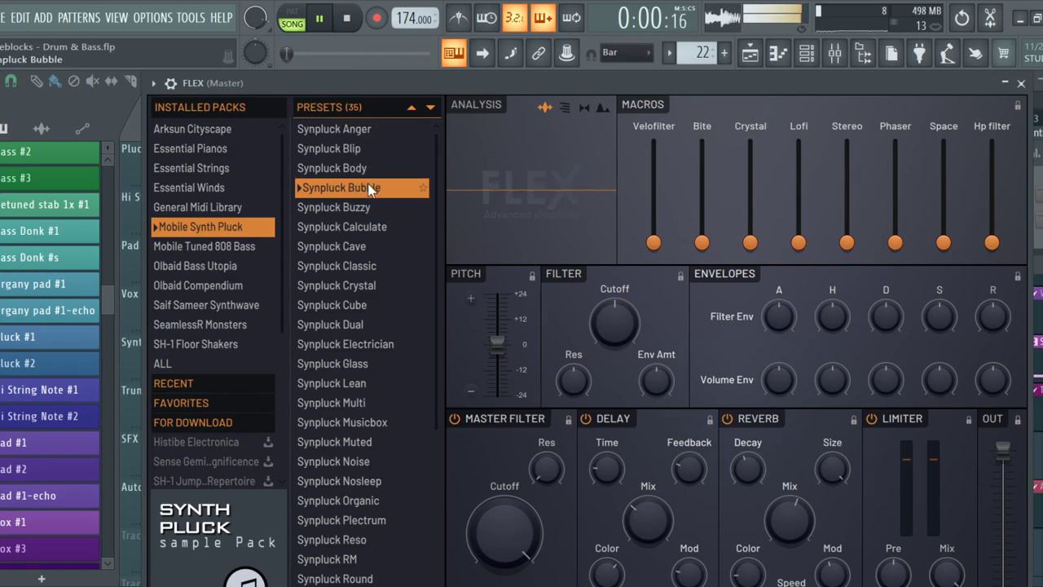
pyautogui.click(368, 209)
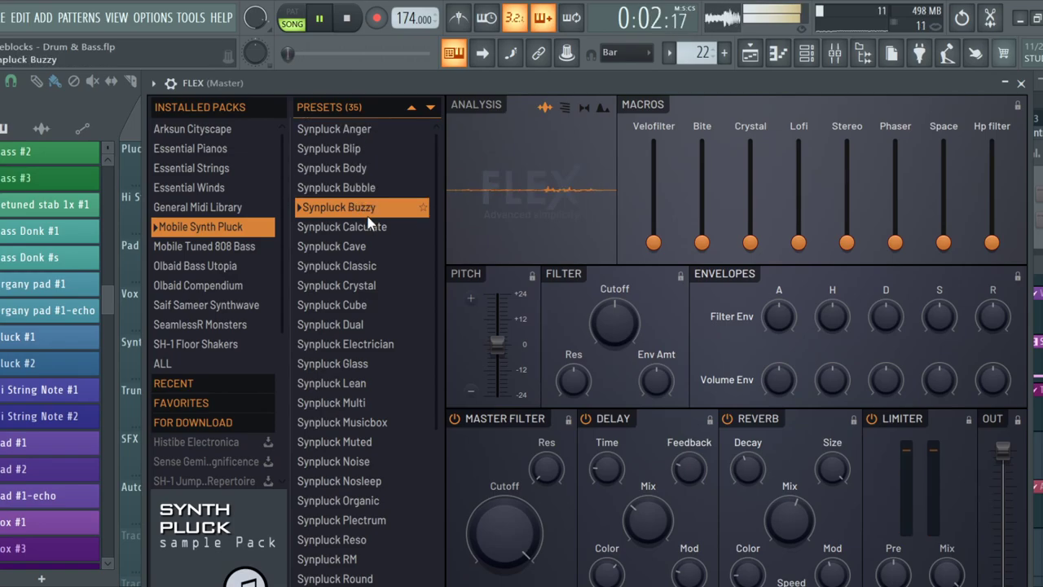
pyautogui.click(368, 228)
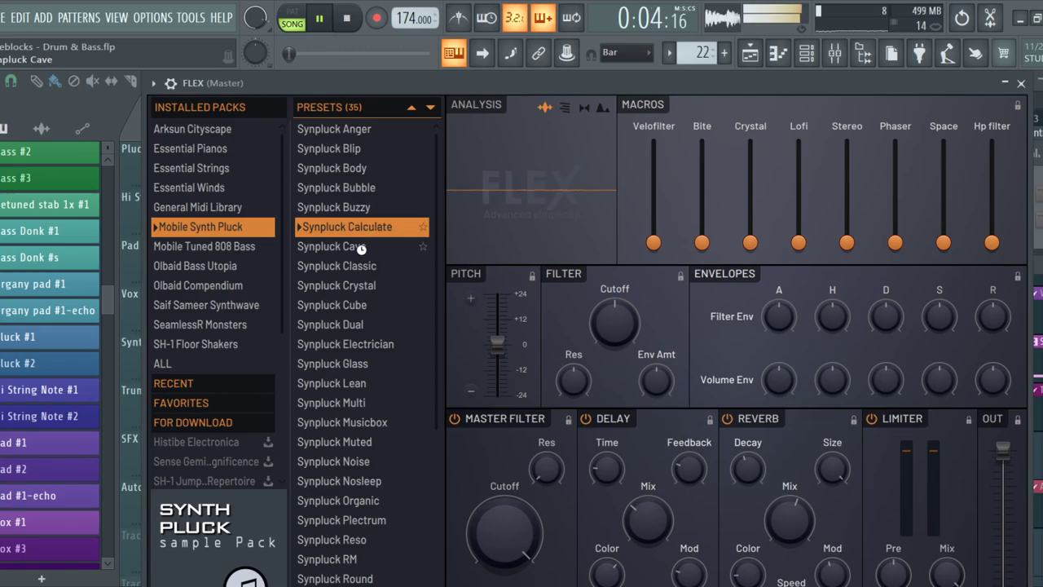
pyautogui.click(366, 286)
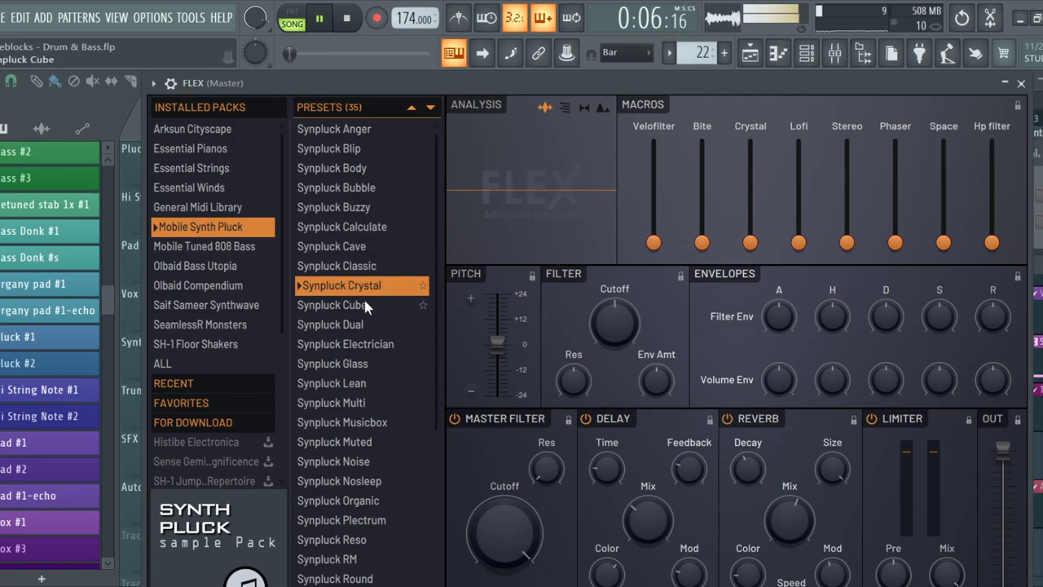
pyautogui.click(357, 271)
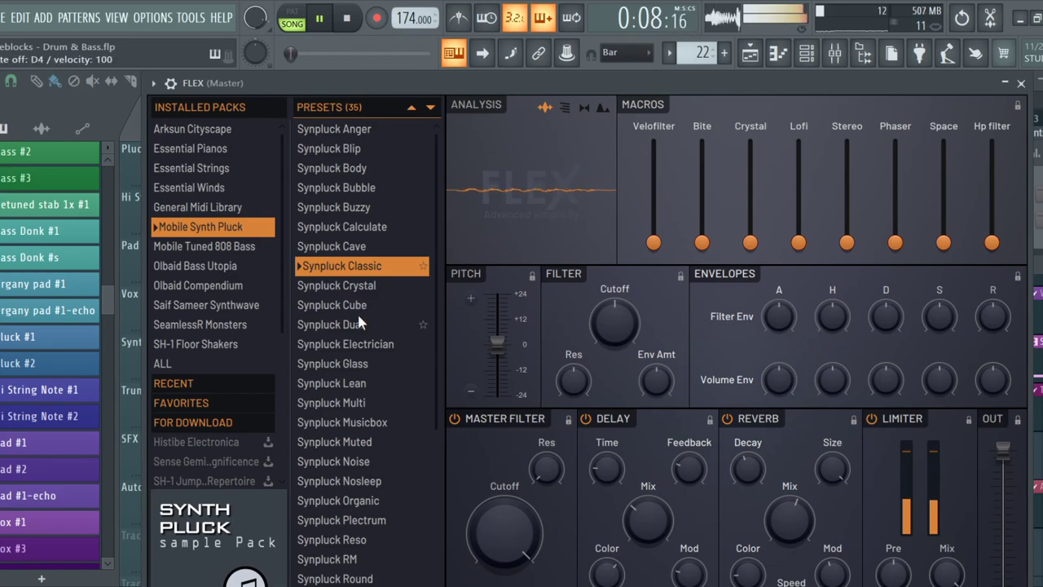
pyautogui.click(355, 295)
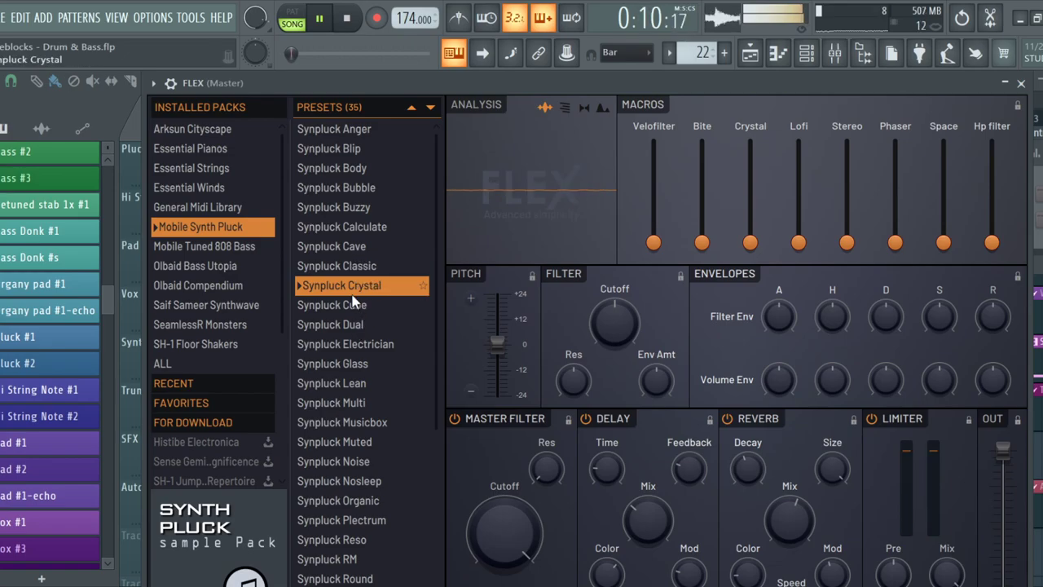
pyautogui.click(353, 326)
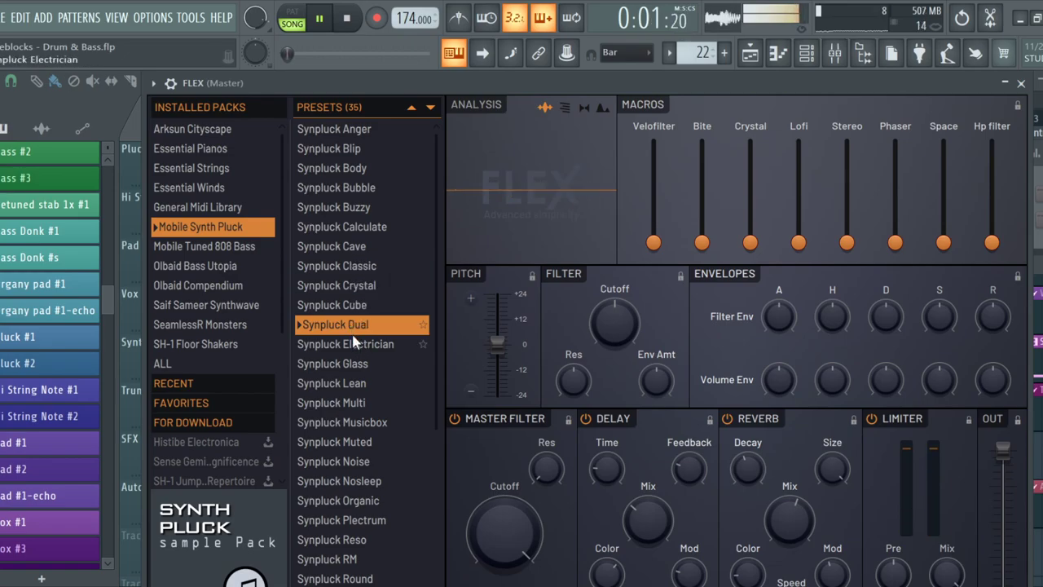
# Audition more Mobile Synth Pluck presets, including Synpluck Electrician, Noise, Storm, Winner, Strung, Square and Saw
pyautogui.click(351, 345)
pyautogui.click(342, 324)
pyautogui.click(352, 345)
pyautogui.click(356, 364)
pyautogui.scroll(-2, 355, 364)
pyautogui.click(355, 363)
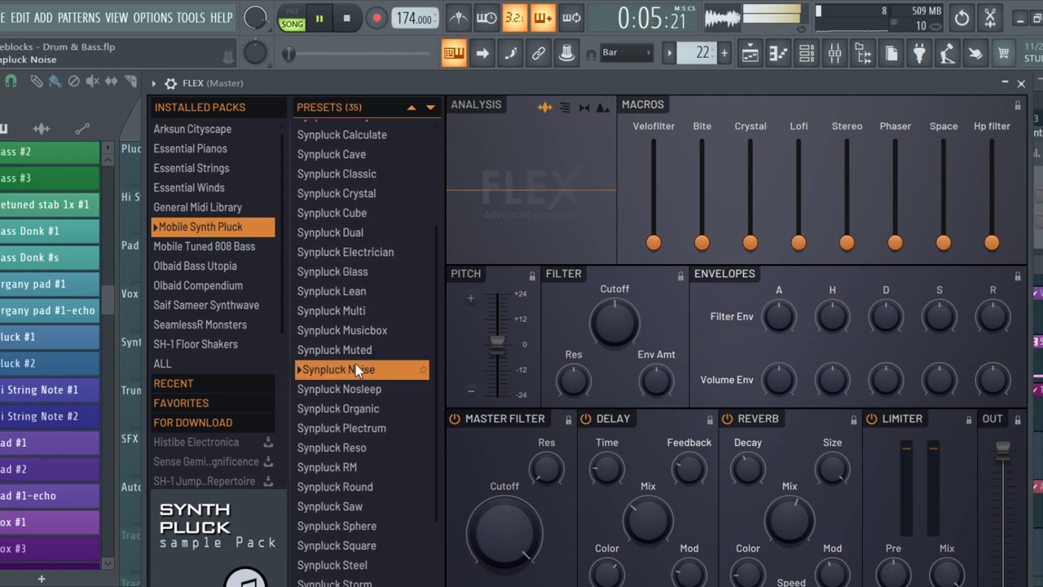
pyautogui.scroll(-2, 356, 364)
pyautogui.scroll(-1, 355, 365)
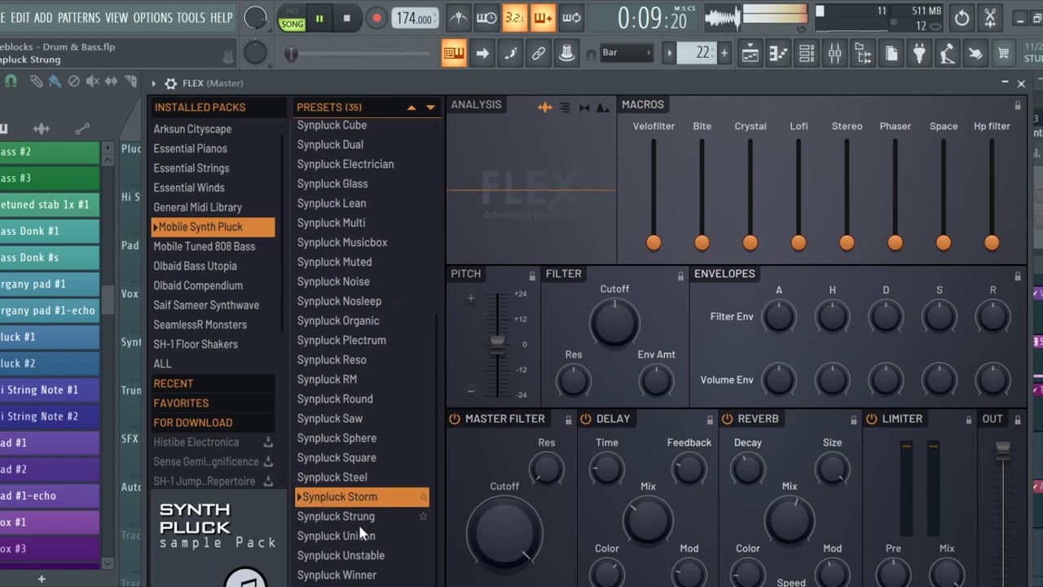
pyautogui.click(363, 575)
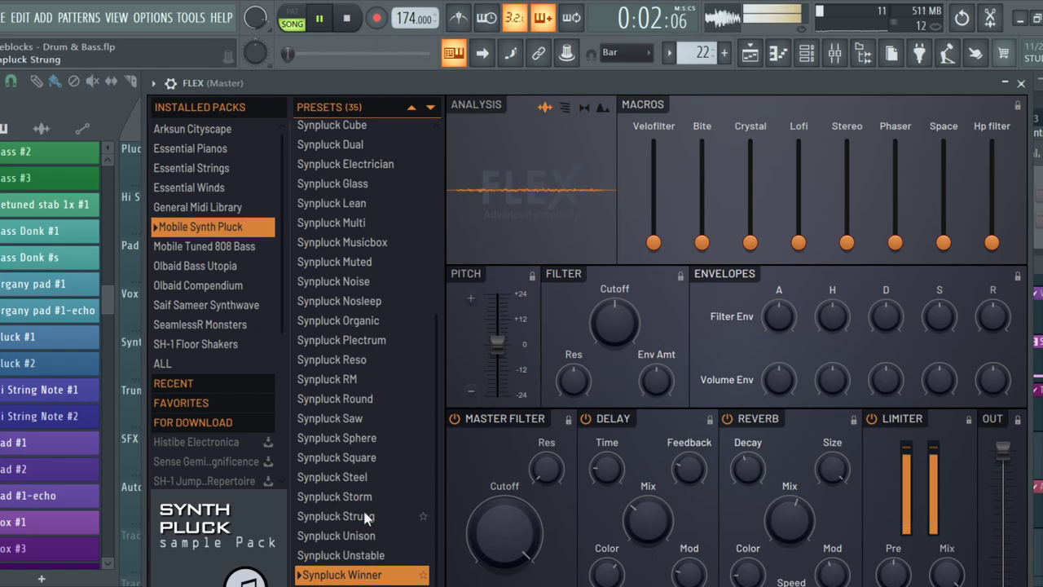
pyautogui.click(365, 517)
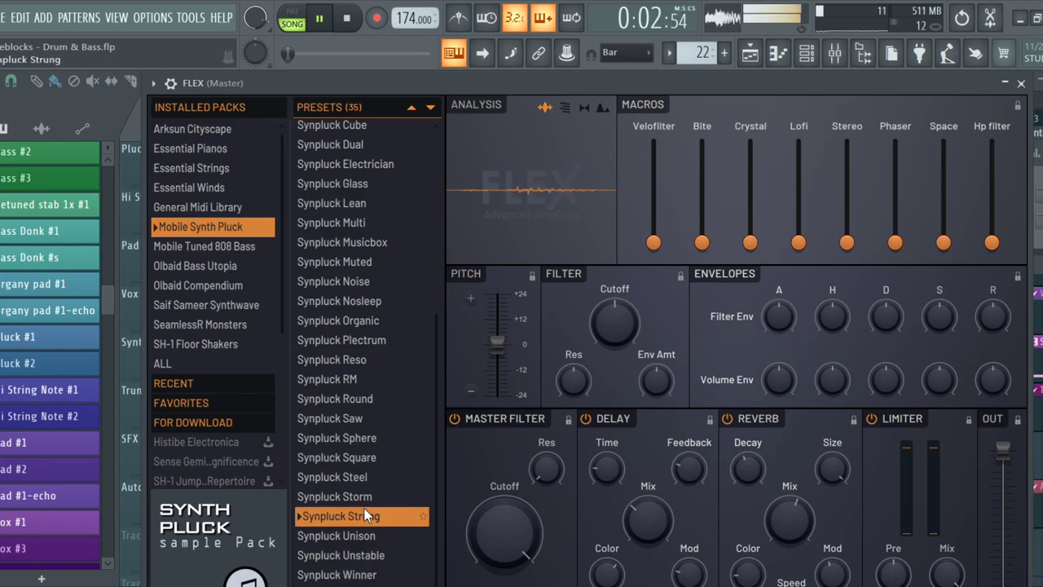
pyautogui.click(366, 460)
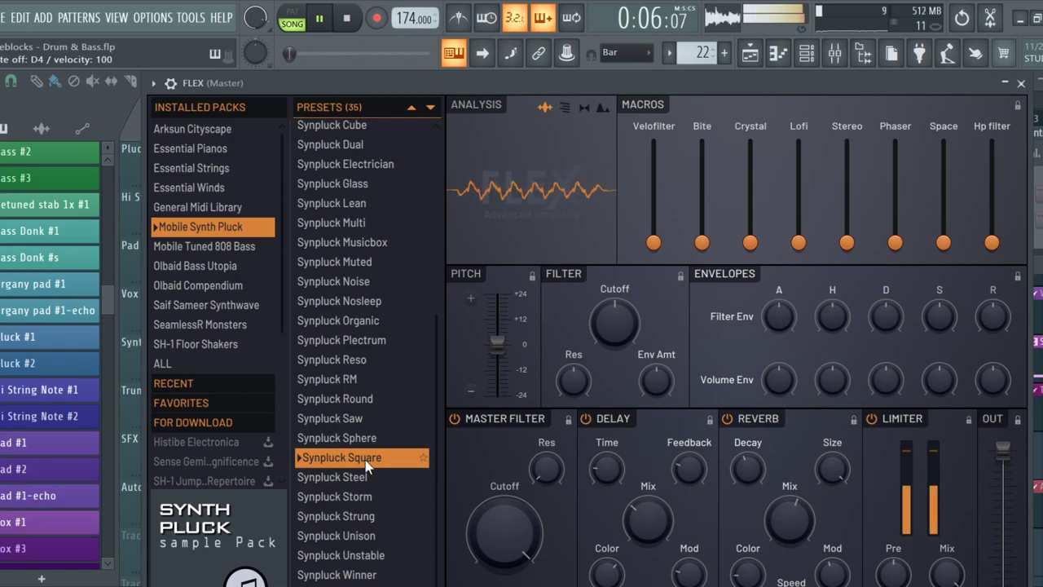
pyautogui.click(353, 418)
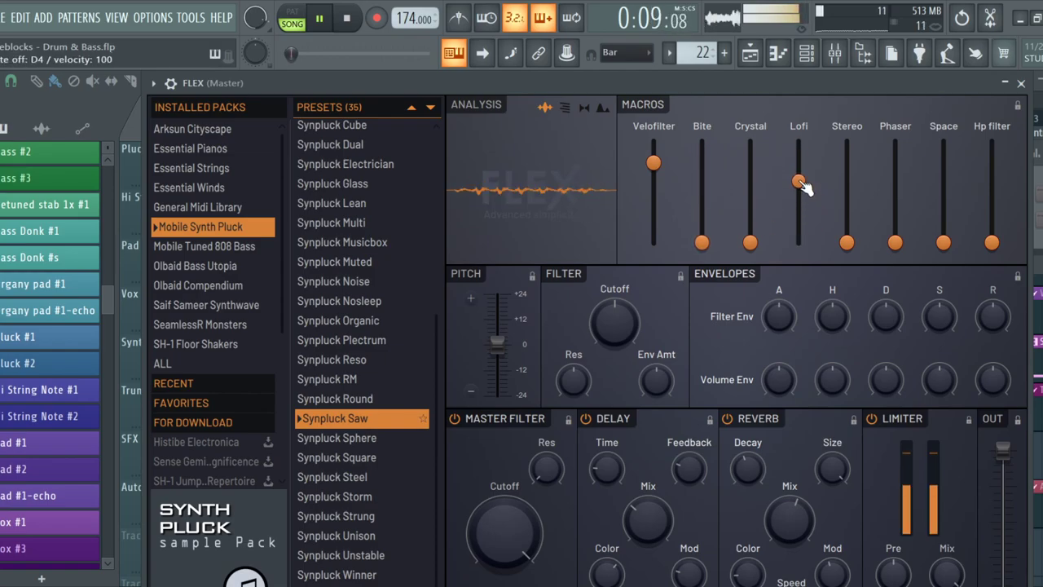
# Load the Synpluck RM preset in FLEX and return to the Pluck #1 pattern in the playlist
pyautogui.click(357, 377)
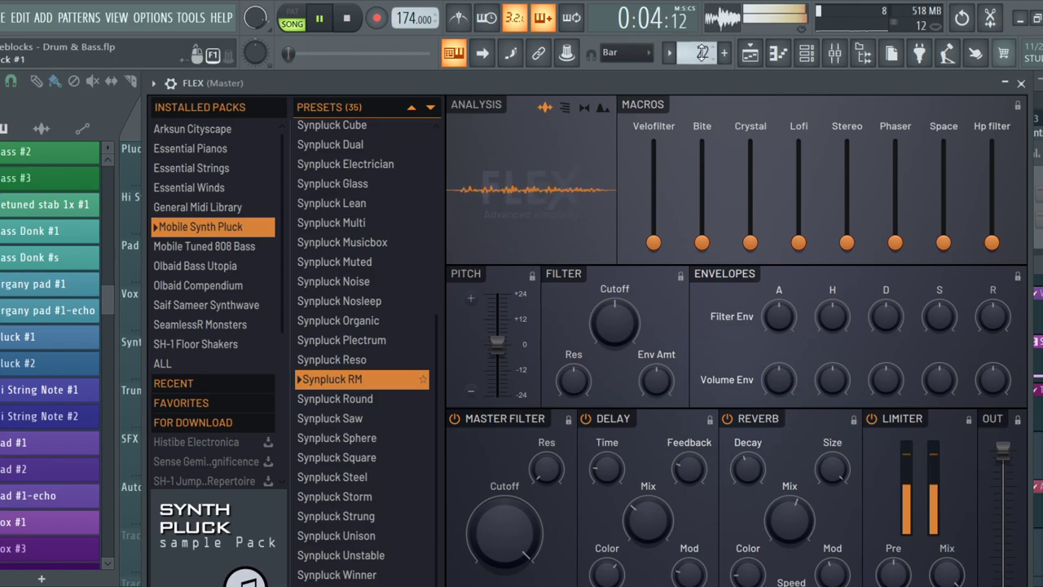
pyautogui.click(753, 54)
pyautogui.doubleClick(361, 150)
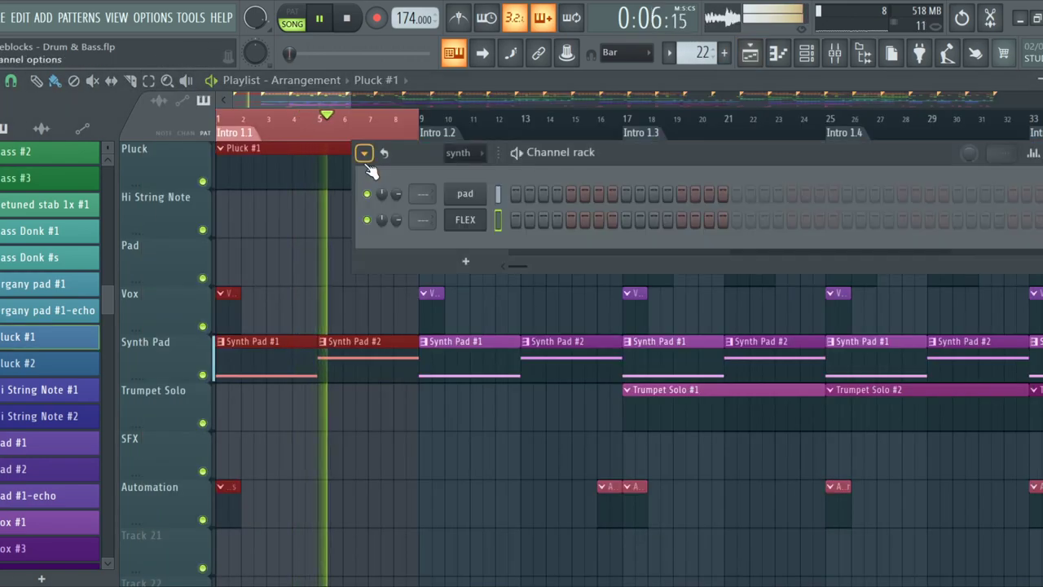
# Add four-bar FLEX notes in the Pluck #1 piano roll: D4 from bar 1 and A3 from bar 5
pyautogui.press('F7')
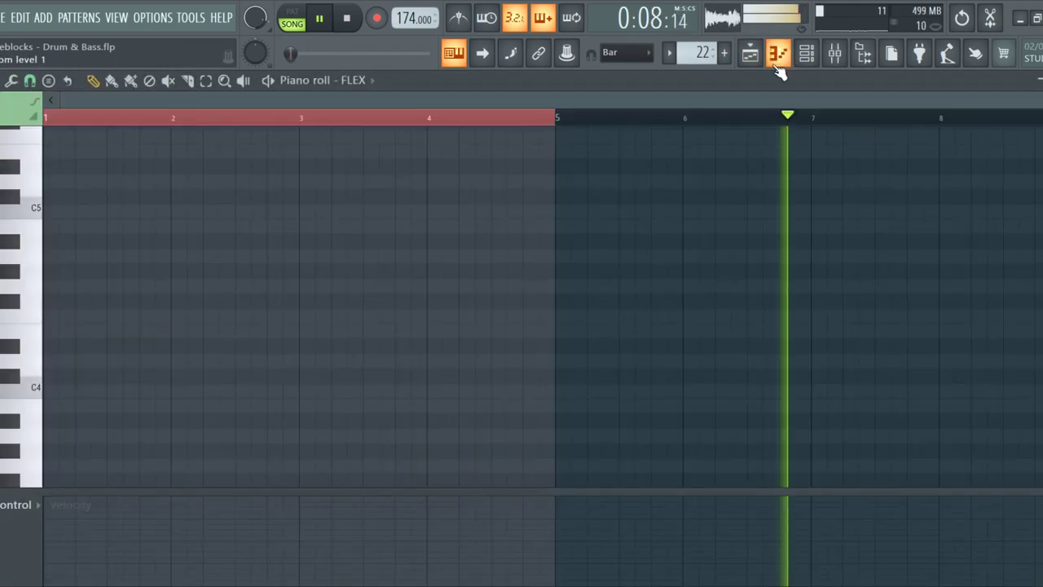
pyautogui.click(47, 361)
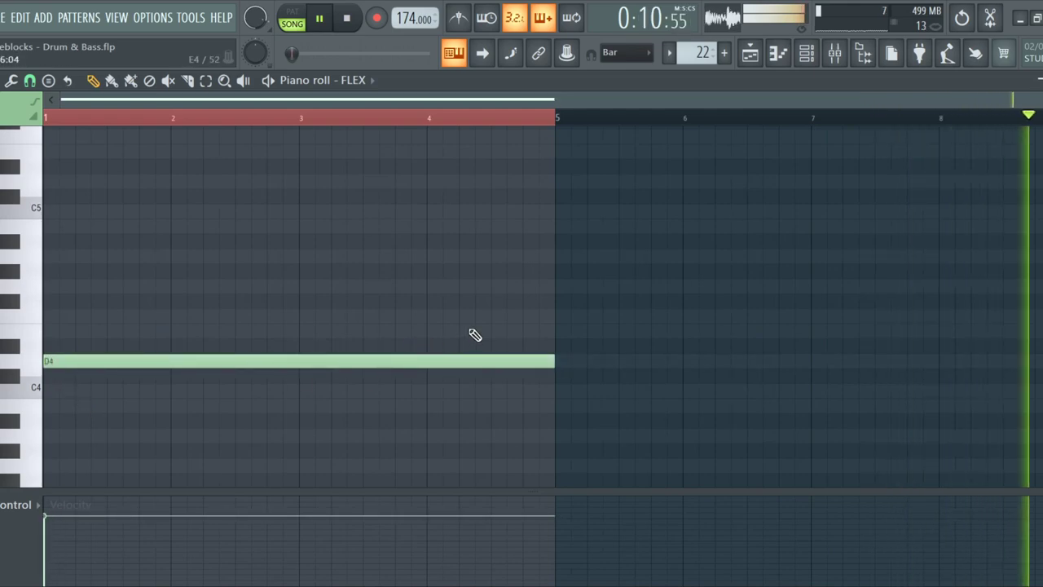
pyautogui.click(561, 330)
pyautogui.moveTo(600, 335); pyautogui.dragTo(563, 436)
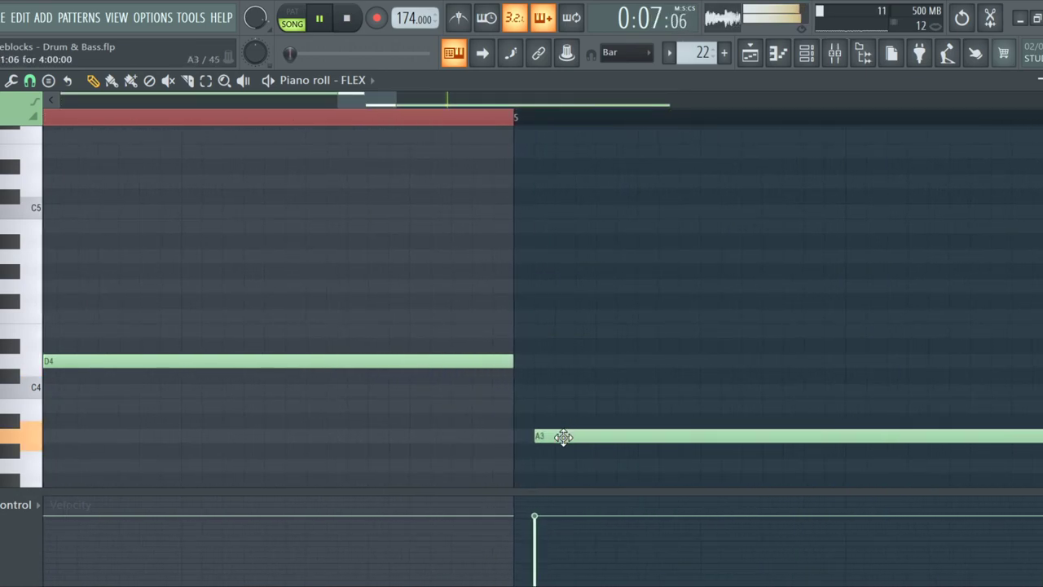
pyautogui.press('space')
pyautogui.scroll(-3, 482, 391)
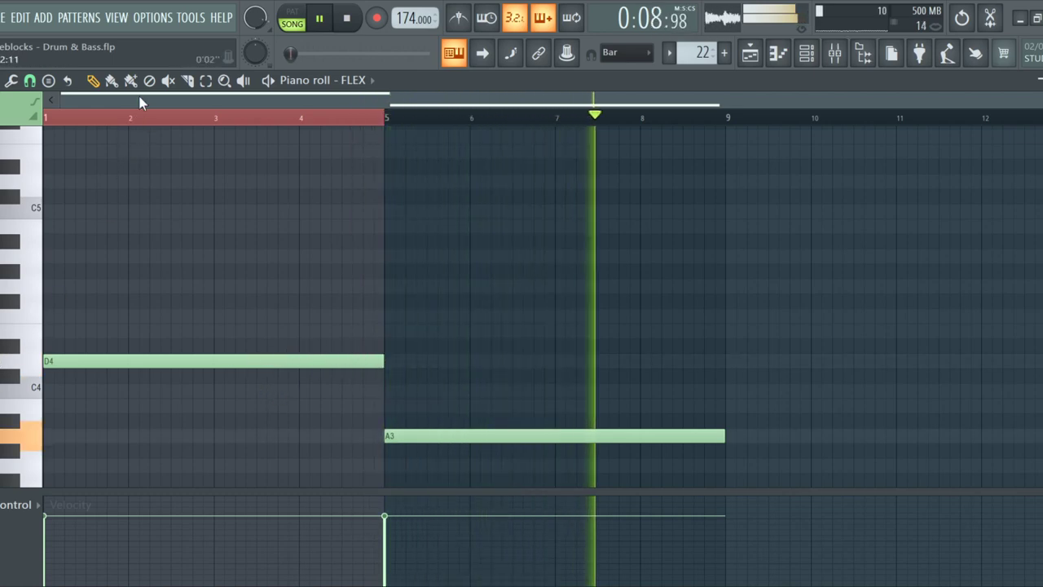
# Slice the four-bar D4 note at bars 2, 3 and 4 into four one-bar notes
pyautogui.click(188, 80)
pyautogui.keyDown('ctrl'); pyautogui.scroll(3, 59, 326); pyautogui.keyUp('ctrl')
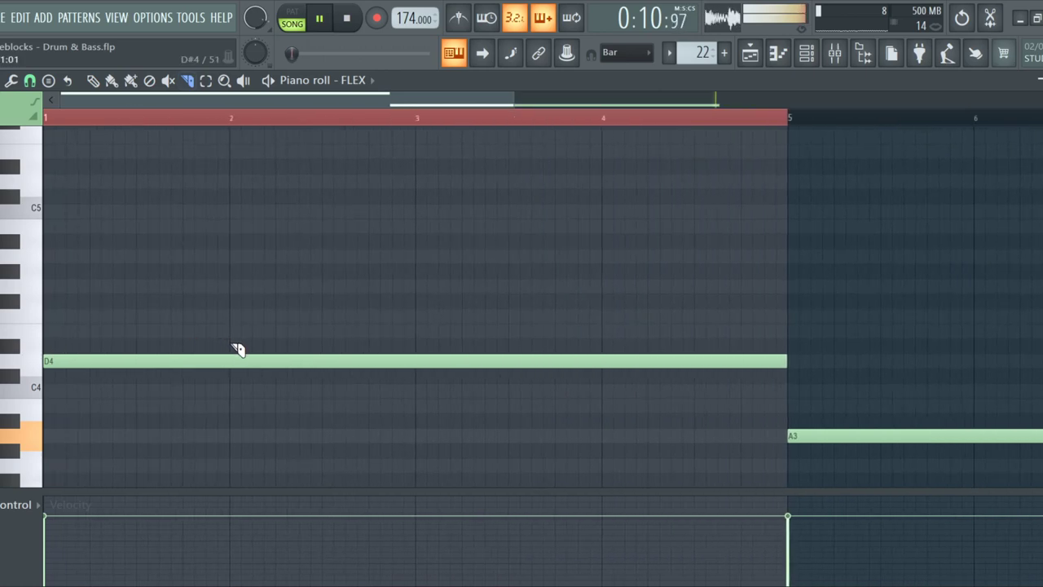
pyautogui.keyDown('ctrl'); pyautogui.scroll(4, 235, 350); pyautogui.keyUp('ctrl')
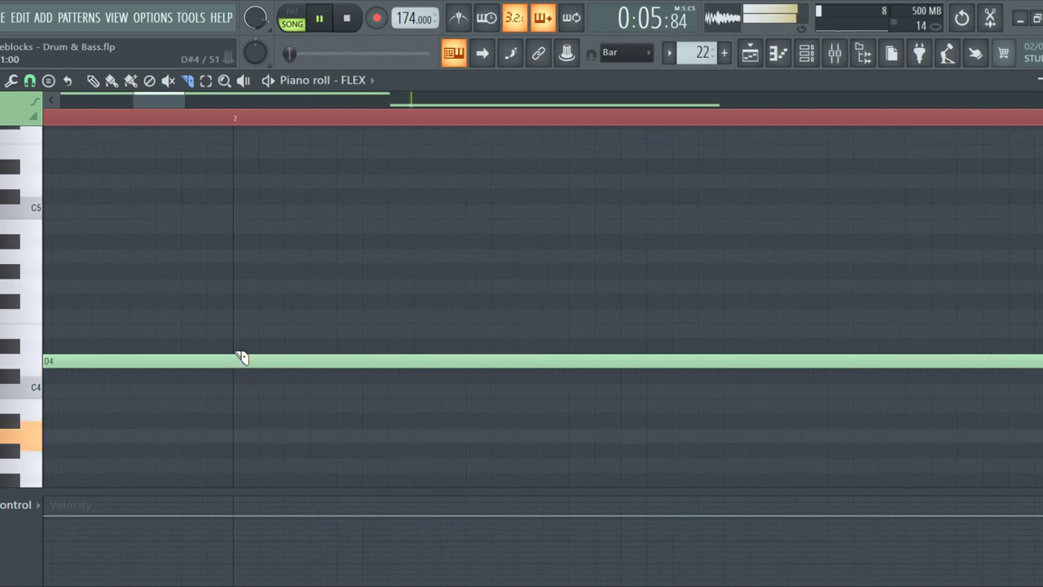
pyautogui.keyDown('ctrl'); pyautogui.scroll(-2, 269, 403); pyautogui.keyUp('ctrl')
pyautogui.keyDown('ctrl'); pyautogui.scroll(4, 268, 396); pyautogui.keyUp('ctrl')
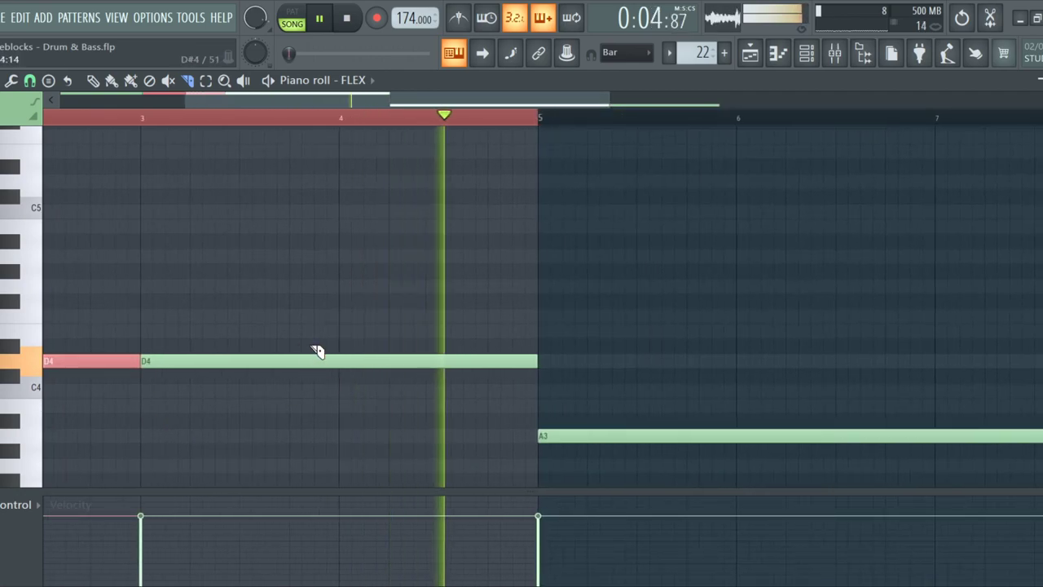
pyautogui.moveTo(348, 360); pyautogui.dragTo(340, 426)
pyautogui.scroll(-4, 340, 426)
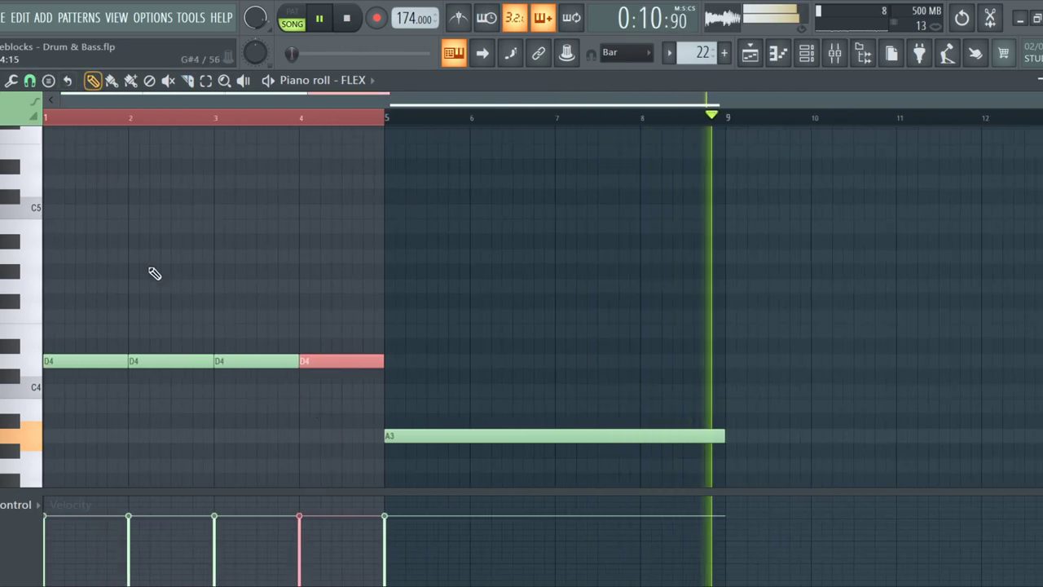
# Select the four D4 notes and shorten them together to one beat each
pyautogui.moveTo(331, 397); pyautogui.dragTo(82, 330)
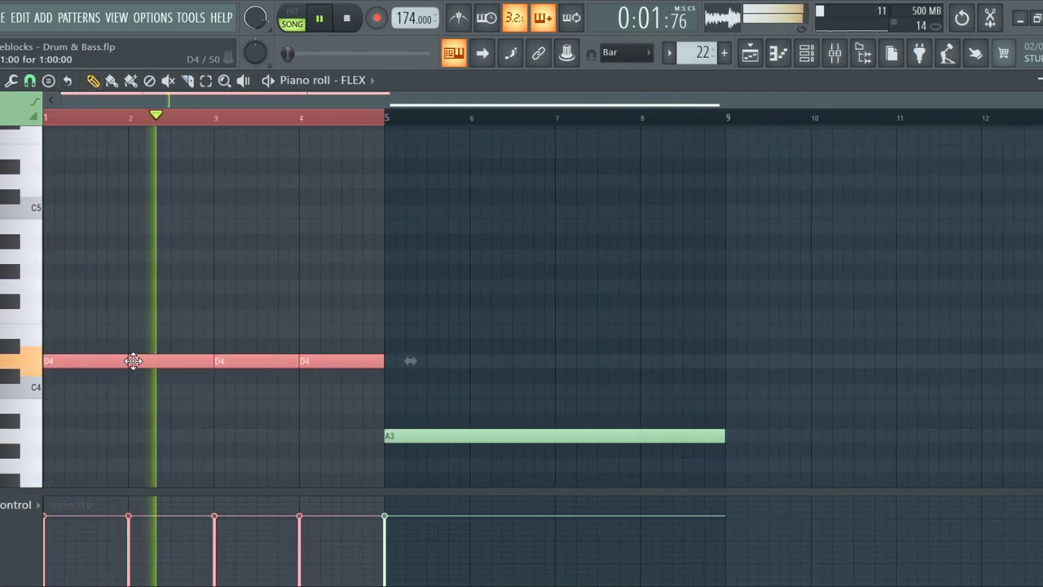
pyautogui.press('space')
pyautogui.press('space')
pyautogui.moveTo(121, 362); pyautogui.dragTo(59, 371)
# Duplicate the one-beat D4 notes onto the remaining beats so every beat of bars 1 to 4 holds one
pyautogui.scroll(4, 58, 371)
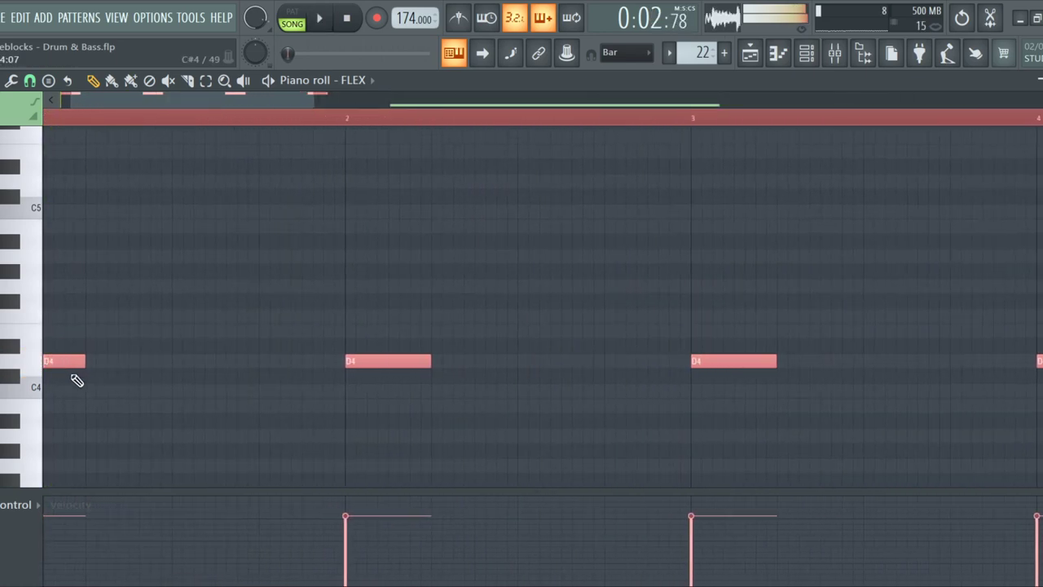
pyautogui.scroll(-2, 65, 364)
pyautogui.moveTo(66, 362); pyautogui.dragTo(93, 364)
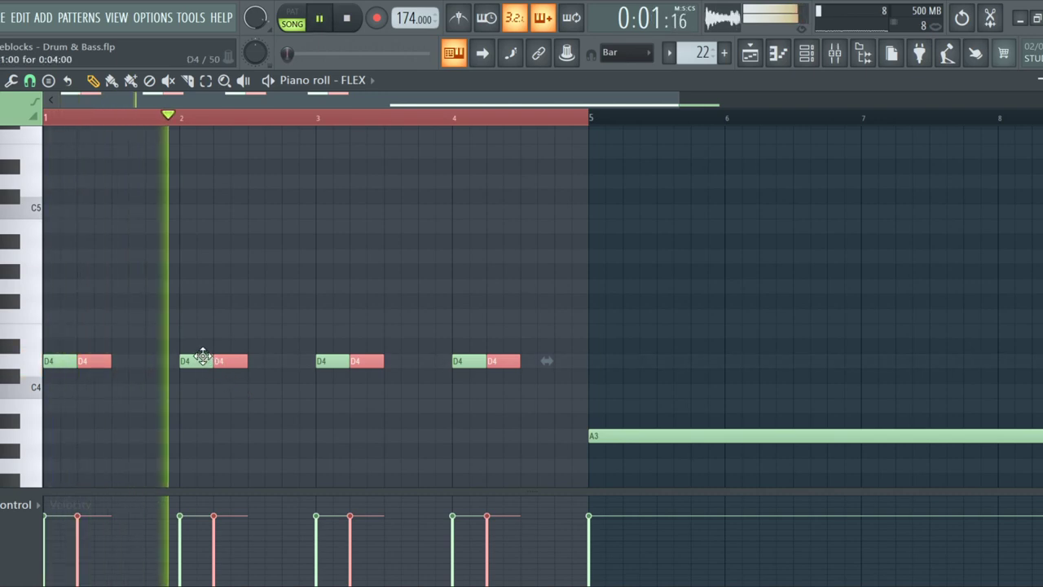
pyautogui.moveTo(96, 361); pyautogui.dragTo(155, 364)
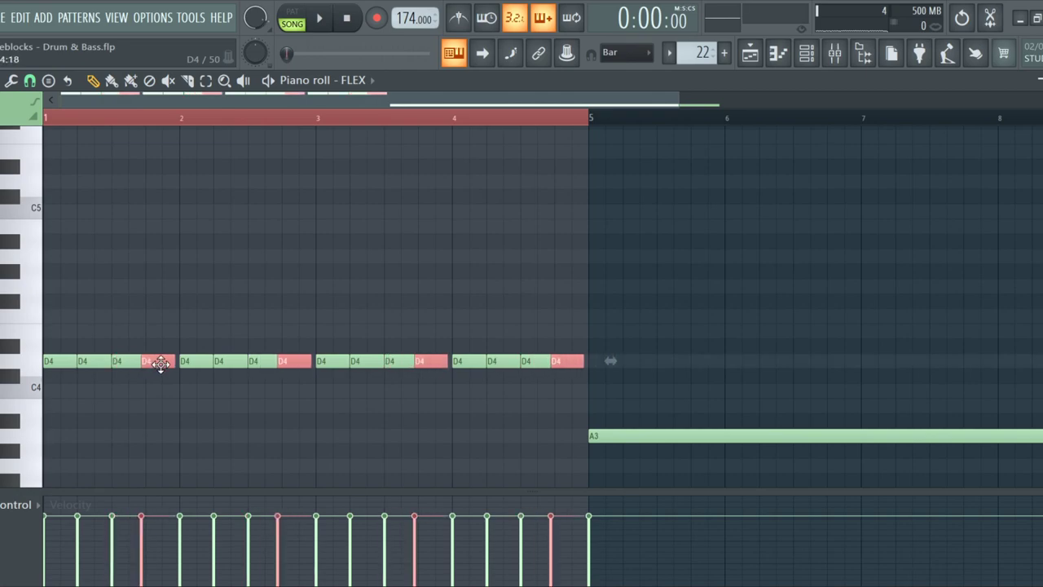
# Vary bar 1's rhythm: halve the third D4, shift the fourth half a beat earlier, and add a half-beat D4 before bar 2
pyautogui.moveTo(139, 361); pyautogui.dragTo(118, 361)
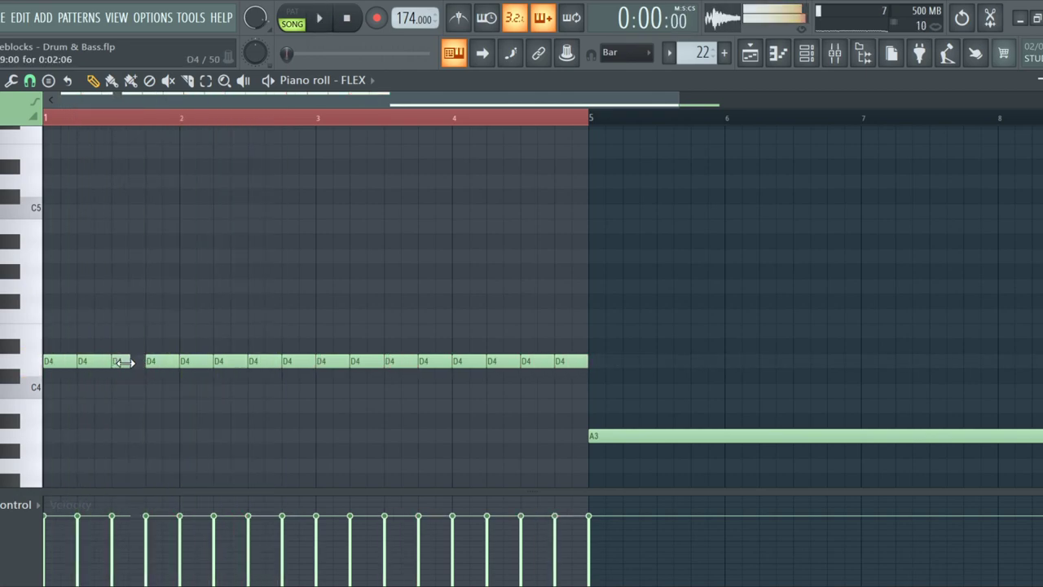
pyautogui.moveTo(155, 359); pyautogui.dragTo(140, 357)
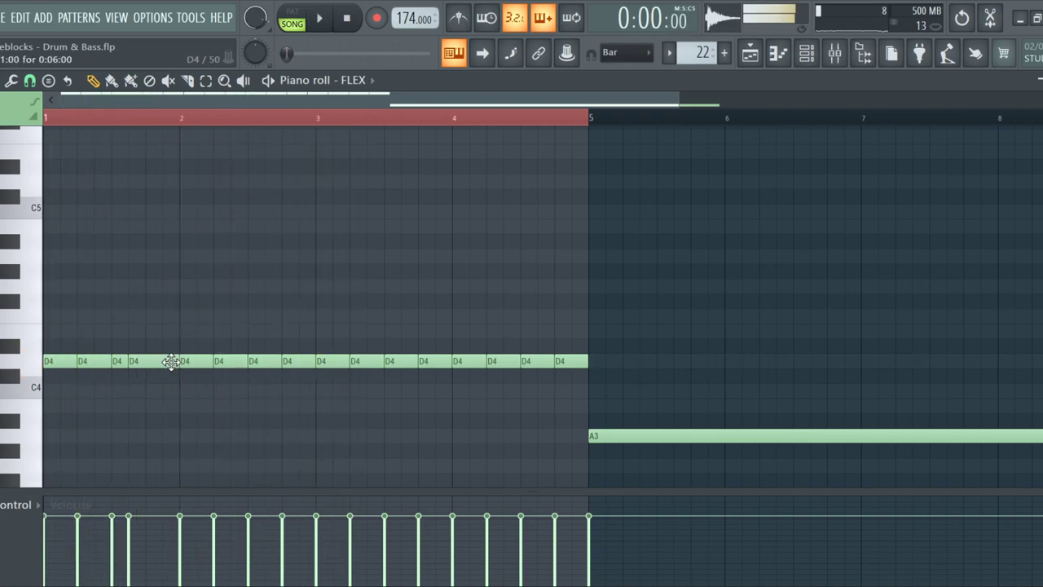
pyautogui.moveTo(178, 363); pyautogui.dragTo(163, 380)
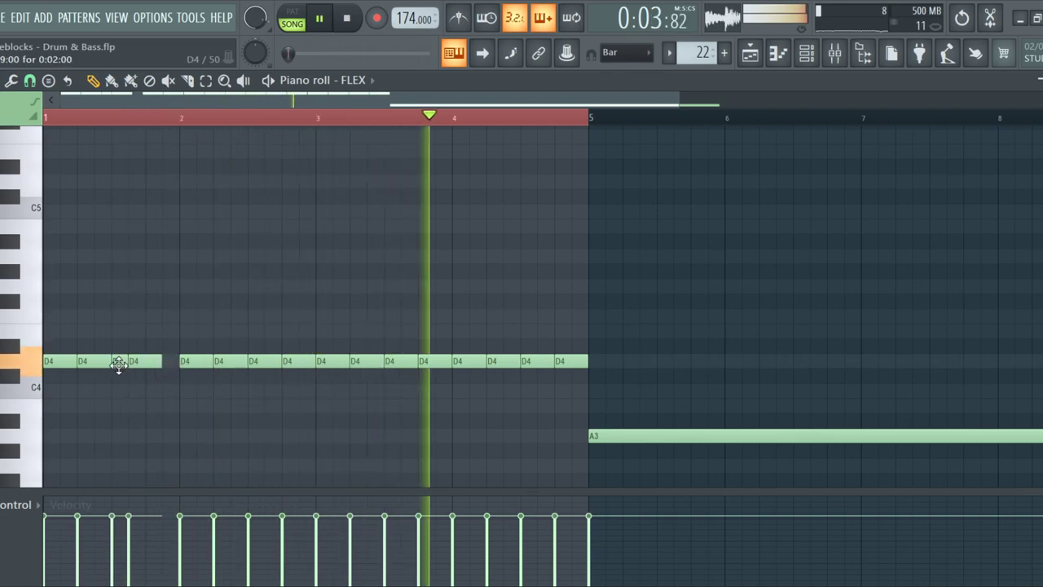
pyautogui.click(163, 361)
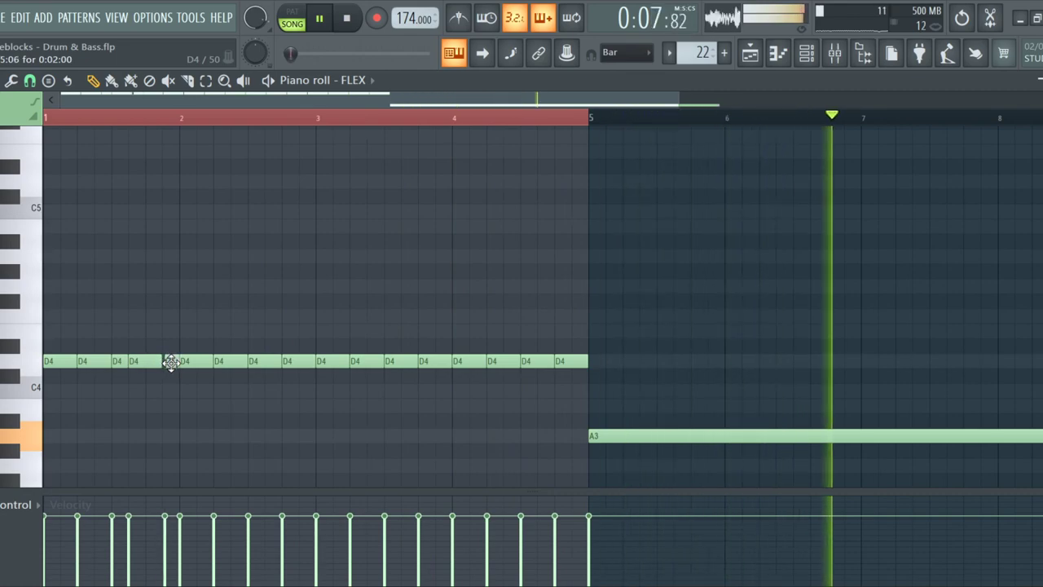
pyautogui.moveTo(166, 361); pyautogui.dragTo(169, 363)
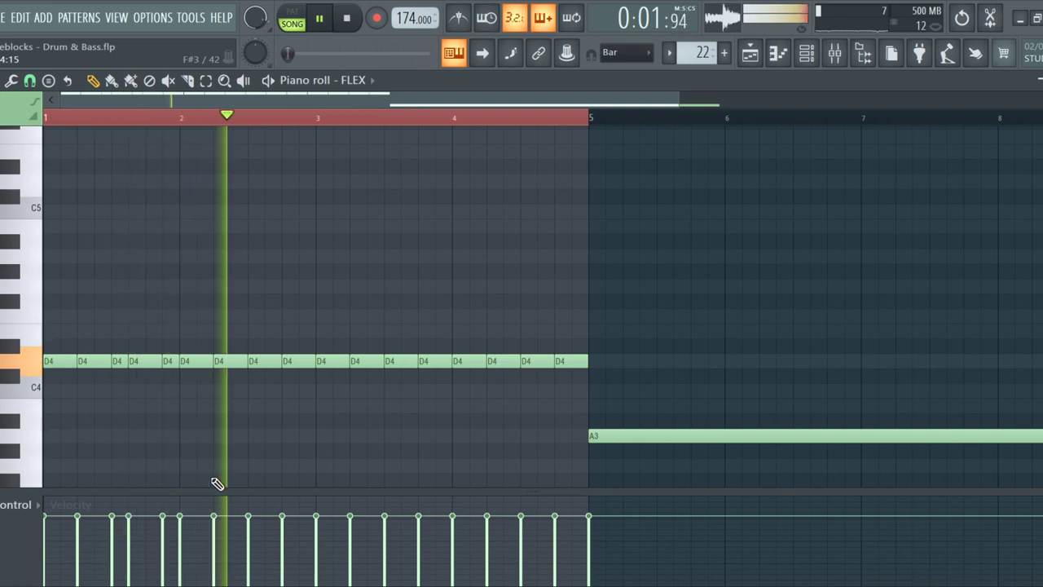
# Delete all the D4 notes in bars 2, 3 and 4
pyautogui.rightClick(210, 361)
pyautogui.rightClick(233, 361)
pyautogui.rightClick(265, 361)
pyautogui.rightClick(297, 361)
pyautogui.rightClick(333, 361)
pyautogui.rightClick(368, 361)
pyautogui.rightClick(402, 361)
pyautogui.rightClick(436, 362)
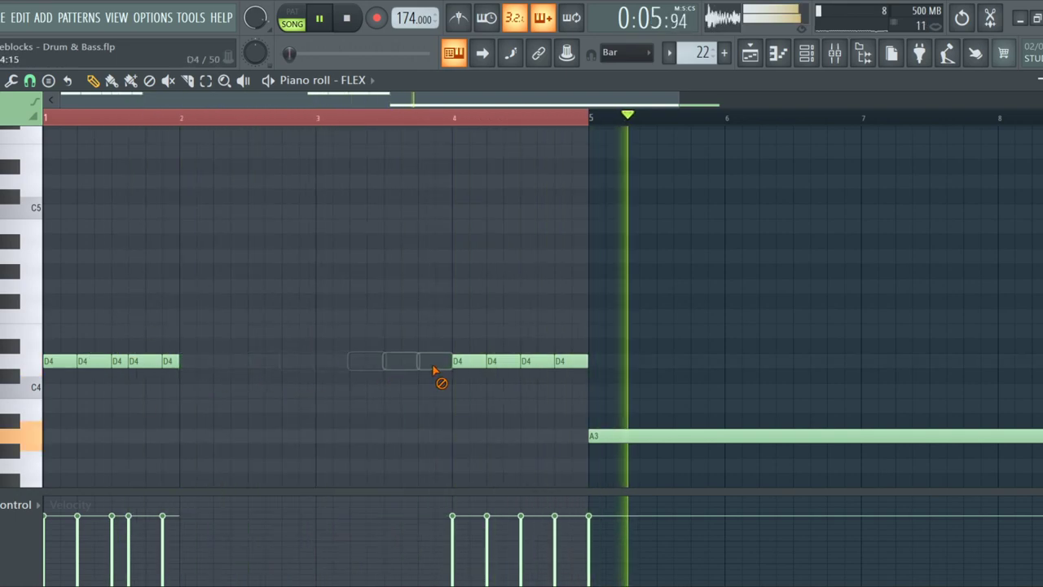
pyautogui.rightClick(470, 361)
pyautogui.rightClick(504, 361)
pyautogui.rightClick(539, 361)
pyautogui.rightClick(571, 361)
# Copy bar 1's D4 rhythm into bar 2, and both bars into bars 3 and 4
pyautogui.moveTo(248, 378); pyautogui.dragTo(193, 367)
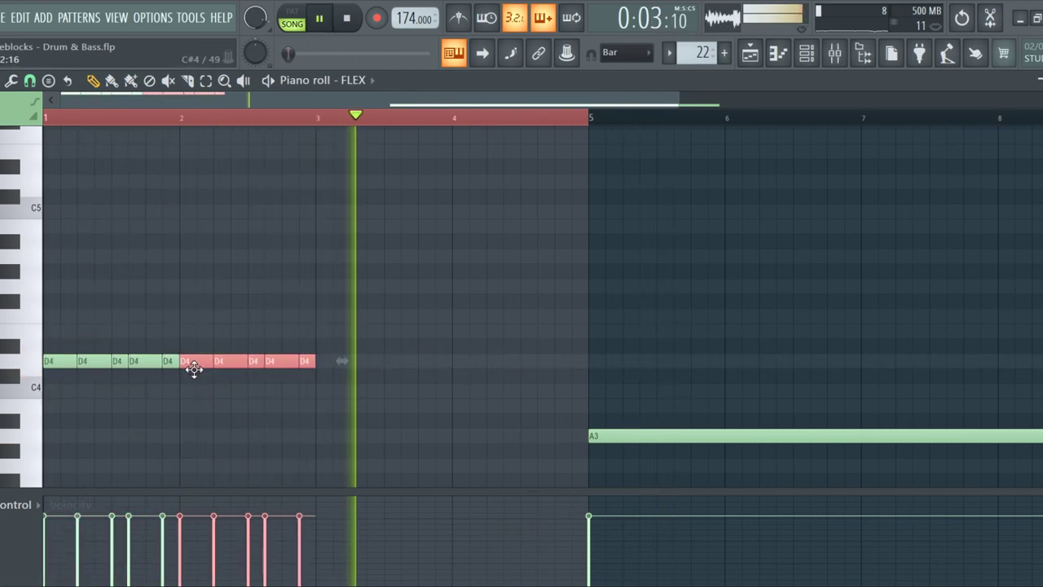
pyautogui.moveTo(343, 396); pyautogui.dragTo(44, 308)
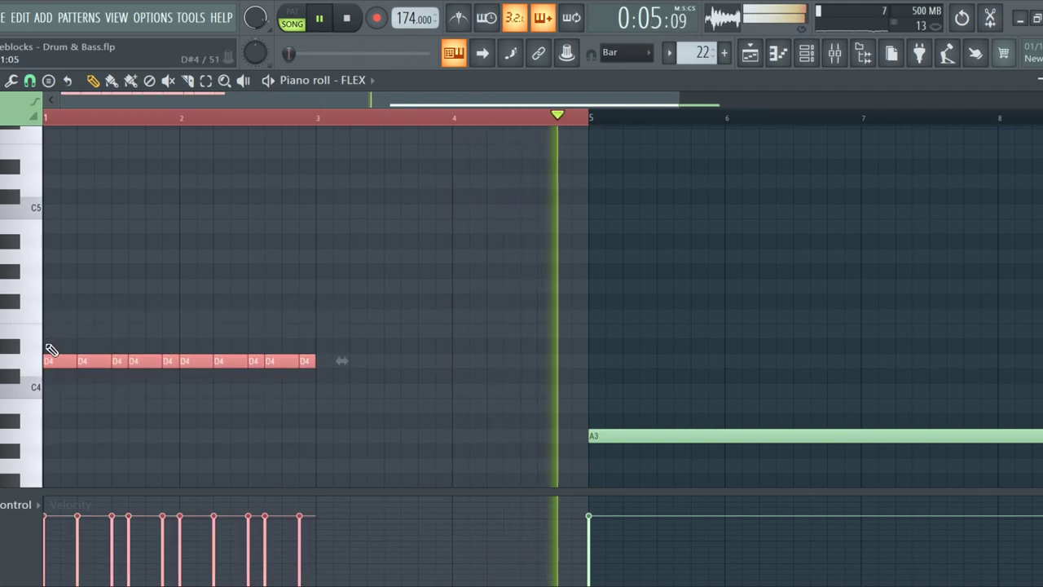
pyautogui.moveTo(61, 363); pyautogui.dragTo(336, 394)
pyautogui.scroll(-3, 272, 380)
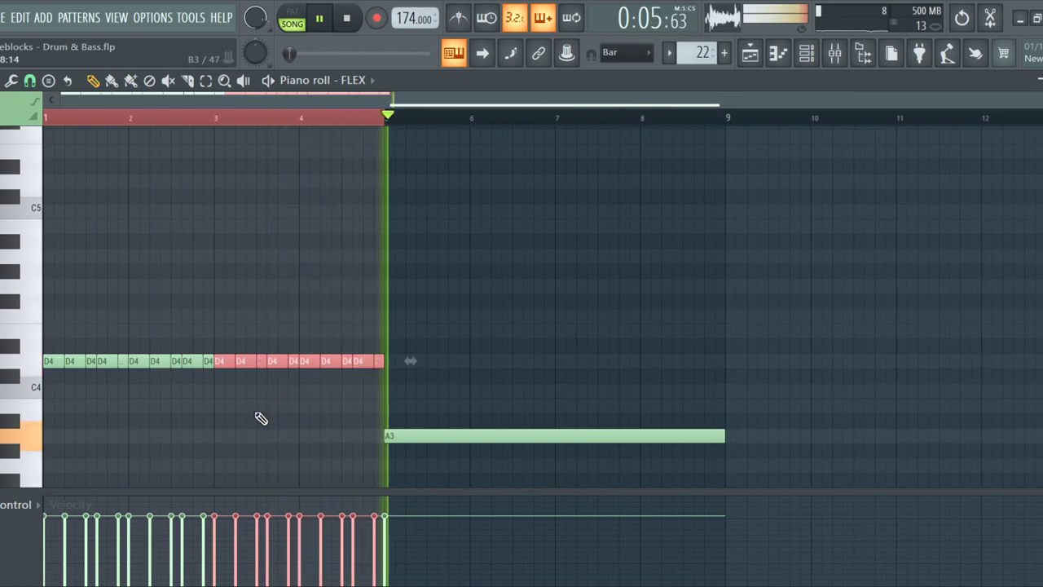
# Replace the long A3 note from bar 5 with a copy of the four-bar D4 rhythm transposed down to A3
pyautogui.rightClick(539, 437)
pyautogui.moveTo(496, 429); pyautogui.dragTo(44, 263)
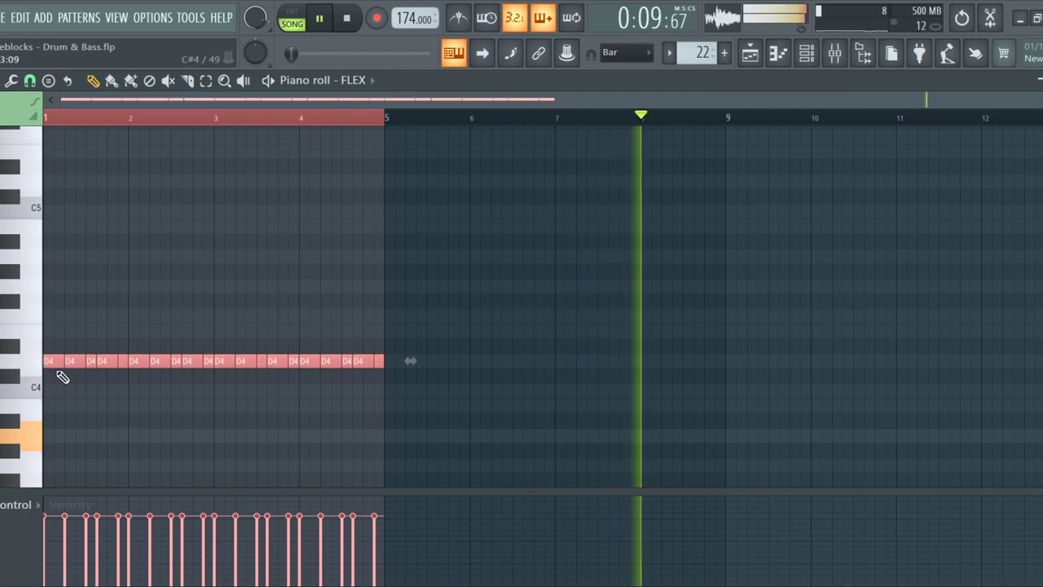
pyautogui.moveTo(51, 361); pyautogui.dragTo(396, 432)
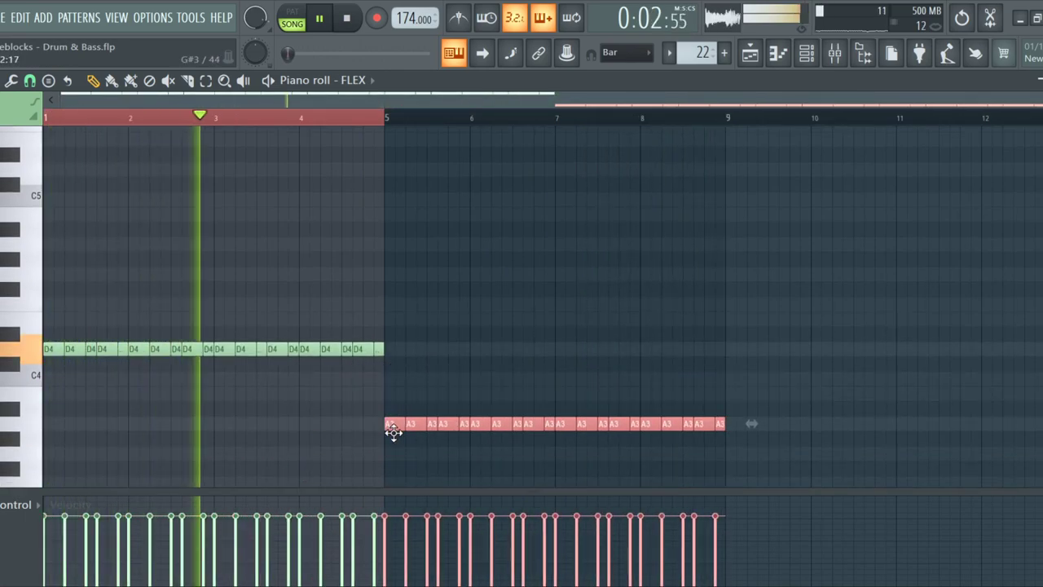
pyautogui.scroll(4, 380, 424)
pyautogui.scroll(-4, 375, 419)
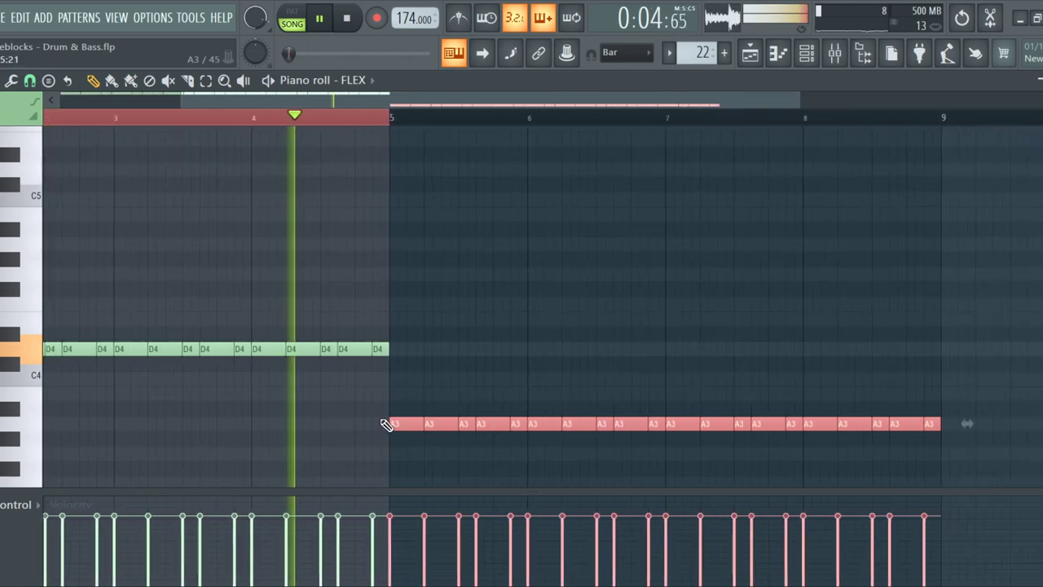
pyautogui.scroll(4, 51, 366)
# Raise the half-beat D4 on beat 3 of bar 1 to F4 and play the pattern back
pyautogui.press('space')
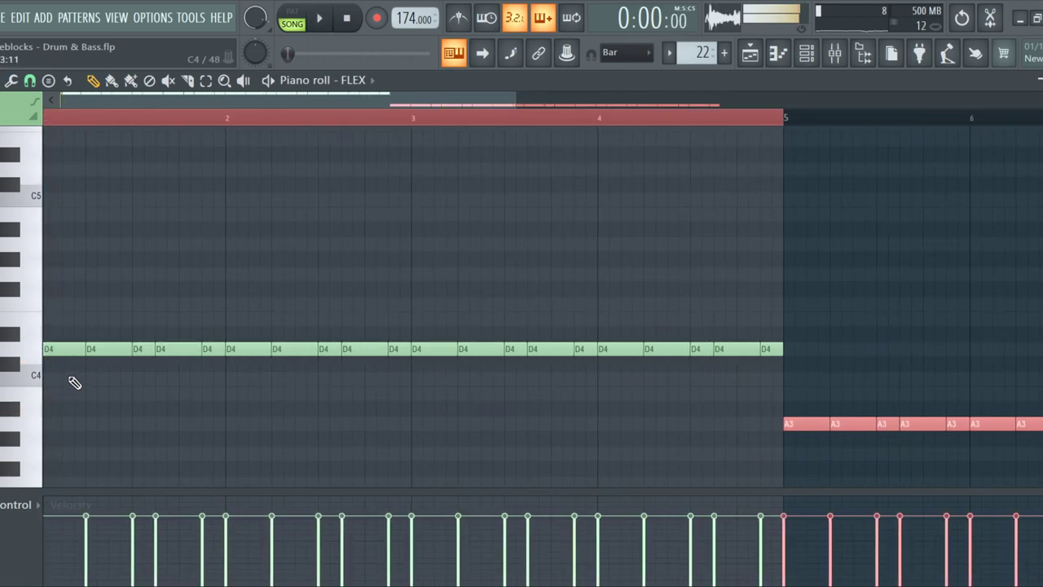
pyautogui.press('space')
pyautogui.click(98, 349)
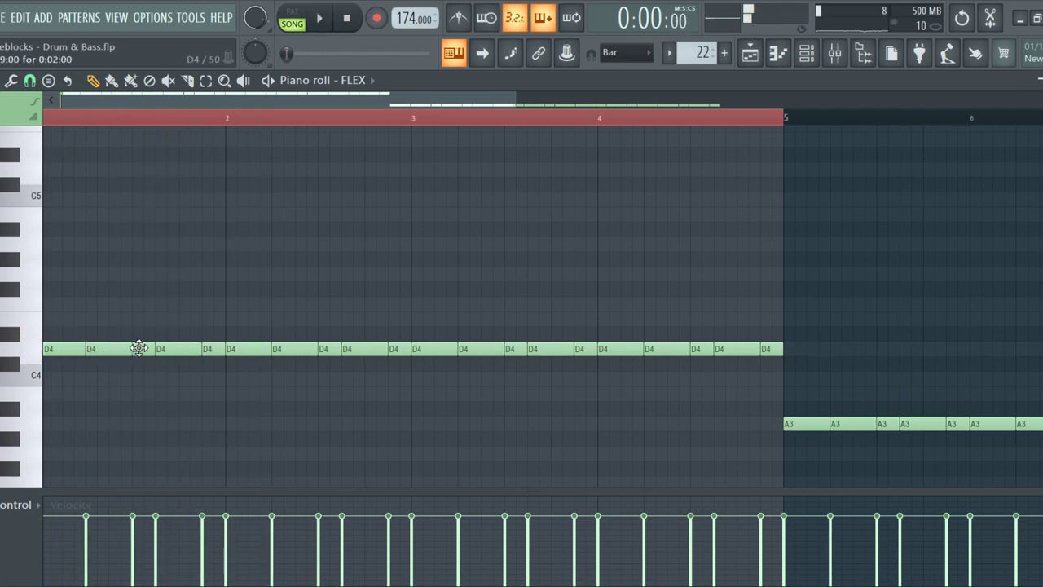
pyautogui.moveTo(141, 348); pyautogui.dragTo(143, 304)
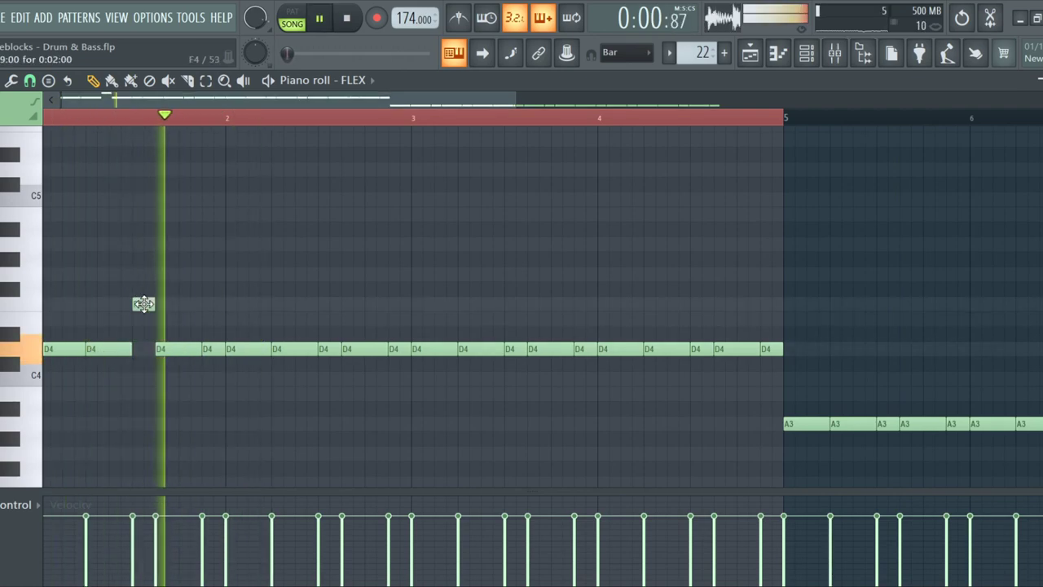
pyautogui.press('space')
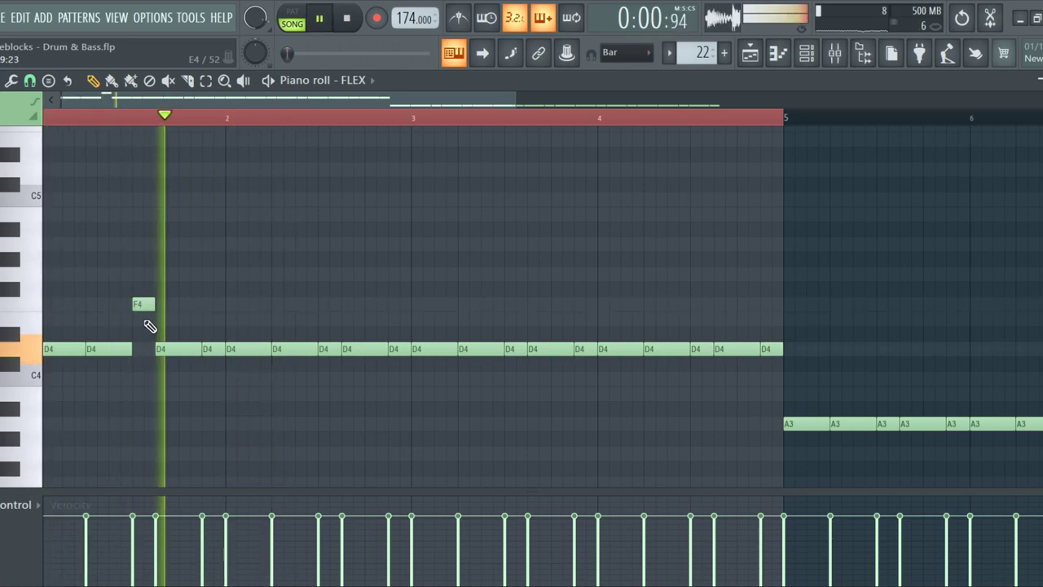
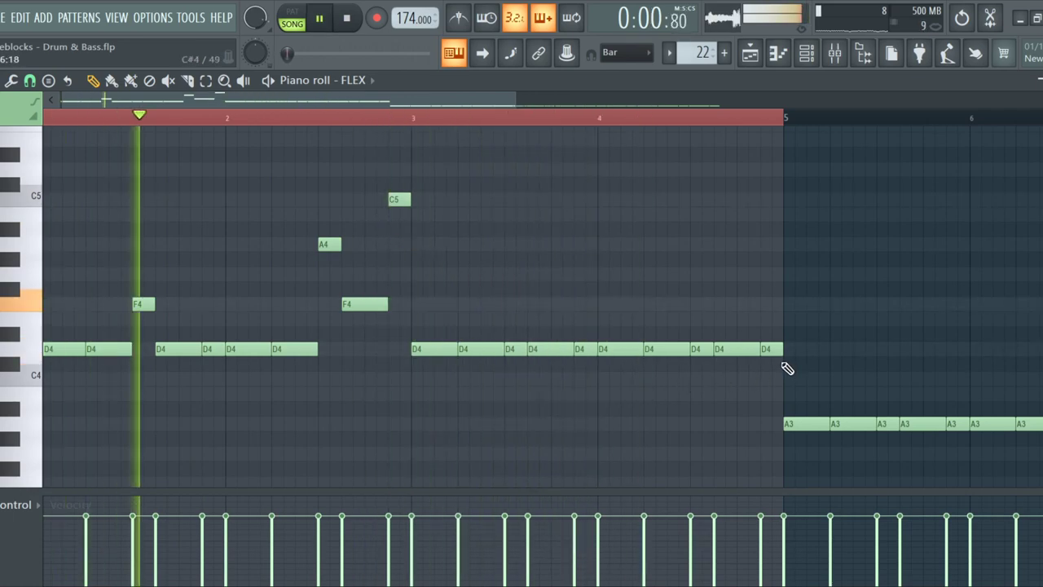
# Replace the D4 notes in bars 3 and 4 with a copy of the melody from bars 1 and 2
pyautogui.moveTo(810, 345); pyautogui.dragTo(407, 339)
pyautogui.press('space')
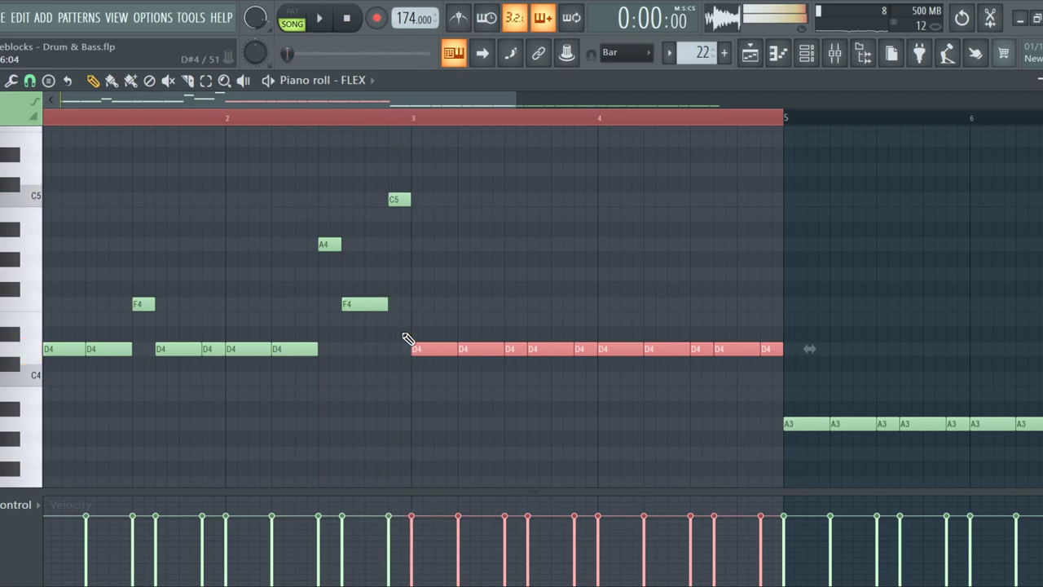
pyautogui.press('Delete')
pyautogui.moveTo(432, 395); pyautogui.dragTo(45, 123)
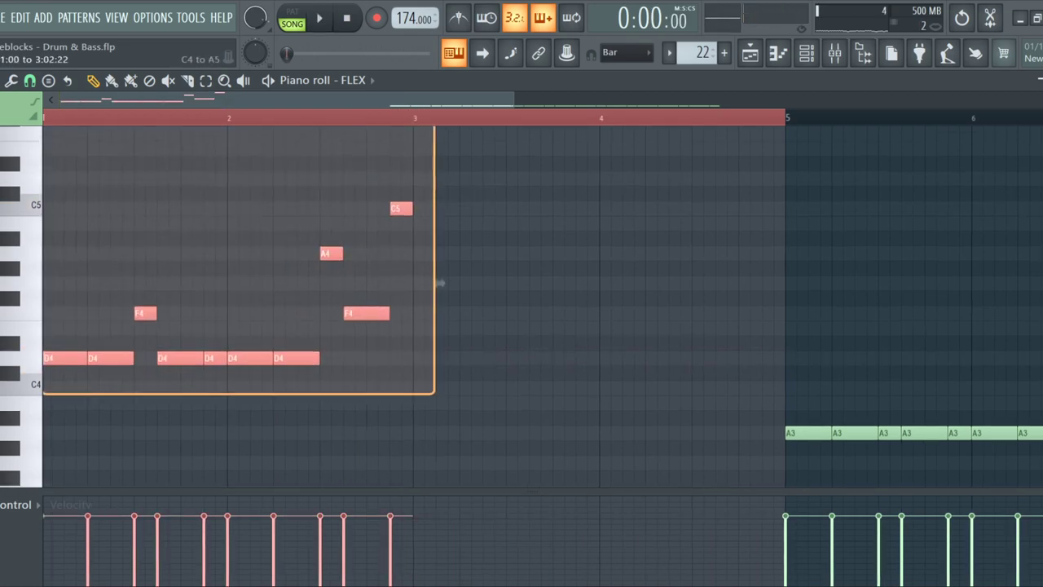
pyautogui.scroll(3, 441, 369)
pyautogui.moveTo(62, 446); pyautogui.dragTo(436, 464)
pyautogui.scroll(-2, 432, 440)
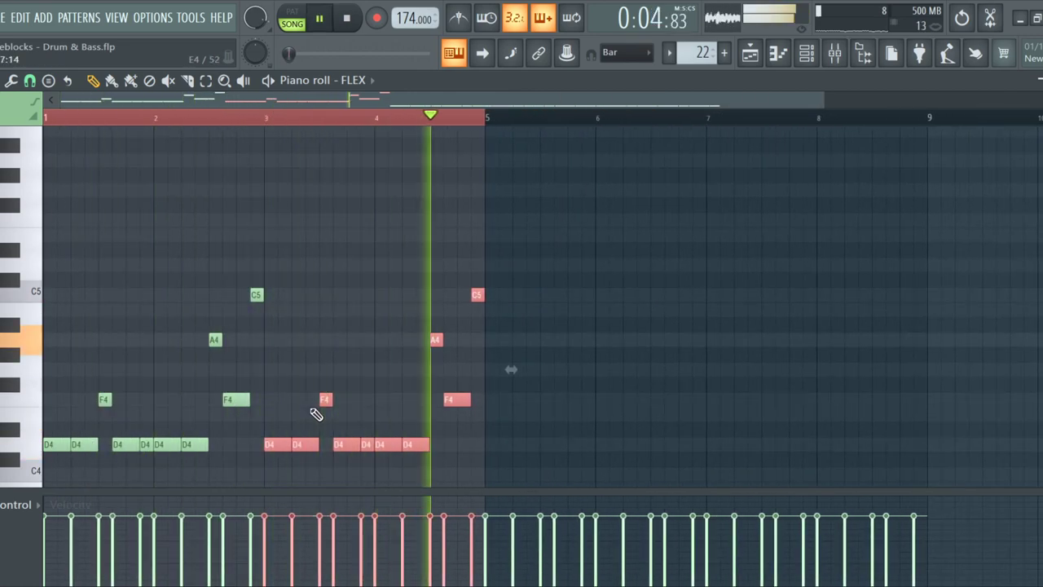
# Play back the melody and rework the pitches in bar 3 to D4, D4, A4, F4, F4
pyautogui.press('space')
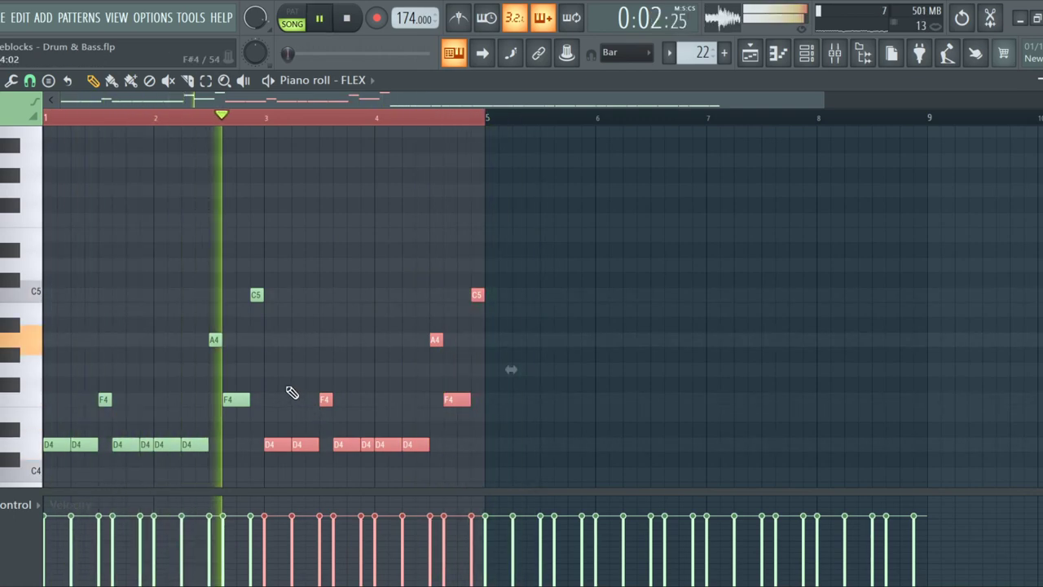
pyautogui.press('space')
pyautogui.scroll(-3, 282, 377)
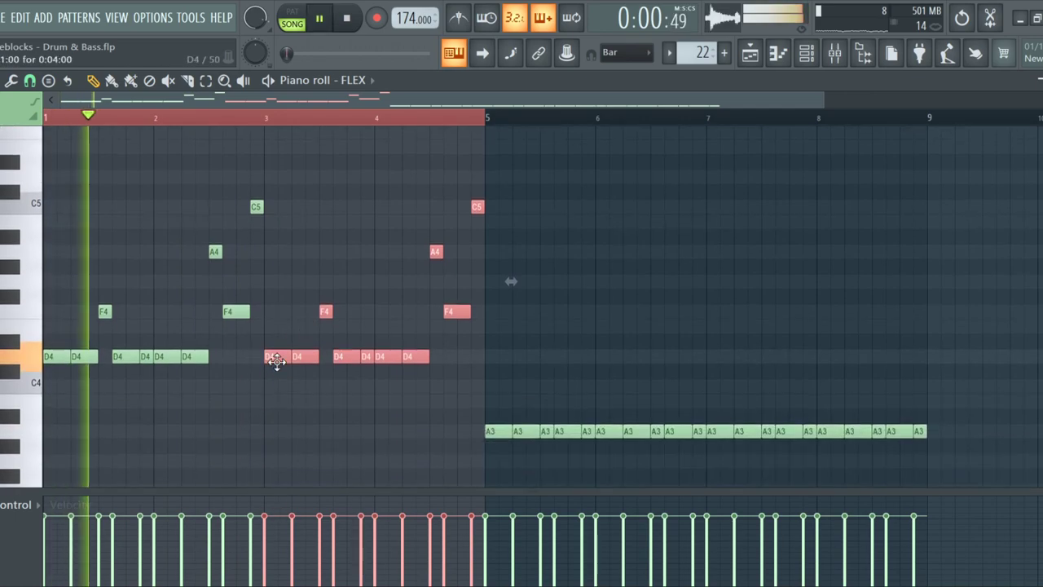
pyautogui.scroll(3, 326, 301)
pyautogui.click(326, 282)
pyautogui.press('space')
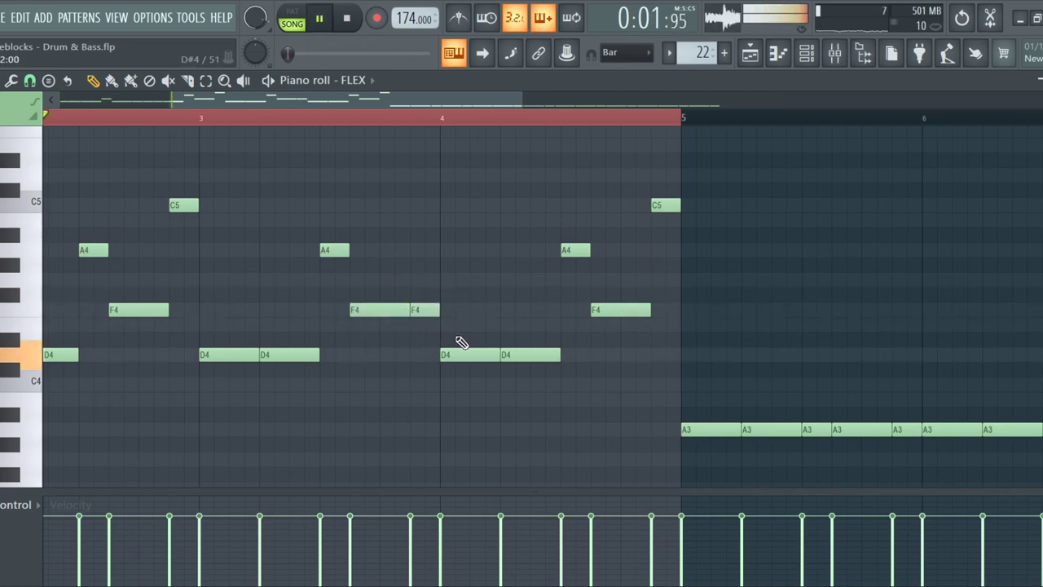
pyautogui.scroll(-3, 449, 354)
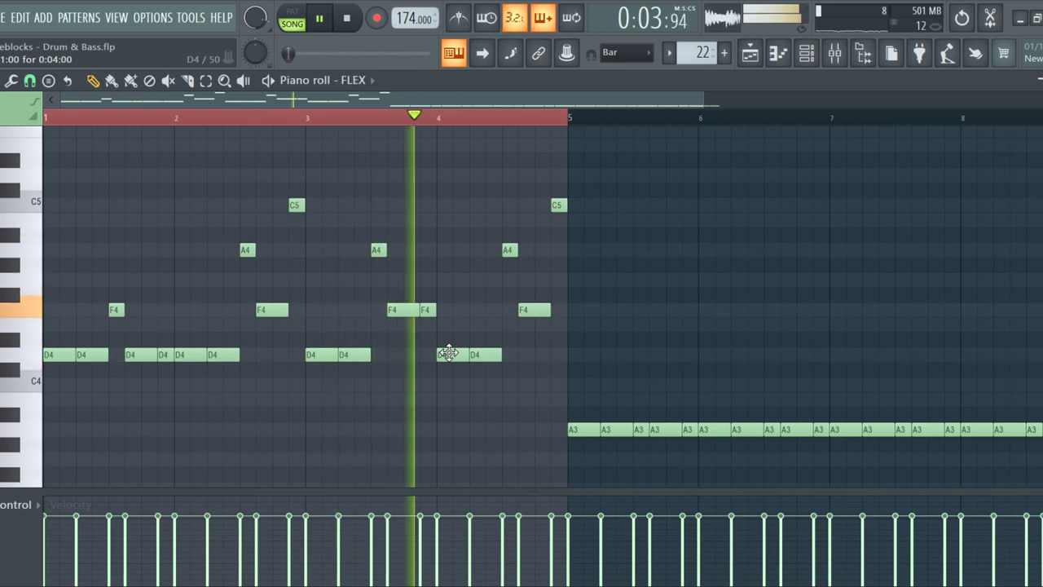
pyautogui.press('space')
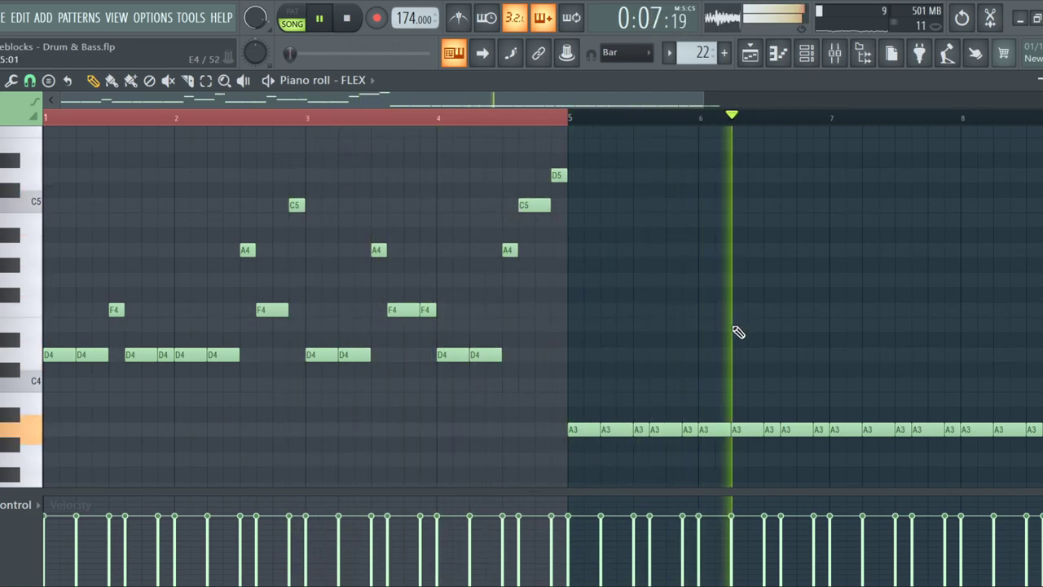
# Replace the A3 notes in bars 5 to 8 with a copy of the four-bar melody transposed to start on A3
pyautogui.scroll(-2, 443, 322)
pyautogui.scroll(-1, 444, 321)
pyautogui.moveTo(757, 436); pyautogui.dragTo(392, 440)
pyautogui.press('Delete')
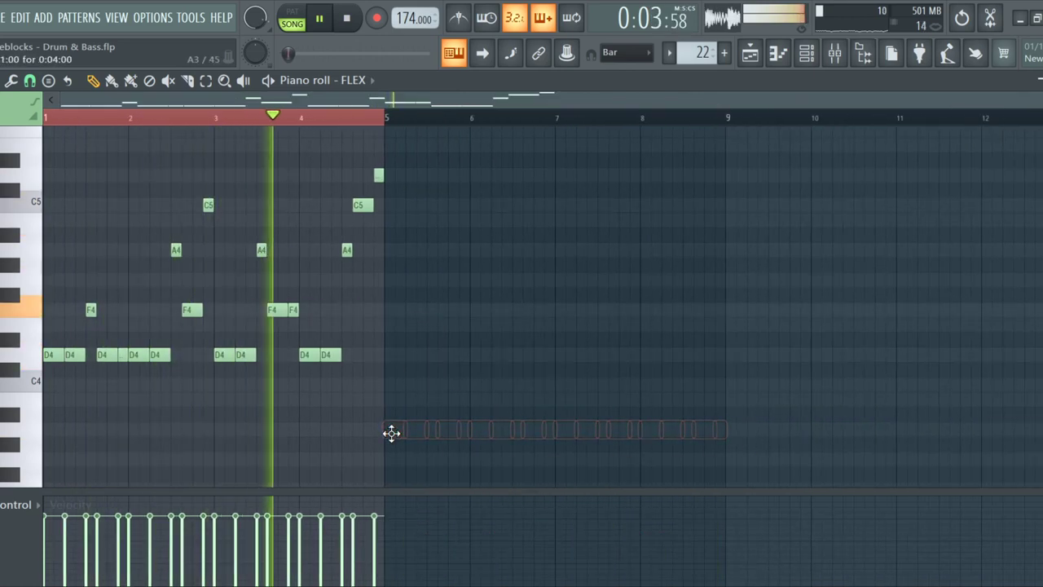
pyautogui.hotkey('ctrl', 'a')
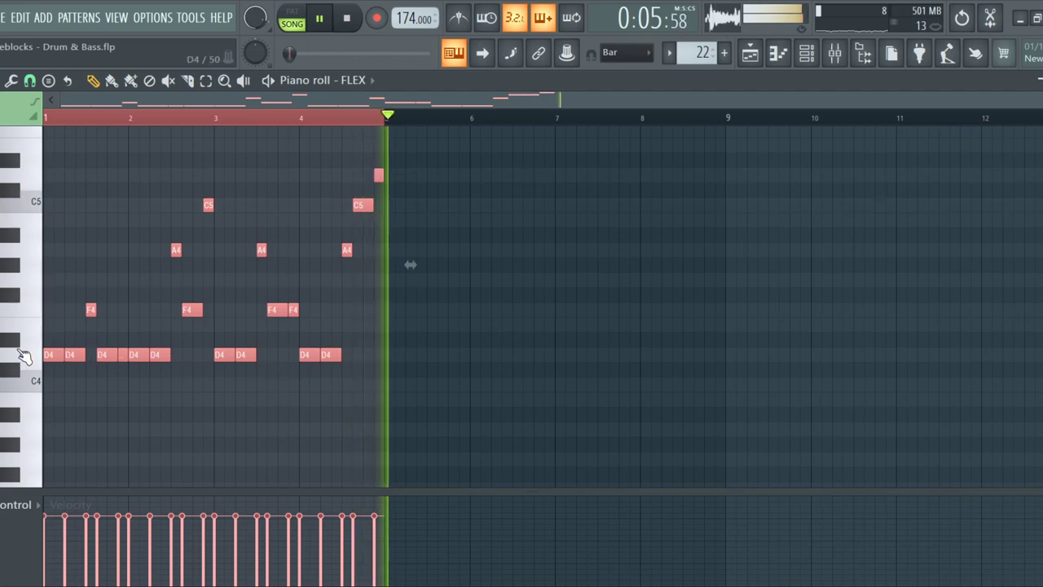
pyautogui.moveTo(56, 354); pyautogui.dragTo(392, 436)
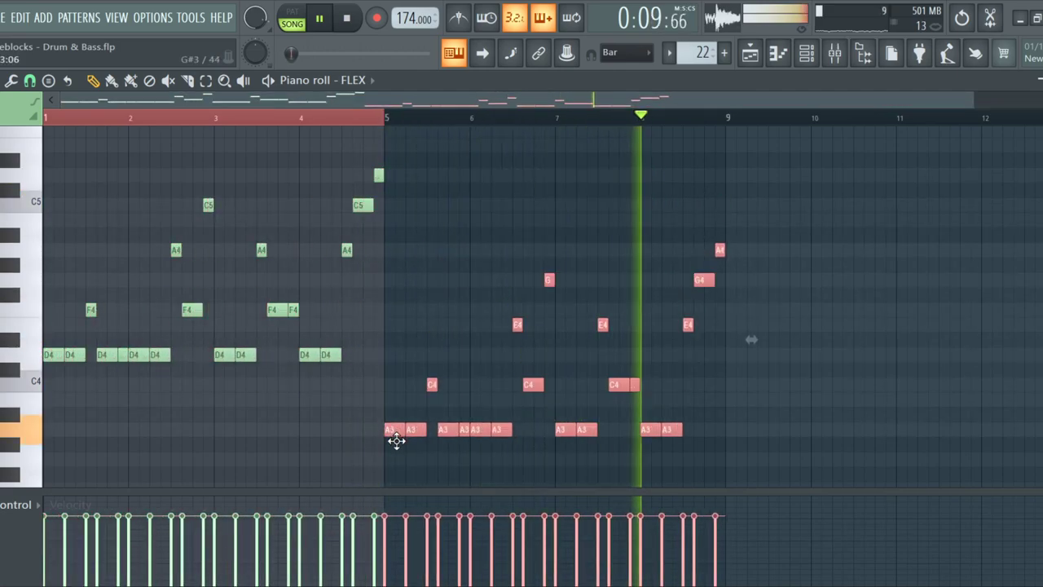
pyautogui.scroll(5, 391, 435)
pyautogui.scroll(-5, 388, 434)
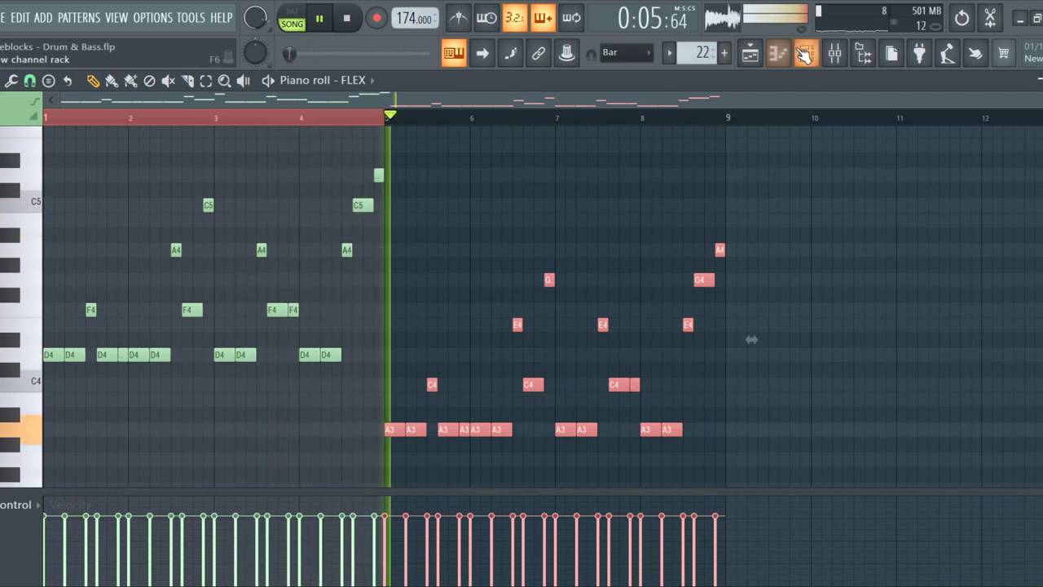
# Assign the D&BE Kick 02 channel to mixer insert 21 and route that insert only to the Kick track
pyautogui.press('F6')
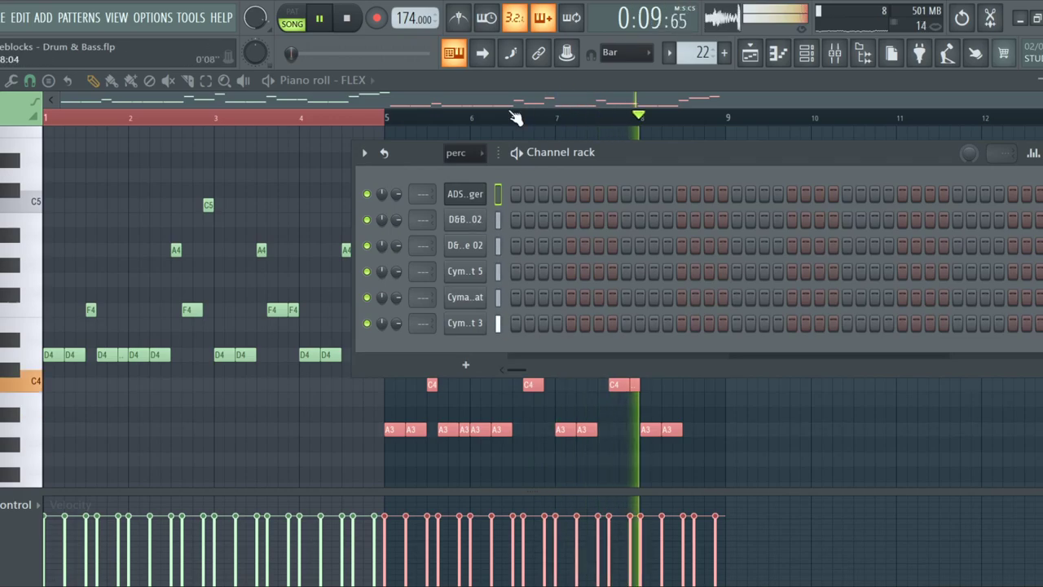
pyautogui.click(499, 220)
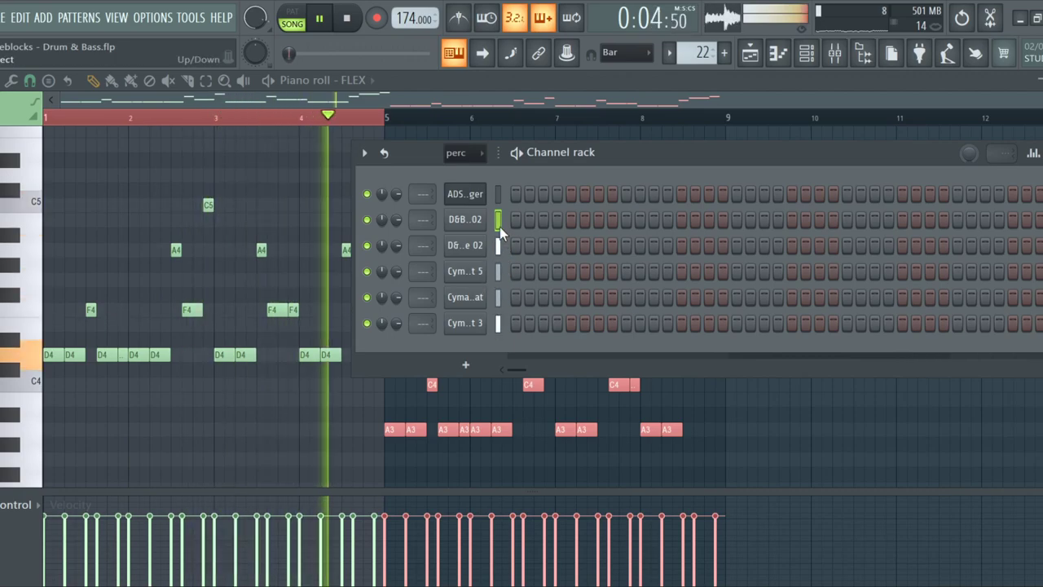
pyautogui.click(839, 55)
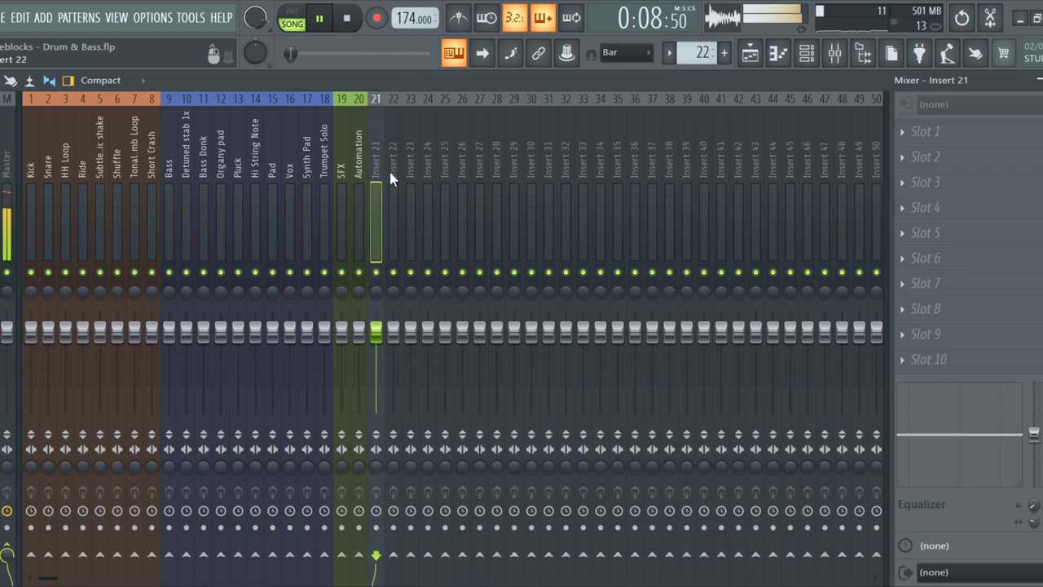
pyautogui.hotkey('ctrl', 'l')
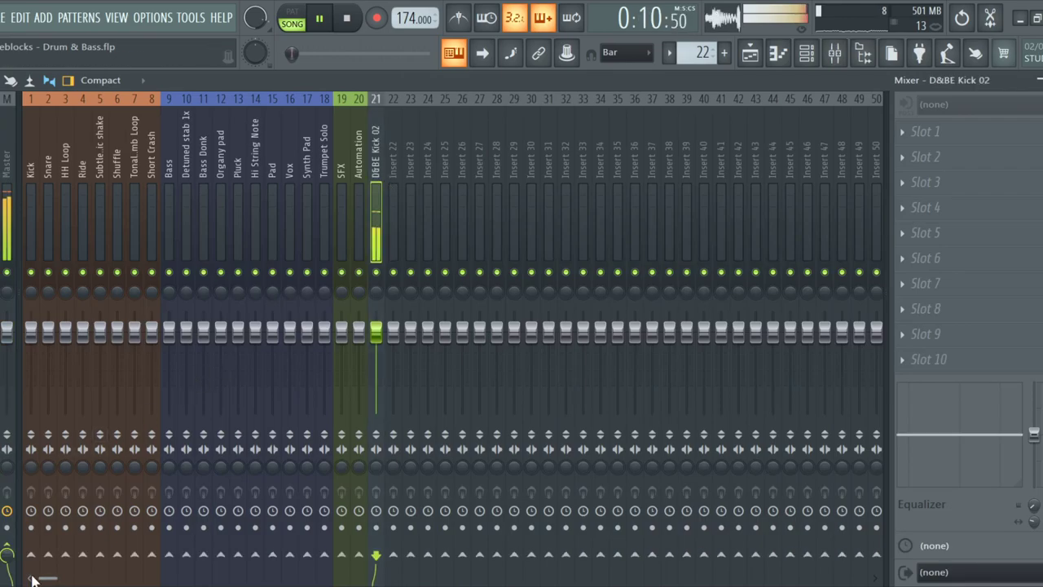
pyautogui.hscroll(2, 27, 559)
pyautogui.hscroll(-2, 1, 528)
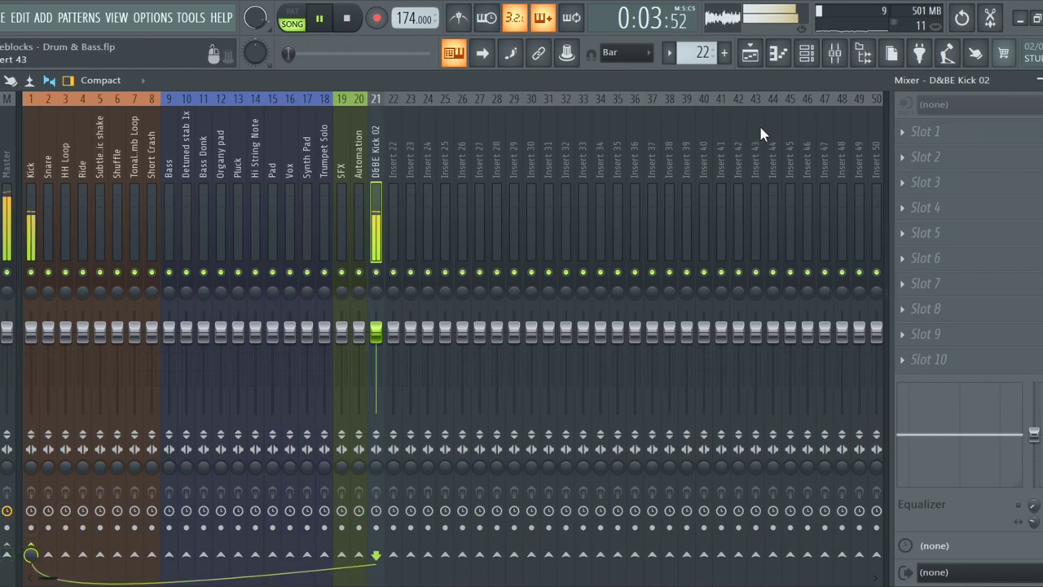
pyautogui.click(757, 57)
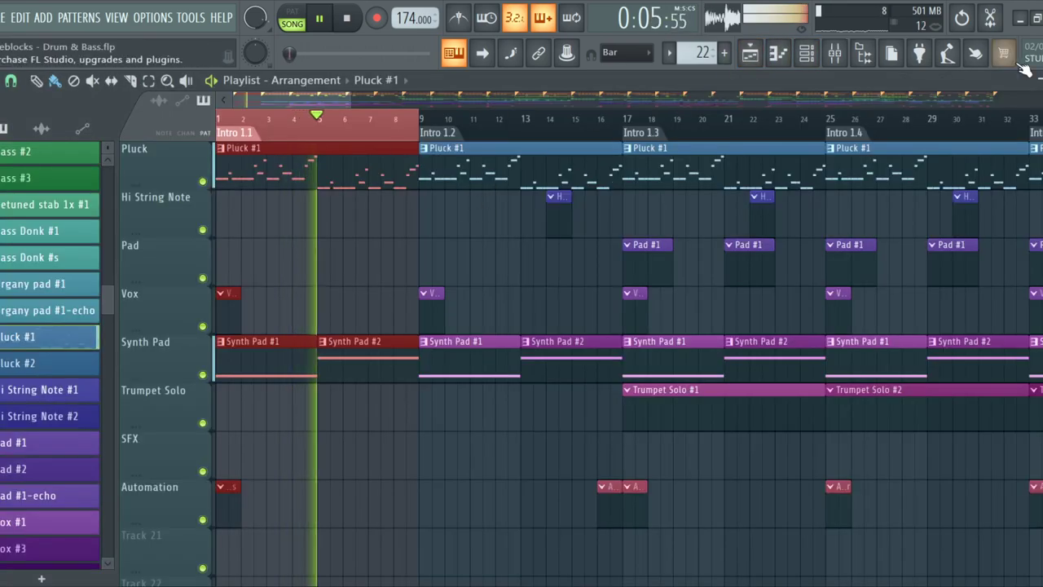
pyautogui.click(768, 54)
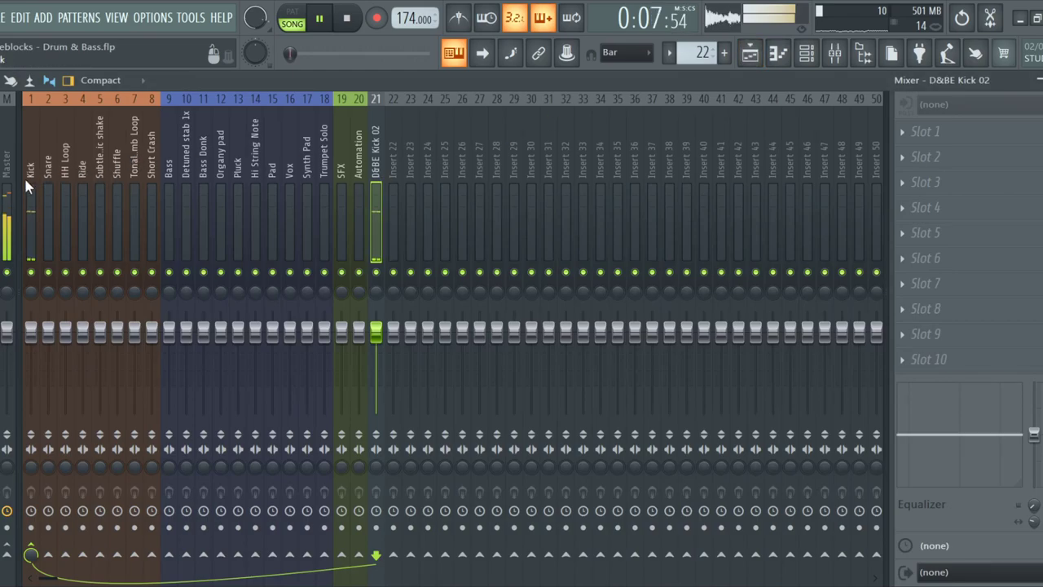
# Assign the D&BE Snare 02 channel to mixer insert 22 and route that insert only to the Snare track
pyautogui.click(390, 175)
pyautogui.click(804, 56)
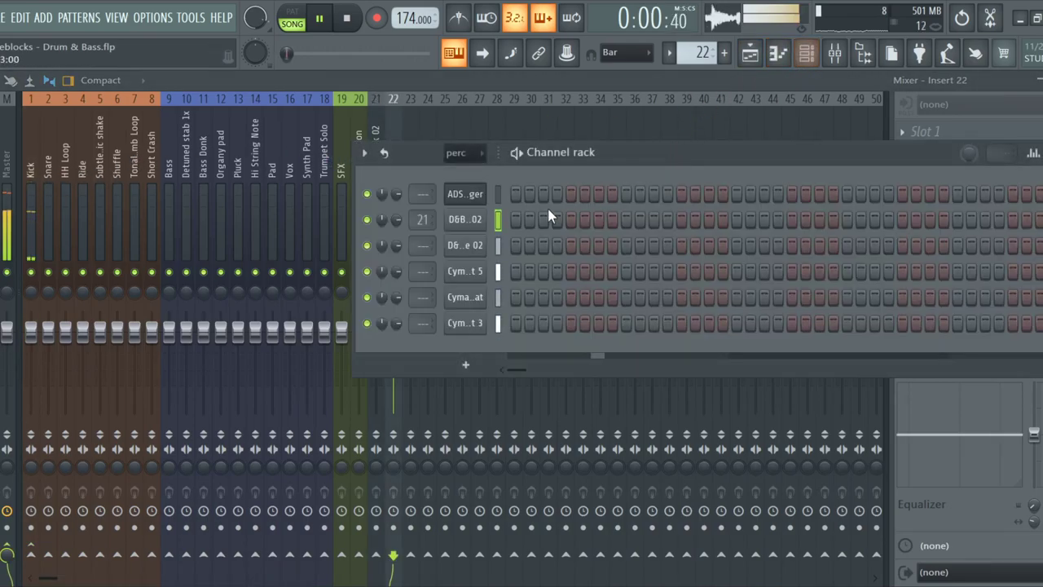
pyautogui.hotkey('ctrl', 'l')
pyautogui.click(404, 122)
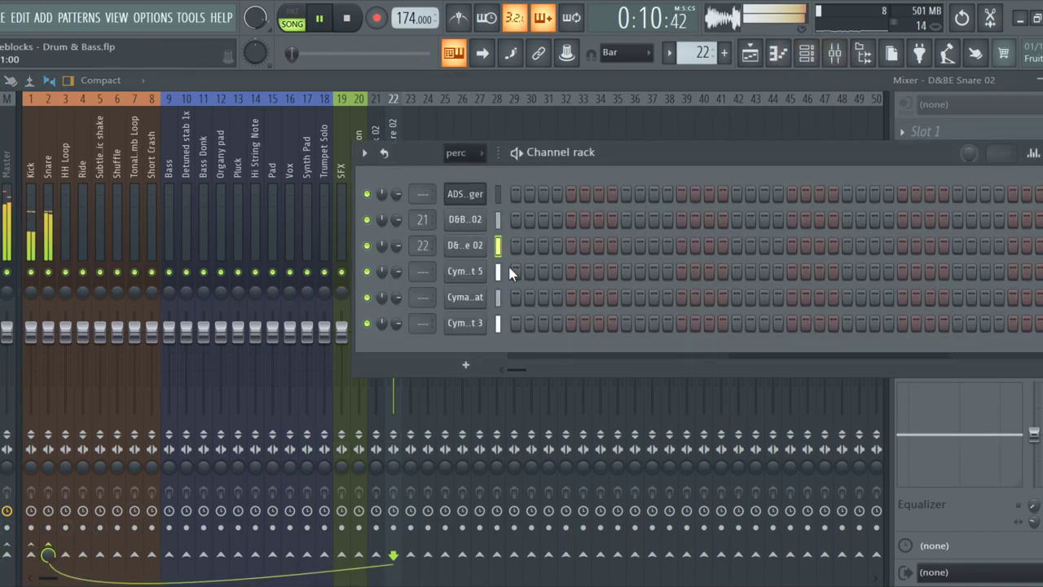
# Assign the Cymatics Hihat 5 channel to mixer insert 23 and route that insert only to the HH Loop track
pyautogui.click(410, 125)
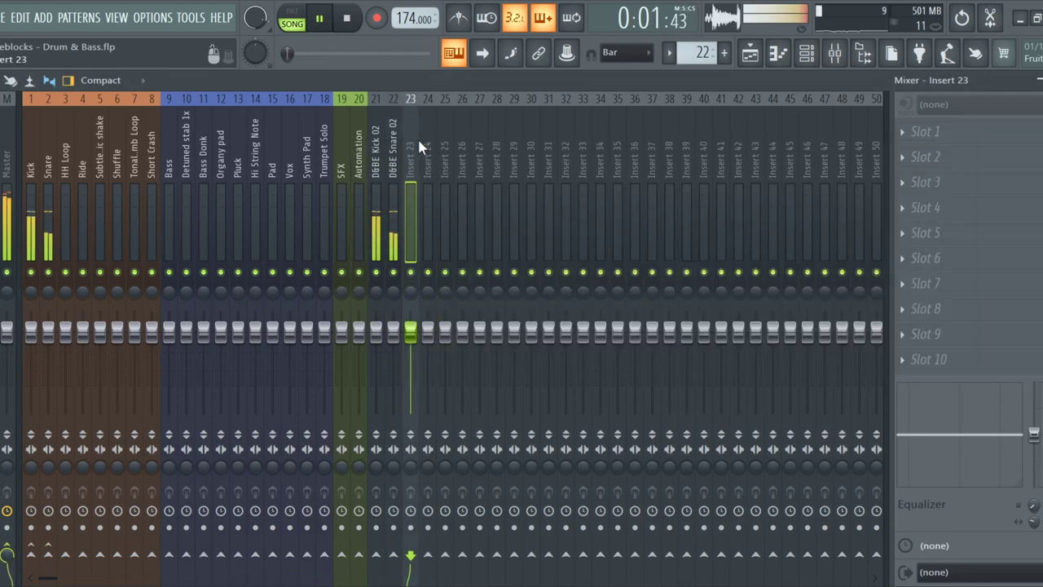
pyautogui.hotkey('ctrl', 'l')
pyautogui.click(65, 555)
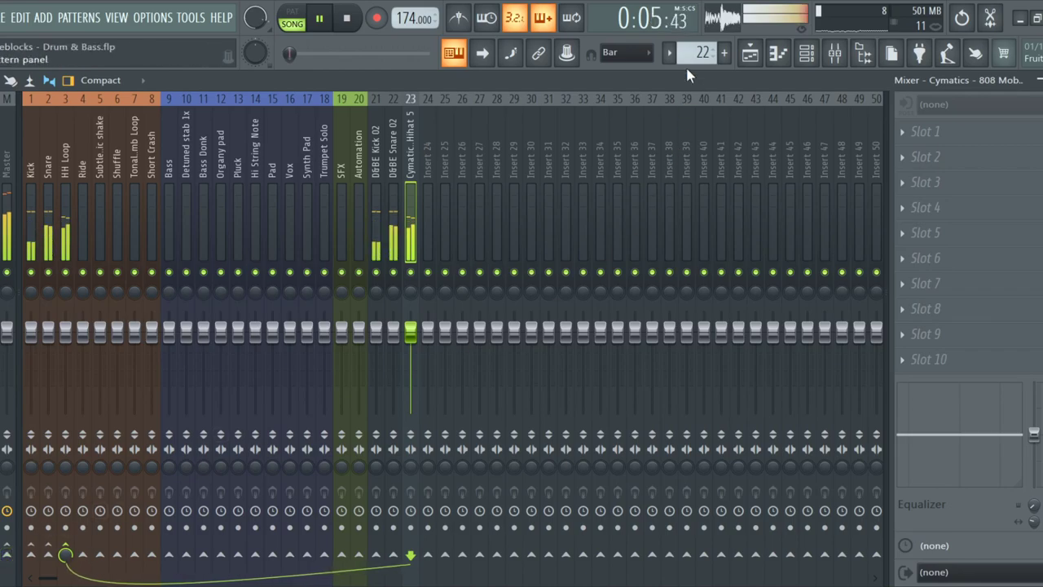
# Assign the Cymatics 9God FX 2 Reverb Hat channel to mixer insert 24 and route that insert to the HH Loop track
pyautogui.click(801, 57)
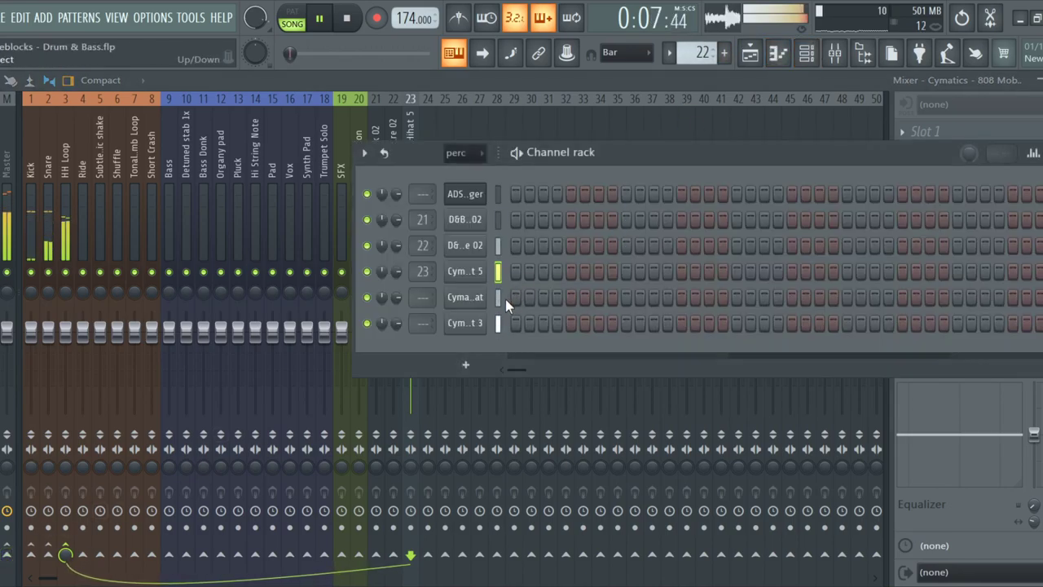
pyautogui.click(428, 124)
pyautogui.hotkey('ctrl', 'l')
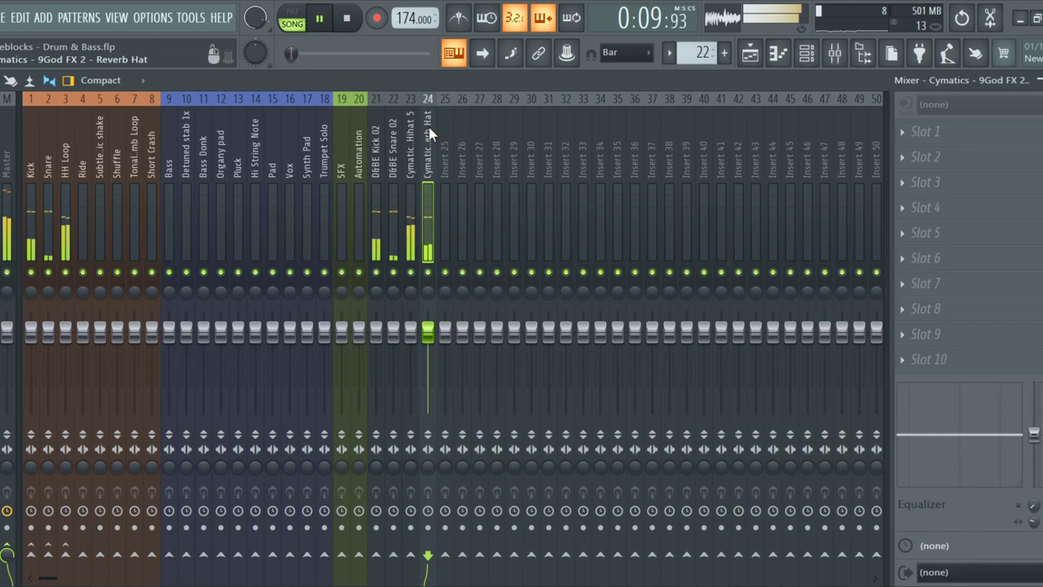
pyautogui.click(68, 555)
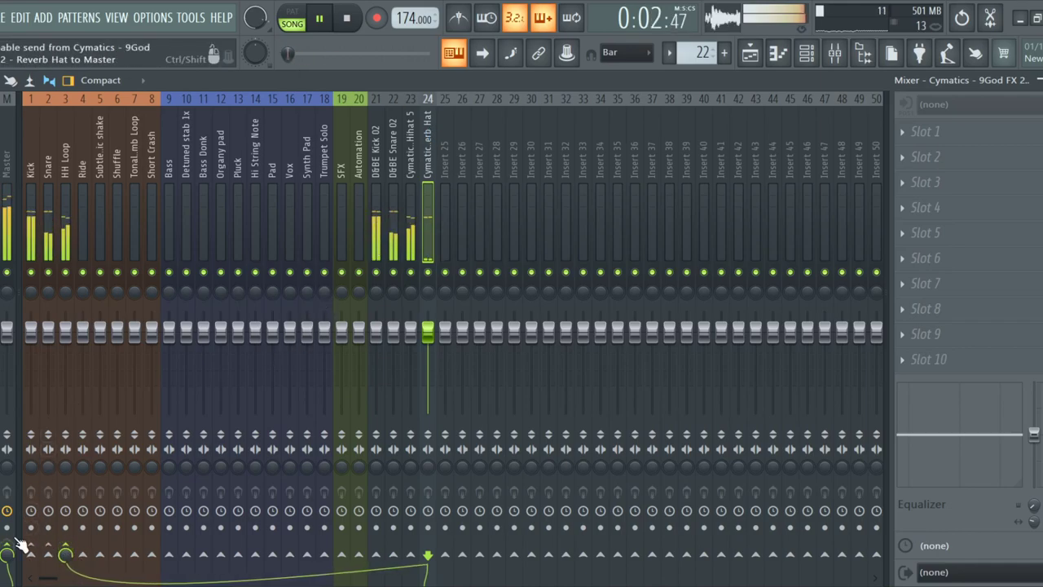
# Assign the Cymatics Hihat 3 channel to mixer insert 25 and route that insert only to the HH Loop track
pyautogui.click(804, 55)
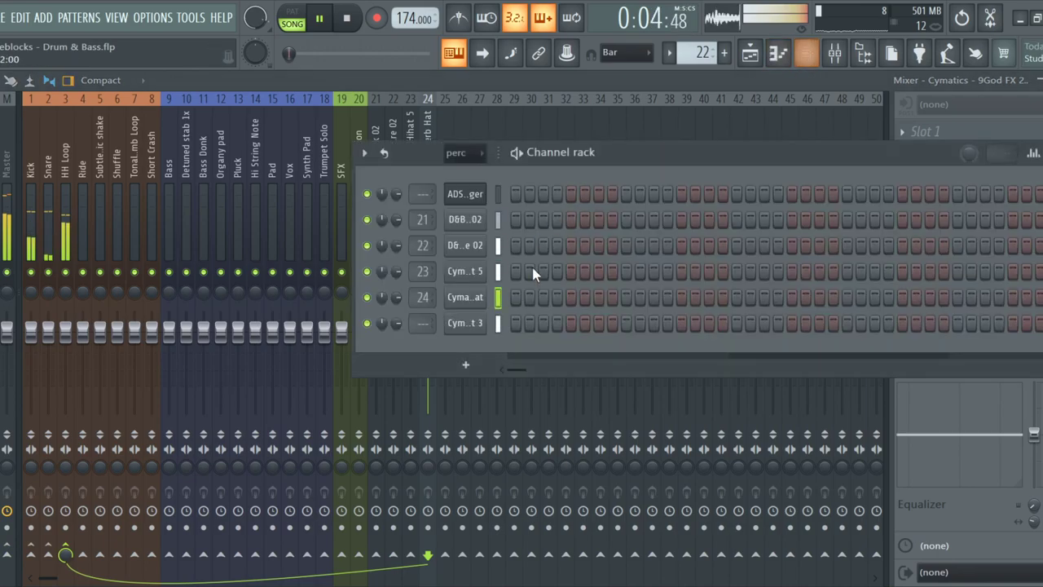
pyautogui.click(451, 110)
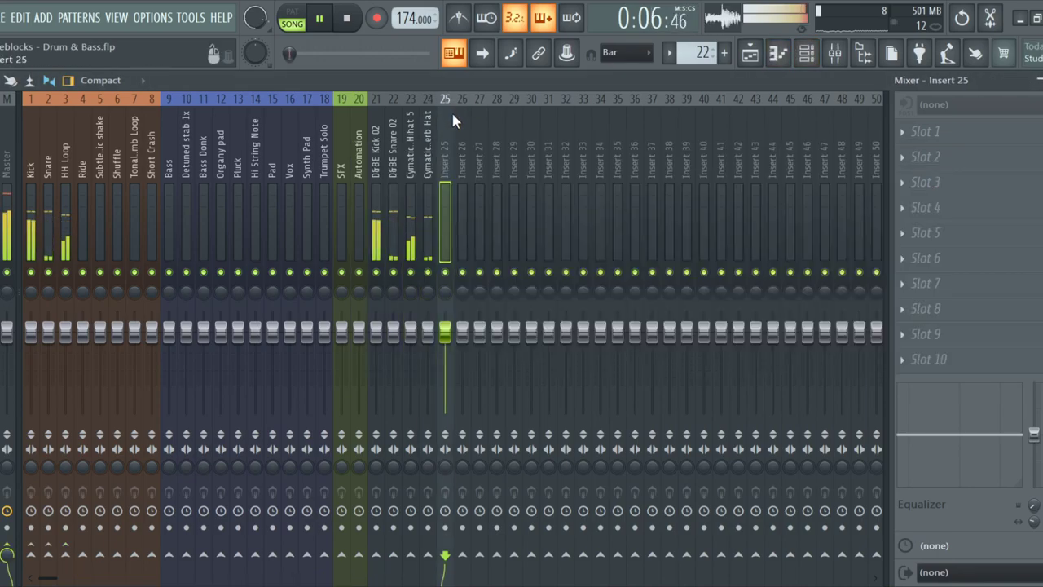
pyautogui.hotkey('ctrl', 'l')
pyautogui.click(66, 555)
# Assign the pluck synth channel to mixer insert 26 and route that insert to the Pluck track instead of the Master
pyautogui.click(808, 57)
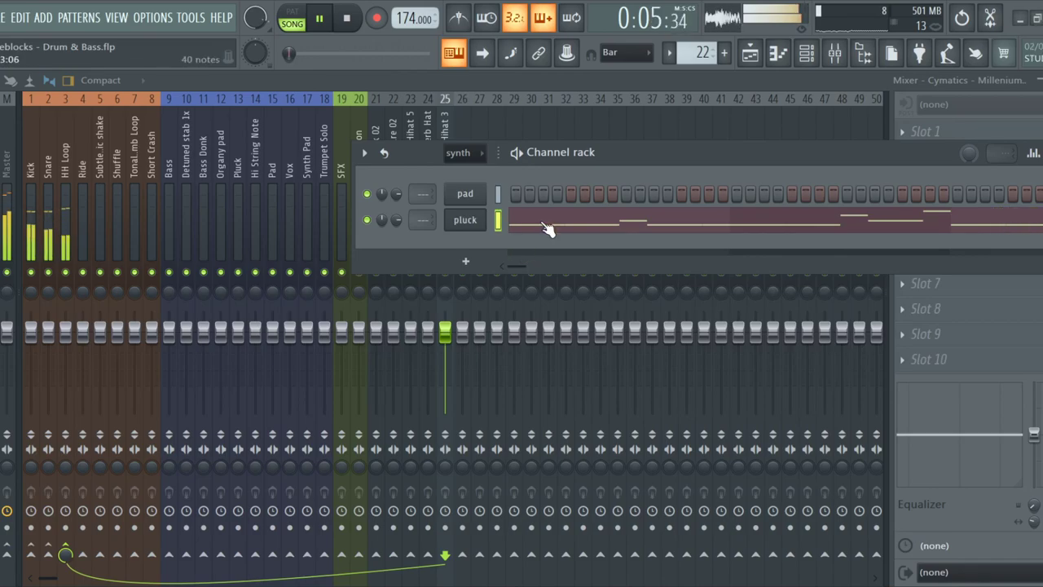
pyautogui.press('F9')
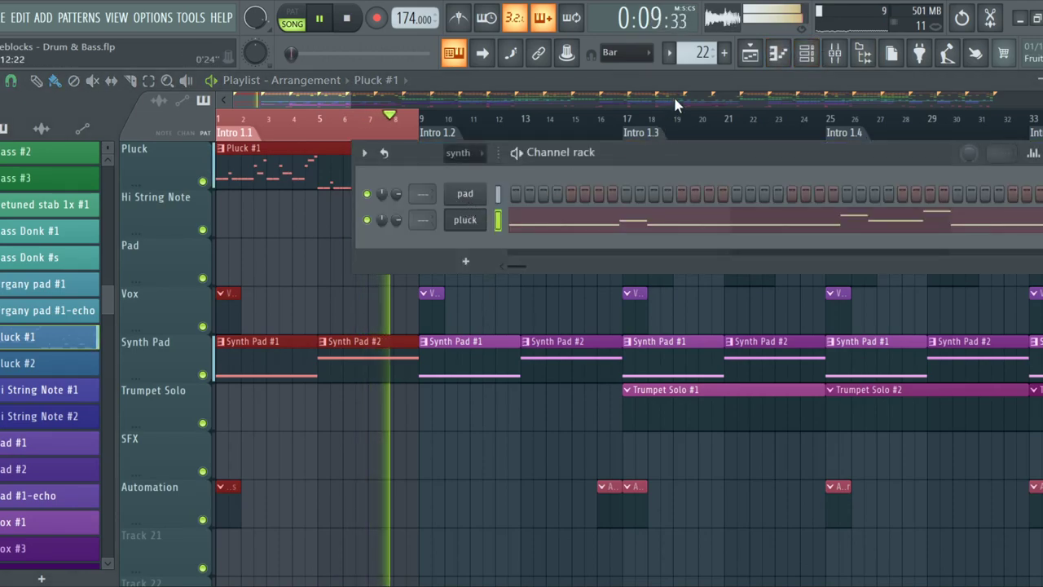
pyautogui.click(756, 57)
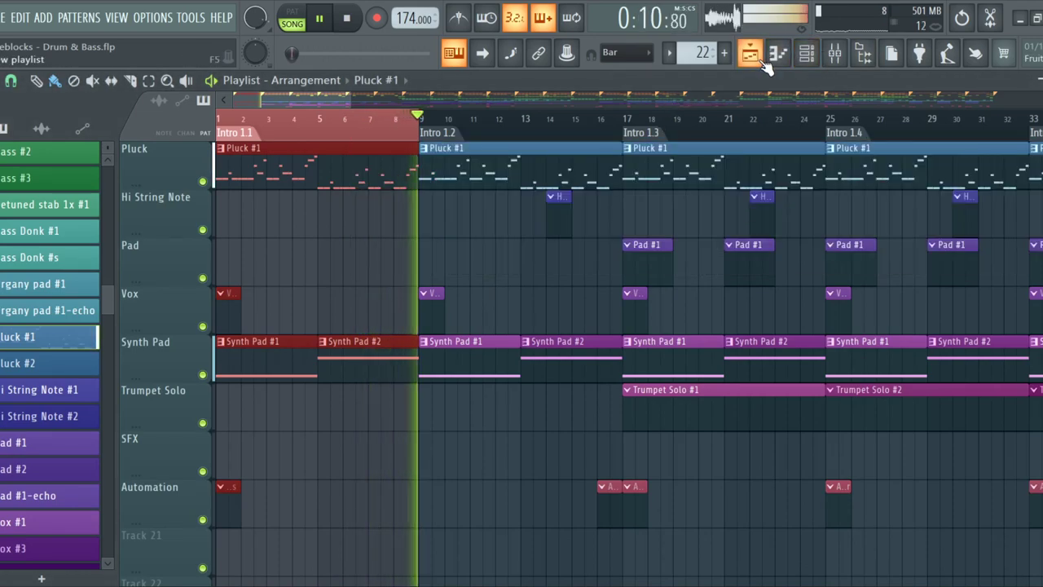
pyautogui.click(834, 52)
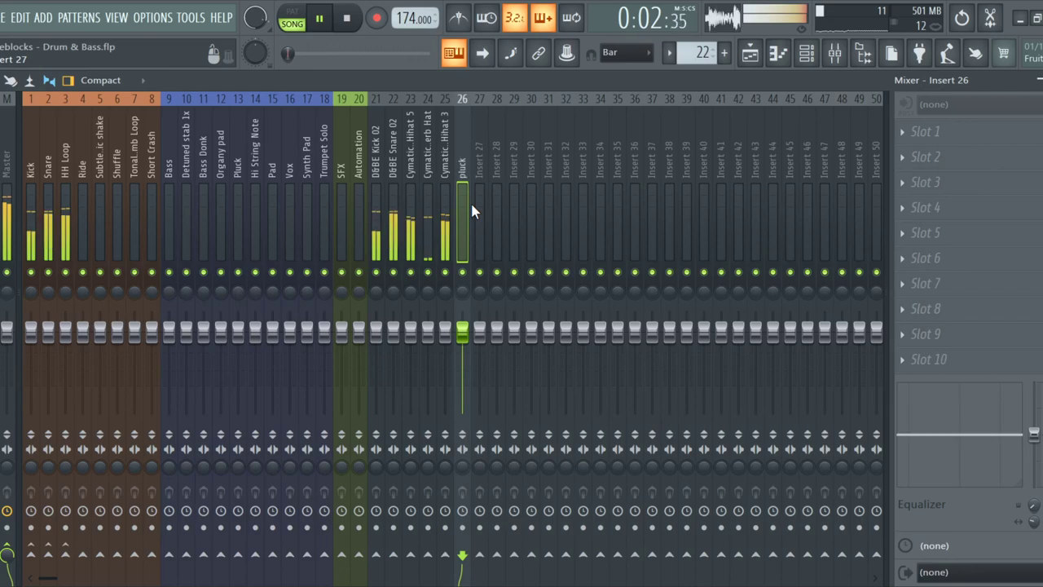
pyautogui.hotkey('ctrl', 'l')
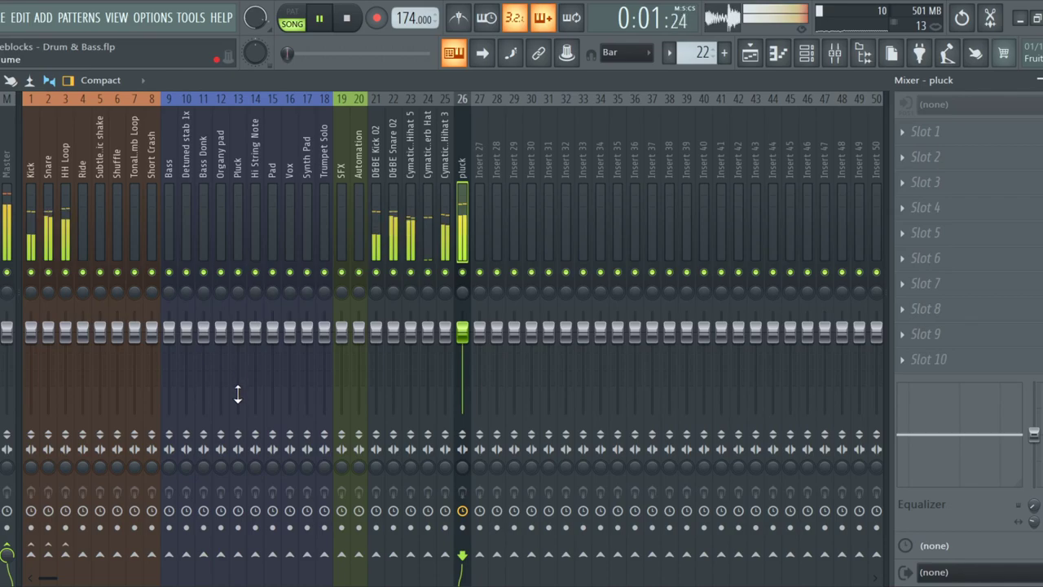
pyautogui.click(238, 552)
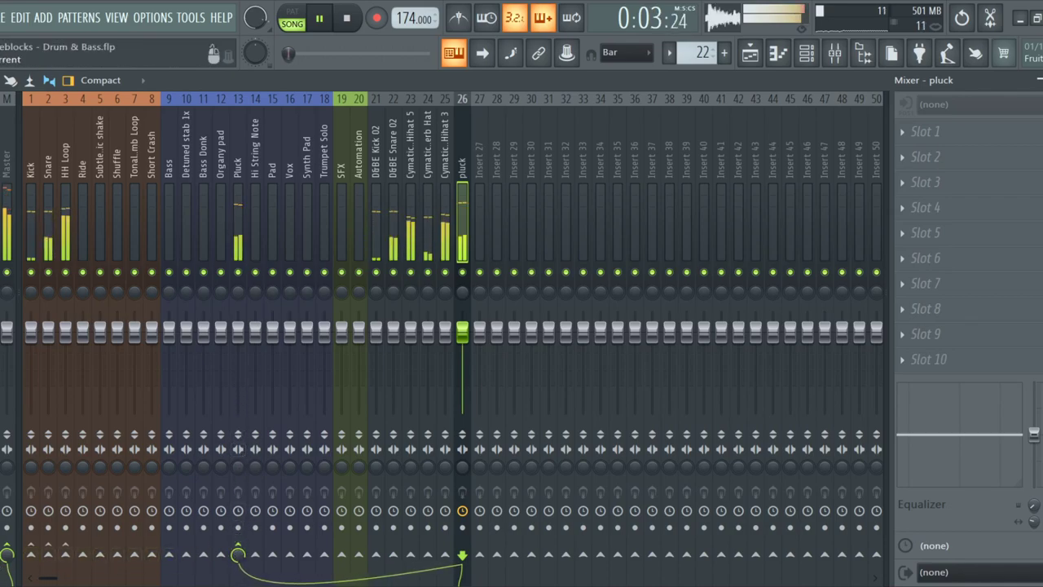
pyautogui.click(27, 210)
pyautogui.click(238, 213)
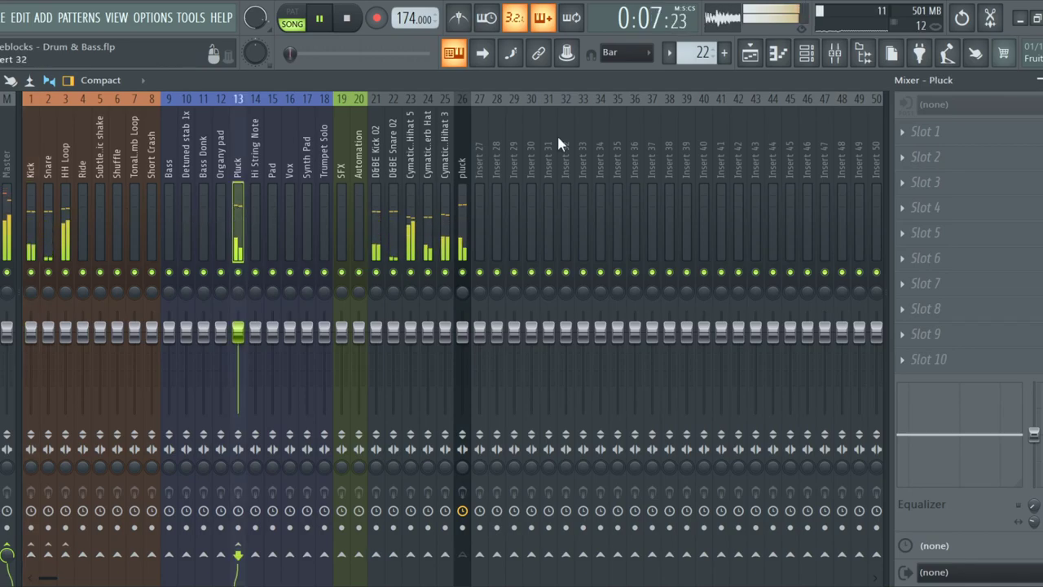
# Assign the pad synth channel to mixer insert 27 and route that insert to the Pad track instead of the Master
pyautogui.click(806, 53)
pyautogui.click(496, 196)
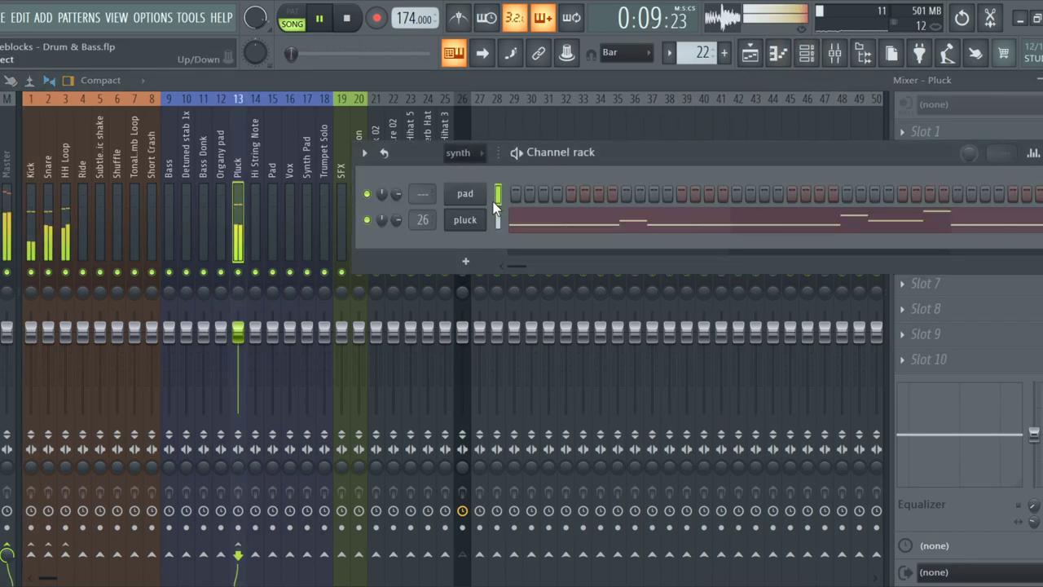
pyautogui.click(480, 133)
pyautogui.hotkey('ctrl', 'l')
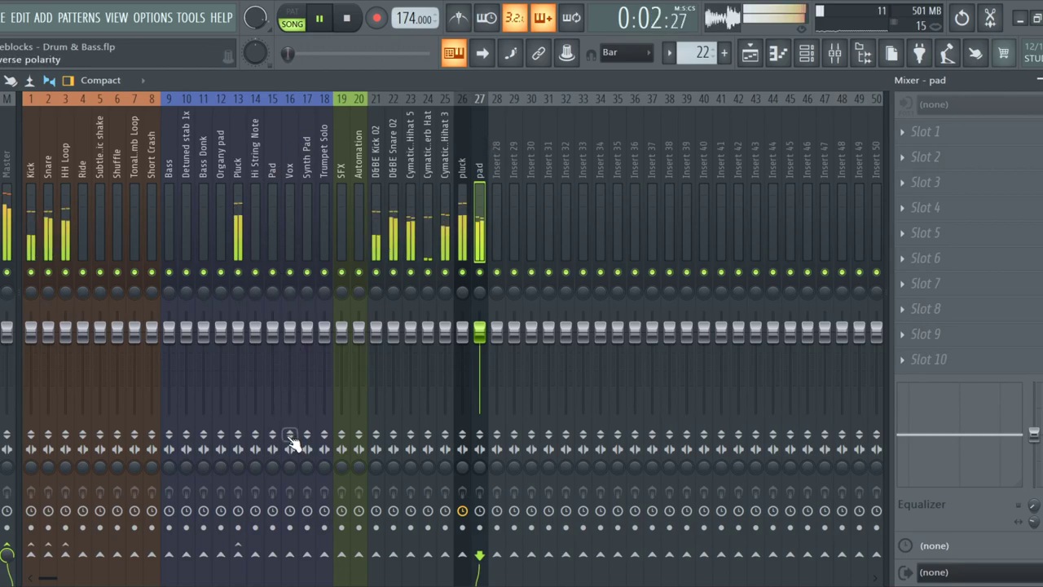
pyautogui.click(272, 555)
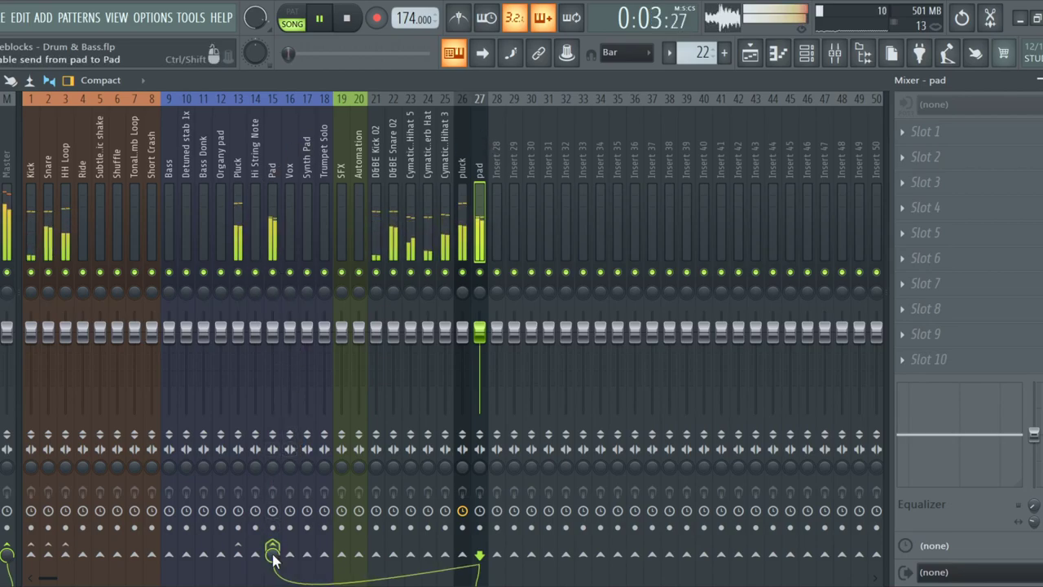
pyautogui.click(19, 554)
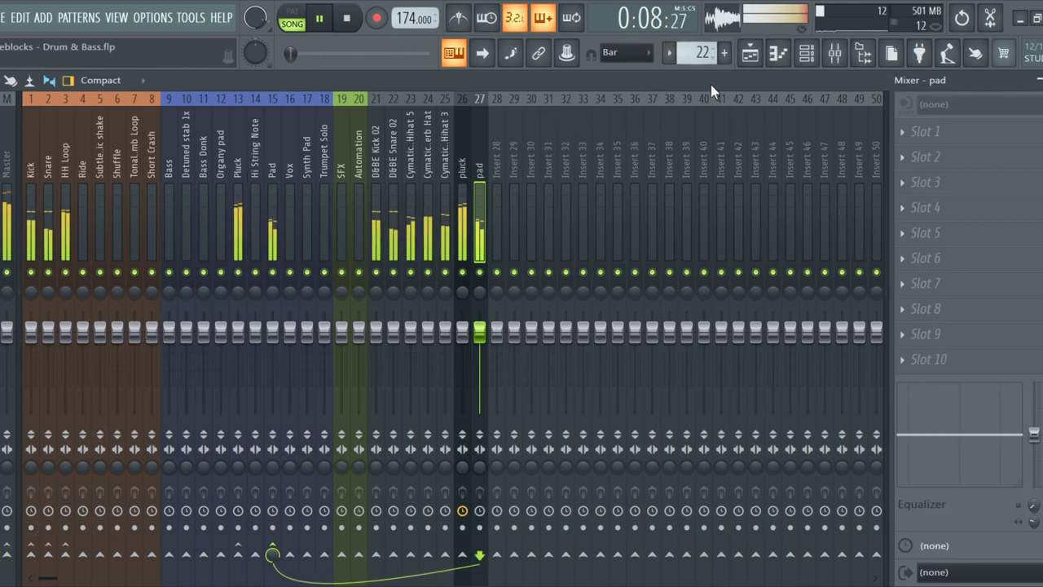
# Select the Vox #1 pattern at the start of Intro 1.1 and add an ADSR Sample Manager channel to the synth group
pyautogui.click(749, 53)
pyautogui.scroll(-3, 302, 326)
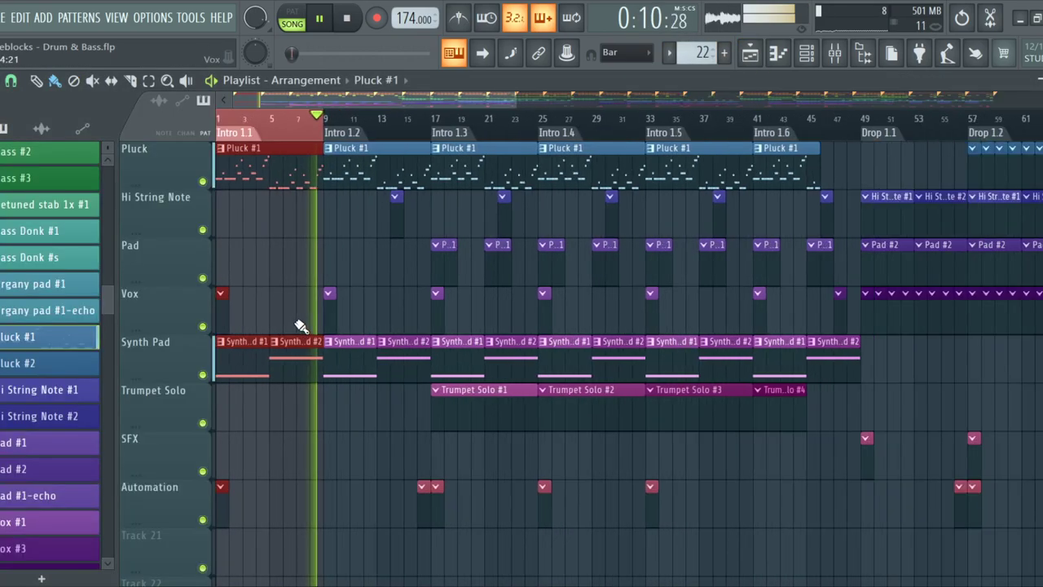
pyautogui.scroll(2, 252, 310)
pyautogui.scroll(-1, 389, 310)
pyautogui.scroll(1, 100, 294)
pyautogui.scroll(6, 97, 293)
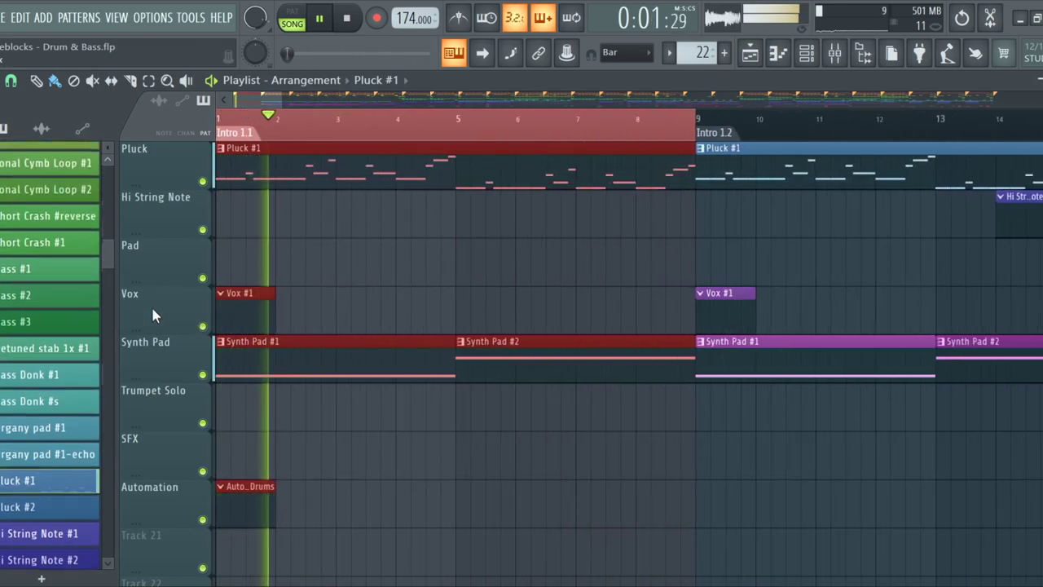
pyautogui.click(263, 298)
pyautogui.press('F6')
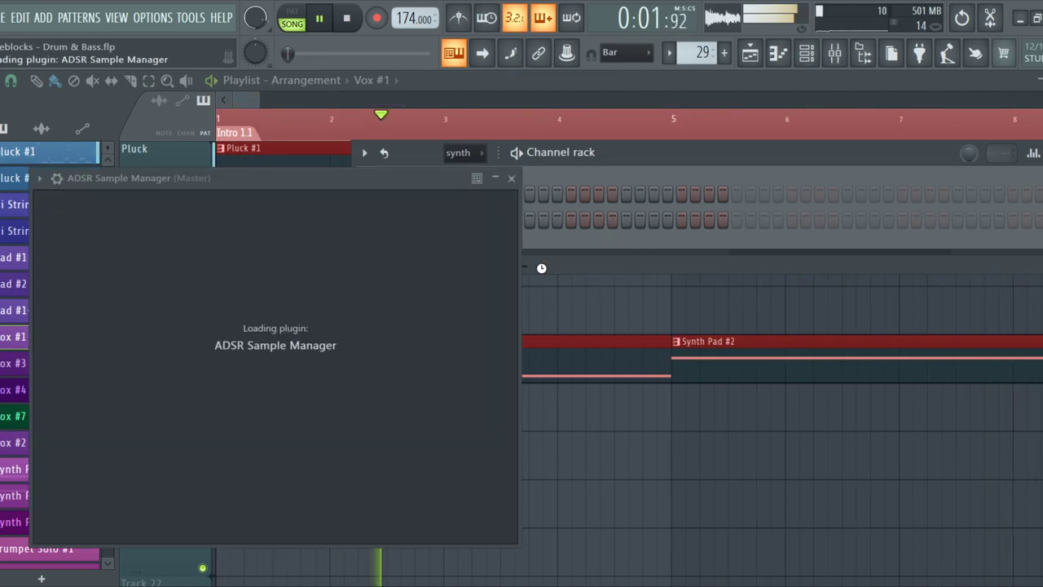
# Search the sample library for "vocal" and audition Cymatics - 9God FX 7 - Vocal.wav and Cymatics - 9God FX 8 - Vocal 2.wav
pyautogui.write('vocal')
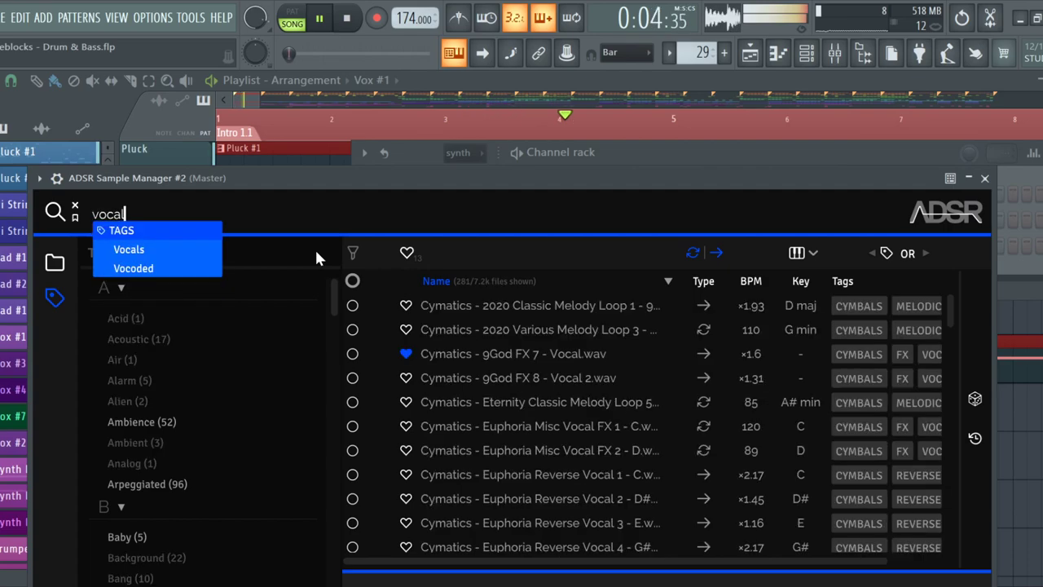
pyautogui.press('Return')
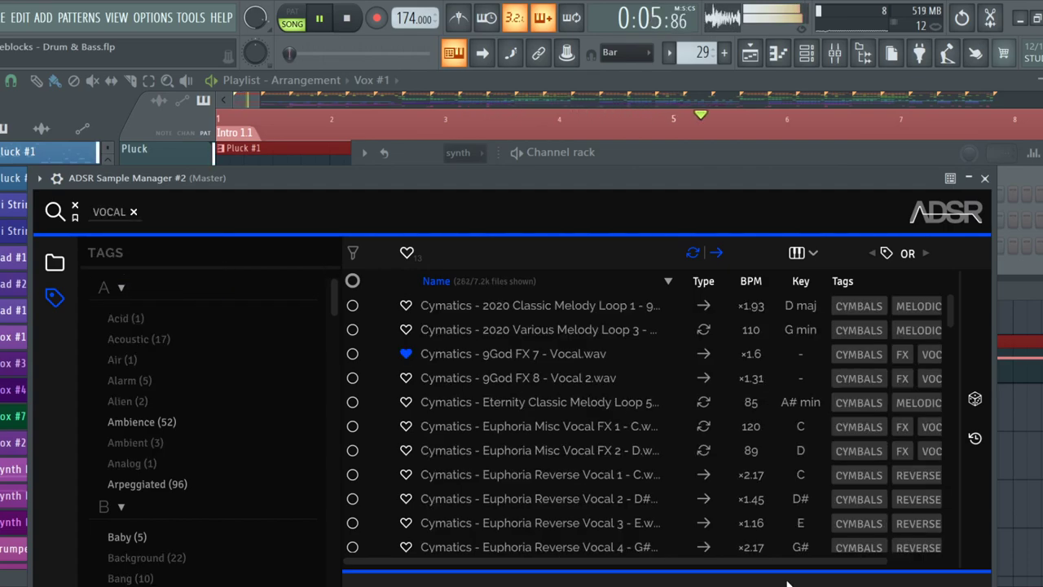
pyautogui.click(551, 352)
pyautogui.moveTo(486, 184); pyautogui.dragTo(480, 89)
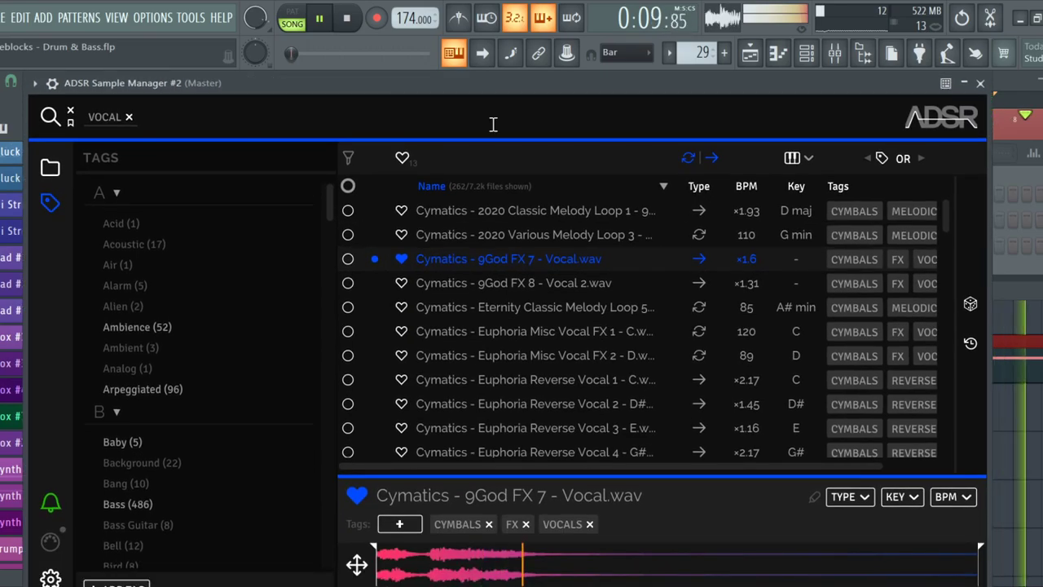
pyautogui.click(538, 283)
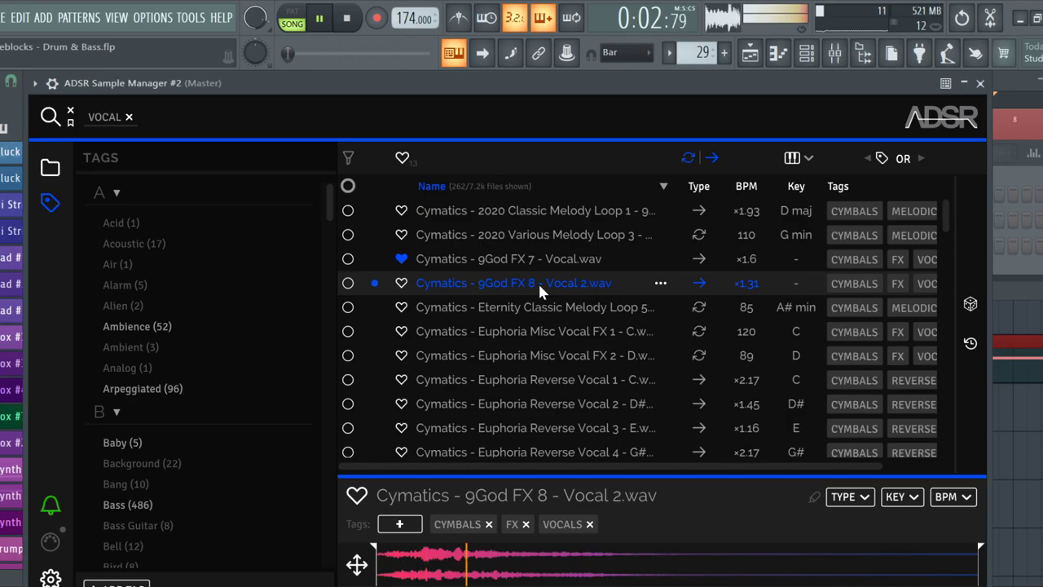
# Add Cymatics - 9God FX 8 - Vocal 2.wav as a new sampler channel below the ADSR Sample Manager channel in the synth group
pyautogui.moveTo(490, 88); pyautogui.dragTo(568, 342)
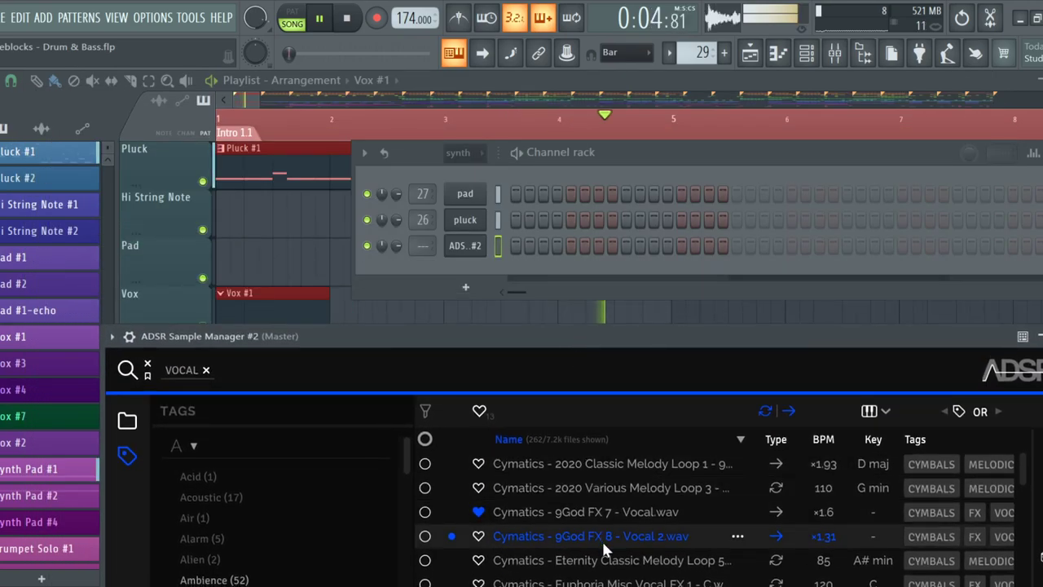
pyautogui.moveTo(603, 543); pyautogui.dragTo(474, 298)
pyautogui.moveTo(466, 263); pyautogui.dragTo(467, 266)
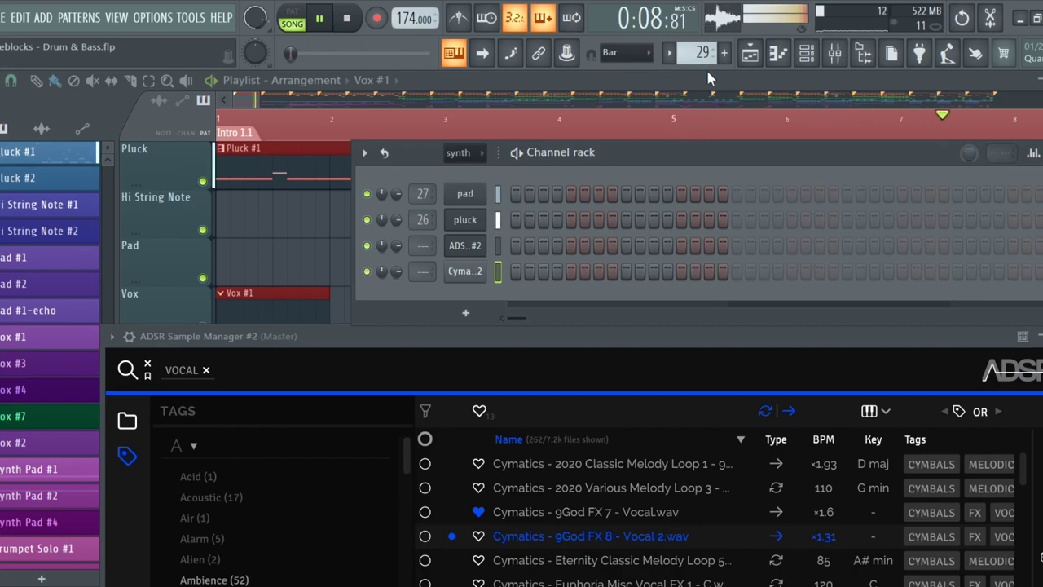
pyautogui.click(289, 272)
# Load the vocal sample into Edison and run pitch detection over the whole waveform to identify its notes
pyautogui.click(806, 53)
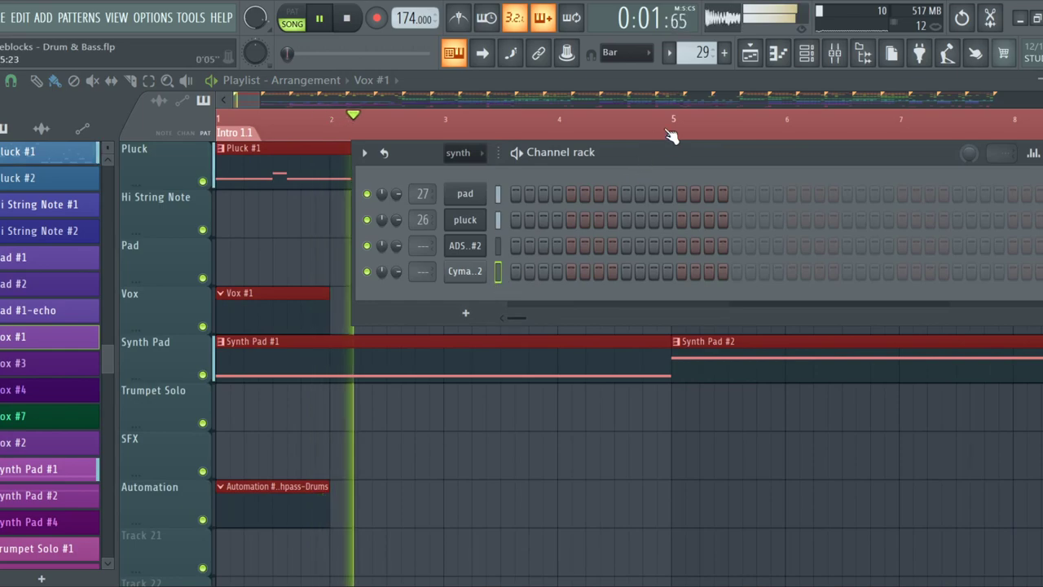
pyautogui.click(465, 273)
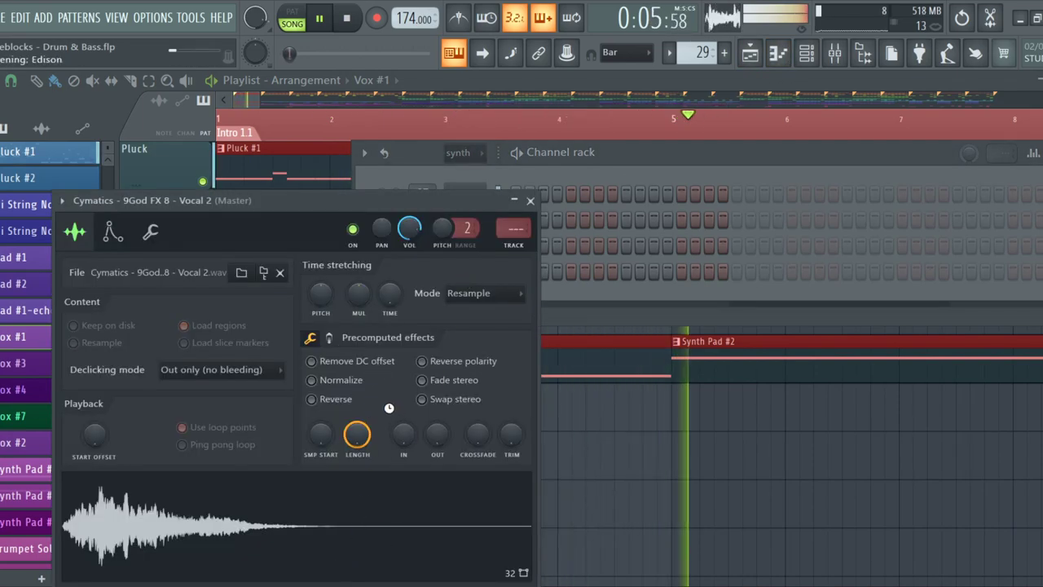
pyautogui.hotkey('ctrl', 'e')
pyautogui.hotkey('ctrl', 'a')
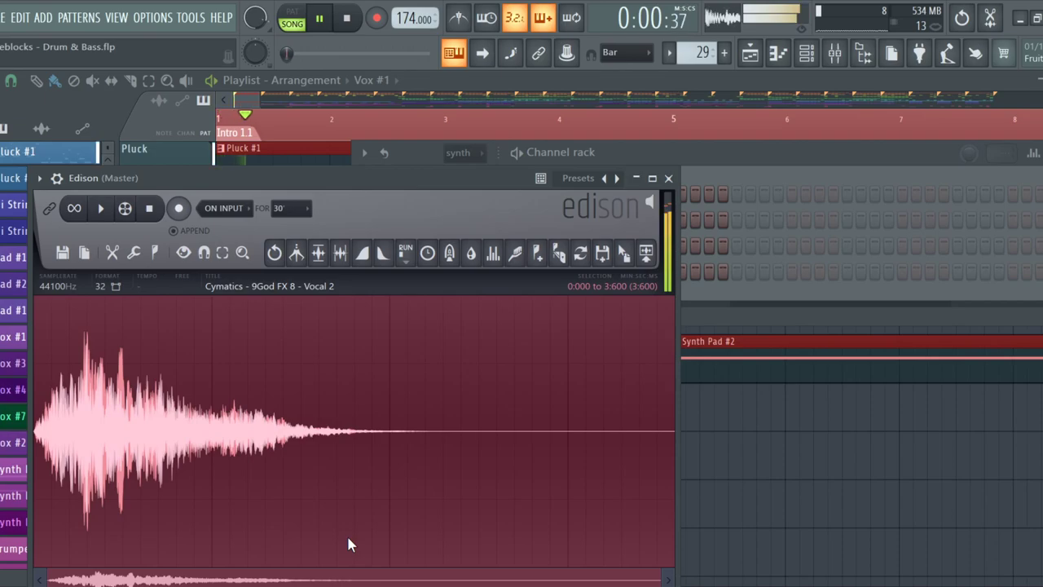
pyautogui.hotkey('alt', 'p')
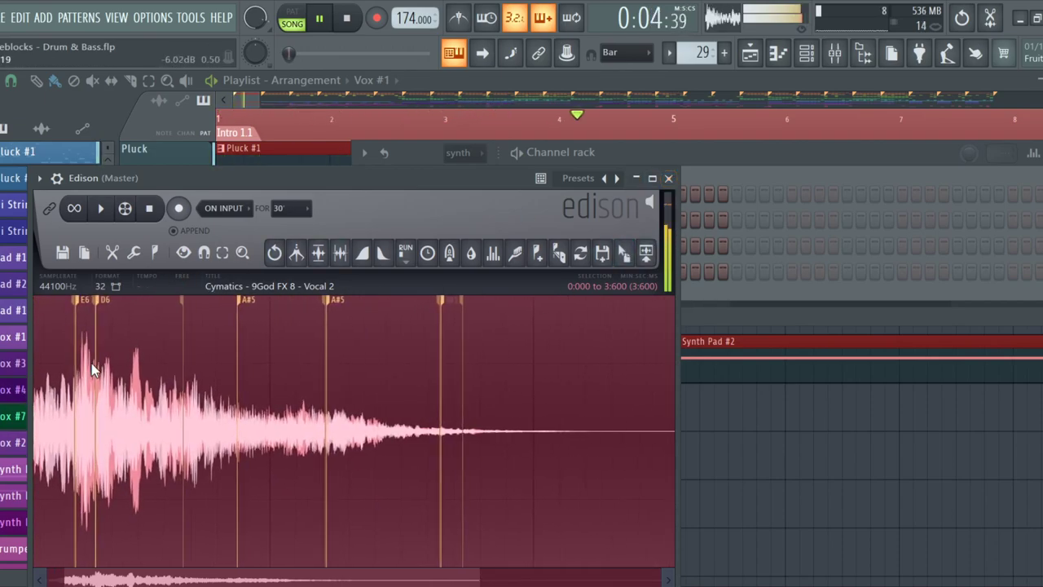
pyautogui.click(668, 177)
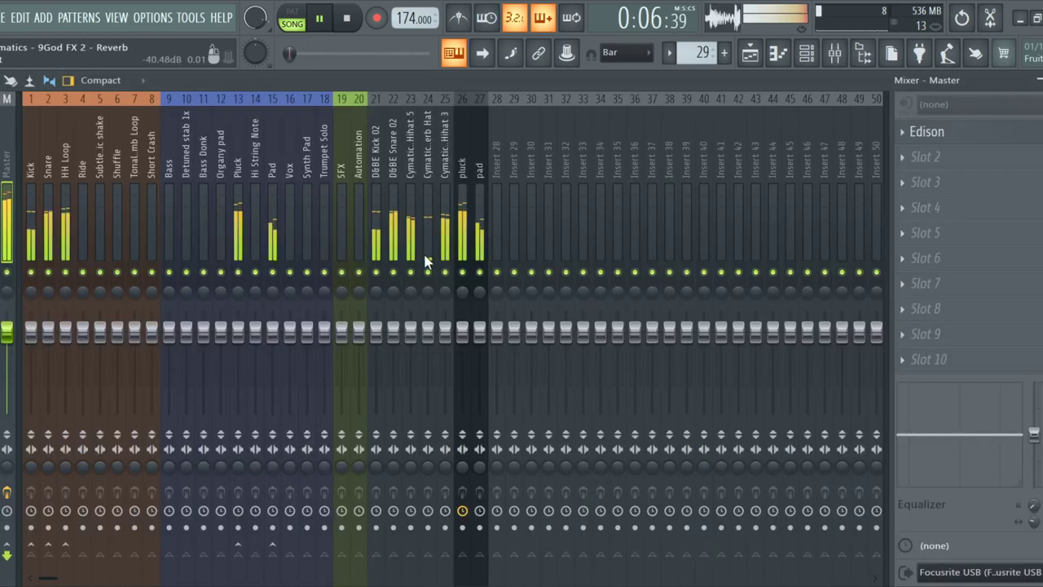
# Set the vocal sampler's pitch shift to +100 cents with Auto stretching mode, and set its root note to D5
pyautogui.click(809, 53)
pyautogui.click(464, 270)
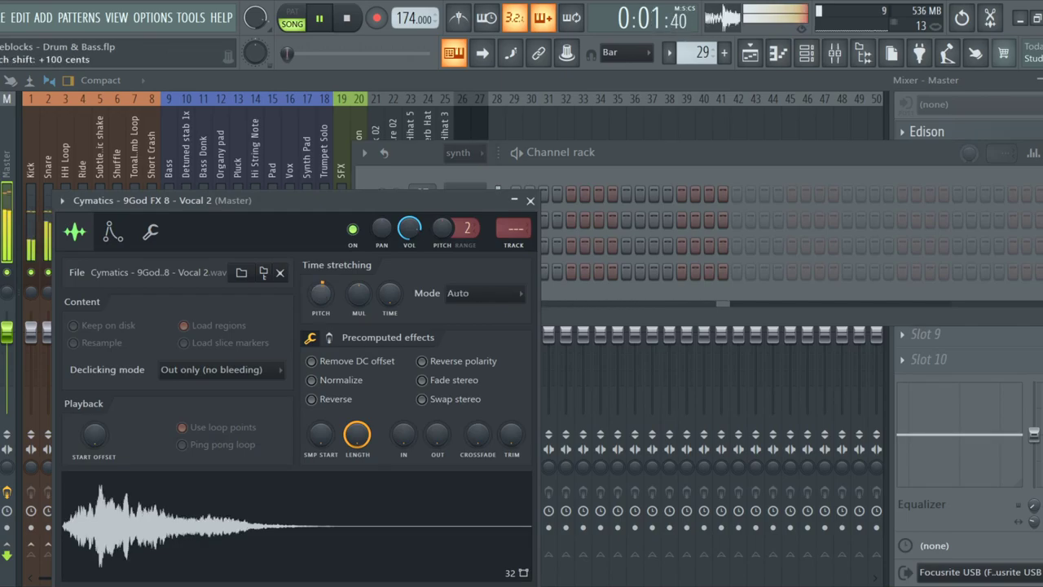
pyautogui.click(530, 201)
pyautogui.click(467, 272)
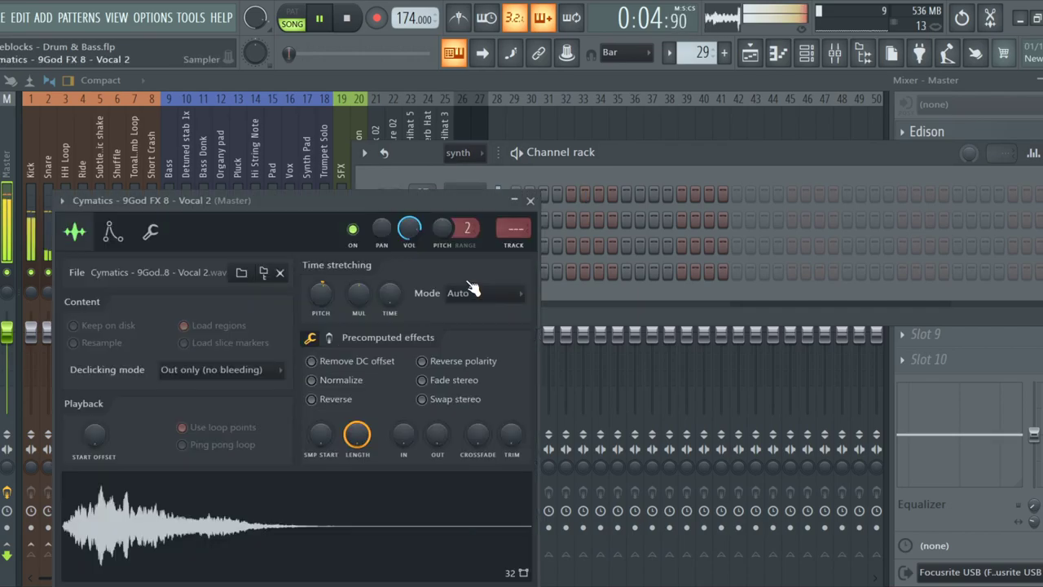
pyautogui.click(112, 233)
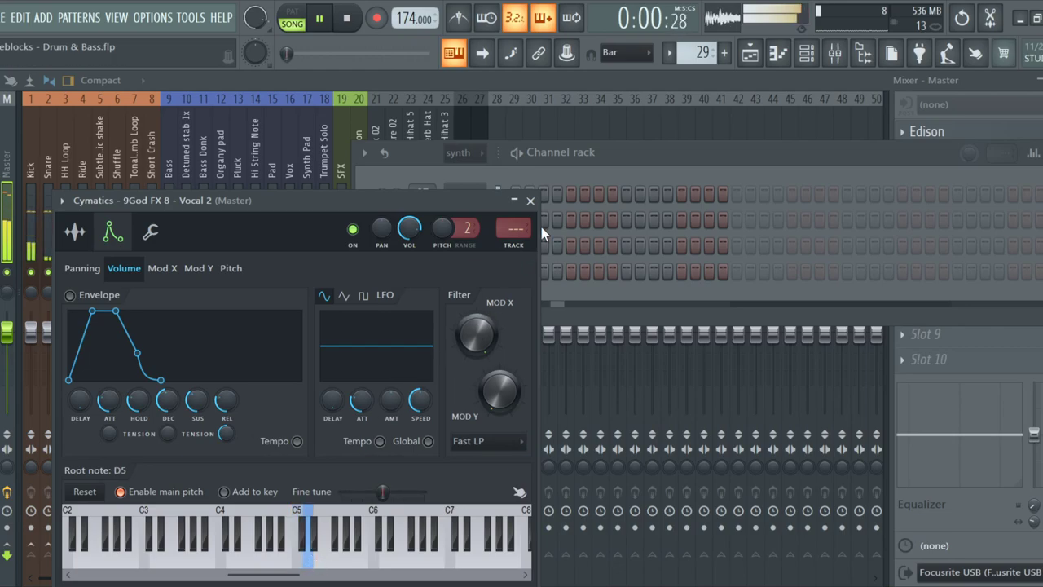
pyautogui.click(530, 201)
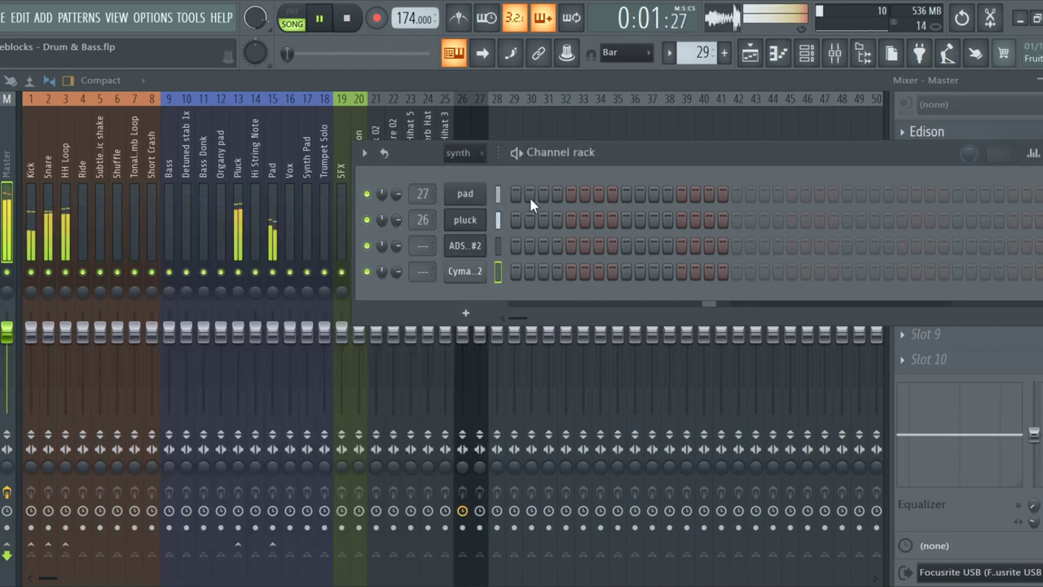
# Draw a one-bar D4 note at bar 1 for the vocal sample in the Vox #1 pattern and play it back
pyautogui.click(803, 55)
pyautogui.click(804, 56)
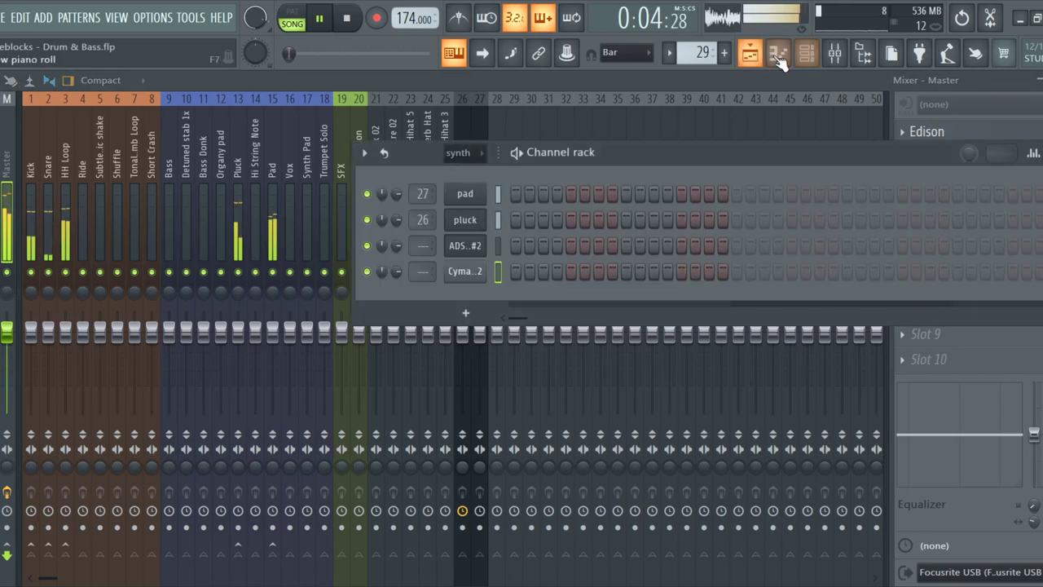
pyautogui.click(778, 56)
pyautogui.press('space')
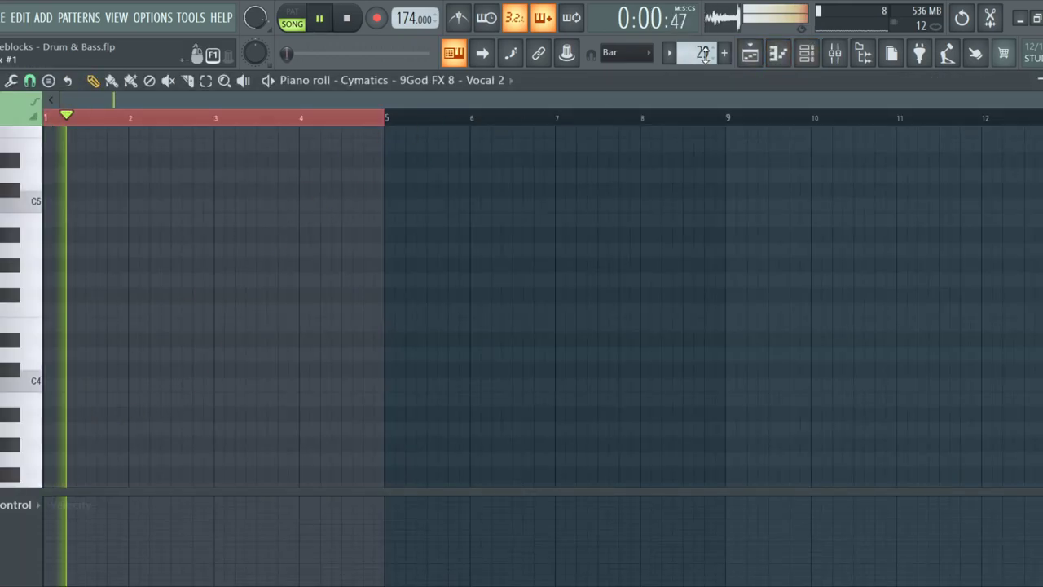
pyautogui.click(766, 52)
pyautogui.press('space')
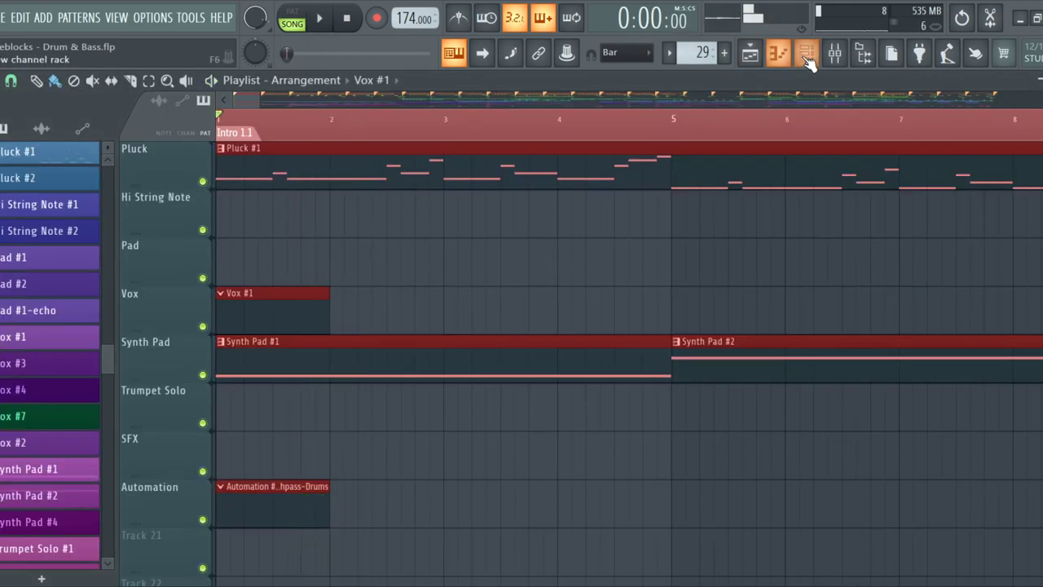
pyautogui.click(806, 54)
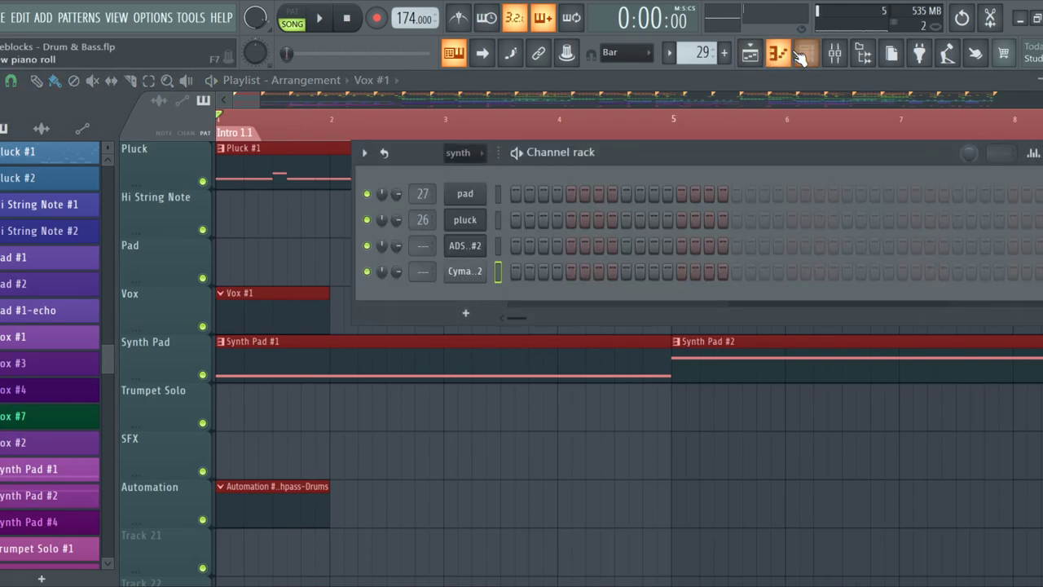
pyautogui.click(800, 54)
pyautogui.moveTo(40, 378); pyautogui.dragTo(17, 343)
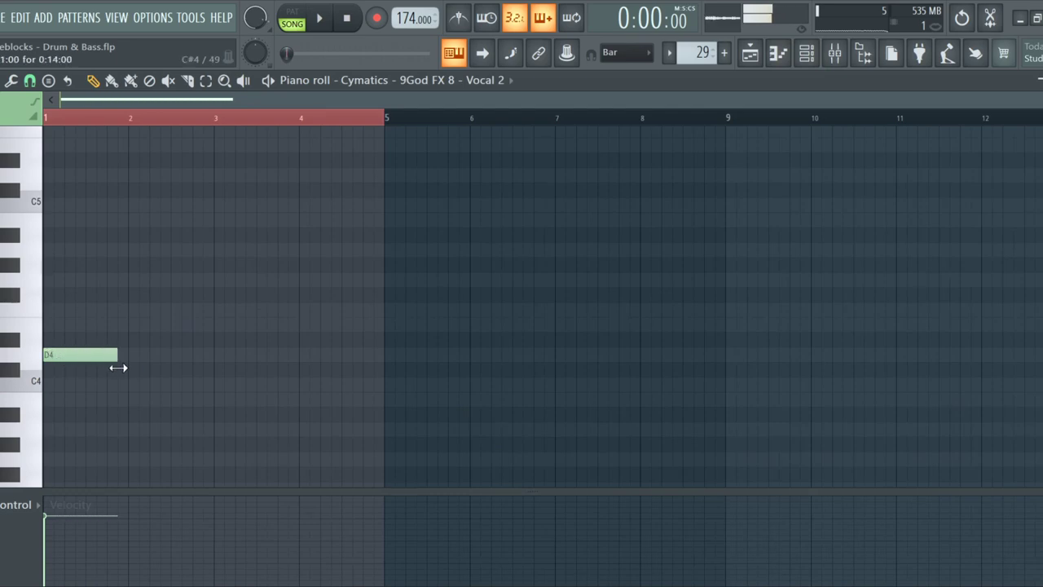
pyautogui.press('space')
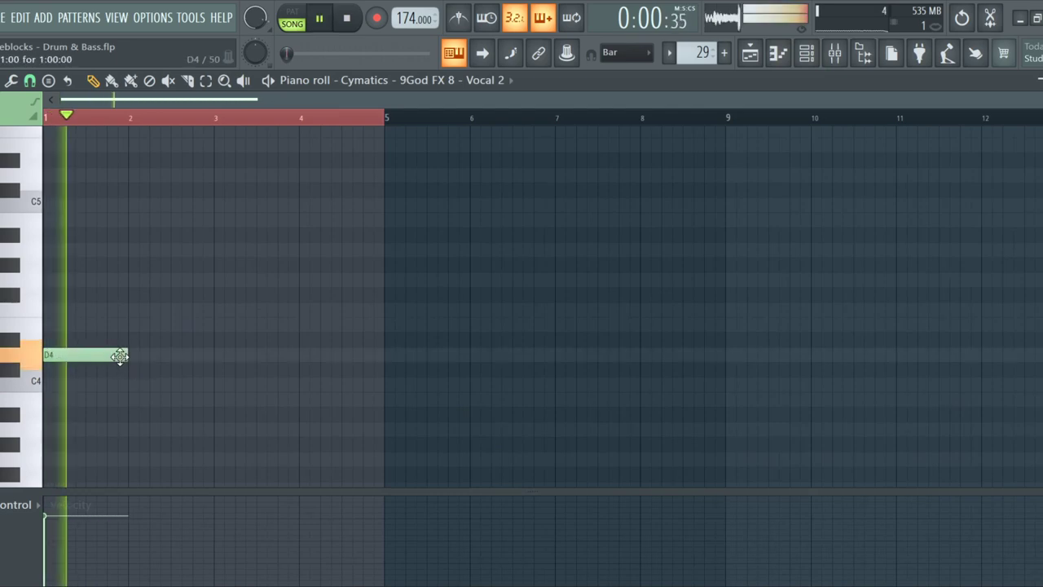
# Lengthen the vocal note to two bars and transpose it down one octave to D3
pyautogui.moveTo(127, 359); pyautogui.dragTo(208, 358)
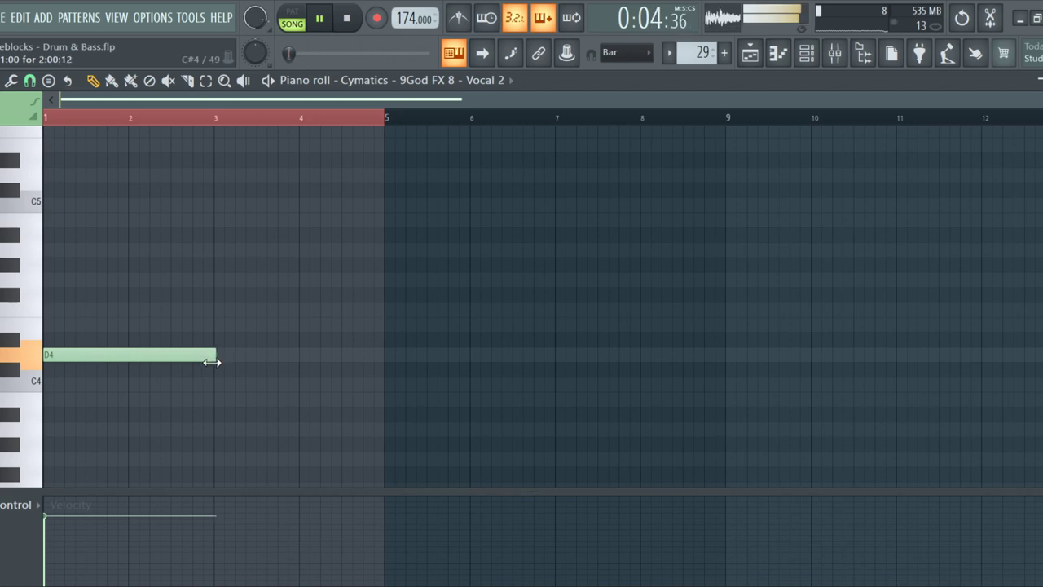
pyautogui.press('space')
pyautogui.moveTo(204, 357)
pyautogui.mouseDown()
pyautogui.moveTo(315, 356)
pyautogui.moveTo(205, 365)
pyautogui.mouseUp()
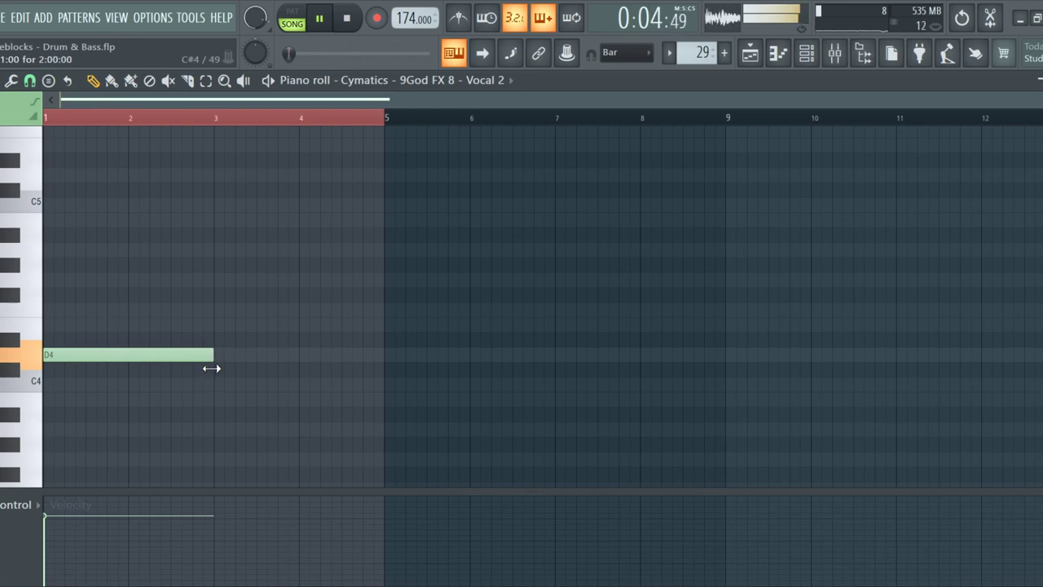
pyautogui.hotkey('ctrl', 'Down')
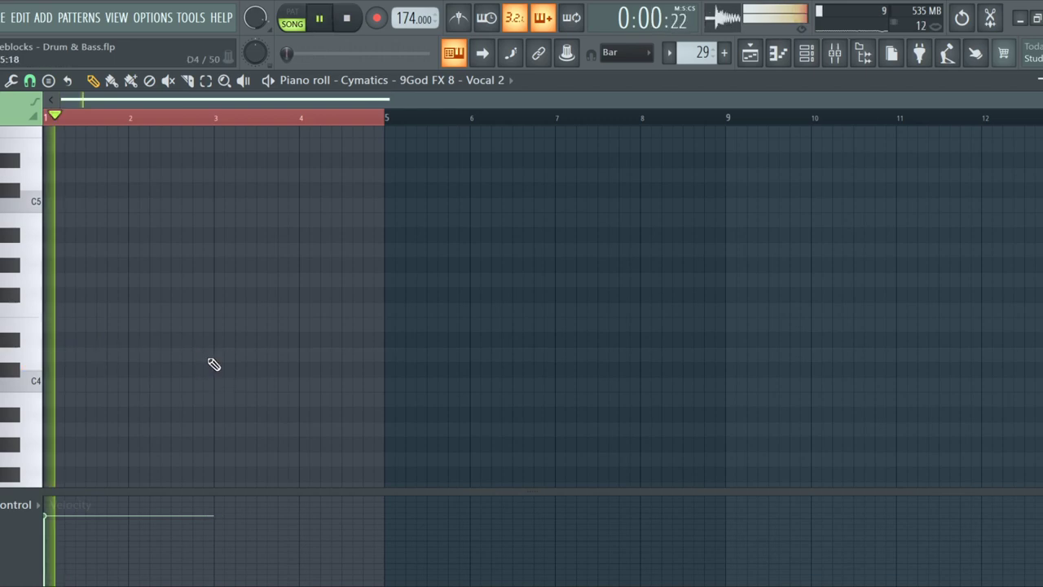
pyautogui.scroll(-3, 212, 364)
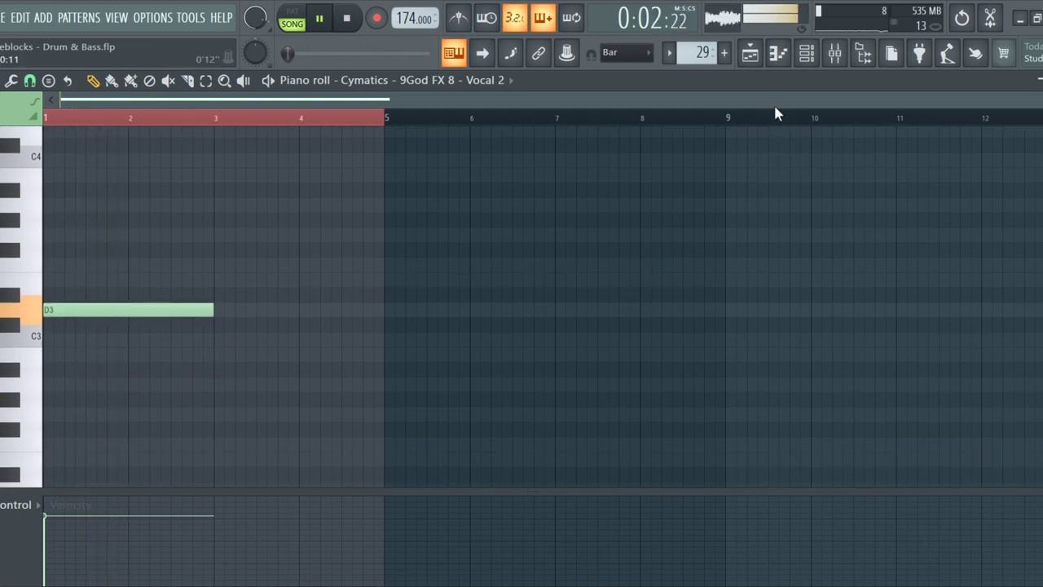
# Play back the arrangement and examine where the Vox #1 clips fall across the intro sections in the playlist
pyautogui.click(750, 54)
pyautogui.scroll(-2, 306, 283)
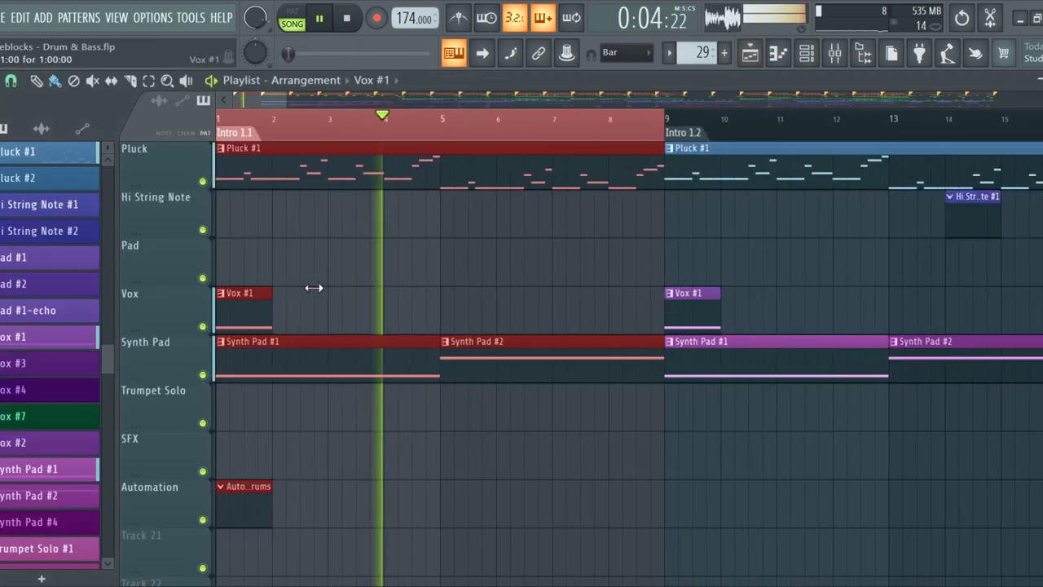
pyautogui.scroll(-5, 334, 297)
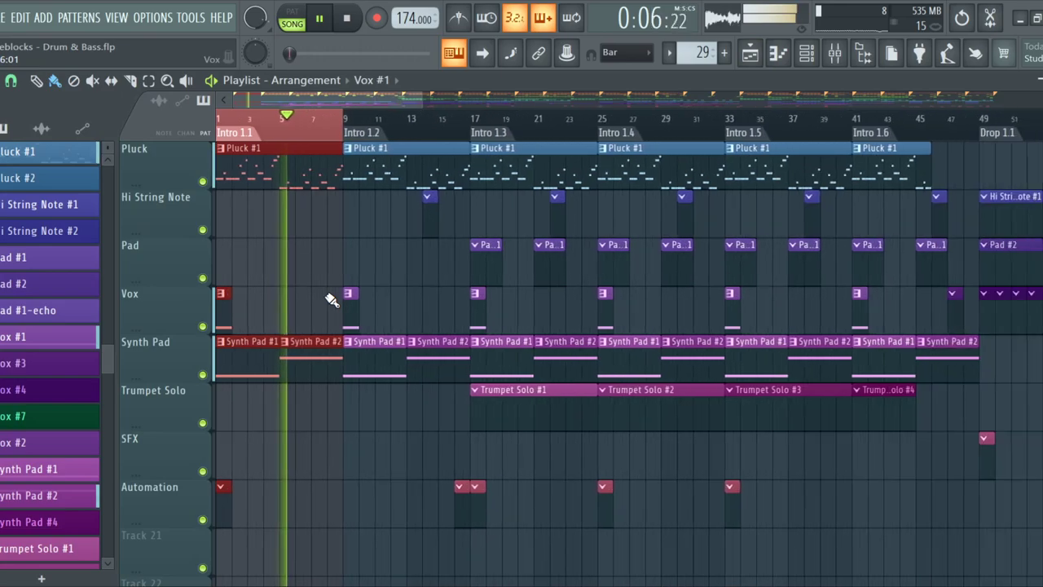
pyautogui.scroll(2, 269, 300)
pyautogui.scroll(-3, 270, 298)
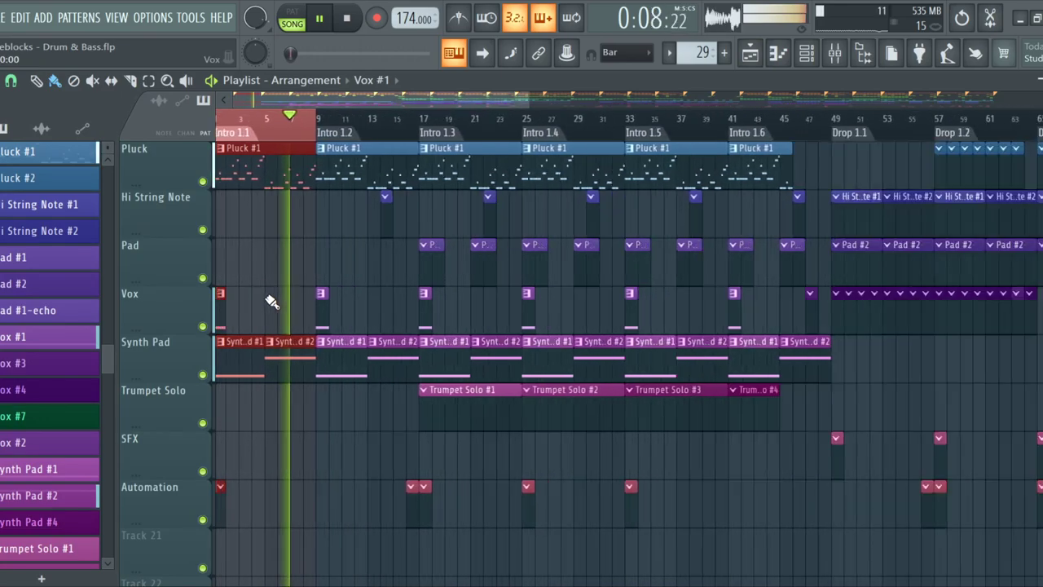
pyautogui.scroll(2, 272, 298)
pyautogui.scroll(2, 135, 298)
pyautogui.scroll(-2, 400, 296)
pyautogui.scroll(3, 296, 256)
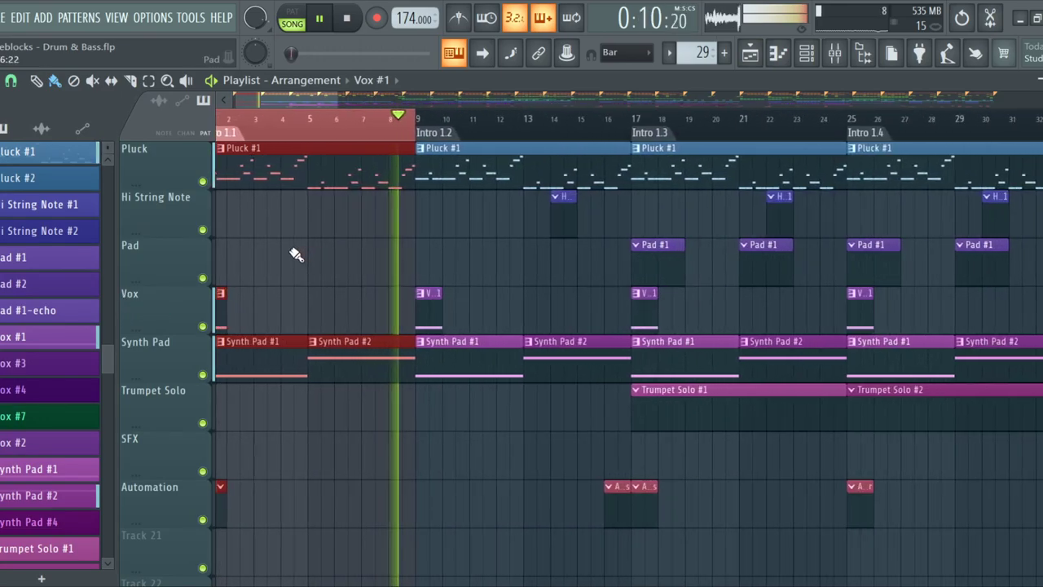
pyautogui.scroll(-3, 296, 256)
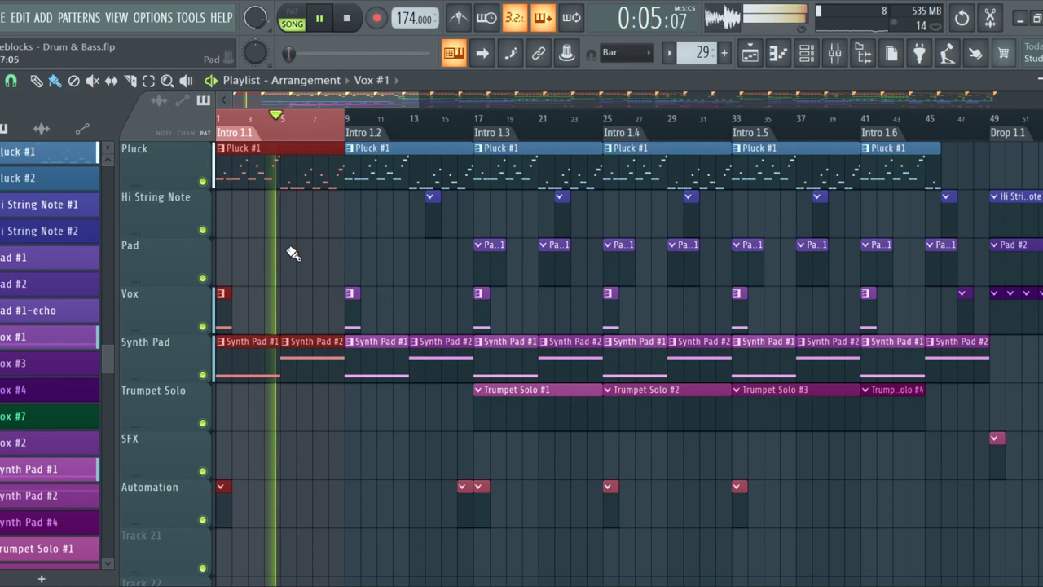
pyautogui.click(778, 53)
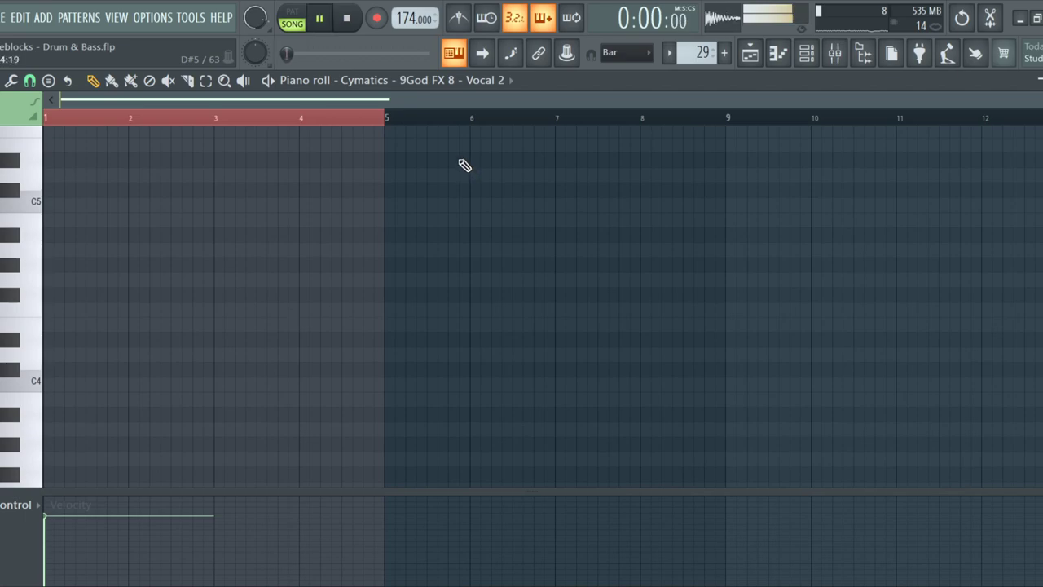
pyautogui.click(767, 62)
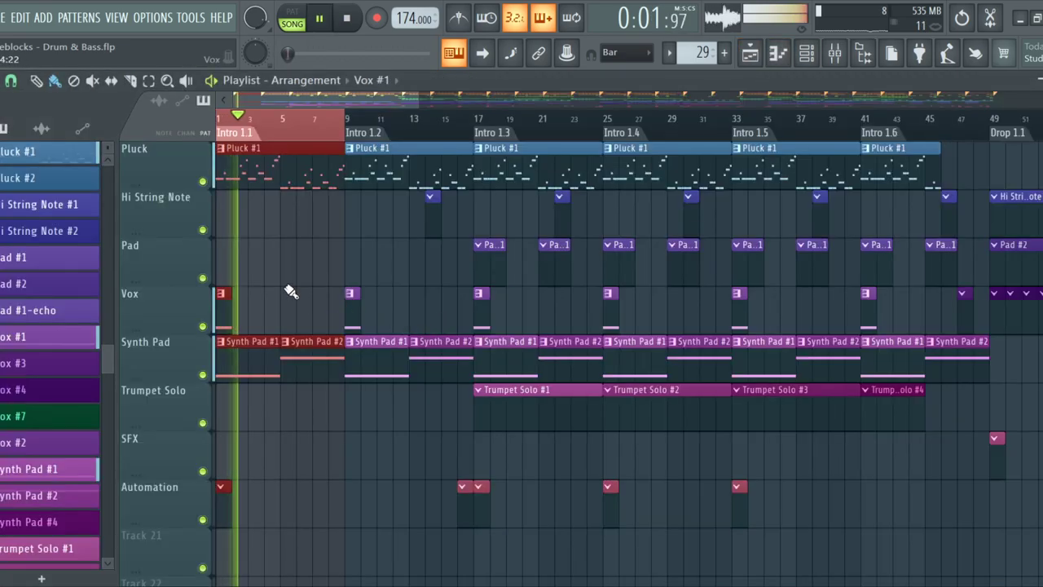
pyautogui.scroll(1, 237, 295)
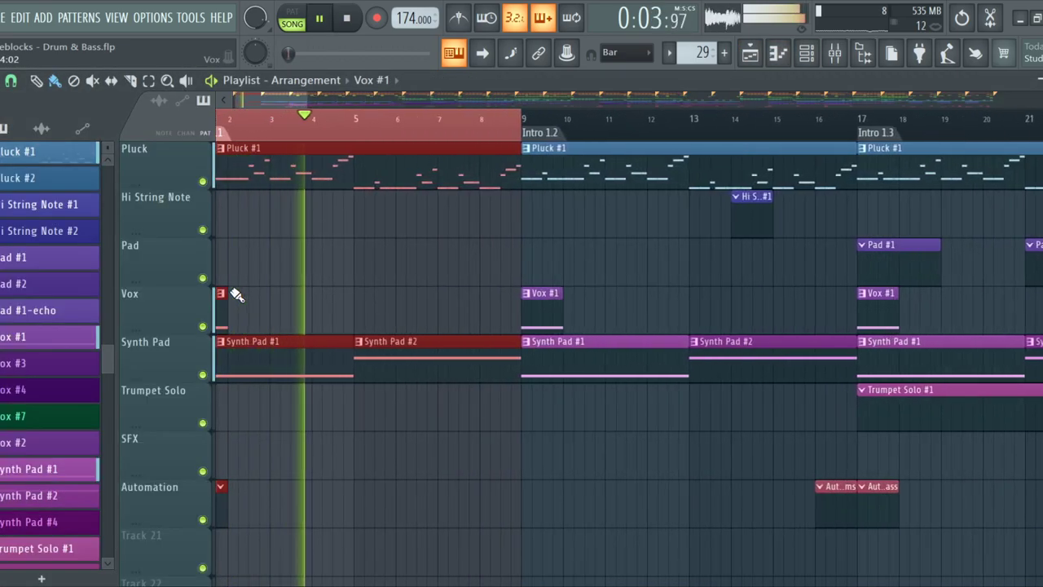
pyautogui.scroll(2, 236, 295)
pyautogui.scroll(-2, 236, 295)
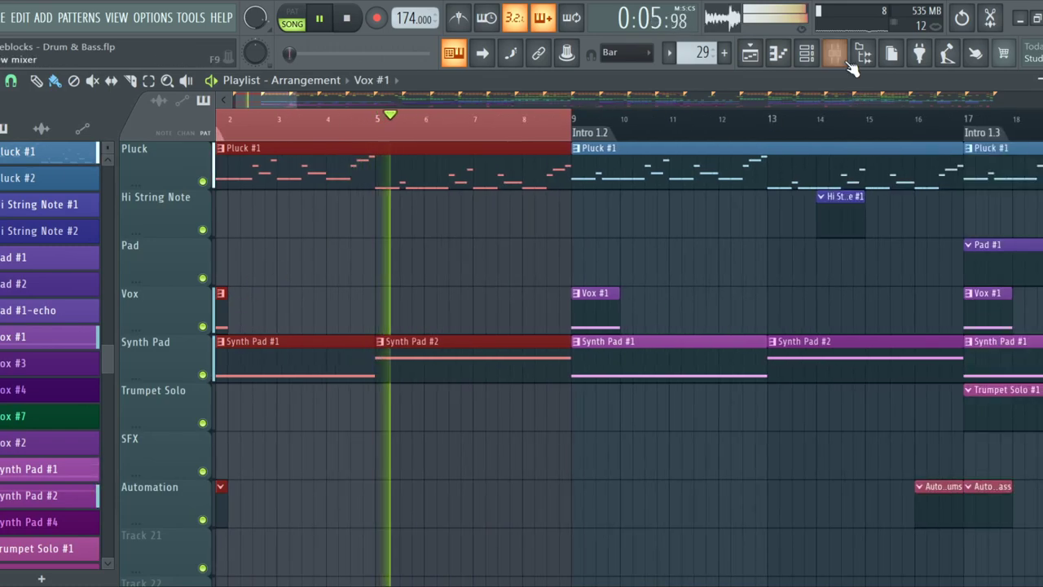
# Link the vocal sampler channel to the free mixer track 28 and route that track to the Vox track
pyautogui.click(806, 53)
pyautogui.click(834, 53)
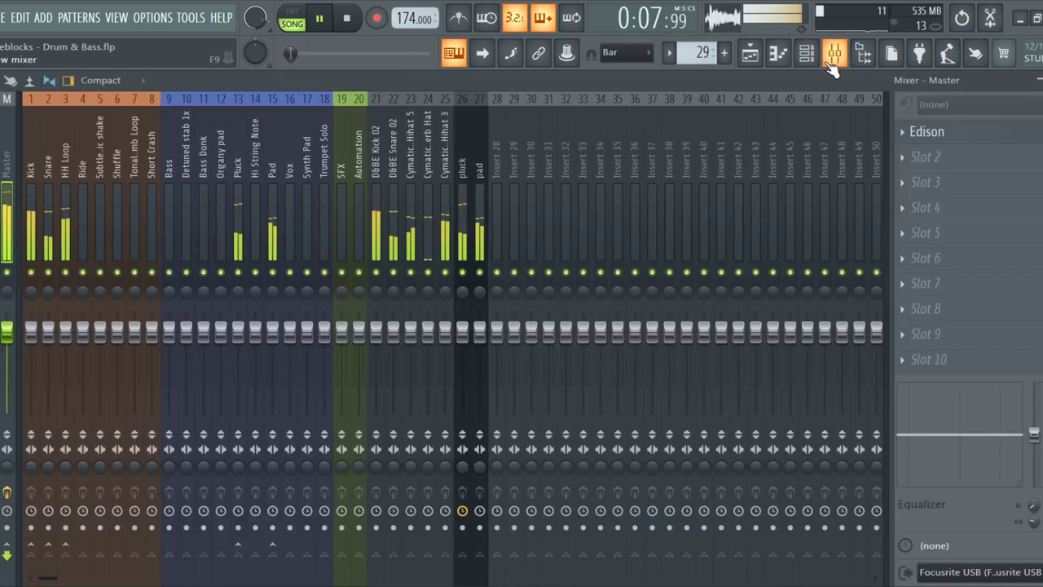
pyautogui.click(497, 178)
pyautogui.hotkey('ctrl', 'l')
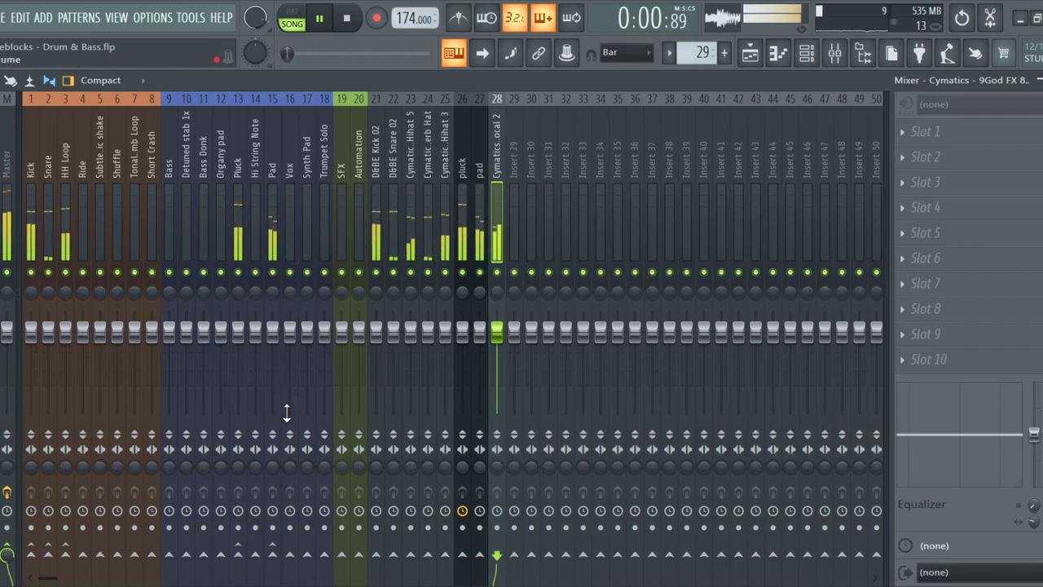
pyautogui.click(289, 554)
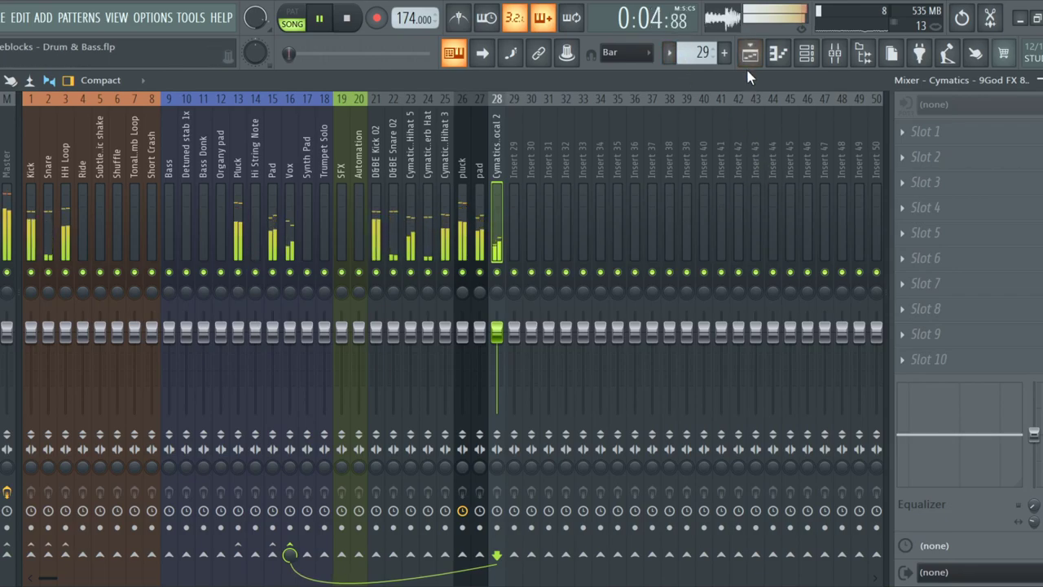
# Move the empty mixer track Insert 29 to the first insert position, ahead of the Kick track
pyautogui.click(514, 196)
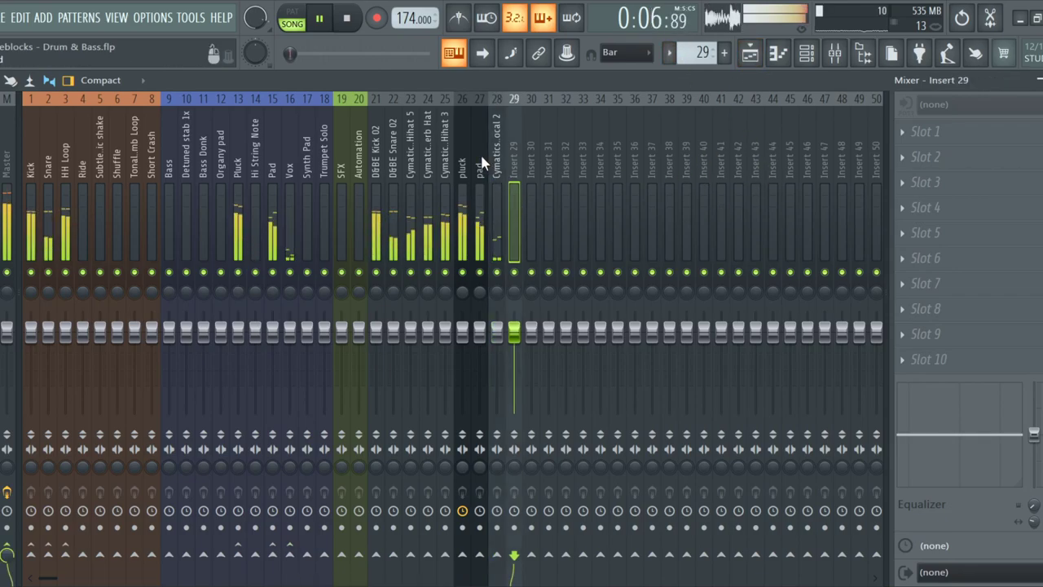
pyautogui.press('Left')
pyautogui.press('Left')
pyautogui.press('Left')
pyautogui.press('Left')
pyautogui.press('Left')
pyautogui.press('Left')
pyautogui.press('Left')
pyautogui.press('Left')
pyautogui.press('Left')
pyautogui.press('Left')
pyautogui.press('Left')
pyautogui.press('Right')
pyautogui.press('Right')
pyautogui.press('Right')
pyautogui.press('Right')
pyautogui.press('Right')
pyautogui.press('Right')
pyautogui.press('Right')
pyautogui.press('Right')
pyautogui.press('Right')
pyautogui.press('Right')
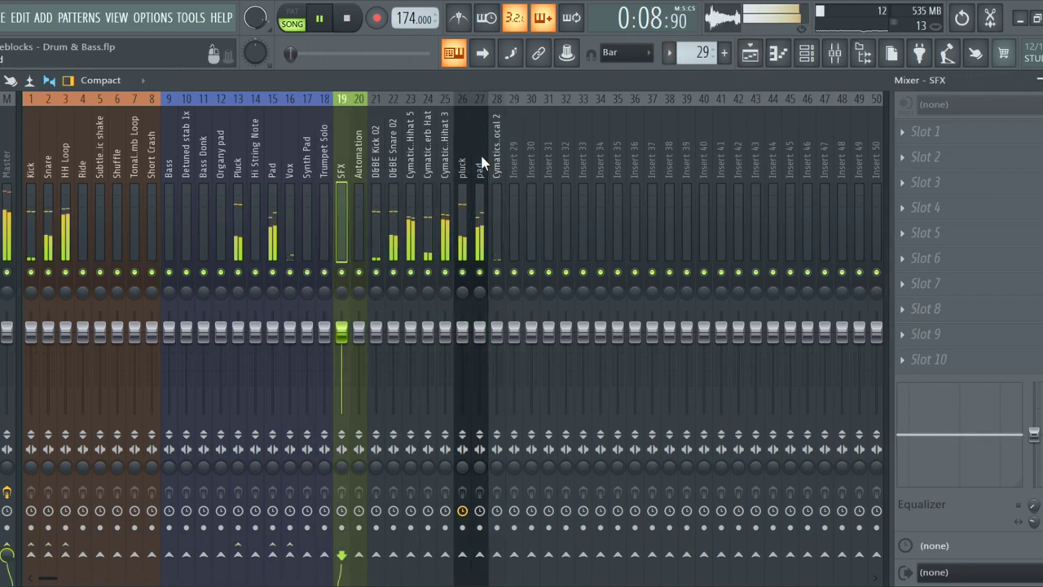
pyautogui.press('Right')
pyautogui.press('Right')
pyautogui.hotkey('alt', 'Left')
pyautogui.hotkey('alt', 'Left')
pyautogui.hotkey('alt', 'Left')
pyautogui.hotkey('alt', 'Left')
pyautogui.hotkey('alt', 'Left')
pyautogui.hotkey('alt', 'Left')
pyautogui.hotkey('alt', 'Left')
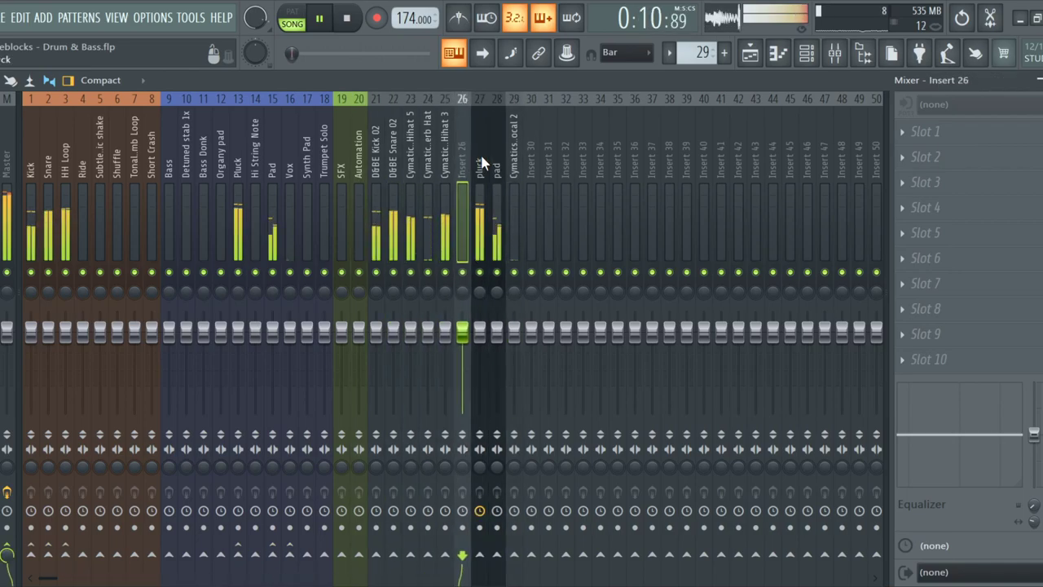
pyautogui.hotkey('alt', 'Left')
pyautogui.hotkey('alt', 'Left')
pyautogui.hotkey('alt', 'Left')
pyautogui.hotkey('alt', 'Left')
pyautogui.hotkey('alt', 'Left')
pyautogui.hotkey('alt', 'Left')
pyautogui.hotkey('alt', 'Left')
pyautogui.hotkey('alt', 'Left')
pyautogui.hotkey('alt', 'Left')
pyautogui.hotkey('alt', 'Left')
pyautogui.hotkey('alt', 'Left')
pyautogui.hotkey('alt', 'Left')
pyautogui.hotkey('alt', 'Left')
pyautogui.hotkey('alt', 'Left')
pyautogui.hotkey('alt', 'Left')
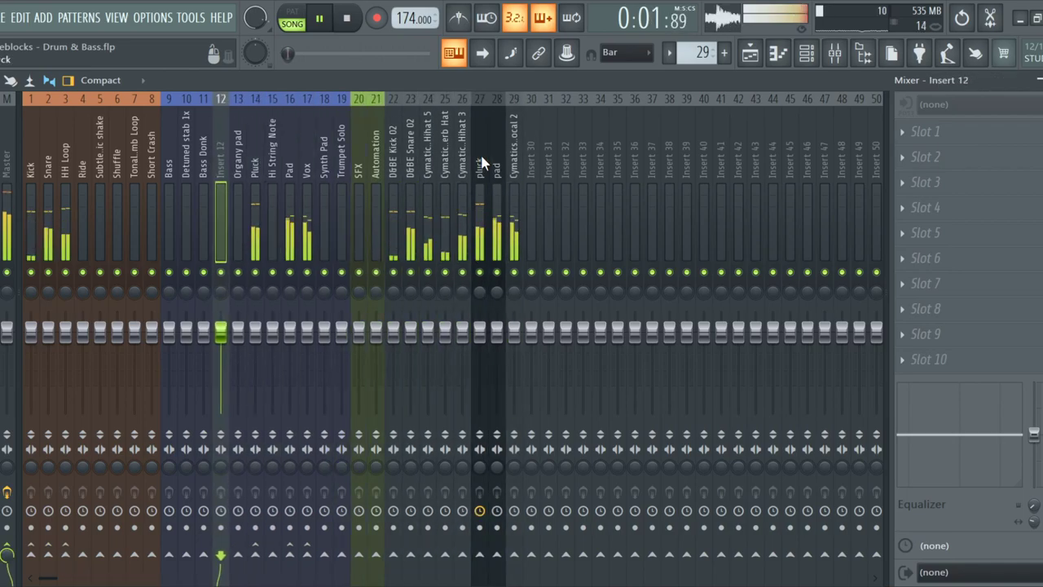
pyautogui.hotkey('alt', 'Left')
pyautogui.hotkey('alt', 'Left')
pyautogui.hotkey('alt', 'Left')
pyautogui.hotkey('alt', 'Left')
pyautogui.hotkey('alt', 'Left')
pyautogui.hotkey('alt', 'Left')
pyautogui.hotkey('alt', 'Left')
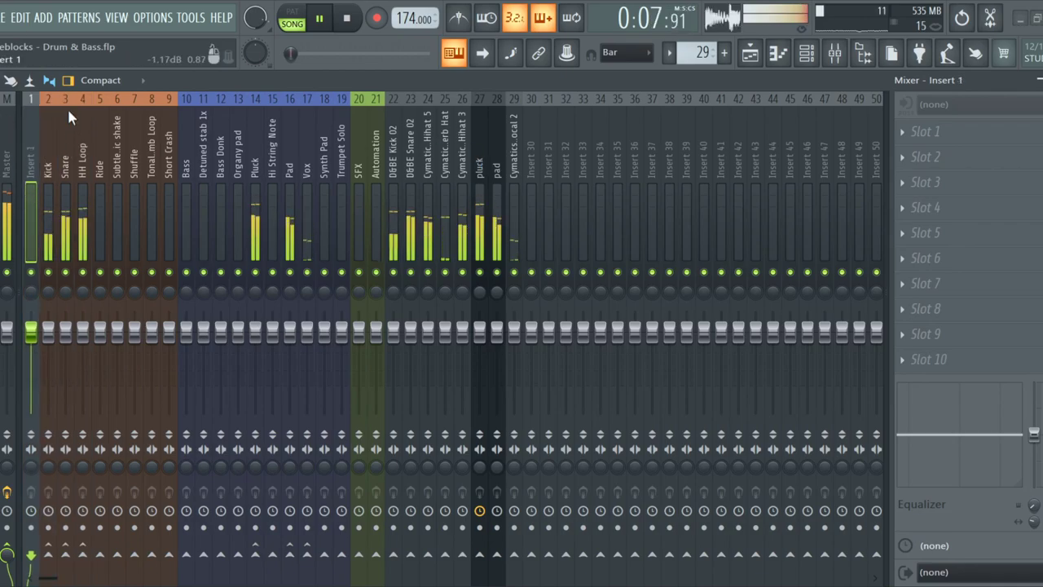
# Rename the empty first insert track SIDE
pyautogui.press('F2')
pyautogui.write('SIDE')
pyautogui.press('Return')
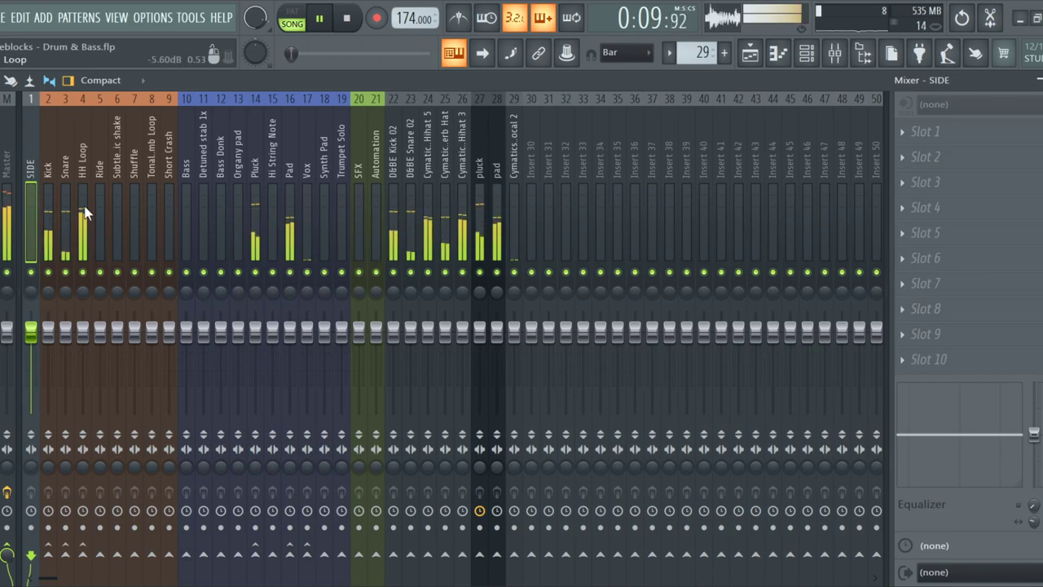
# Sidechain the Kick track to SIDE and route the Pad, Pluck and Vox tracks to SIDE
pyautogui.click(47, 245)
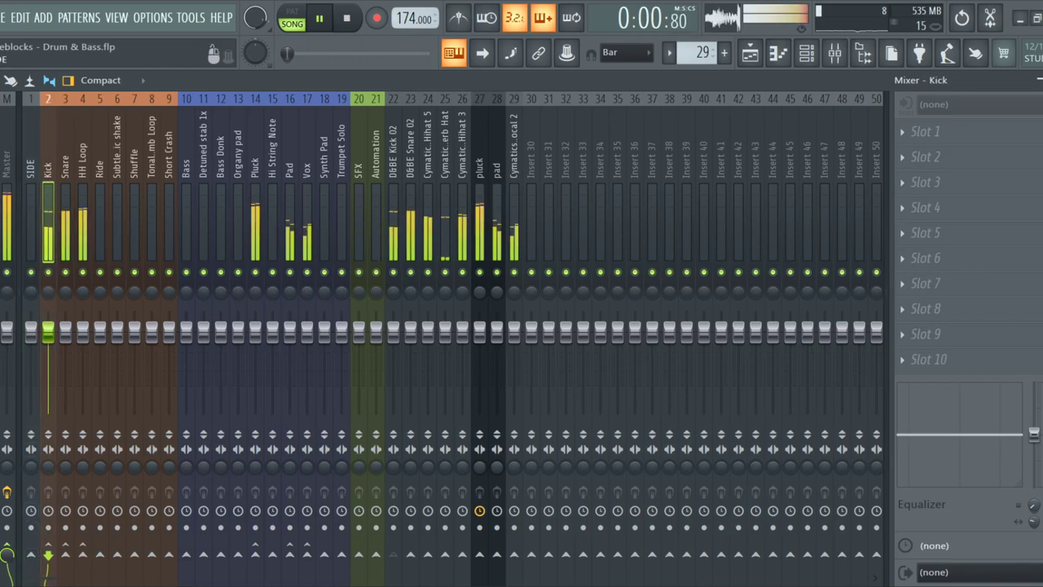
pyautogui.click(32, 561)
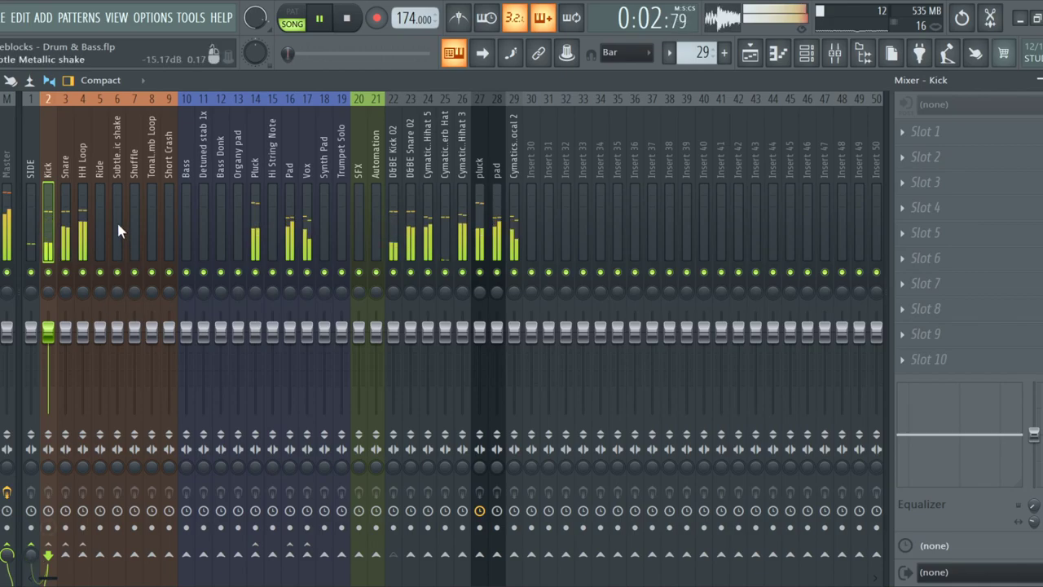
pyautogui.click(289, 200)
pyautogui.click(33, 561)
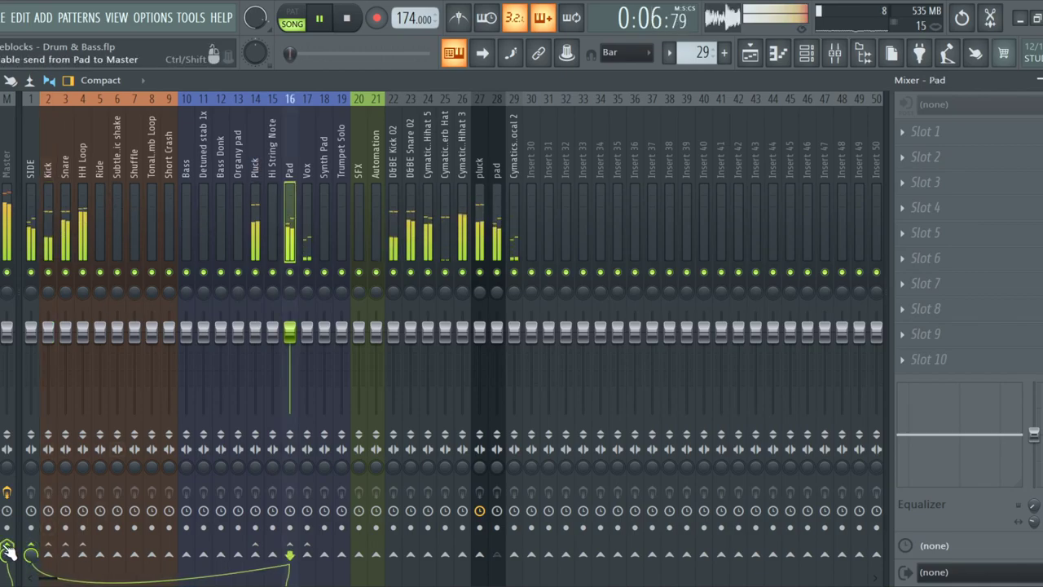
pyautogui.click(254, 189)
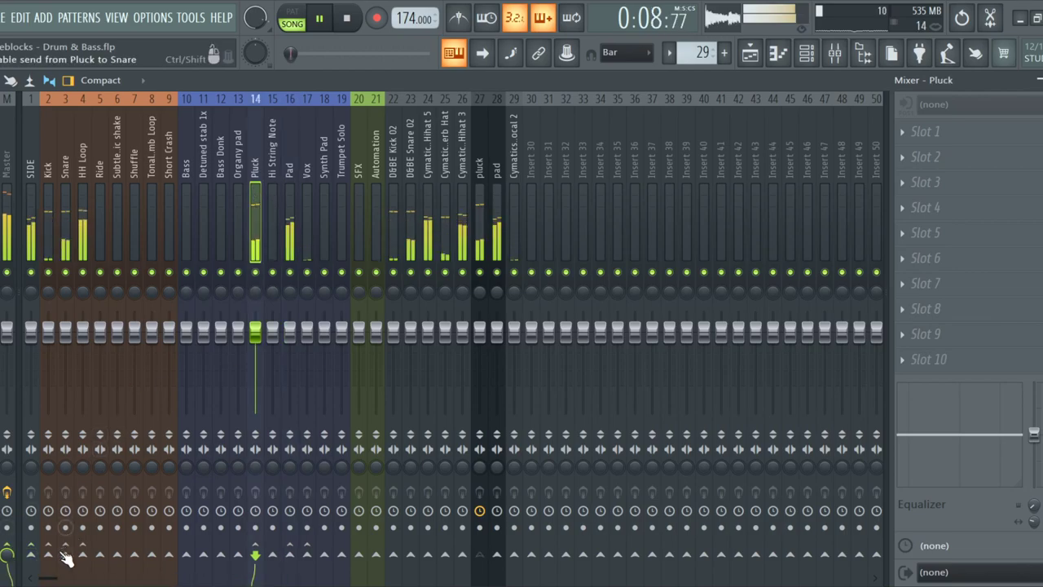
pyautogui.click(7, 555)
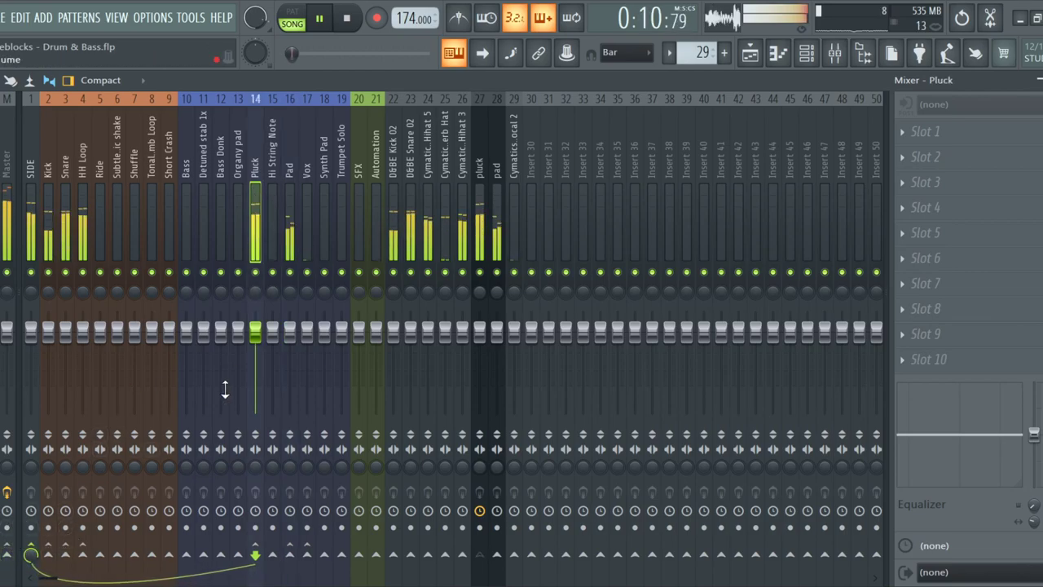
pyautogui.click(312, 204)
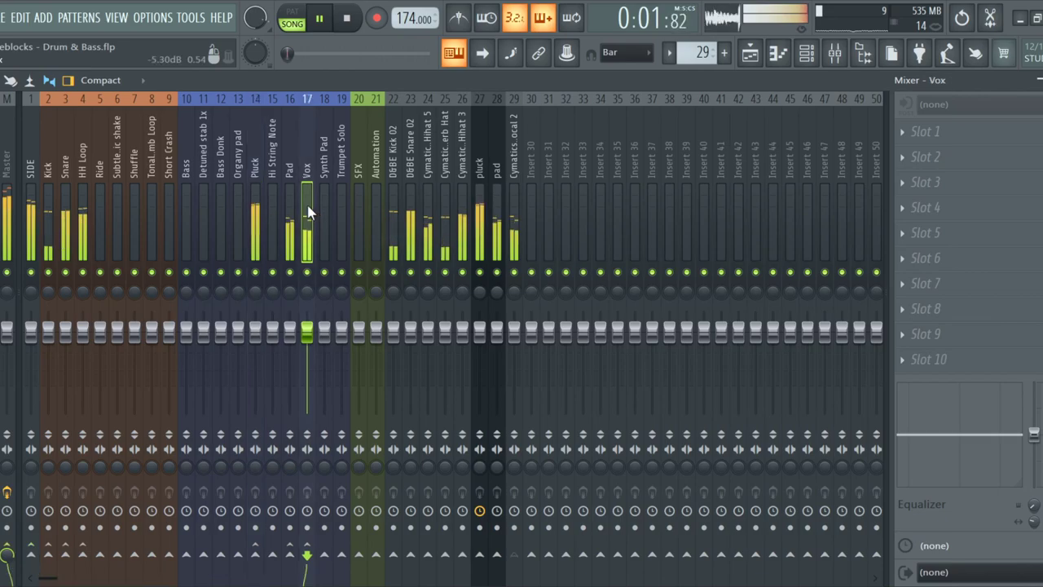
pyautogui.click(36, 561)
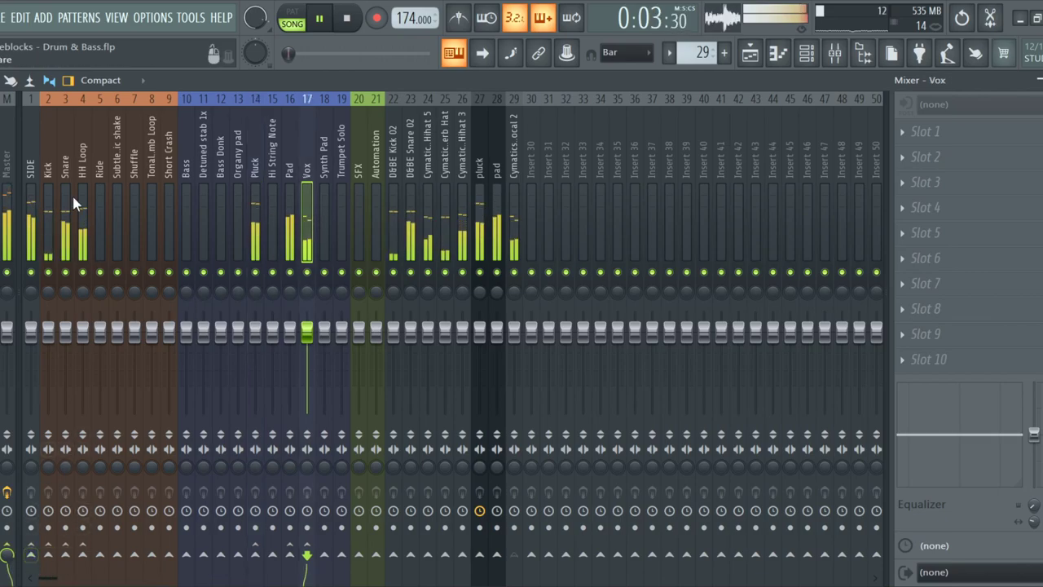
# Load Fruity parametric EQ 2 and Neutron 3 Elements with the Pillowy Kick preset on the D&BE Kick 02 track
pyautogui.click(28, 224)
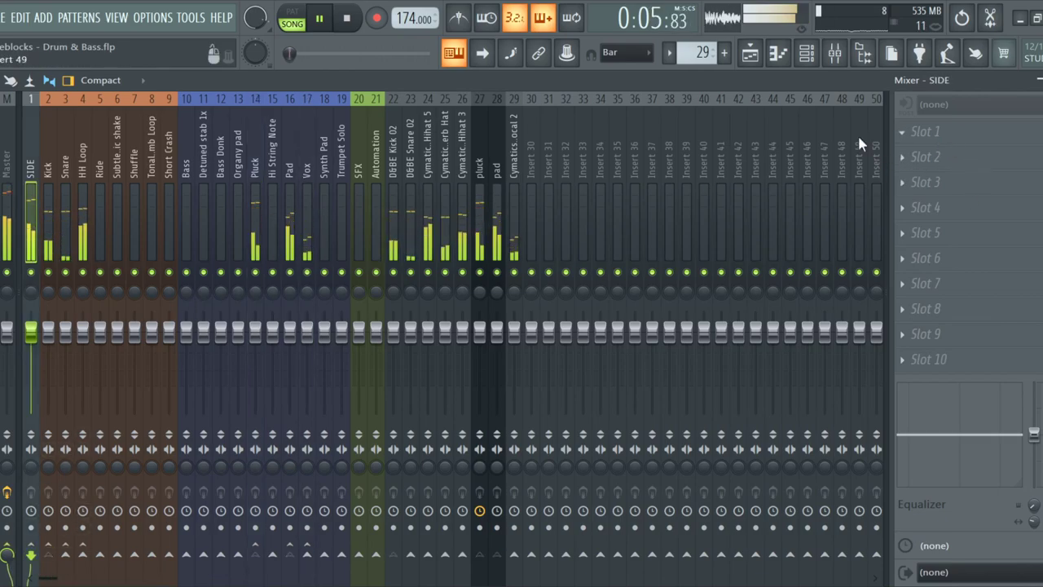
pyautogui.click(51, 190)
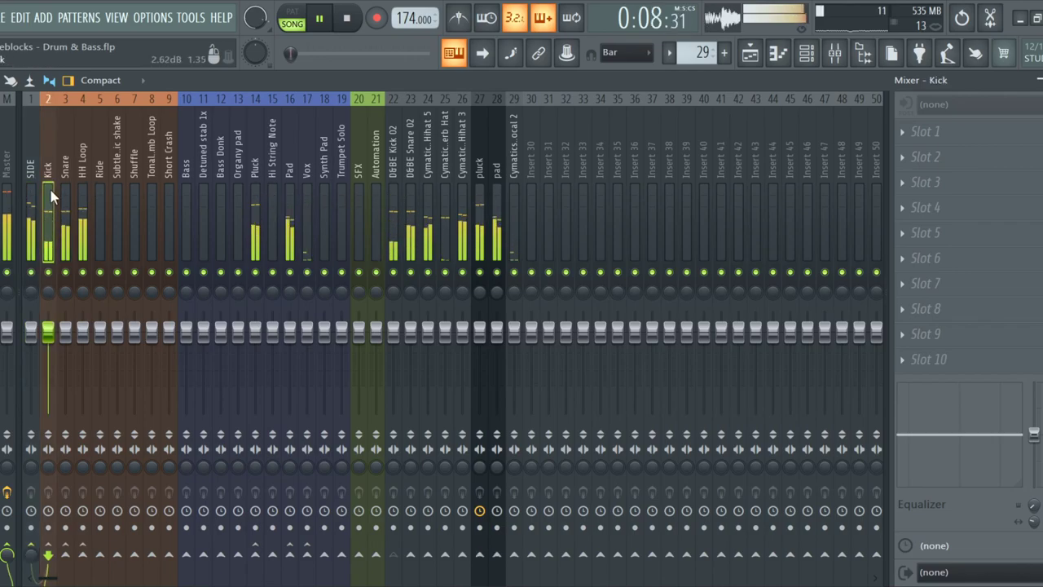
pyautogui.click(393, 191)
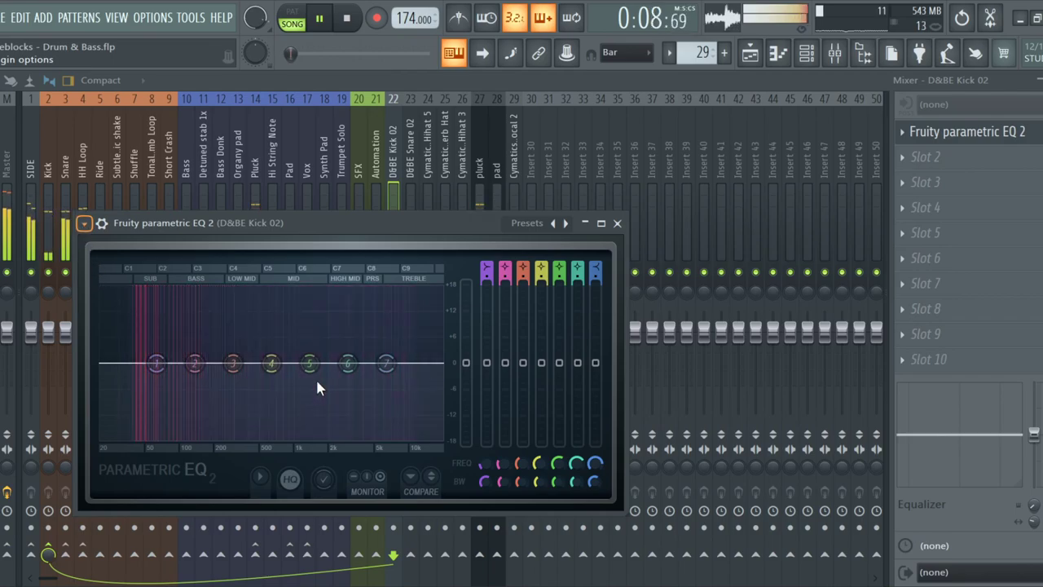
pyautogui.click(566, 223)
pyautogui.click(619, 224)
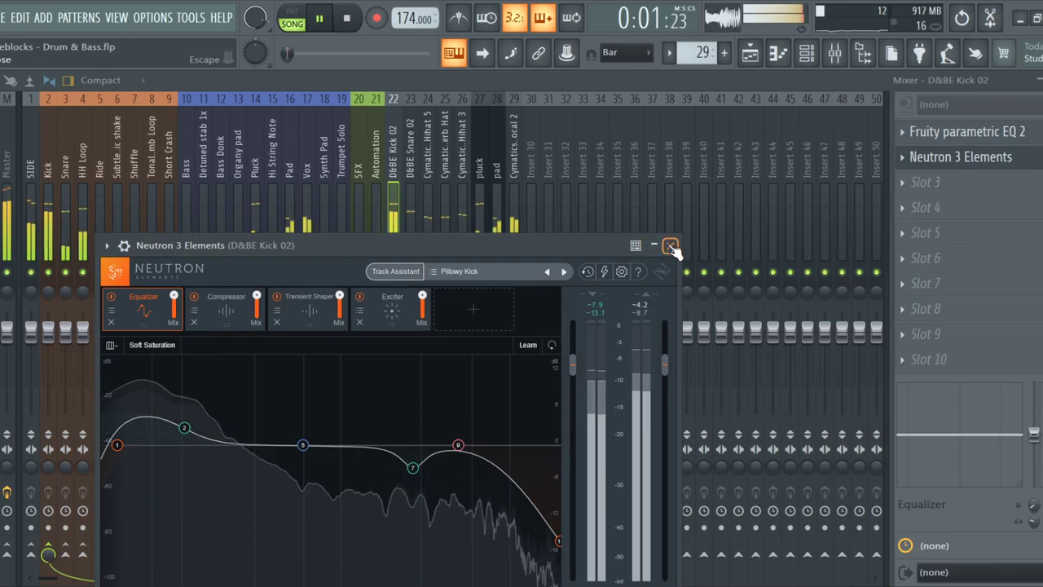
pyautogui.click(670, 246)
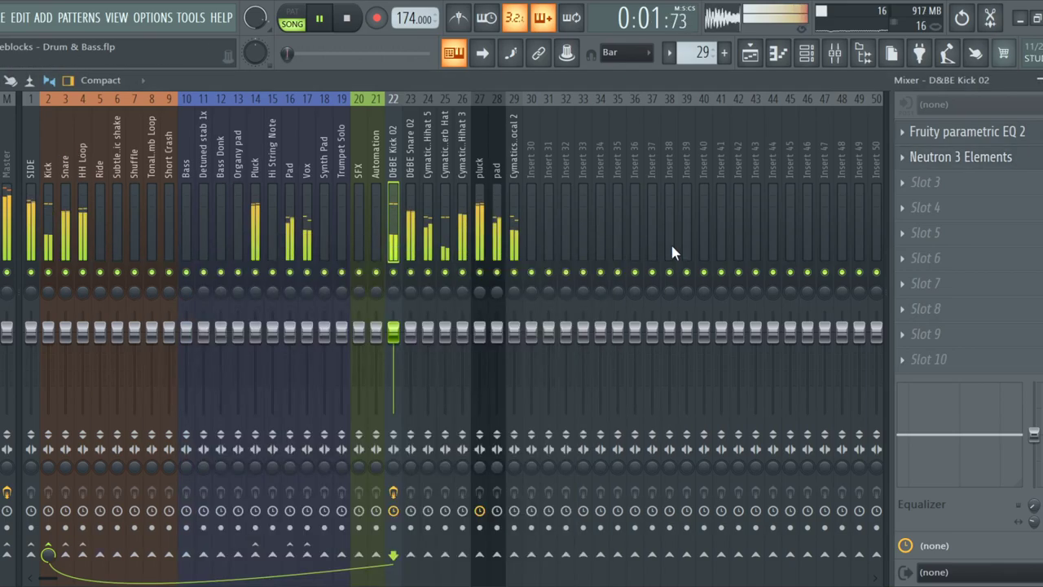
# Load Fruity parametric EQ 2 and Neutron 3 Elements with the Heavy Saturation preset on D&BE Snare 02, and lower its volume to 92%
pyautogui.click(412, 220)
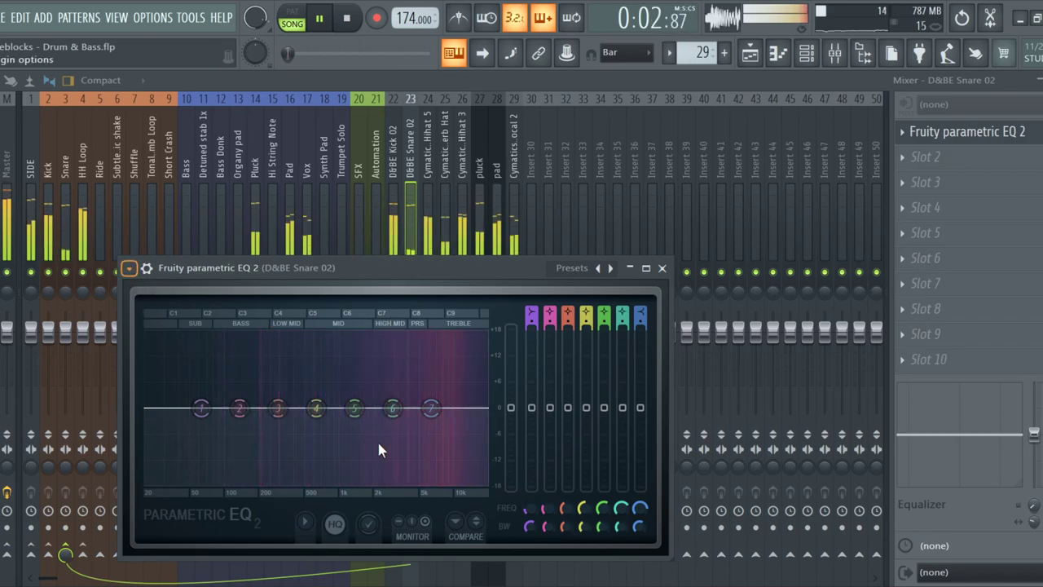
pyautogui.click(662, 268)
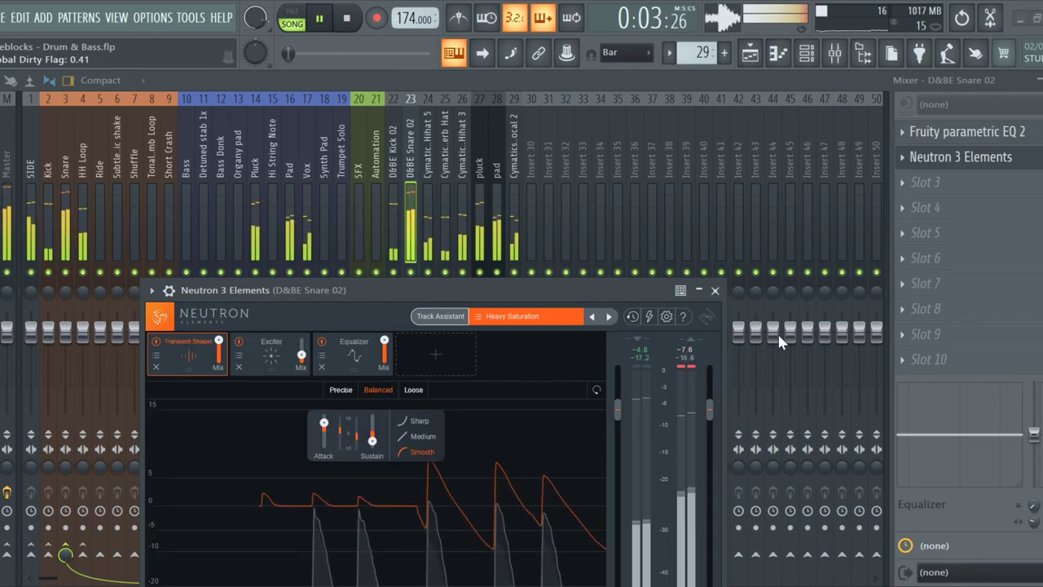
pyautogui.click(715, 290)
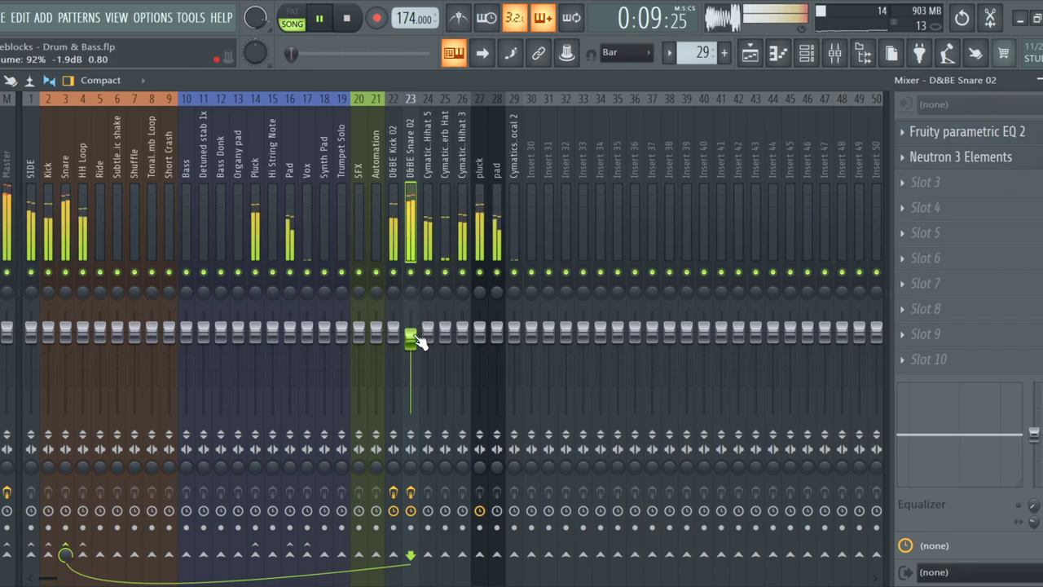
# Route the HH Loop mixer track to SIDE
pyautogui.click(82, 229)
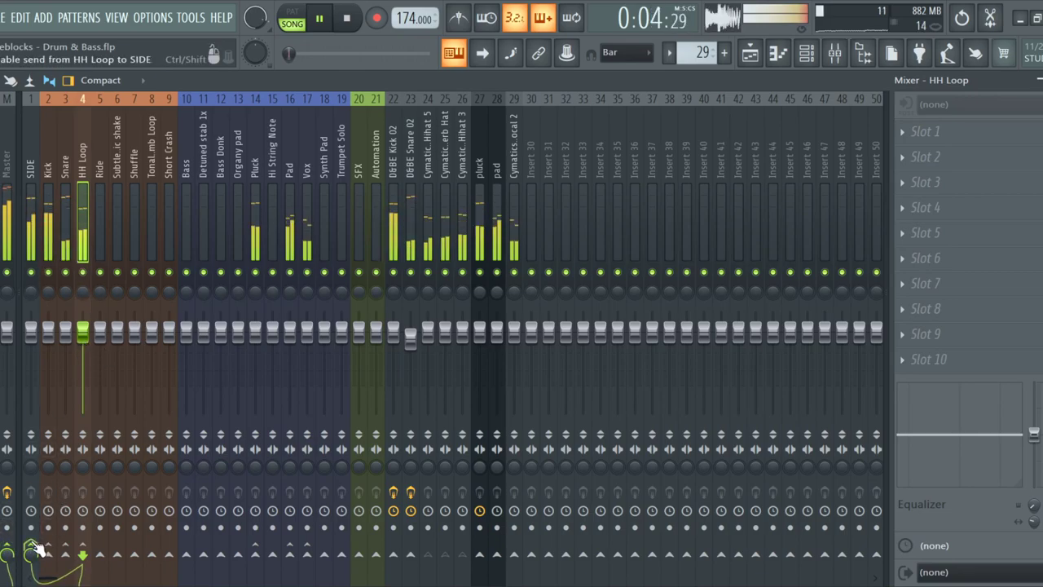
# Examine the drum, Hi String Note and Pad clips across the intro sections in the playlist
pyautogui.click(770, 53)
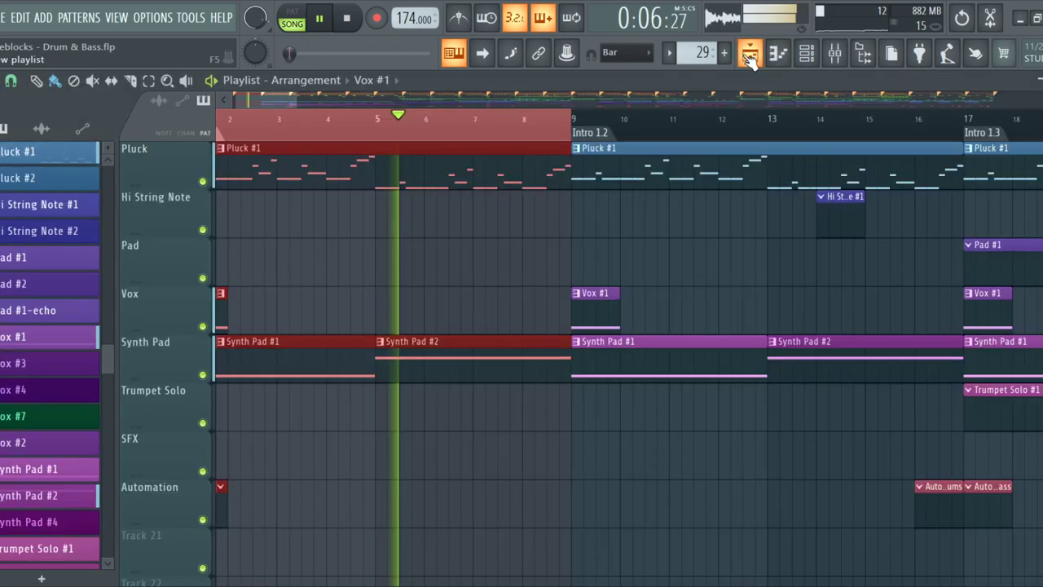
pyautogui.scroll(-6, 410, 256)
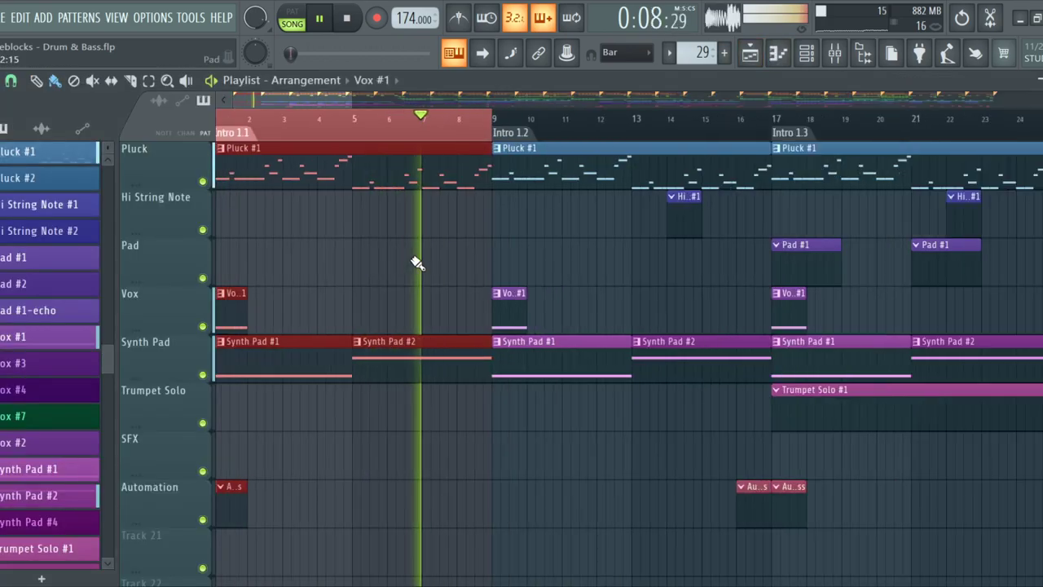
pyautogui.scroll(4, 311, 256)
pyautogui.scroll(4, 314, 252)
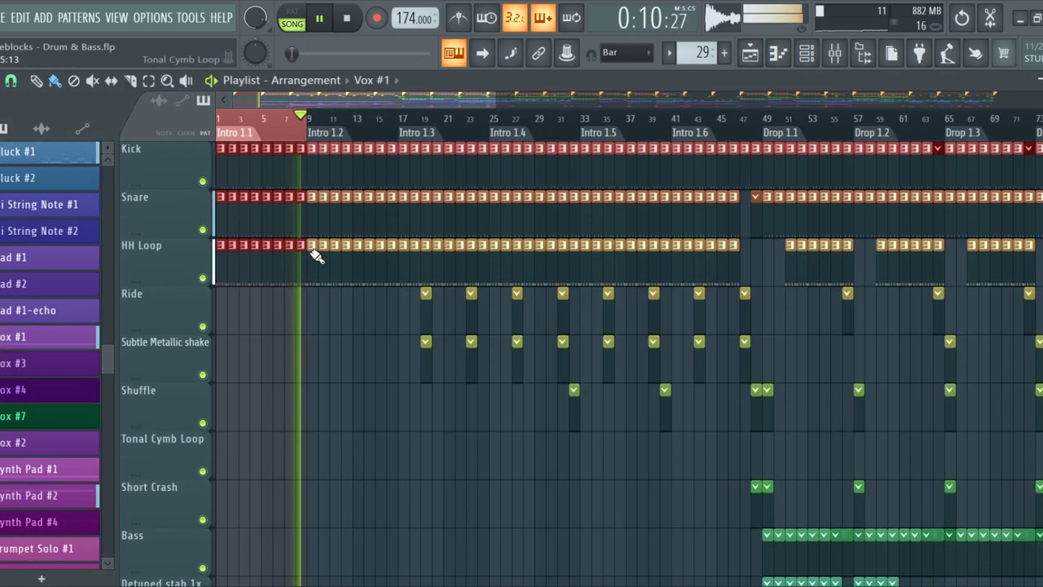
pyautogui.scroll(-8, 345, 326)
pyautogui.scroll(3, 274, 330)
pyautogui.scroll(5, 354, 336)
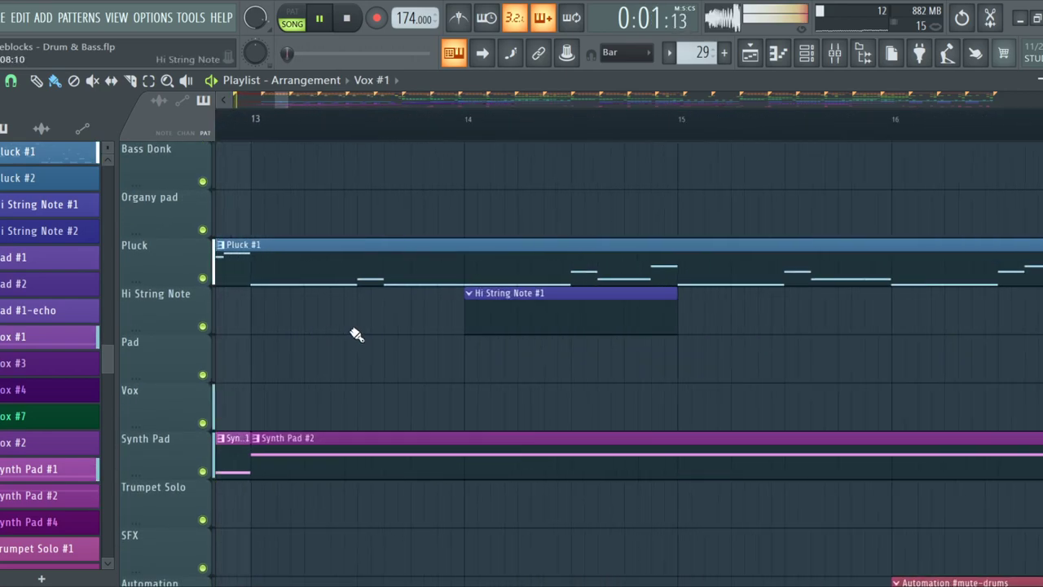
pyautogui.scroll(-5, 485, 325)
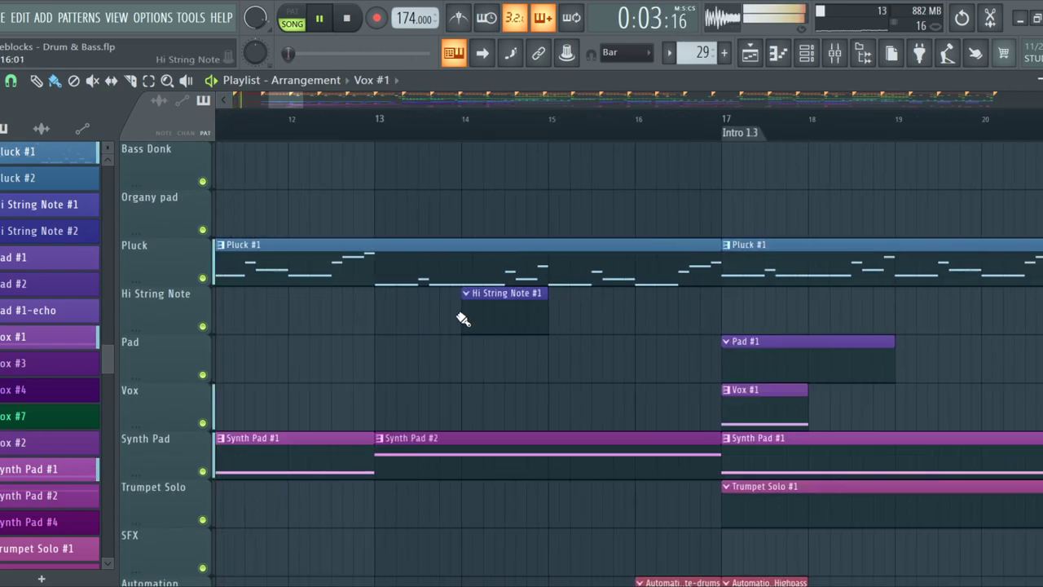
pyautogui.click(812, 53)
pyautogui.press('F6')
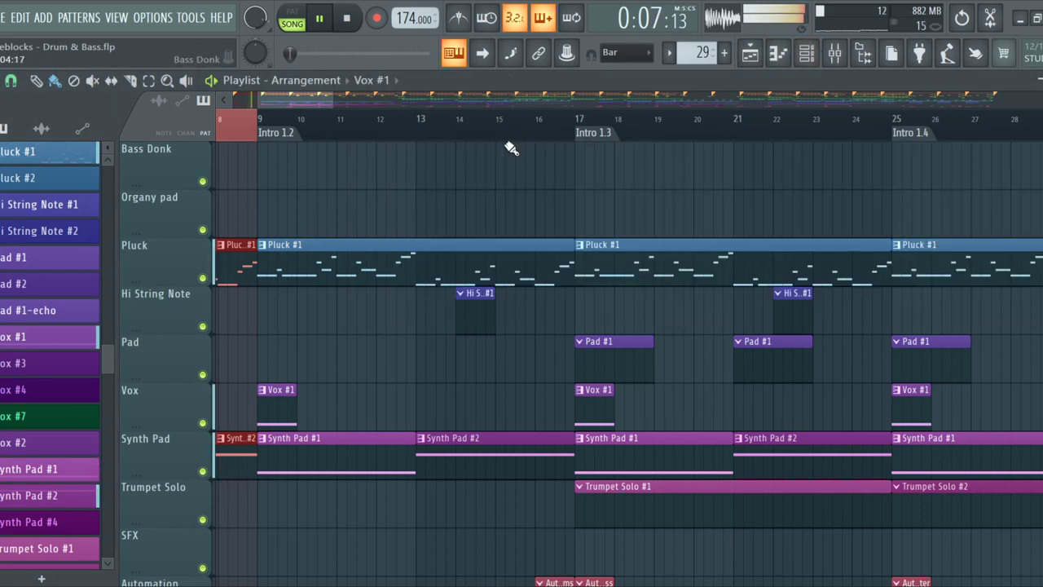
# Pick the Hi String Note #1 pattern and add a FLEX instrument for it in the channel rack
pyautogui.click(480, 324)
pyautogui.click(807, 53)
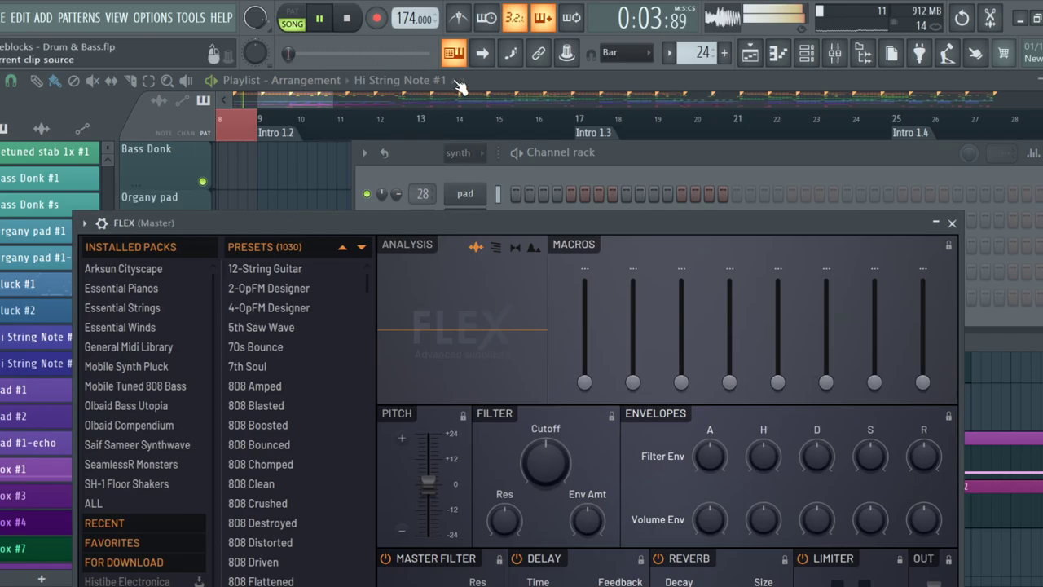
pyautogui.click(454, 90)
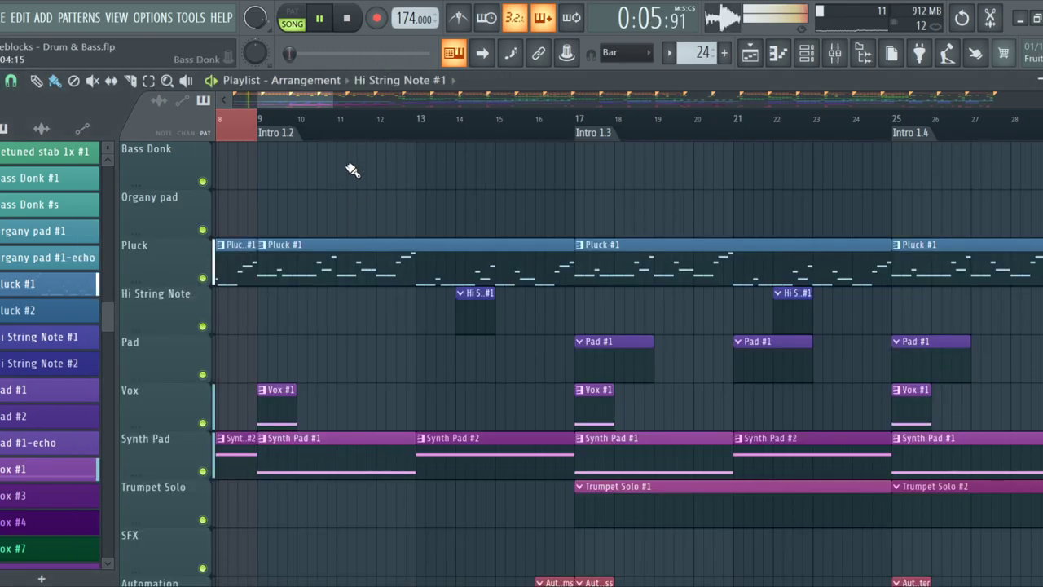
# Set the playlist's loop selection to Intro 1.2, bars 9 to 17, and review its tracks during playback
pyautogui.moveTo(265, 122); pyautogui.dragTo(579, 139)
pyautogui.scroll(5, 515, 244)
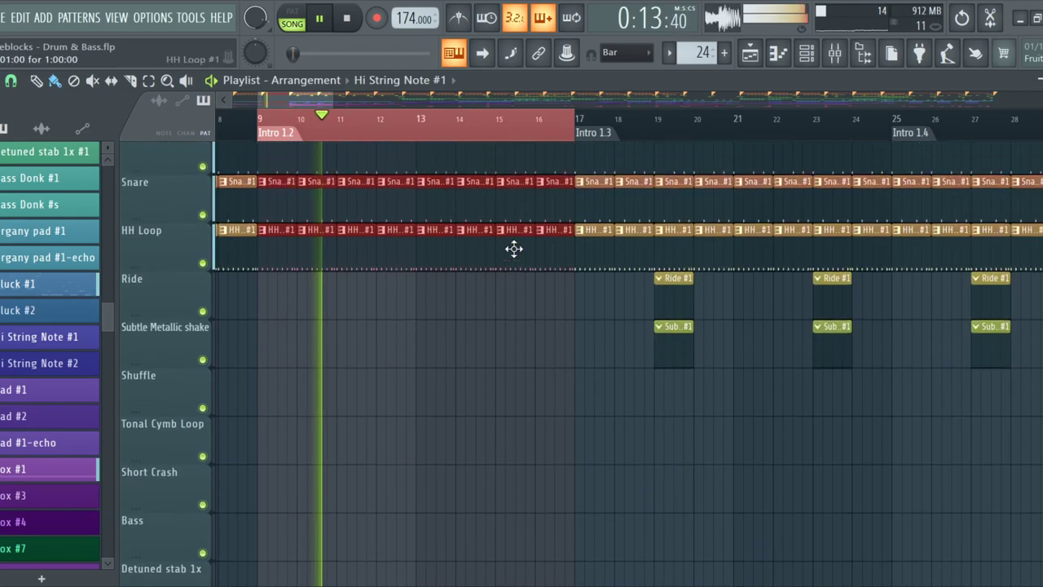
pyautogui.scroll(-3, 473, 302)
pyautogui.scroll(-5, 449, 301)
pyautogui.scroll(4, 427, 286)
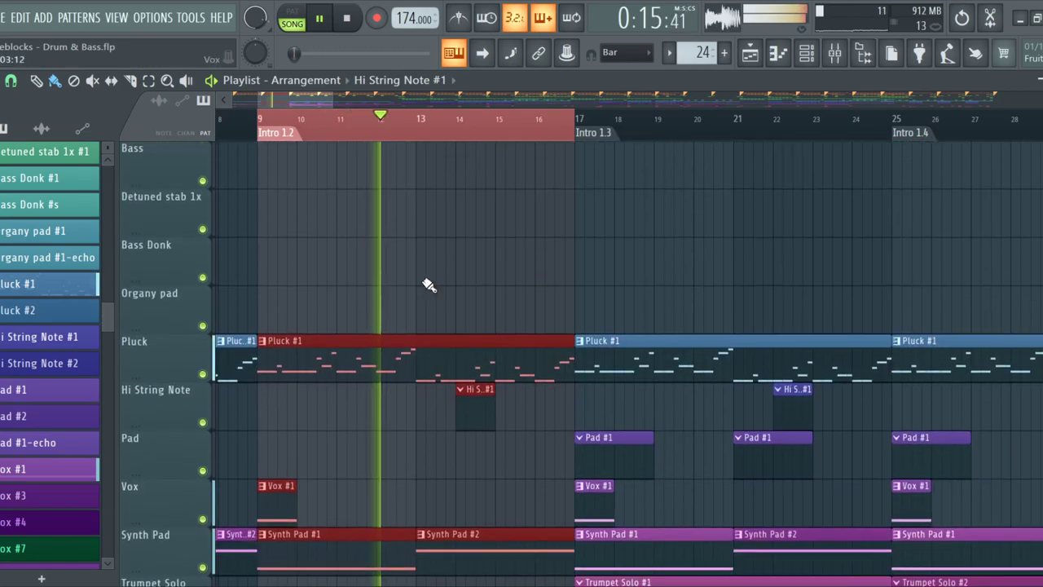
# Examine the Pluck, Hi String Note, Pad, Vox, Synth Pad and Automation clips across Intro 1.2 during playback
pyautogui.keyDown('ctrl'); pyautogui.scroll(-2, 424, 286); pyautogui.keyUp('ctrl')
pyautogui.scroll(-3, 440, 318)
pyautogui.keyDown('ctrl'); pyautogui.scroll(2, 407, 298); pyautogui.keyUp('ctrl')
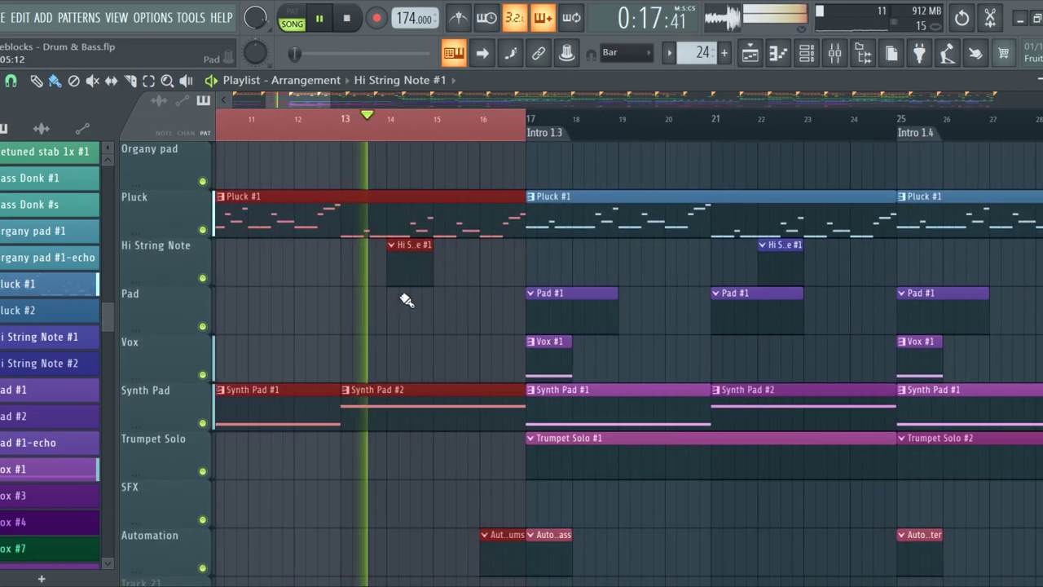
pyautogui.scroll(-4, 408, 298)
pyautogui.keyDown('ctrl'); pyautogui.scroll(2, 457, 310); pyautogui.keyUp('ctrl')
pyautogui.keyDown('ctrl'); pyautogui.scroll(-2, 477, 308); pyautogui.keyUp('ctrl')
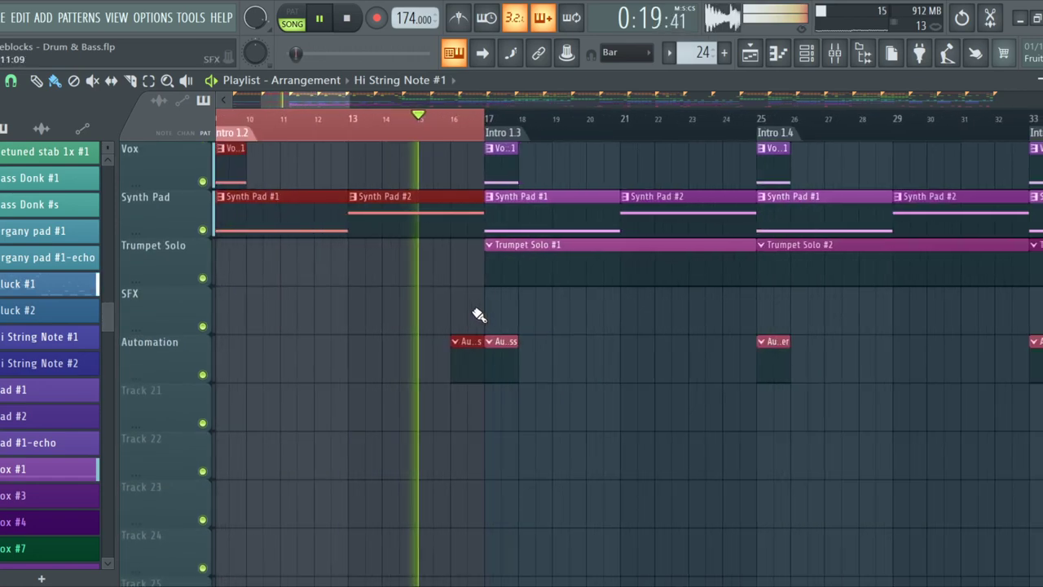
pyautogui.keyDown('ctrl'); pyautogui.scroll(3, 489, 317); pyautogui.keyUp('ctrl')
pyautogui.keyDown('ctrl'); pyautogui.scroll(-1, 493, 316); pyautogui.keyUp('ctrl')
pyautogui.scroll(4, 485, 314)
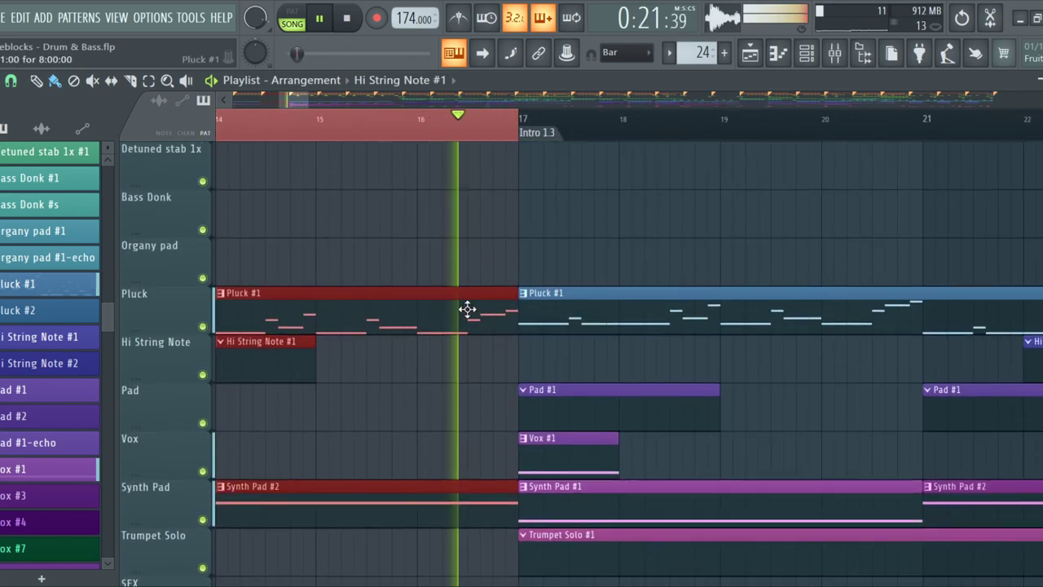
pyautogui.keyDown('ctrl'); pyautogui.scroll(-2, 469, 312); pyautogui.keyUp('ctrl')
pyautogui.press('space')
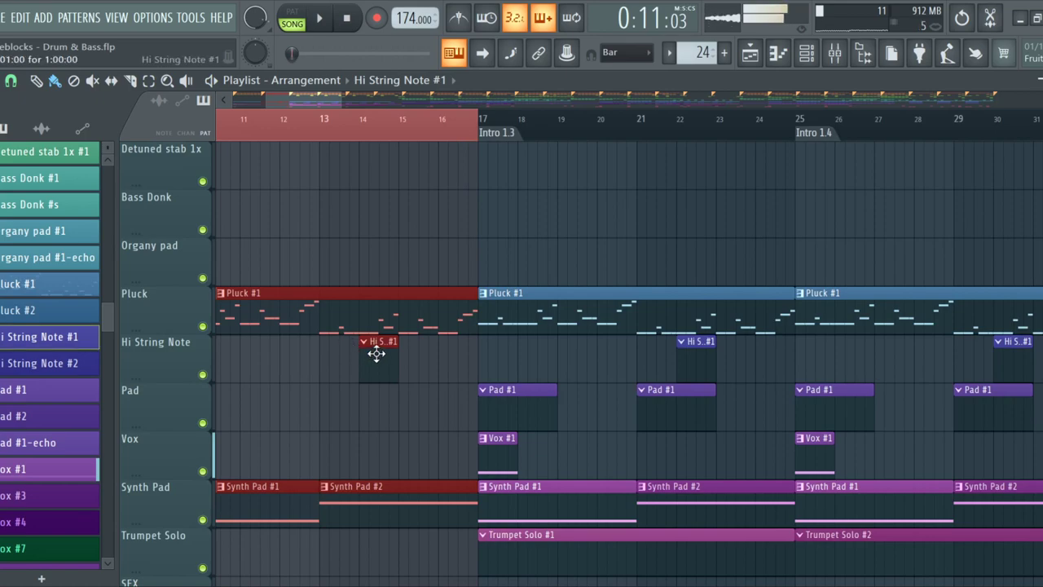
# Load the Violas Sustain preset from the Essential Strings pack into the FLEX instrument
pyautogui.click(808, 54)
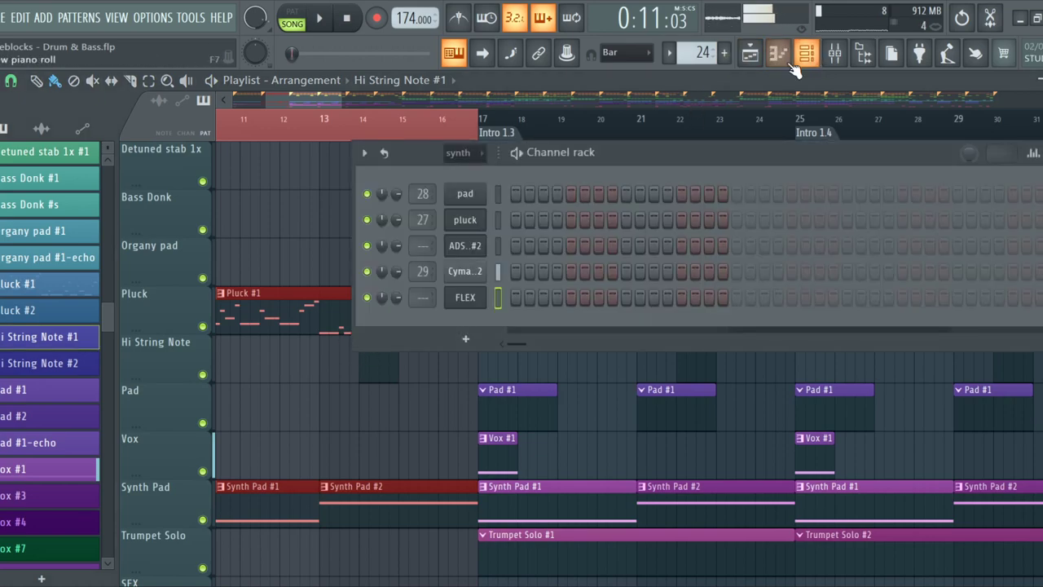
pyautogui.click(473, 297)
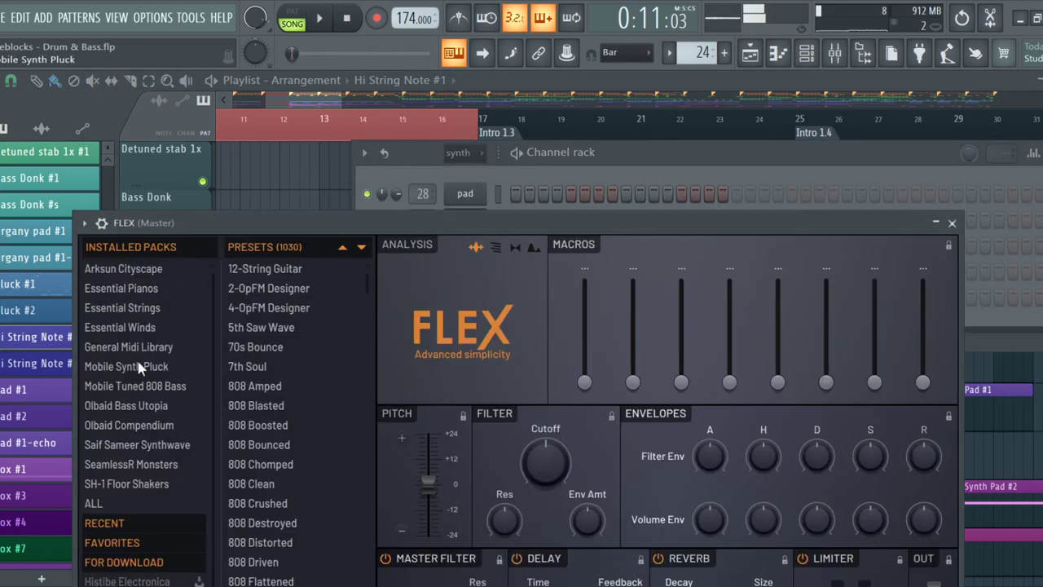
pyautogui.click(150, 310)
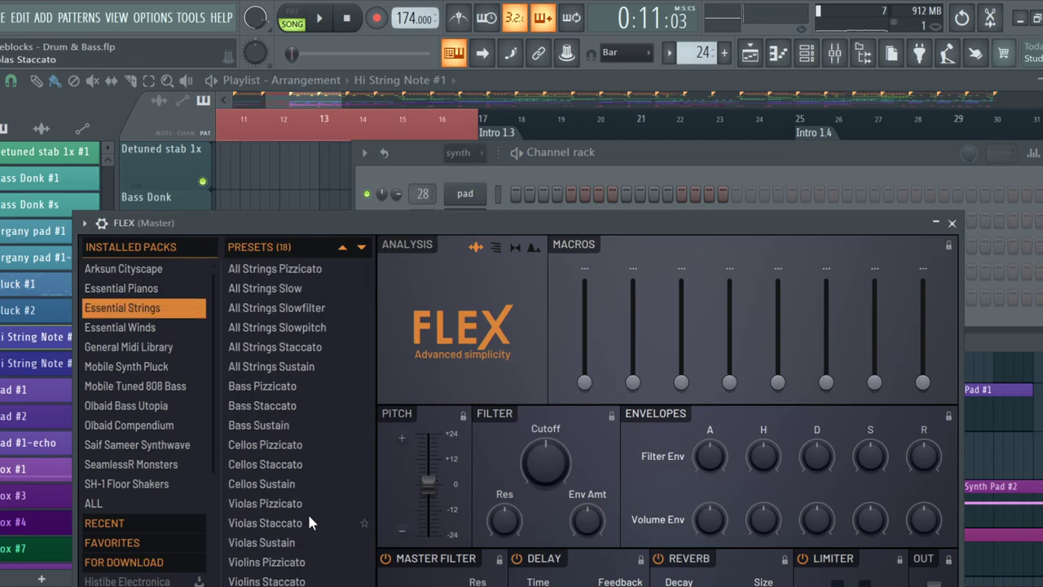
pyautogui.click(293, 541)
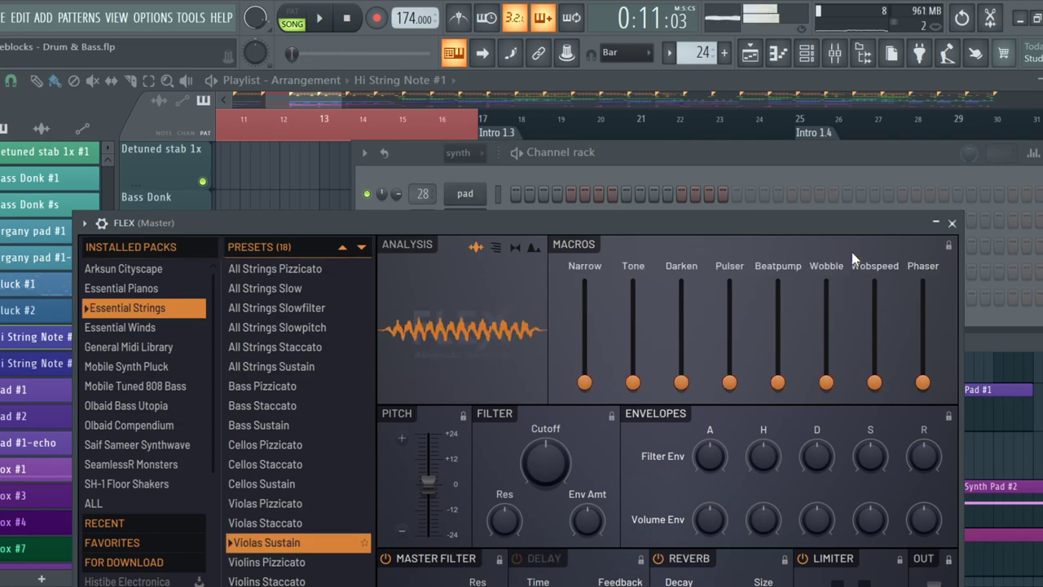
pyautogui.click(952, 223)
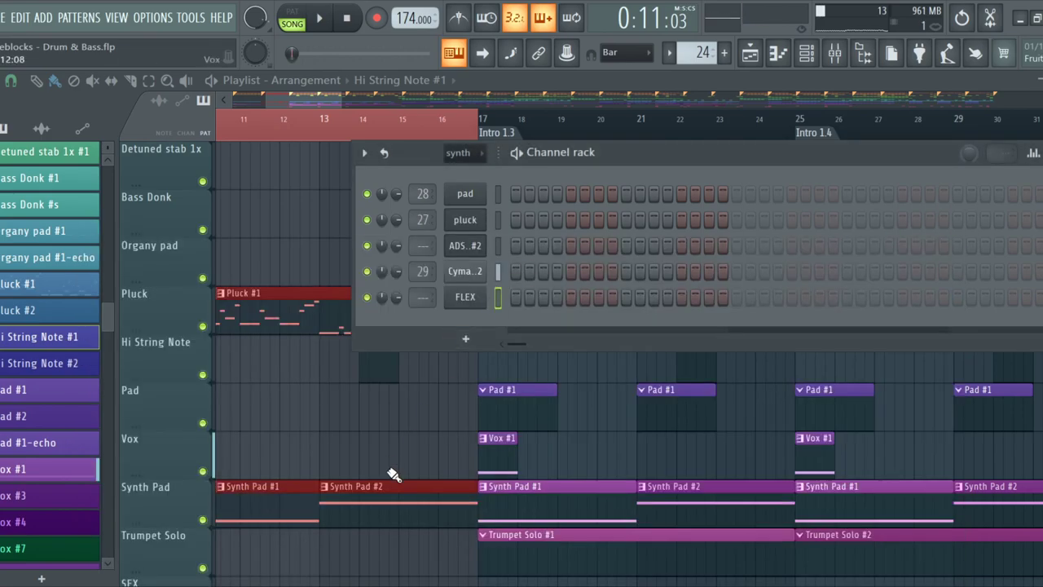
# Draw a two-bar E4 note at the start of the FLEX piano roll and return to the playlist
pyautogui.click(780, 53)
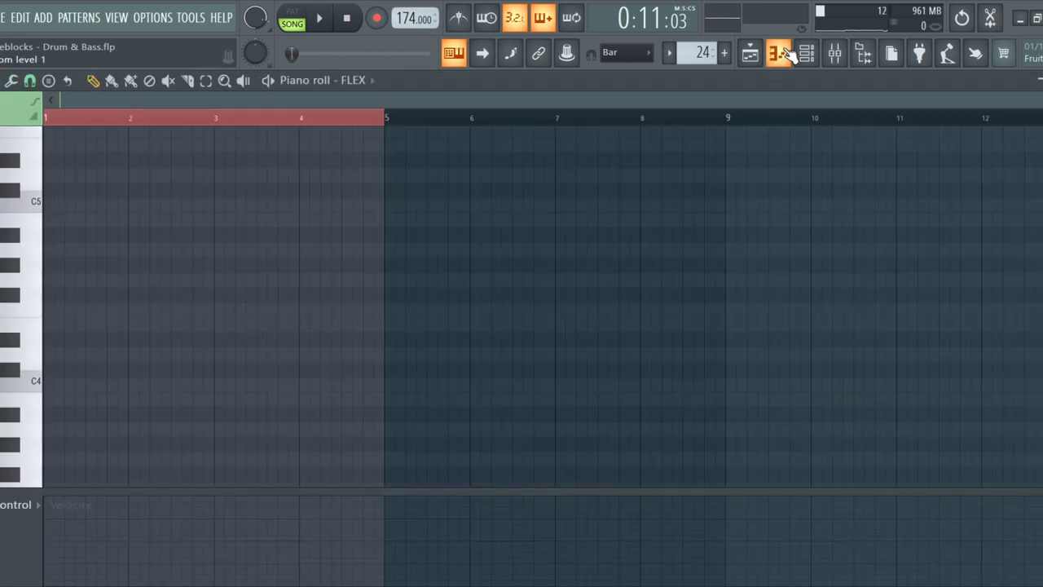
pyautogui.moveTo(55, 361)
pyautogui.mouseDown()
pyautogui.moveTo(55, 312)
pyautogui.moveTo(42, 328)
pyautogui.mouseUp()
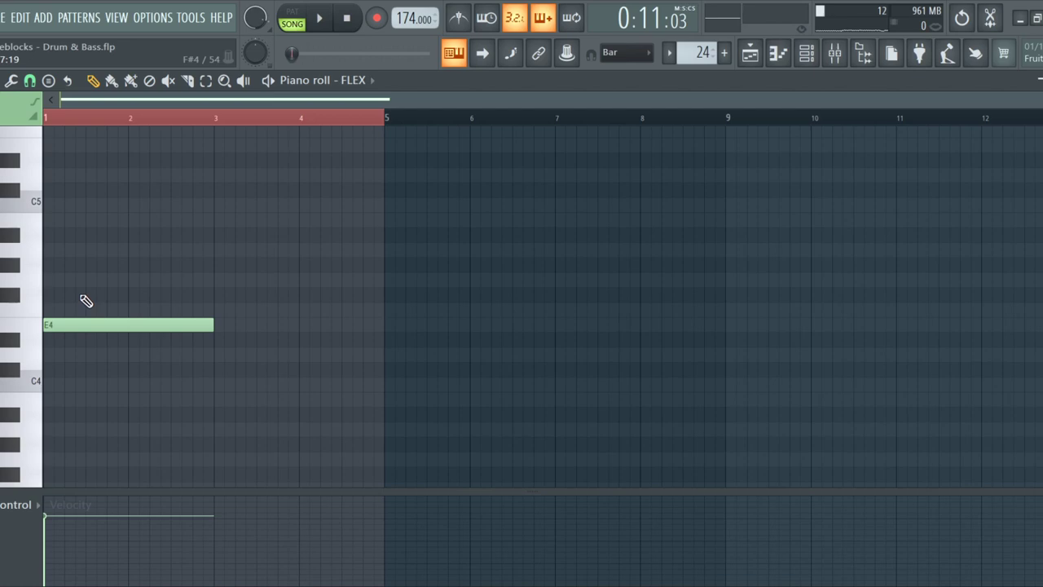
pyautogui.moveTo(87, 318)
pyautogui.mouseDown()
pyautogui.moveTo(77, 281)
pyautogui.moveTo(68, 321)
pyautogui.mouseUp()
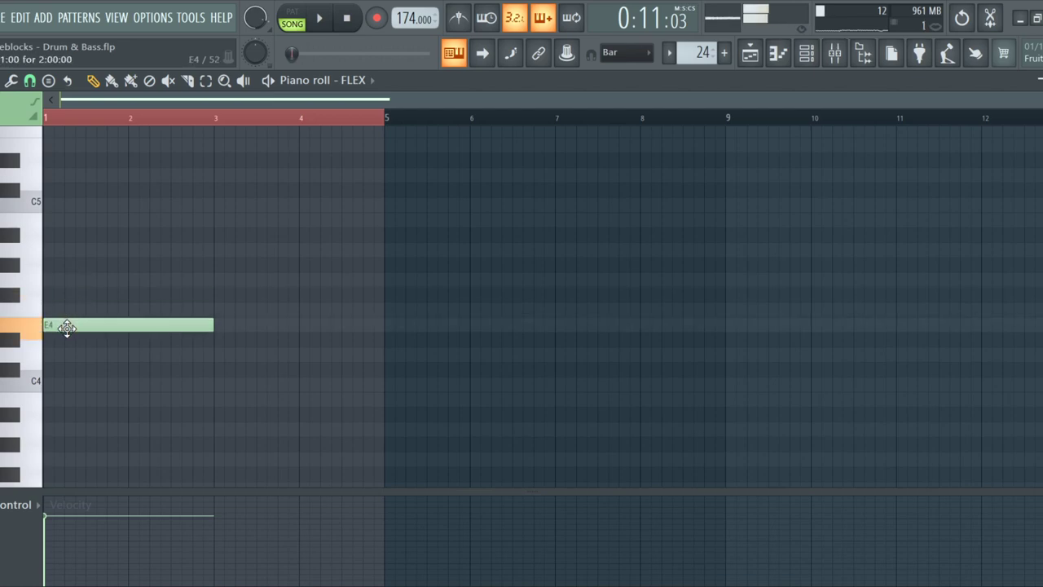
pyautogui.click(752, 57)
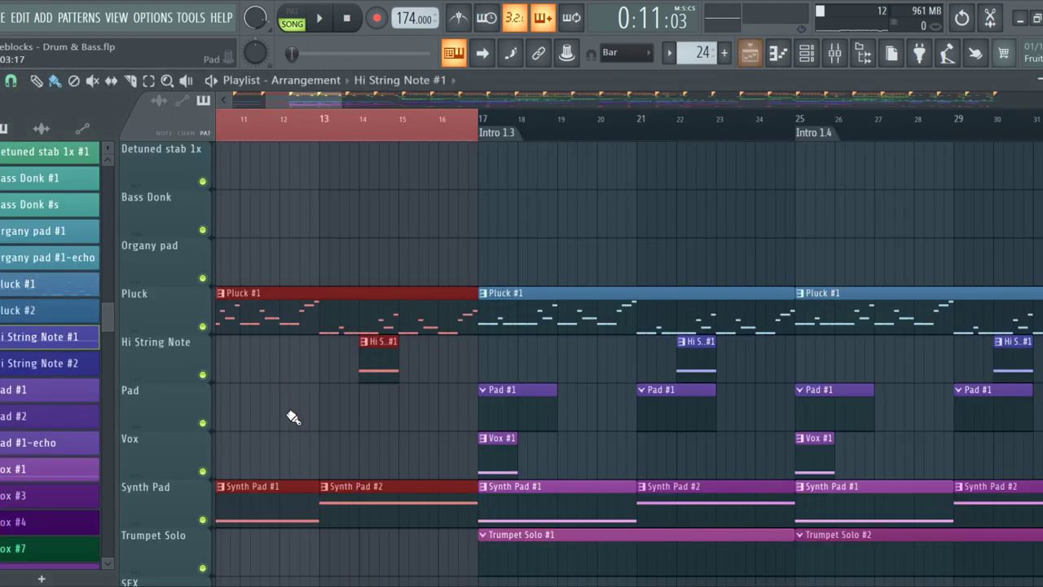
# Check the note in the Synth Pad #2 pattern's piano roll and reopen the notes of Hi String Note #1
pyautogui.doubleClick(348, 487)
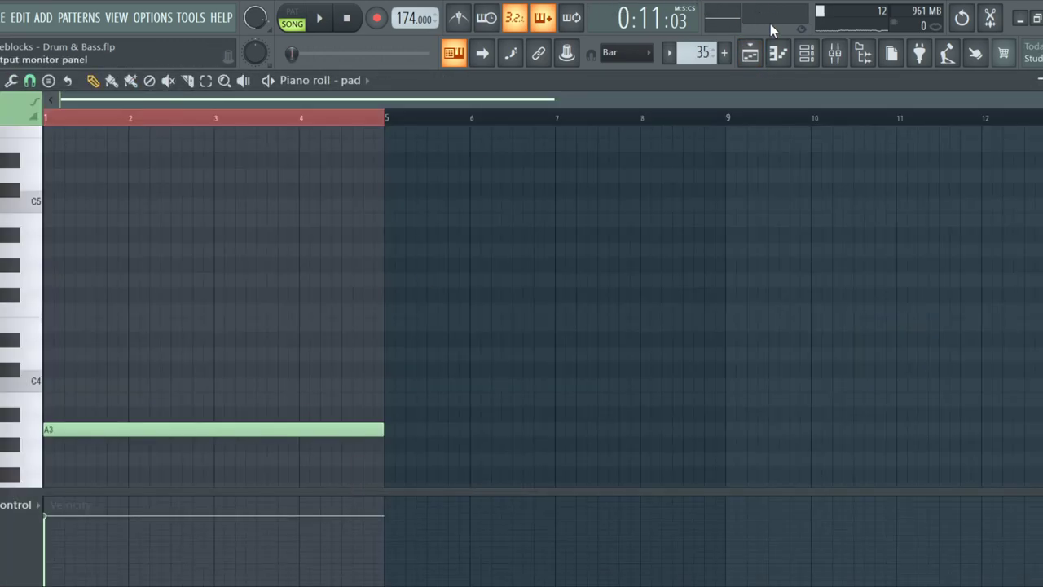
pyautogui.click(753, 55)
pyautogui.doubleClick(379, 340)
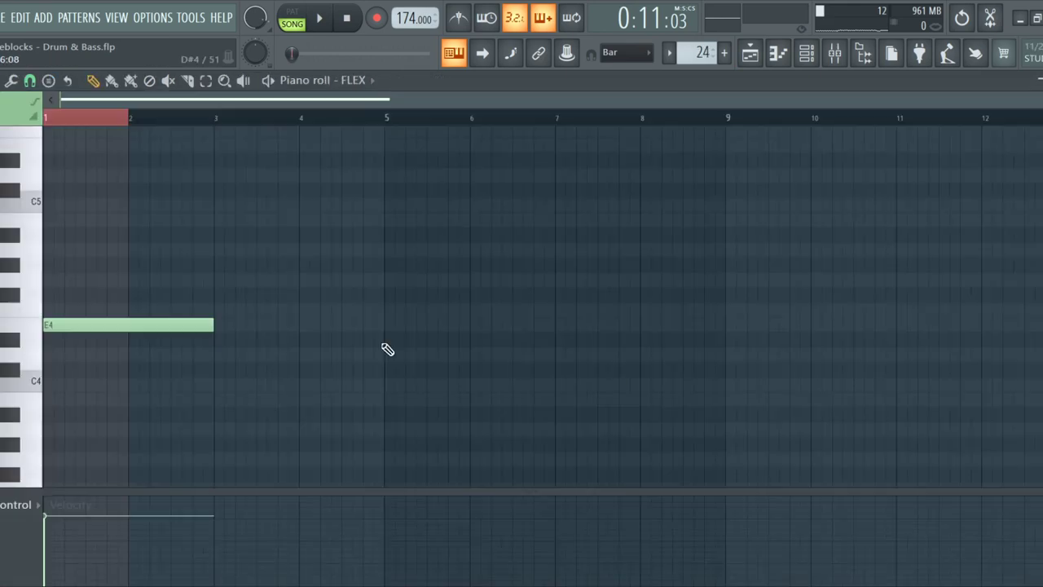
# Move the E4 note away and build a two-bar chord of A3, A4, C5 and E5 starting at bar 1
pyautogui.moveTo(58, 325); pyautogui.dragTo(86, 237)
pyautogui.moveTo(91, 335); pyautogui.dragTo(2, 436)
pyautogui.moveTo(139, 205); pyautogui.dragTo(11, 199)
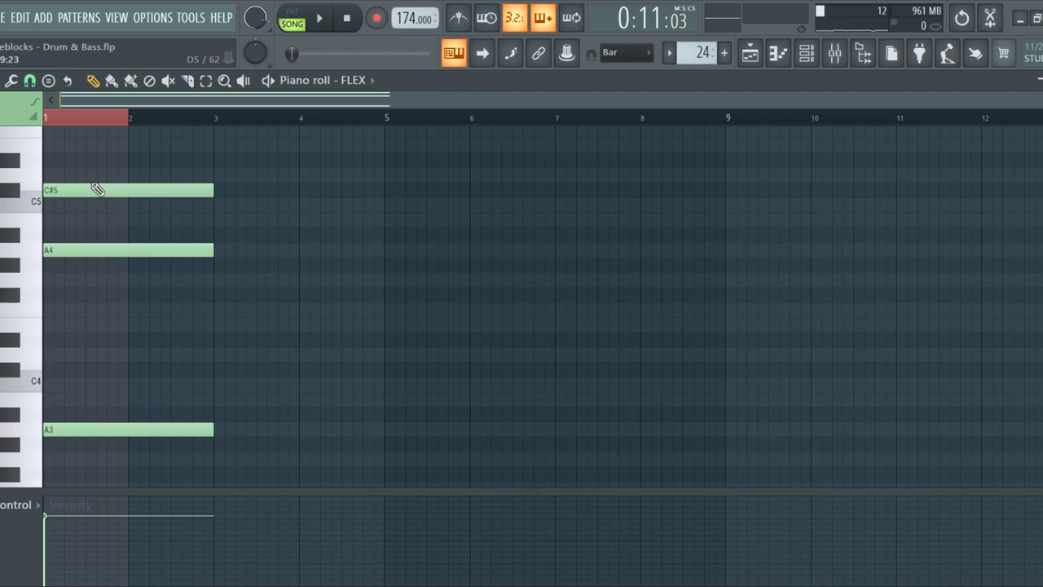
pyautogui.moveTo(85, 197)
pyautogui.mouseDown()
pyautogui.moveTo(50, 217)
pyautogui.moveTo(47, 174)
pyautogui.mouseUp()
pyautogui.scroll(3, 107, 177)
pyautogui.moveTo(76, 263); pyautogui.dragTo(58, 220)
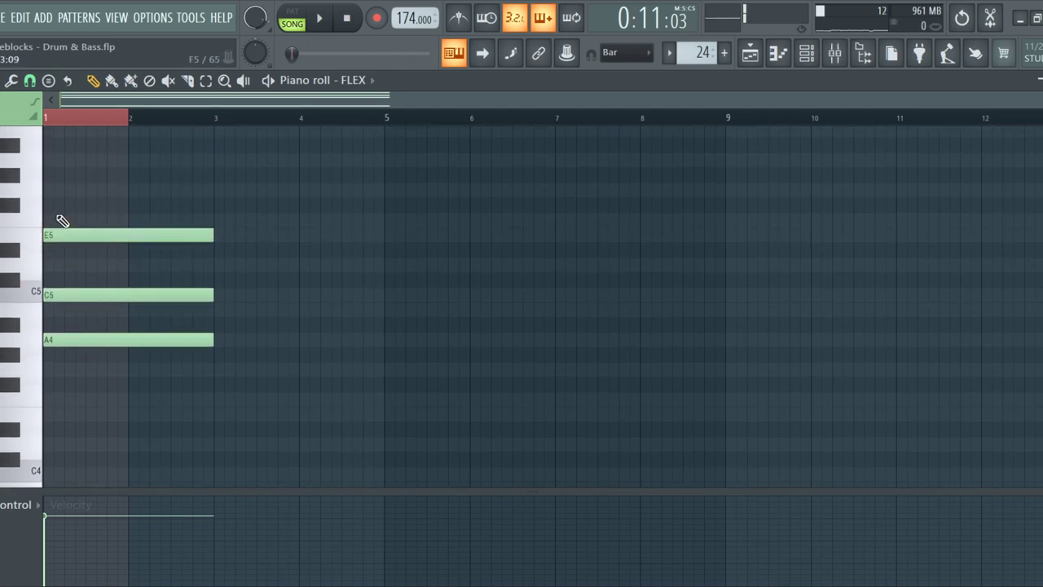
# Add a two-bar G5 note at bar 1 on top of the chord and return to the playlist
pyautogui.click(68, 178)
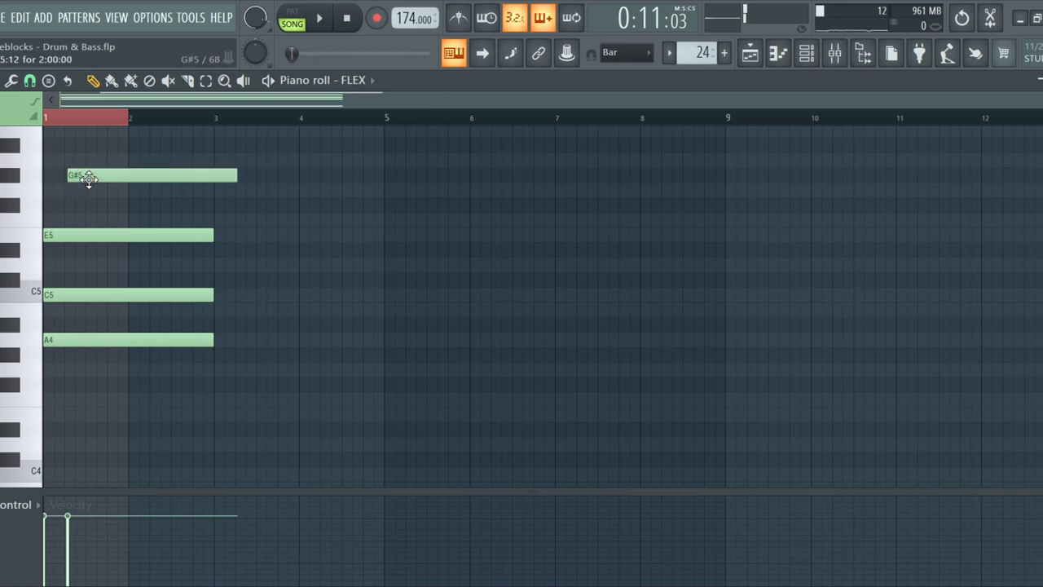
pyautogui.moveTo(88, 179); pyautogui.dragTo(64, 195)
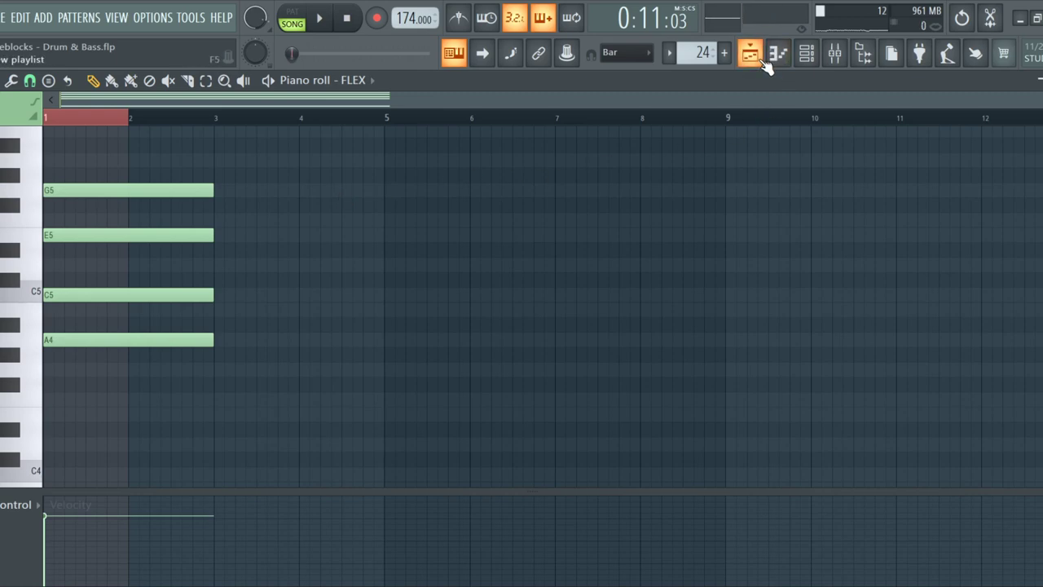
pyautogui.hotkey('ctrl', 'z')
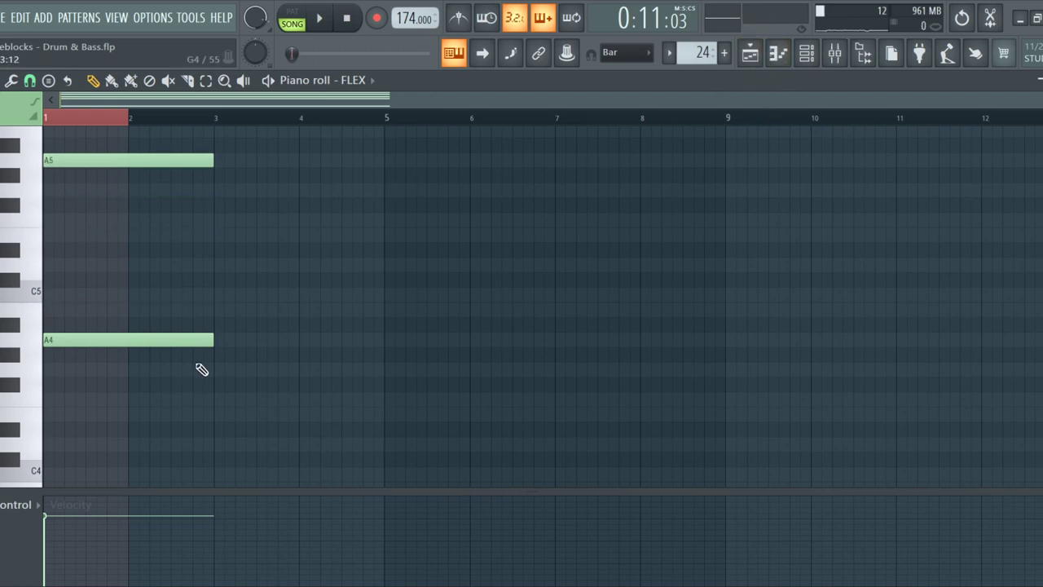
pyautogui.click(766, 60)
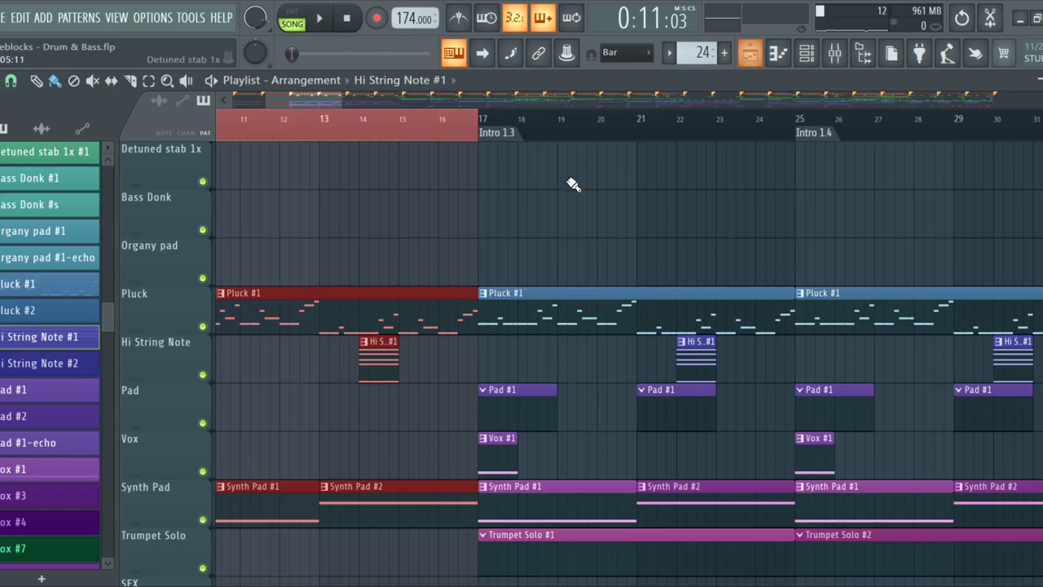
# Start playback, rename the FLEX channel as violins, and link it to mixer track 30
pyautogui.press('space')
pyautogui.scroll(-5, 447, 288)
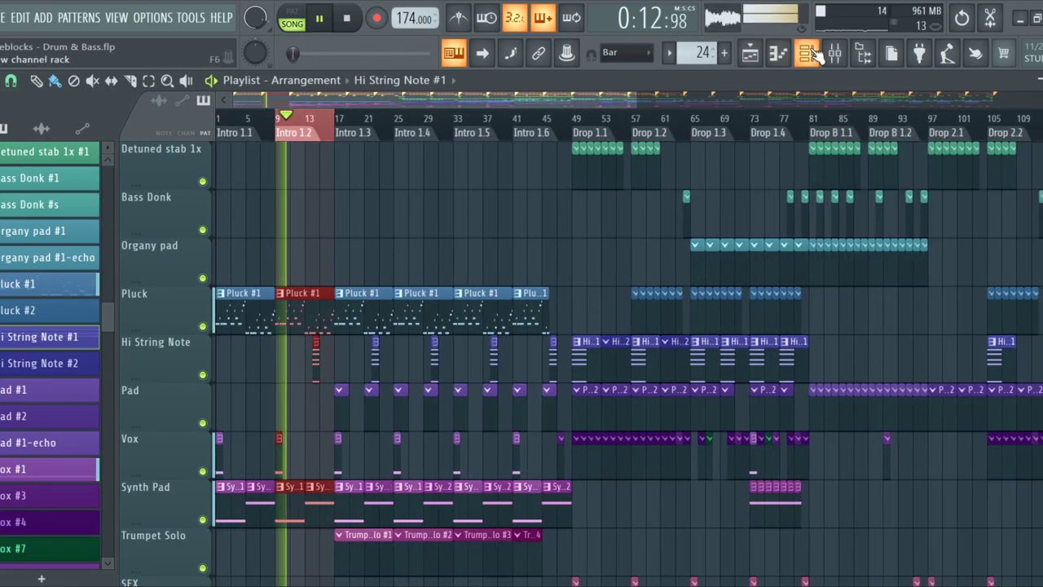
pyautogui.press('F6')
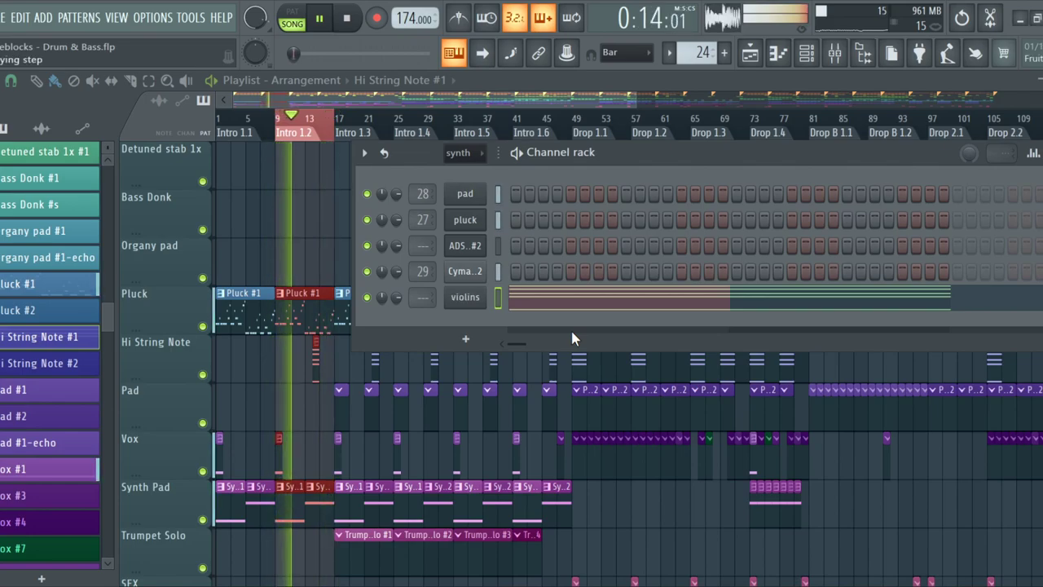
pyautogui.click(847, 53)
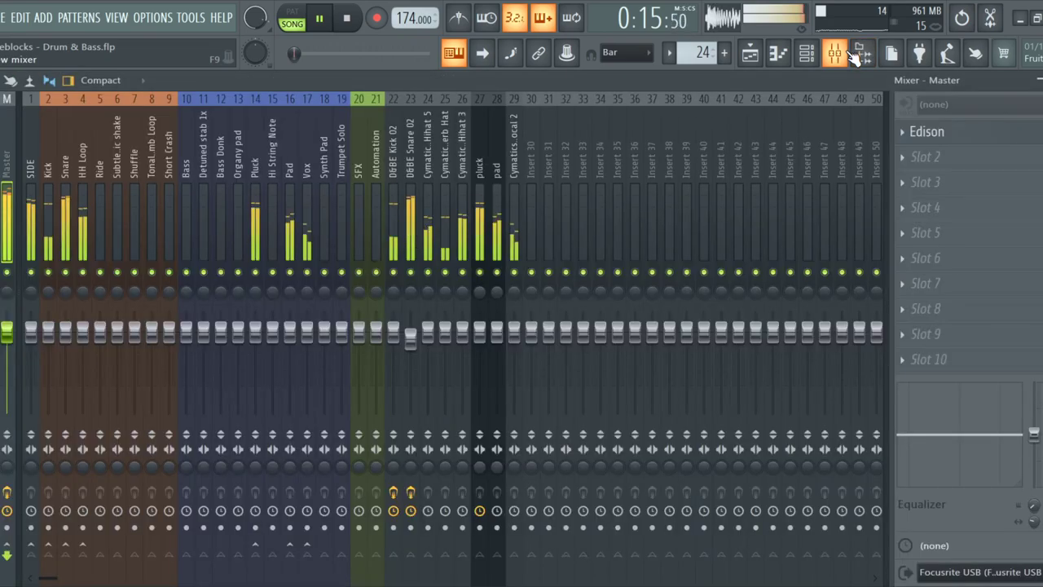
pyautogui.click(536, 206)
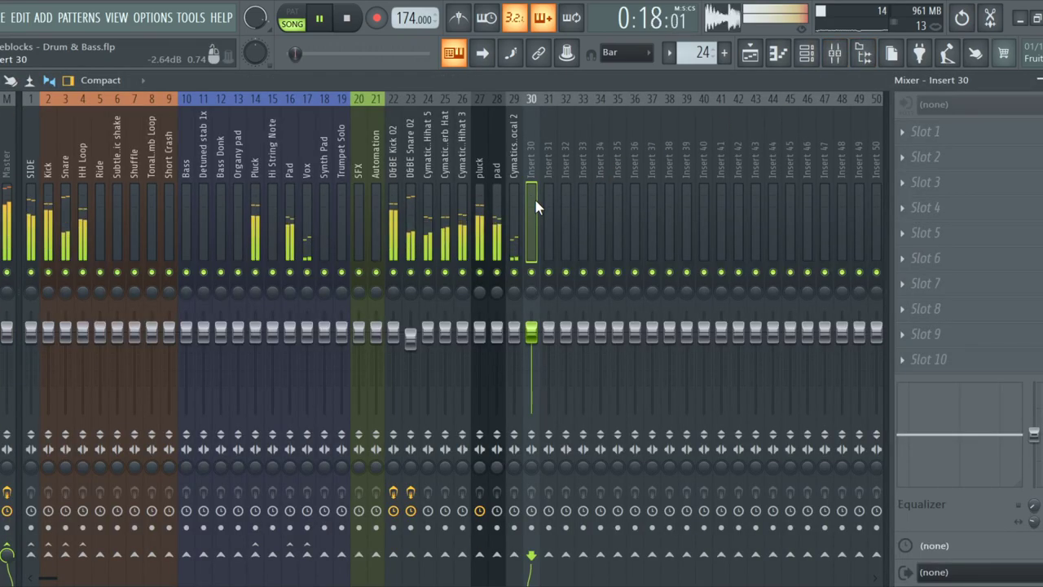
pyautogui.hotkey('ctrl', 'l')
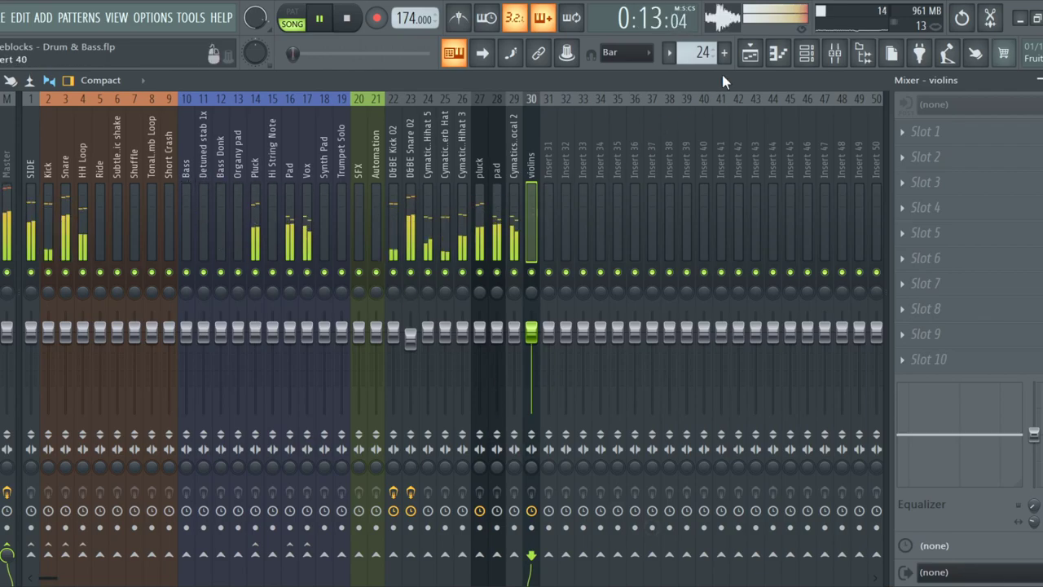
# Route the violins mixer track into Hi String Note, and route Hi String Note to SIDE instead of the Master
pyautogui.click(750, 53)
pyautogui.scroll(5, 306, 379)
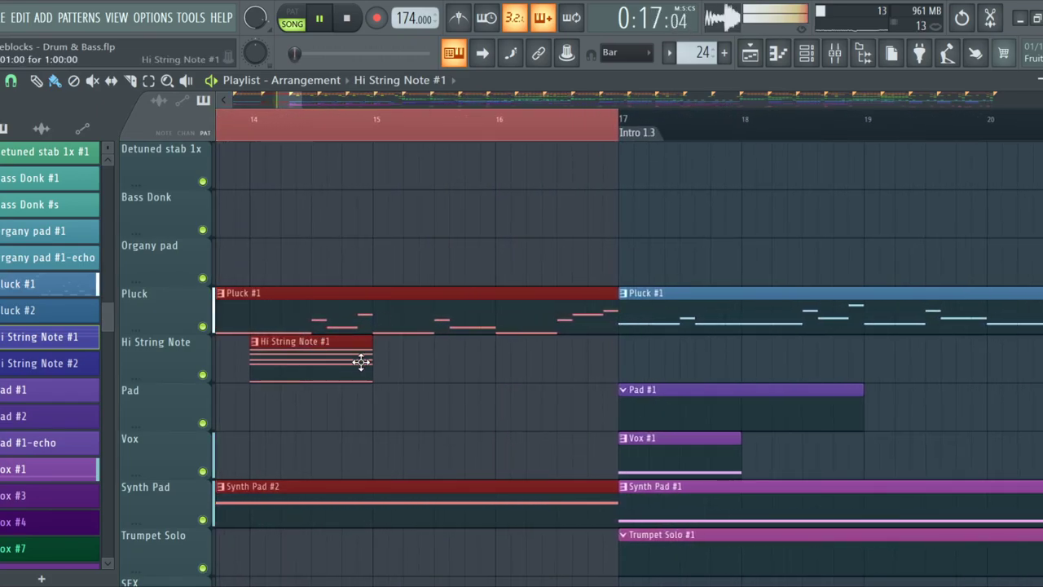
pyautogui.click(811, 58)
pyautogui.click(835, 53)
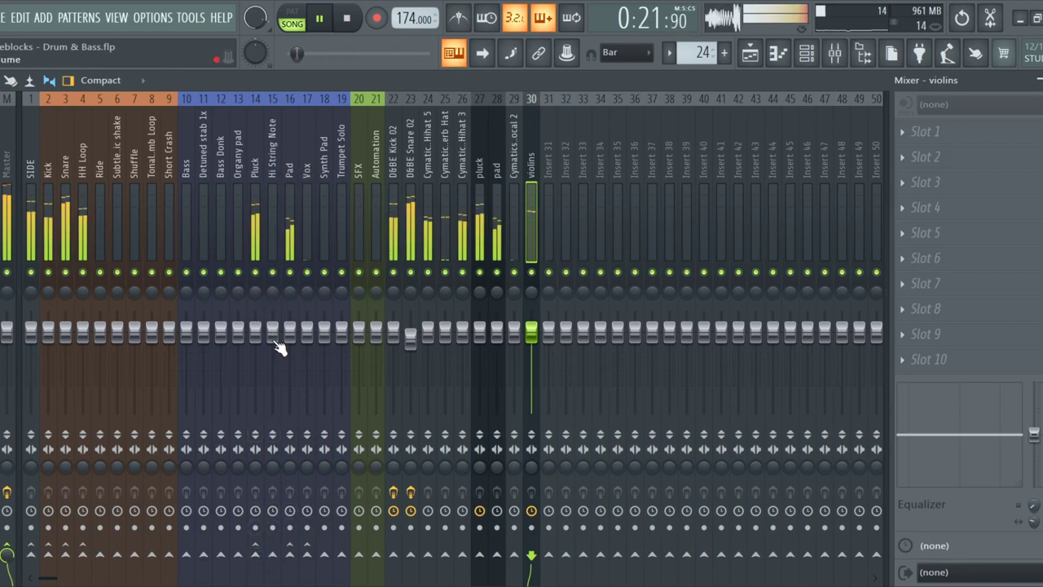
pyautogui.click(10, 542)
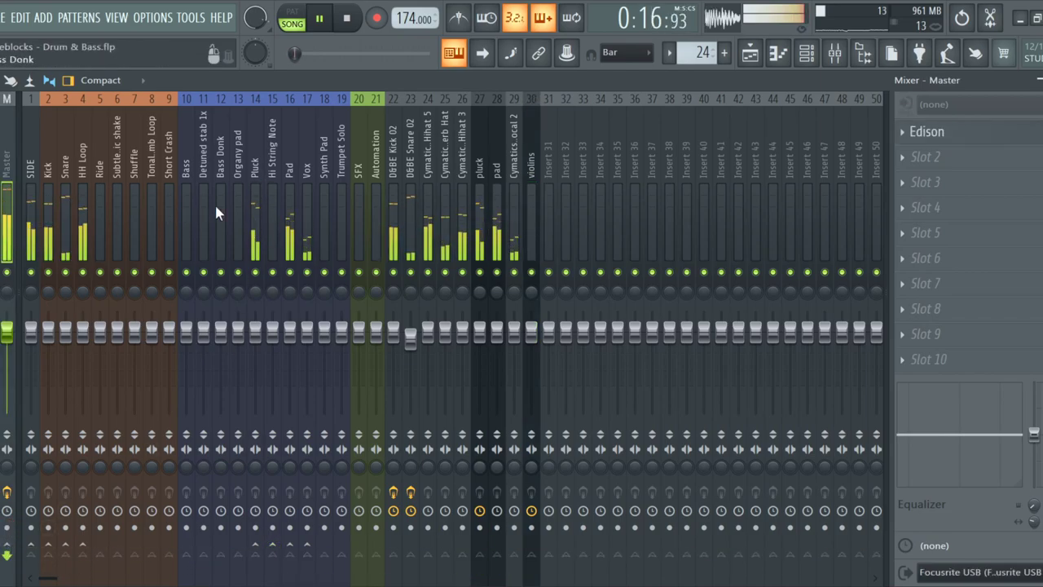
pyautogui.click(276, 189)
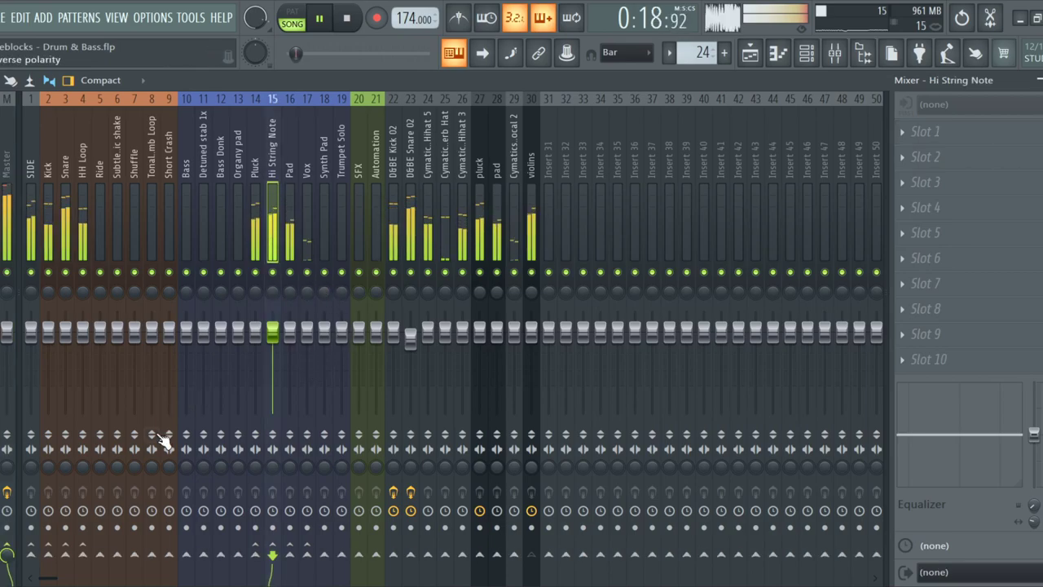
pyautogui.click(30, 555)
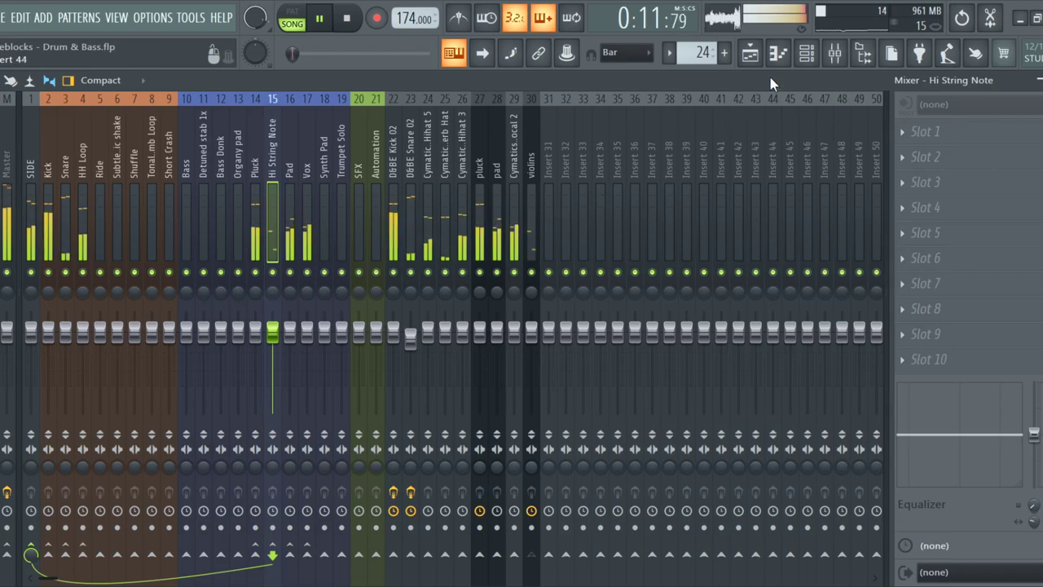
# Set the playlist's loop selection to Intro 1.3, bars 17 to 25, and review its drum and percussion clips during playback
pyautogui.click(748, 54)
pyautogui.scroll(-3, 353, 373)
pyautogui.scroll(6, 326, 368)
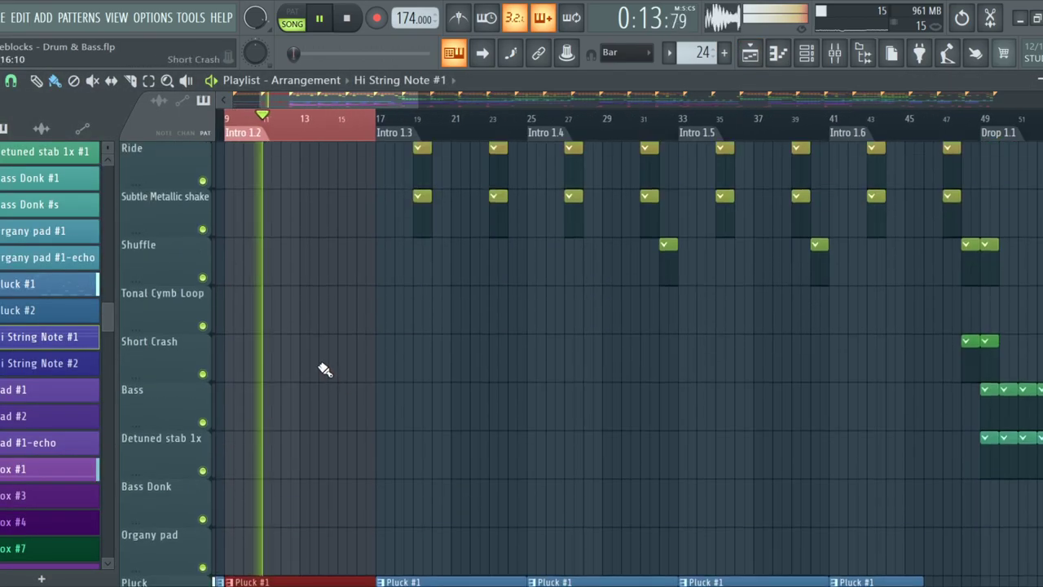
pyautogui.scroll(-3, 330, 359)
pyautogui.scroll(6, 326, 280)
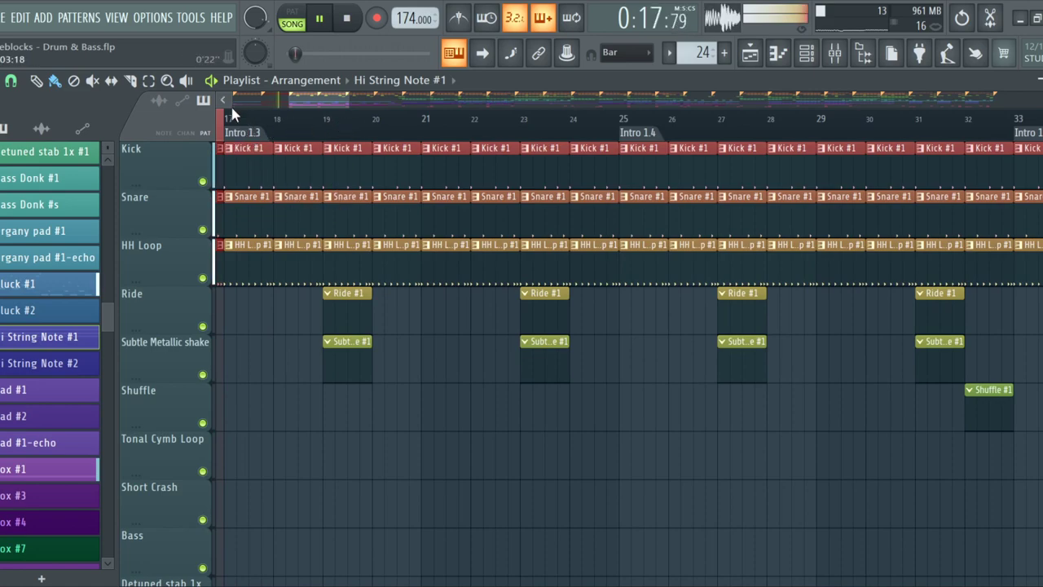
pyautogui.moveTo(231, 128); pyautogui.dragTo(634, 133)
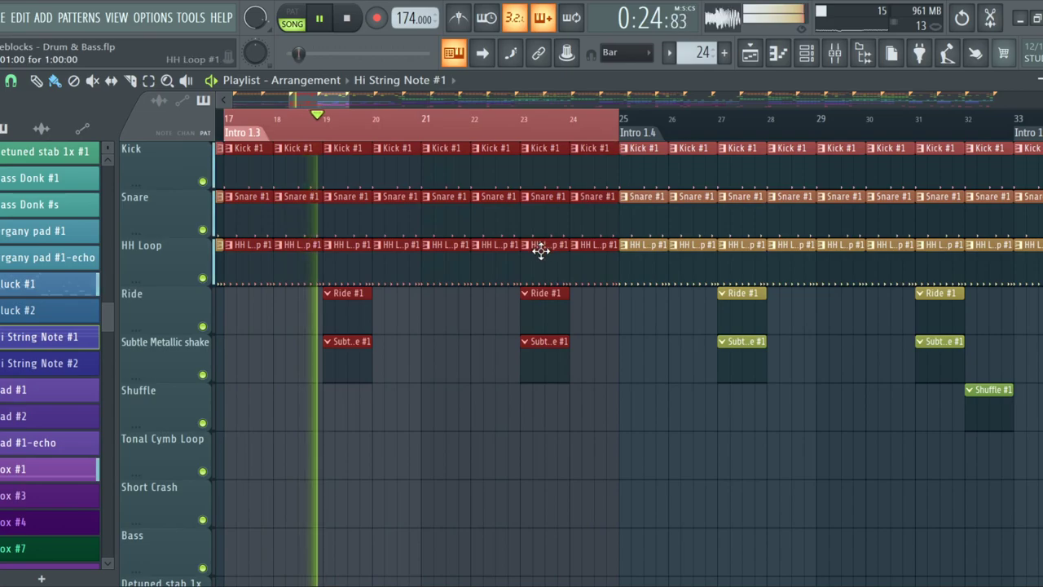
pyautogui.scroll(-3, 436, 362)
pyautogui.scroll(6, 489, 334)
pyautogui.press('space')
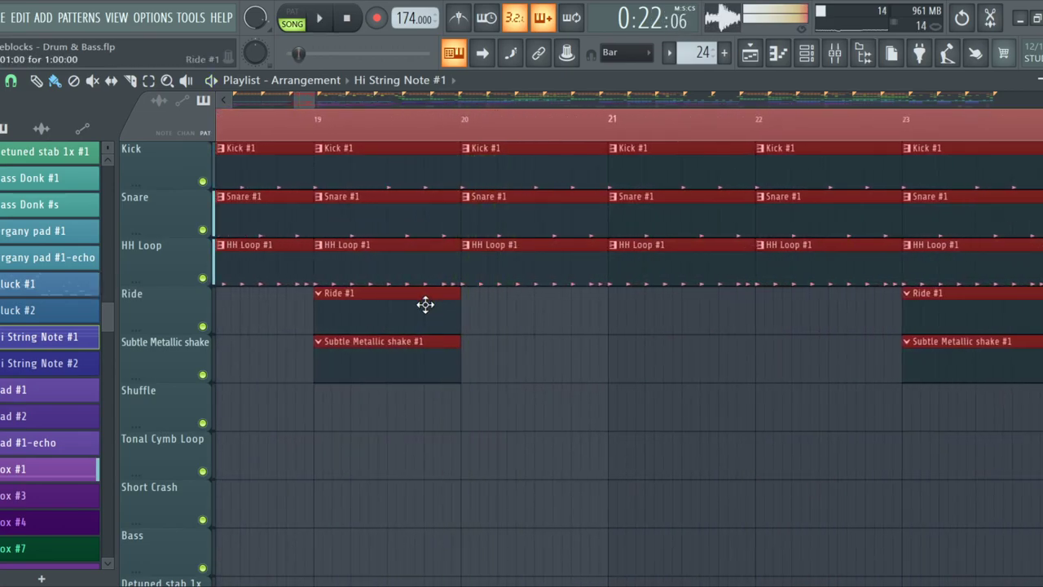
# Deselect the playlist clips and, for the Ride #1 pattern, filter ADSR Sample Manager's one-shots by "ride"
pyautogui.click(530, 393)
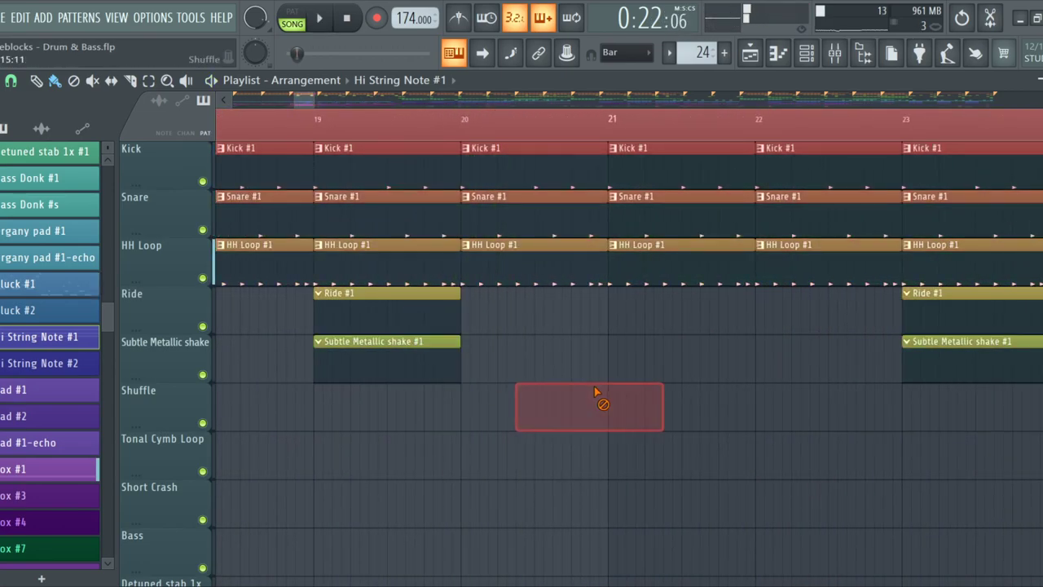
pyautogui.click(401, 302)
pyautogui.click(819, 52)
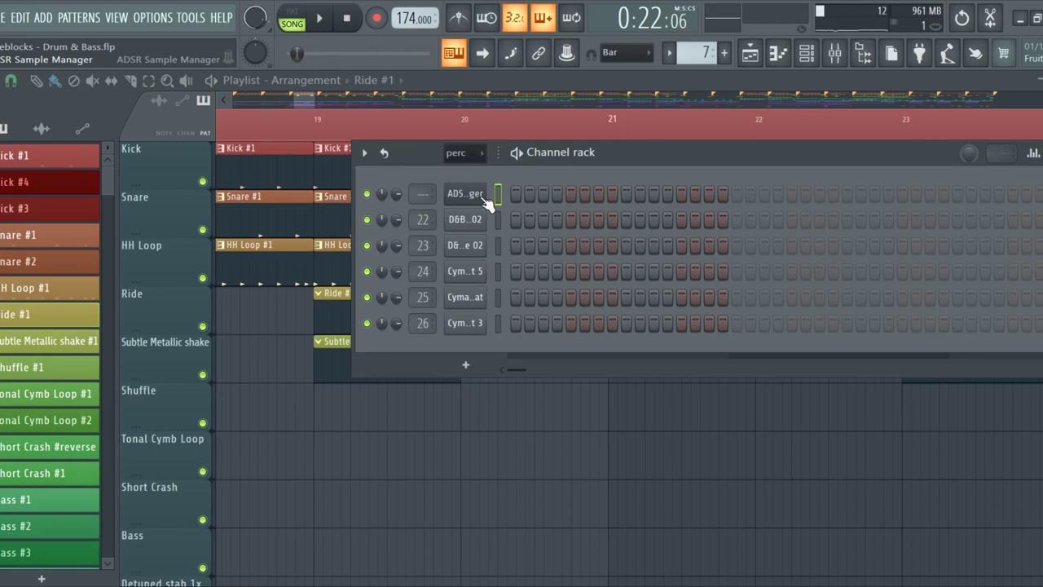
pyautogui.click(487, 196)
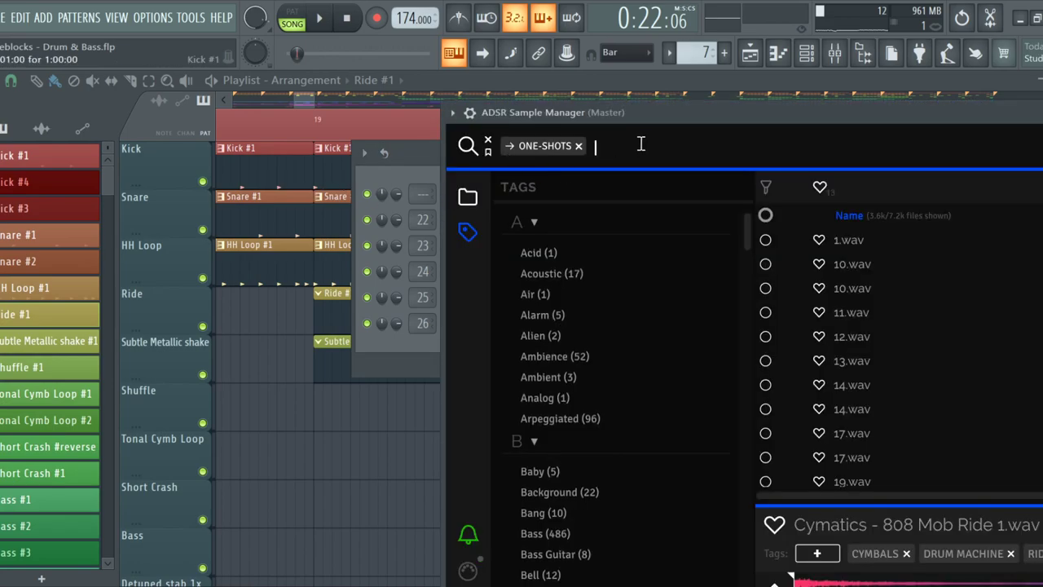
pyautogui.write('ride')
pyautogui.press('Return')
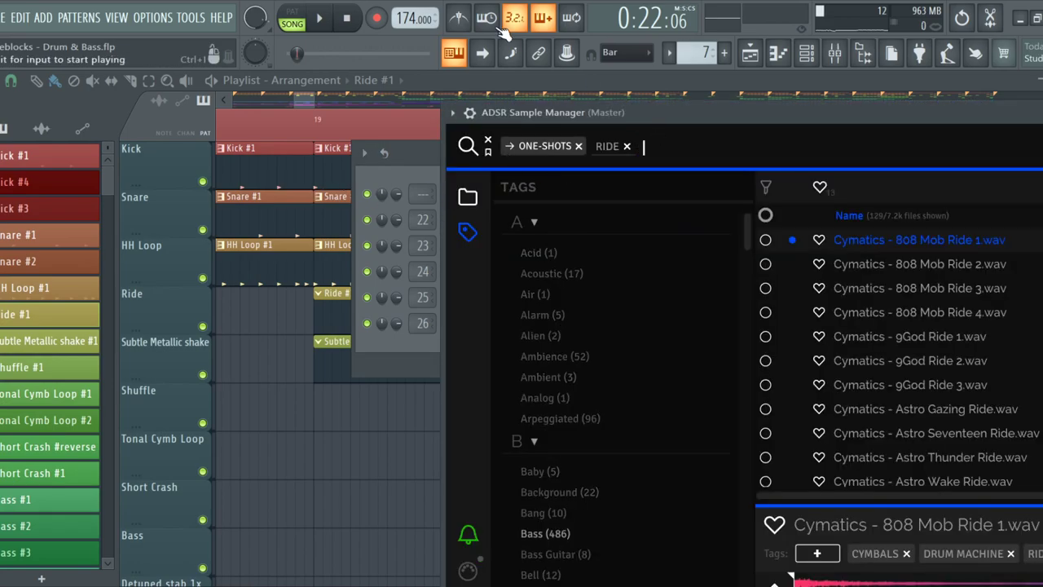
# Reposition the sample manager window and audition the ride samples from Cymatics - 808 Mob Ride 2 through 9God Ride 1
pyautogui.moveTo(648, 104); pyautogui.dragTo(690, 66)
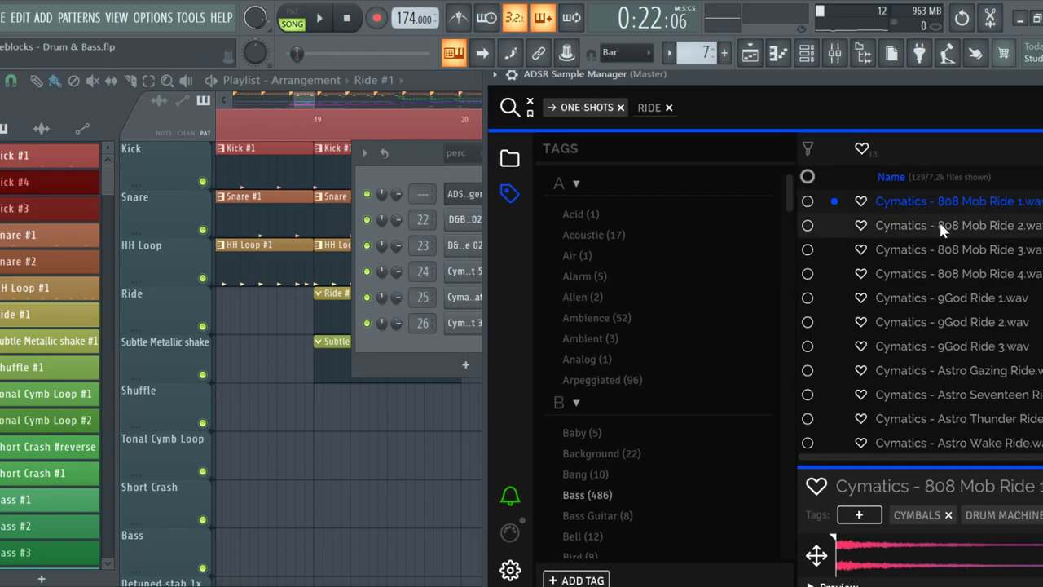
pyautogui.press('Down')
pyautogui.press('Down')
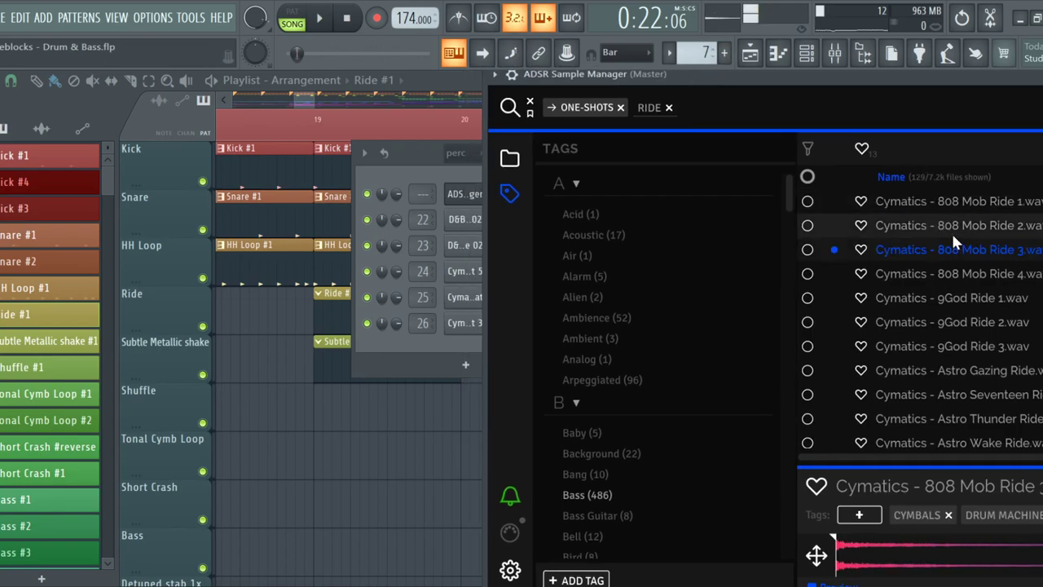
pyautogui.press('Down')
pyautogui.press('Down')
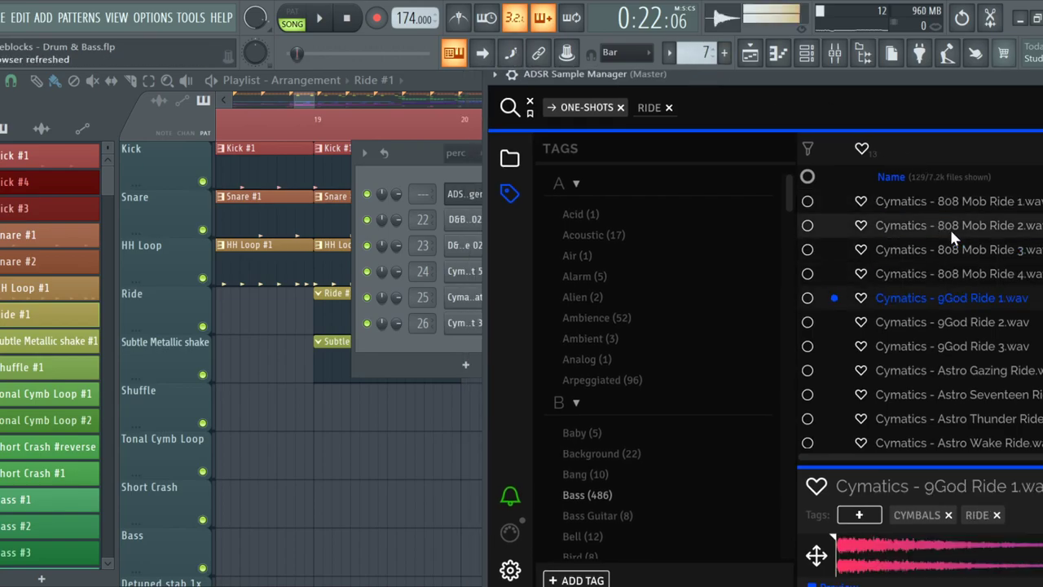
# Audition the Cymatics ride one-shots from 9God Ride 1 through Astro Who Ride in the sample list
pyautogui.press('Down')
pyautogui.press('Down')
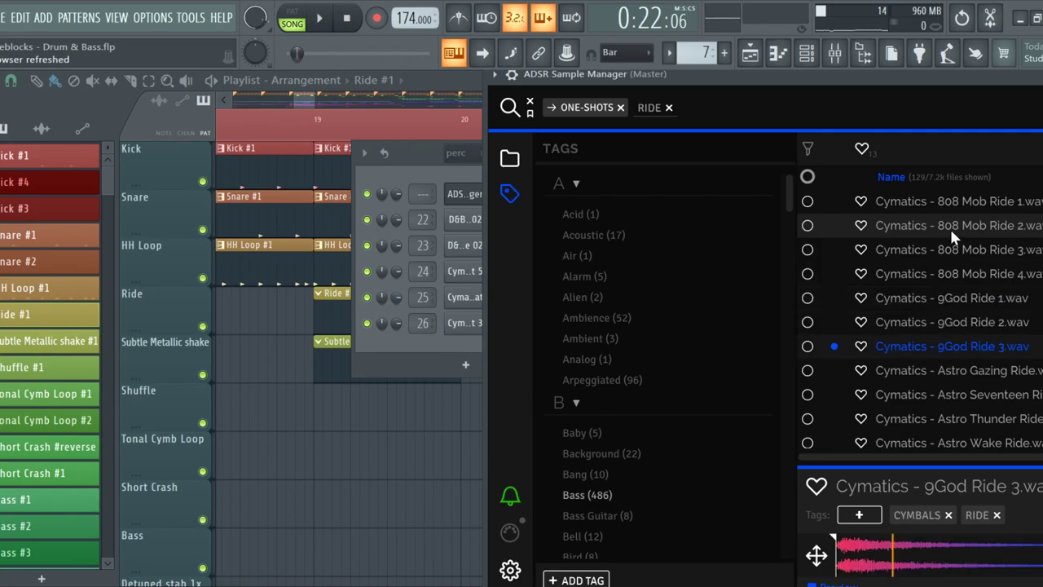
pyautogui.press('Down')
pyautogui.press('Down')
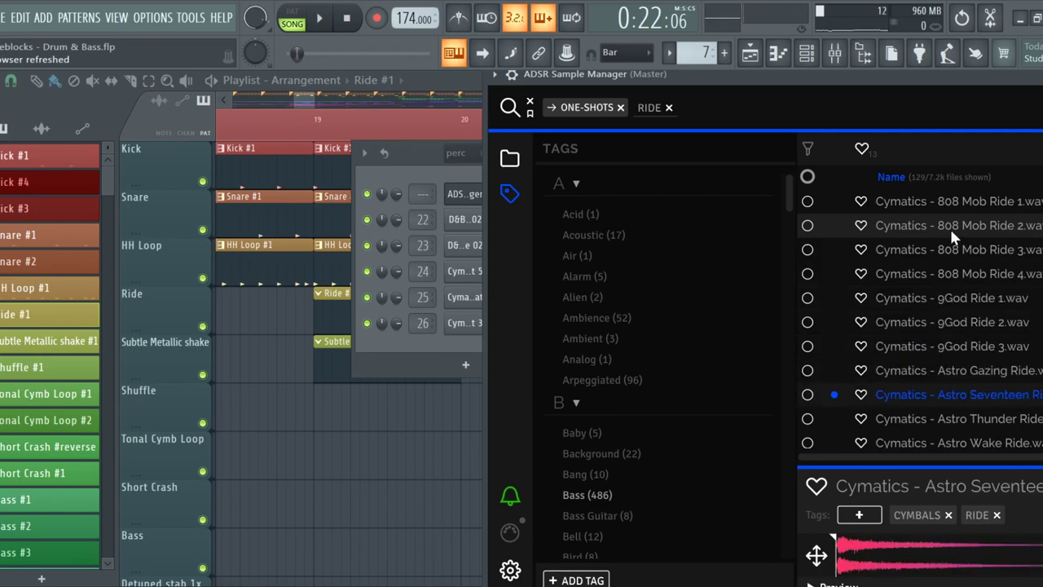
pyautogui.press('Down')
pyautogui.press('Down')
pyautogui.press('Down')
pyautogui.press('Down')
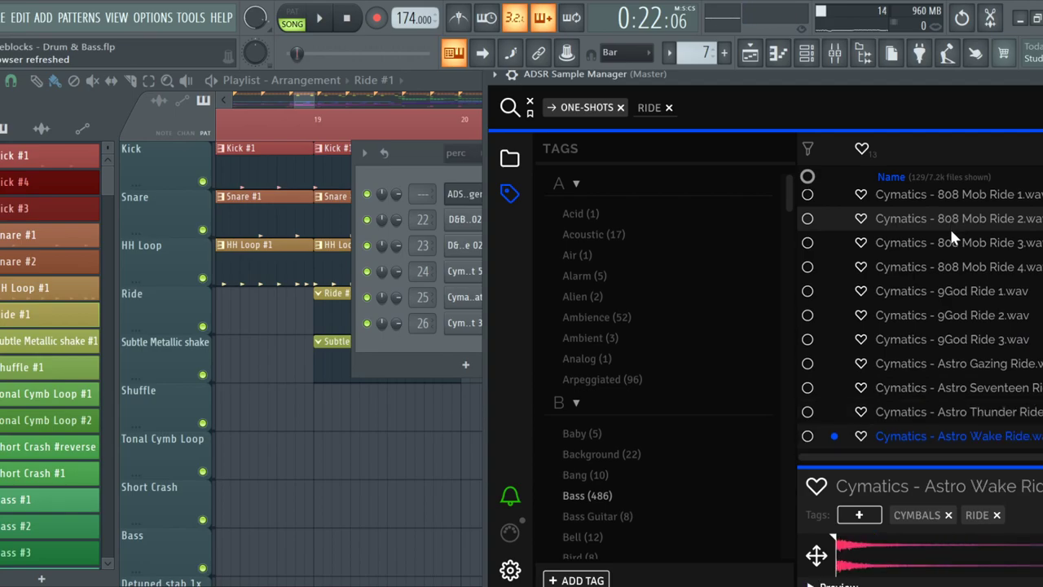
pyautogui.press('Up')
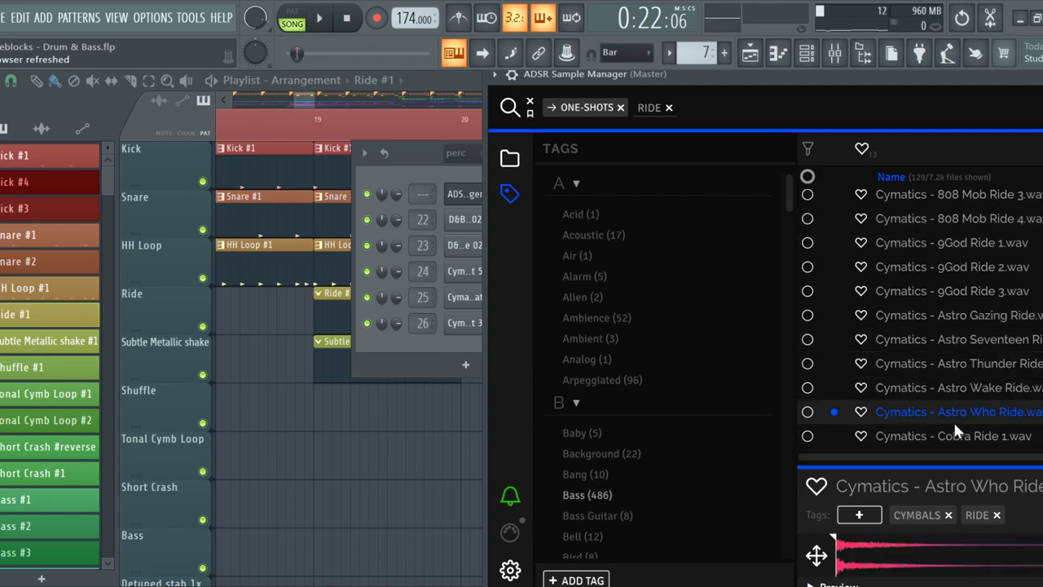
# Load Cymatics - Astro Who Ride as a new perc channel and place its hits on steps 5 and 13 of Ride #1
pyautogui.moveTo(451, 335); pyautogui.dragTo(446, 342)
pyautogui.moveTo(628, 153); pyautogui.dragTo(719, 128)
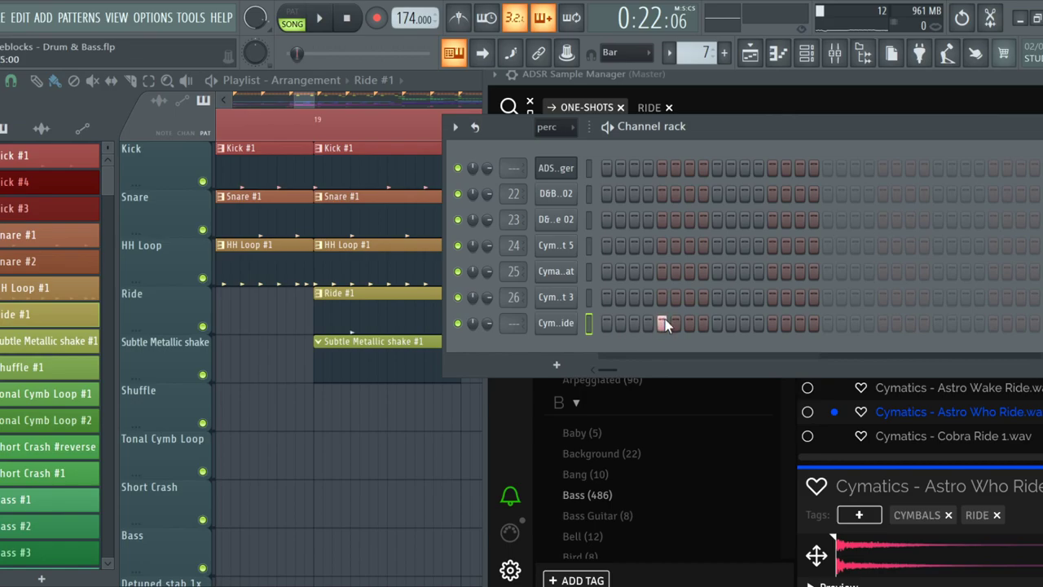
pyautogui.click(775, 323)
# Play the Intro 1.3 section to review how the Ride #1 clips sit against the drums
pyautogui.press('space')
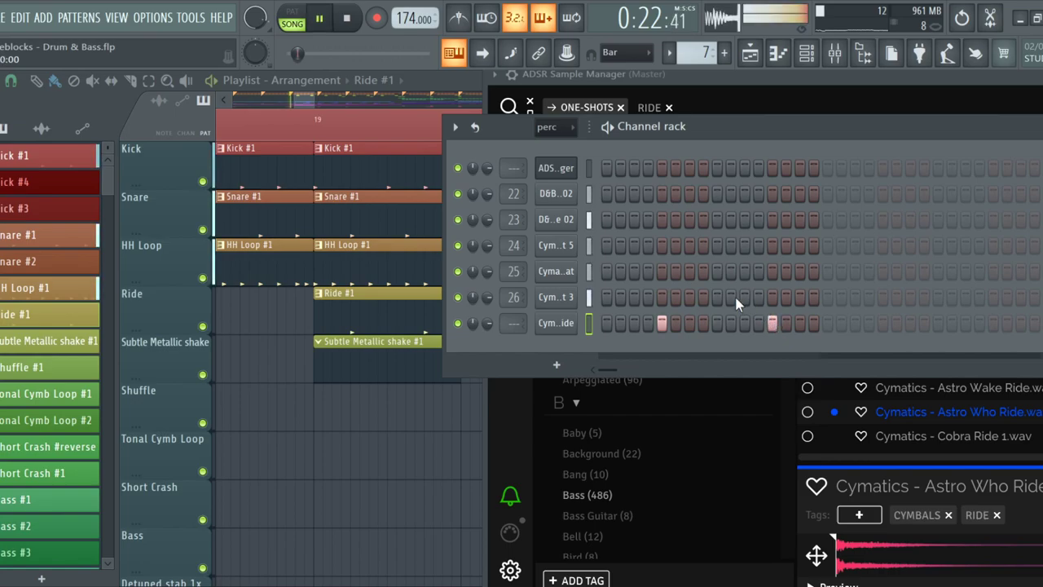
pyautogui.click(423, 77)
pyautogui.scroll(-5, 430, 223)
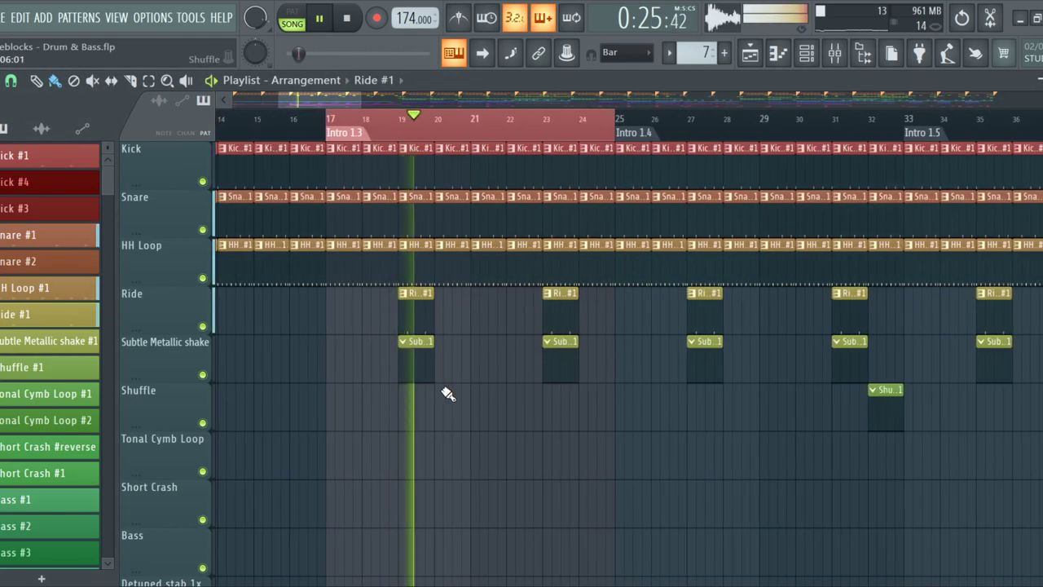
pyautogui.scroll(4, 447, 394)
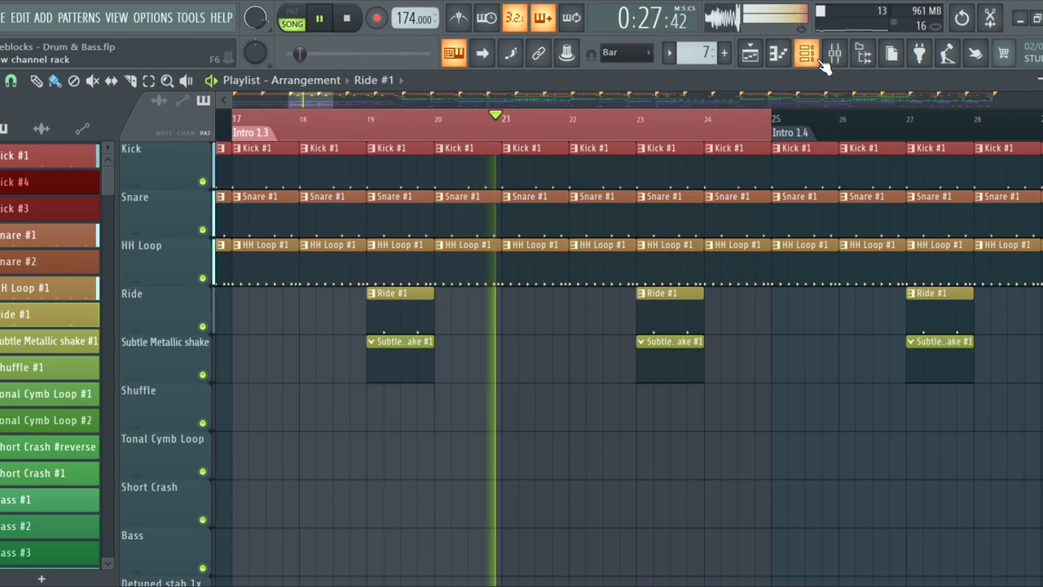
pyautogui.click(811, 57)
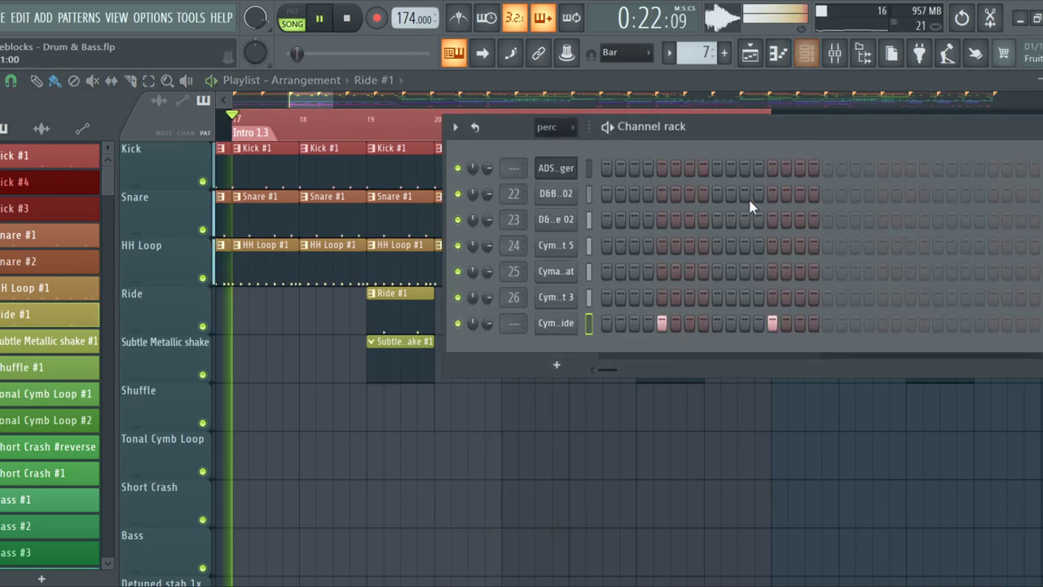
pyautogui.scroll(3, 369, 400)
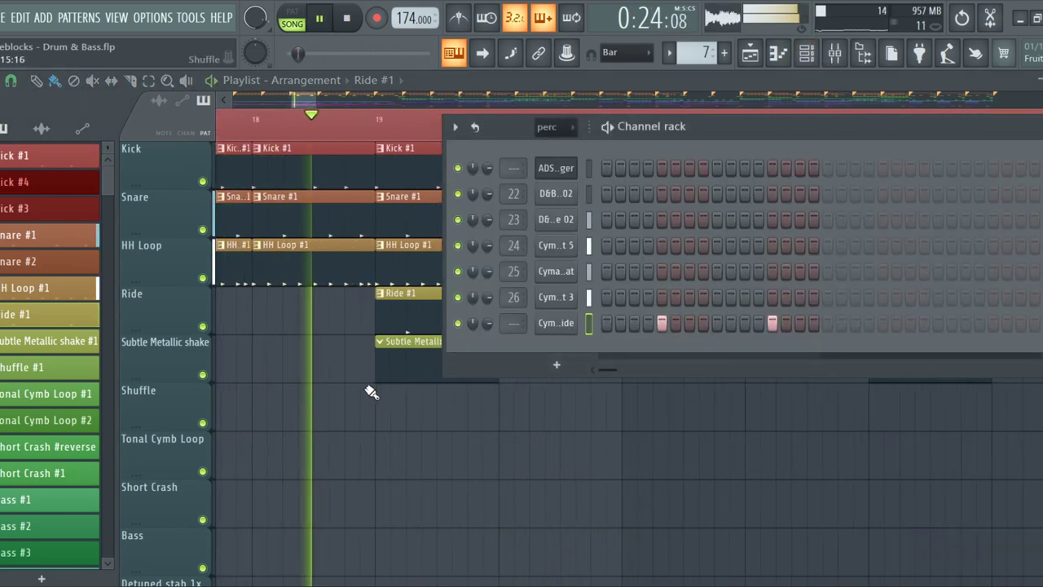
pyautogui.scroll(-3, 395, 414)
pyautogui.scroll(-1, 395, 413)
# Audition the Cymatics Cobra rides and replace the Astro Who Ride channel's sample with the chosen Cobra ride
pyautogui.click(565, 166)
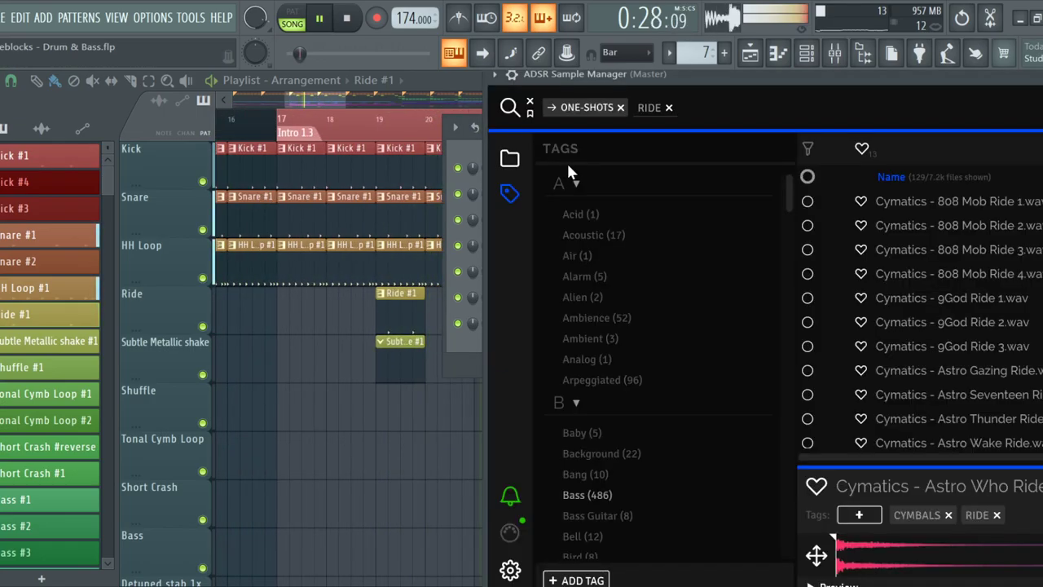
pyautogui.moveTo(818, 80); pyautogui.dragTo(868, 89)
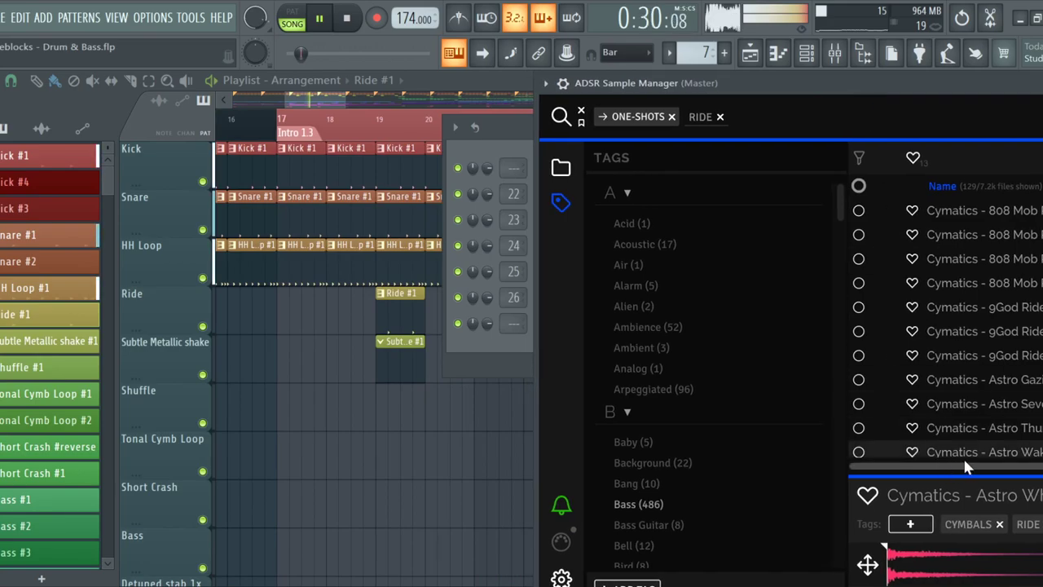
pyautogui.scroll(-5, 992, 250)
pyautogui.scroll(-1, 993, 314)
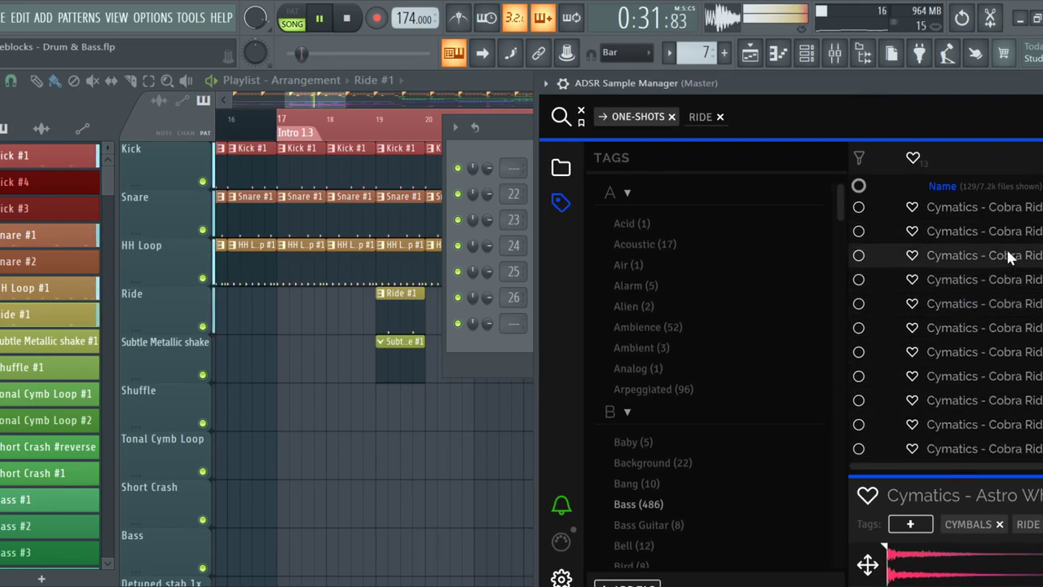
pyautogui.click(1013, 269)
pyautogui.click(1008, 295)
pyautogui.click(1005, 320)
pyautogui.click(1020, 295)
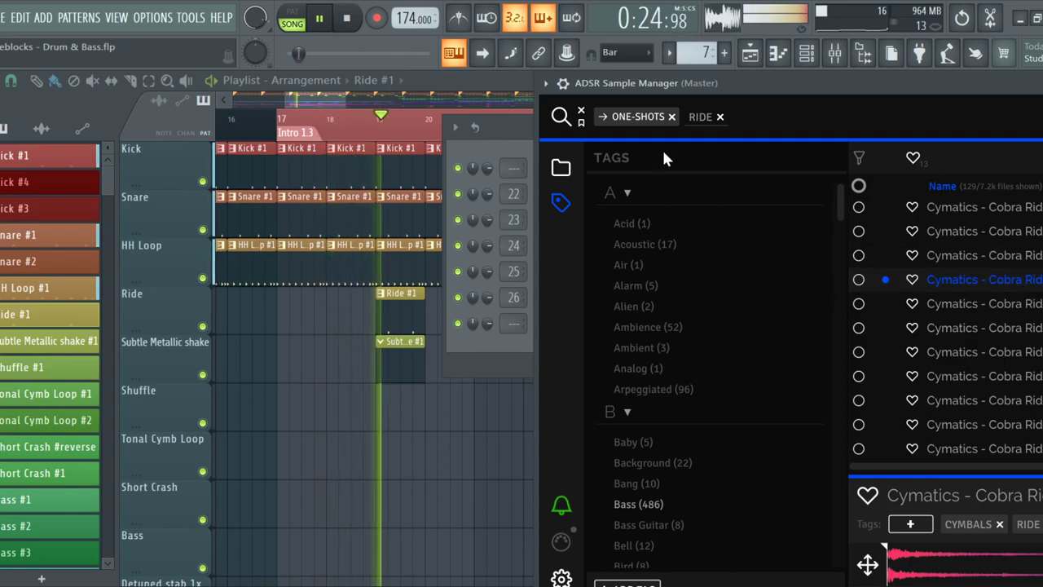
pyautogui.press('F6')
pyautogui.click(807, 84)
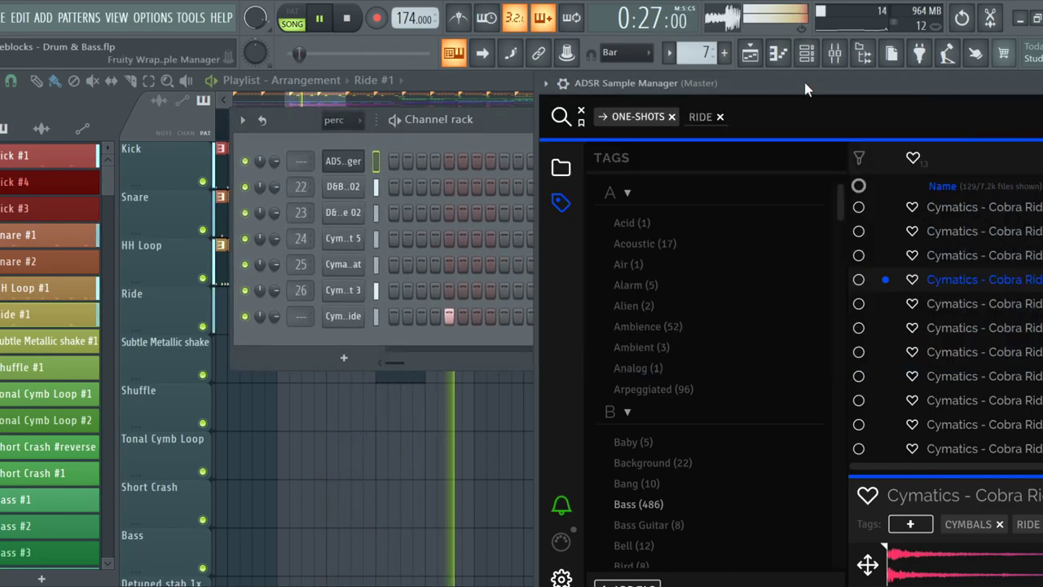
pyautogui.moveTo(994, 277); pyautogui.dragTo(340, 322)
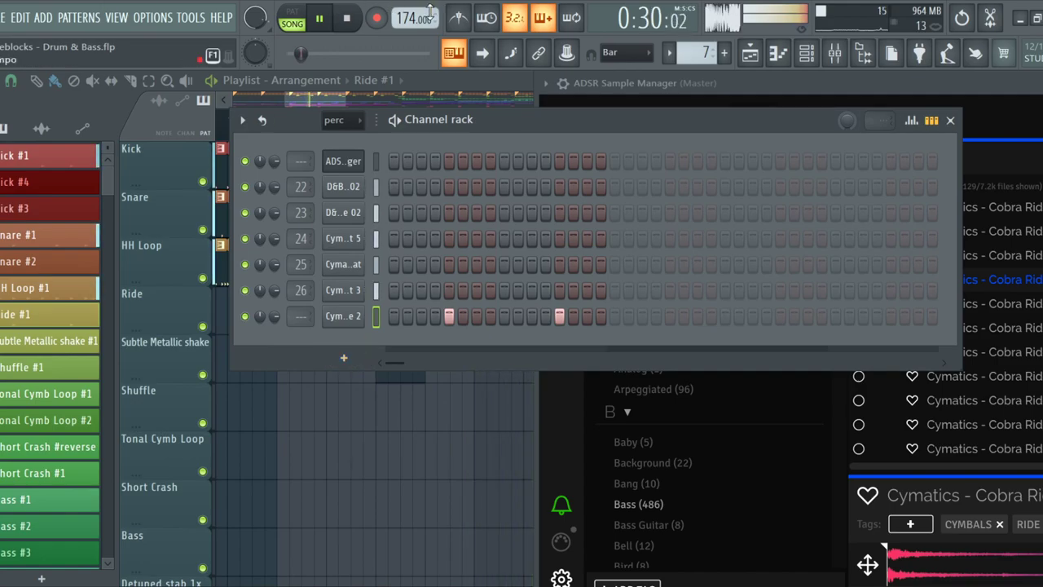
# Select the Subtle Metallic shake #1 pattern from its clip at bar 19 and show its channel rack
pyautogui.click(453, 72)
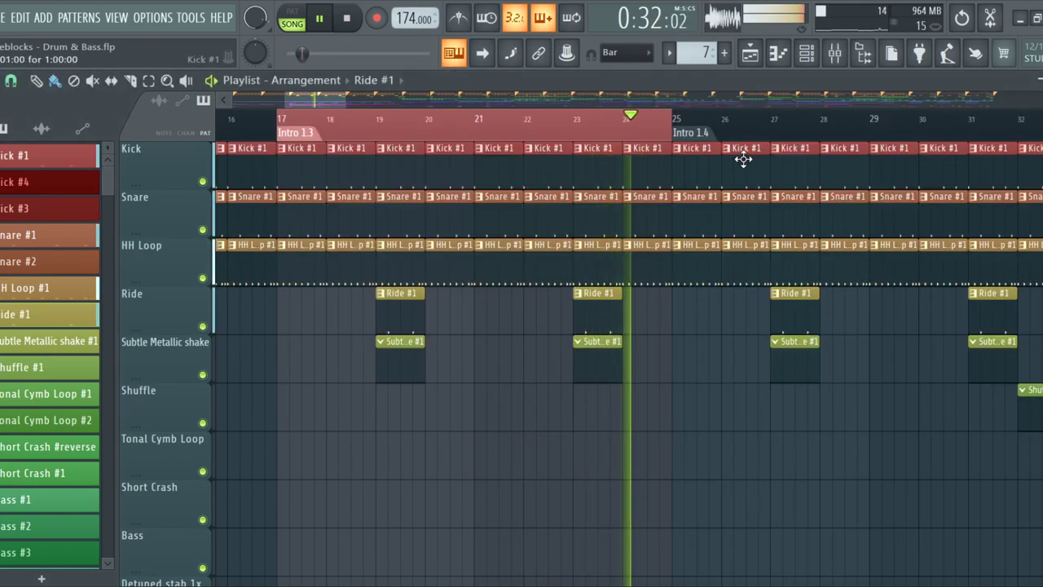
pyautogui.click(398, 372)
pyautogui.scroll(4, 398, 372)
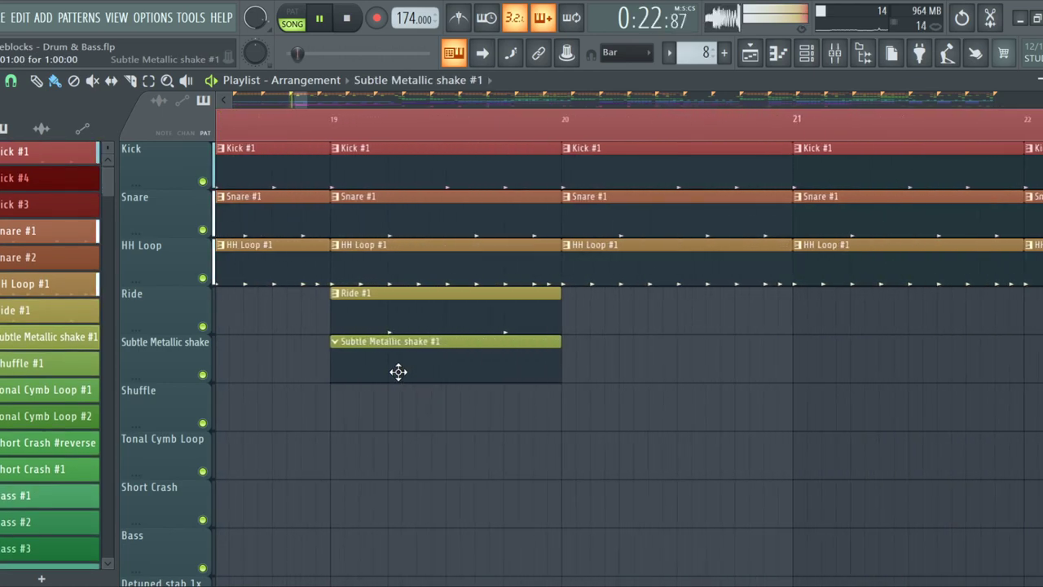
pyautogui.click(805, 54)
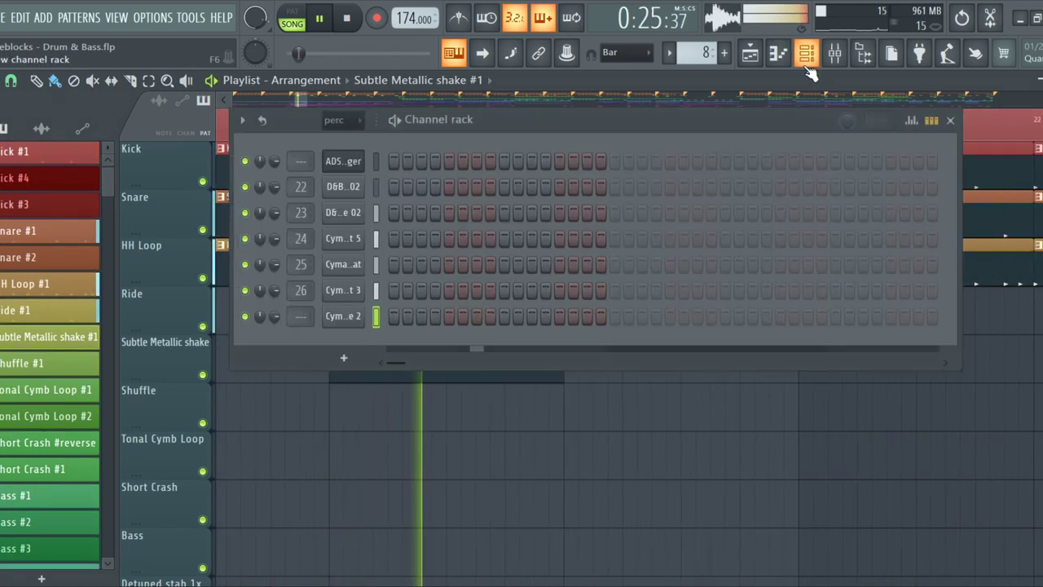
# Replace the RIDE filter in the ADSR Sample Manager with a search for "shake" among the one-shots
pyautogui.click(344, 163)
pyautogui.click(722, 116)
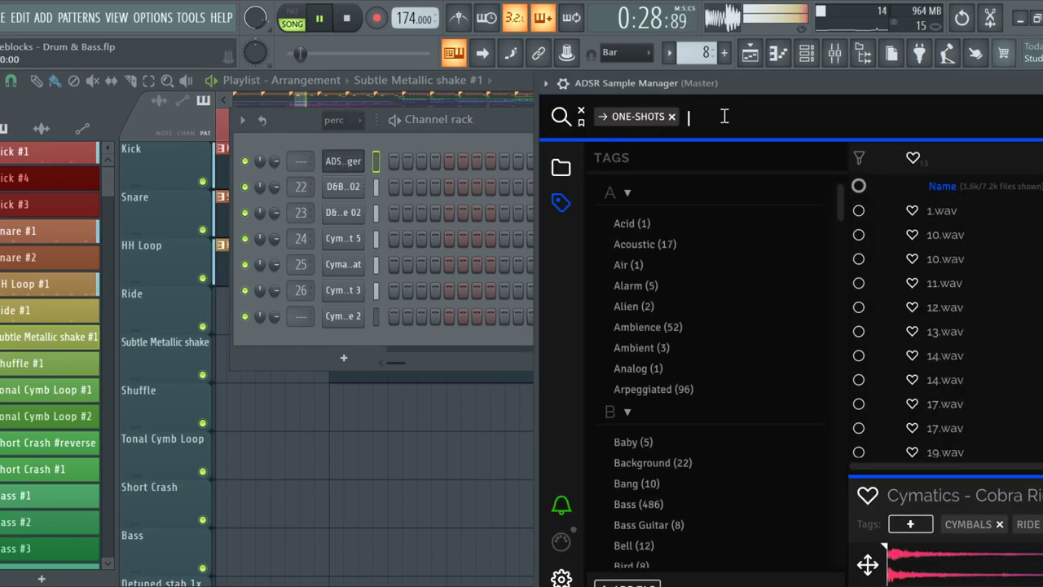
pyautogui.write('shake')
pyautogui.press('Return')
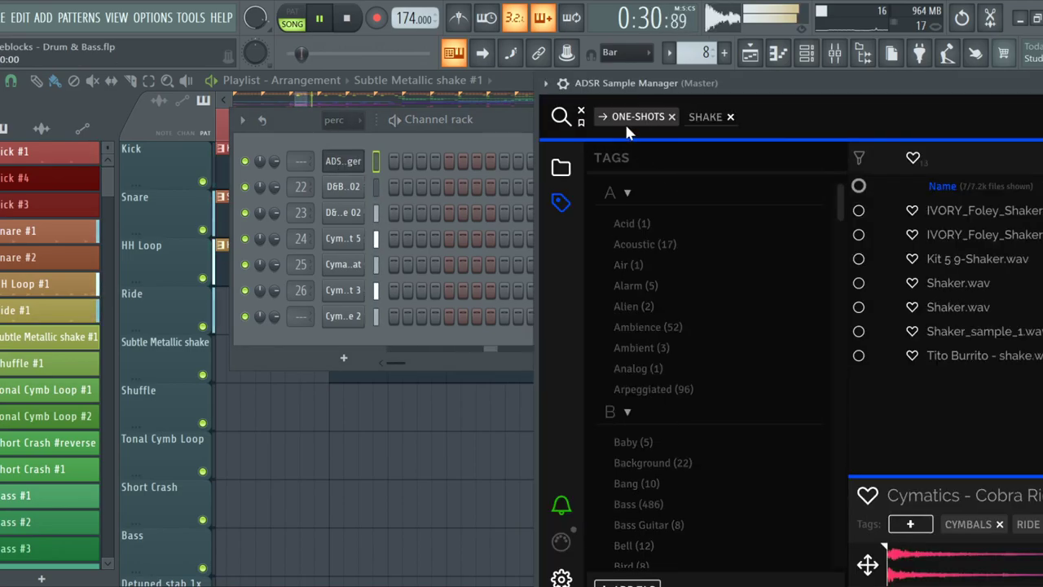
# Audition the shaker one-shots from the IVORY Foley shakers through Tito Burrito - shake, returning to Shaker_sample_1
pyautogui.click(1025, 211)
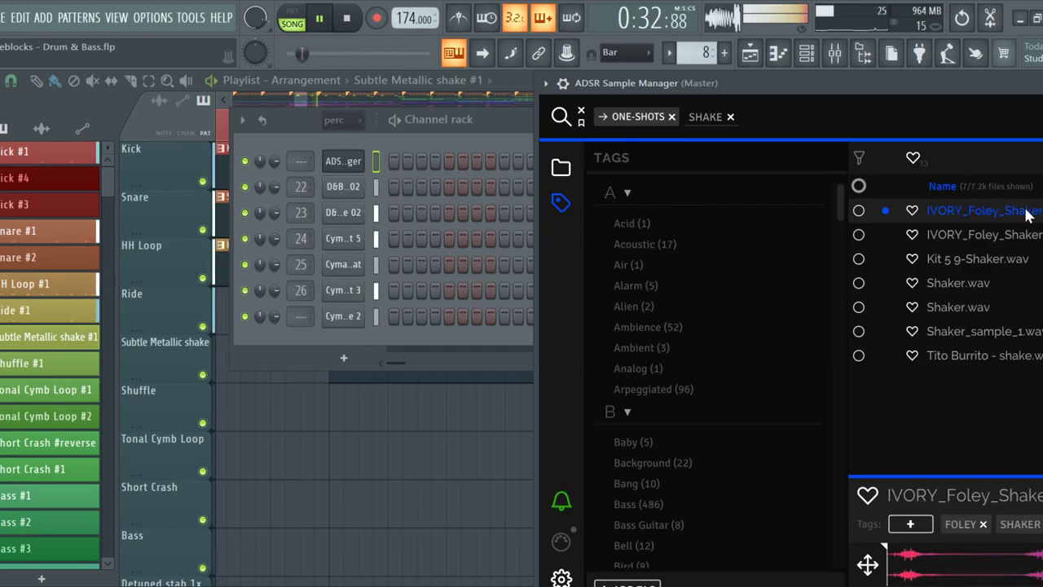
pyautogui.click(1024, 236)
pyautogui.click(1015, 267)
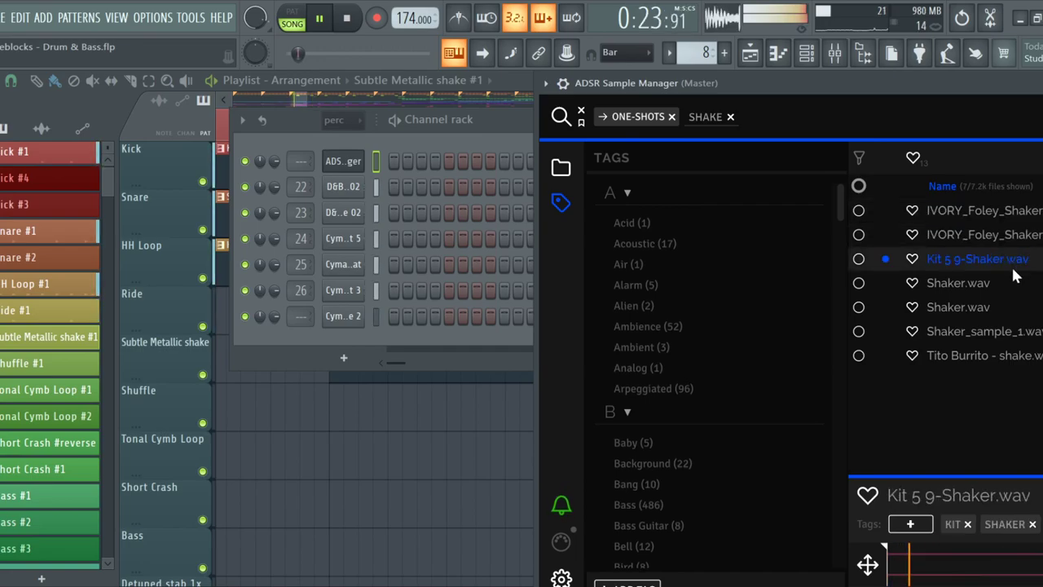
pyautogui.click(999, 284)
pyautogui.click(1000, 303)
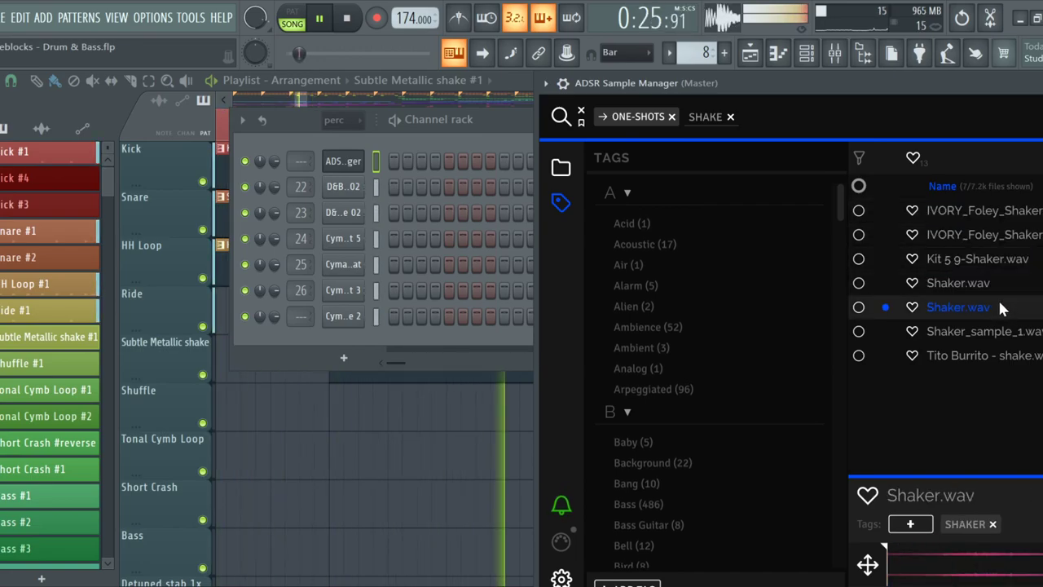
pyautogui.click(1011, 330)
pyautogui.click(1018, 357)
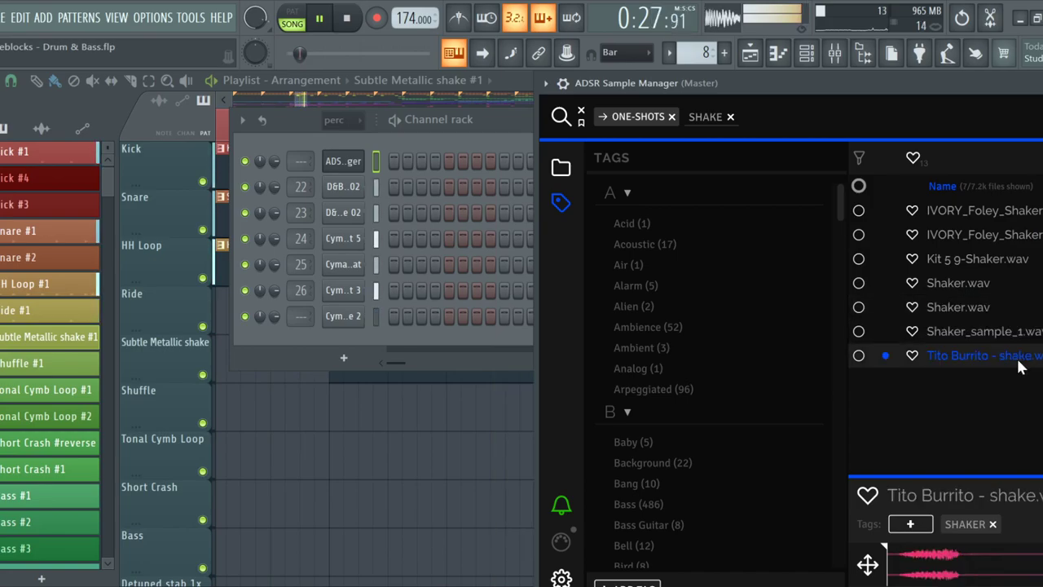
pyautogui.click(1007, 333)
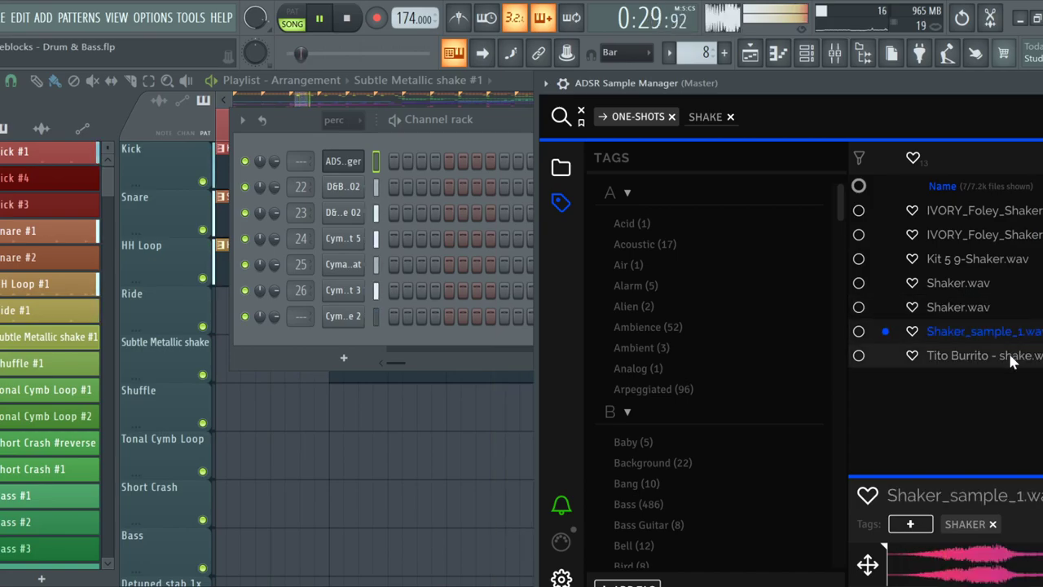
# Load Shaker_sample_1 as a new perc channel and place its hits on steps 1, 3, 5, 9, 11 and 13
pyautogui.moveTo(1005, 338); pyautogui.dragTo(380, 335)
pyautogui.moveTo(497, 119); pyautogui.dragTo(690, 96)
pyautogui.click(589, 319)
pyautogui.click(615, 318)
pyautogui.click(643, 318)
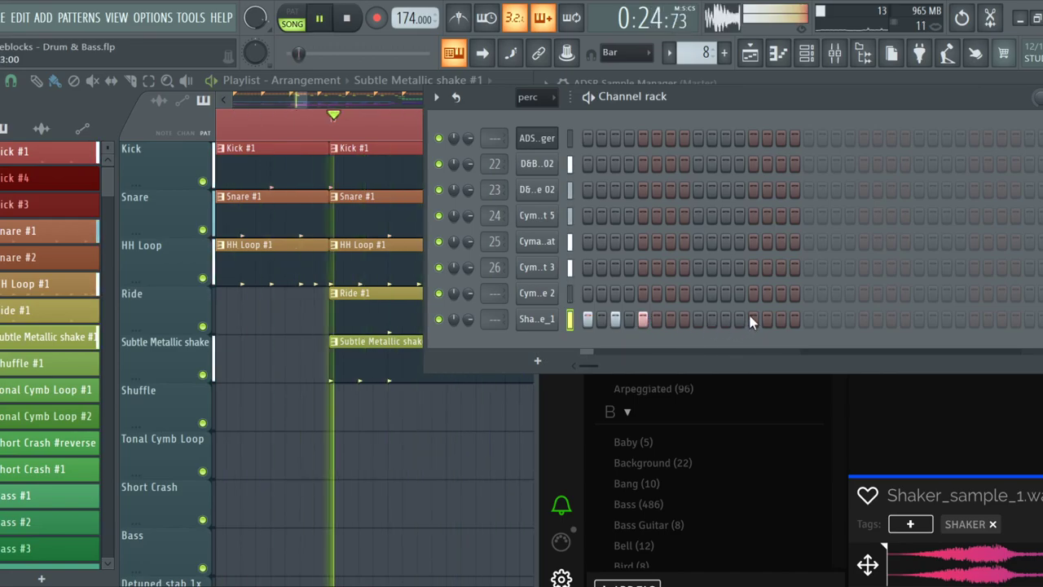
pyautogui.click(725, 318)
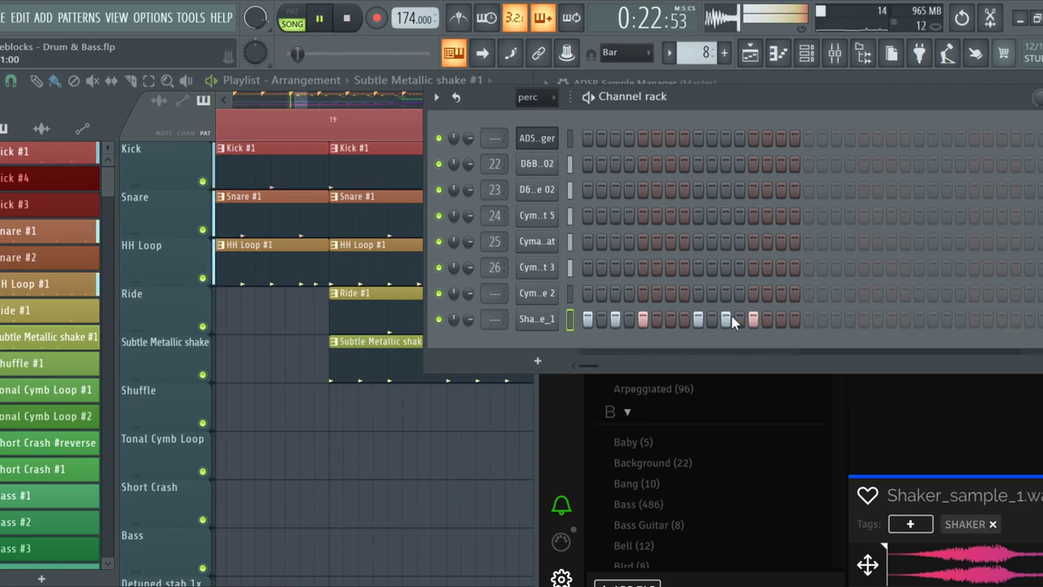
# Thin out the shaker pattern by removing its hits on steps 1, 3, 9 and 11, keeping steps 5 and 13
pyautogui.click(726, 83)
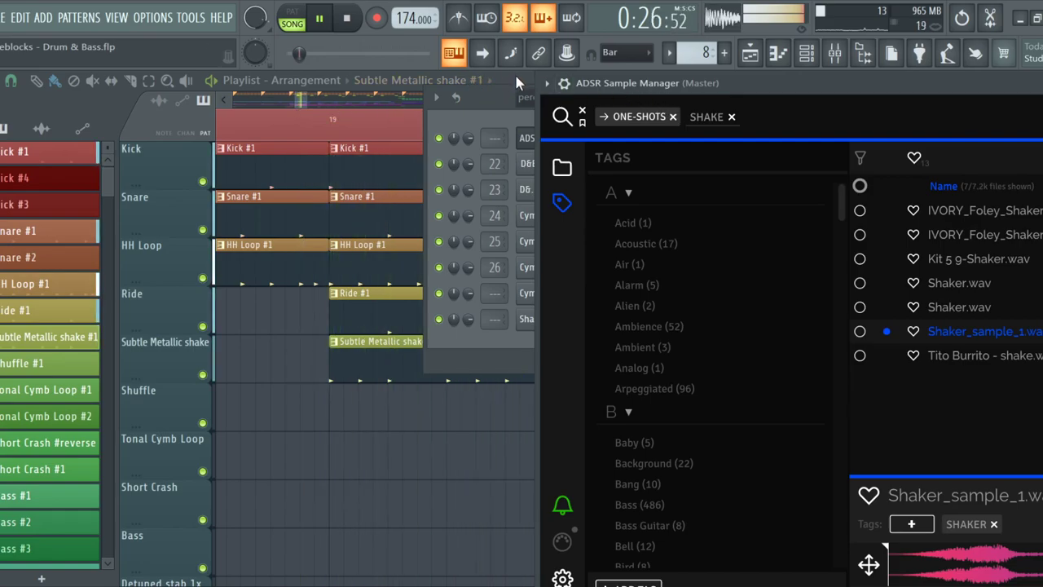
pyautogui.click(496, 103)
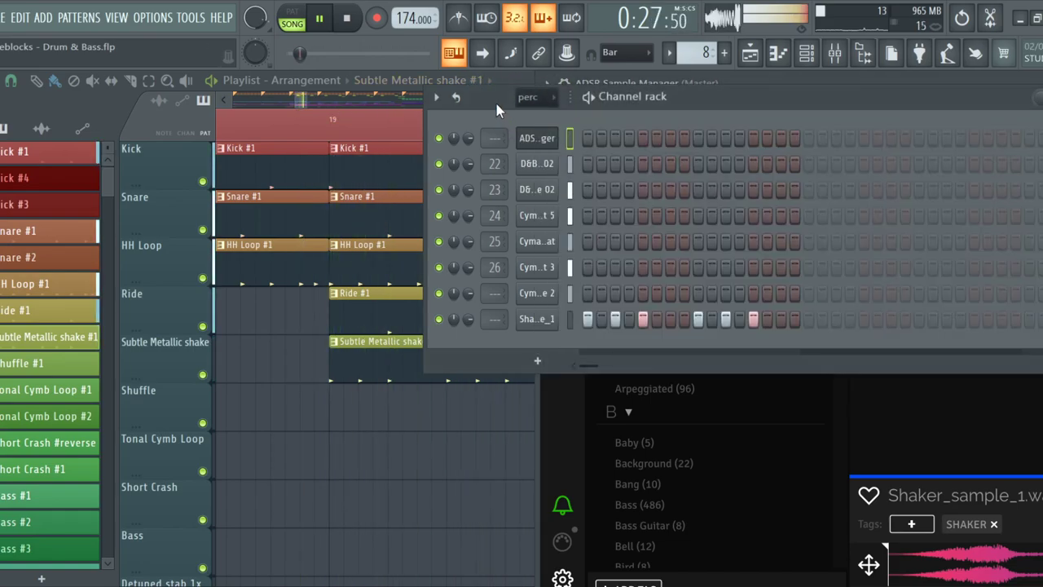
pyautogui.click(698, 319)
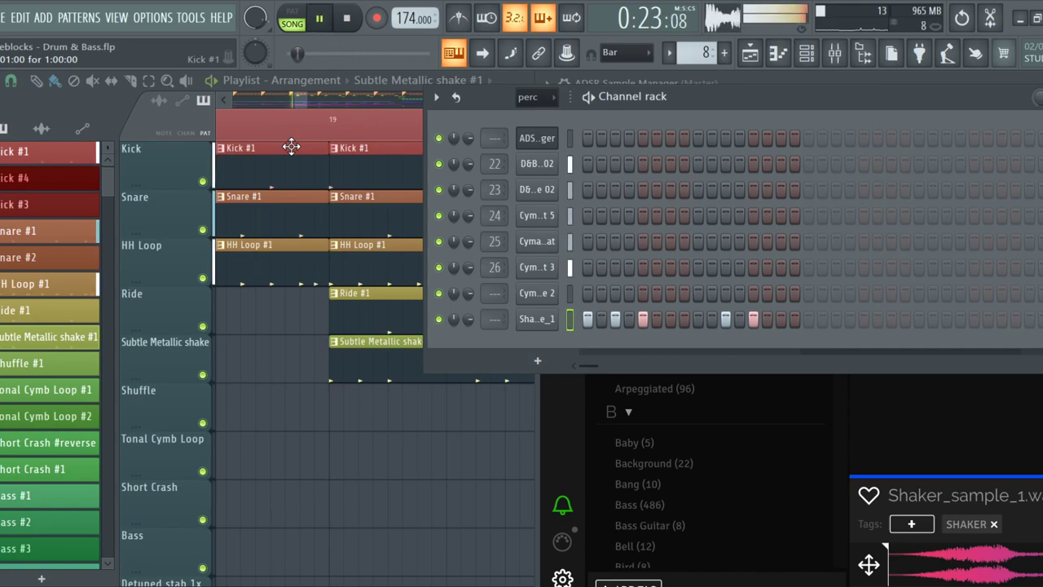
pyautogui.click(588, 318)
pyautogui.click(647, 320)
pyautogui.press('space')
pyautogui.click(647, 321)
pyautogui.press('space')
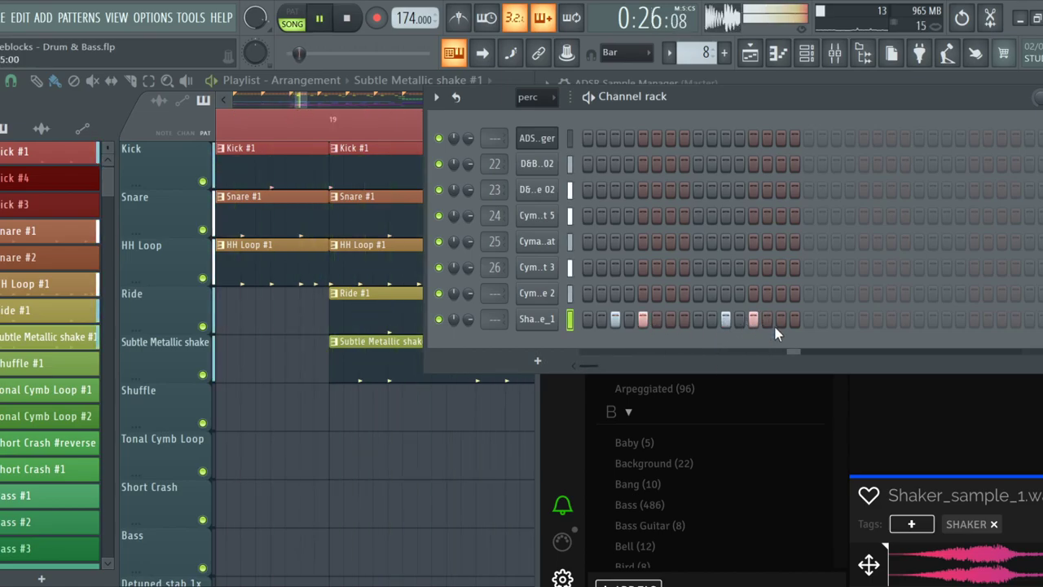
pyautogui.click(617, 321)
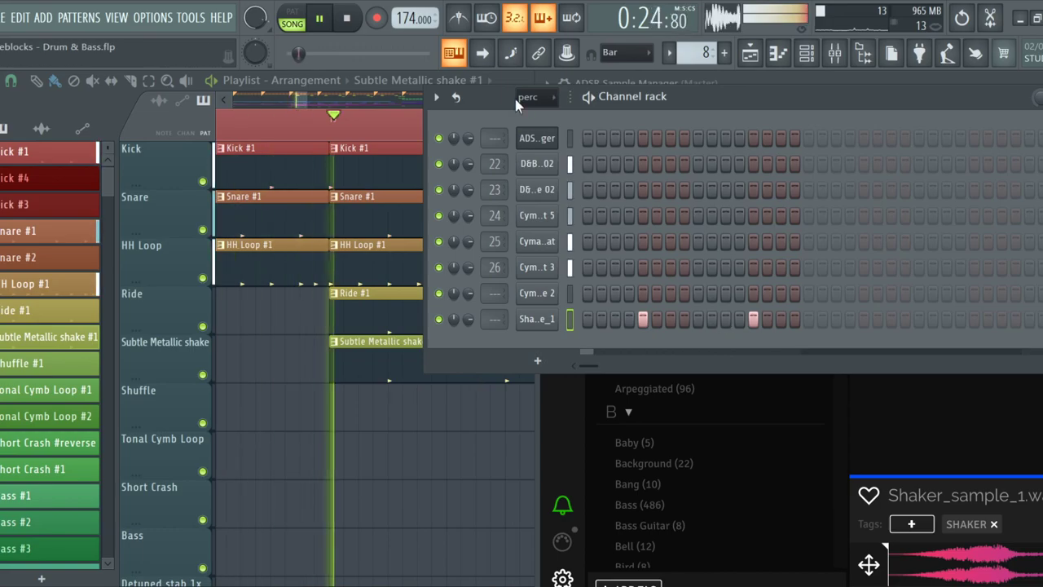
# Restart the song playback and bring the ADSR Sample Manager back up
pyautogui.press('space')
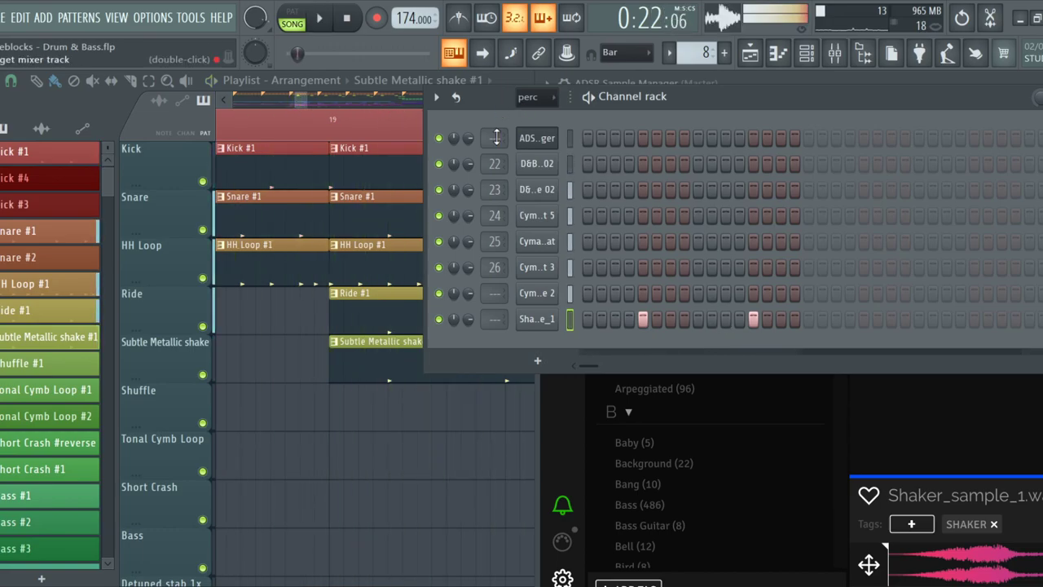
pyautogui.press('F6')
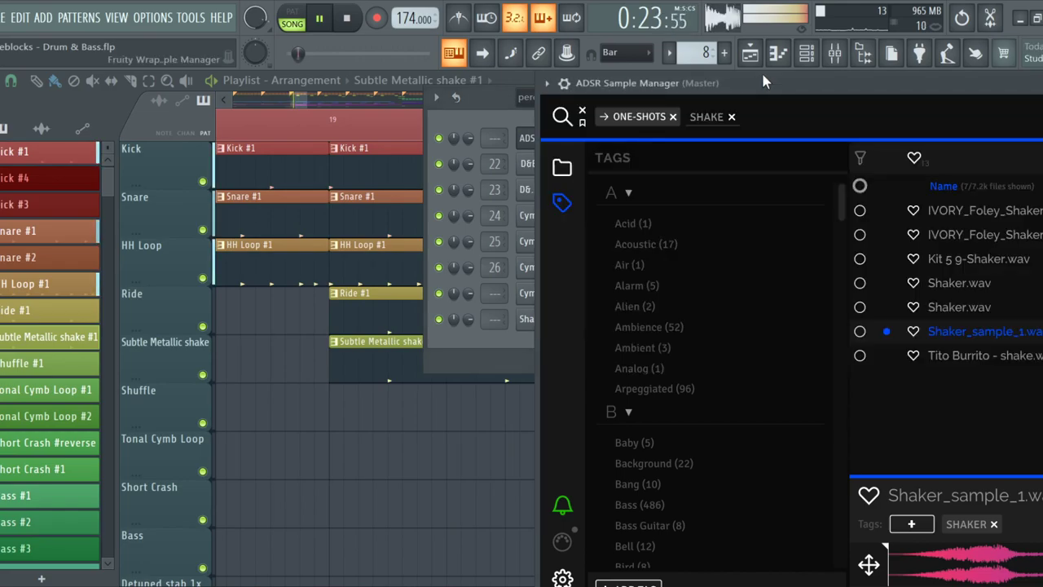
# Go back to the playlist, look through the Intro 1.3 tracks and make Trumpet Solo #1 the active pattern
pyautogui.click(508, 79)
pyautogui.scroll(-5, 454, 345)
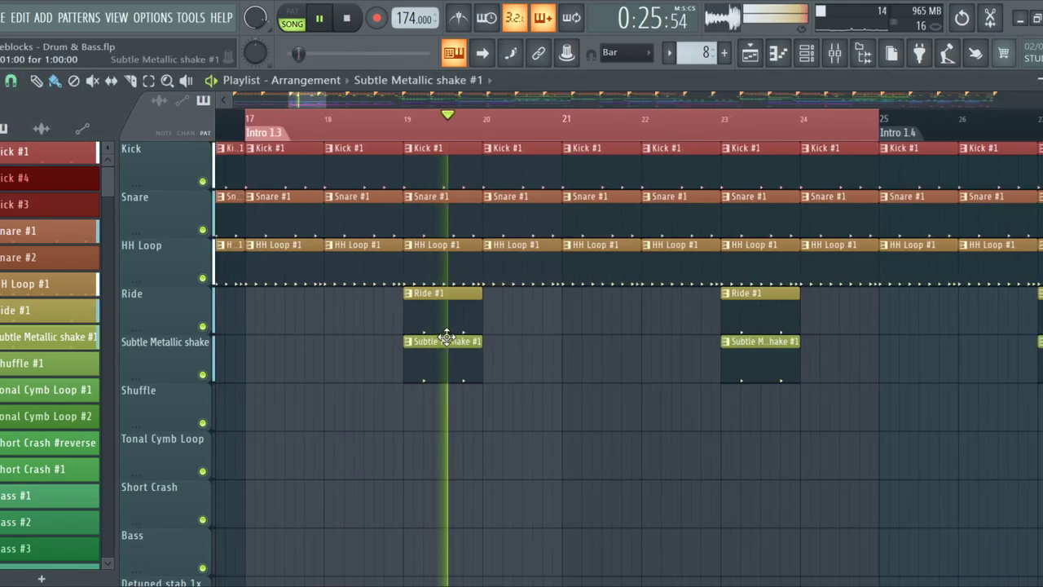
pyautogui.scroll(-12, 454, 345)
pyautogui.scroll(-3, 466, 326)
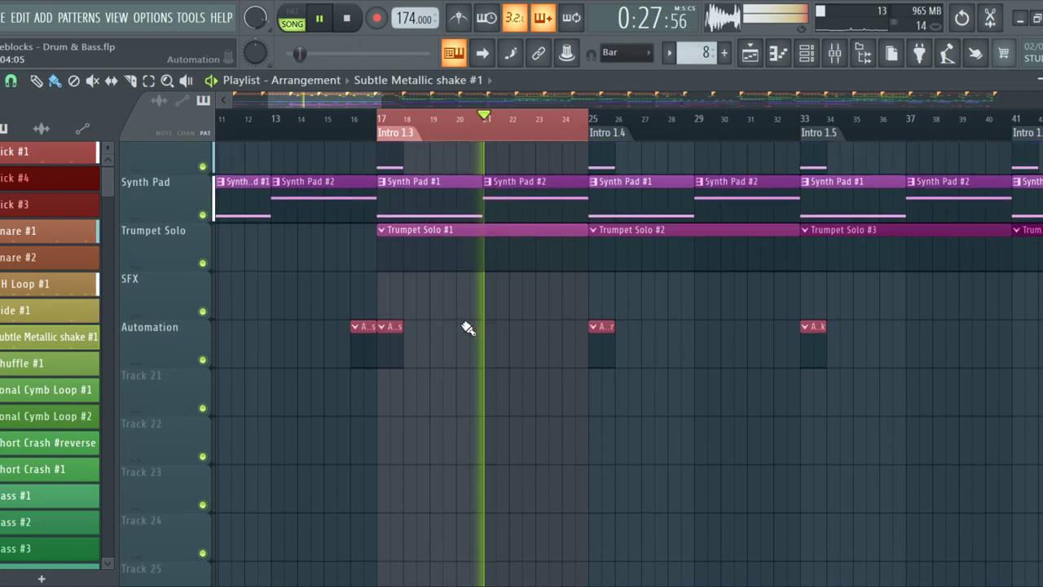
pyautogui.scroll(6, 465, 323)
pyautogui.scroll(-6, 344, 325)
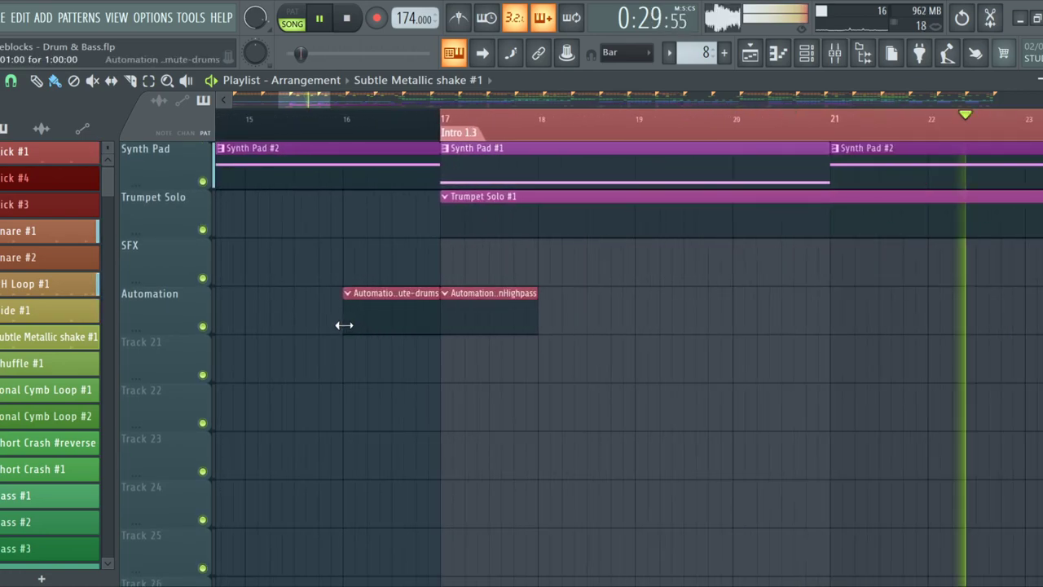
pyautogui.scroll(7, 429, 288)
pyautogui.scroll(-3, 428, 288)
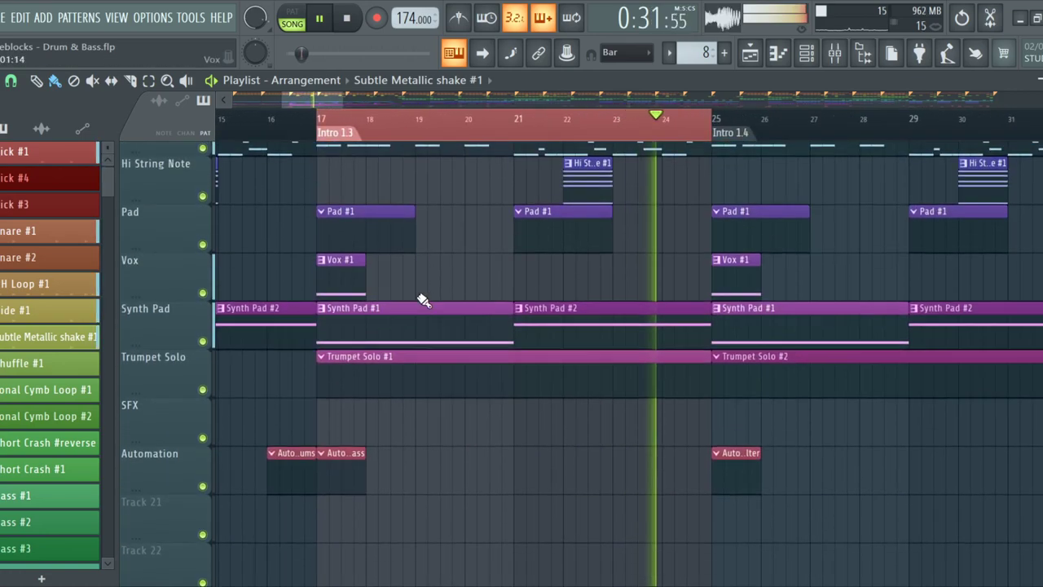
pyautogui.scroll(10, 424, 298)
pyautogui.scroll(-11, 423, 304)
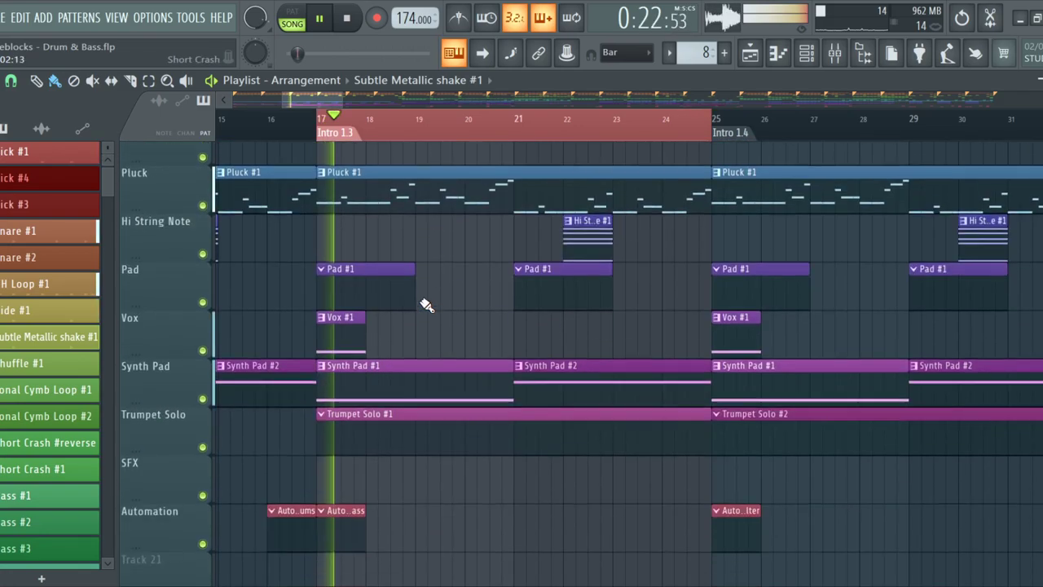
pyautogui.click(419, 417)
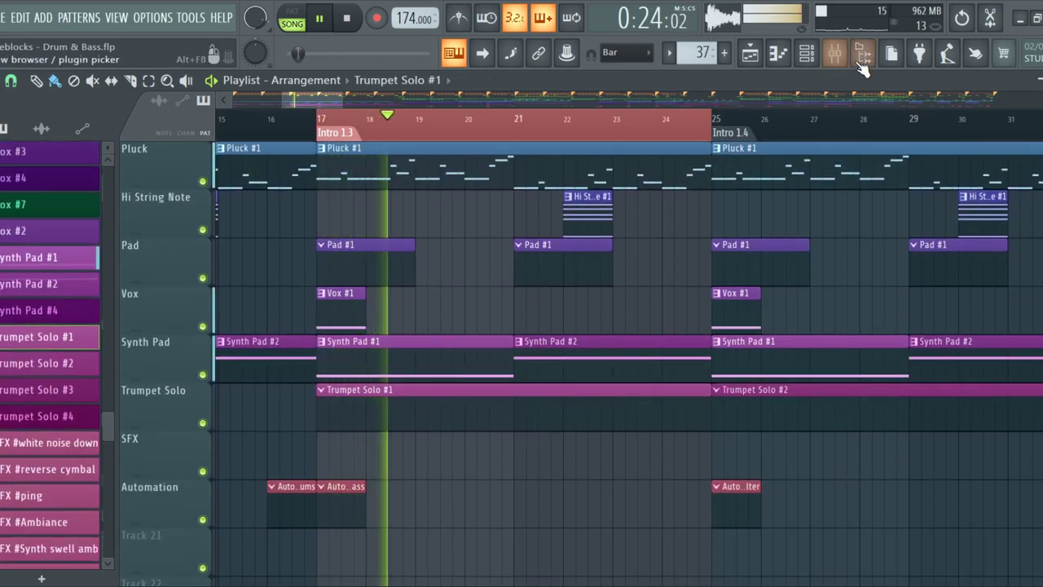
# Show the synth channel group and add a FLEX instrument channel to it
pyautogui.click(806, 53)
pyautogui.click(536, 96)
pyautogui.click(546, 169)
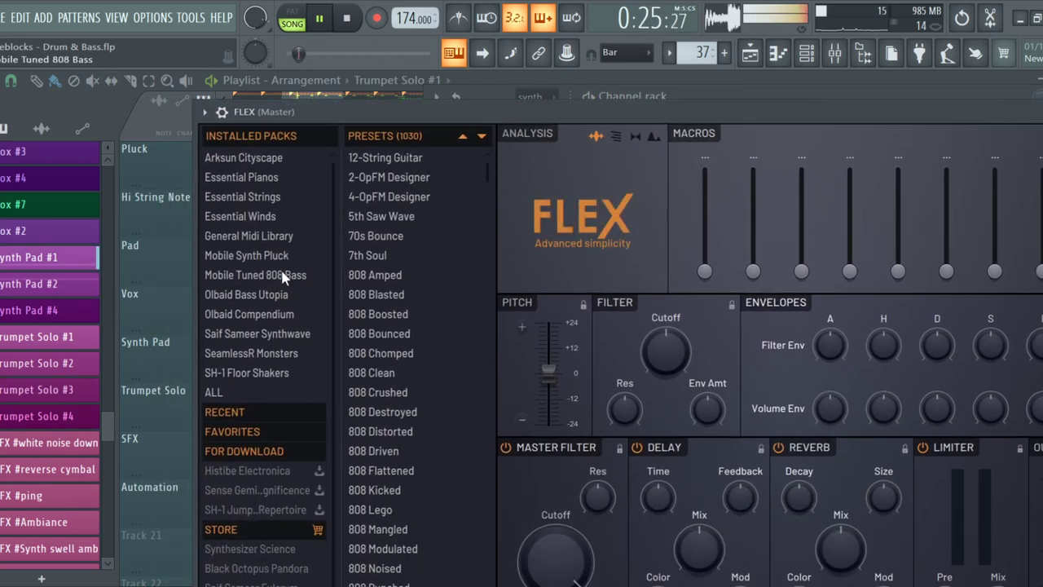
# Load the Trumpets Sustain preset from the Essential Winds pack into FLEX
pyautogui.click(271, 196)
pyautogui.click(262, 216)
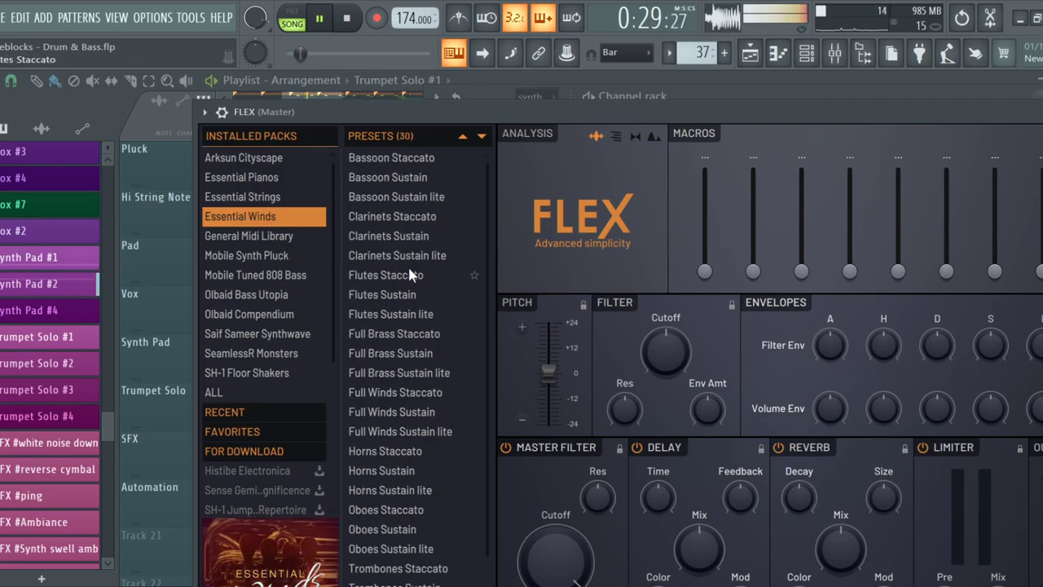
pyautogui.scroll(-1, 408, 269)
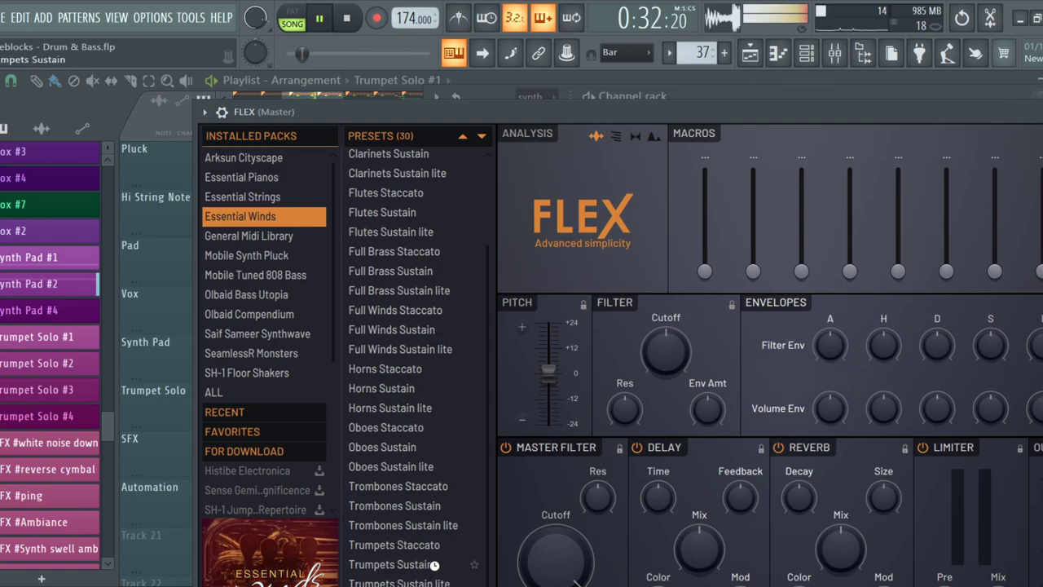
pyautogui.click(778, 56)
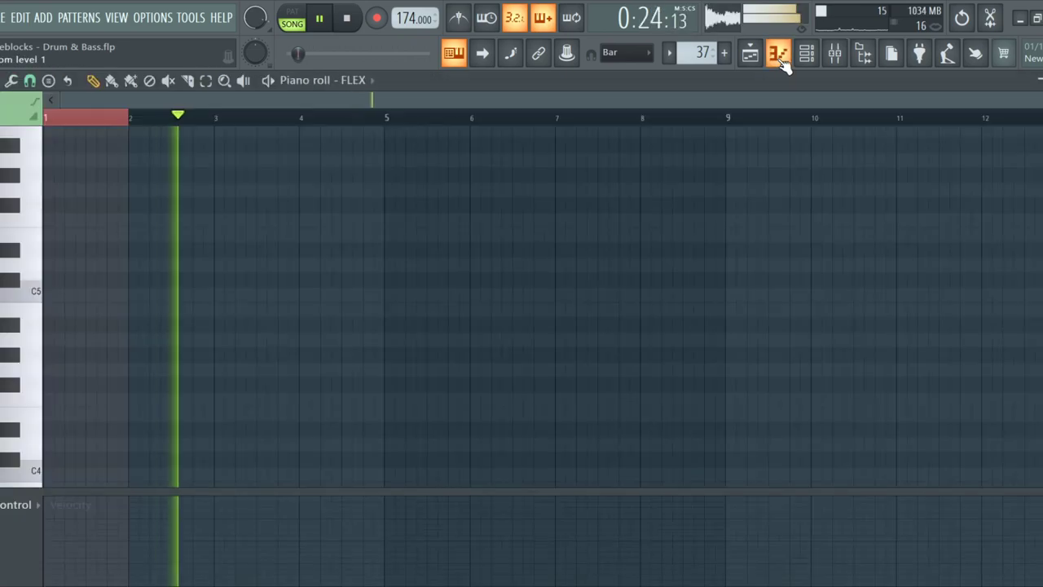
pyautogui.click(779, 56)
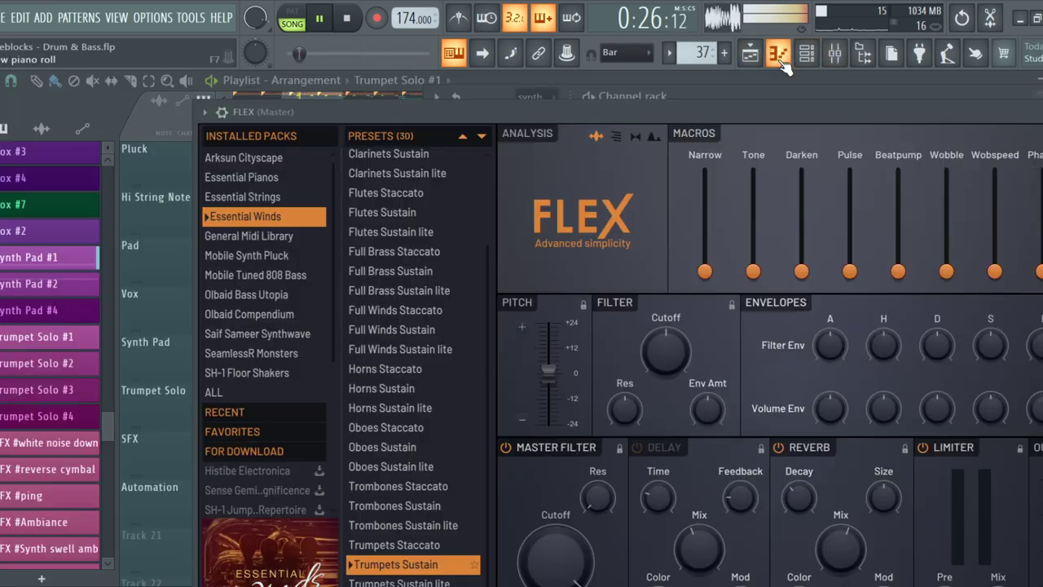
# In FLEX's piano roll, draw a two-bar D5 note at bar 1 and a two-bar A4 note at bar 3
pyautogui.click(780, 57)
pyautogui.scroll(3, 442, 269)
pyautogui.scroll(-2, 454, 279)
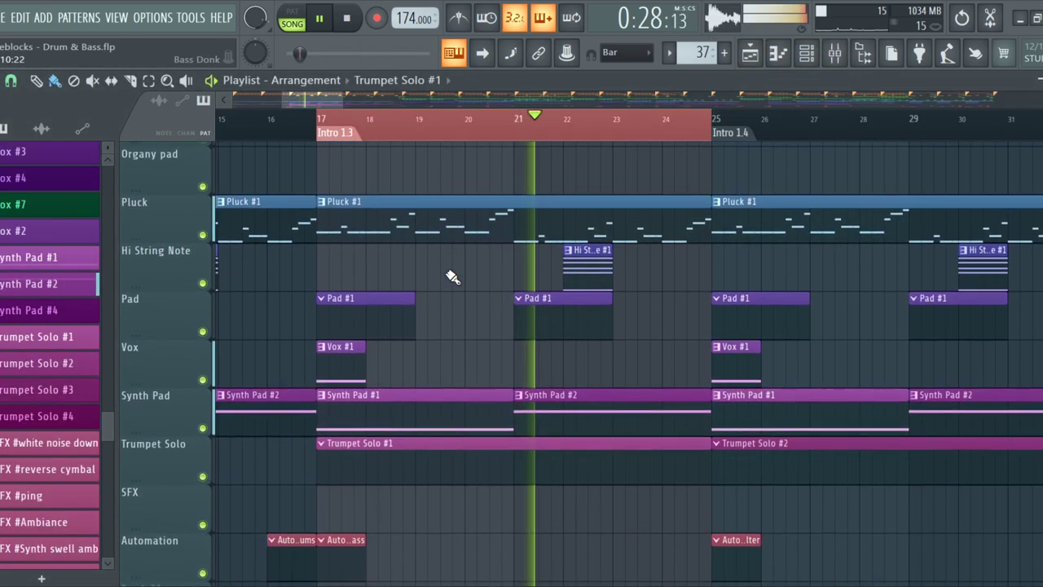
pyautogui.doubleClick(405, 415)
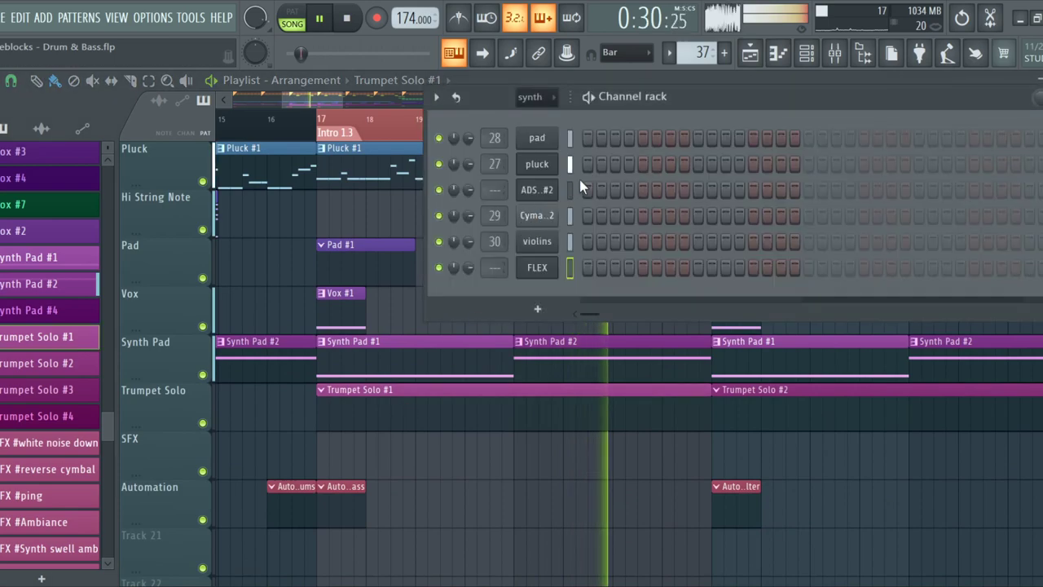
pyautogui.click(832, 54)
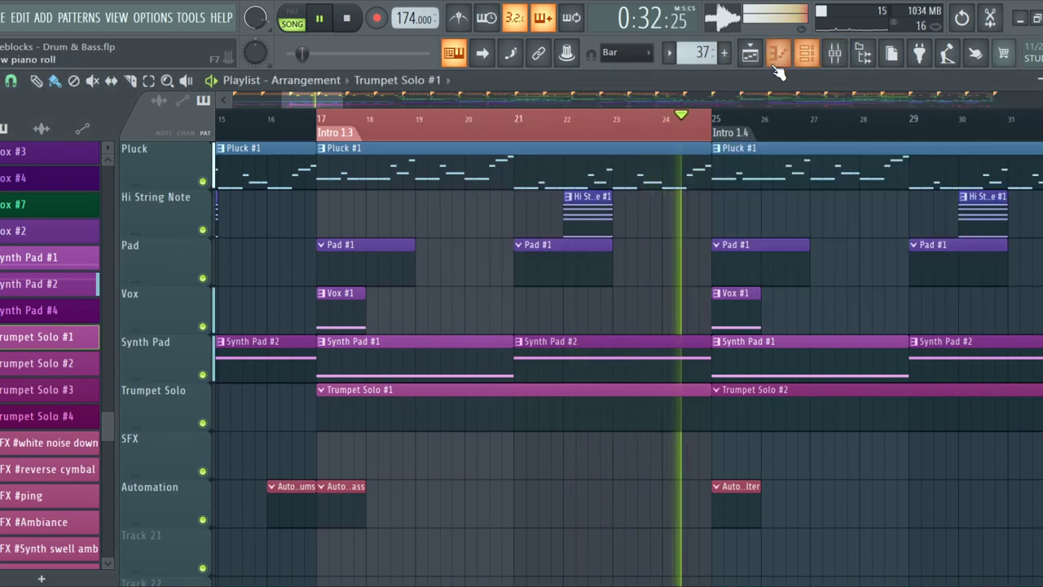
pyautogui.click(779, 54)
pyautogui.moveTo(48, 308)
pyautogui.mouseDown()
pyautogui.moveTo(38, 307)
pyautogui.moveTo(100, 298)
pyautogui.moveTo(87, 253)
pyautogui.mouseUp()
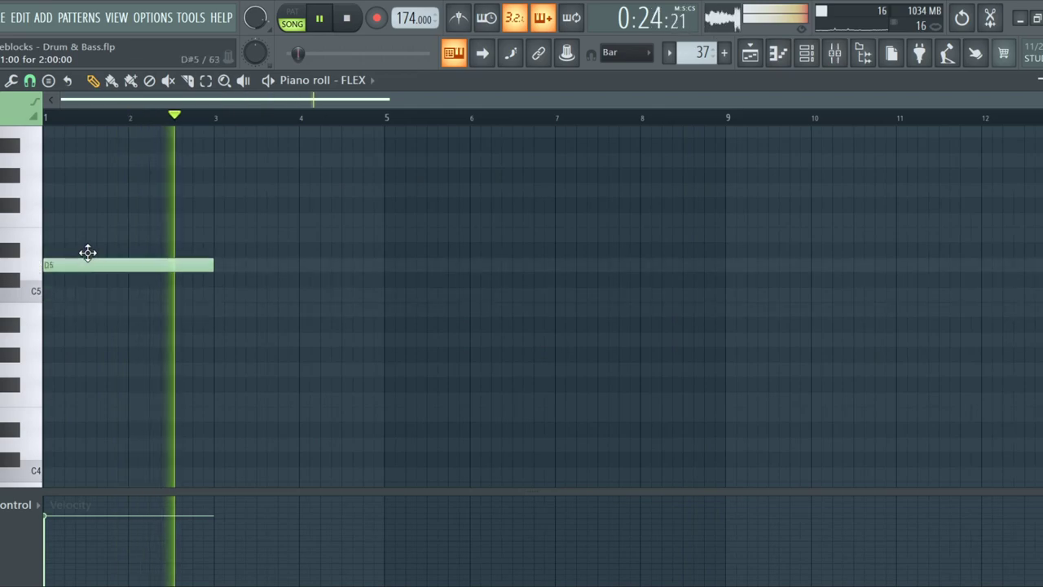
pyautogui.click(214, 339)
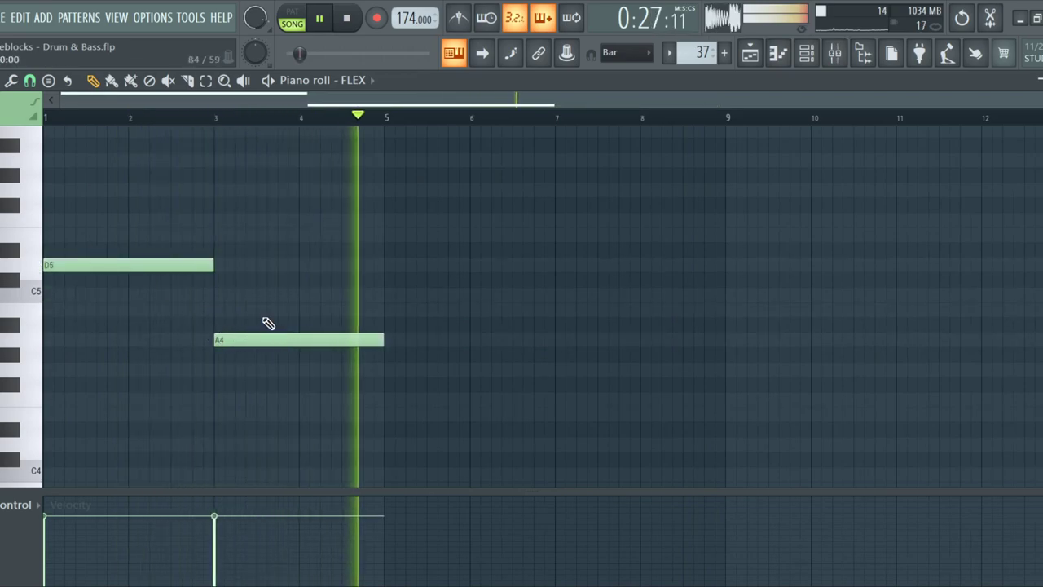
# Check the Trumpet Solo #1 clip in the playlist and move the A4 note to start at bar 5
pyautogui.click(750, 54)
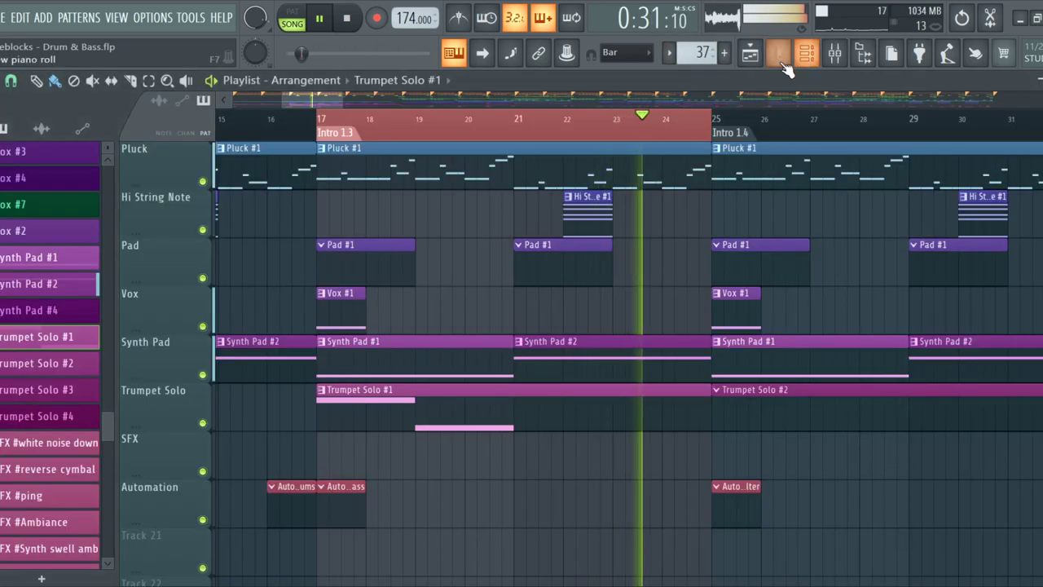
pyautogui.click(750, 54)
pyautogui.moveTo(318, 341); pyautogui.dragTo(489, 341)
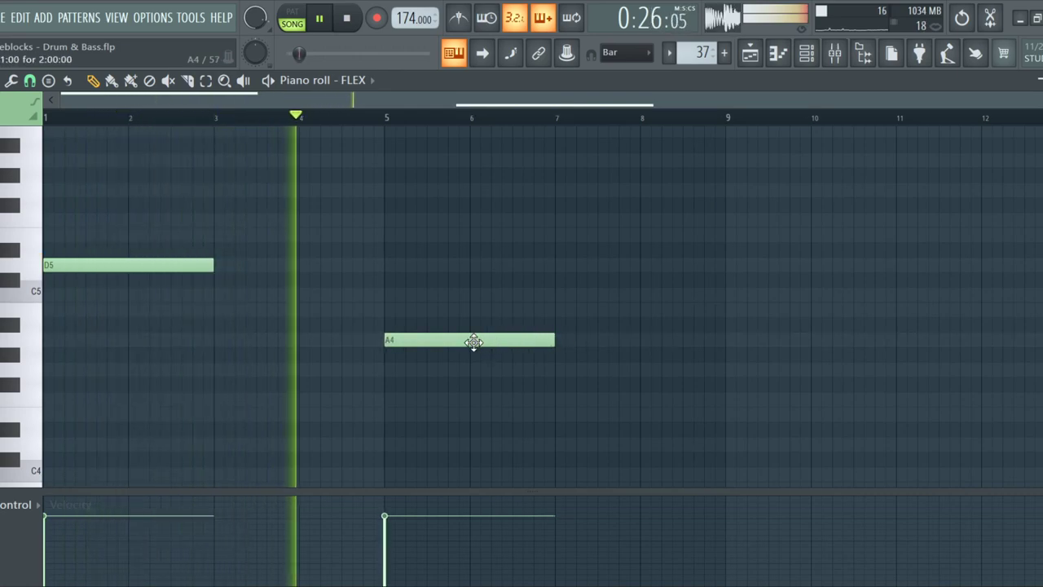
# Select the D5 and A4 notes and duplicate them to bars 3 and 7
pyautogui.scroll(4, 416, 356)
pyautogui.scroll(-6, 328, 305)
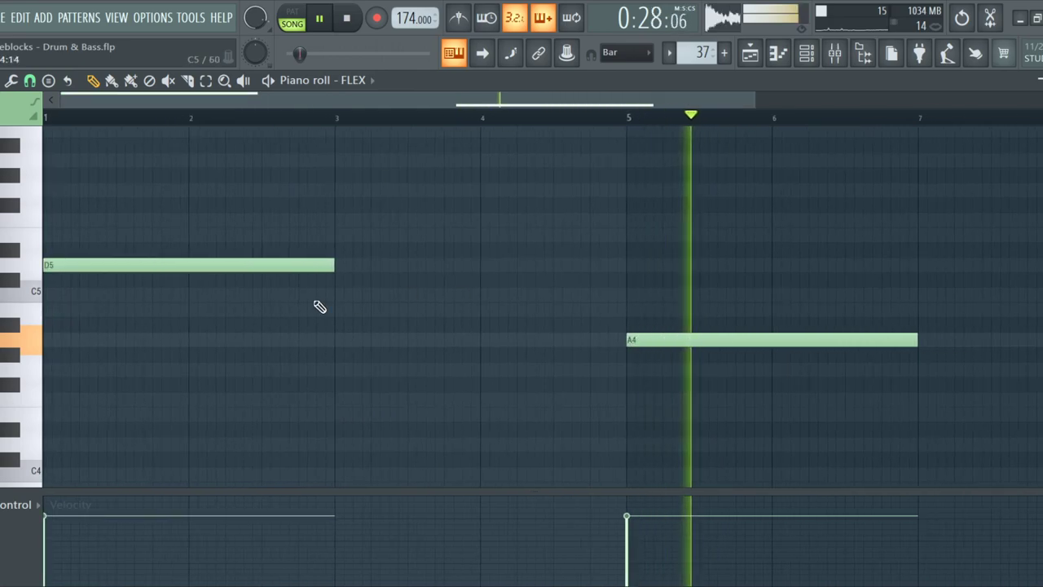
pyautogui.moveTo(194, 245); pyautogui.dragTo(589, 403)
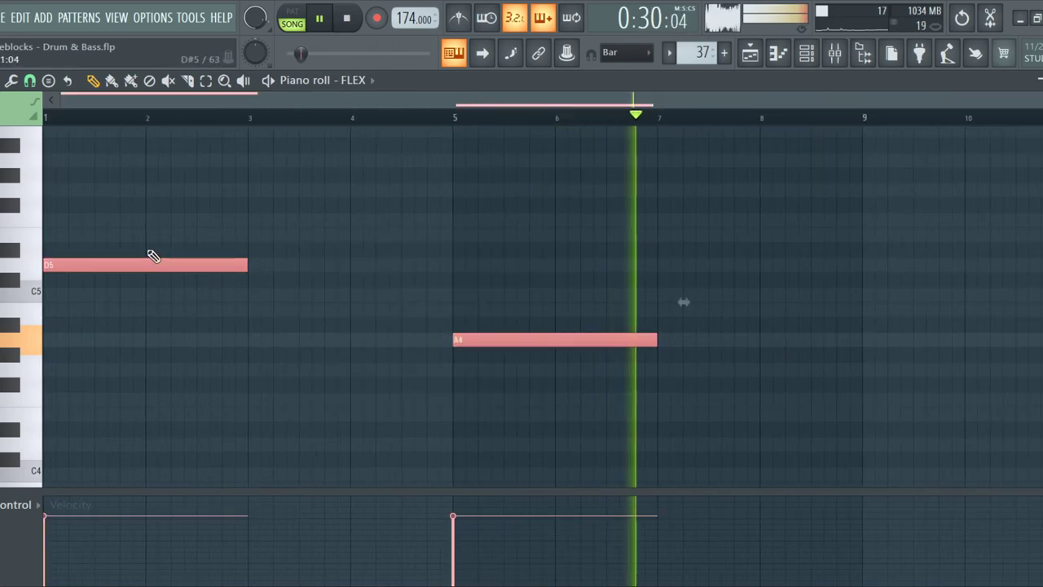
pyautogui.hotkey('ctrl', 'b')
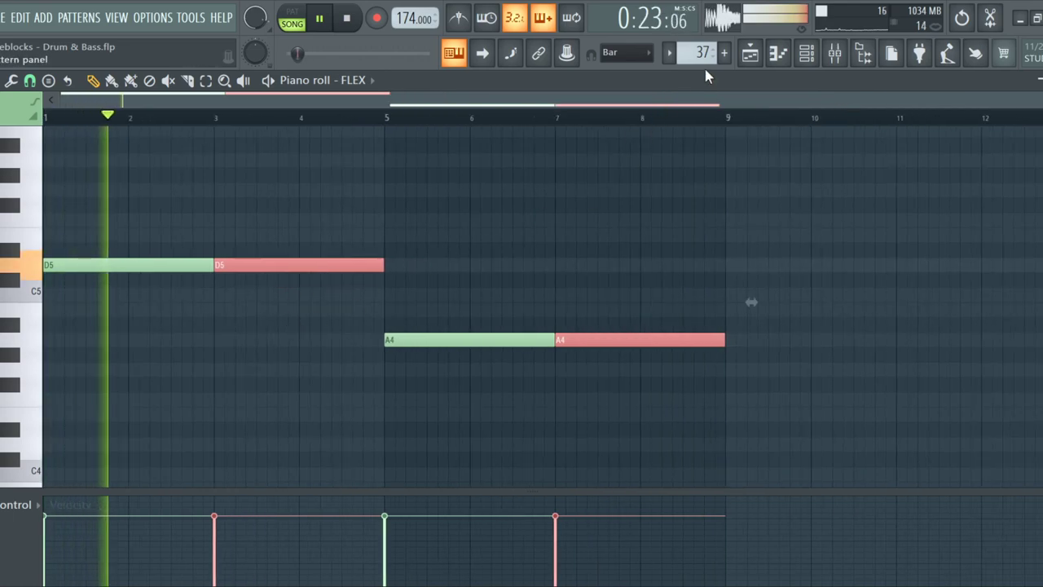
# Check the Trumpet Solo #1 clip against the whole arrangement, return to its piano roll and remove the stray G4 note
pyautogui.press('F5')
pyautogui.scroll(-3, 438, 310)
pyautogui.scroll(-3, 354, 424)
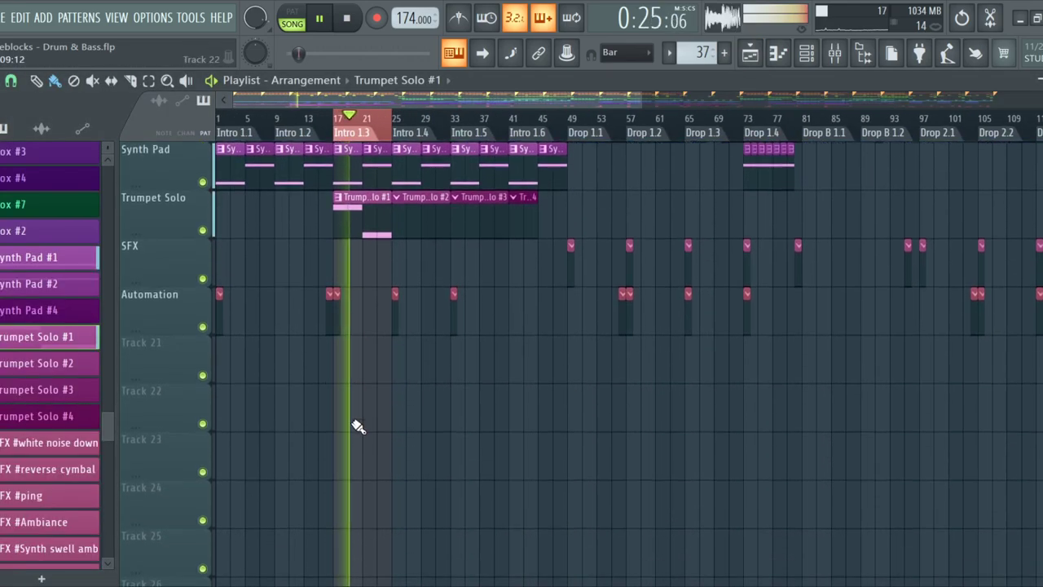
pyautogui.scroll(2, 354, 424)
pyautogui.scroll(3, 361, 427)
pyautogui.scroll(-4, 361, 427)
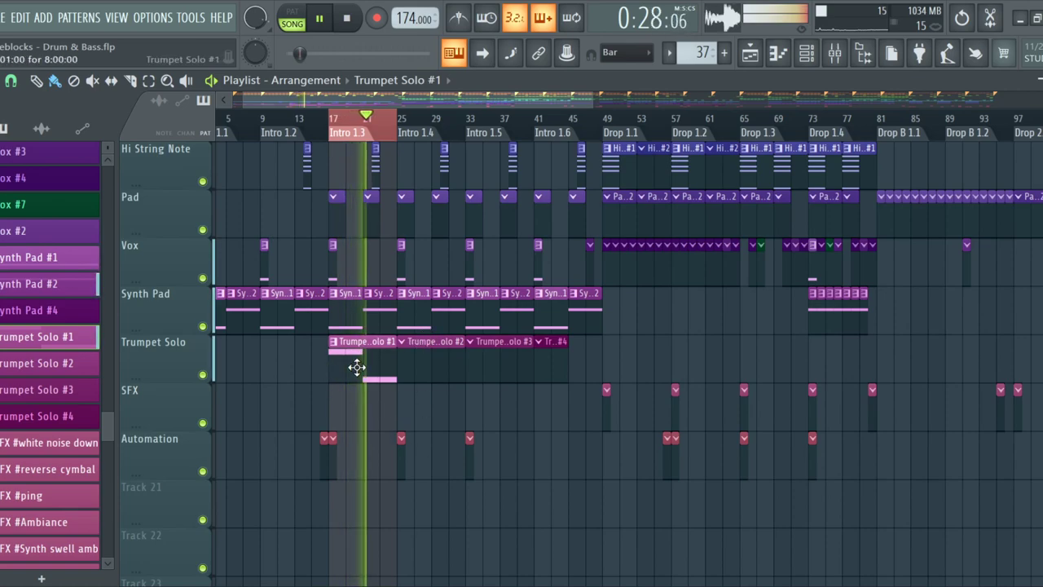
pyautogui.doubleClick(358, 370)
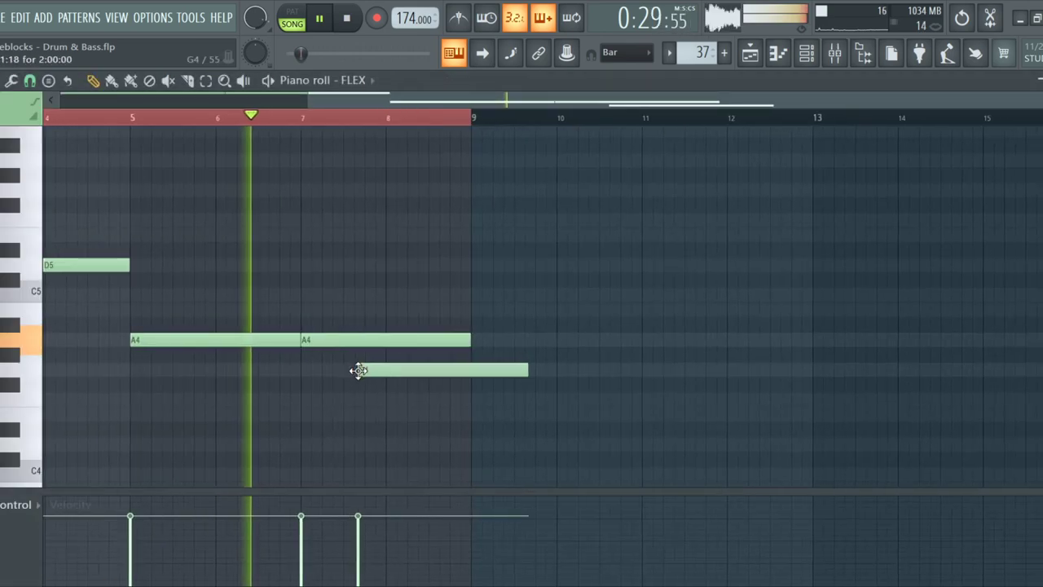
pyautogui.rightClick(425, 381)
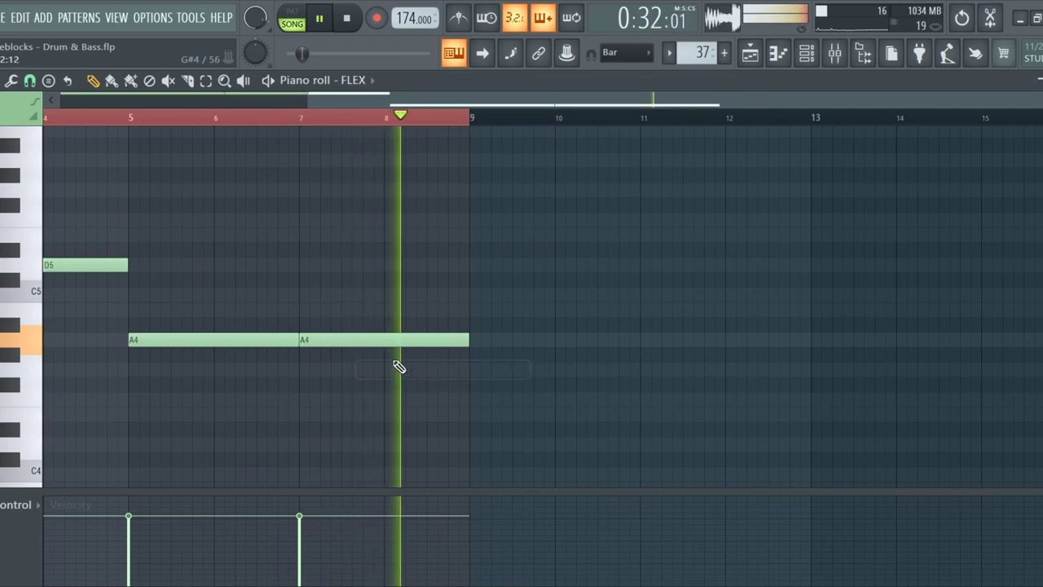
# Add a D6 note at bar 4 above the sustained D5 and shorten it to one beat
pyautogui.hscroll(-3, 423, 367)
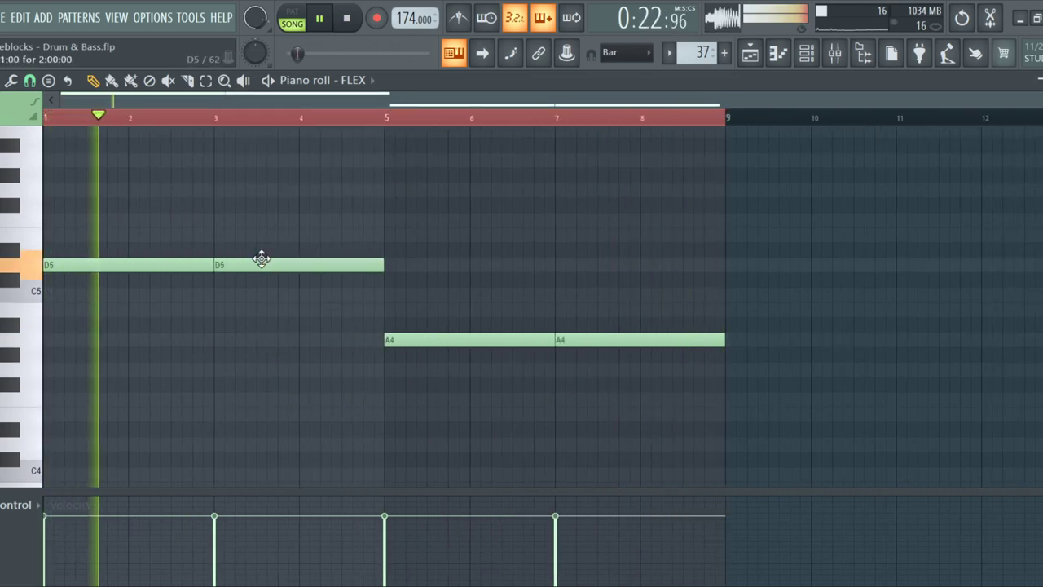
pyautogui.scroll(4, 265, 261)
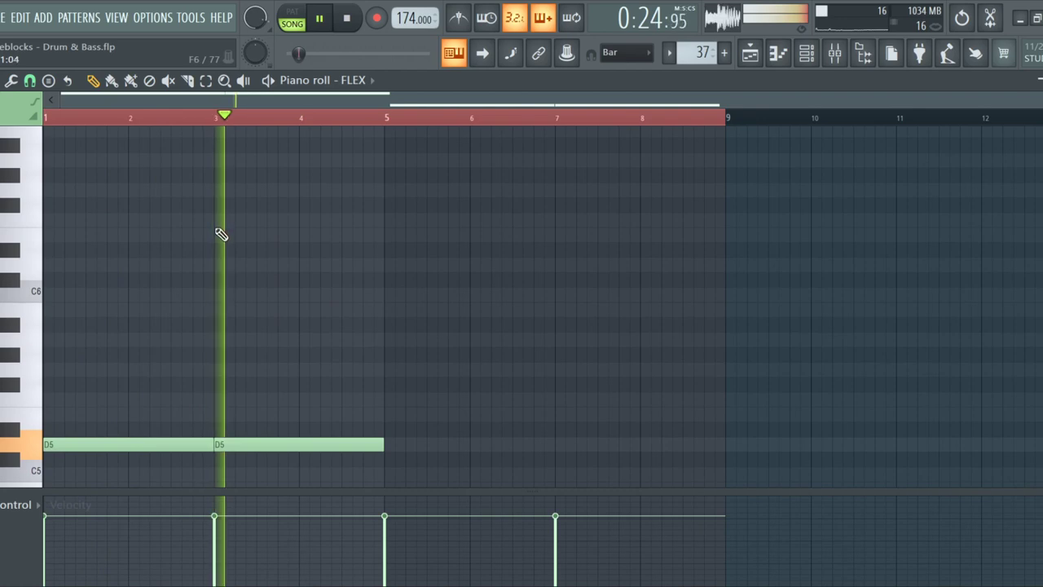
pyautogui.click(302, 236)
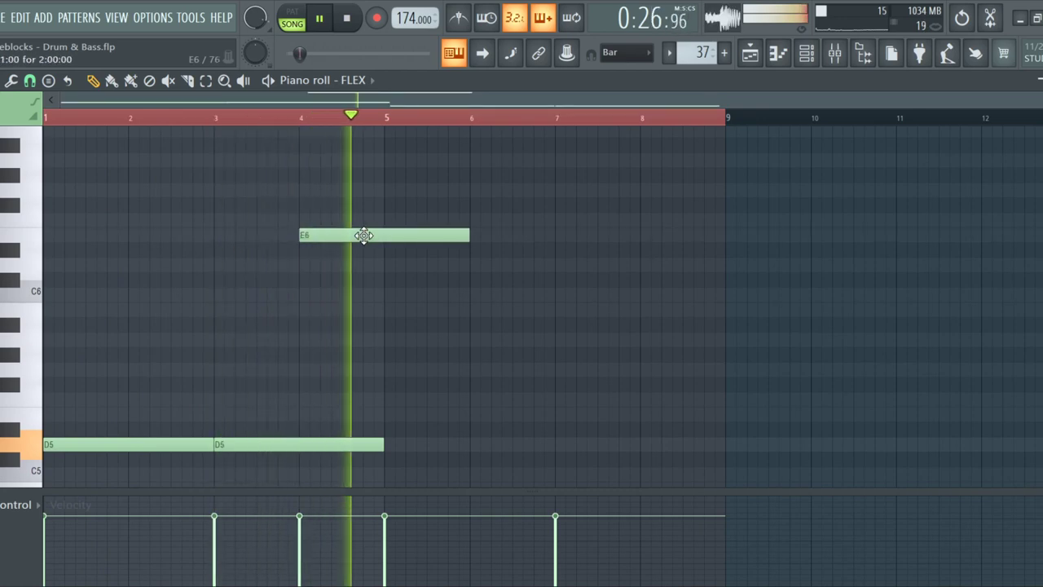
pyautogui.moveTo(361, 231); pyautogui.dragTo(367, 275)
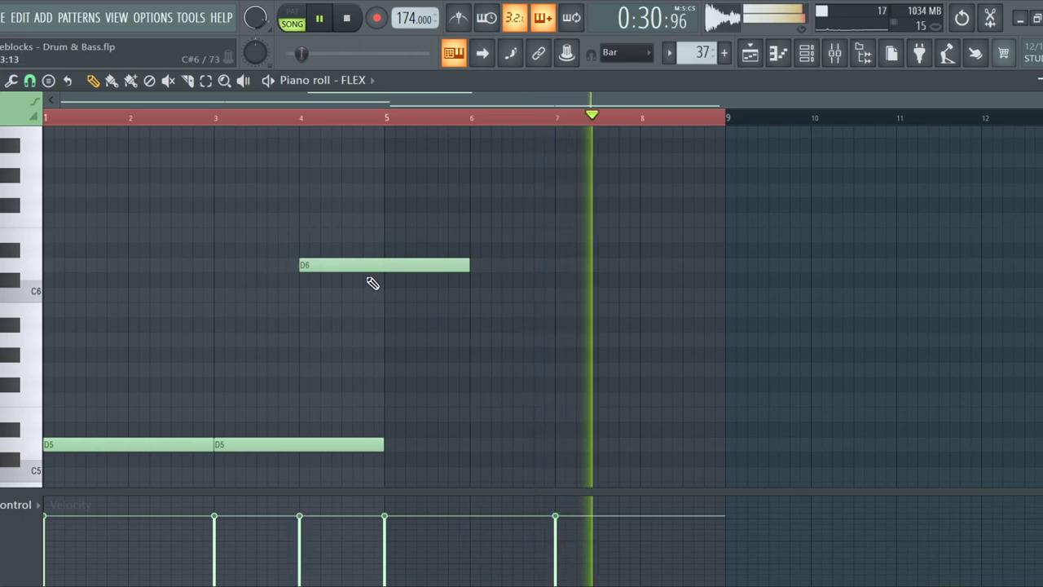
pyautogui.moveTo(473, 266); pyautogui.dragTo(321, 281)
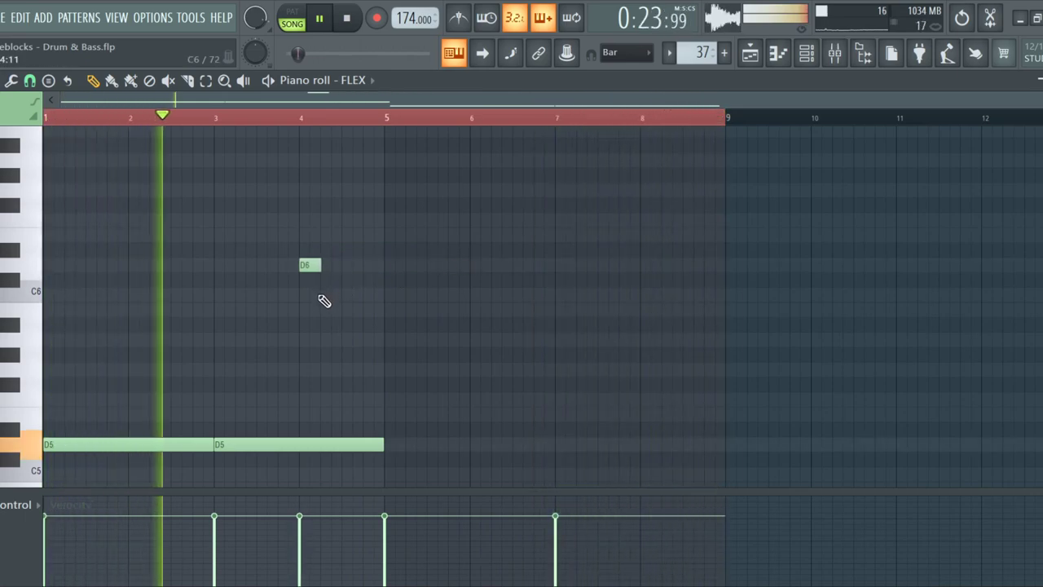
# Add a one-beat C6 note directly after the D6 and line it up with that note's end
pyautogui.click(326, 295)
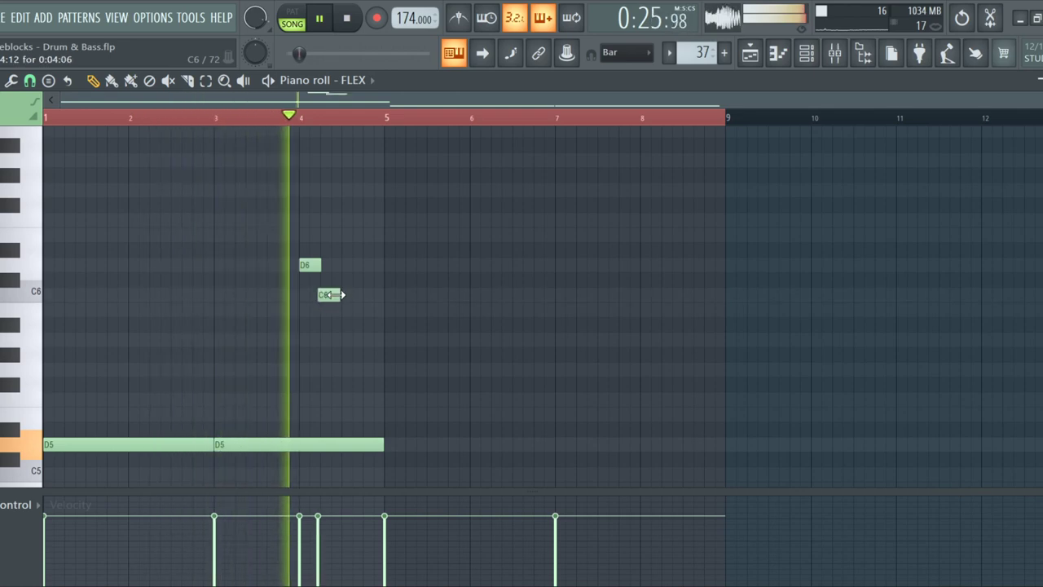
pyautogui.moveTo(333, 295); pyautogui.dragTo(337, 297)
pyautogui.scroll(5, 362, 322)
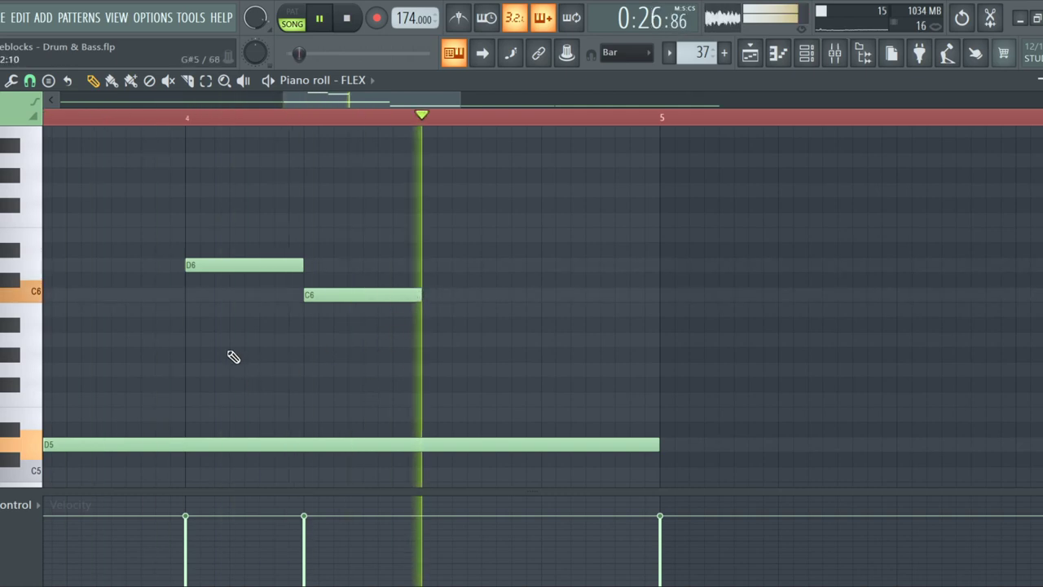
# Continue the descending run with one-beat A5 and F5 notes on the last two beats of bar 4
pyautogui.press('space')
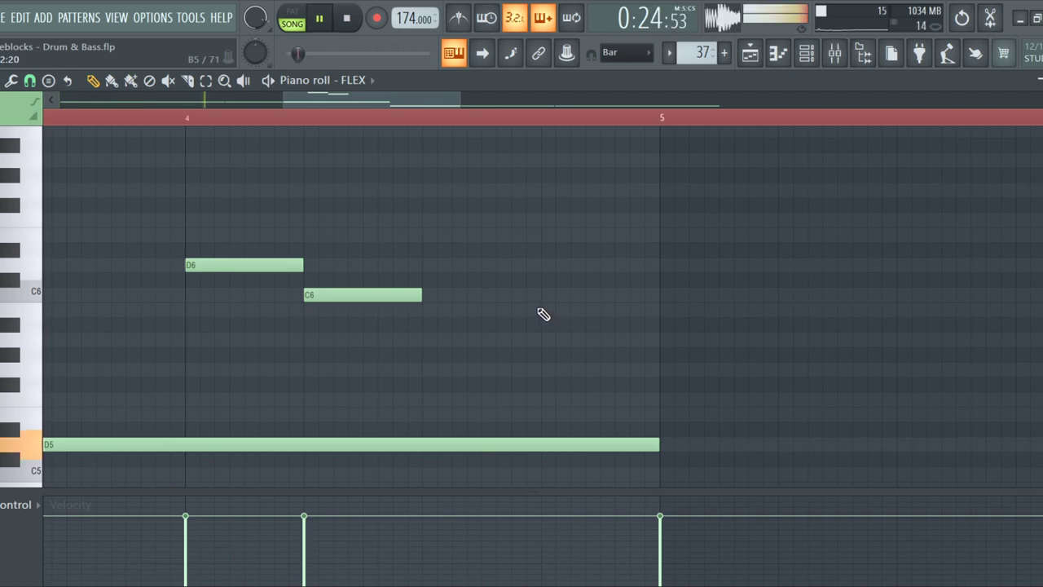
pyautogui.click(430, 339)
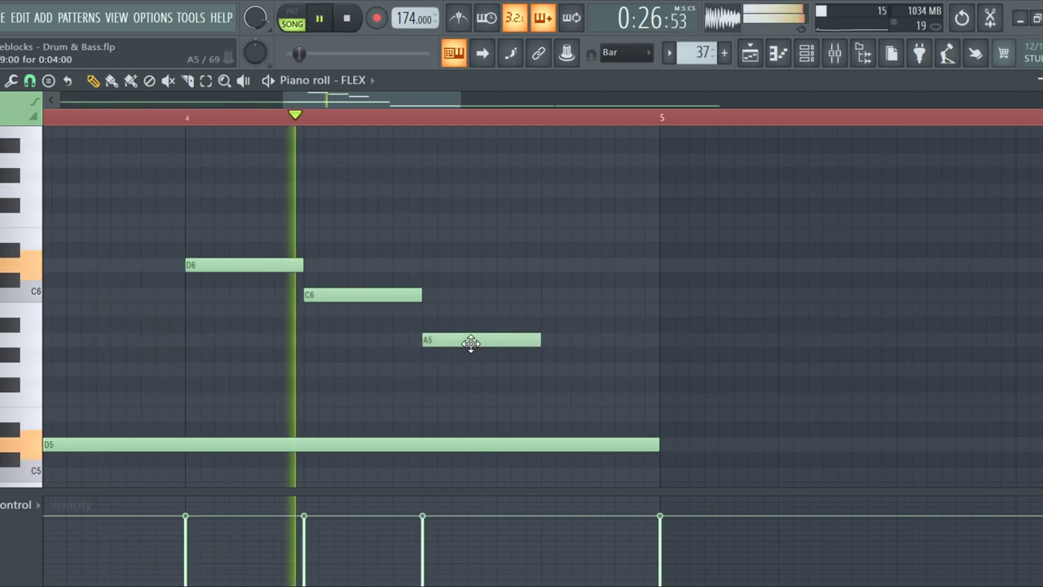
pyautogui.click(561, 371)
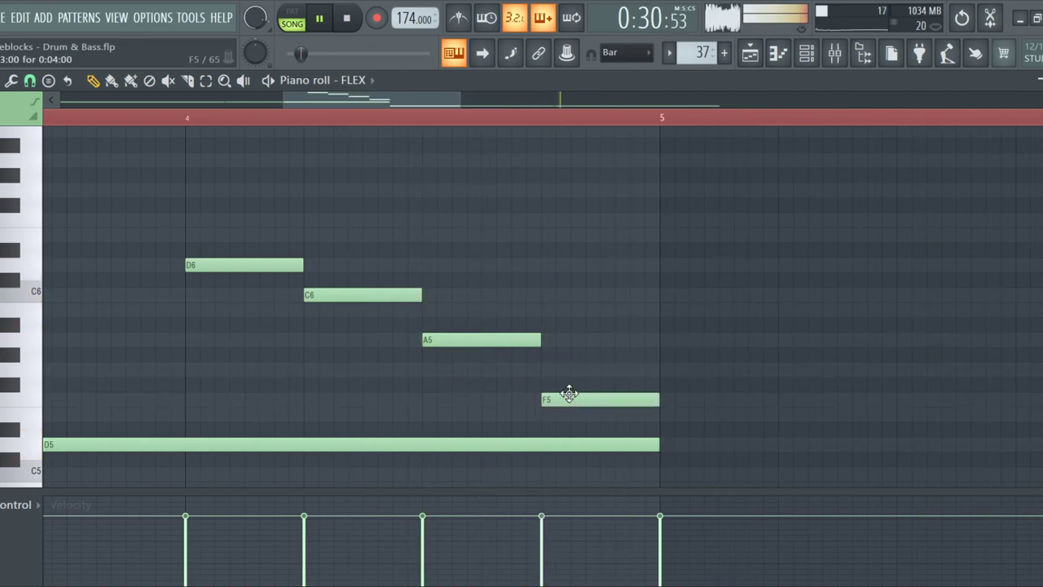
# Copy the four-note descending run to bar 8 and lower it to A5, G5, E5 and C5
pyautogui.scroll(-5, 569, 396)
pyautogui.scroll(-3, 505, 310)
pyautogui.scroll(1, 492, 294)
pyautogui.moveTo(305, 154); pyautogui.dragTo(419, 340)
pyautogui.moveTo(307, 199); pyautogui.dragTo(650, 251)
pyautogui.scroll(2, 650, 252)
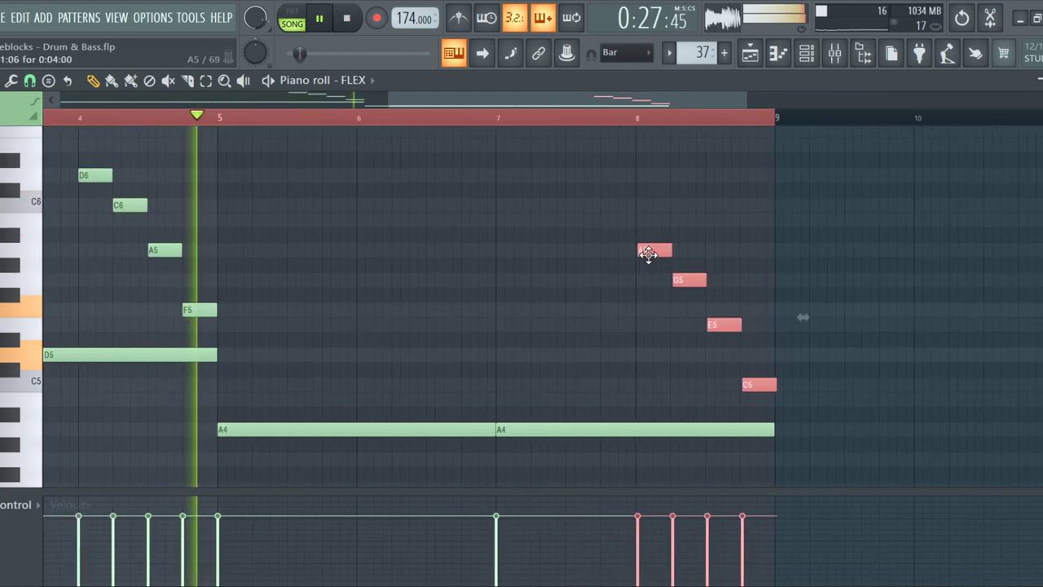
pyautogui.scroll(3, 648, 254)
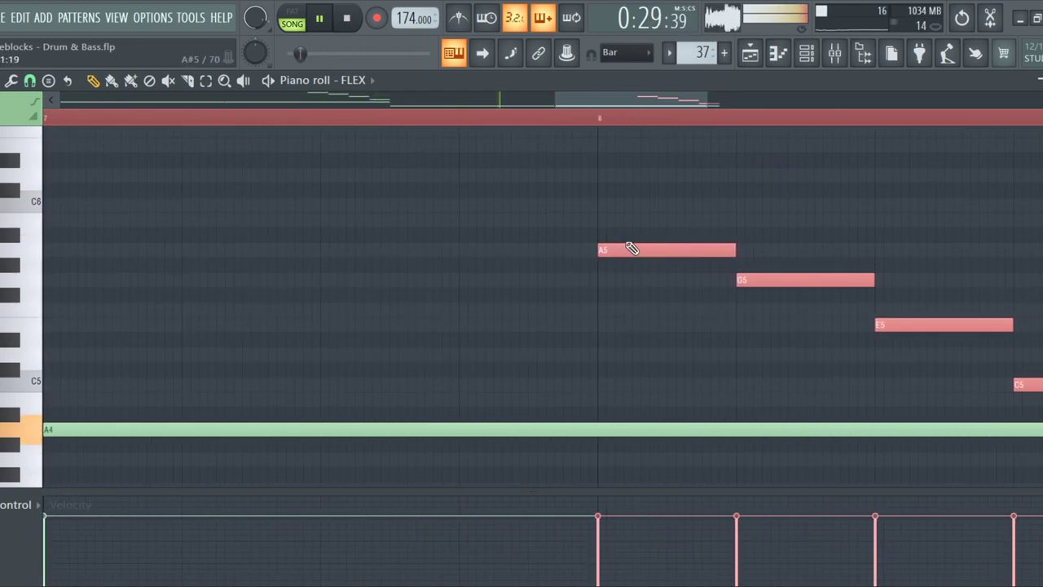
pyautogui.scroll(-5, 632, 249)
pyautogui.scroll(-1, 505, 289)
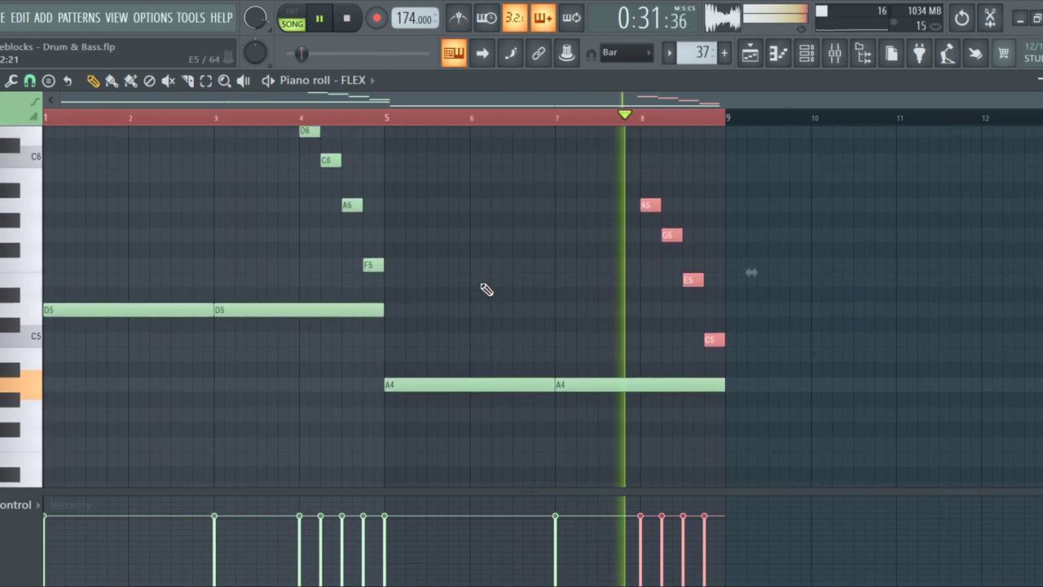
pyautogui.scroll(1, 506, 290)
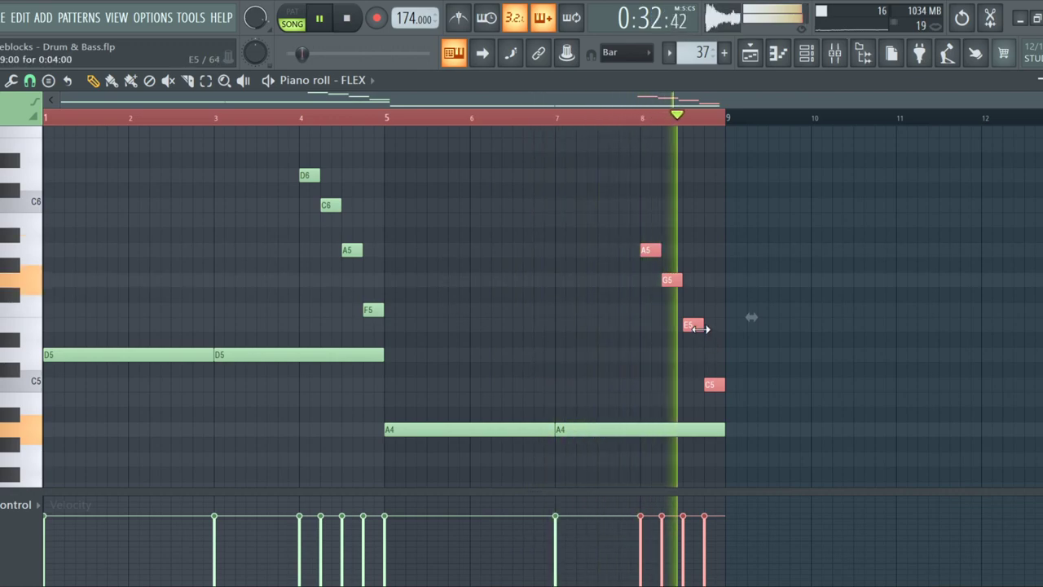
# Transpose both descending runs, at bar 4 and bar 8, up one octave
pyautogui.hotkey('ctrl', 'Up')
pyautogui.moveTo(386, 332); pyautogui.dragTo(261, 159)
pyautogui.hotkey('ctrl', 'Up')
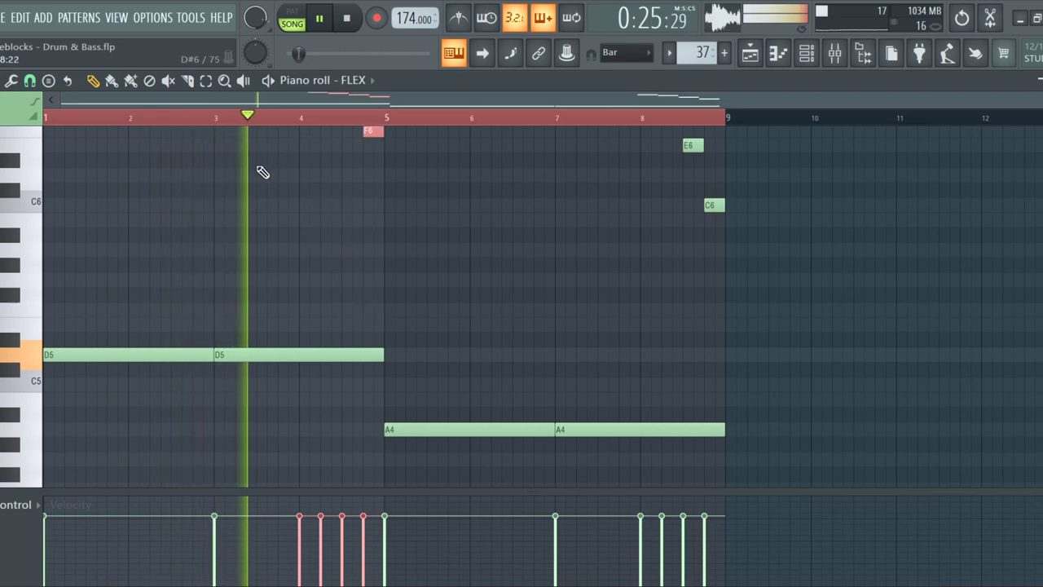
pyautogui.scroll(4, 269, 244)
pyautogui.scroll(1, 277, 271)
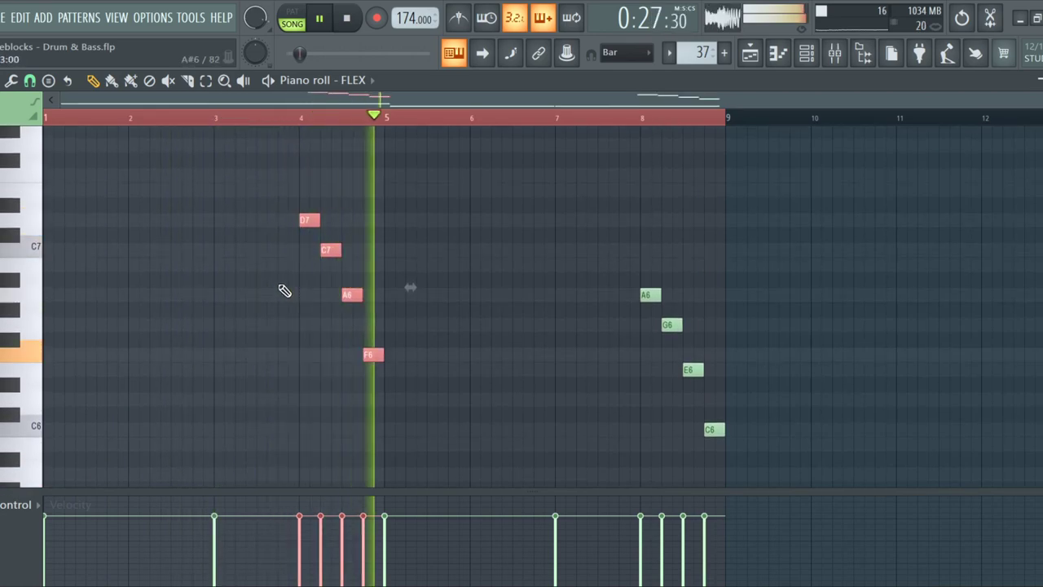
pyautogui.scroll(-6, 324, 356)
pyautogui.scroll(3, 354, 321)
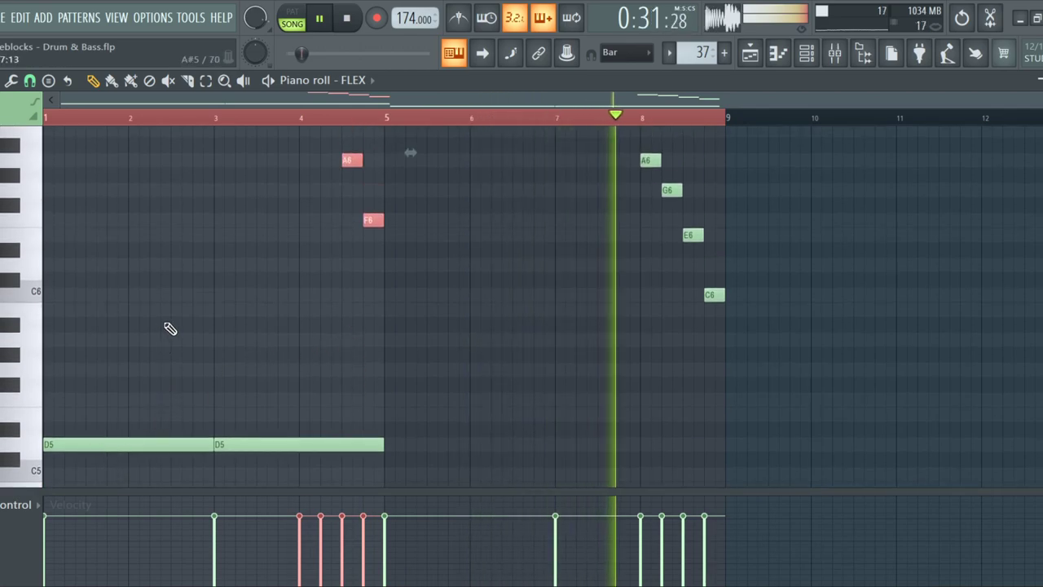
# Duplicate all the sustained D5 and A4 notes into a lower register beneath the originals
pyautogui.scroll(-3, 128, 235)
pyautogui.moveTo(143, 230); pyautogui.dragTo(969, 487)
pyautogui.moveTo(652, 397); pyautogui.dragTo(644, 391)
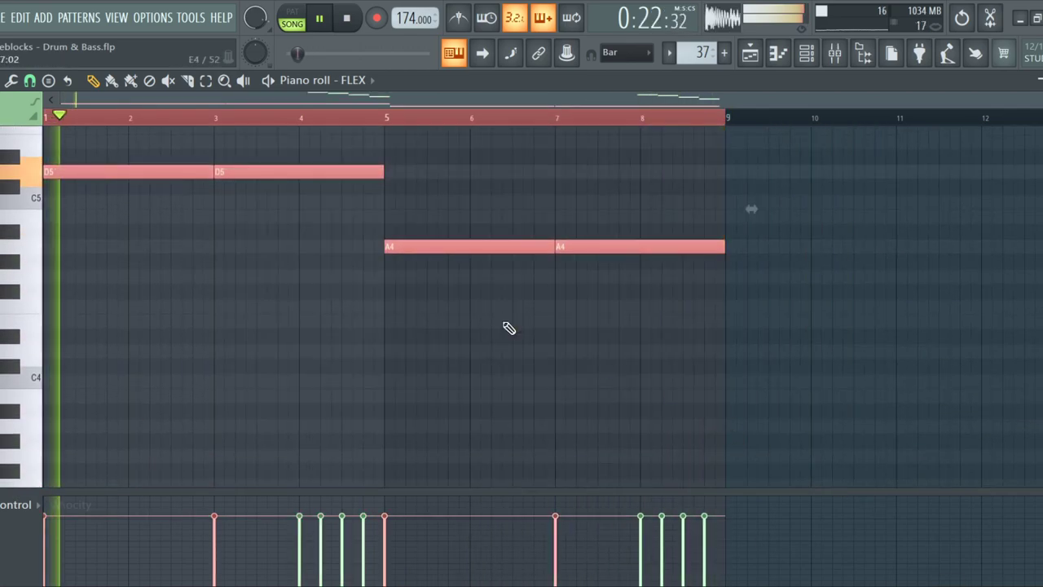
pyautogui.moveTo(42, 191); pyautogui.dragTo(17, 345)
pyautogui.scroll(1, 258, 322)
pyautogui.scroll(8, 258, 323)
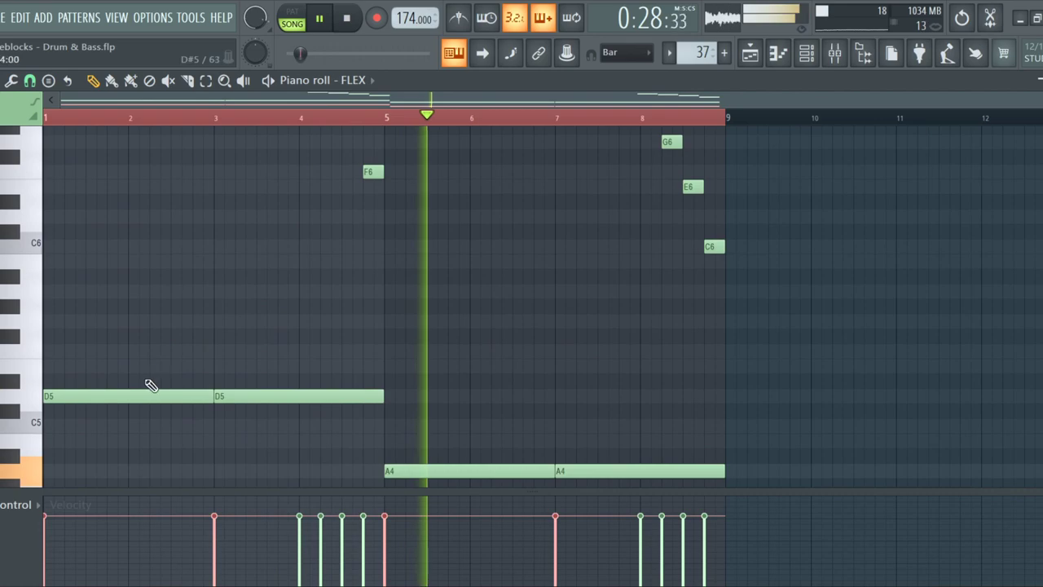
# Build a chord above the first D5 by adding two-bar F5, A5 and C6 notes at bar 1
pyautogui.click(115, 360)
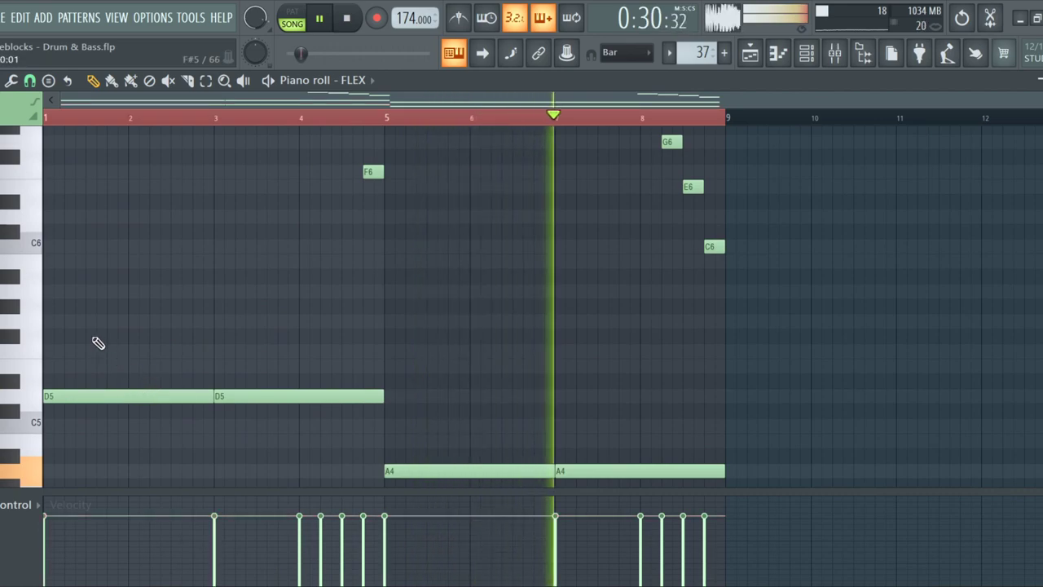
pyautogui.click(49, 366)
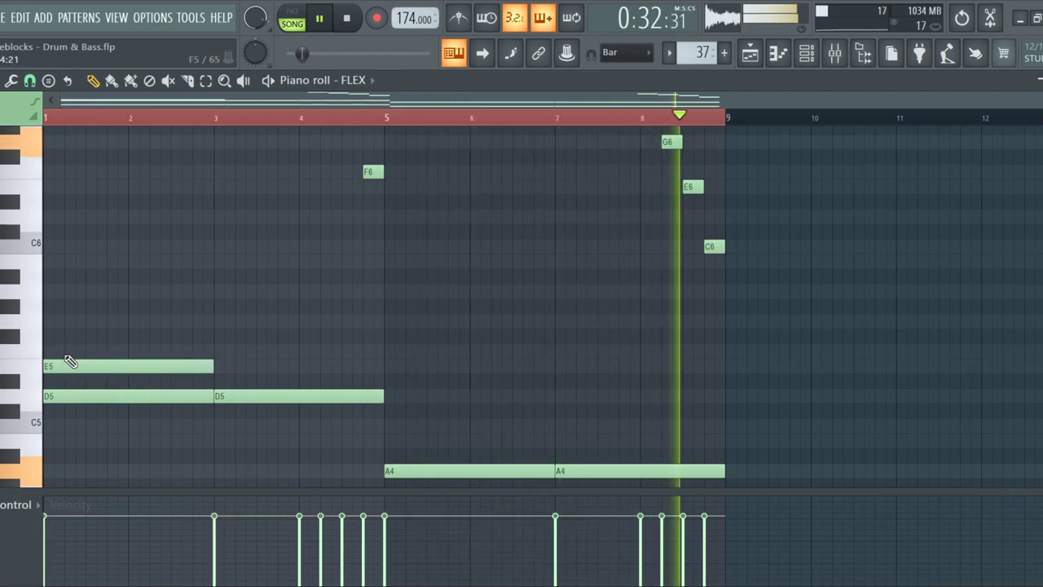
pyautogui.moveTo(65, 361); pyautogui.dragTo(61, 345)
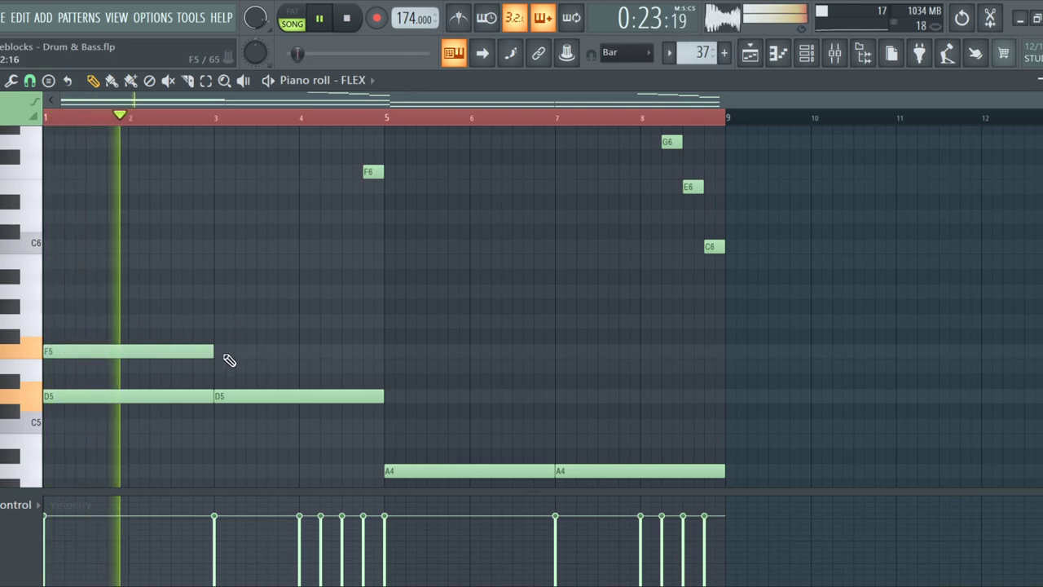
pyautogui.moveTo(168, 345); pyautogui.dragTo(137, 389)
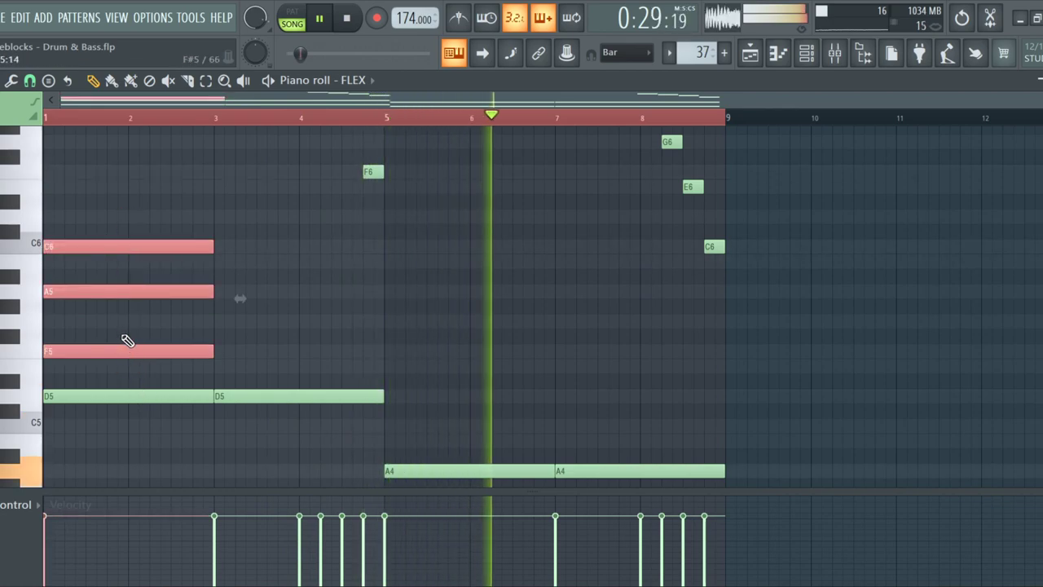
# Copy the F5, A5 and C6 chord notes to bar 3 above the second D5
pyautogui.moveTo(123, 345); pyautogui.dragTo(286, 349)
pyautogui.scroll(5, 221, 348)
pyautogui.scroll(-5, 190, 347)
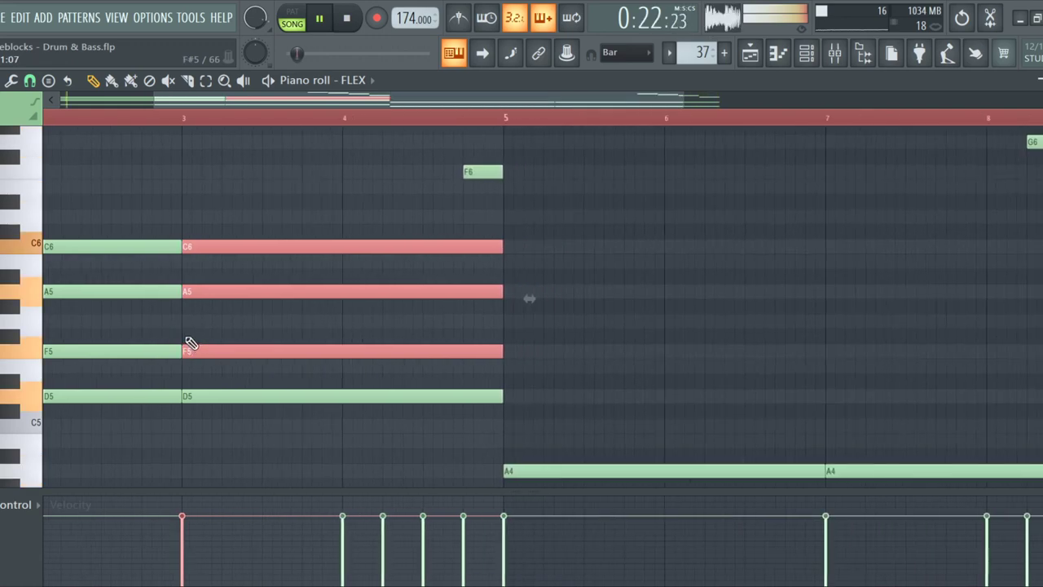
# Copy both chord groups to bars 5 to 8 and lower them to C5, E5 and G5 above the A4 notes
pyautogui.moveTo(383, 372); pyautogui.dragTo(109, 279)
pyautogui.moveTo(116, 356); pyautogui.dragTo(459, 378)
pyautogui.scroll(3, 423, 373)
pyautogui.scroll(3, 421, 363)
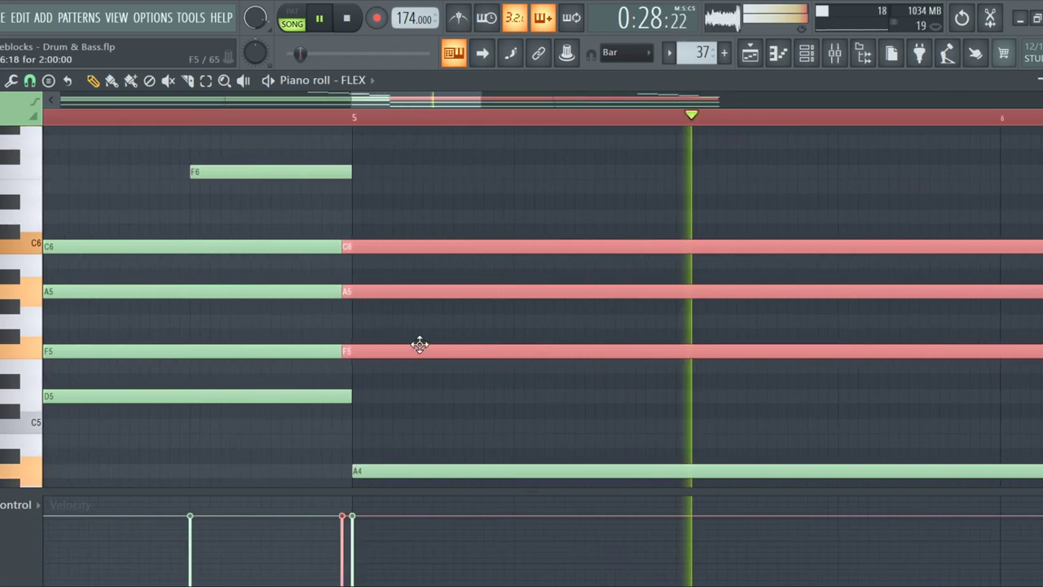
pyautogui.moveTo(412, 345); pyautogui.dragTo(421, 434)
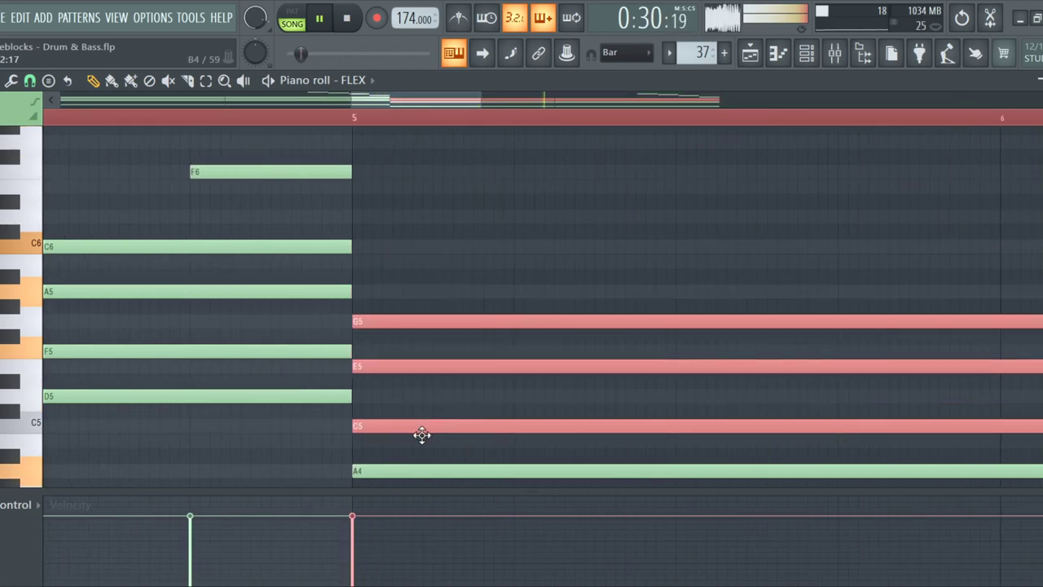
pyautogui.scroll(-5, 302, 342)
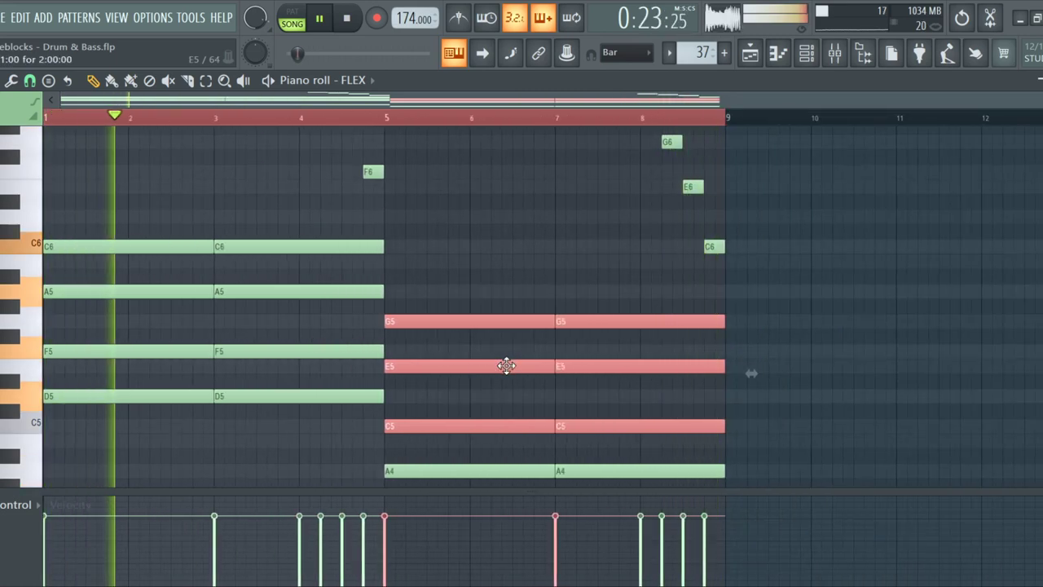
# Stop playback, return to the playlist and select the Intro 1.3 section from bar 17 to bar 25
pyautogui.press('space')
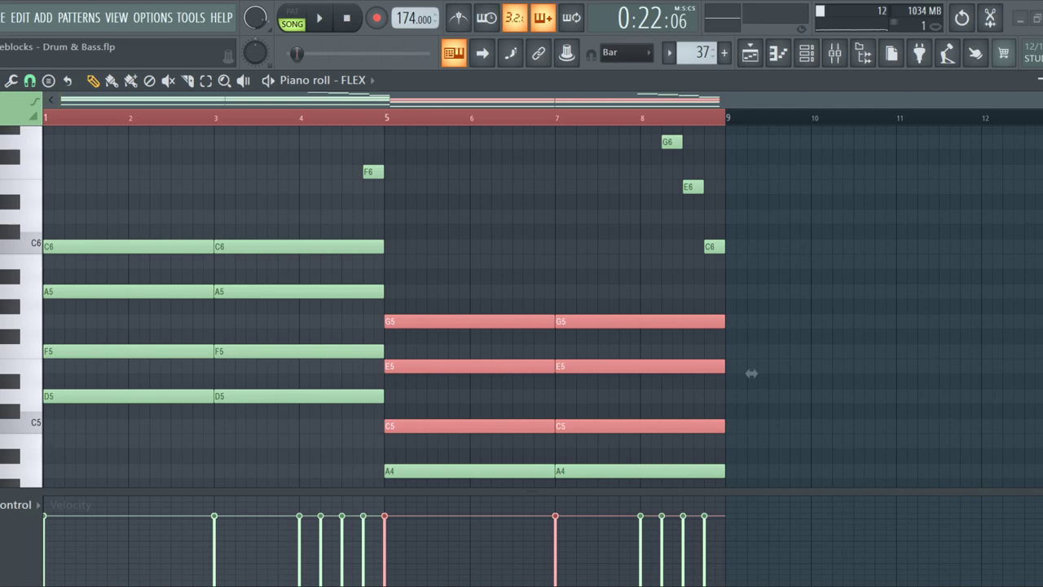
pyautogui.press('F5')
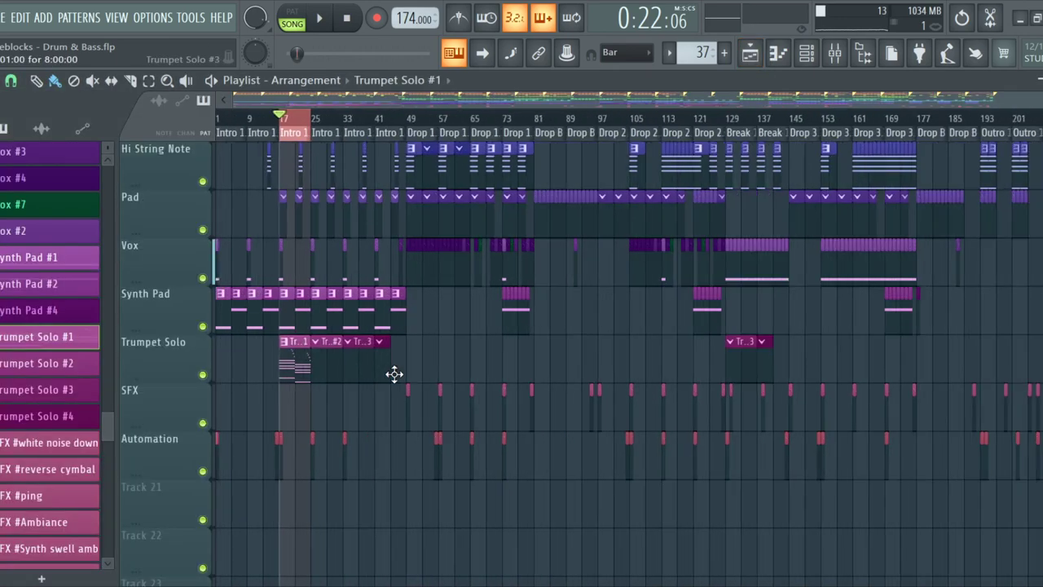
pyautogui.scroll(8, 203, 366)
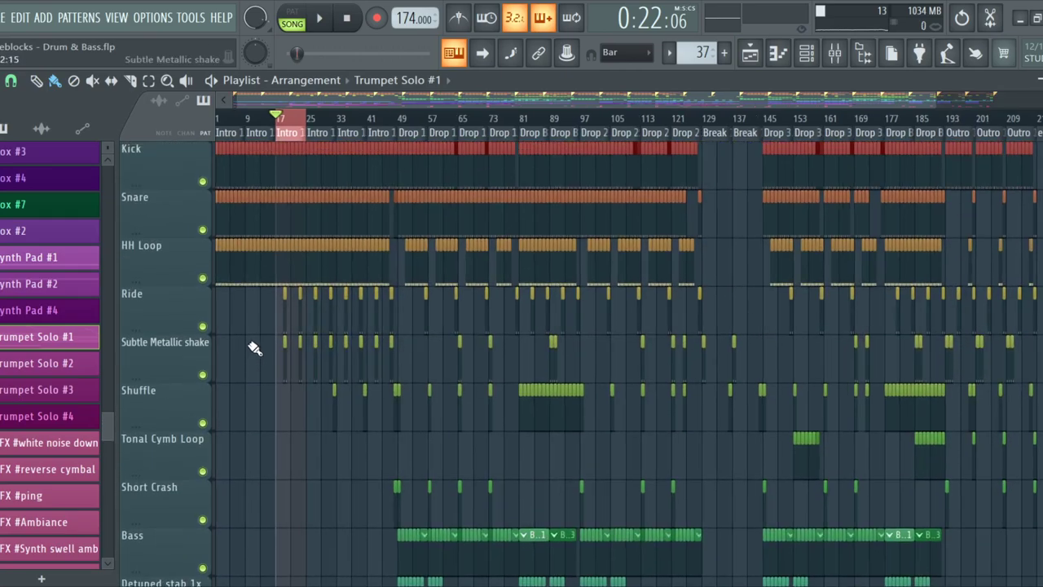
pyautogui.scroll(4, 254, 348)
pyautogui.scroll(-2, 324, 294)
pyautogui.click(493, 128)
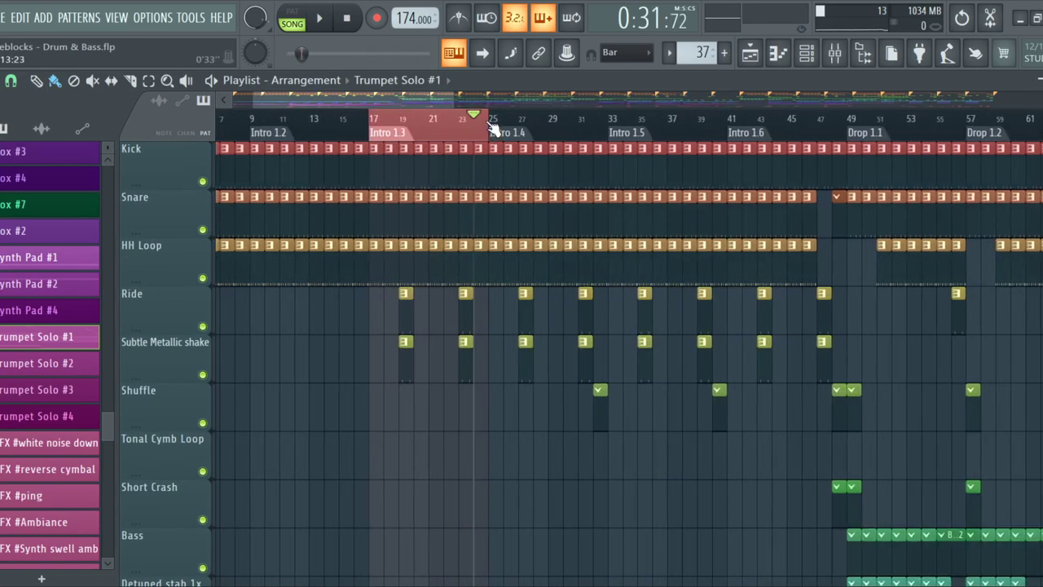
pyautogui.moveTo(492, 128); pyautogui.dragTo(505, 130)
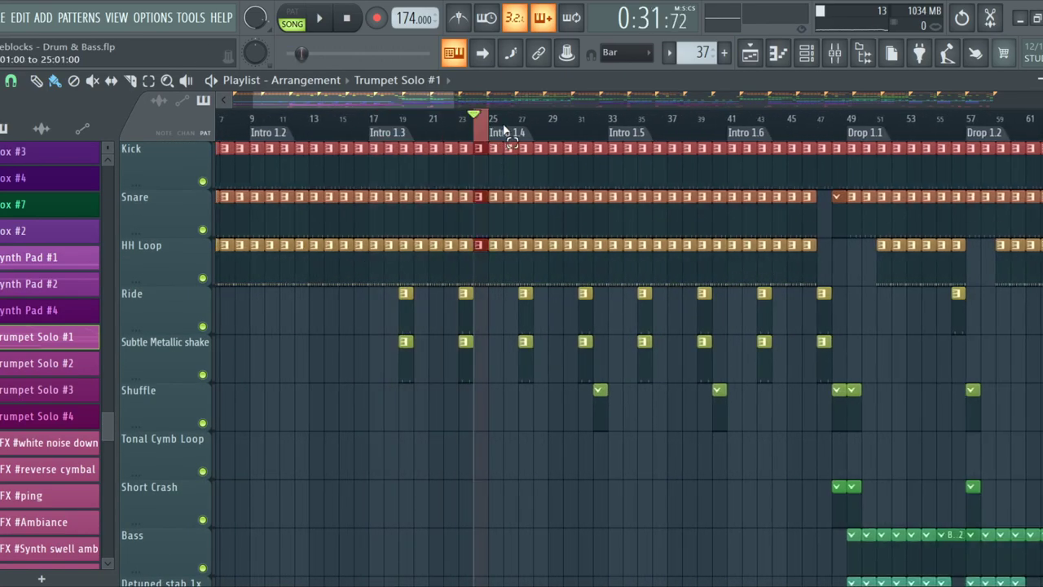
pyautogui.click(377, 127)
pyautogui.moveTo(380, 129); pyautogui.dragTo(487, 128)
# Examine the layers playing in Intro 1.3, from the drum tracks down to Trumpet Solo and Automation
pyautogui.scroll(-6, 490, 300)
pyautogui.scroll(-6, 490, 298)
pyautogui.scroll(8, 471, 313)
pyautogui.scroll(-1, 469, 326)
pyautogui.scroll(5, 469, 326)
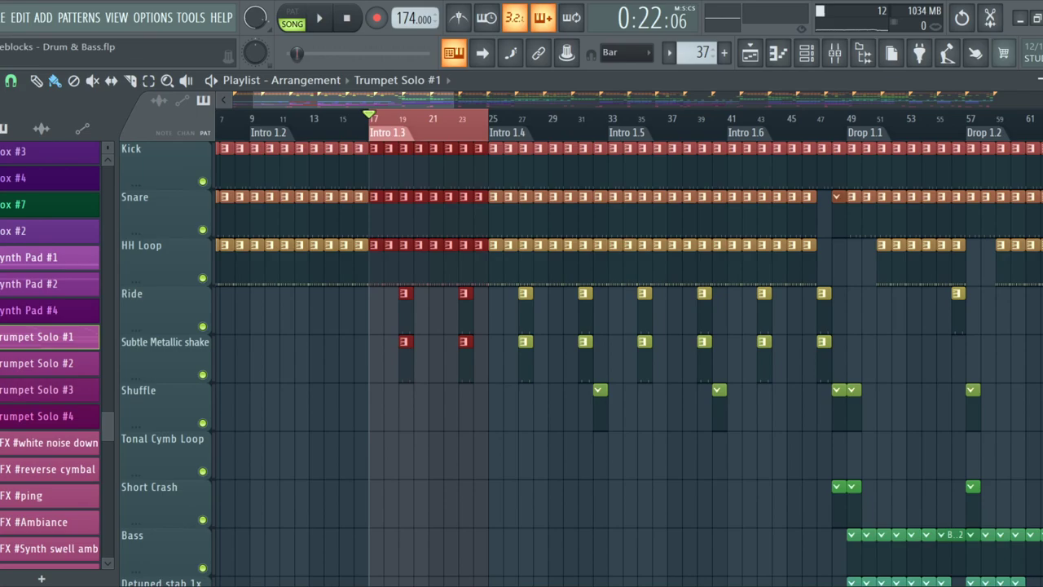
pyautogui.scroll(-12, 352, 326)
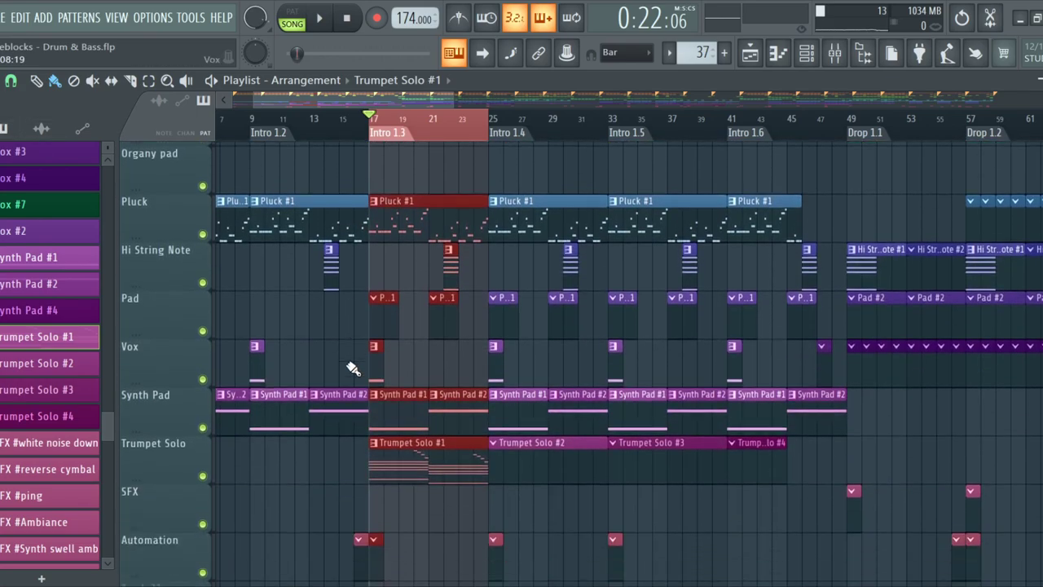
pyautogui.scroll(-1, 335, 360)
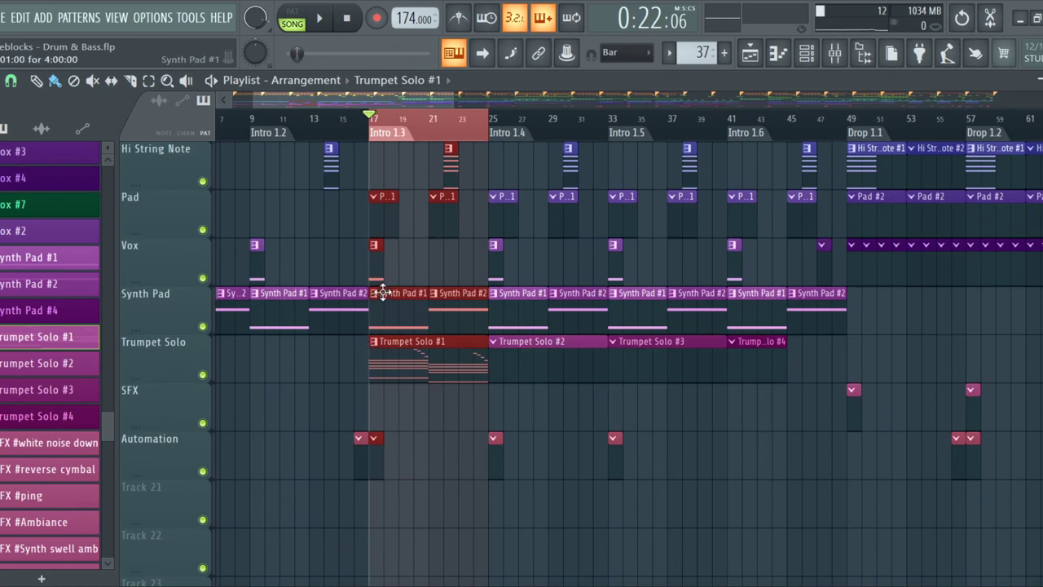
pyautogui.scroll(2, 394, 282)
pyautogui.scroll(3, 377, 242)
pyautogui.scroll(-1, 351, 258)
pyautogui.scroll(3, 334, 277)
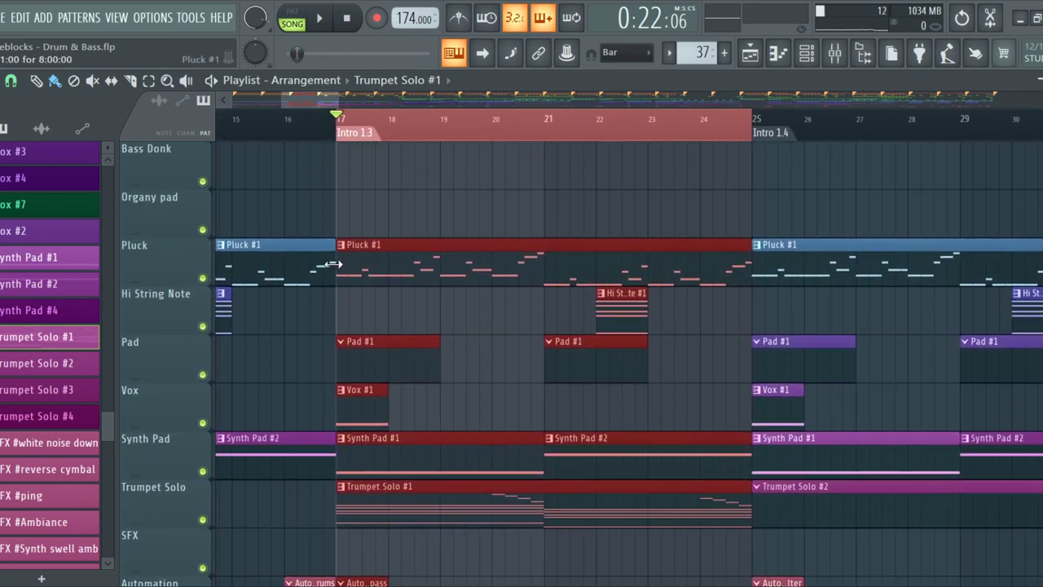
pyautogui.scroll(-3, 314, 306)
pyautogui.scroll(-1, 310, 303)
pyautogui.scroll(-1, 290, 313)
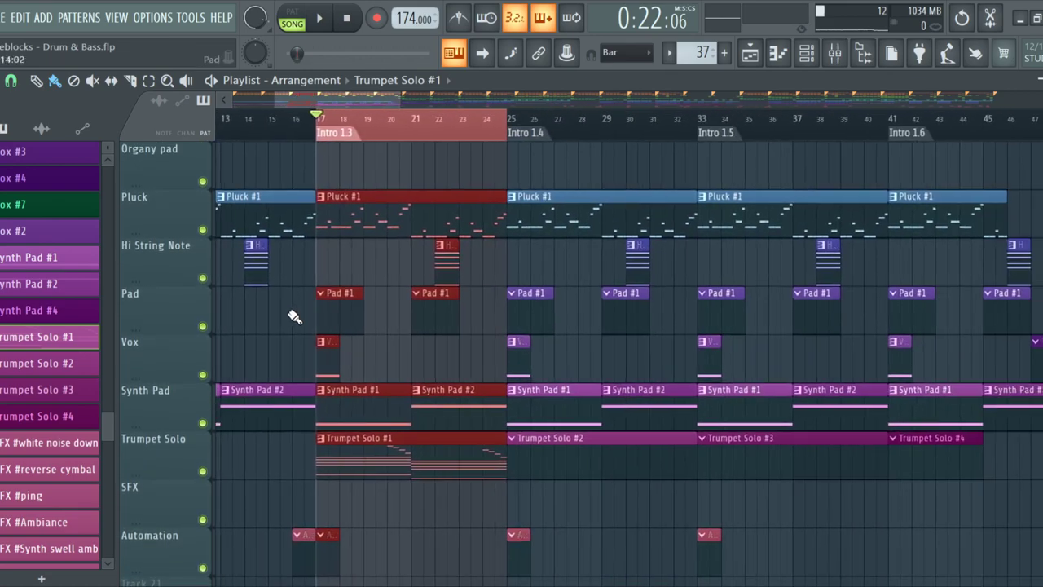
# In the mixer, rename track 28 to "pad synth" and route it to the Synth Pad track instead of Pad
pyautogui.click(805, 52)
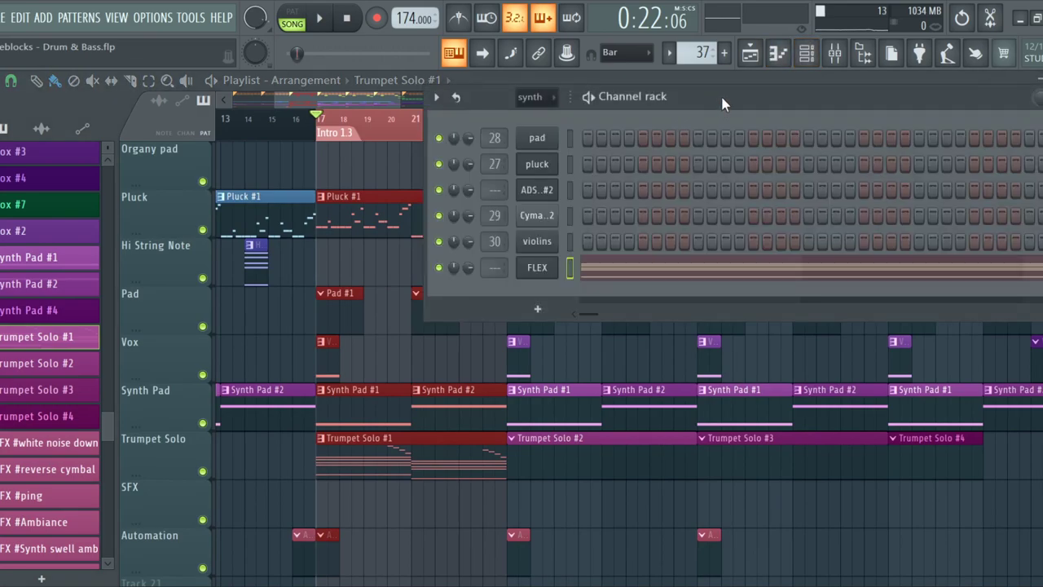
pyautogui.click(839, 52)
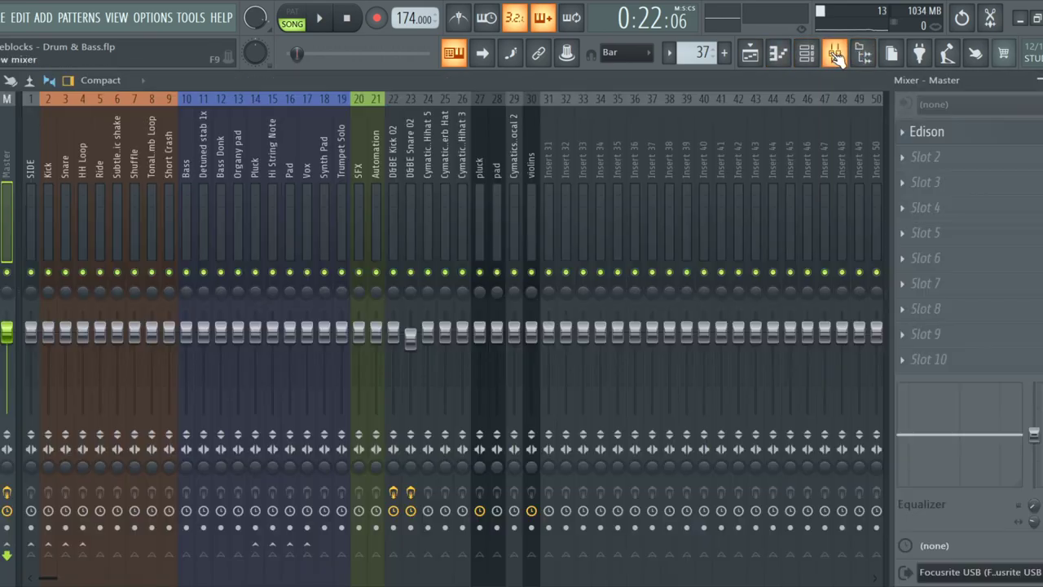
pyautogui.click(478, 186)
pyautogui.click(496, 186)
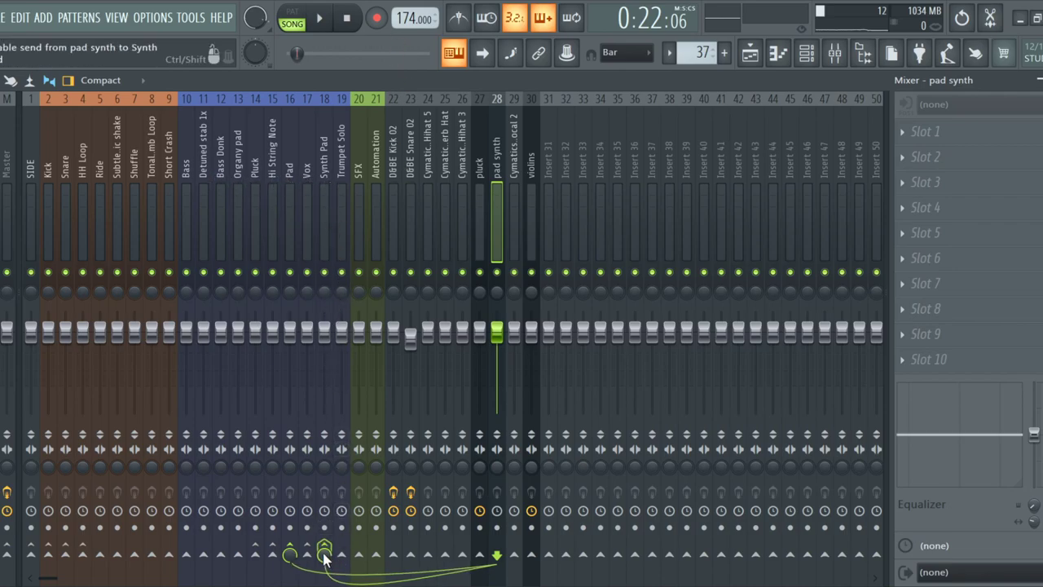
pyautogui.click(324, 234)
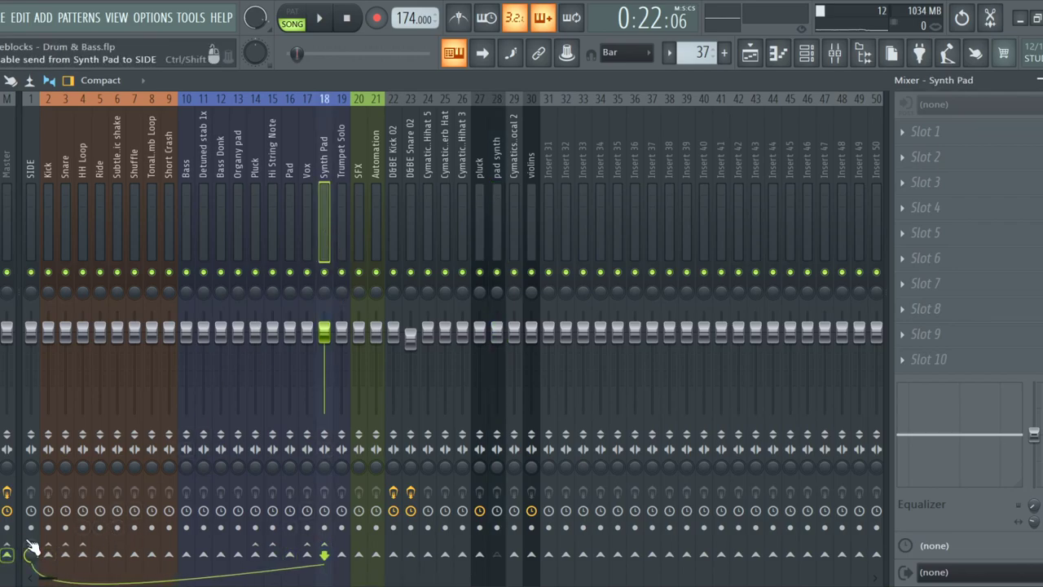
# Return to the playlist and look over the melodic, SFX and Automation tracks across the whole arrangement
pyautogui.click(750, 53)
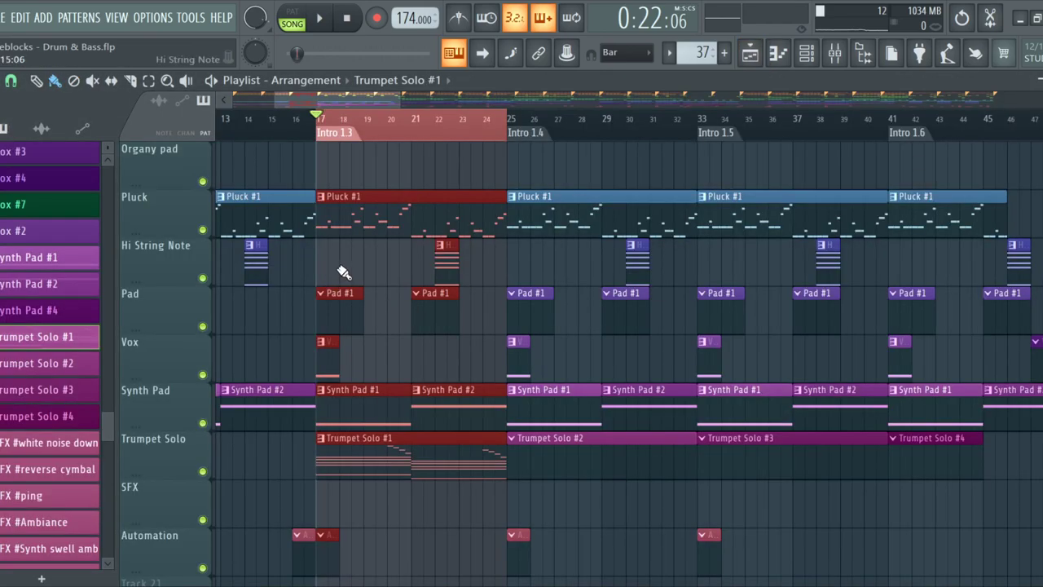
pyautogui.scroll(-5, 346, 273)
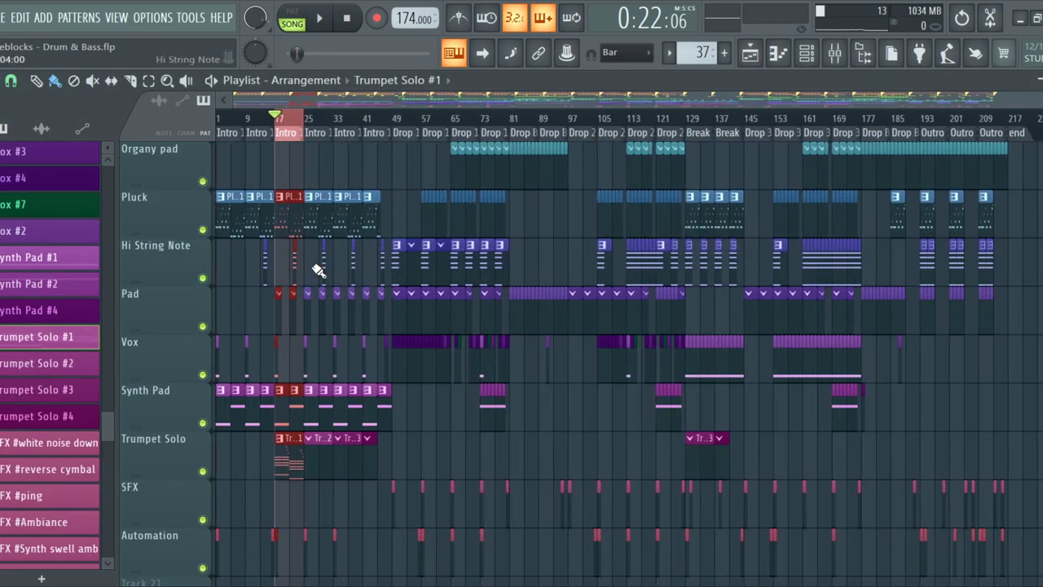
pyautogui.scroll(-3, 297, 321)
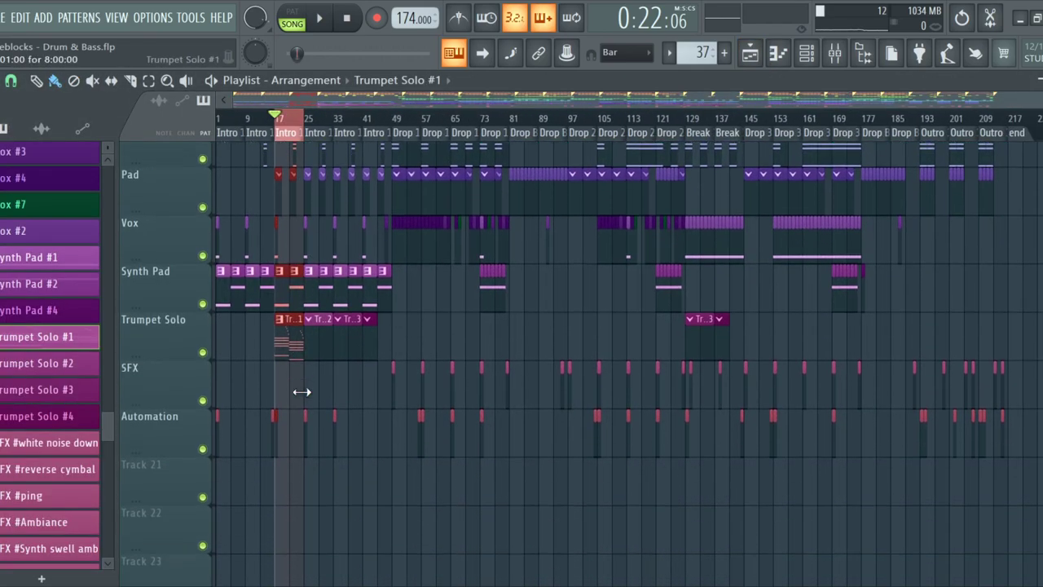
pyautogui.scroll(7, 284, 387)
pyautogui.scroll(-4, 282, 387)
pyautogui.scroll(5, 270, 372)
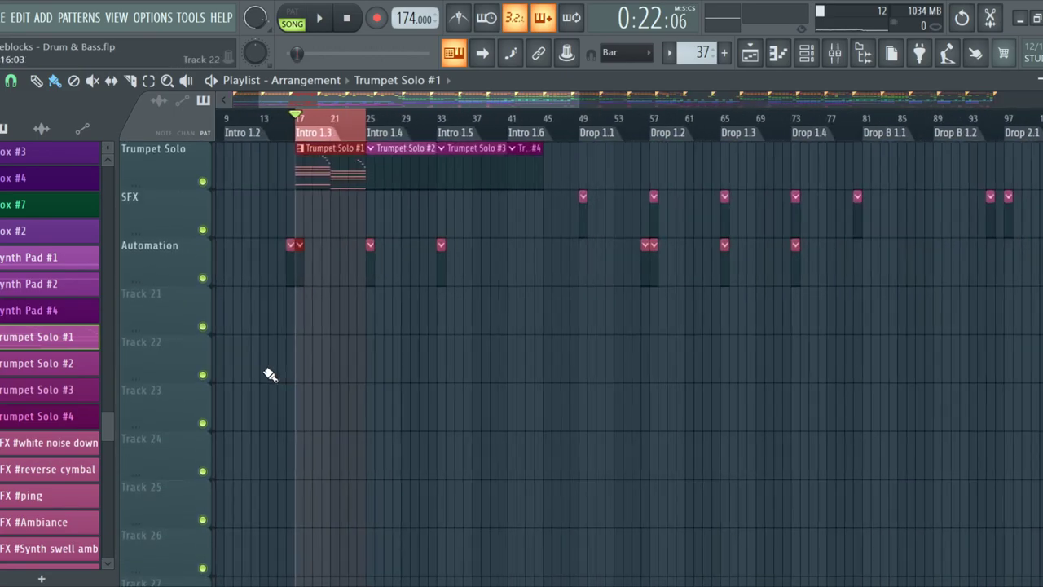
# Look over the whole arrangement from Intro 1.1 to the outro, covering every track from Kick down to Automation
pyautogui.scroll(-2, 286, 363)
pyautogui.scroll(10, 289, 355)
pyautogui.scroll(-6, 288, 345)
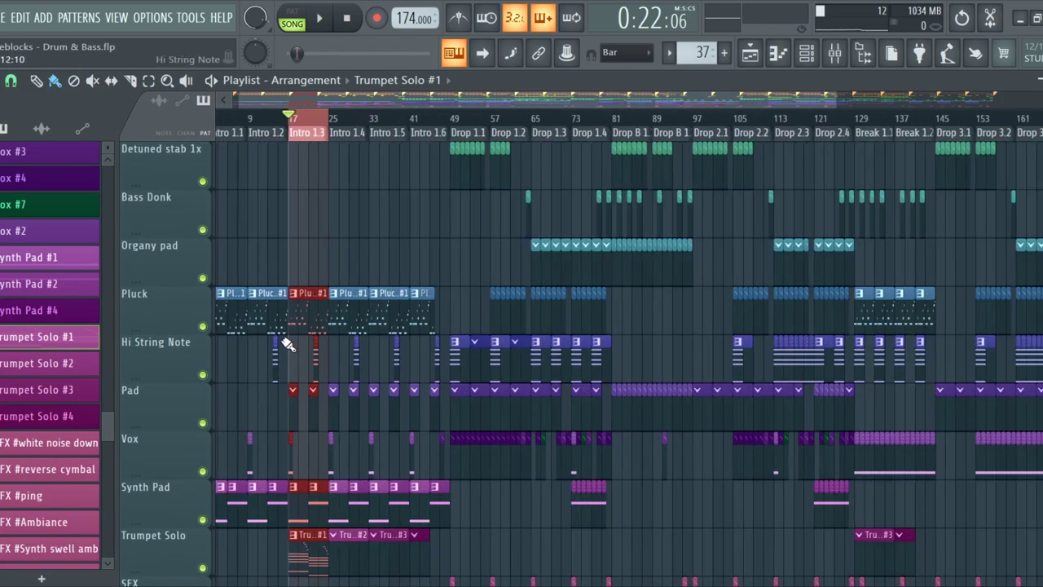
pyautogui.scroll(1, 284, 325)
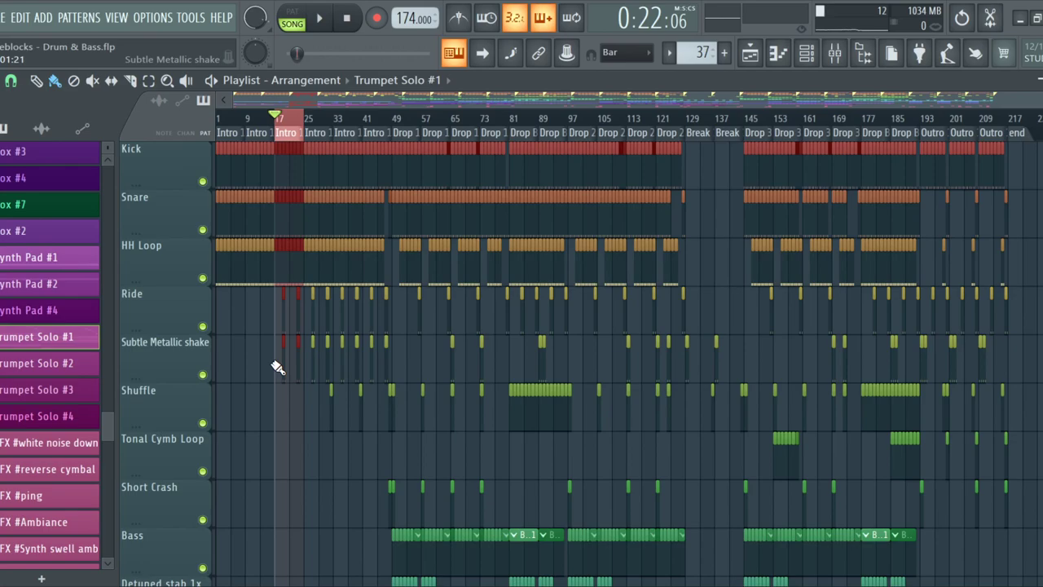
pyautogui.scroll(-10, 277, 367)
pyautogui.scroll(7, 291, 365)
pyautogui.scroll(-7, 291, 366)
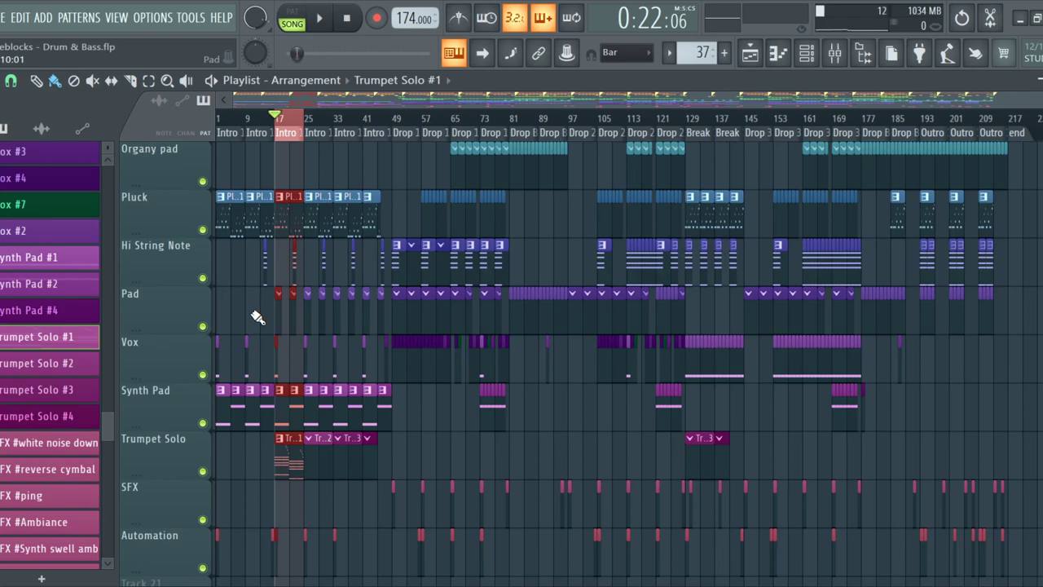
pyautogui.scroll(10, 260, 429)
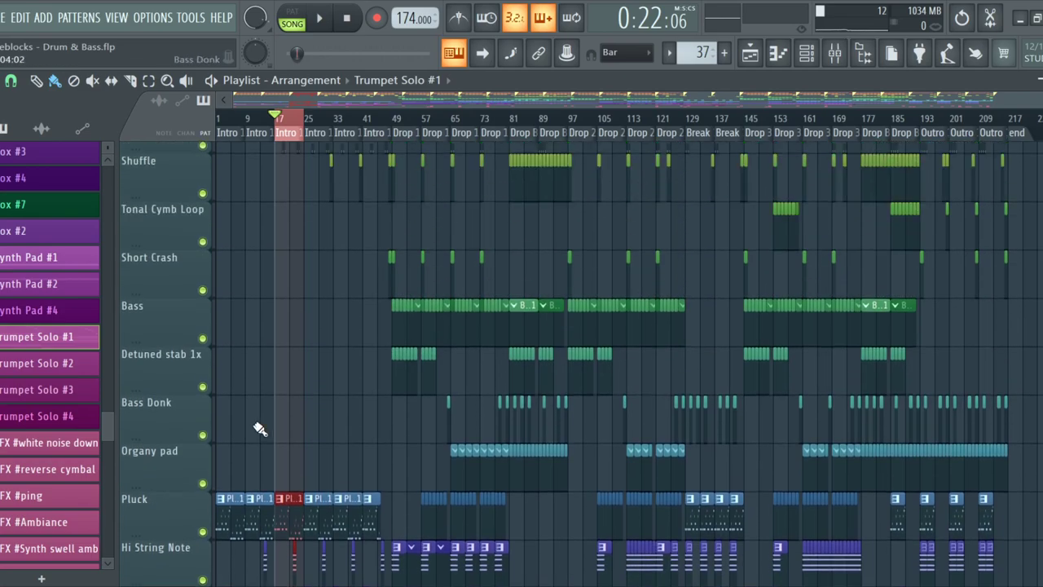
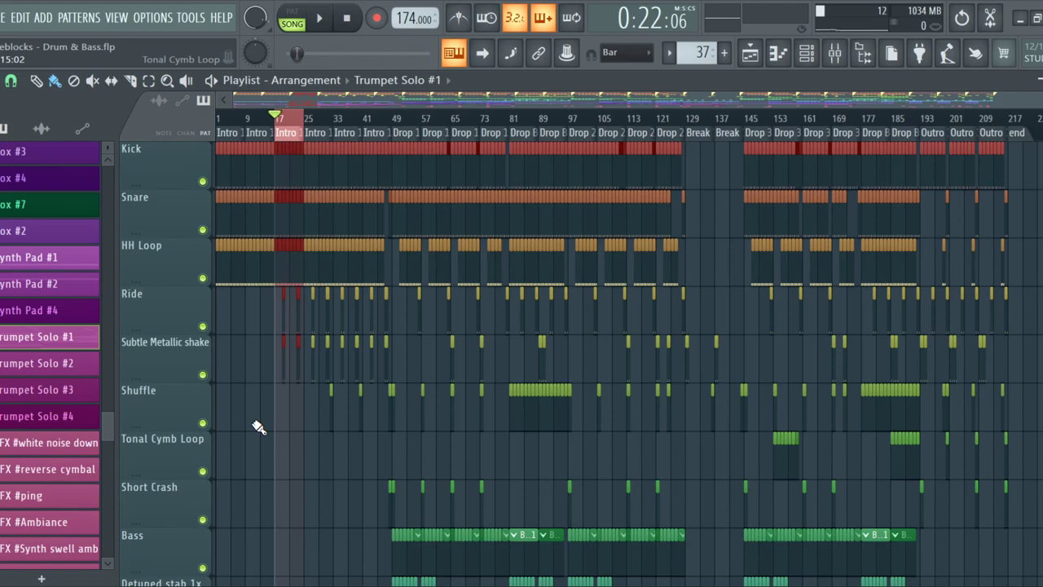
pyautogui.scroll(-12, 259, 427)
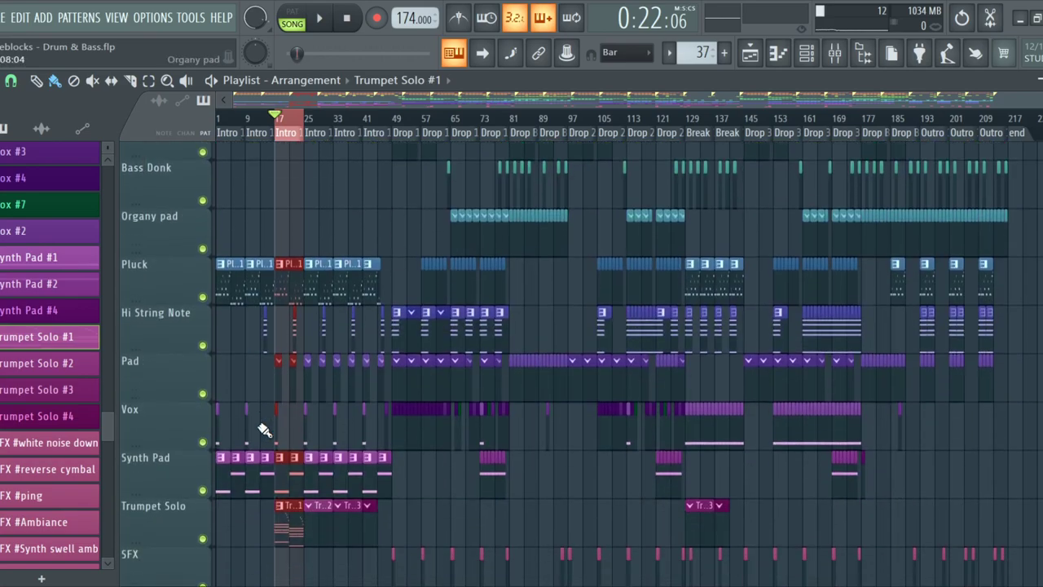
pyautogui.scroll(-1, 263, 451)
pyautogui.scroll(13, 259, 477)
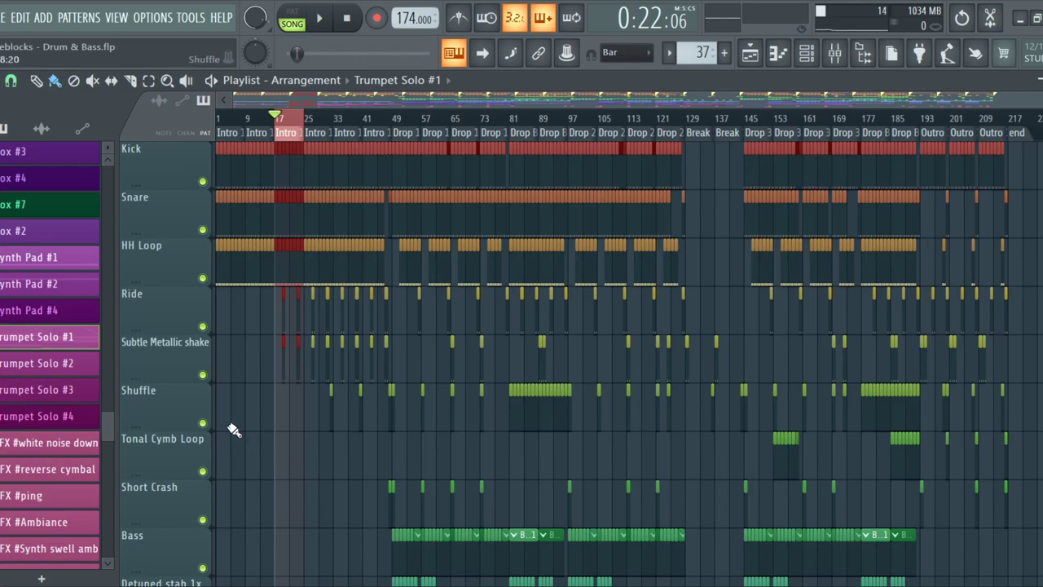
pyautogui.scroll(-12, 251, 445)
pyautogui.scroll(10, 273, 405)
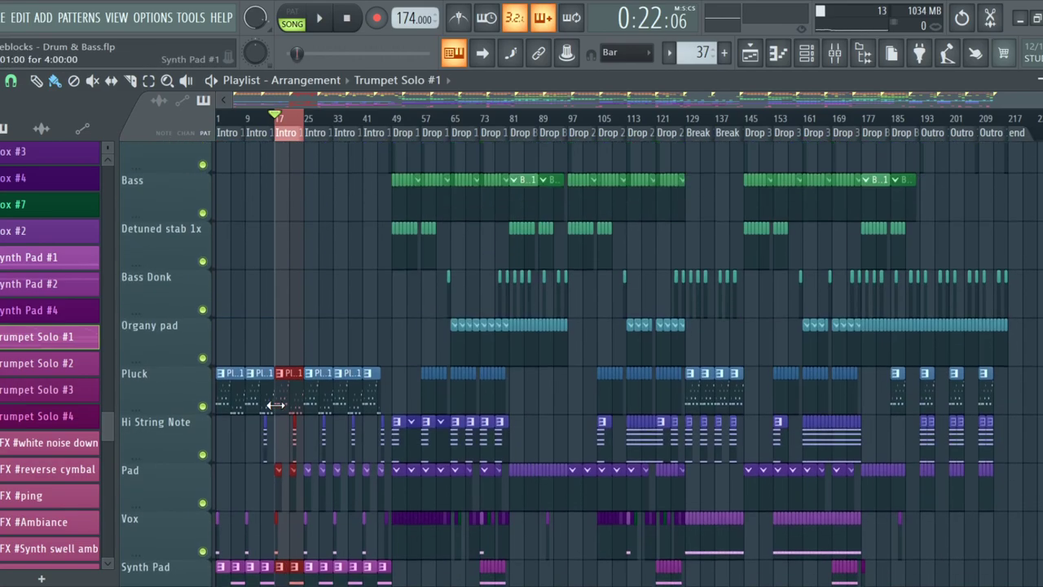
pyautogui.scroll(-14, 273, 405)
pyautogui.scroll(2, 272, 408)
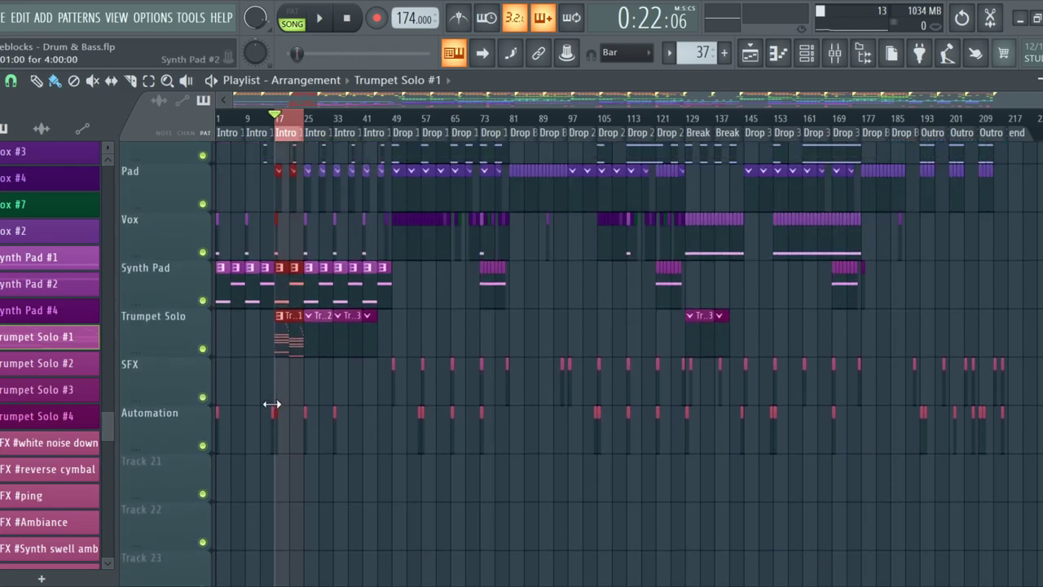
pyautogui.scroll(-1, 273, 409)
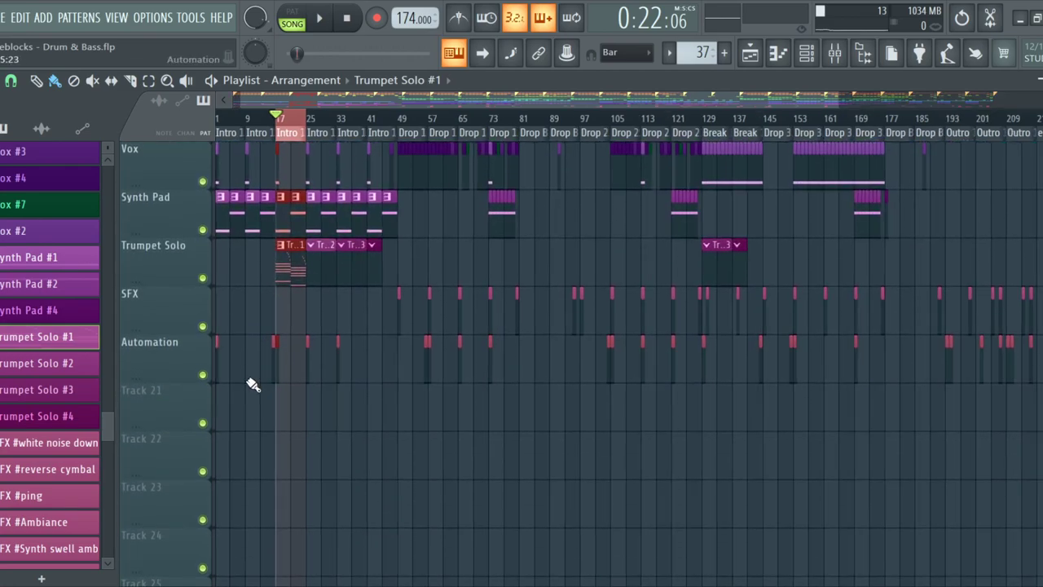
pyautogui.scroll(3, 251, 376)
pyautogui.scroll(-3, 261, 377)
pyautogui.scroll(6, 263, 375)
pyautogui.scroll(9, 254, 368)
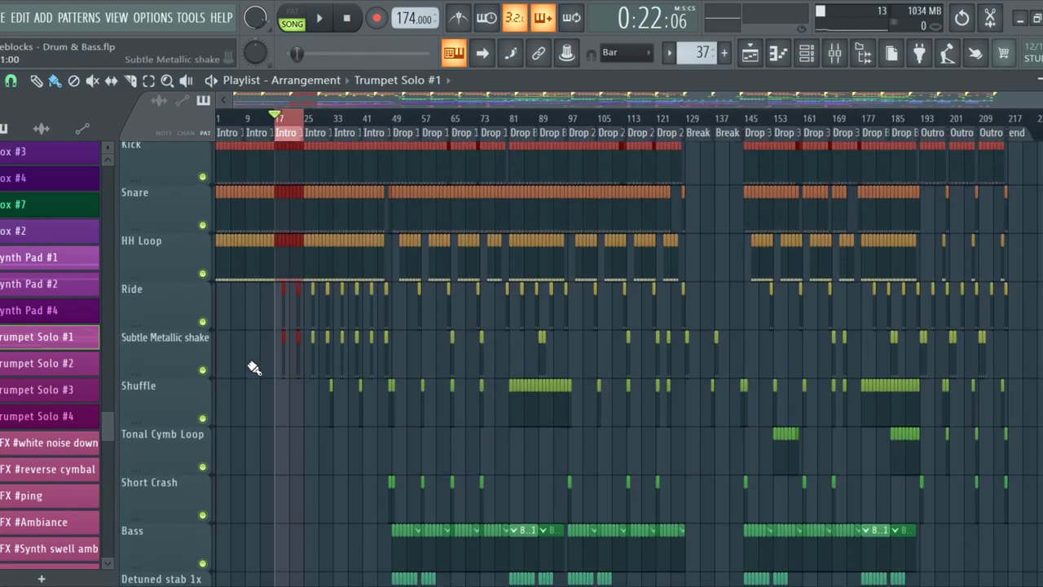
# Examine the drum clips around Intro 1.3, from Kick to Shuffle, and compare them with the rest of the arrangement
pyautogui.scroll(6, 244, 359)
pyautogui.scroll(-8, 235, 341)
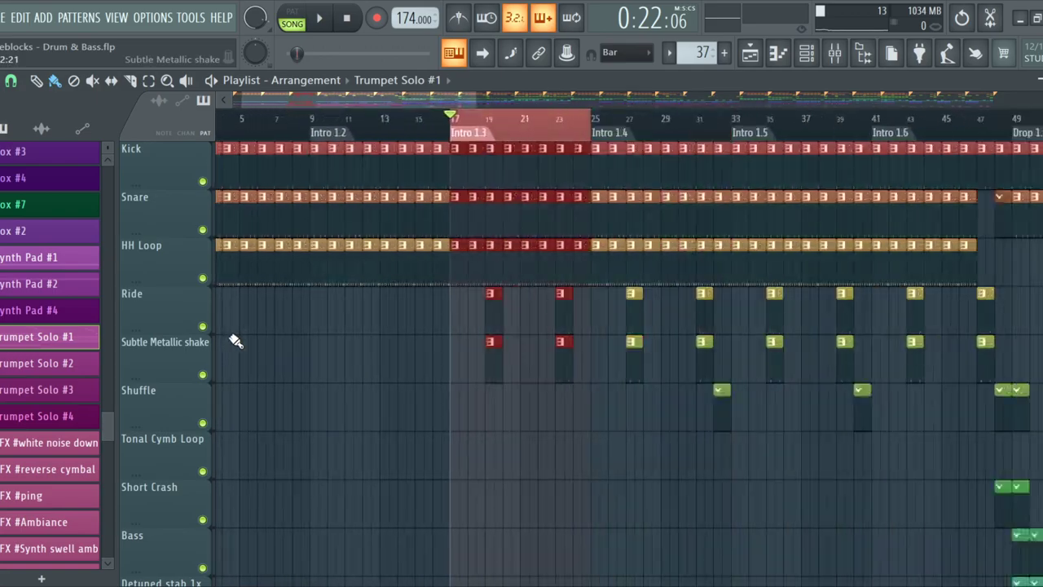
pyautogui.scroll(3, 235, 341)
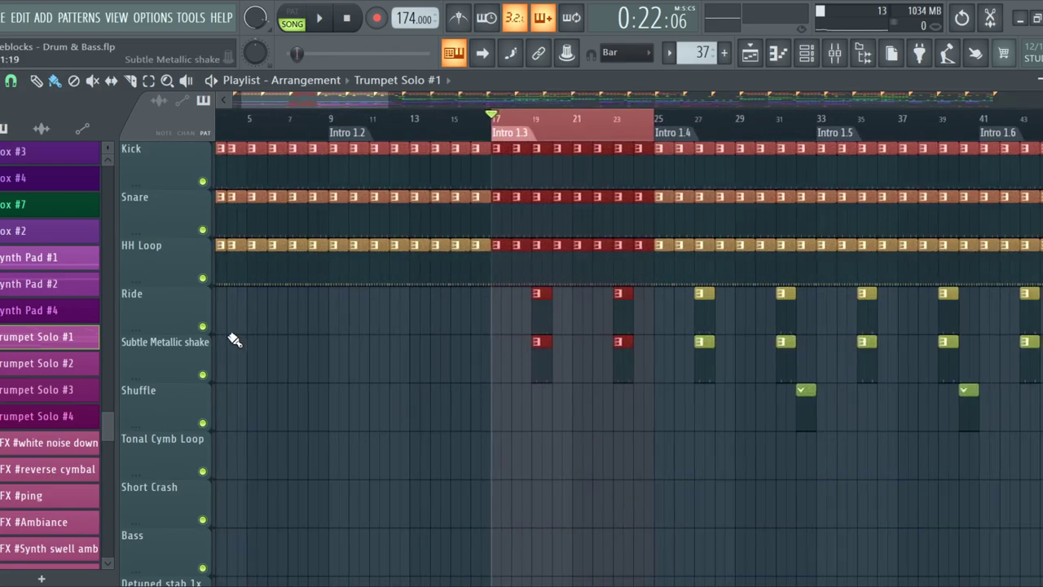
pyautogui.scroll(-5, 235, 341)
pyautogui.scroll(-3, 234, 341)
pyautogui.scroll(2, 235, 340)
pyautogui.scroll(1, 235, 340)
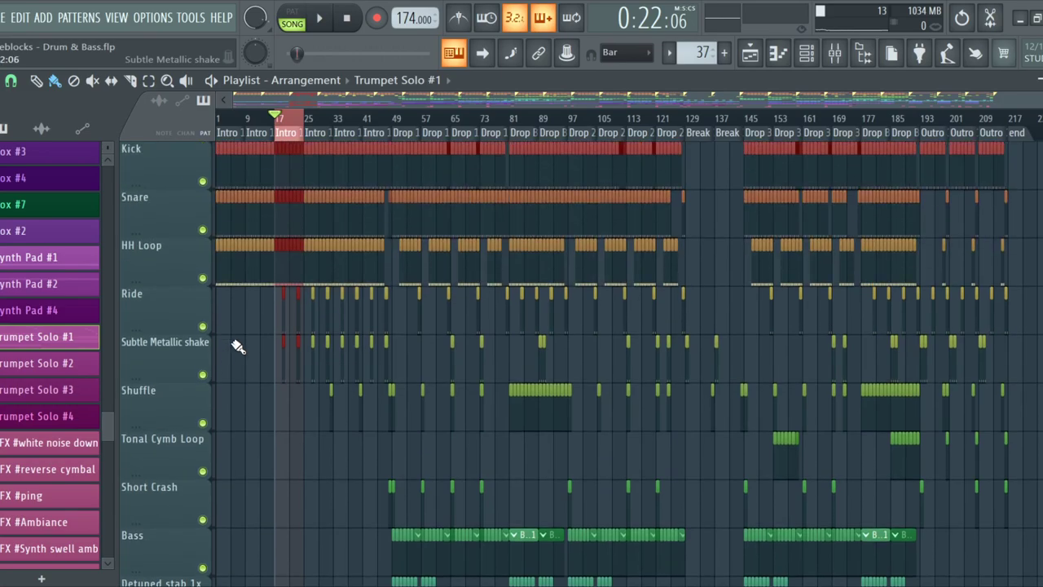
pyautogui.scroll(2, 236, 347)
pyautogui.scroll(1, 245, 362)
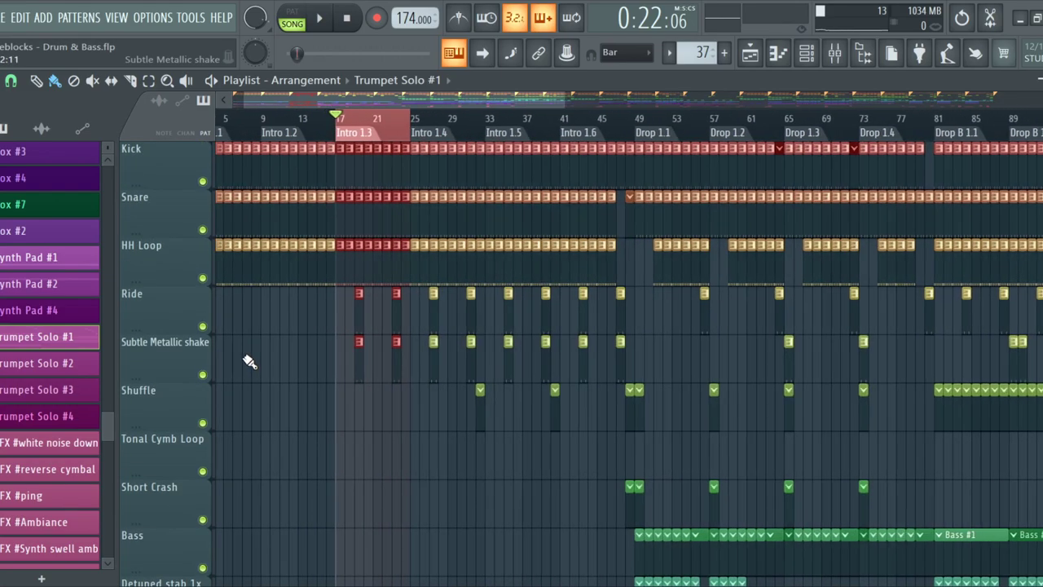
pyautogui.scroll(-1, 250, 362)
pyautogui.scroll(-3, 249, 361)
pyautogui.scroll(3, 250, 363)
# Compare the drum layers with the Pluck, Pad, Vox, Synth Pad and Trumpet Solo clips across the intro and drop sections
pyautogui.scroll(-8, 257, 365)
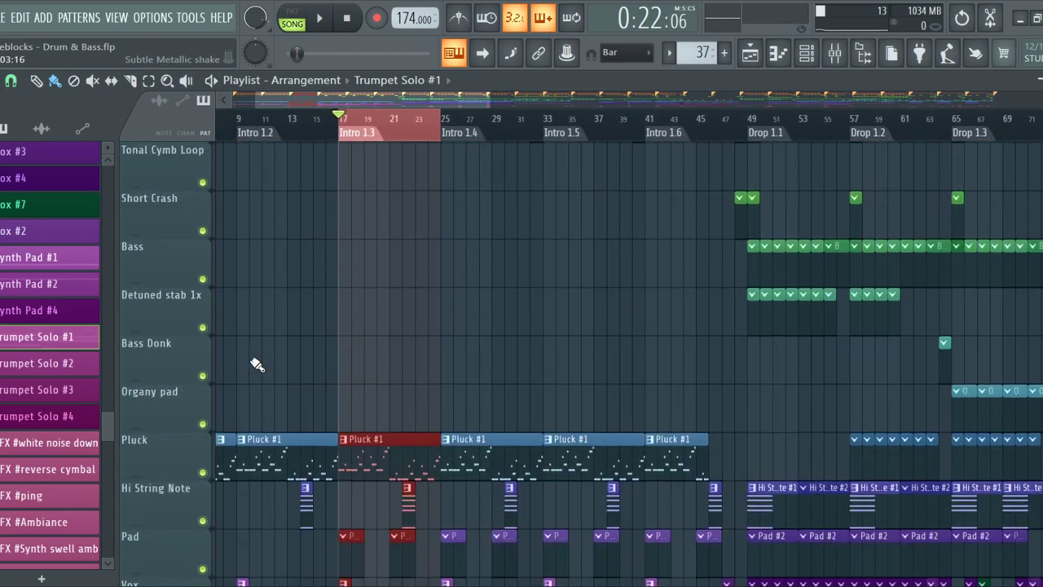
pyautogui.scroll(5, 355, 324)
pyautogui.scroll(-8, 355, 325)
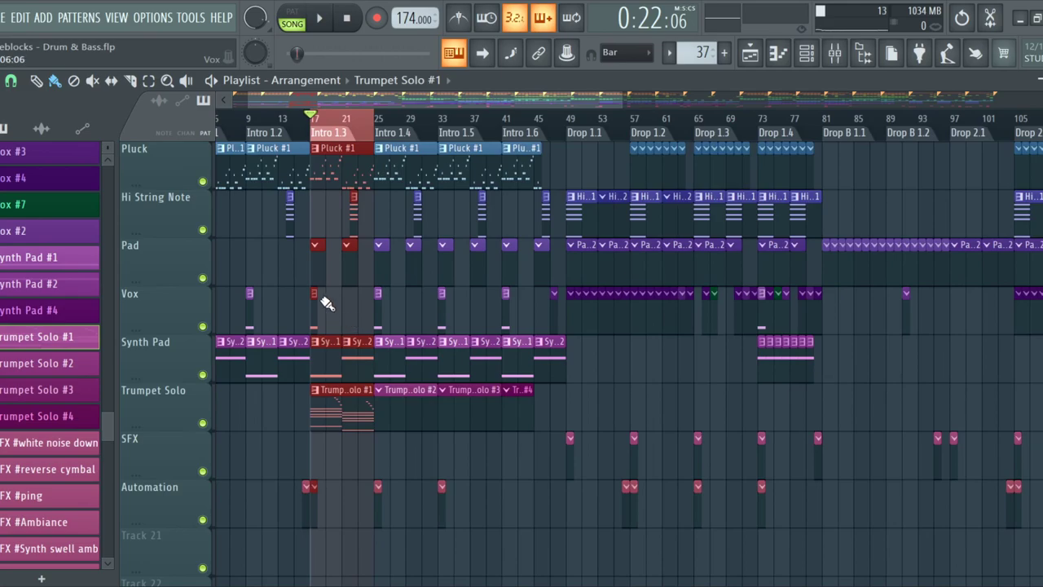
pyautogui.scroll(10, 326, 302)
pyautogui.scroll(-2, 285, 359)
pyautogui.scroll(2, 282, 369)
pyautogui.scroll(6, 282, 368)
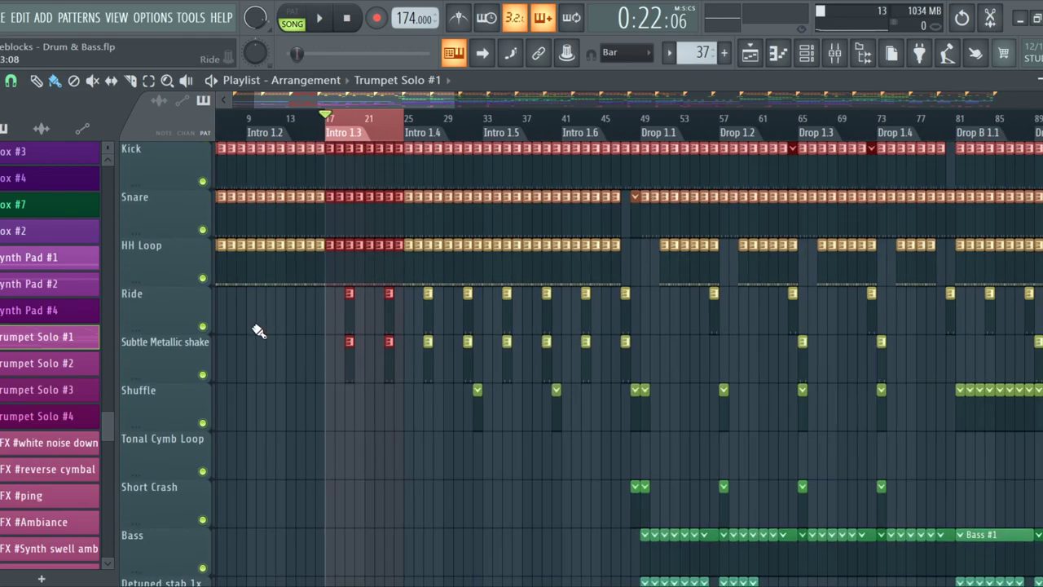
pyautogui.scroll(-3, 265, 341)
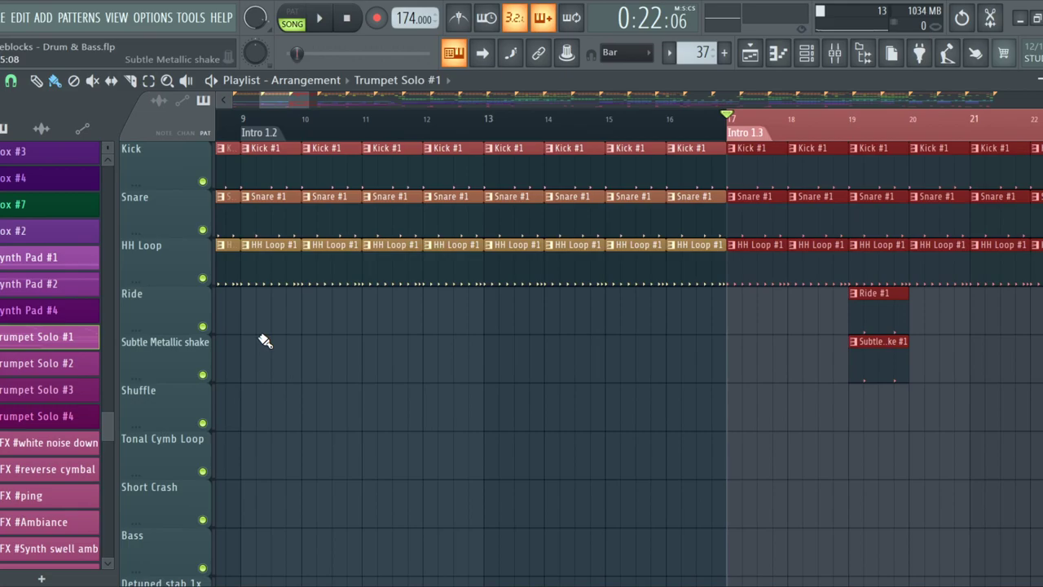
pyautogui.scroll(-6, 265, 341)
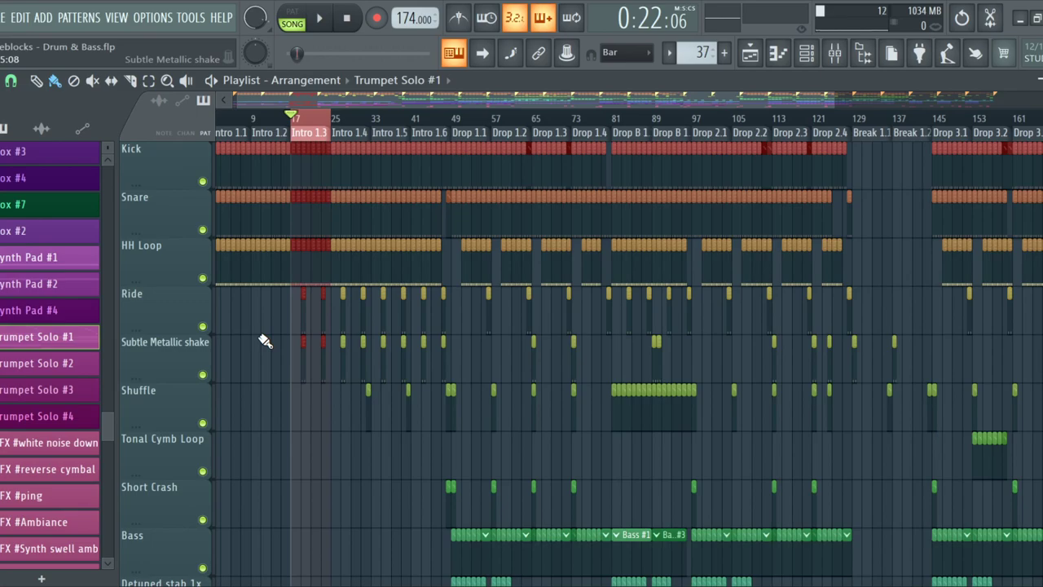
pyautogui.scroll(-6, 263, 340)
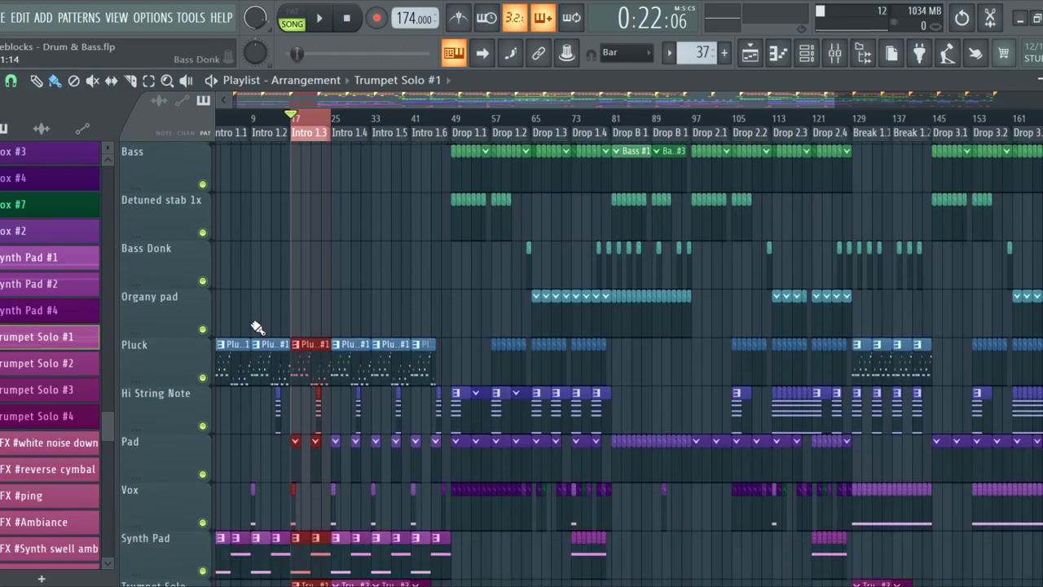
pyautogui.scroll(6, 261, 306)
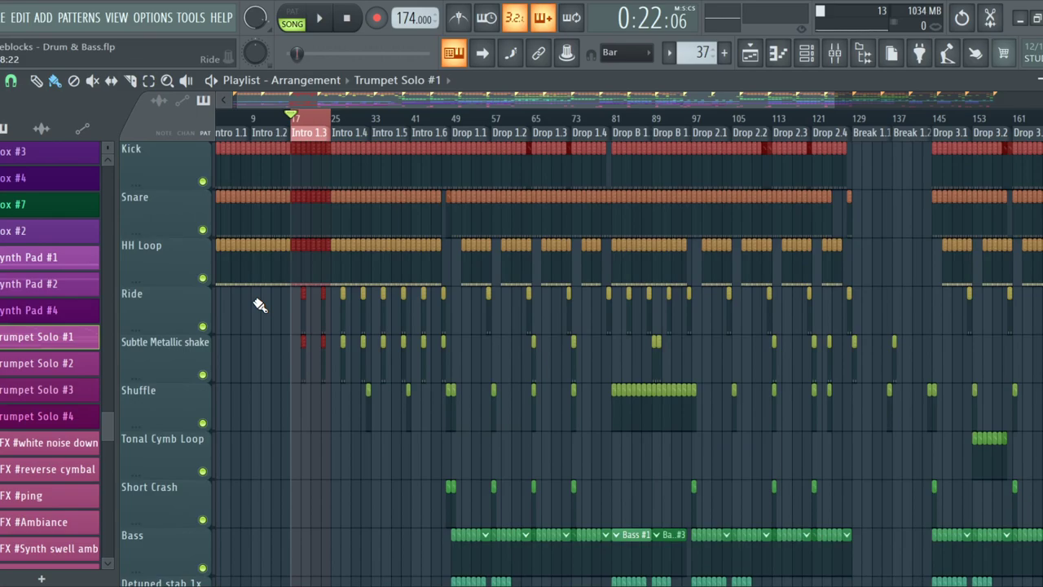
pyautogui.scroll(-11, 261, 309)
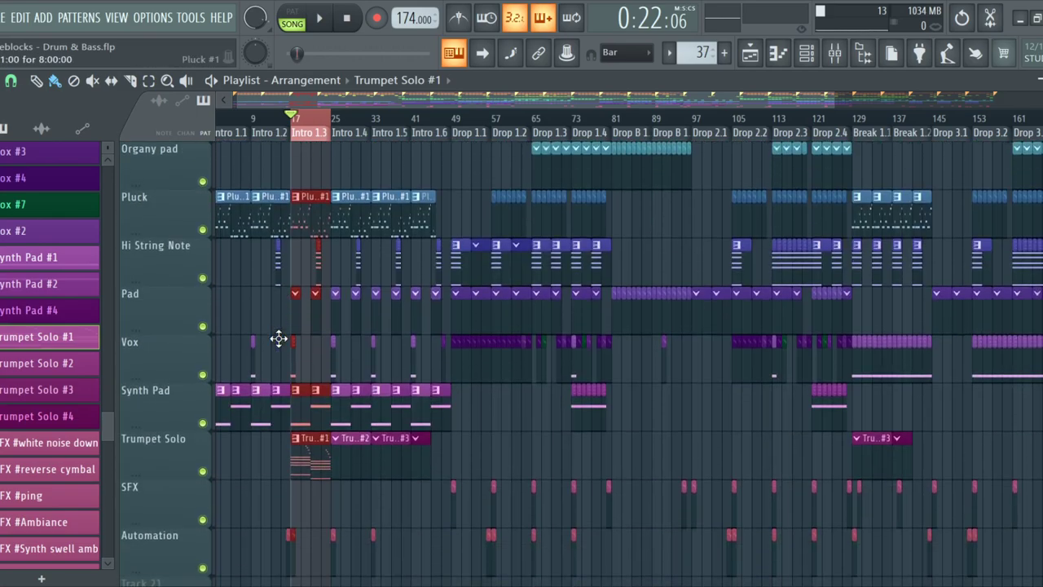
pyautogui.scroll(4, 242, 305)
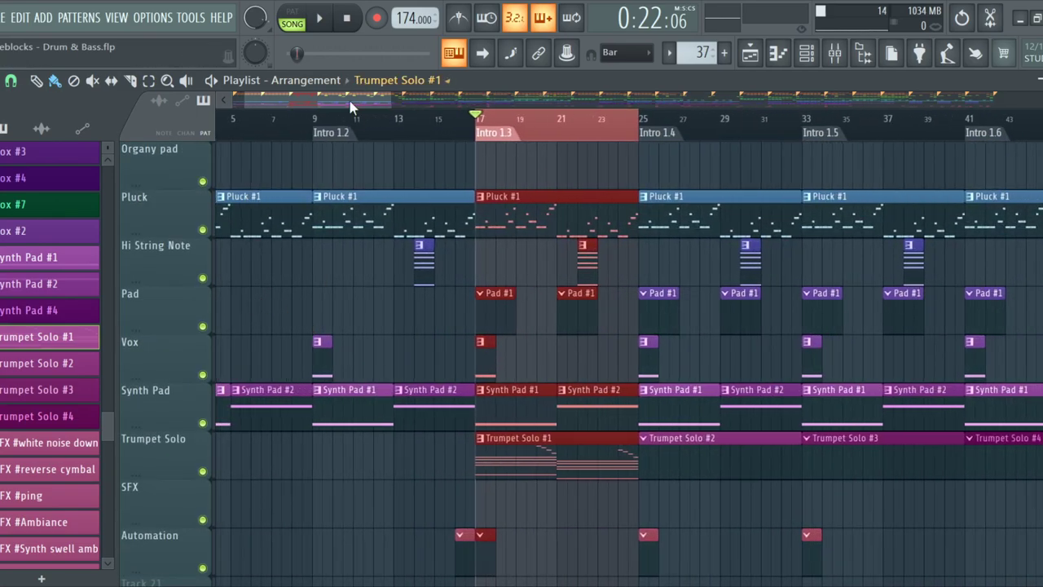
# Bring bar 1 into view and examine the melodic, Vox and Automation clips in Intro 1.1 and Intro 1.2
pyautogui.moveTo(362, 96); pyautogui.dragTo(348, 96)
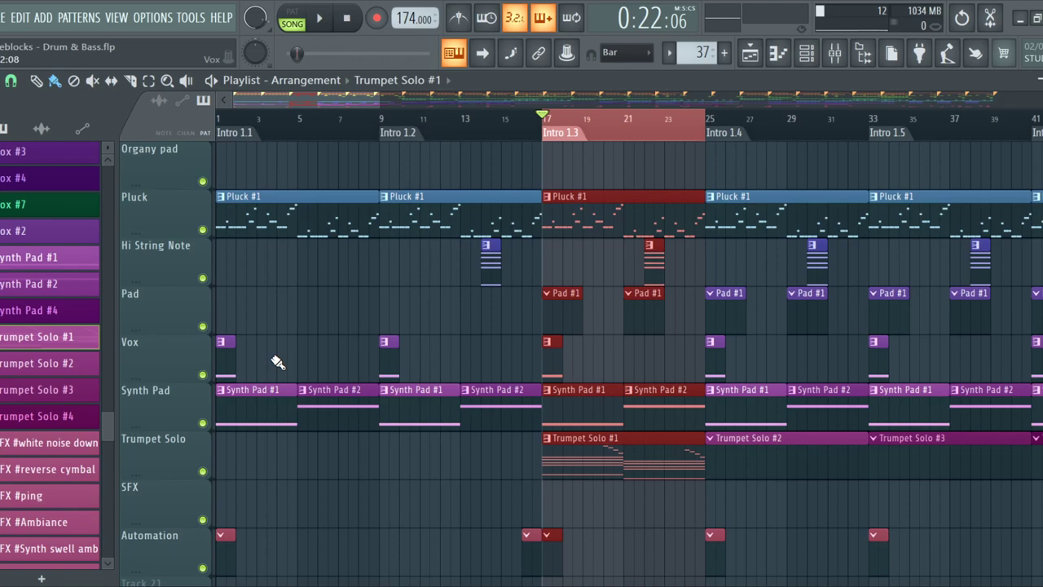
pyautogui.scroll(4, 278, 362)
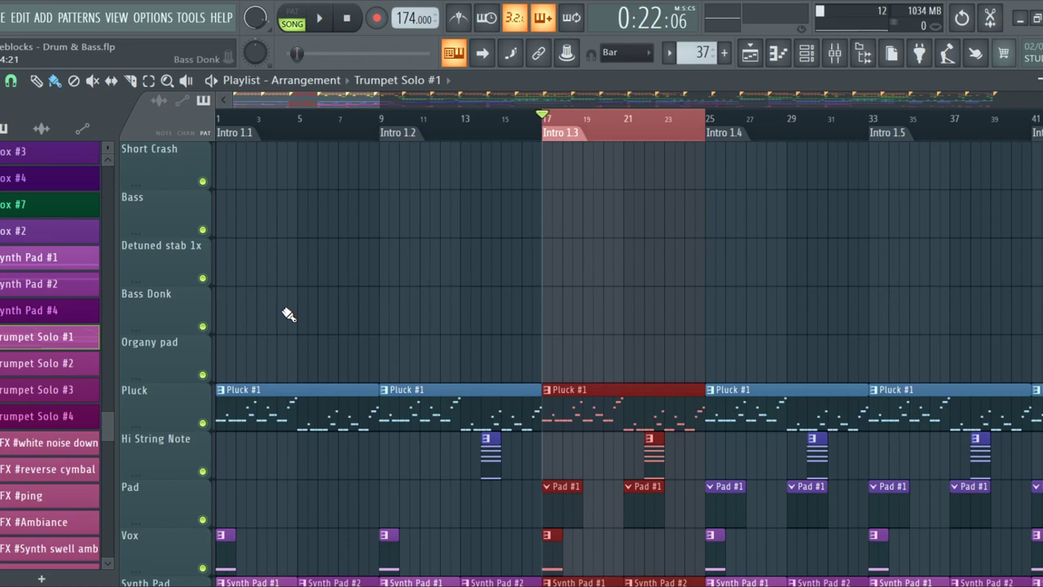
pyautogui.scroll(-4, 281, 330)
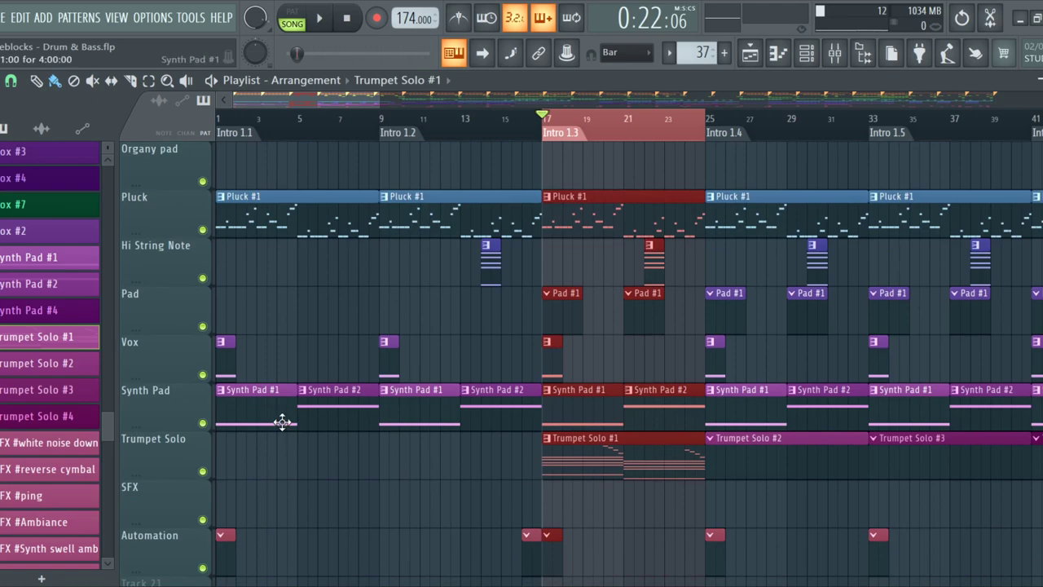
pyautogui.scroll(2, 309, 367)
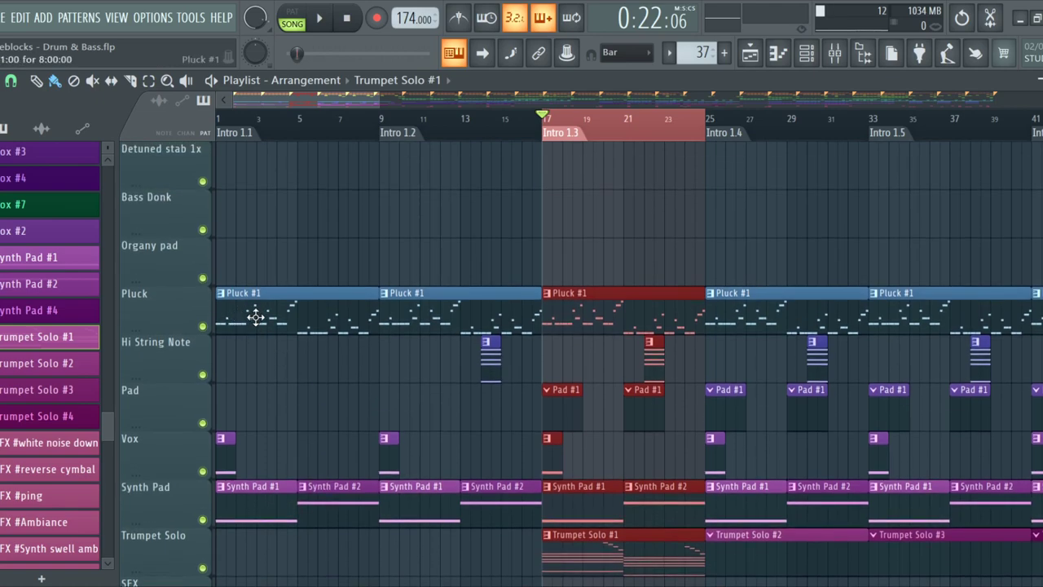
pyautogui.scroll(-4, 295, 328)
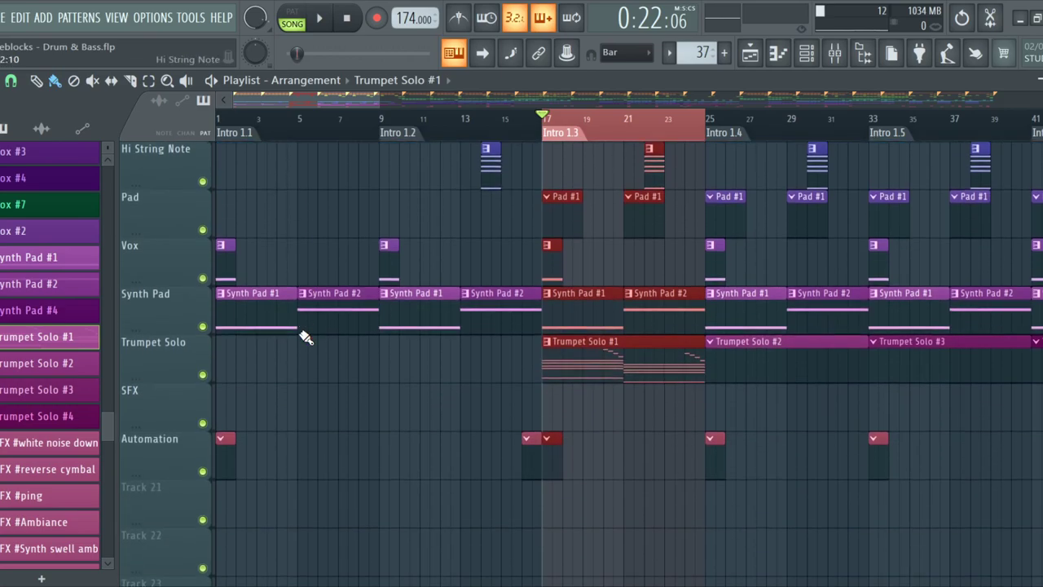
pyautogui.scroll(5, 296, 329)
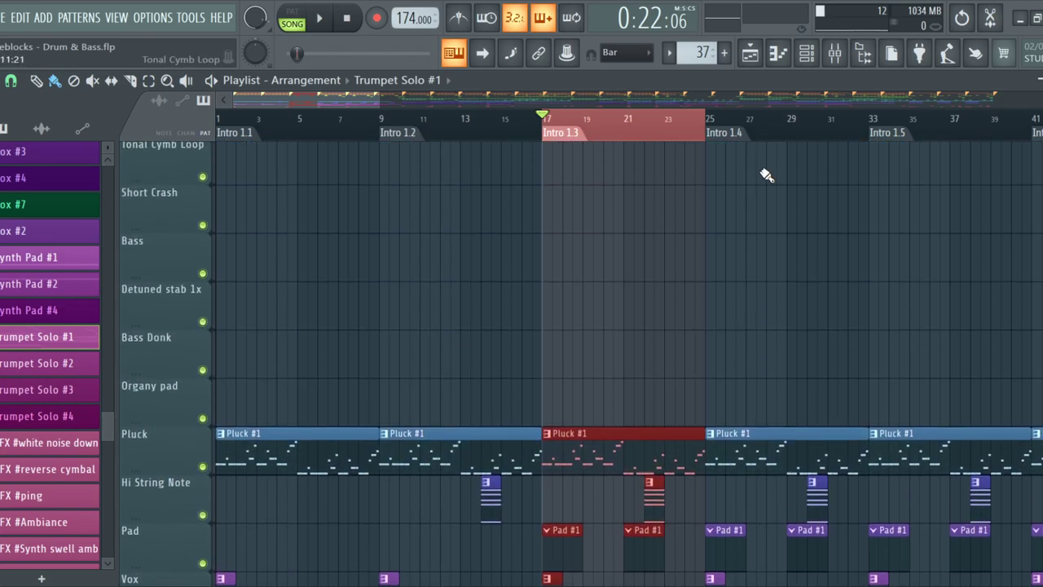
# Check the mixer's track layout, select the SIDE track, and return to the drum tracks in the playlist
pyautogui.click(834, 54)
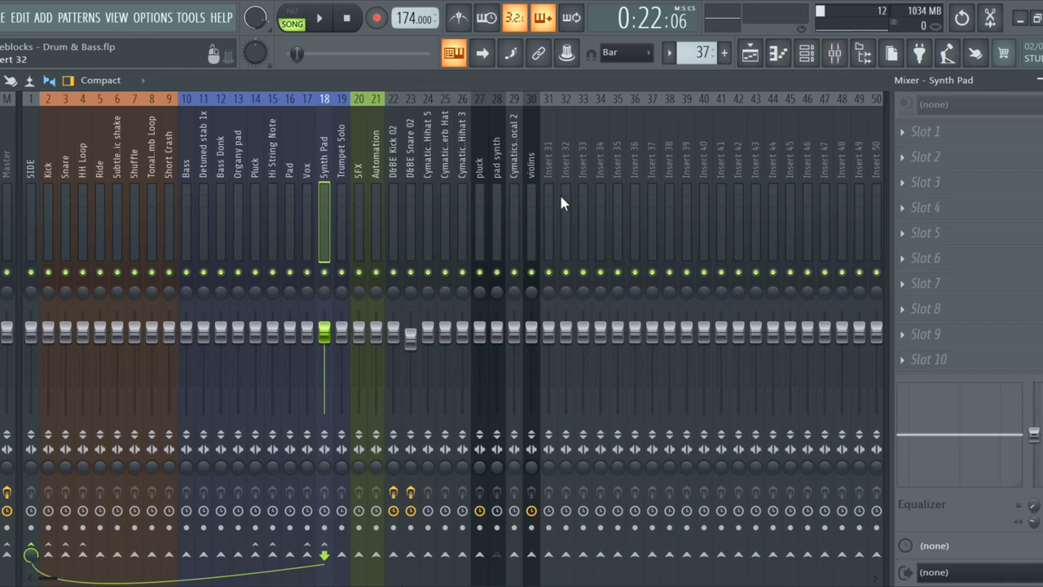
pyautogui.click(750, 53)
pyautogui.scroll(5, 524, 367)
pyautogui.scroll(-12, 524, 296)
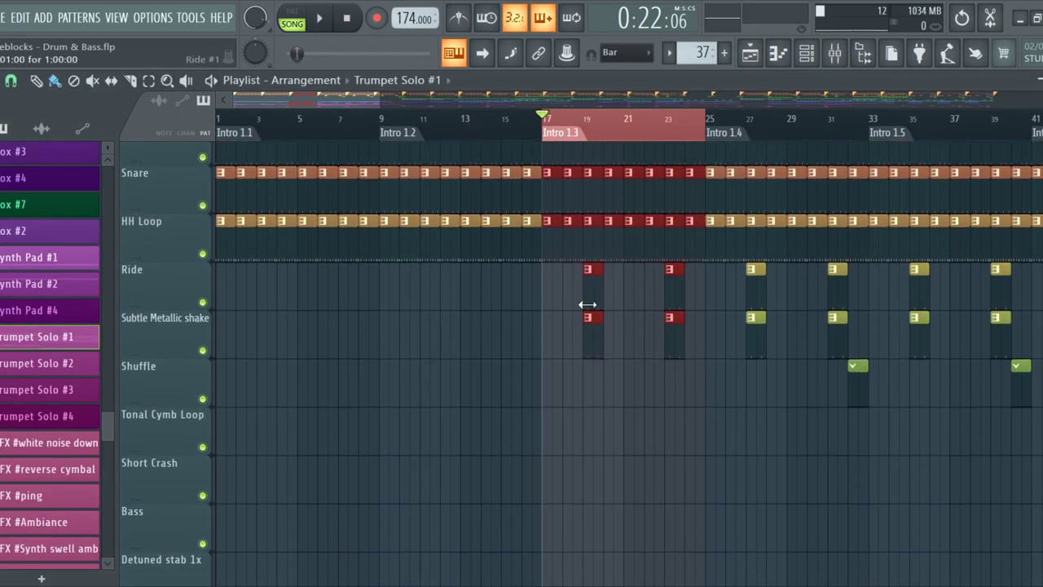
pyautogui.click(835, 52)
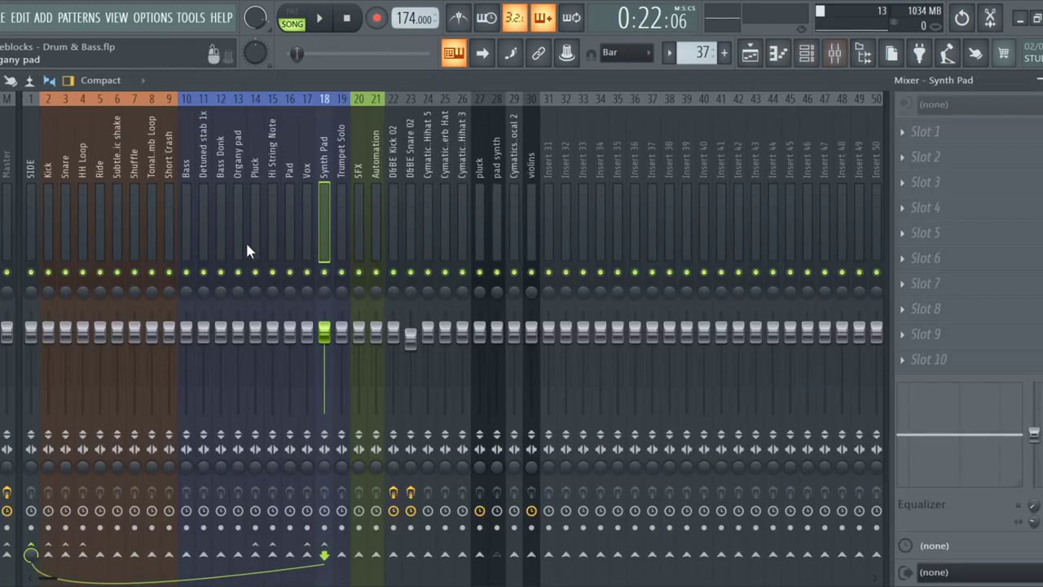
pyautogui.click(30, 194)
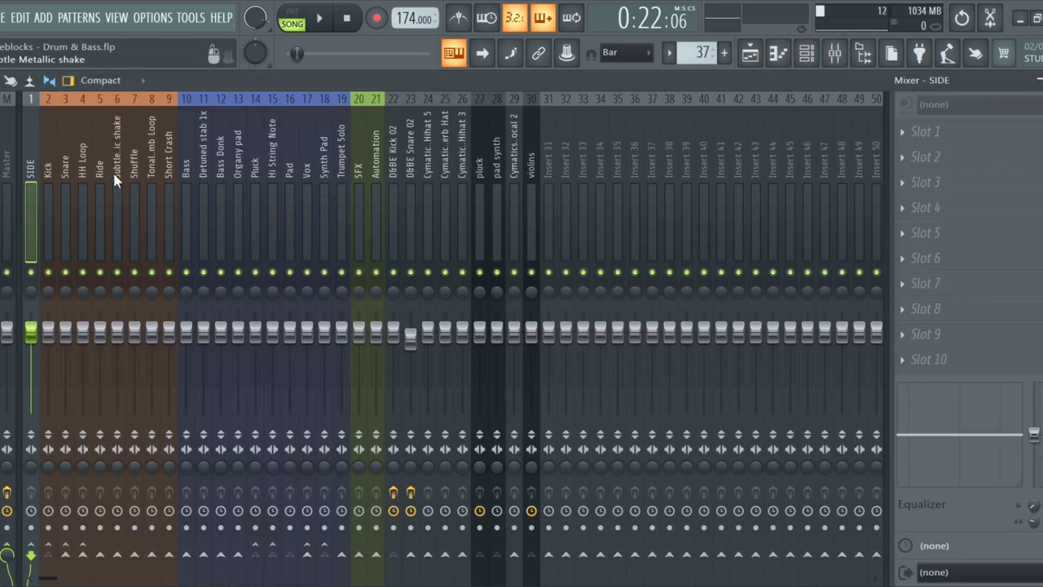
pyautogui.click(750, 53)
pyautogui.scroll(12, 429, 412)
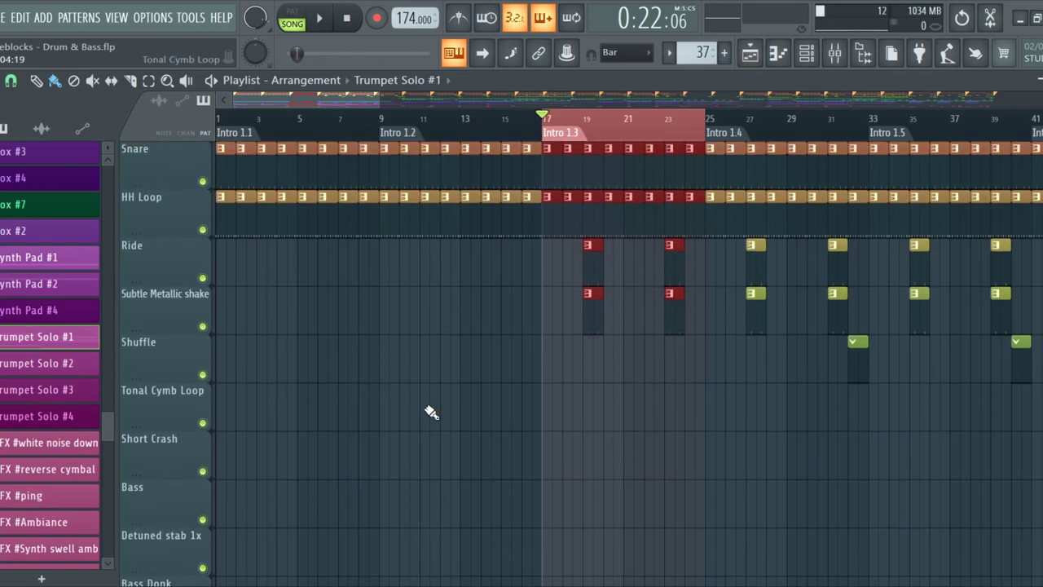
# Survey the Synth Pad, Trumpet Solo, SFX and Automation clips against the whole arrangement, and return to the drum tracks at Intro 1.3
pyautogui.scroll(-10, 425, 406)
pyautogui.scroll(-2, 424, 407)
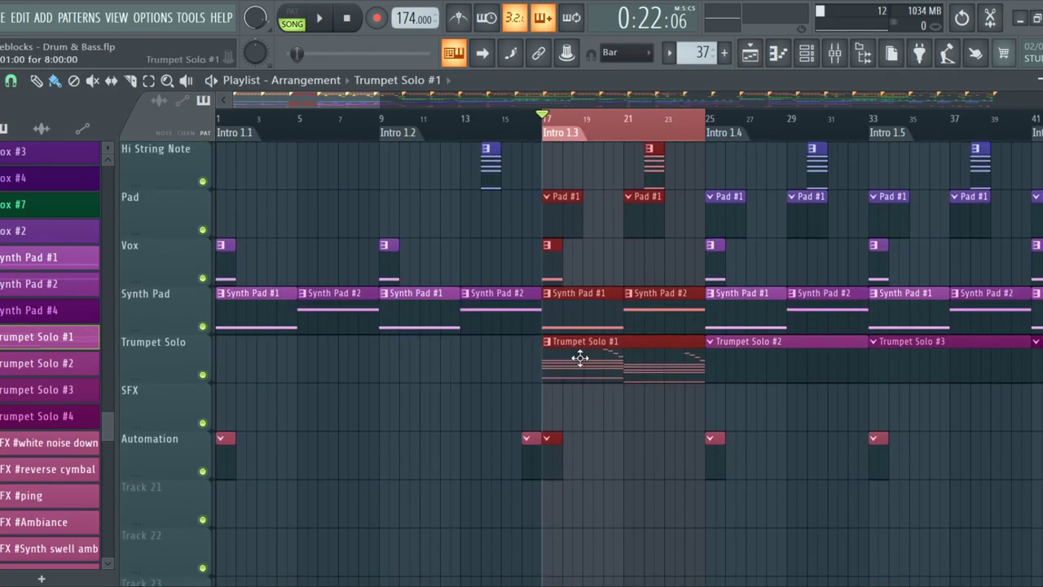
pyautogui.scroll(-1, 408, 298)
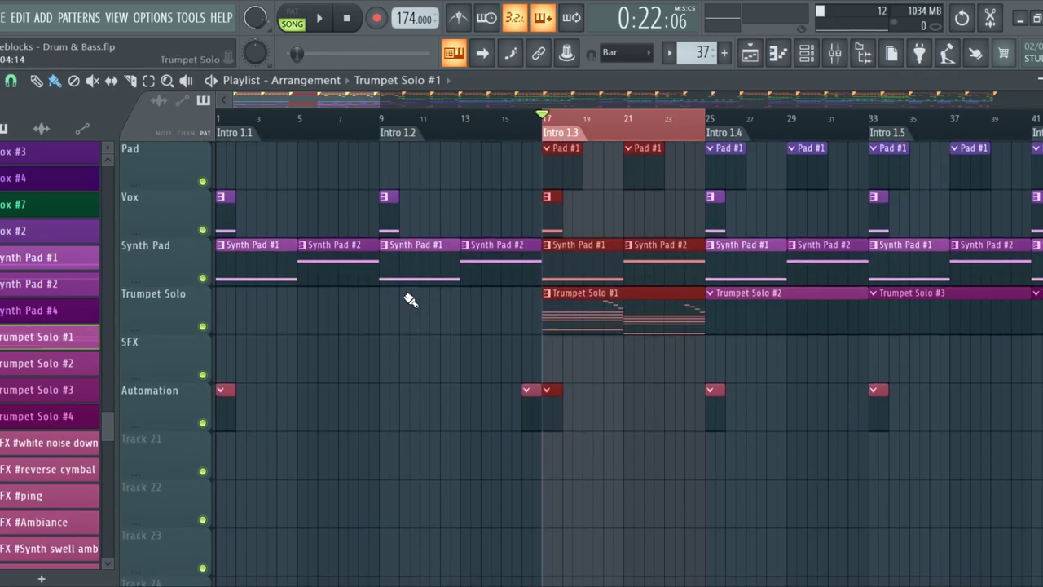
pyautogui.keyDown('ctrl'); pyautogui.scroll(-4, 383, 277); pyautogui.keyUp('ctrl')
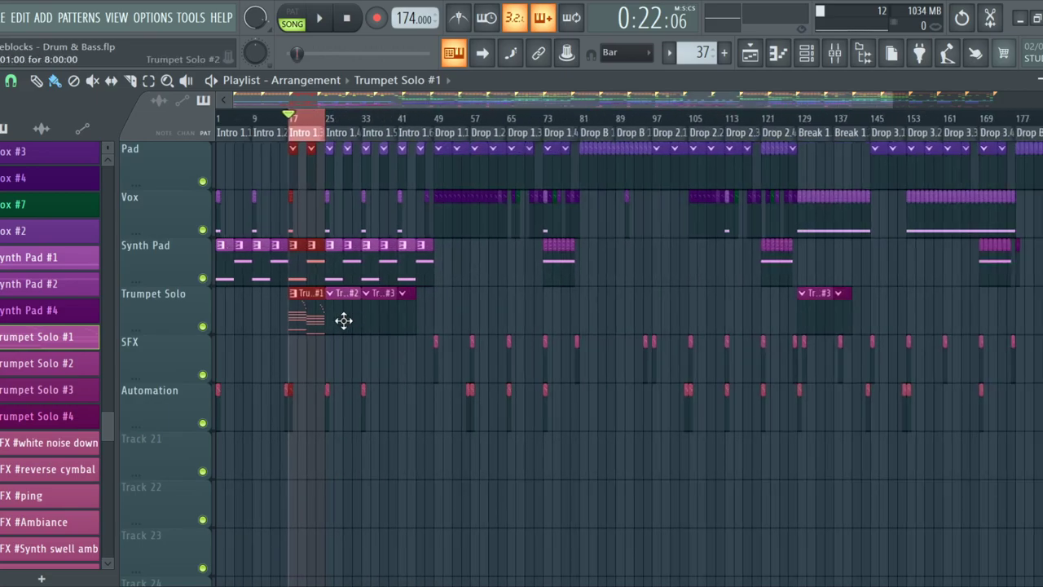
pyautogui.keyDown('ctrl'); pyautogui.scroll(5, 299, 340); pyautogui.keyUp('ctrl')
pyautogui.scroll(15, 301, 350)
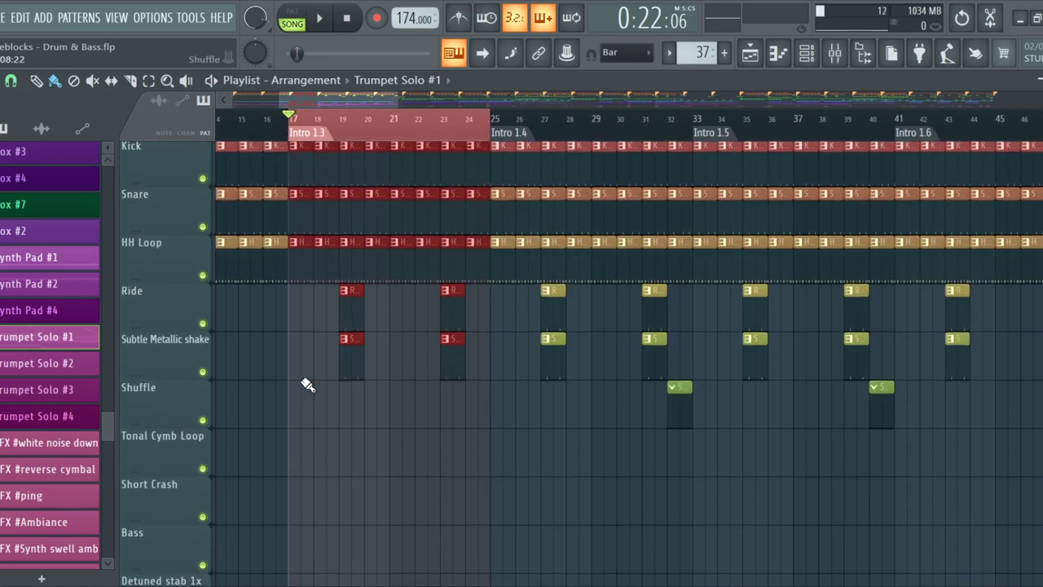
pyautogui.scroll(4, 306, 383)
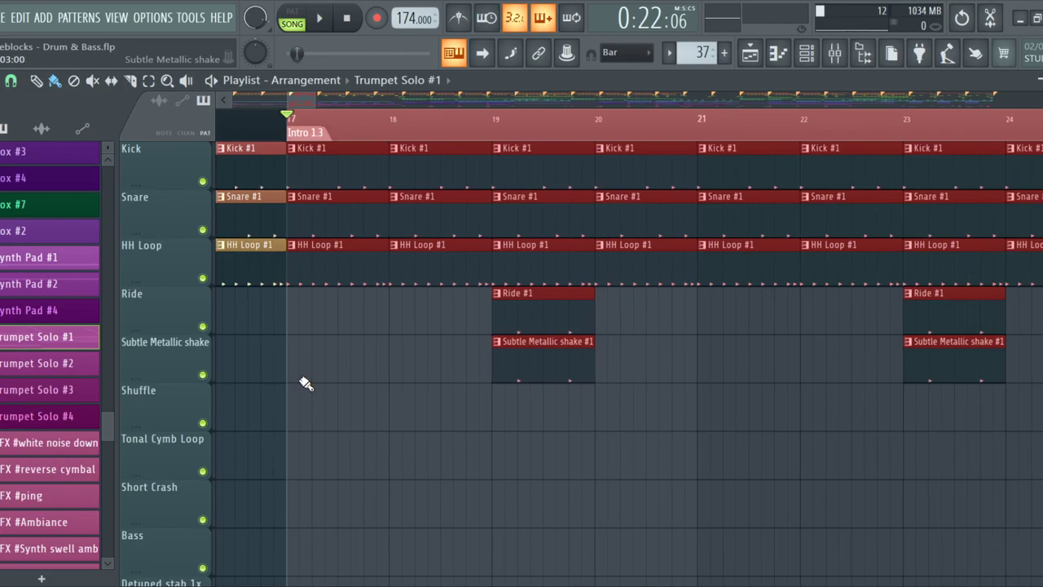
# Compare the Ride and Subtle Metallic shake clips in Intro 1.3 with the drum pattern in the following intro and drop sections
pyautogui.keyDown('ctrl'); pyautogui.scroll(-5, 306, 384); pyautogui.keyUp('ctrl')
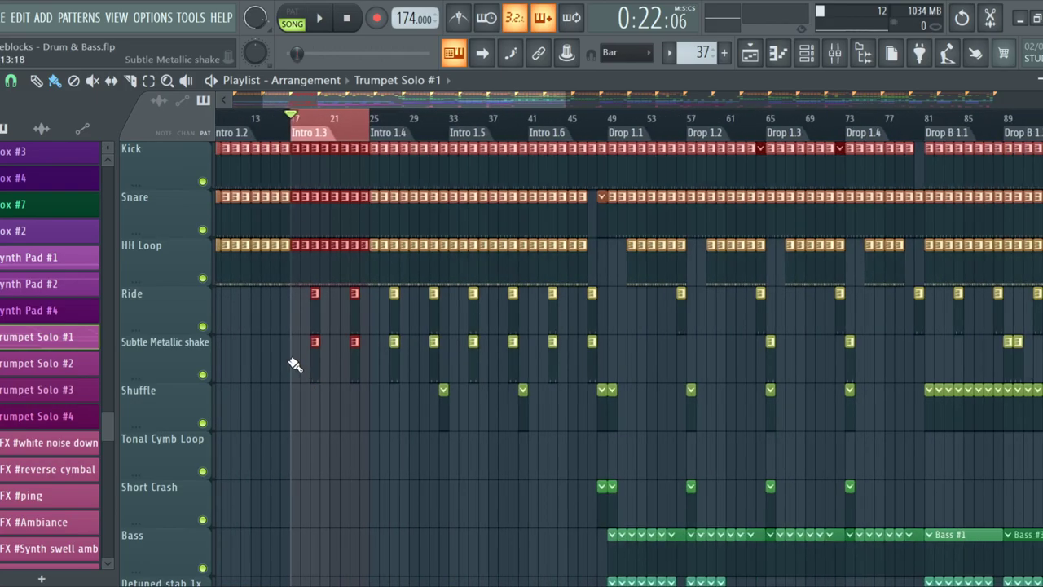
pyautogui.keyDown('ctrl'); pyautogui.scroll(-2, 295, 365); pyautogui.keyUp('ctrl')
pyautogui.keyDown('ctrl'); pyautogui.scroll(4, 289, 371); pyautogui.keyUp('ctrl')
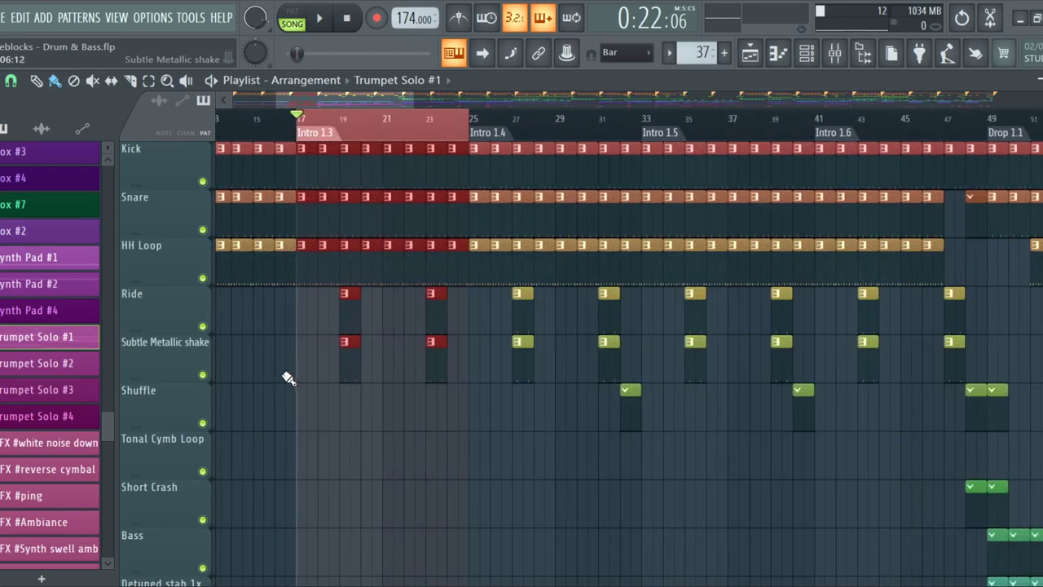
pyautogui.keyDown('ctrl'); pyautogui.scroll(6, 286, 377); pyautogui.keyUp('ctrl')
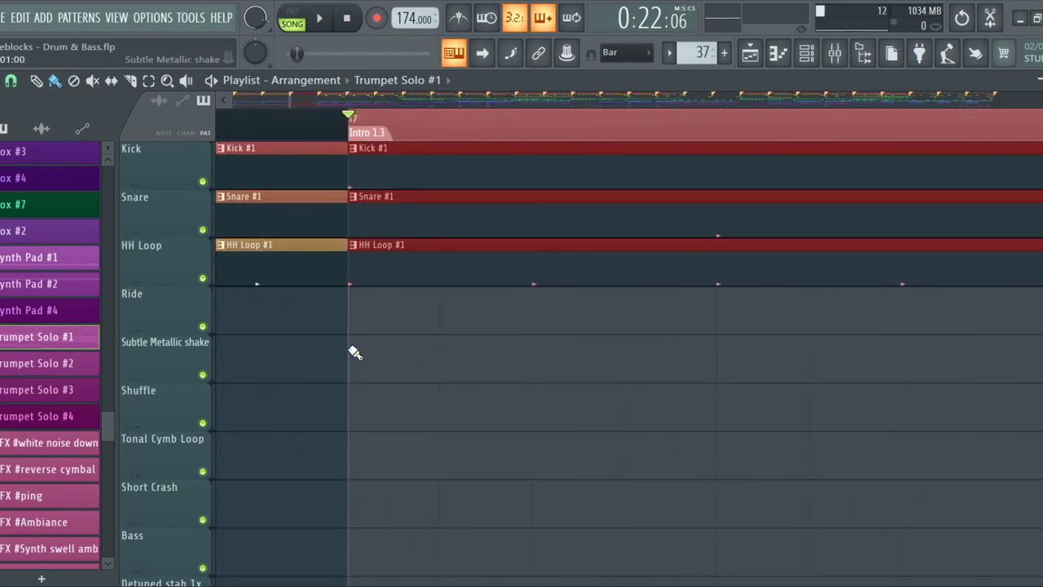
pyautogui.keyDown('ctrl'); pyautogui.scroll(-8, 354, 352); pyautogui.keyUp('ctrl')
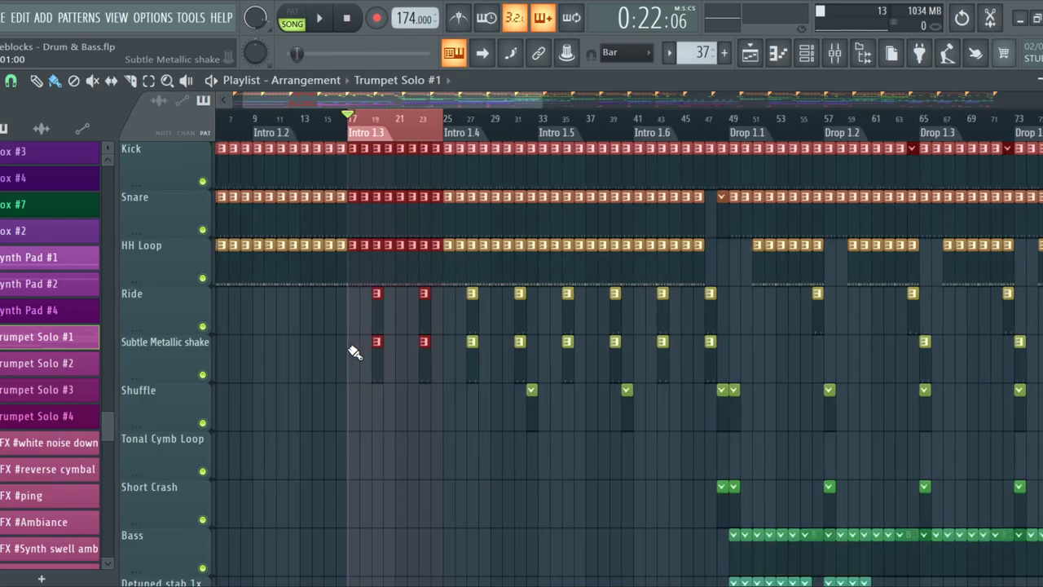
pyautogui.keyDown('ctrl'); pyautogui.scroll(-2, 310, 377); pyautogui.keyUp('ctrl')
pyautogui.keyDown('ctrl'); pyautogui.scroll(8, 294, 379); pyautogui.keyUp('ctrl')
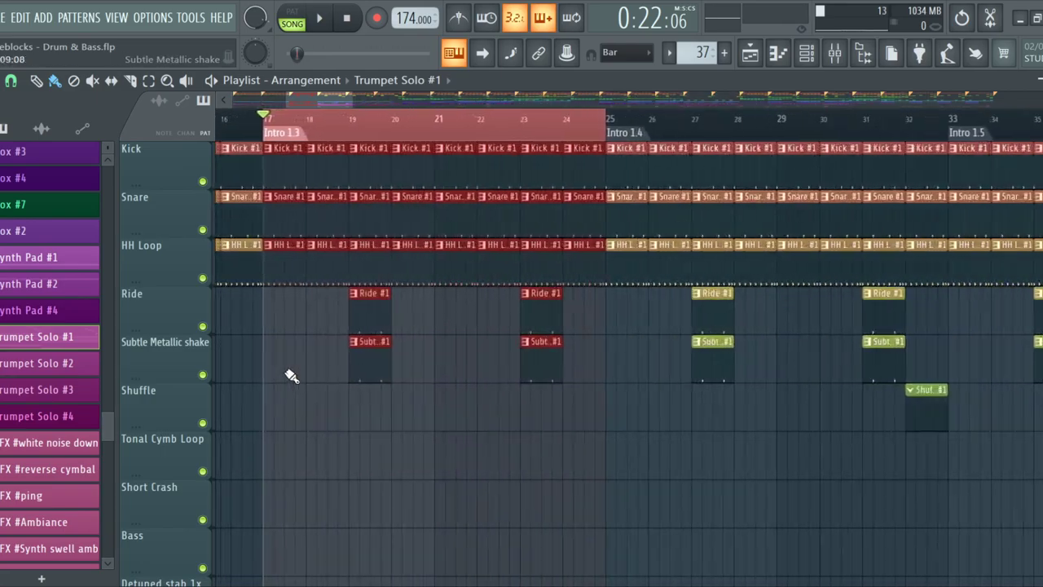
pyautogui.keyDown('ctrl'); pyautogui.scroll(-6, 286, 368); pyautogui.keyUp('ctrl')
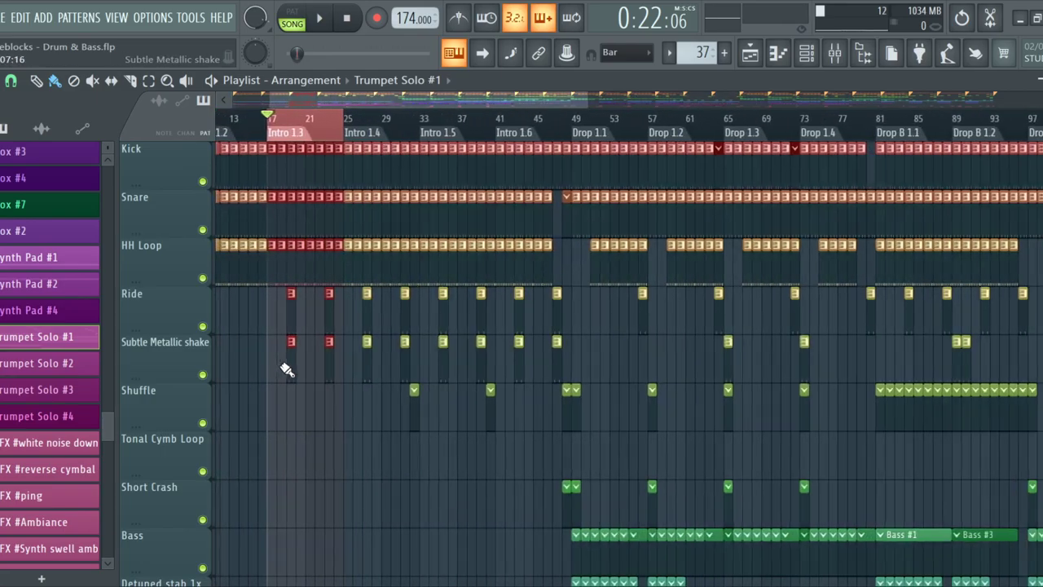
pyautogui.keyDown('ctrl'); pyautogui.scroll(5, 281, 366); pyautogui.keyUp('ctrl')
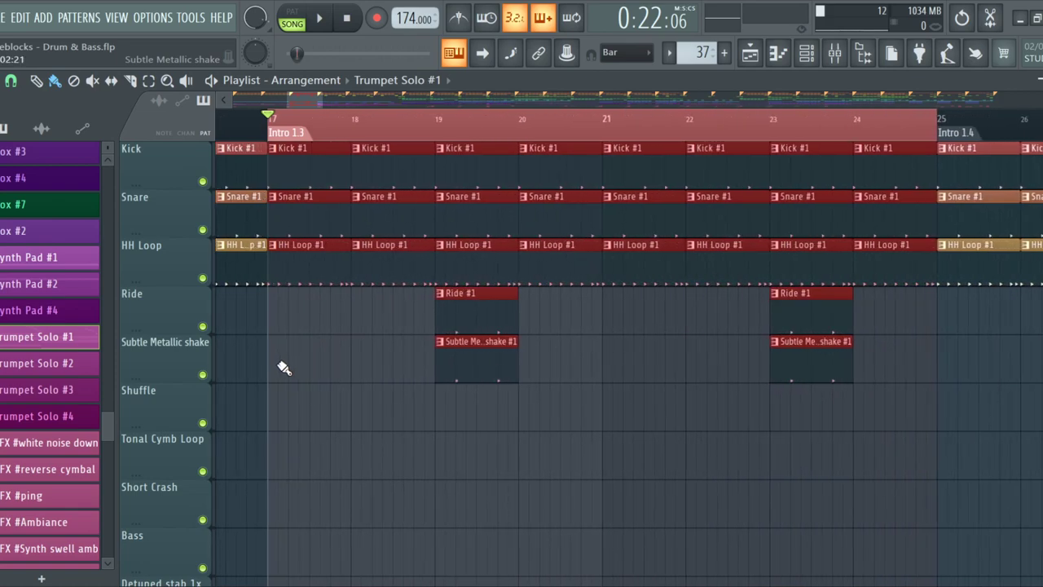
pyautogui.keyDown('ctrl'); pyautogui.scroll(2, 282, 368); pyautogui.keyUp('ctrl')
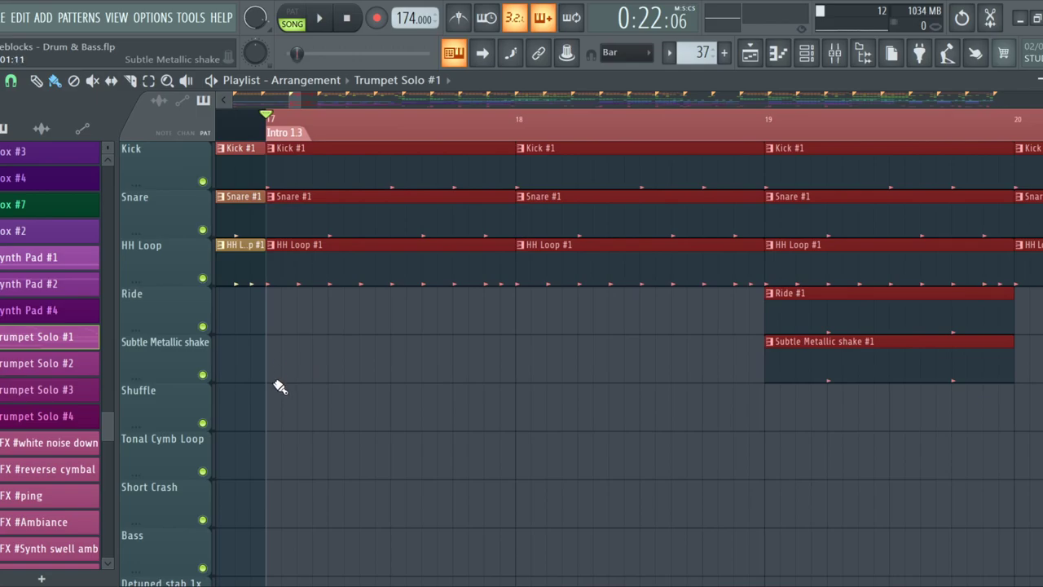
# Examine the Pluck, Hi String Note, Pad, Vox, Synth Pad and Trumpet Solo clips in Intro 1.3, closely at bar 17
pyautogui.keyDown('ctrl'); pyautogui.scroll(-10, 279, 385); pyautogui.keyUp('ctrl')
pyautogui.scroll(-5, 269, 407)
pyautogui.scroll(-5, 263, 428)
pyautogui.keyDown('ctrl'); pyautogui.scroll(8, 294, 365); pyautogui.keyUp('ctrl')
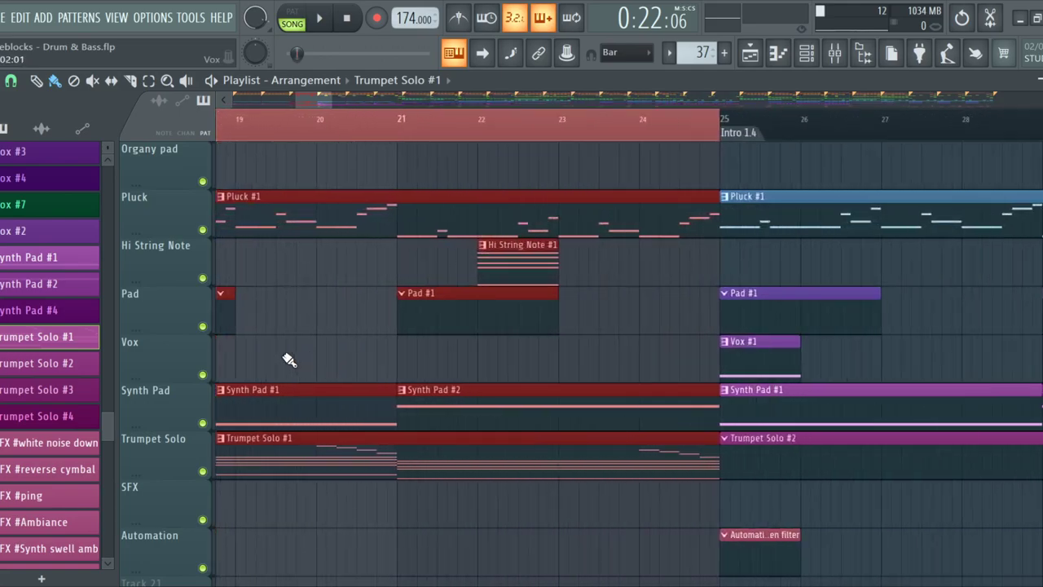
pyautogui.keyDown('ctrl'); pyautogui.scroll(-8, 289, 359); pyautogui.keyUp('ctrl')
pyautogui.scroll(1, 229, 407)
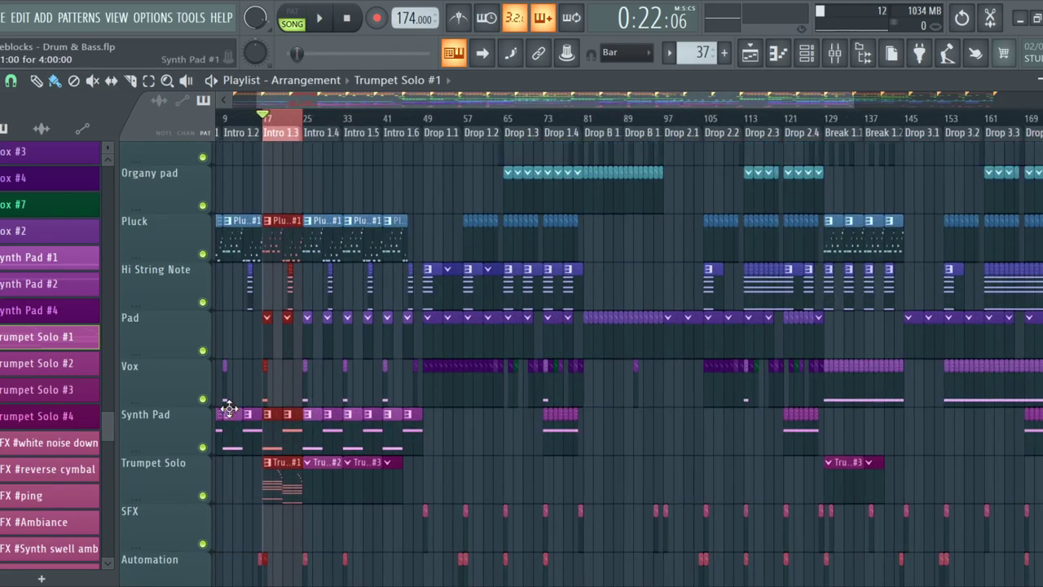
pyautogui.scroll(3, 245, 448)
pyautogui.scroll(-2, 252, 465)
pyautogui.keyDown('ctrl'); pyautogui.scroll(6, 259, 396); pyautogui.keyUp('ctrl')
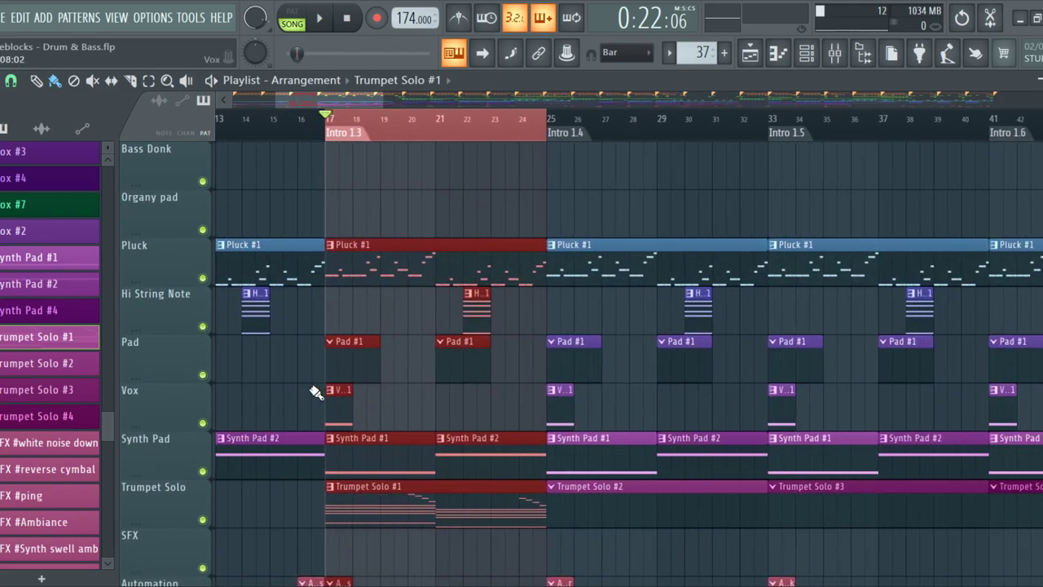
pyautogui.keyDown('ctrl'); pyautogui.scroll(6, 328, 364); pyautogui.keyUp('ctrl')
pyautogui.keyDown('ctrl'); pyautogui.scroll(-2, 328, 363); pyautogui.keyUp('ctrl')
pyautogui.keyDown('ctrl'); pyautogui.scroll(4, 300, 350); pyautogui.keyUp('ctrl')
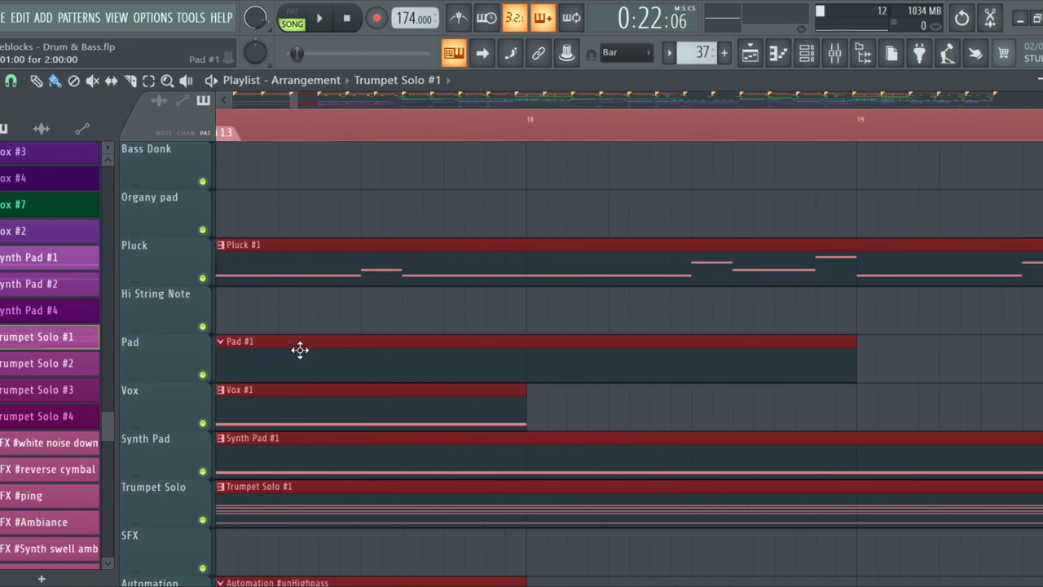
pyautogui.keyDown('ctrl'); pyautogui.scroll(-2, 297, 346); pyautogui.keyUp('ctrl')
pyautogui.keyDown('ctrl'); pyautogui.scroll(3, 277, 339); pyautogui.keyUp('ctrl')
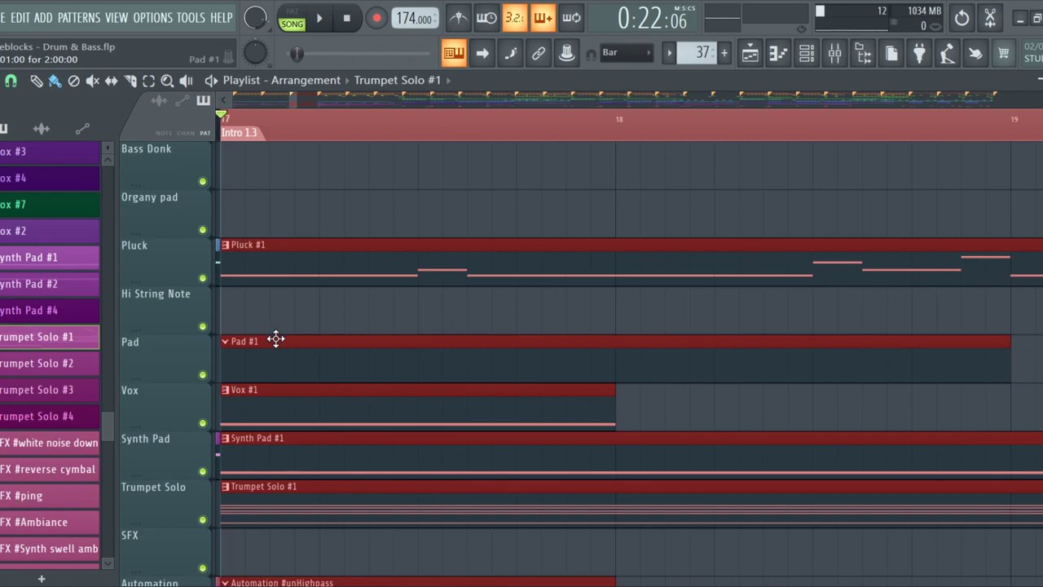
# Inspect the Kick, Snare and HH Loop clips in Intro 1.3 and at the start of Intro 1.1
pyautogui.scroll(3, 285, 351)
pyautogui.keyDown('ctrl'); pyautogui.scroll(-2, 261, 318); pyautogui.keyUp('ctrl')
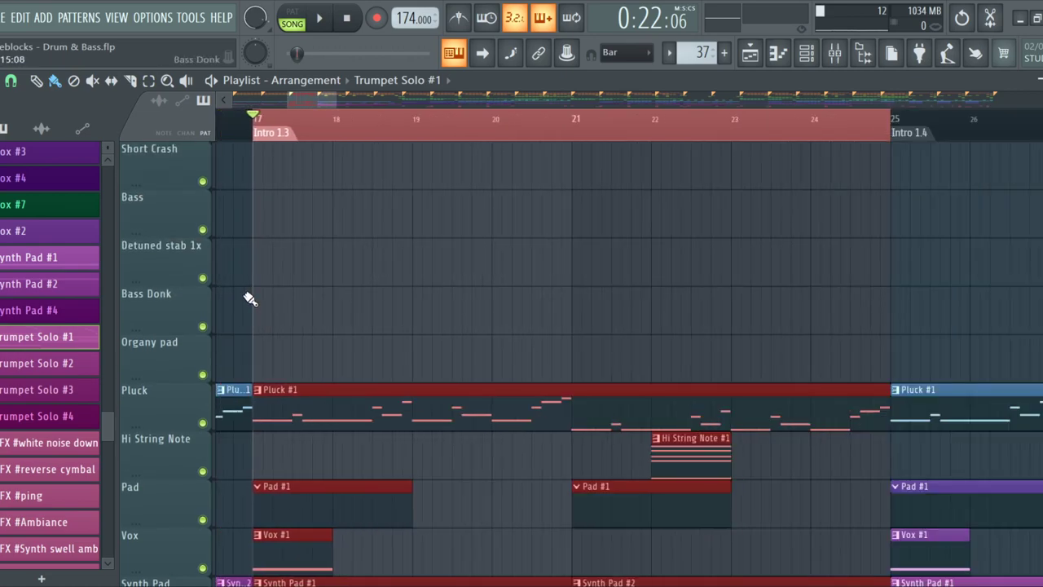
pyautogui.scroll(8, 237, 263)
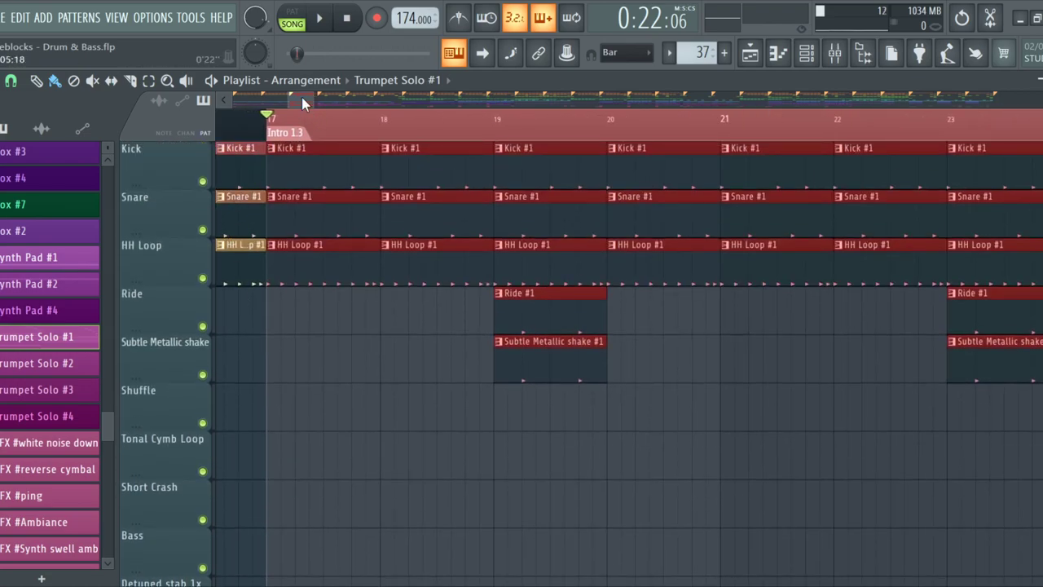
pyautogui.scroll(-5, 250, 92)
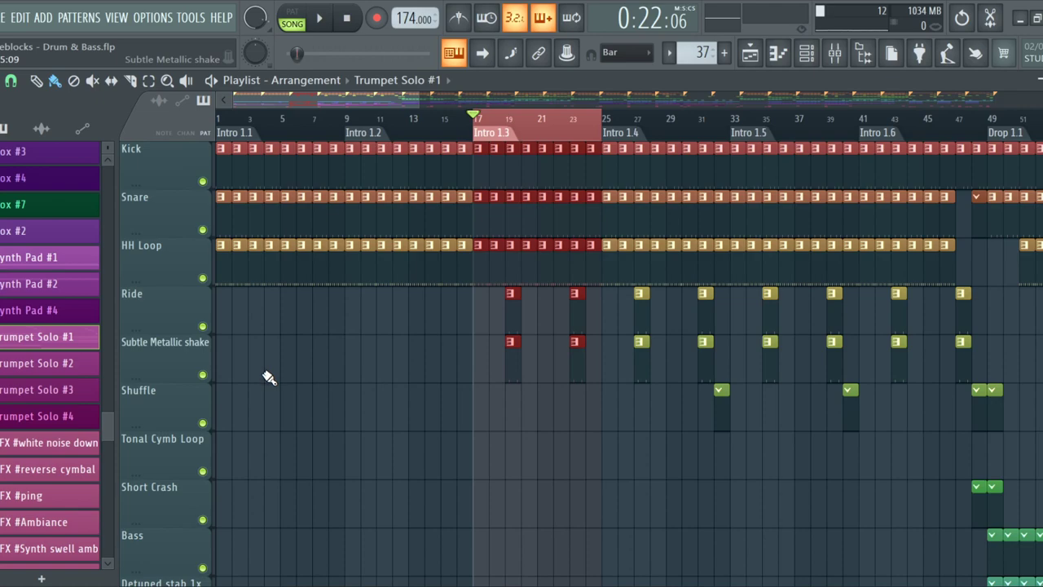
pyautogui.scroll(-1, 269, 377)
pyautogui.scroll(1, 269, 378)
pyautogui.scroll(6, 212, 326)
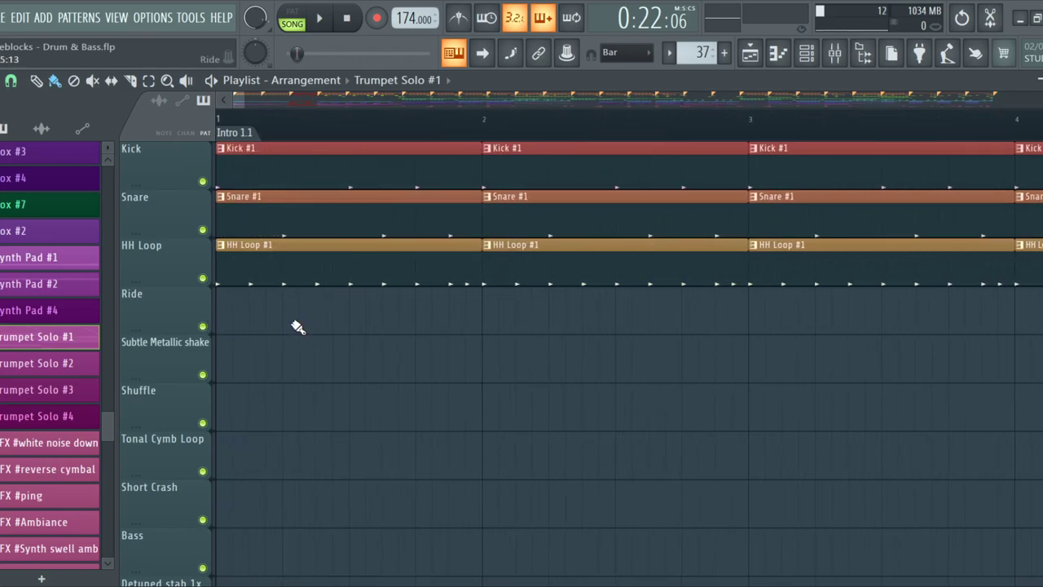
# Review the full arrangement from the intro drums through the bass and melodic tracks to Automation
pyautogui.scroll(-5, 296, 327)
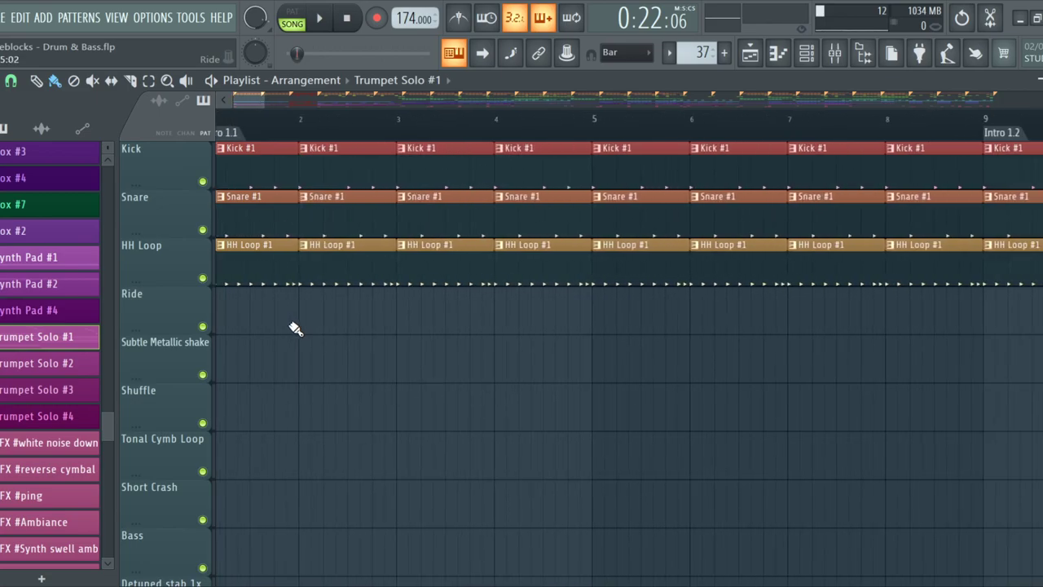
pyautogui.scroll(-10, 295, 327)
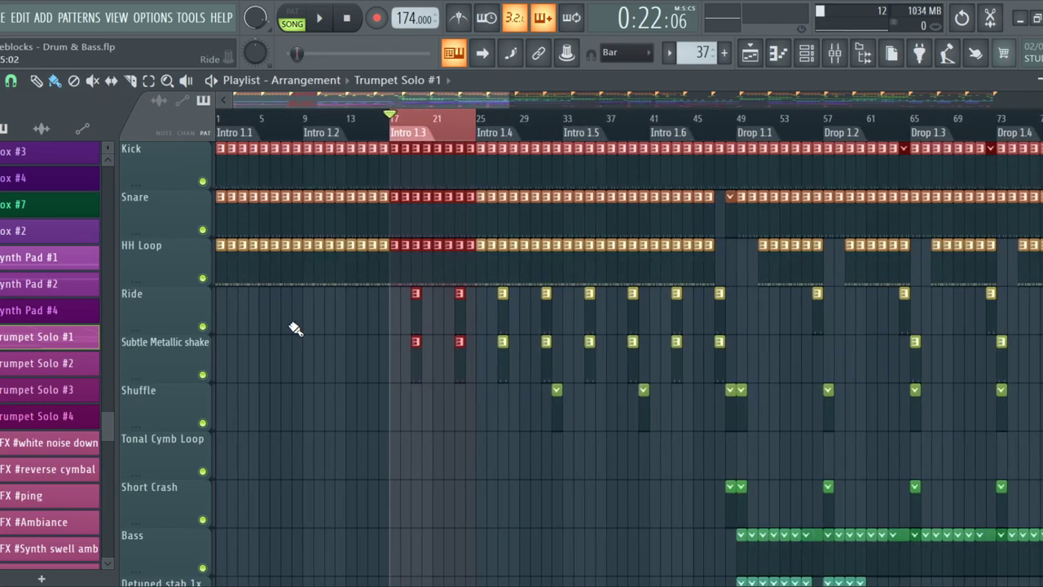
pyautogui.scroll(-4, 285, 338)
pyautogui.scroll(-12, 277, 349)
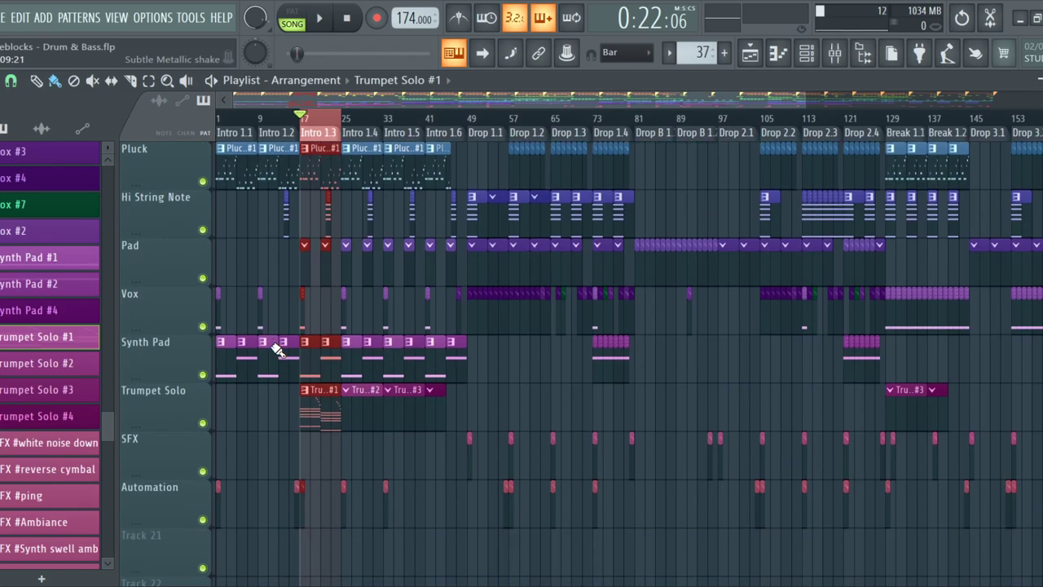
pyautogui.scroll(5, 276, 346)
pyautogui.scroll(2, 276, 346)
pyautogui.scroll(-4, 281, 253)
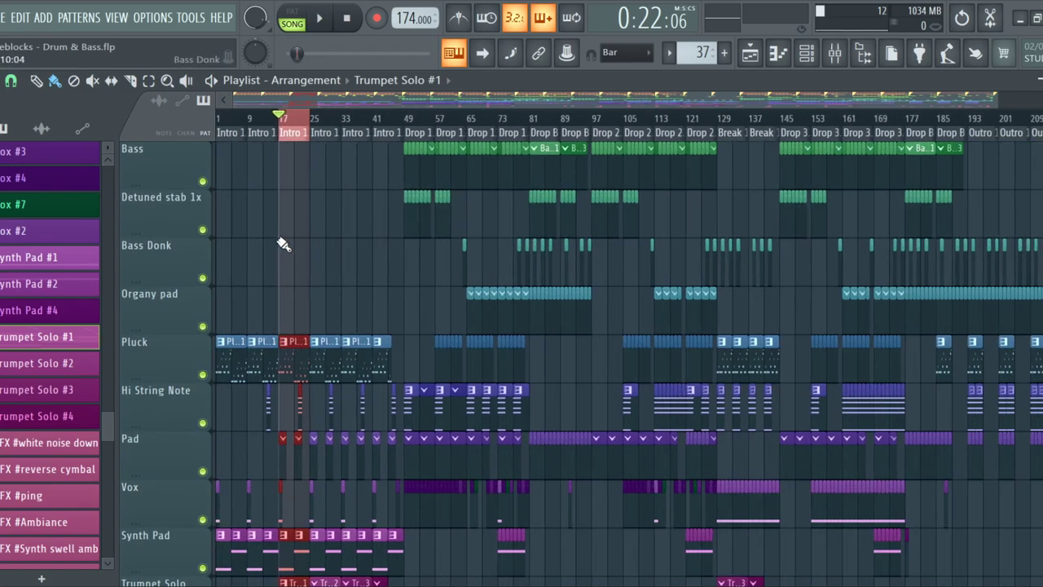
# Extend the timeline selection back to bar 1 so it spans Intro 1.1 to Intro 1.3, and play its opening briefly
pyautogui.moveTo(280, 124); pyautogui.dragTo(216, 122)
pyautogui.press('space')
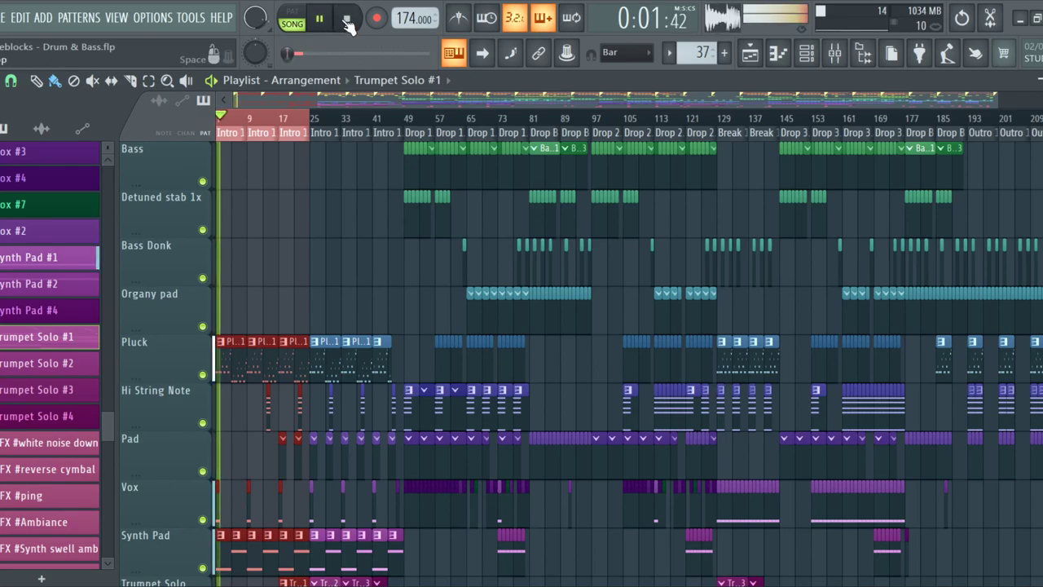
pyautogui.click(348, 22)
# Examine the mute-drums and unHighpass automation clips around bar 17 and their place among the other Automation clips
pyautogui.scroll(-9, 286, 233)
pyautogui.scroll(3, 261, 269)
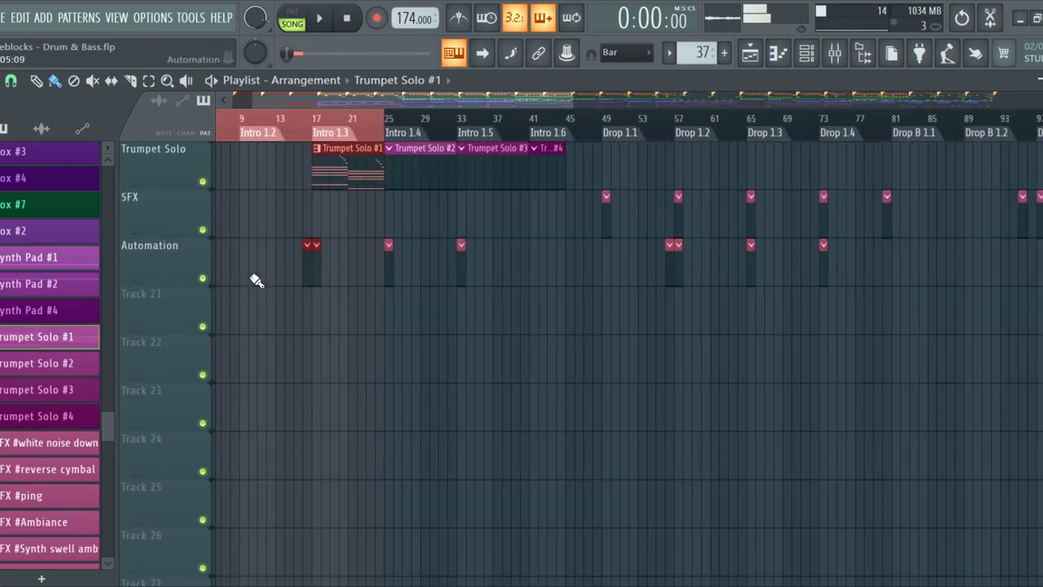
pyautogui.scroll(6, 256, 280)
pyautogui.scroll(-5, 444, 292)
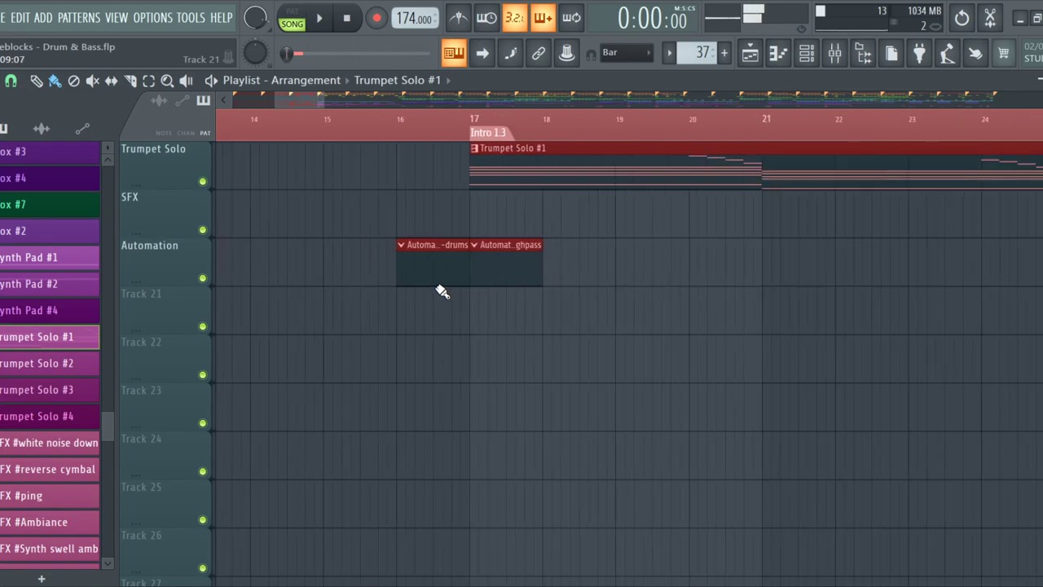
pyautogui.scroll(2, 510, 278)
pyautogui.scroll(4, 571, 282)
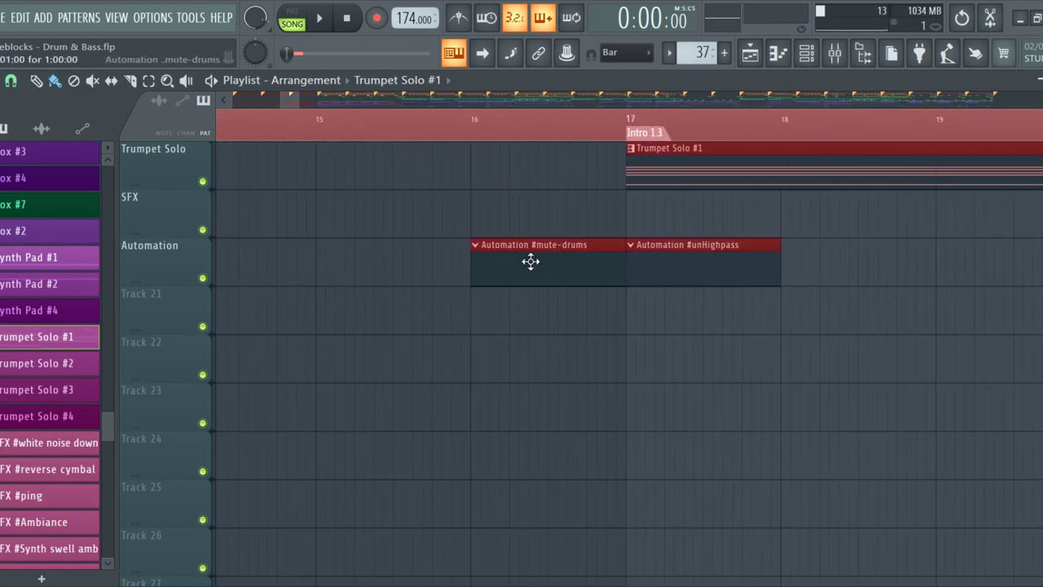
pyautogui.scroll(-8, 531, 261)
pyautogui.scroll(1, 273, 274)
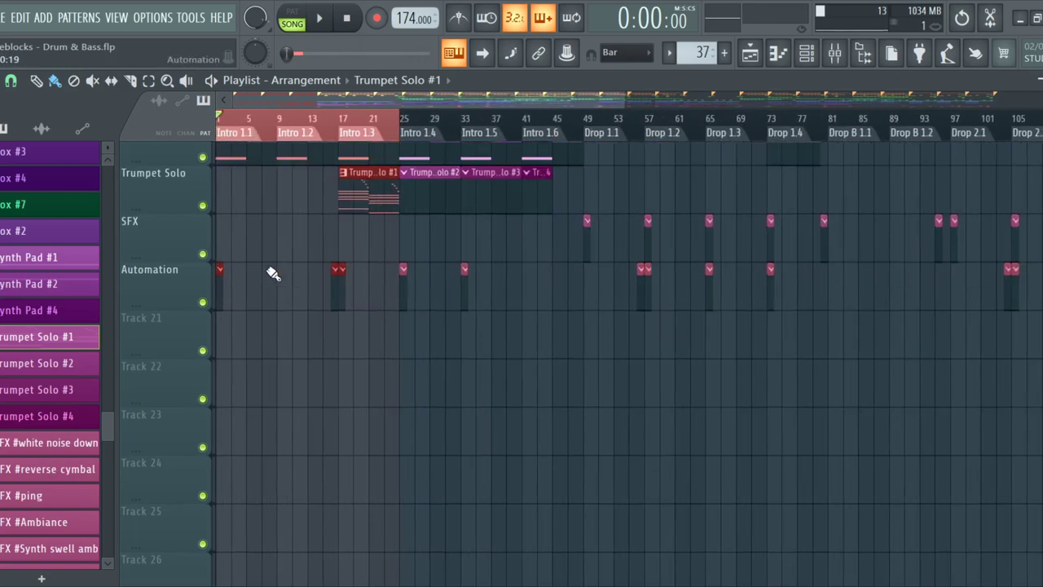
# Compare the drum, bass and melodic layers across Intro 1.1 to Intro 1.3 with the later intro and drop sections
pyautogui.scroll(6, 273, 274)
pyautogui.scroll(-4, 298, 299)
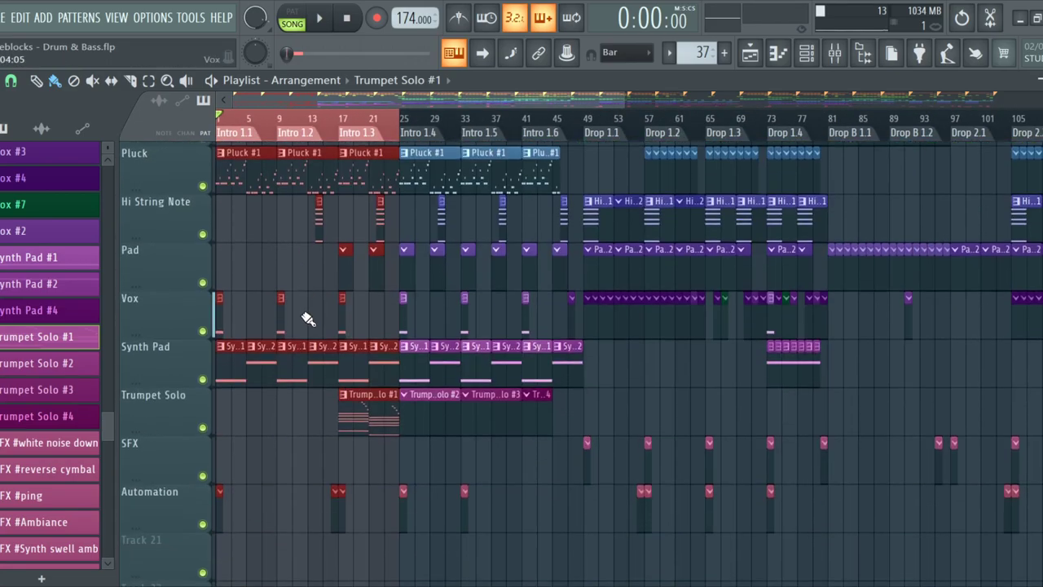
pyautogui.scroll(-5, 303, 320)
pyautogui.scroll(10, 305, 320)
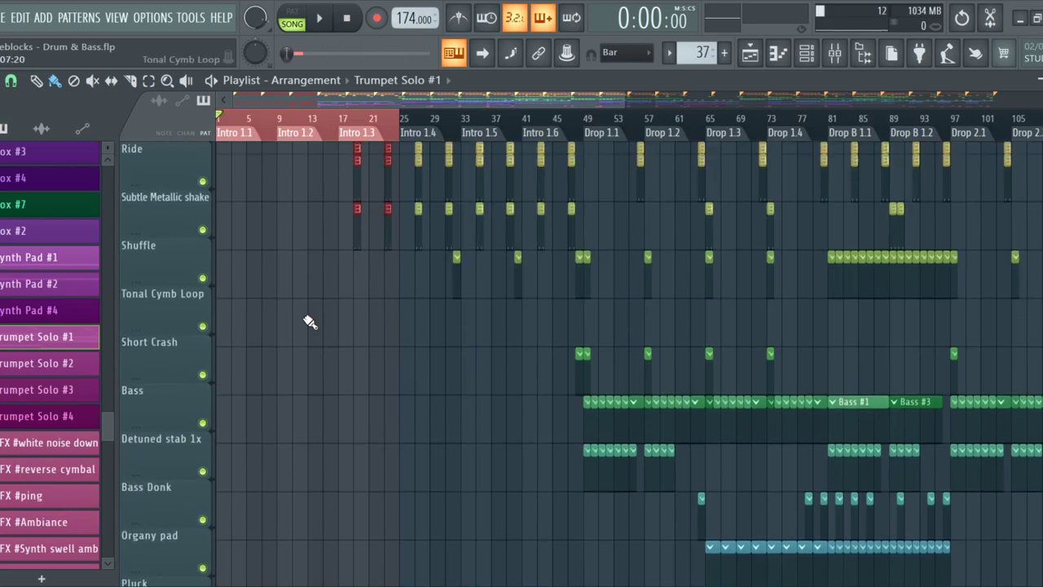
pyautogui.scroll(3, 308, 321)
pyautogui.scroll(-10, 303, 321)
pyautogui.scroll(4, 302, 318)
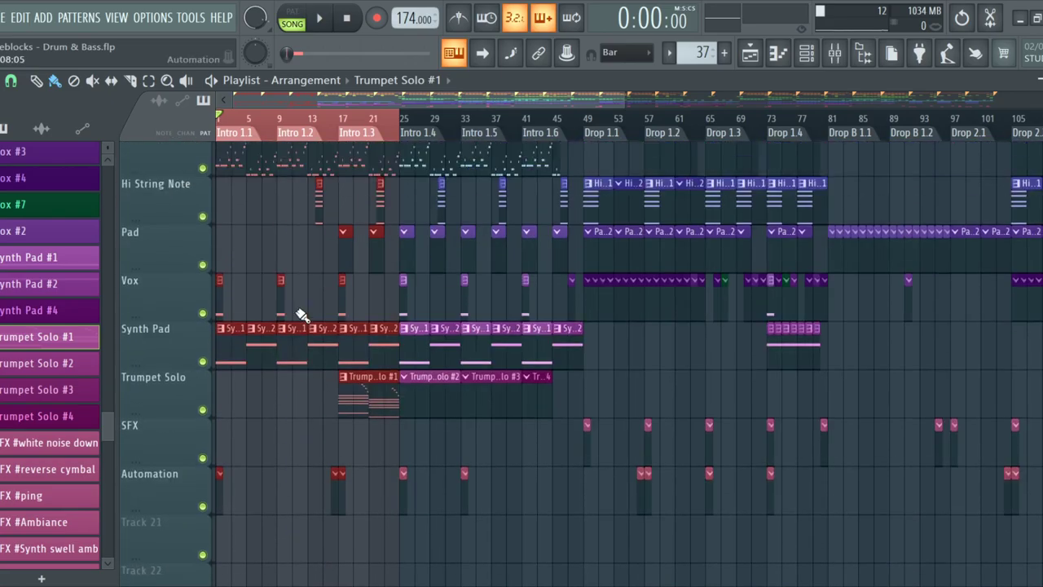
pyautogui.scroll(8, 298, 312)
pyautogui.scroll(-7, 299, 312)
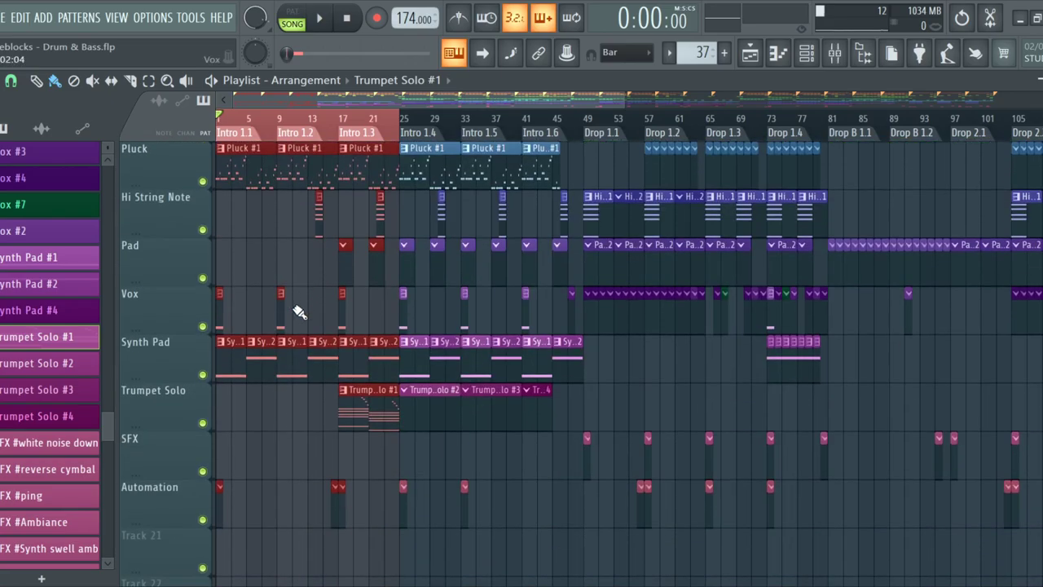
# Examine the Pluck, Hi String Note, Pad, Vox and Trumpet Solo clips from Intro 1.2 through the later intro sections
pyautogui.keyDown('ctrl'); pyautogui.scroll(6, 367, 261); pyautogui.keyUp('ctrl')
pyautogui.keyDown('ctrl'); pyautogui.scroll(-4, 368, 262); pyautogui.keyUp('ctrl')
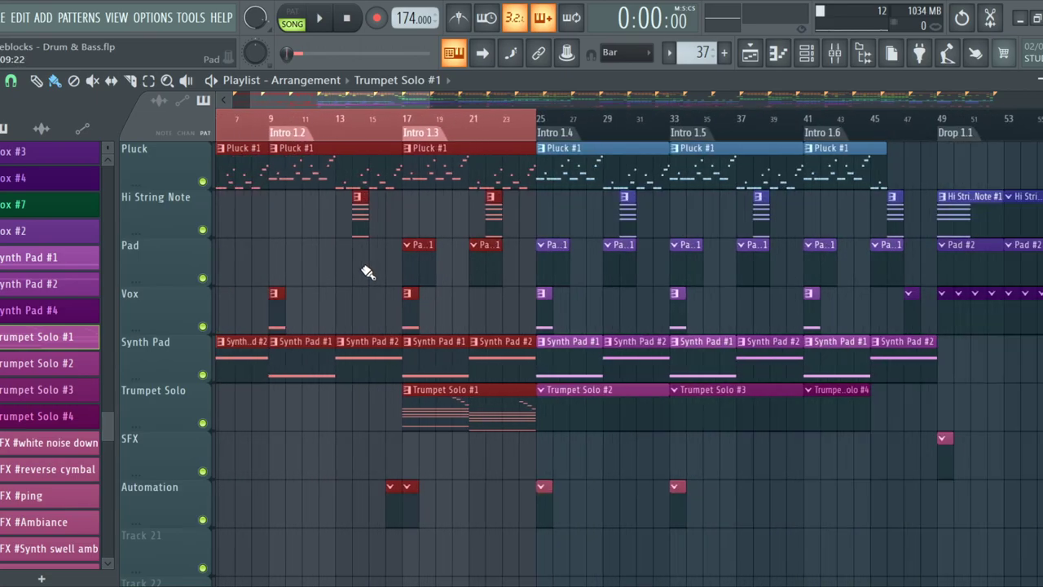
pyautogui.keyDown('ctrl'); pyautogui.scroll(-4, 367, 273); pyautogui.keyUp('ctrl')
pyautogui.keyDown('ctrl'); pyautogui.scroll(5, 282, 289); pyautogui.keyUp('ctrl')
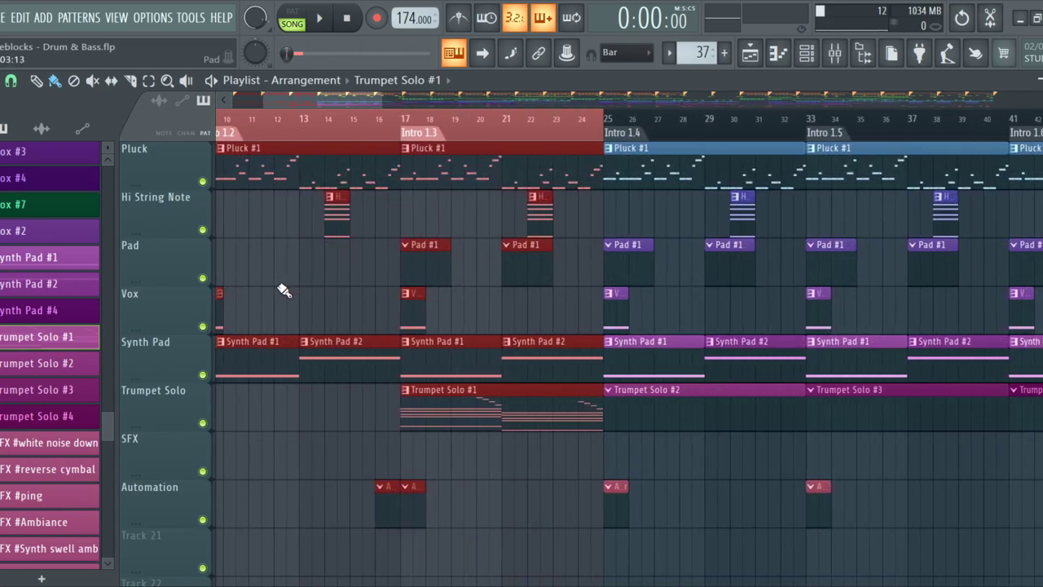
pyautogui.keyDown('ctrl'); pyautogui.scroll(3, 283, 291); pyautogui.keyUp('ctrl')
pyautogui.keyDown('ctrl'); pyautogui.scroll(-8, 281, 289); pyautogui.keyUp('ctrl')
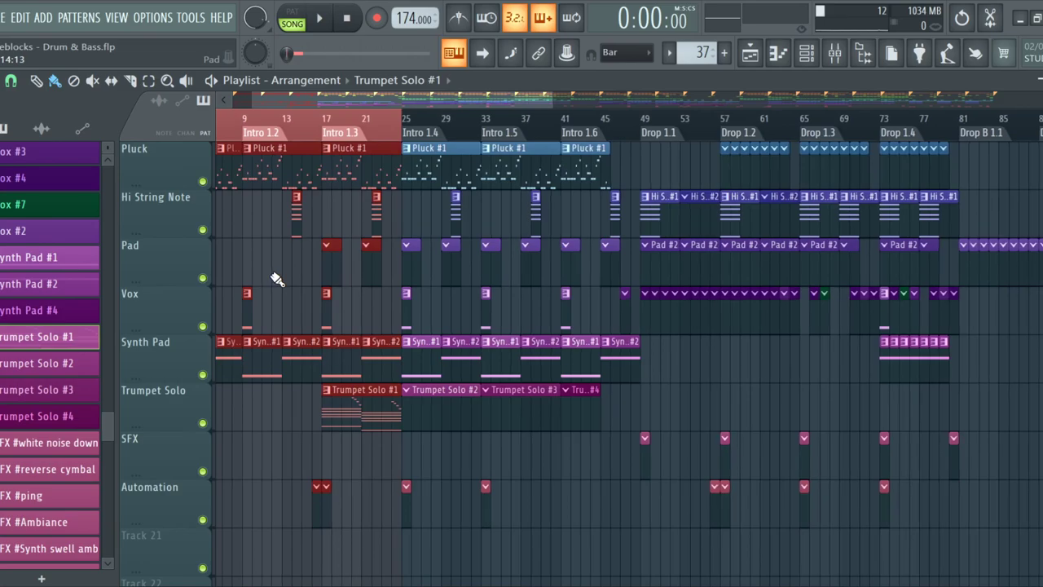
pyautogui.keyDown('ctrl'); pyautogui.scroll(6, 366, 301); pyautogui.keyUp('ctrl')
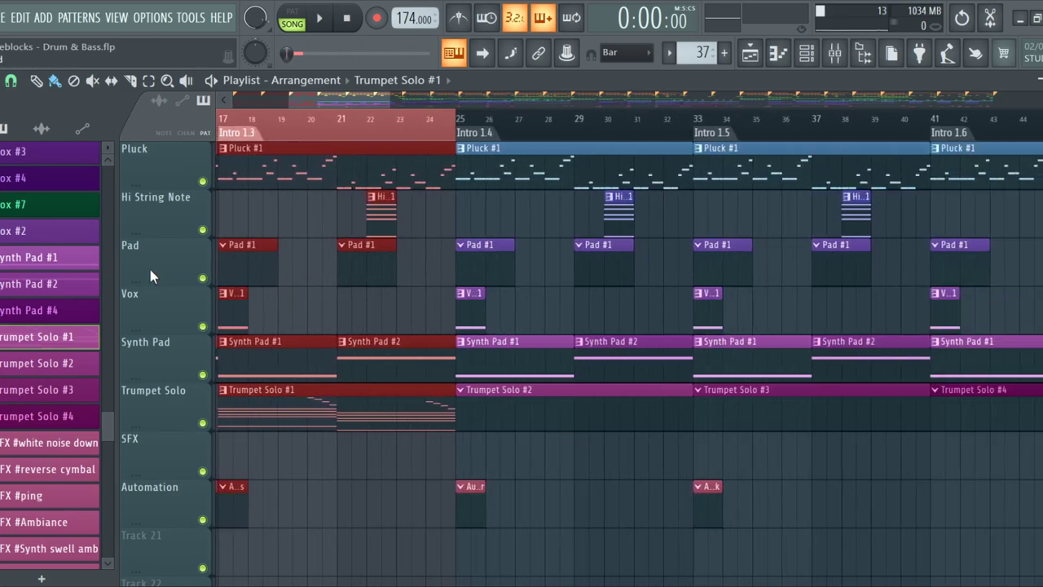
pyautogui.keyDown('ctrl'); pyautogui.scroll(1, 326, 290); pyautogui.keyUp('ctrl')
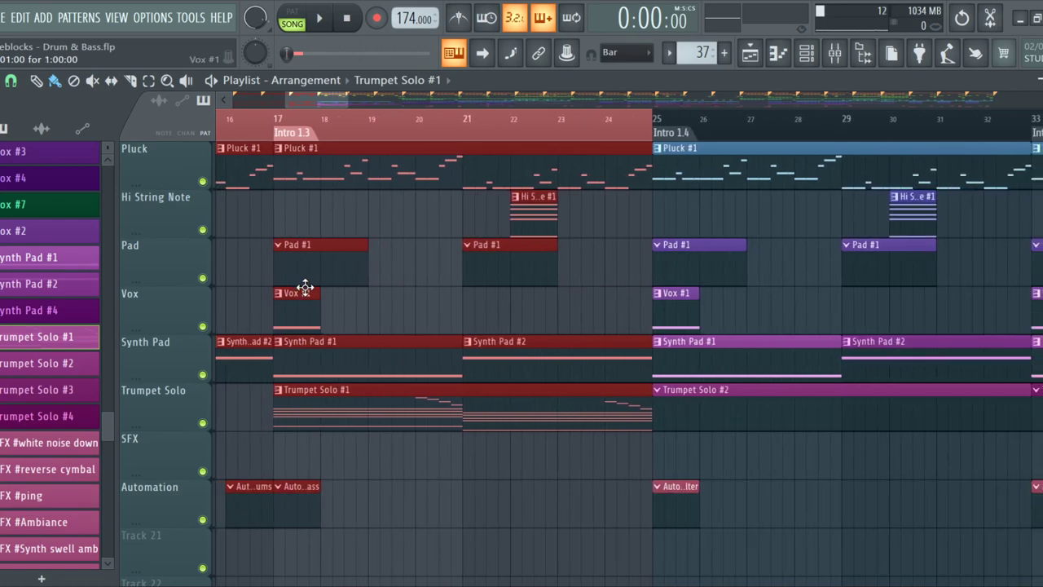
# Compare the drum, bass and melodic tracks of Intro 1.1 to Intro 1.3 with the rest of the arrangement
pyautogui.keyDown('ctrl'); pyautogui.scroll(-10, 307, 293); pyautogui.keyUp('ctrl')
pyautogui.scroll(3, 272, 298)
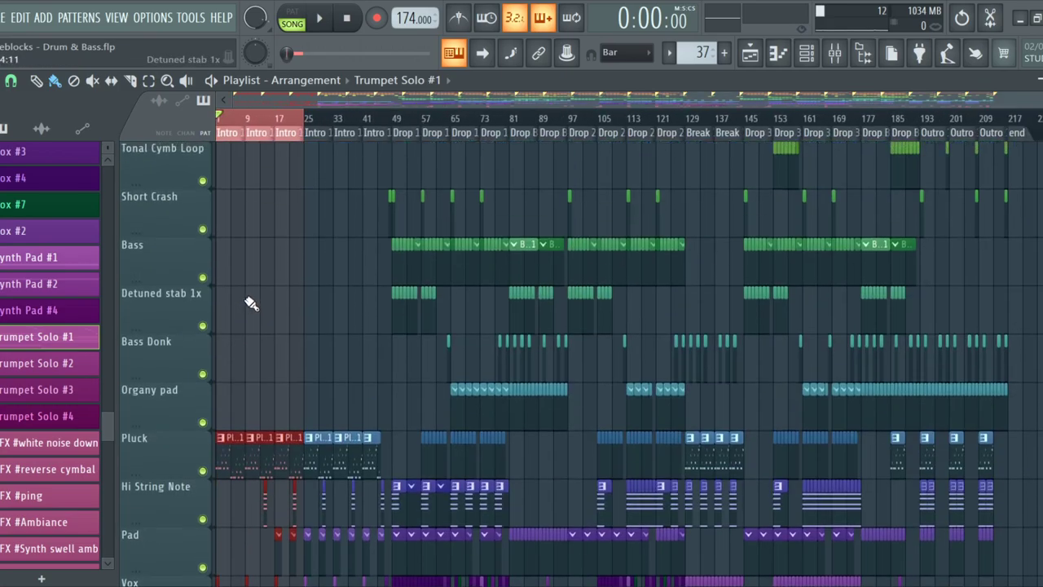
pyautogui.scroll(3, 259, 311)
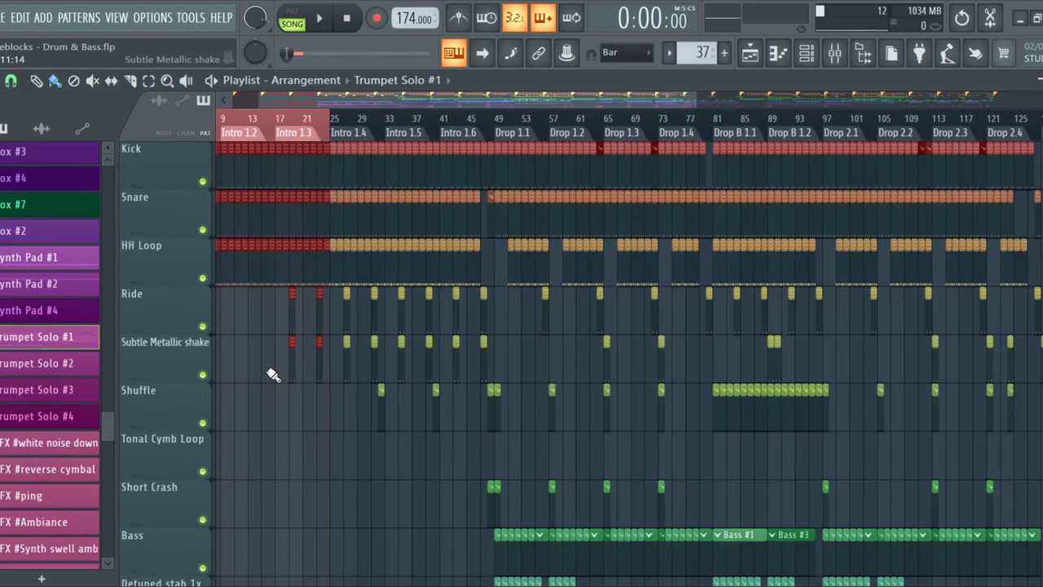
pyautogui.scroll(-10, 278, 363)
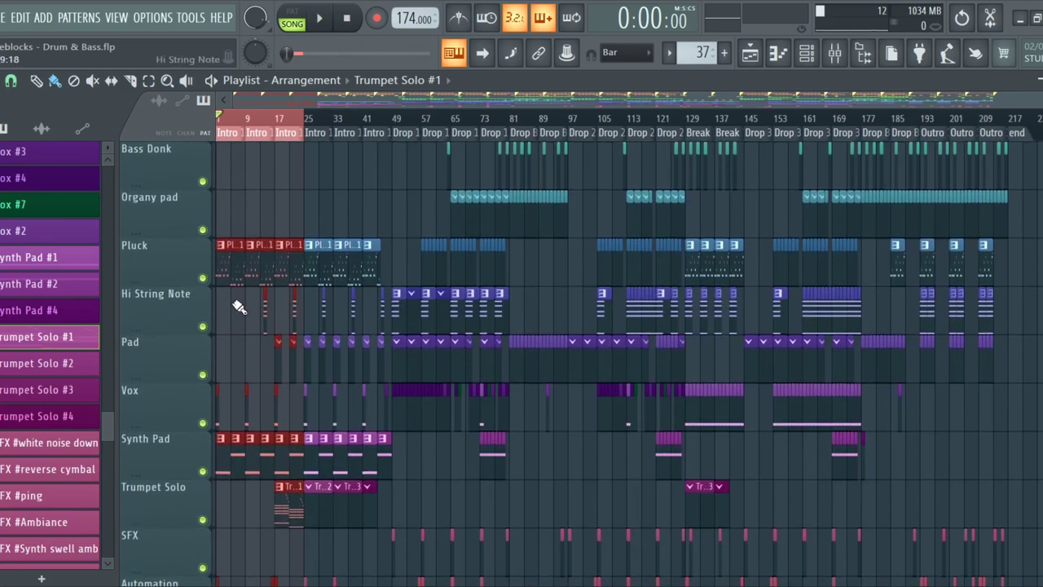
pyautogui.scroll(5, 236, 324)
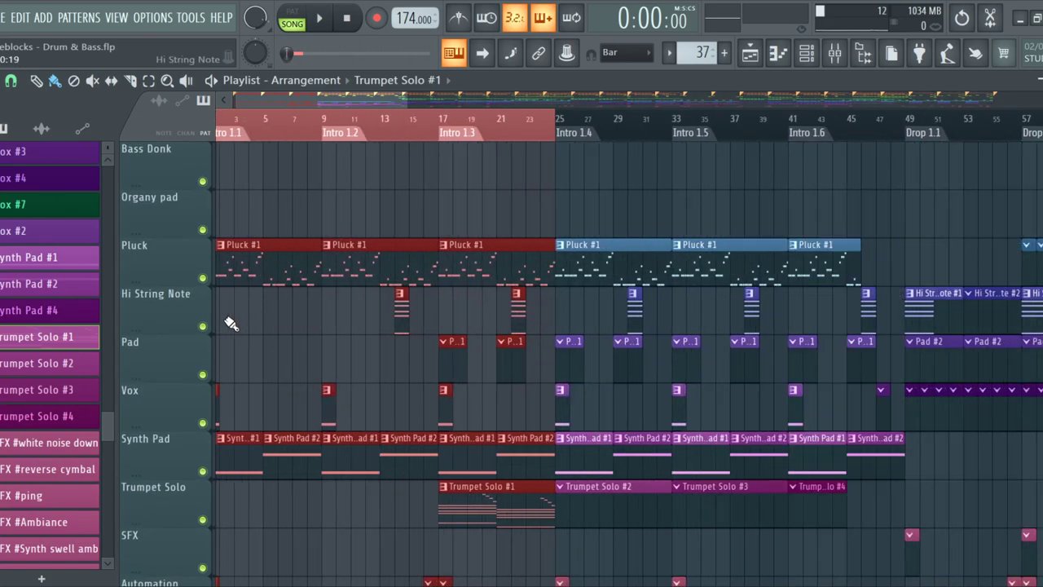
pyautogui.scroll(5, 228, 388)
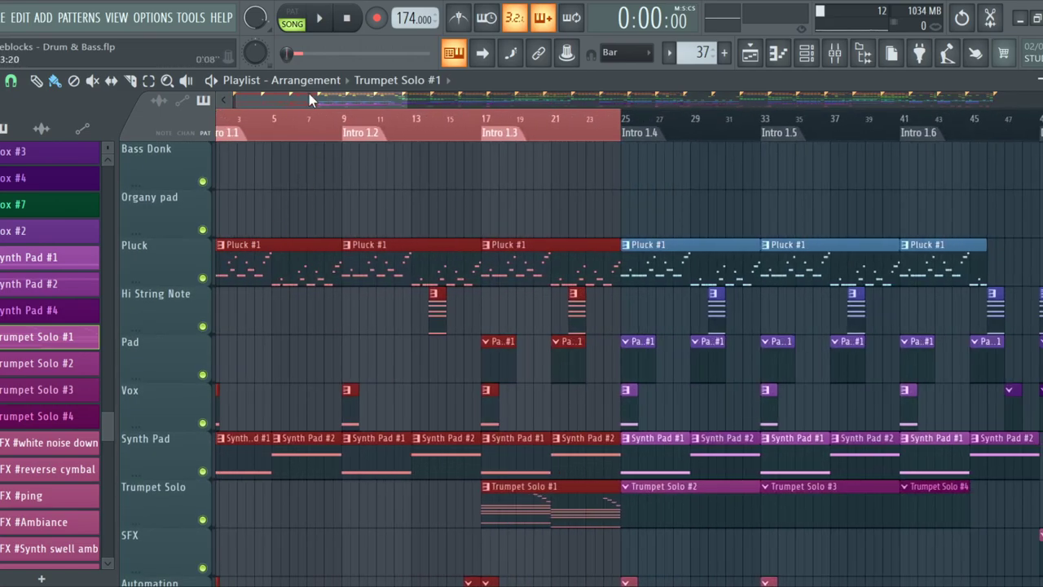
pyautogui.scroll(6, 289, 379)
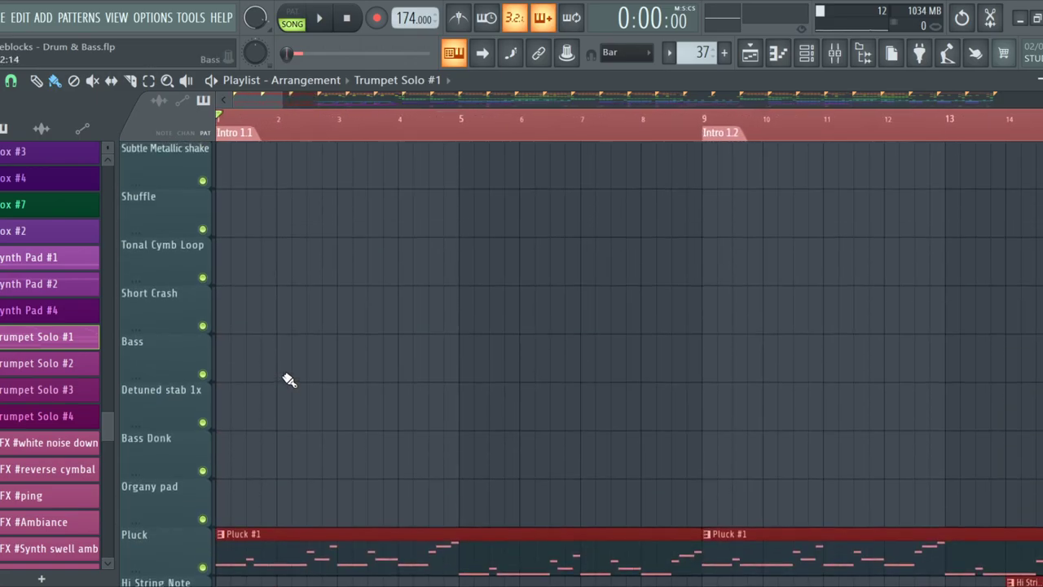
pyautogui.scroll(-7, 295, 361)
pyautogui.scroll(-6, 253, 374)
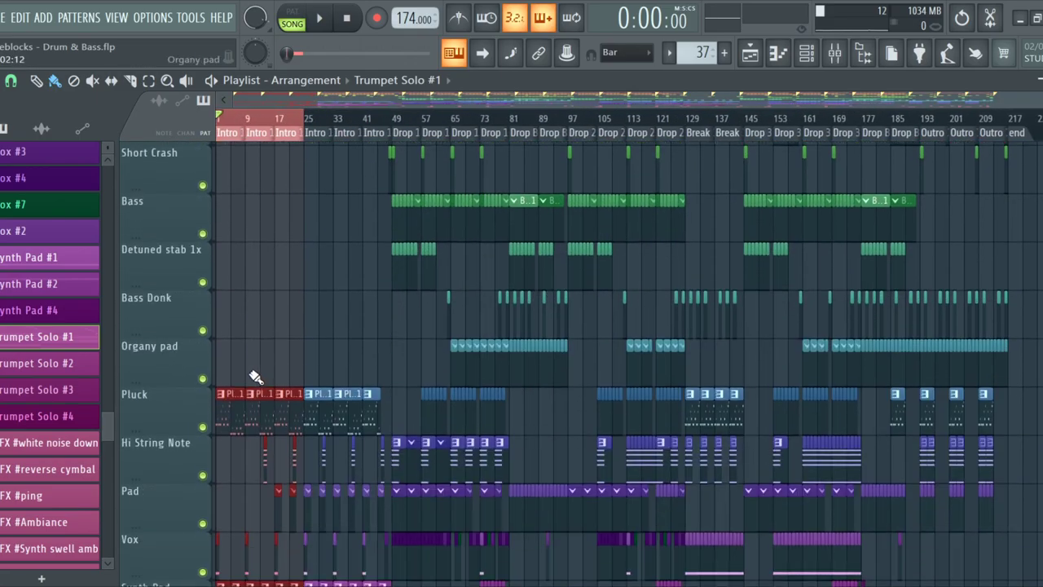
pyautogui.scroll(5, 247, 358)
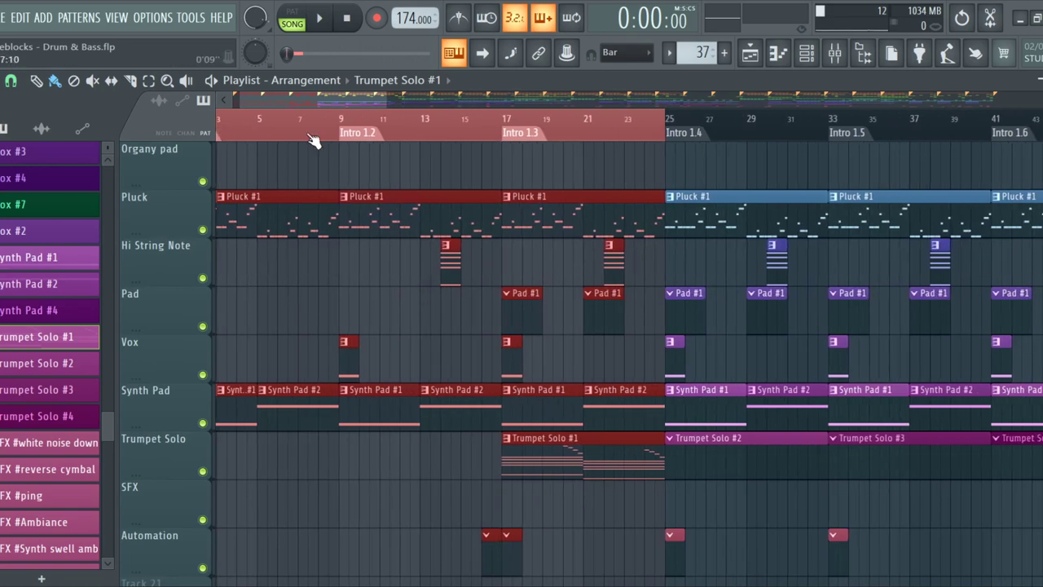
pyautogui.moveTo(328, 95); pyautogui.dragTo(276, 101)
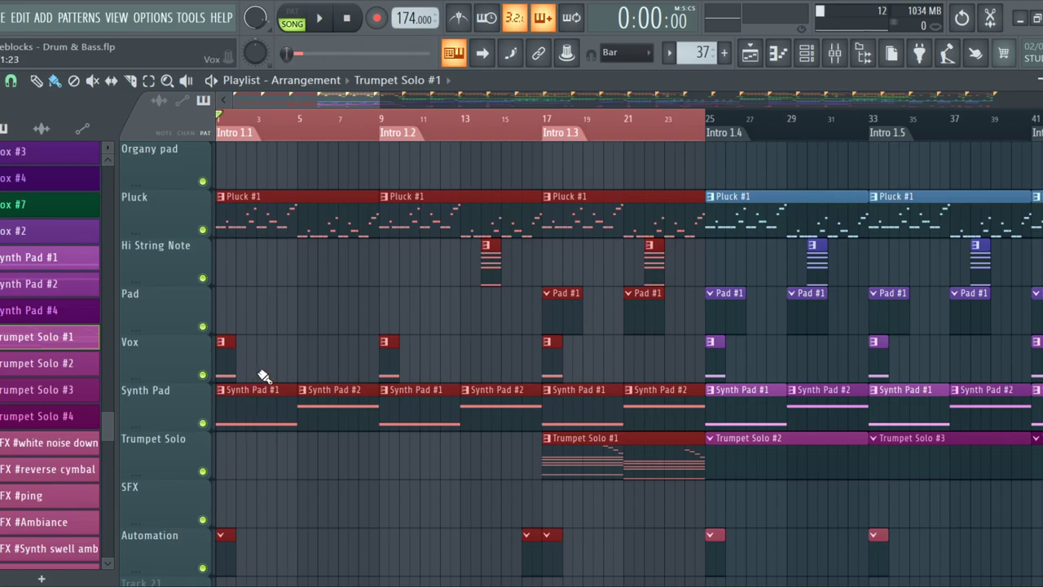
# Review the tracks from Automation up to Kick, and inspect the clips around the transition into Drop 1.1 at bar 49
pyautogui.scroll(-2, 263, 375)
pyautogui.scroll(2, 303, 354)
pyautogui.scroll(-5, 298, 344)
pyautogui.scroll(-3, 353, 401)
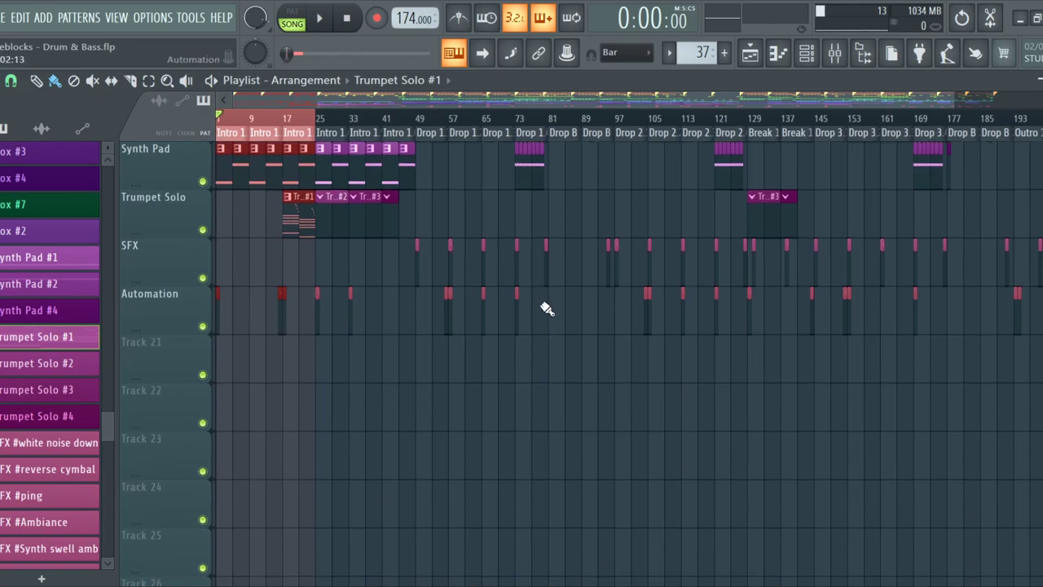
pyautogui.scroll(7, 555, 349)
pyautogui.scroll(2, 545, 375)
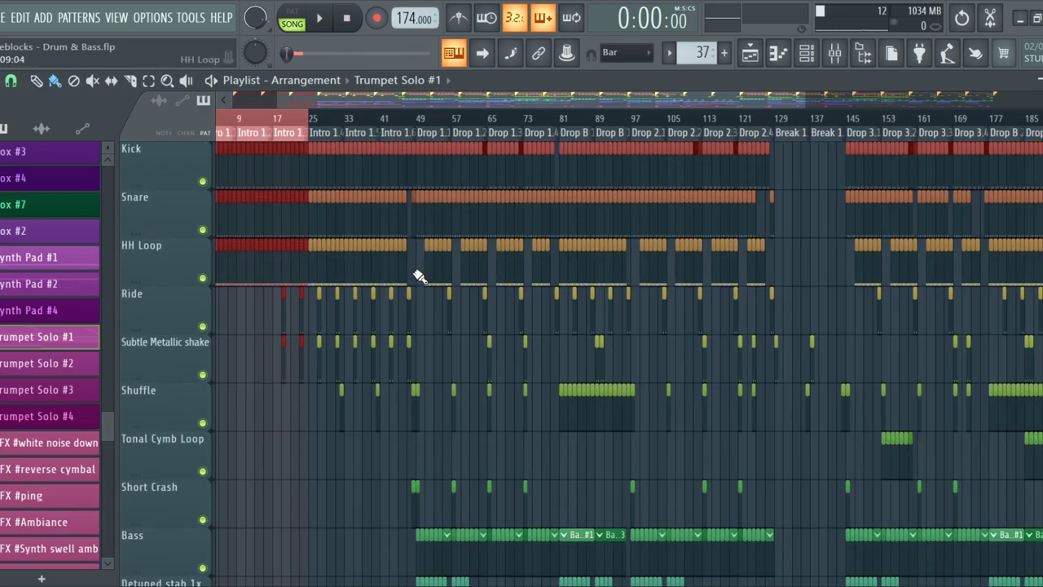
pyautogui.scroll(6, 412, 252)
pyautogui.scroll(-1, 473, 263)
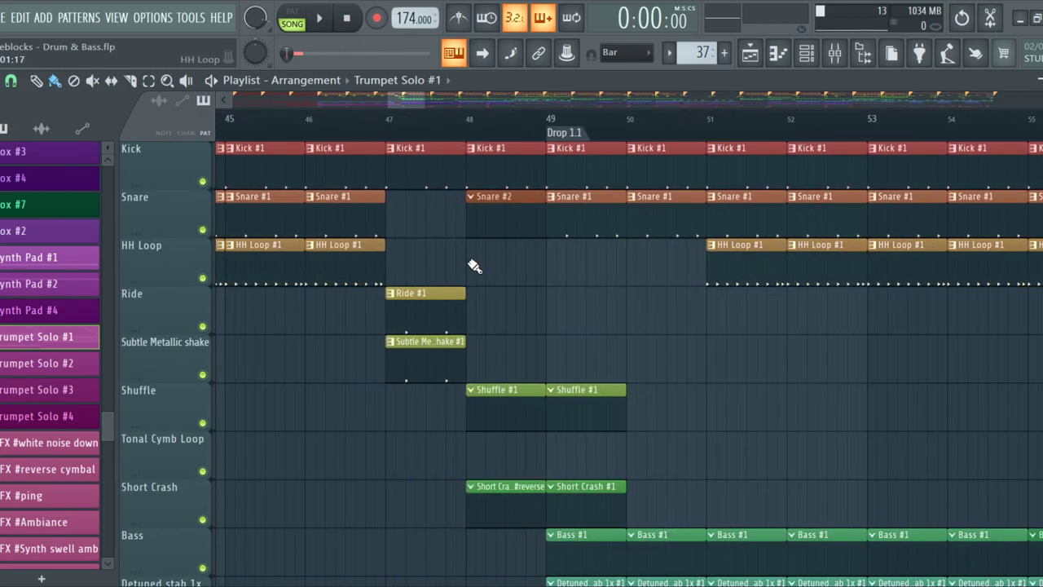
pyautogui.scroll(-3, 554, 282)
pyautogui.scroll(-2, 554, 274)
pyautogui.scroll(4, 554, 273)
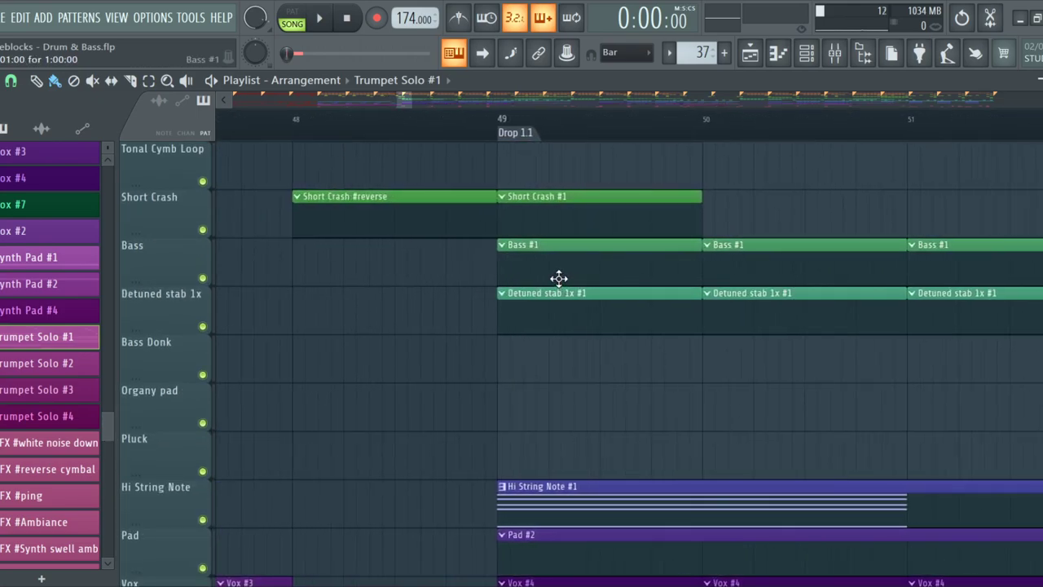
# Compare the Pluck, Hi String Note, Pad and Vox layers of Drop 1.1 to Drop 1.3 with those in the intro
pyautogui.scroll(-2, 489, 269)
pyautogui.scroll(-3, 419, 438)
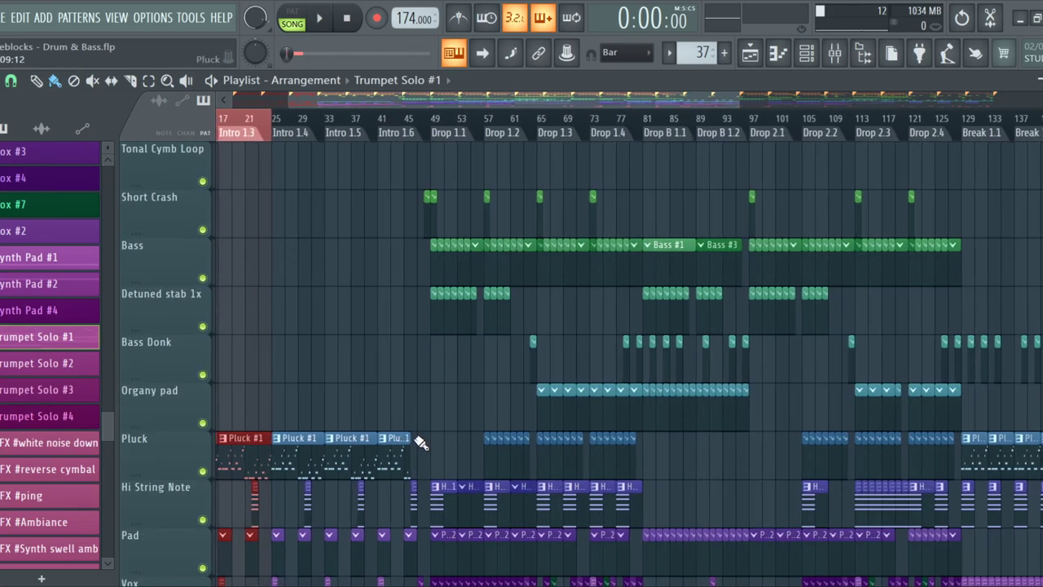
pyautogui.scroll(-3, 466, 396)
pyautogui.scroll(4, 416, 339)
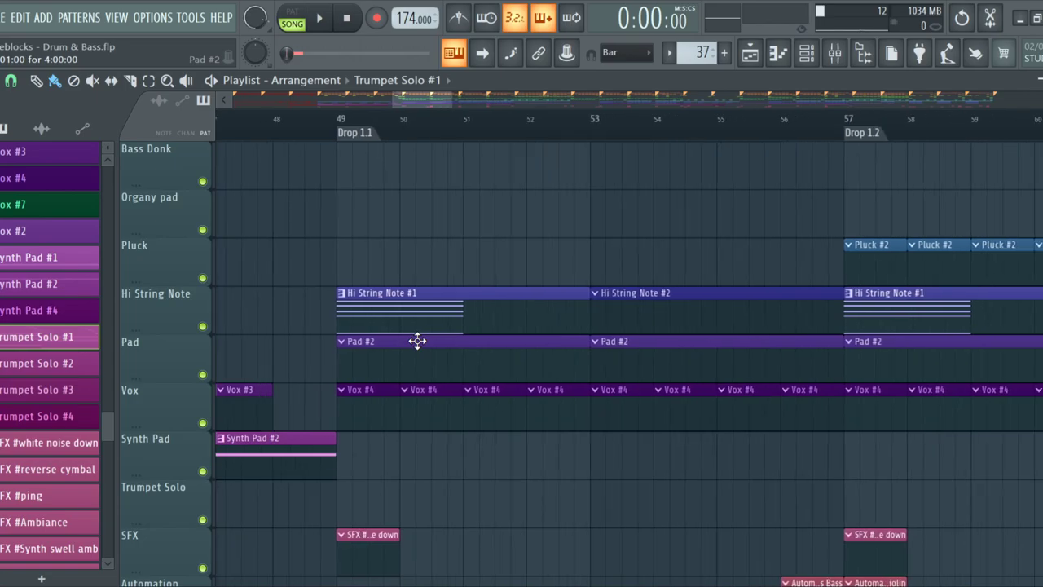
pyautogui.scroll(2, 423, 336)
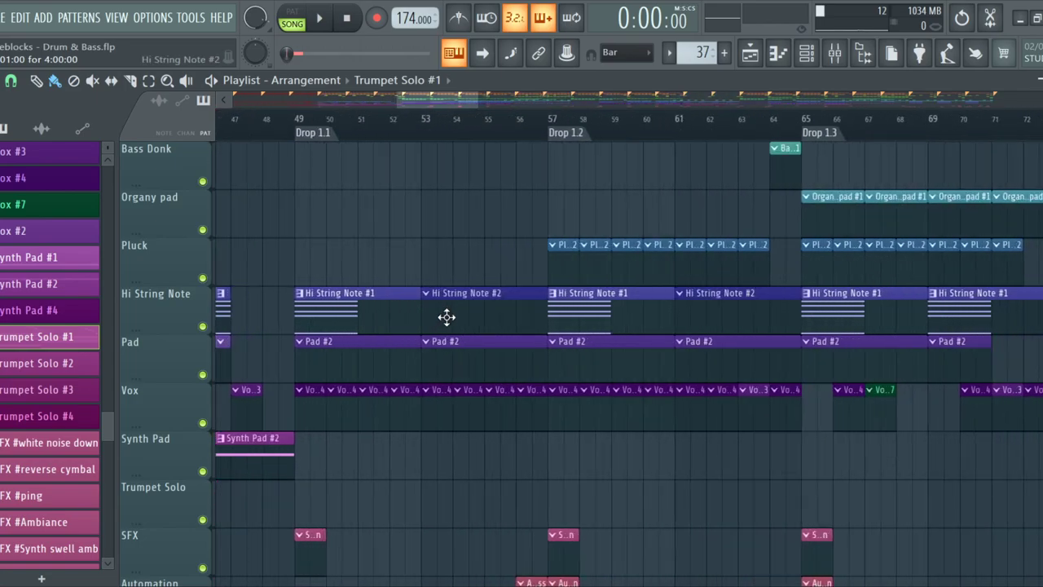
pyautogui.scroll(-3, 350, 281)
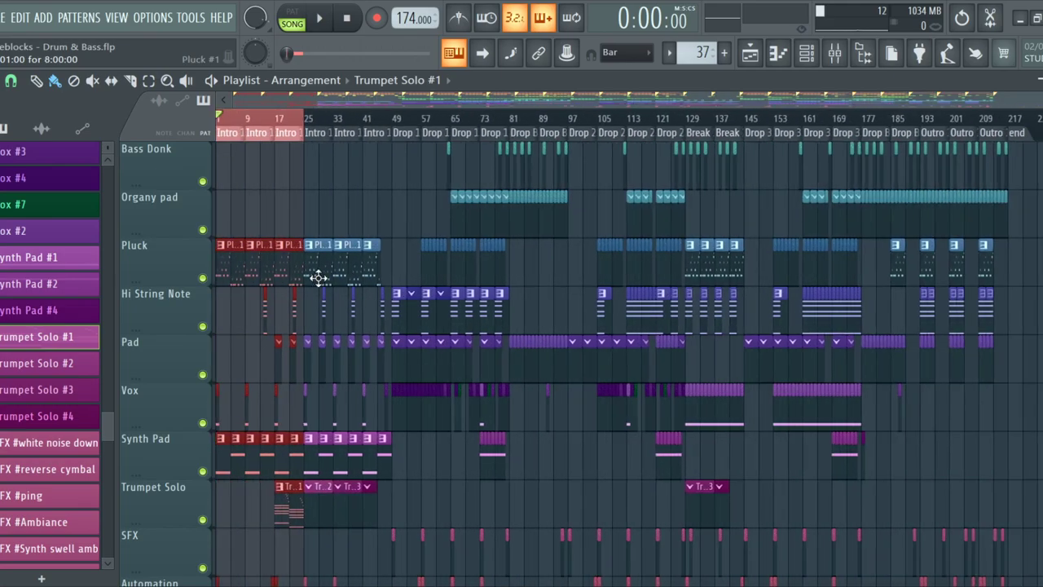
pyautogui.scroll(4, 198, 268)
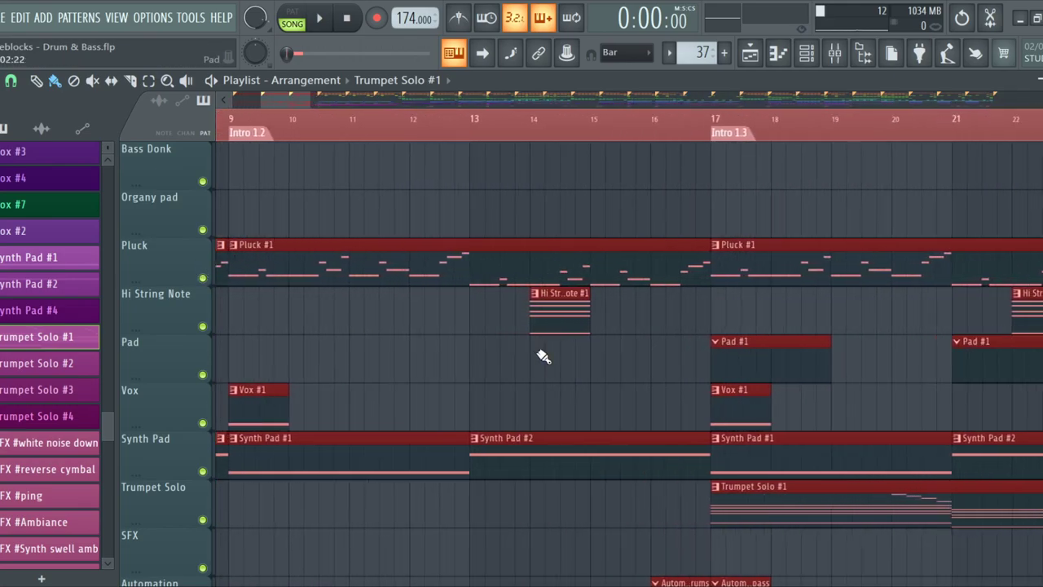
pyautogui.scroll(-2, 513, 334)
pyautogui.scroll(-2, 481, 321)
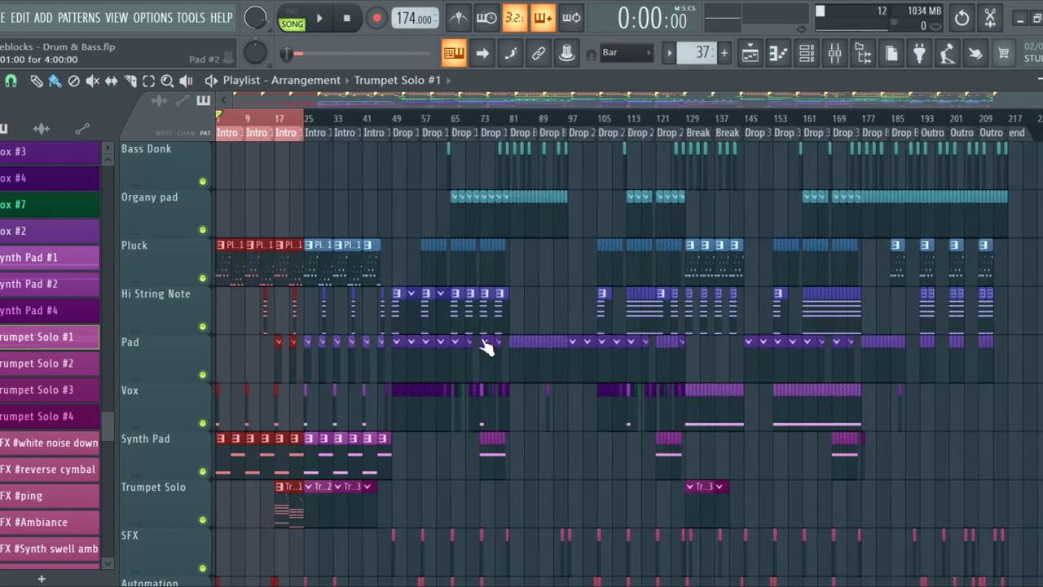
# Examine how the Pluck, Hi String Note, Pad, Vox and Synth Pad clips lead from bar 44 into Drop 1.1
pyautogui.scroll(2, 394, 306)
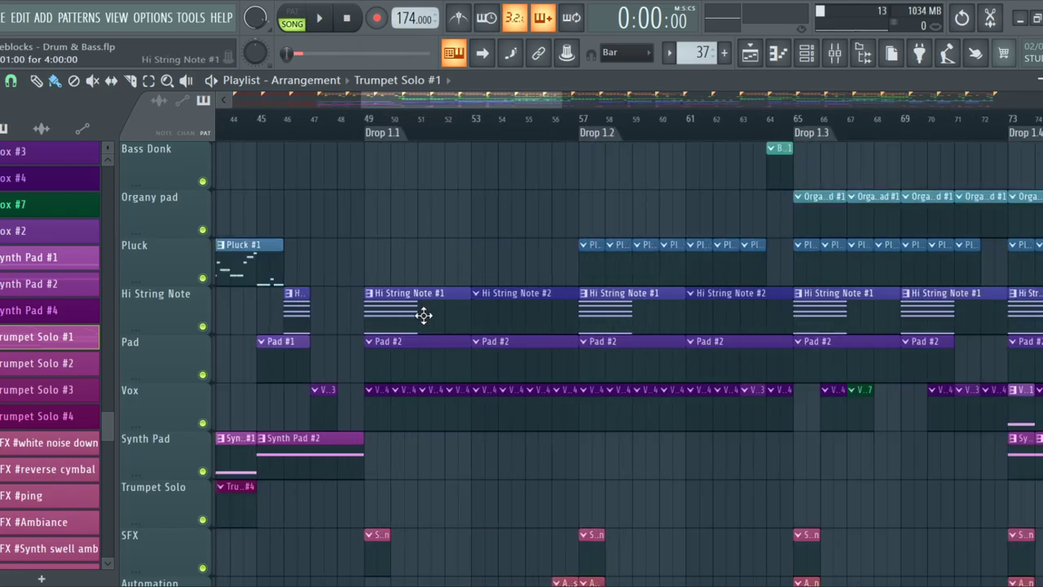
pyautogui.scroll(2, 449, 423)
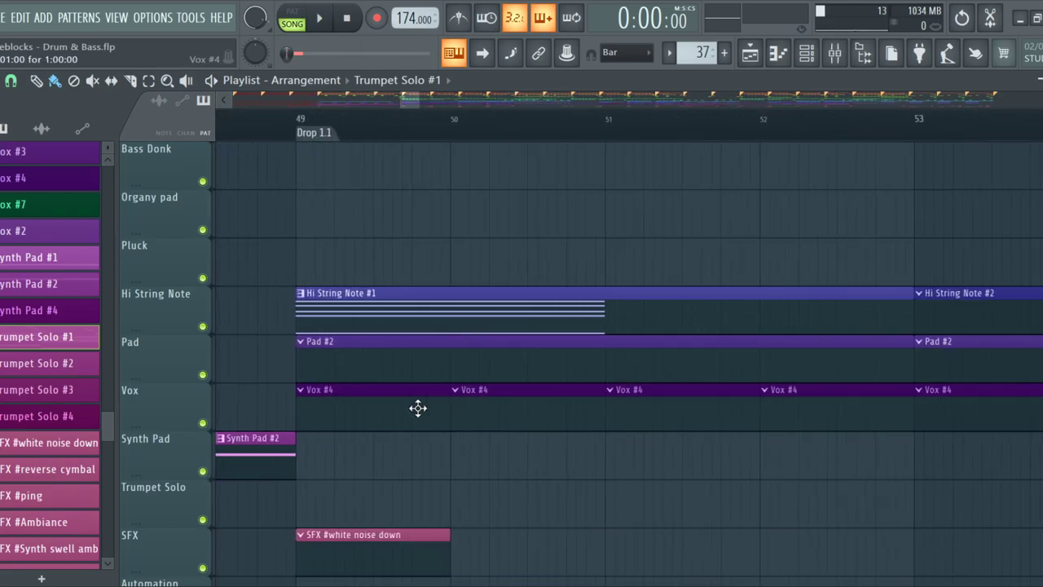
pyautogui.scroll(2, 334, 400)
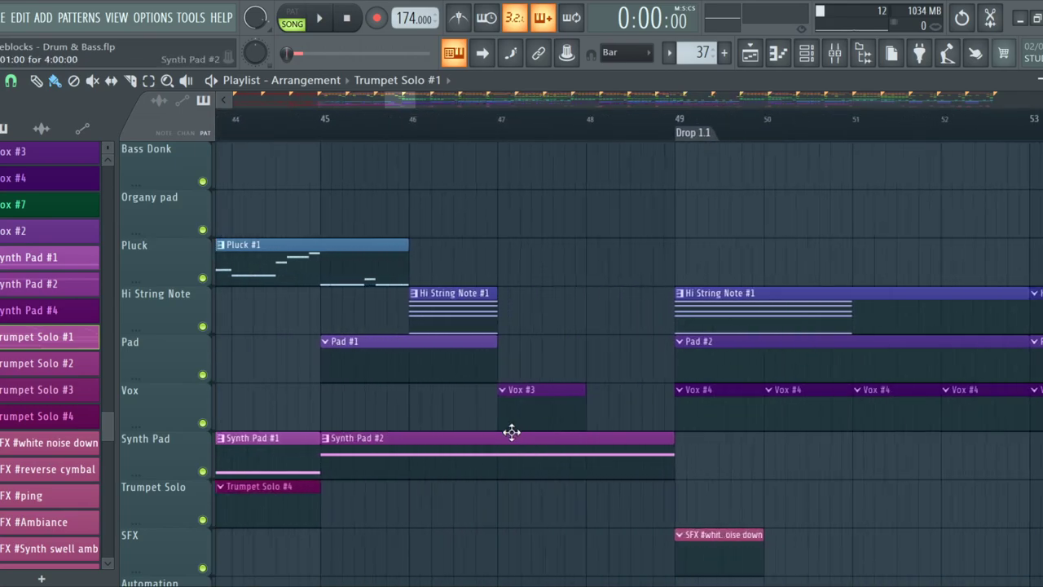
pyautogui.scroll(2, 537, 419)
pyautogui.scroll(-3, 533, 409)
pyautogui.scroll(-5, 539, 424)
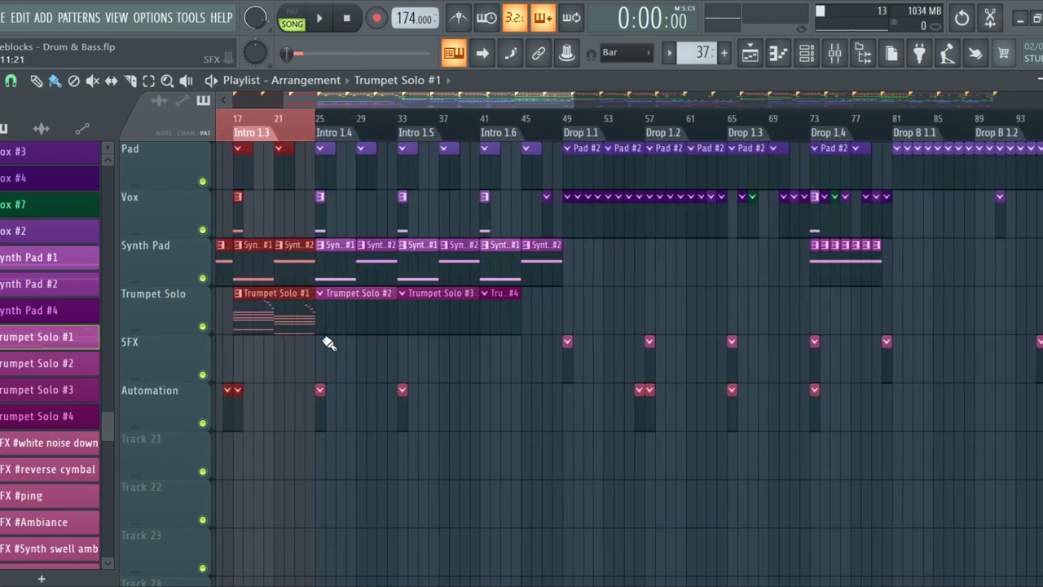
# Play the opening of Intro 1.1 for a few seconds while viewing the Pad to Automation tracks, and stop playback
pyautogui.press('space')
pyautogui.scroll(-3, 338, 226)
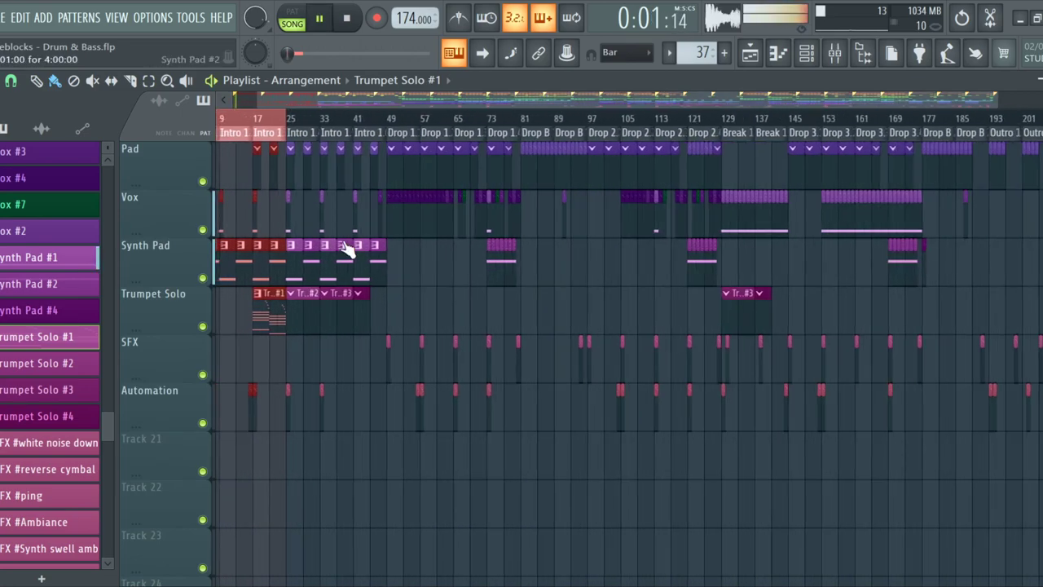
pyautogui.scroll(3, 245, 365)
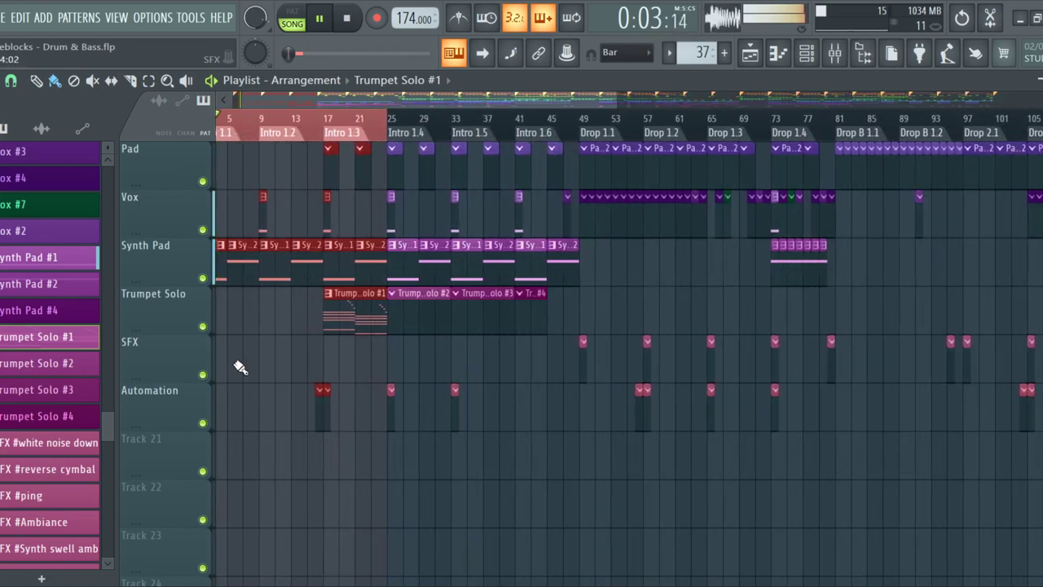
pyautogui.press('space')
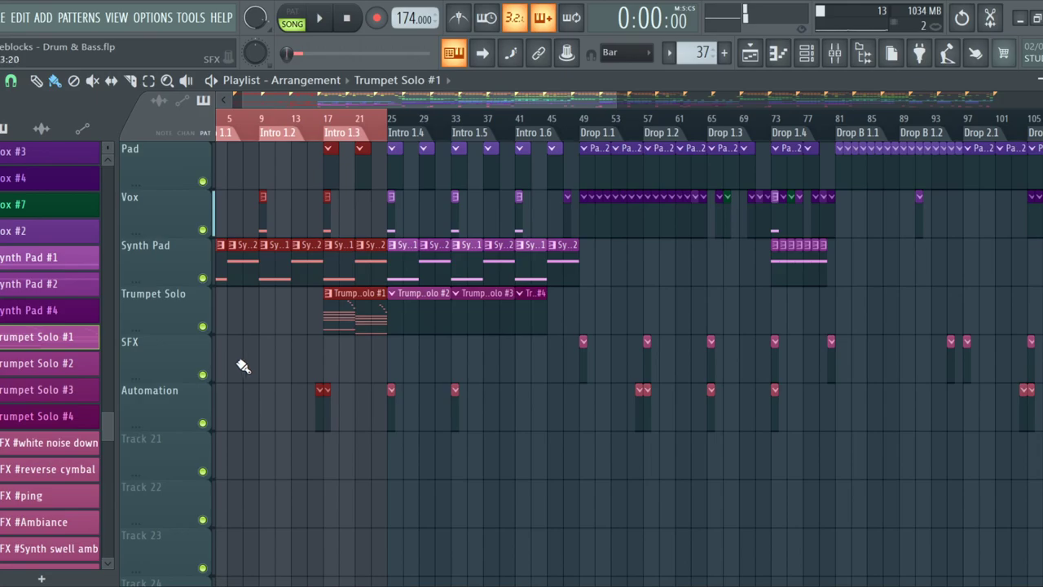
# Review every track from the drums down to Automation within Intro 1.1 to Intro 1.3
pyautogui.scroll(-3, 210, 326)
pyautogui.scroll(6, 209, 327)
pyautogui.scroll(5, 275, 298)
pyautogui.scroll(-2, 273, 326)
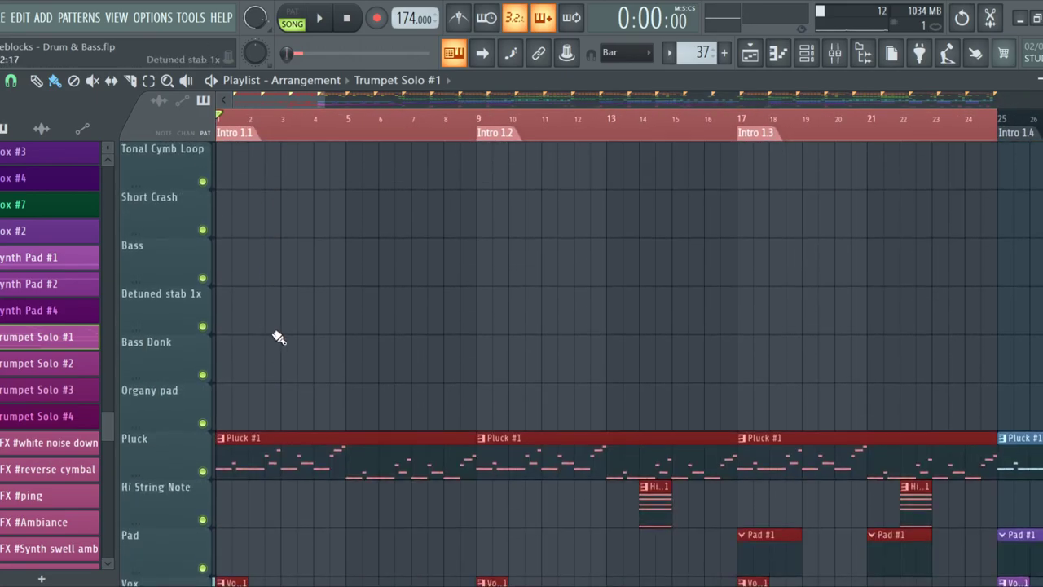
pyautogui.scroll(-6, 275, 335)
pyautogui.scroll(-5, 356, 316)
pyautogui.scroll(14, 356, 316)
pyautogui.scroll(-6, 356, 317)
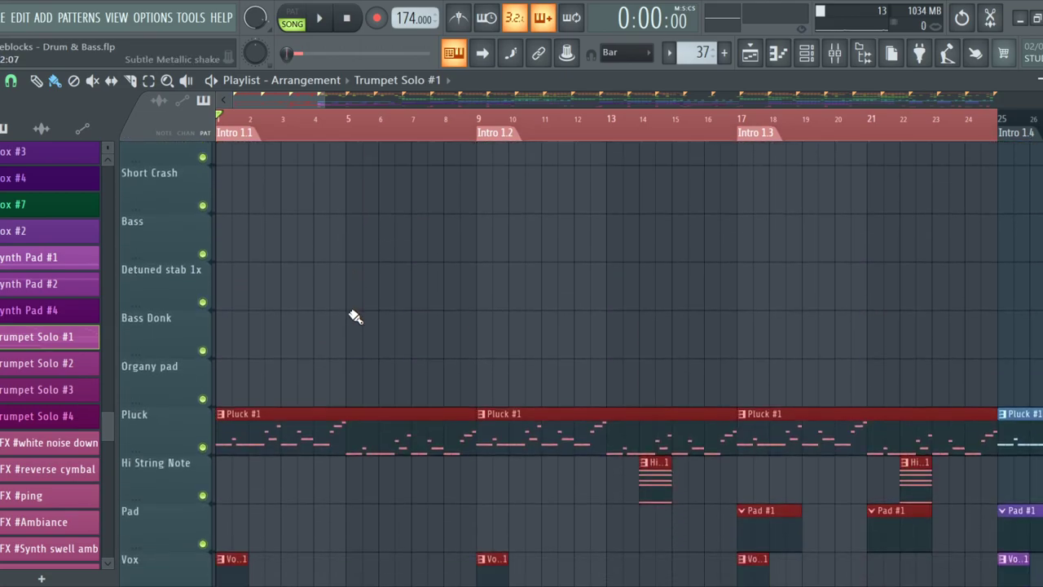
pyautogui.scroll(-4, 356, 316)
pyautogui.scroll(2, 356, 316)
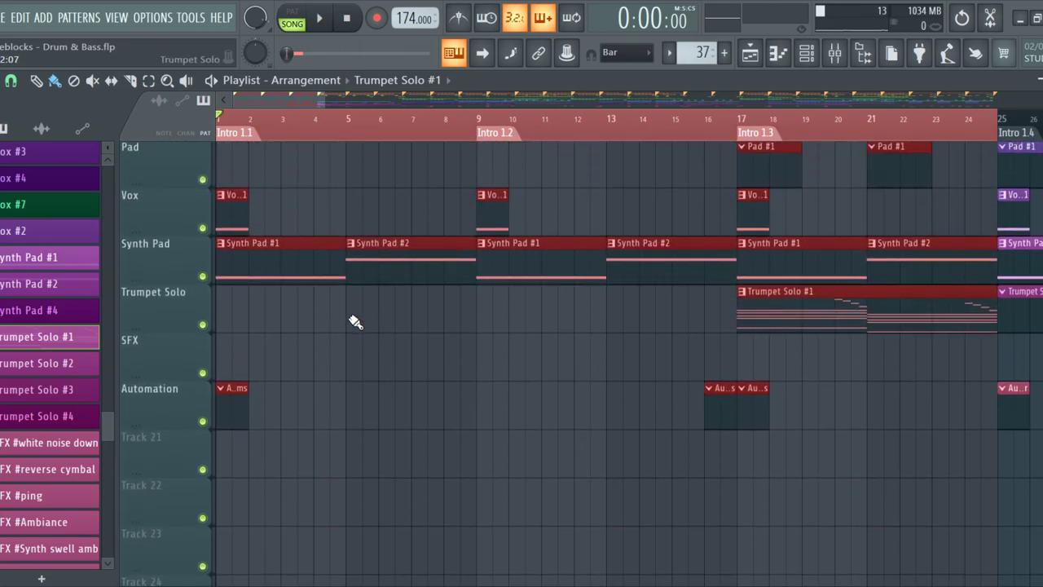
pyautogui.scroll(1, 356, 339)
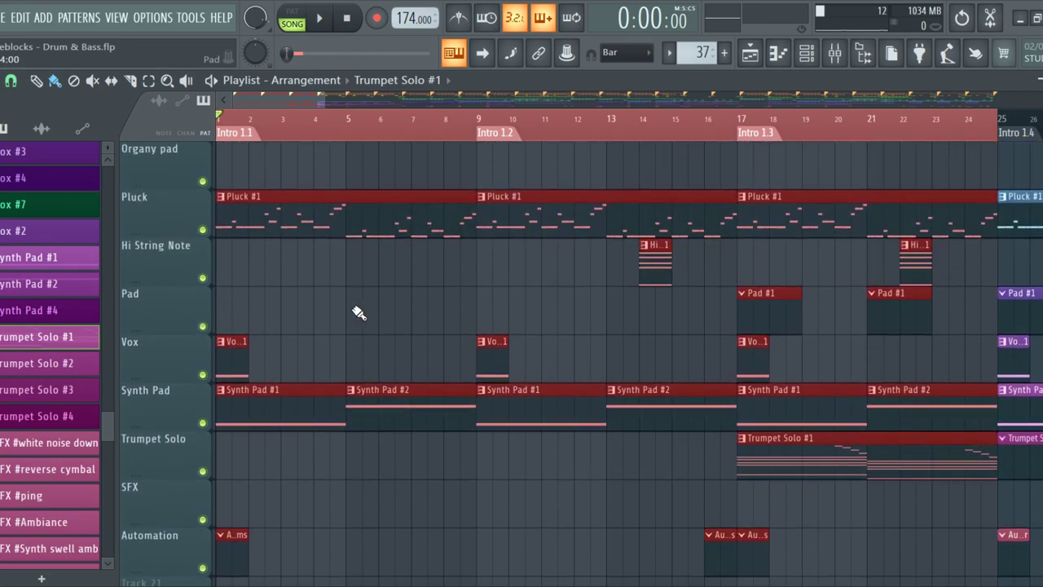
# Review the tracks from Shuffle down to Automation across Intro 1.1 to Intro 1.3
pyautogui.scroll(5, 356, 317)
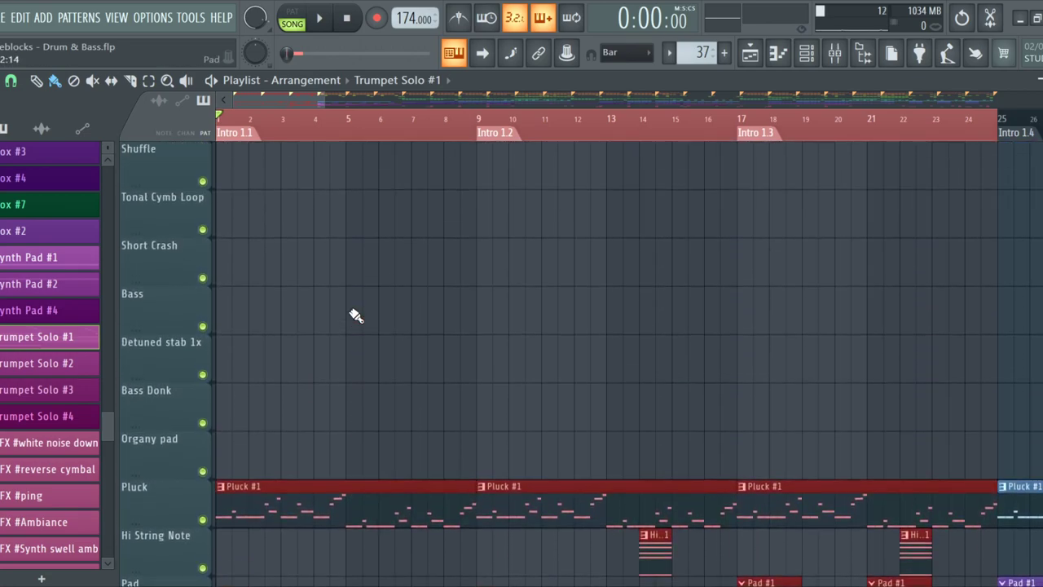
pyautogui.scroll(-10, 356, 316)
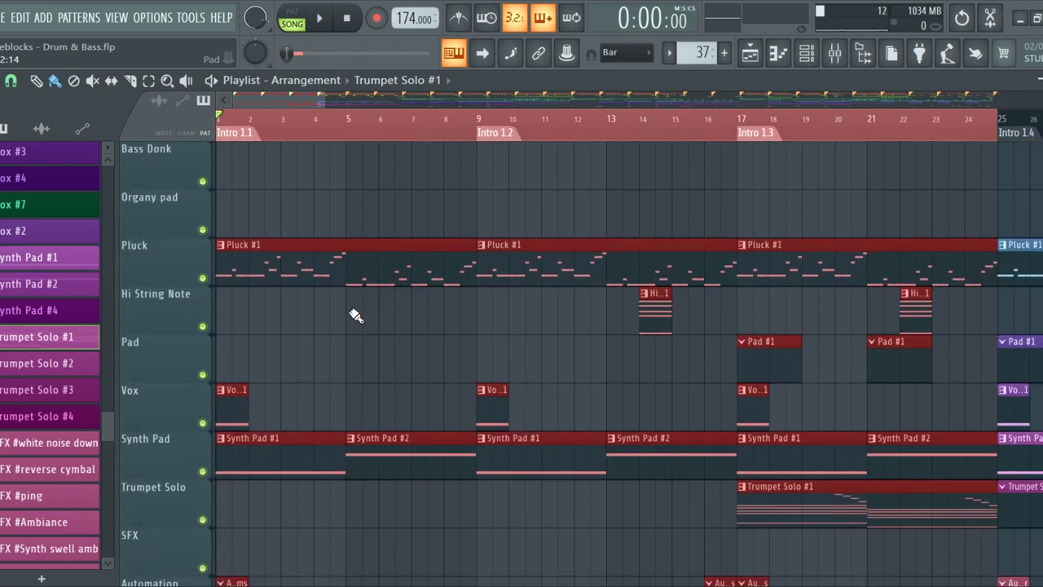
pyautogui.scroll(-7, 356, 316)
pyautogui.scroll(13, 353, 317)
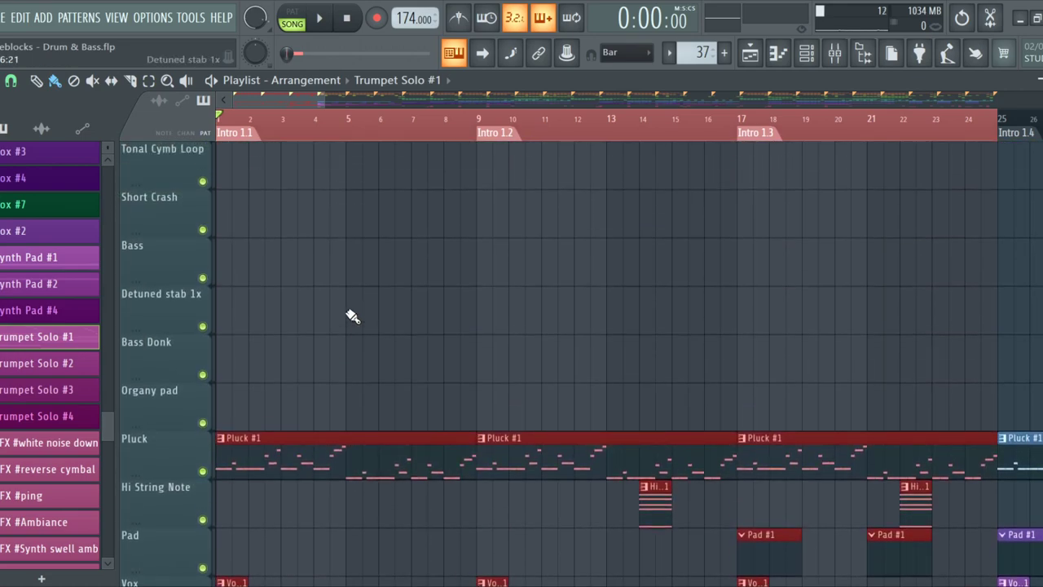
pyautogui.scroll(-8, 307, 280)
pyautogui.keyDown('ctrl'); pyautogui.scroll(-3, 326, 273); pyautogui.keyUp('ctrl')
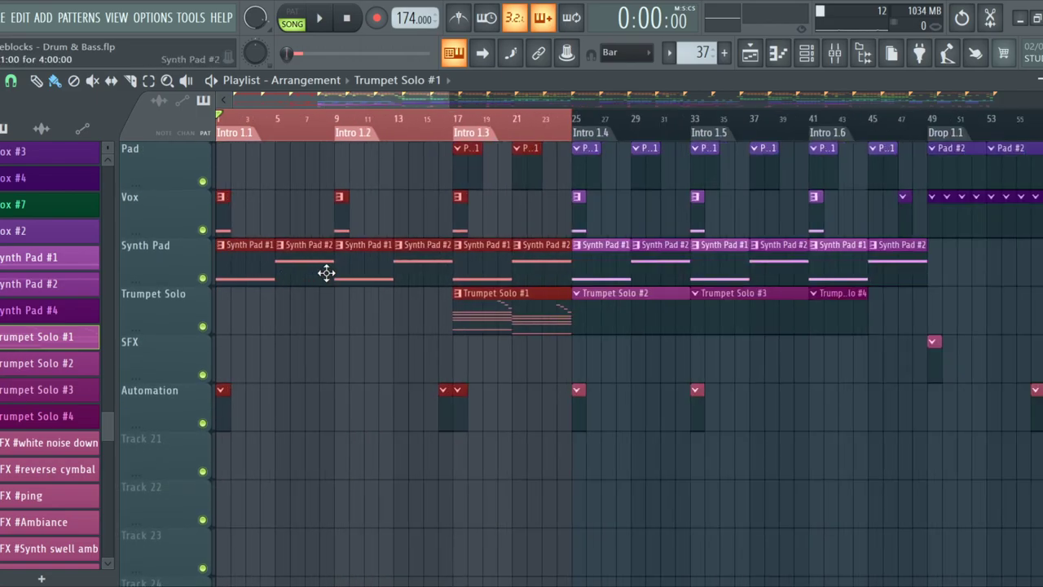
pyautogui.keyDown('ctrl'); pyautogui.scroll(-3, 326, 273); pyautogui.keyUp('ctrl')
# Compare the drum and melodic layers of Intro 1.1 to Intro 1.3 with the drop sections that follow
pyautogui.scroll(14, 304, 414)
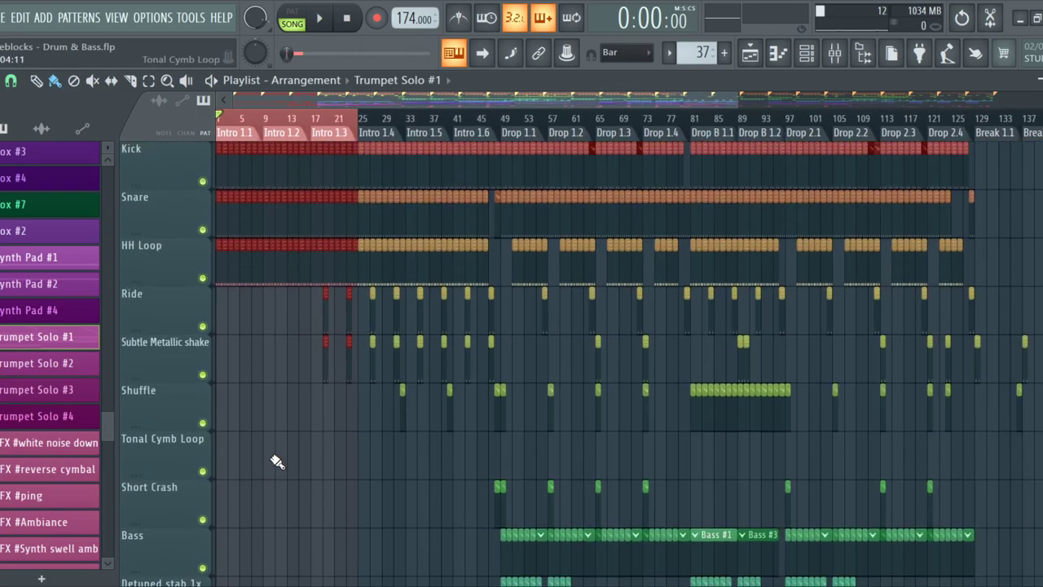
pyautogui.scroll(-5, 275, 449)
pyautogui.keyDown('ctrl'); pyautogui.scroll(6, 282, 440); pyautogui.keyUp('ctrl')
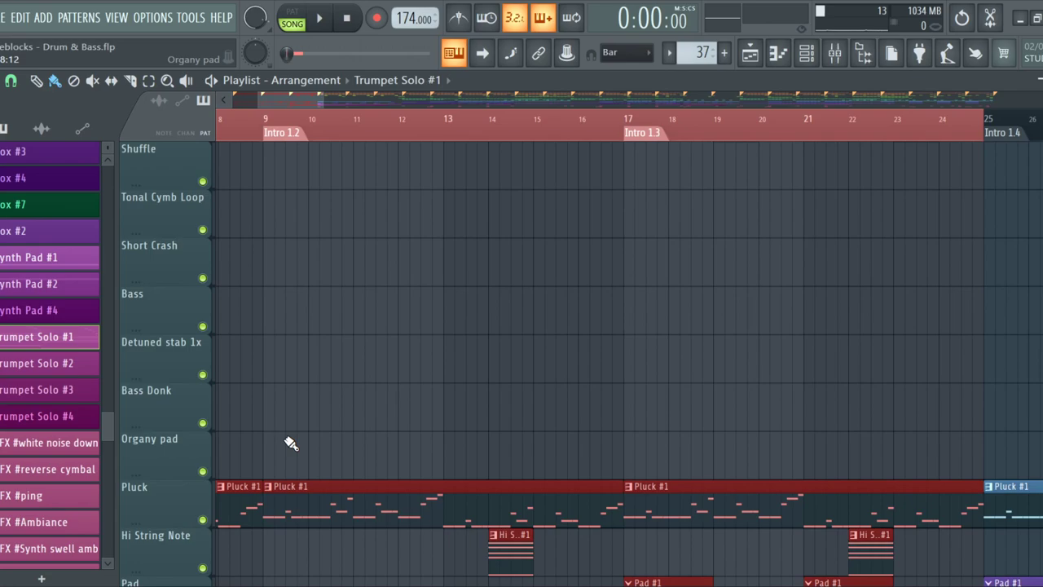
pyautogui.scroll(-6, 291, 443)
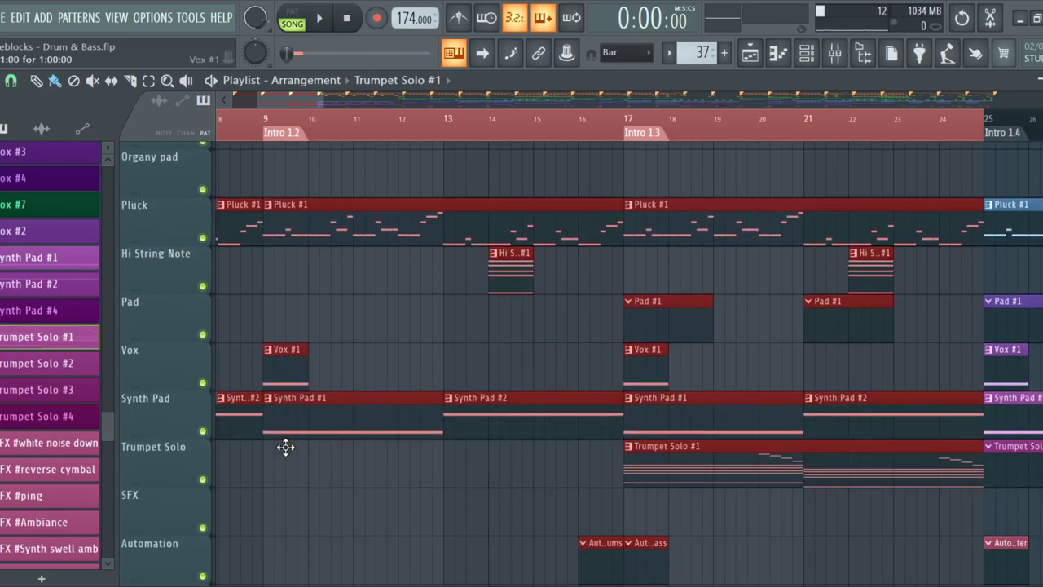
pyautogui.keyDown('ctrl'); pyautogui.scroll(-5, 315, 398); pyautogui.keyUp('ctrl')
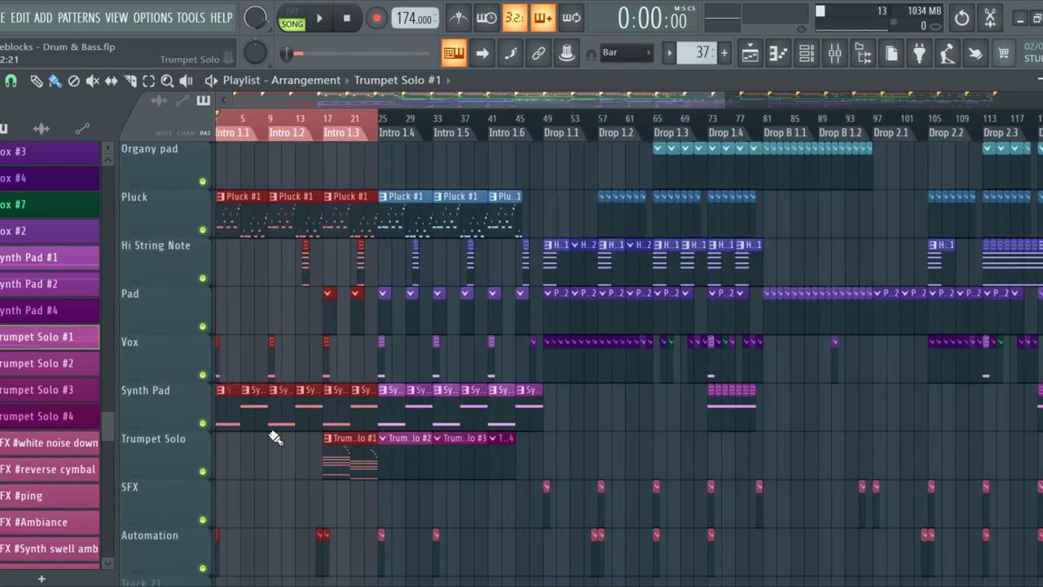
pyautogui.scroll(11, 217, 373)
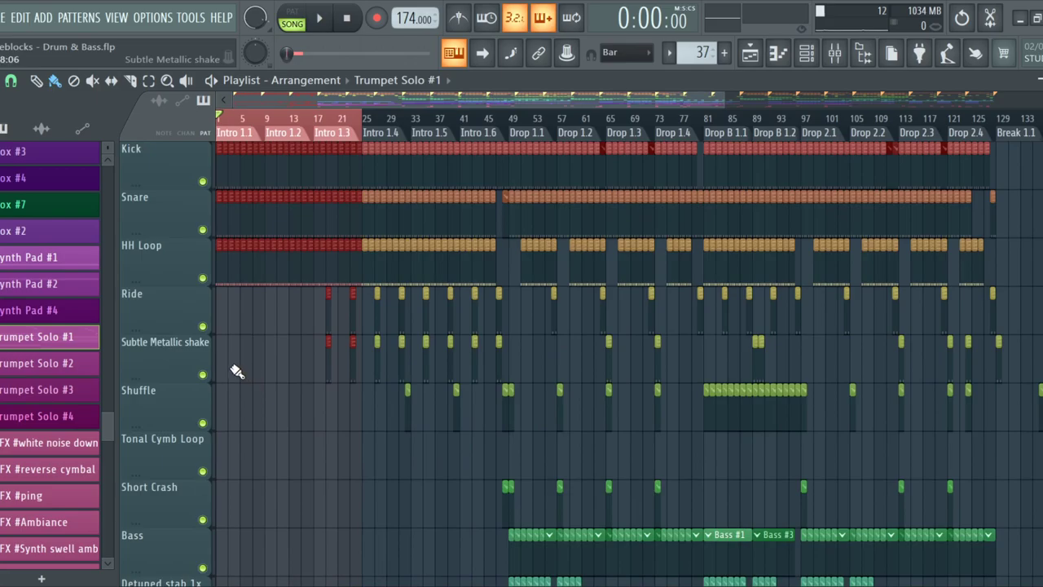
pyautogui.keyDown('ctrl'); pyautogui.scroll(4, 233, 368); pyautogui.keyUp('ctrl')
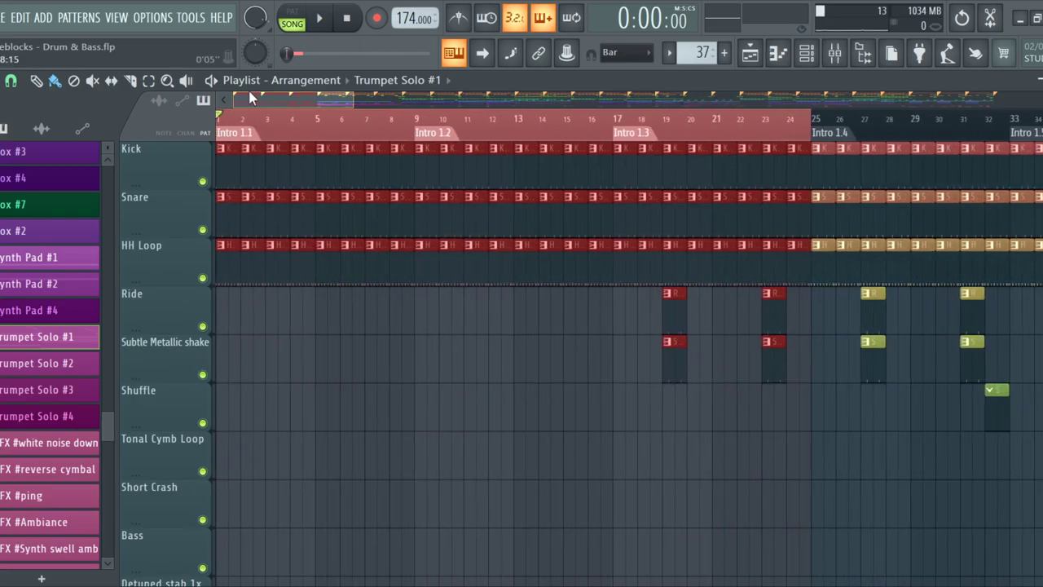
# Examine the layers from Bass down to Automation between Drop 1.3 and Drop B 1.1, focusing on the Drop 1.4 clips
pyautogui.keyDown('ctrl'); pyautogui.scroll(-5, 343, 361); pyautogui.keyUp('ctrl')
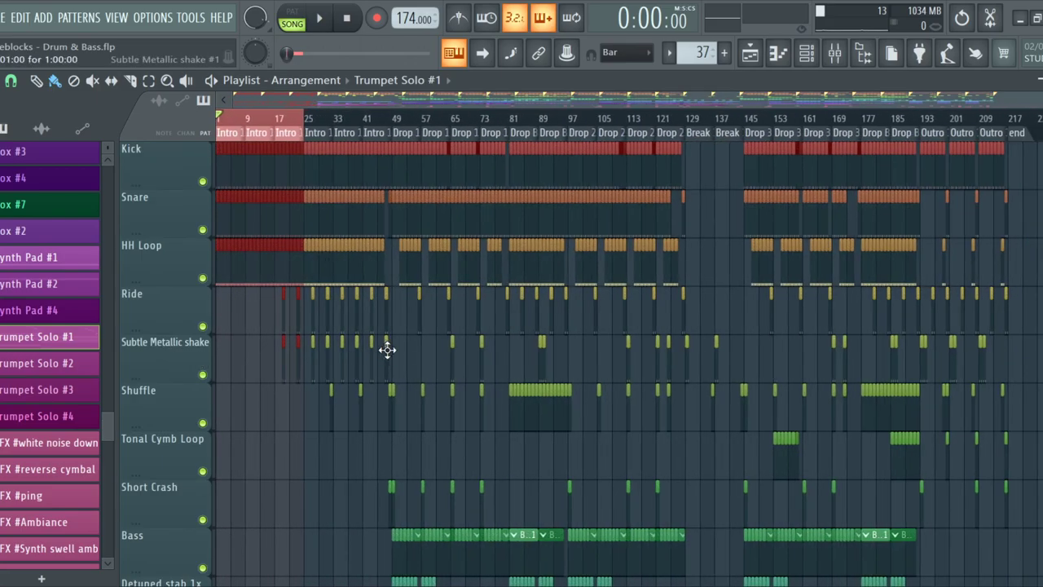
pyautogui.scroll(-8, 387, 350)
pyautogui.keyDown('ctrl'); pyautogui.scroll(3, 489, 326); pyautogui.keyUp('ctrl')
pyautogui.keyDown('ctrl'); pyautogui.scroll(1, 412, 321); pyautogui.keyUp('ctrl')
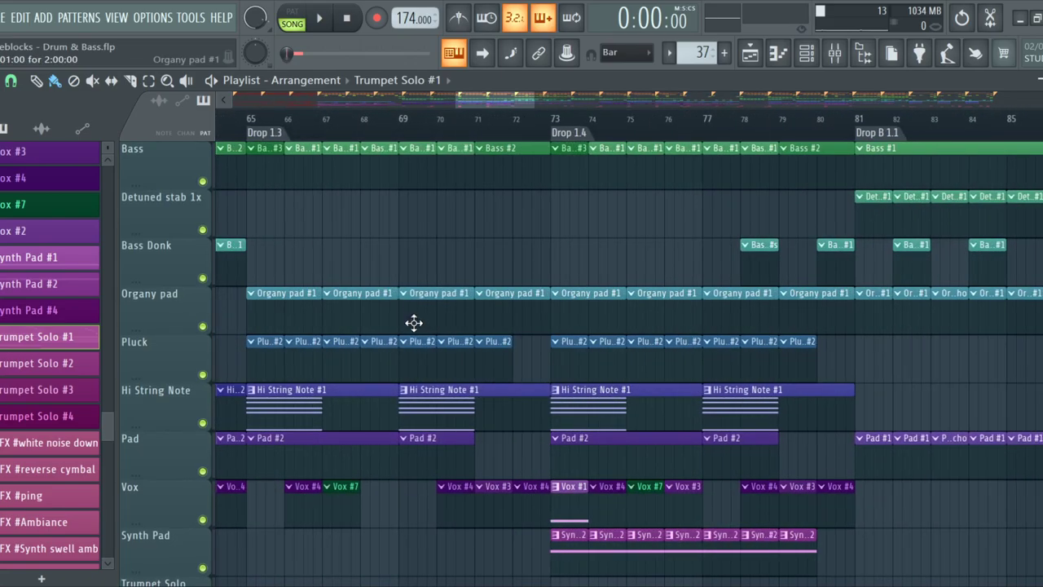
pyautogui.keyDown('ctrl'); pyautogui.scroll(-3, 412, 321); pyautogui.keyUp('ctrl')
pyautogui.scroll(-5, 412, 321)
pyautogui.keyDown('ctrl'); pyautogui.scroll(3, 467, 368); pyautogui.keyUp('ctrl')
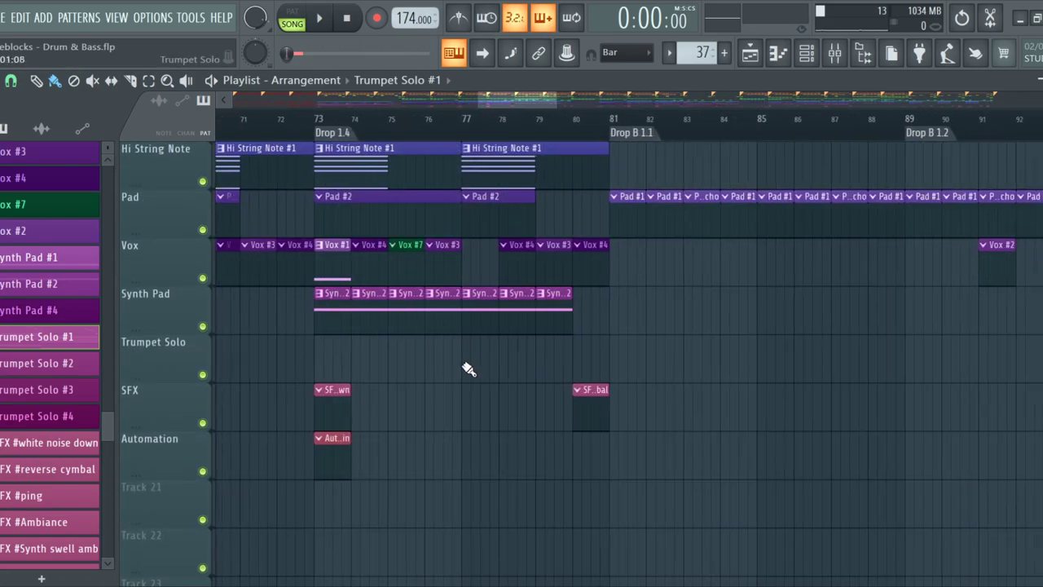
pyautogui.scroll(4, 468, 367)
pyautogui.keyDown('ctrl'); pyautogui.scroll(5, 410, 459); pyautogui.keyUp('ctrl')
pyautogui.keyDown('ctrl'); pyautogui.scroll(-3, 410, 459); pyautogui.keyUp('ctrl')
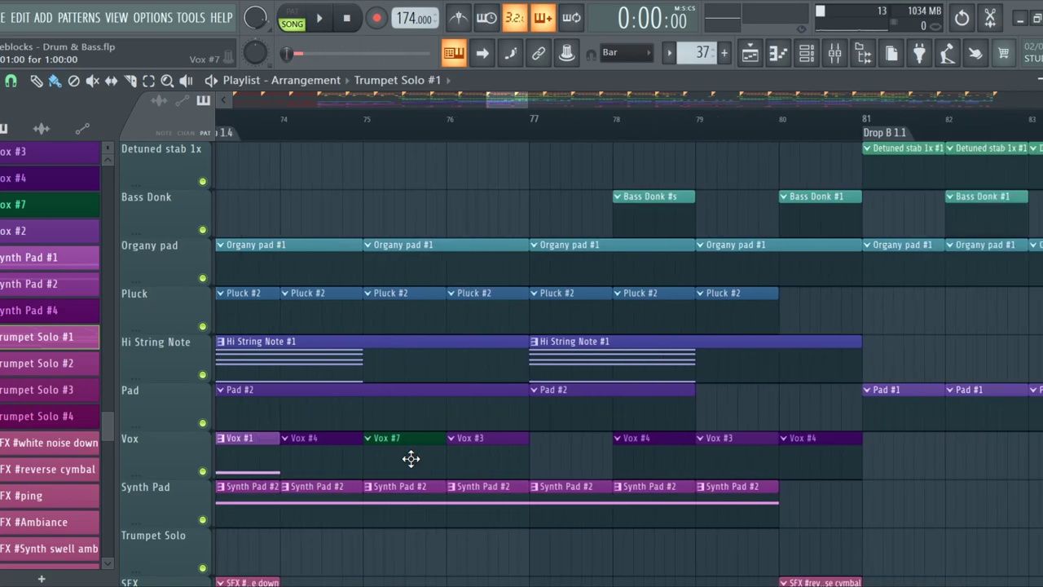
pyautogui.keyDown('ctrl'); pyautogui.scroll(-4, 410, 459); pyautogui.keyUp('ctrl')
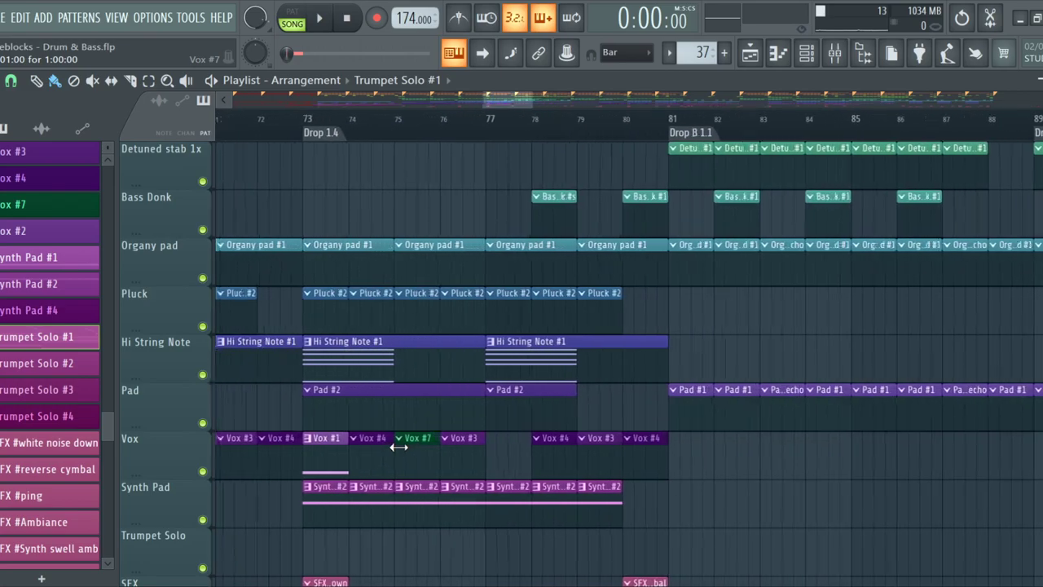
# Review how the melodic, Vox, SFX and Automation clips are spread from Intro 1.6 through Drop 2.2
pyautogui.keyDown('ctrl'); pyautogui.scroll(-4, 398, 447); pyautogui.keyUp('ctrl')
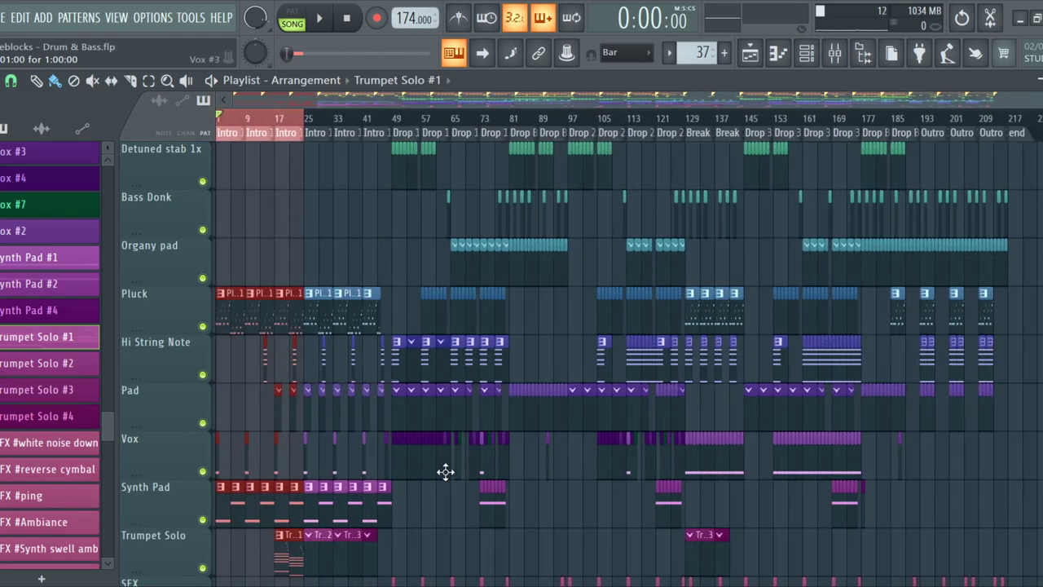
pyautogui.scroll(-5, 433, 498)
pyautogui.keyDown('ctrl'); pyautogui.scroll(6, 437, 487); pyautogui.keyUp('ctrl')
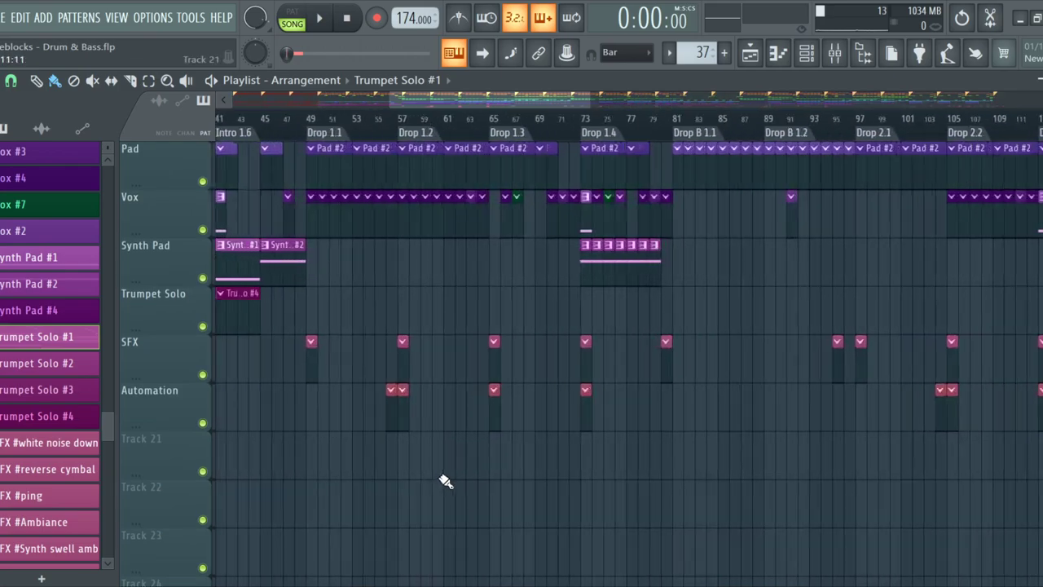
pyautogui.scroll(6, 457, 477)
pyautogui.keyDown('ctrl'); pyautogui.scroll(-5, 452, 465); pyautogui.keyUp('ctrl')
pyautogui.scroll(-3, 451, 461)
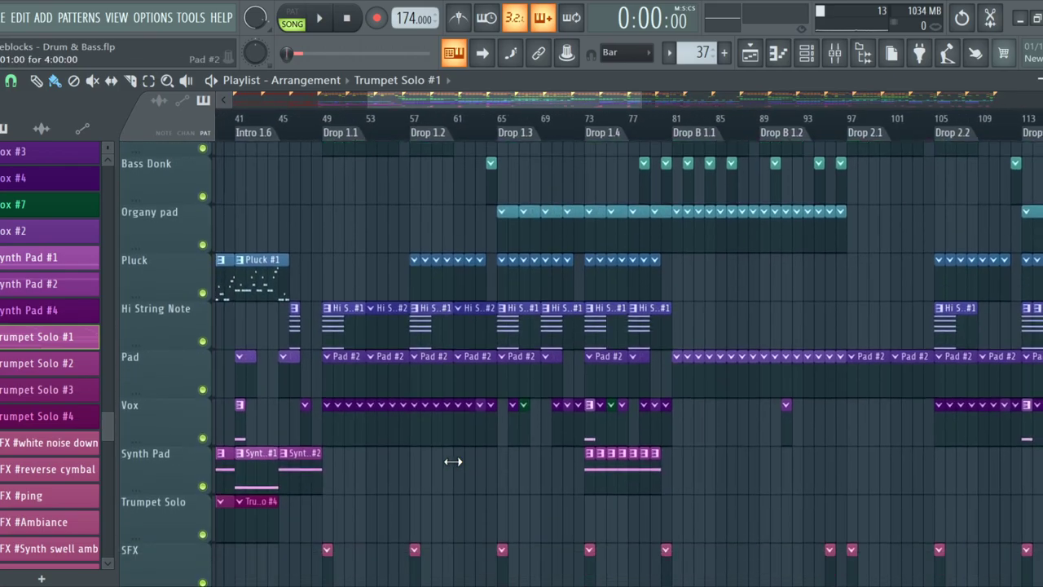
pyautogui.scroll(11, 454, 463)
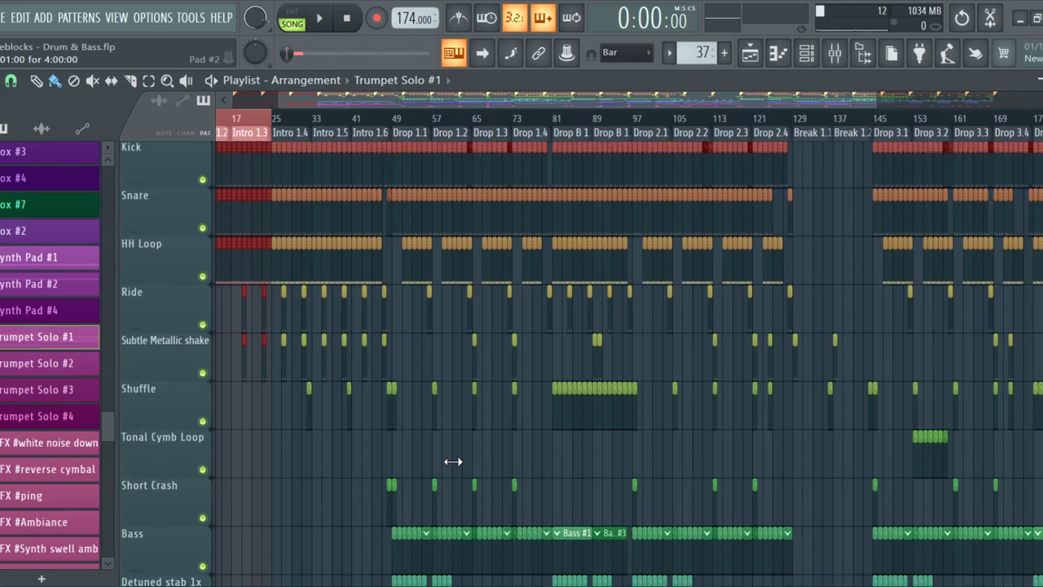
# Inspect the Drop 1.2 to Drop 1.4 clips from the Kick track down to the SFX and Automation tracks
pyautogui.keyDown('ctrl'); pyautogui.scroll(6, 461, 466); pyautogui.keyUp('ctrl')
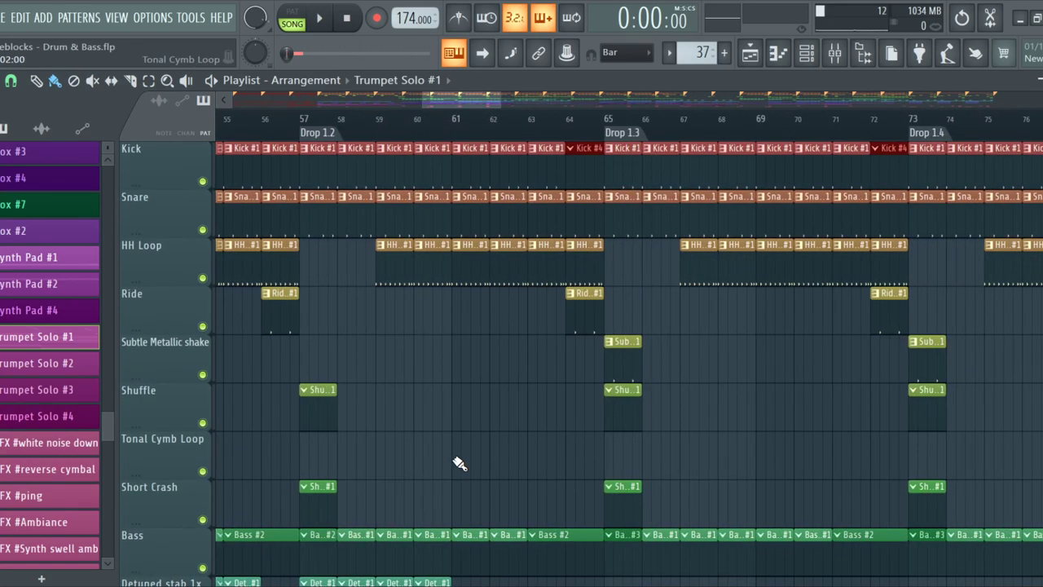
pyautogui.scroll(-9, 461, 462)
pyautogui.scroll(-4, 460, 461)
pyautogui.keyDown('ctrl'); pyautogui.scroll(2, 459, 458); pyautogui.keyUp('ctrl')
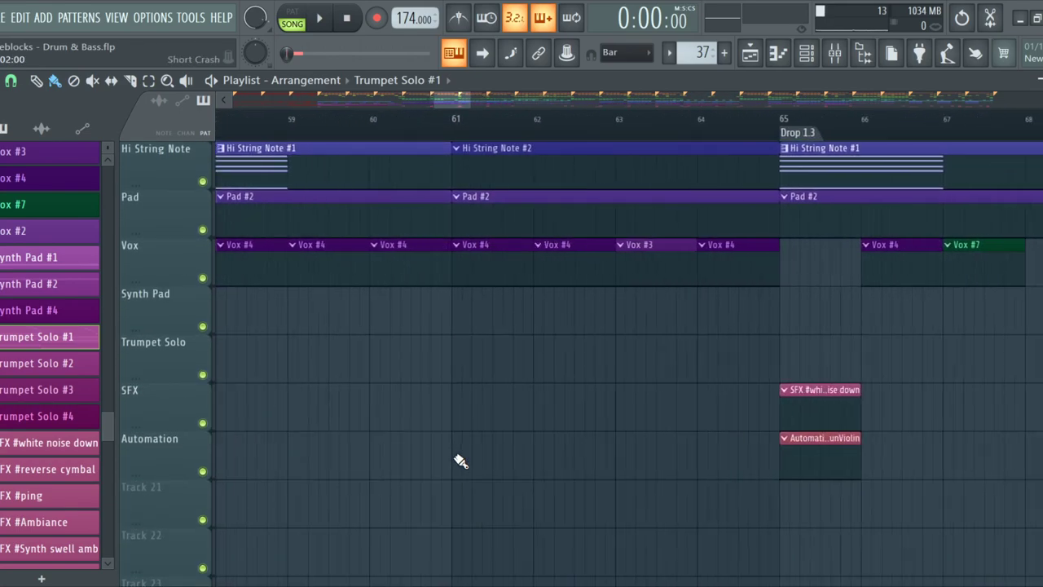
pyautogui.scroll(-1, 459, 456)
pyautogui.keyDown('ctrl'); pyautogui.scroll(-2, 460, 440); pyautogui.keyUp('ctrl')
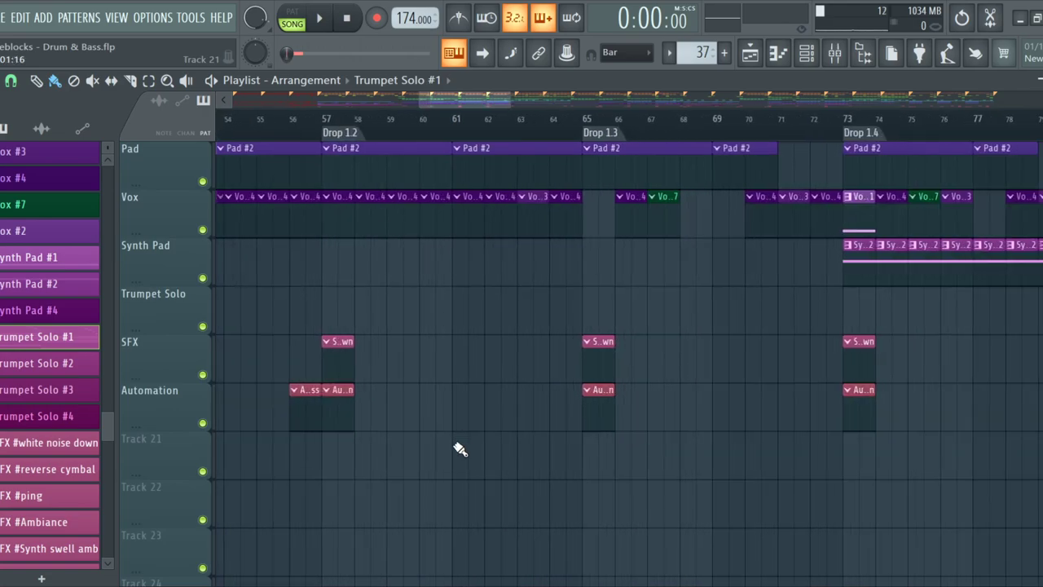
pyautogui.scroll(3, 461, 465)
pyautogui.keyDown('ctrl'); pyautogui.scroll(-2, 461, 476); pyautogui.keyUp('ctrl')
pyautogui.scroll(2, 460, 477)
pyautogui.scroll(-4, 458, 477)
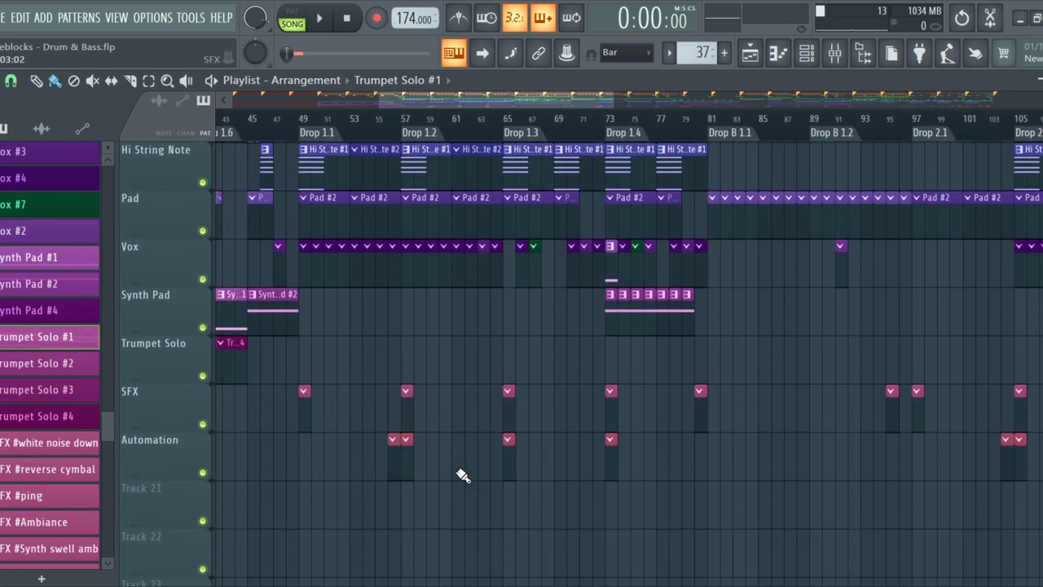
# Examine the Bass, Detuned stab, Bass Donk, Organy pad and Pluck layers at Drop 1.2 and Drop 1.3 against the full arrangement
pyautogui.keyDown('ctrl'); pyautogui.scroll(-5, 457, 473); pyautogui.keyUp('ctrl')
pyautogui.scroll(13, 454, 448)
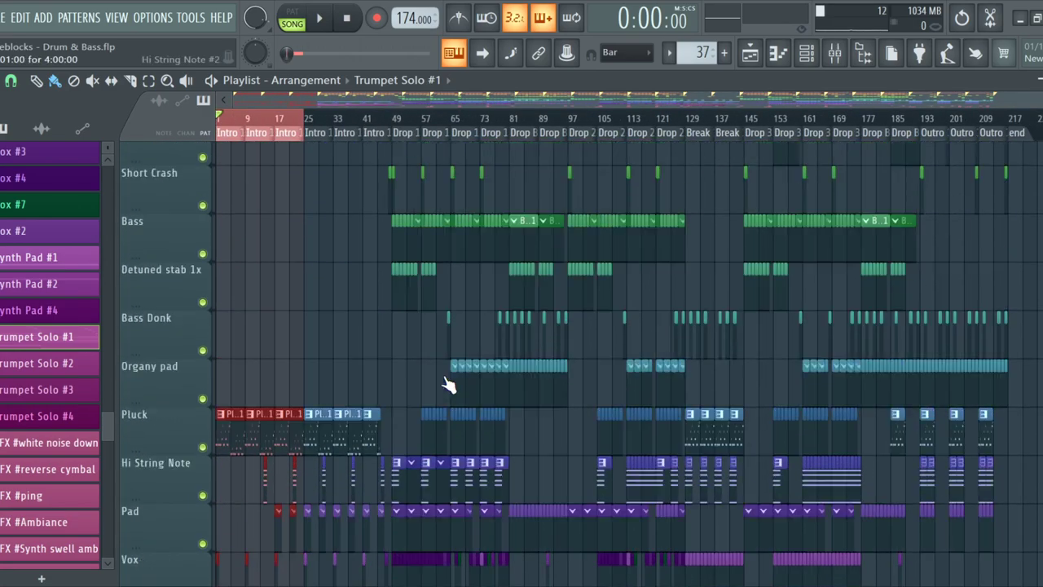
pyautogui.scroll(-5, 451, 389)
pyautogui.scroll(-1, 447, 391)
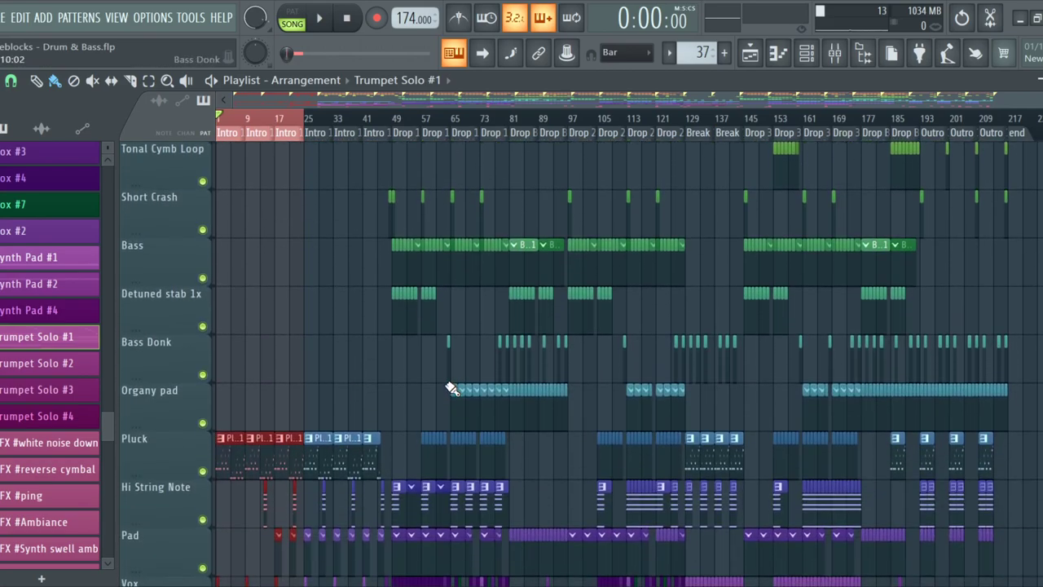
pyautogui.keyDown('ctrl'); pyautogui.scroll(5, 432, 419); pyautogui.keyUp('ctrl')
pyautogui.keyDown('ctrl'); pyautogui.scroll(3, 489, 404); pyautogui.keyUp('ctrl')
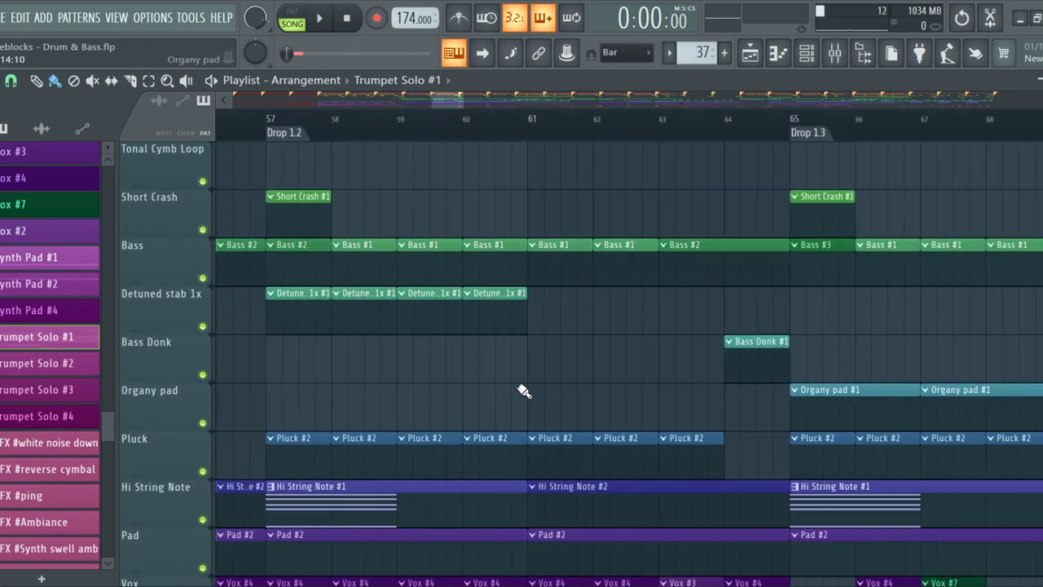
pyautogui.keyDown('ctrl'); pyautogui.scroll(-5, 547, 396); pyautogui.keyUp('ctrl')
pyautogui.keyDown('ctrl'); pyautogui.scroll(-6, 533, 383); pyautogui.keyUp('ctrl')
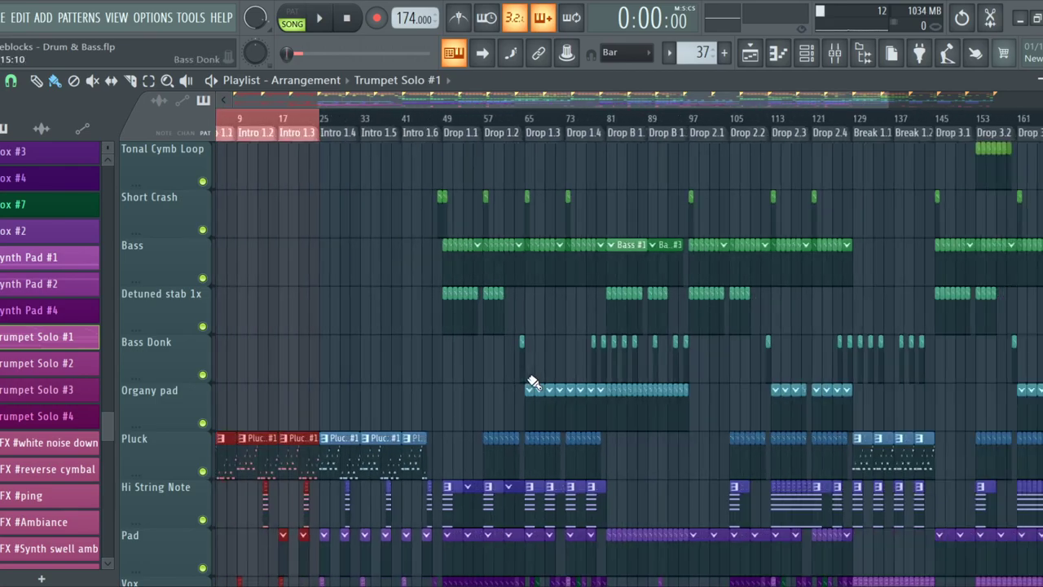
# Play the arrangement from Intro 1.1 for a few seconds while viewing the tracks from Kick to Automation, and stop playback
pyautogui.press('space')
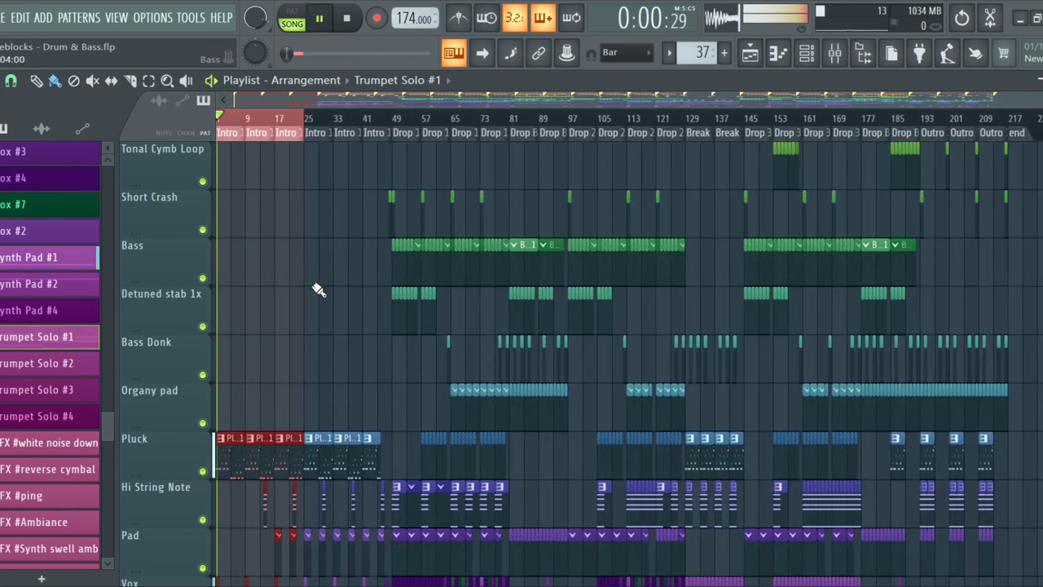
pyautogui.scroll(6, 284, 442)
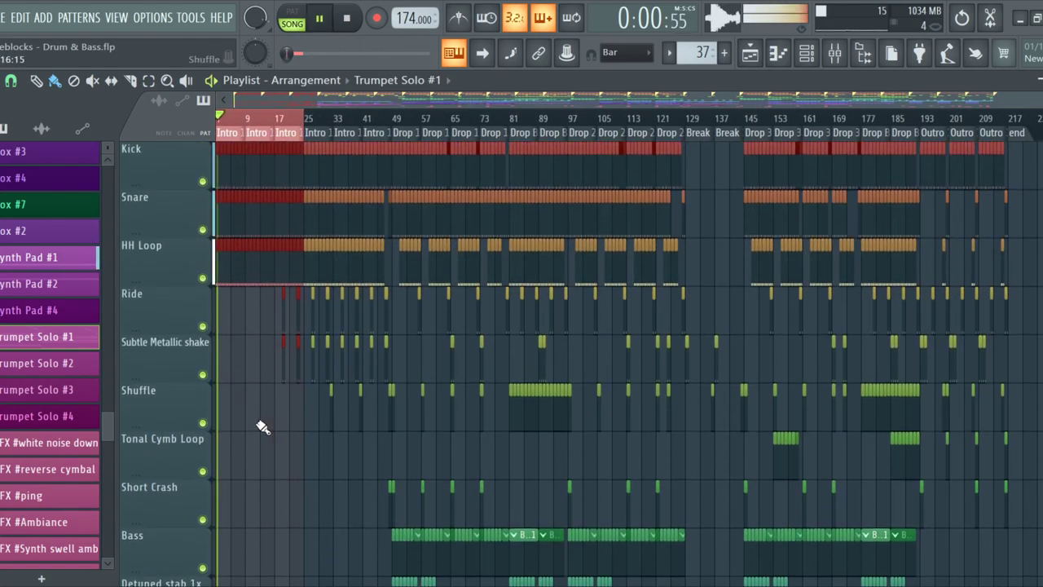
pyautogui.scroll(-7, 261, 426)
pyautogui.scroll(-5, 255, 417)
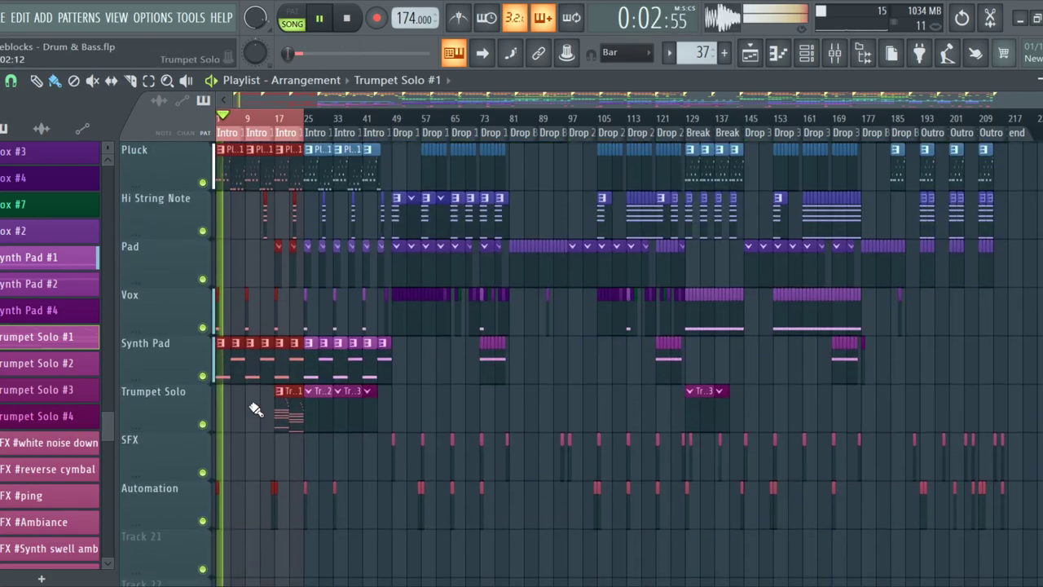
pyautogui.scroll(3, 244, 412)
pyautogui.press('space')
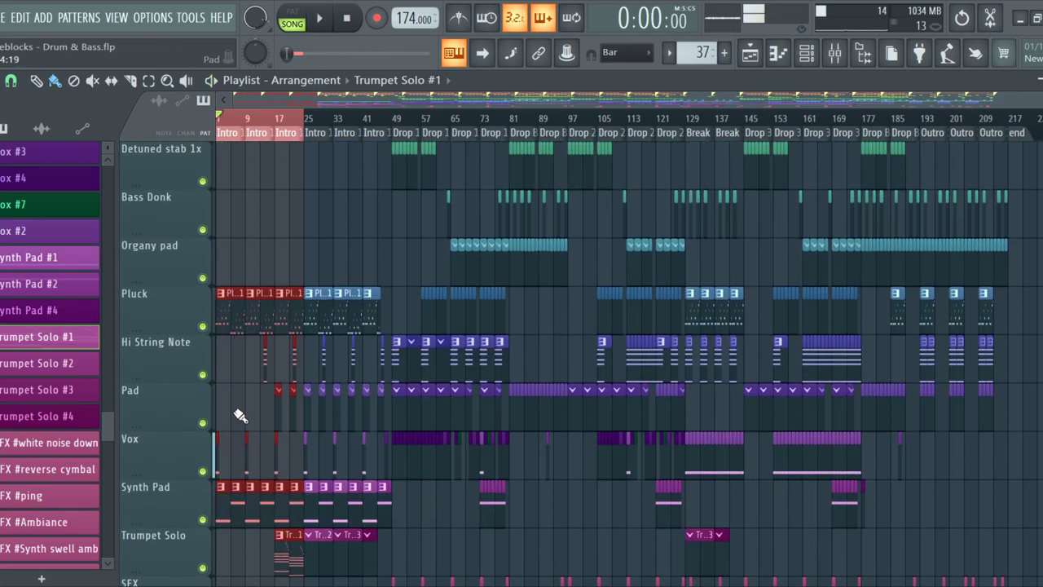
# Review the Intro 1.1 to Intro 1.3 clips again, from the melodic and Automation tracks up to the drums
pyautogui.scroll(-5, 238, 416)
pyautogui.scroll(6, 241, 338)
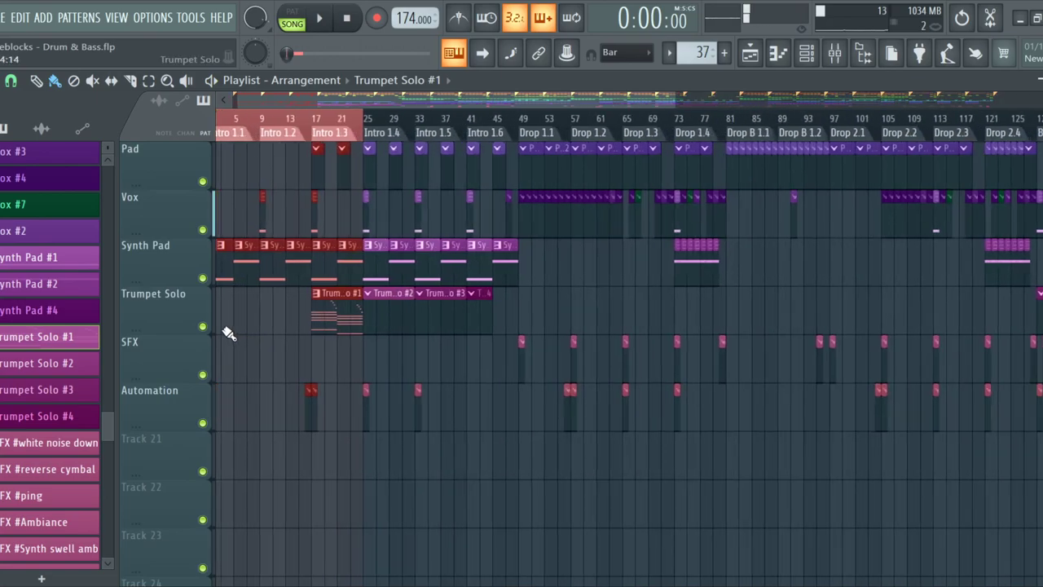
pyautogui.scroll(2, 302, 107)
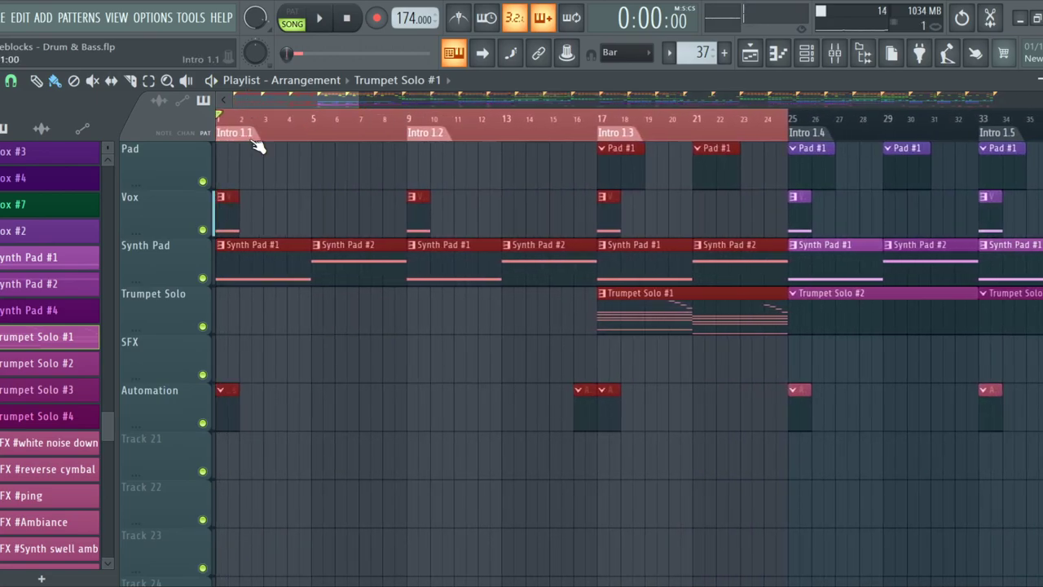
pyautogui.scroll(10, 288, 356)
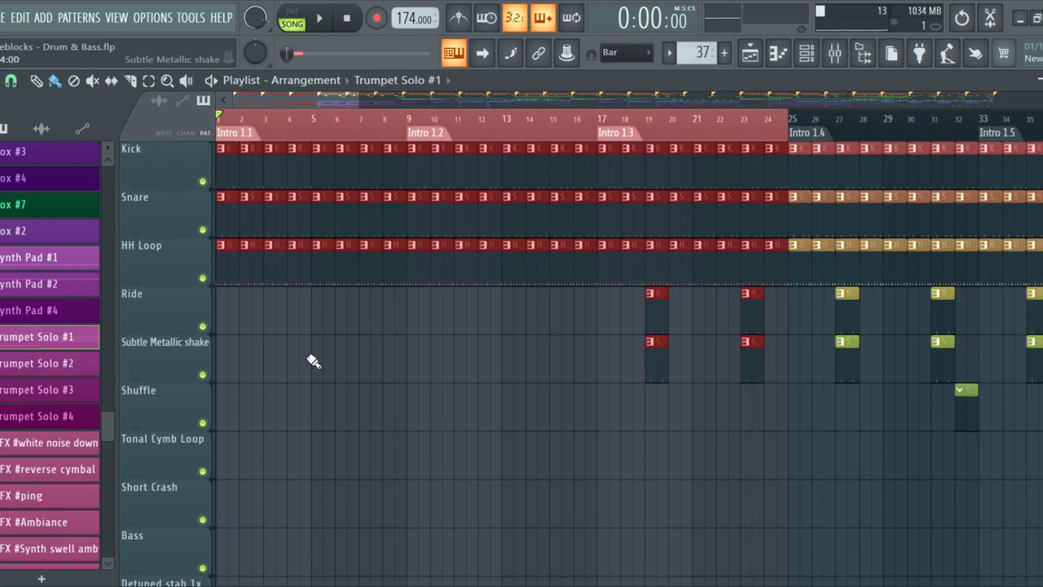
pyautogui.scroll(-15, 312, 358)
pyautogui.scroll(5, 322, 355)
pyautogui.scroll(11, 321, 353)
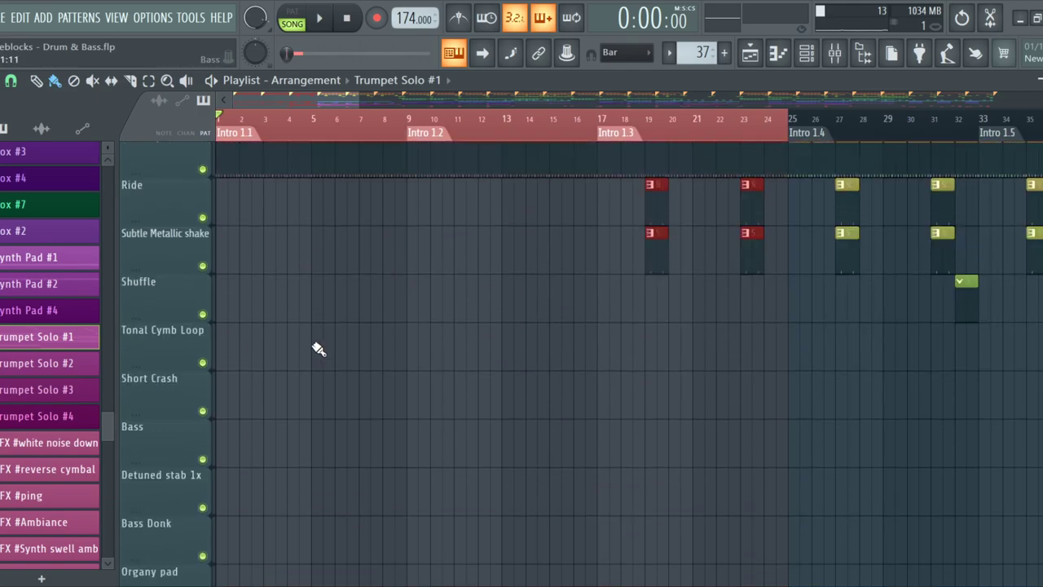
# Compare the Intro 1.1 to Intro 1.3 clips with the drop sections, from the Automation track up to Kick
pyautogui.scroll(-10, 319, 352)
pyautogui.scroll(-5, 318, 353)
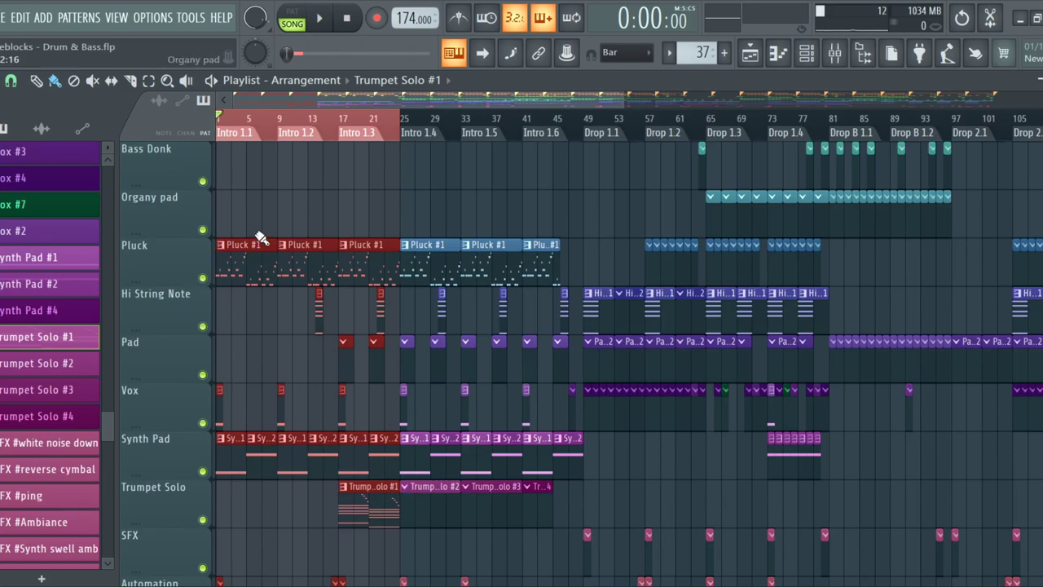
pyautogui.scroll(-4, 260, 245)
pyautogui.scroll(15, 257, 248)
pyautogui.scroll(-15, 260, 291)
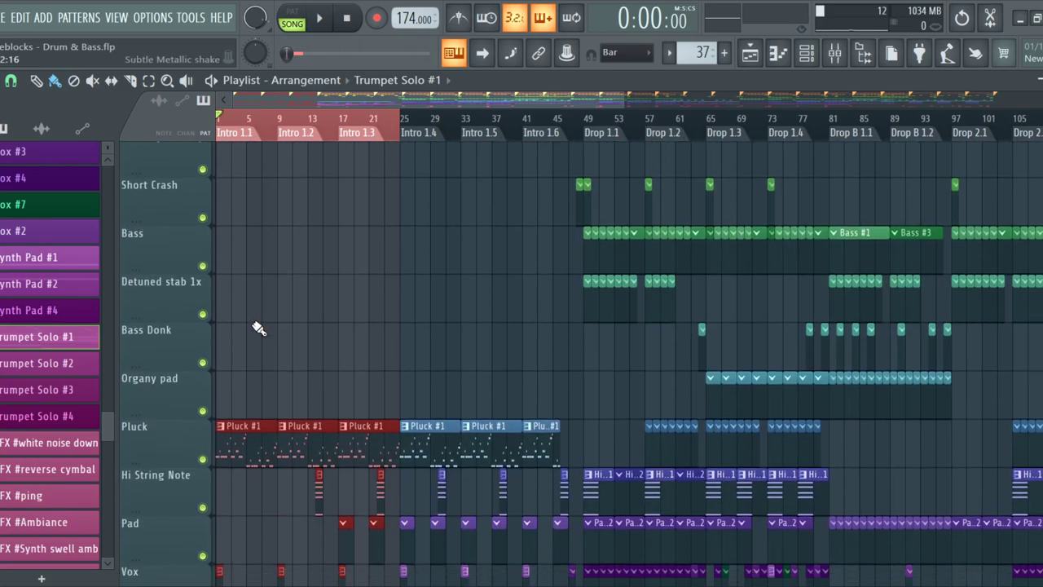
pyautogui.scroll(9, 261, 326)
pyautogui.scroll(6, 261, 333)
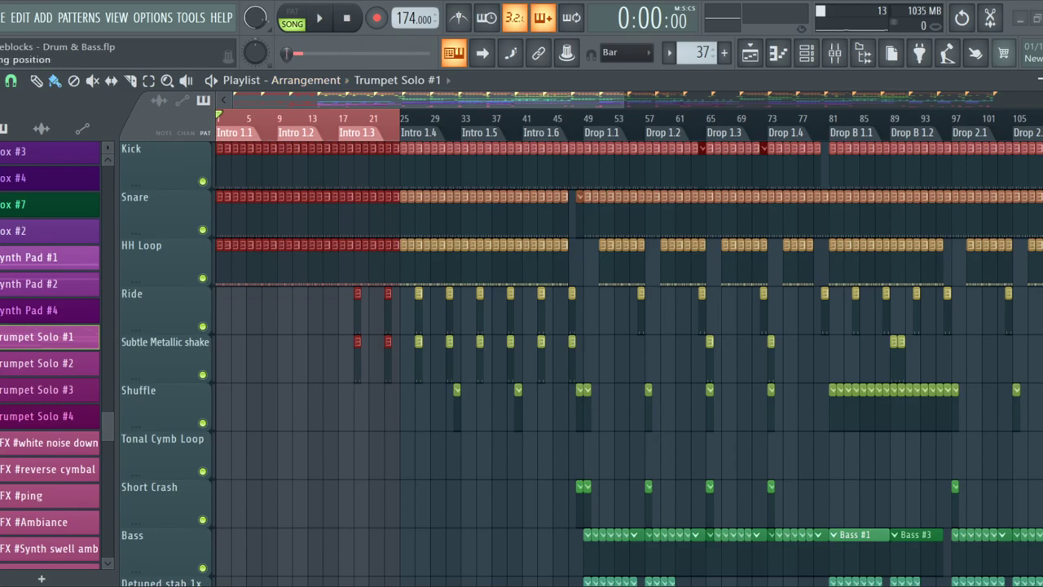
# Move the playback position through bars 9, 17 and 21 to just before Intro 1.4, with brief playback checks
pyautogui.click(278, 118)
pyautogui.click(338, 119)
pyautogui.press('space')
pyautogui.click(338, 118)
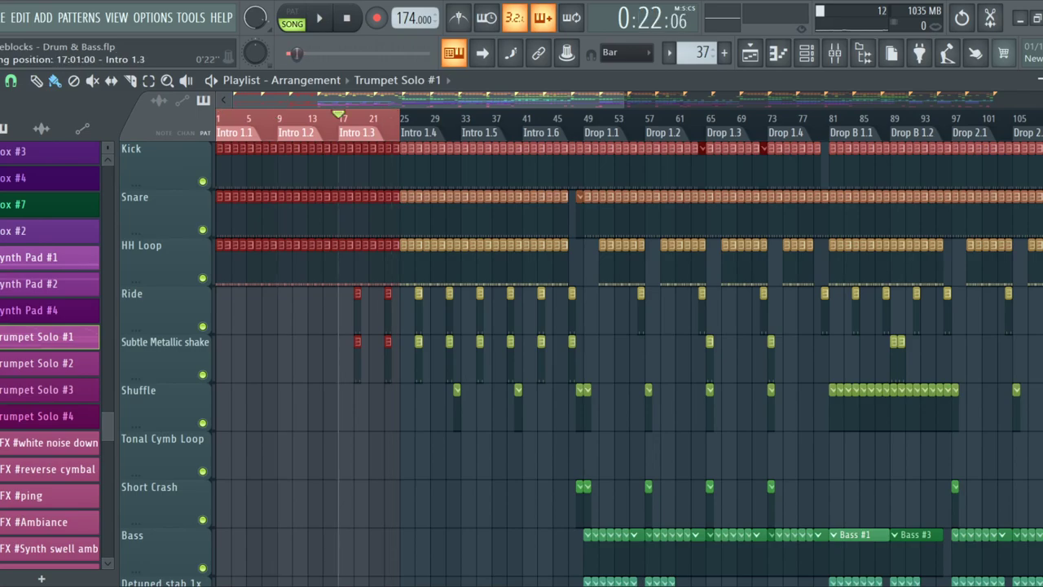
pyautogui.click(369, 119)
pyautogui.click(392, 118)
pyautogui.press('space')
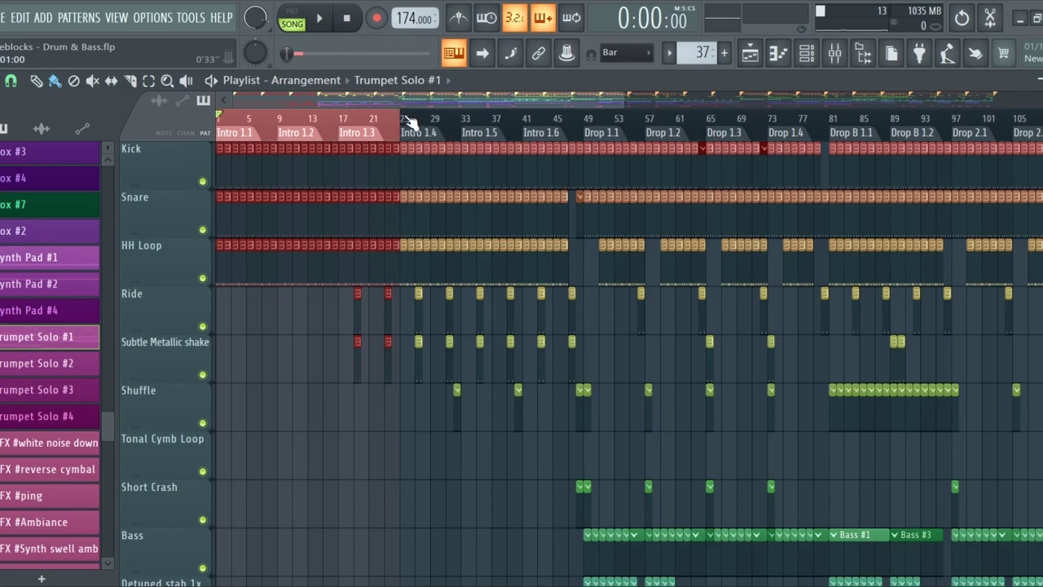
pyautogui.click(406, 121)
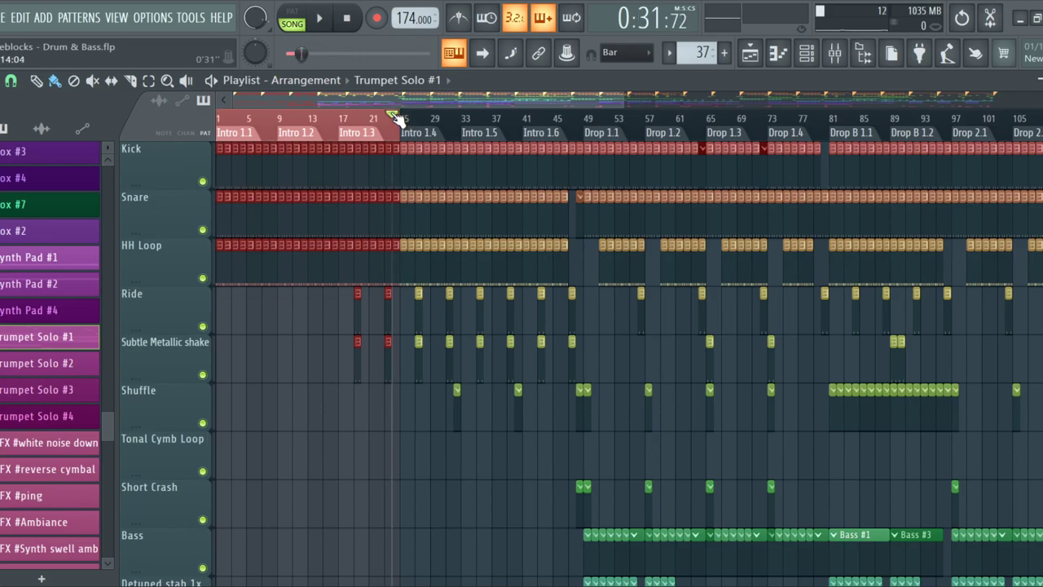
# Examine the melodic, Automation and drum layers around Intro 1.3 and across the full arrangement
pyautogui.scroll(-5, 369, 208)
pyautogui.scroll(-6, 354, 261)
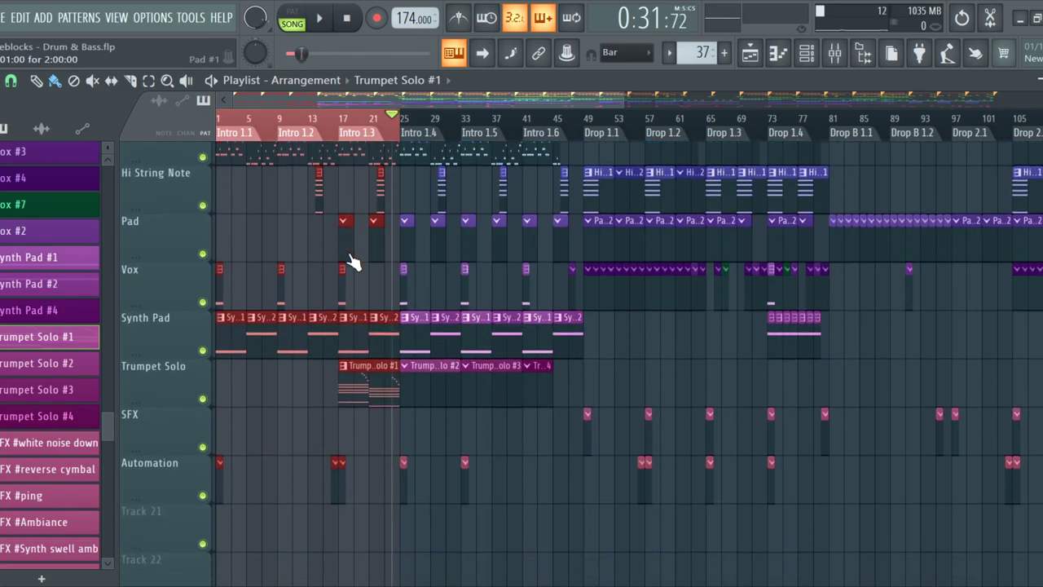
pyautogui.keyDown('ctrl'); pyautogui.scroll(4, 353, 260); pyautogui.keyUp('ctrl')
pyautogui.keyDown('ctrl'); pyautogui.scroll(-10, 352, 235); pyautogui.keyUp('ctrl')
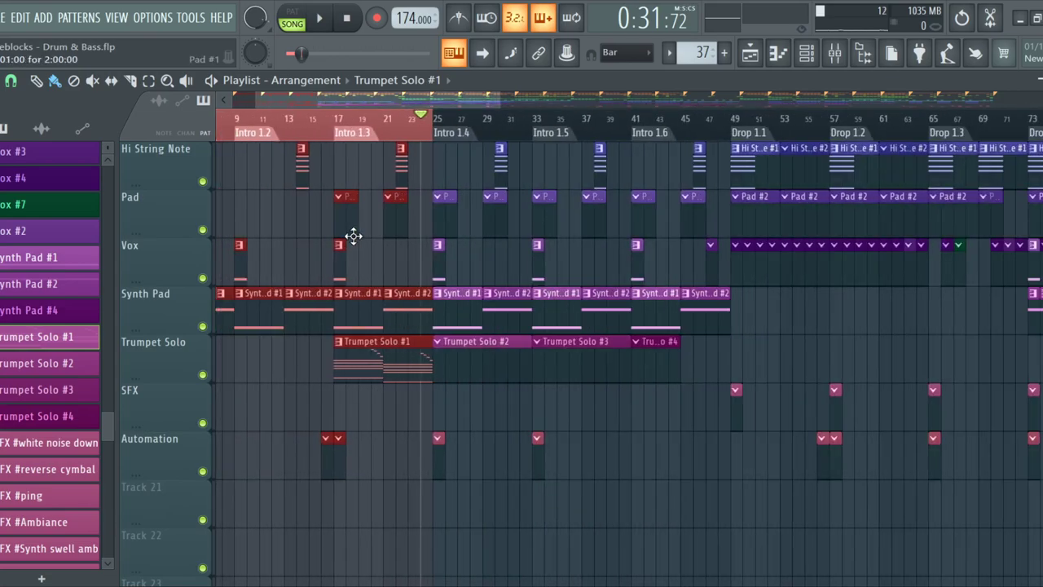
pyautogui.scroll(12, 285, 299)
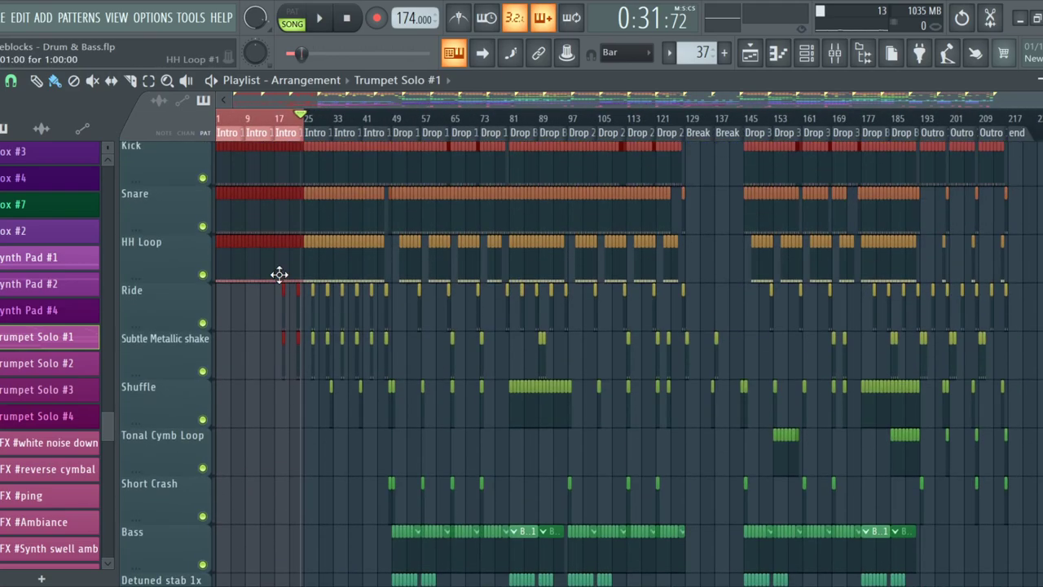
pyautogui.scroll(-6, 269, 318)
pyautogui.scroll(-6, 265, 332)
pyautogui.scroll(12, 256, 394)
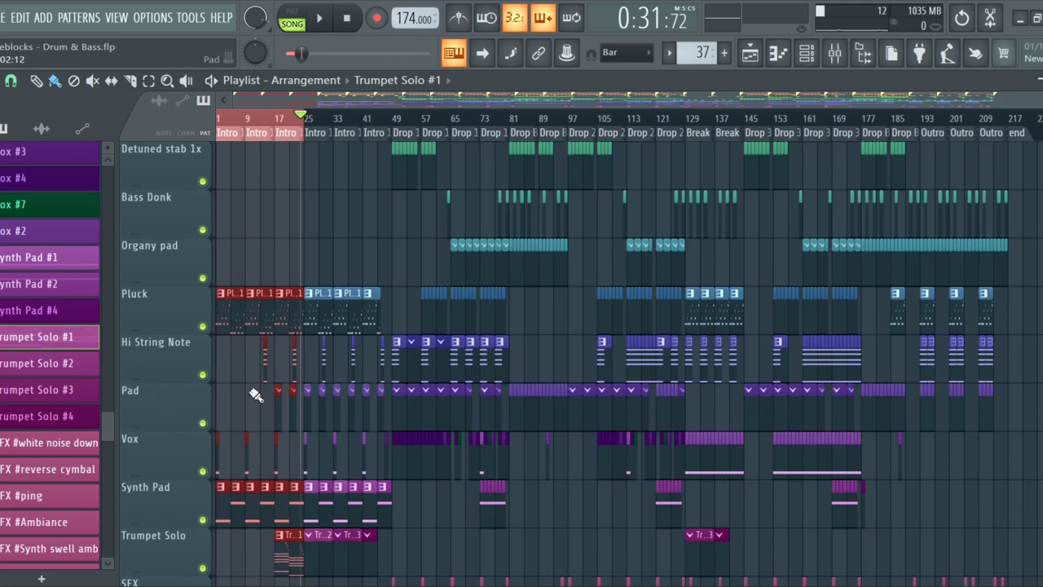
# Inspect the Intro 1.2 and Intro 1.3 drum clips up close, and the Pad to Automation clips from Intro 1.1
pyautogui.keyDown('ctrl'); pyautogui.scroll(7, 269, 220); pyautogui.keyUp('ctrl')
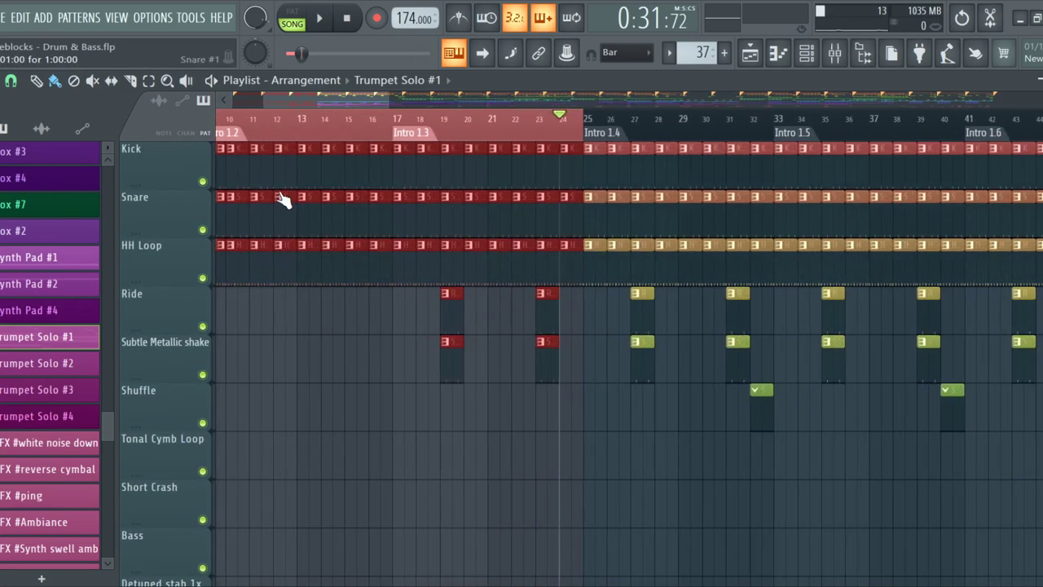
pyautogui.keyDown('ctrl'); pyautogui.scroll(3, 310, 273); pyautogui.keyUp('ctrl')
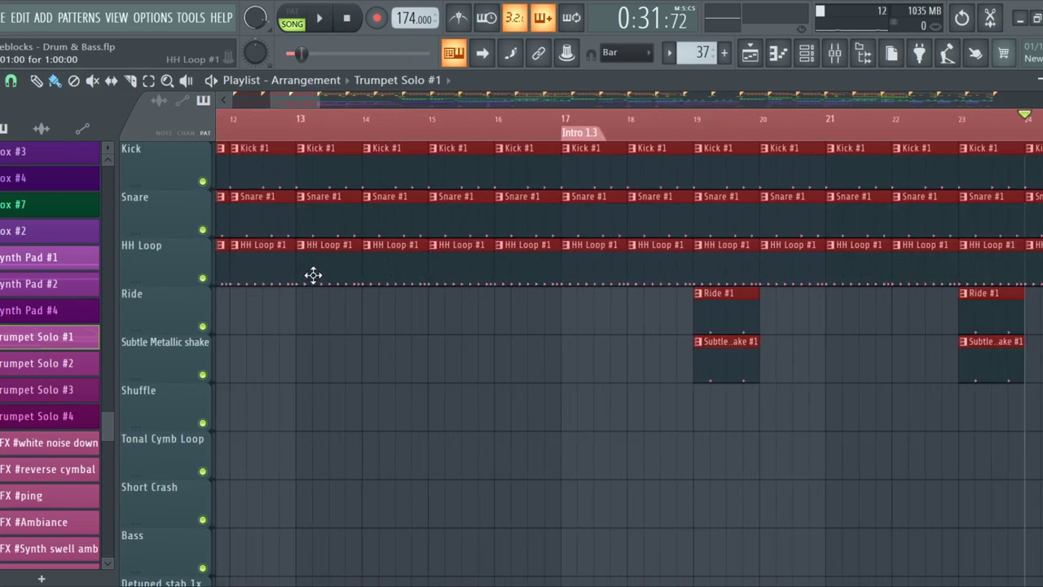
pyautogui.keyDown('ctrl'); pyautogui.scroll(-3, 312, 274); pyautogui.keyUp('ctrl')
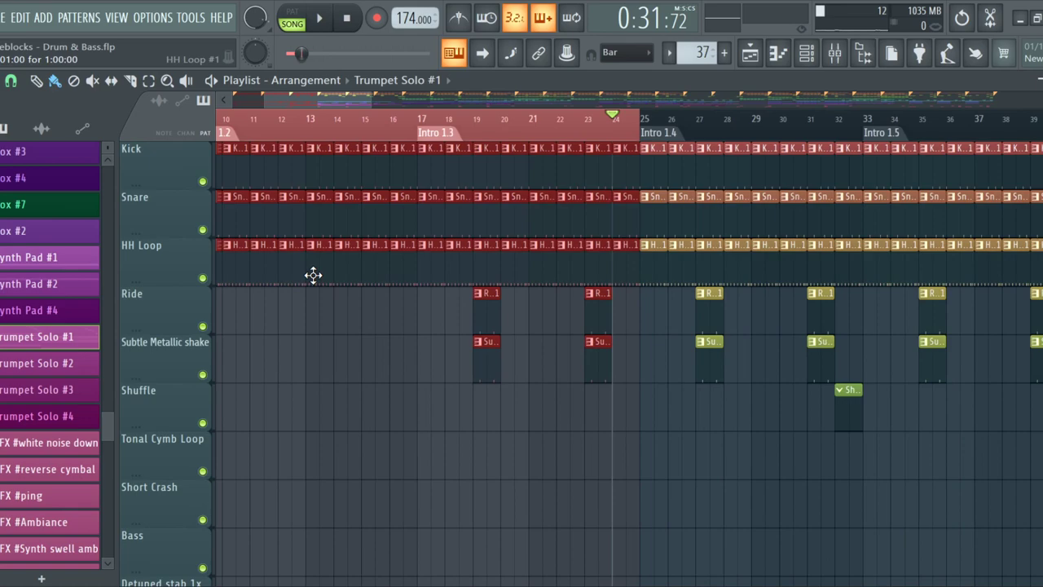
pyautogui.scroll(-13, 198, 299)
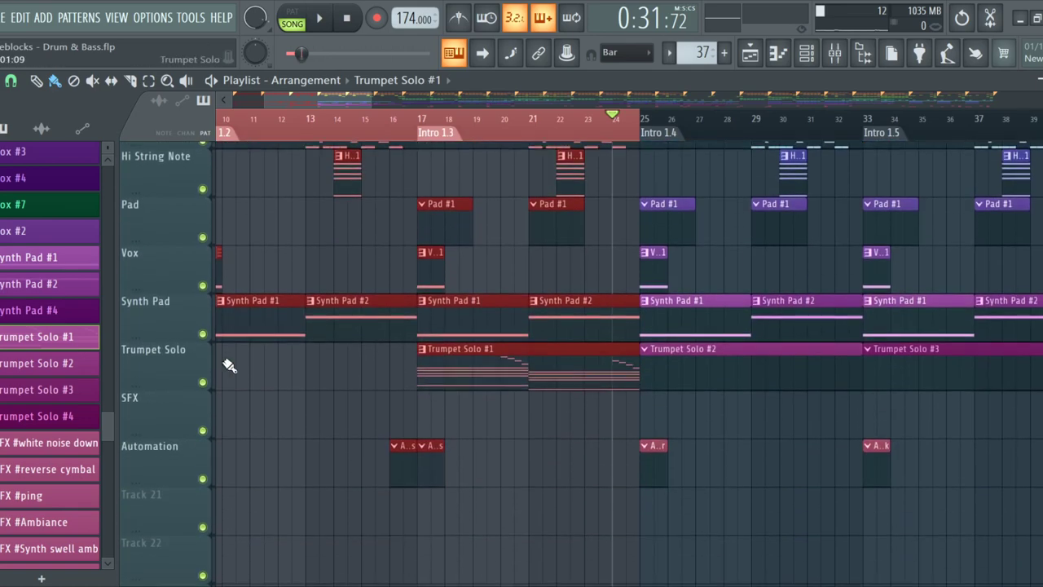
pyautogui.moveTo(359, 96); pyautogui.dragTo(324, 89)
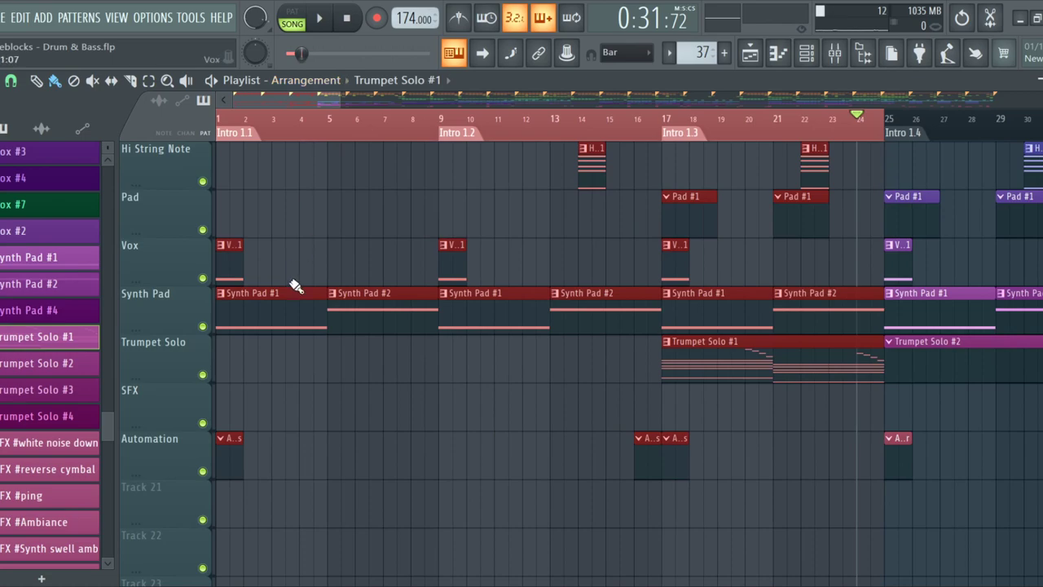
# Pick the Synth Pad #1 and Synth Pad #2 clips in Intro 1.1 and show the pattern in the Channel rack
pyautogui.click(277, 317)
pyautogui.click(389, 310)
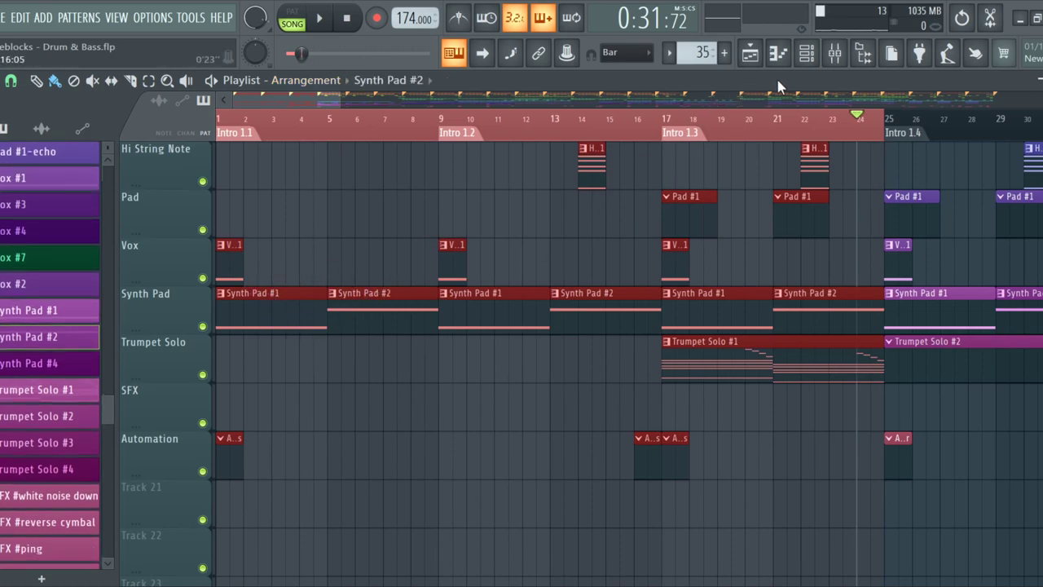
pyautogui.click(806, 53)
pyautogui.moveTo(695, 98); pyautogui.dragTo(531, 173)
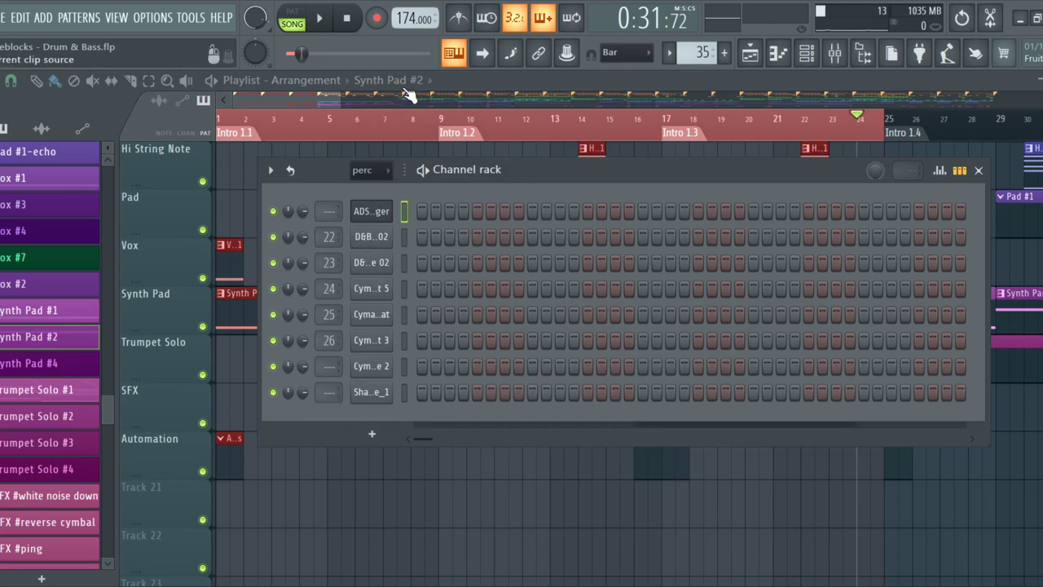
# Select the Kick #1 pattern at the start of Intro 1.1 and show its steps in the Channel rack
pyautogui.scroll(4, 242, 217)
pyautogui.scroll(3, 236, 215)
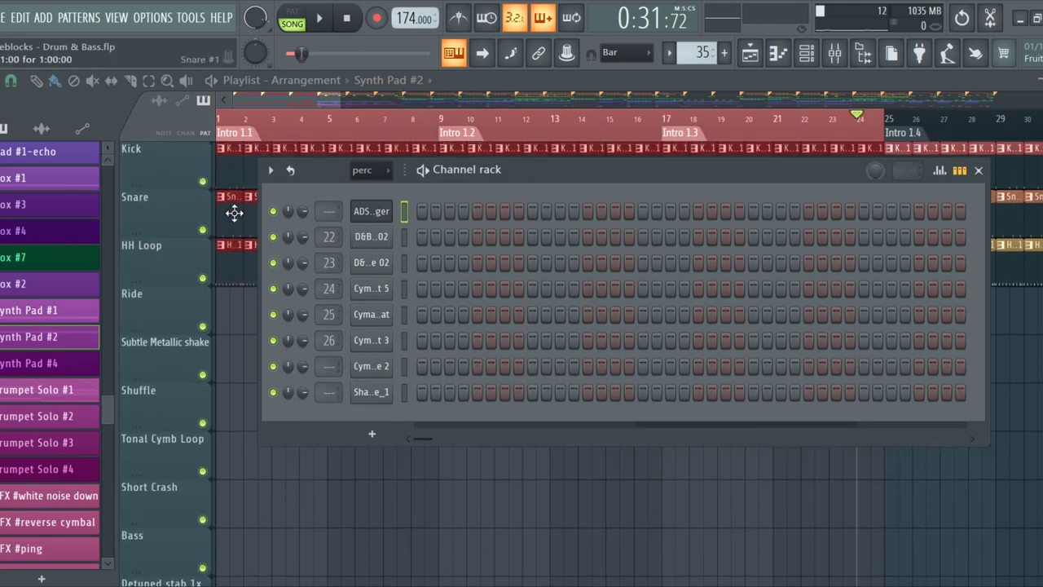
pyautogui.click(233, 178)
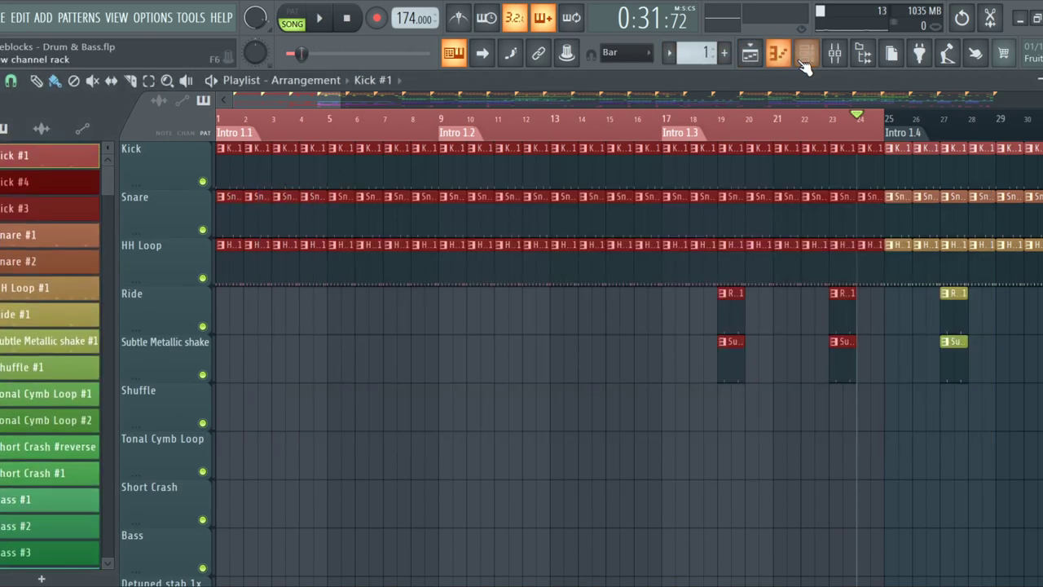
pyautogui.click(804, 63)
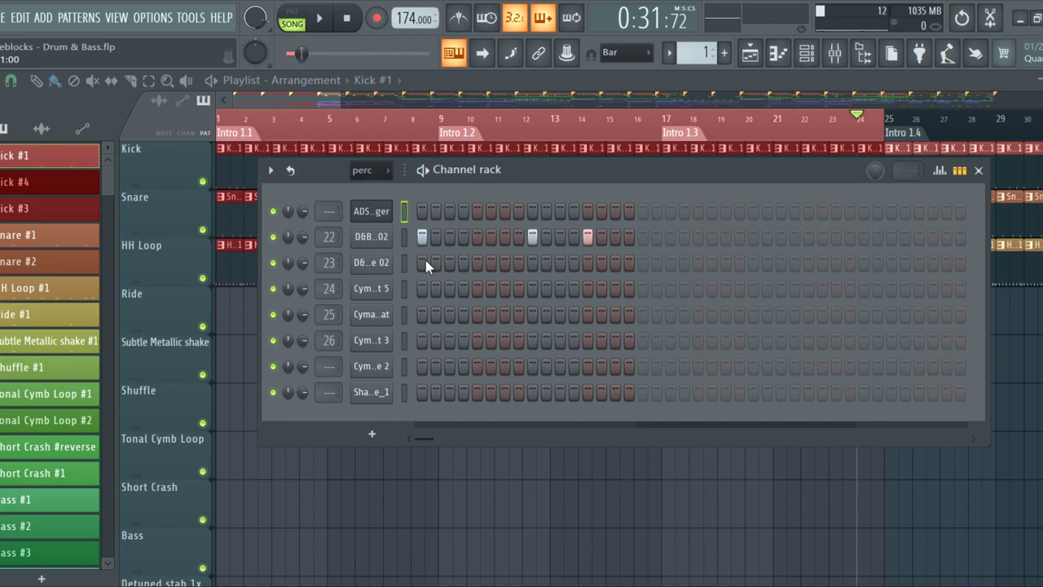
# Close the Channel rack, play the arrangement from Intro 1.1 and view the tracks from Kick to Automation
pyautogui.click(491, 80)
pyautogui.press('space')
pyautogui.click(346, 18)
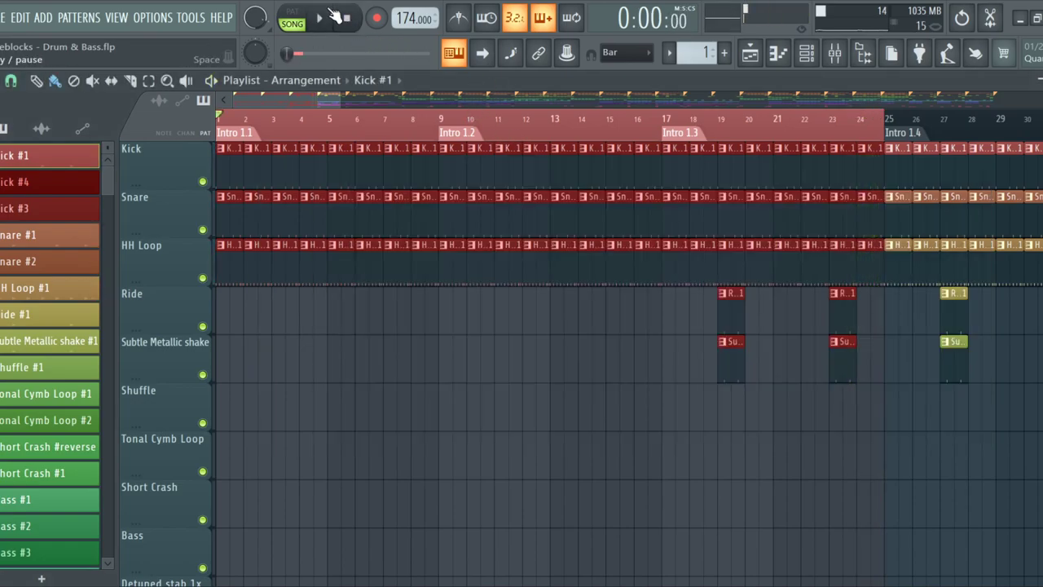
pyautogui.click(326, 20)
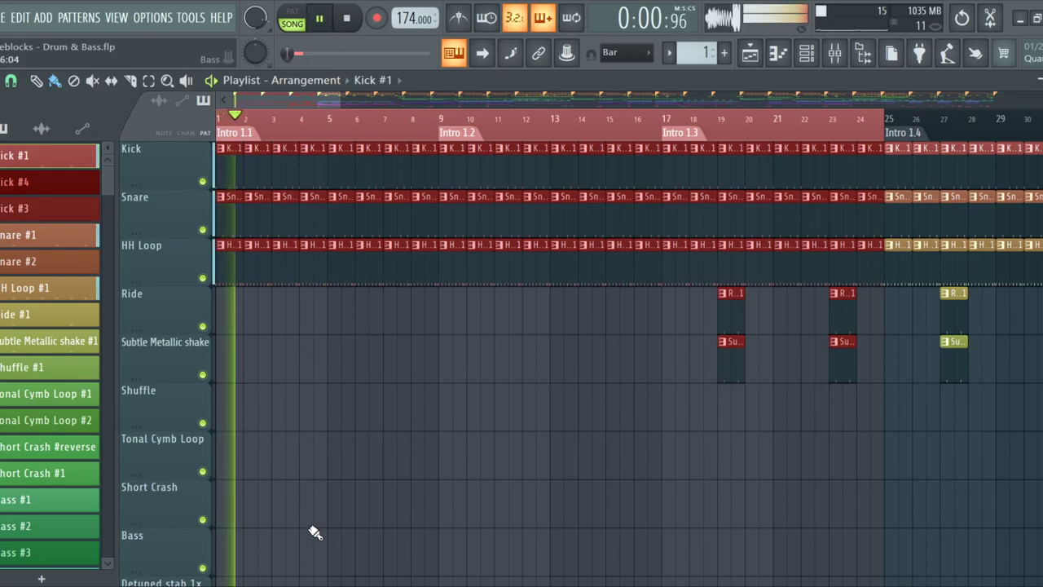
pyautogui.keyDown('ctrl'); pyautogui.scroll(-5, 279, 465); pyautogui.keyUp('ctrl')
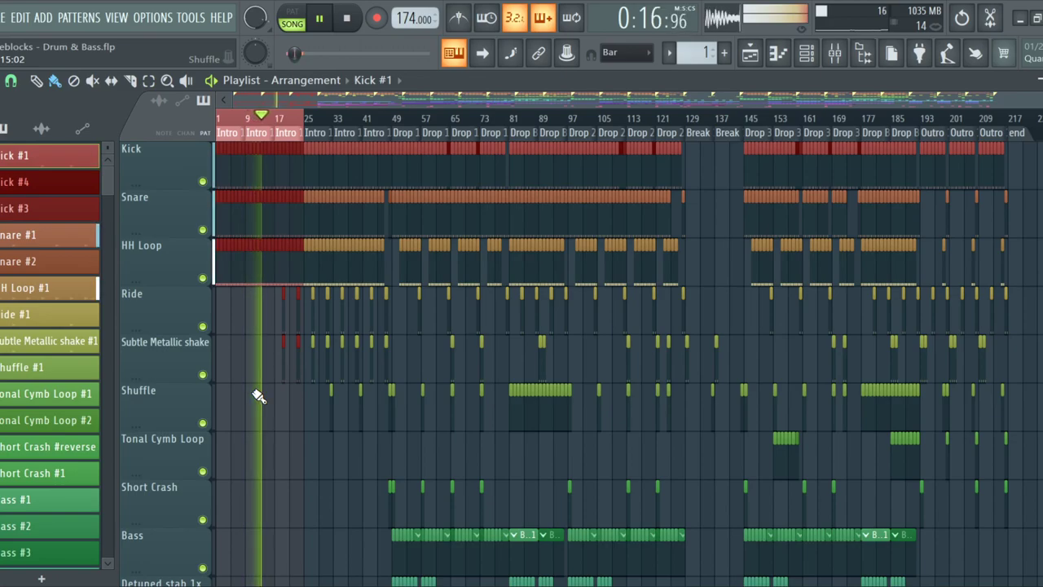
pyautogui.scroll(-7, 258, 395)
pyautogui.scroll(-6, 258, 395)
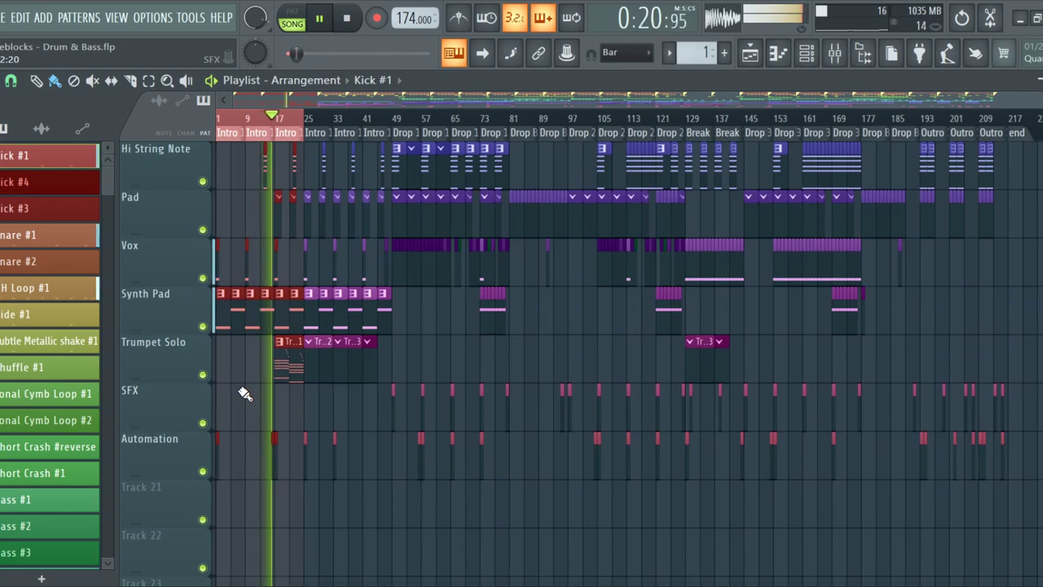
# Follow playback through Intro 1.3 while comparing the drum and melodic layers, and stop once Intro 1.4 is reached
pyautogui.scroll(13, 244, 393)
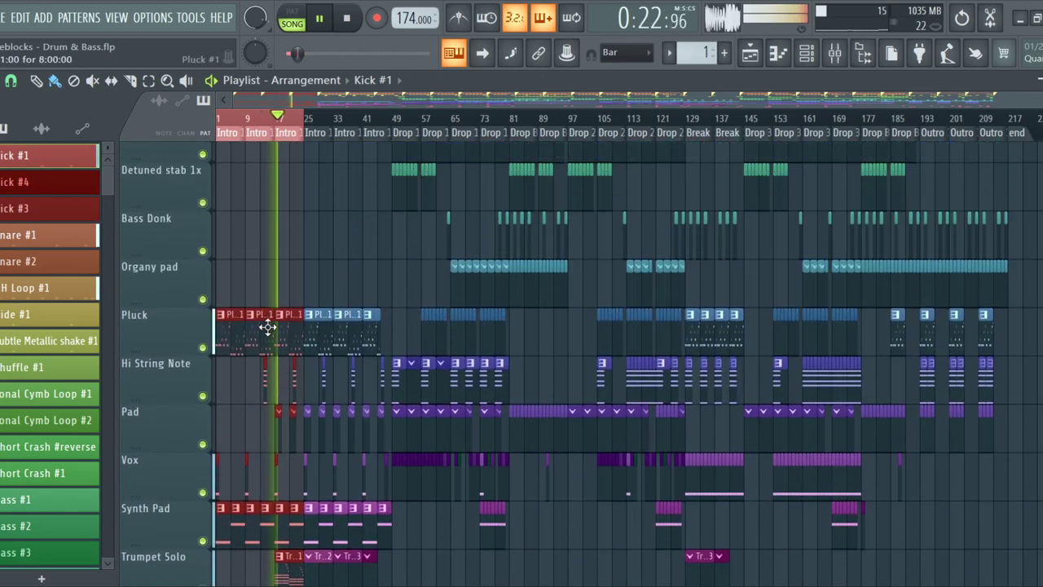
pyautogui.scroll(-13, 266, 379)
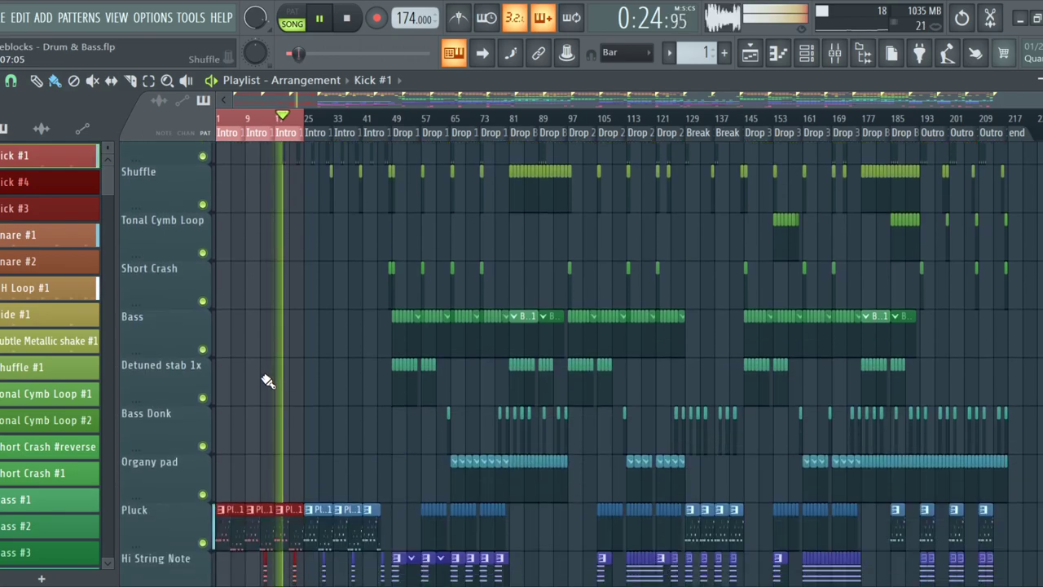
pyautogui.scroll(12, 266, 379)
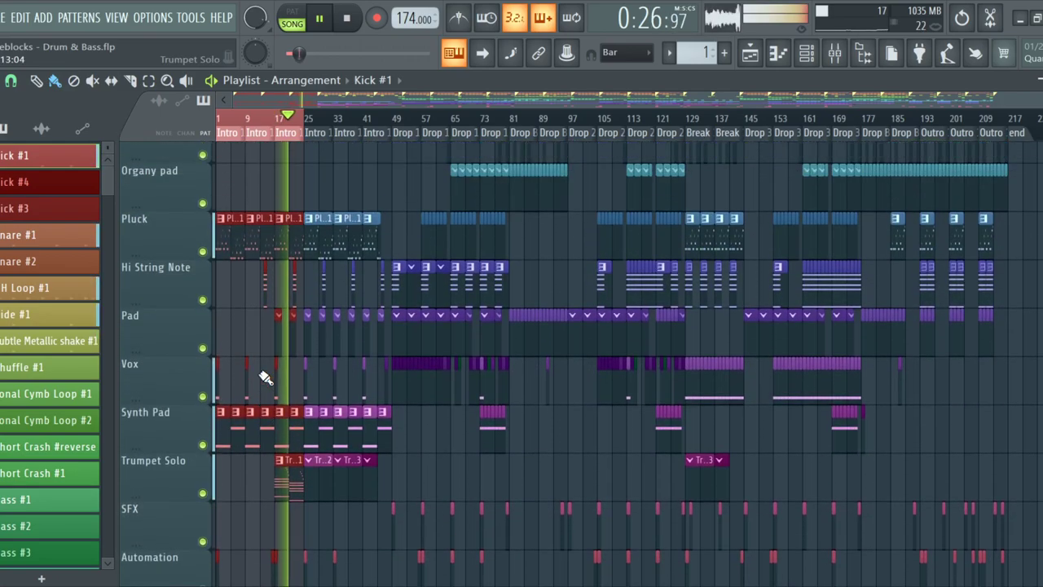
pyautogui.scroll(1, 265, 379)
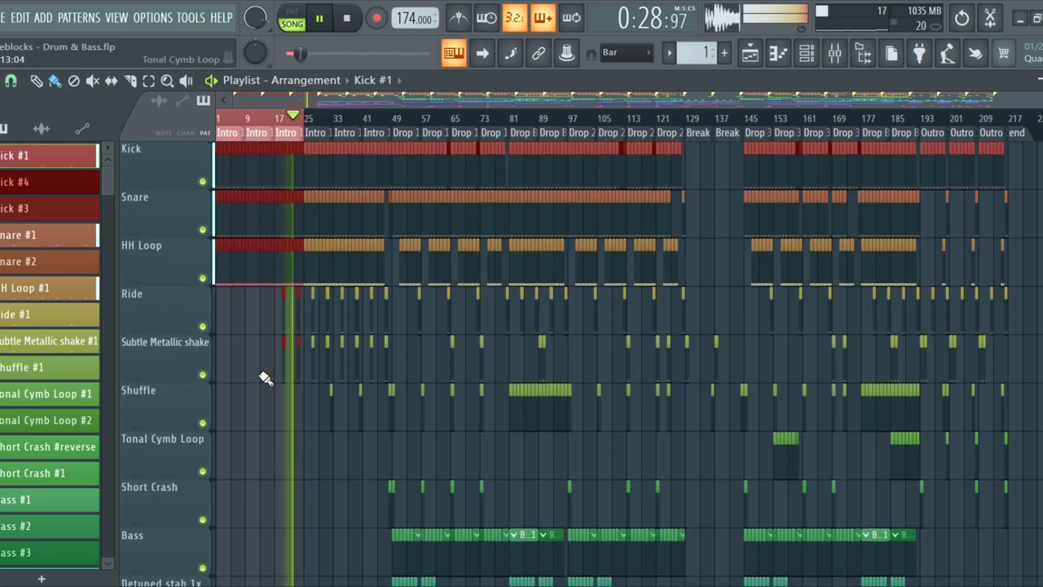
pyautogui.scroll(-8, 266, 379)
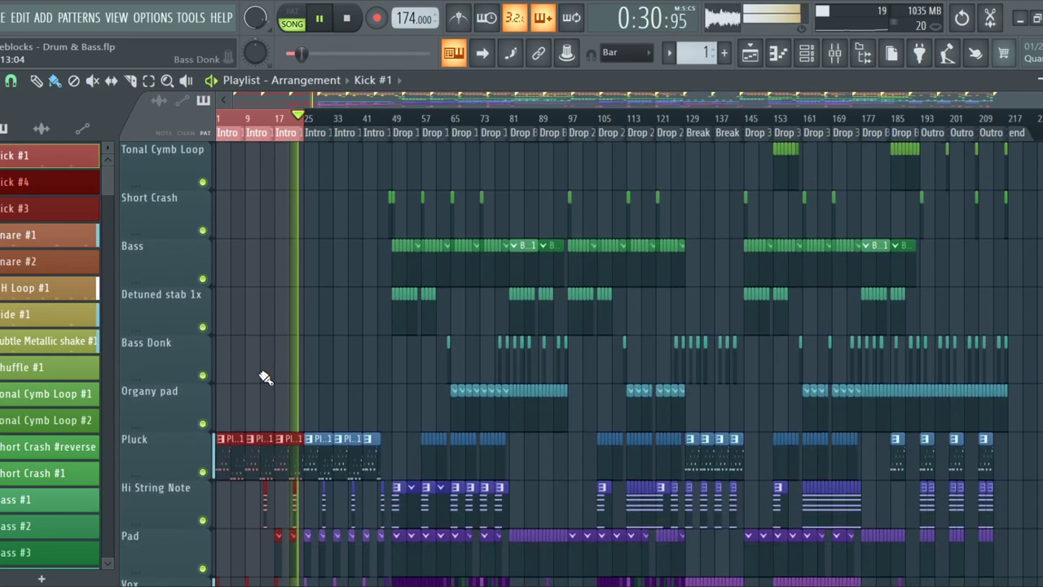
pyautogui.scroll(-6, 265, 378)
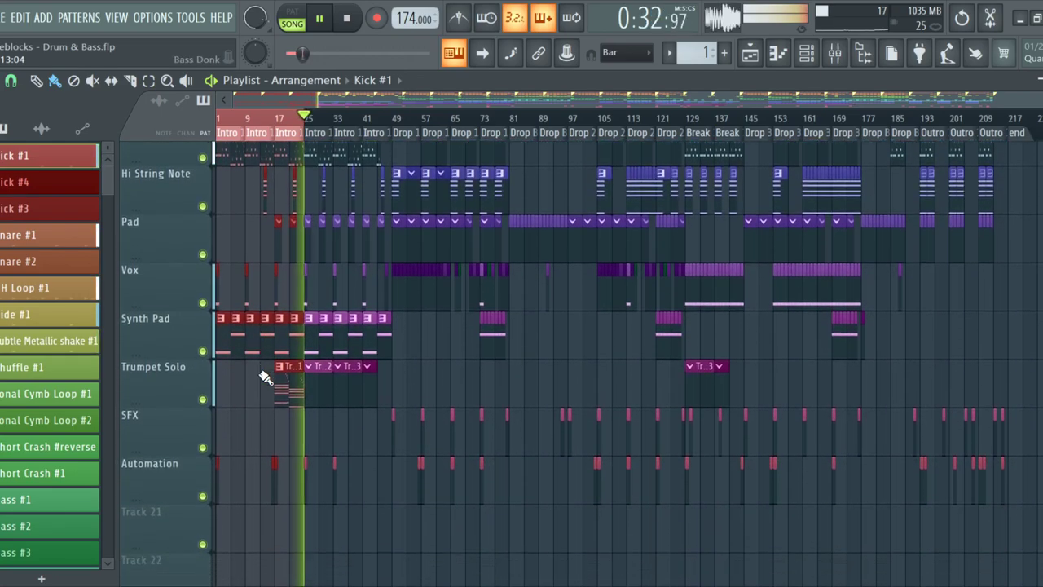
pyautogui.press('space')
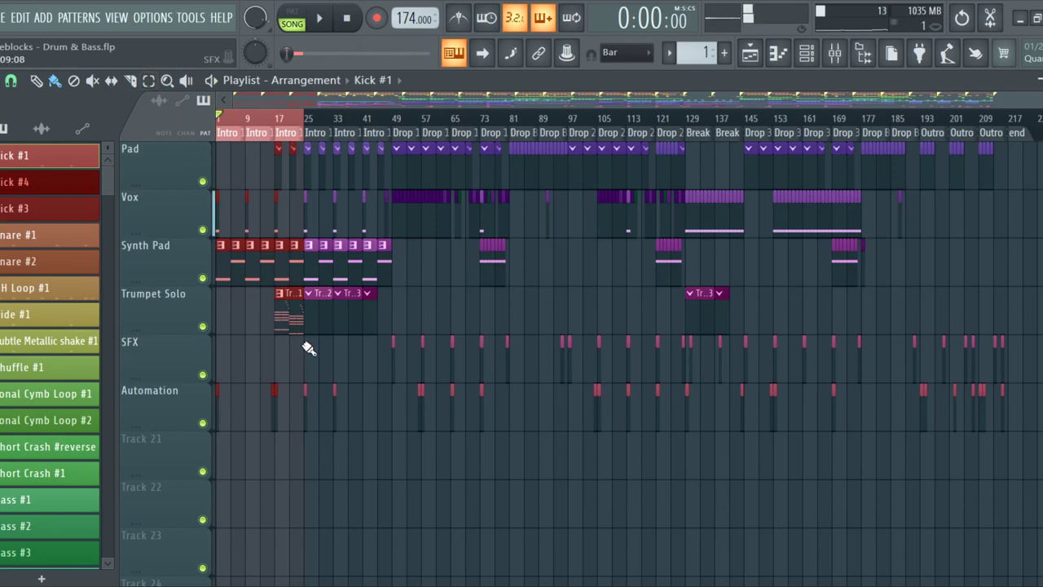
# Review the intro layers across the full arrangement, from Automation up to Kick and back down
pyautogui.scroll(8, 257, 439)
pyautogui.scroll(7, 256, 438)
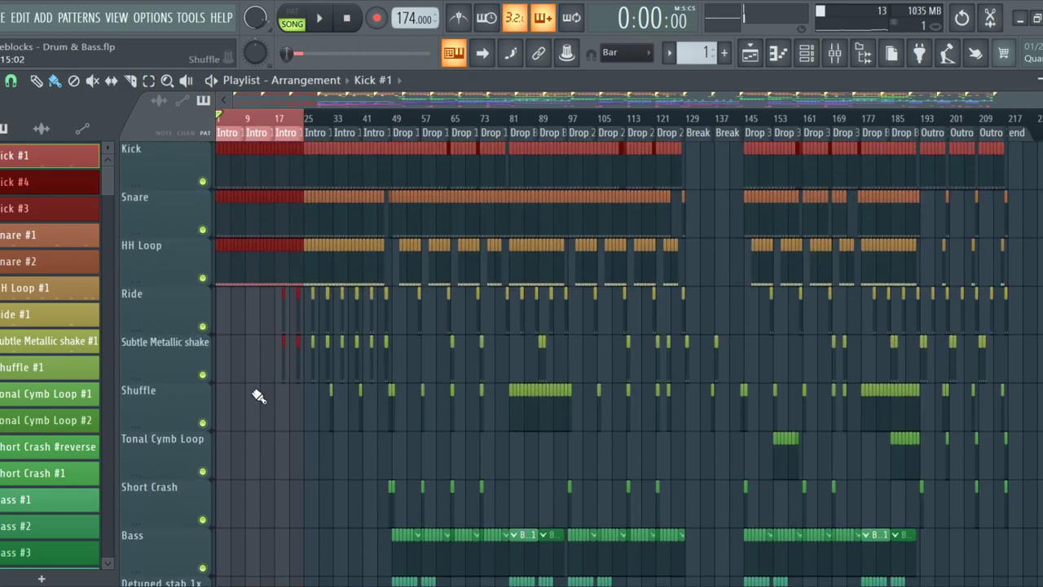
pyautogui.scroll(-14, 249, 326)
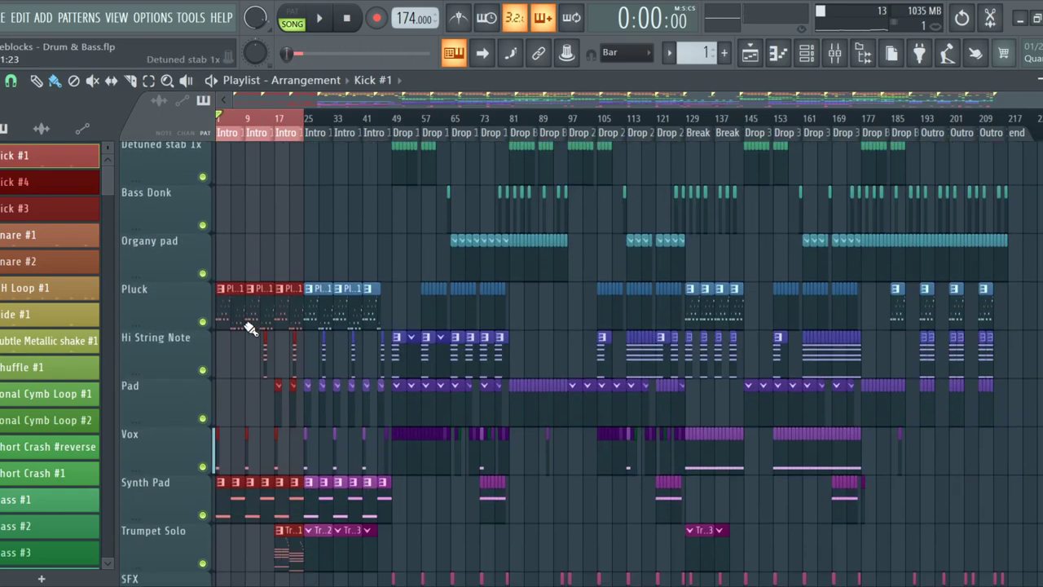
# Open the FLEX instrument from the Channel rack to view its Essential Winds presets
pyautogui.click(794, 63)
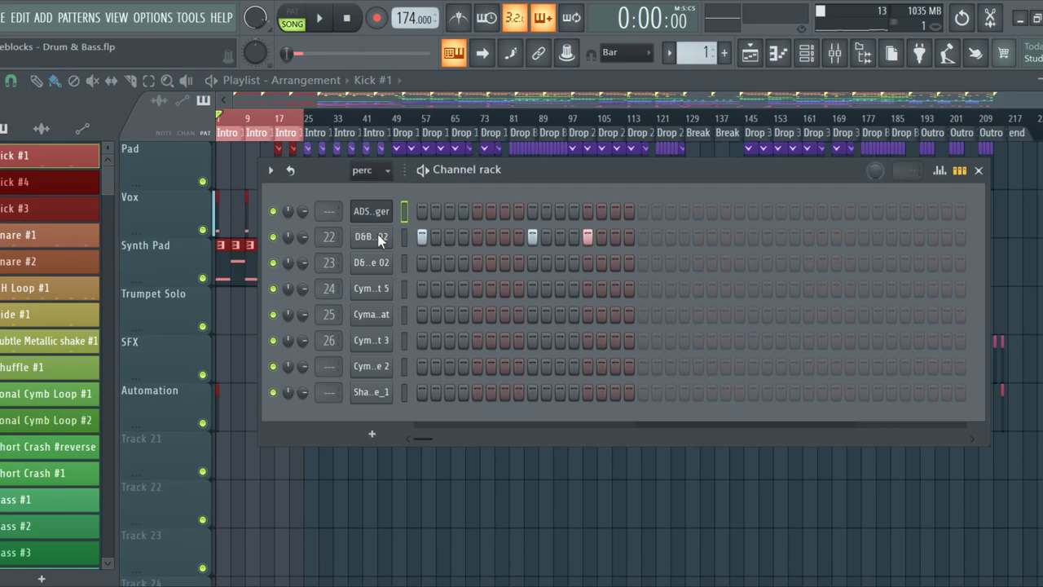
pyautogui.scroll(-1, 371, 169)
pyautogui.click(378, 342)
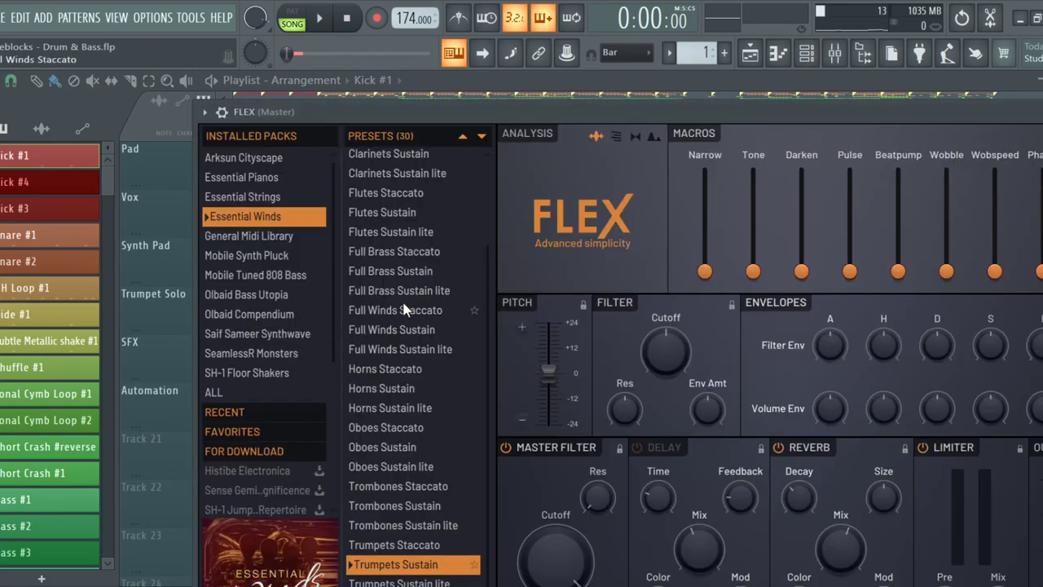
# Return from the FLEX instrument to the playlist and set the time selection to Intro 1.3, bars 17 to 24
pyautogui.moveTo(523, 108); pyautogui.dragTo(373, 107)
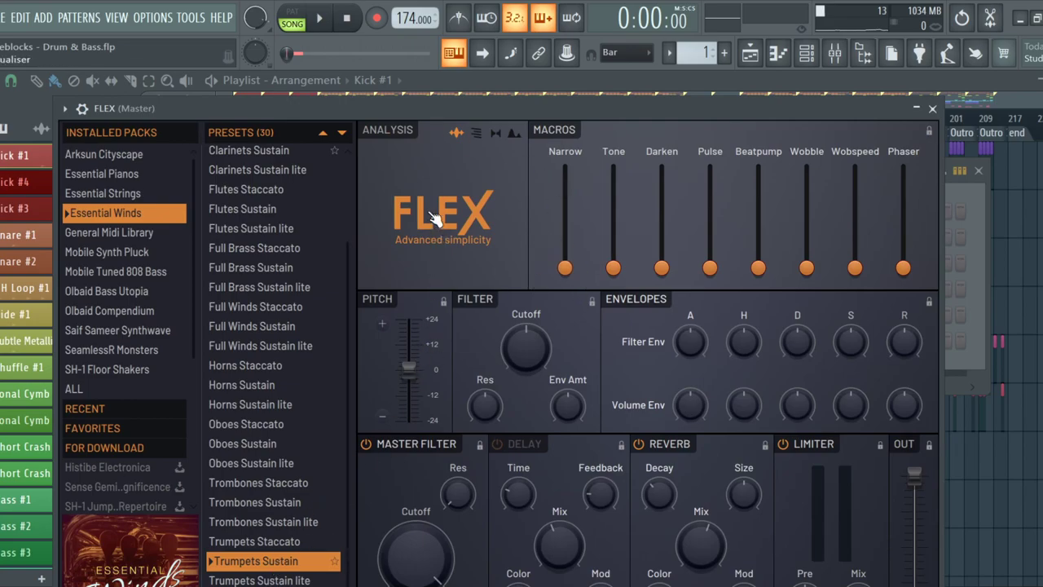
pyautogui.press('F5')
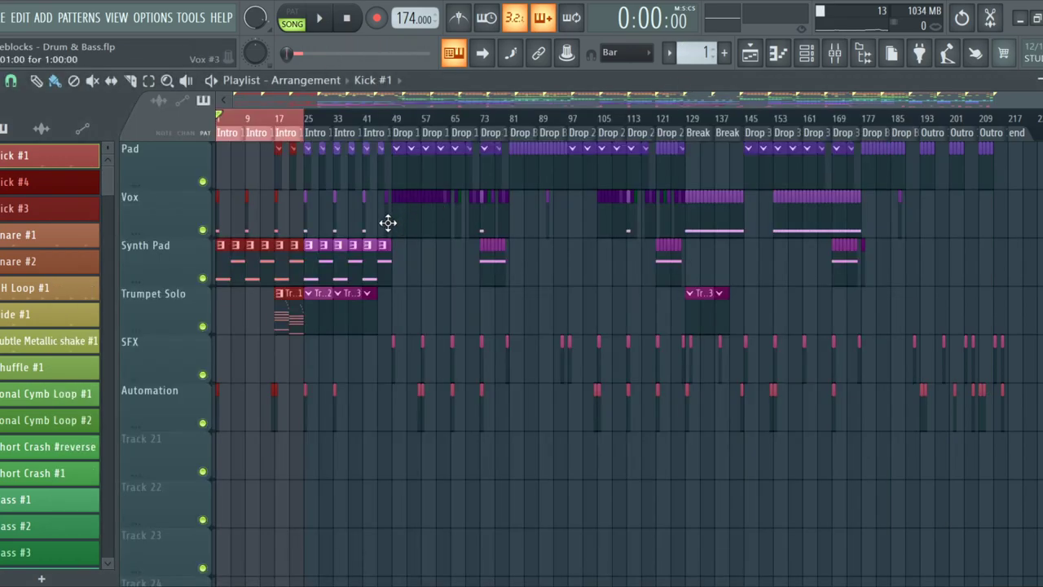
pyautogui.scroll(6, 361, 273)
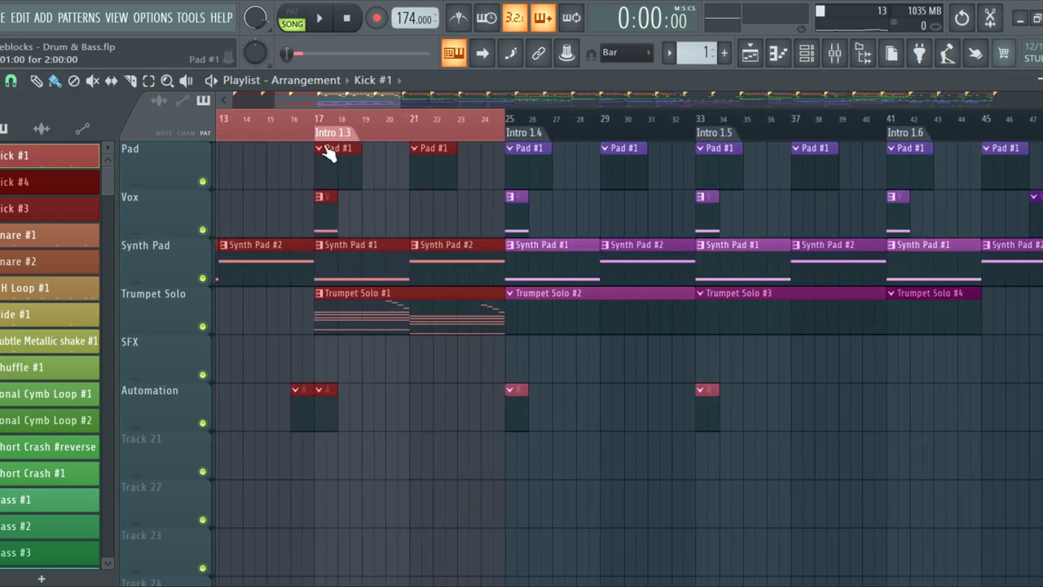
pyautogui.moveTo(322, 123); pyautogui.dragTo(505, 145)
# Inspect the mixer tracks for pluck, the Cymatics hat, D&BE Snare 02 and D&BE Kick 02, and return to the playlist
pyautogui.scroll(5, 449, 279)
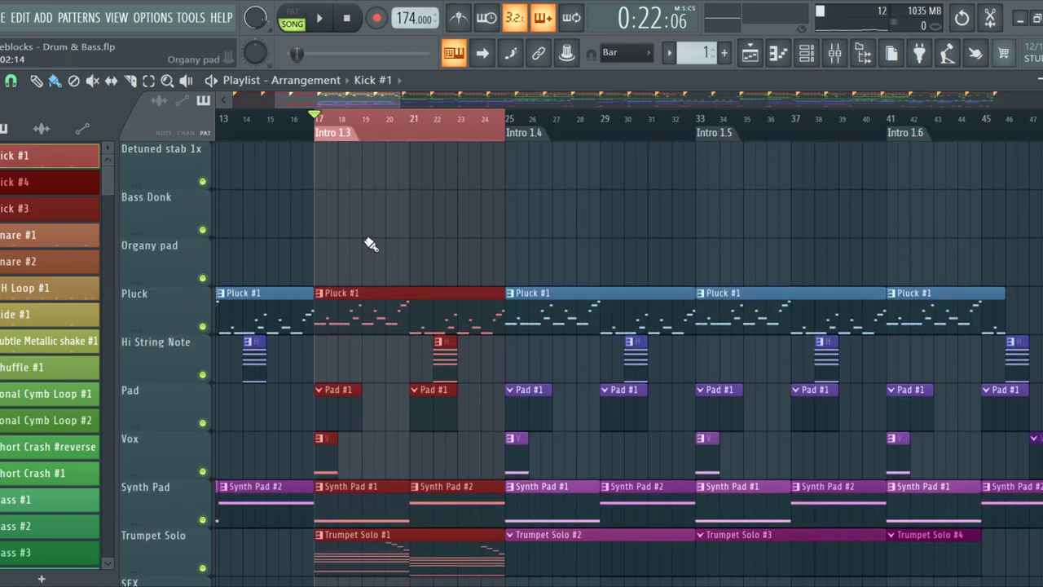
pyautogui.scroll(-4, 371, 244)
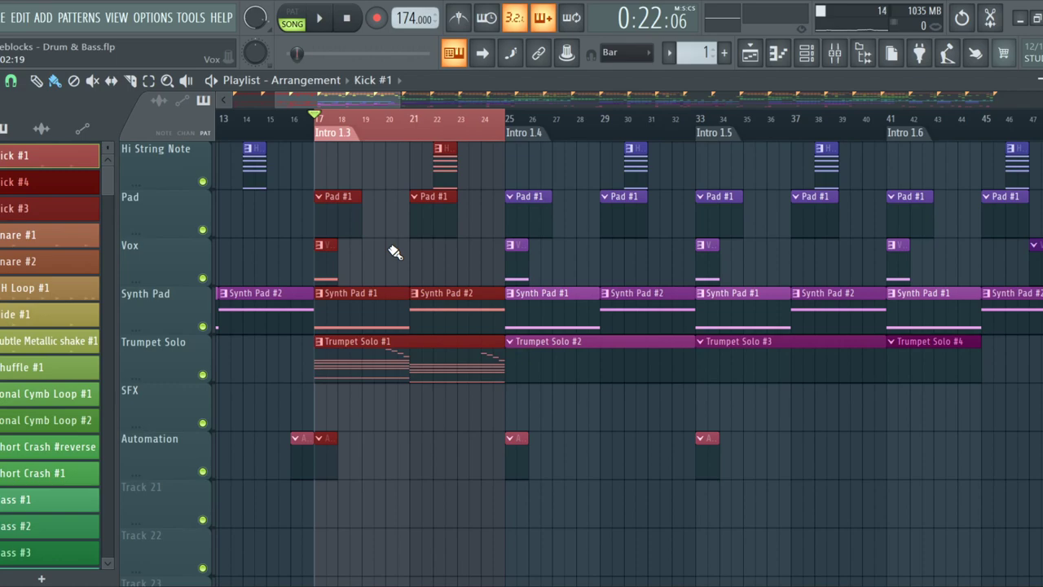
pyautogui.scroll(-1, 416, 277)
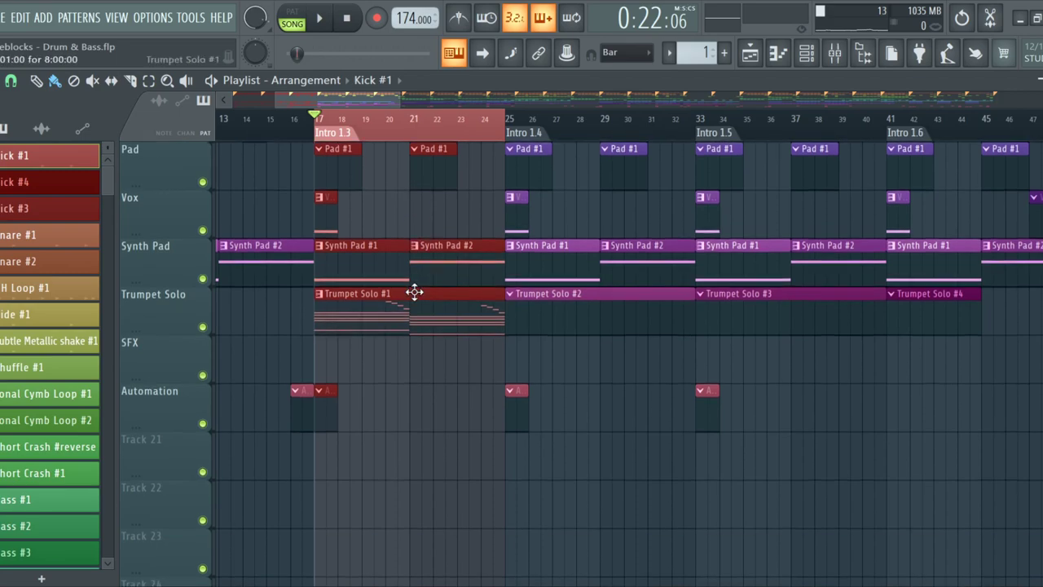
pyautogui.click(834, 53)
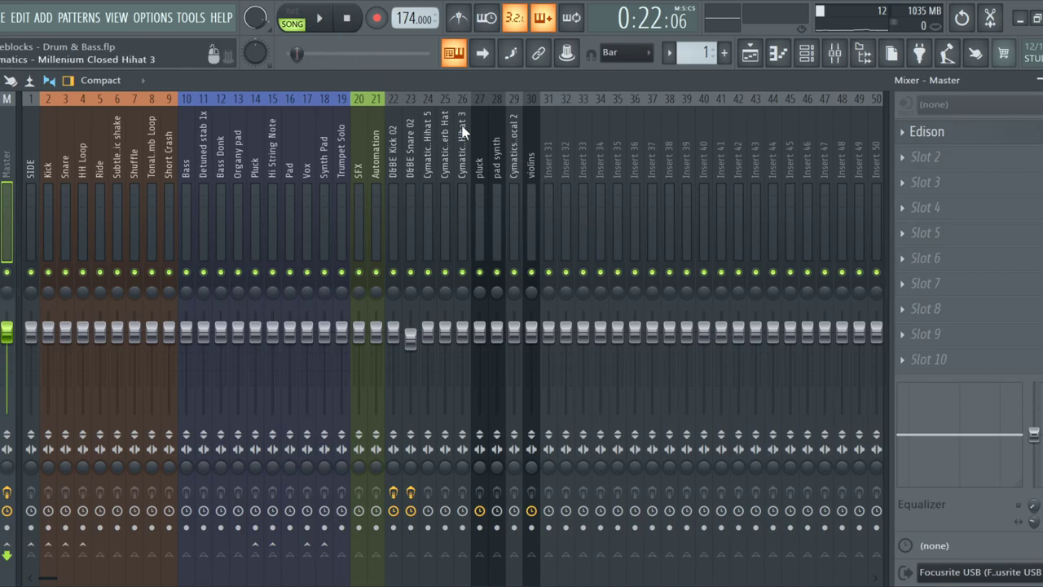
pyautogui.click(479, 159)
pyautogui.click(440, 171)
pyautogui.click(410, 173)
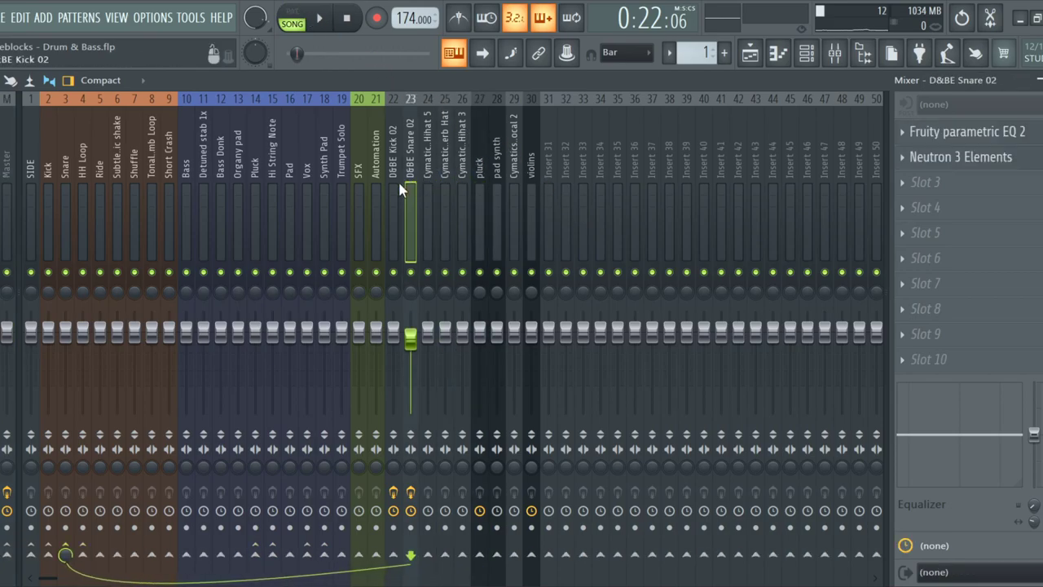
pyautogui.click(391, 180)
pyautogui.click(749, 53)
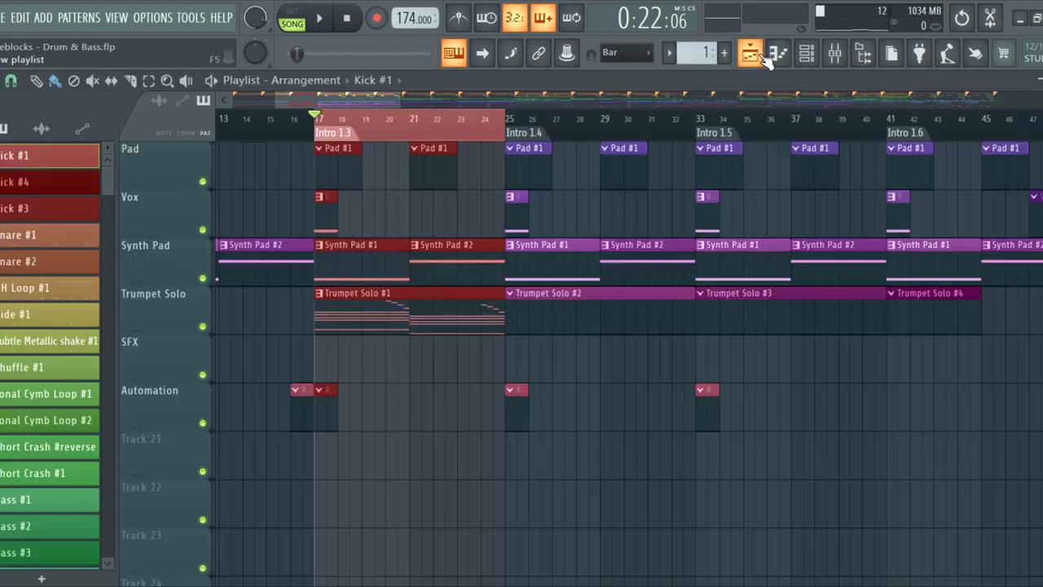
# Compare the drum, melodic, SFX and Automation tracks over the whole arrangement, starting from the Kick track
pyautogui.scroll(6, 493, 294)
pyautogui.scroll(4, 498, 313)
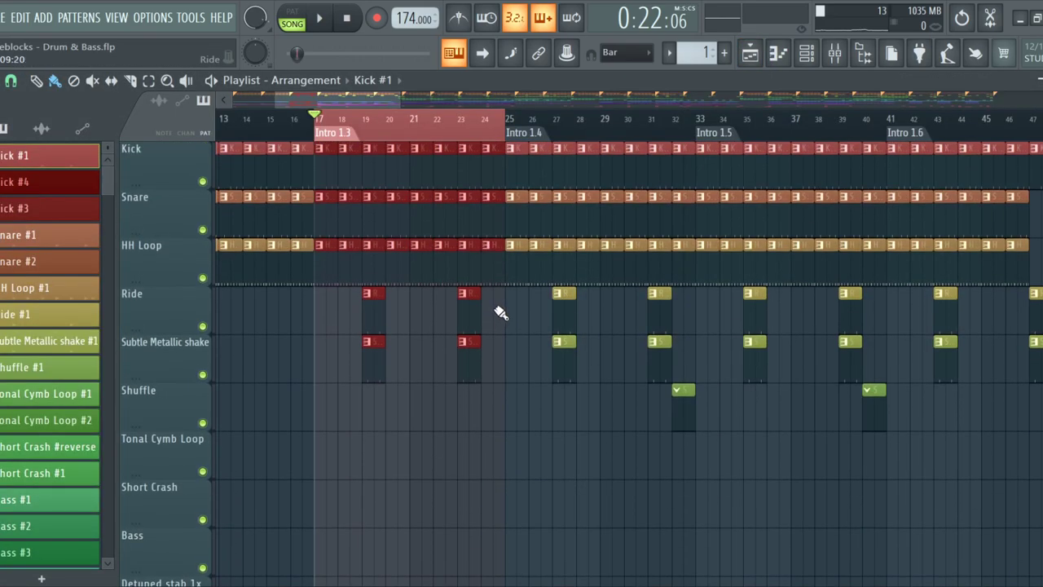
pyautogui.scroll(-6, 345, 334)
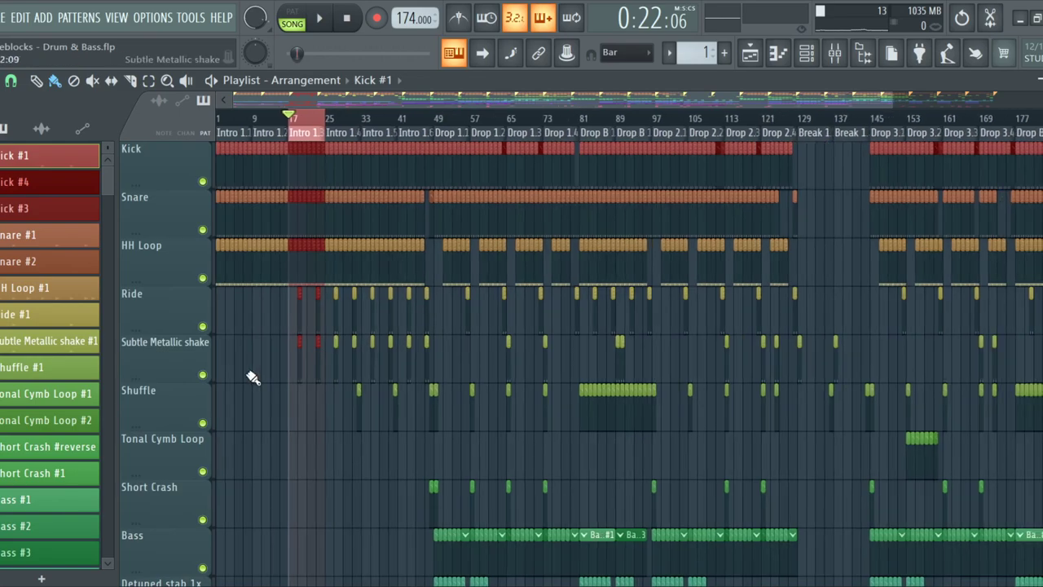
pyautogui.scroll(-8, 252, 378)
pyautogui.scroll(-6, 249, 336)
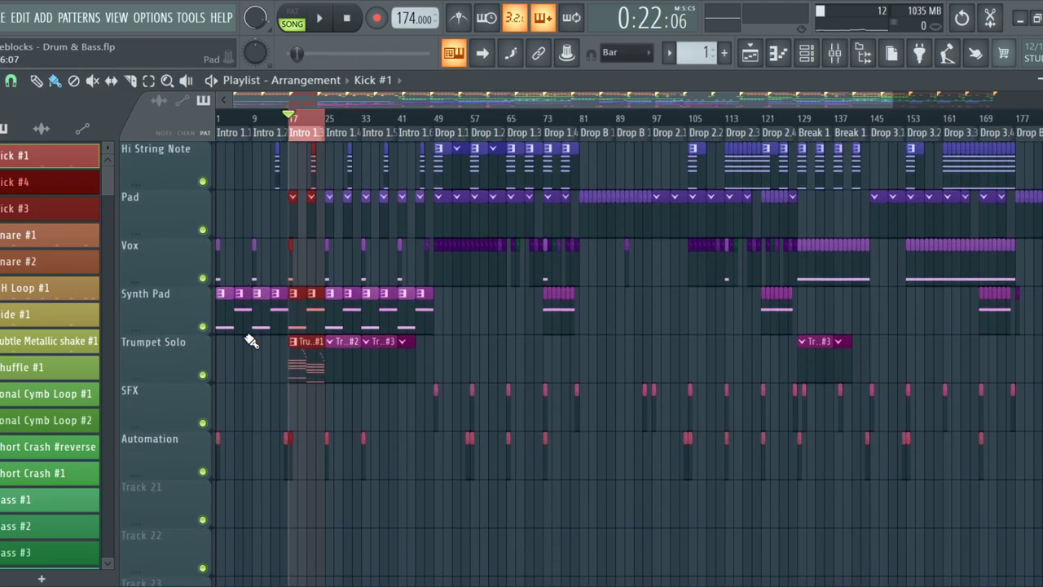
pyautogui.scroll(4, 251, 335)
pyautogui.scroll(-1, 250, 340)
pyautogui.scroll(-2, 250, 340)
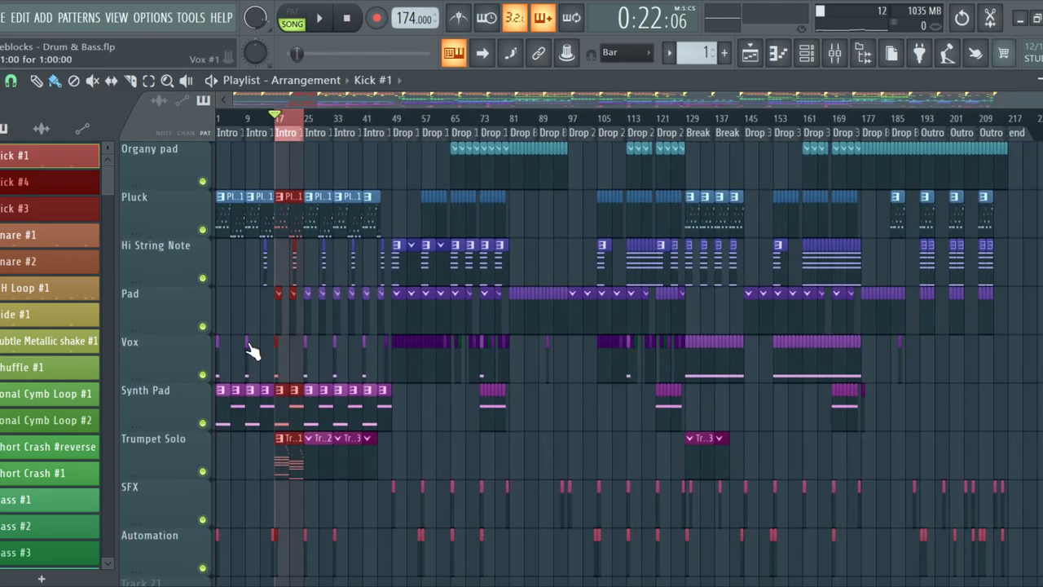
pyautogui.scroll(-2, 253, 343)
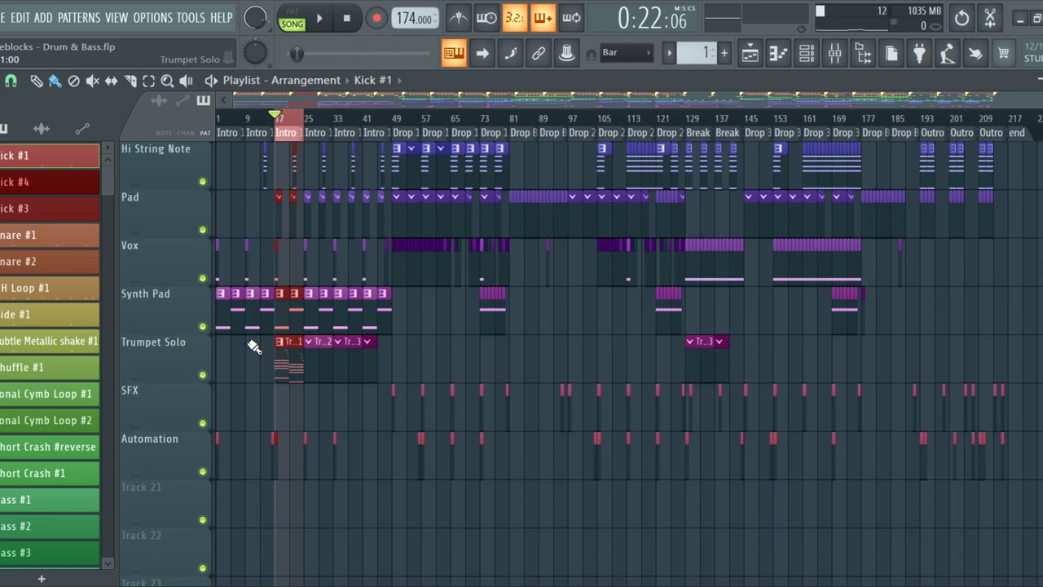
pyautogui.scroll(9, 254, 345)
pyautogui.scroll(-4, 255, 346)
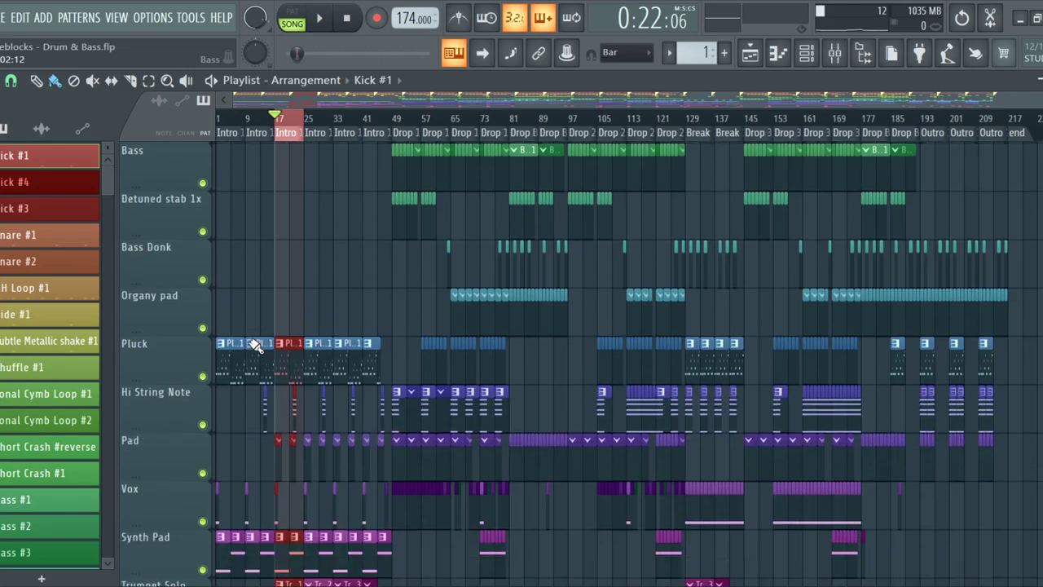
# Examine the Intro 1.3 drum clips against the melodic clips, ending with a close view of the drums from bar 17
pyautogui.scroll(2, 255, 345)
pyautogui.scroll(2, 255, 346)
pyautogui.scroll(8, 354, 307)
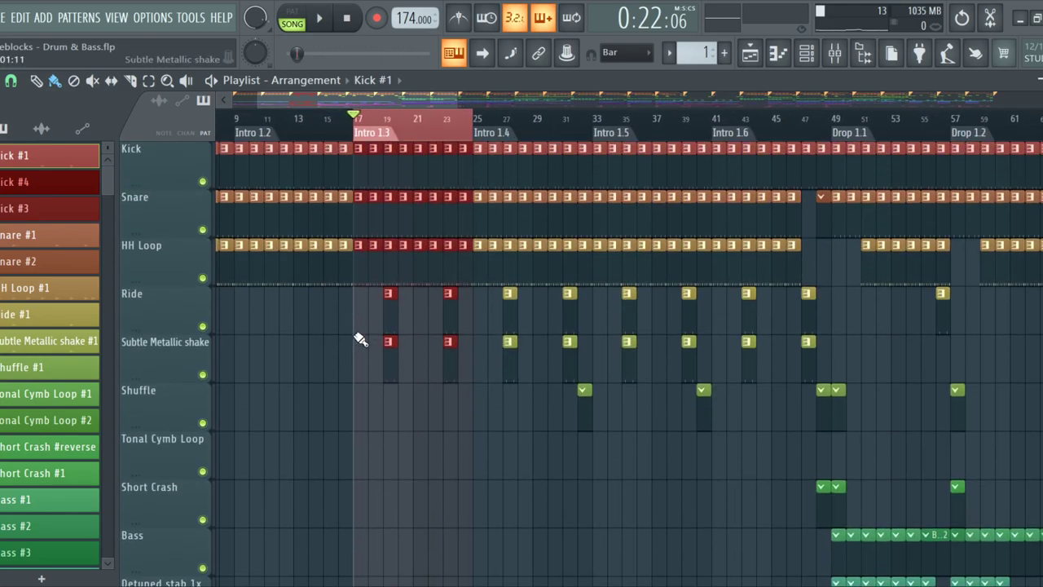
pyautogui.scroll(2, 361, 336)
pyautogui.scroll(-2, 361, 342)
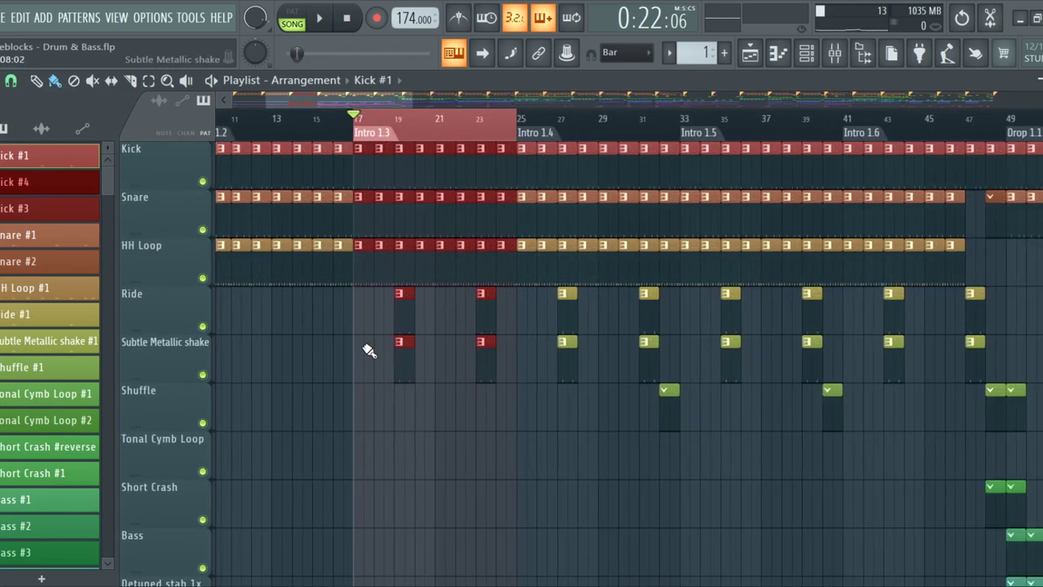
pyautogui.scroll(-5, 369, 350)
pyautogui.scroll(-5, 369, 350)
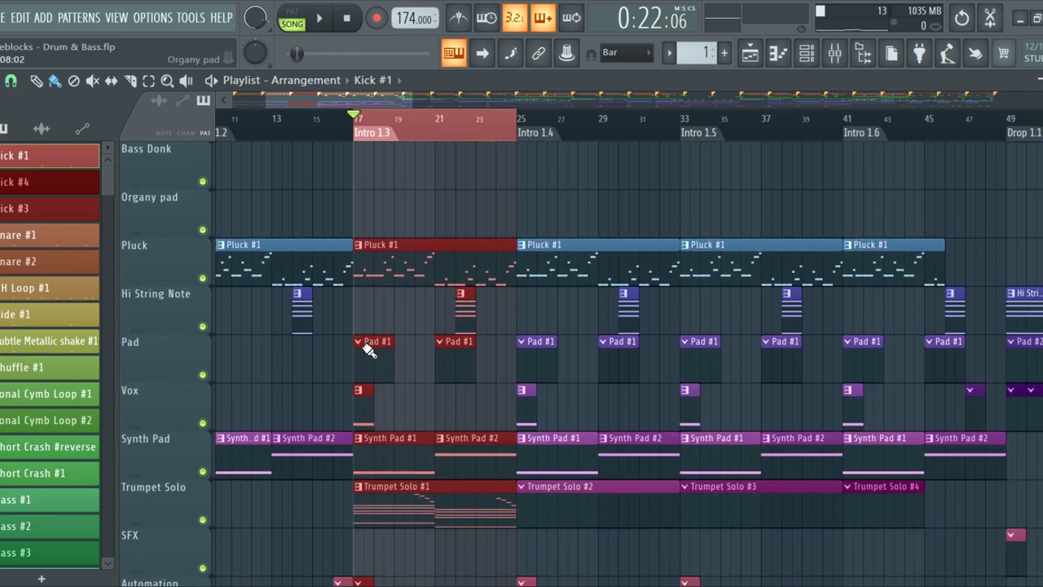
pyautogui.scroll(6, 369, 351)
pyautogui.scroll(6, 369, 350)
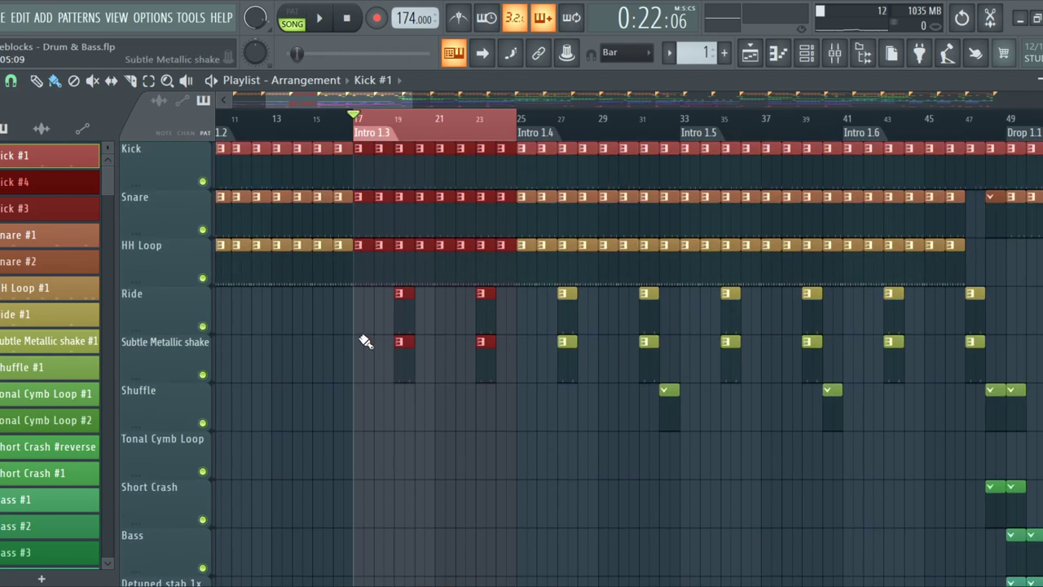
pyautogui.scroll(4, 364, 339)
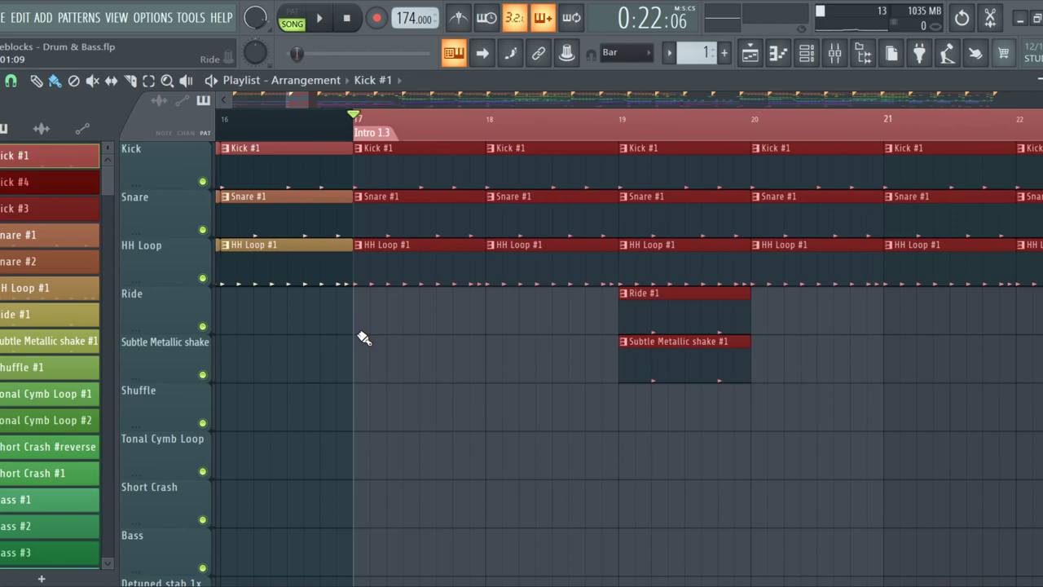
# Examine the Pluck, Hi String Note, Pad, Vox, Synth Pad, Trumpet Solo and Automation clips around Intro 1.3
pyautogui.scroll(-3, 365, 339)
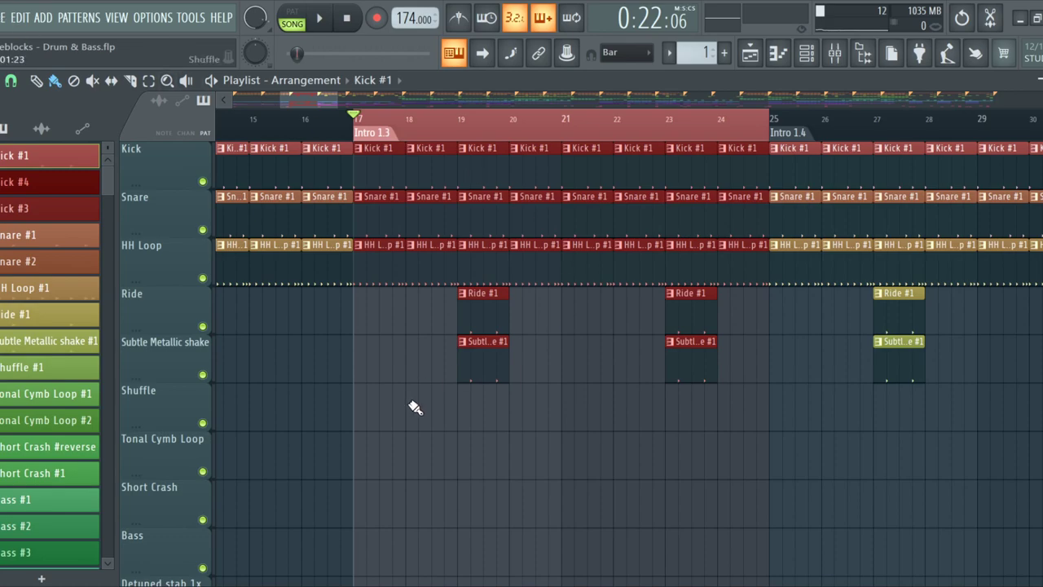
pyautogui.scroll(-6, 415, 396)
pyautogui.scroll(-1, 412, 395)
pyautogui.scroll(1, 416, 387)
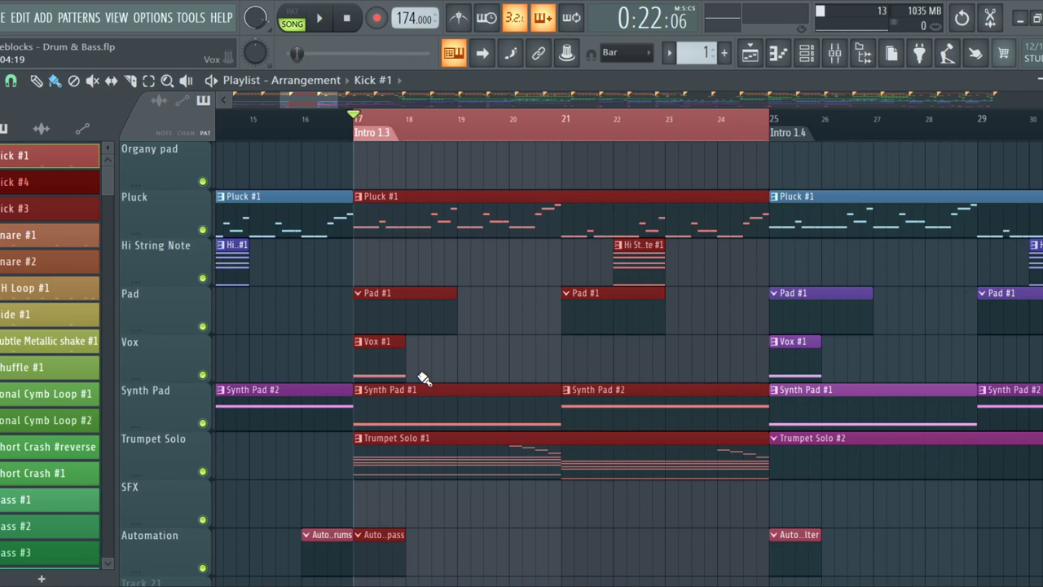
pyautogui.scroll(-3, 543, 323)
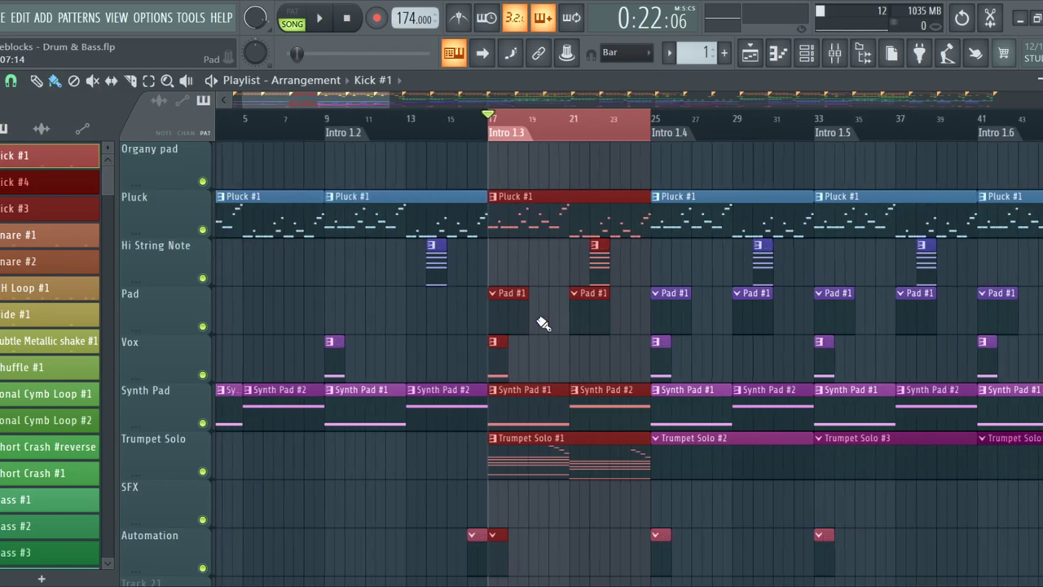
pyautogui.scroll(-2, 543, 323)
# Review how the drum tracks from Kick to Short Crash are laid out through the intro, drops and breaks
pyautogui.scroll(6, 396, 296)
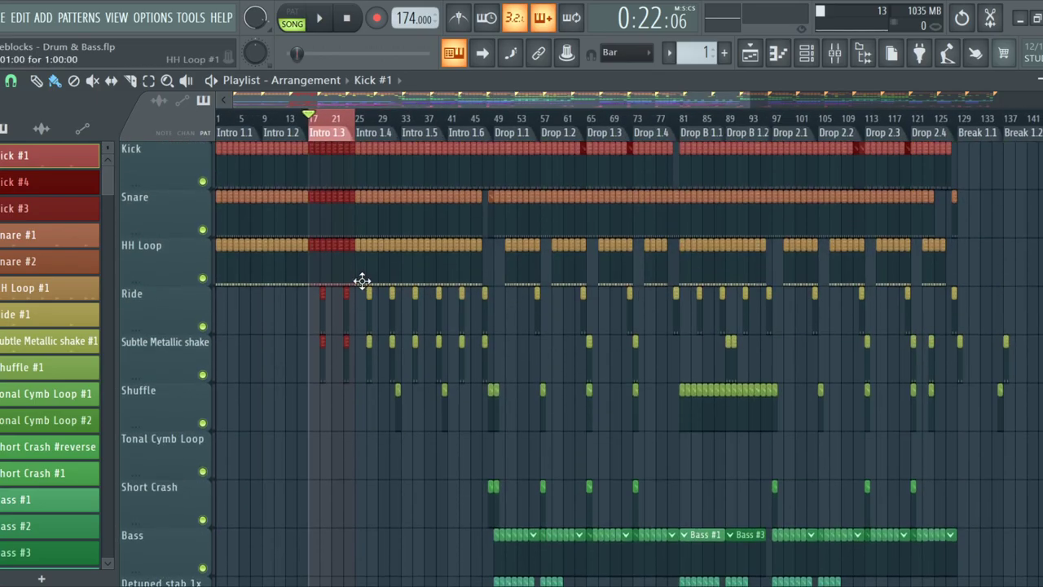
pyautogui.scroll(3, 361, 269)
pyautogui.scroll(-4, 358, 253)
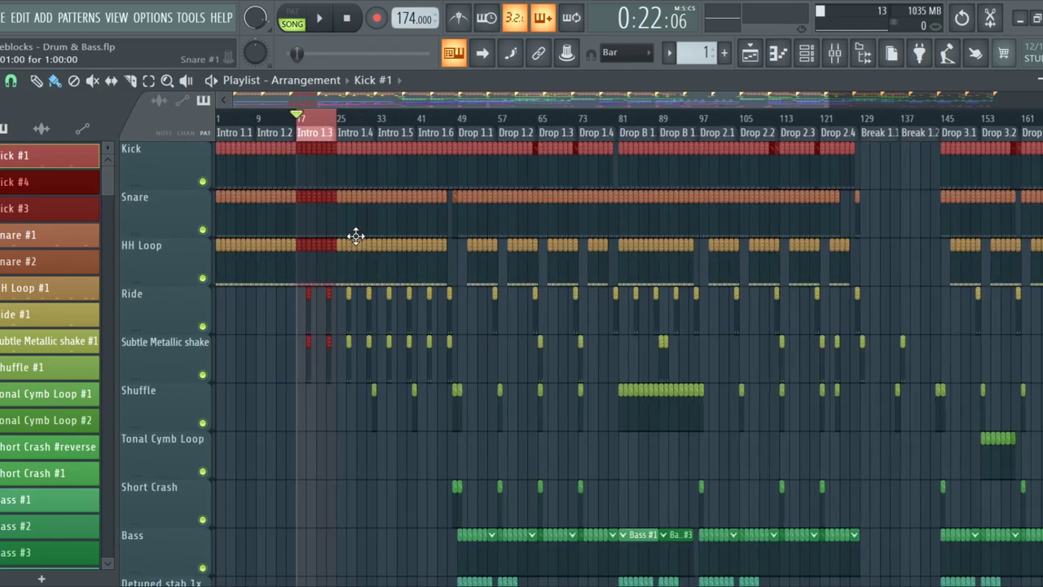
pyautogui.scroll(-2, 353, 225)
pyautogui.scroll(3, 361, 233)
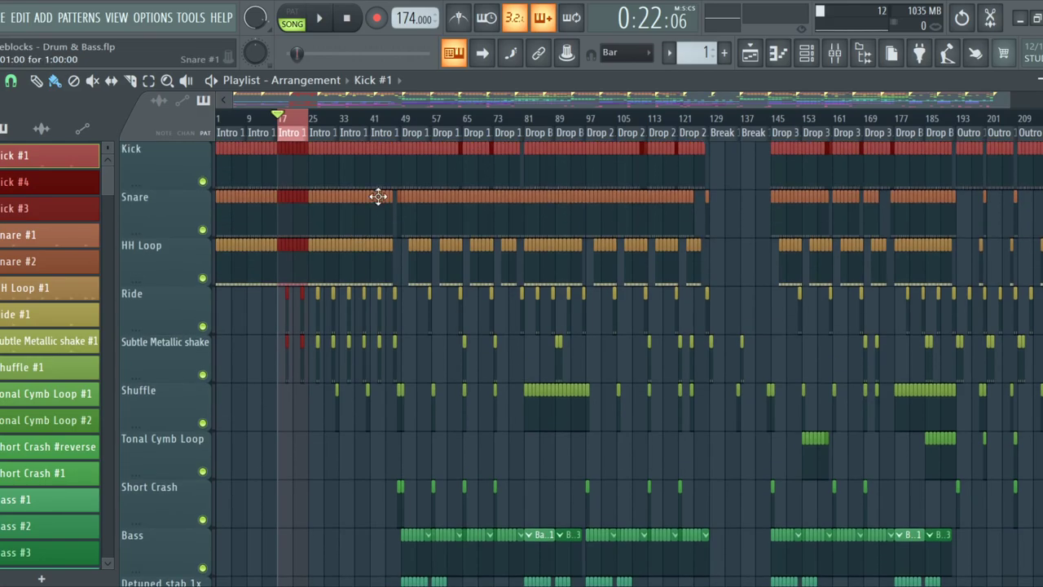
pyautogui.scroll(2, 353, 187)
pyautogui.scroll(2, 358, 209)
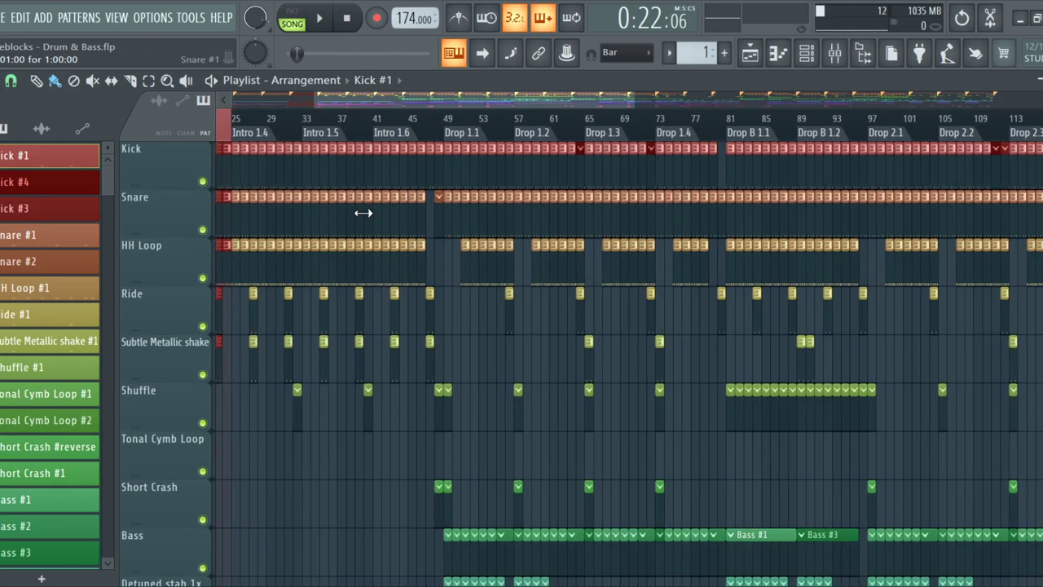
# Examine the Snare gap leading into Drop 1.1 and the Kick #4 variations before Drop 1.3 and Drop 1.4
pyautogui.scroll(4, 521, 228)
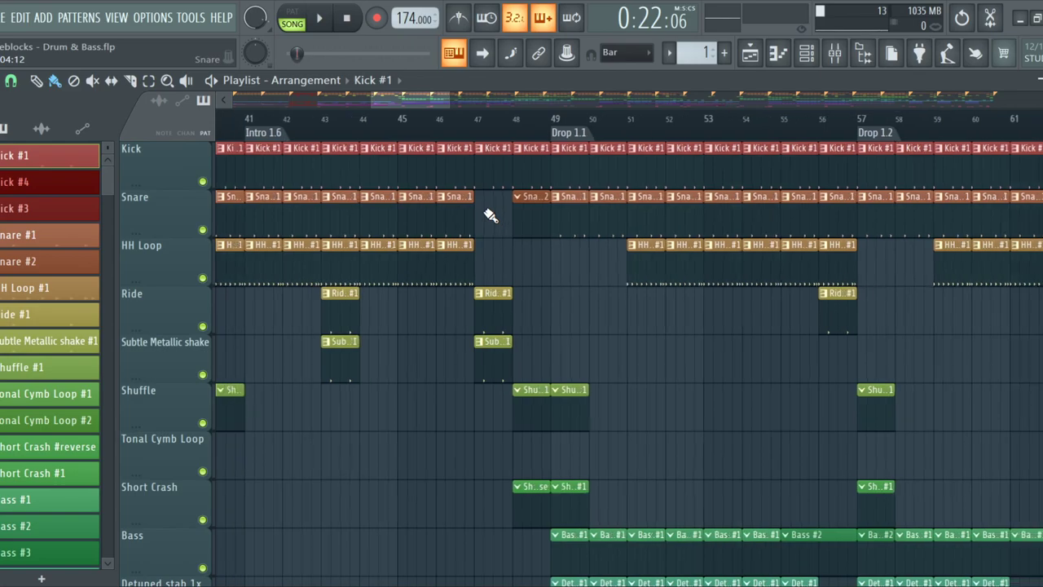
pyautogui.scroll(-2, 489, 215)
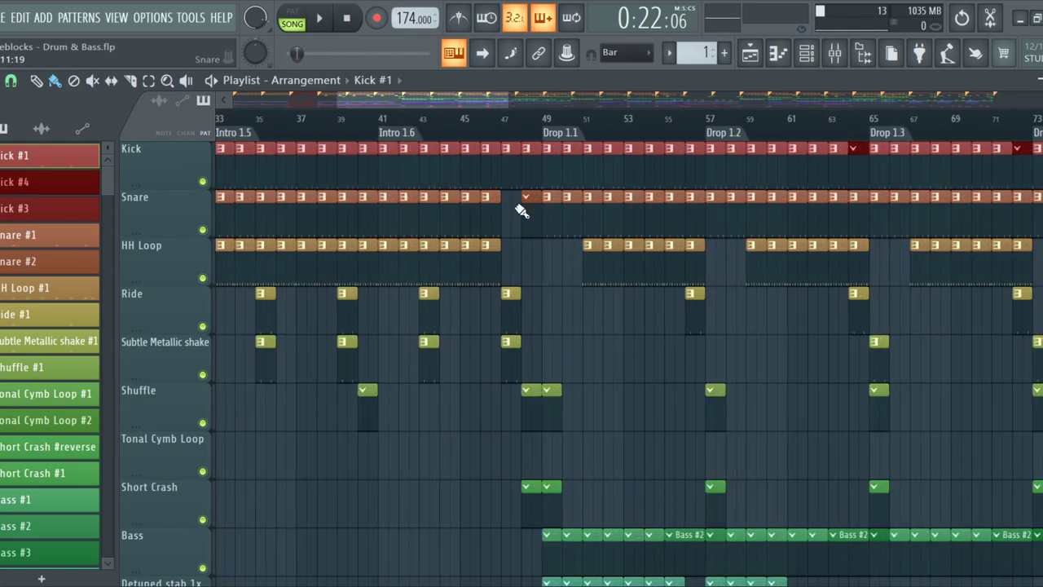
pyautogui.scroll(-3, 521, 210)
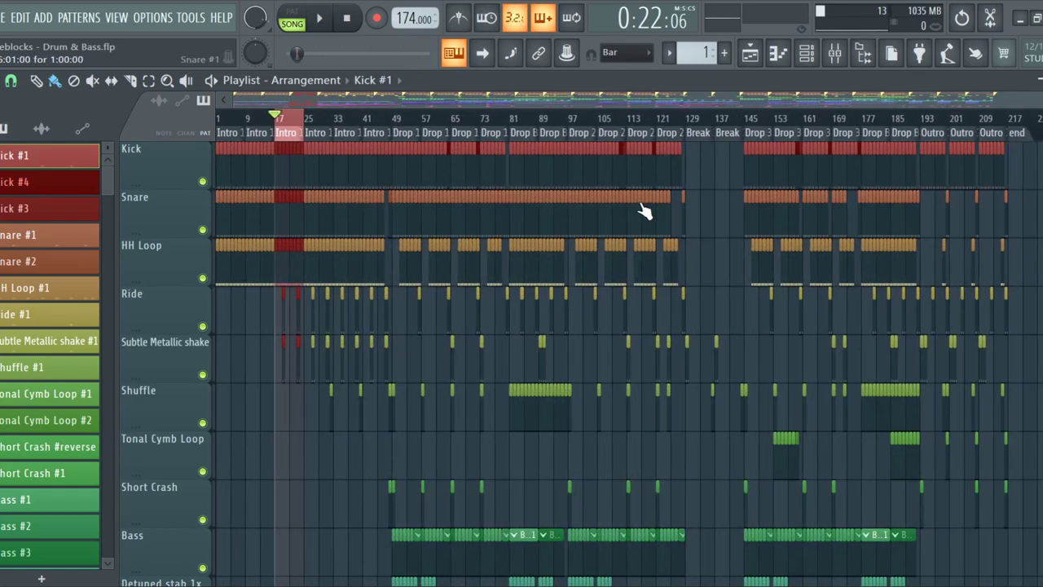
pyautogui.scroll(2, 409, 186)
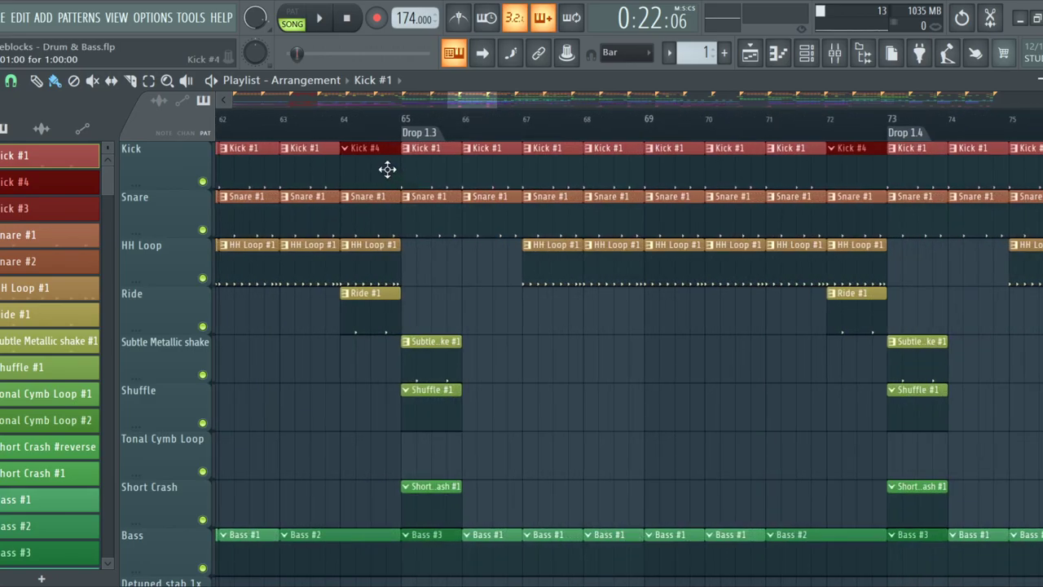
pyautogui.scroll(-1, 389, 168)
pyautogui.scroll(-10, 392, 155)
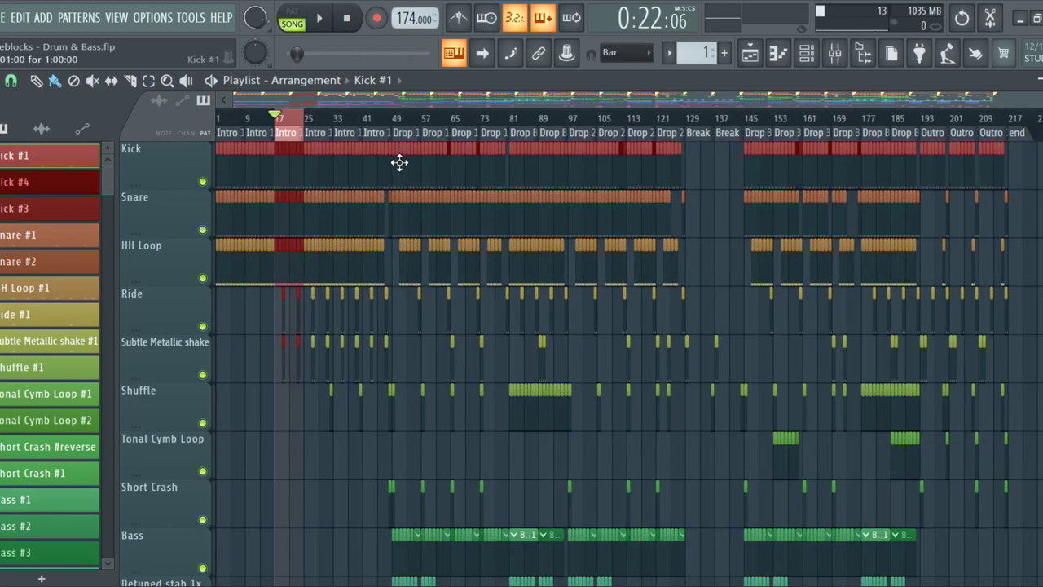
# Compare the kick, snare and hi-hat patterns from the end of the intro through Drop 1.1, Drop 1.2 and Drop 1.3
pyautogui.scroll(10, 391, 166)
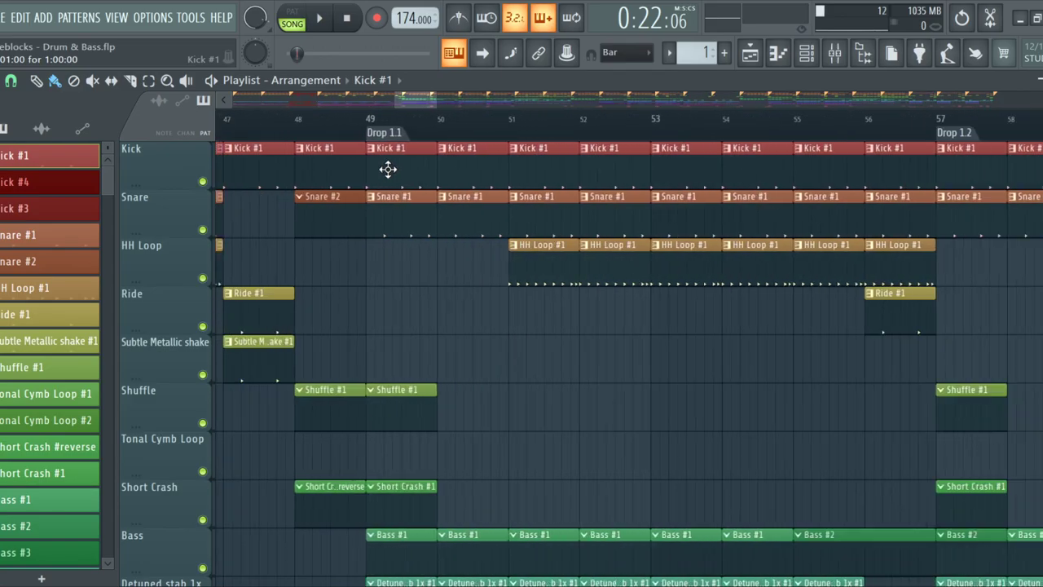
pyautogui.scroll(-5, 388, 169)
pyautogui.scroll(4, 390, 170)
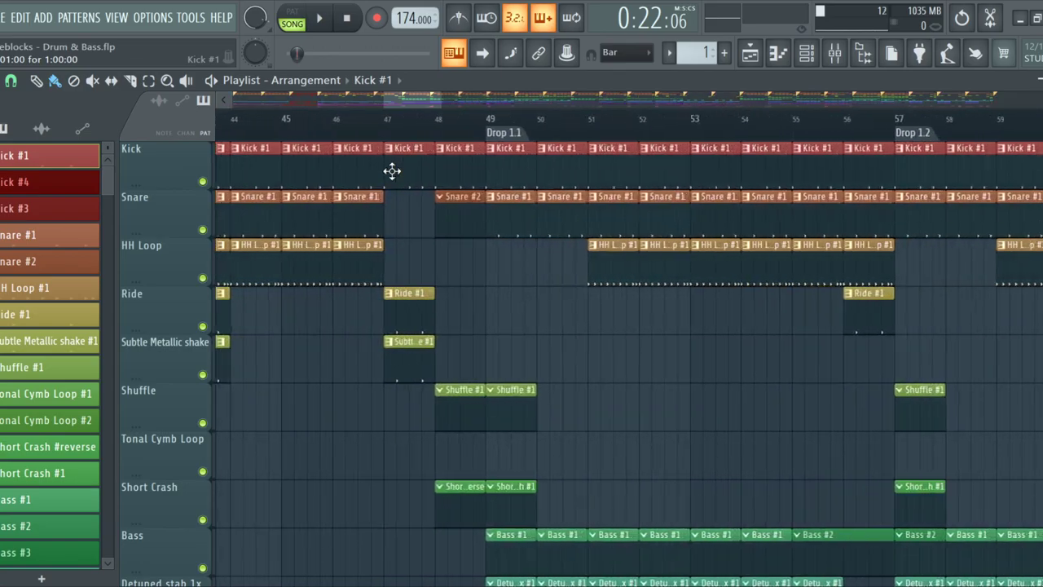
pyautogui.scroll(-8, 429, 156)
pyautogui.scroll(-1, 440, 156)
pyautogui.scroll(8, 440, 196)
pyautogui.scroll(2, 449, 166)
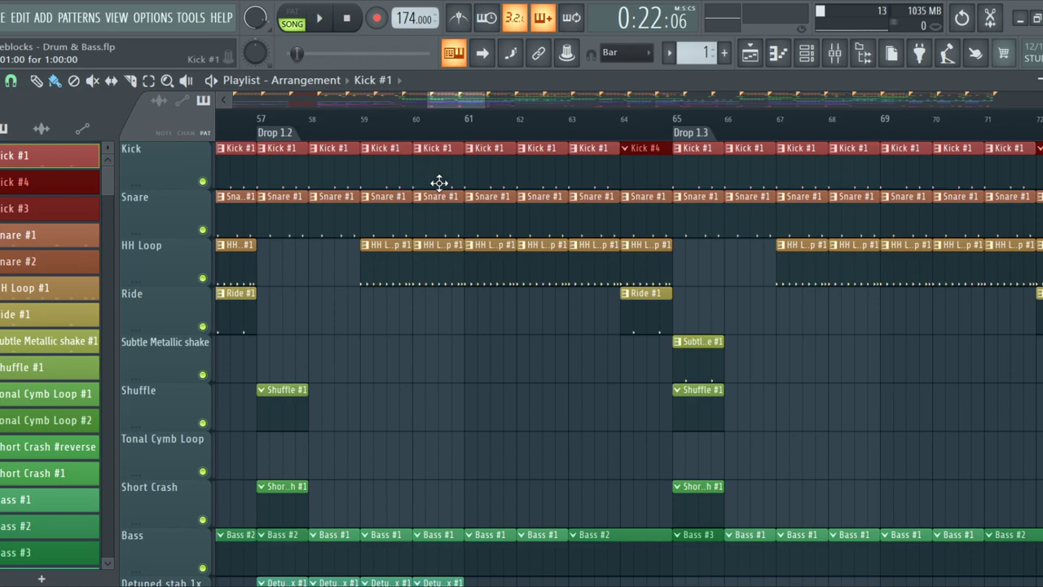
# Examine the drum layers across the intro and first drops, including the Shuffle and Short Crash clips leading into Drop 1.1
pyautogui.scroll(-1, 408, 200)
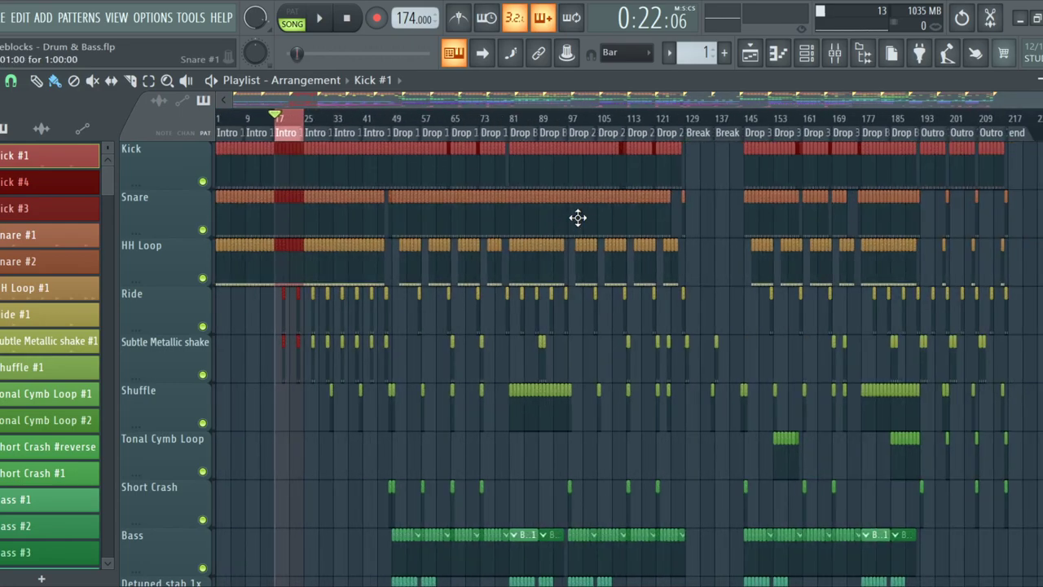
pyautogui.scroll(-3, 424, 228)
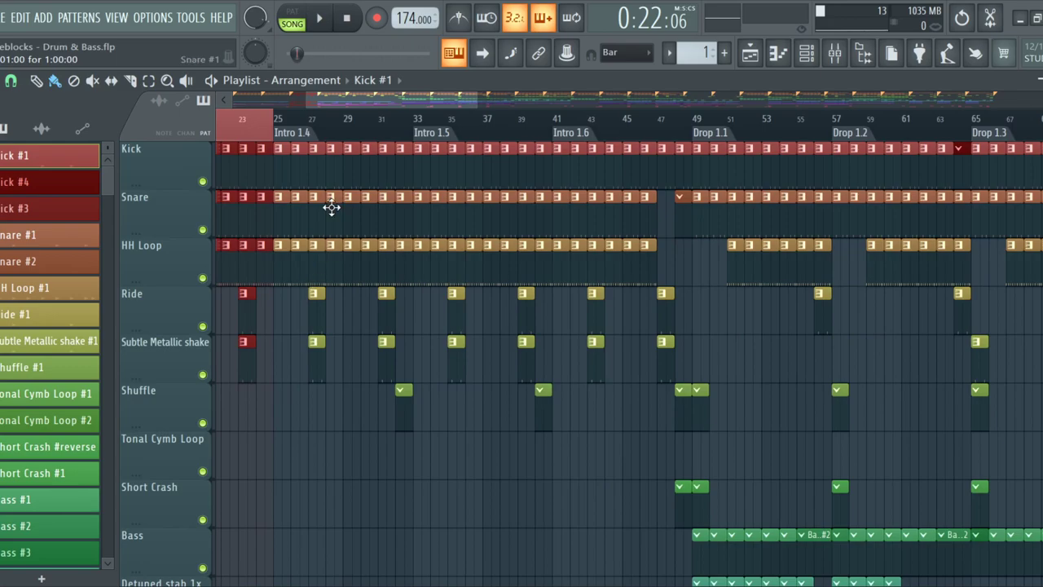
pyautogui.scroll(-2, 694, 279)
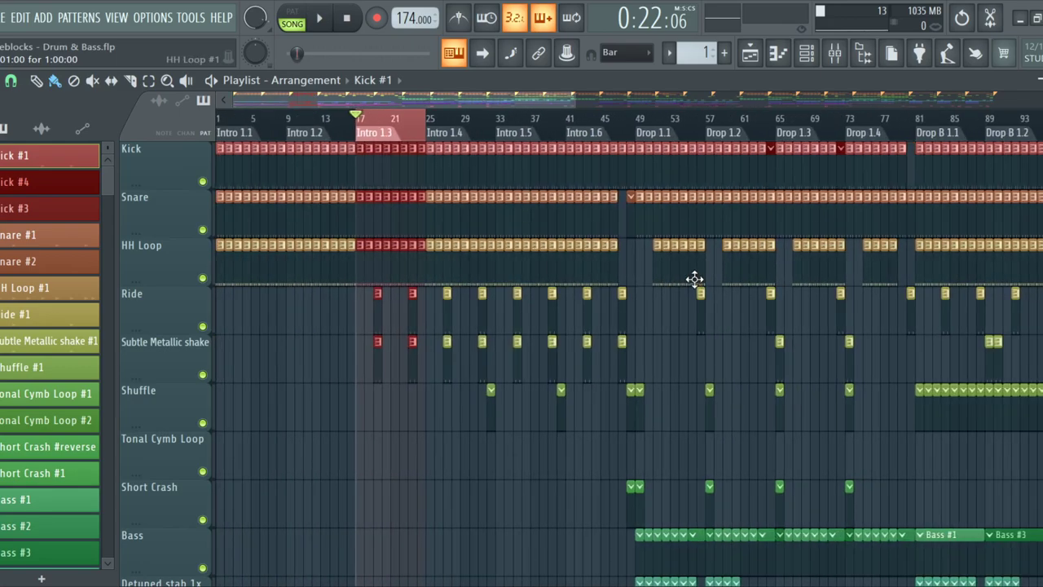
pyautogui.scroll(-3, 687, 317)
pyautogui.scroll(3, 581, 307)
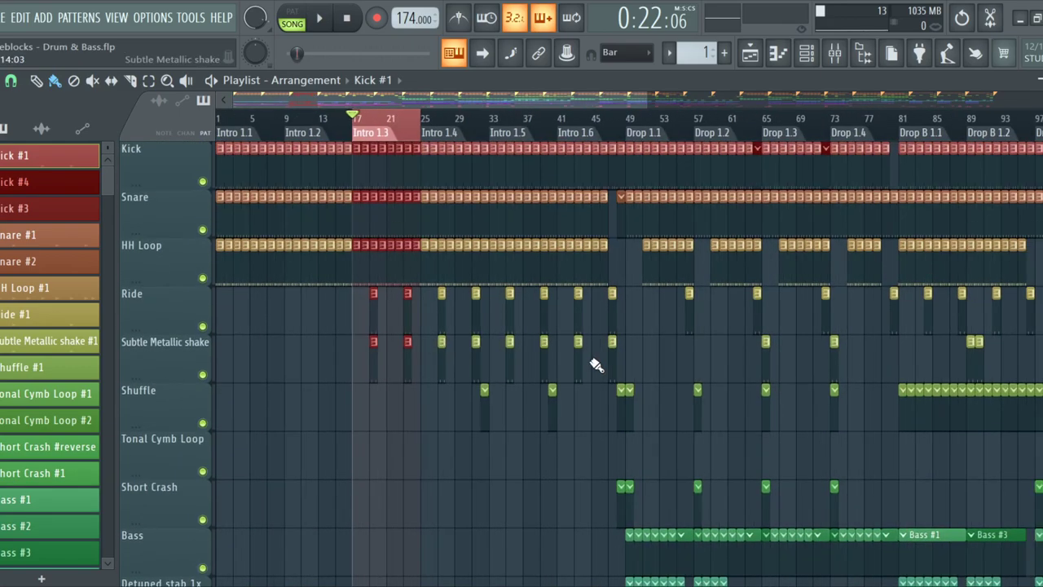
pyautogui.scroll(-2, 492, 304)
pyautogui.scroll(-3, 500, 296)
pyautogui.scroll(2, 497, 273)
pyautogui.scroll(6, 497, 273)
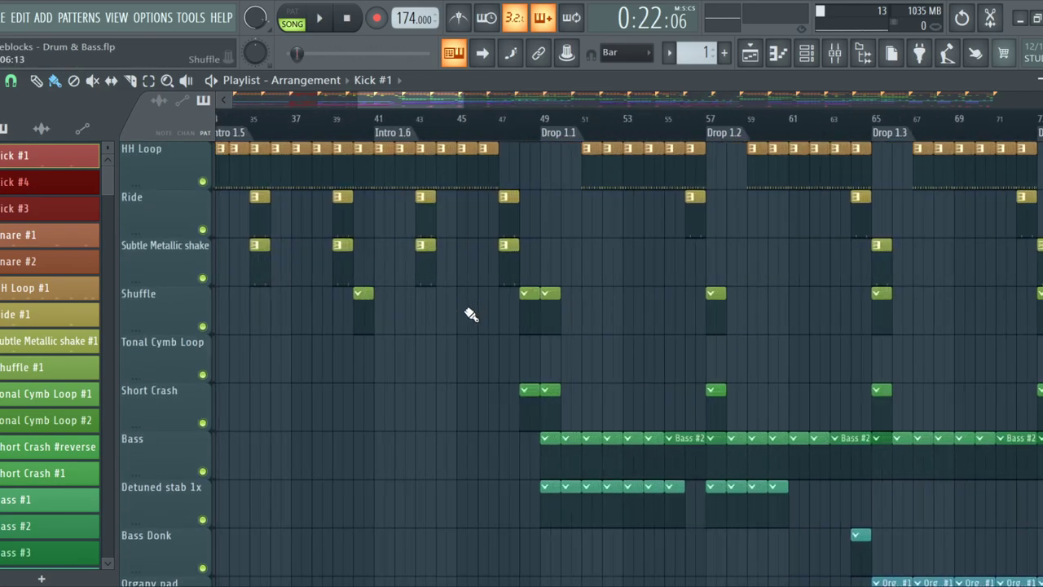
pyautogui.scroll(1, 555, 336)
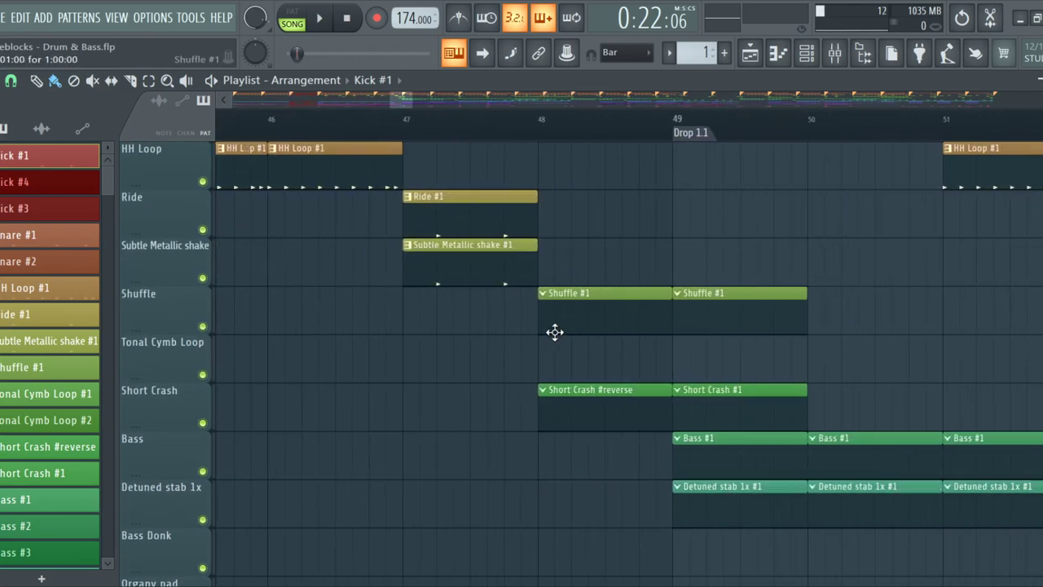
# Compare the Bass, Detuned stab 1x, Bass Donk and Organy pad layers from Drop 1.1 through the Drop 2 sections
pyautogui.scroll(-6, 538, 333)
pyautogui.scroll(-2, 514, 338)
pyautogui.scroll(-3, 429, 307)
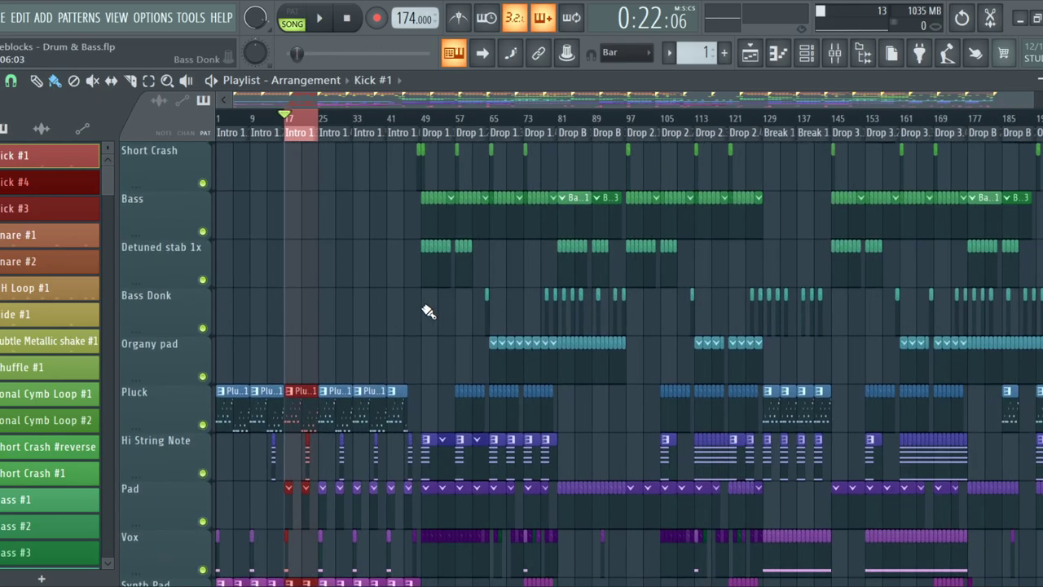
pyautogui.scroll(-2, 421, 310)
pyautogui.scroll(6, 480, 492)
pyautogui.scroll(-5, 409, 332)
pyautogui.scroll(6, 409, 332)
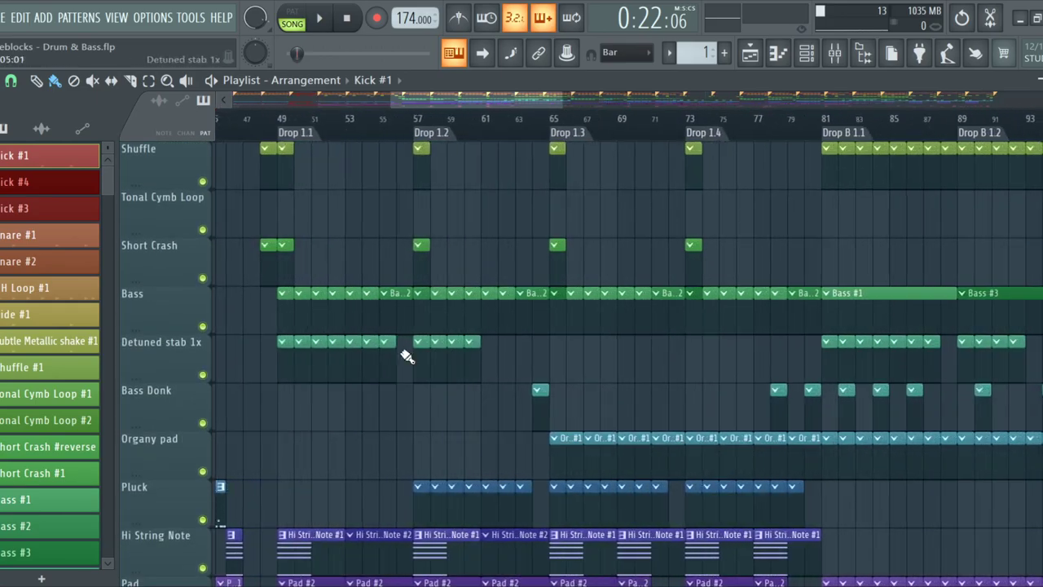
pyautogui.scroll(-3, 450, 339)
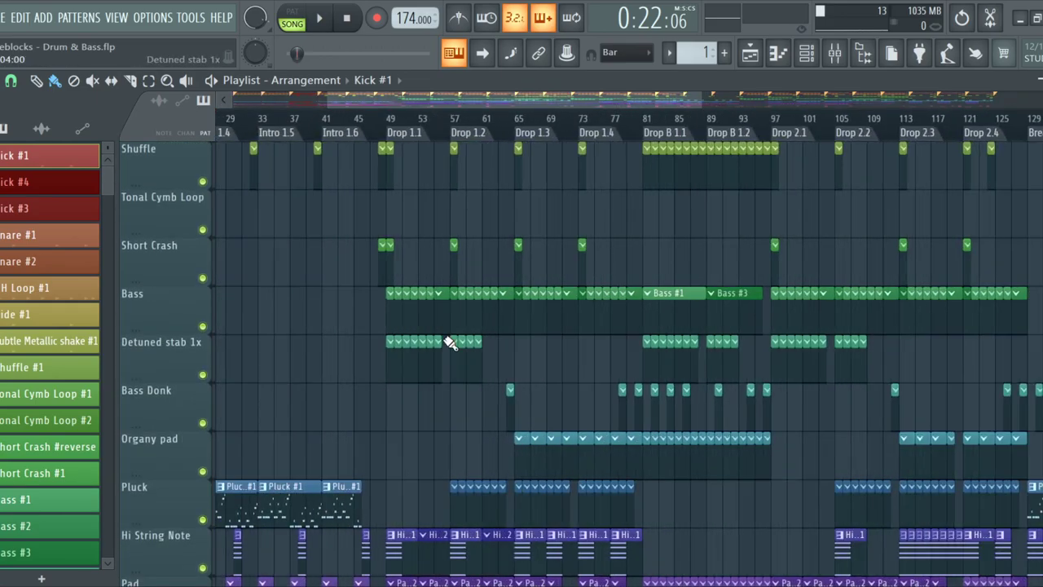
pyautogui.scroll(6, 424, 383)
pyautogui.scroll(-2, 399, 381)
pyautogui.scroll(-2, 338, 344)
pyautogui.scroll(-4, 341, 344)
pyautogui.scroll(-3, 340, 344)
pyautogui.scroll(8, 349, 366)
pyautogui.scroll(-3, 350, 364)
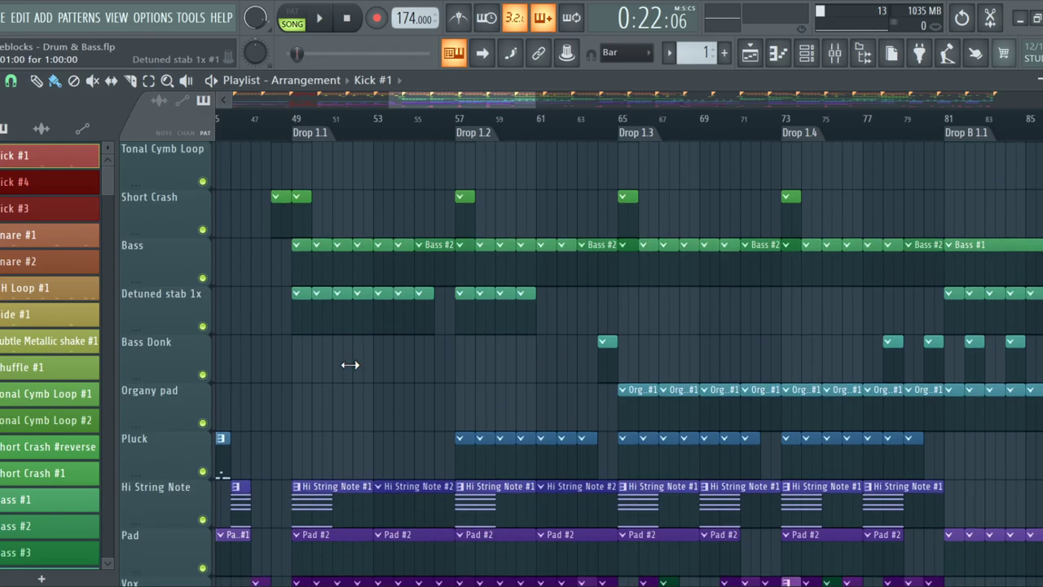
# Examine how the Pluck, Hi String Note, Pad, Vox and Synth Pad clips differ between the intro sections and Drop 1.1
pyautogui.scroll(-4, 353, 346)
pyautogui.scroll(2, 351, 361)
pyautogui.scroll(6, 299, 349)
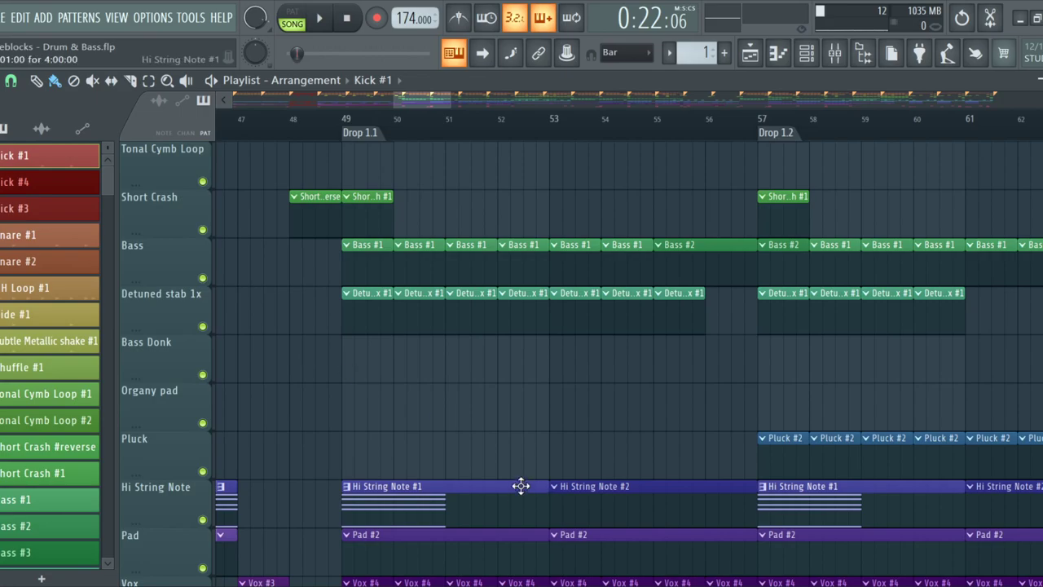
pyautogui.scroll(-6, 368, 438)
pyautogui.scroll(-5, 279, 431)
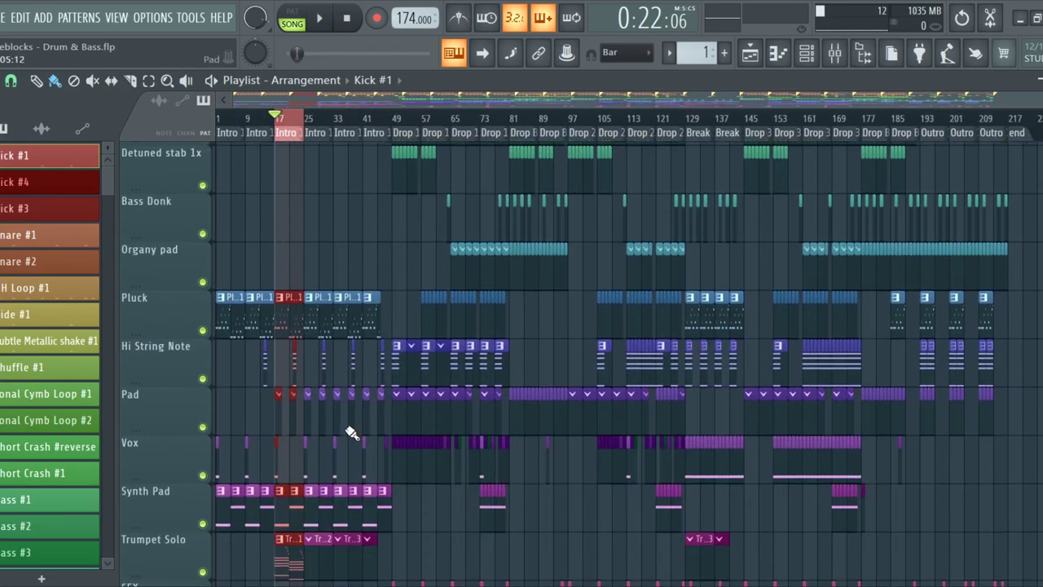
pyautogui.scroll(6, 256, 377)
pyautogui.scroll(-3, 253, 407)
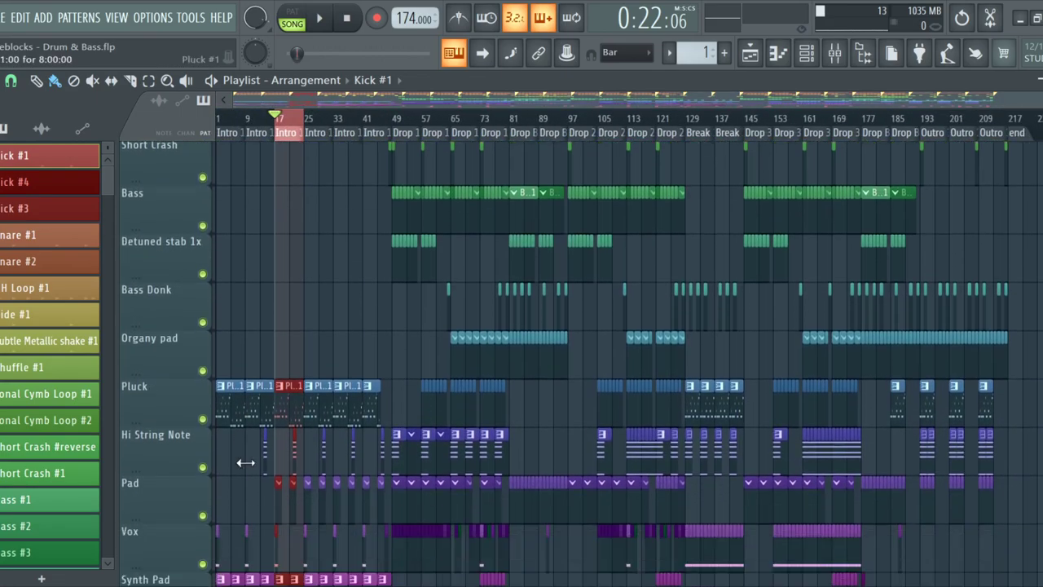
pyautogui.scroll(7, 251, 452)
pyautogui.scroll(-5, 368, 393)
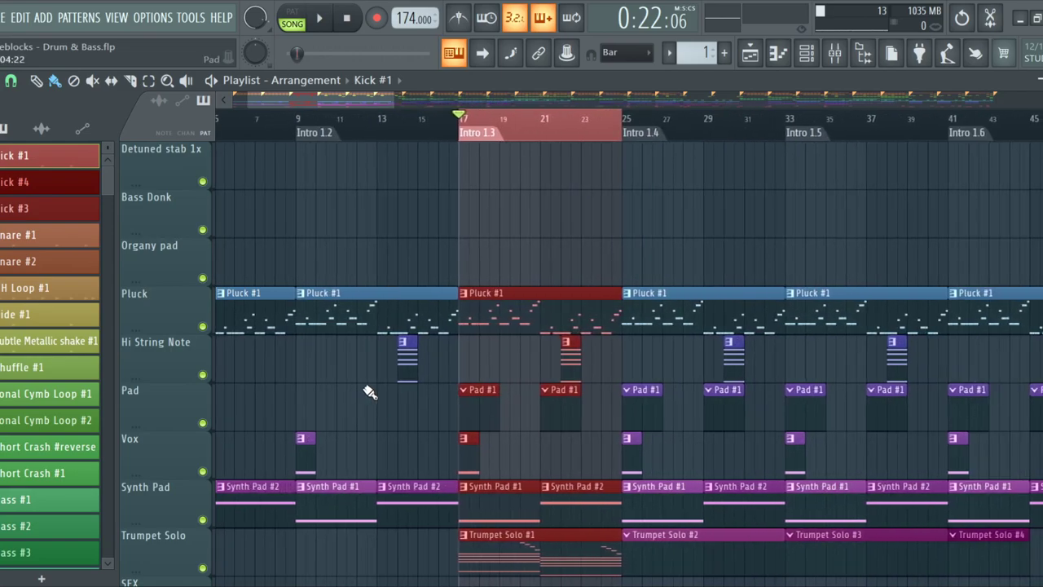
pyautogui.scroll(-1, 324, 403)
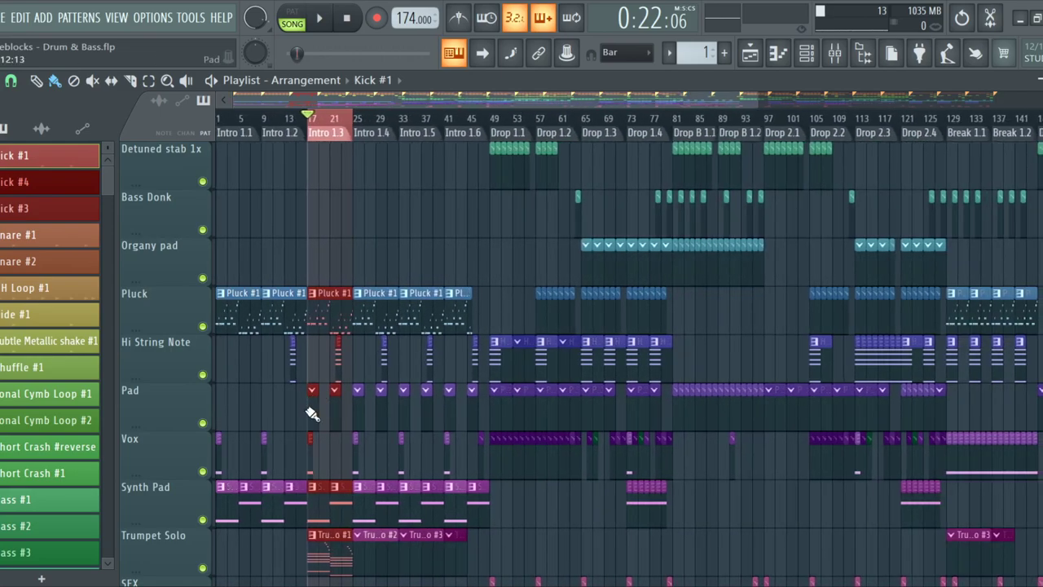
# Extend the playlist time selection back to bar 1 so it covers Intro 1.1 through Intro 1.3
pyautogui.scroll(5, 305, 414)
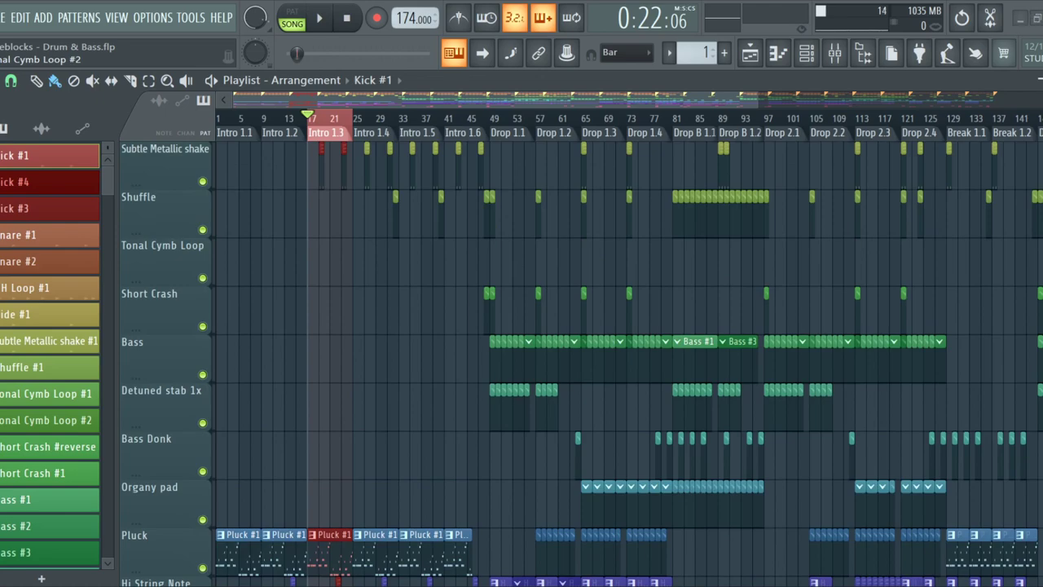
pyautogui.scroll(4, 570, 364)
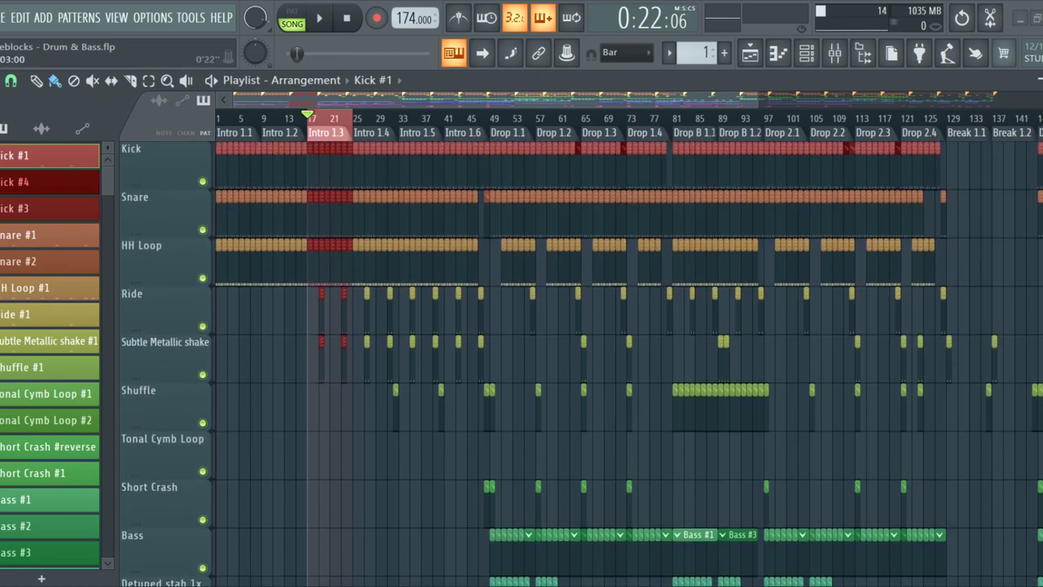
pyautogui.moveTo(310, 122); pyautogui.dragTo(217, 122)
# Review every layer used in Intro 1.1 through Intro 1.3, from the Kick track down to Automation
pyautogui.scroll(-5, 326, 448)
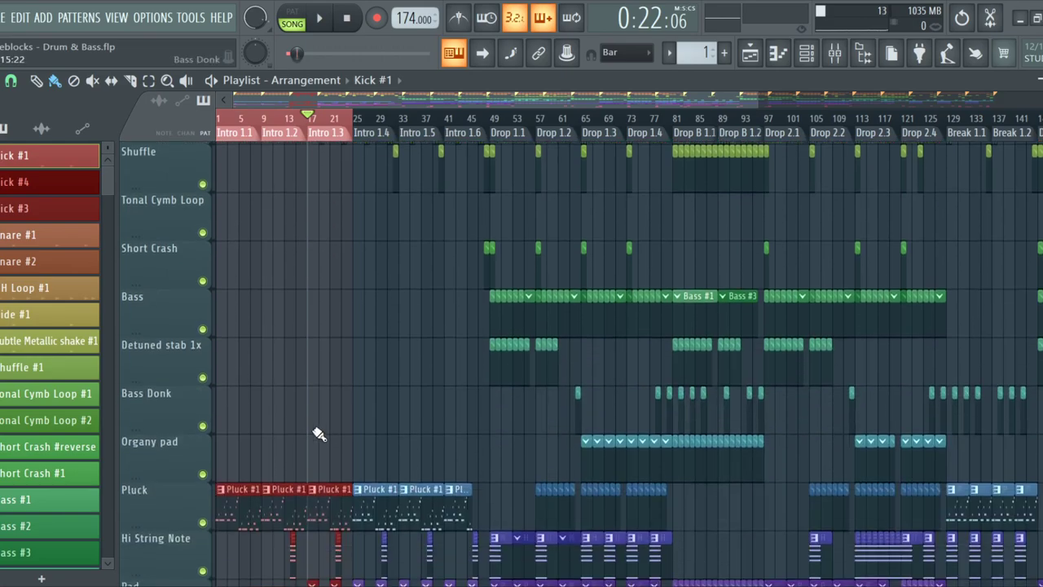
pyautogui.scroll(-10, 320, 434)
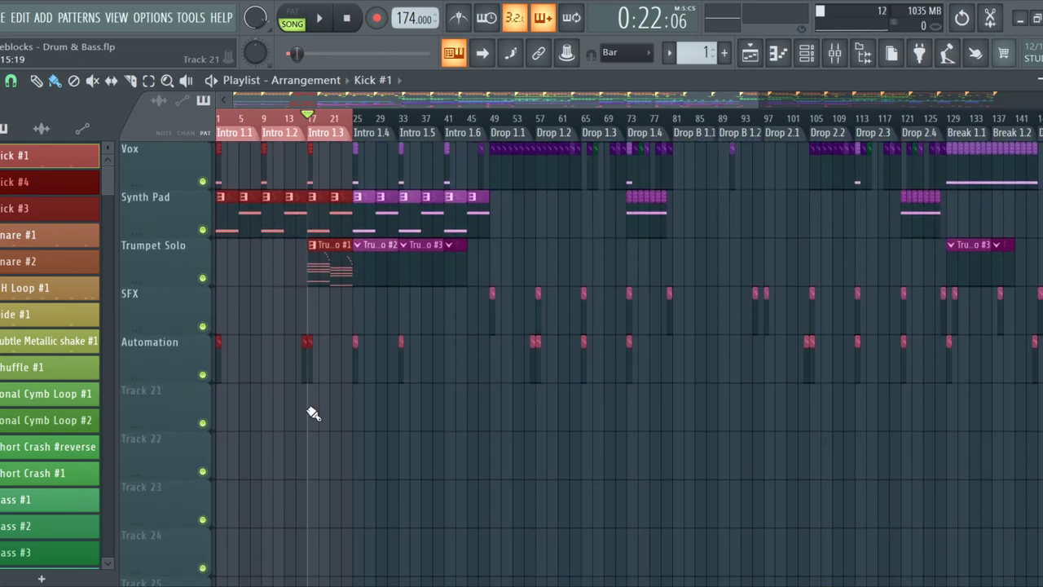
pyautogui.scroll(15, 337, 310)
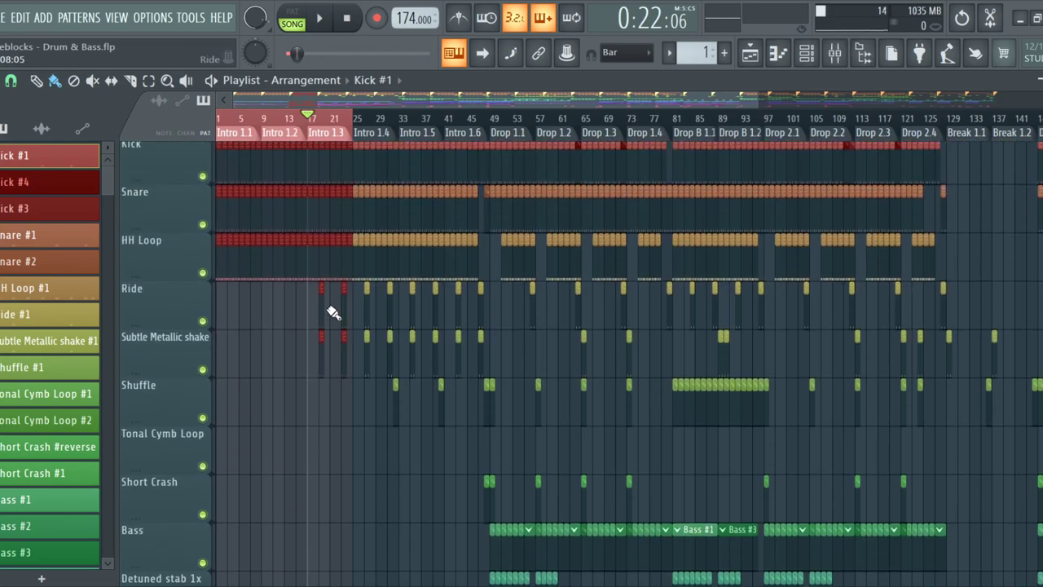
pyautogui.scroll(-4, 342, 335)
pyautogui.scroll(4, 343, 349)
pyautogui.scroll(-11, 350, 362)
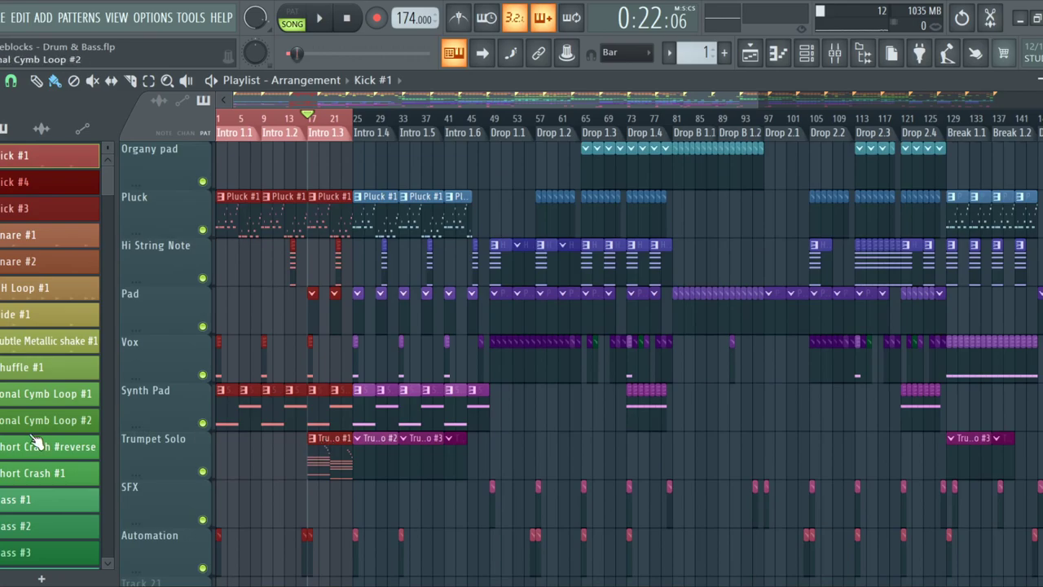
pyautogui.scroll(3, 263, 285)
pyautogui.scroll(4, 287, 308)
pyautogui.scroll(6, 286, 308)
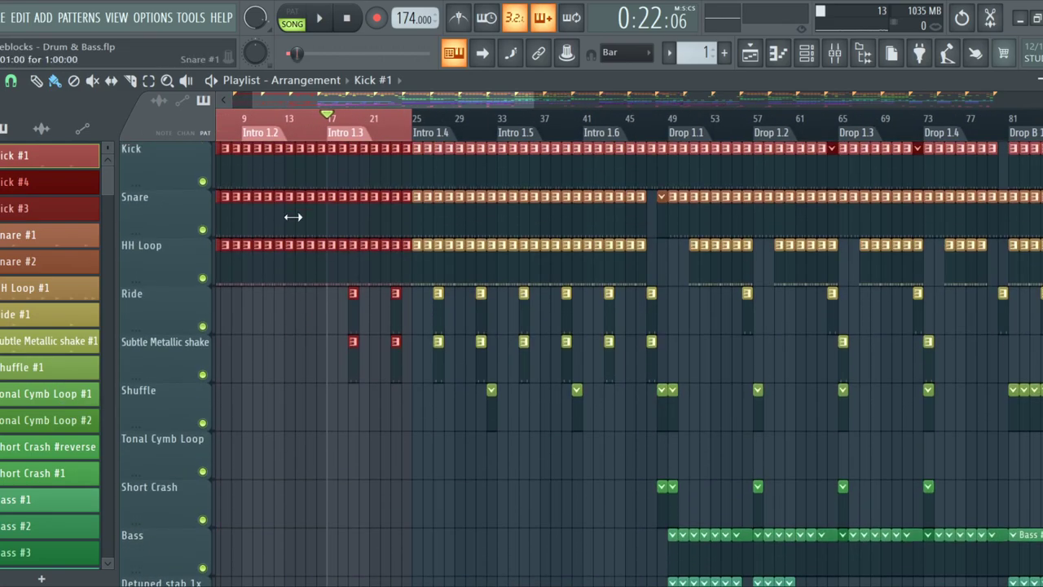
# Examine the Kick, Snare and HH Loop patterns at Intro 1.3 together with the Ride and Subtle Metallic shake clips
pyautogui.keyDown('ctrl'); pyautogui.scroll(5, 336, 208); pyautogui.keyUp('ctrl')
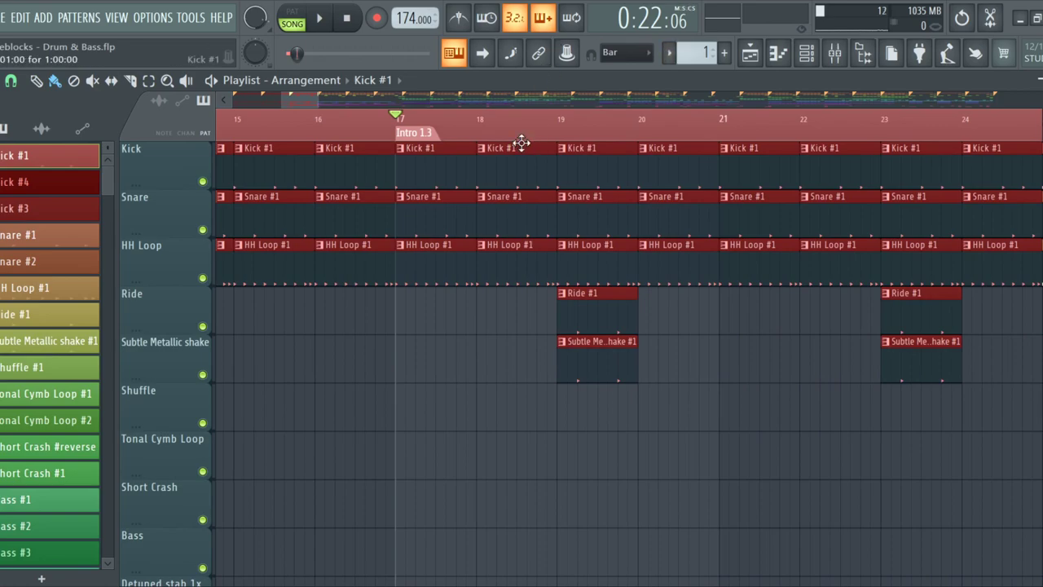
pyautogui.keyDown('ctrl'); pyautogui.scroll(1, 394, 208); pyautogui.keyUp('ctrl')
pyautogui.keyDown('ctrl'); pyautogui.scroll(2, 393, 208); pyautogui.keyUp('ctrl')
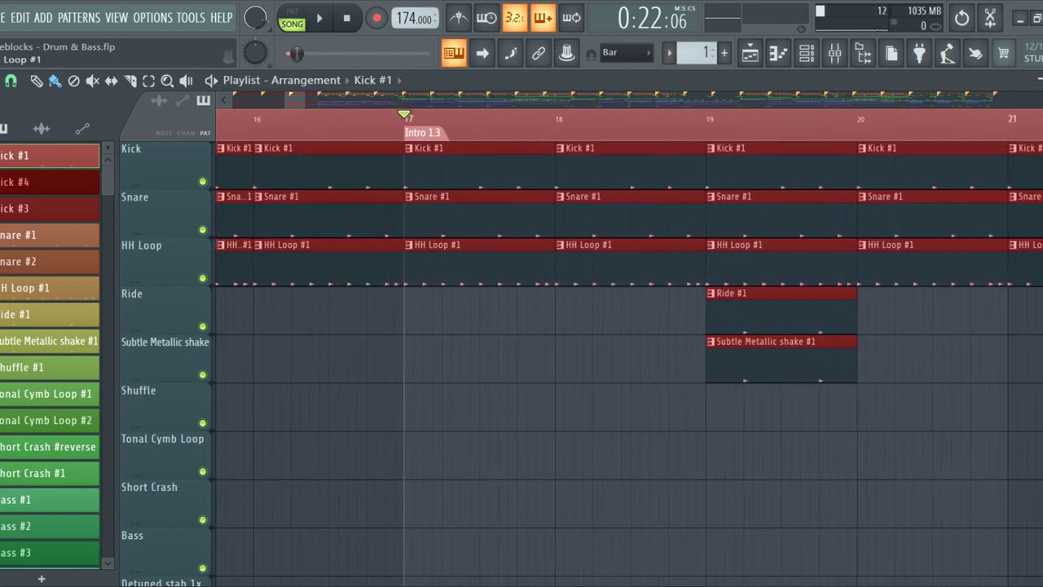
pyautogui.keyDown('ctrl'); pyautogui.scroll(4, 449, 216); pyautogui.keyUp('ctrl')
pyautogui.keyDown('ctrl'); pyautogui.scroll(-6, 418, 174); pyautogui.keyUp('ctrl')
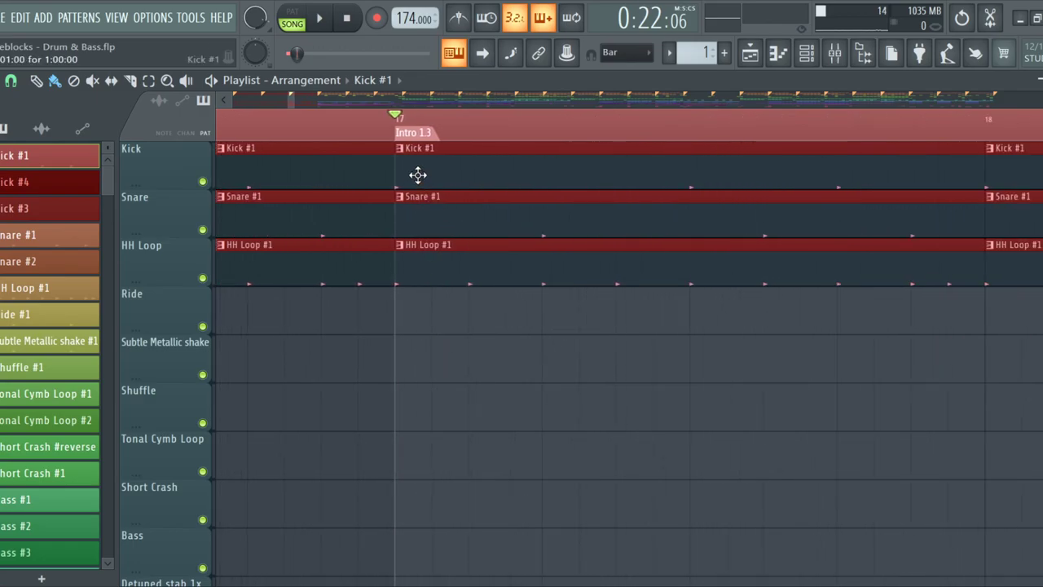
pyautogui.keyDown('ctrl'); pyautogui.scroll(-8, 416, 171); pyautogui.keyUp('ctrl')
pyautogui.keyDown('ctrl'); pyautogui.scroll(4, 393, 163); pyautogui.keyUp('ctrl')
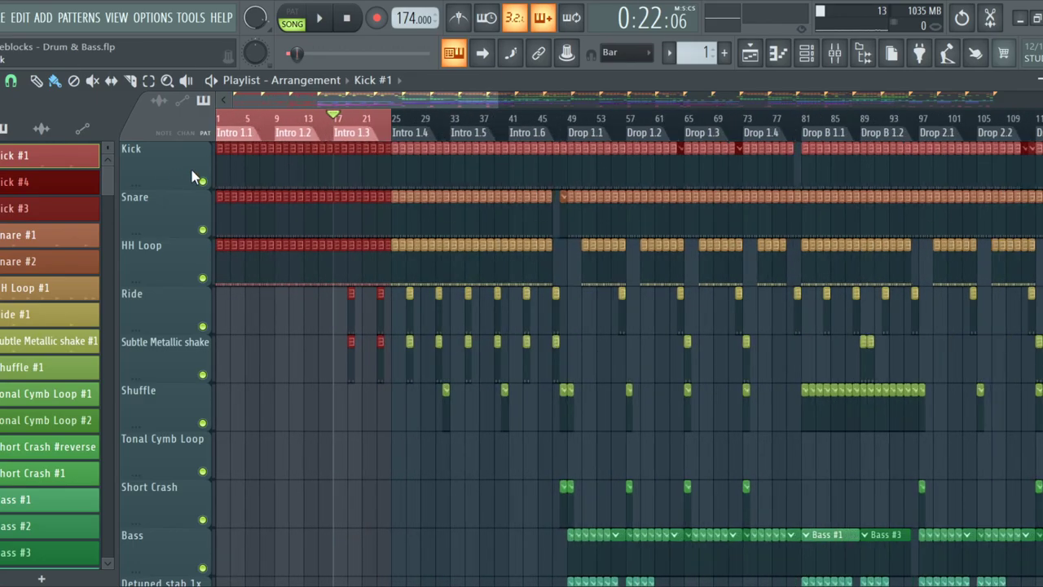
pyautogui.keyDown('ctrl'); pyautogui.scroll(5, 489, 196); pyautogui.keyUp('ctrl')
pyautogui.scroll(-1, 591, 219)
pyautogui.scroll(1, 493, 252)
pyautogui.keyDown('ctrl'); pyautogui.scroll(-4, 531, 286); pyautogui.keyUp('ctrl')
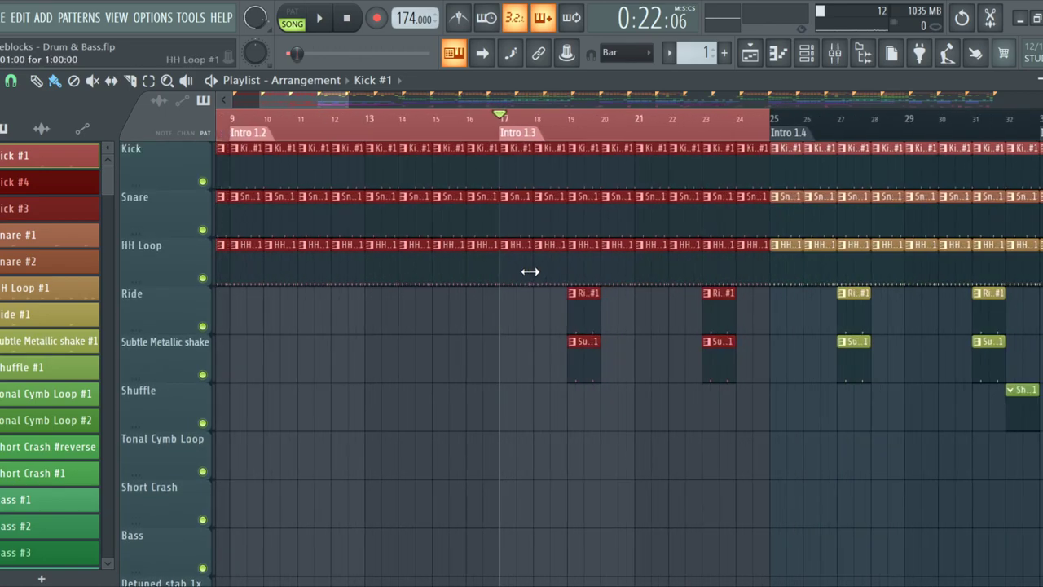
# Return the song position to the start of the arrangement
pyautogui.scroll(-2, 534, 277)
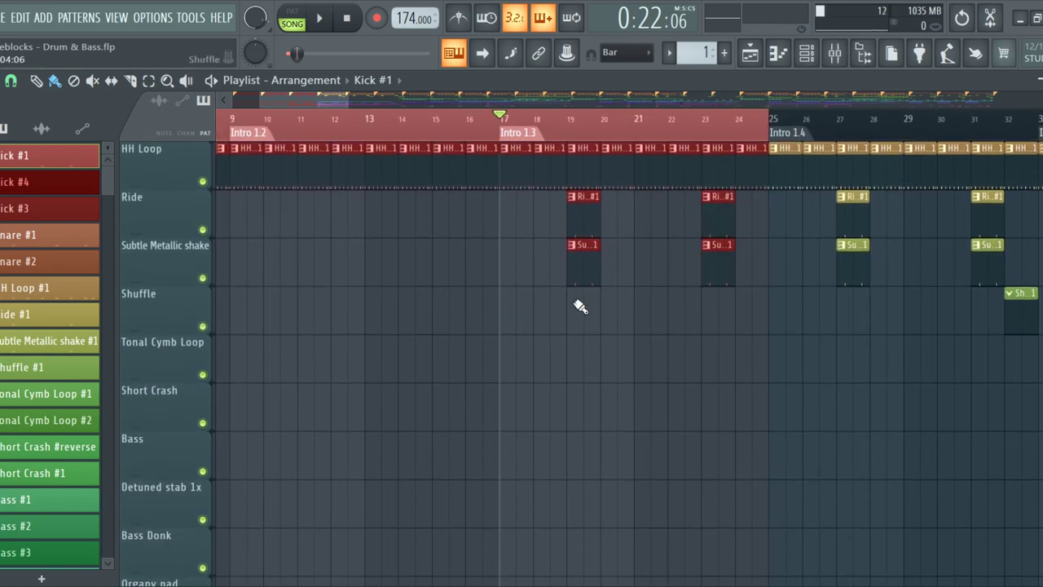
pyautogui.click(364, 18)
pyautogui.scroll(-5, 317, 326)
pyautogui.keyDown('ctrl'); pyautogui.scroll(-5, 317, 326); pyautogui.keyUp('ctrl')
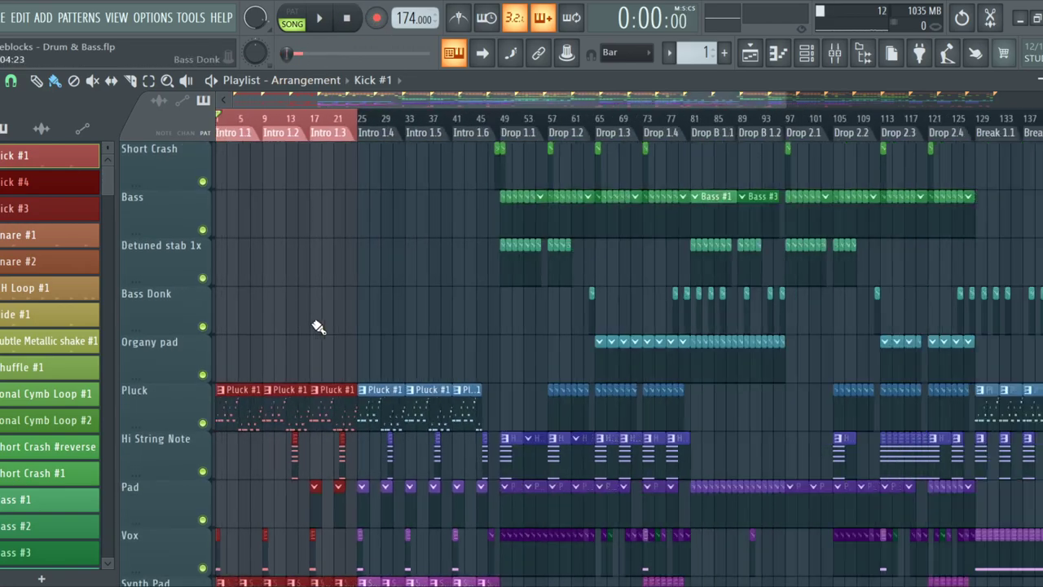
pyautogui.scroll(-1, 319, 326)
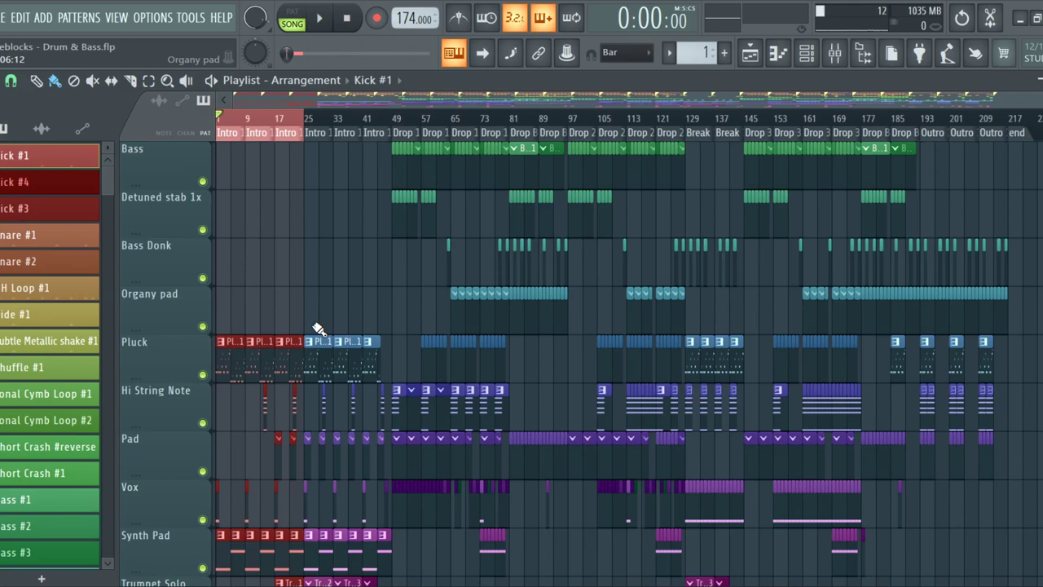
# Examine the bass, pad, pluck, string and vox clips from Drop 2.2 through Drop 2.4 and into Break 1.1
pyautogui.keyDown('ctrl'); pyautogui.scroll(8, 698, 260); pyautogui.keyUp('ctrl')
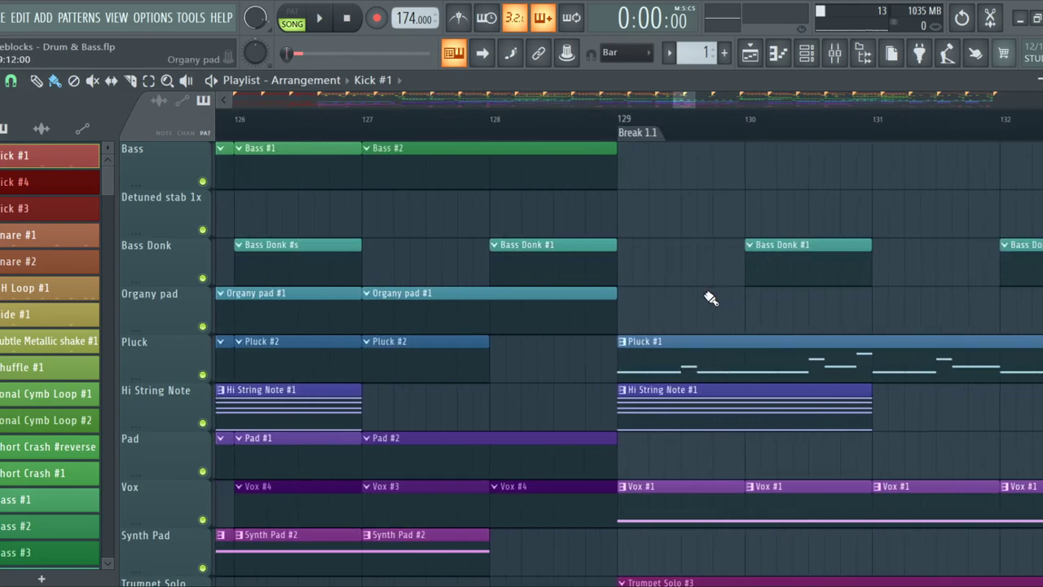
pyautogui.keyDown('ctrl'); pyautogui.scroll(-8, 711, 298); pyautogui.keyUp('ctrl')
pyautogui.keyDown('ctrl'); pyautogui.scroll(3, 497, 263); pyautogui.keyUp('ctrl')
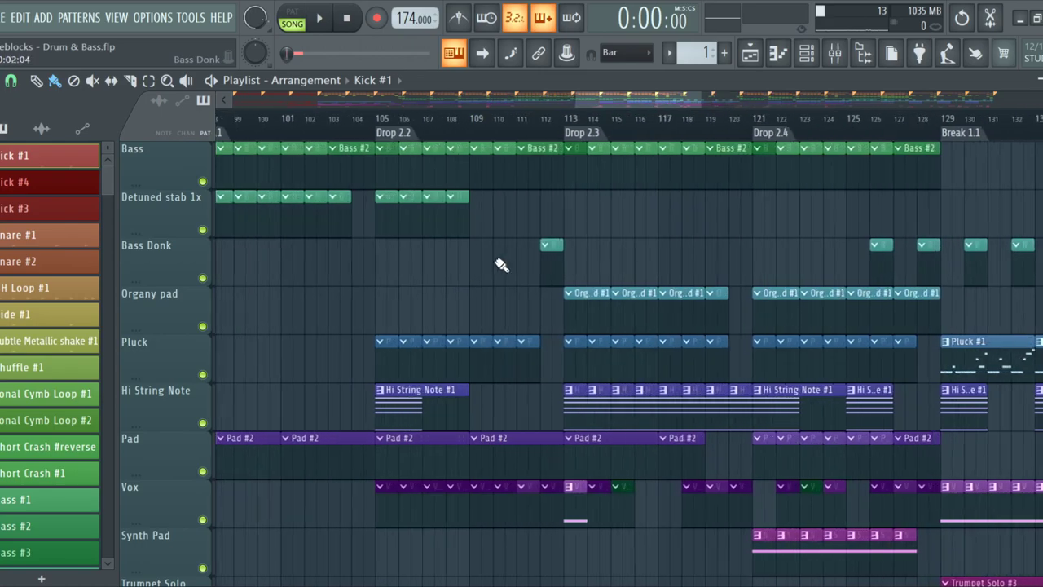
pyautogui.keyDown('ctrl'); pyautogui.scroll(3, 554, 280); pyautogui.keyUp('ctrl')
pyautogui.keyDown('ctrl'); pyautogui.scroll(-2, 559, 289); pyautogui.keyUp('ctrl')
pyautogui.keyDown('ctrl'); pyautogui.scroll(3, 589, 293); pyautogui.keyUp('ctrl')
pyautogui.keyDown('ctrl'); pyautogui.scroll(-1, 588, 291); pyautogui.keyUp('ctrl')
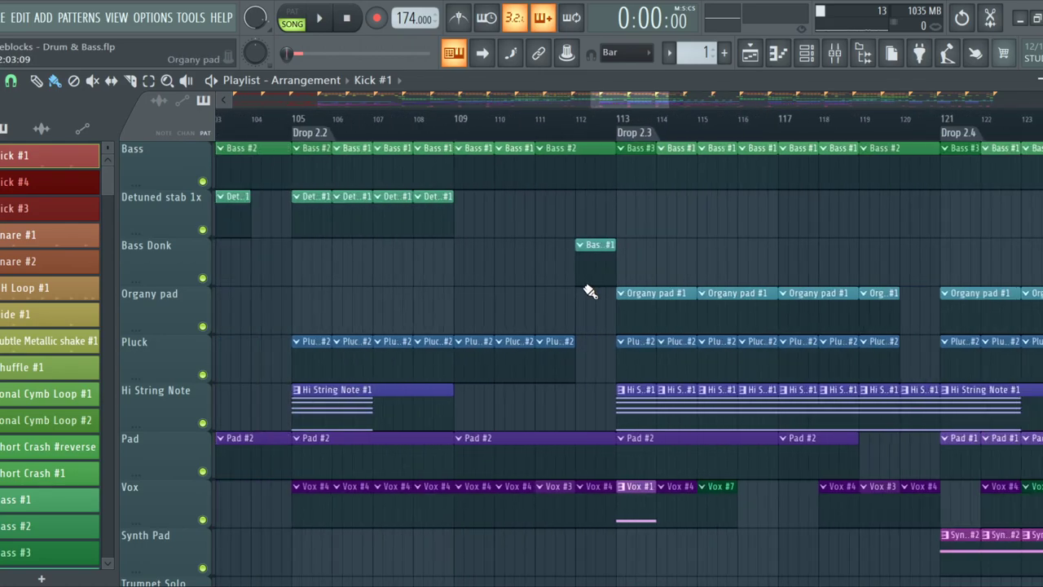
pyautogui.keyDown('ctrl'); pyautogui.scroll(-10, 496, 270); pyautogui.keyUp('ctrl')
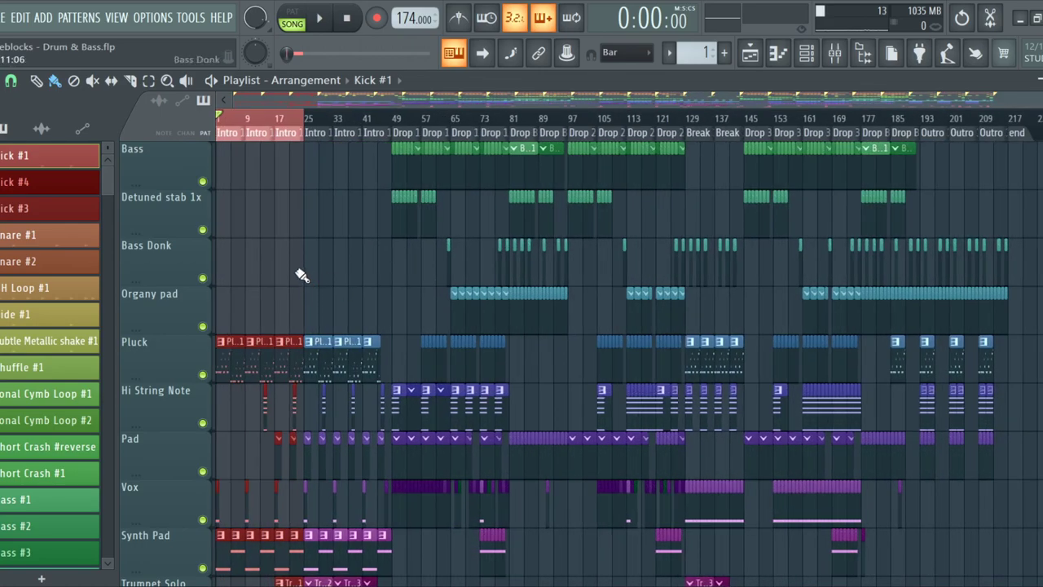
# Review the intro's Pluck, Hi String Note, Pad, Vox, Synth Pad and Trumpet Solo clips alongside the drum and percussion tracks
pyautogui.scroll(-4, 244, 286)
pyautogui.keyDown('ctrl'); pyautogui.scroll(3, 244, 286); pyautogui.keyUp('ctrl')
pyautogui.scroll(-1, 244, 289)
pyautogui.scroll(2, 247, 290)
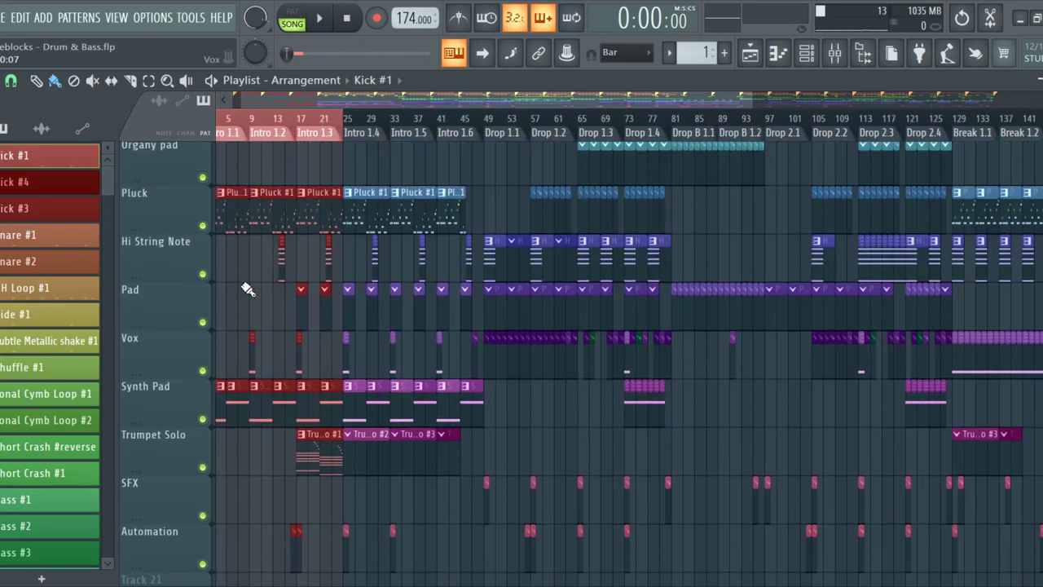
pyautogui.keyDown('ctrl'); pyautogui.scroll(-4, 247, 290); pyautogui.keyUp('ctrl')
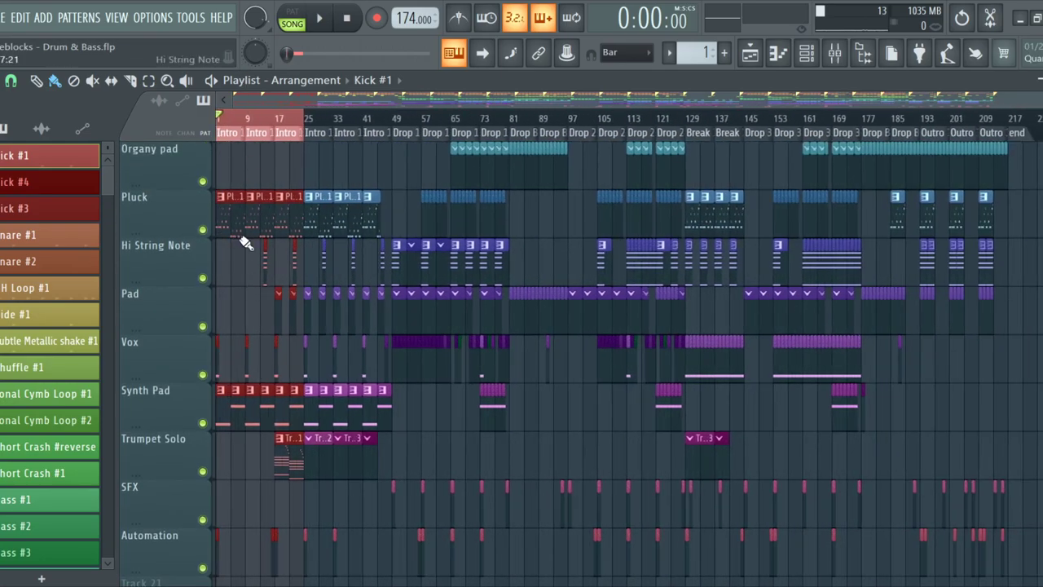
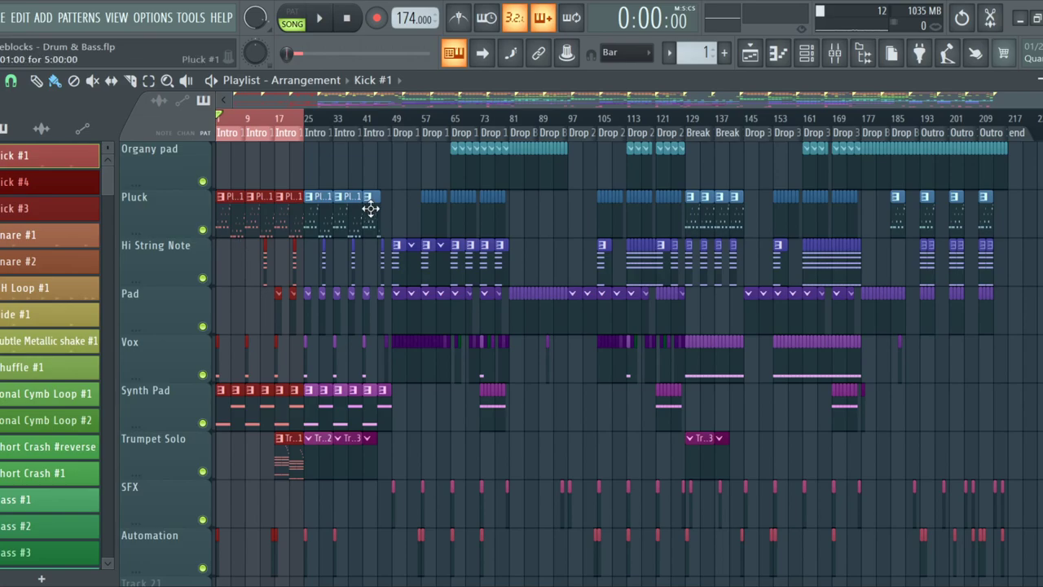
pyautogui.scroll(-5, 343, 522)
pyautogui.scroll(10, 342, 428)
pyautogui.scroll(6, 385, 389)
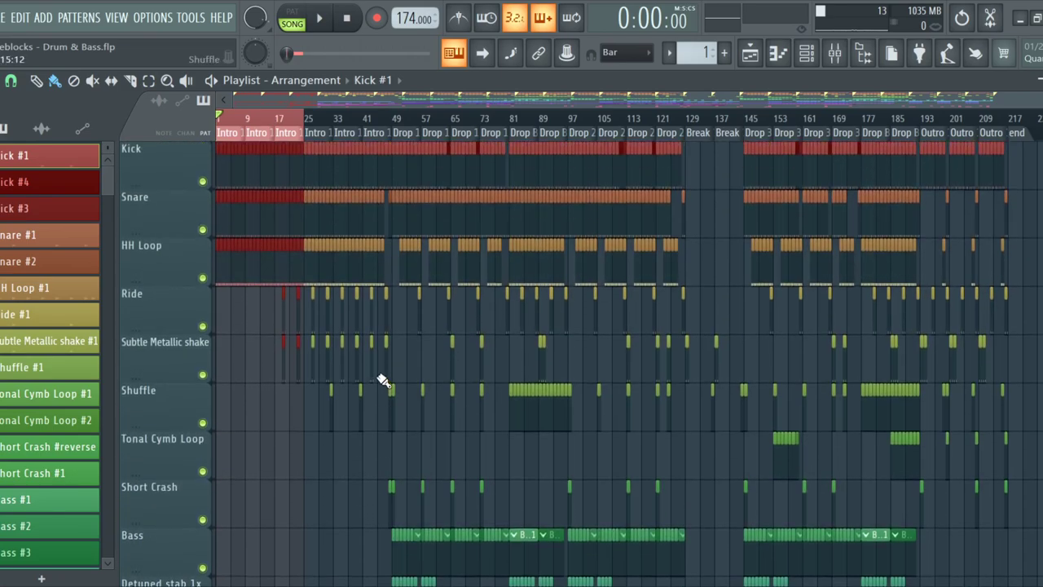
pyautogui.scroll(-11, 321, 457)
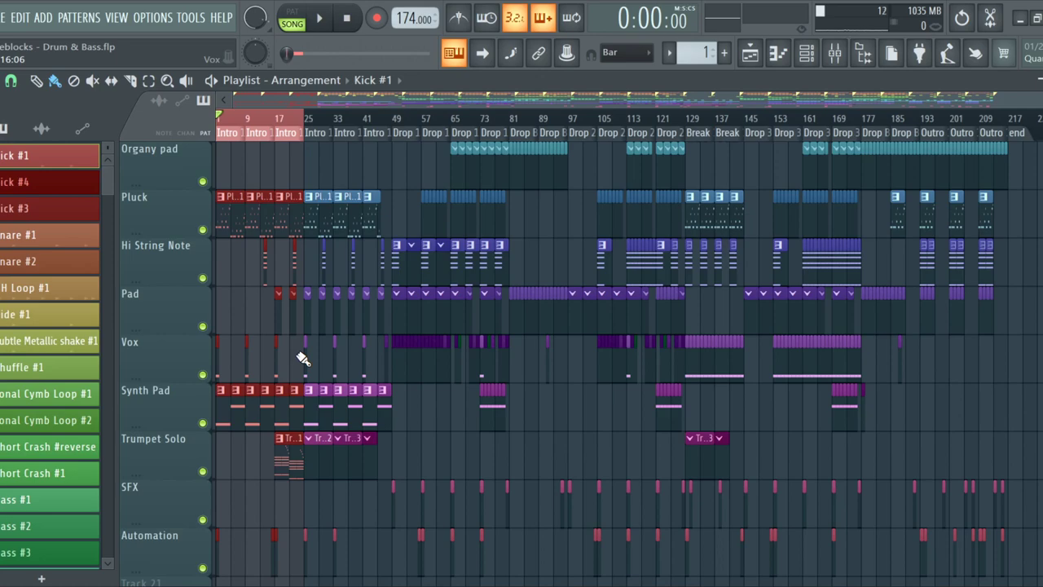
# Examine the Highpass-Drums automation clip at the start of Intro 1.1 and its place among the intro clips
pyautogui.scroll(-3, 299, 356)
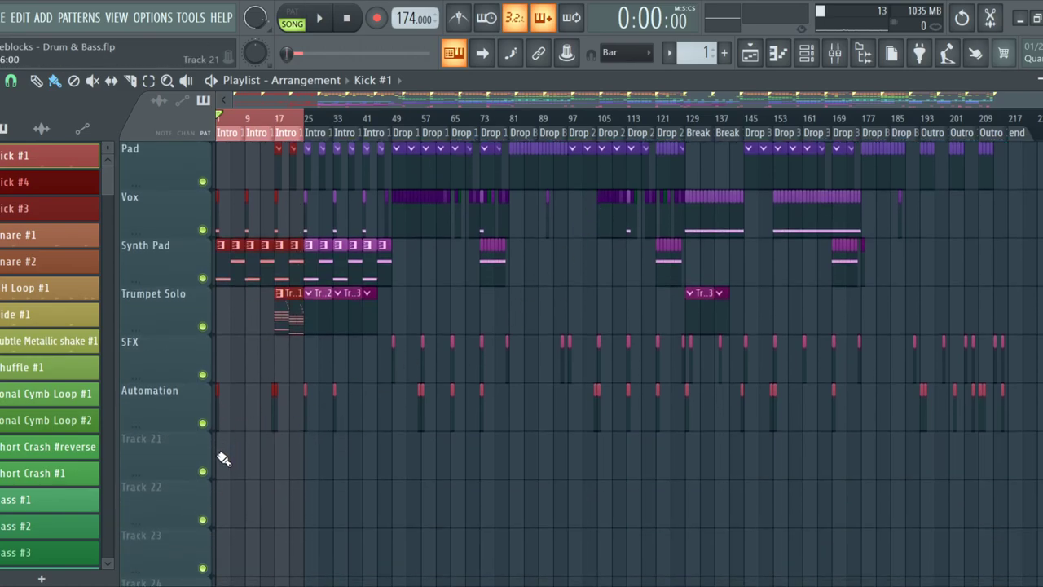
pyautogui.keyDown('ctrl'); pyautogui.scroll(2, 226, 481); pyautogui.keyUp('ctrl')
pyautogui.keyDown('ctrl'); pyautogui.scroll(6, 220, 472); pyautogui.keyUp('ctrl')
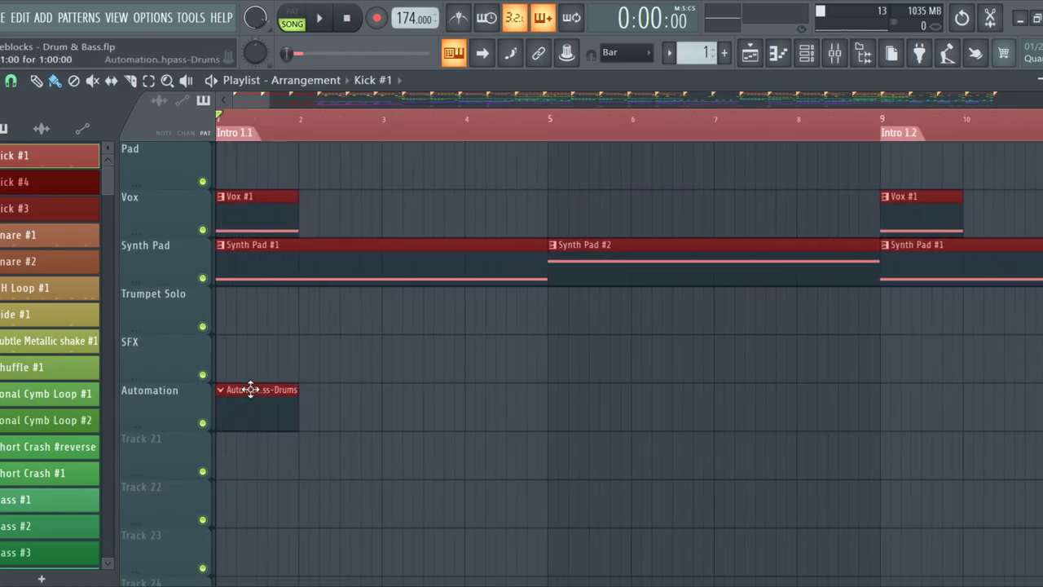
pyautogui.keyDown('ctrl'); pyautogui.scroll(-2, 248, 412); pyautogui.keyUp('ctrl')
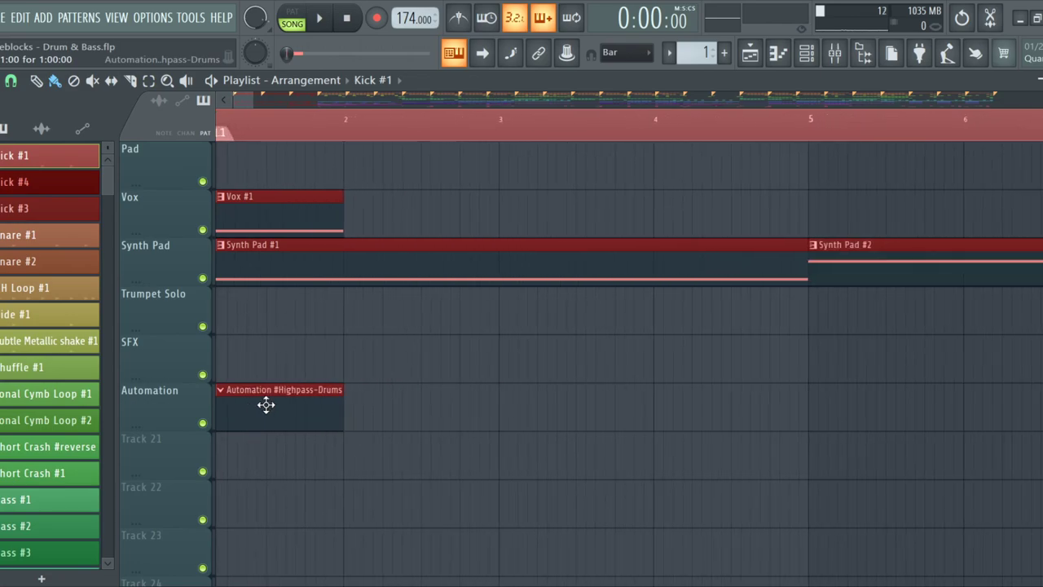
pyautogui.keyDown('ctrl'); pyautogui.scroll(1, 265, 408); pyautogui.keyUp('ctrl')
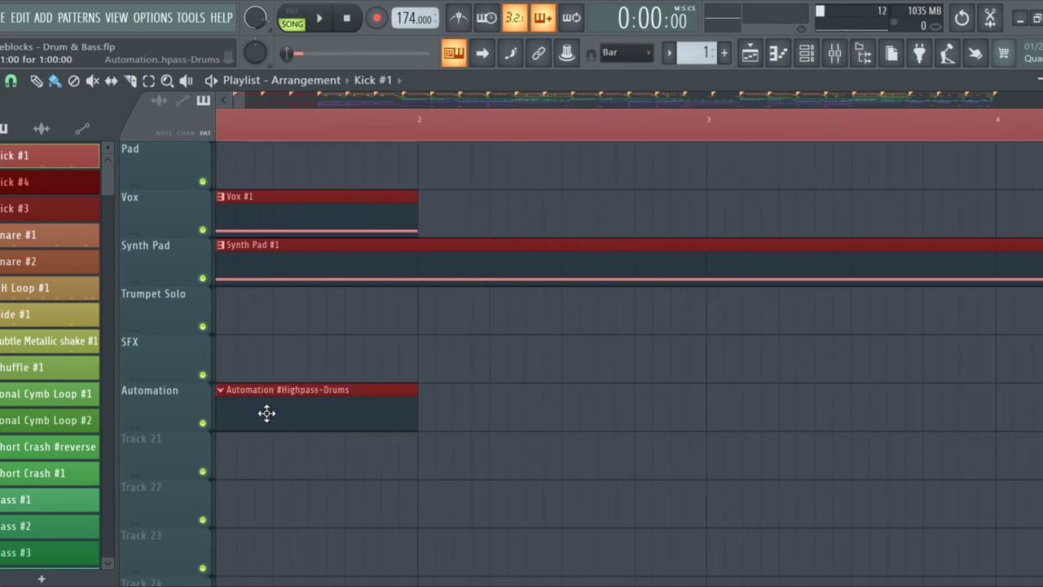
pyautogui.keyDown('ctrl'); pyautogui.scroll(-5, 305, 408); pyautogui.keyUp('ctrl')
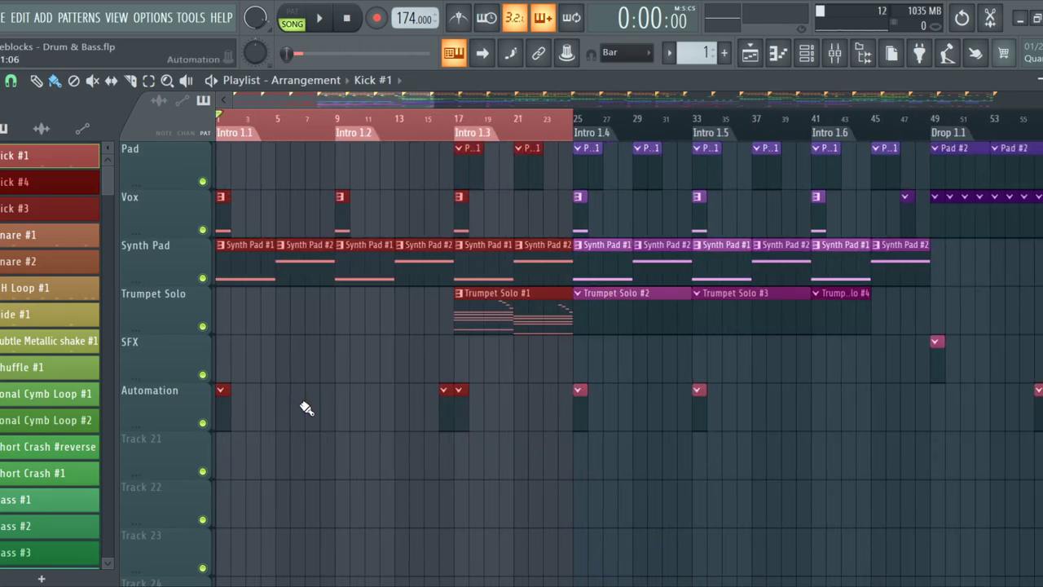
pyautogui.keyDown('ctrl'); pyautogui.scroll(-5, 440, 498); pyautogui.keyUp('ctrl')
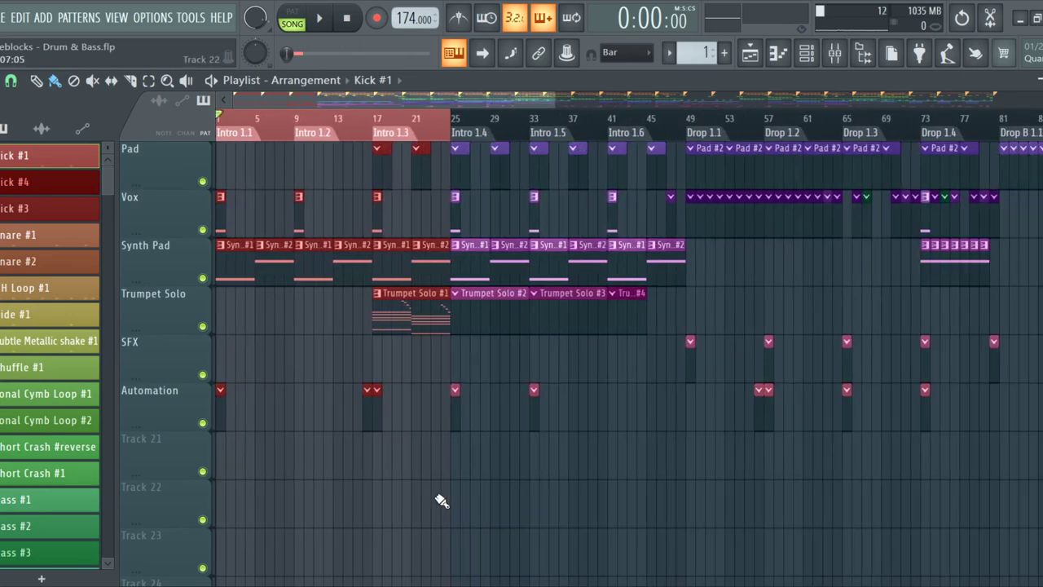
# Examine the Pluck, Hi String Note, Pad, Vox, Synth Pad and Trumpet Solo clips from Intro 1.3 through Intro 1.6
pyautogui.scroll(1, 367, 352)
pyautogui.scroll(11, 373, 354)
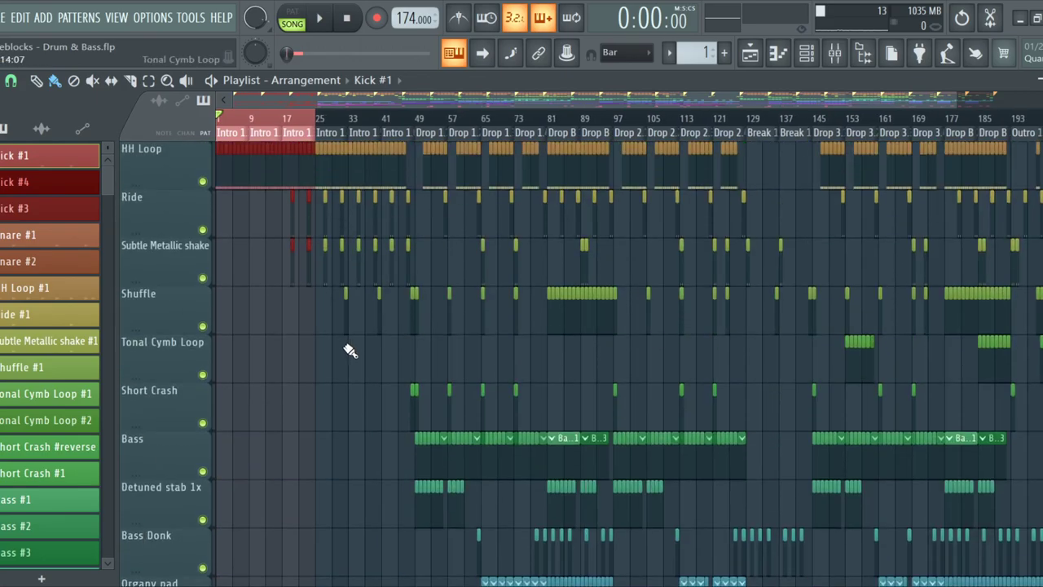
pyautogui.scroll(-6, 345, 361)
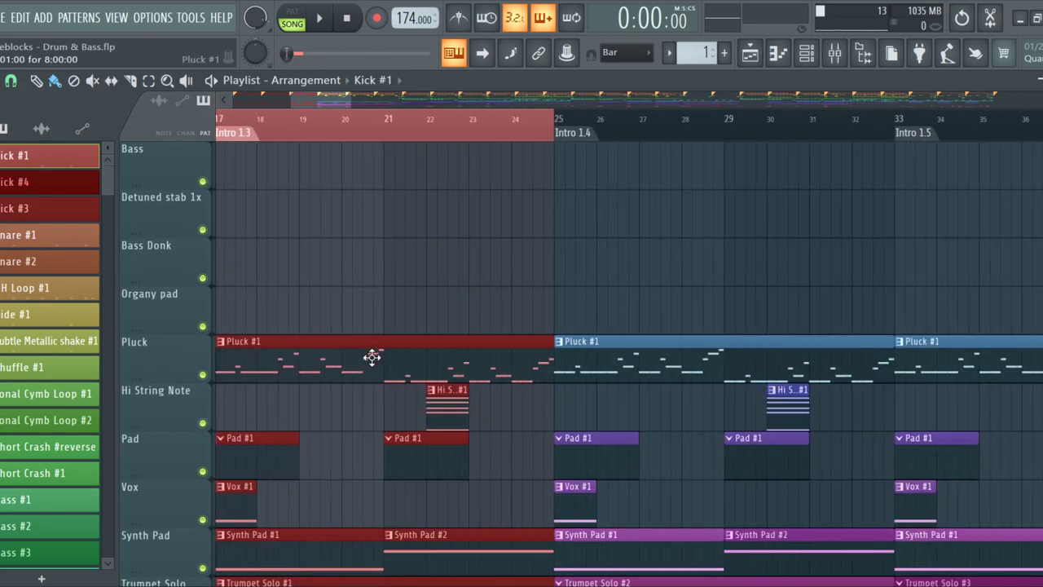
pyautogui.scroll(-3, 364, 358)
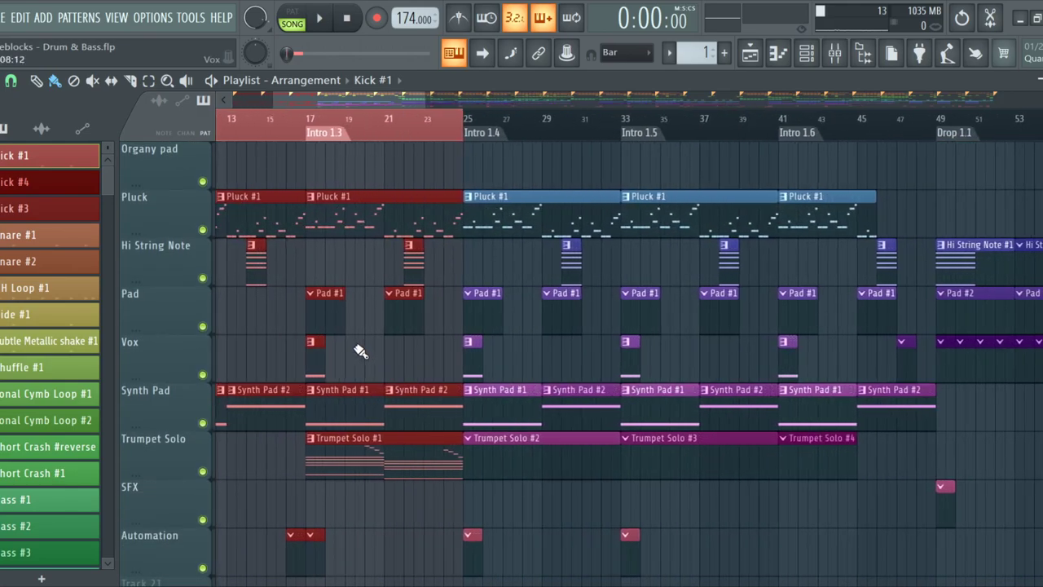
pyautogui.scroll(-5, 362, 352)
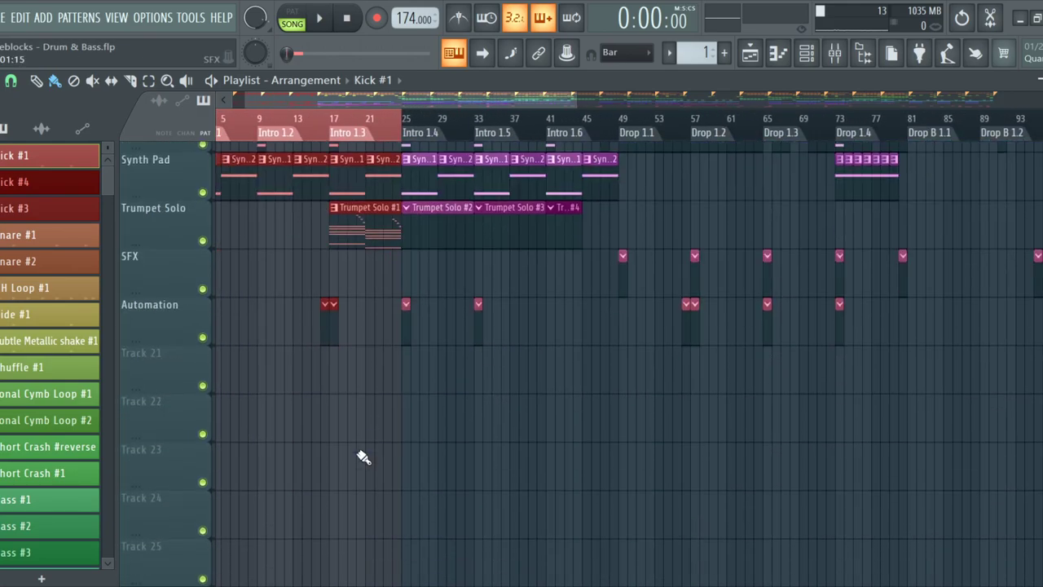
pyautogui.scroll(2, 359, 329)
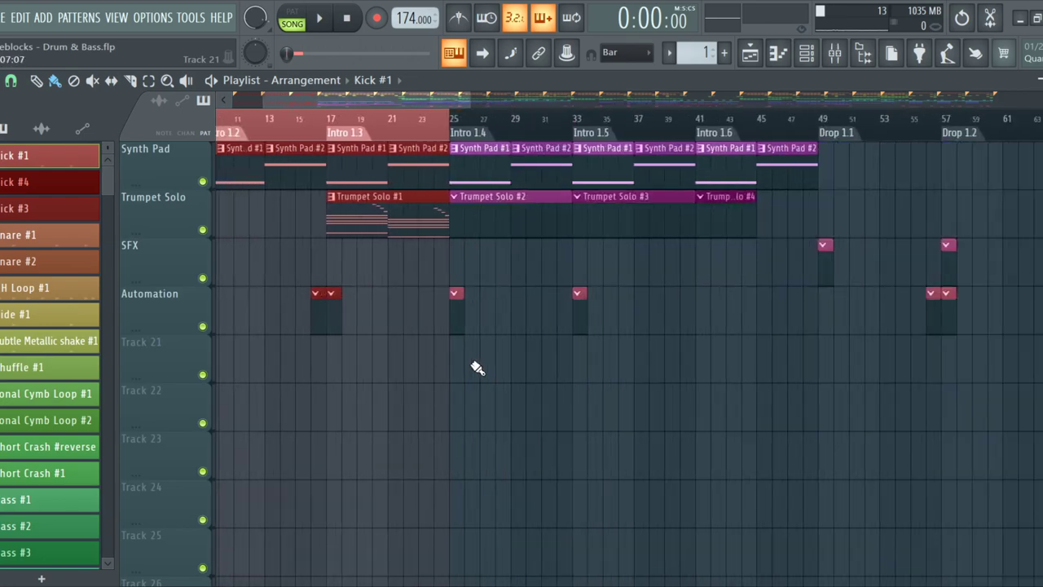
# Inspect the automation clip at the start of Intro 1.5 beneath the Trumpet Solo #3 clip
pyautogui.scroll(3, 462, 367)
pyautogui.scroll(-4, 590, 359)
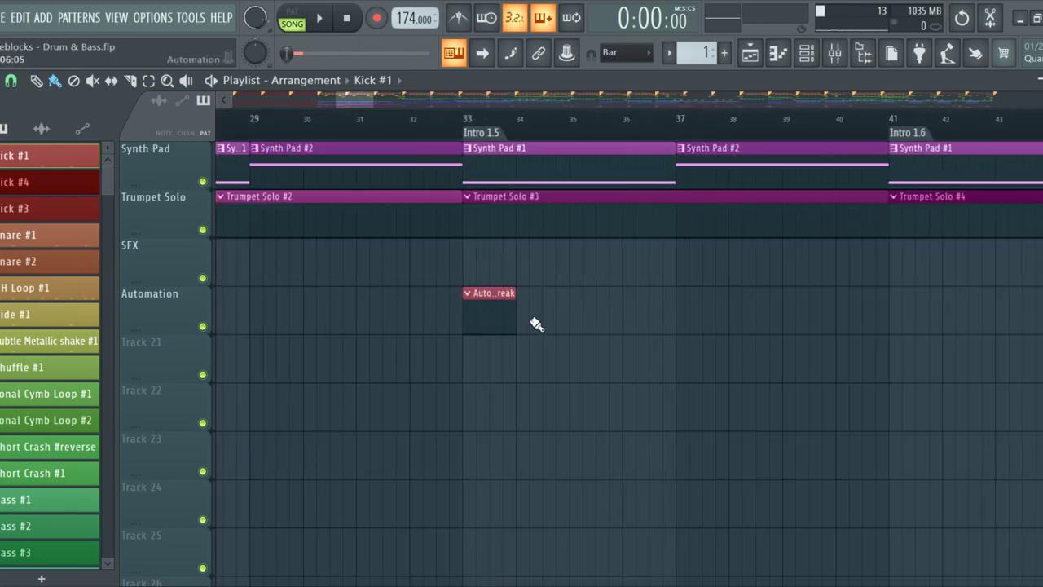
pyautogui.scroll(4, 478, 328)
pyautogui.scroll(-3, 487, 331)
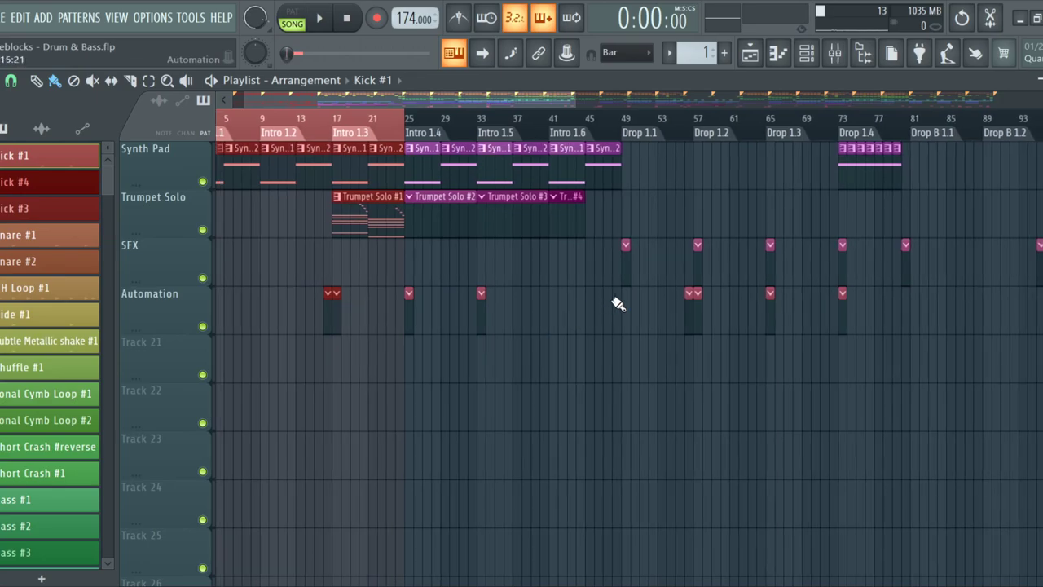
# Examine the SFX and automation clips around the start of Drop 1.2 with the string, pad and vox clips above them
pyautogui.scroll(3, 656, 277)
pyautogui.scroll(-3, 643, 271)
pyautogui.scroll(-3, 387, 350)
pyautogui.scroll(3, 399, 350)
pyautogui.scroll(3, 665, 405)
pyautogui.scroll(5, 636, 481)
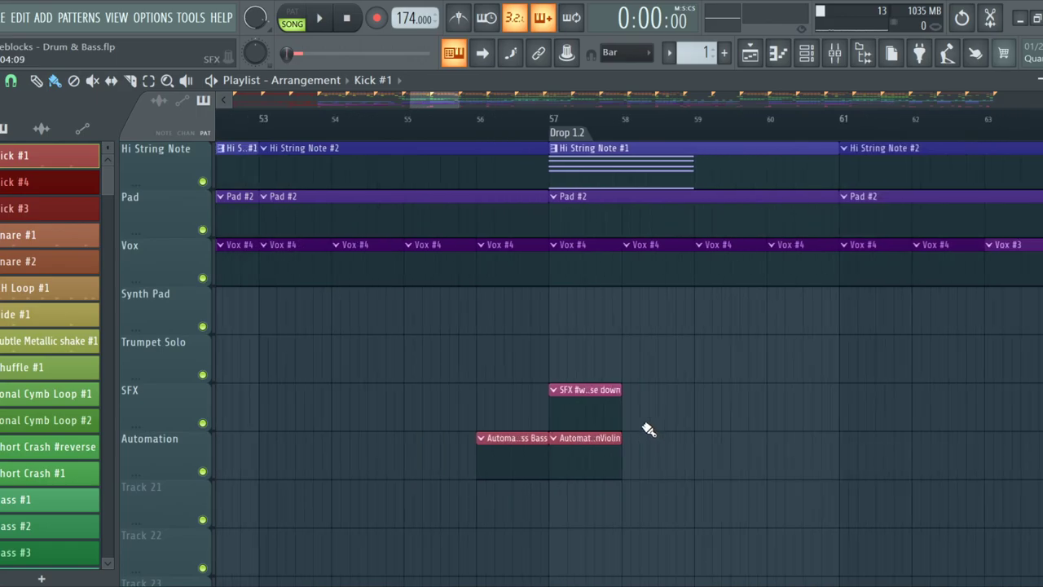
pyautogui.scroll(-4, 465, 403)
pyautogui.scroll(5, 457, 413)
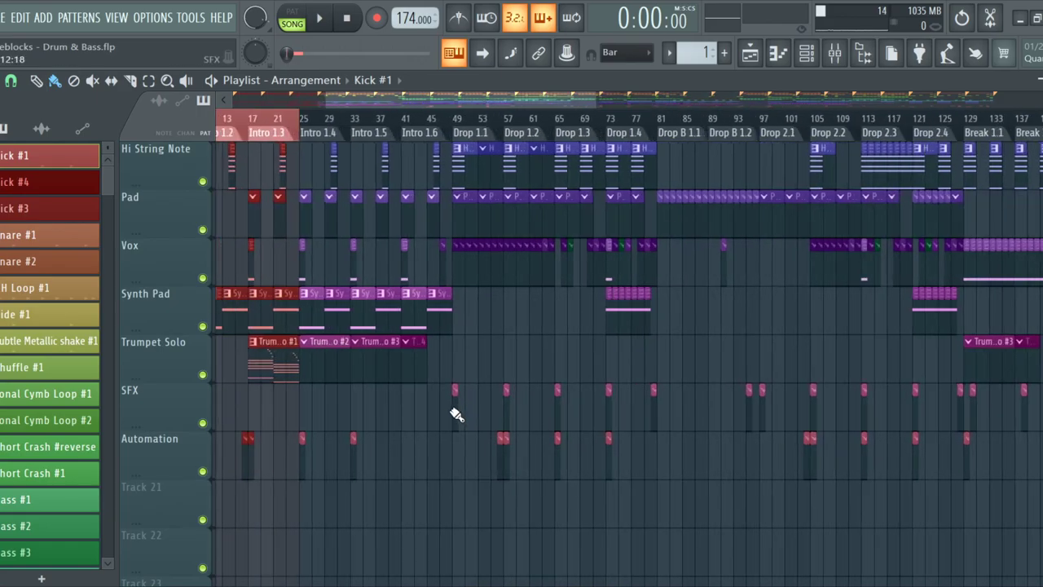
# Inspect the automation clips at the start of Intro 1.4 and Intro 1.5 against the whole arrangement
pyautogui.scroll(-4, 367, 424)
pyautogui.scroll(7, 314, 438)
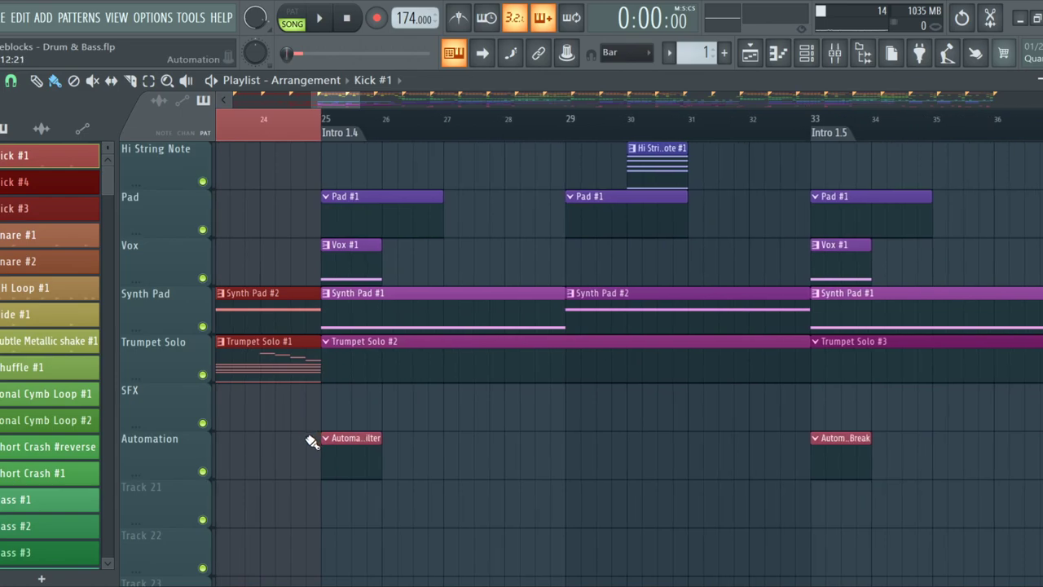
pyautogui.scroll(-6, 328, 458)
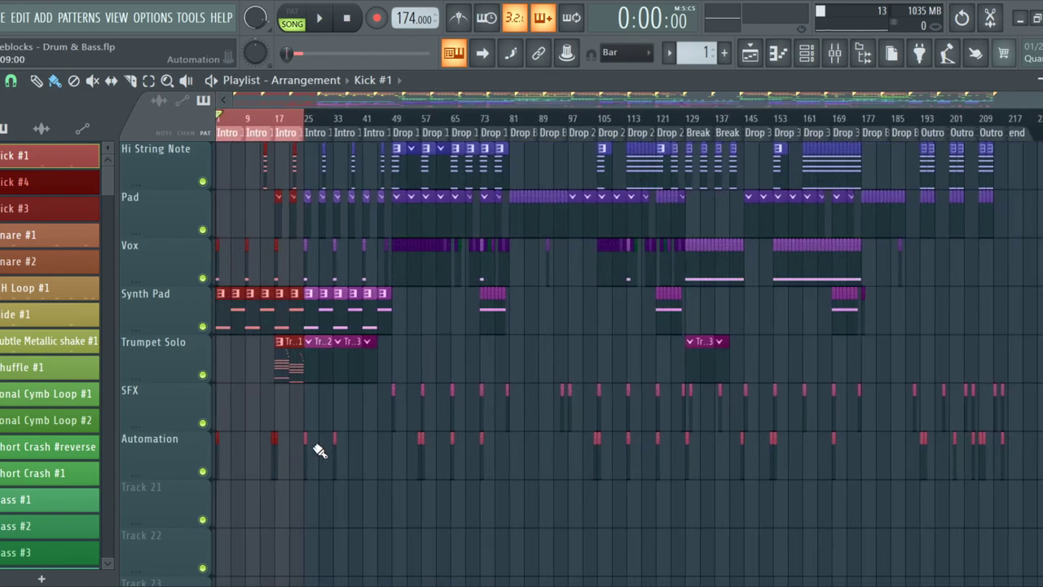
# Review the full arrangement's track layers from Kick down to Automation, comparing the intro with the drops, breaks and outro
pyautogui.scroll(12, 319, 451)
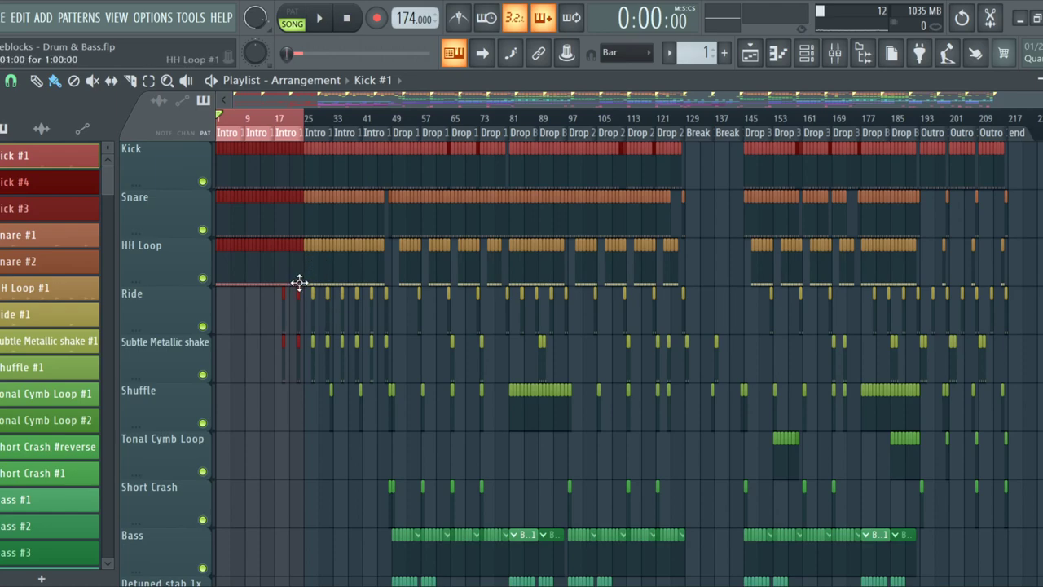
pyautogui.scroll(-6, 256, 372)
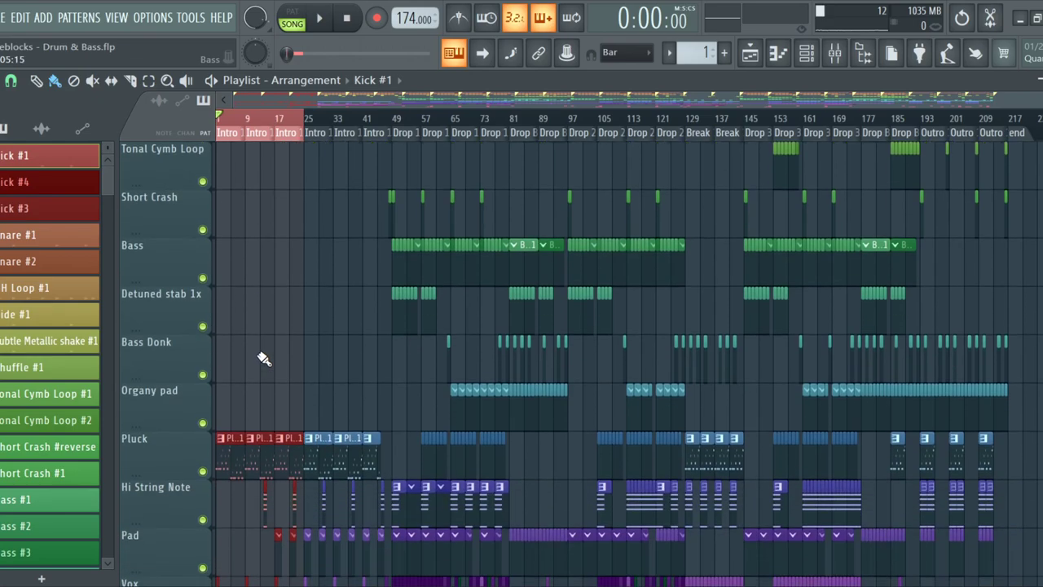
pyautogui.scroll(-1, 262, 368)
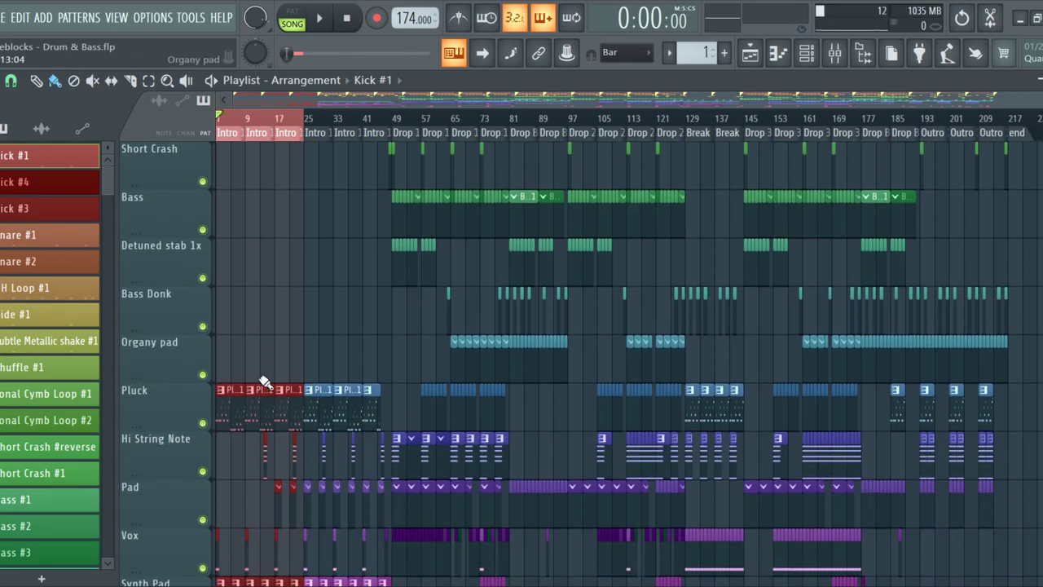
pyautogui.scroll(7, 264, 375)
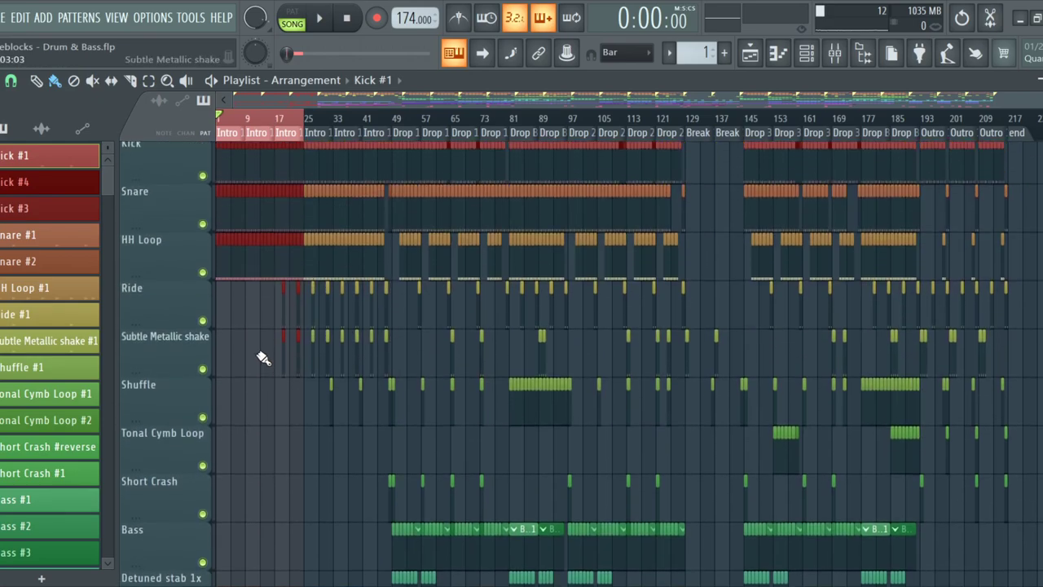
pyautogui.scroll(-5, 259, 365)
pyautogui.scroll(-8, 258, 363)
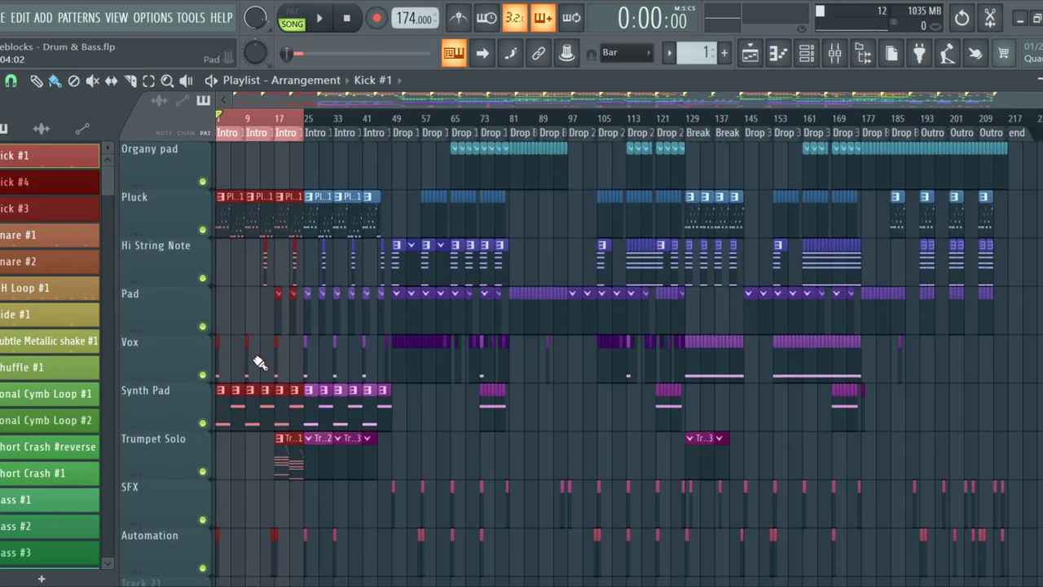
pyautogui.scroll(1, 260, 378)
pyautogui.scroll(12, 259, 379)
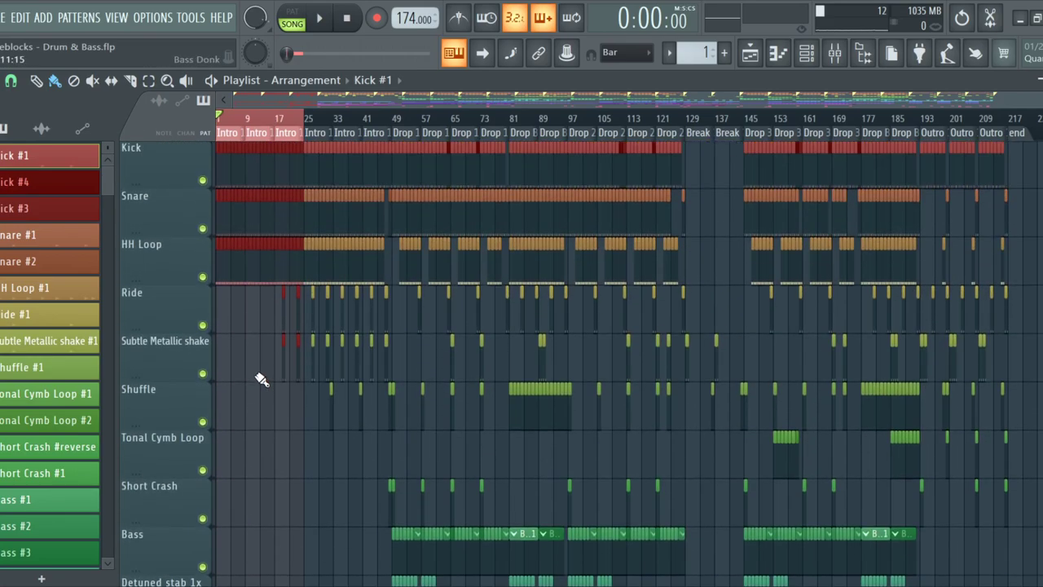
# Examine the full arrangement in the playlist, from the Kick track down to the Automation track
pyautogui.scroll(-7, 259, 380)
pyautogui.scroll(-7, 259, 383)
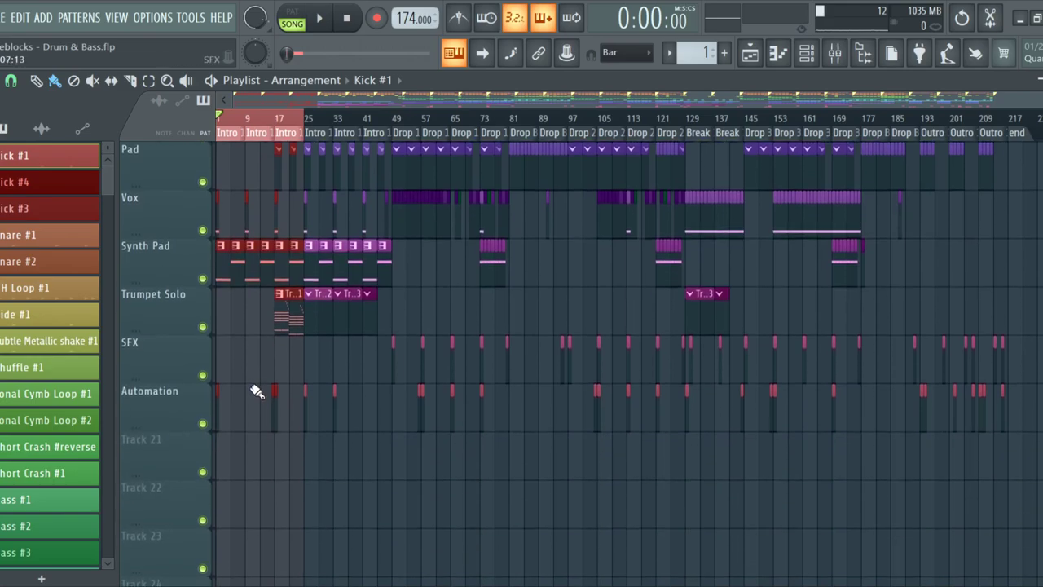
pyautogui.scroll(7, 258, 393)
pyautogui.scroll(7, 255, 391)
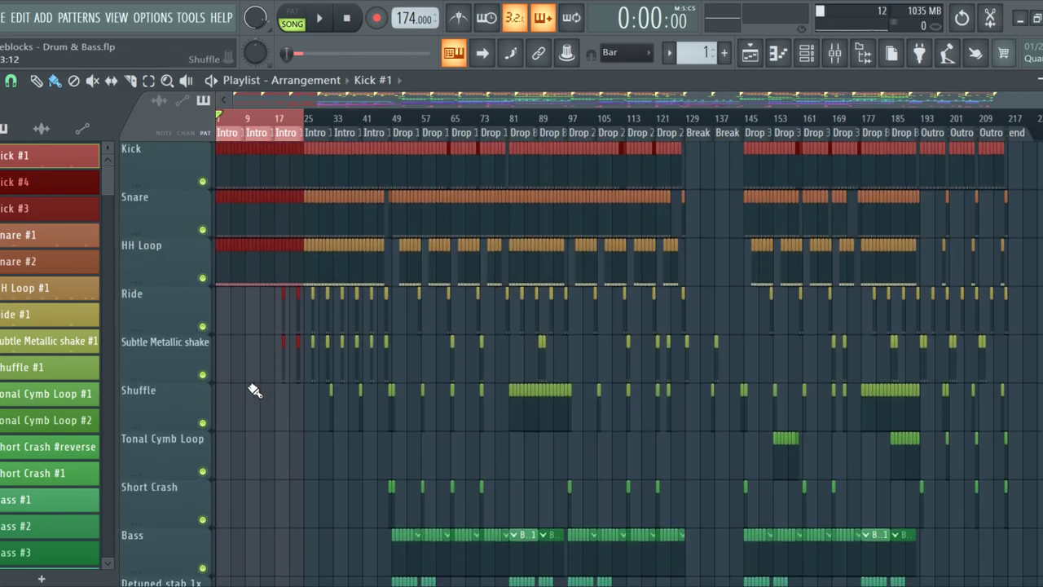
pyautogui.scroll(-10, 252, 393)
pyautogui.scroll(-4, 252, 395)
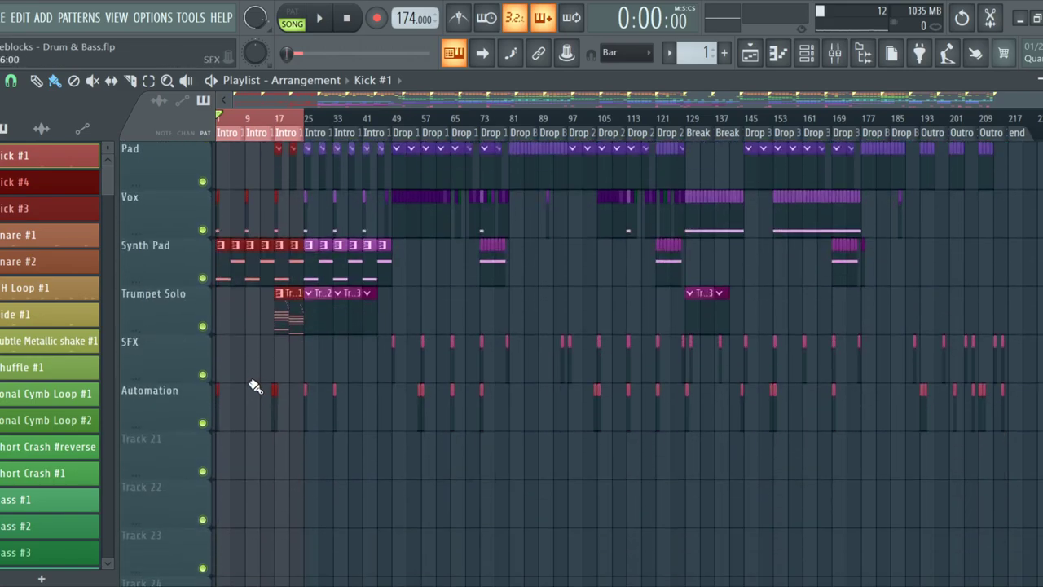
pyautogui.scroll(14, 261, 419)
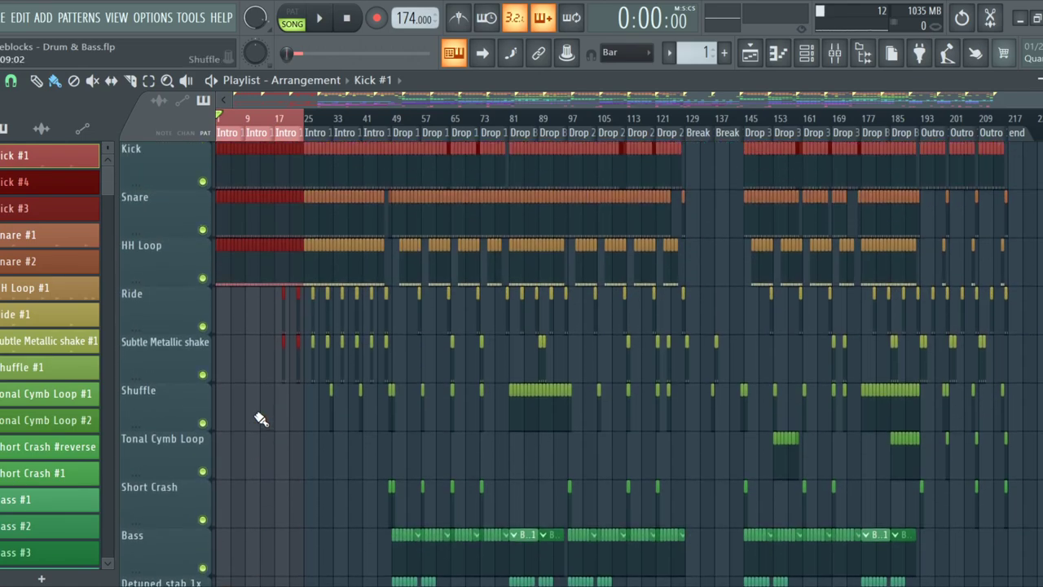
pyautogui.scroll(-16, 260, 419)
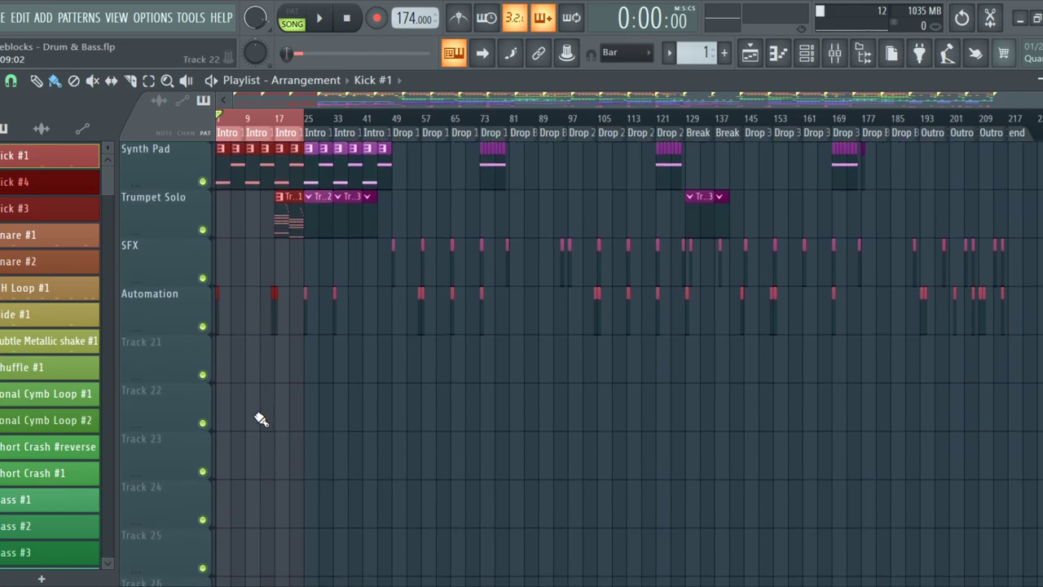
pyautogui.scroll(16, 261, 419)
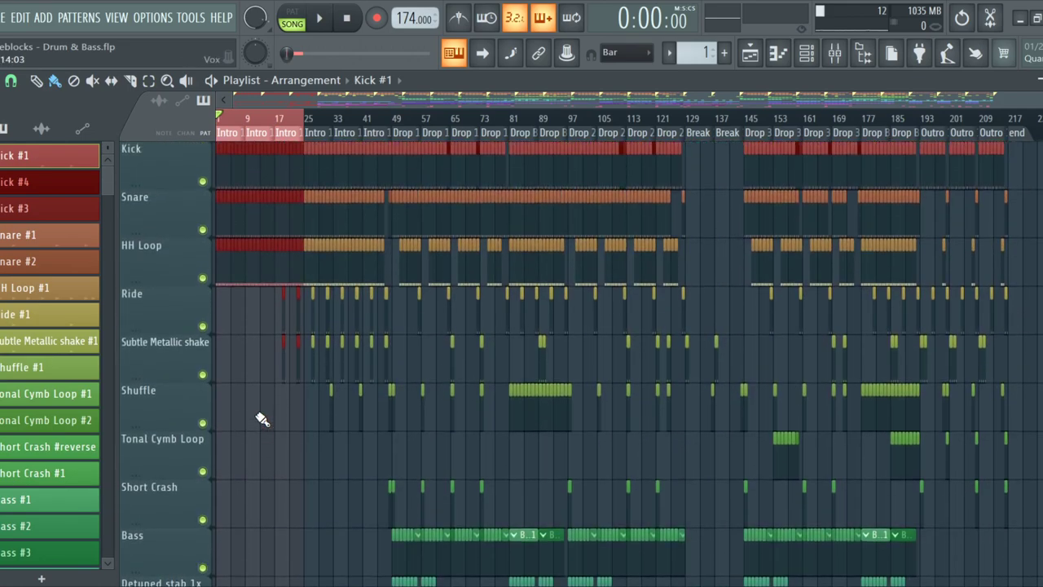
pyautogui.scroll(-11, 261, 419)
pyautogui.scroll(-5, 237, 416)
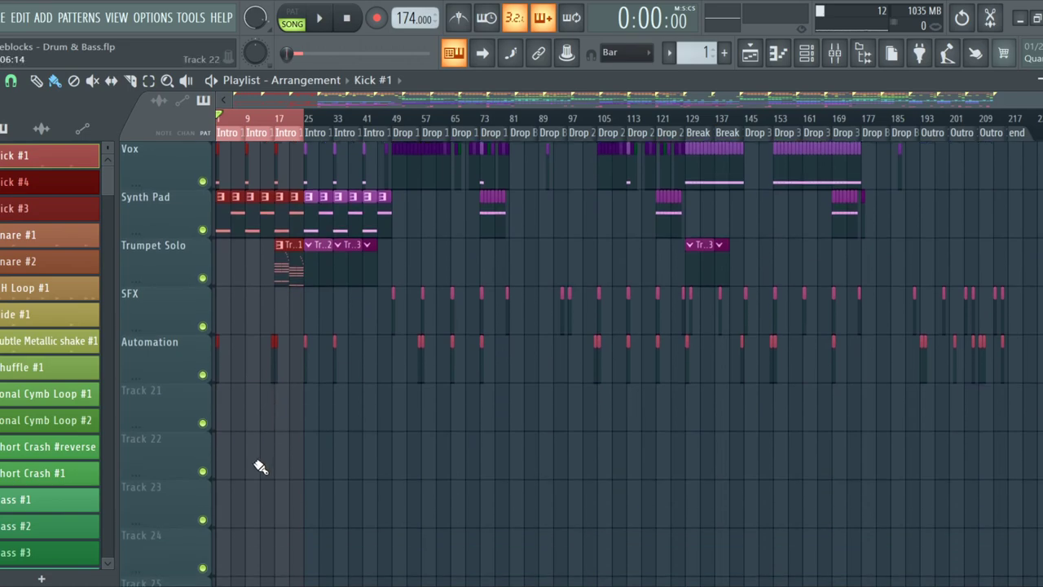
pyautogui.scroll(16, 257, 458)
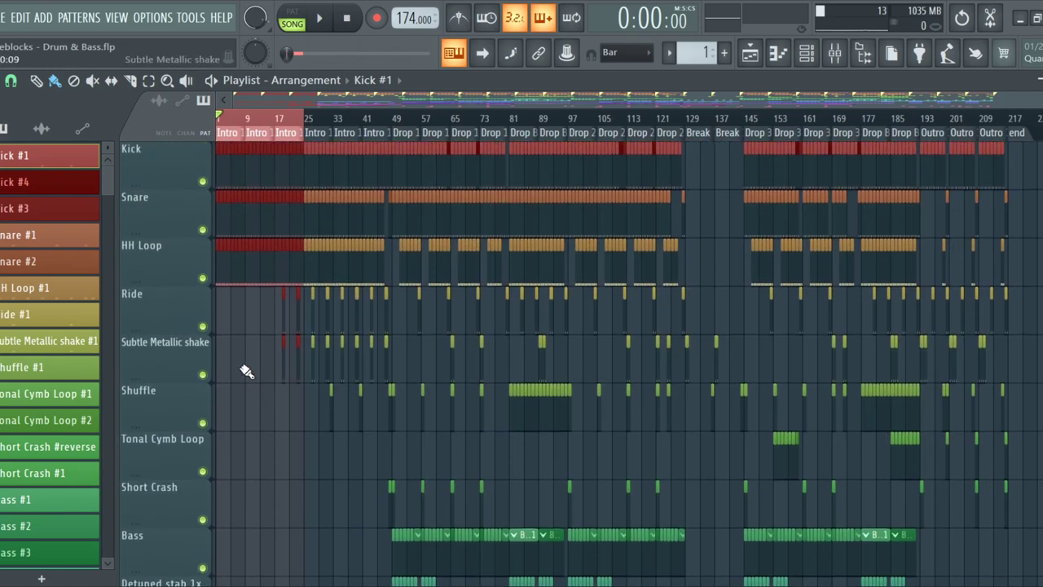
pyautogui.scroll(-3, 232, 310)
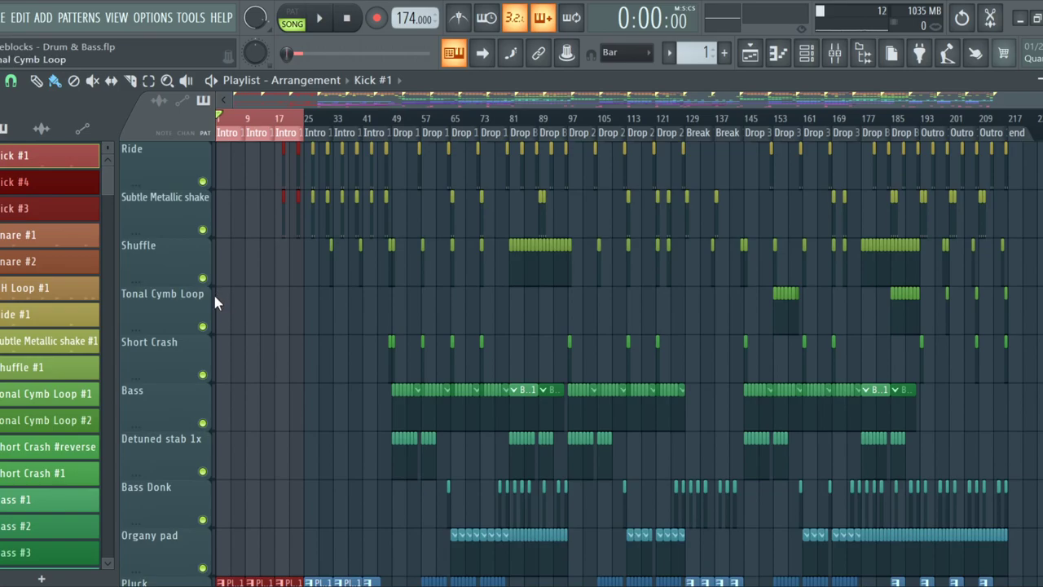
pyautogui.scroll(-3, 244, 300)
pyautogui.scroll(-5, 268, 326)
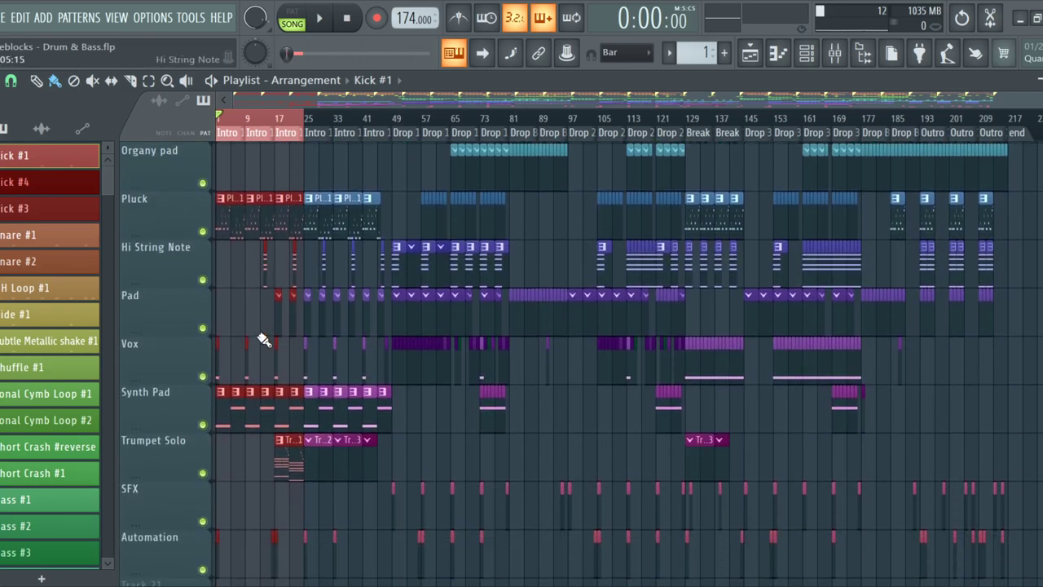
pyautogui.scroll(-3, 263, 339)
pyautogui.scroll(8, 263, 340)
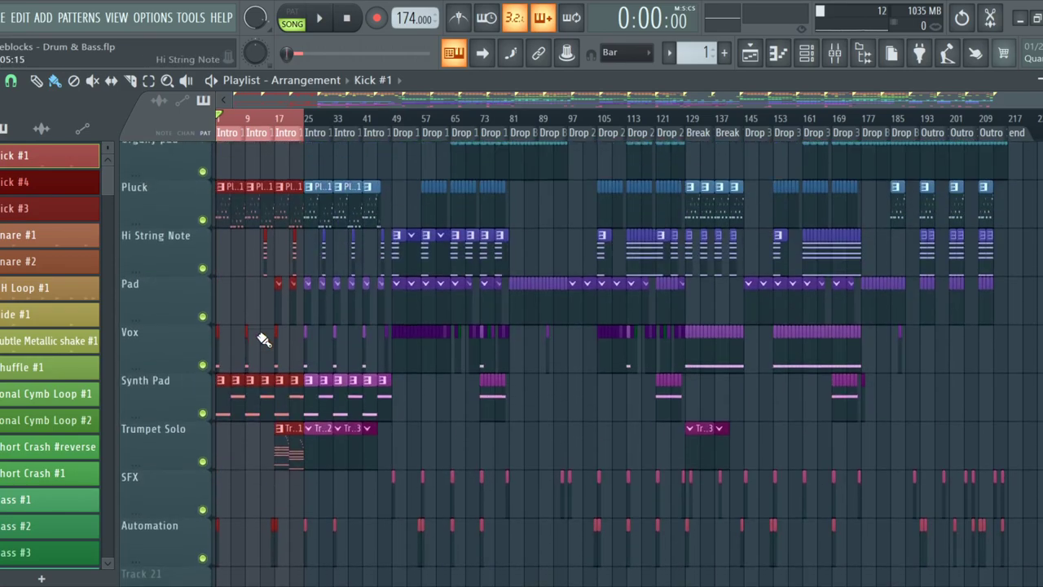
pyautogui.scroll(5, 263, 339)
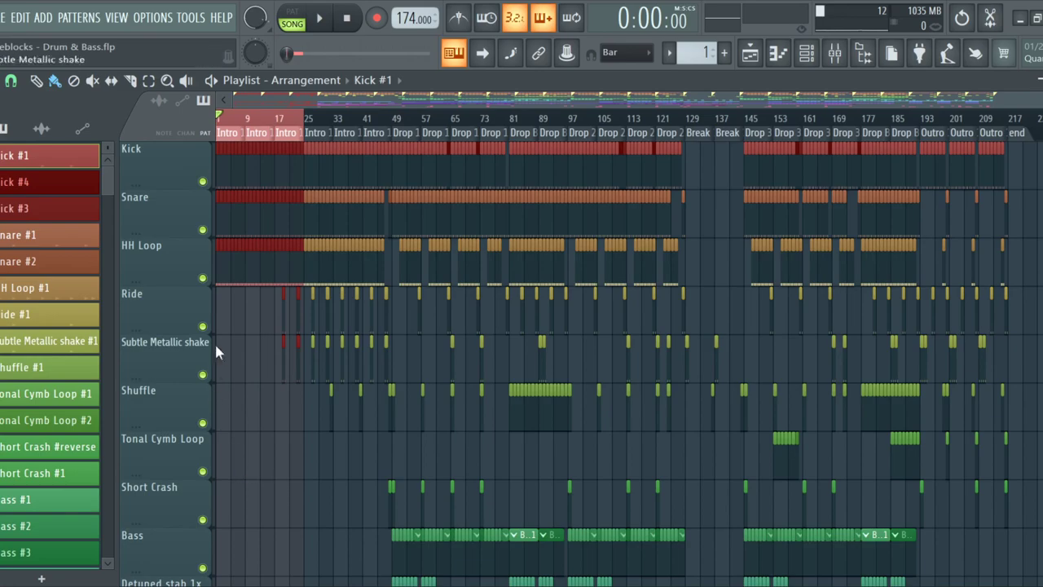
# Open the Trumpet Solo #1 clip in the Intro 1.3 section in the piano roll
pyautogui.keyDown('ctrl'); pyautogui.scroll(10, 286, 384); pyautogui.keyUp('ctrl')
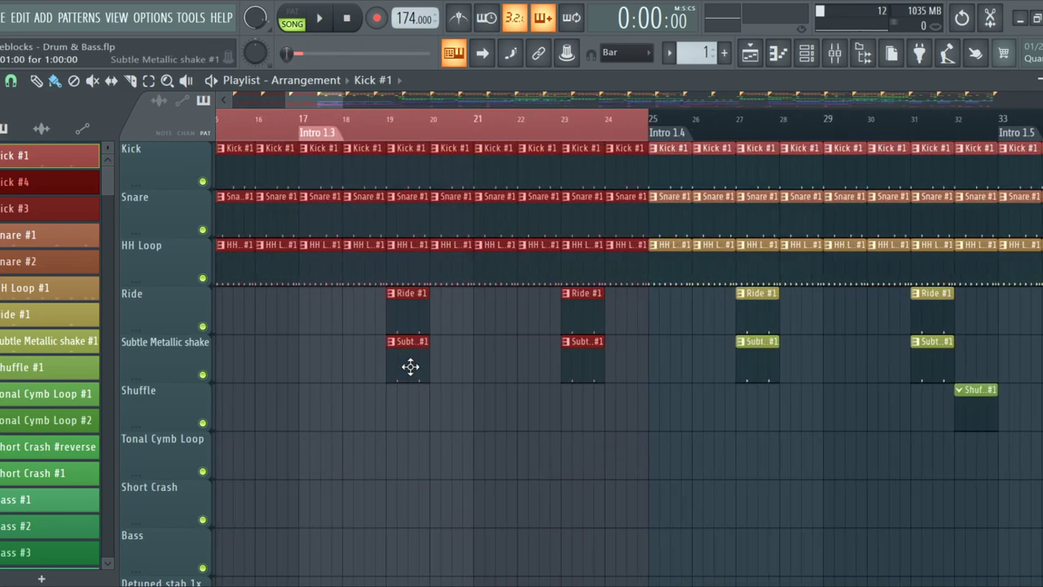
pyautogui.keyDown('ctrl'); pyautogui.scroll(-10, 410, 367); pyautogui.keyUp('ctrl')
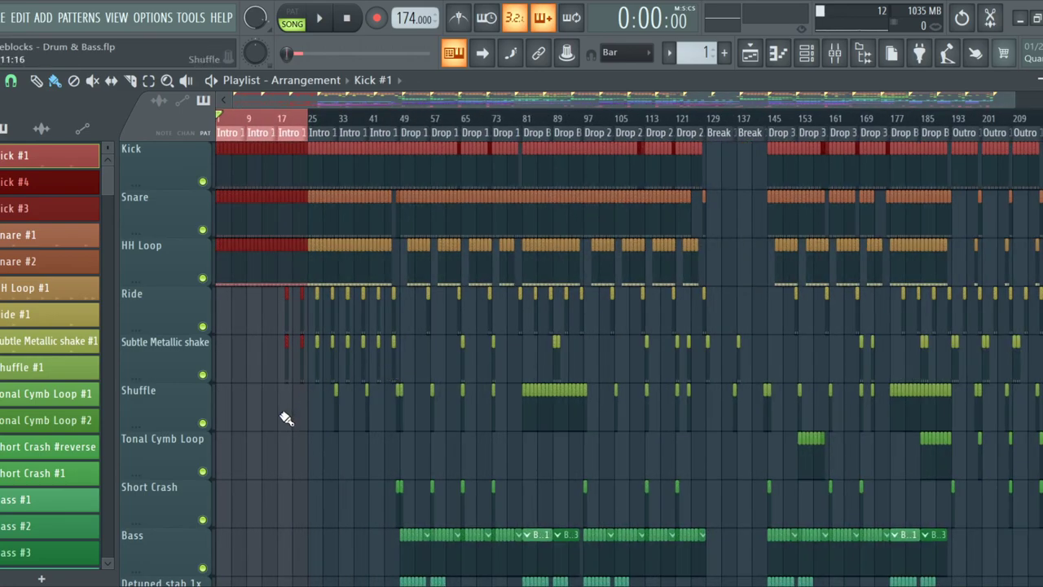
pyautogui.scroll(-11, 287, 417)
pyautogui.keyDown('ctrl'); pyautogui.scroll(4, 277, 404); pyautogui.keyUp('ctrl')
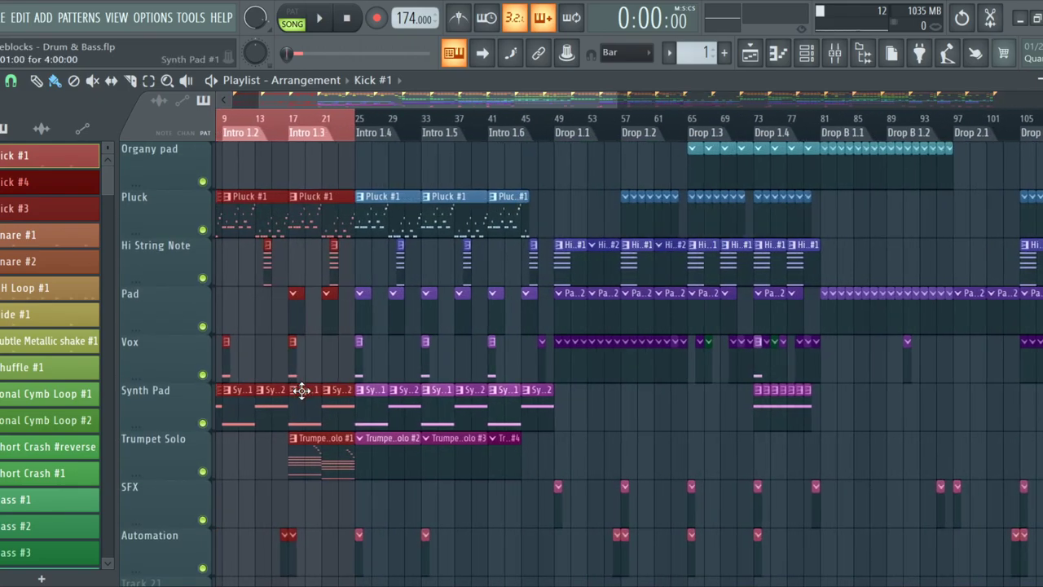
pyautogui.keyDown('ctrl'); pyautogui.scroll(4, 300, 388); pyautogui.keyUp('ctrl')
pyautogui.keyDown('ctrl'); pyautogui.scroll(-4, 298, 384); pyautogui.keyUp('ctrl')
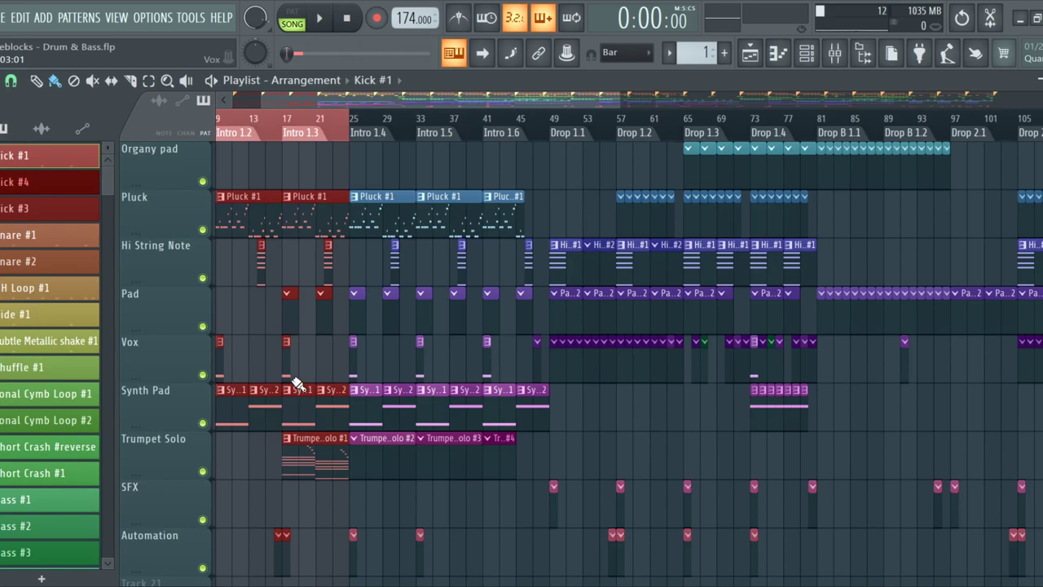
pyautogui.doubleClick(292, 447)
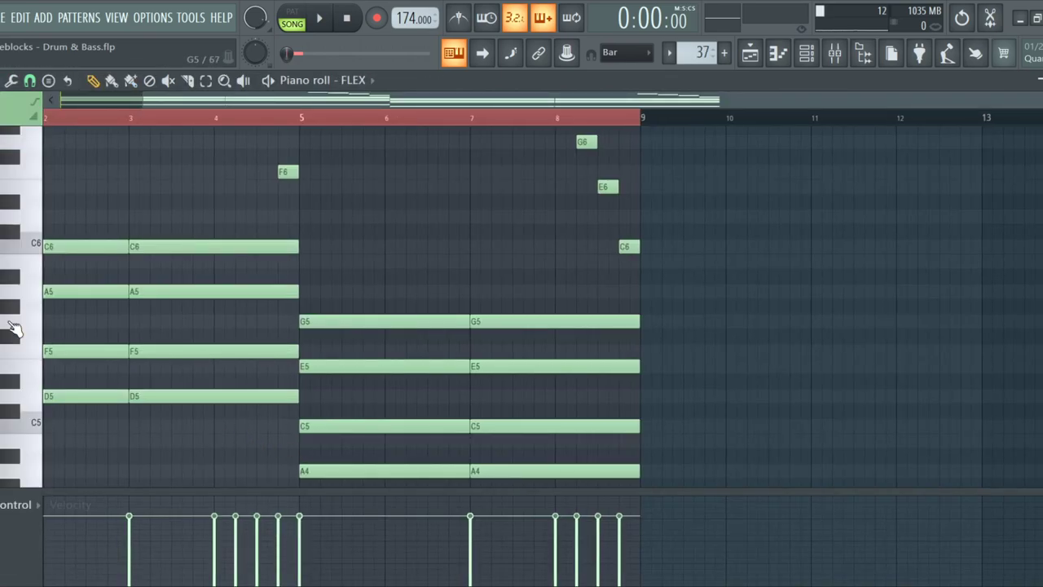
# Slice the D5, F5, A5 and C6 chord notes at bar 2 and at bar 4
pyautogui.click(188, 80)
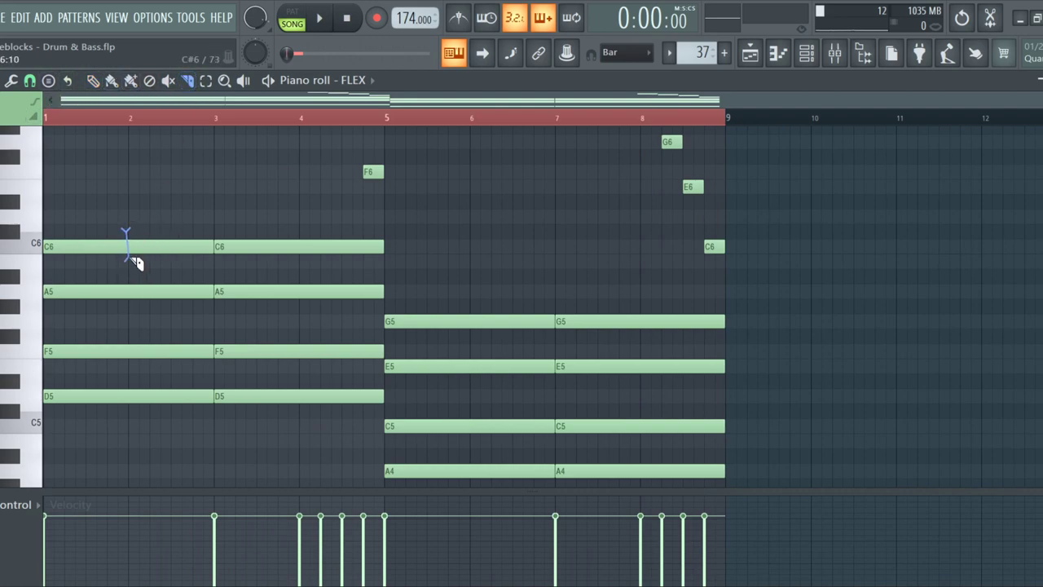
pyautogui.scroll(2, 134, 231)
pyautogui.moveTo(139, 296); pyautogui.dragTo(143, 473)
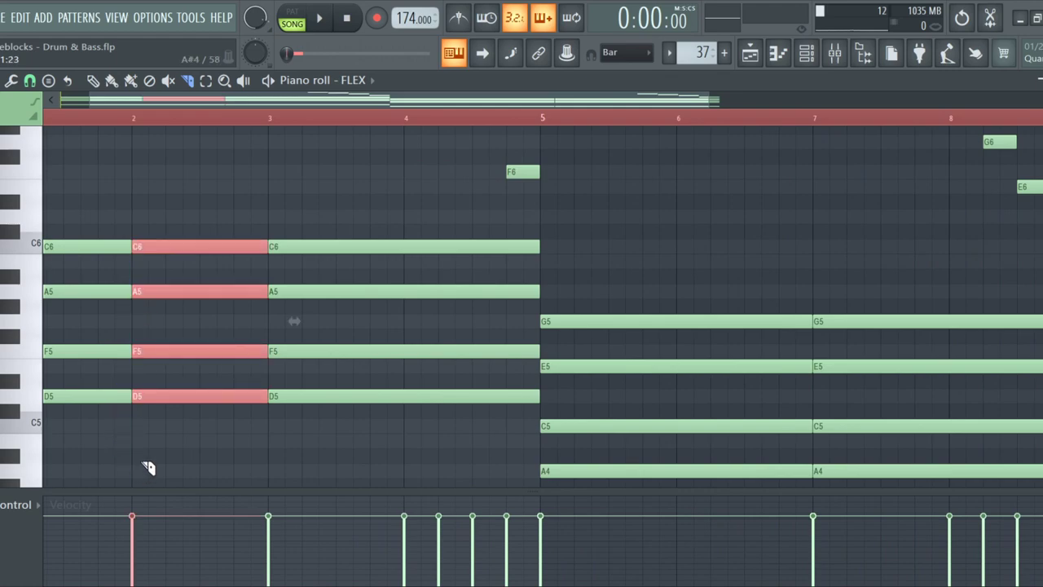
pyautogui.moveTo(410, 321); pyautogui.dragTo(410, 309)
pyautogui.moveTo(405, 227); pyautogui.dragTo(408, 231)
pyautogui.scroll(3, 415, 245)
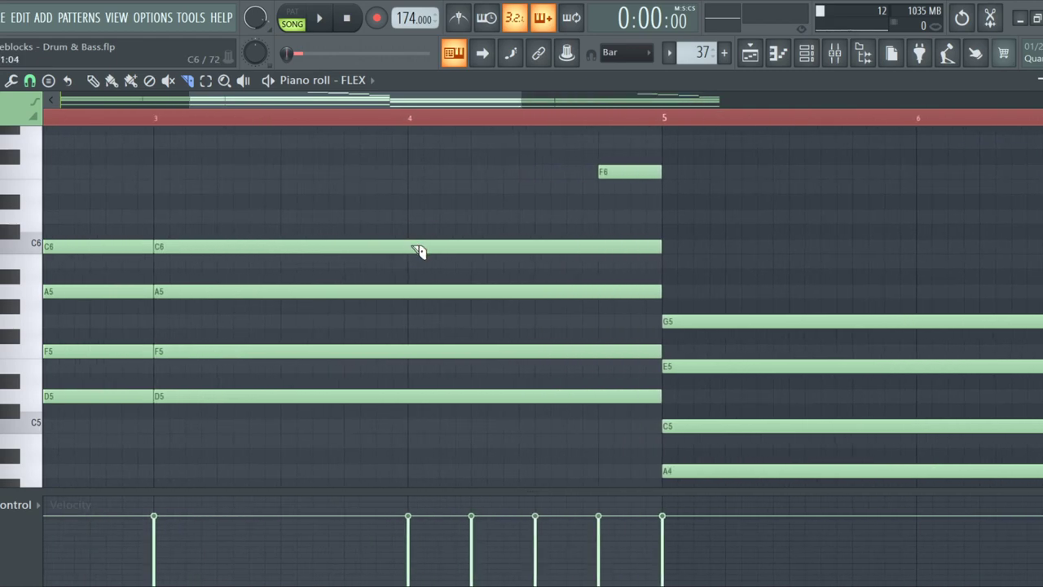
pyautogui.moveTo(405, 312)
pyautogui.mouseDown()
pyautogui.moveTo(421, 461)
pyautogui.moveTo(412, 469)
pyautogui.mouseUp()
pyautogui.scroll(-4, 329, 426)
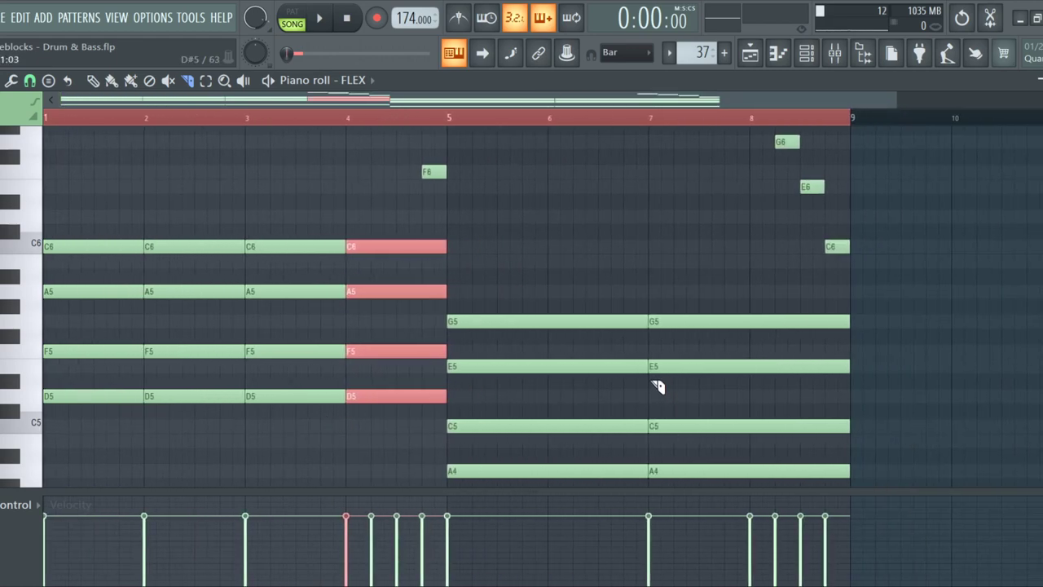
# Leave the Trumpet Solo notes and return to the playlist arrangement
pyautogui.click(95, 82)
pyautogui.scroll(-3, 321, 333)
pyautogui.click(209, 82)
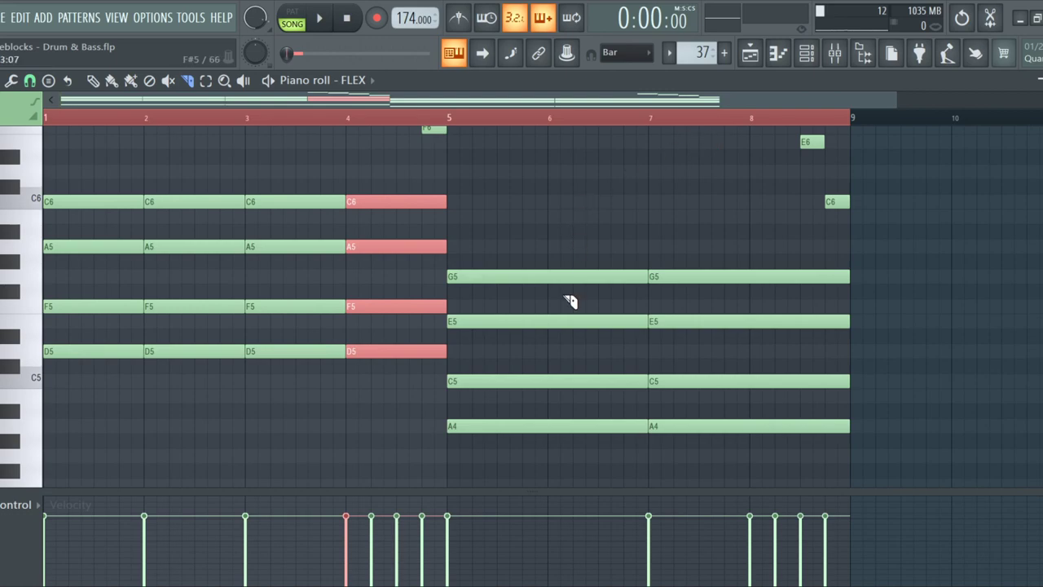
pyautogui.click(750, 53)
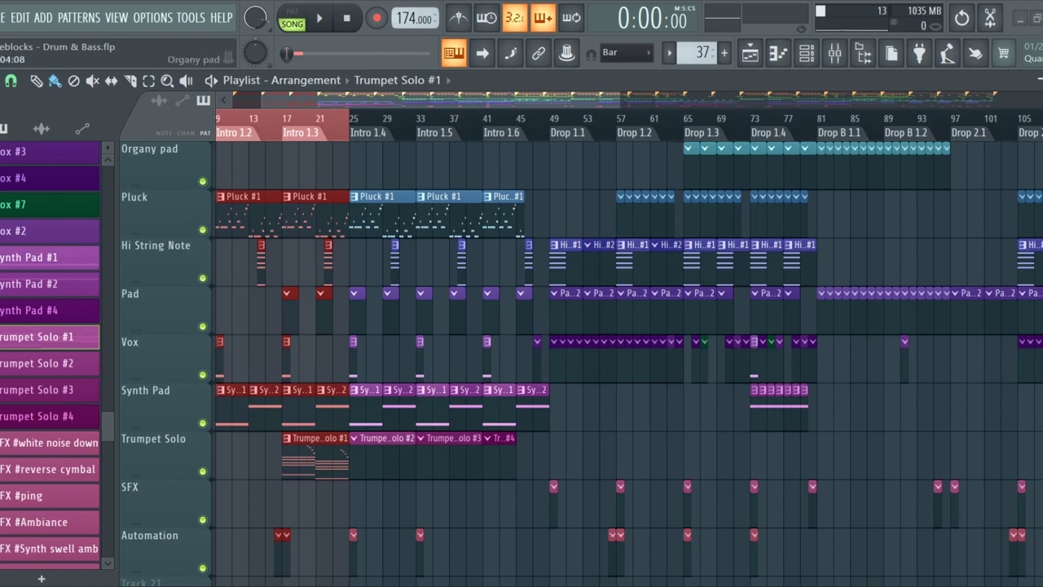
# Play the song from the start and examine the tracks of the intro sections during playback
pyautogui.scroll(1, 155, 253)
pyautogui.scroll(-1, 155, 252)
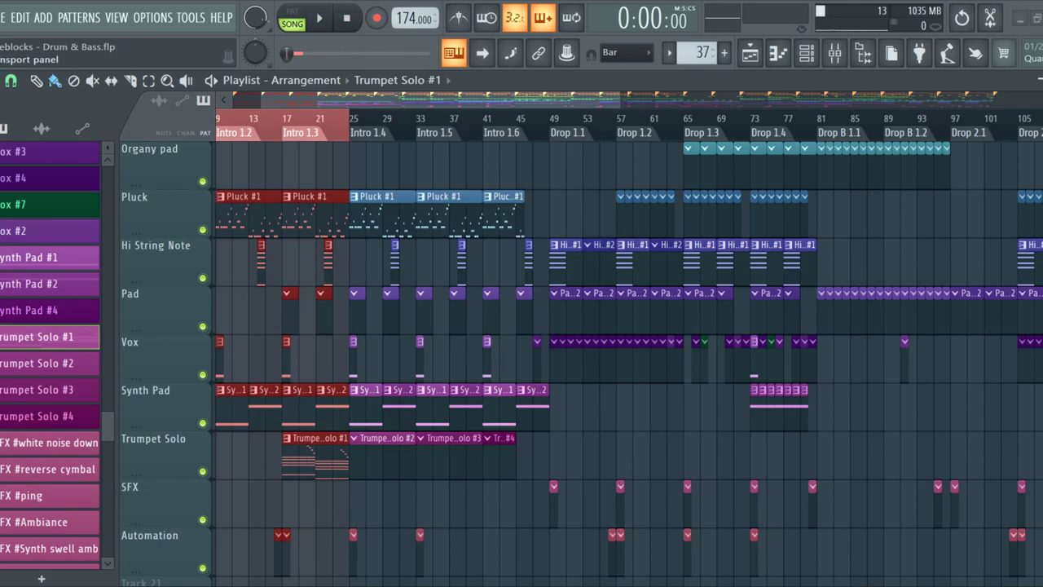
pyautogui.press('space')
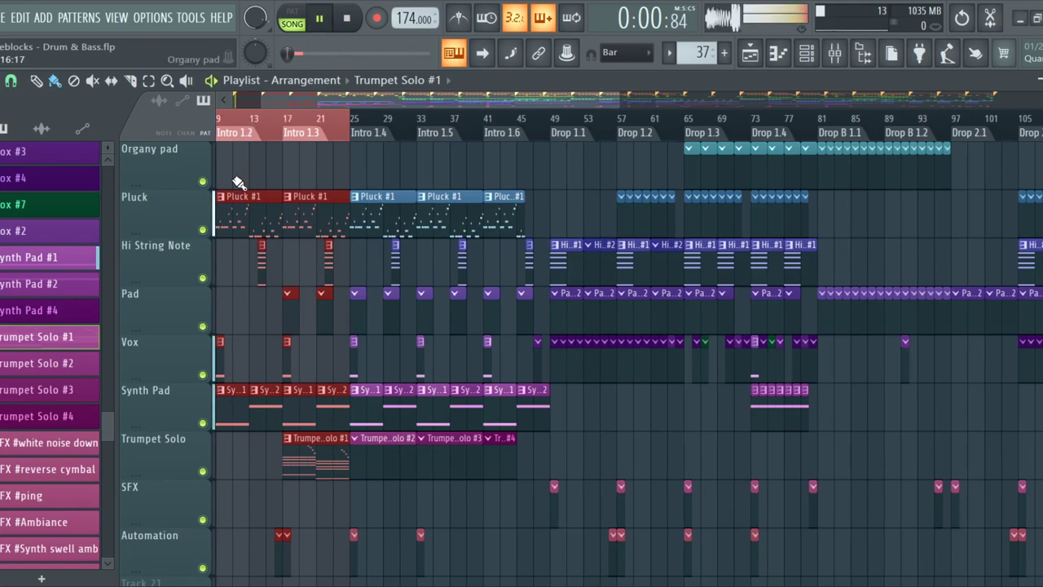
pyautogui.scroll(-1, 237, 376)
pyautogui.scroll(4, 261, 438)
pyautogui.scroll(3, 262, 441)
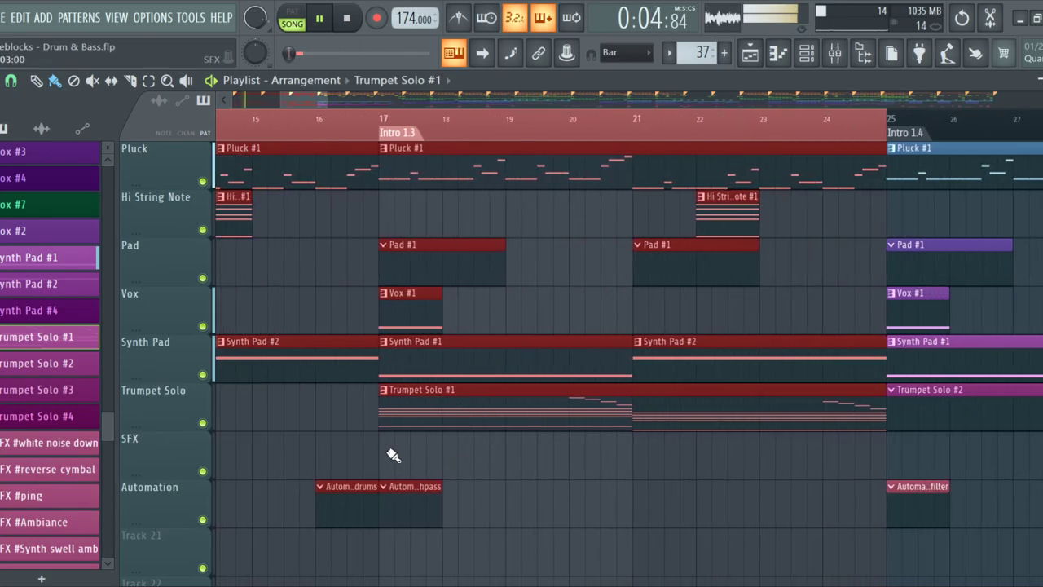
pyautogui.scroll(-3, 391, 456)
pyautogui.scroll(2, 366, 432)
pyautogui.scroll(-2, 342, 392)
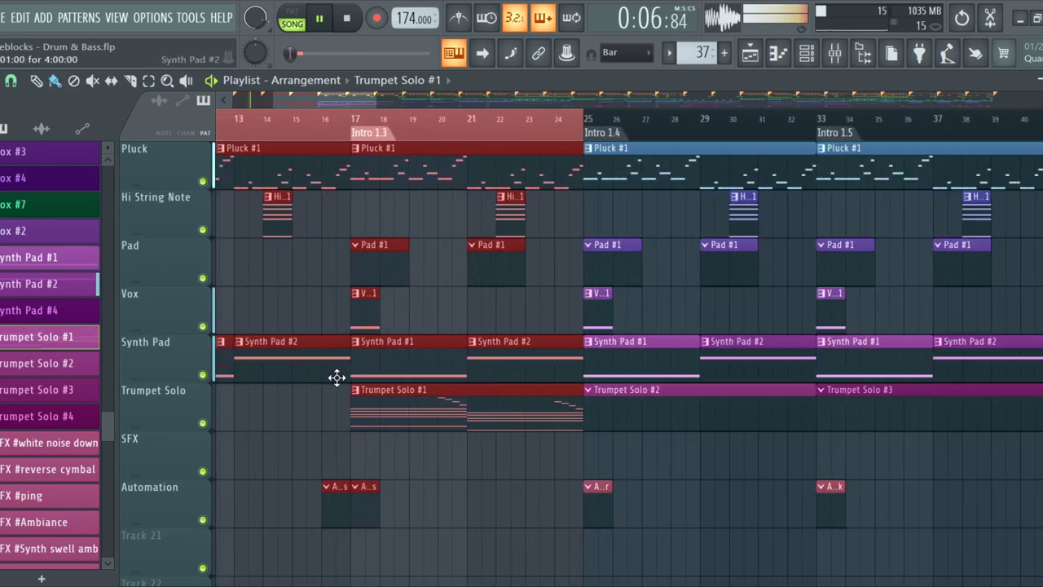
pyautogui.scroll(12, 338, 379)
pyautogui.scroll(-4, 310, 379)
pyautogui.scroll(-6, 293, 400)
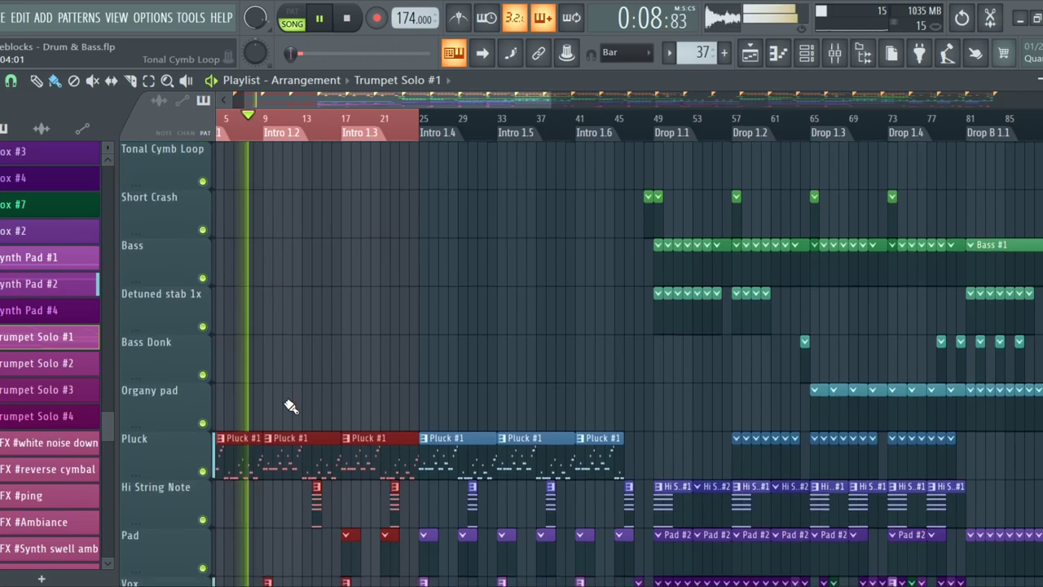
pyautogui.scroll(-3, 310, 408)
pyautogui.scroll(6, 324, 407)
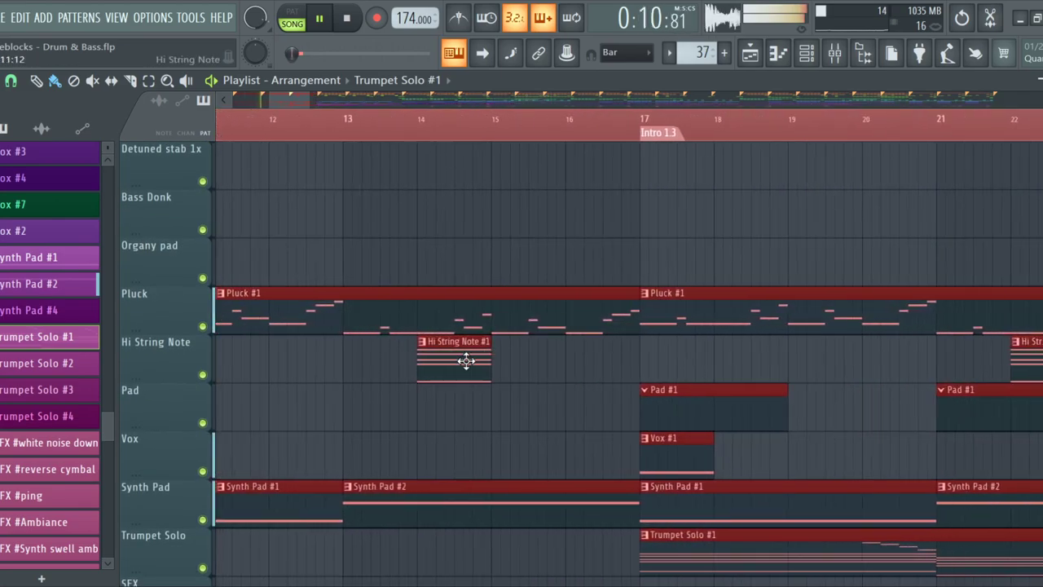
# Select the Hi String Note #1 pattern at bar 14 and check its instrument in the channel rack
pyautogui.click(466, 361)
pyautogui.click(779, 53)
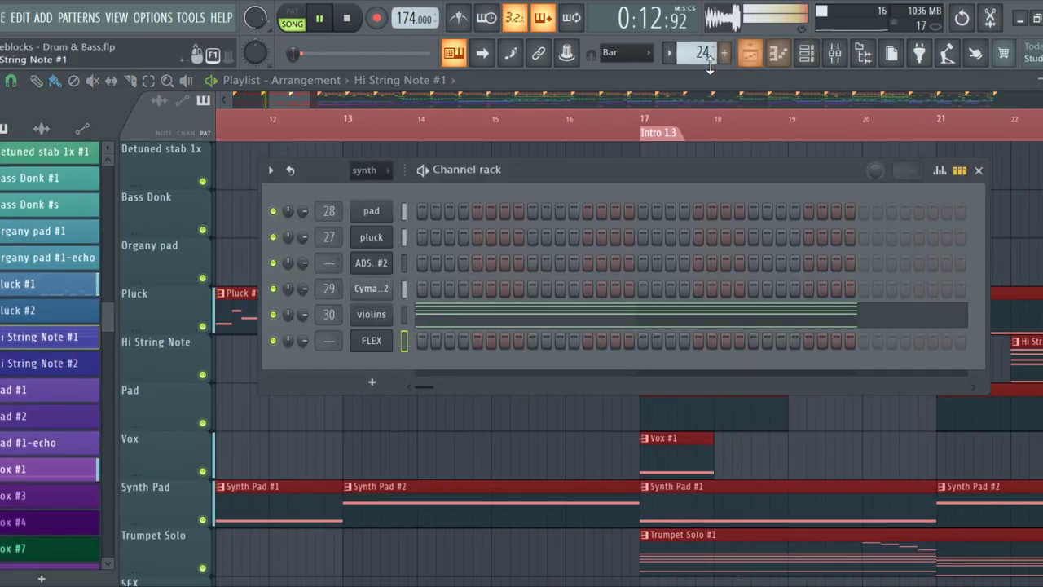
pyautogui.click(778, 53)
# Open the Hi String Note #1 clip at bar 14 in the piano roll to view its notes
pyautogui.scroll(-3, 361, 256)
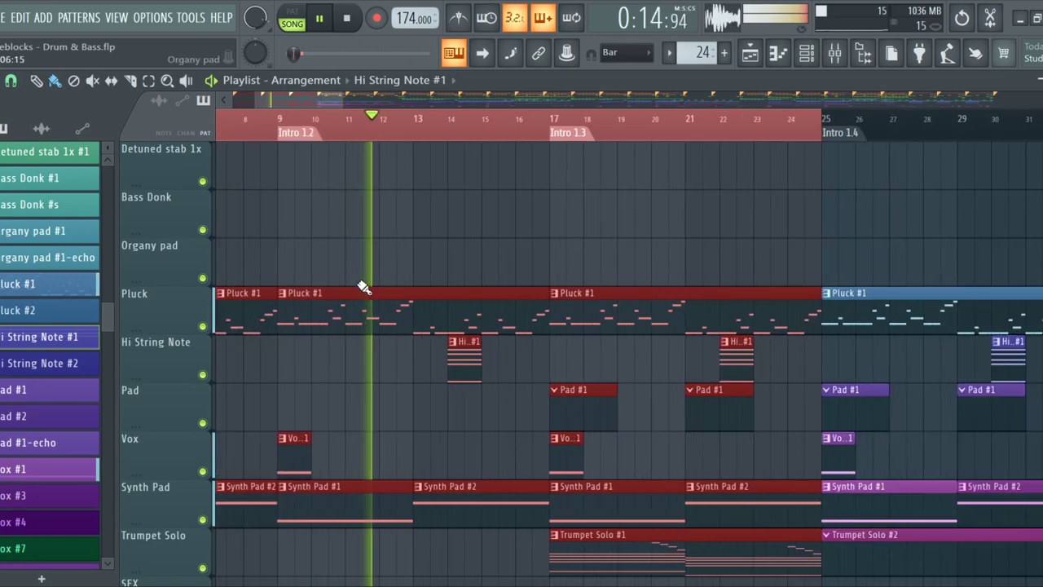
pyautogui.scroll(4, 424, 318)
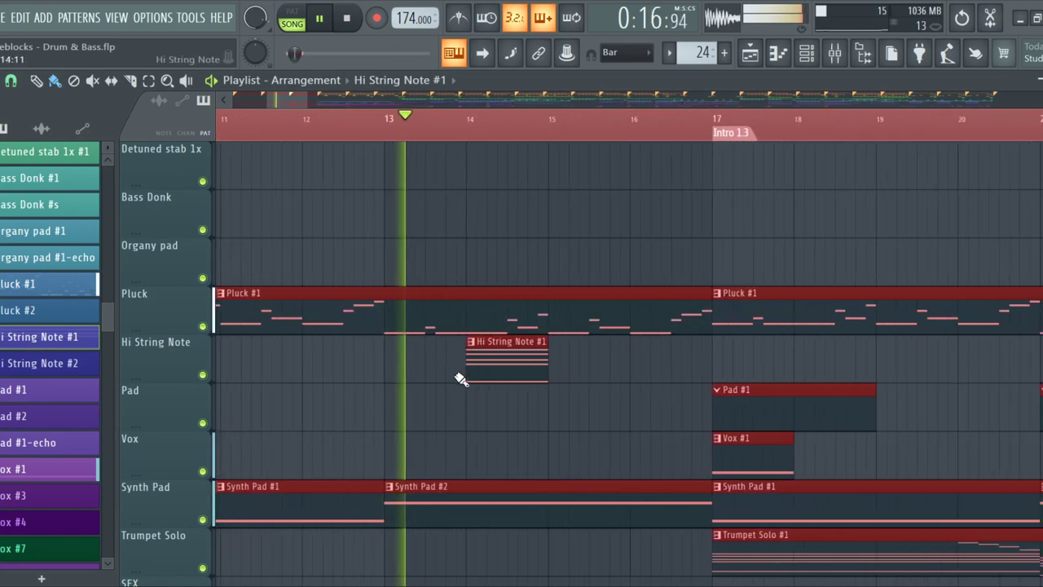
pyautogui.scroll(2, 499, 390)
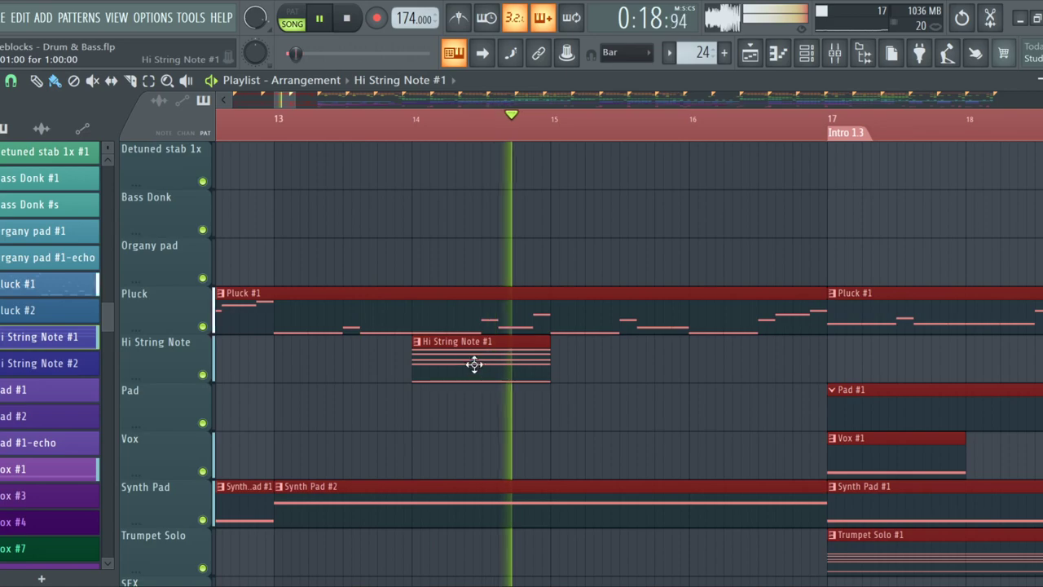
pyautogui.scroll(-7, 421, 358)
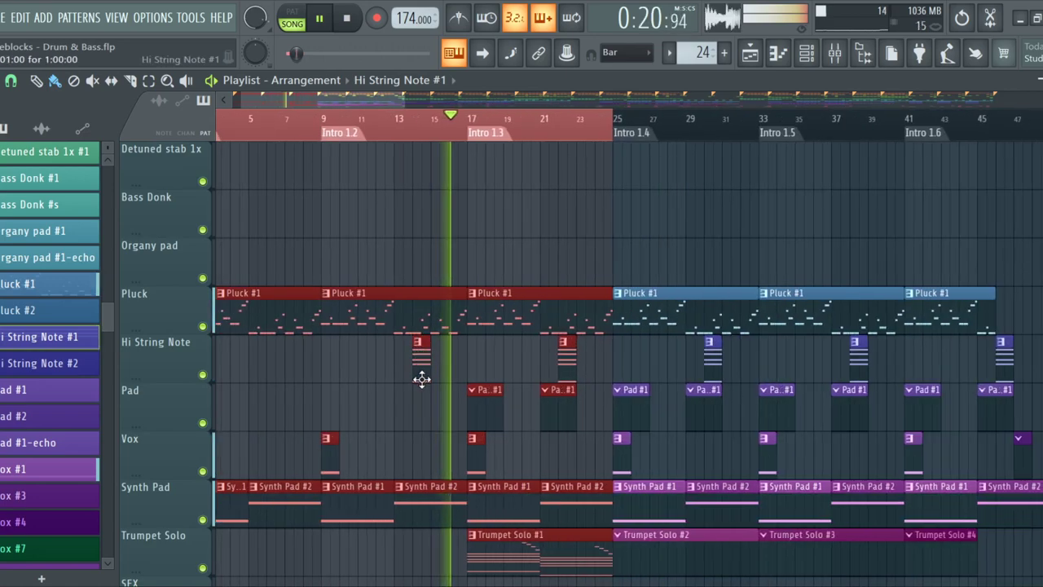
pyautogui.doubleClick(421, 378)
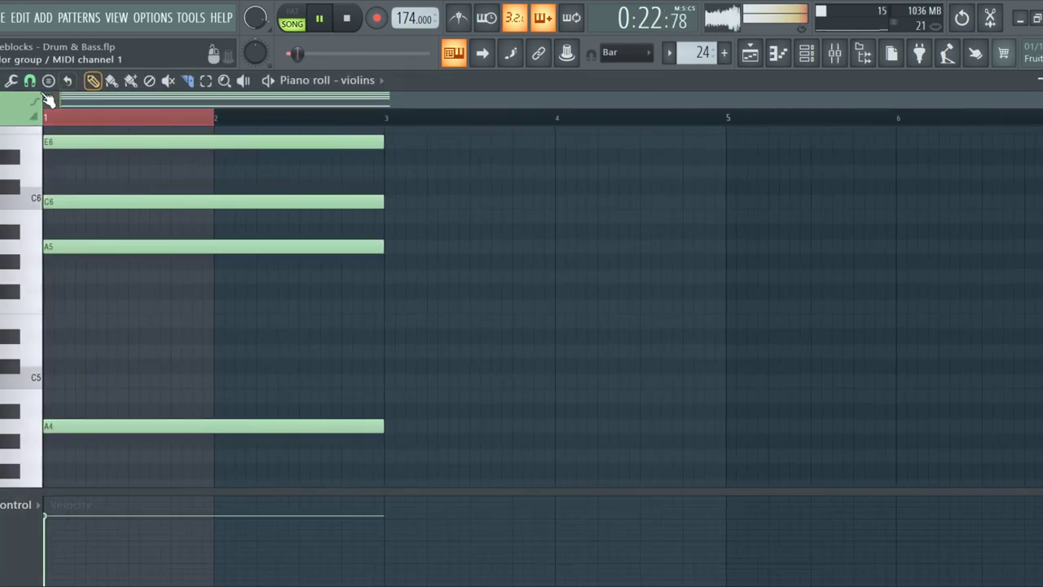
# Shorten all the violin chord notes to one bar and return to the playlist arrangement
pyautogui.moveTo(362, 462); pyautogui.dragTo(219, 227)
pyautogui.moveTo(392, 225); pyautogui.dragTo(214, 263)
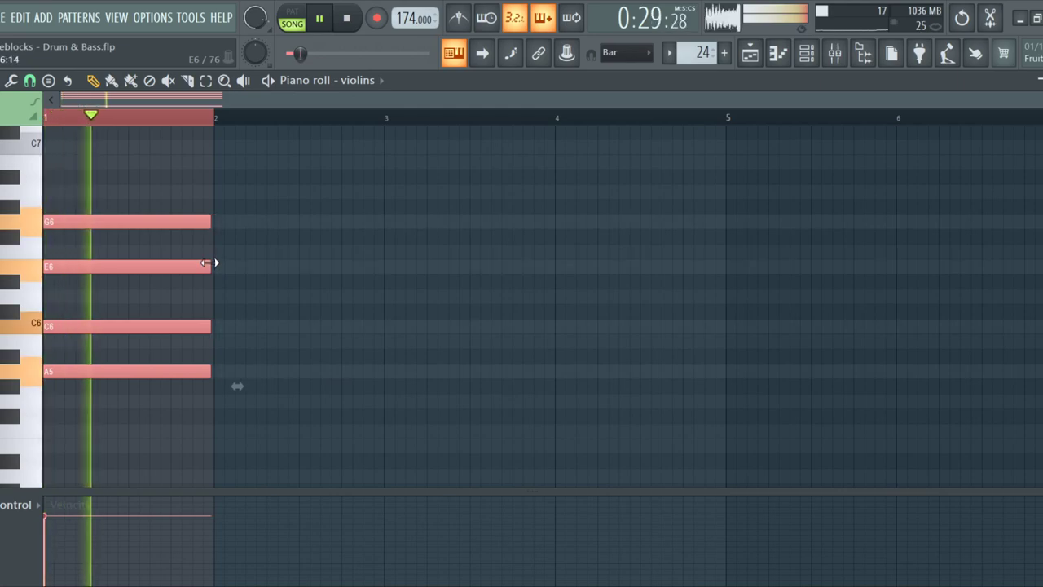
pyautogui.click(750, 55)
pyautogui.scroll(-2, 350, 263)
pyautogui.scroll(-3, 402, 447)
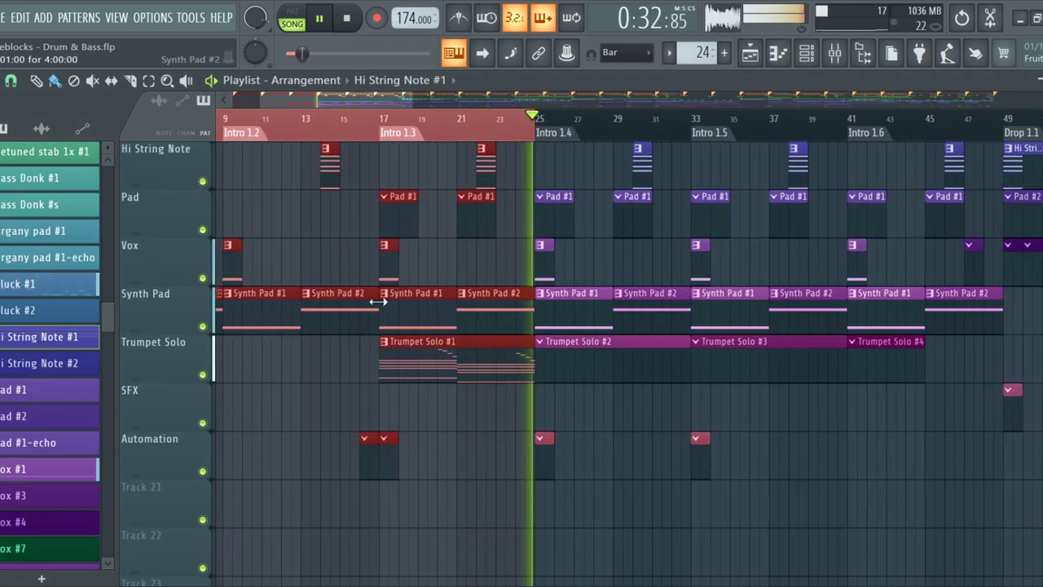
# Select the Pad #1 pattern in Intro 1.3 and show its instruments in the channel rack
pyautogui.scroll(2, 373, 304)
pyautogui.click(466, 229)
pyautogui.click(811, 62)
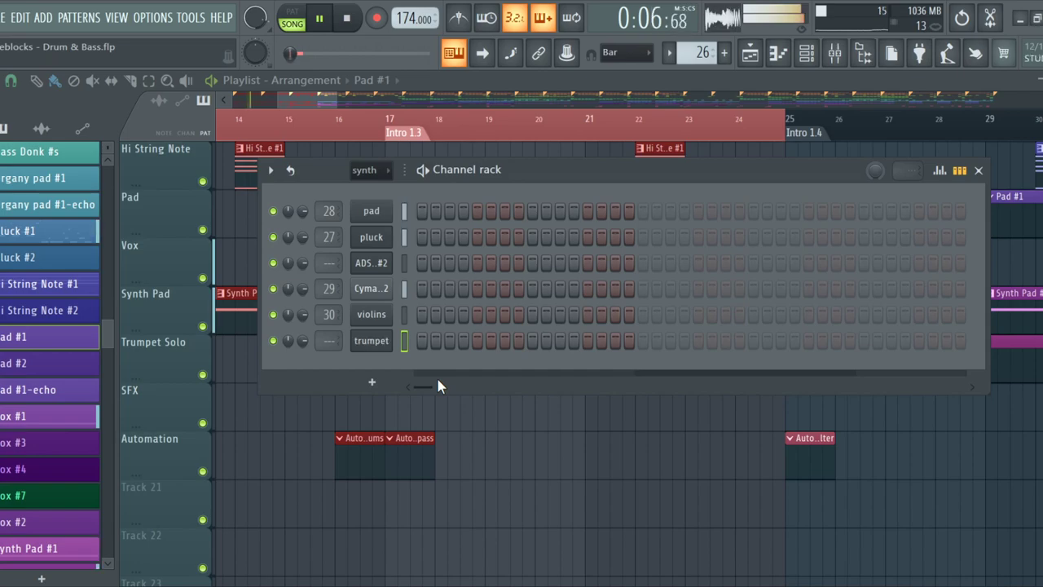
# Assign the trumpet channel to mixer insert 31 and route that insert to the Trumpet Solo track
pyautogui.click(847, 50)
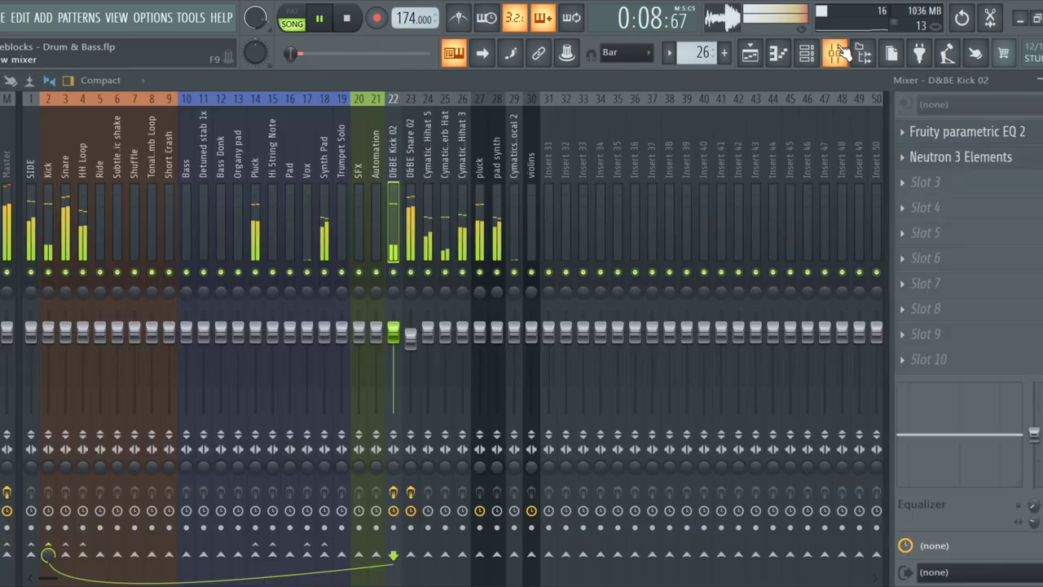
pyautogui.click(555, 186)
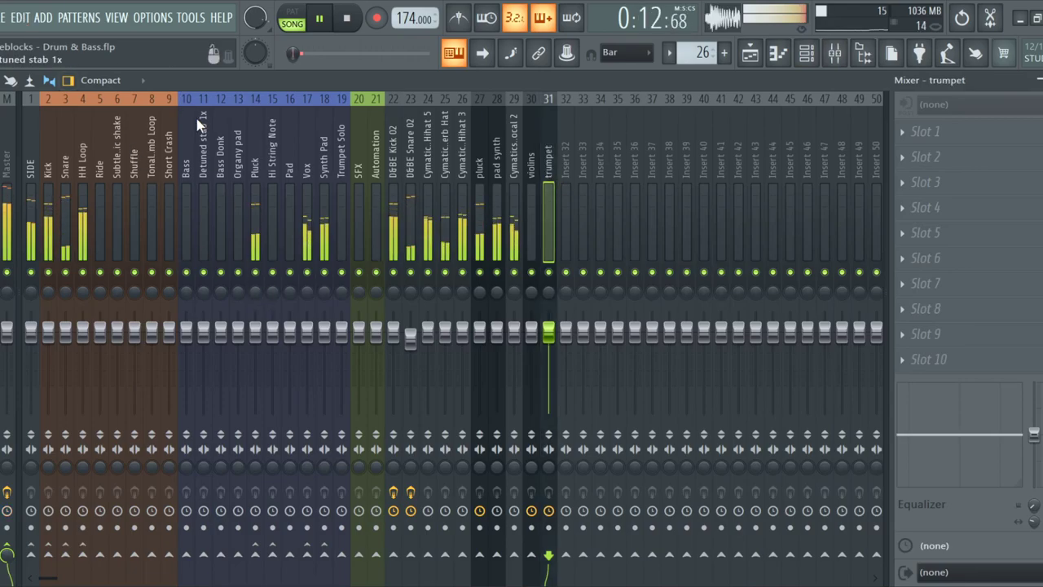
pyautogui.click(341, 554)
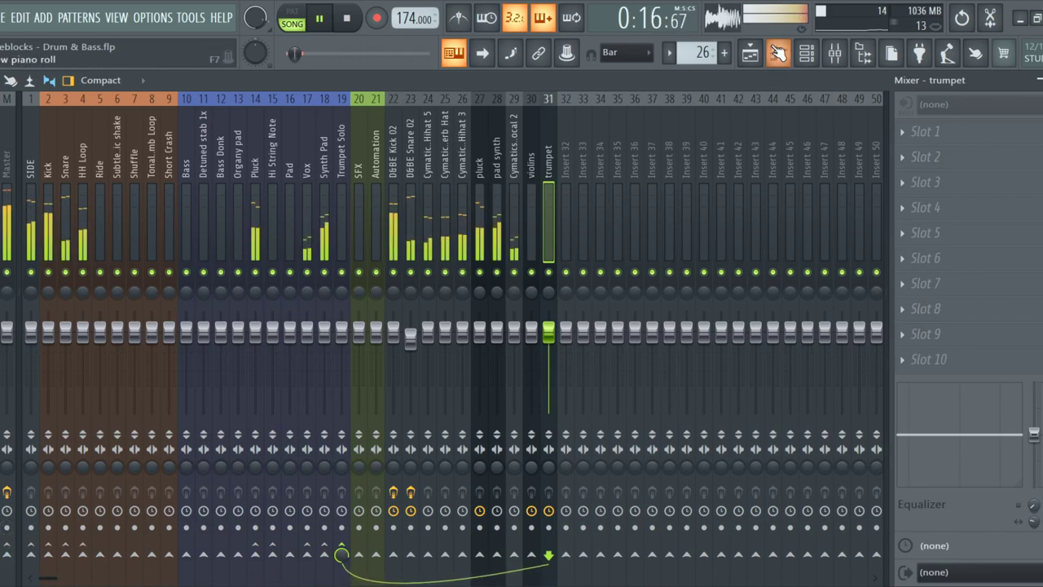
# Return to the playlist and limit the looped playback to Intro 1.3, from bar 17 to bar 25
pyautogui.click(750, 53)
pyautogui.scroll(-3, 415, 202)
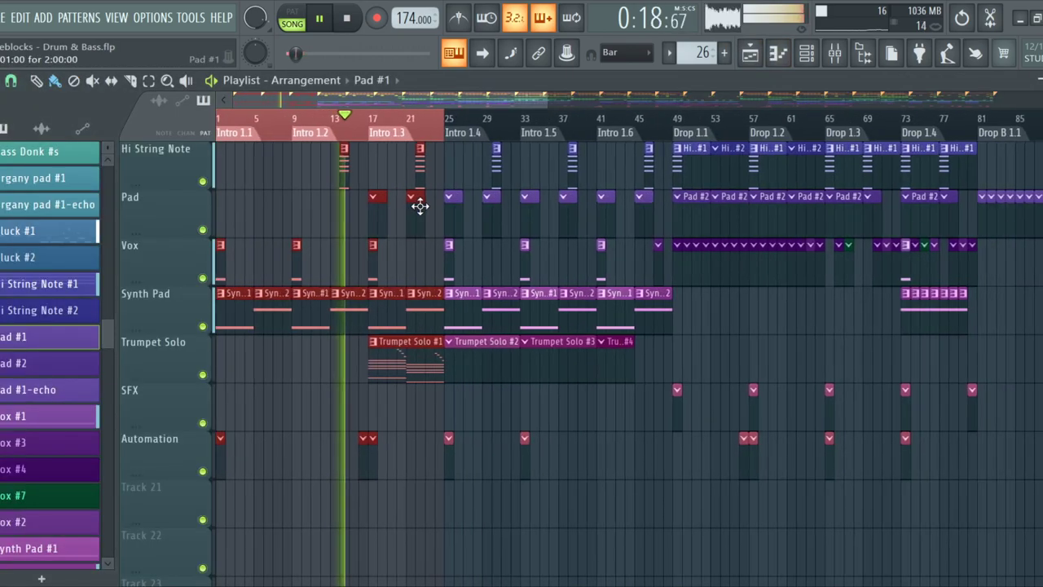
pyautogui.scroll(5, 403, 236)
pyautogui.scroll(3, 359, 228)
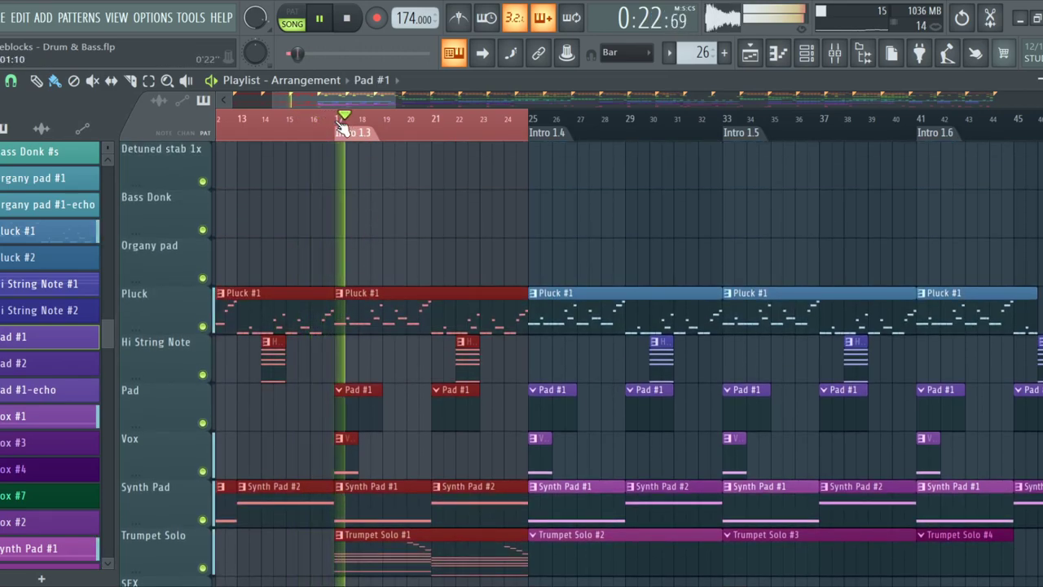
pyautogui.scroll(-5, 363, 216)
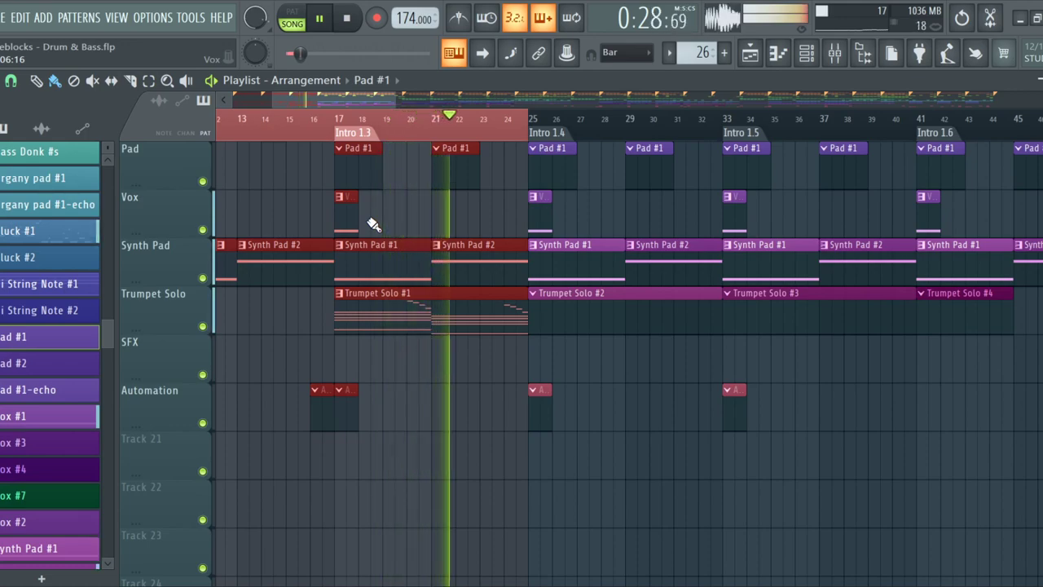
pyautogui.click(269, 123)
pyautogui.click(341, 118)
pyautogui.moveTo(341, 118); pyautogui.dragTo(525, 122)
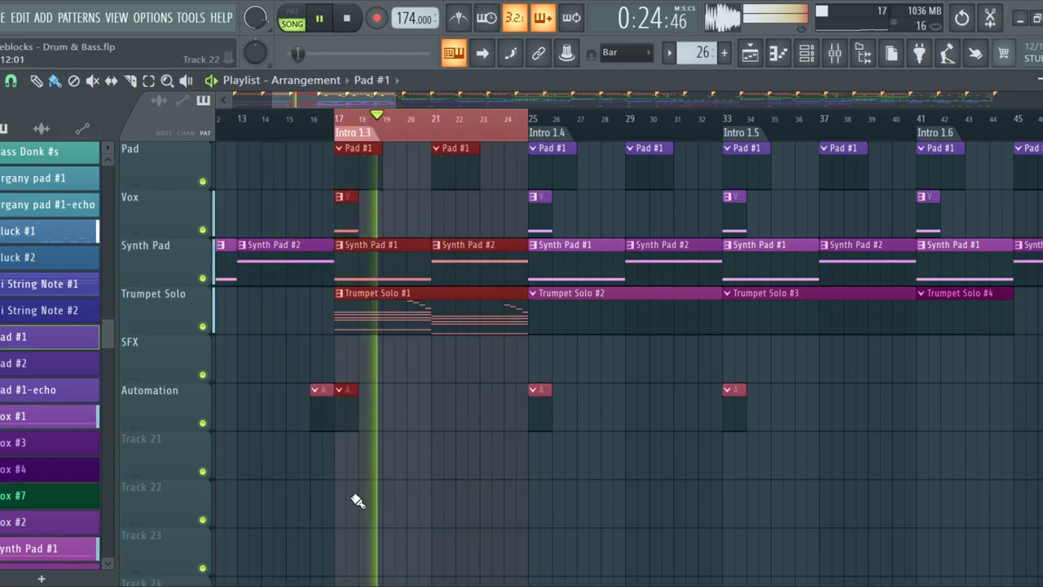
# Select the Trumpet Solo #1 pattern and open its trumpet notes in the piano roll
pyautogui.scroll(3, 373, 419)
pyautogui.scroll(-2, 377, 415)
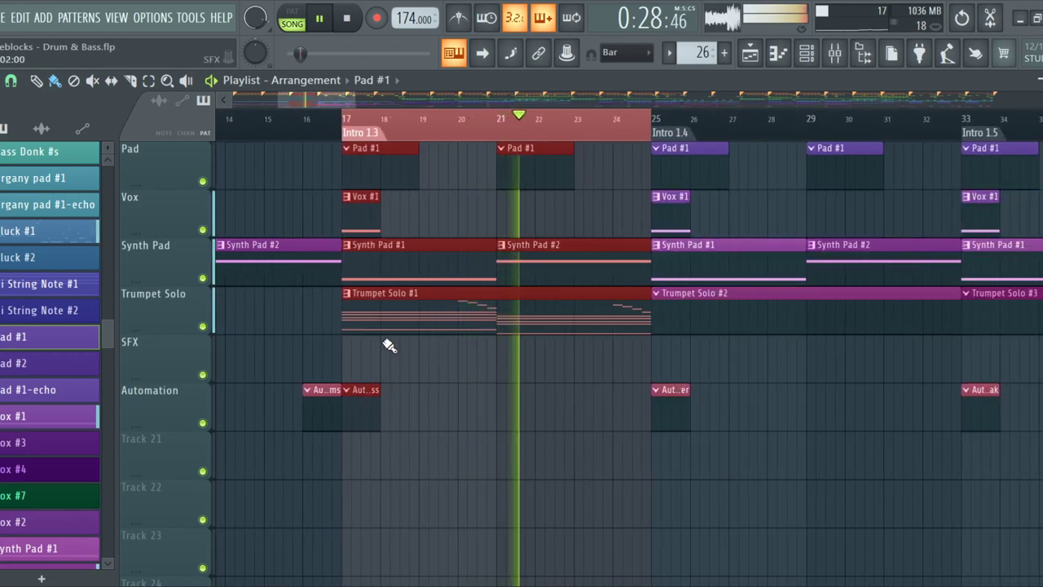
pyautogui.click(389, 302)
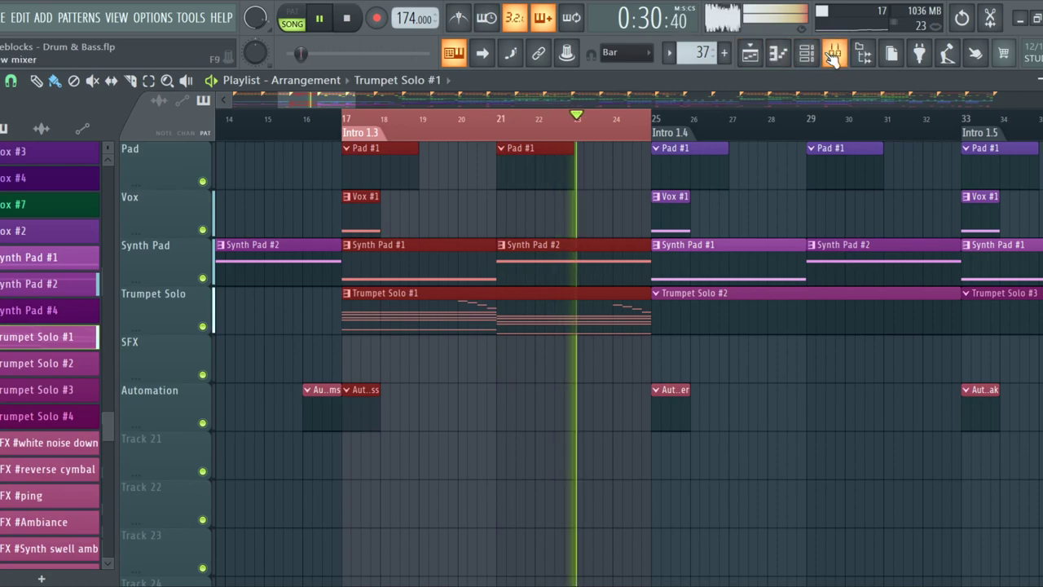
pyautogui.click(806, 53)
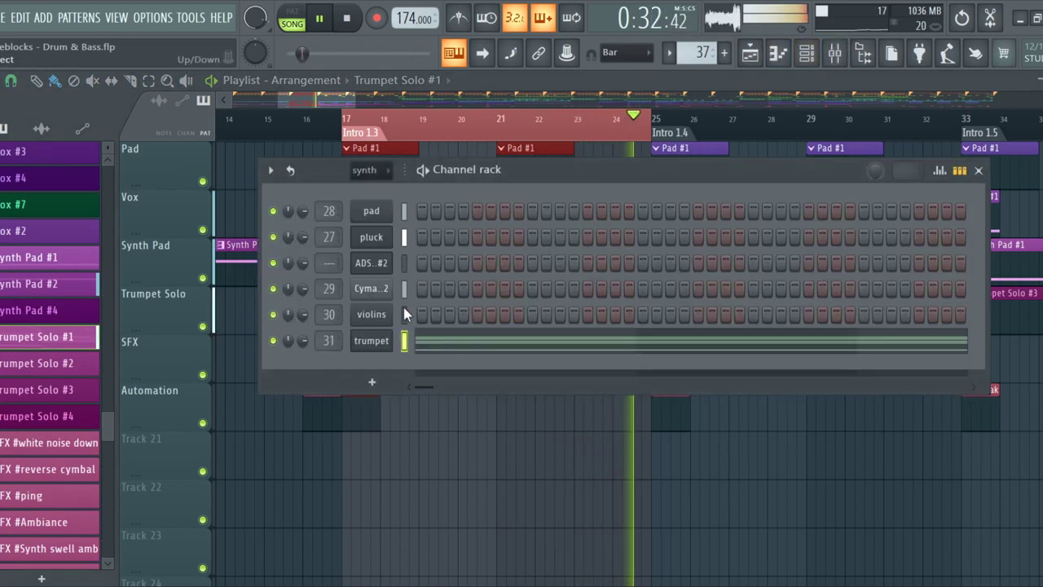
pyautogui.click(431, 342)
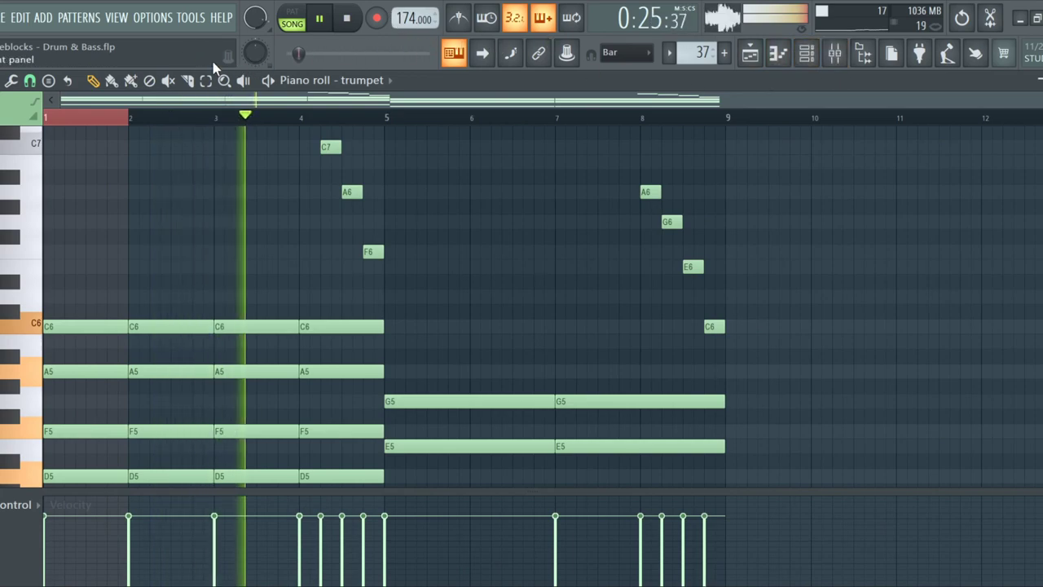
# Slice the A4, C5, E5 and G5 trumpet chord notes at bars 6 and 8
pyautogui.scroll(-3, 467, 302)
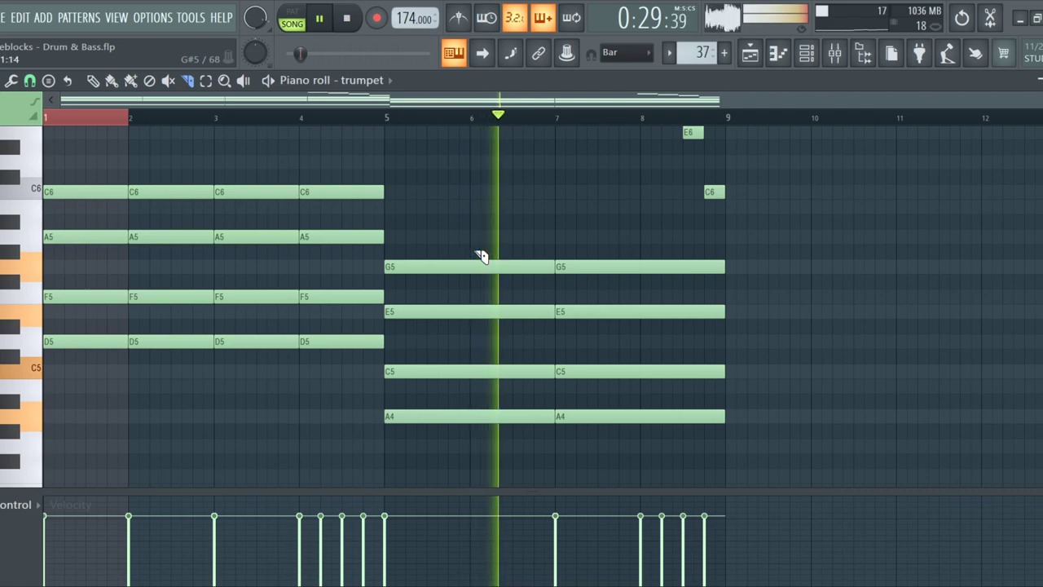
pyautogui.keyDown('ctrl'); pyautogui.scroll(2, 481, 256); pyautogui.keyUp('ctrl')
pyautogui.moveTo(471, 255); pyautogui.dragTo(475, 452)
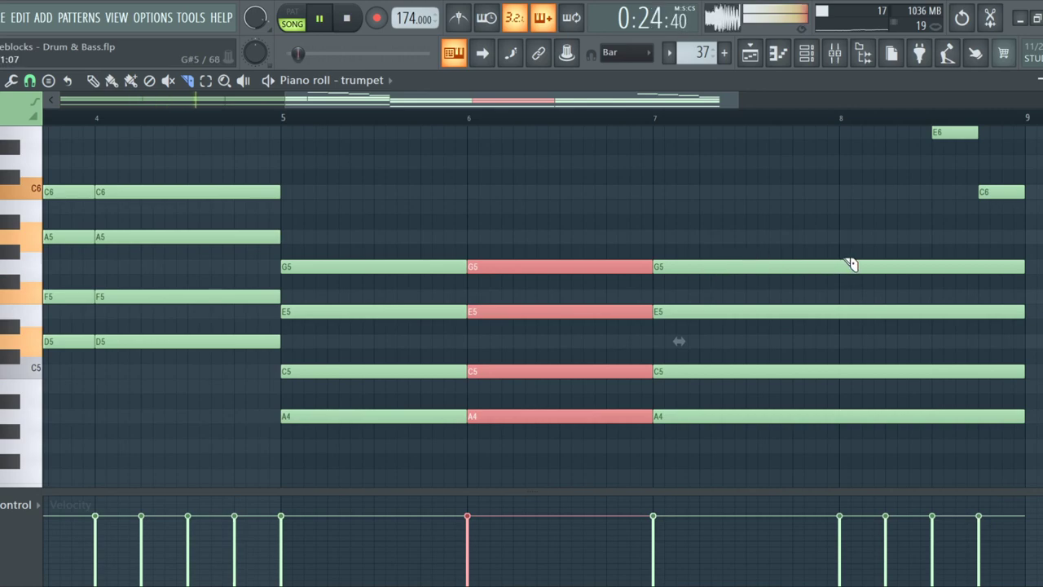
pyautogui.moveTo(840, 257); pyautogui.dragTo(850, 481)
# Try slicing the first trumpet chord partway through bar 1 and undo the cut
pyautogui.keyDown('ctrl'); pyautogui.scroll(3, 782, 285); pyautogui.keyUp('ctrl')
pyautogui.keyDown('ctrl'); pyautogui.scroll(-5, 782, 274); pyautogui.keyUp('ctrl')
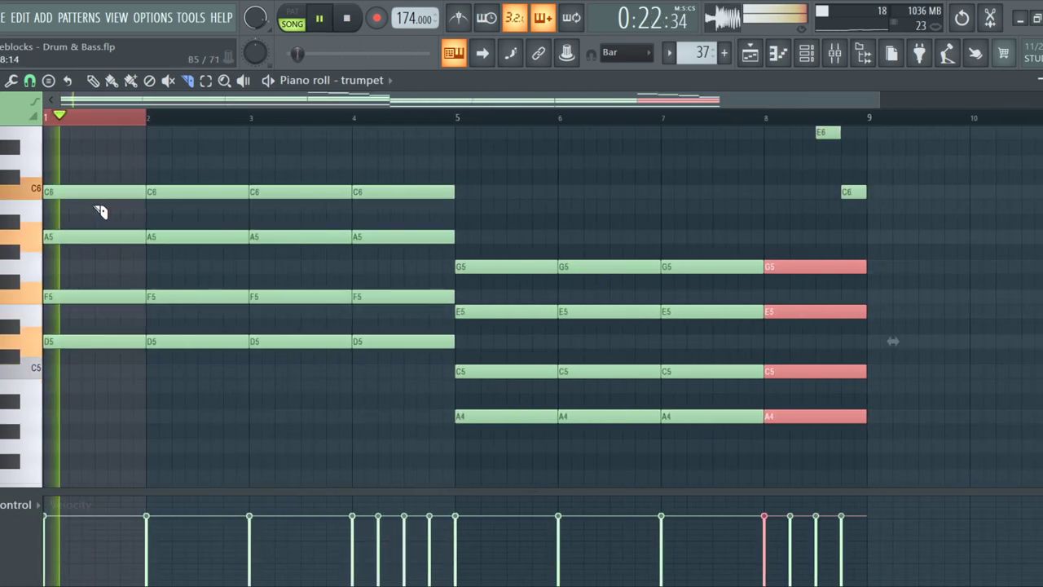
pyautogui.keyDown('ctrl'); pyautogui.scroll(3, 100, 204); pyautogui.keyUp('ctrl')
pyautogui.moveTo(102, 174); pyautogui.dragTo(96, 393)
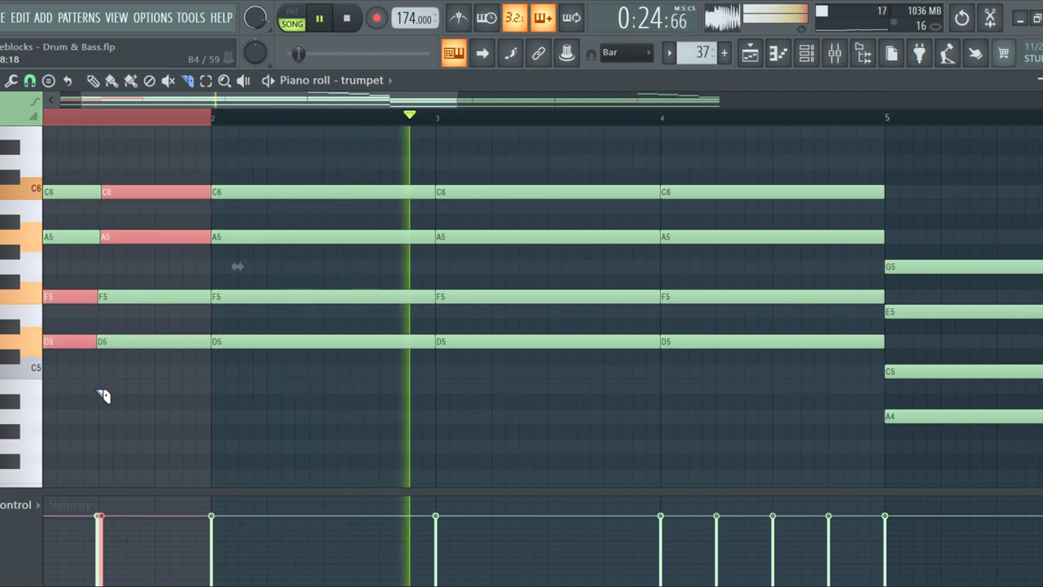
pyautogui.press('space')
pyautogui.press('space')
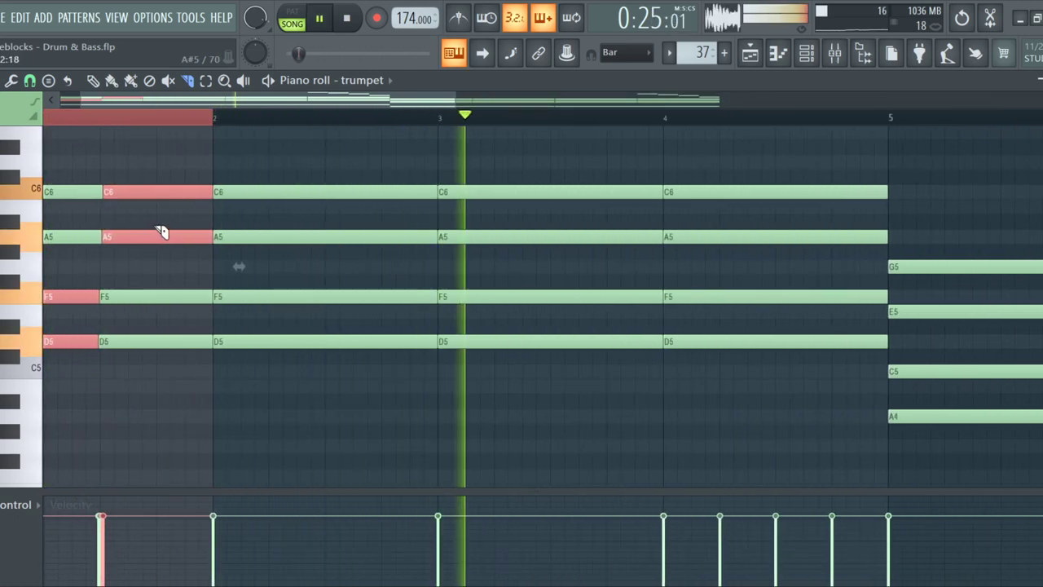
pyautogui.hotkey('ctrl', 'z')
pyautogui.scroll(-3, 216, 282)
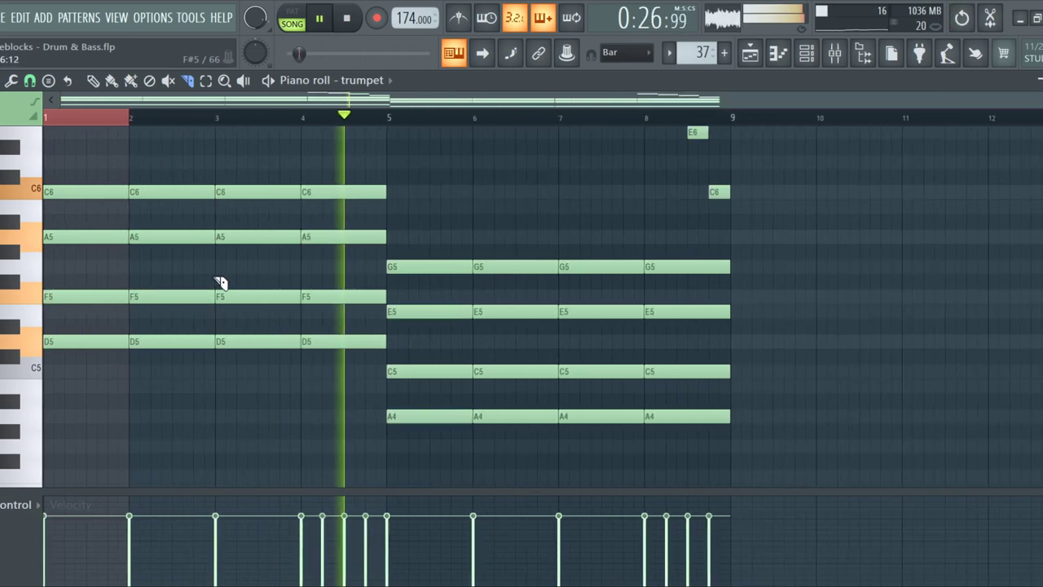
# Open the trumpet channel's FLEX instrument to review its Trumpets Sustain preset and macros, and close it together with the channel rack
pyautogui.click(823, 52)
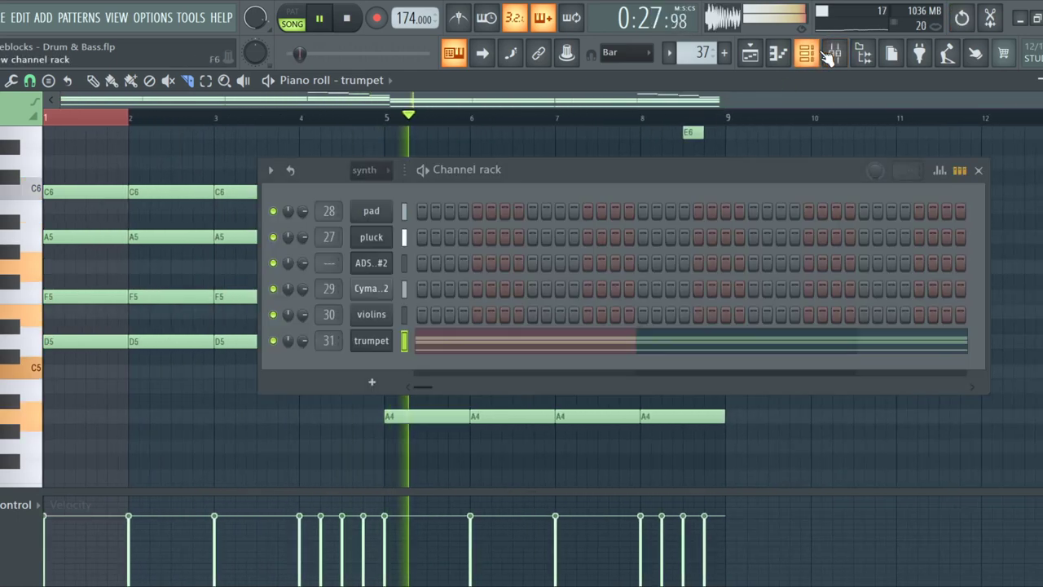
pyautogui.click(371, 339)
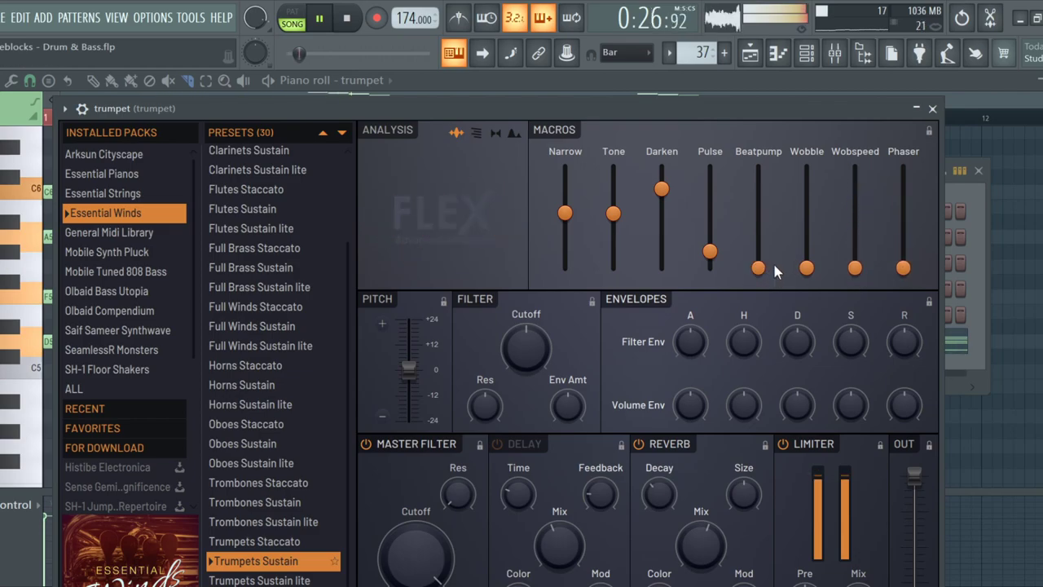
pyautogui.moveTo(807, 265); pyautogui.dragTo(806, 209)
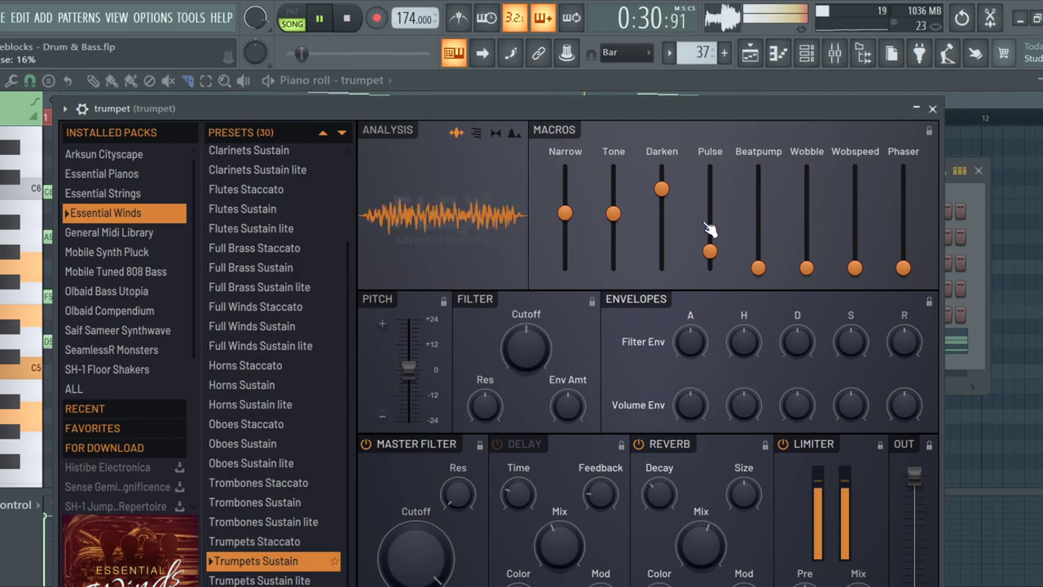
pyautogui.click(933, 112)
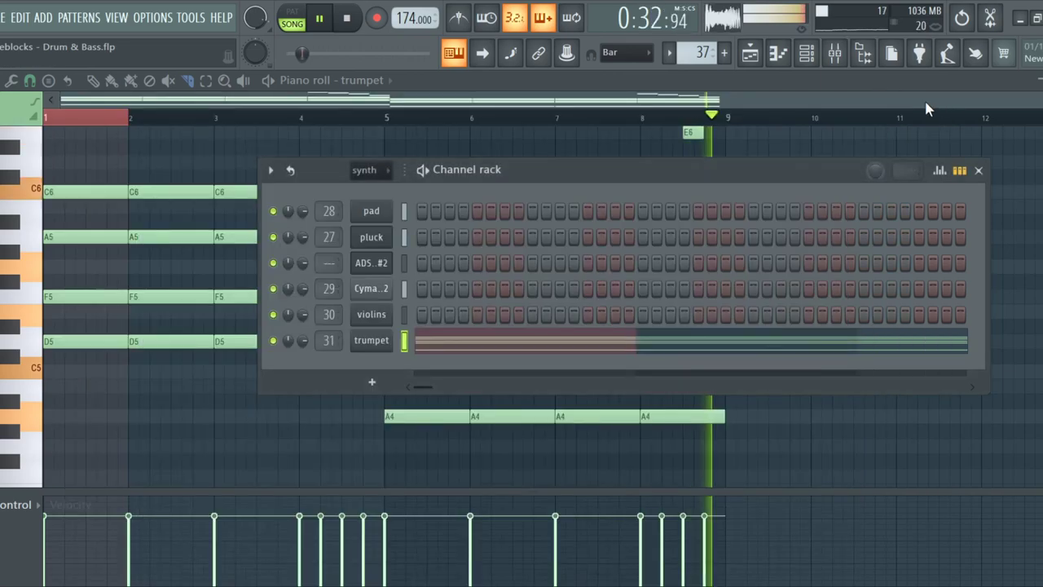
pyautogui.click(664, 79)
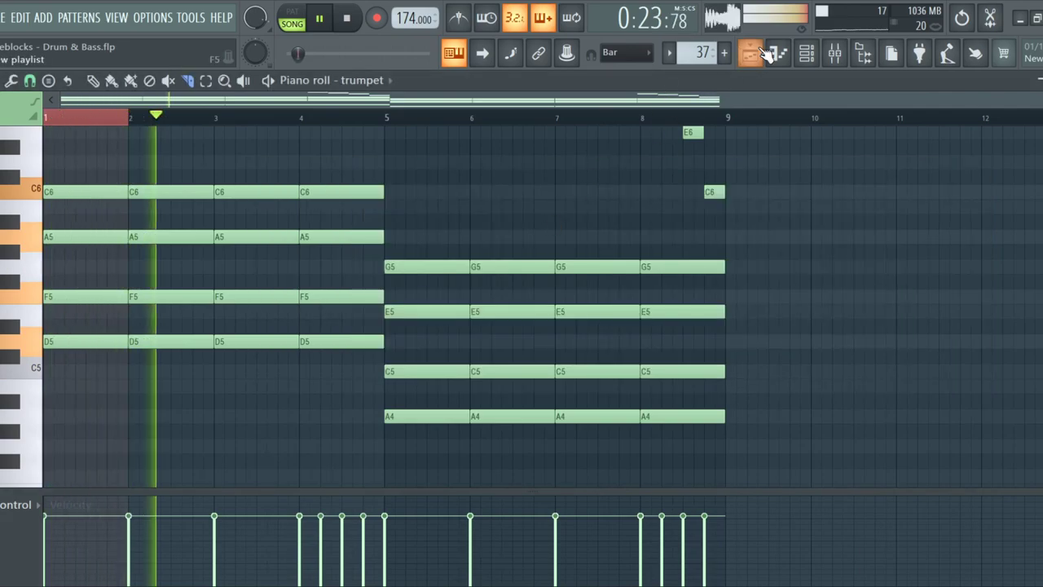
# Return to the playlist, select the Pad #1 pattern and open ADSR Sample Manager #2 from the channel rack
pyautogui.press('F5')
pyautogui.scroll(3, 429, 259)
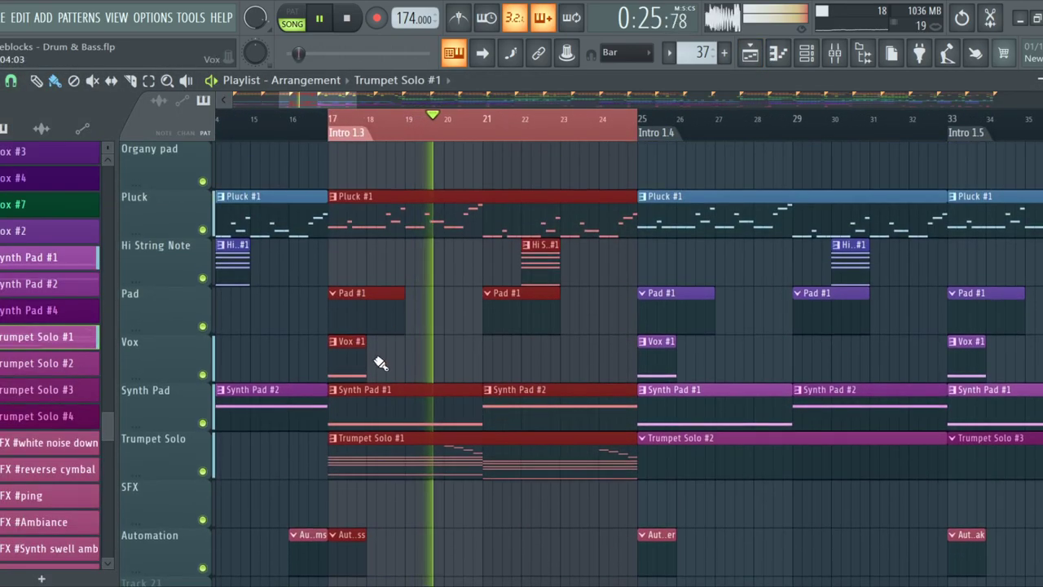
pyautogui.click(363, 319)
pyautogui.click(808, 54)
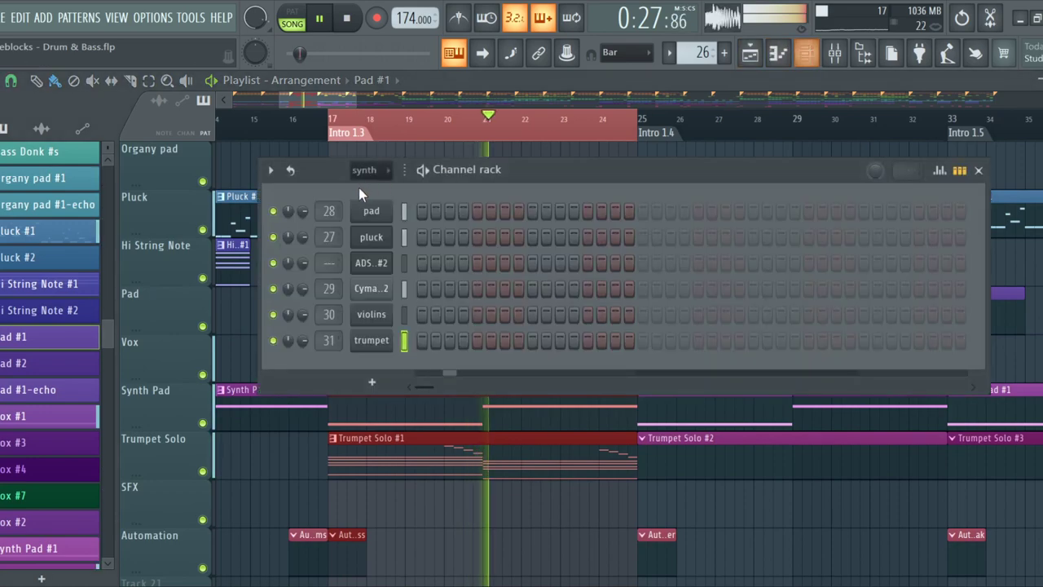
pyautogui.click(386, 269)
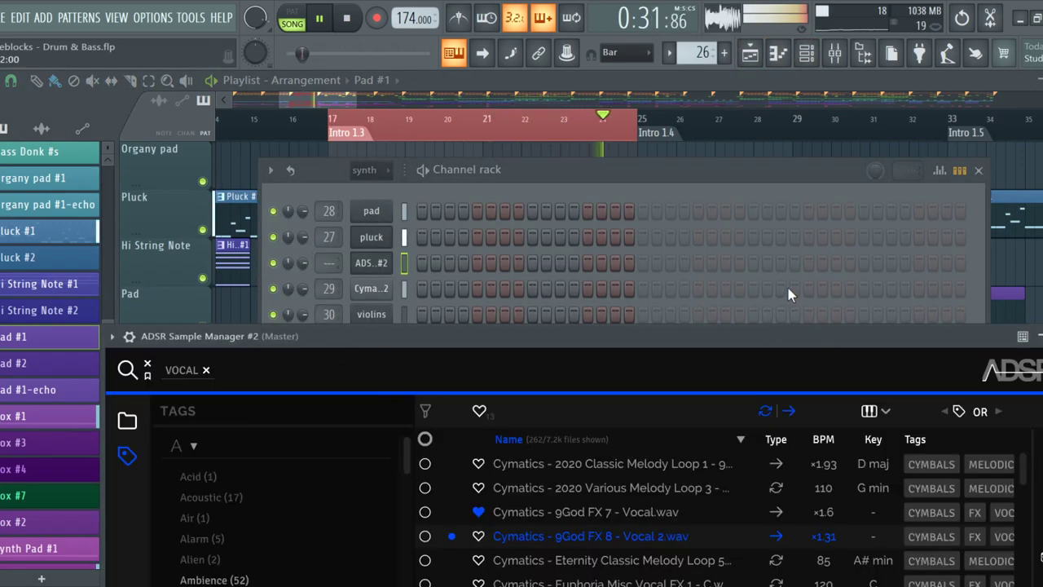
# Replace the VOCAL search tag with PAD in the sample manager and move its window clear of the channel rack
pyautogui.press('BackSpace')
pyautogui.write('pa')
pyautogui.press('Return')
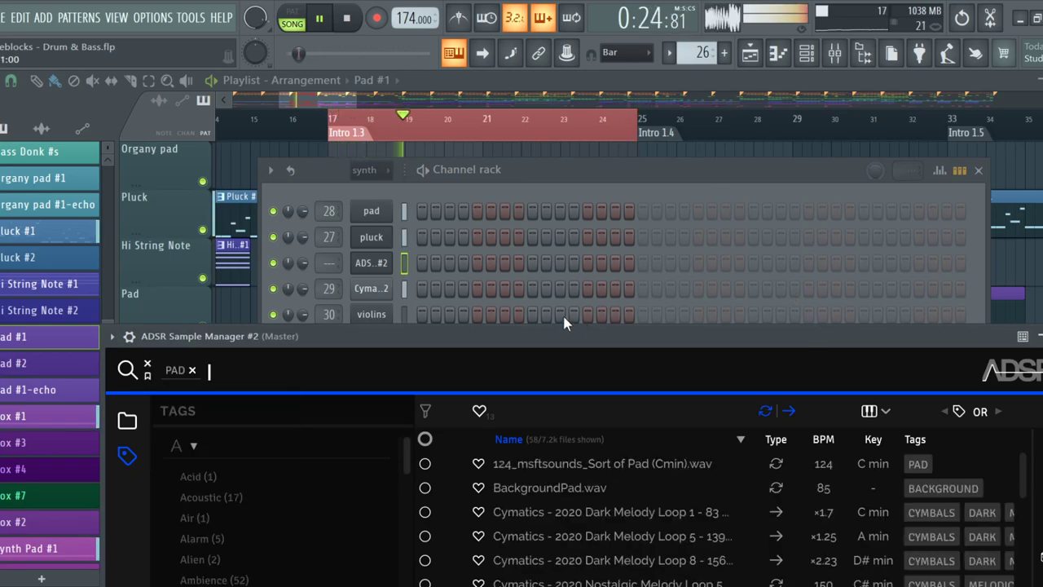
pyautogui.moveTo(566, 341); pyautogui.dragTo(888, 105)
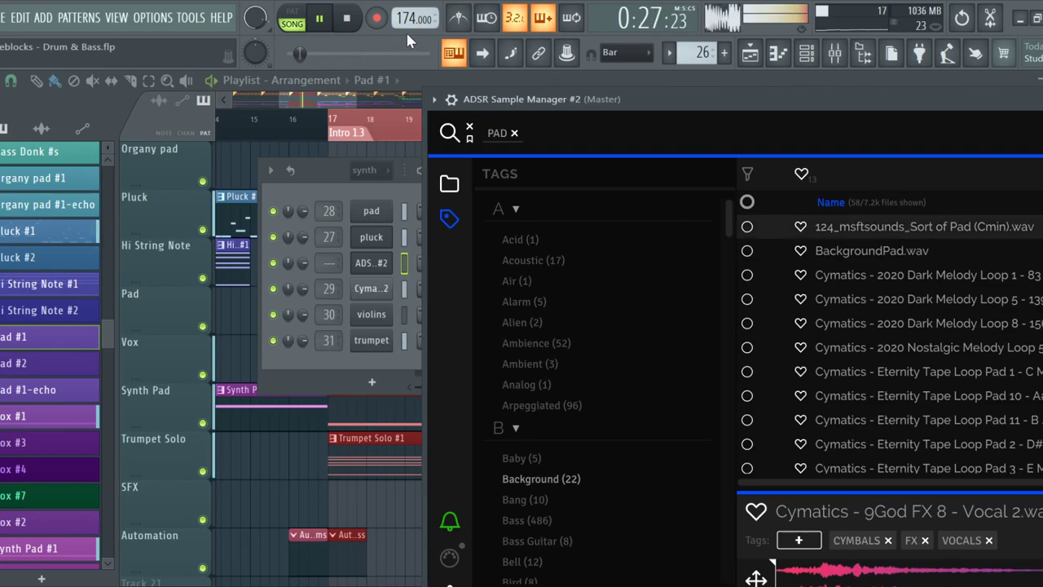
# Stop the song and audition pad samples including Sort of Pad (Cmin), 2020 Dark Melody Loop 8 and Eternity Tape Loop Pad 2
pyautogui.click(905, 227)
pyautogui.press('space')
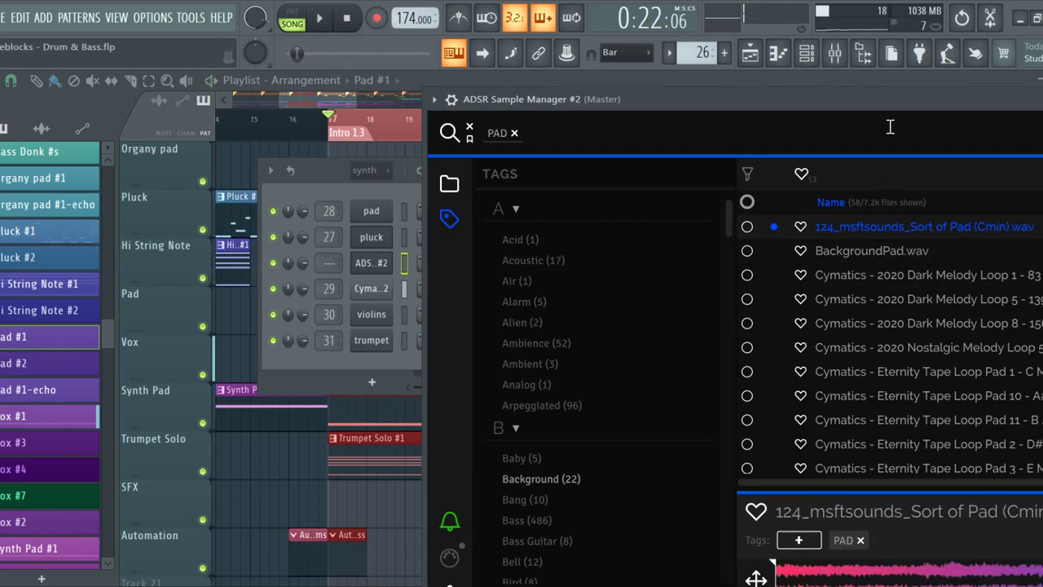
pyautogui.moveTo(885, 102); pyautogui.dragTo(579, 97)
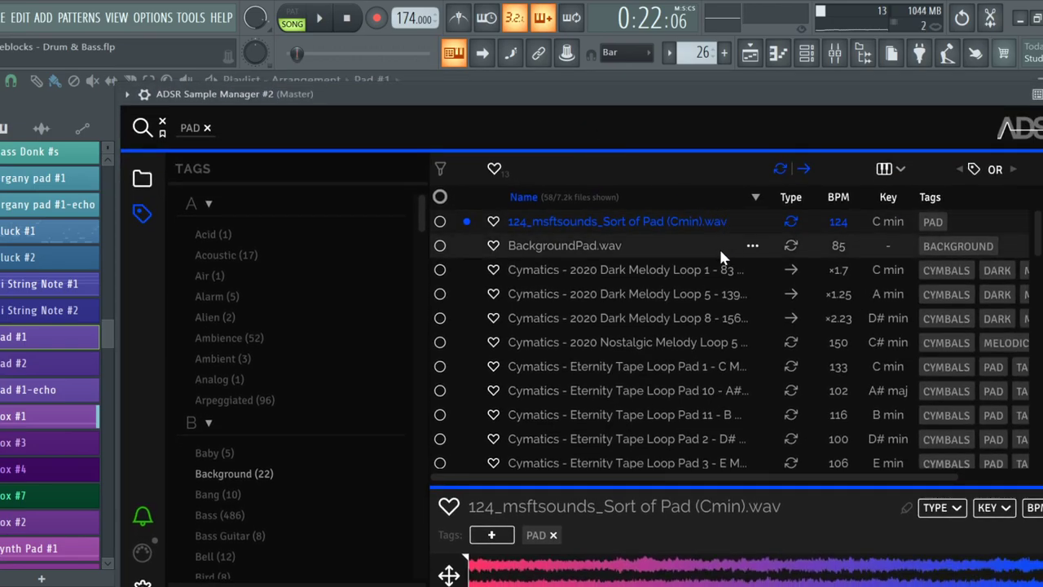
pyautogui.click(720, 316)
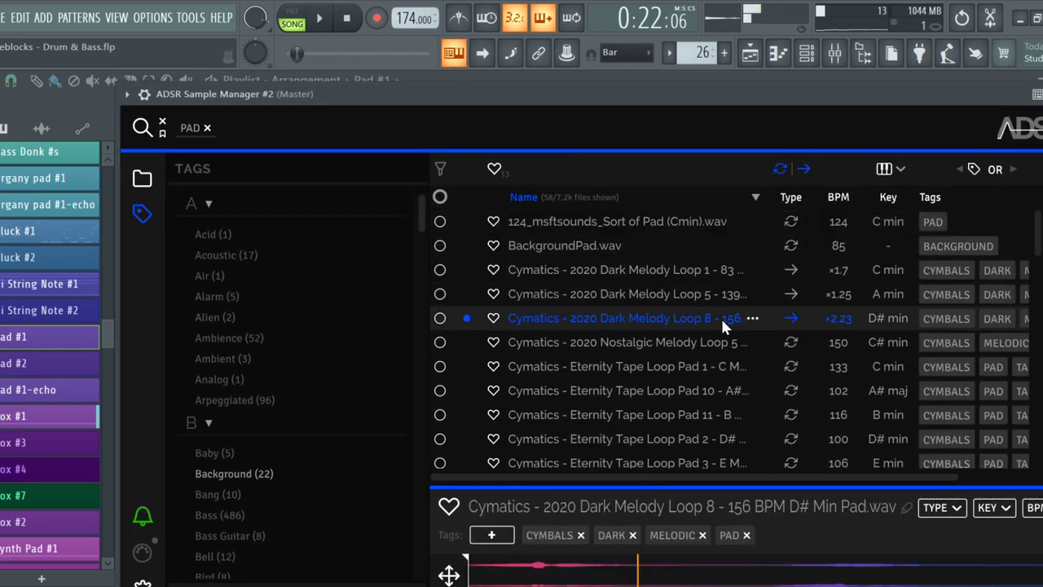
pyautogui.scroll(-1, 644, 322)
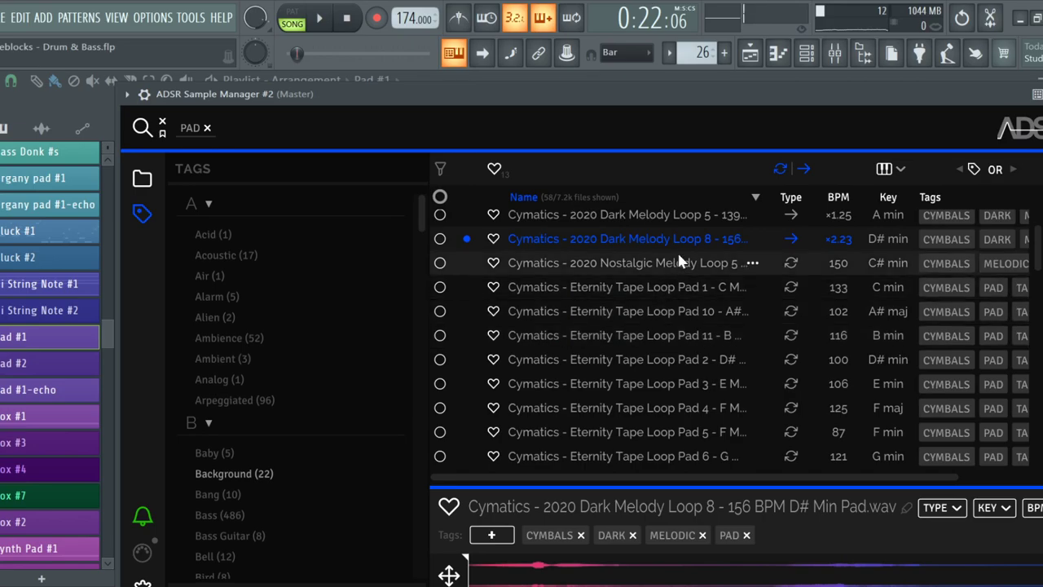
pyautogui.click(673, 360)
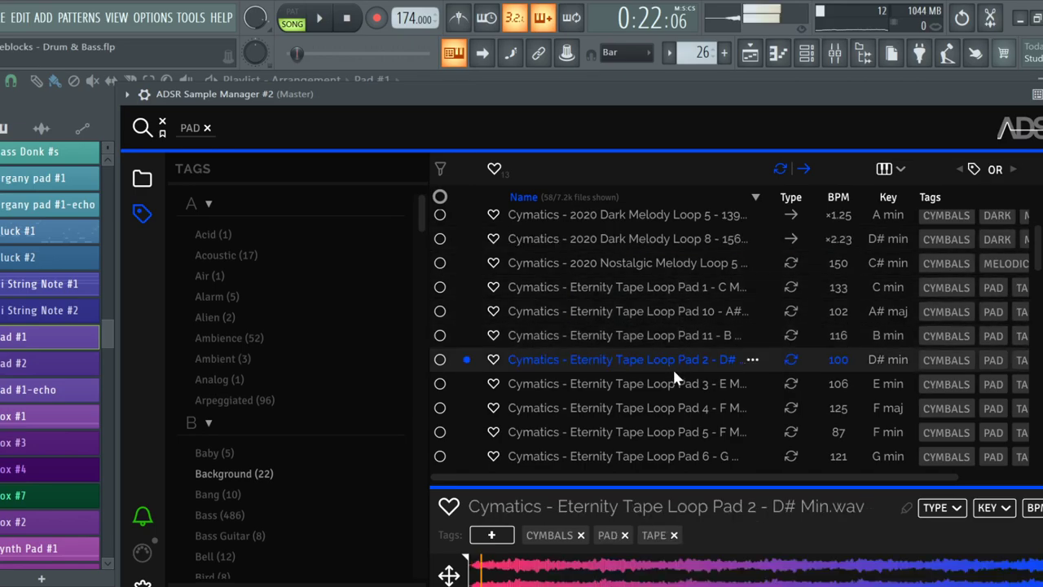
pyautogui.scroll(-1, 673, 365)
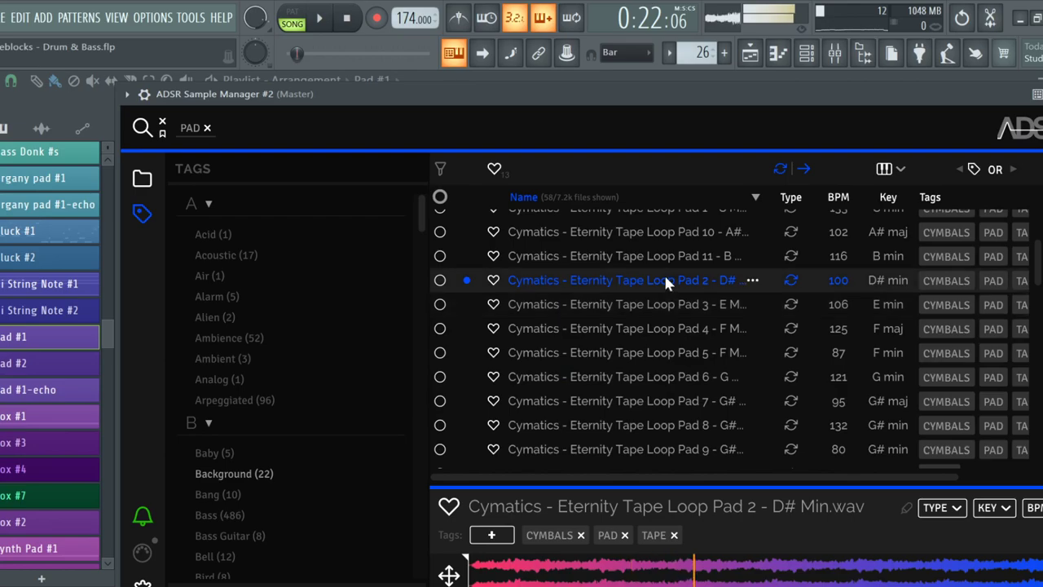
# Move the sample manager below the channel rack and load Cymatics - Eternity Tape Loop Pad 2 - D# Min as a new channel
pyautogui.moveTo(632, 113); pyautogui.dragTo(615, 398)
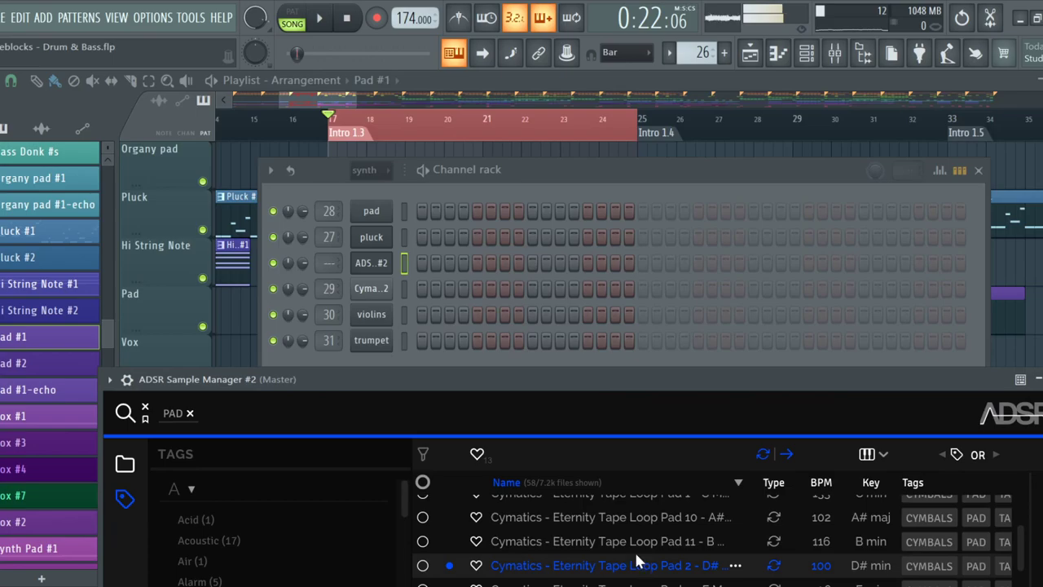
pyautogui.moveTo(358, 387); pyautogui.dragTo(369, 367)
pyautogui.click(369, 367)
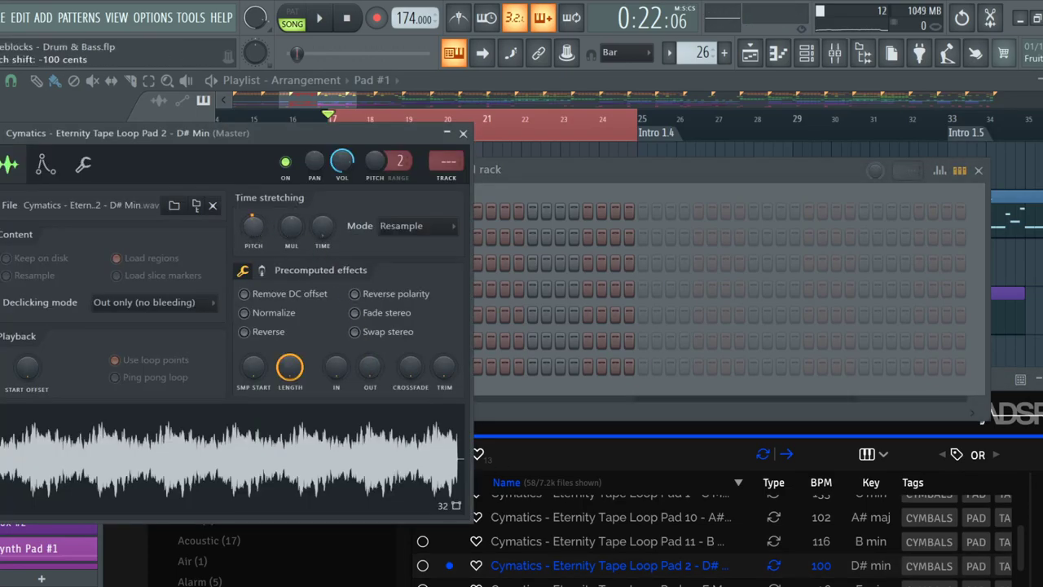
# Set the Eternity Tape Loop Pad 2 channel's time stretching mode to Auto, review its envelope and root note, and close its settings
pyautogui.click(463, 134)
pyautogui.click(394, 369)
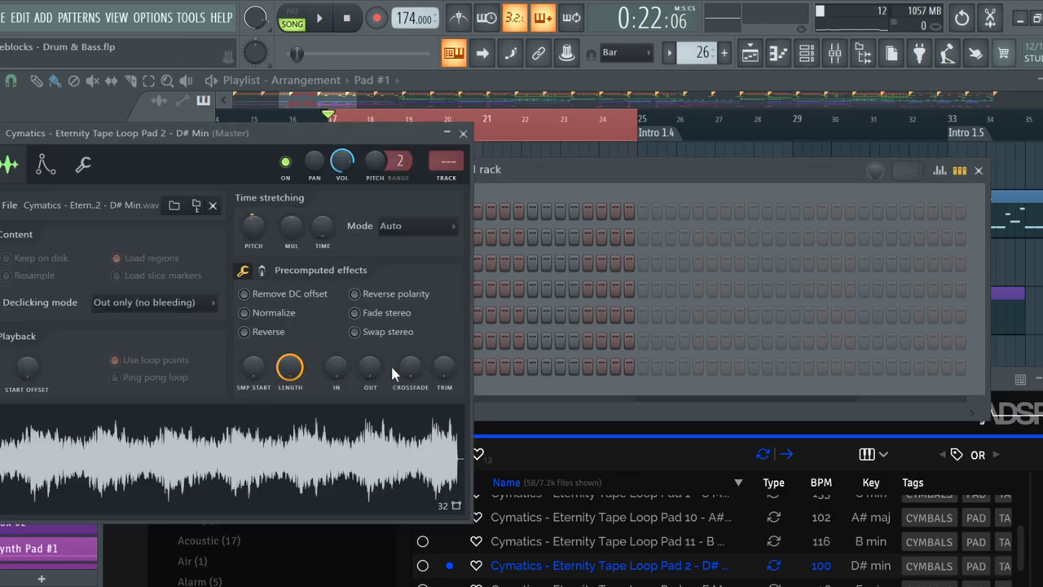
pyautogui.click(45, 166)
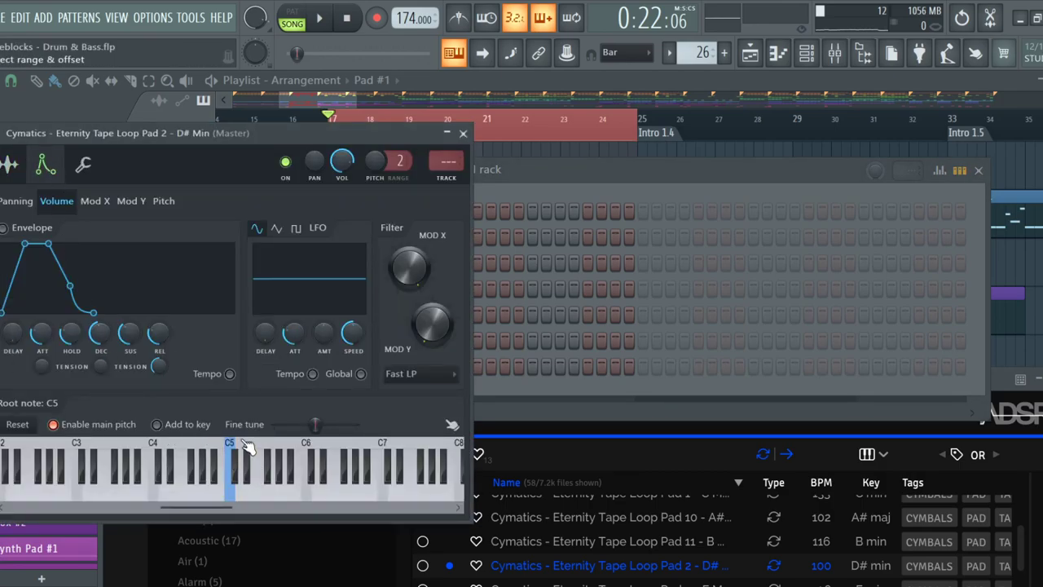
pyautogui.click(463, 133)
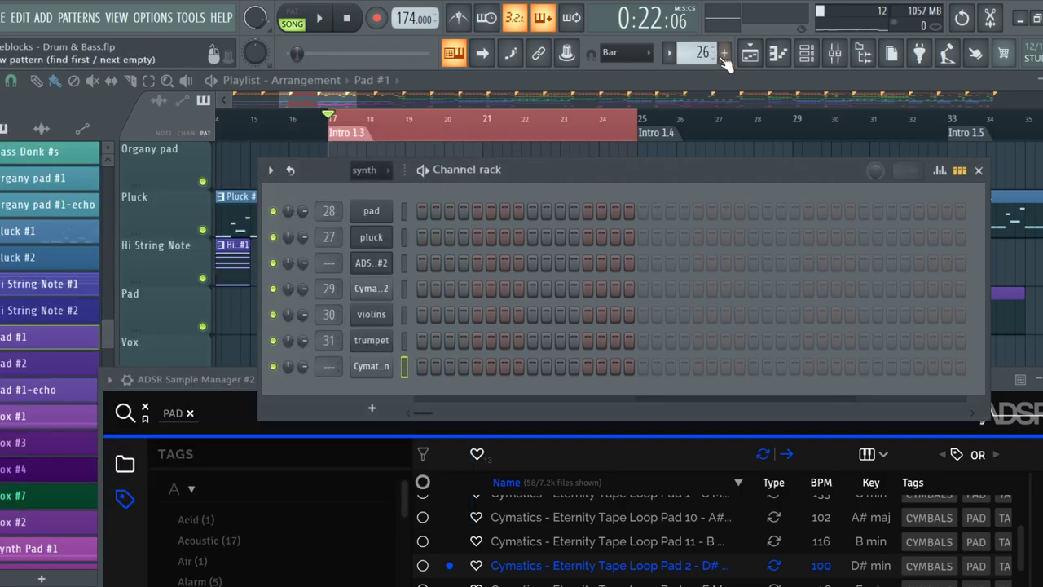
# Add a one-bar D5 note at the start of the new pad channel's piano roll, preview it in the song and return to the playlist
pyautogui.press('F6')
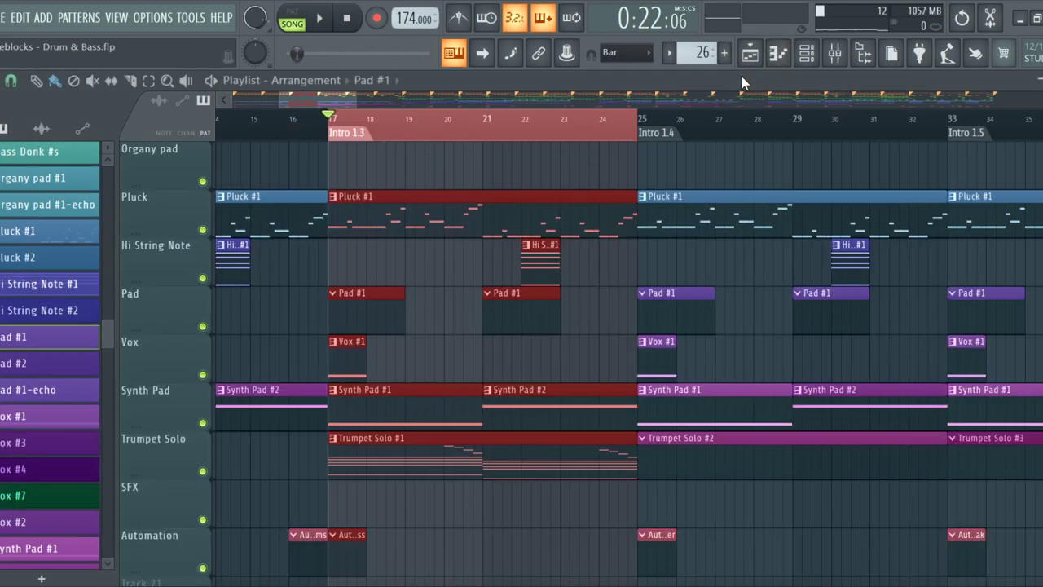
pyautogui.press('F6')
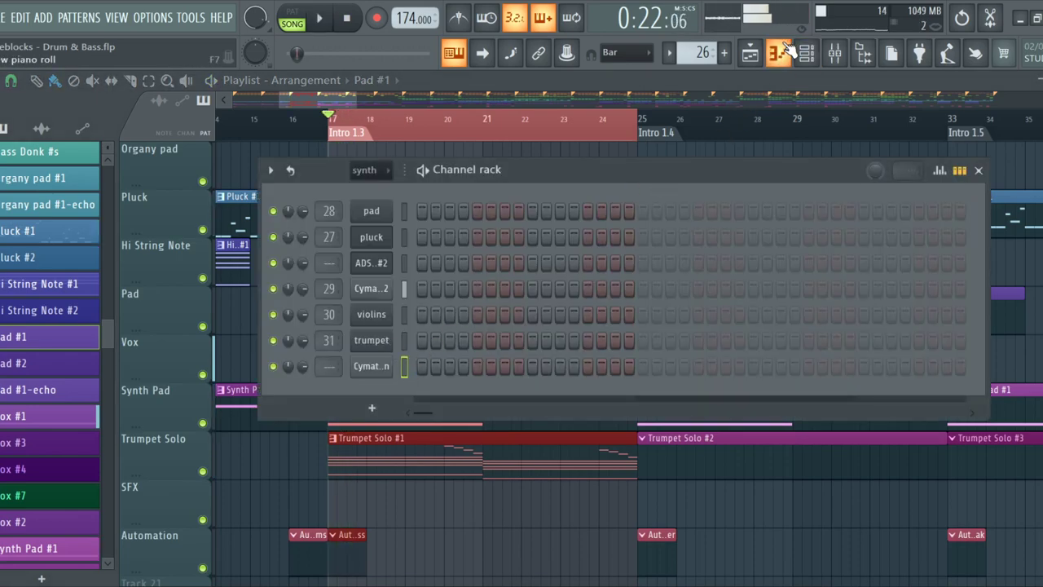
pyautogui.click(785, 51)
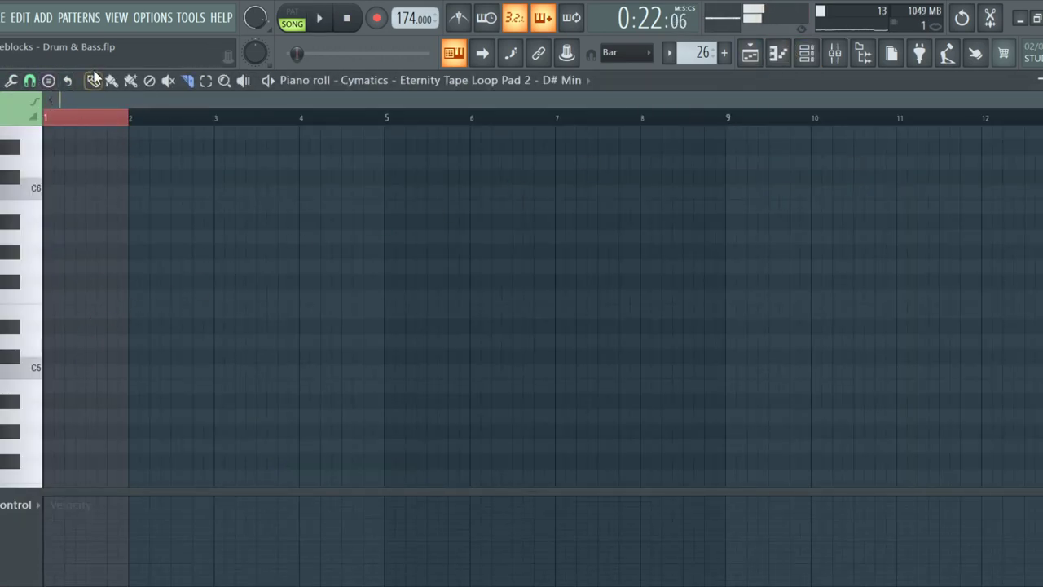
pyautogui.click(47, 343)
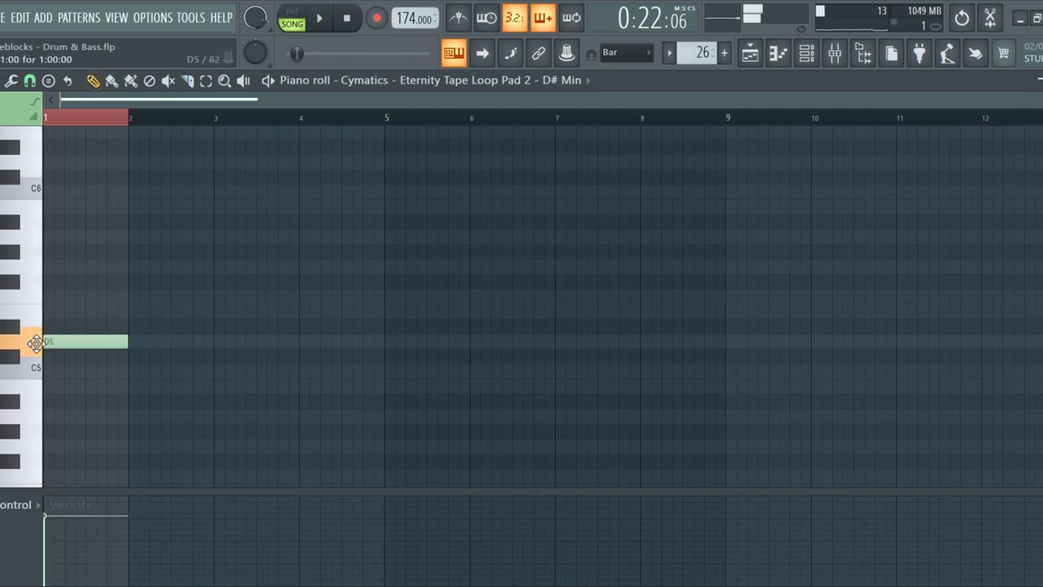
pyautogui.press('space')
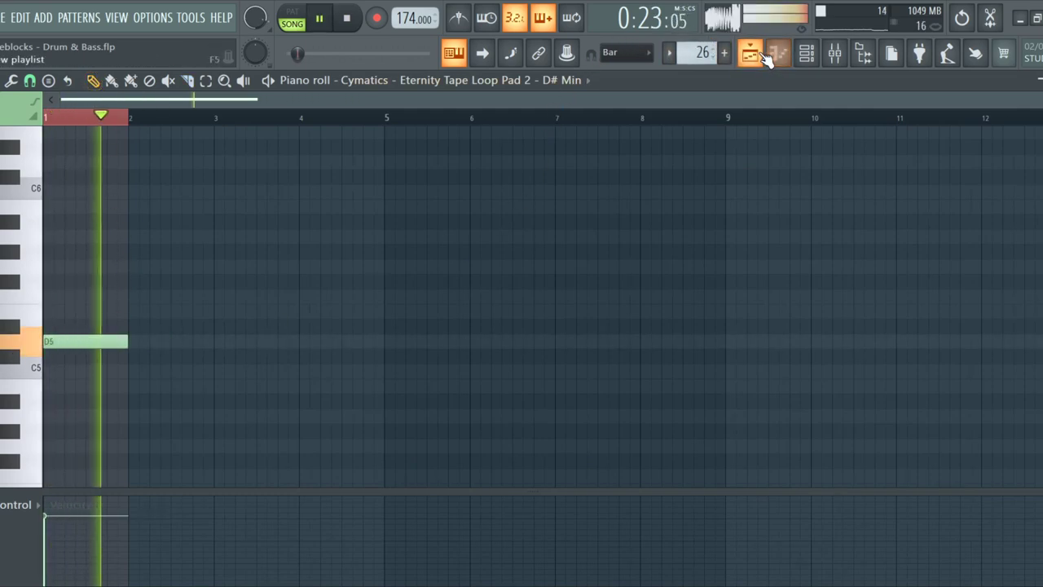
pyautogui.press('space')
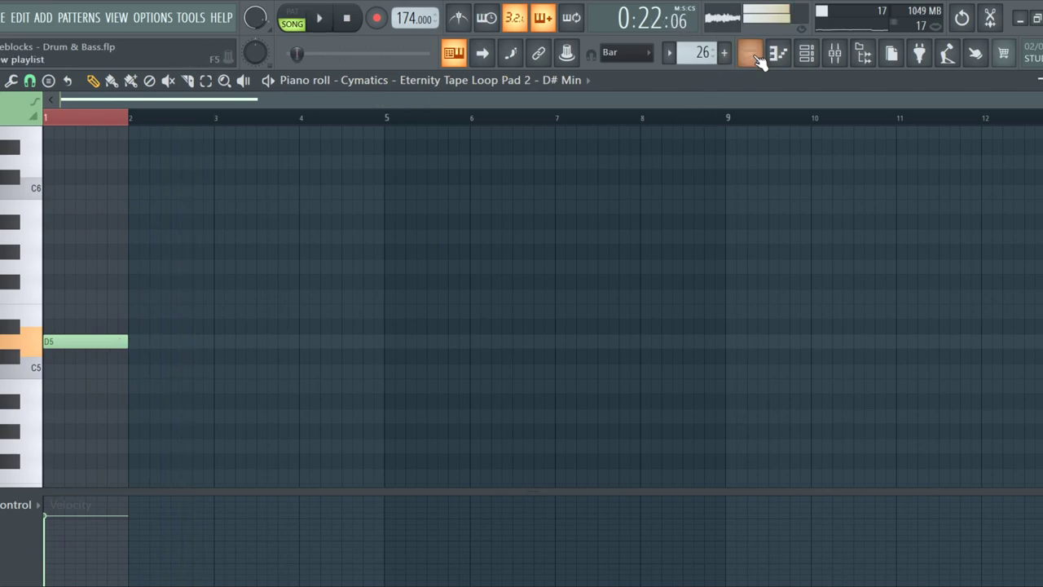
pyautogui.click(750, 53)
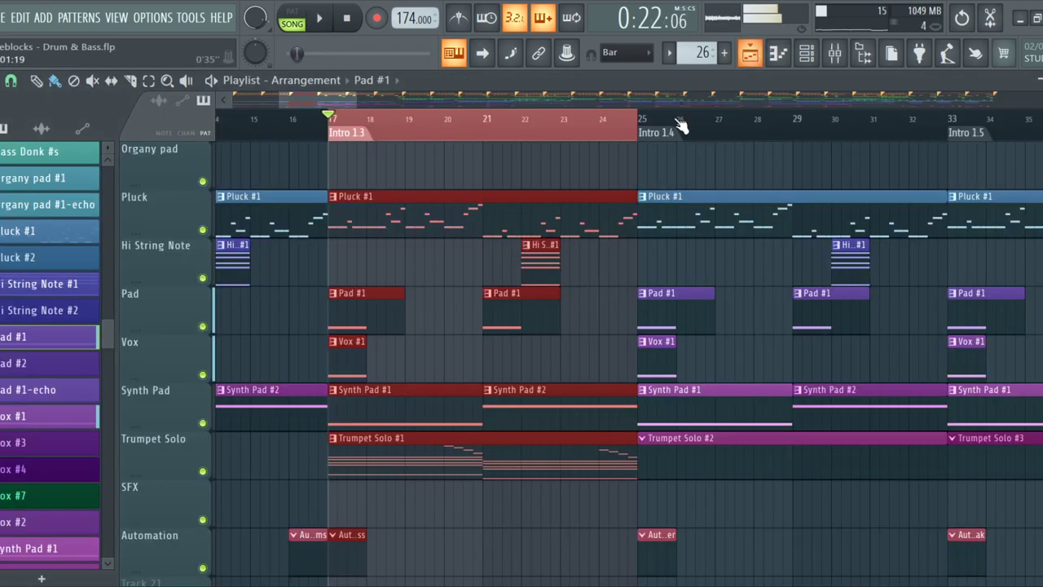
# Lengthen the Pad #1 note to two bars, transpose it up an octave to D6, preview it and return to the playlist
pyautogui.doubleClick(388, 323)
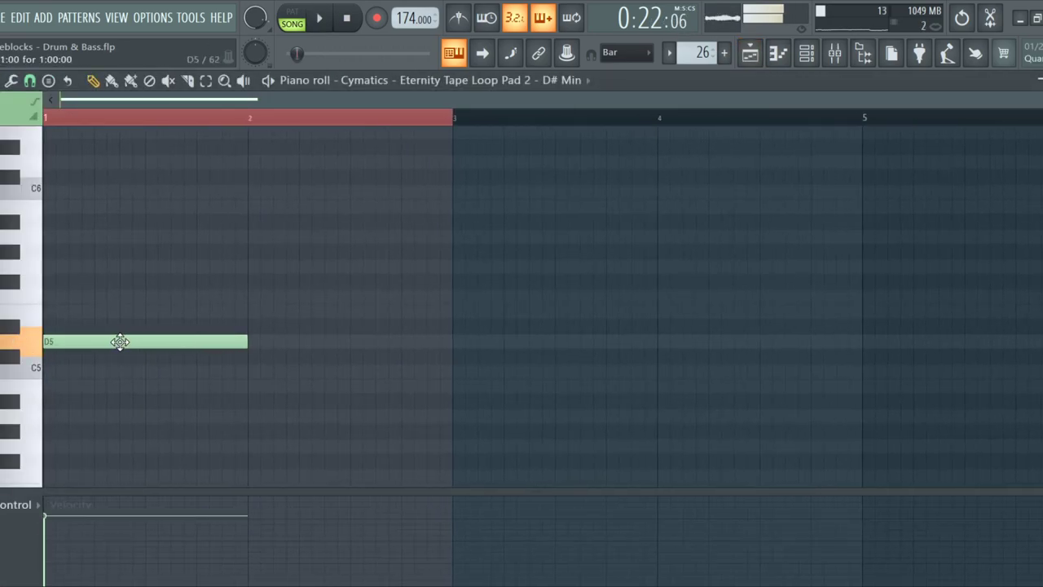
pyautogui.moveTo(241, 345); pyautogui.dragTo(453, 385)
pyautogui.hotkey('ctrl', 'a')
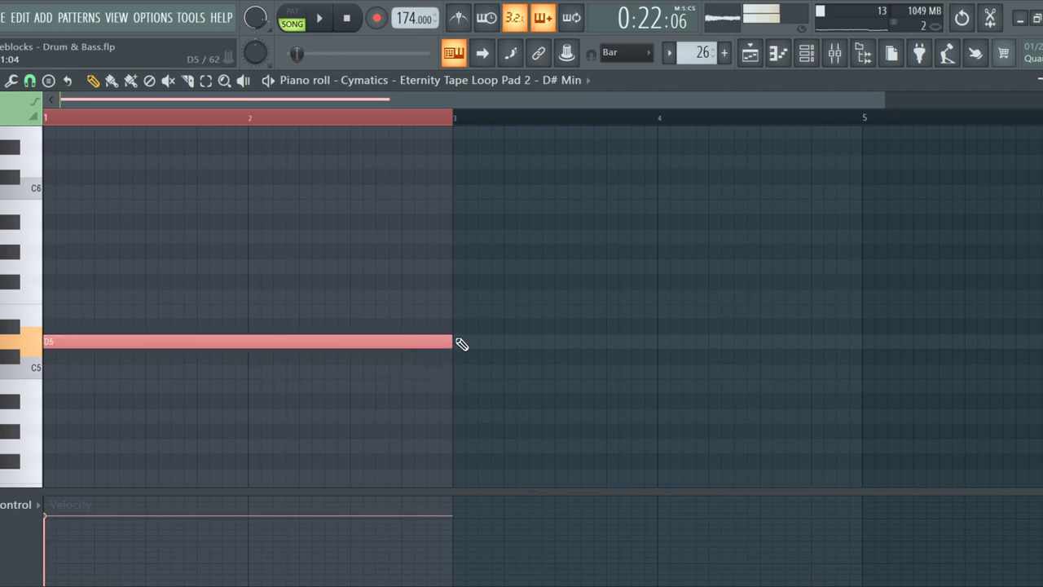
pyautogui.hotkey('ctrl', 'Up')
pyautogui.press('space')
pyautogui.press('space')
pyautogui.moveTo(90, 165); pyautogui.dragTo(54, 162)
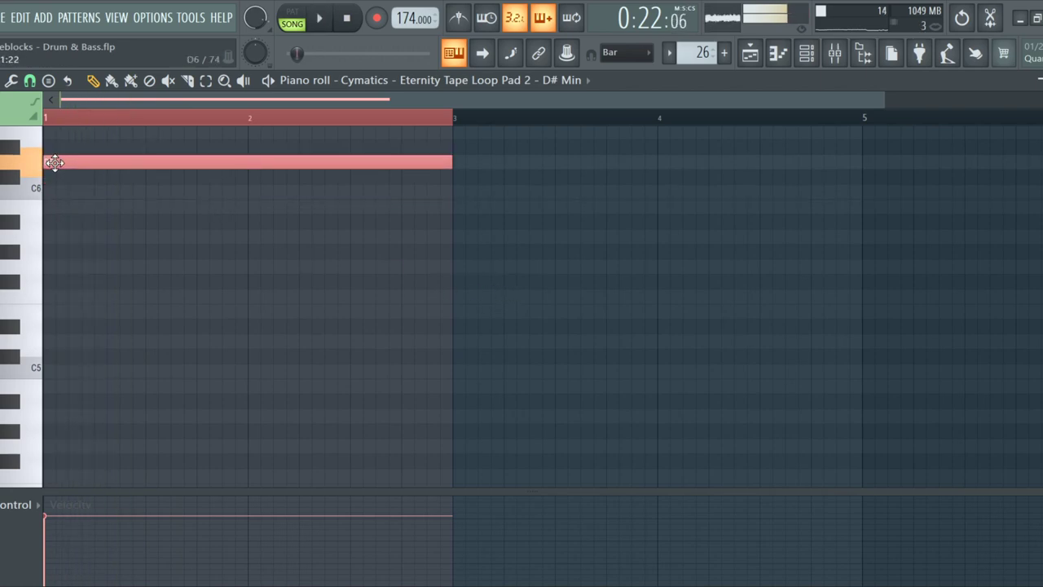
pyautogui.click(752, 53)
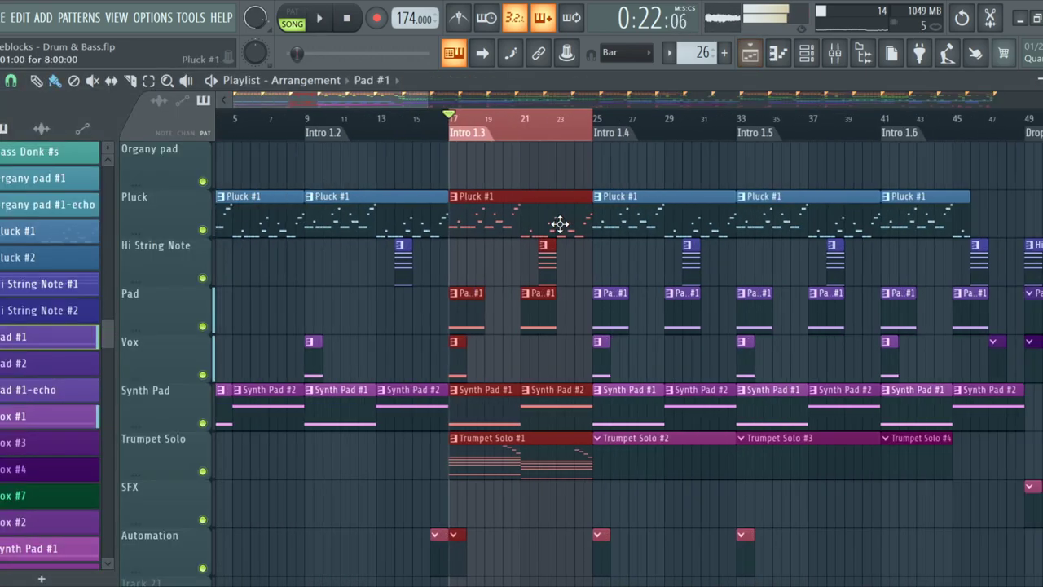
# Enable Normalize in the sampler settings of the Eternity Tape Loop Pad 2 channel and close them
pyautogui.click(806, 53)
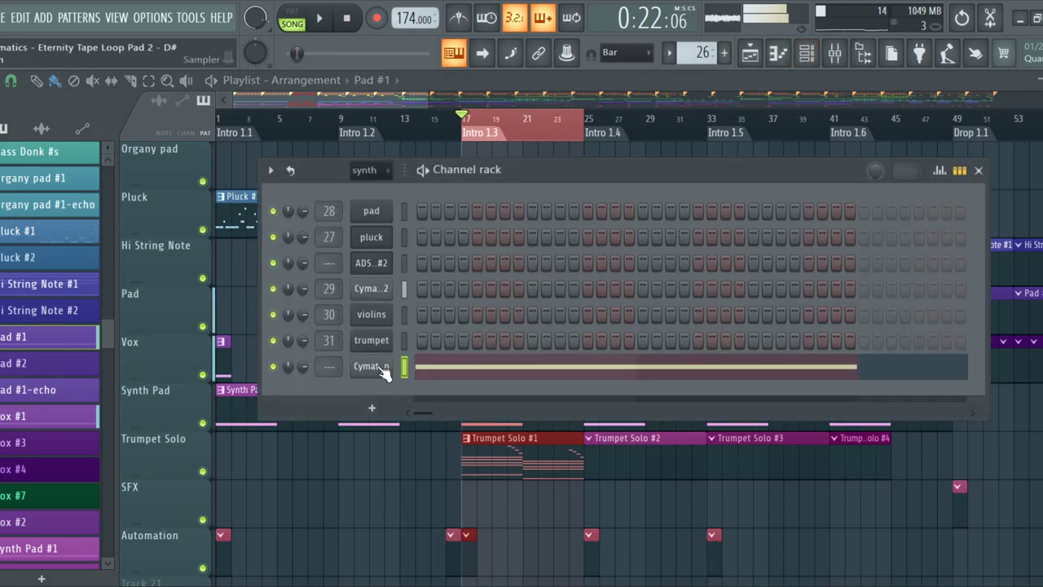
pyautogui.click(376, 366)
pyautogui.click(12, 166)
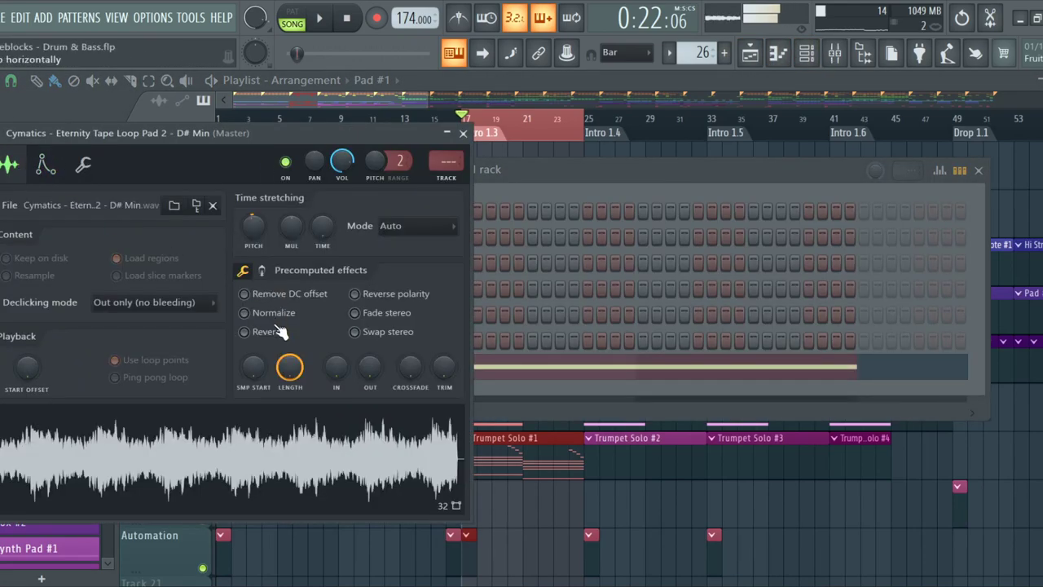
pyautogui.click(244, 313)
pyautogui.click(462, 133)
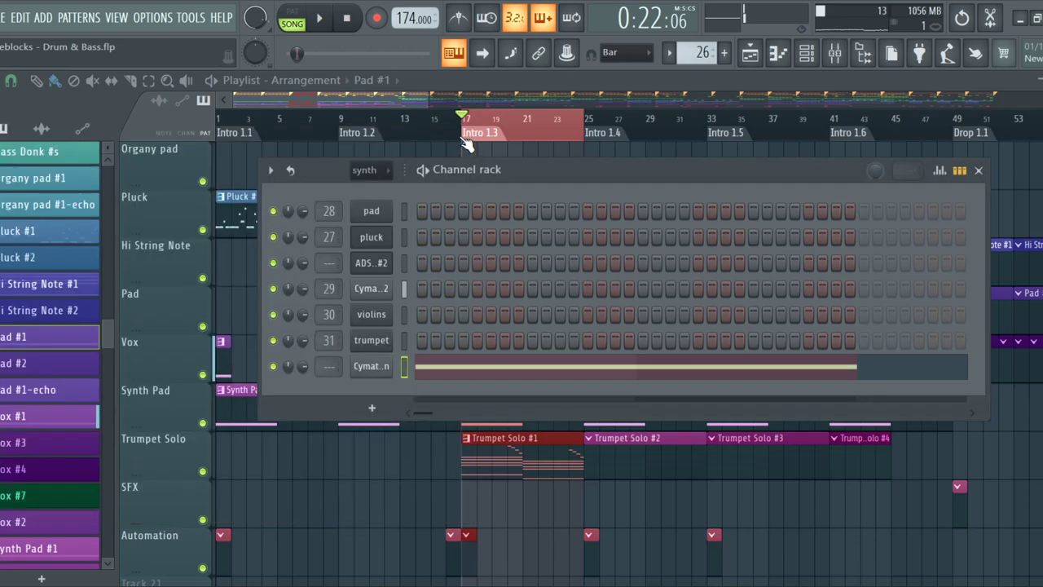
# Assign the new pad channel to mixer track 32, route it only to the Pad track, and check the levels during playback
pyautogui.press('F9')
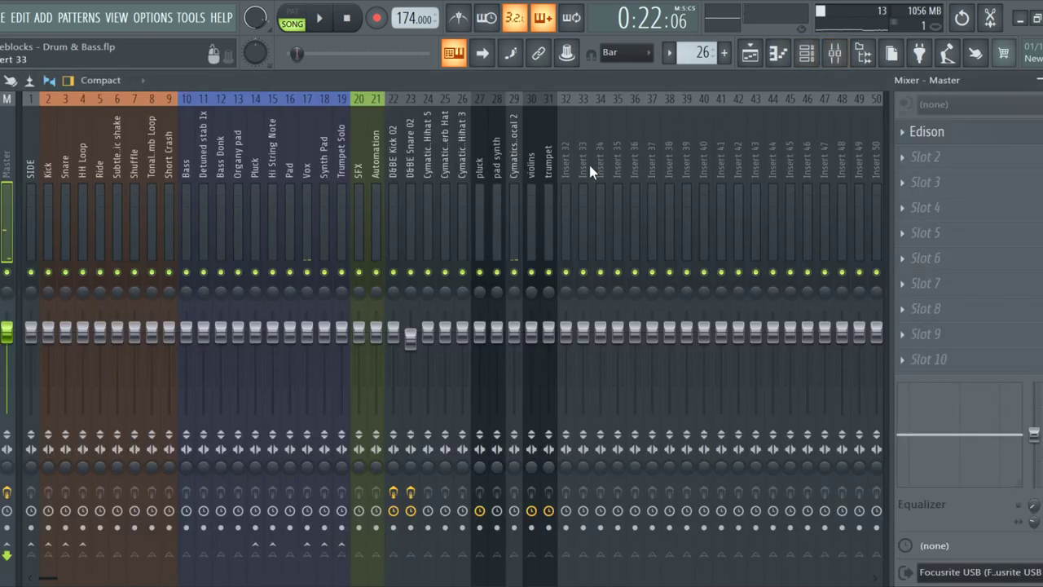
pyautogui.click(570, 171)
pyautogui.hotkey('ctrl', 'l')
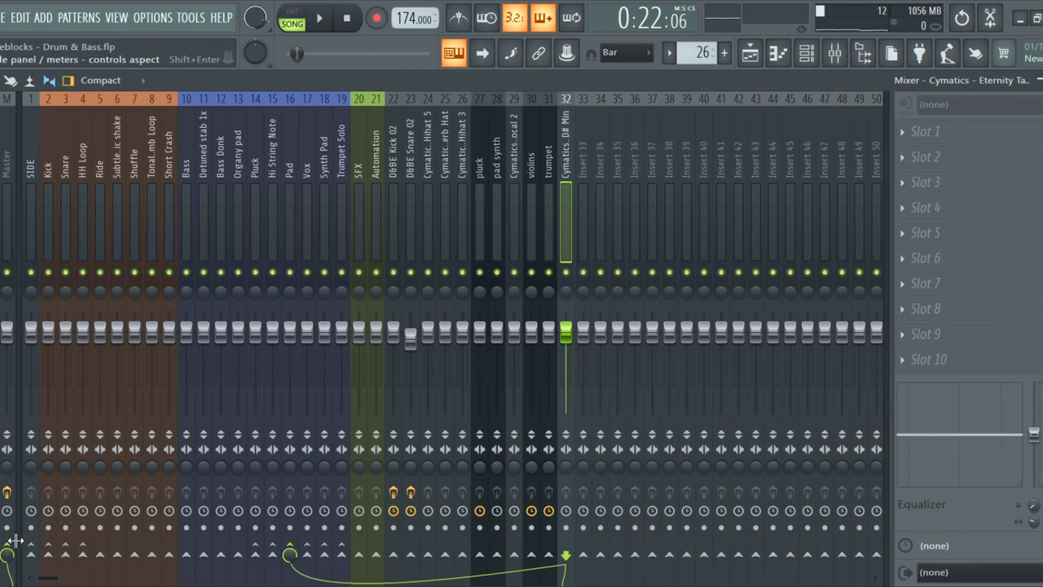
pyautogui.press('space')
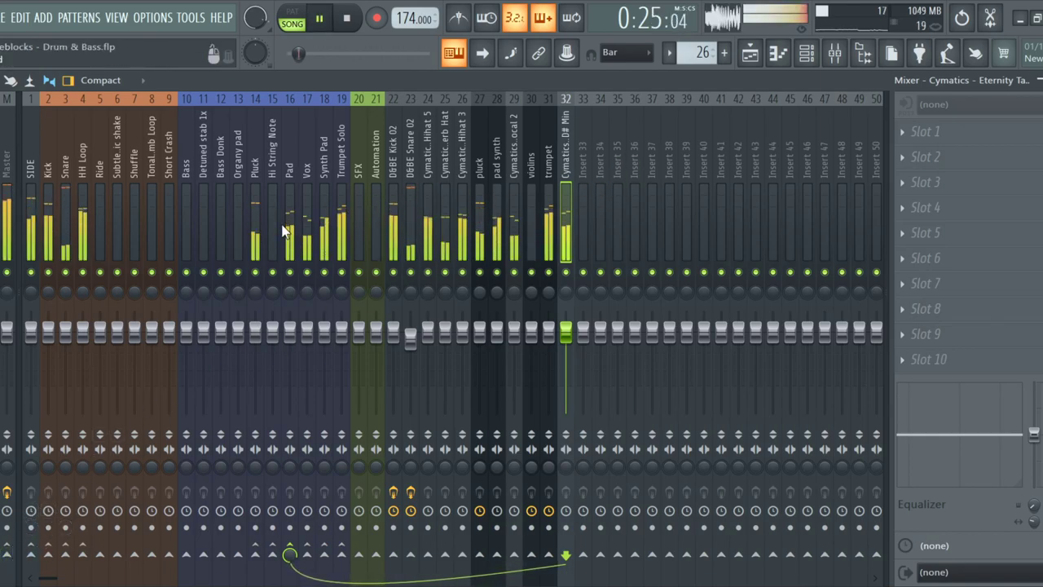
pyautogui.click(407, 201)
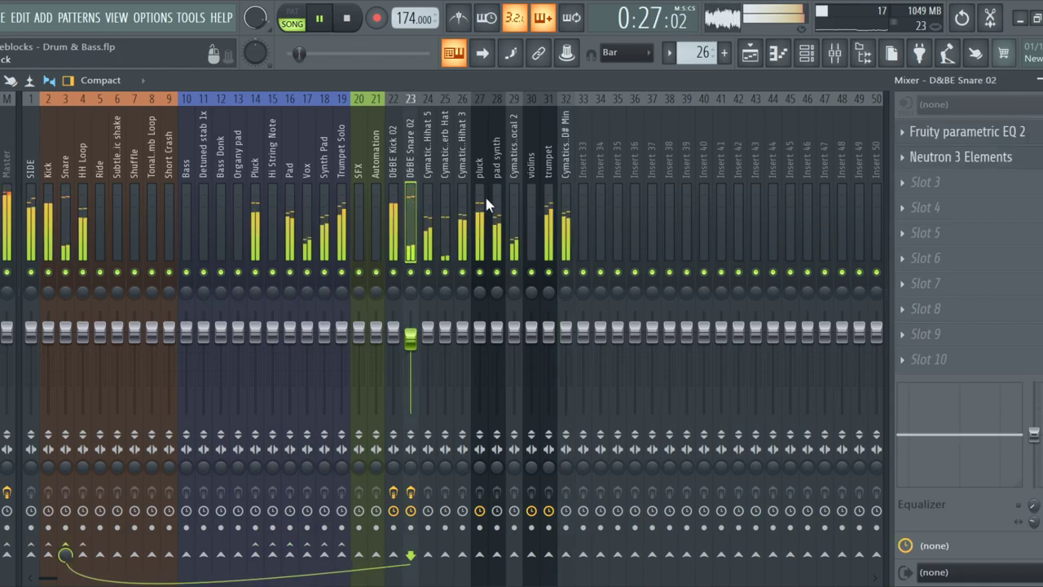
pyautogui.click(756, 70)
# Copy the trumpet channel's notes from the Trumpet Solo #1 pattern into Trumpet Solo #2 and close the channel rack
pyautogui.scroll(-2, 380, 321)
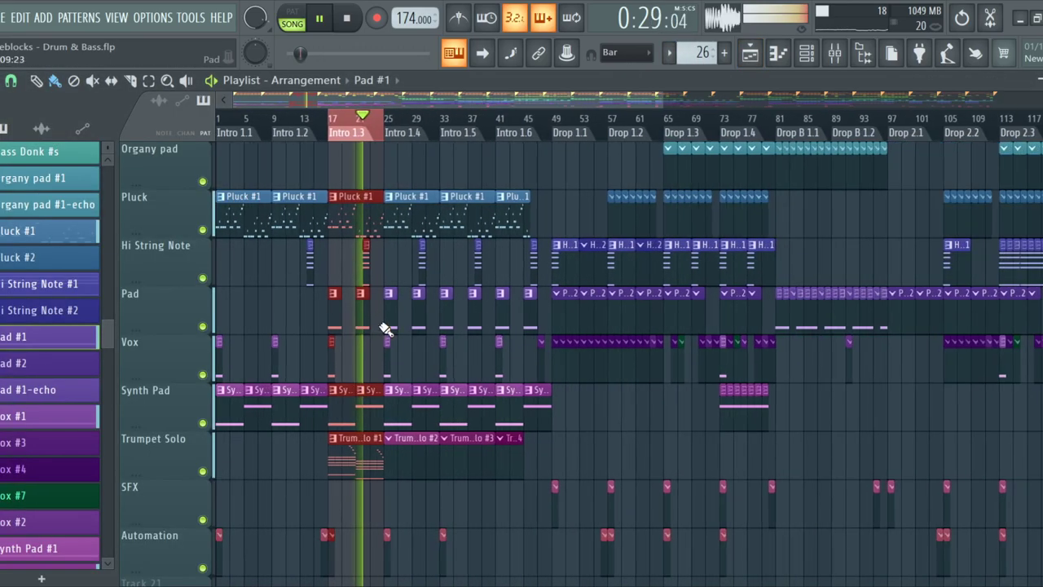
pyautogui.scroll(2, 361, 332)
pyautogui.scroll(2, 414, 452)
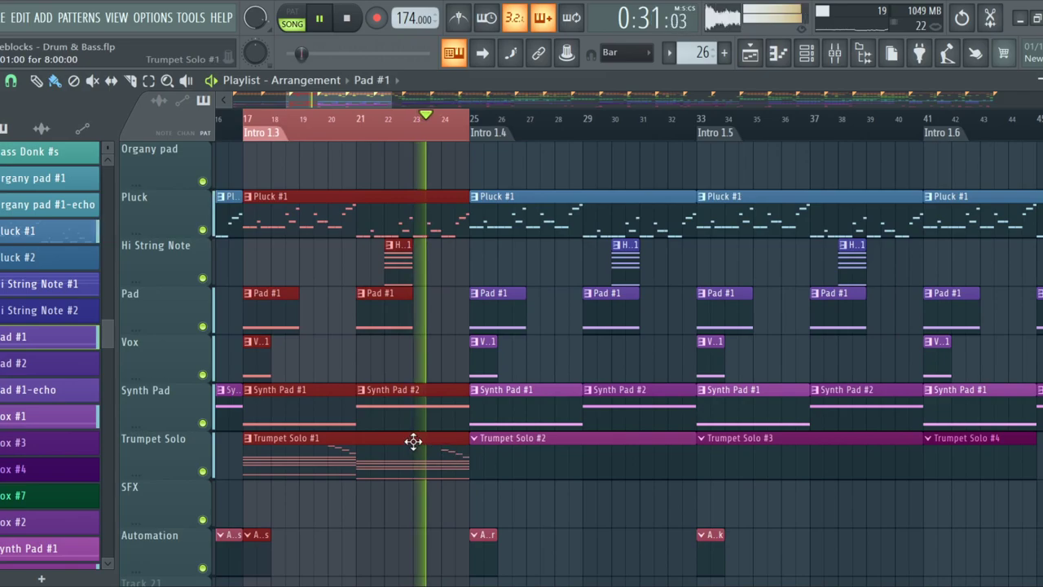
pyautogui.click(414, 442)
pyautogui.click(806, 54)
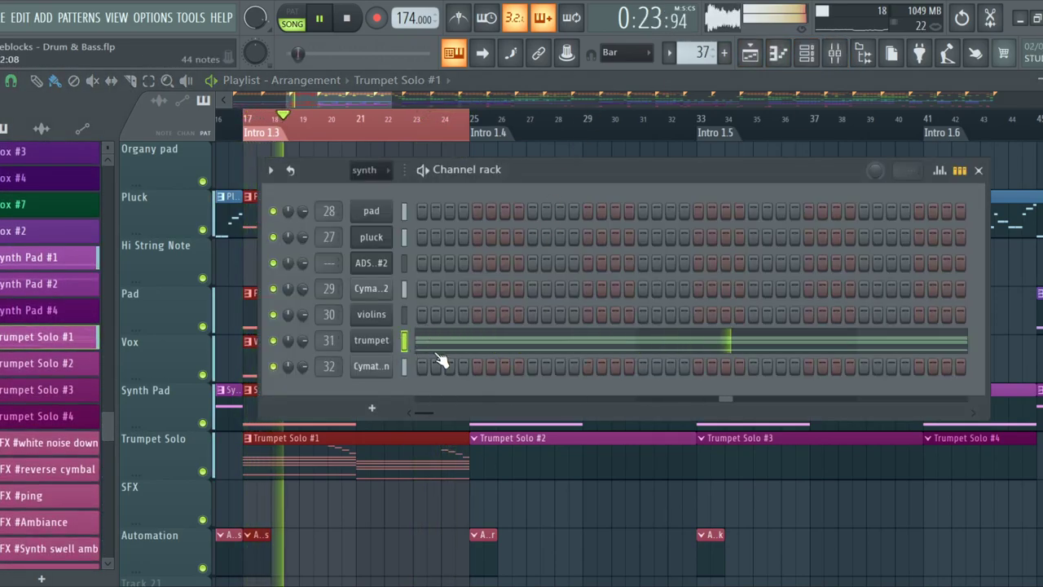
pyautogui.click(605, 84)
pyautogui.click(542, 440)
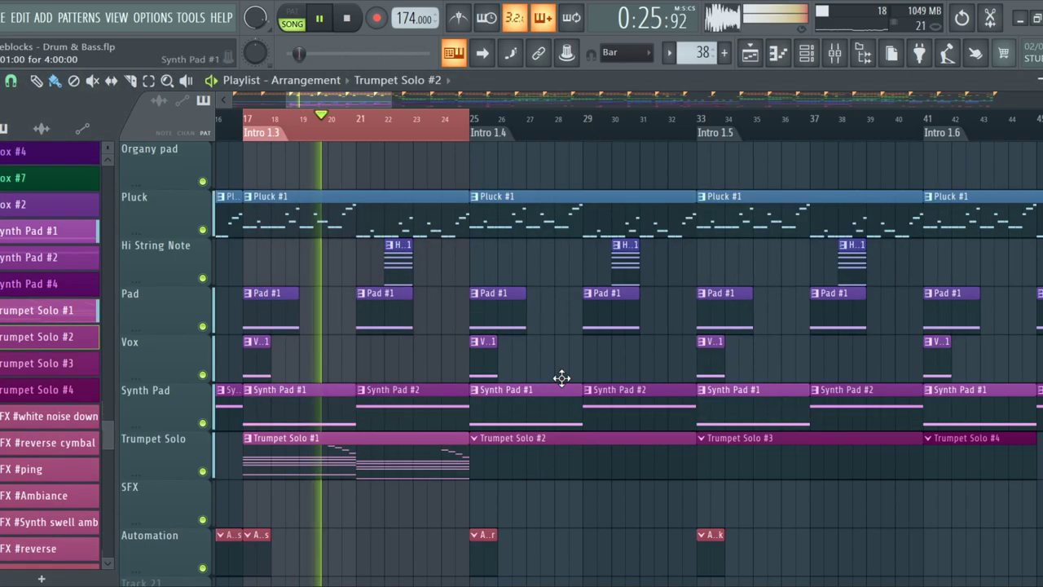
pyautogui.click(794, 56)
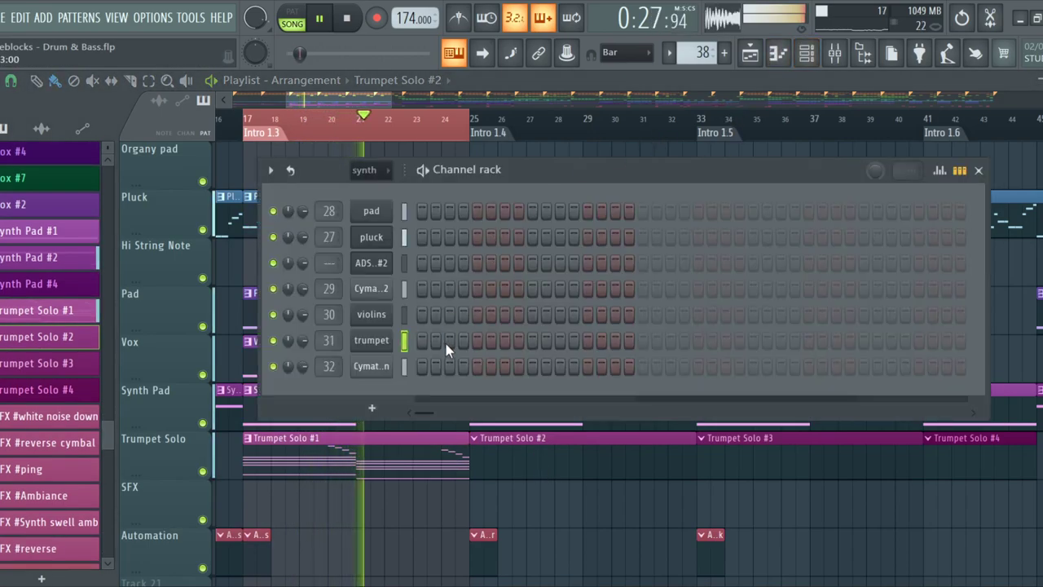
pyautogui.hotkey('ctrl', 'v')
pyautogui.press('F6')
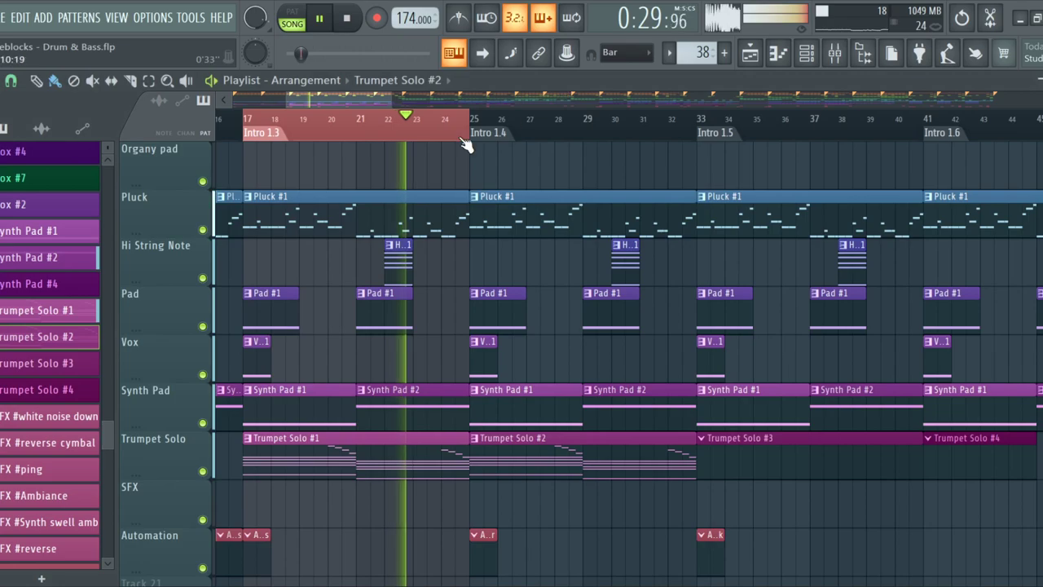
# Select the Intro 1.4 section, bars 25 to 32, in the playlist and review its clips across the drum, synth and trumpet tracks
pyautogui.hotkey('ctrl', 'd')
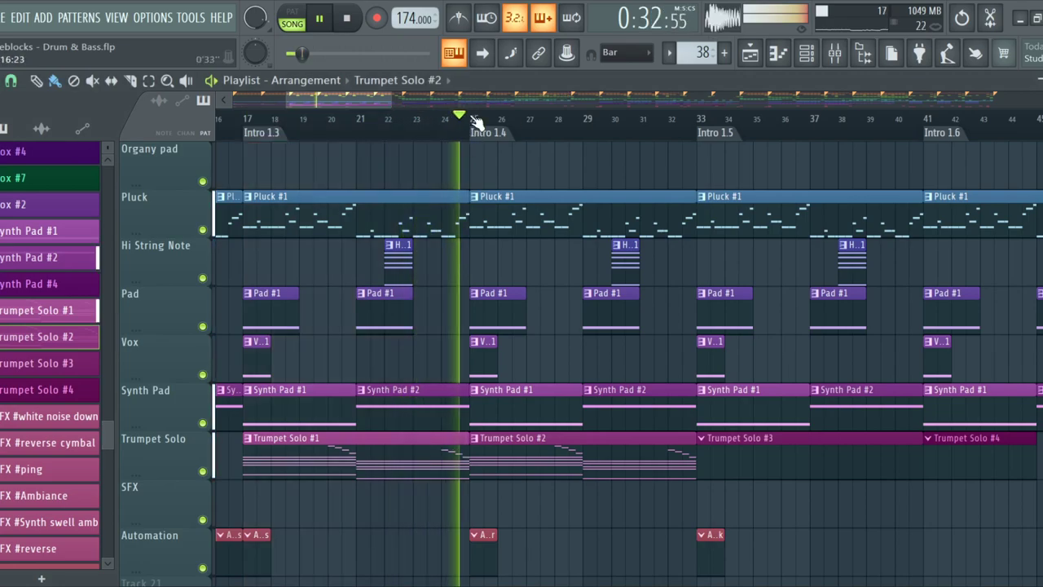
pyautogui.moveTo(470, 119); pyautogui.dragTo(694, 155)
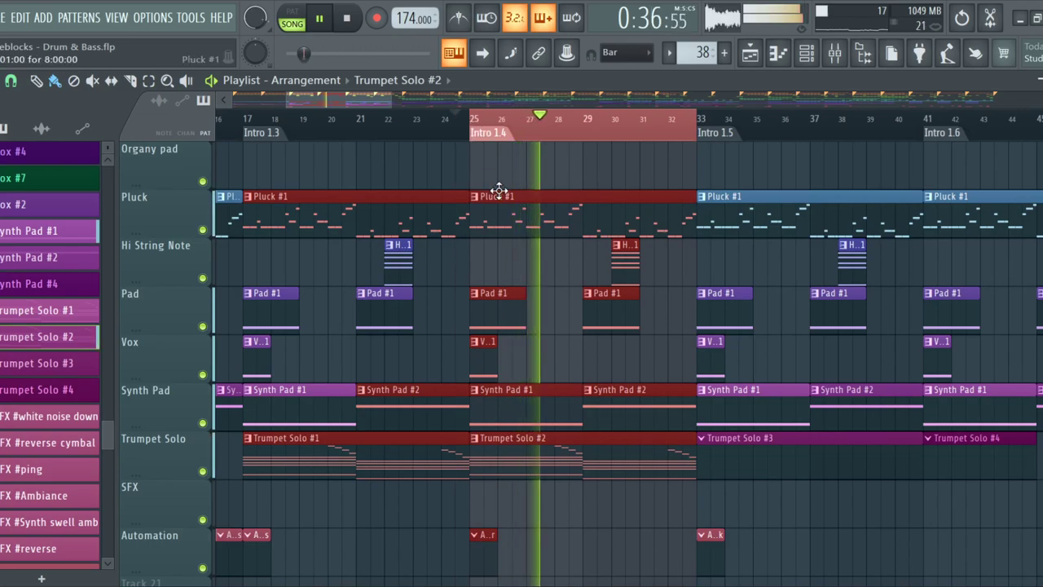
pyautogui.scroll(-5, 522, 247)
pyautogui.scroll(2, 519, 294)
pyautogui.scroll(2, 679, 403)
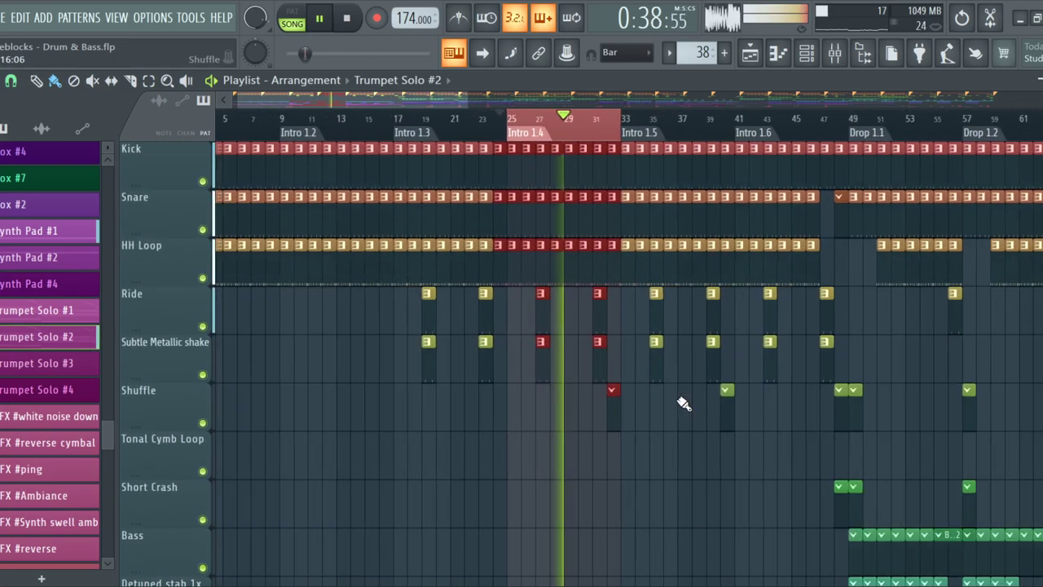
pyautogui.scroll(3, 611, 427)
pyautogui.scroll(-2, 621, 419)
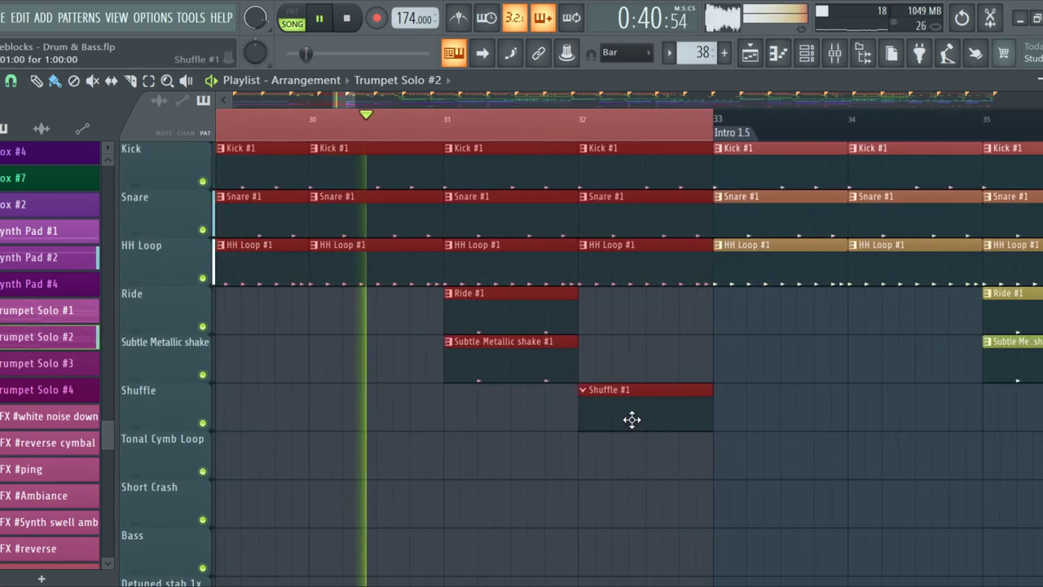
pyautogui.scroll(-3, 571, 366)
pyautogui.scroll(-5, 570, 367)
pyautogui.scroll(-2, 547, 318)
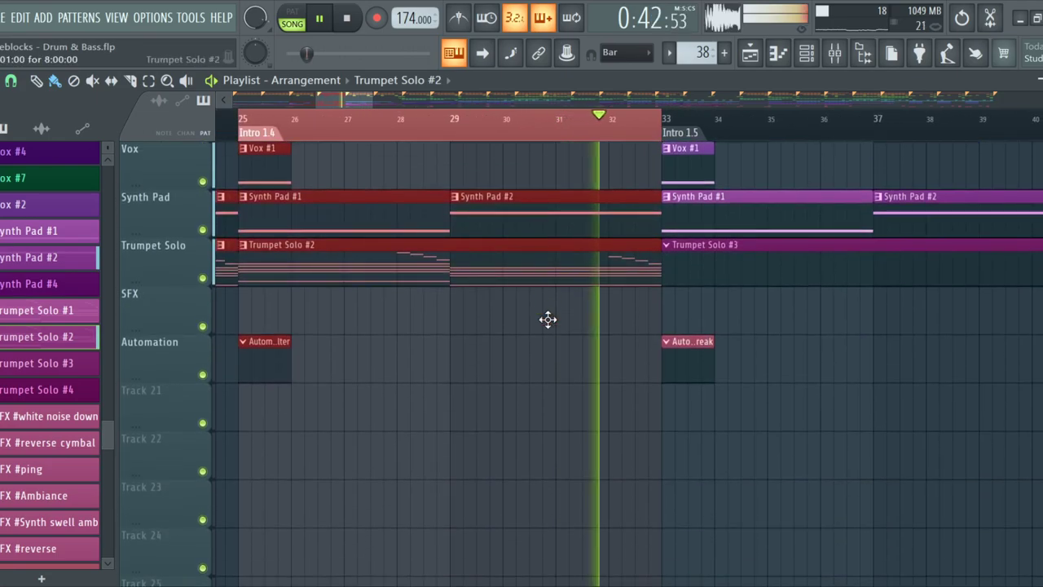
pyautogui.scroll(2, 547, 319)
pyautogui.scroll(-1, 547, 319)
pyautogui.scroll(-2, 548, 319)
# Open the trumpet notes of the Trumpet Solo #2 pattern, examine the melody and transpose all the notes down an octave
pyautogui.doubleClick(452, 356)
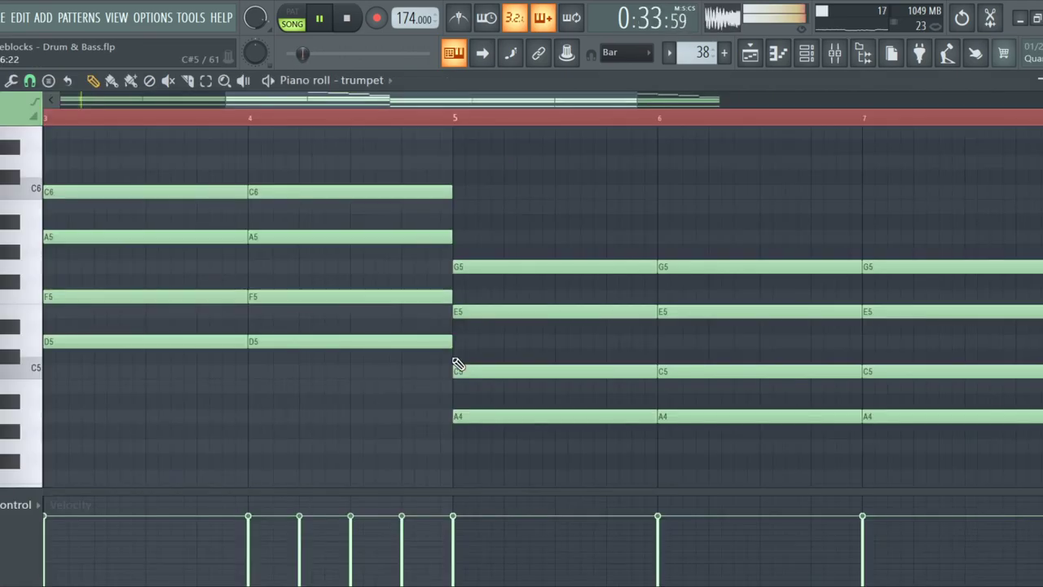
pyautogui.scroll(-3, 450, 358)
pyautogui.scroll(5, 252, 340)
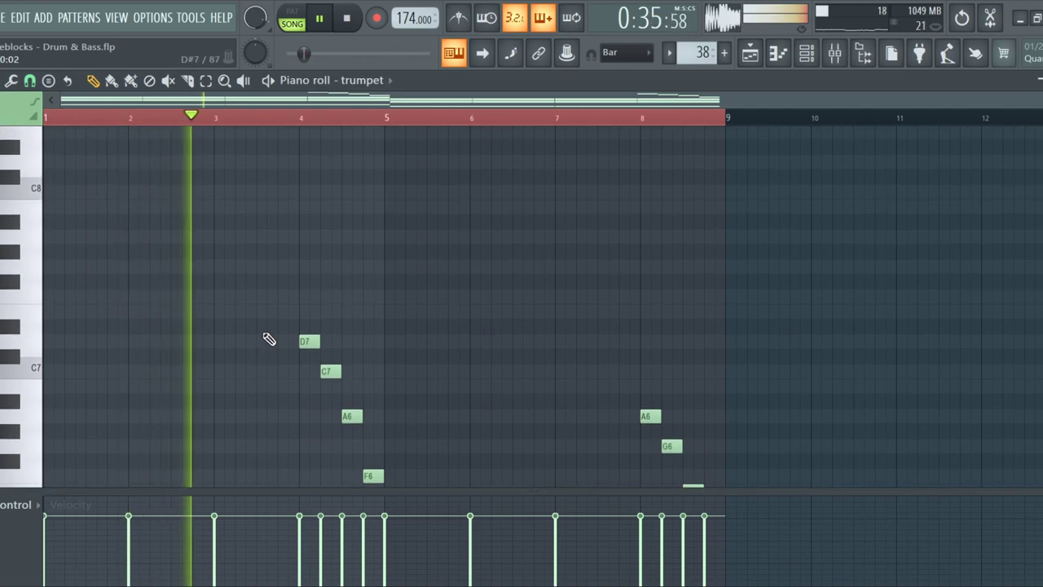
pyautogui.scroll(-4, 265, 334)
pyautogui.scroll(1, 261, 326)
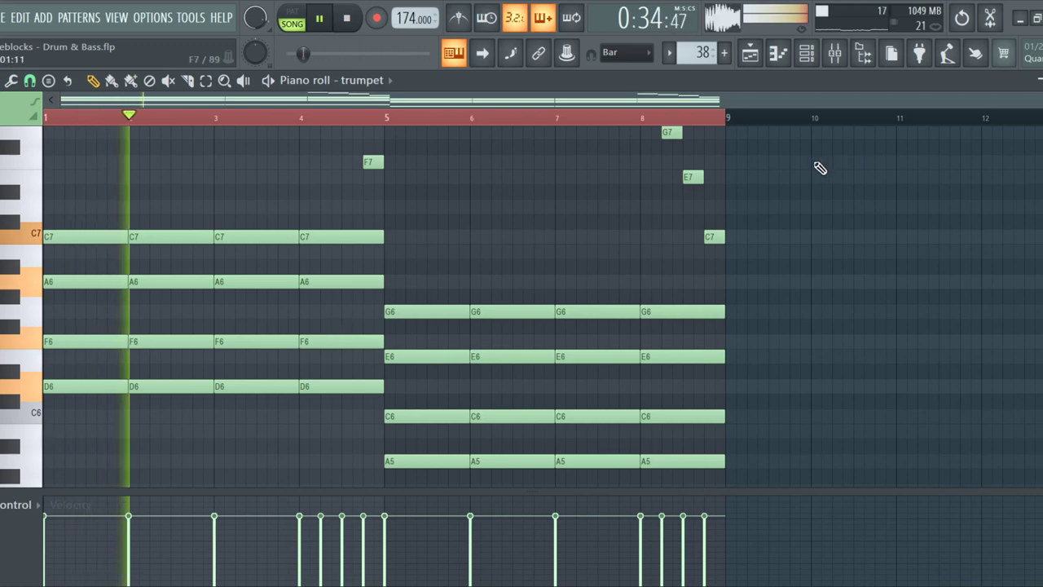
pyautogui.scroll(1, 549, 377)
pyautogui.hotkey('ctrl', 'Down')
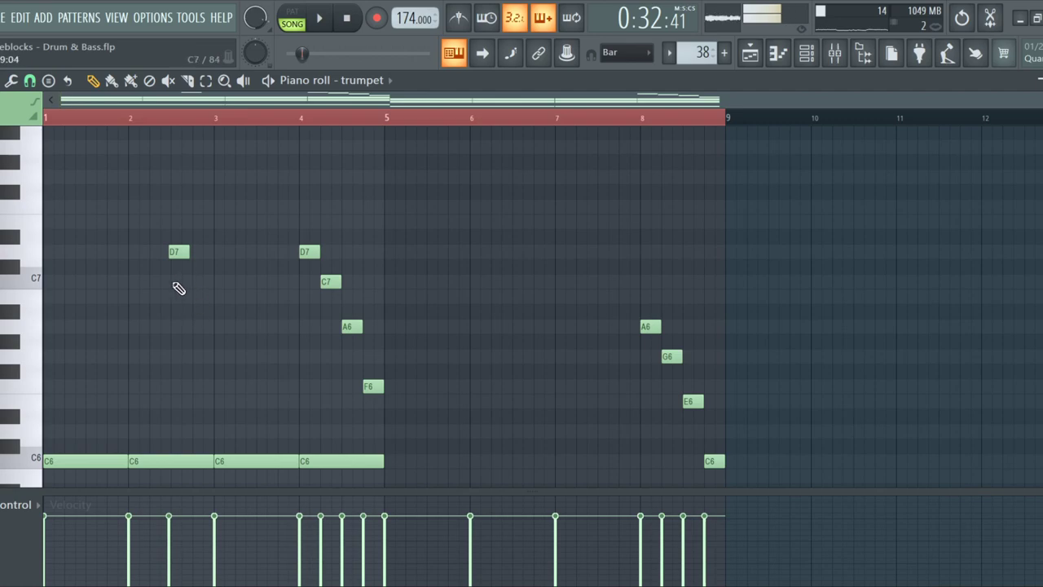
# Add a short D6 note after the D7 in the second half of bar 2 and preview the phrase
pyautogui.keyDown('ctrl'); pyautogui.scroll(6, 195, 277); pyautogui.keyUp('ctrl')
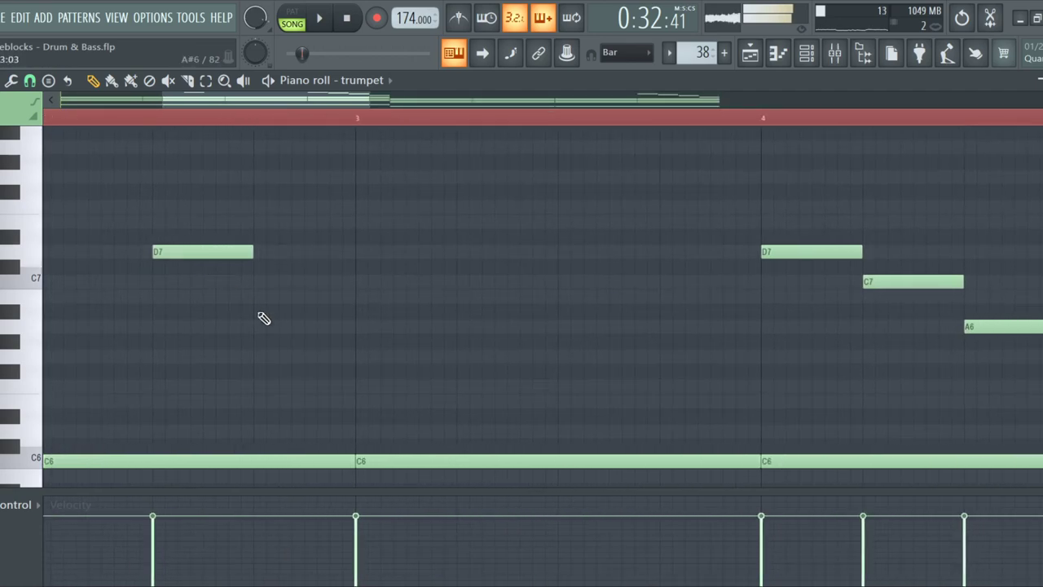
pyautogui.moveTo(351, 403); pyautogui.dragTo(311, 397)
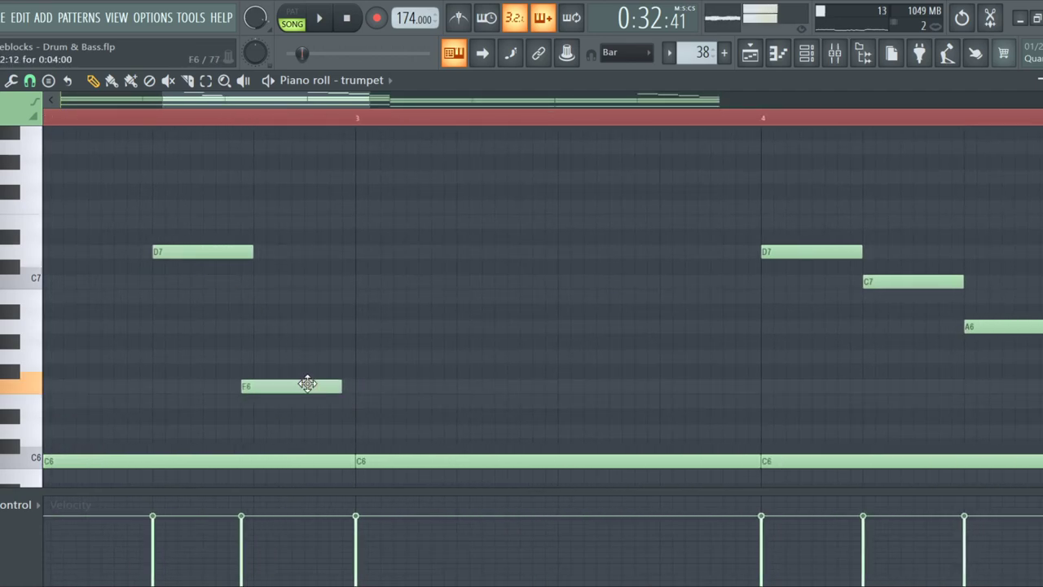
pyautogui.keyDown('ctrl'); pyautogui.scroll(-6, 293, 335); pyautogui.keyUp('ctrl')
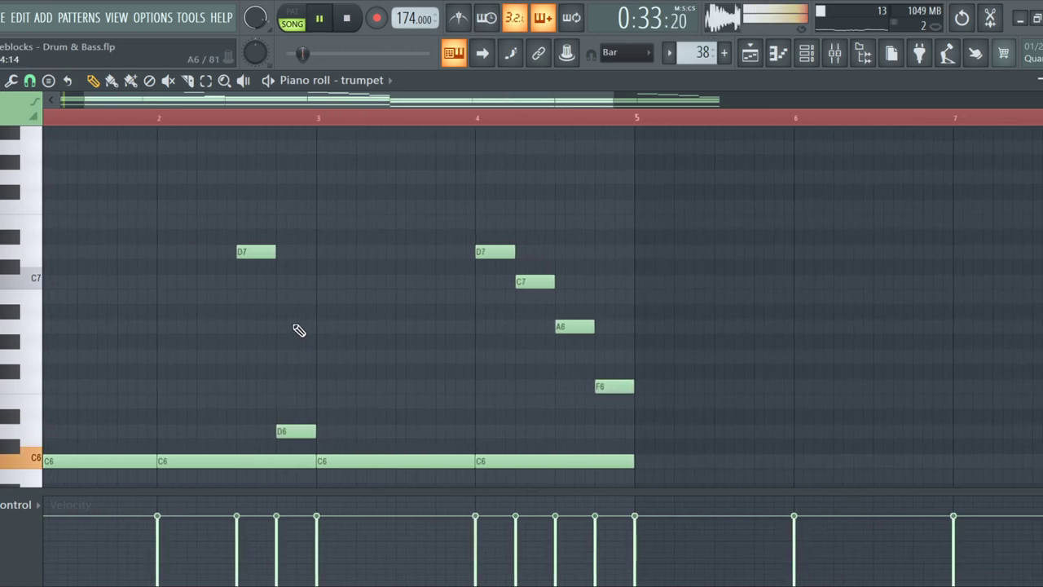
pyautogui.scroll(-1, 169, 330)
pyautogui.keyDown('ctrl'); pyautogui.scroll(3, 169, 329); pyautogui.keyUp('ctrl')
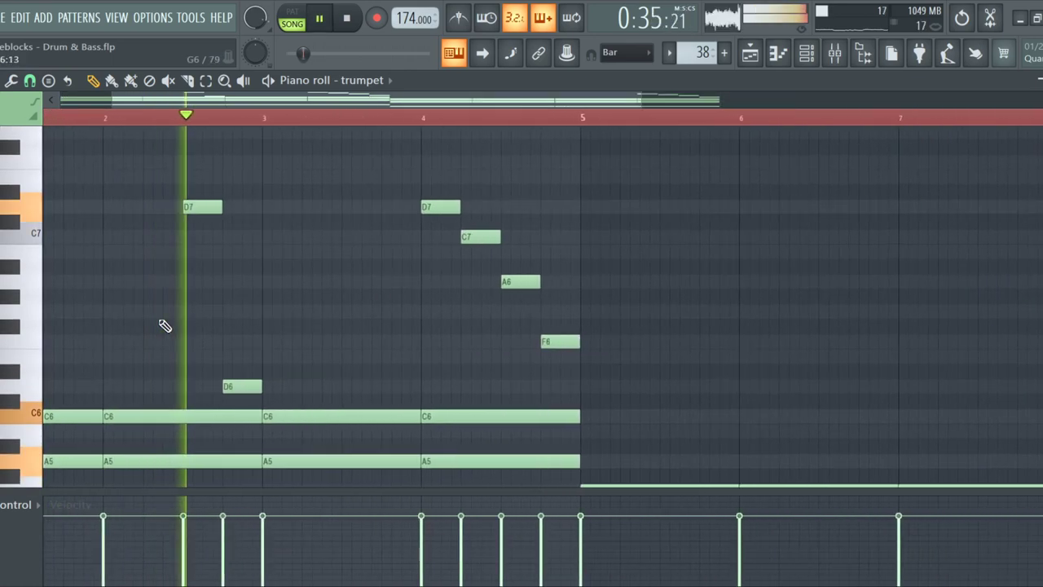
pyautogui.press('space')
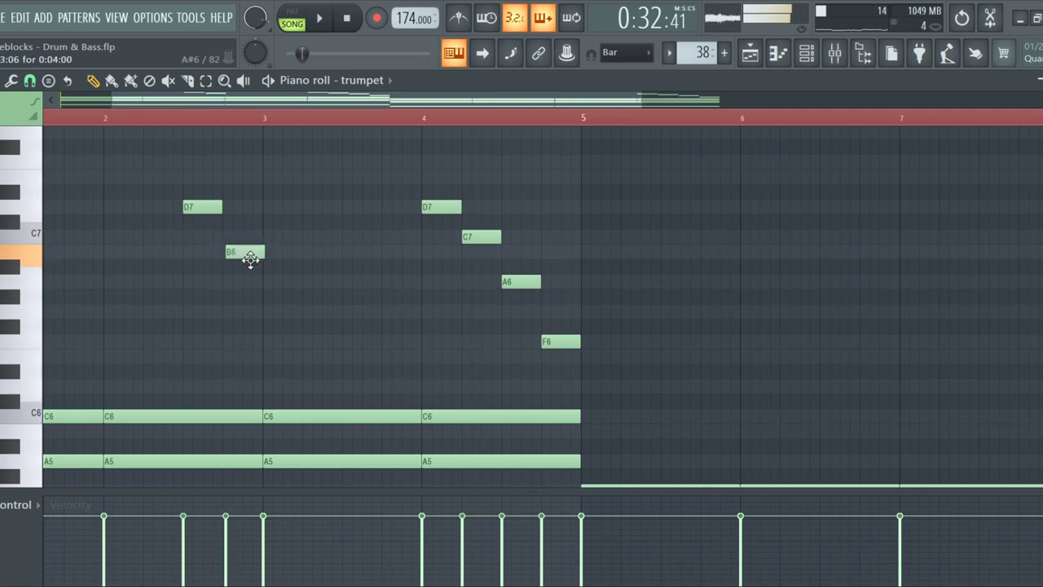
# Move the short note at the end of bar 2 to C7, directly after the D7, trying B6 first
pyautogui.moveTo(243, 257); pyautogui.dragTo(232, 259)
pyautogui.keyDown('ctrl'); pyautogui.scroll(5, 225, 273); pyautogui.keyUp('ctrl')
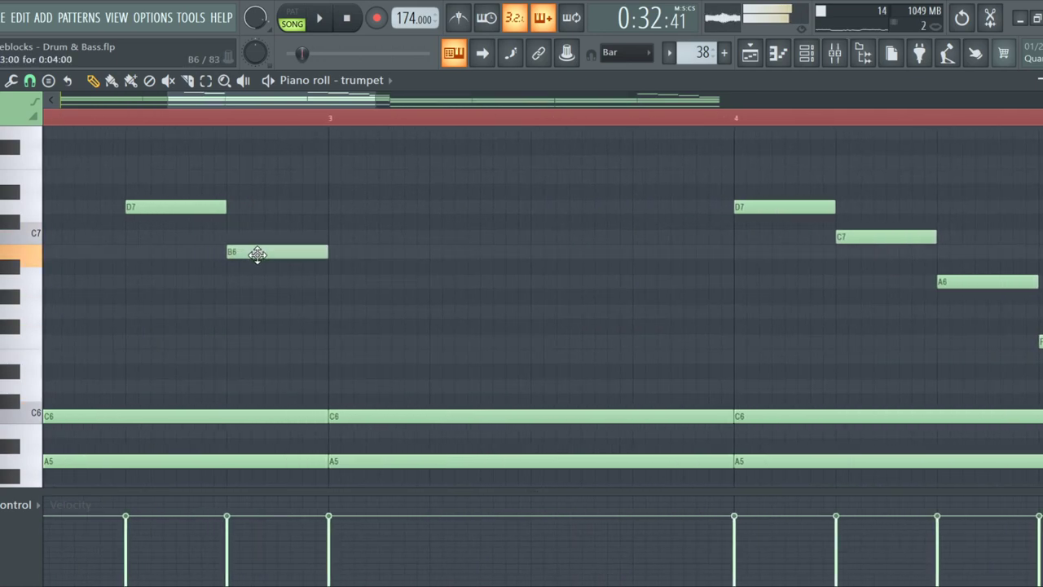
pyautogui.keyDown('ctrl'); pyautogui.scroll(-4, 255, 277); pyautogui.keyUp('ctrl')
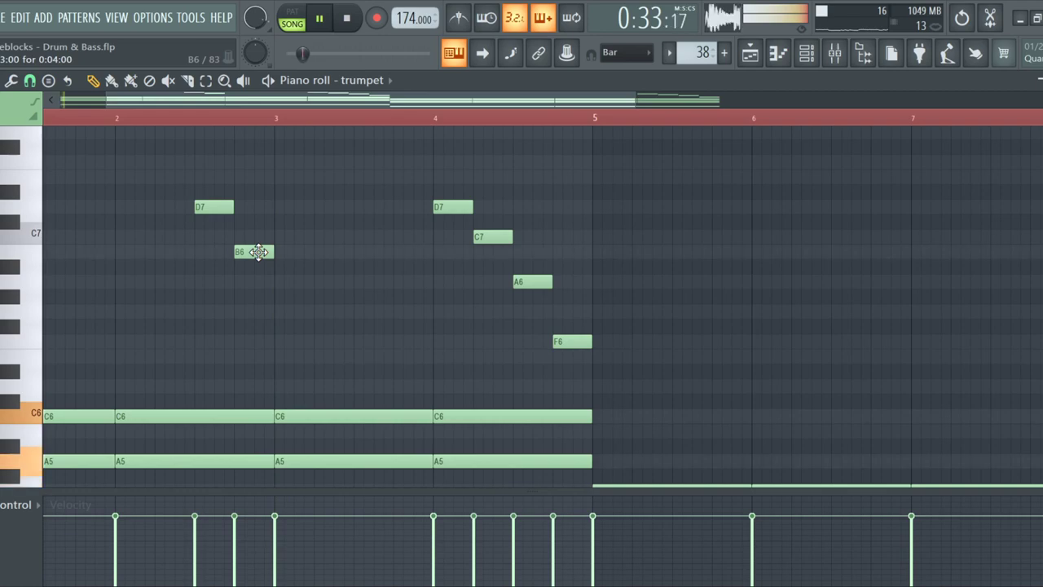
pyautogui.moveTo(261, 235); pyautogui.dragTo(257, 226)
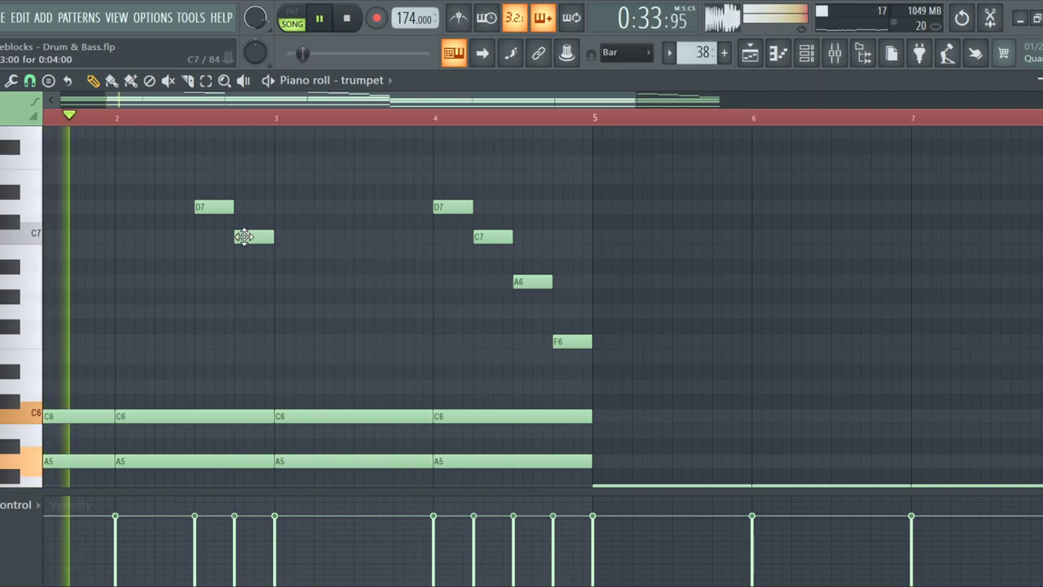
# Add short A6 and F6 notes in the second half of bar 3 and preview the melody
pyautogui.click(359, 282)
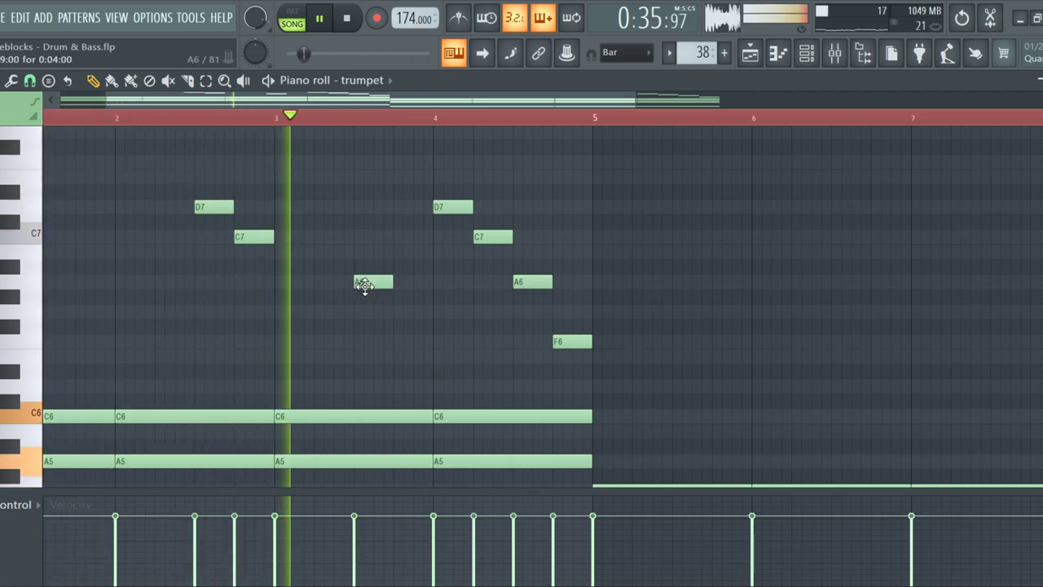
pyautogui.click(400, 343)
pyautogui.press('space')
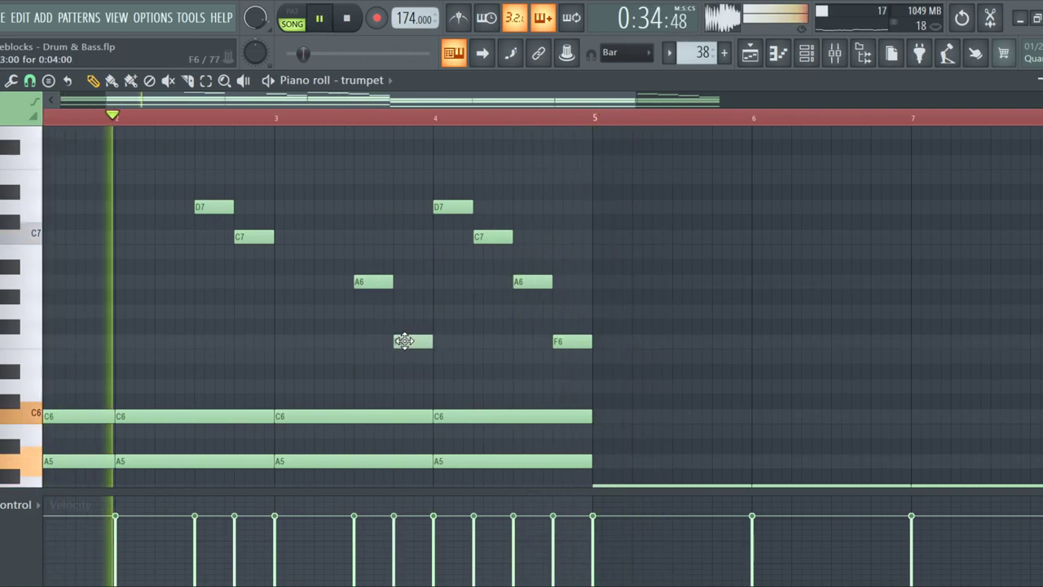
pyautogui.scroll(-4, 388, 335)
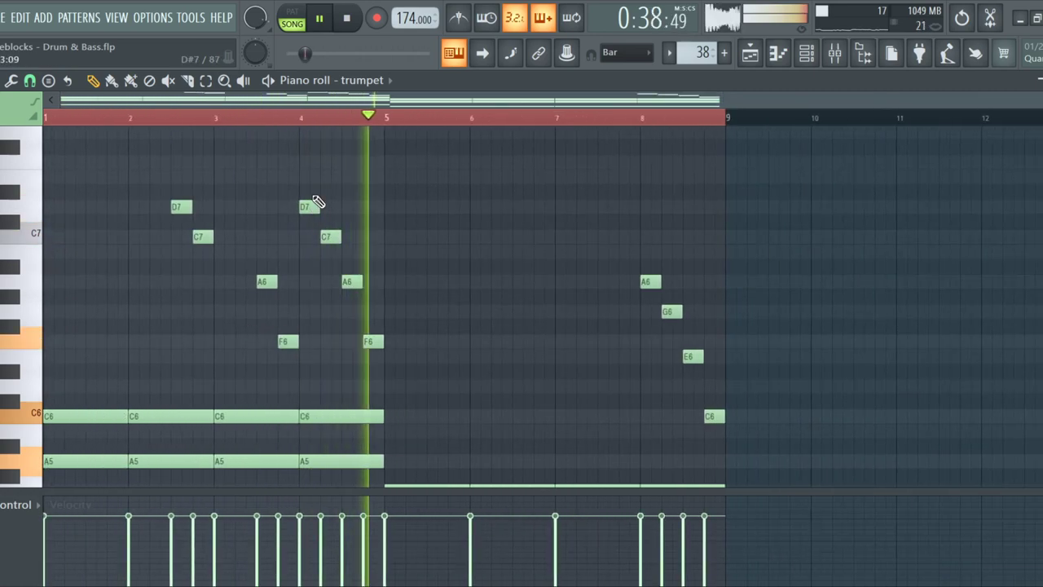
pyautogui.press('space')
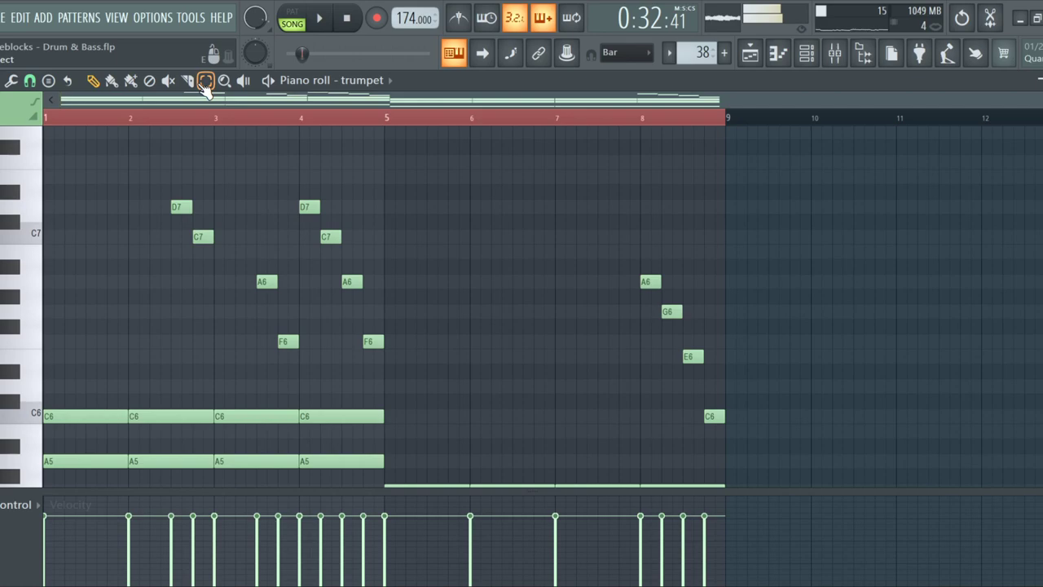
# Inspect the trumpet's FLEX settings and the release time in the Eternity Tape Loop Pad 2 volume envelope, leaving the channel rack closed
pyautogui.scroll(5, 272, 240)
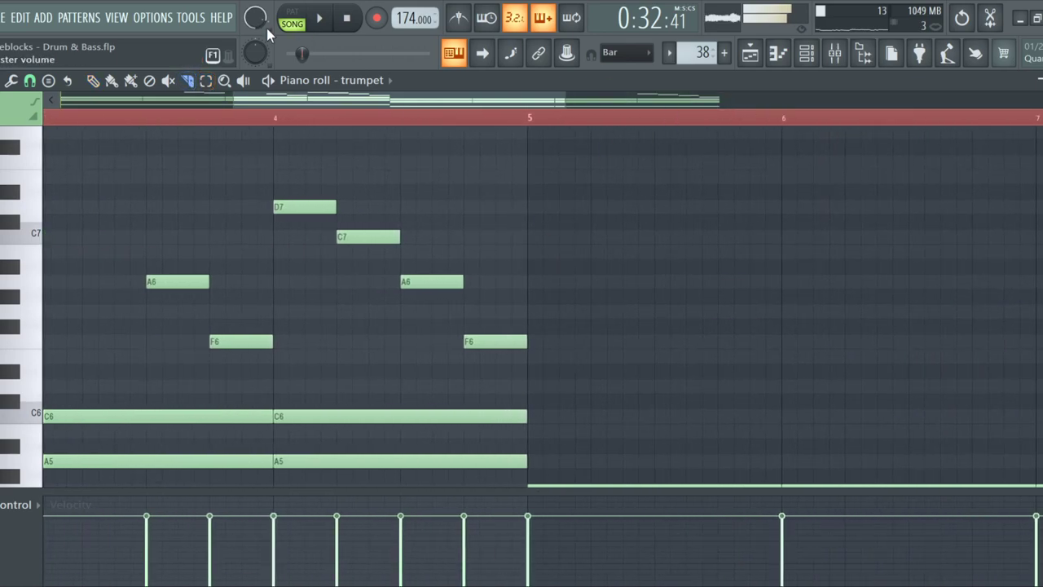
pyautogui.scroll(3, 334, 202)
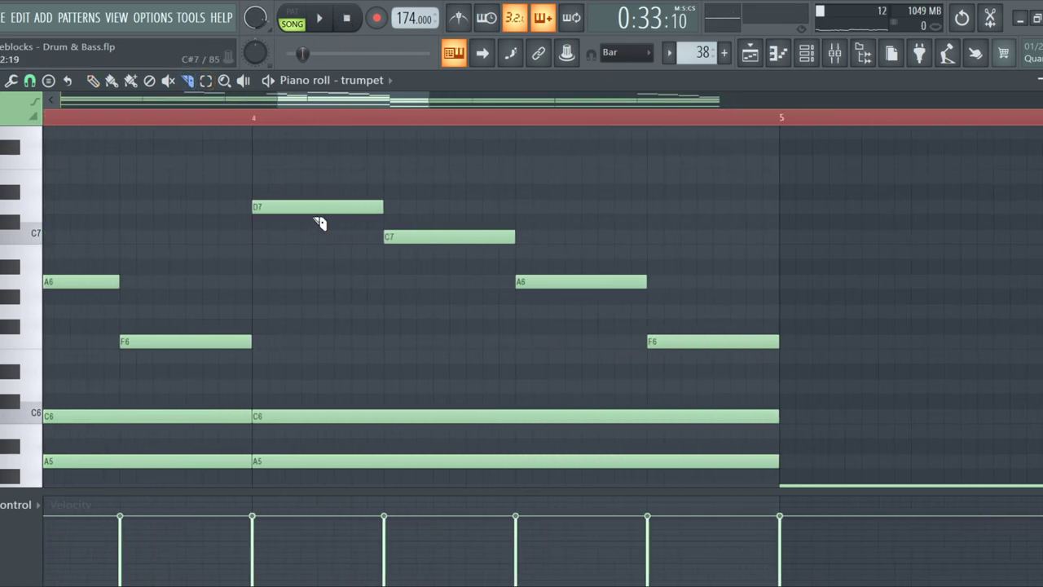
pyautogui.click(810, 59)
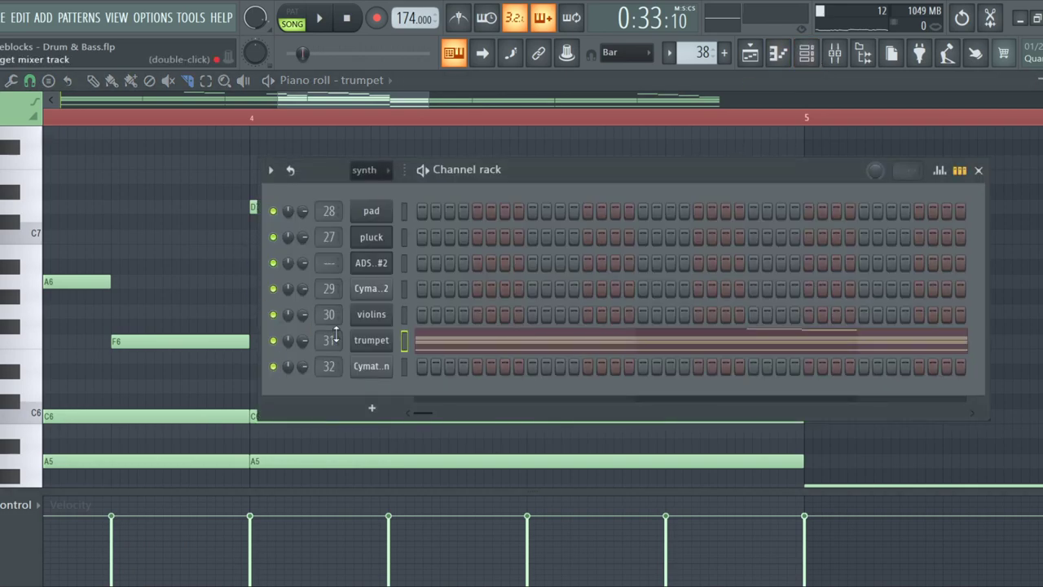
pyautogui.click(367, 340)
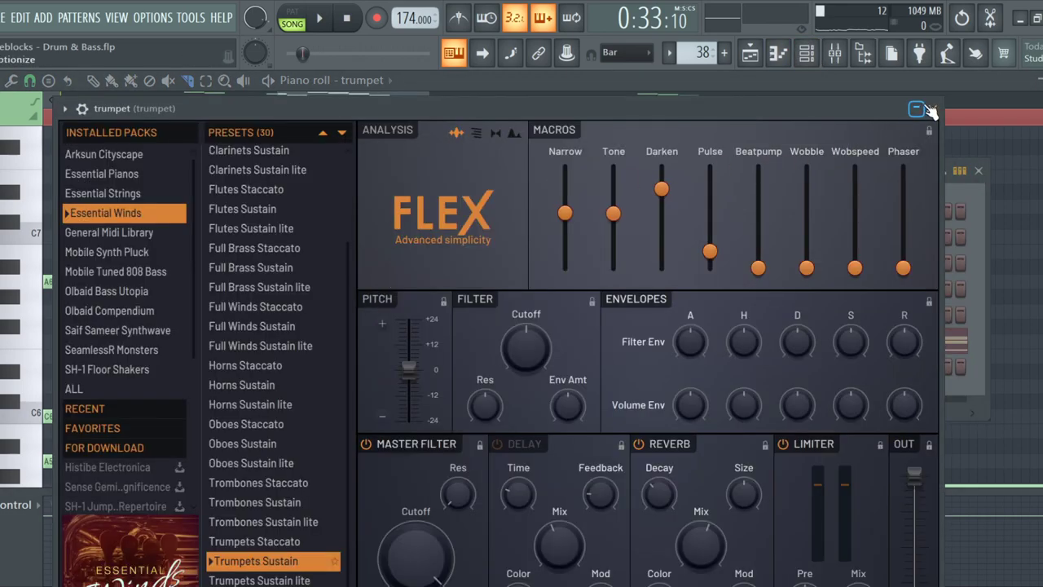
pyautogui.click(934, 109)
pyautogui.click(384, 366)
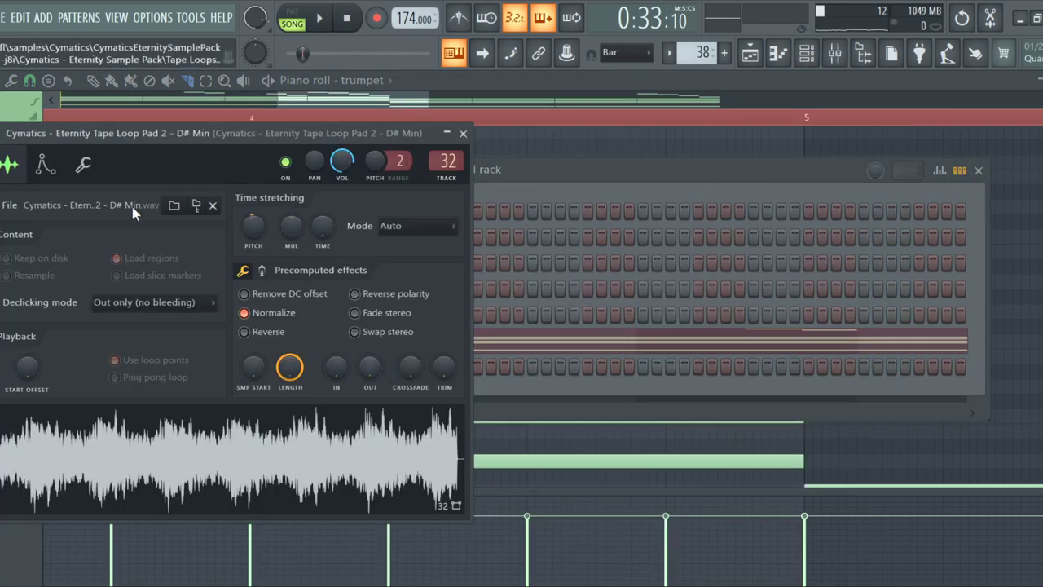
pyautogui.click(50, 165)
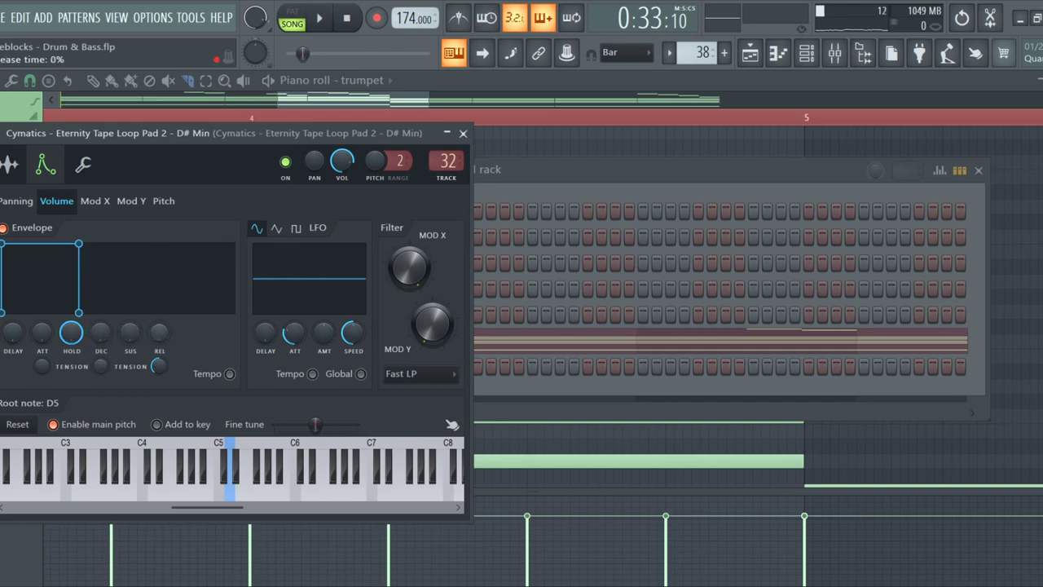
pyautogui.click(463, 134)
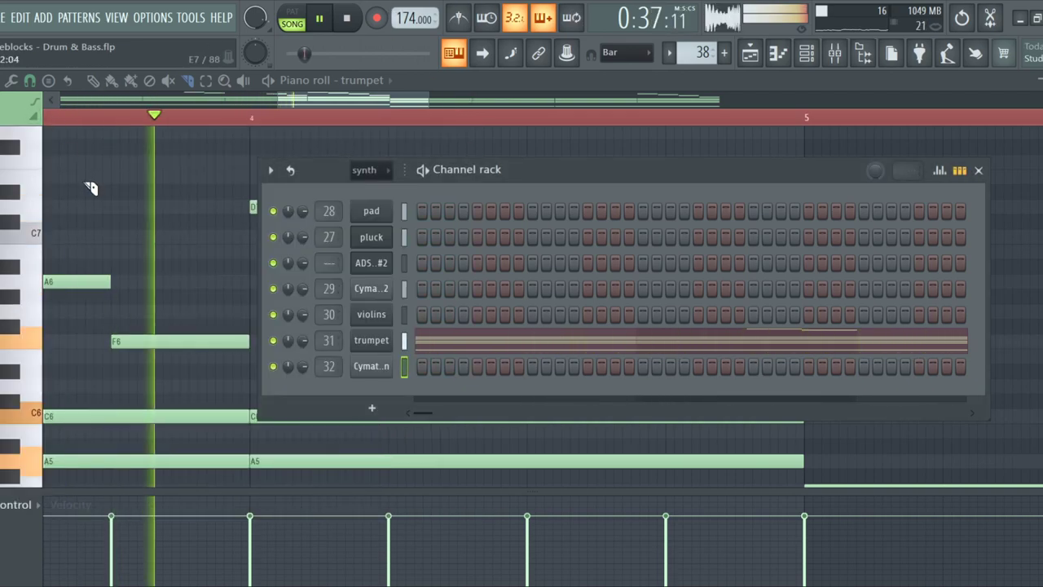
pyautogui.press('F6')
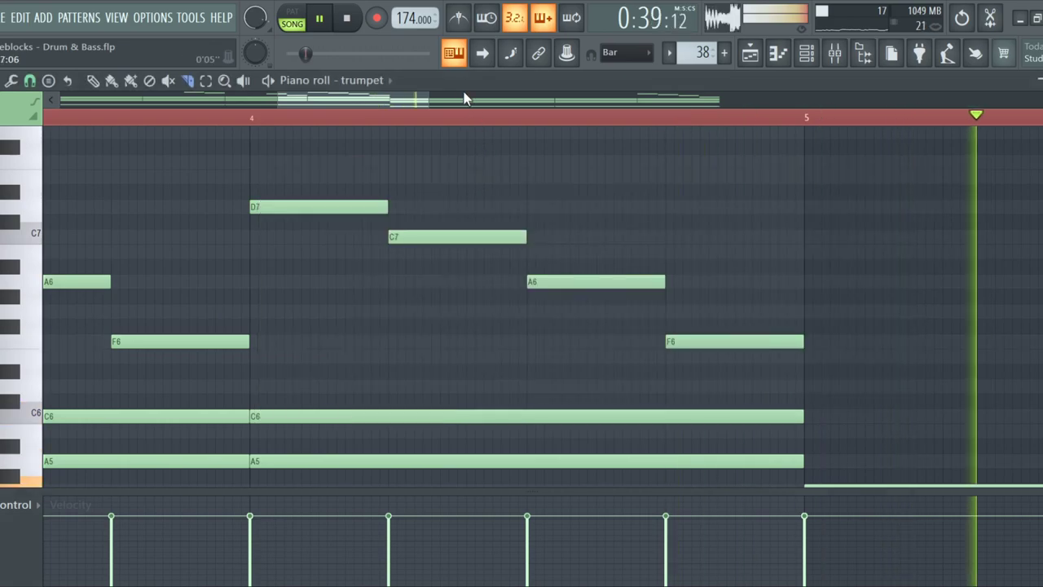
# Slice each of the four descending melody notes in bar 4, D7, C7, A6 and F6, into two equal halves
pyautogui.scroll(3, 330, 202)
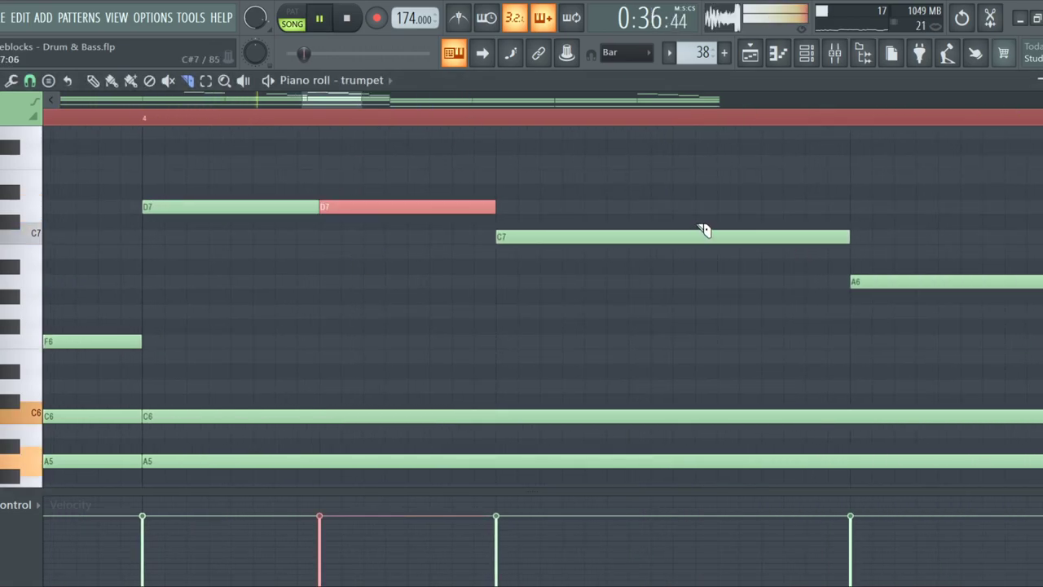
pyautogui.moveTo(681, 225); pyautogui.dragTo(680, 270)
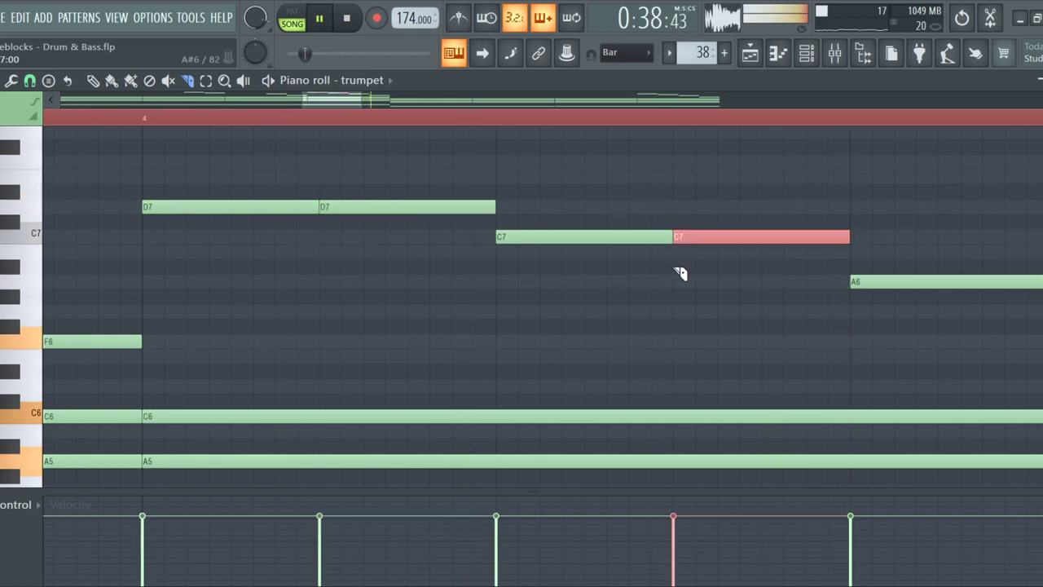
pyautogui.scroll(-3, 741, 303)
pyautogui.scroll(3, 783, 287)
pyautogui.press('space')
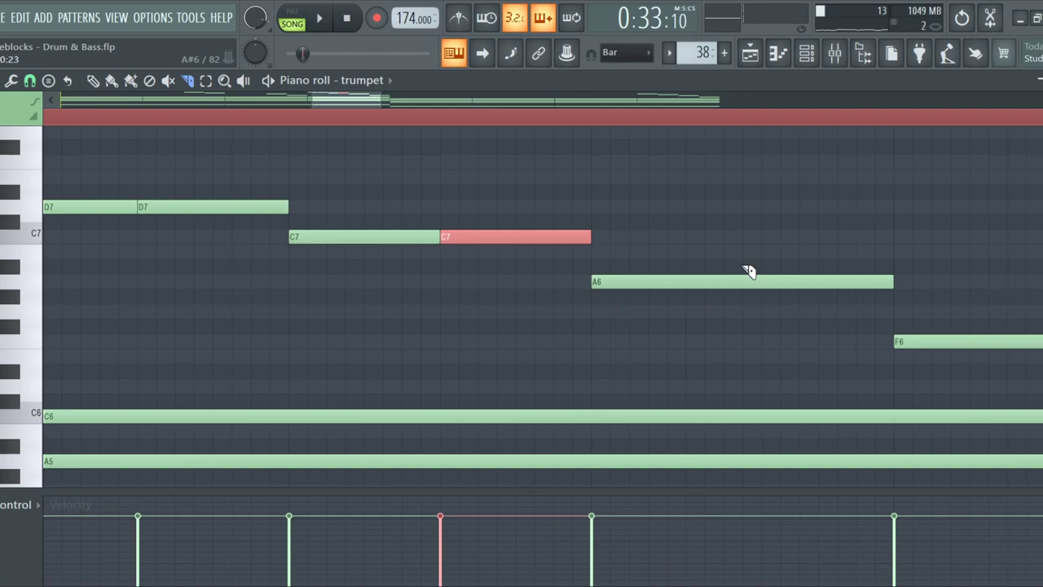
pyautogui.scroll(-3, 737, 330)
pyautogui.scroll(3, 840, 345)
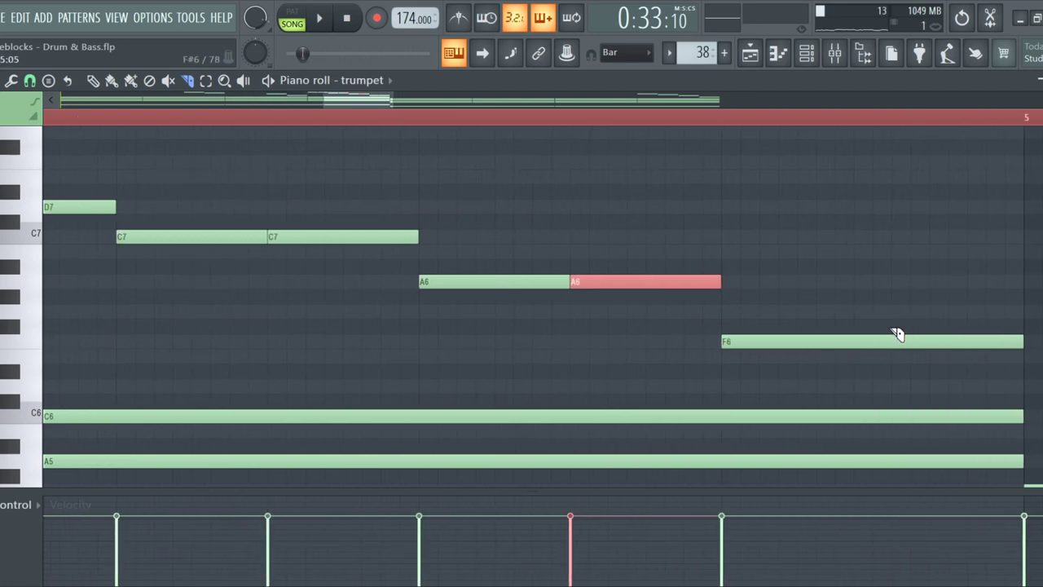
pyautogui.scroll(-4, 897, 368)
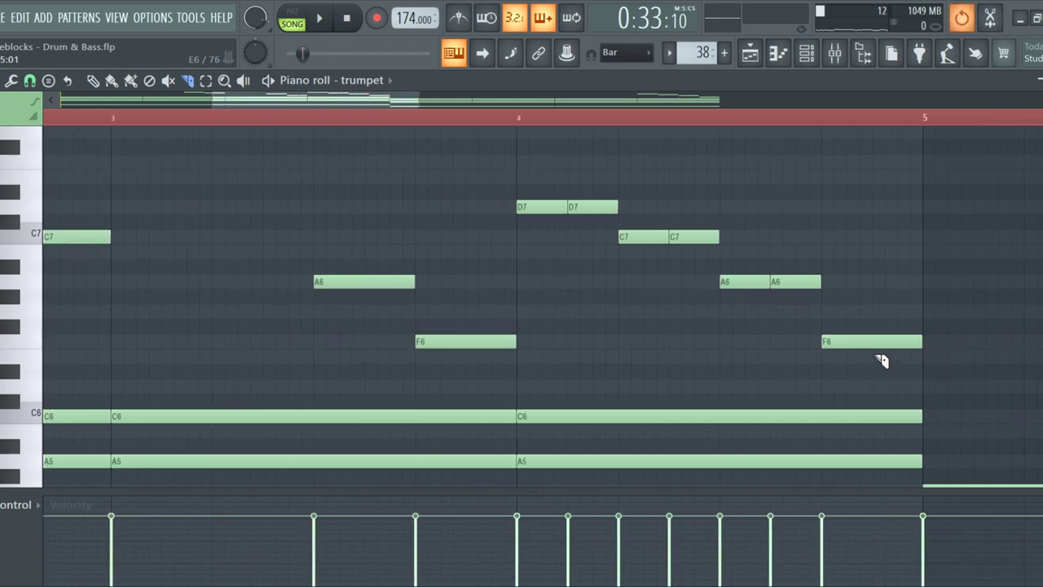
pyautogui.scroll(4, 880, 363)
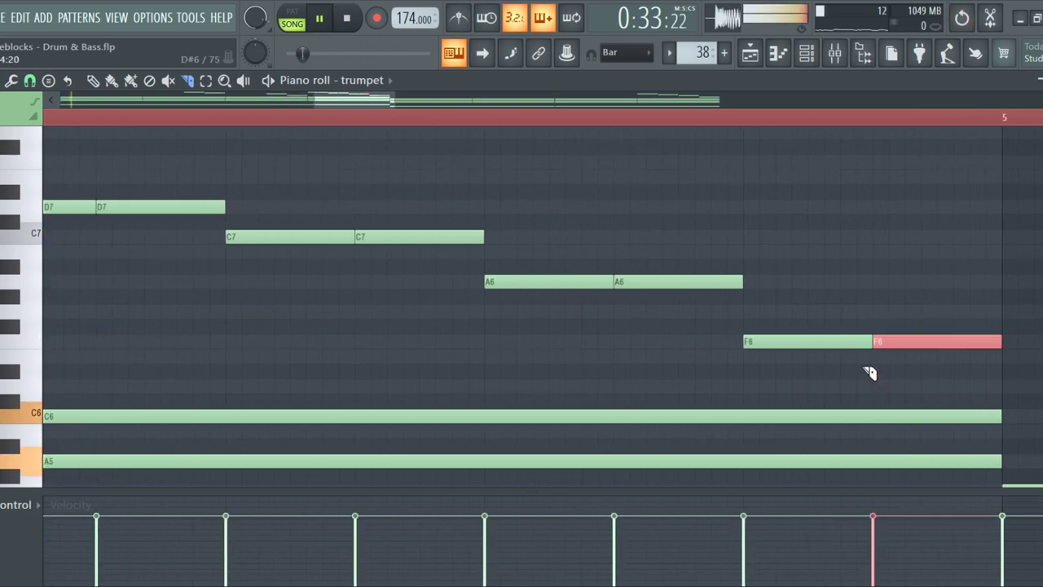
# Try raising the second D7 and C7 notes of bar 4 by an octave, and return them to D7 and C7
pyautogui.scroll(-3, 659, 330)
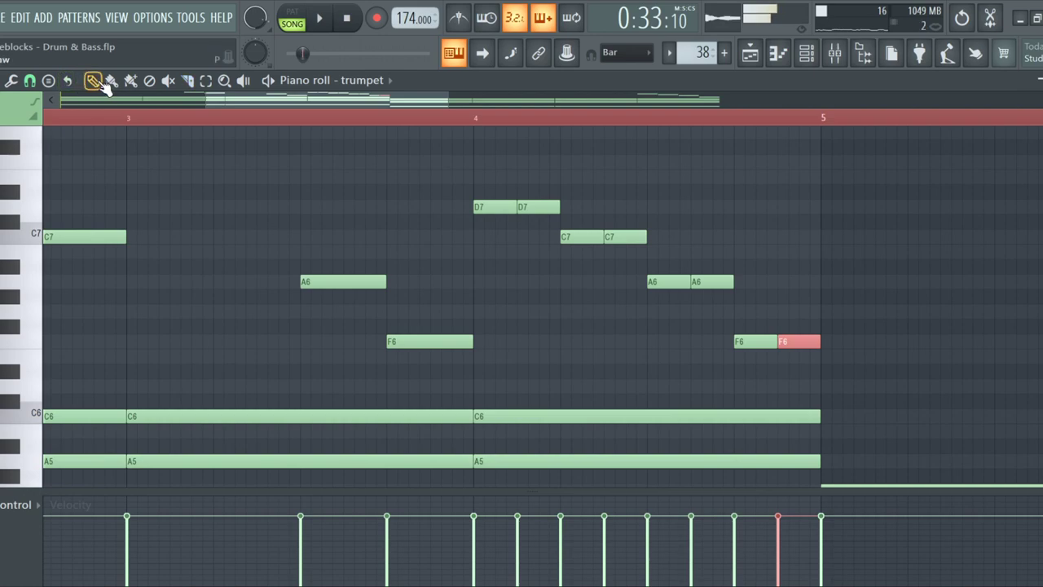
pyautogui.scroll(-3, 736, 310)
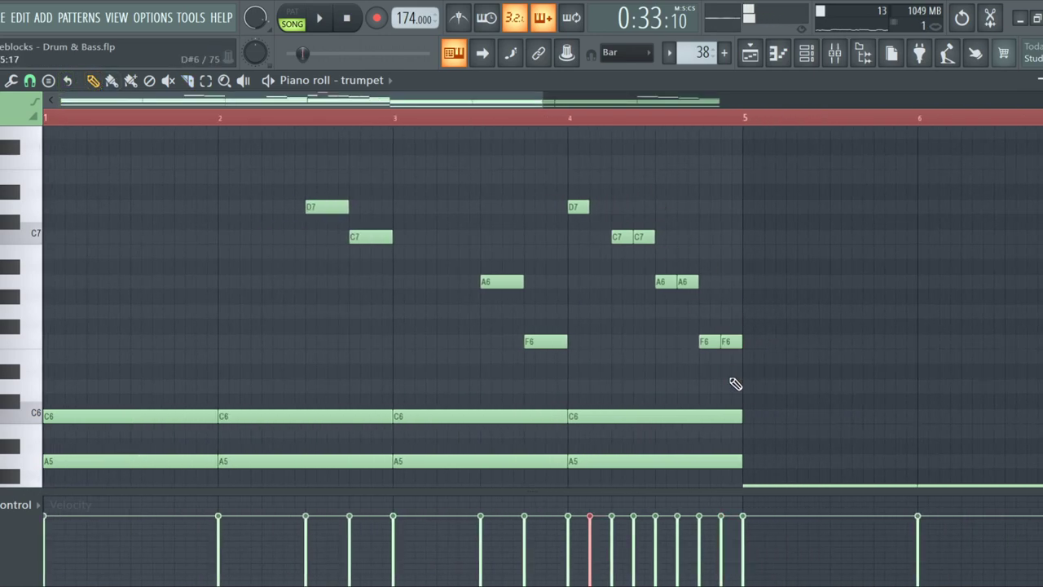
pyautogui.press('space')
pyautogui.click(649, 236)
pyautogui.rightClick(649, 236)
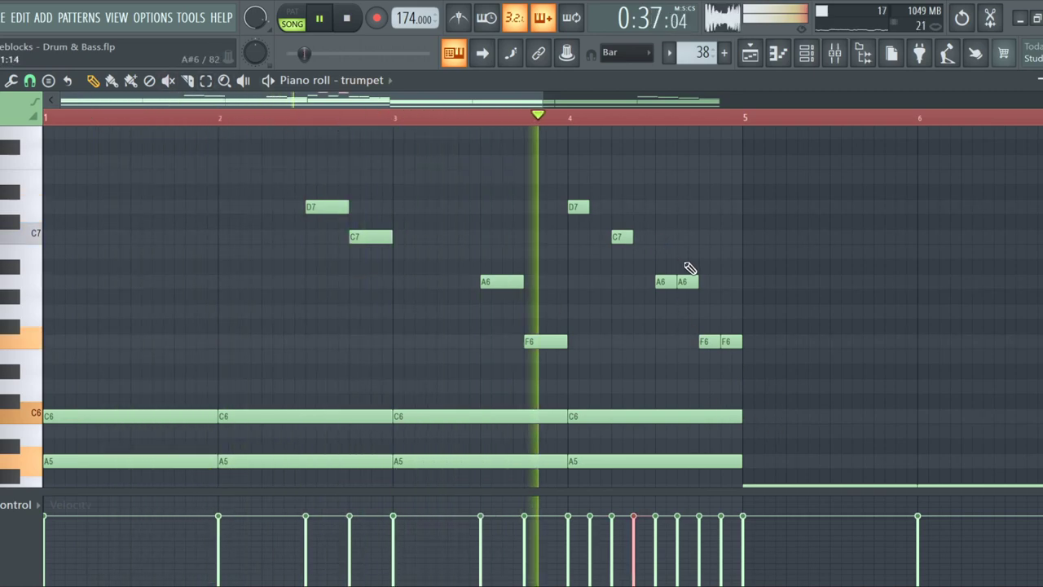
pyautogui.click(684, 277)
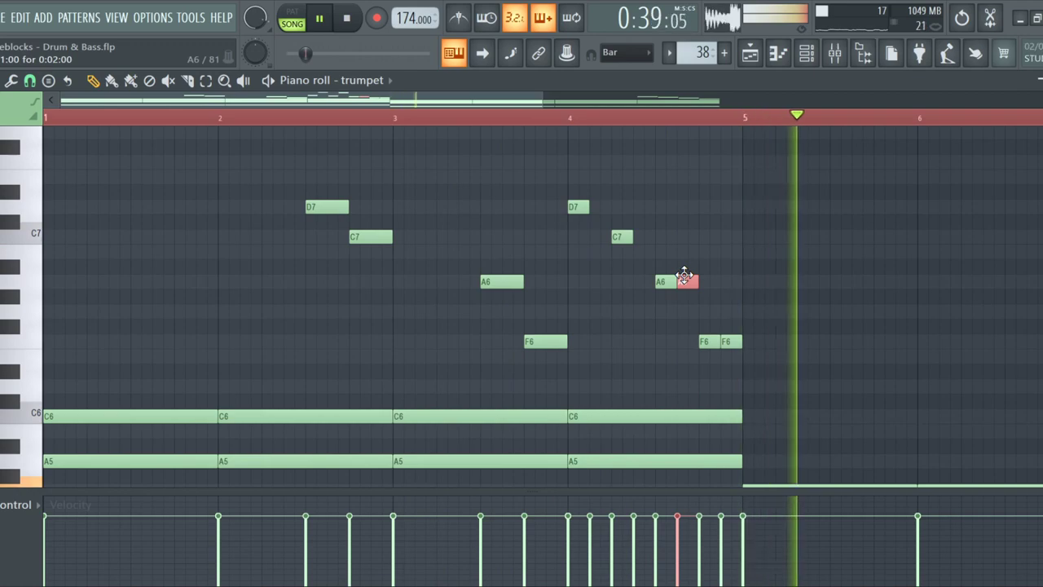
pyautogui.scroll(3, 454, 217)
pyautogui.click(600, 161)
pyautogui.click(644, 191)
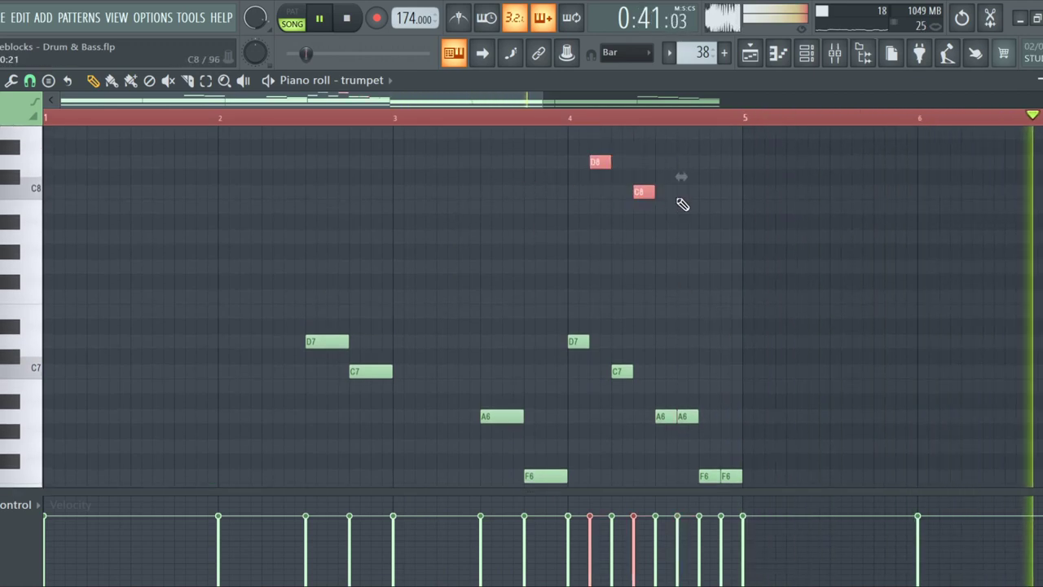
pyautogui.hotkey('ctrl', 'Down')
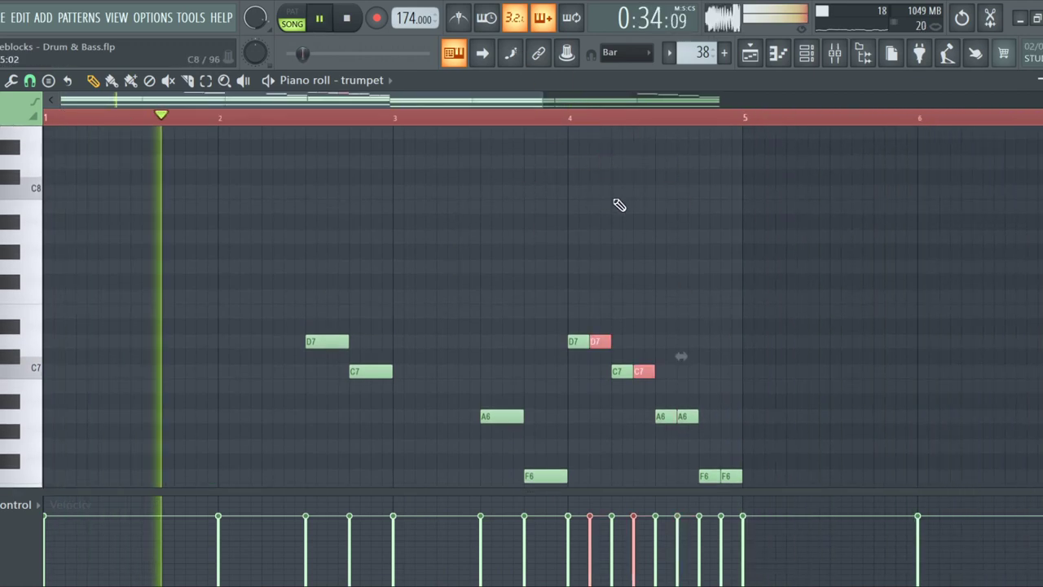
# Shorten all eight melody notes in bar 4 to half their length, leaving gaps between them
pyautogui.scroll(-1, 684, 326)
pyautogui.scroll(2, 543, 368)
pyautogui.scroll(-3, 559, 361)
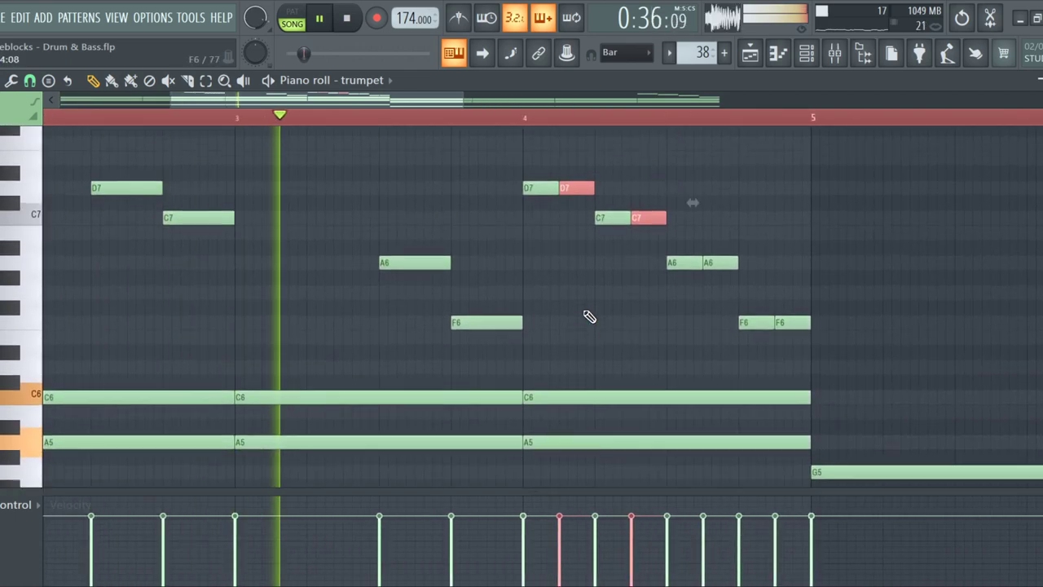
pyautogui.scroll(1, 589, 316)
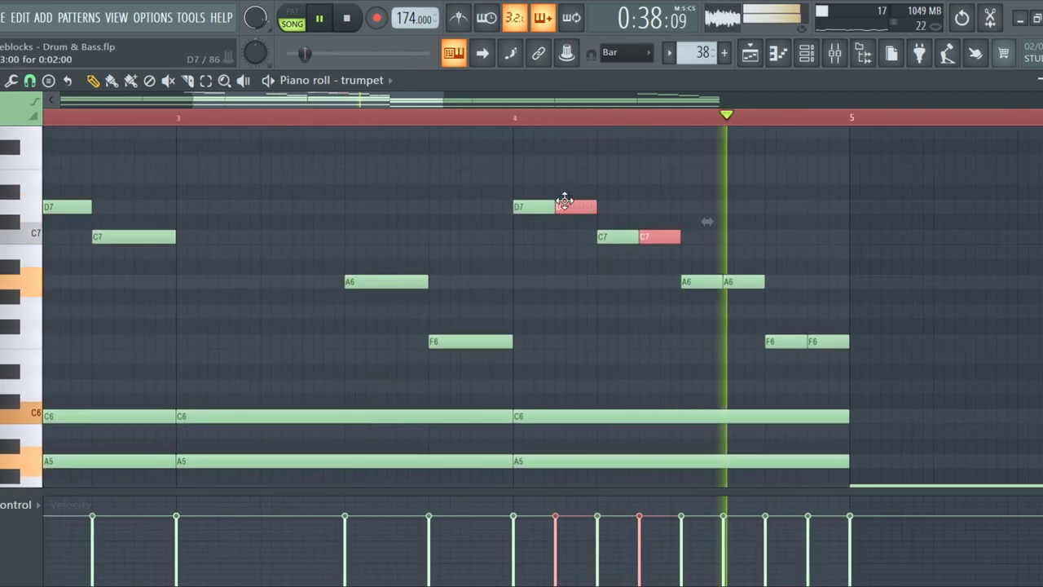
pyautogui.moveTo(827, 372); pyautogui.dragTo(568, 192)
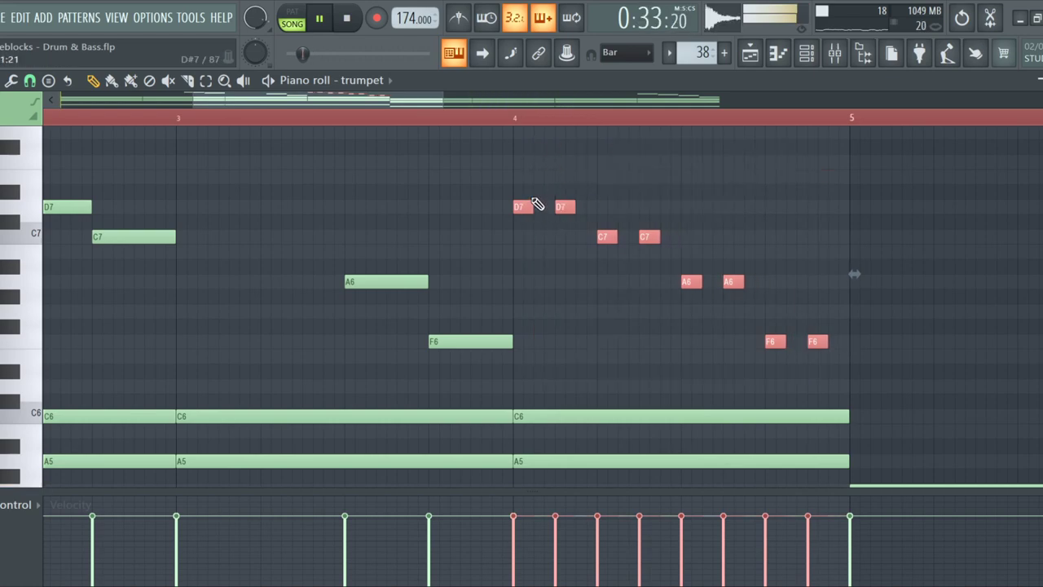
# Move the bar 4 note pairs so they ascend through D6, F6, A6 and C7, and play the pattern
pyautogui.scroll(-4, 536, 204)
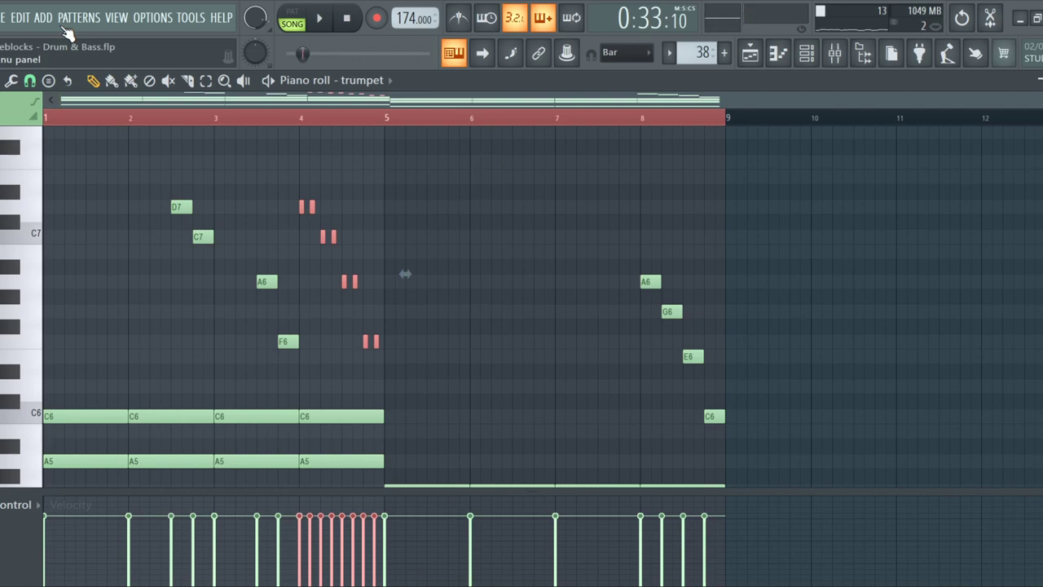
pyautogui.scroll(2, 352, 312)
pyautogui.keyDown('ctrl'); pyautogui.scroll(3, 346, 299); pyautogui.keyUp('ctrl')
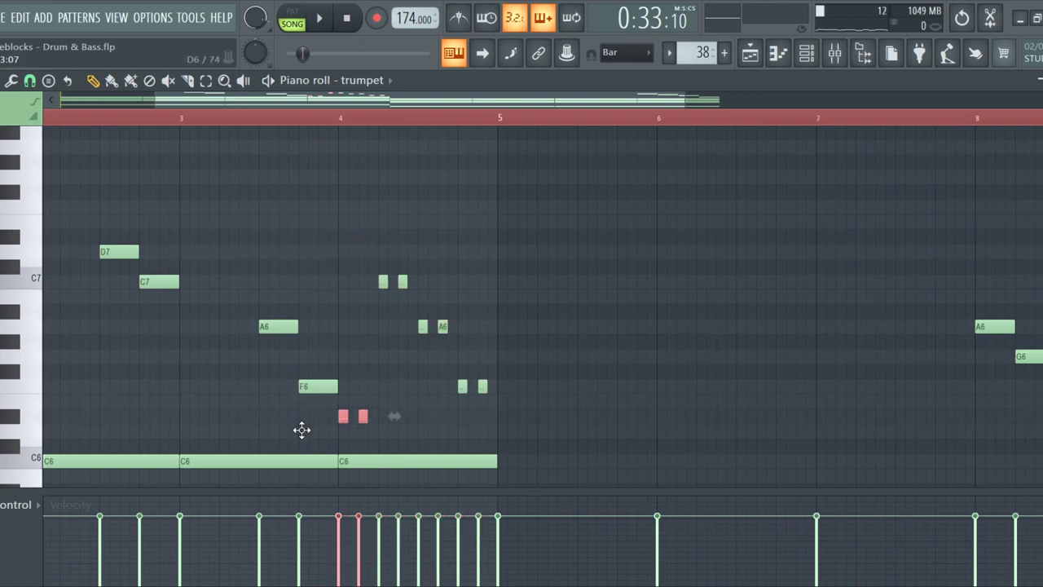
pyautogui.keyDown('ctrl'); pyautogui.scroll(3, 366, 418); pyautogui.keyUp('ctrl')
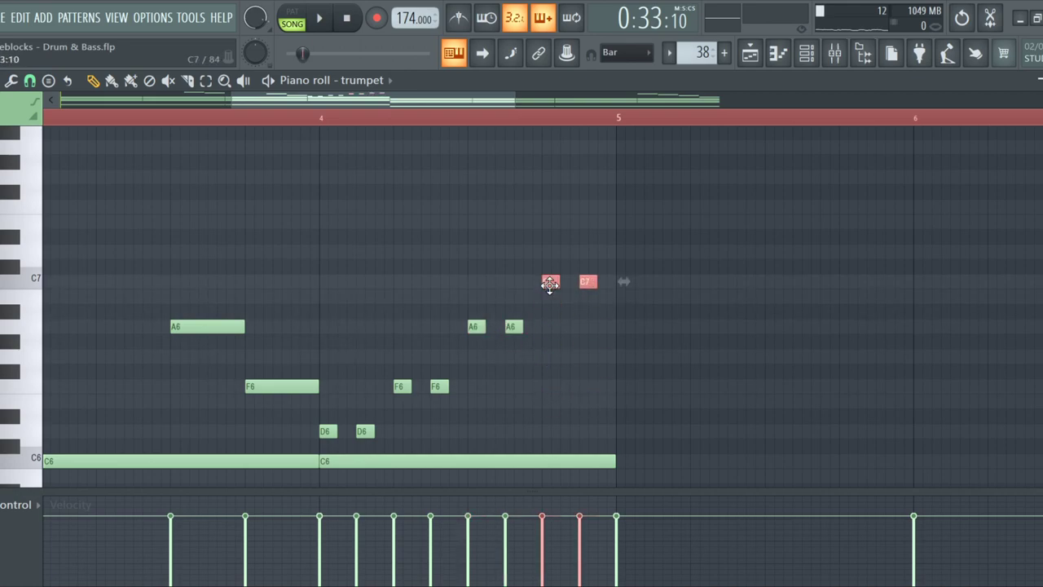
pyautogui.scroll(-5, 542, 346)
pyautogui.press('space')
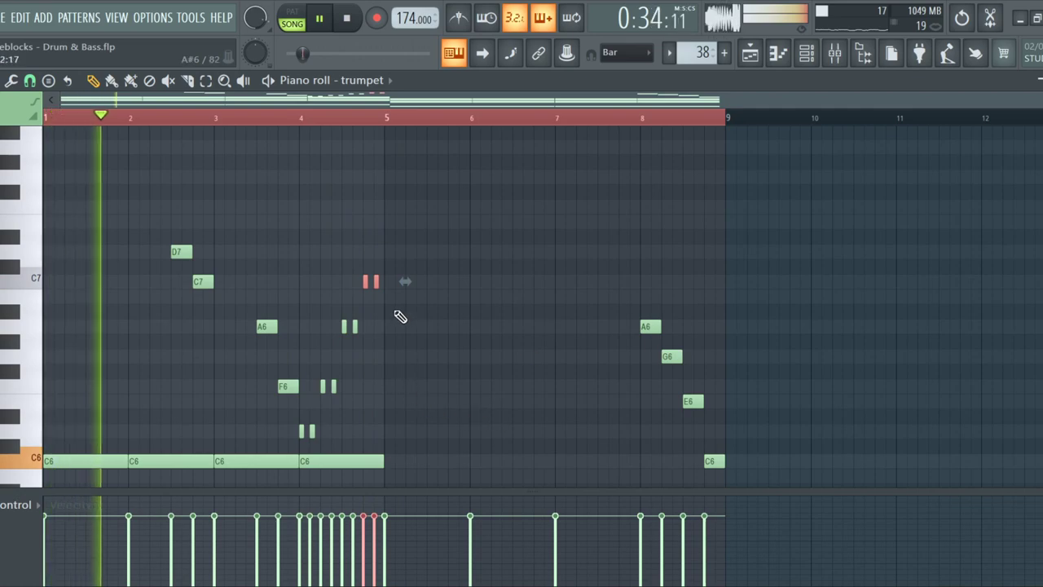
# Reduce each bar 4 pair to a single quarter-bar note, D6, F6, A6 and C7, and preview the melody
pyautogui.scroll(3, 326, 432)
pyautogui.rightClick(335, 385)
pyautogui.rightClick(383, 326)
pyautogui.rightClick(428, 281)
pyautogui.moveTo(412, 244); pyautogui.dragTo(307, 437)
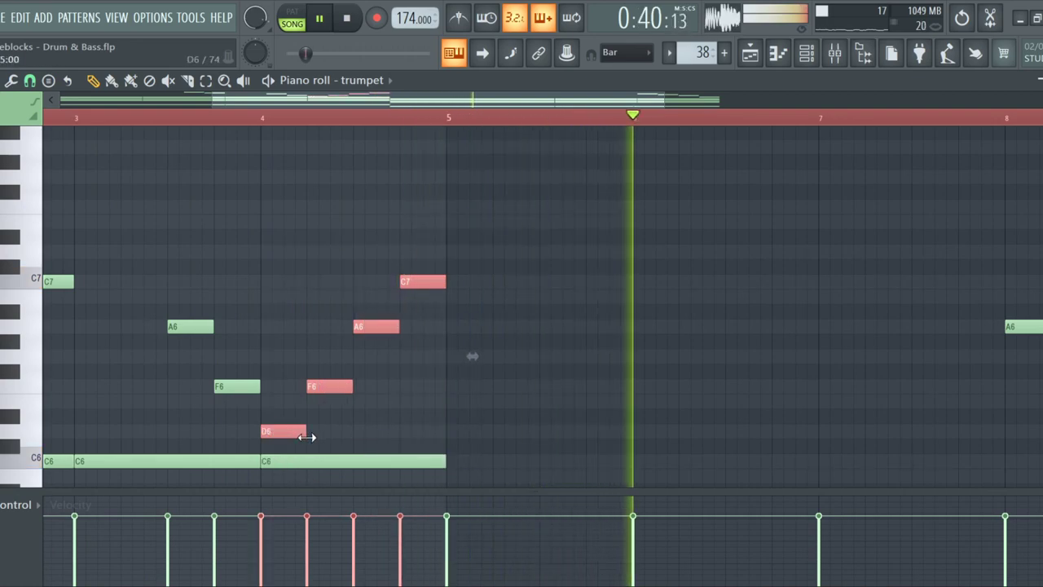
pyautogui.press('space')
pyautogui.scroll(-2, 366, 396)
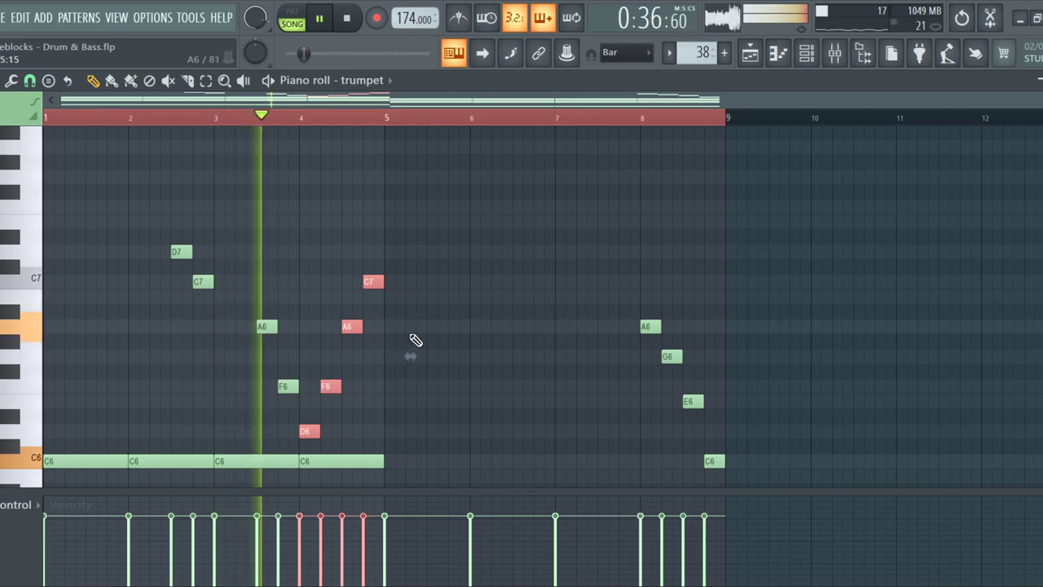
pyautogui.scroll(2, 408, 294)
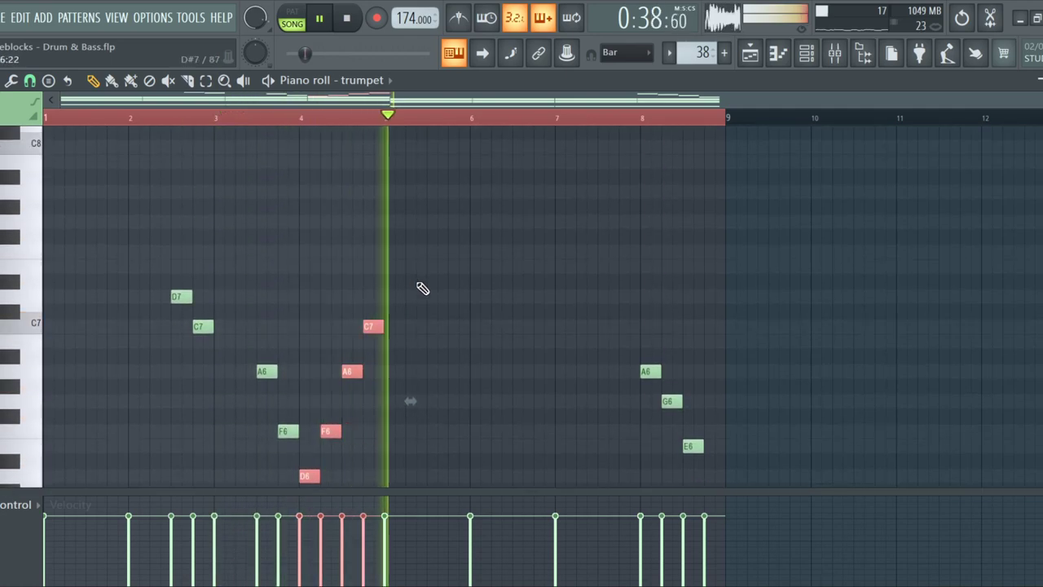
pyautogui.scroll(-4, 459, 309)
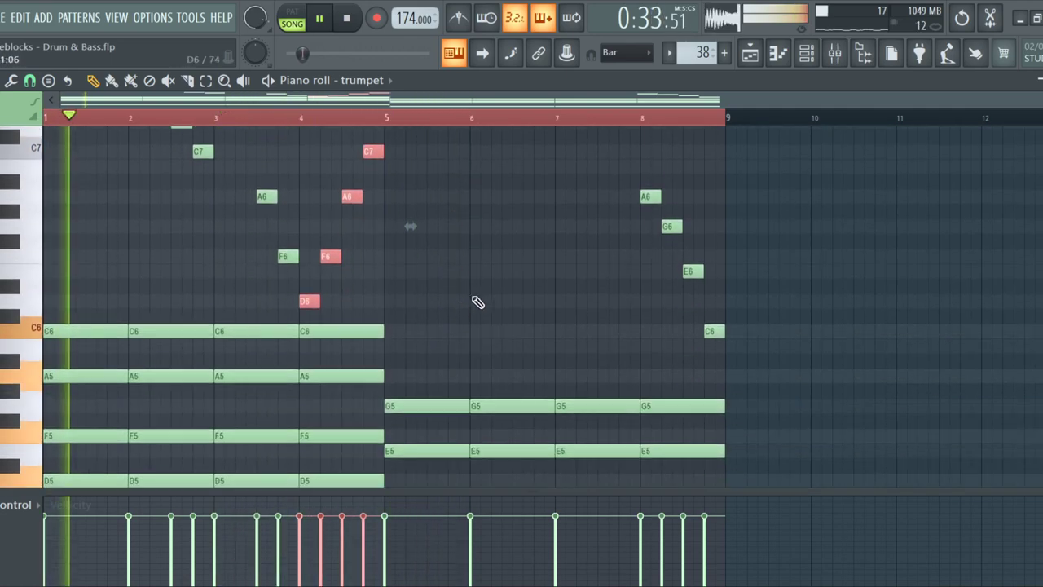
# Delete the four descending melody notes A6, G6, E6 and C6 in bar 8
pyautogui.rightClick(715, 326)
pyautogui.rightClick(671, 221)
pyautogui.rightClick(650, 191)
pyautogui.rightClick(693, 267)
pyautogui.click(390, 236)
# Duplicate the first half's melody into bars 6 to 8, transposed down to A6, G6, E6, C6, A5, C6, E6 and G6
pyautogui.scroll(4, 505, 285)
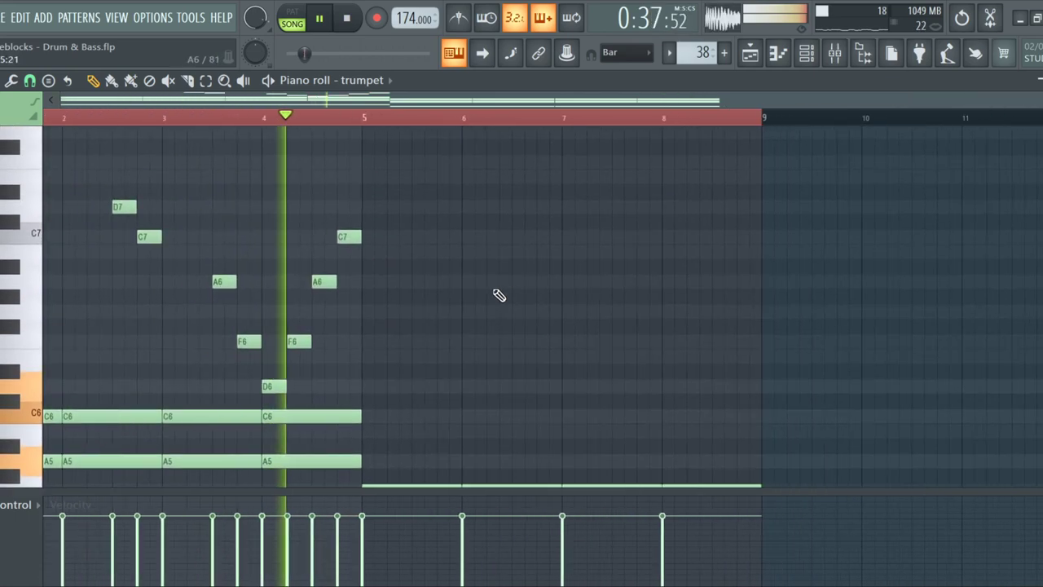
pyautogui.moveTo(388, 345); pyautogui.dragTo(241, 235)
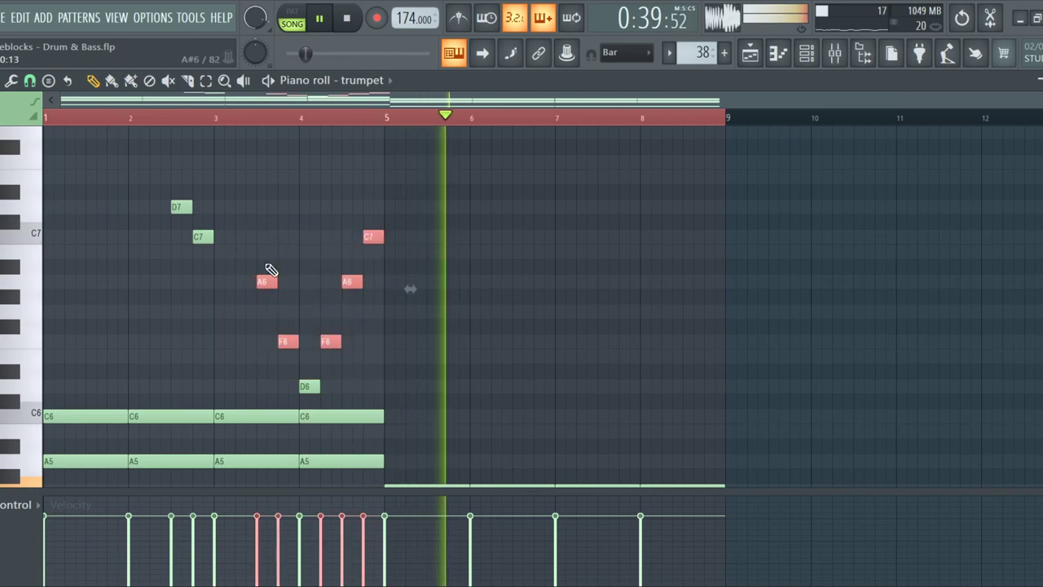
pyautogui.moveTo(426, 393); pyautogui.dragTo(109, 117)
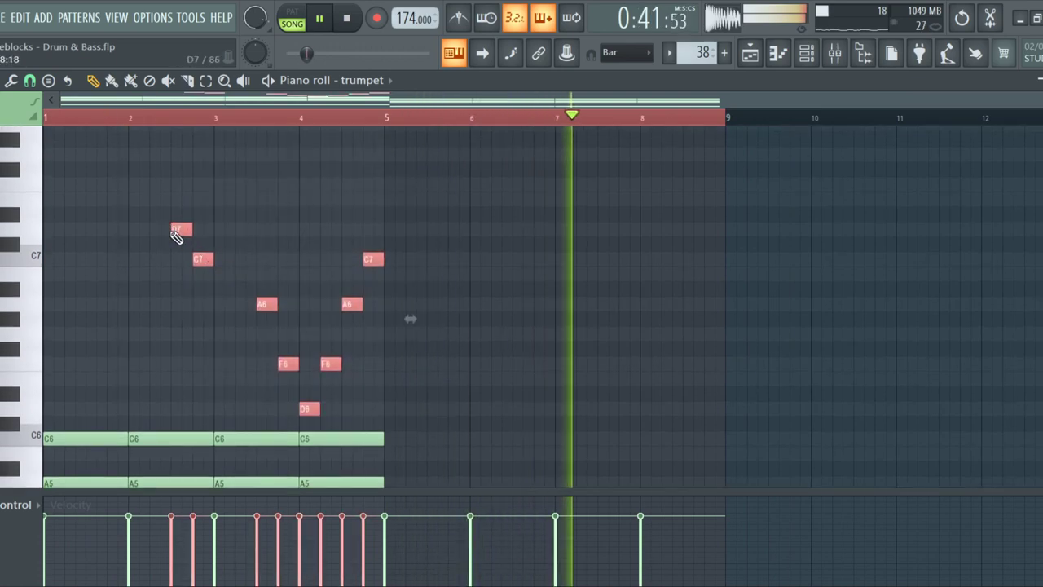
pyautogui.hotkey('ctrl', 'b')
pyautogui.moveTo(399, 234); pyautogui.dragTo(524, 236)
pyautogui.scroll(2, 734, 392)
pyautogui.scroll(-6, 717, 375)
pyautogui.scroll(3, 710, 350)
pyautogui.moveTo(714, 218); pyautogui.dragTo(711, 288)
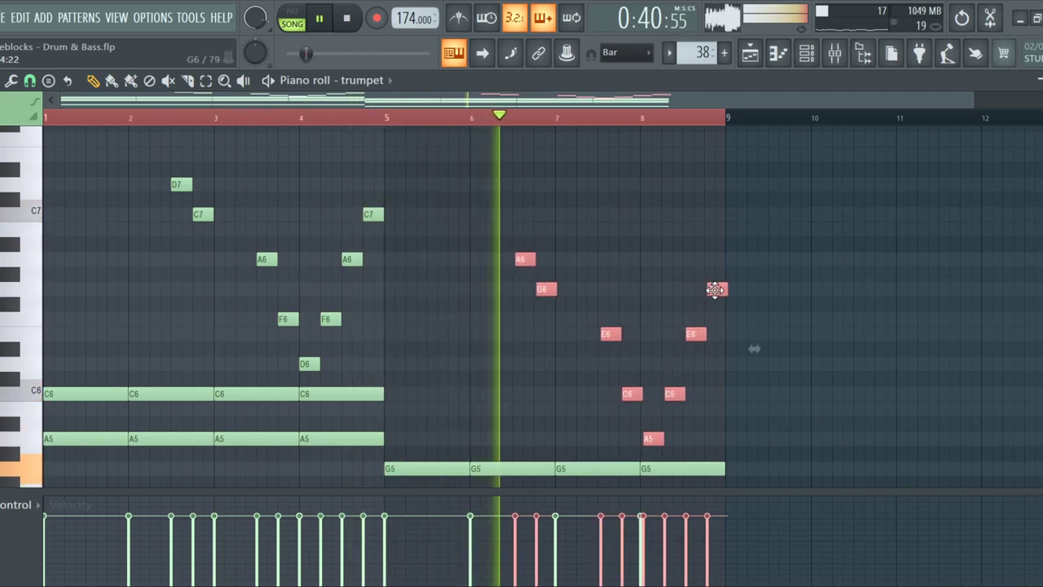
pyautogui.scroll(3, 712, 289)
pyautogui.moveTo(711, 287); pyautogui.dragTo(698, 286)
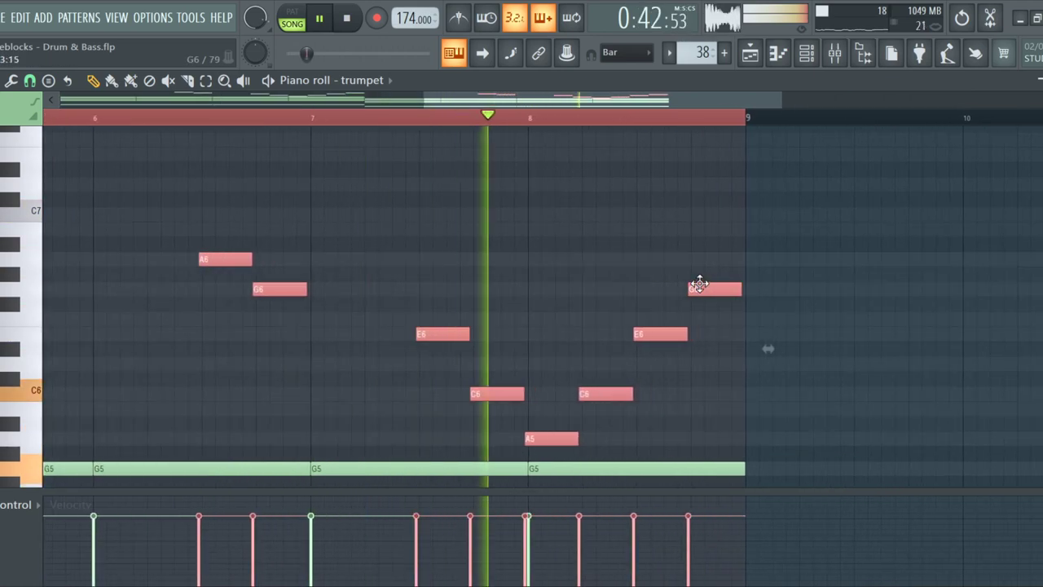
pyautogui.scroll(-3, 591, 281)
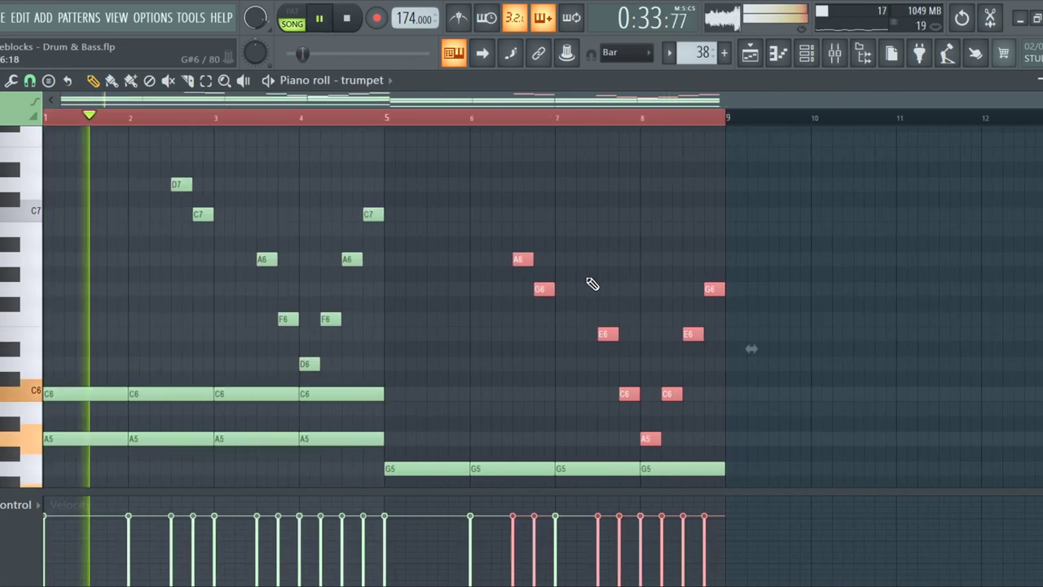
# Copy the trumpet notes from Trumpet Solo #2 into the trumpet channel of Trumpet Solo #3
pyautogui.click(751, 54)
pyautogui.scroll(-4, 404, 326)
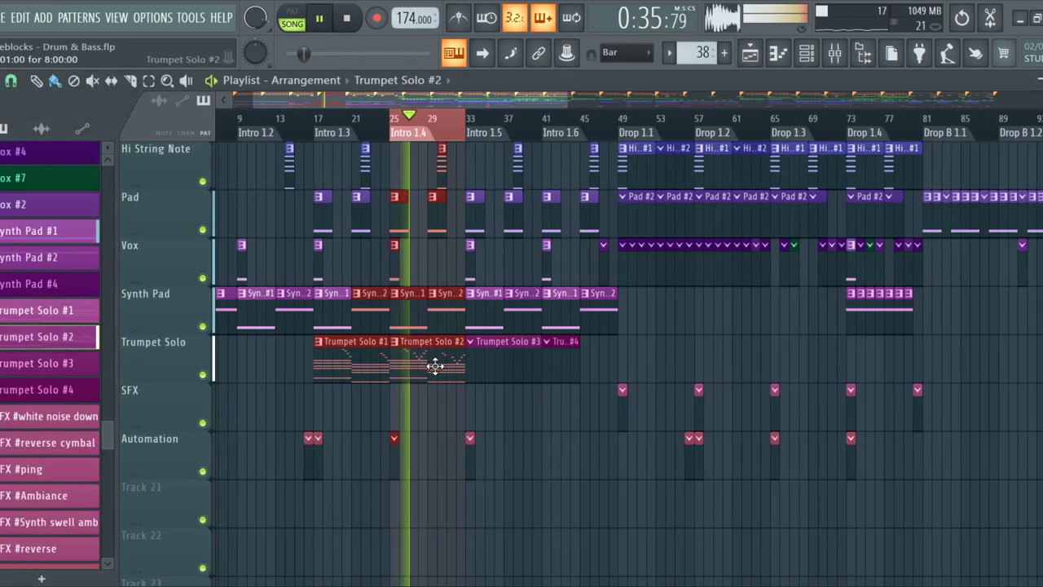
pyautogui.click(821, 54)
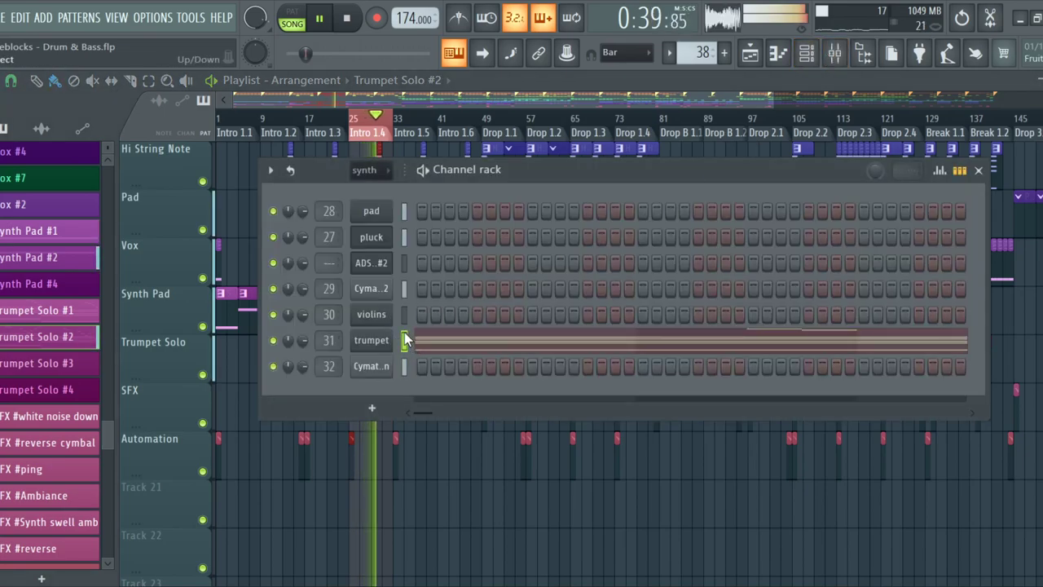
pyautogui.click(579, 80)
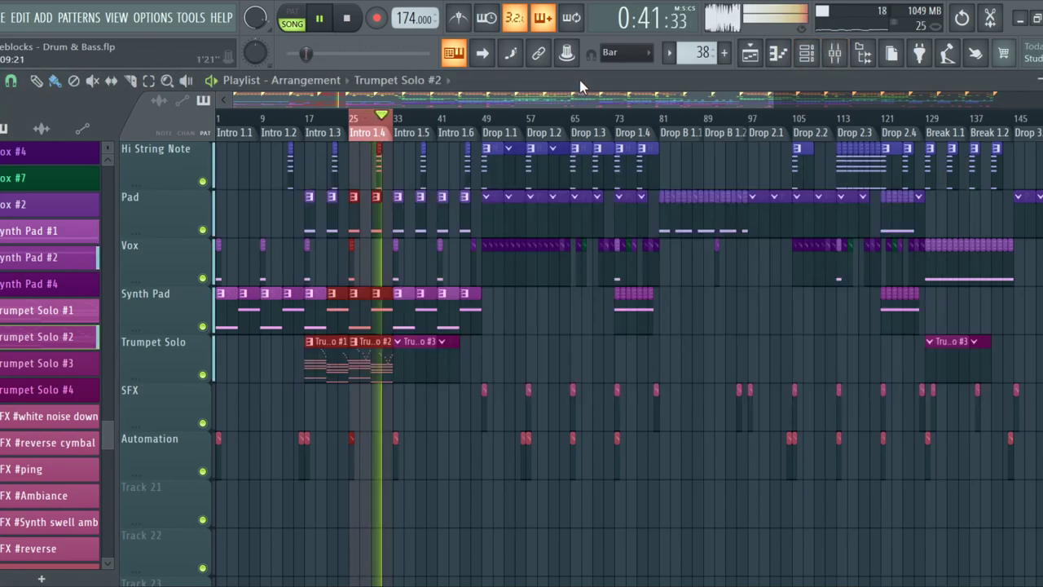
pyautogui.click(414, 360)
pyautogui.click(815, 55)
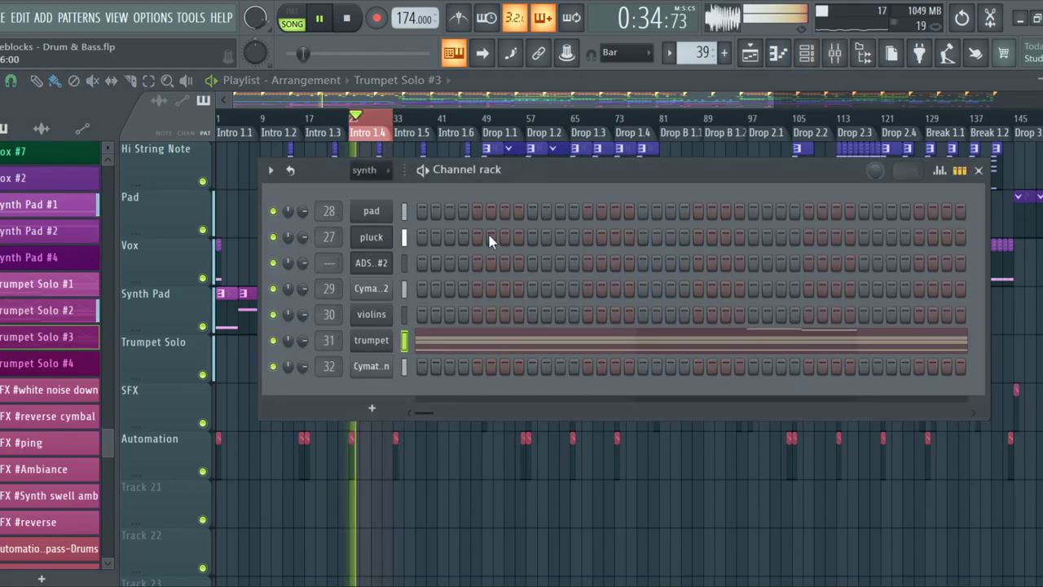
pyautogui.click(497, 337)
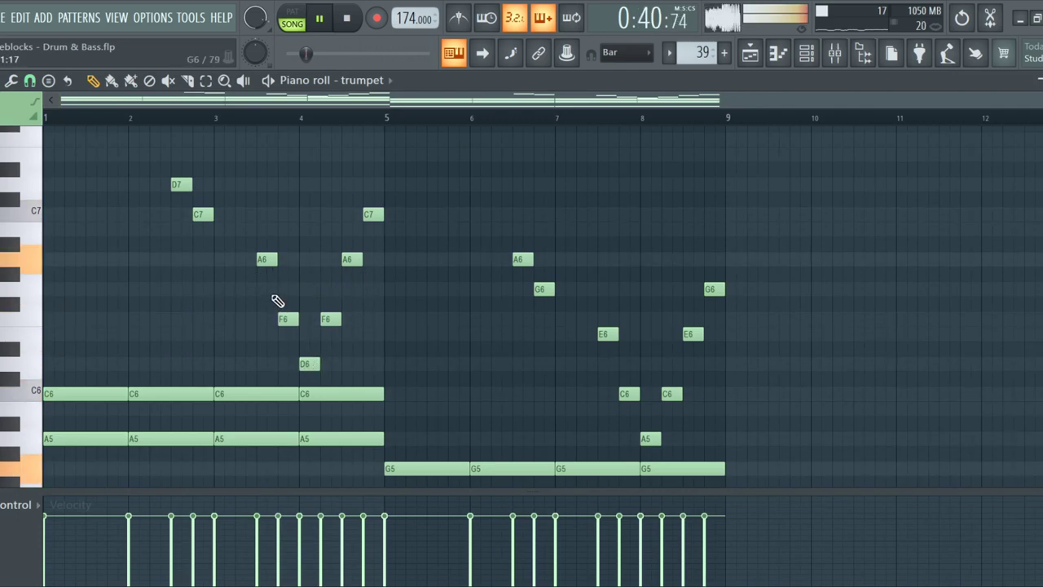
# Set the playlist's playback selection to the Intro 1.5 section, bars 33 to 41
pyautogui.click(750, 53)
pyautogui.scroll(10, 345, 354)
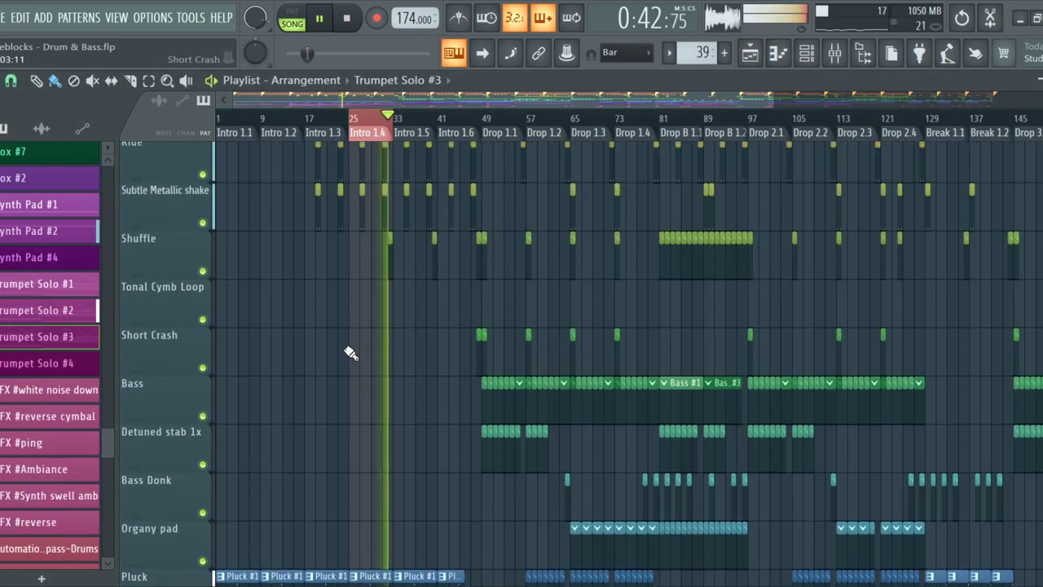
pyautogui.scroll(3, 447, 419)
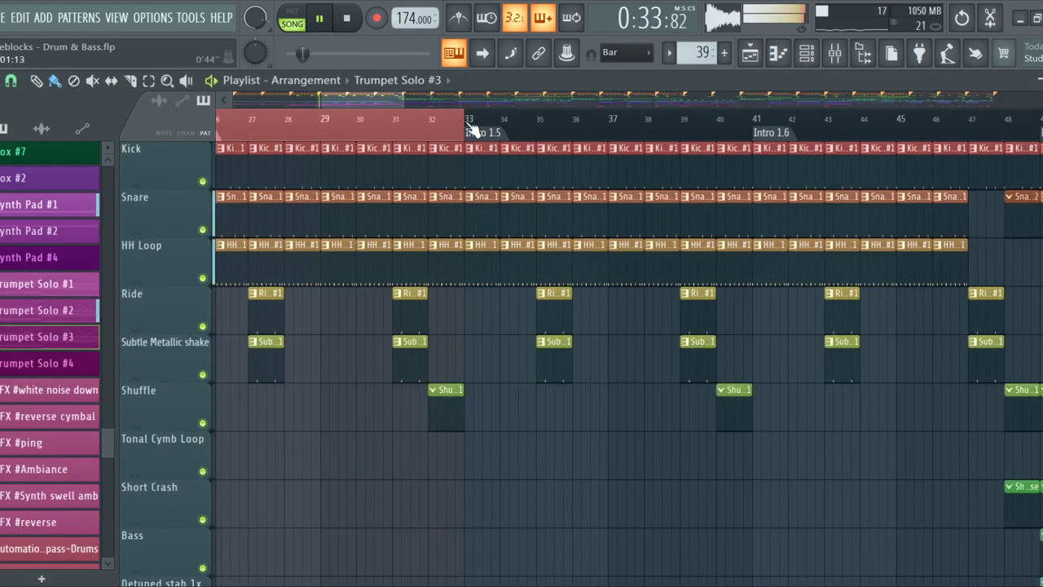
pyautogui.moveTo(471, 127); pyautogui.dragTo(752, 133)
pyautogui.scroll(-4, 445, 337)
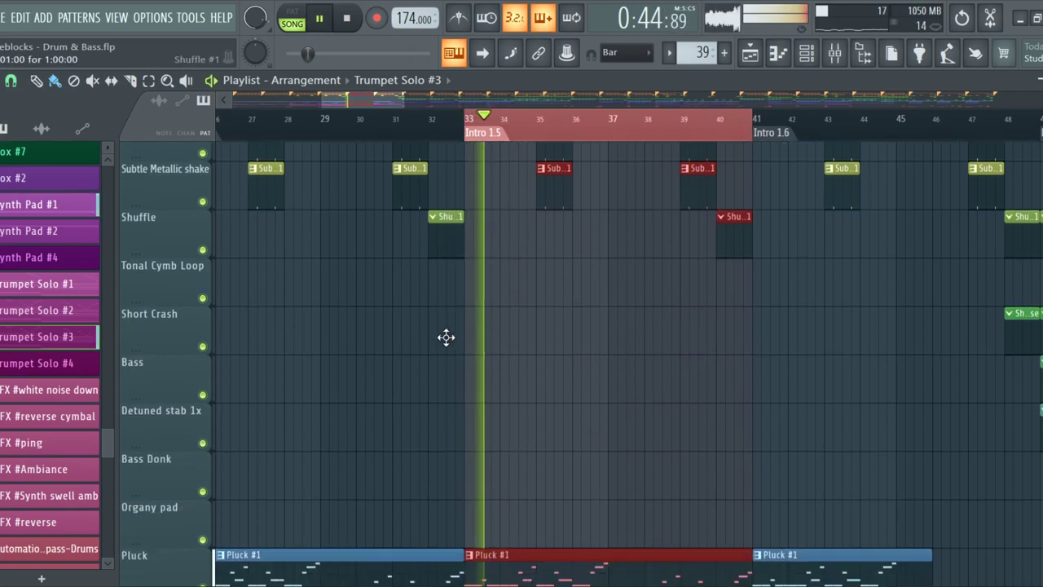
# Examine the drum, melodic and trumpet tracks around the transition into Intro 1.5 during playback
pyautogui.scroll(3, 464, 280)
pyautogui.scroll(4, 460, 279)
pyautogui.scroll(-3, 422, 383)
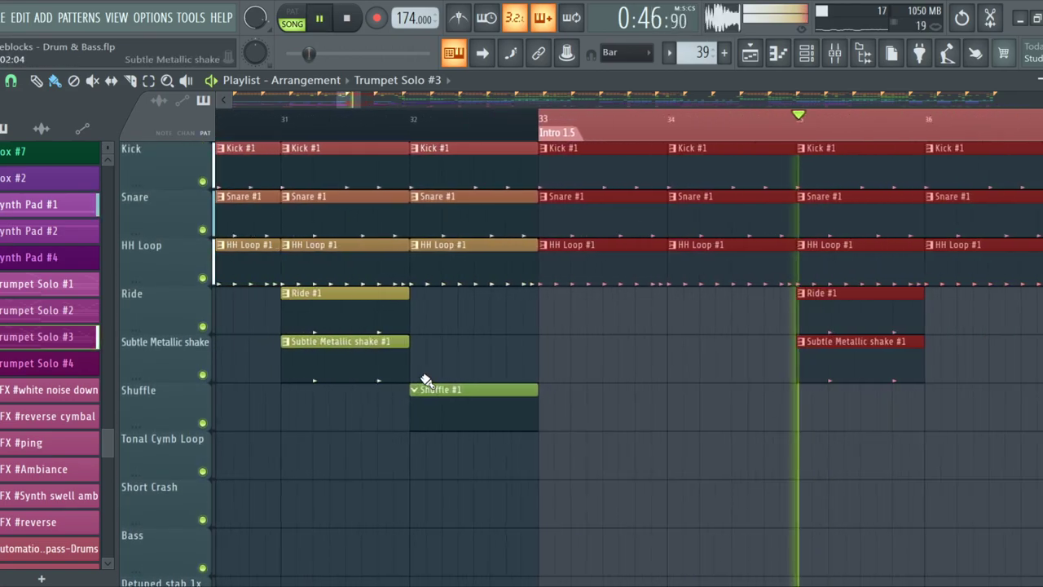
pyautogui.scroll(-9, 430, 374)
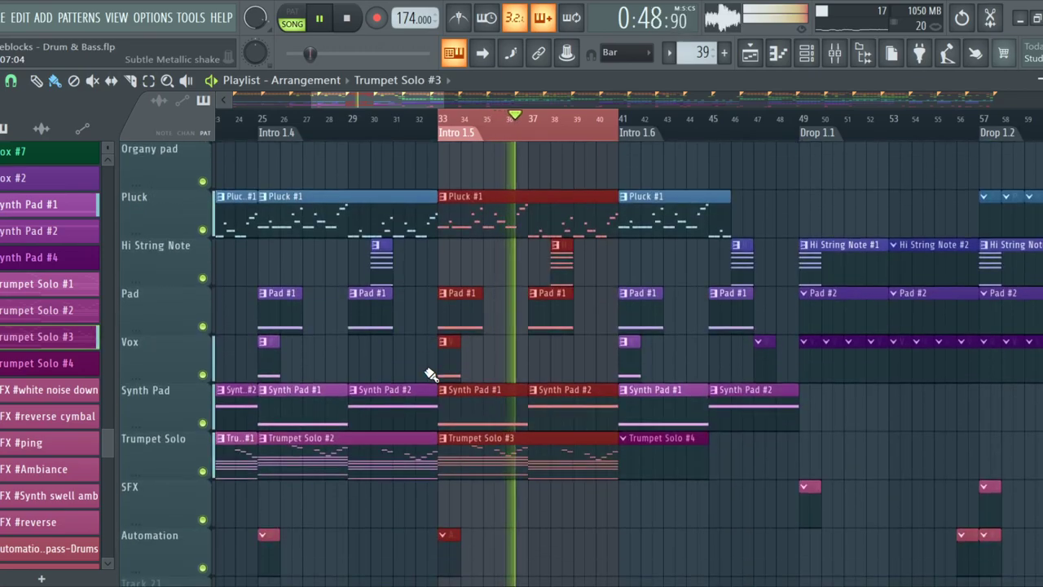
pyautogui.scroll(2, 430, 374)
pyautogui.scroll(-3, 429, 372)
pyautogui.scroll(4, 442, 372)
pyautogui.scroll(5, 443, 367)
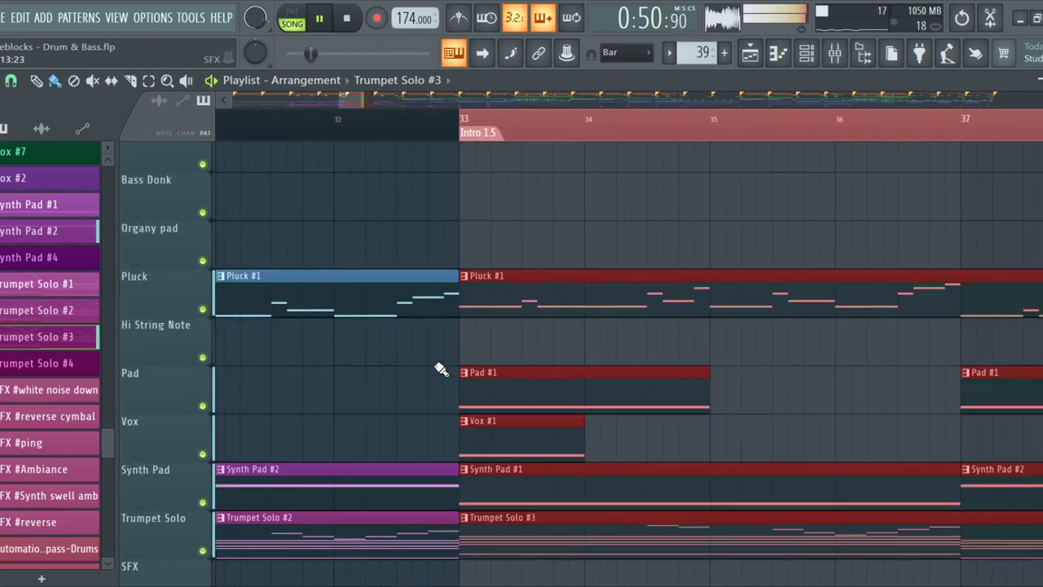
pyautogui.scroll(-3, 437, 367)
pyautogui.scroll(3, 398, 421)
pyautogui.scroll(3, 442, 396)
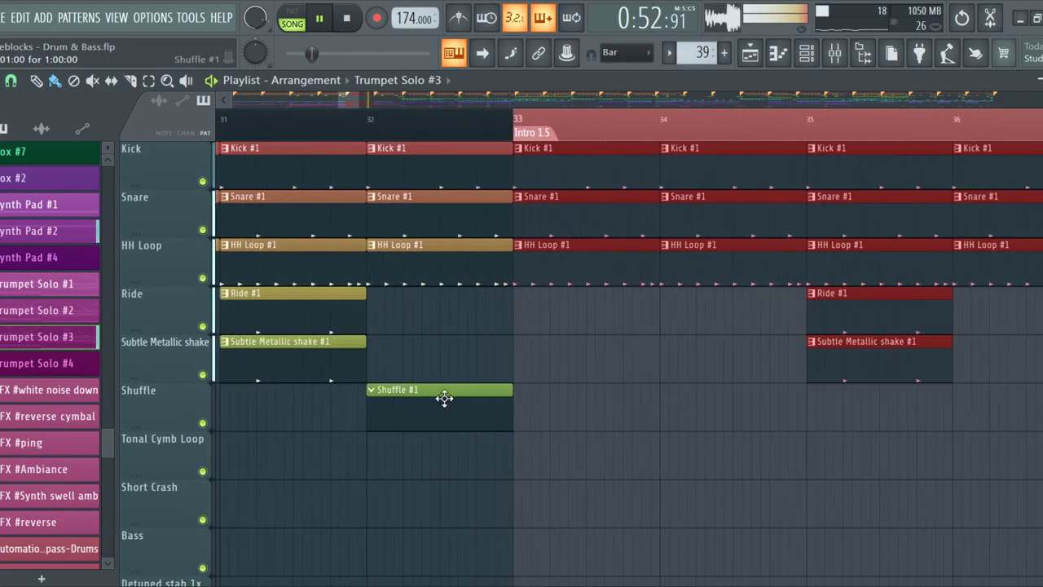
# Pick the Shuffle #1 pattern from its clip on the Shuffle track as the active pattern
pyautogui.scroll(-2, 441, 397)
pyautogui.scroll(-4, 442, 396)
pyautogui.scroll(5, 441, 403)
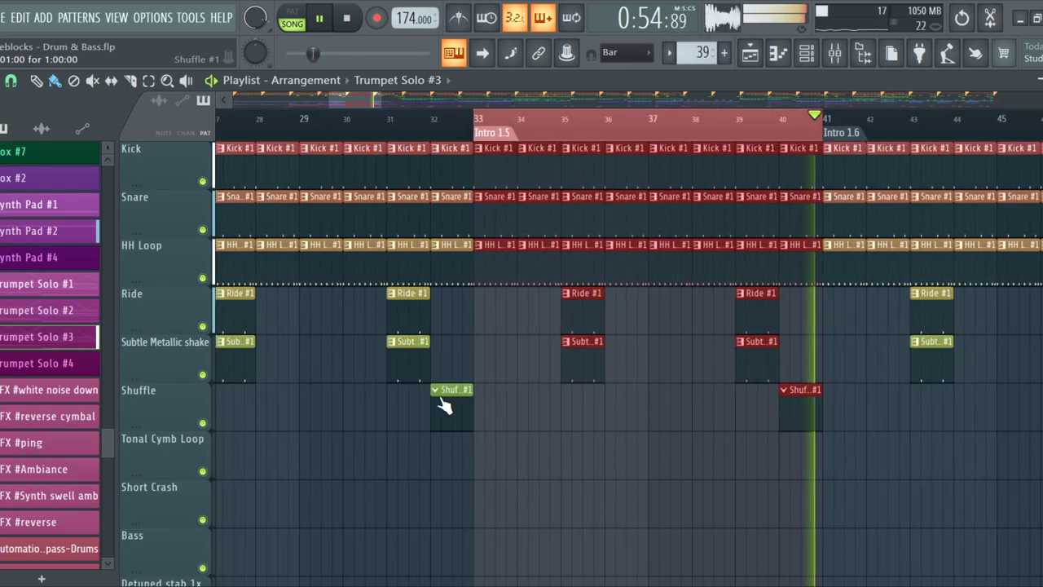
pyautogui.click(453, 409)
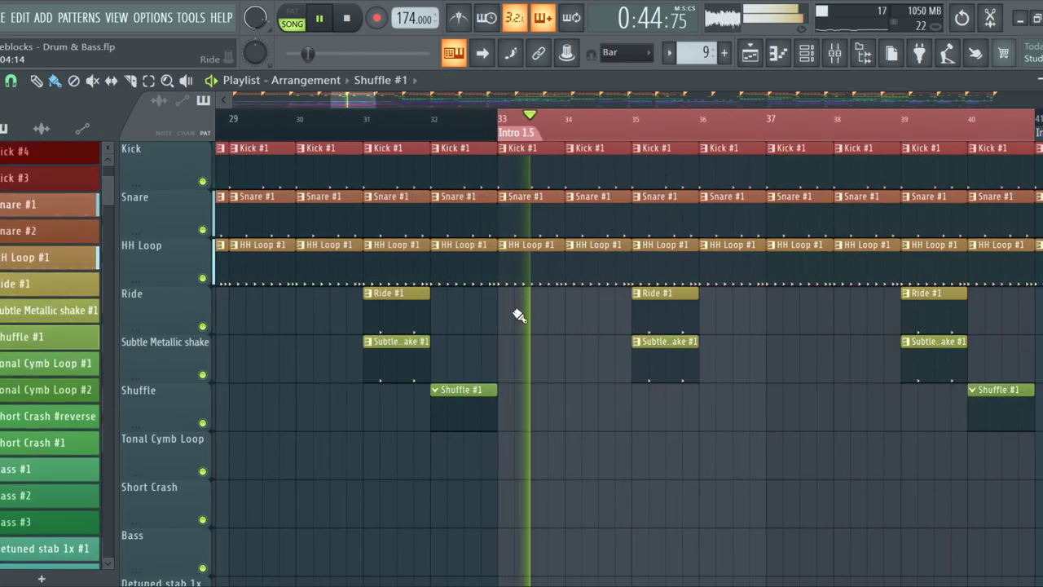
# Search the ADSR Sample Manager for "shuffle" with the Shake and One-Shots filters removed
pyautogui.click(806, 52)
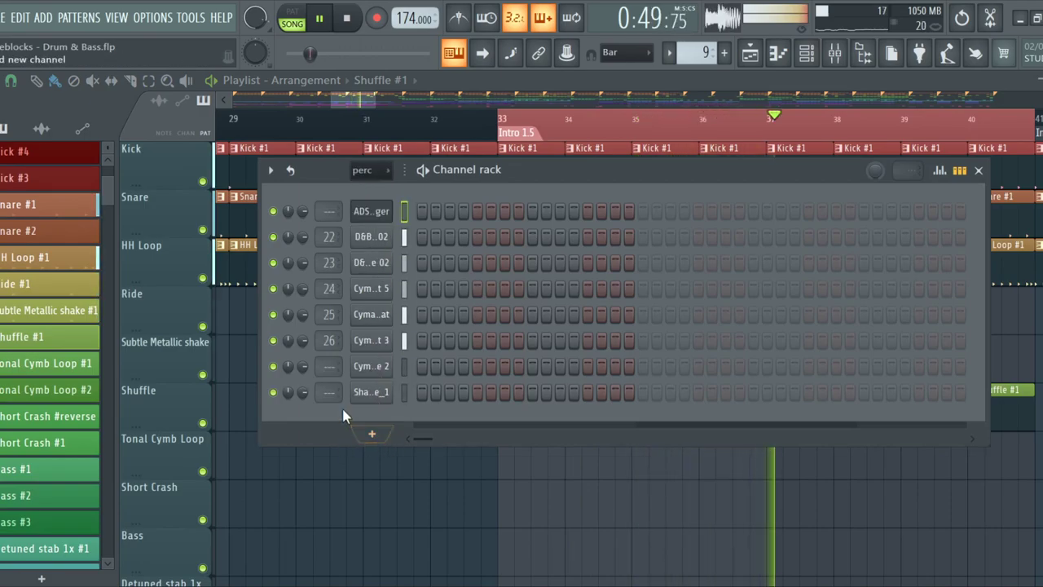
pyautogui.click(379, 214)
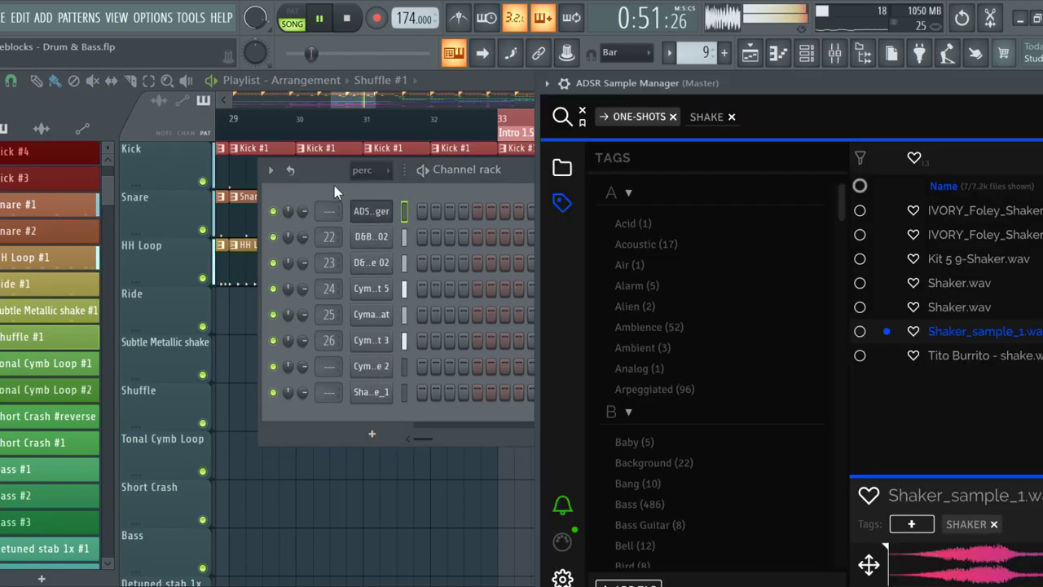
pyautogui.click(731, 116)
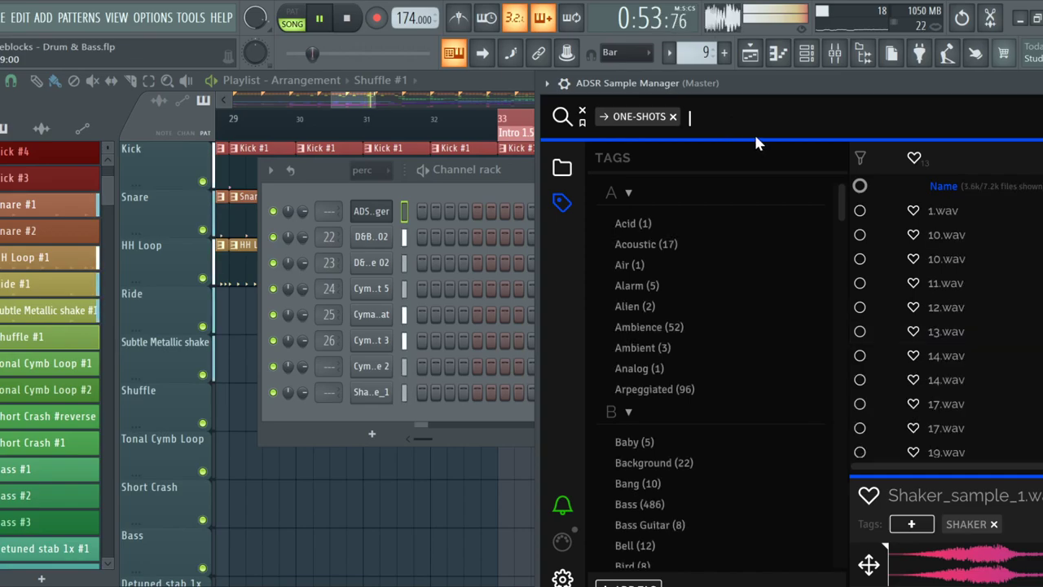
pyautogui.write('shuffle')
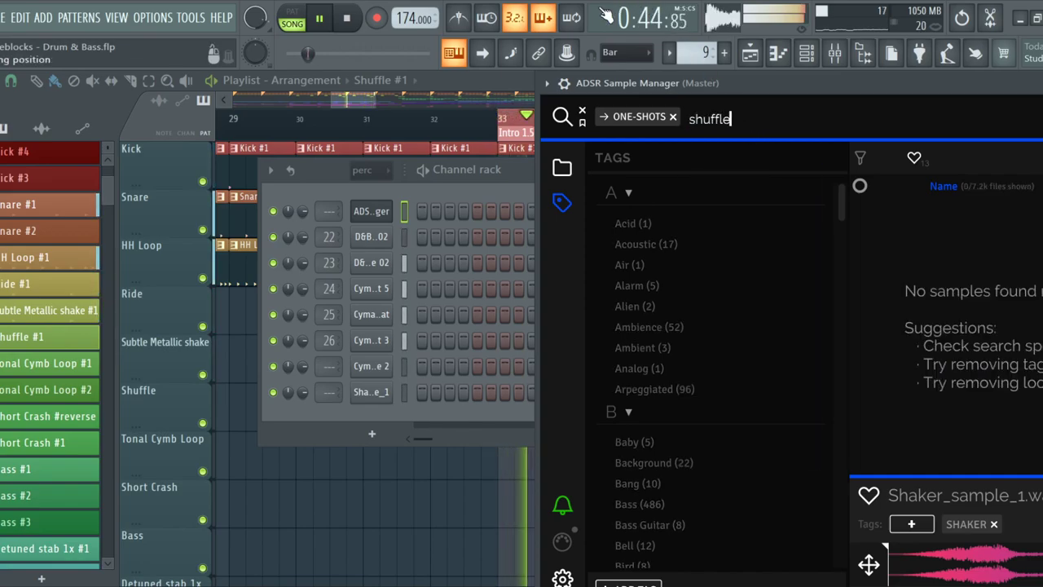
pyautogui.click(673, 116)
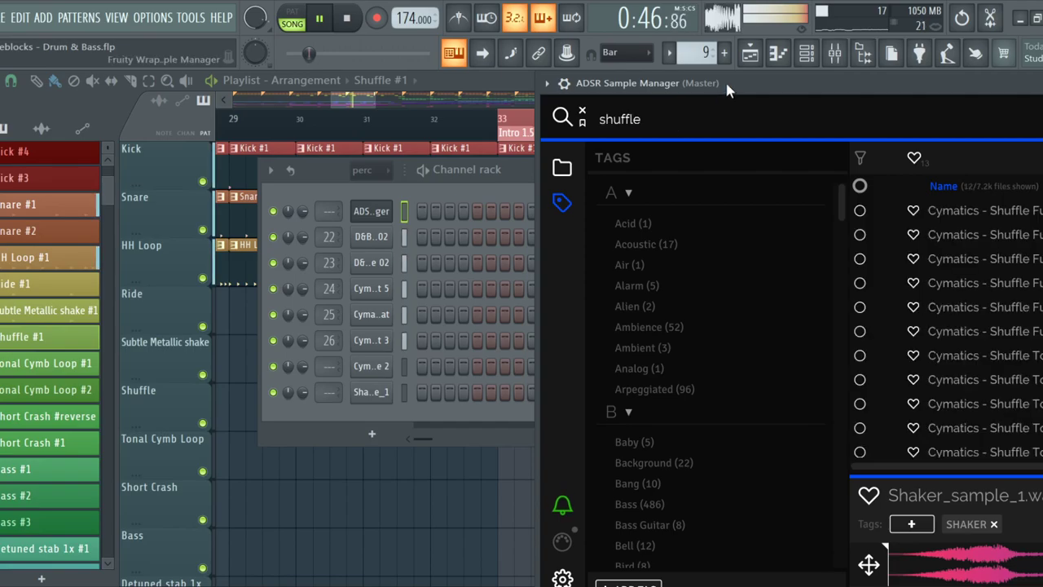
# Preview the Cymatics shuffle full and top drum loops, ending on Shuffle Top Drum Loop 8 - 128 BPM
pyautogui.moveTo(725, 81); pyautogui.dragTo(512, 71)
pyautogui.click(795, 205)
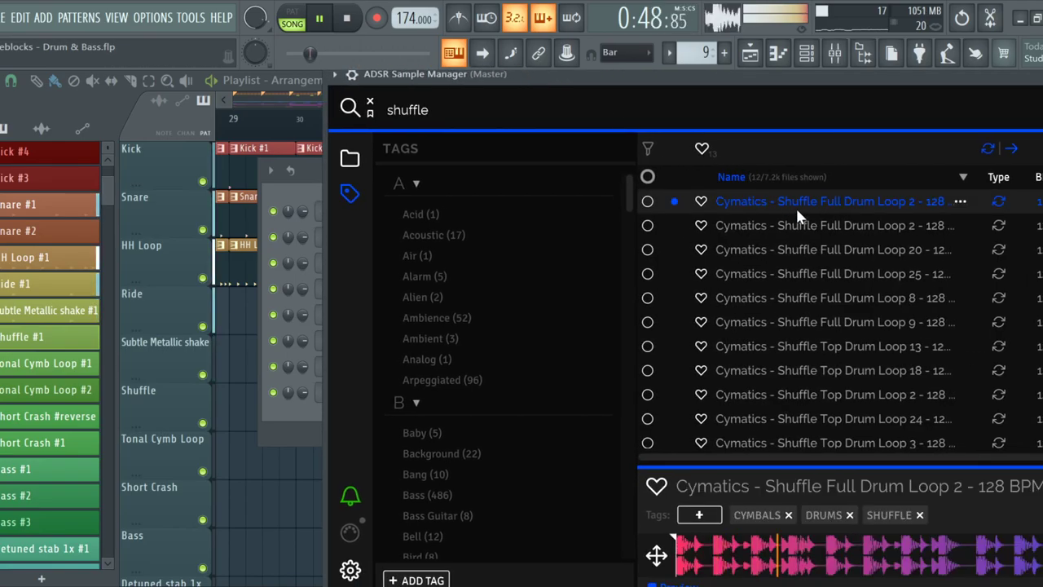
pyautogui.click(790, 227)
pyautogui.click(786, 248)
pyautogui.click(780, 277)
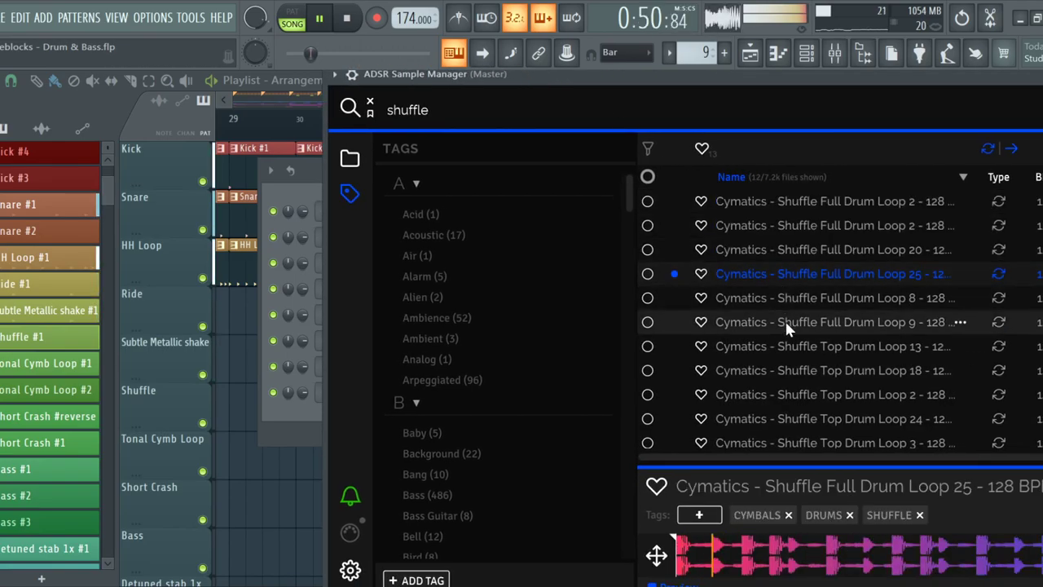
pyautogui.click(785, 321)
pyautogui.scroll(-1, 791, 331)
pyautogui.click(820, 436)
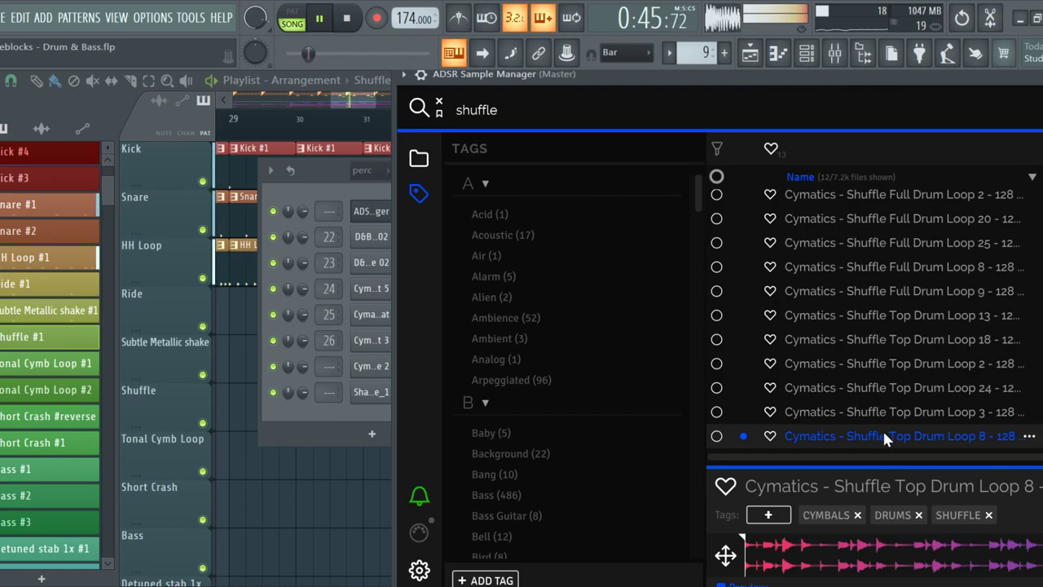
# Add the Cymatics - Shuffle Top Drum Loop 8 sample as a new channel in the perc group and close the sample manager
pyautogui.moveTo(357, 410); pyautogui.dragTo(358, 415)
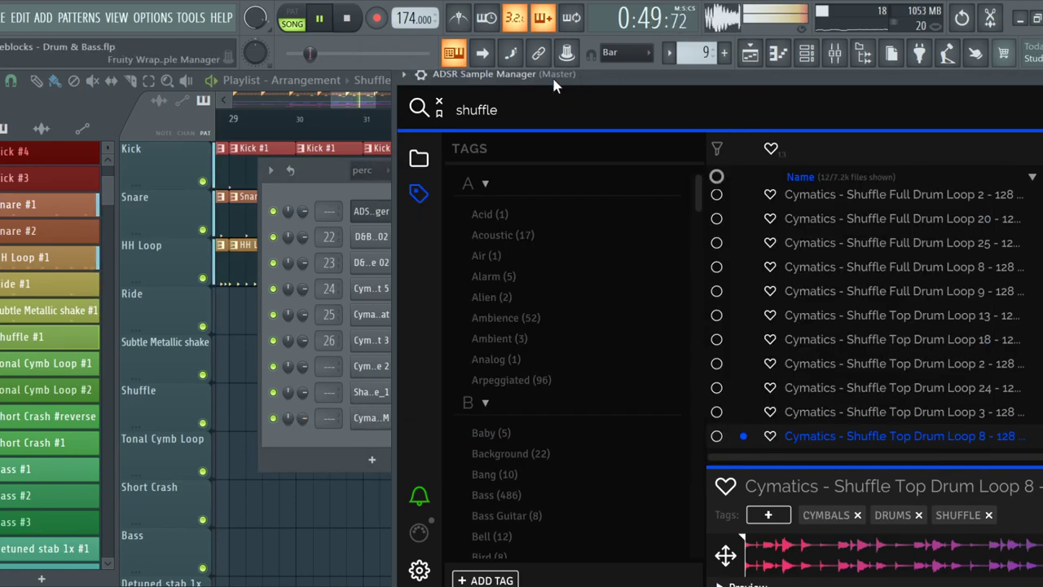
pyautogui.click(331, 187)
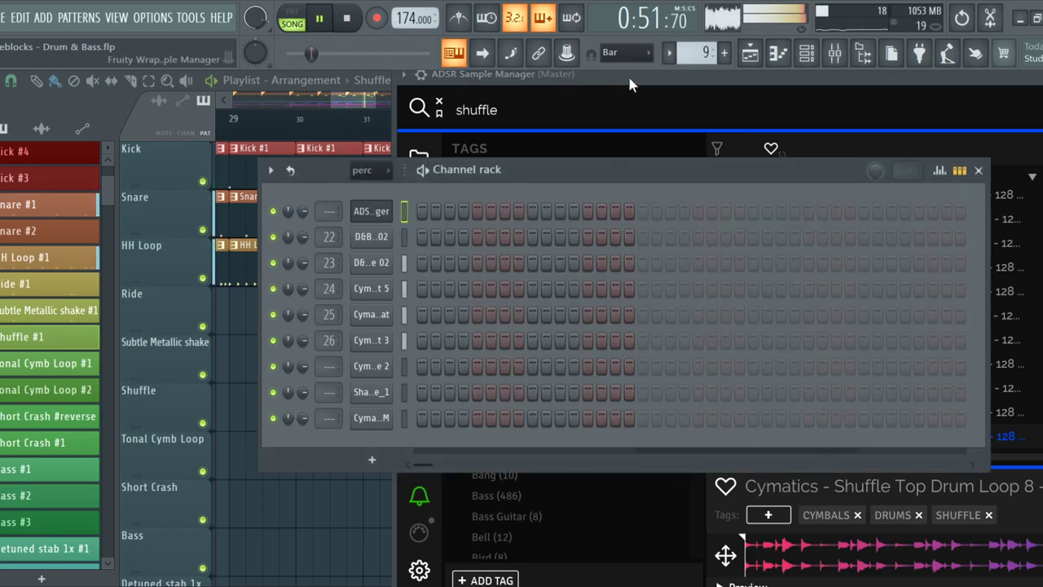
pyautogui.moveTo(630, 84); pyautogui.dragTo(331, 218)
pyautogui.press('Escape')
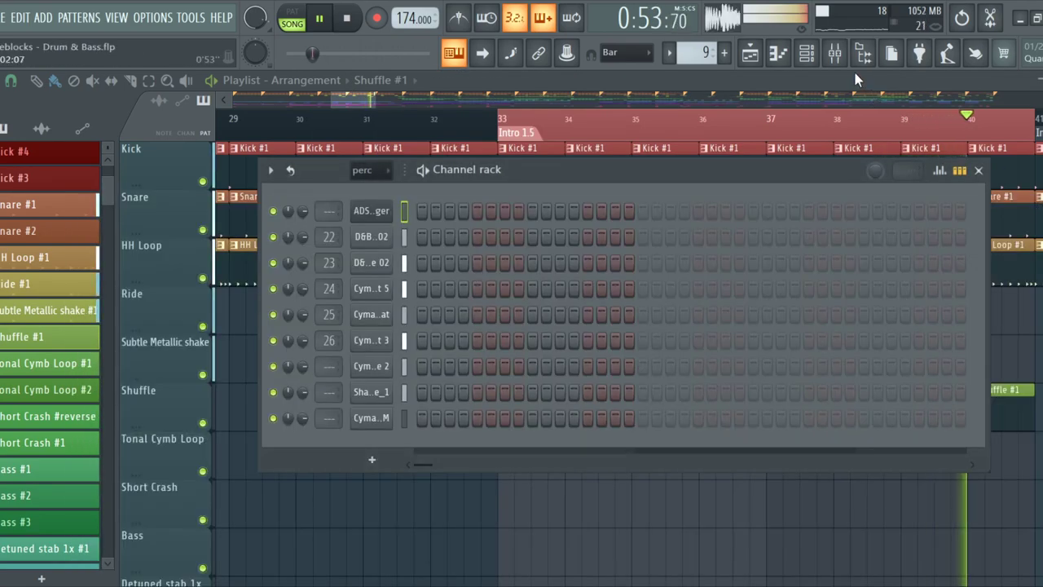
pyautogui.press('Escape')
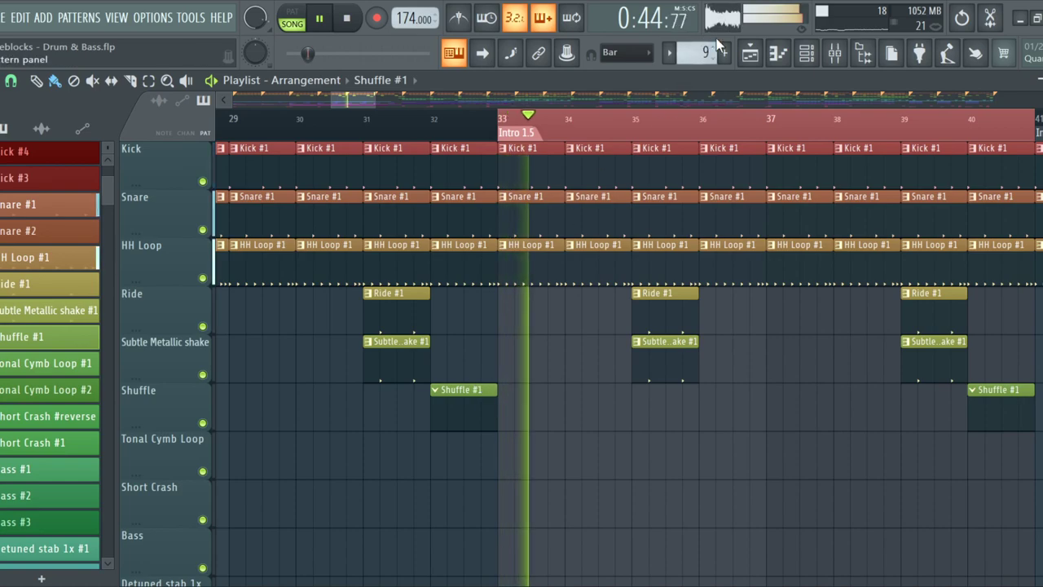
# Try triggering the new loop channel at the start of Shuffle #1 and audition the soloed Shuffle track from bar 32
pyautogui.click(805, 53)
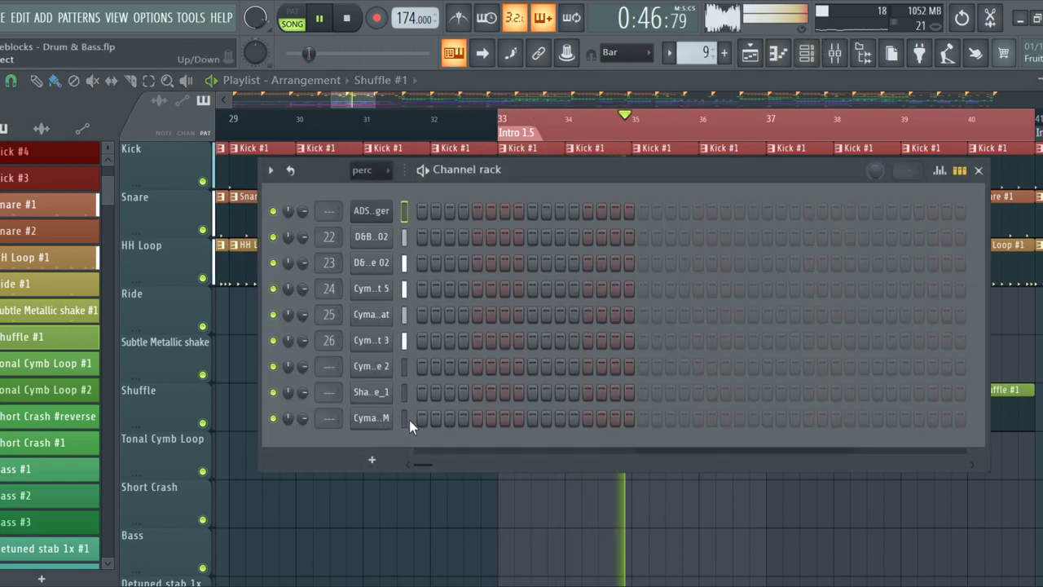
pyautogui.press('Escape')
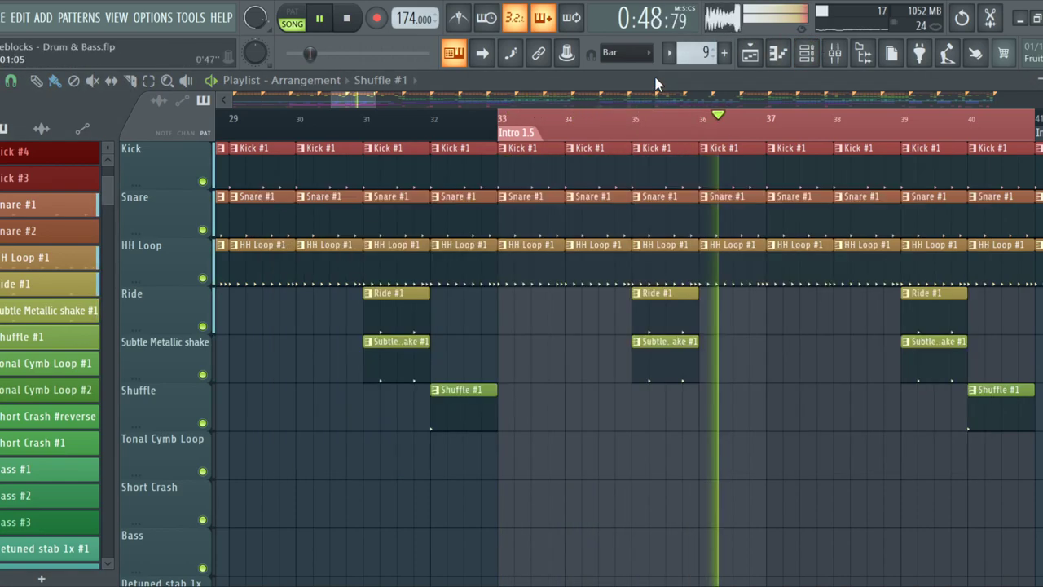
pyautogui.click(429, 131)
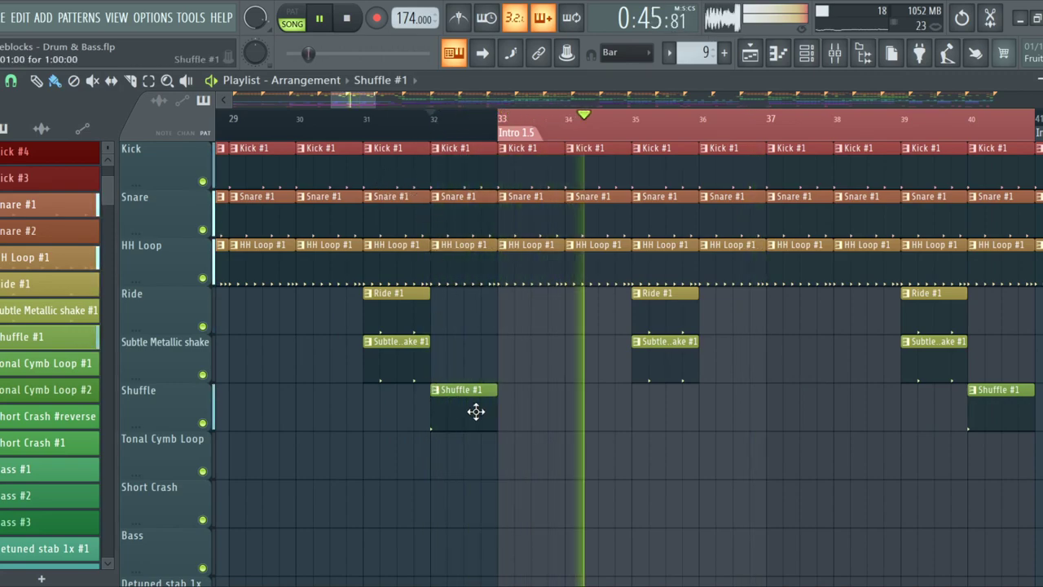
pyautogui.rightClick(202, 423)
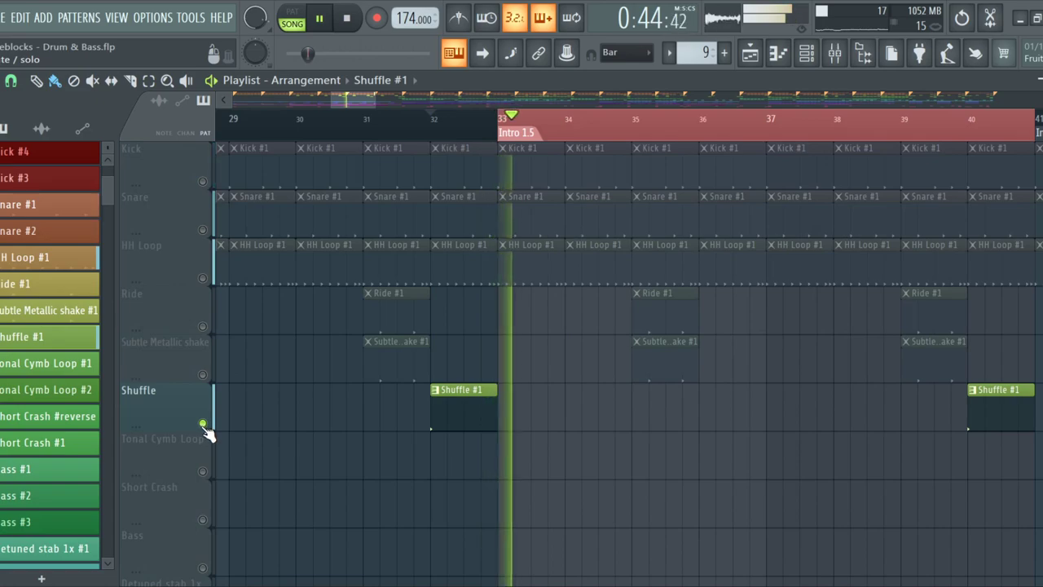
pyautogui.press('space')
pyautogui.press('space')
pyautogui.press('space')
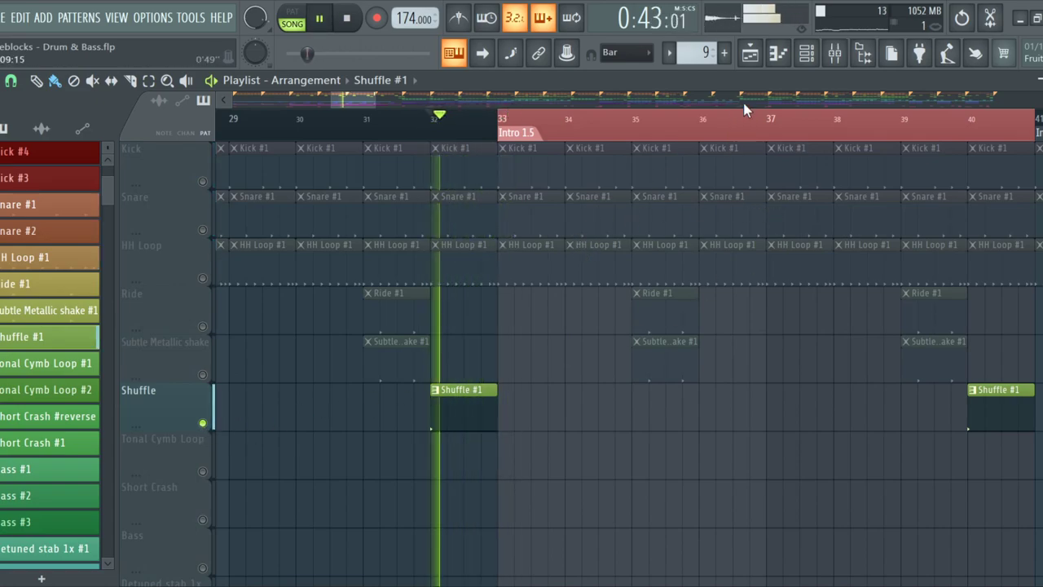
# Place Shuffle Top Drum Loop 8 as an audio clip at bar 33 on the Tonal Cymb Loop track, replacing its trigger in Shuffle #1
pyautogui.click(806, 54)
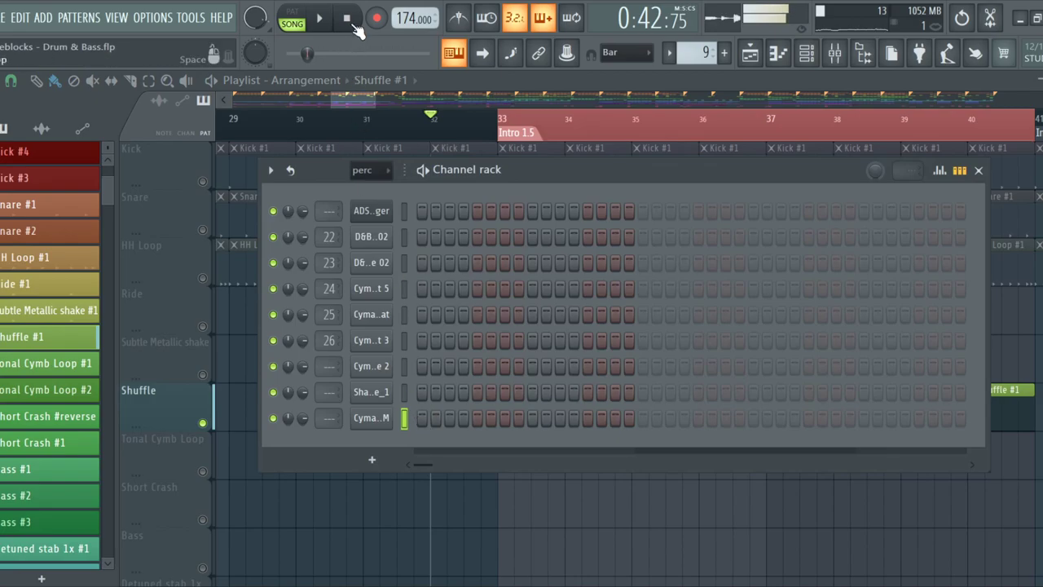
pyautogui.click(381, 418)
pyautogui.moveTo(391, 496); pyautogui.dragTo(540, 487)
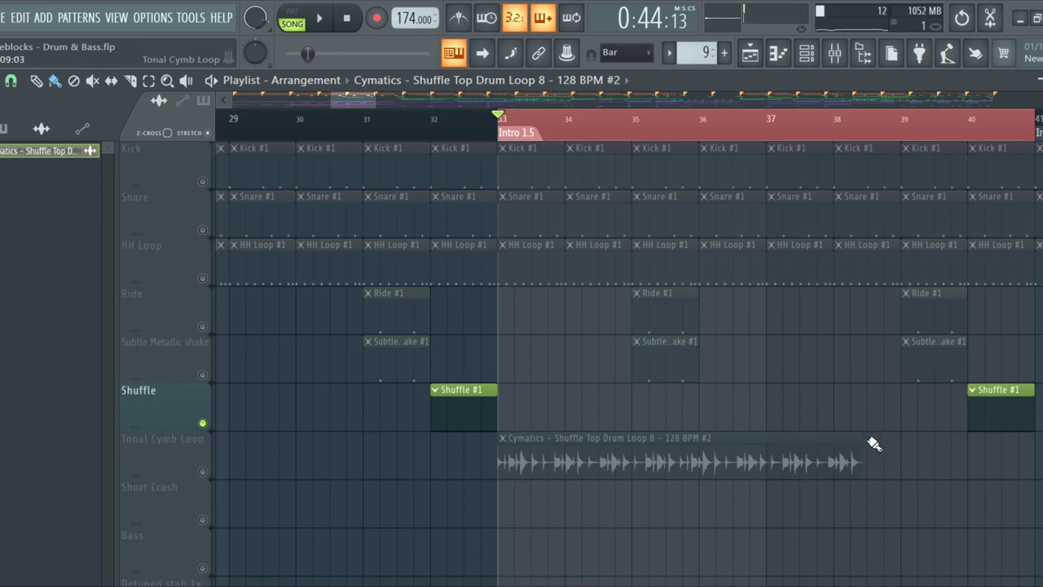
# Stretch the shuffle loop clip to exactly four bars and keep only its first bar, positioned at bar 32
pyautogui.keyDown('ctrl'); pyautogui.scroll(4, 754, 436); pyautogui.keyUp('ctrl')
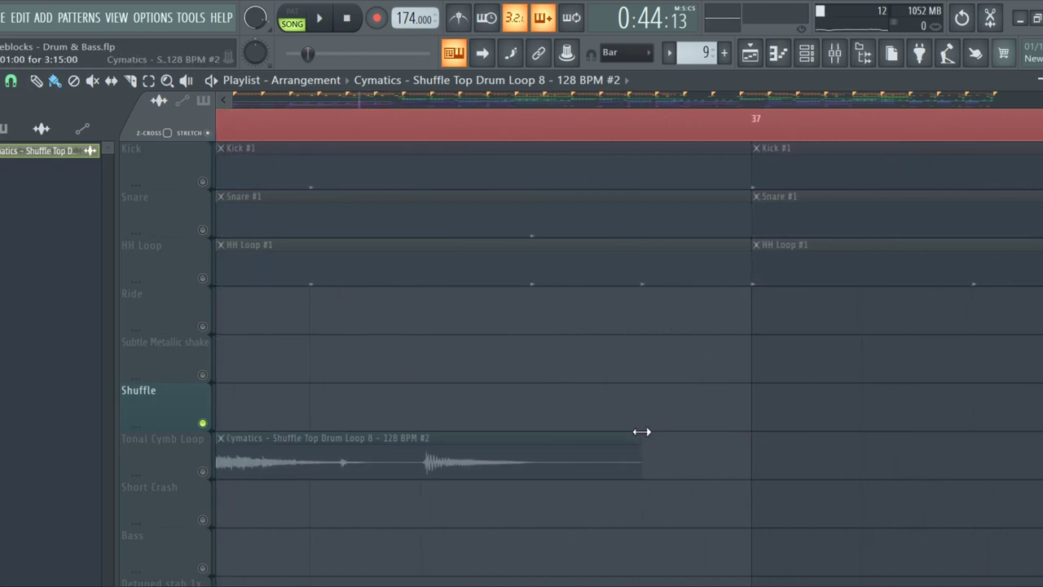
pyautogui.keyDown('ctrl'); pyautogui.scroll(-4, 748, 448); pyautogui.keyUp('ctrl')
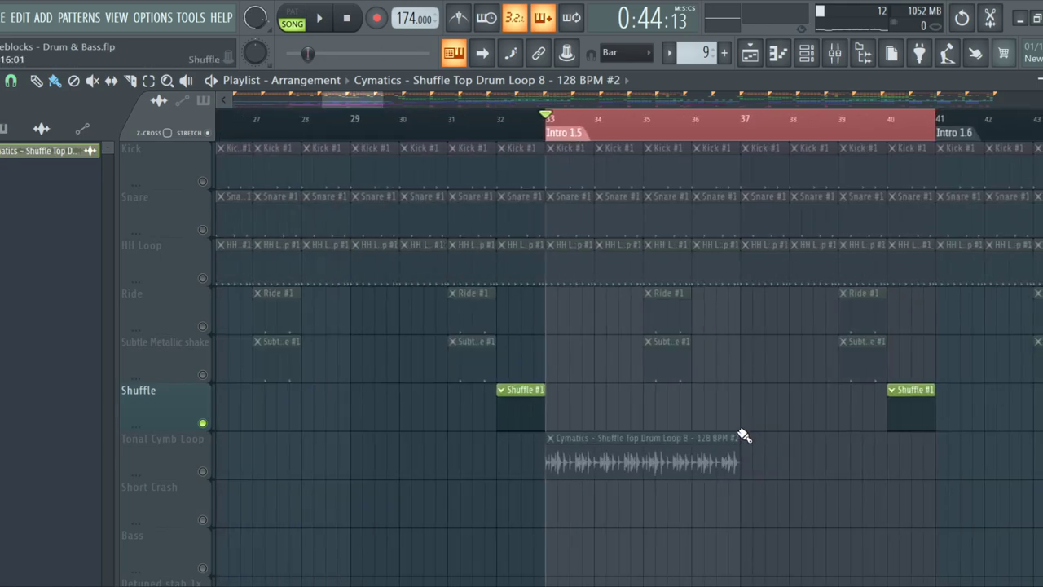
pyautogui.keyDown('ctrl'); pyautogui.scroll(3, 508, 395); pyautogui.keyUp('ctrl')
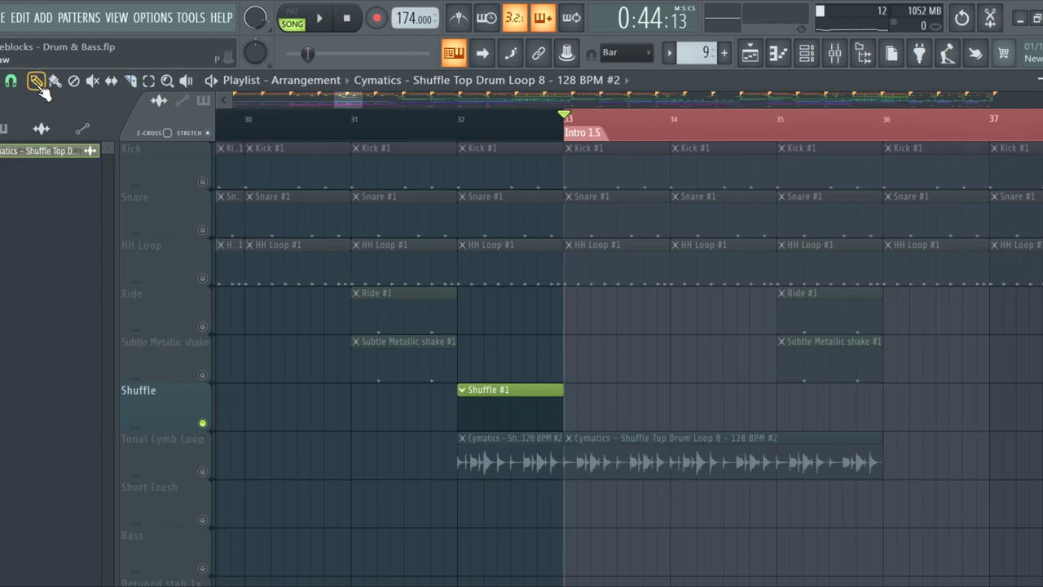
pyautogui.rightClick(696, 471)
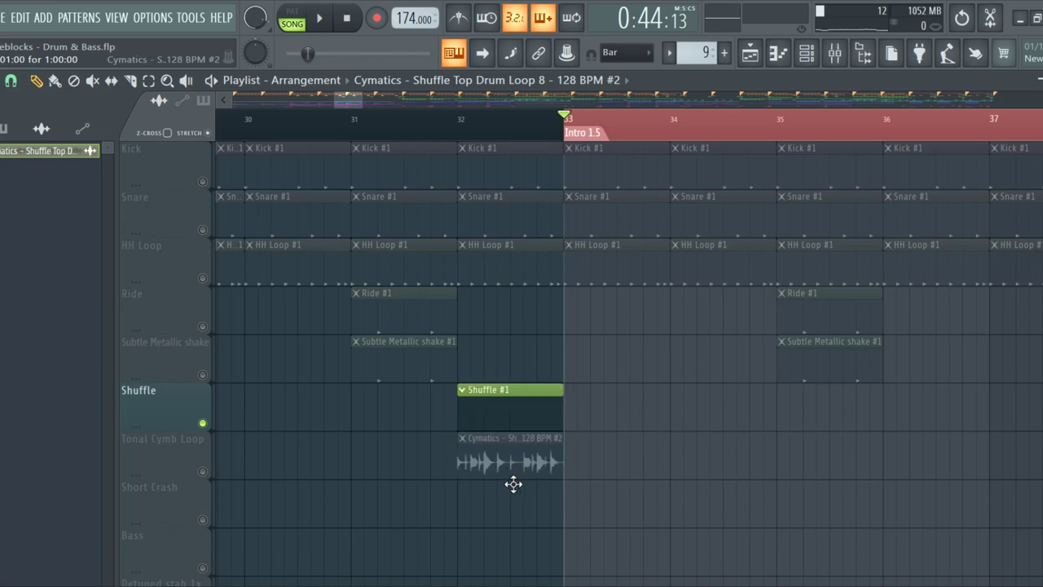
# Copy the one-bar shuffle loop clip to bar 40 and unsolo the Shuffle track
pyautogui.keyDown('ctrl'); pyautogui.scroll(-3, 512, 484); pyautogui.keyUp('ctrl')
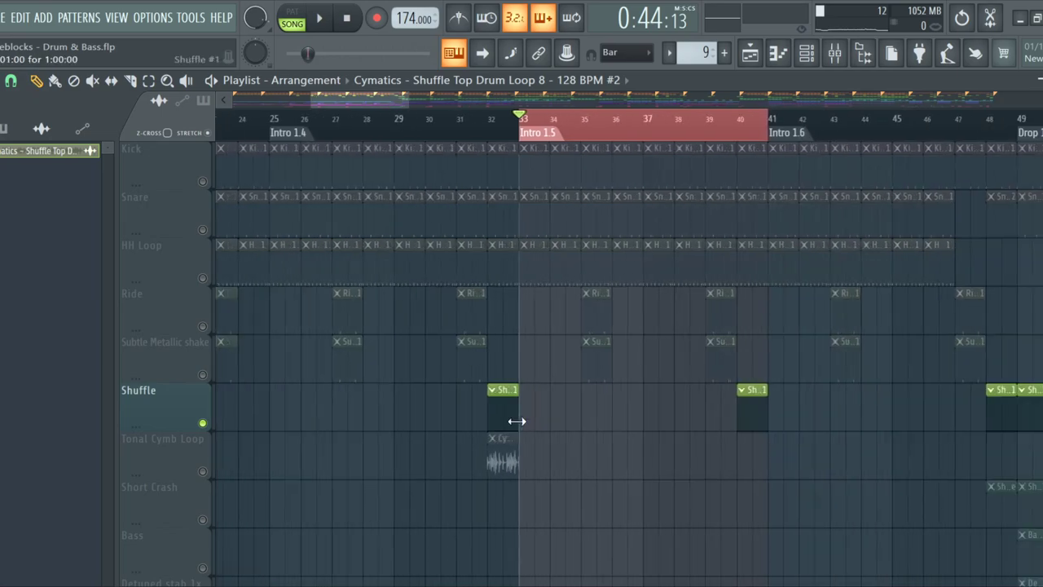
pyautogui.doubleClick(733, 453)
pyautogui.moveTo(740, 457); pyautogui.dragTo(741, 464)
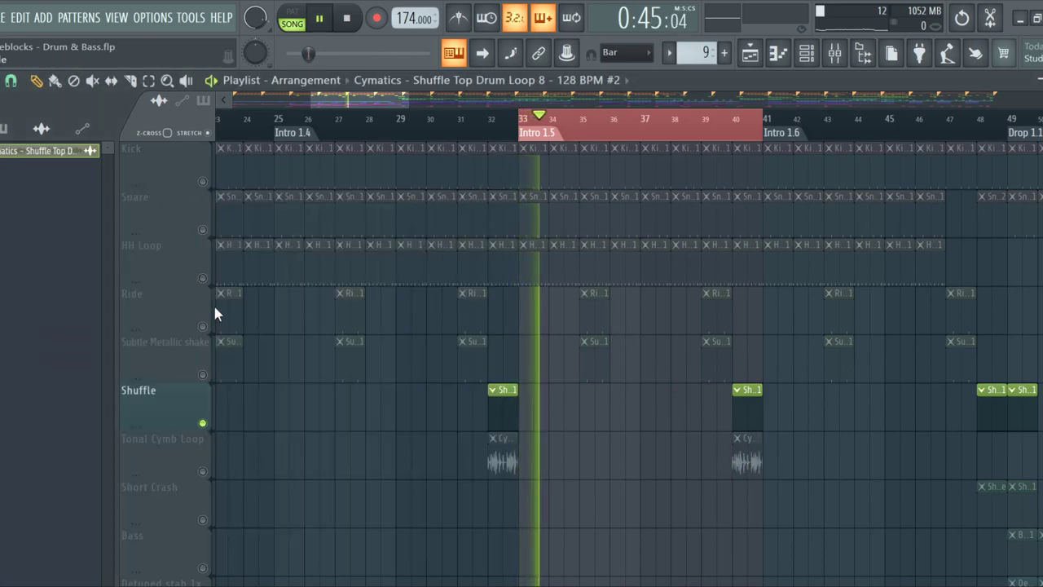
pyautogui.rightClick(202, 424)
# Examine the drum, pad, vox and trumpet tracks through Intro 1.5 and into Intro 1.6 during playback
pyautogui.scroll(-3, 309, 422)
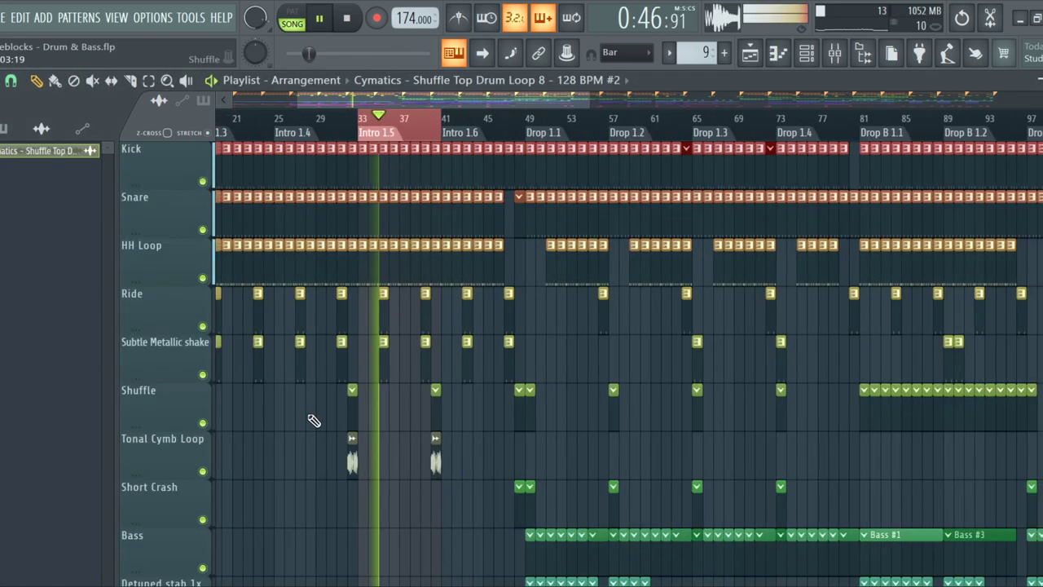
pyautogui.scroll(-6, 347, 439)
pyautogui.scroll(4, 387, 302)
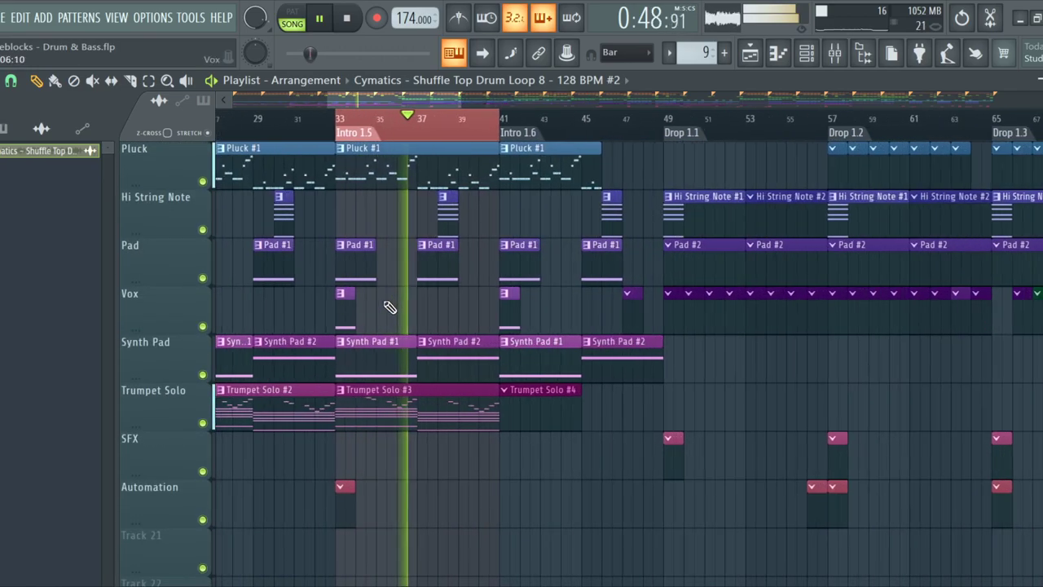
pyautogui.scroll(-4, 403, 324)
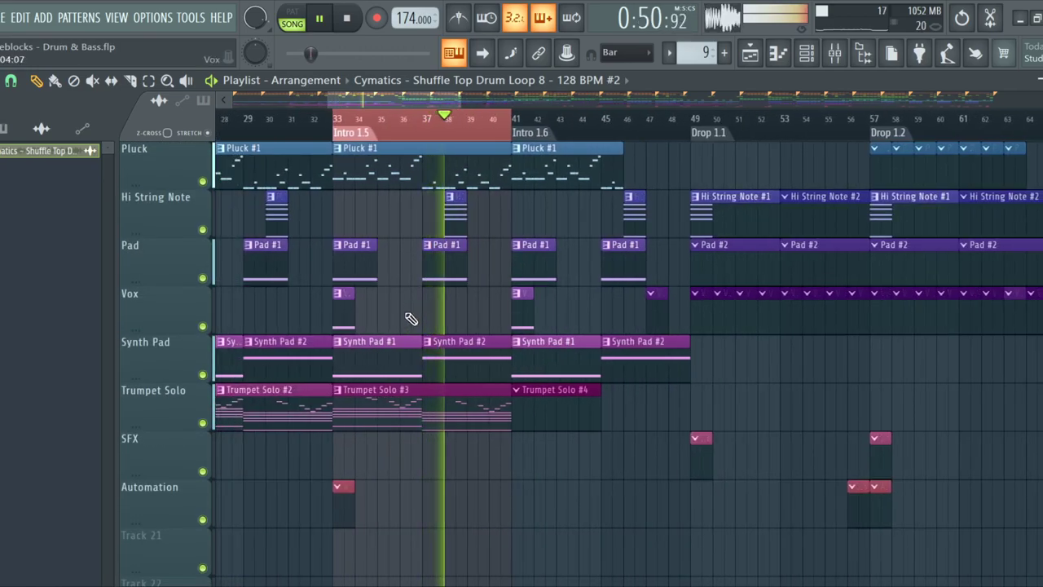
pyautogui.scroll(8, 410, 322)
pyautogui.scroll(4, 457, 415)
pyautogui.scroll(-2, 444, 407)
pyautogui.scroll(-5, 432, 366)
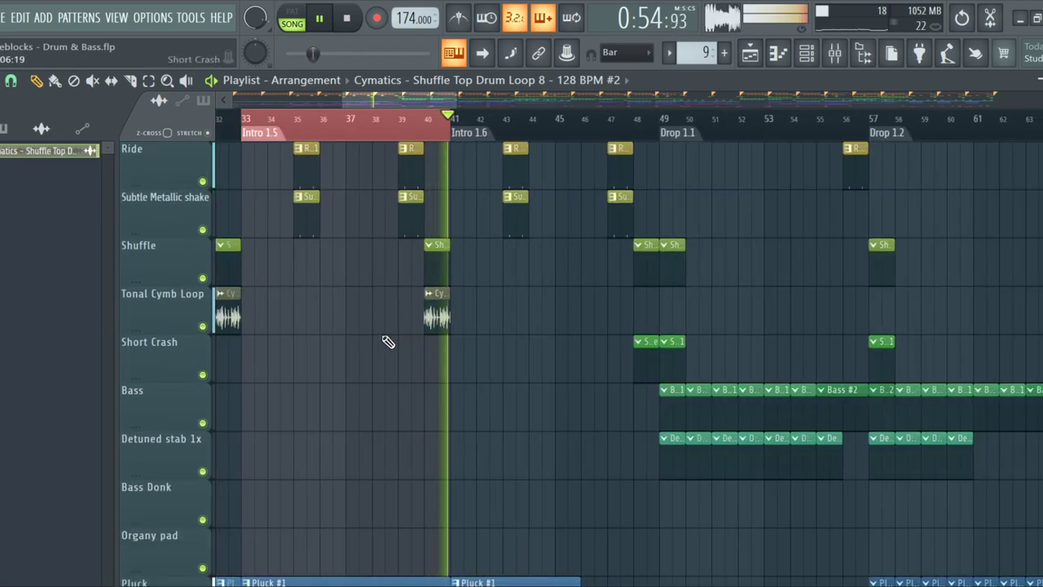
pyautogui.scroll(-3, 389, 344)
pyautogui.scroll(7, 391, 354)
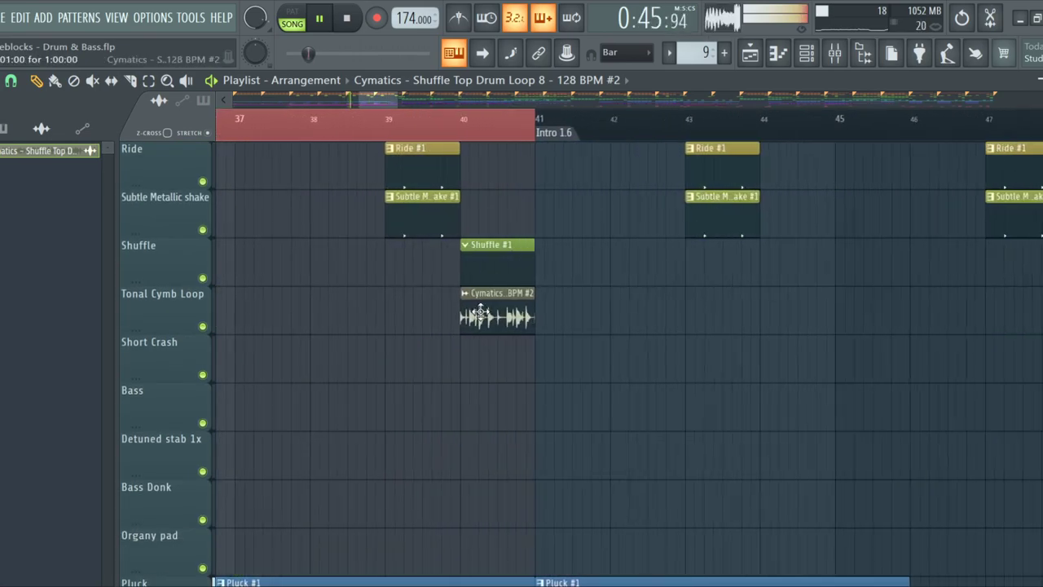
# Set the shuffle loop sample's time stretching mode to e3 generic and close its settings
pyautogui.doubleClick(481, 314)
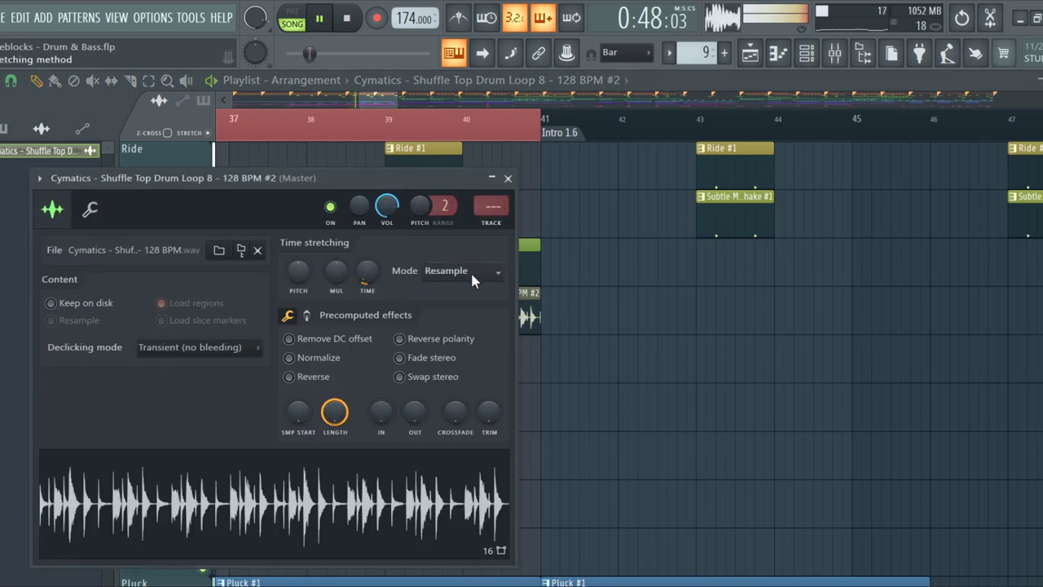
pyautogui.scroll(-1, 462, 270)
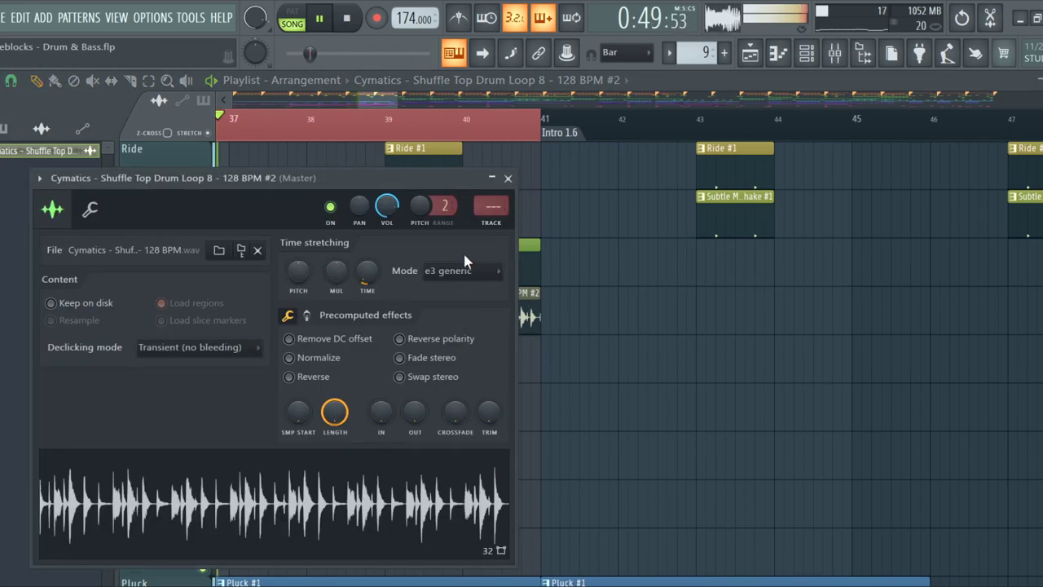
pyautogui.click(509, 180)
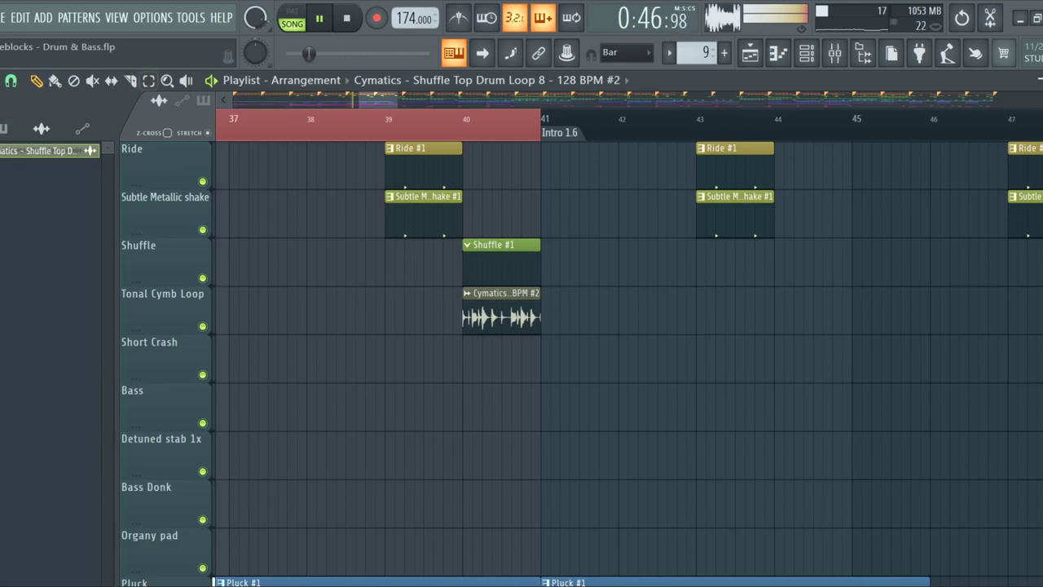
# Examine the drum, pad, vox and trumpet tracks from Intro 1.5 to the first drops during playback
pyautogui.keyDown('ctrl'); pyautogui.scroll(-3, 433, 302); pyautogui.keyUp('ctrl')
pyautogui.scroll(3, 391, 383)
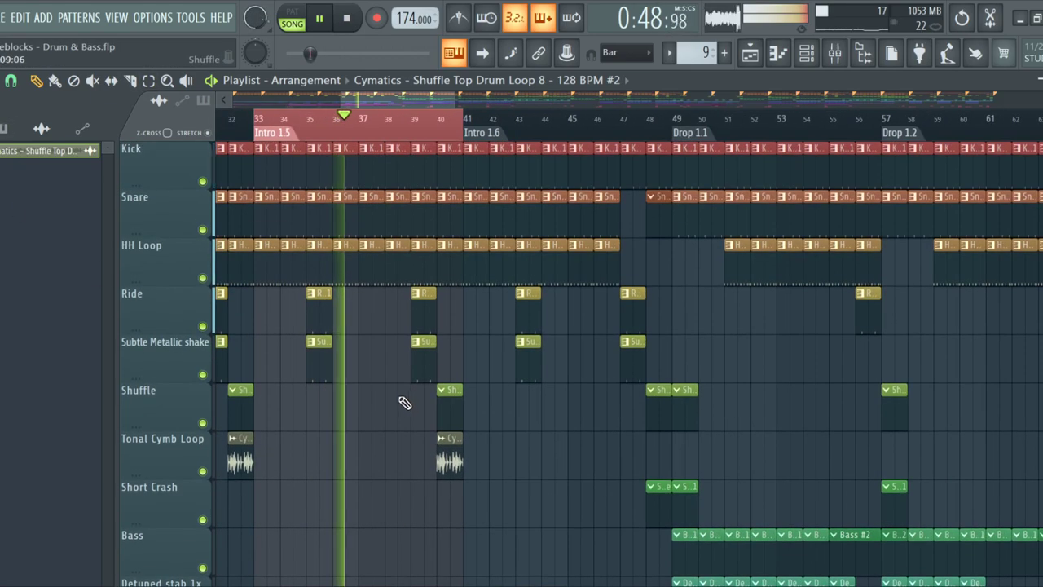
pyautogui.keyDown('ctrl'); pyautogui.scroll(-2, 405, 403); pyautogui.keyUp('ctrl')
pyautogui.scroll(-10, 403, 403)
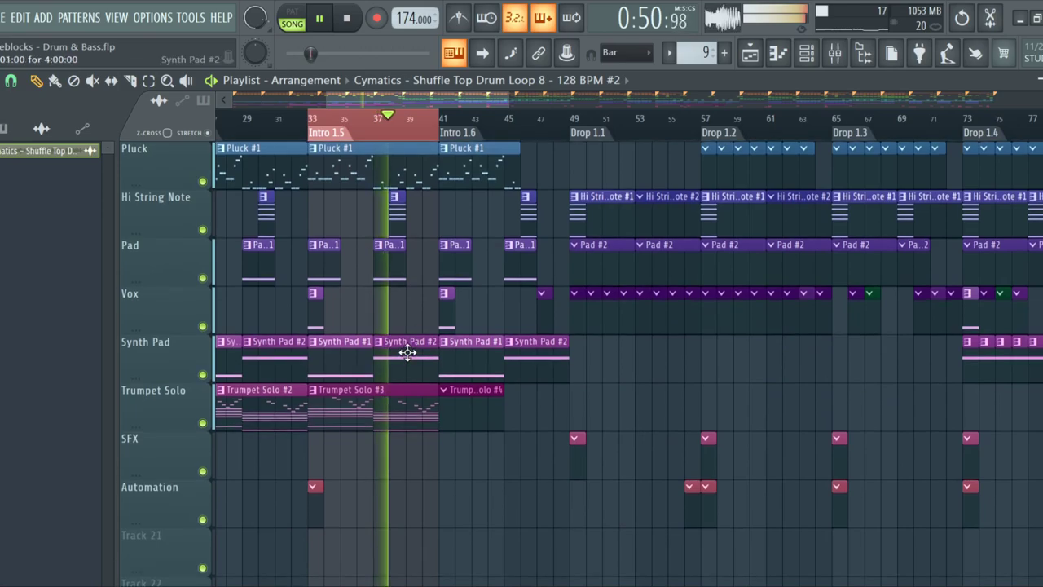
pyautogui.keyDown('ctrl'); pyautogui.scroll(2, 447, 426); pyautogui.keyUp('ctrl')
pyautogui.keyDown('ctrl'); pyautogui.scroll(-3, 403, 415); pyautogui.keyUp('ctrl')
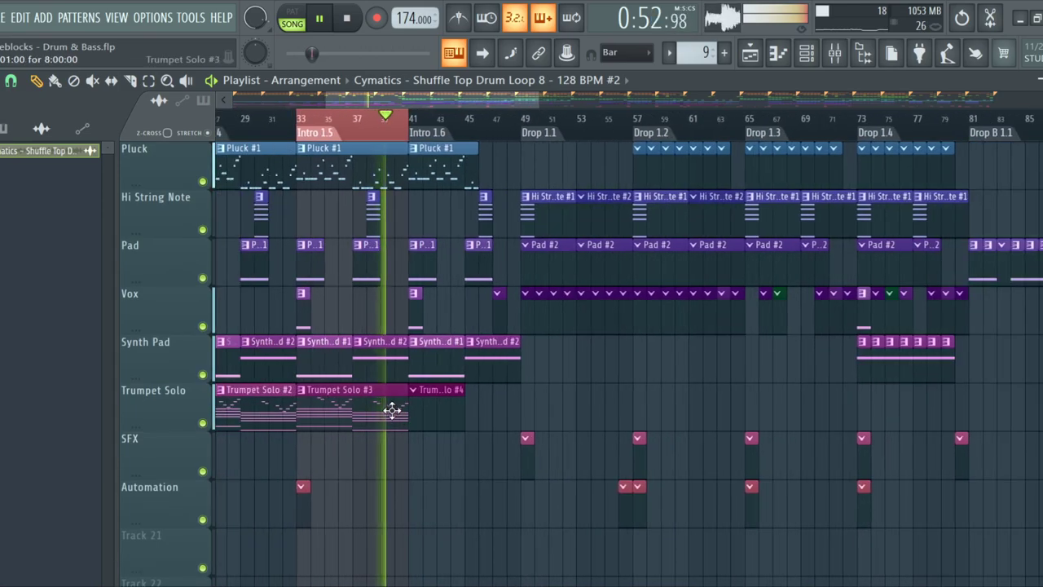
pyautogui.keyDown('ctrl'); pyautogui.scroll(-3, 389, 407); pyautogui.keyUp('ctrl')
pyautogui.keyDown('ctrl'); pyautogui.scroll(4, 318, 403); pyautogui.keyUp('ctrl')
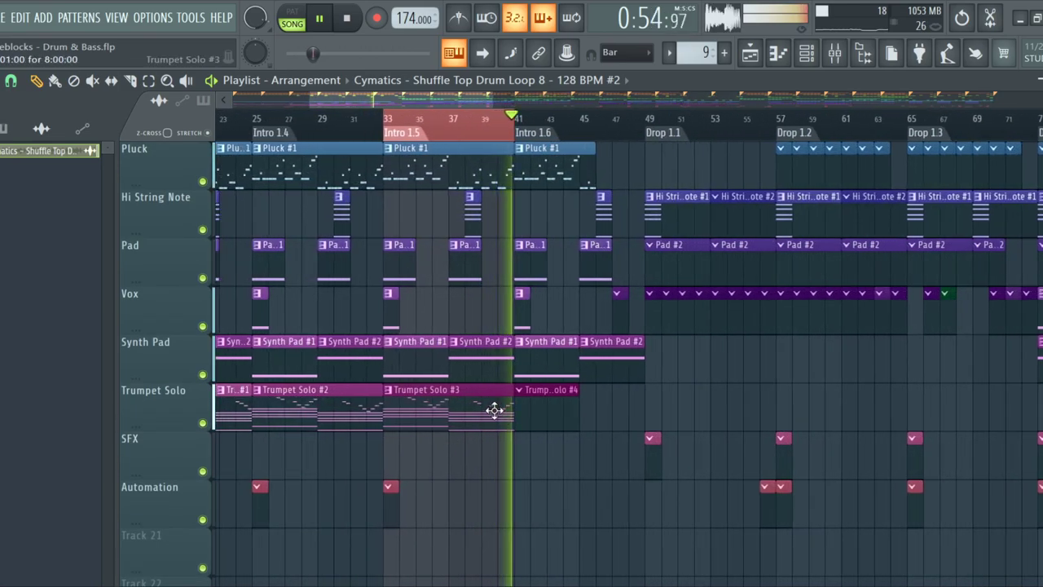
# Open the Trumpet Solo #3 pattern in the piano roll and switch to the trumpet channel's notes
pyautogui.keyDown('ctrl'); pyautogui.scroll(4, 484, 408); pyautogui.keyUp('ctrl')
pyautogui.click(492, 408)
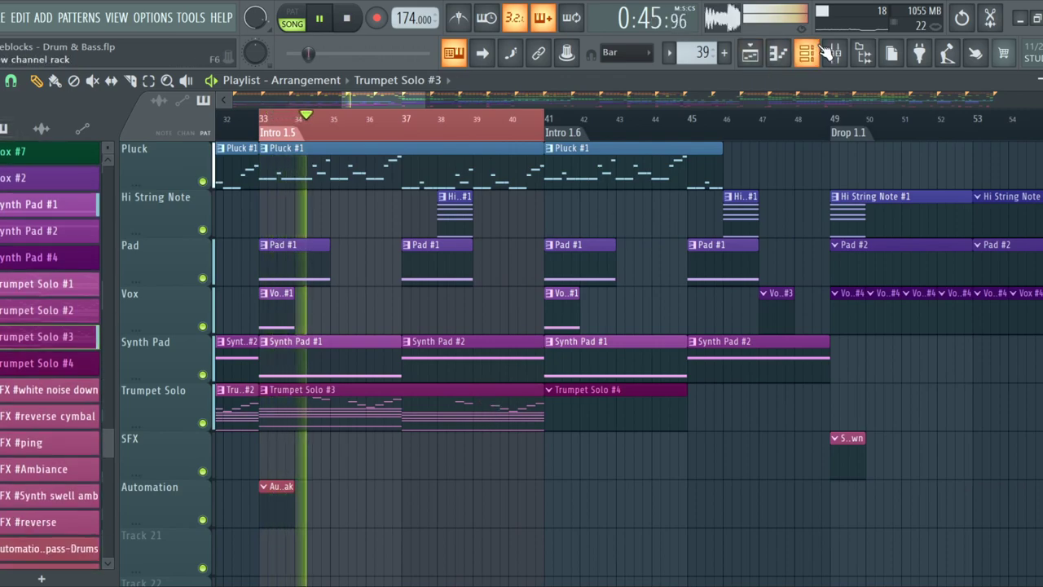
pyautogui.click(778, 53)
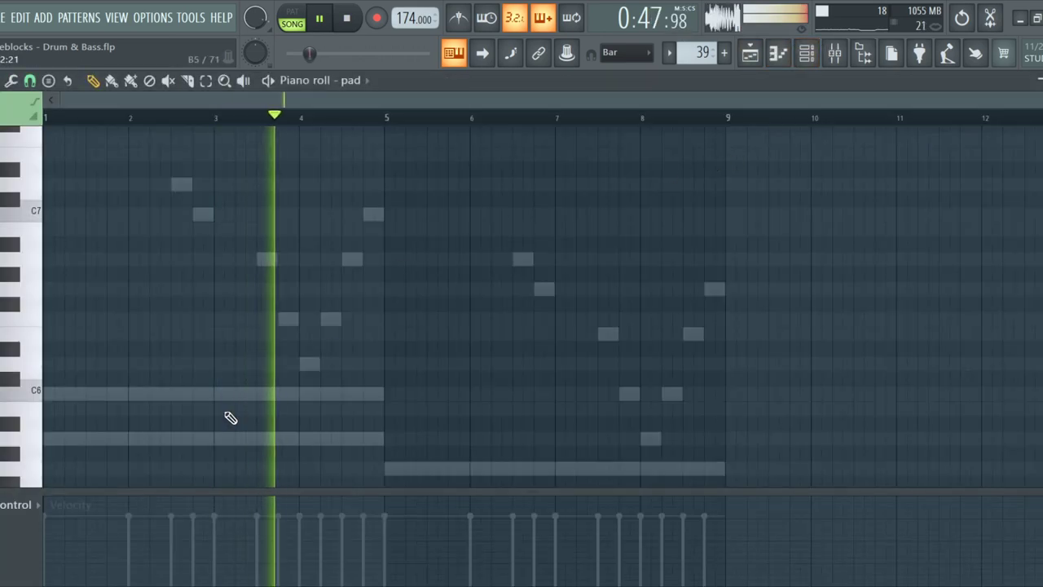
pyautogui.doubleClick(242, 394)
pyautogui.press('space')
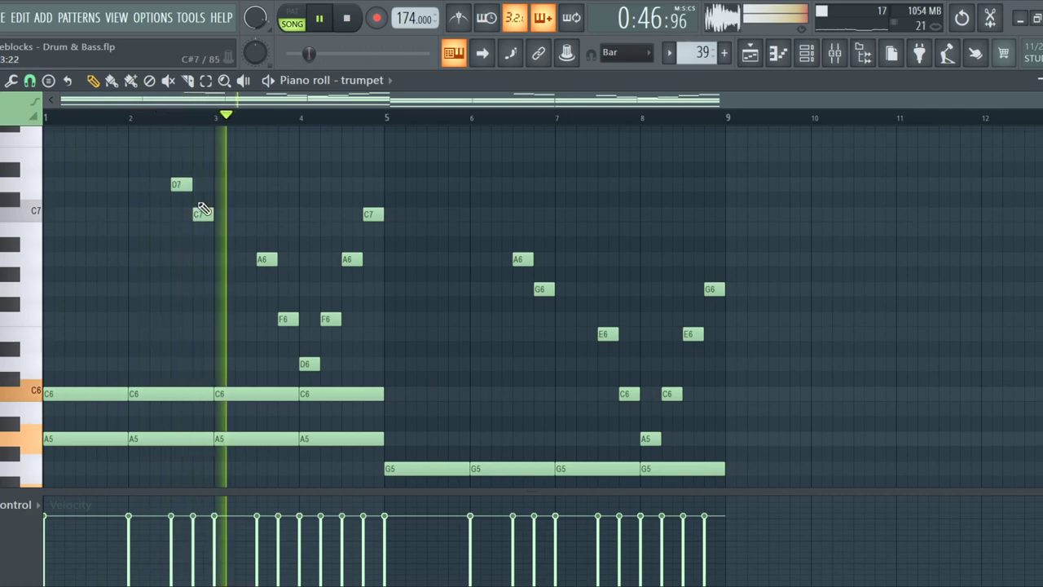
# Delete the C7 note before bar 3 and the first F6 note, and lengthen the preceding D7 and A6 notes to fill their gaps
pyautogui.rightClick(202, 214)
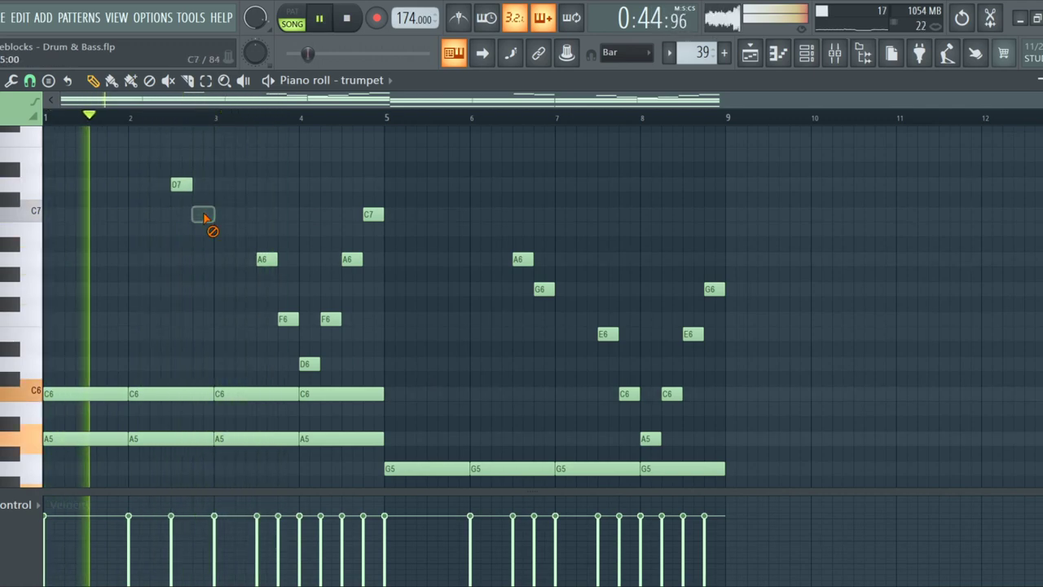
pyautogui.moveTo(193, 186); pyautogui.dragTo(214, 202)
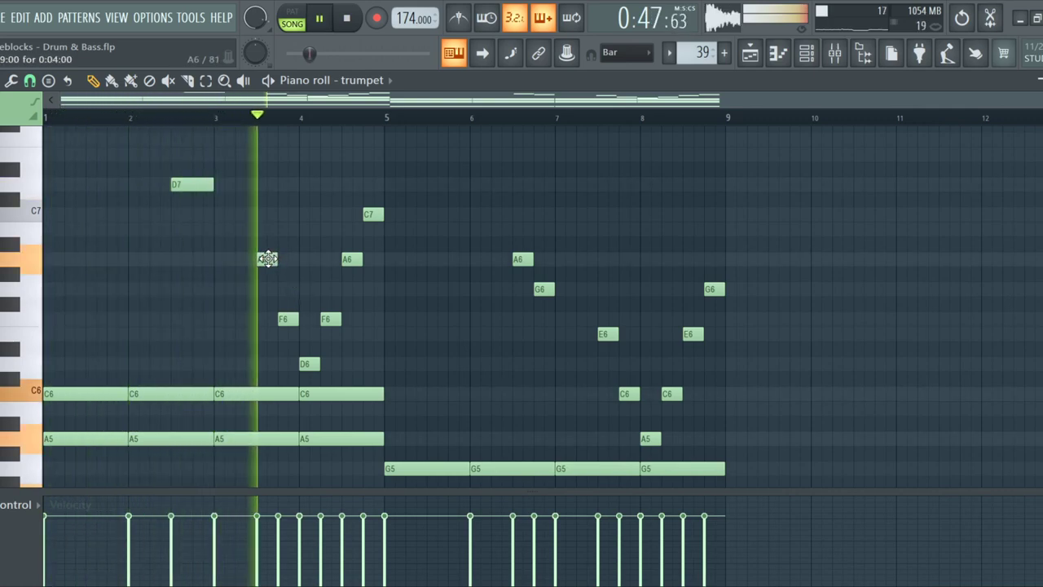
pyautogui.rightClick(289, 318)
pyautogui.press('space')
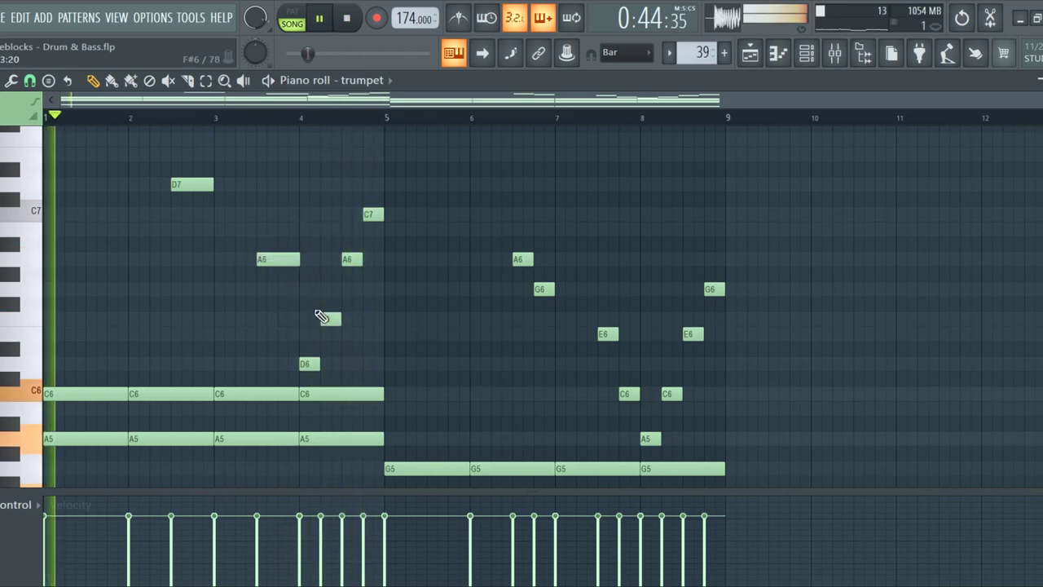
# Delete the remaining F6 note in bar 4 and lengthen the D6 note to half a bar
pyautogui.scroll(5, 307, 268)
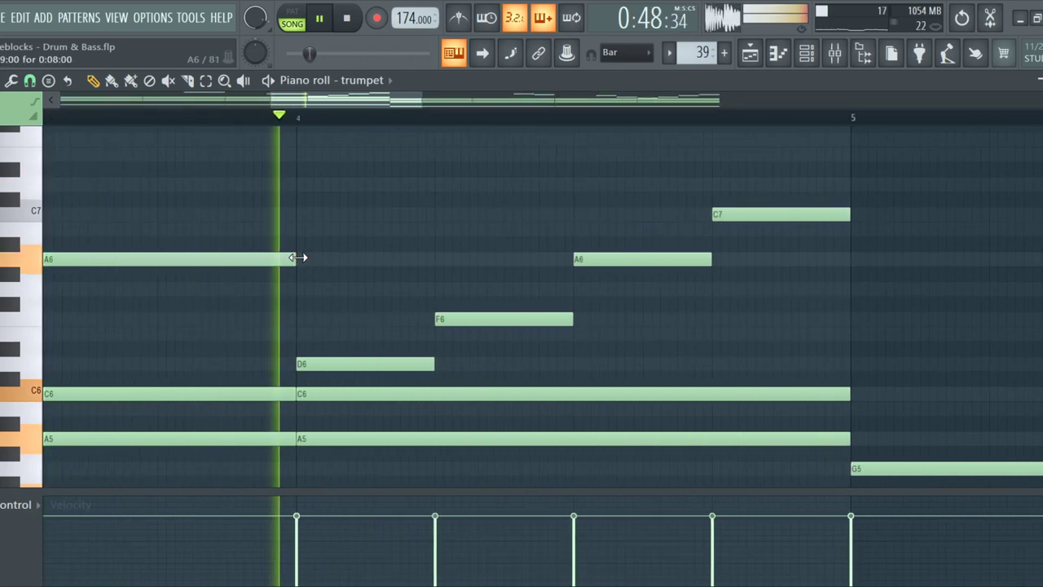
pyautogui.scroll(-5, 297, 256)
pyautogui.press('space')
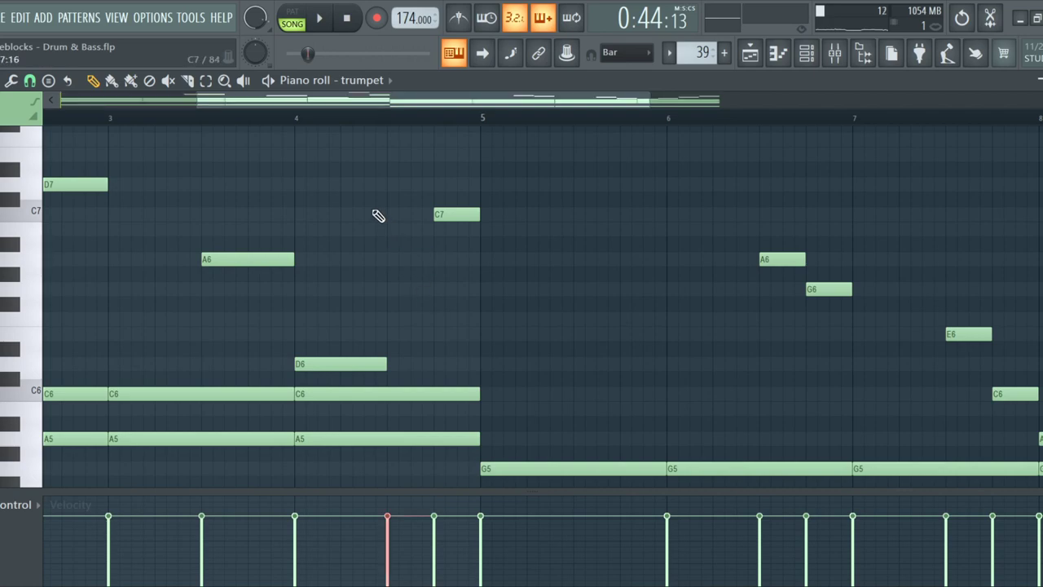
# Raise the A6 note in the second half of bar 4 to A7, remove the C7 note and extend A7 to bar 5
pyautogui.press('space')
pyautogui.scroll(4, 472, 244)
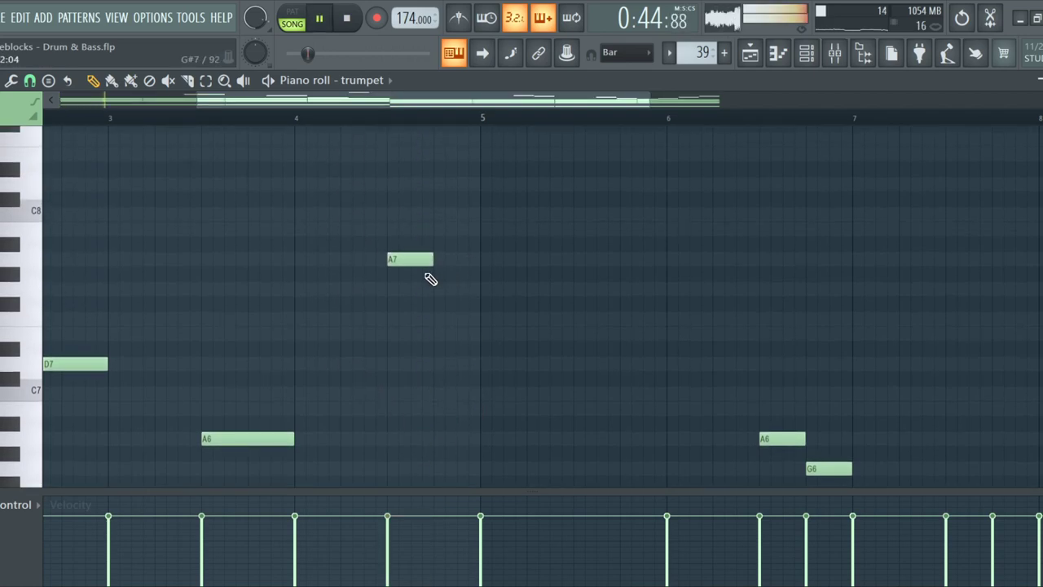
pyautogui.rightClick(460, 259)
pyautogui.moveTo(433, 259); pyautogui.dragTo(486, 275)
pyautogui.scroll(-2, 457, 299)
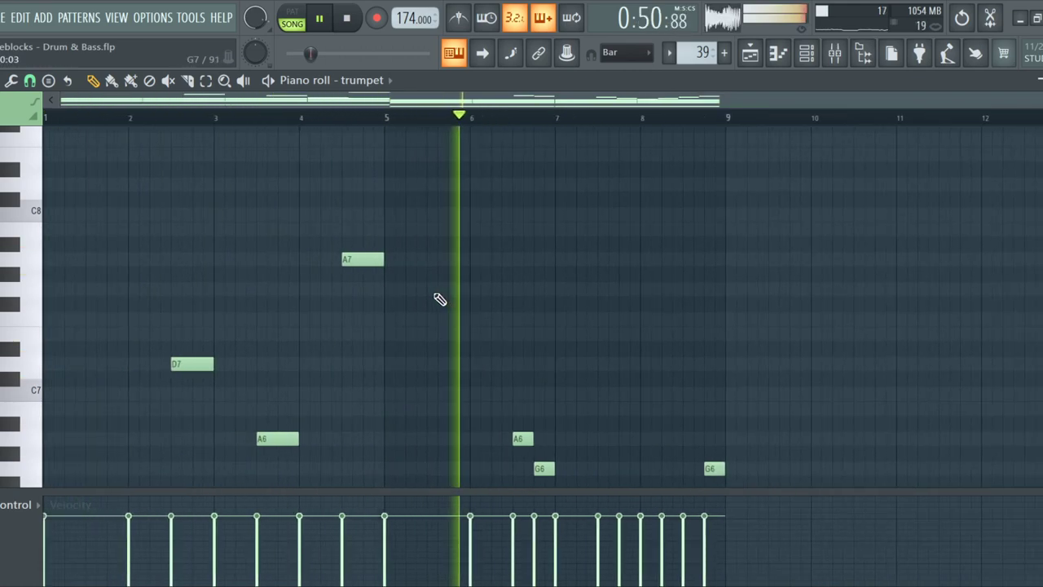
# Delete all the short melody notes between bars 6 and 9, keeping the long chord notes
pyautogui.scroll(-4, 421, 322)
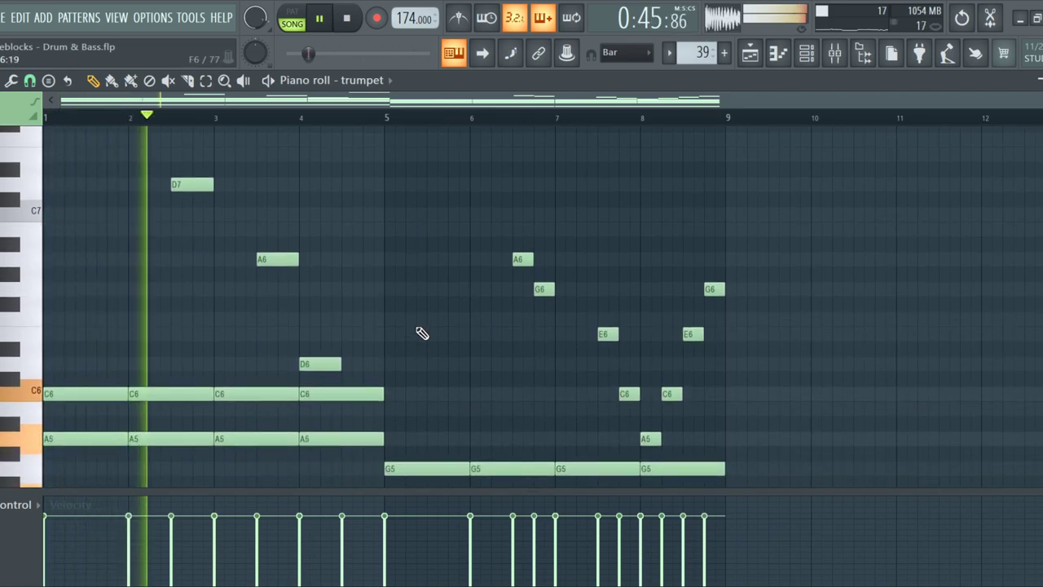
pyautogui.rightClick(608, 334)
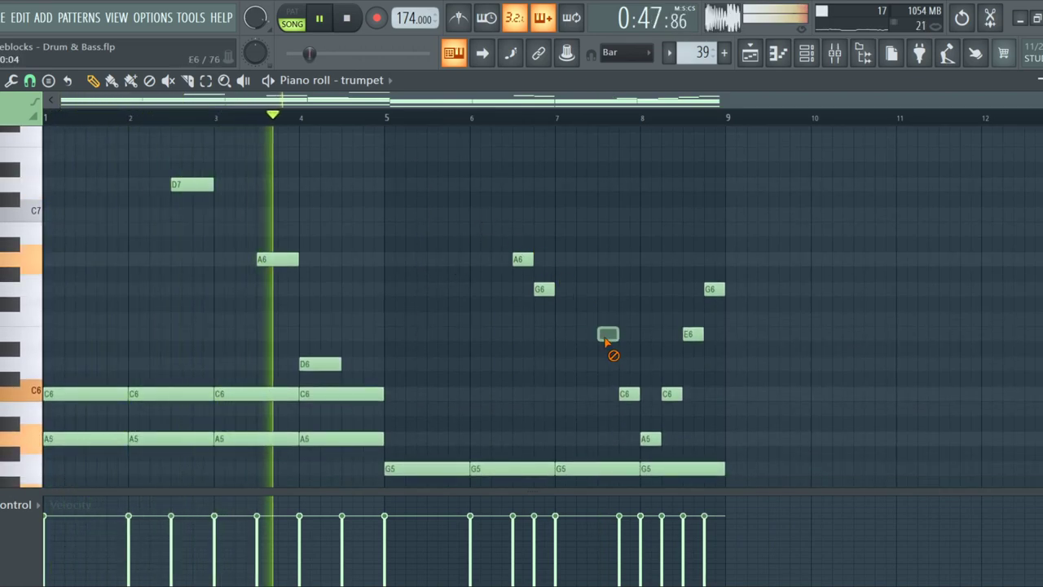
pyautogui.rightClick(522, 259)
pyautogui.rightClick(543, 289)
pyautogui.rightClick(629, 394)
pyautogui.rightClick(672, 393)
pyautogui.rightClick(650, 439)
pyautogui.rightClick(692, 333)
pyautogui.rightClick(714, 289)
# Lower the A7 note at the end of bar 4 by an octave to A6
pyautogui.scroll(2, 473, 367)
pyautogui.click(362, 170)
pyautogui.click(370, 169)
pyautogui.hotkey('ctrl', 'Down')
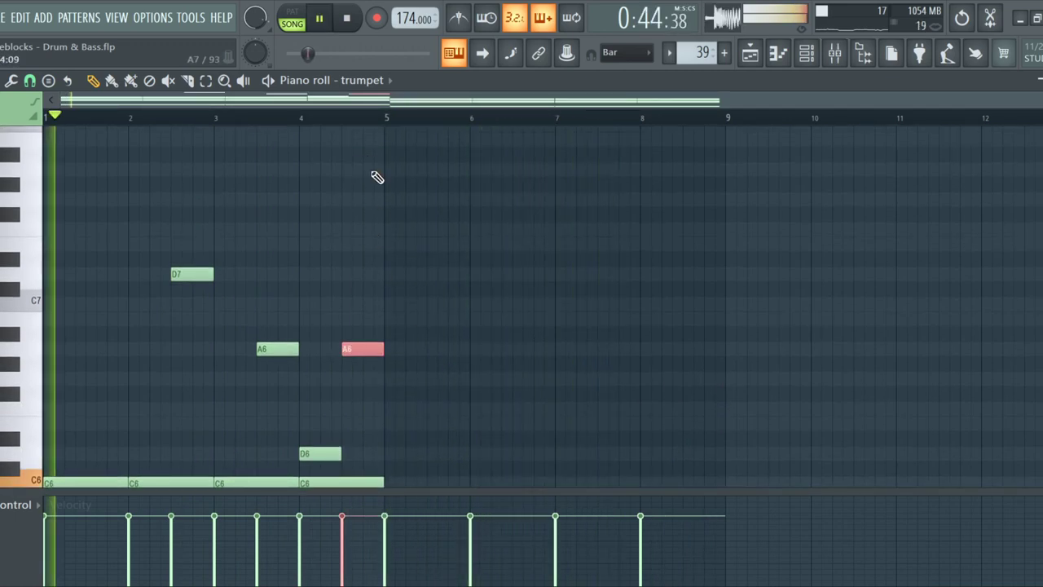
# Copy the four melody notes from bars 2 to 4 to bar 5 and transpose the copies to A6, E6, A5 and E6
pyautogui.scroll(-3, 438, 252)
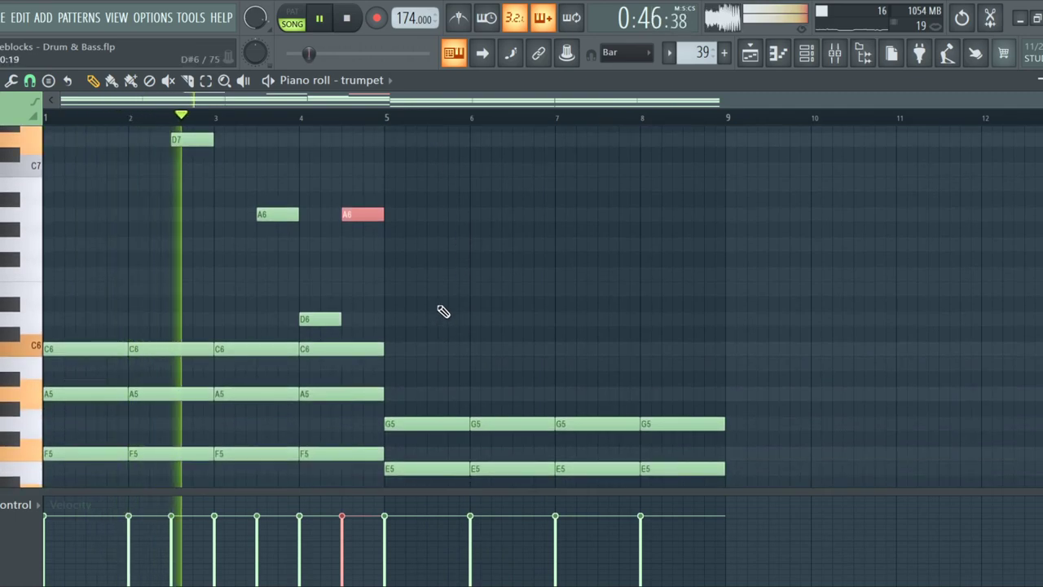
pyautogui.moveTo(437, 312); pyautogui.dragTo(300, 270)
pyautogui.moveTo(425, 343)
pyautogui.mouseDown()
pyautogui.moveTo(343, 298)
pyautogui.moveTo(163, 98)
pyautogui.moveTo(136, 217)
pyautogui.mouseUp()
pyautogui.moveTo(187, 240); pyautogui.dragTo(405, 328)
pyautogui.scroll(-5, 415, 377)
pyautogui.scroll(4, 587, 269)
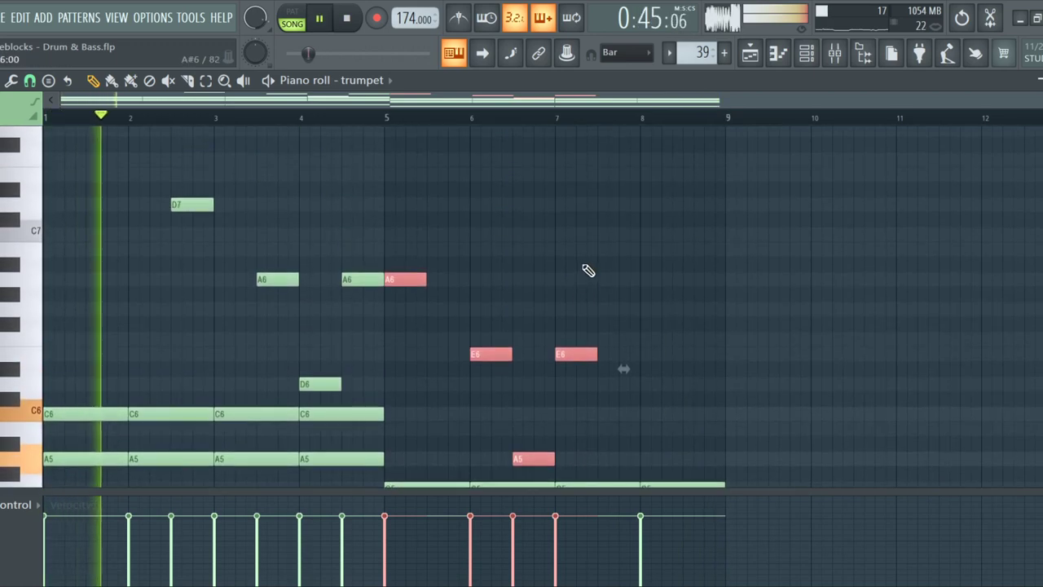
# Undo the stray G#6 note and move the copied melody notes to start halfway through bar 6 and end at bar 9
pyautogui.click(479, 294)
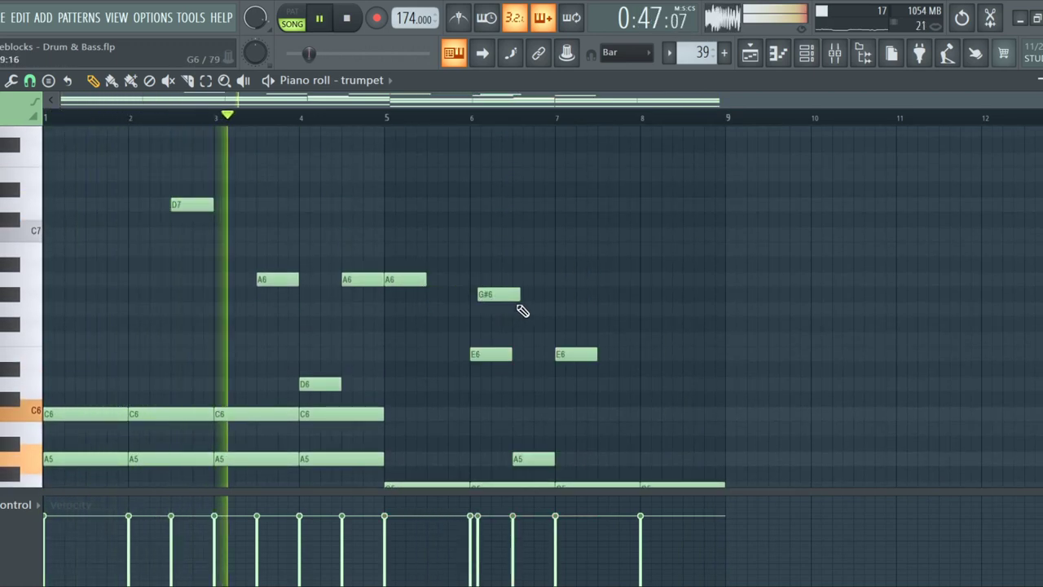
pyautogui.hotkey('ctrl', 'z')
pyautogui.moveTo(410, 286); pyautogui.dragTo(526, 277)
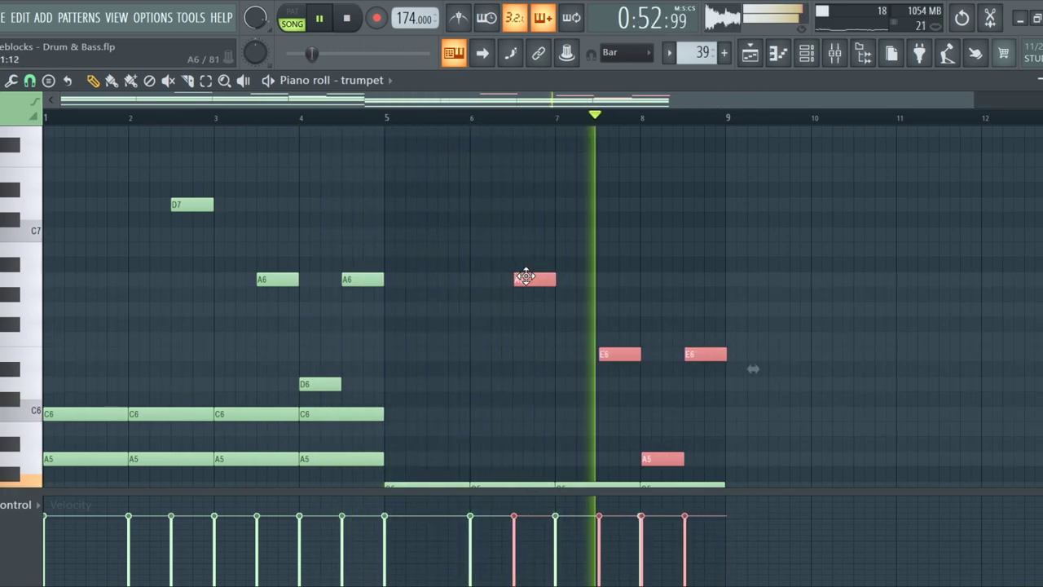
pyautogui.scroll(3, 520, 281)
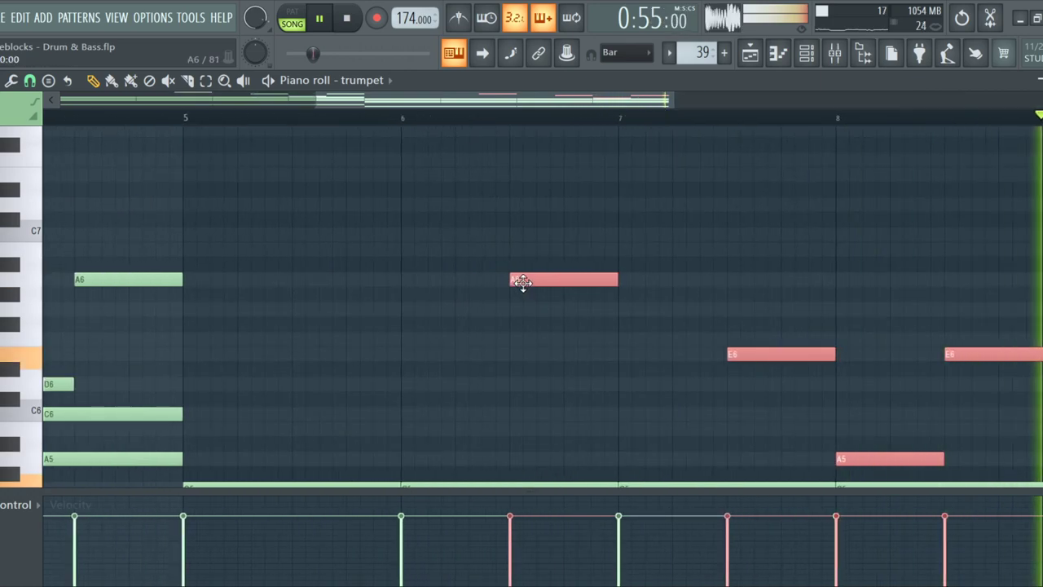
pyautogui.scroll(-3, 522, 283)
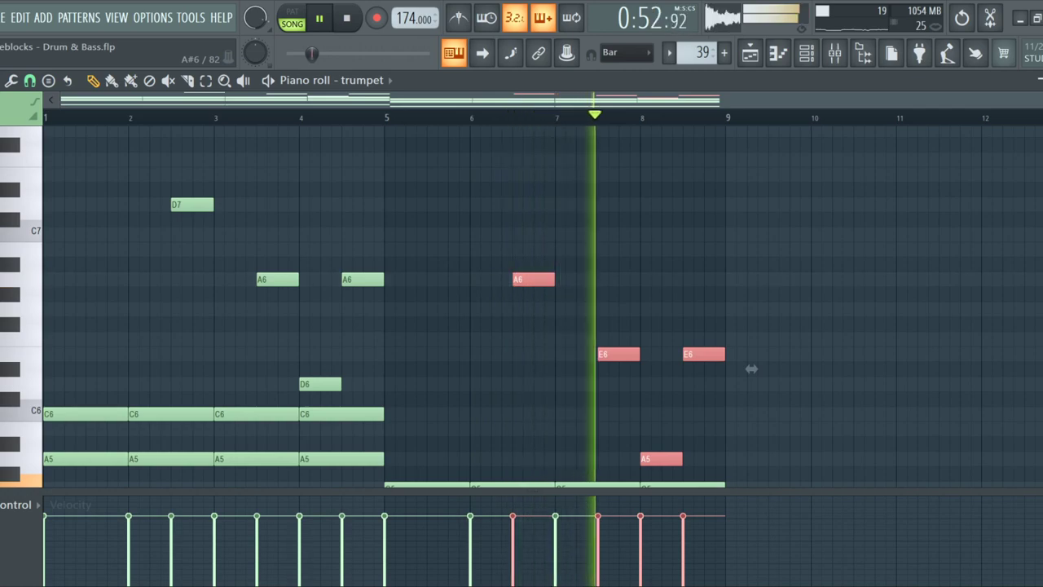
# Raise the melody's final E6 note by an octave to E7, play from bar 7 and return to the playlist
pyautogui.click(707, 359)
pyautogui.click(707, 358)
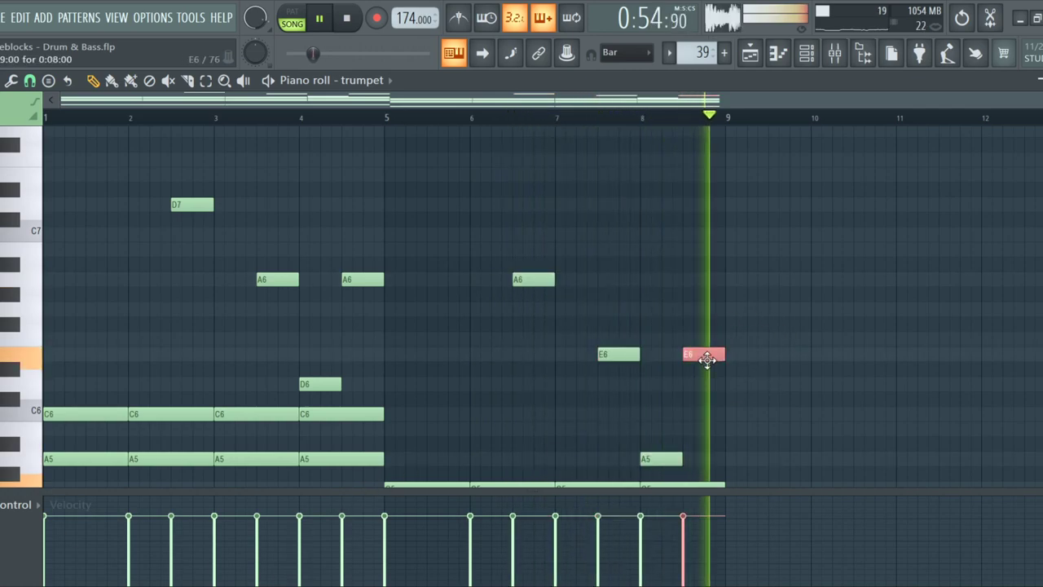
pyautogui.hotkey('ctrl', 'Up')
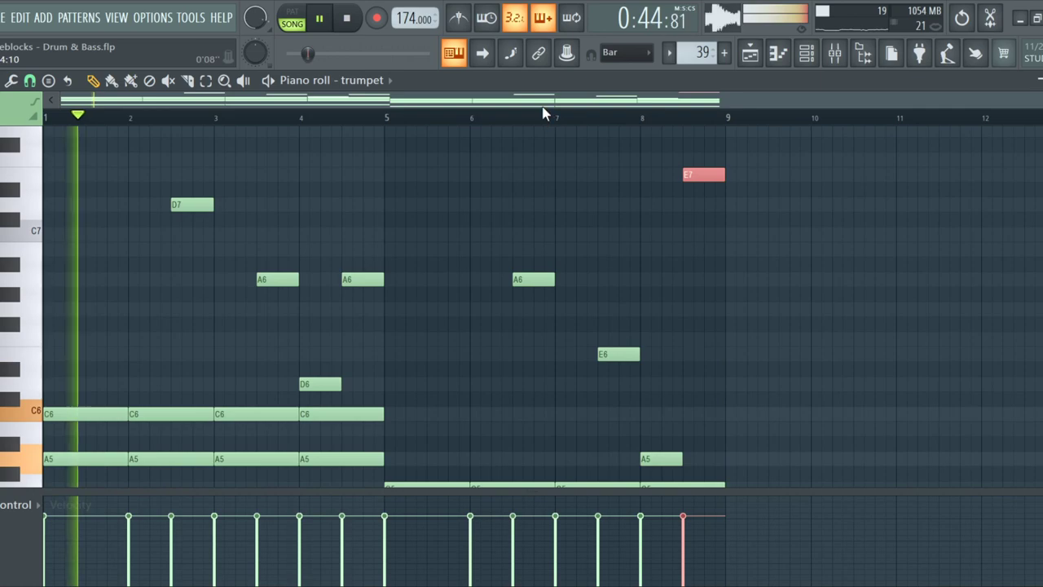
pyautogui.click(554, 117)
pyautogui.click(758, 63)
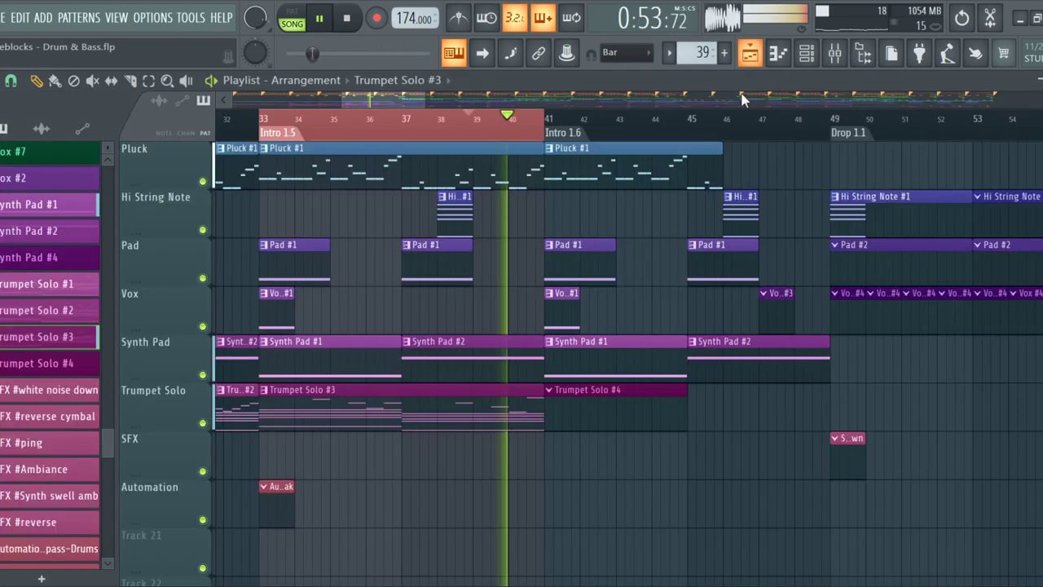
# Examine the arrangement's drum and percussion tracks from Intro 1.5 to Drop 1.1 for where the shuffle patterns sit
pyautogui.scroll(-4, 577, 272)
pyautogui.scroll(-4, 710, 400)
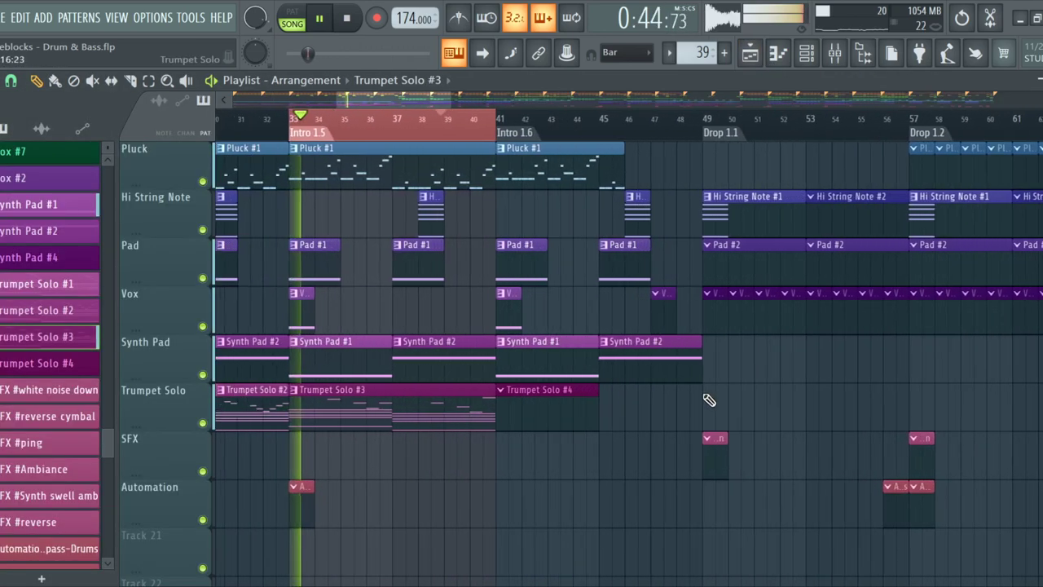
pyautogui.scroll(3, 687, 347)
pyautogui.scroll(3, 687, 347)
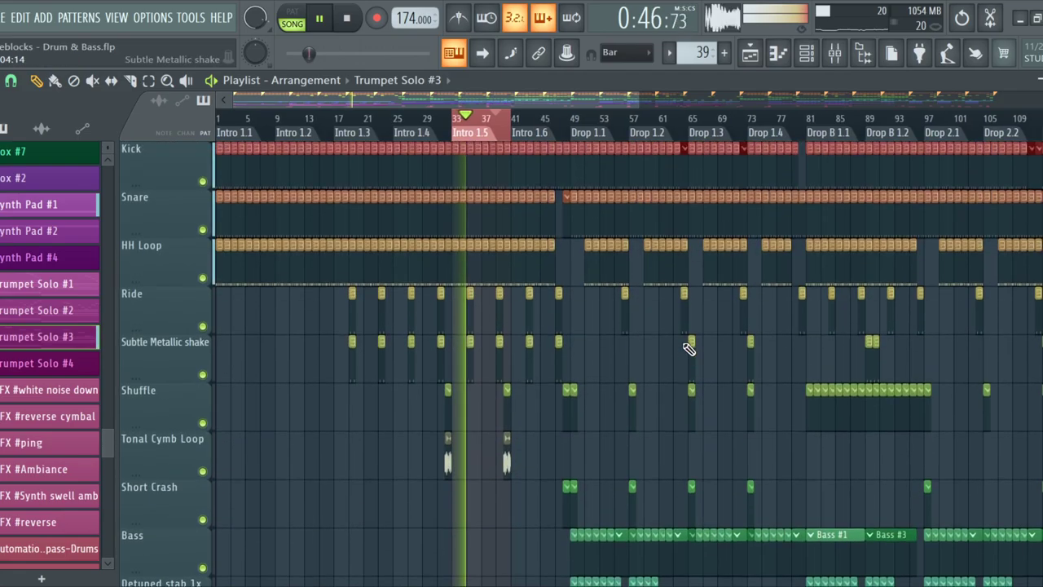
pyautogui.scroll(-1, 687, 354)
pyautogui.scroll(4, 366, 361)
pyautogui.scroll(2, 432, 333)
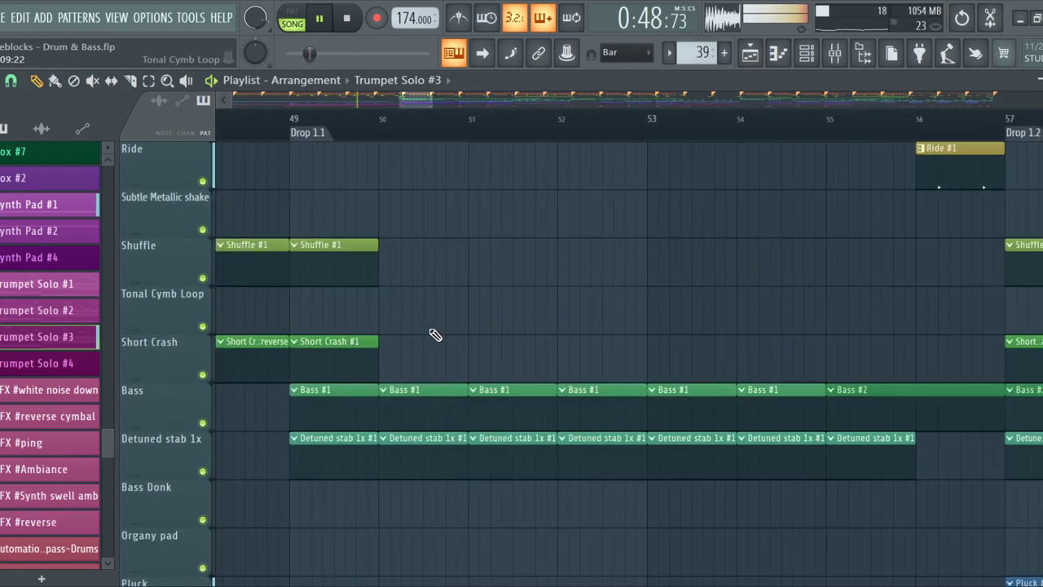
# Copy the one-bar shuffle loop clip from bar 40 to bars 48 and 49 on the Tonal Cymb Loop track
pyautogui.scroll(-5, 400, 305)
pyautogui.scroll(3, 349, 320)
pyautogui.scroll(2, 349, 320)
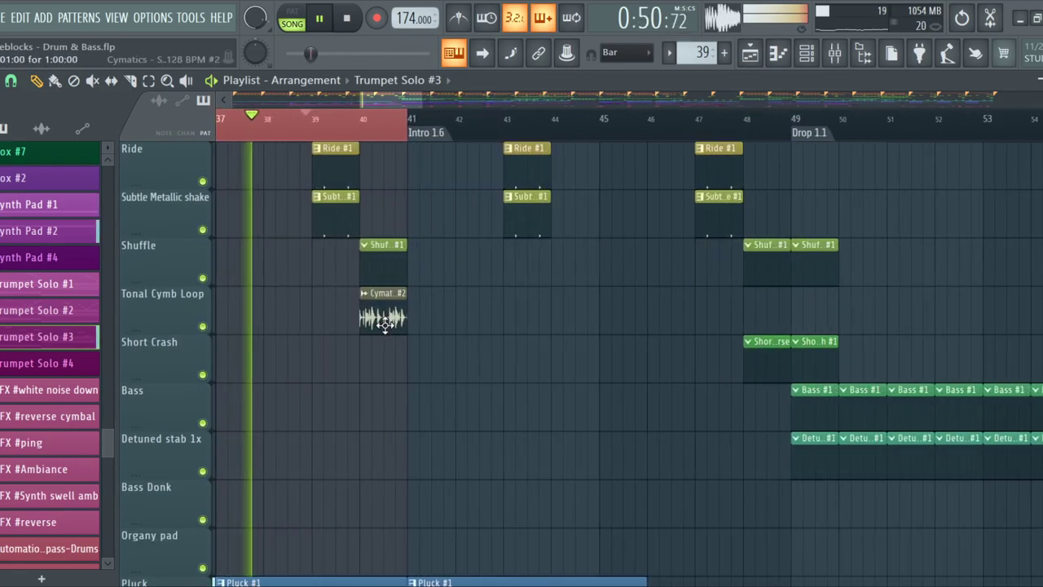
pyautogui.click(363, 318)
pyautogui.scroll(3, 807, 314)
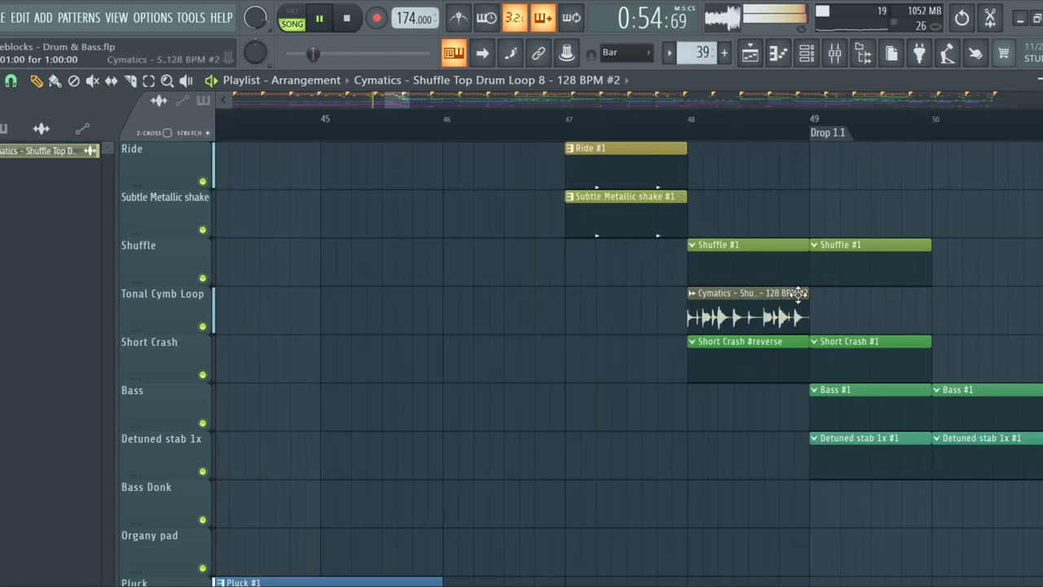
pyautogui.scroll(-4, 797, 304)
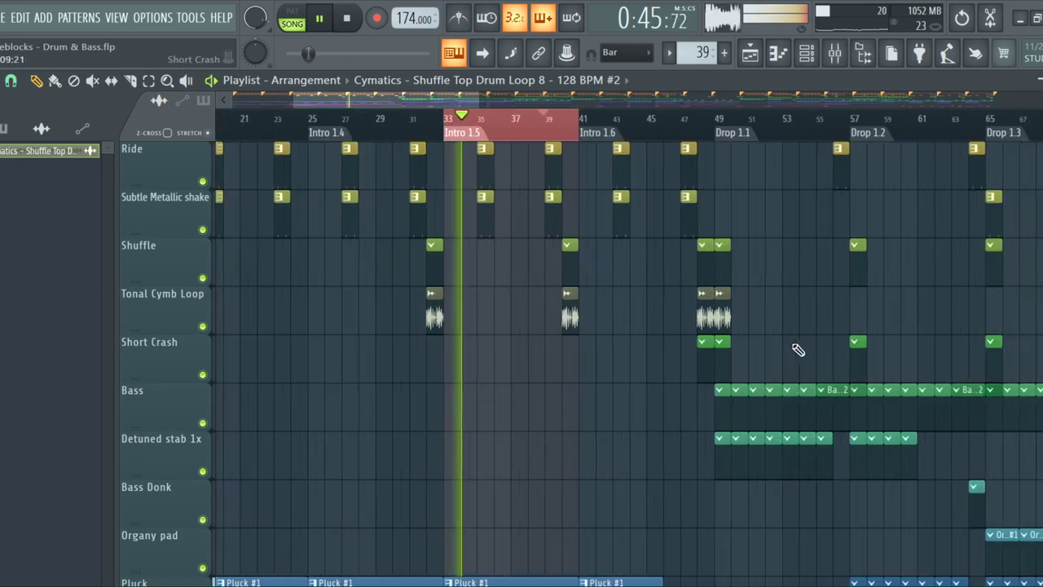
# Place one-bar shuffle loop clips at the starts of Drop 1.2, Drop 1.3 and Drop 1.4
pyautogui.scroll(3, 775, 350)
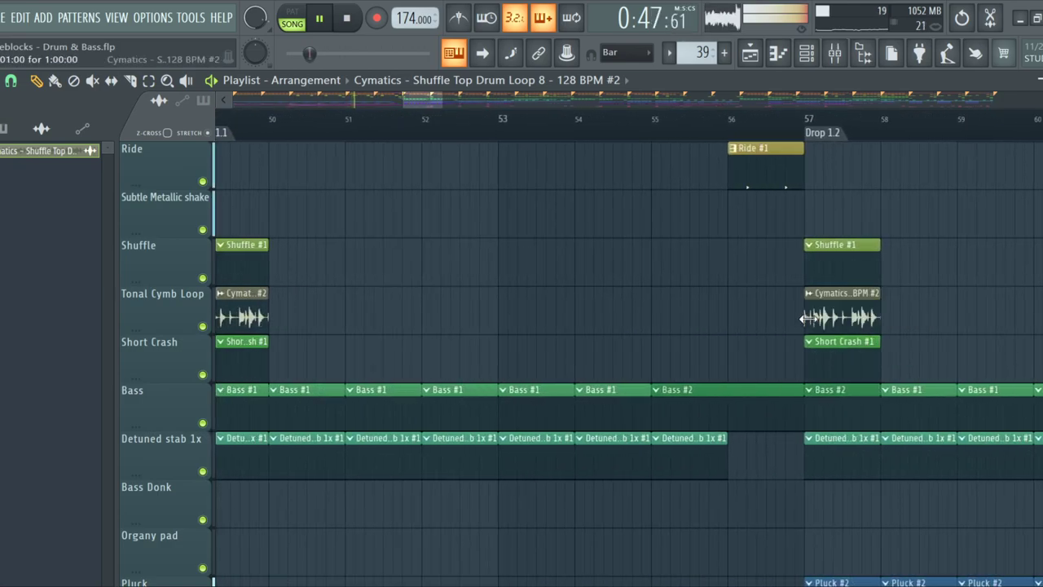
pyautogui.scroll(-4, 885, 342)
pyautogui.scroll(4, 873, 316)
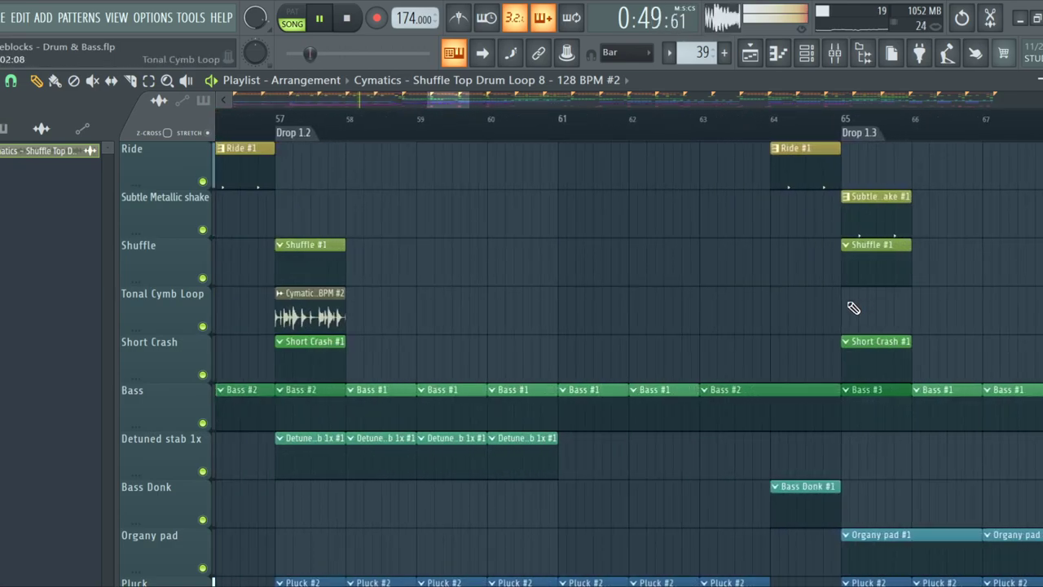
pyautogui.scroll(-4, 659, 317)
pyautogui.scroll(4, 685, 299)
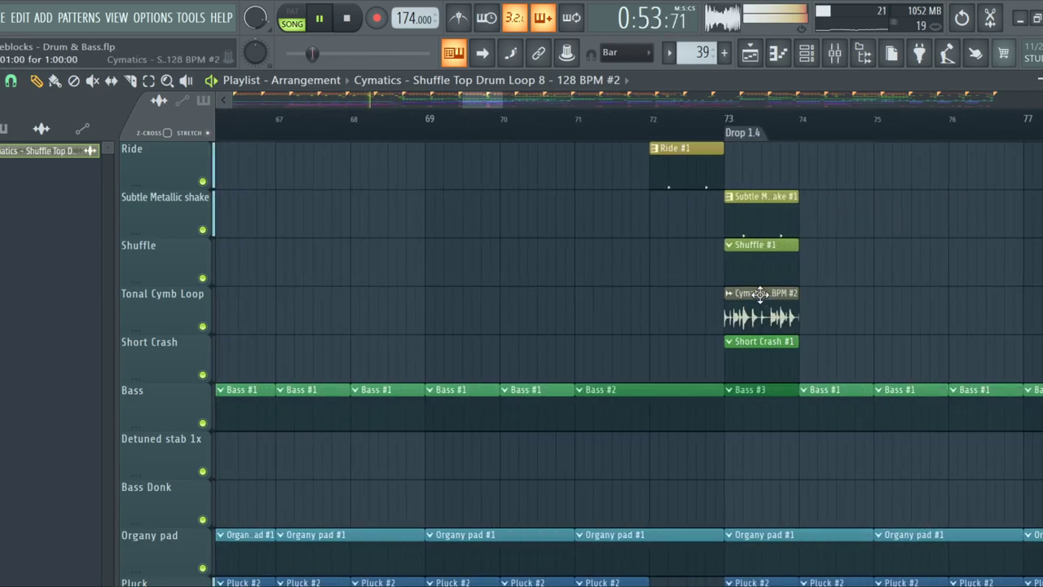
# Set the playback loop to Drop 1.1, bars 49 to 57, and look through that section's tracks while it plays
pyautogui.scroll(-6, 733, 299)
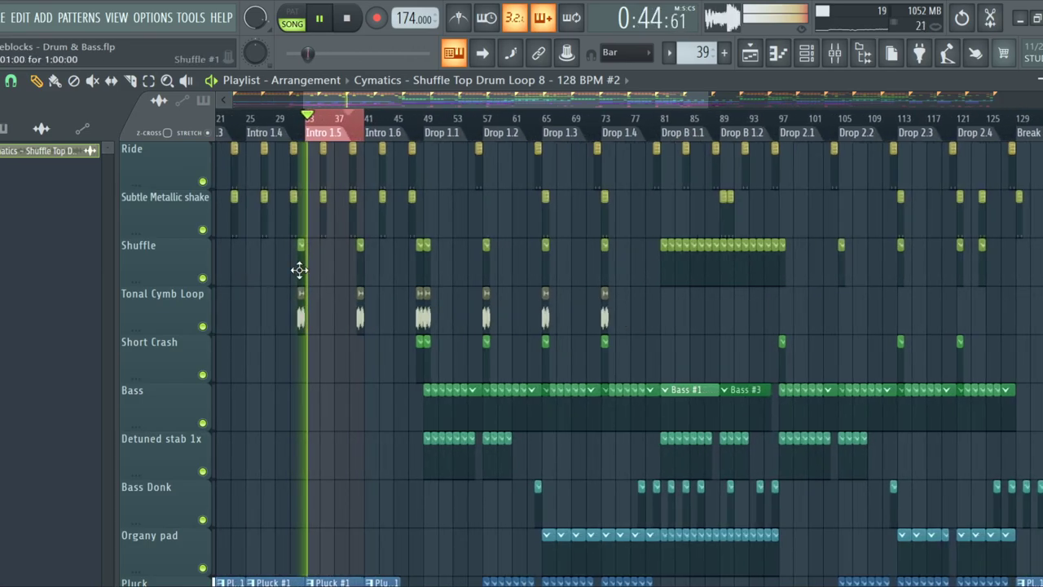
pyautogui.scroll(3, 397, 228)
pyautogui.scroll(6, 442, 145)
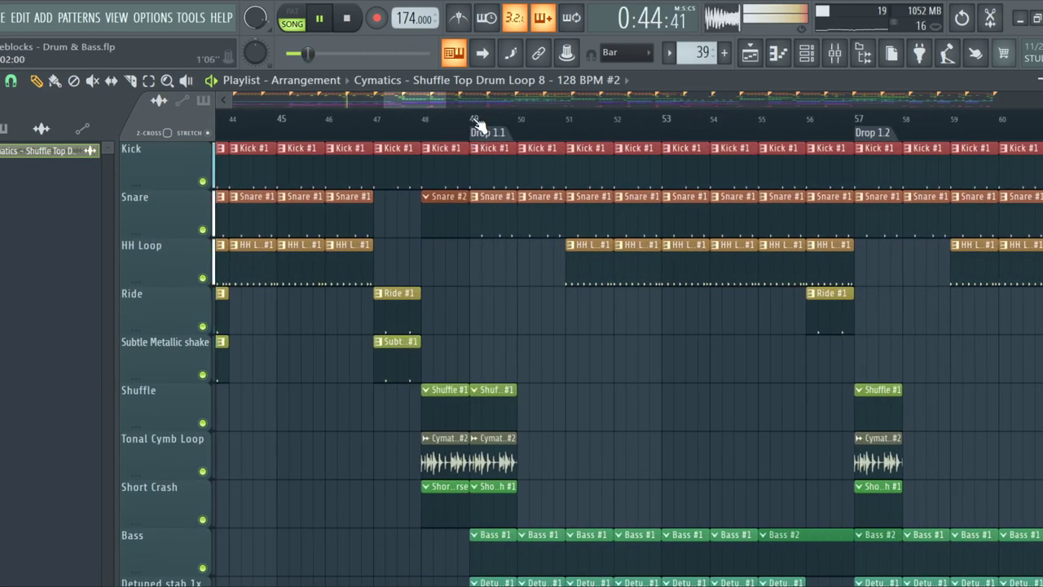
pyautogui.moveTo(476, 121); pyautogui.dragTo(854, 129)
pyautogui.scroll(-9, 660, 275)
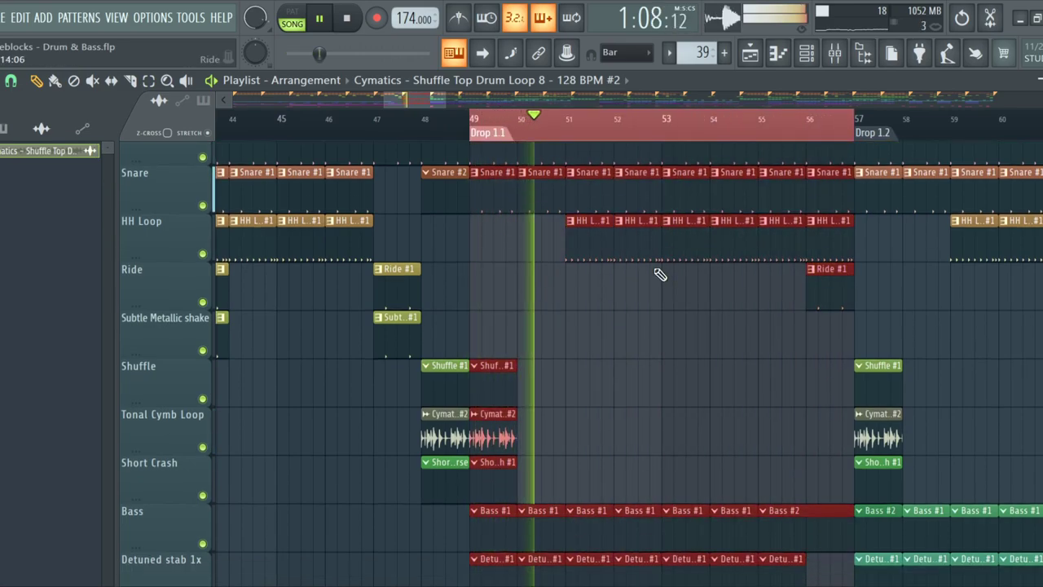
pyautogui.scroll(-1, 546, 307)
pyautogui.scroll(-2, 512, 328)
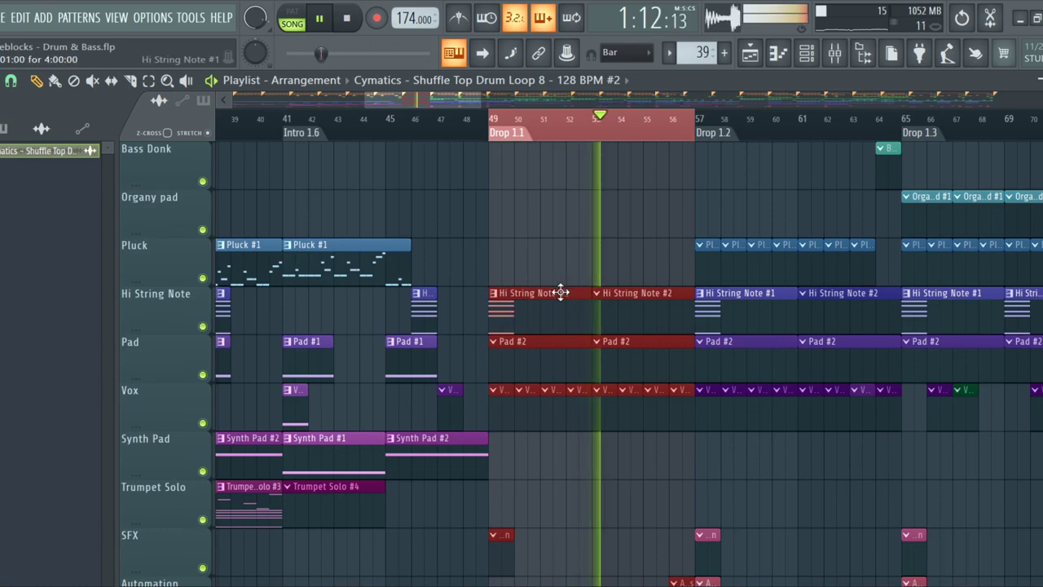
pyautogui.scroll(7, 534, 351)
pyautogui.scroll(5, 489, 432)
# Select the Bass #1 pattern, add a Serum synth and step through its bass presets to [BS] Sustain delay
pyautogui.click(473, 405)
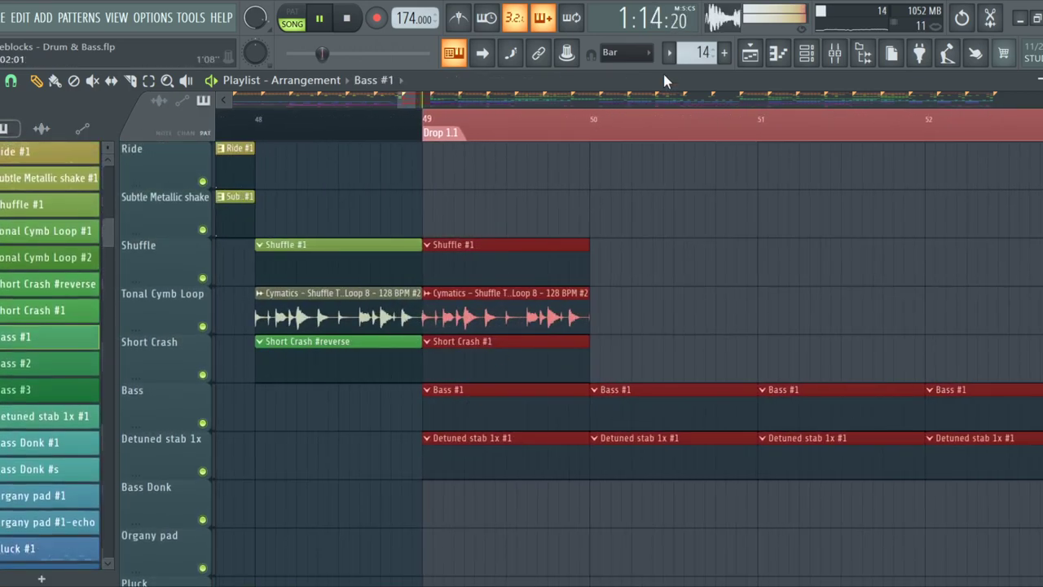
pyautogui.click(807, 53)
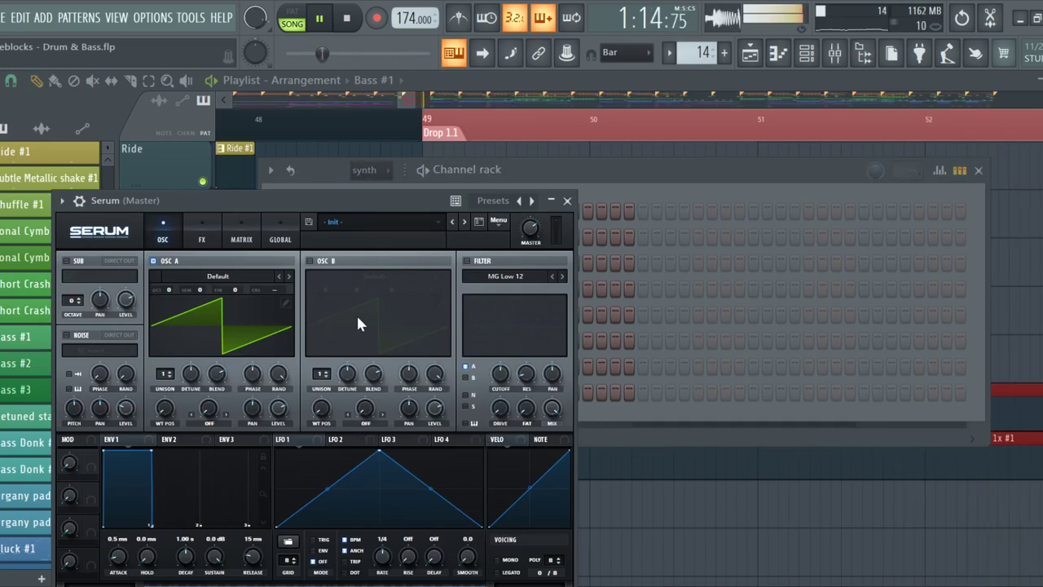
pyautogui.click(465, 222)
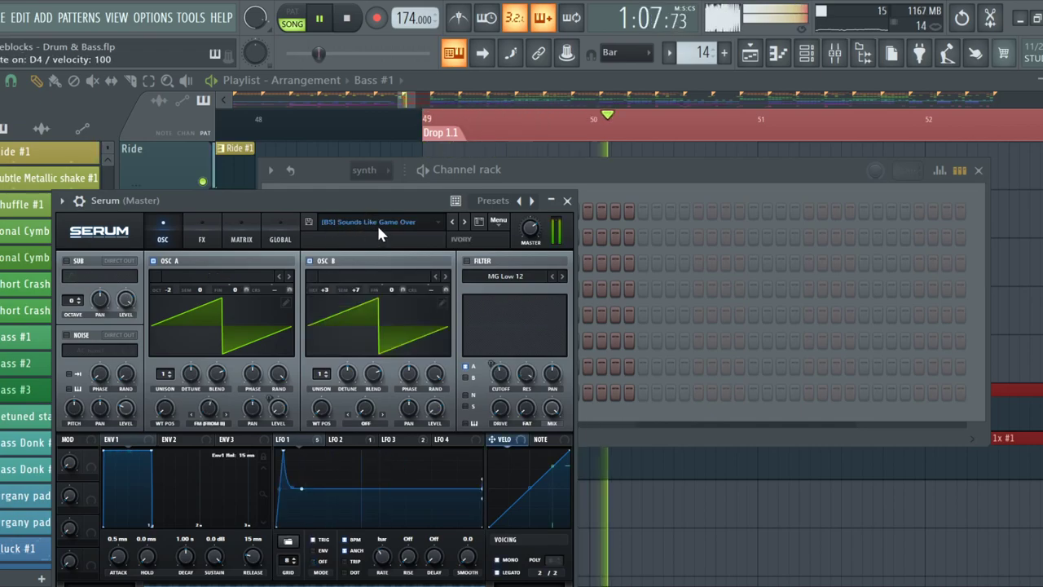
pyautogui.click(463, 221)
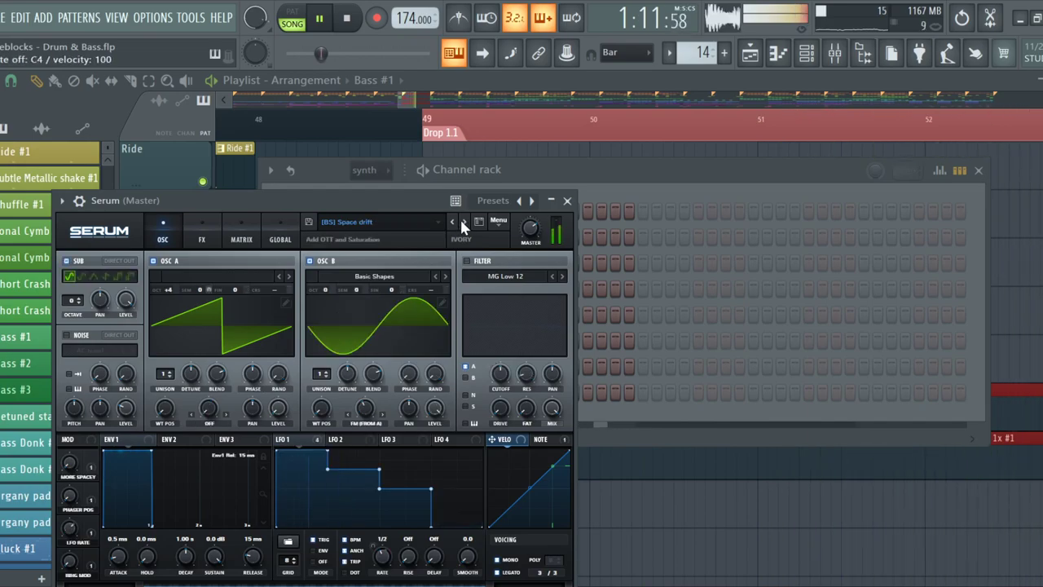
pyautogui.click(462, 221)
pyautogui.click(463, 221)
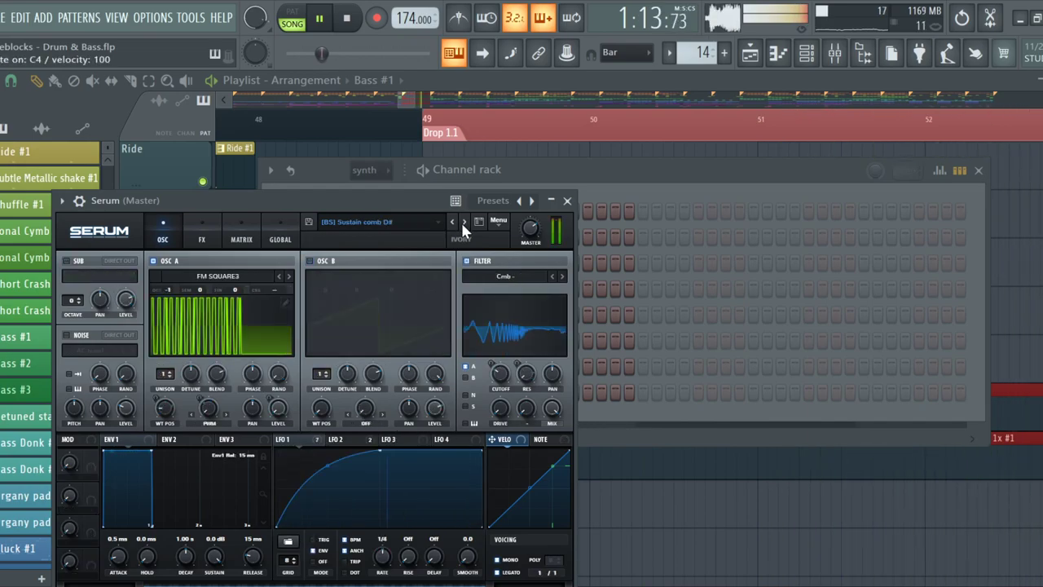
pyautogui.click(461, 220)
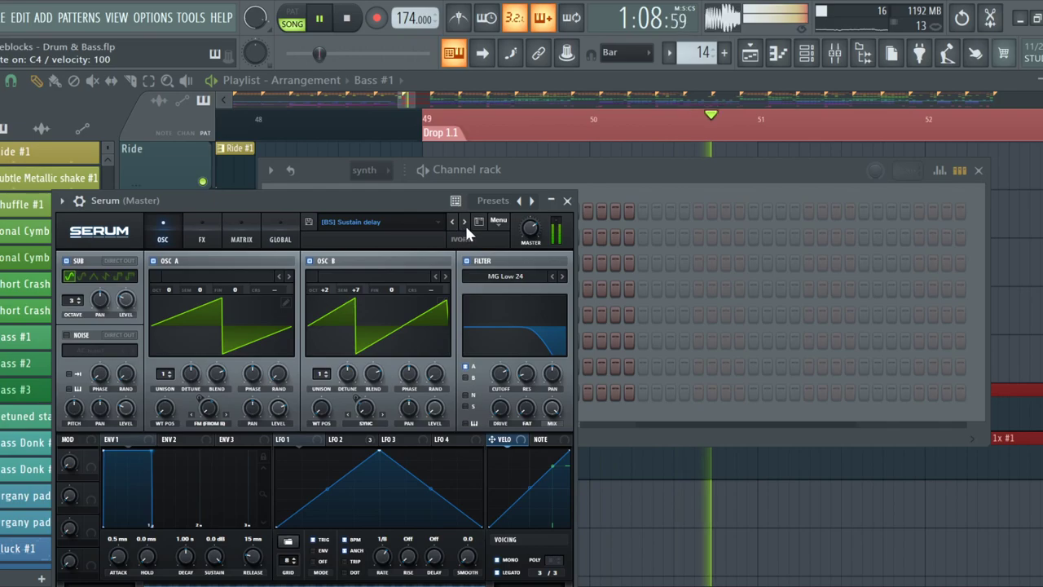
# Enter a half-bar D note at the start of Serum's Bass #1 pattern and lower it to D3
pyautogui.click(801, 64)
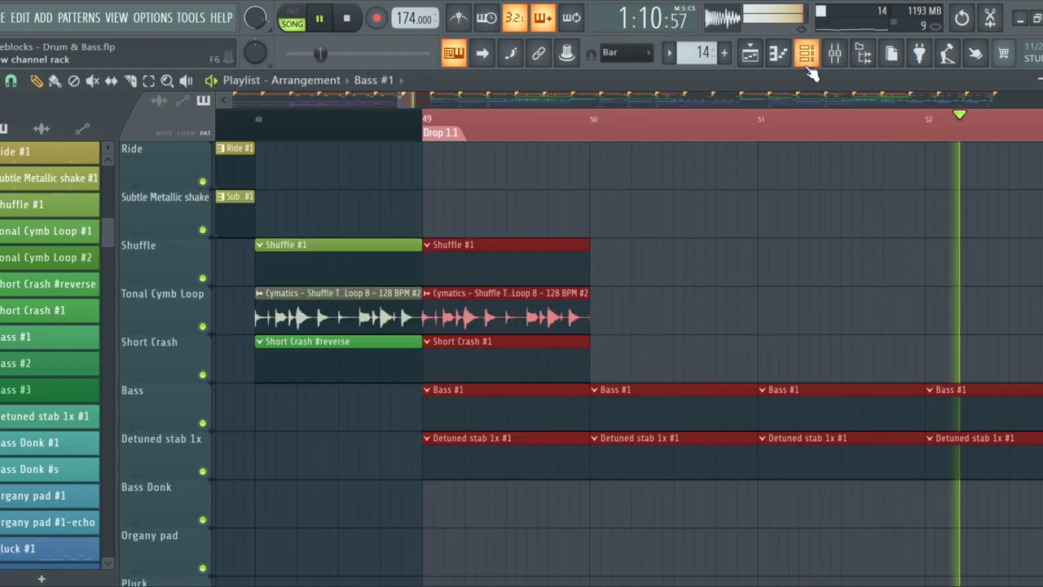
pyautogui.click(807, 65)
pyautogui.click(779, 63)
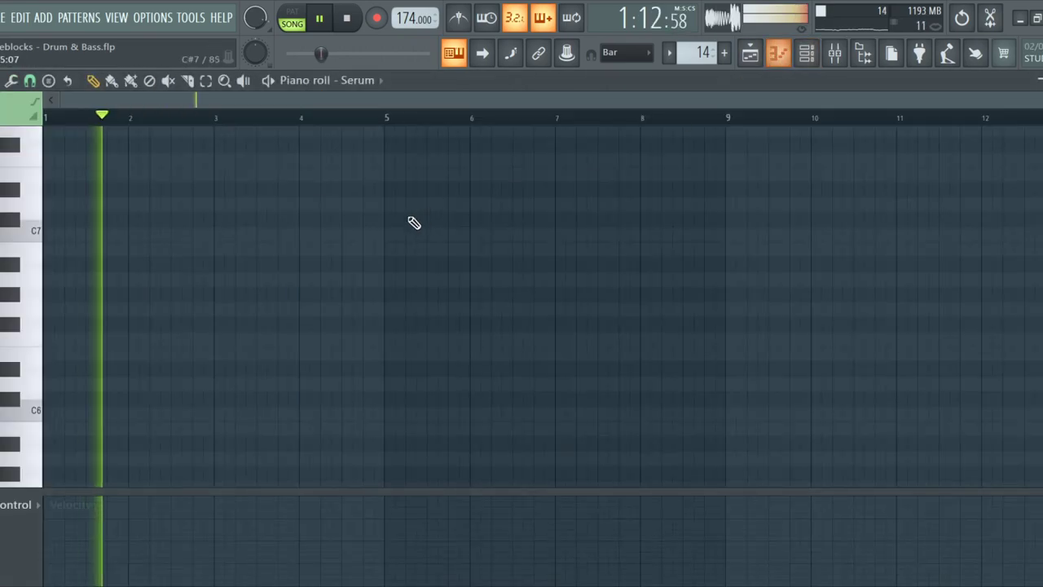
pyautogui.scroll(-1, 65, 407)
pyautogui.click(63, 367)
pyautogui.moveTo(63, 367); pyautogui.dragTo(76, 367)
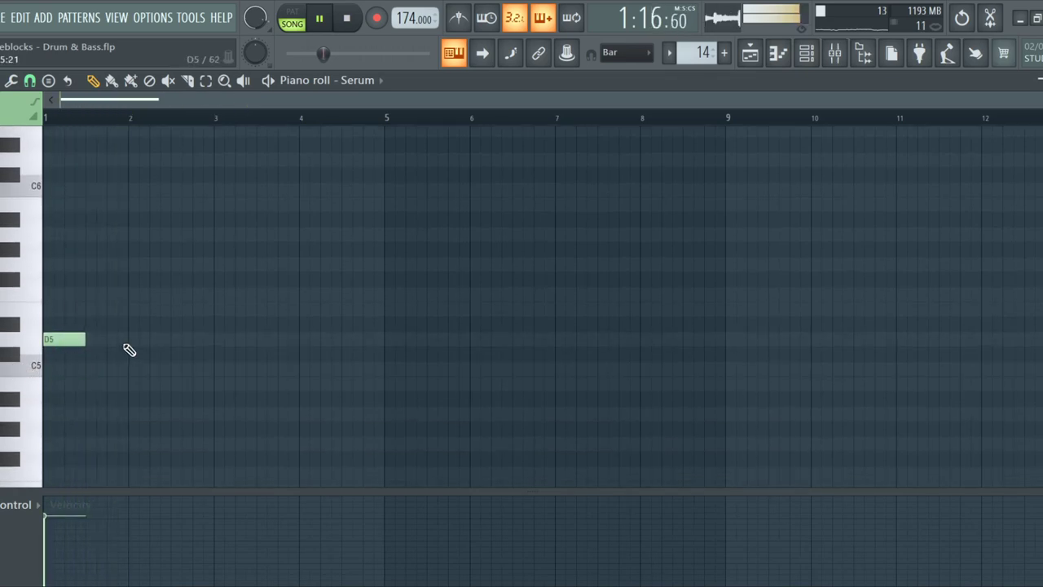
pyautogui.scroll(-6, 123, 342)
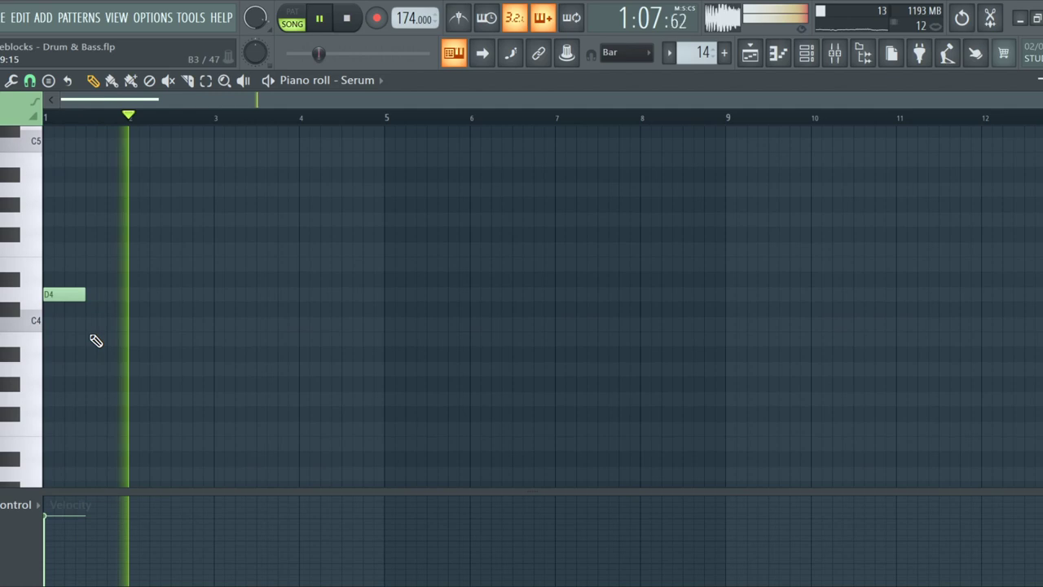
pyautogui.press('space')
pyautogui.scroll(3, 95, 341)
pyautogui.press('space')
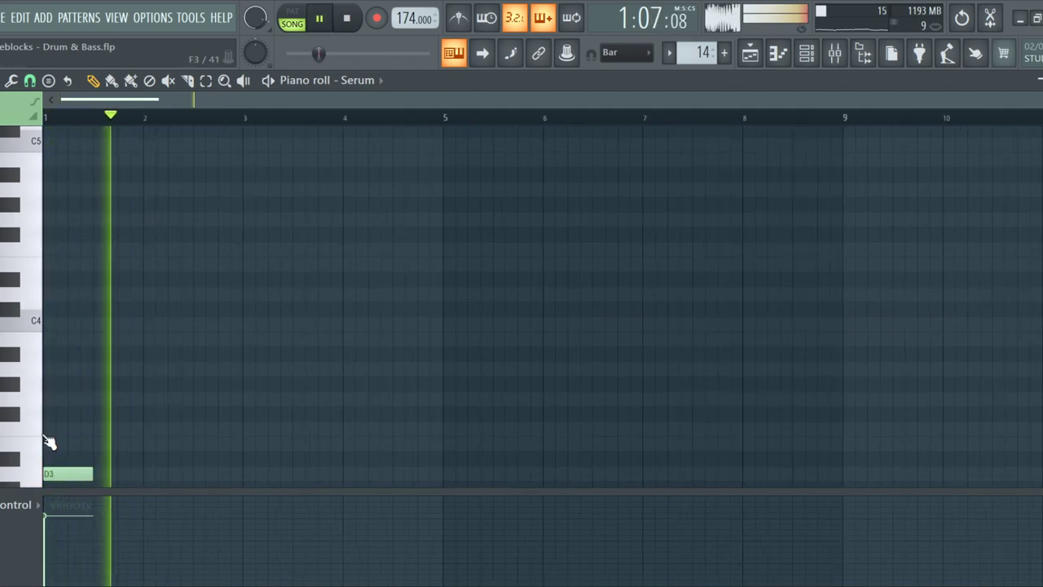
# Lengthen the D3 note to one full bar and play the Bass clips of Drop 1.1 in the playlist
pyautogui.keyDown('ctrl'); pyautogui.scroll(5, 51, 431); pyautogui.keyUp('ctrl')
pyautogui.moveTo(233, 474); pyautogui.dragTo(425, 474)
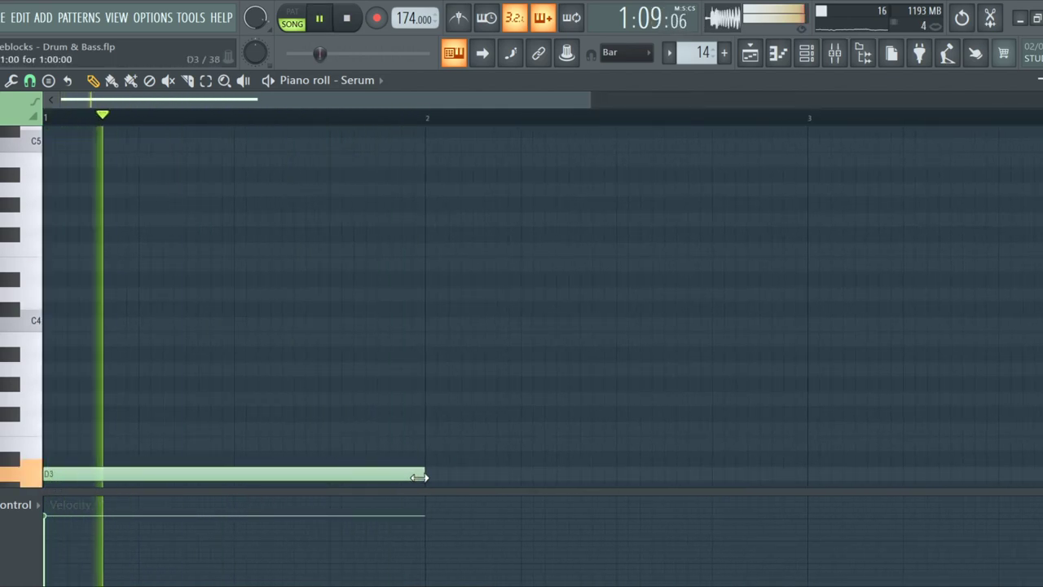
pyautogui.keyDown('ctrl'); pyautogui.scroll(-3, 479, 388); pyautogui.keyUp('ctrl')
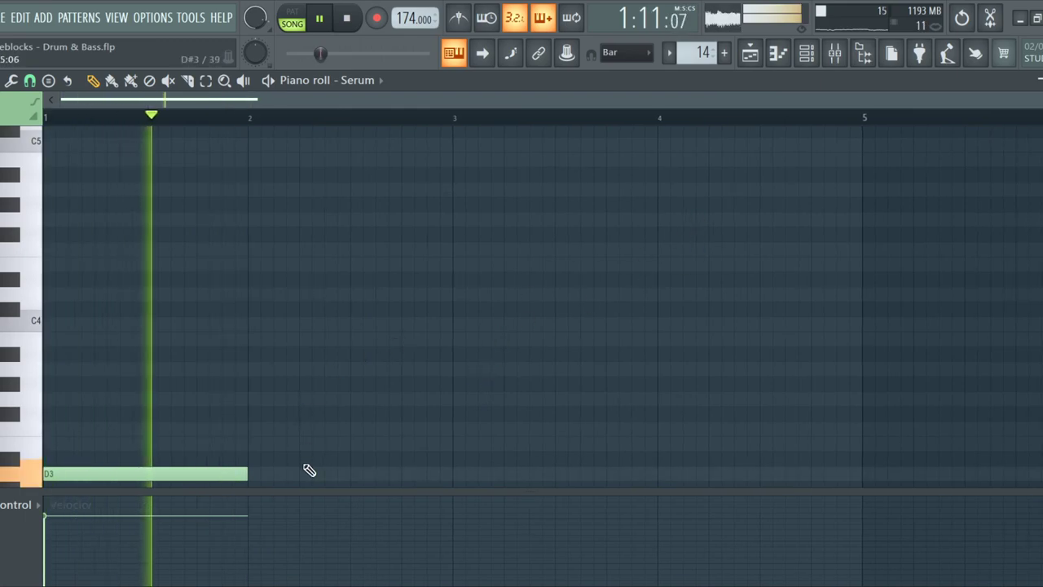
pyautogui.click(750, 51)
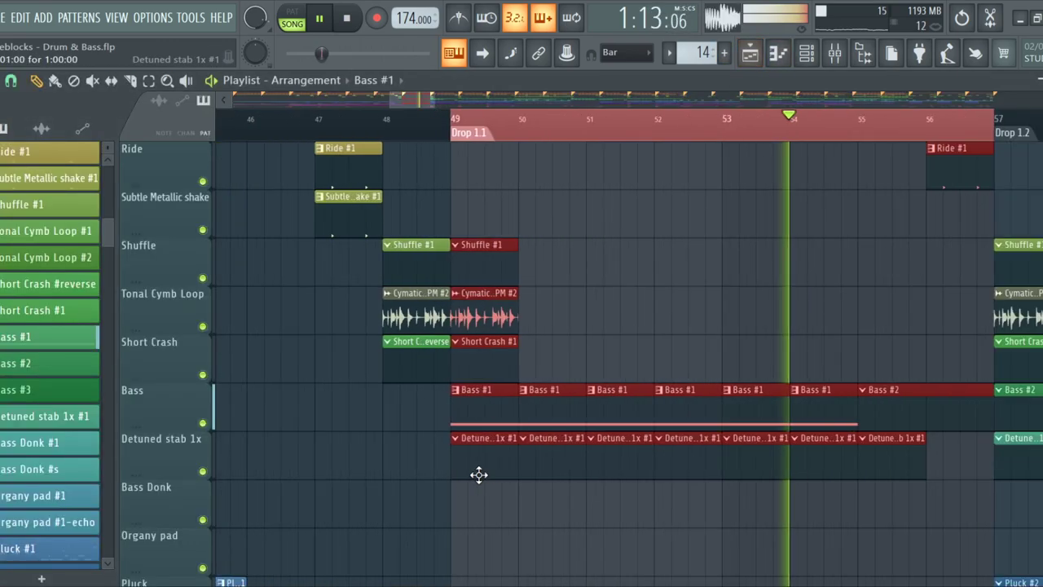
pyautogui.scroll(2, 333, 484)
pyautogui.scroll(-4, 345, 463)
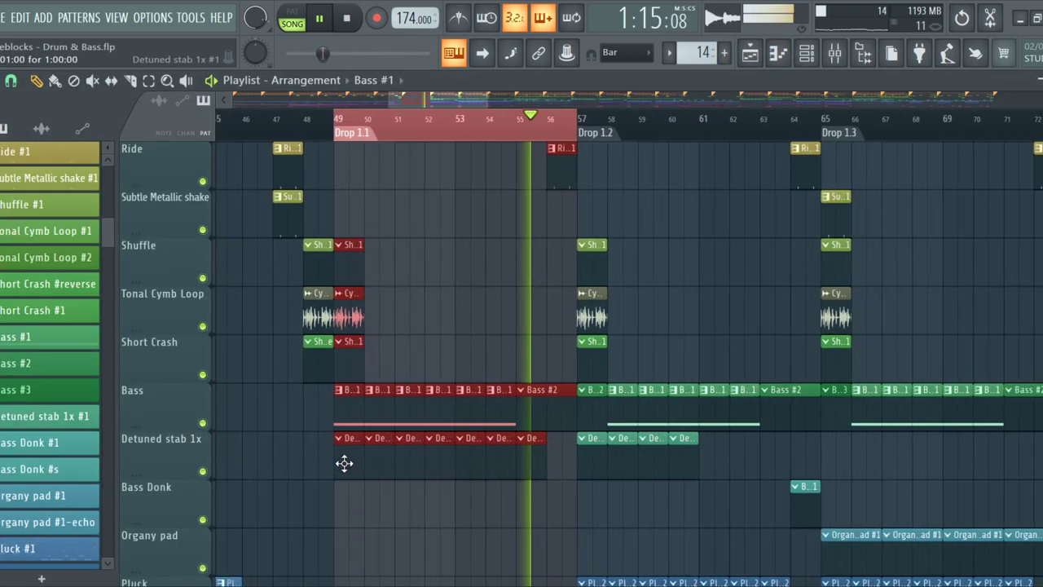
pyautogui.scroll(2, 353, 472)
pyautogui.scroll(-1, 415, 467)
pyautogui.scroll(-1, 440, 460)
pyautogui.press('space')
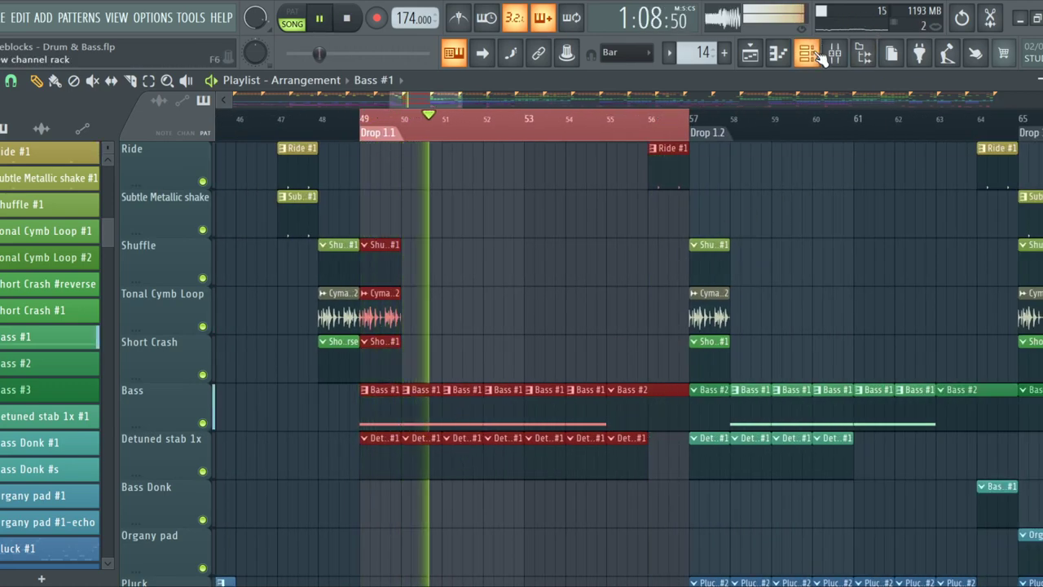
# Change the bass Serum's preset to [BS] Sustained FM, close the synth and return to the playlist
pyautogui.press('F6')
pyautogui.click(372, 393)
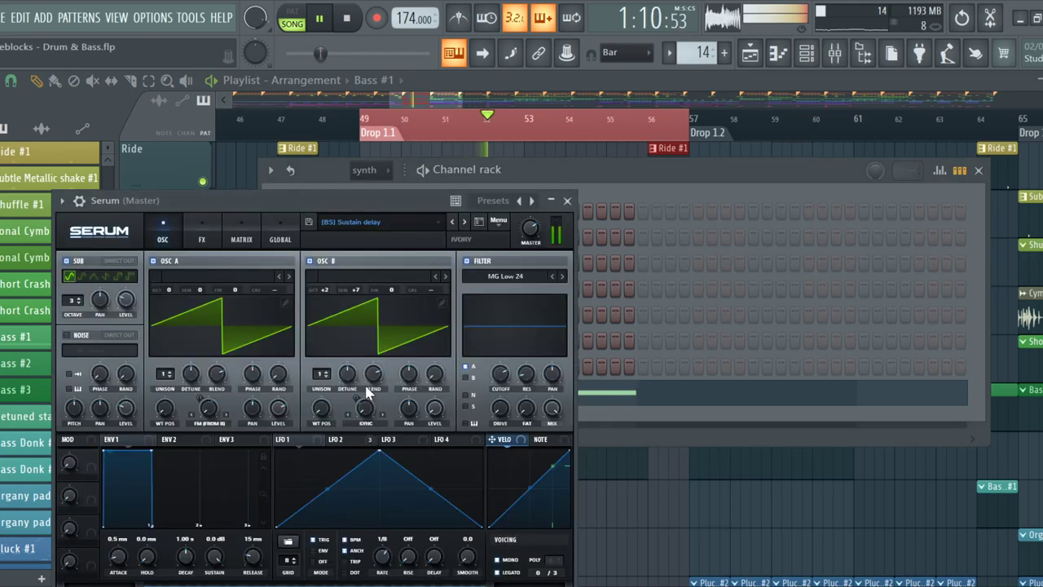
pyautogui.click(466, 221)
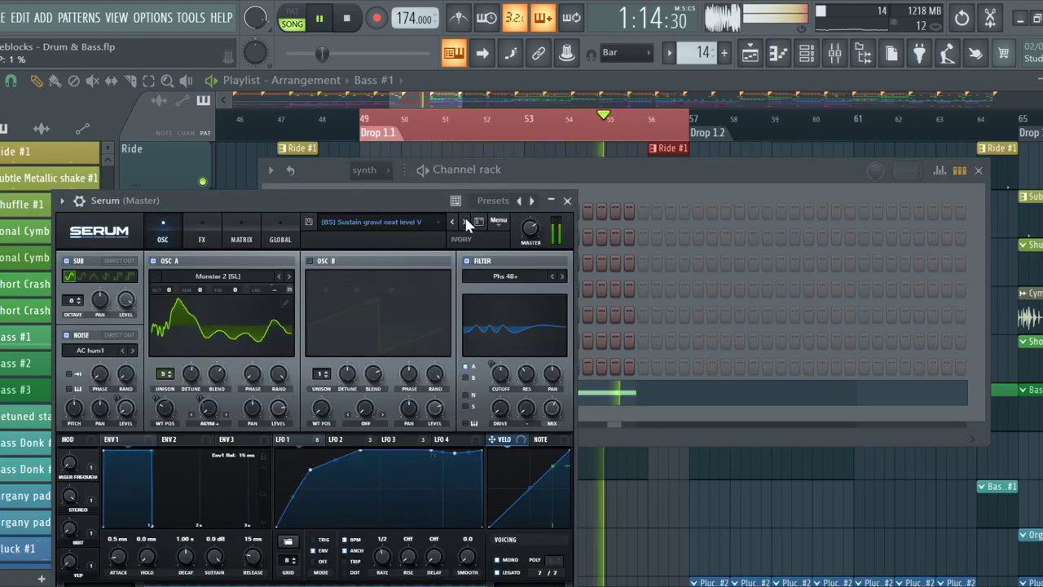
pyautogui.click(463, 215)
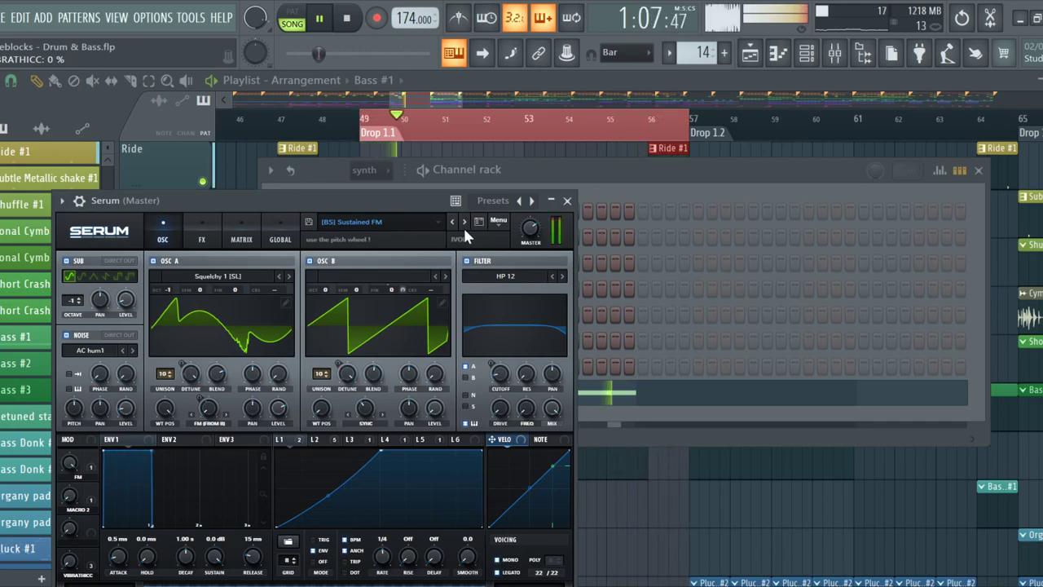
pyautogui.click(569, 200)
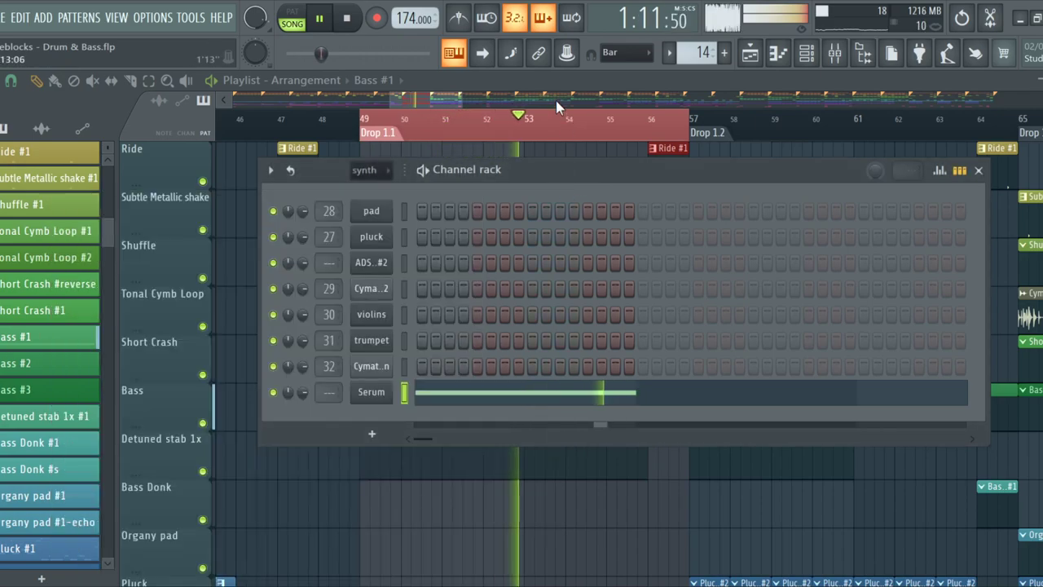
pyautogui.click(555, 82)
# Select the Detuned stab 1x #1 pattern, add a second Serum synth and load its [BS] Hypersquarr preset
pyautogui.scroll(5, 414, 400)
pyautogui.click(377, 467)
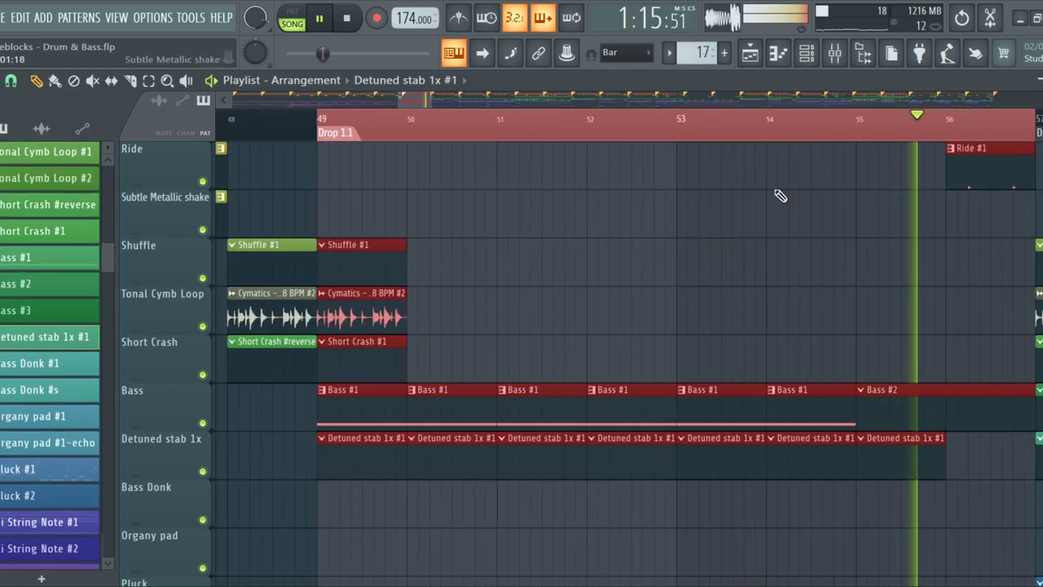
pyautogui.click(806, 53)
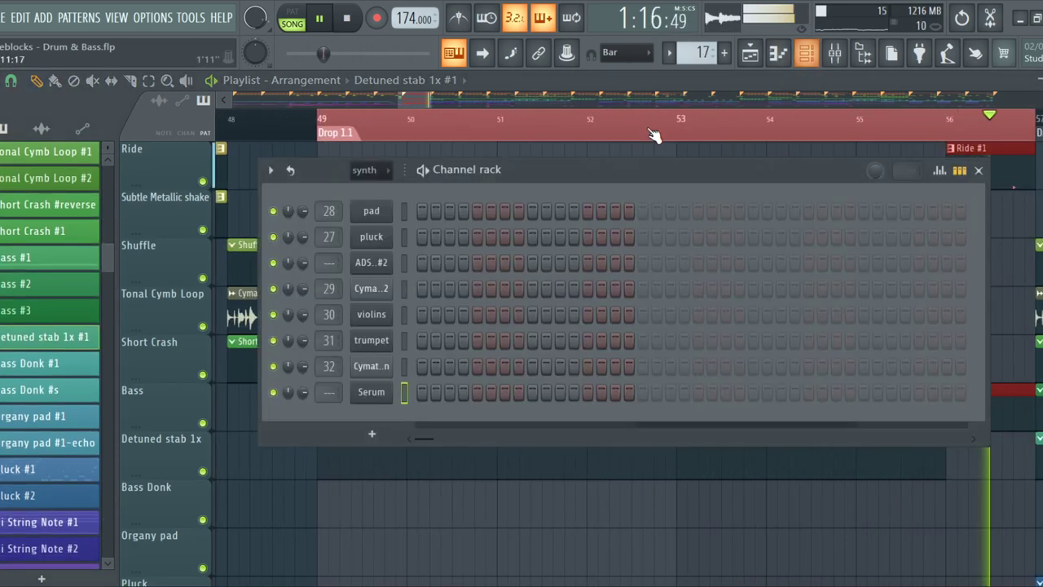
pyautogui.click(371, 392)
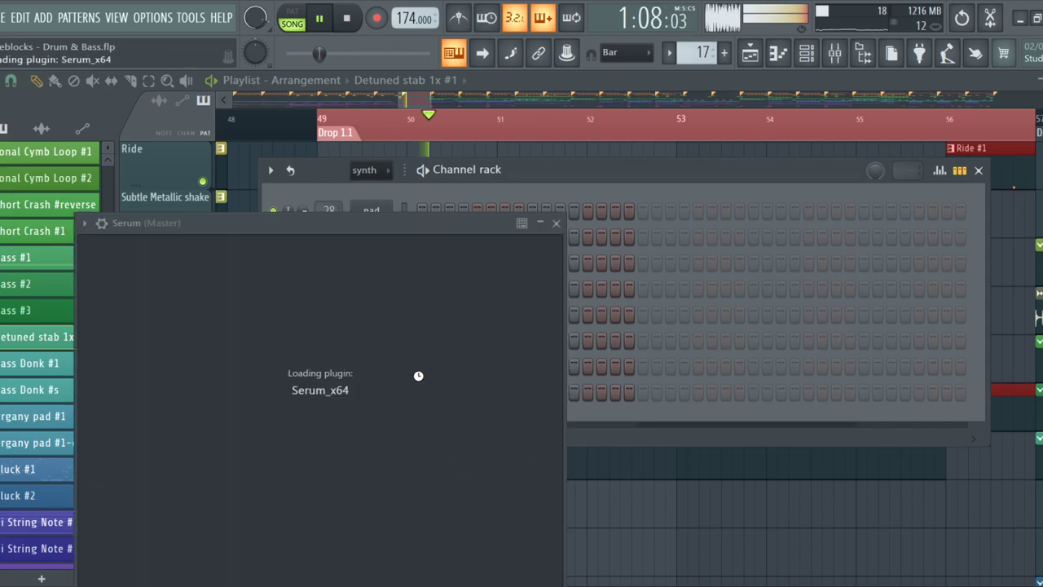
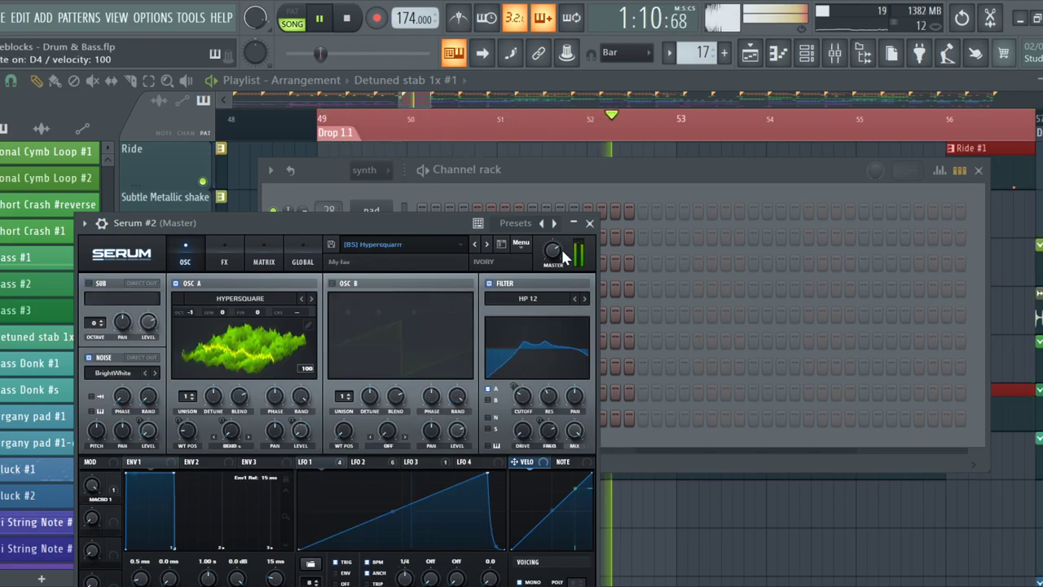
pyautogui.click(592, 223)
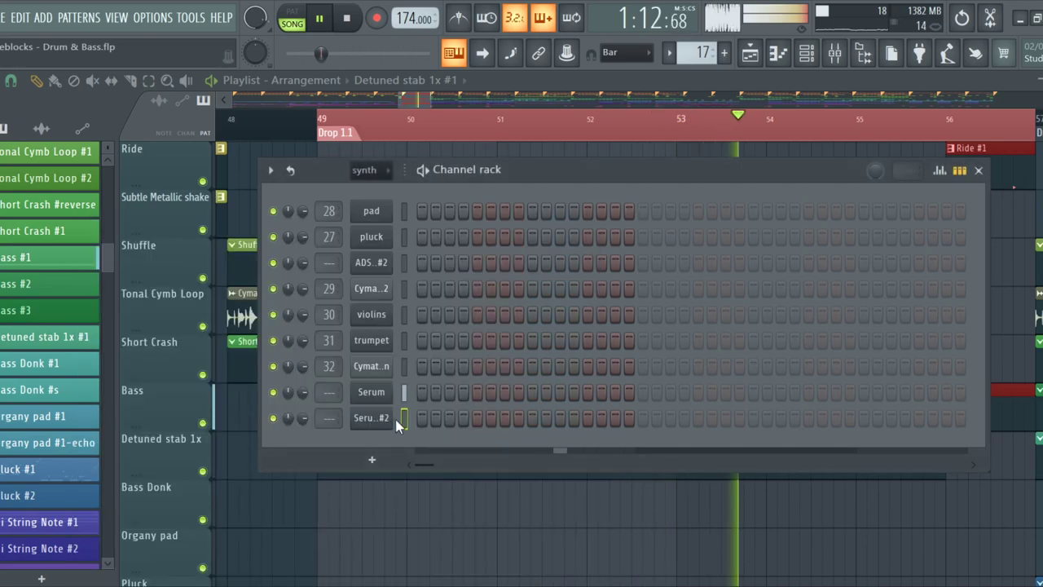
# Enter a one-bar D4 note in Serum #2's stab pattern and raise it an octave to D5
pyautogui.click(748, 55)
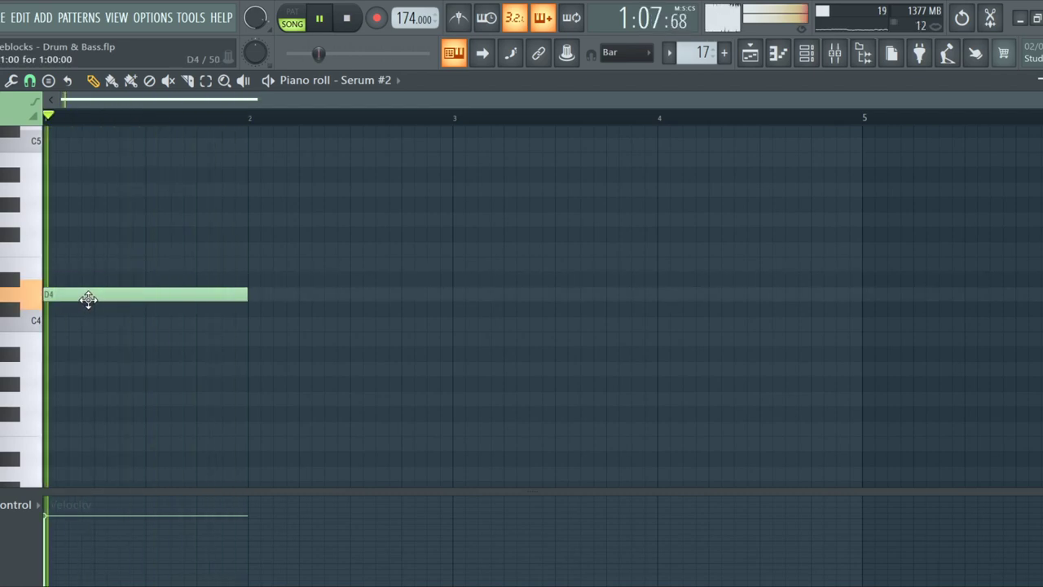
pyautogui.click(101, 294)
pyautogui.hotkey('ctrl', 'Up')
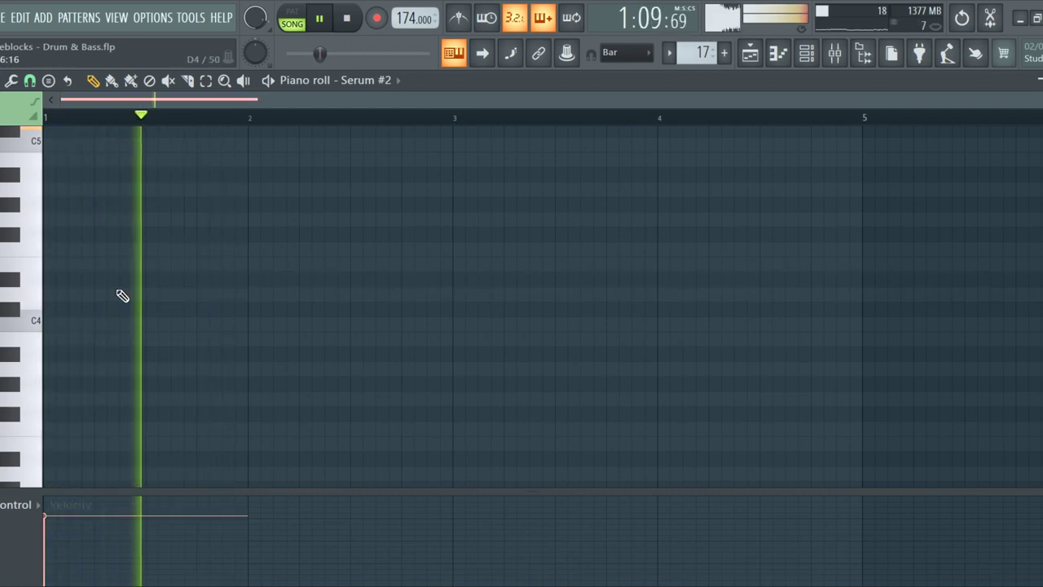
pyautogui.scroll(3, 102, 264)
pyautogui.press('Delete')
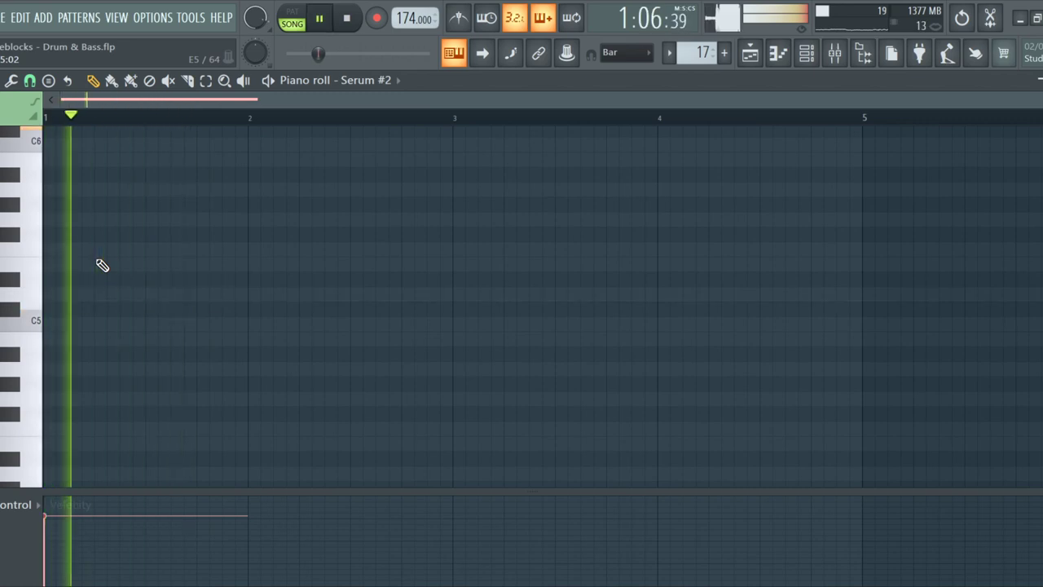
pyautogui.hotkey('ctrl', 'z')
pyautogui.press('space')
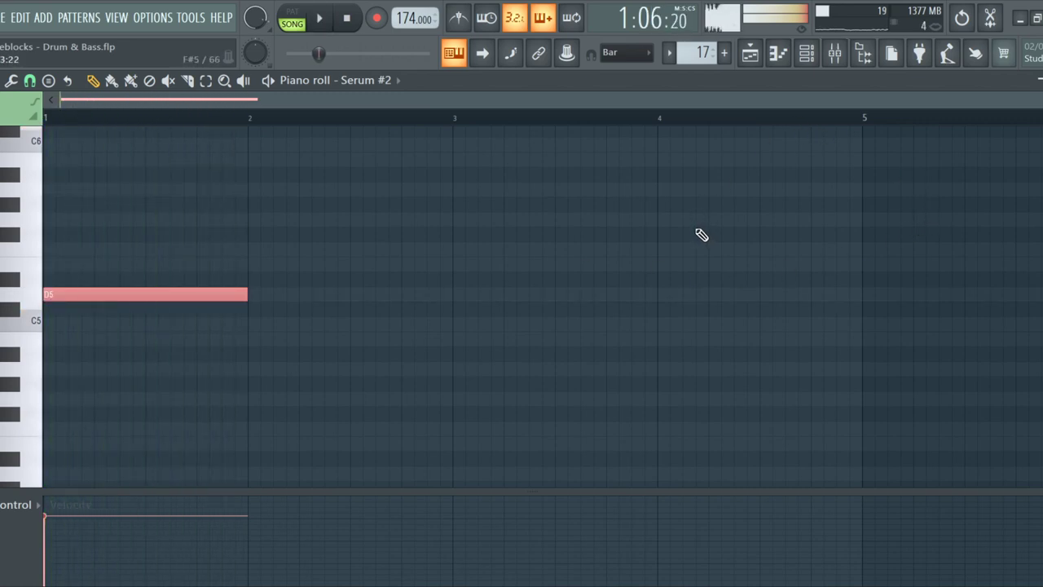
# Open the Serum #2 synth during playback and audition its [BS] Hypersquarr sound on the D5 note
pyautogui.click(806, 66)
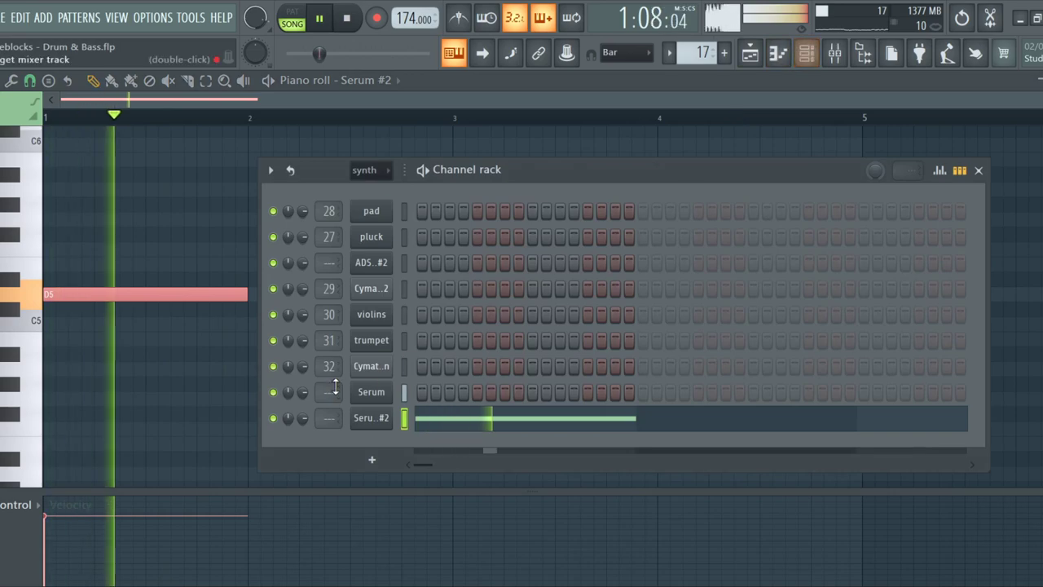
pyautogui.click(390, 420)
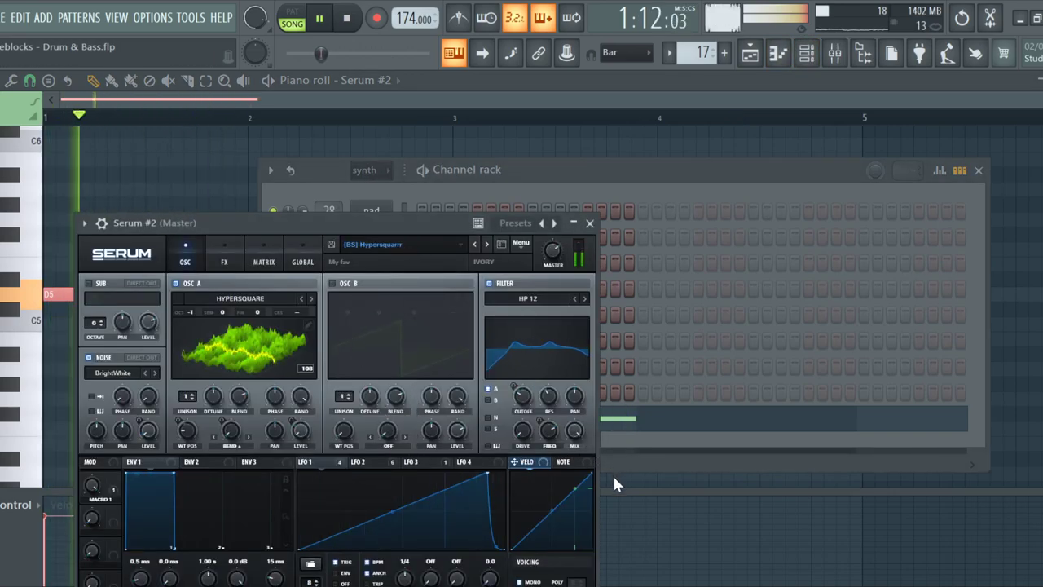
pyautogui.moveTo(385, 223); pyautogui.dragTo(570, 155)
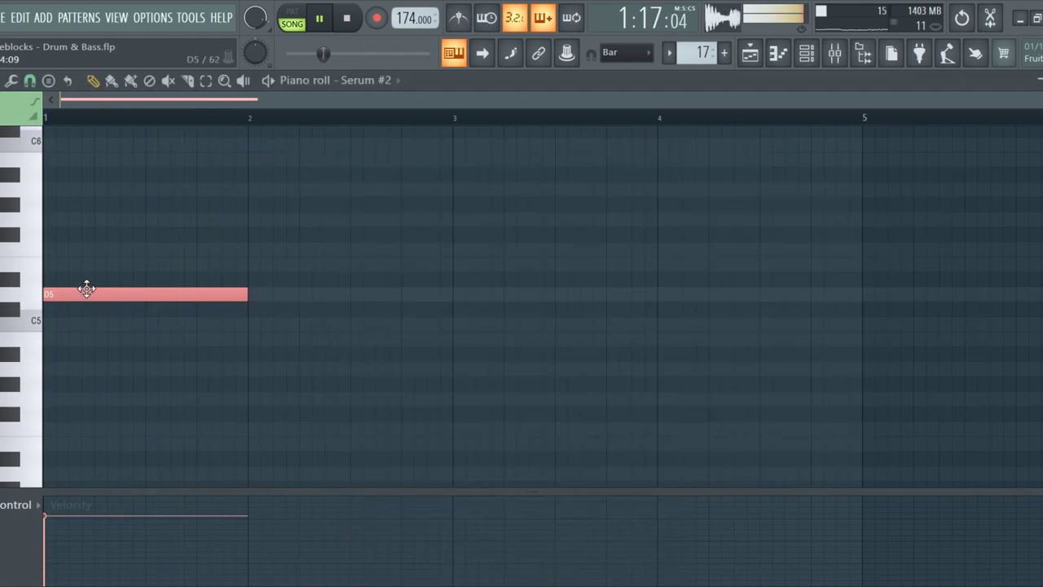
# Stack one-bar F5, A5 and C6 notes above the D5 stab note and raise the whole chord one octave
pyautogui.click(86, 289)
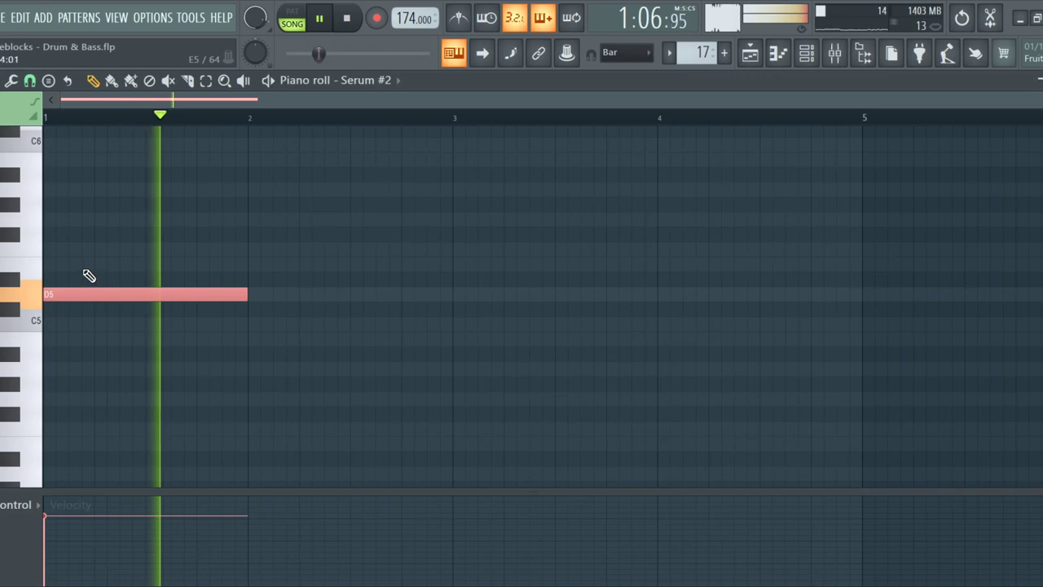
pyautogui.click(81, 263)
pyautogui.moveTo(82, 260); pyautogui.dragTo(6, 254)
pyautogui.click(81, 204)
pyautogui.moveTo(82, 204); pyautogui.dragTo(63, 179)
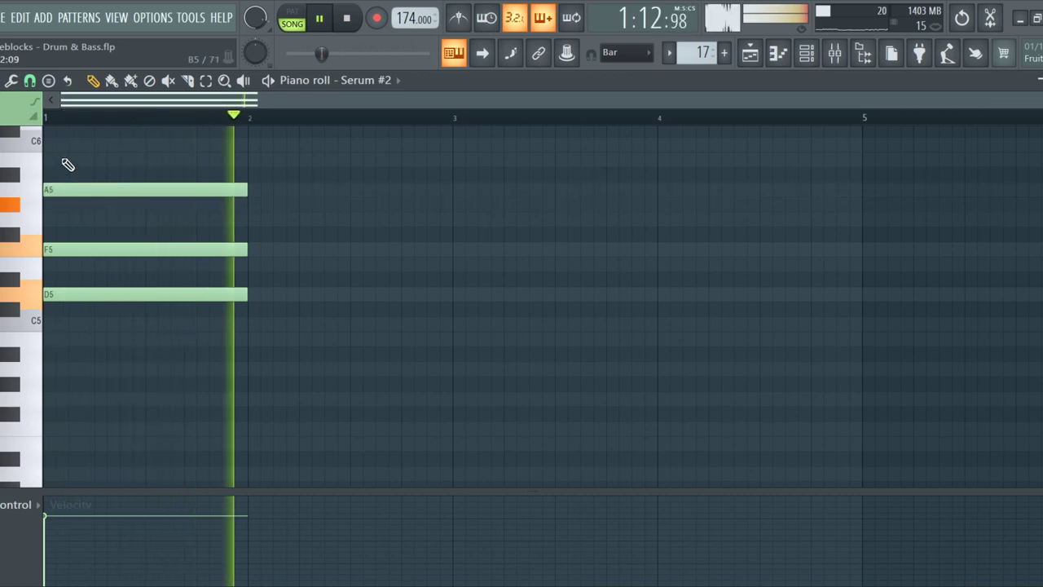
pyautogui.click(51, 144)
pyautogui.moveTo(50, 143)
pyautogui.mouseDown()
pyautogui.moveTo(42, 131)
pyautogui.moveTo(45, 144)
pyautogui.mouseUp()
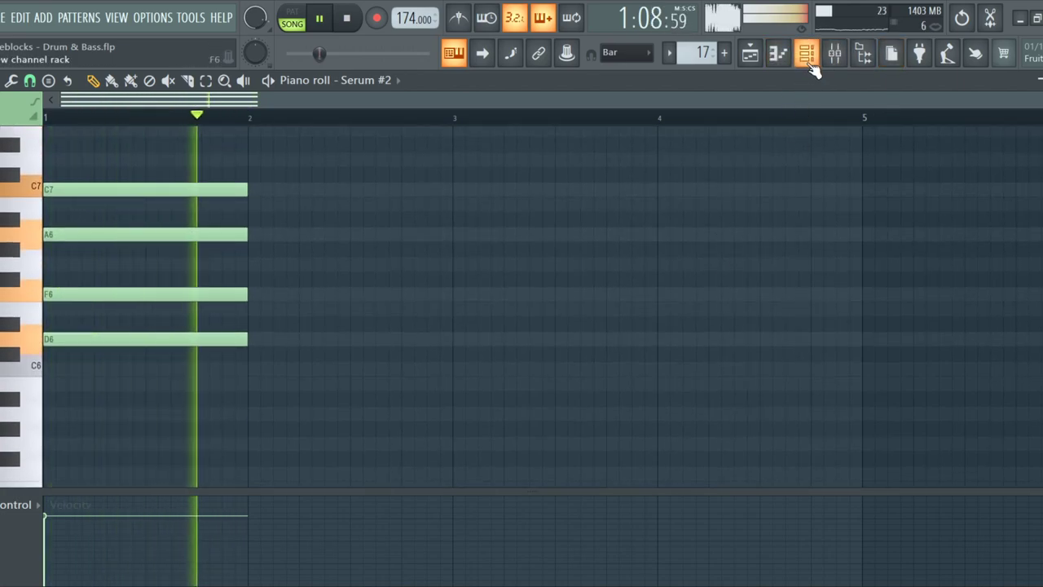
# Load the Future Saw preset in Serum #2 and adjust its unison detune, setting oscillator A's to 0.64
pyautogui.click(806, 53)
pyautogui.click(372, 418)
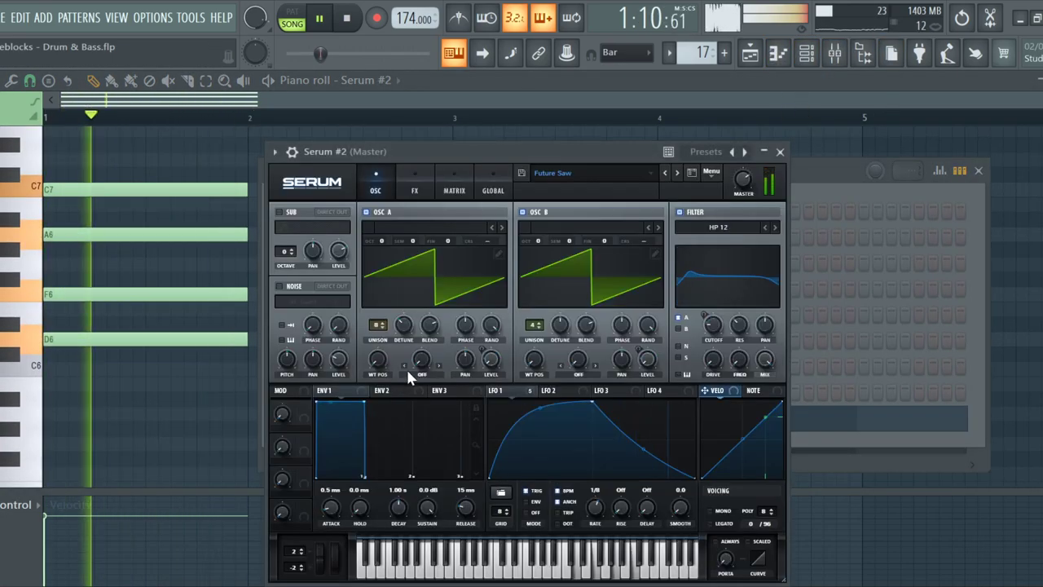
pyautogui.moveTo(393, 341); pyautogui.dragTo(424, 270)
pyautogui.moveTo(576, 325); pyautogui.dragTo(566, 292)
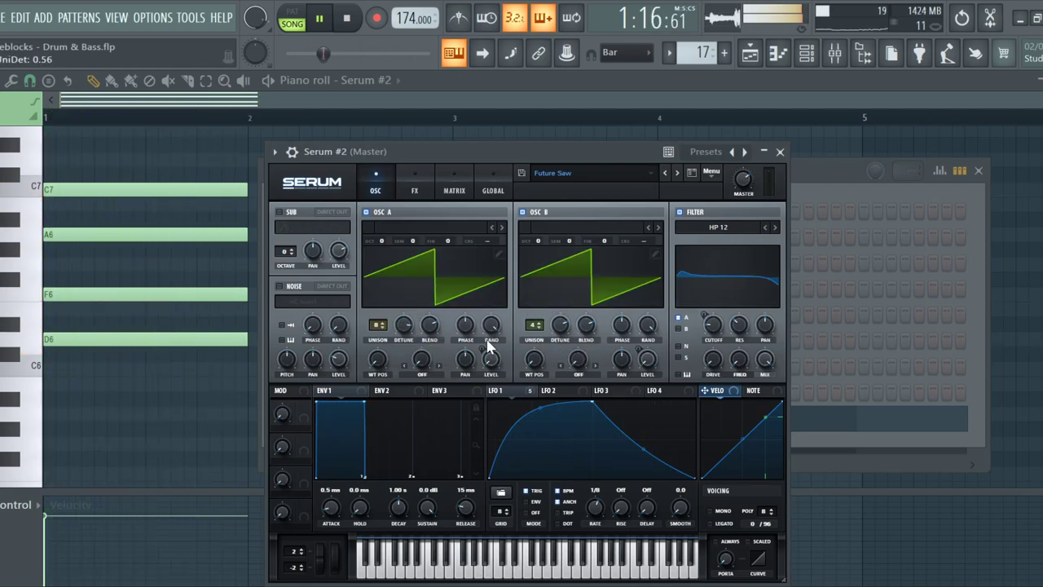
pyautogui.moveTo(406, 327); pyautogui.dragTo(406, 319)
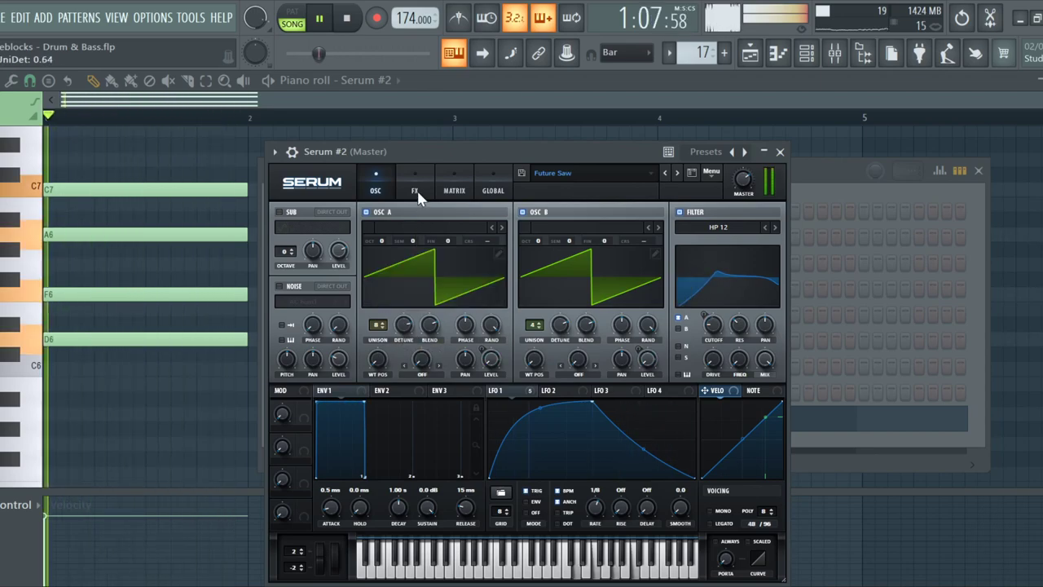
pyautogui.click(414, 190)
pyautogui.click(780, 151)
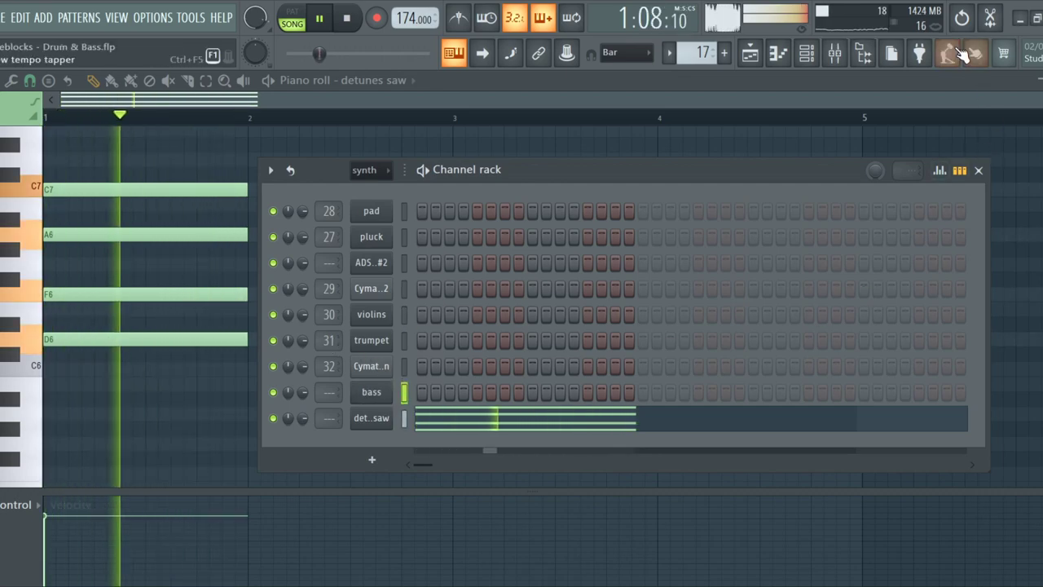
# Link the bass channel to mixer insert 33 and the detunes saw channel to insert 34
pyautogui.click(835, 53)
pyautogui.click(590, 175)
pyautogui.hotkey('ctrl', 'l')
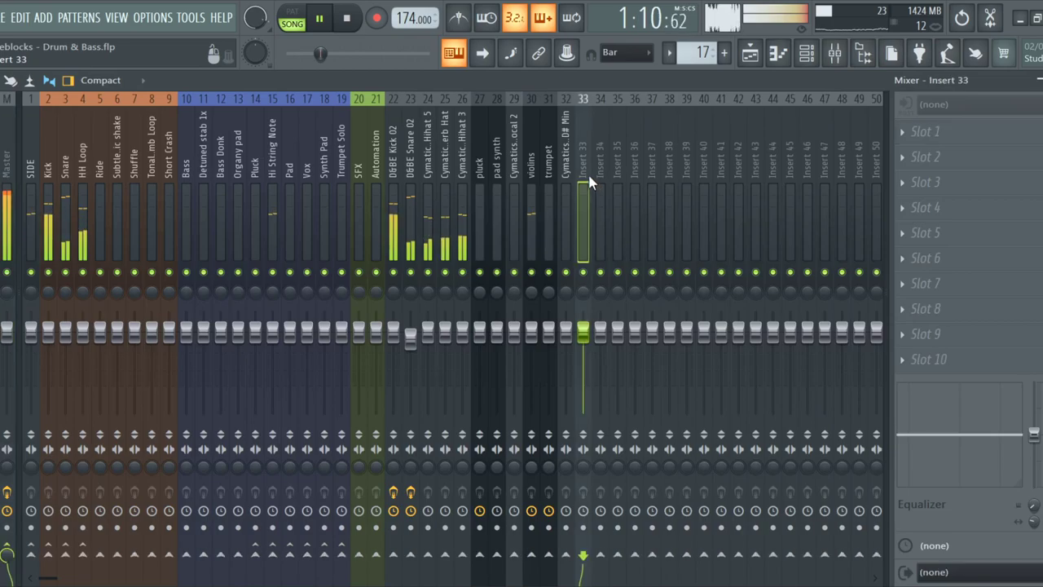
pyautogui.click(806, 54)
pyautogui.click(406, 418)
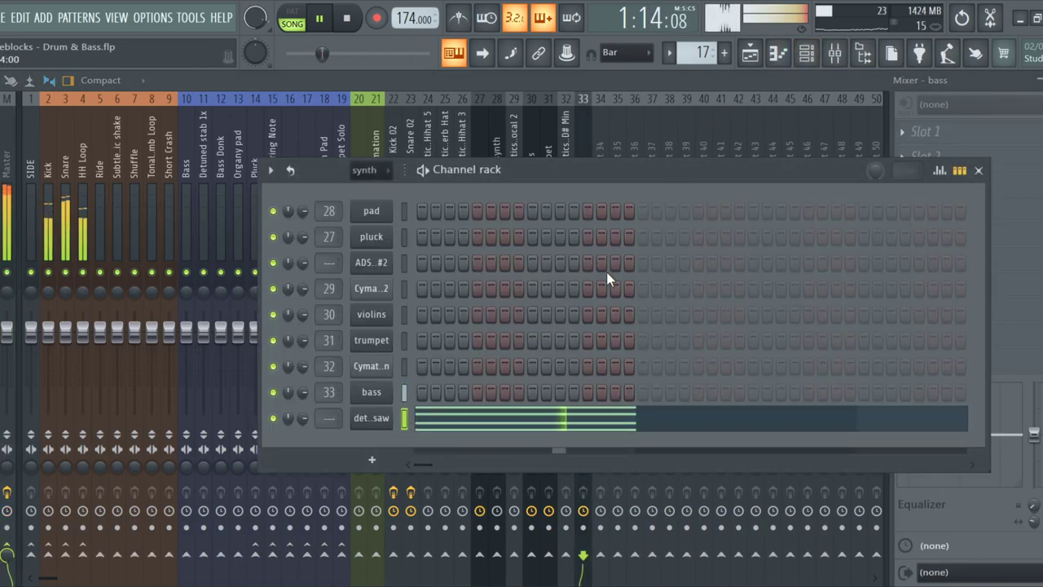
pyautogui.click(599, 151)
pyautogui.hotkey('ctrl', 'l')
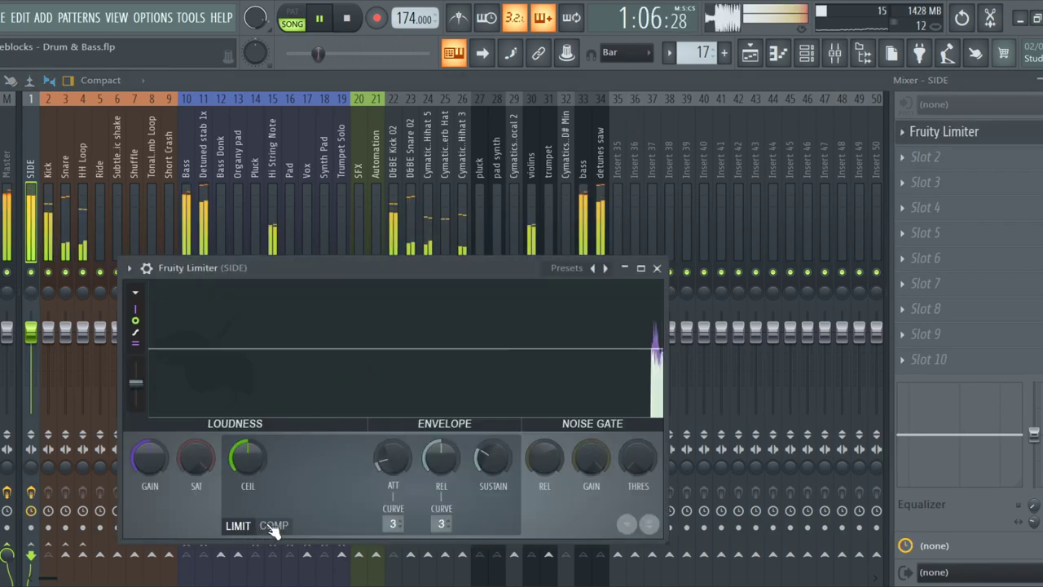
# Set the SIDE track's Fruity Limiter to compression with sidechain input 1, a -14.9 dB threshold and a higher ratio
pyautogui.click(274, 525)
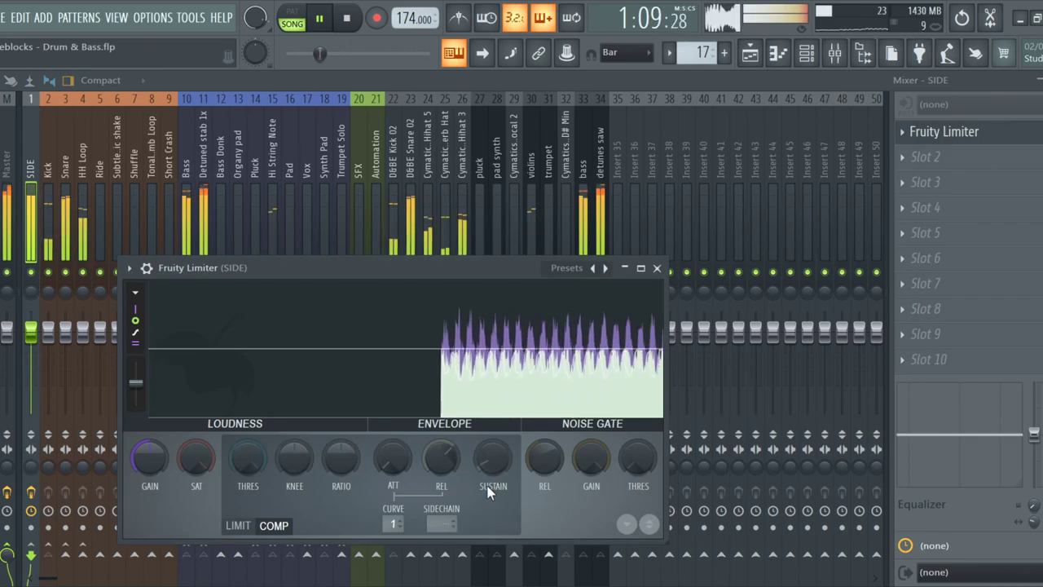
pyautogui.moveTo(270, 461); pyautogui.dragTo(294, 432)
pyautogui.moveTo(342, 458); pyautogui.dragTo(304, 481)
pyautogui.moveTo(243, 458); pyautogui.dragTo(251, 451)
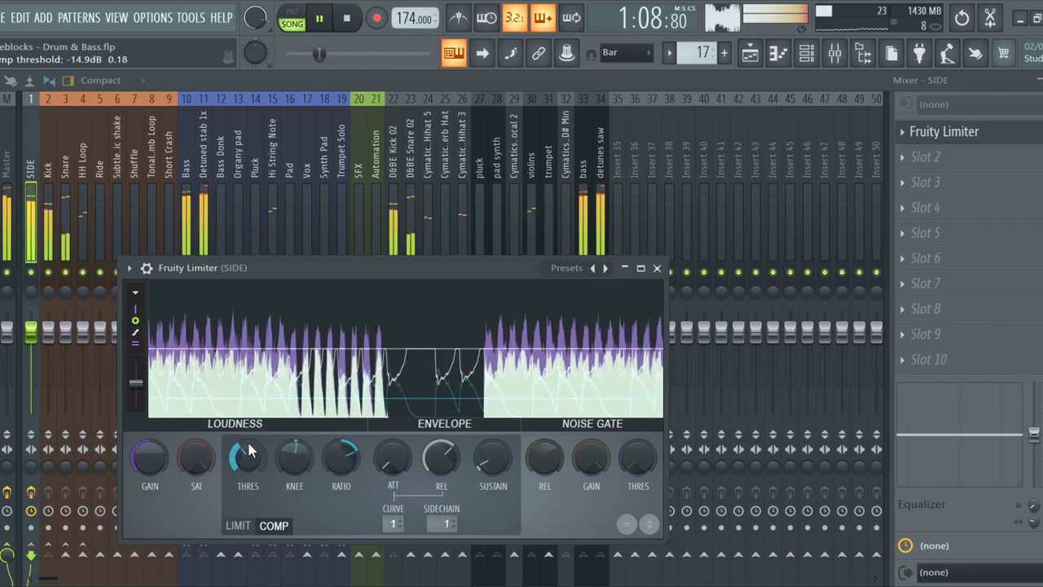
pyautogui.click(656, 268)
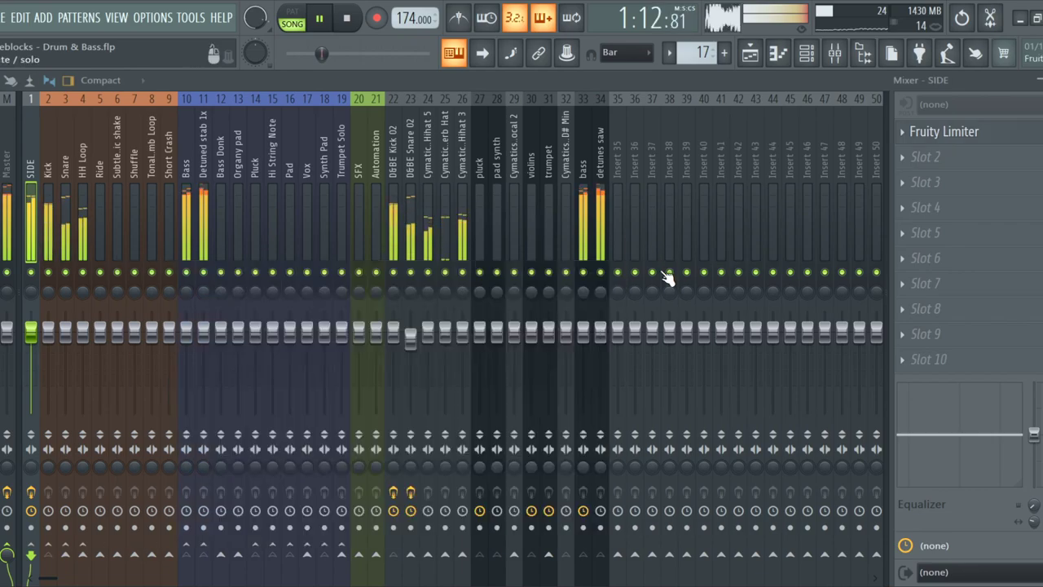
# Select the Bass #2 pattern in the Drop 1.1 playlist section and clone the Serum bass channel
pyautogui.click(751, 54)
pyautogui.scroll(-3, 408, 351)
pyautogui.scroll(3, 423, 379)
pyautogui.scroll(2, 434, 388)
pyautogui.scroll(3, 547, 367)
pyautogui.scroll(-3, 538, 356)
pyautogui.scroll(2, 571, 361)
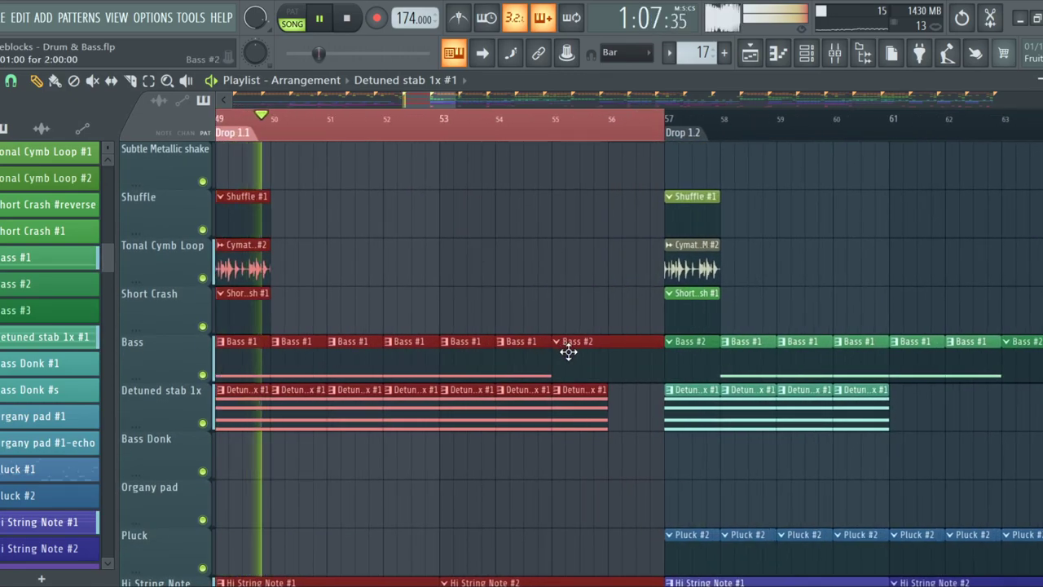
pyautogui.click(568, 351)
pyautogui.press('F6')
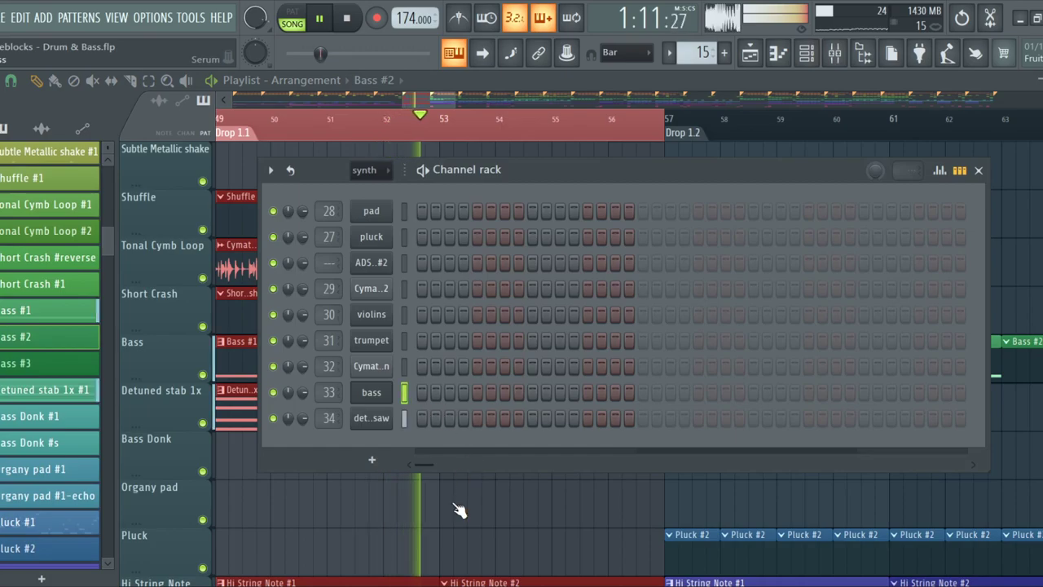
pyautogui.press('Return')
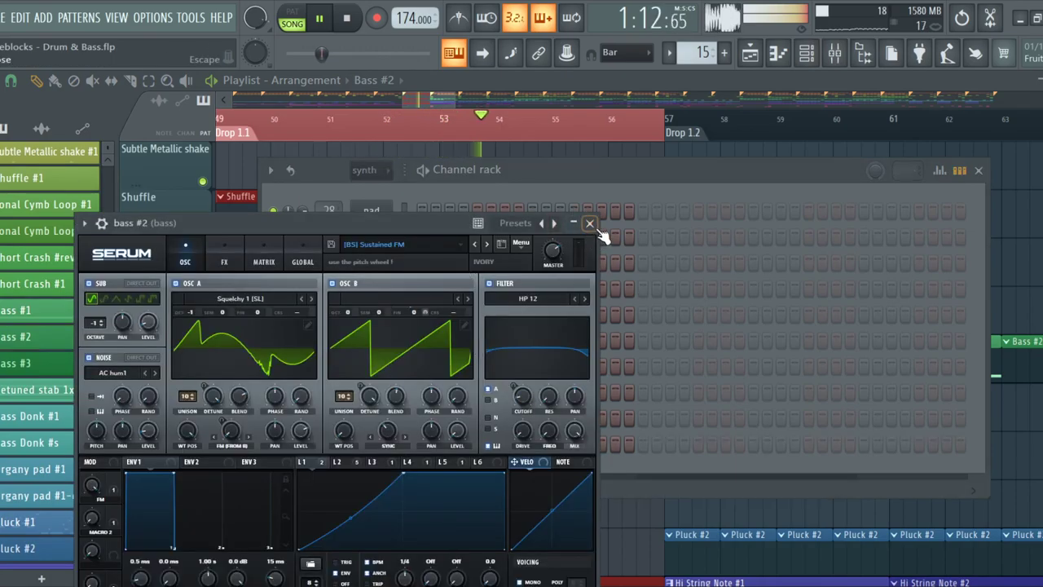
pyautogui.click(591, 223)
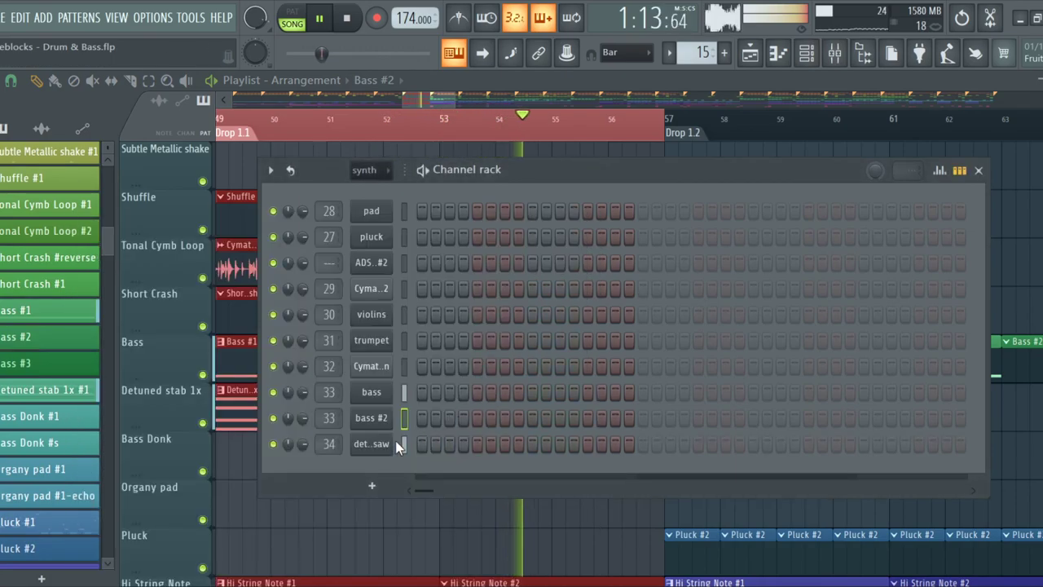
# Enter an A5 note at the start of bass #2's pattern, lower it to A3 and lengthen it to two bars
pyautogui.click(780, 62)
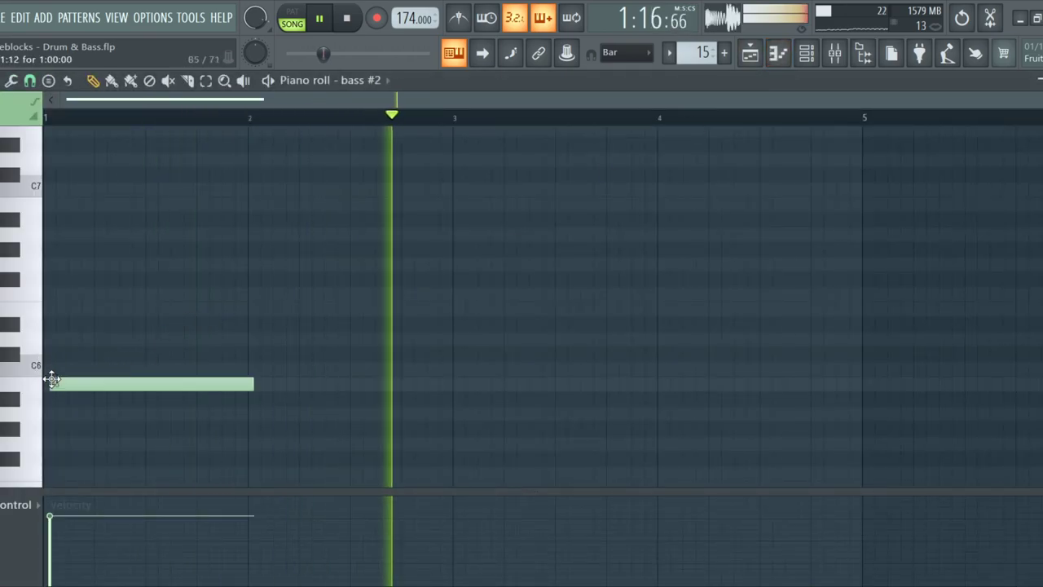
pyautogui.click(58, 390)
pyautogui.moveTo(77, 397); pyautogui.dragTo(53, 402)
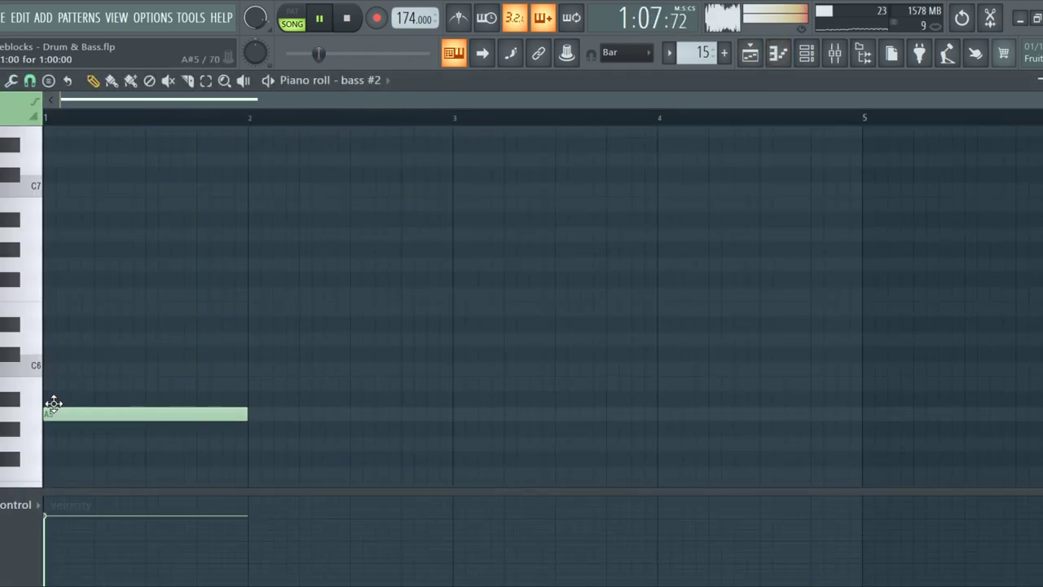
pyautogui.scroll(-4, 122, 395)
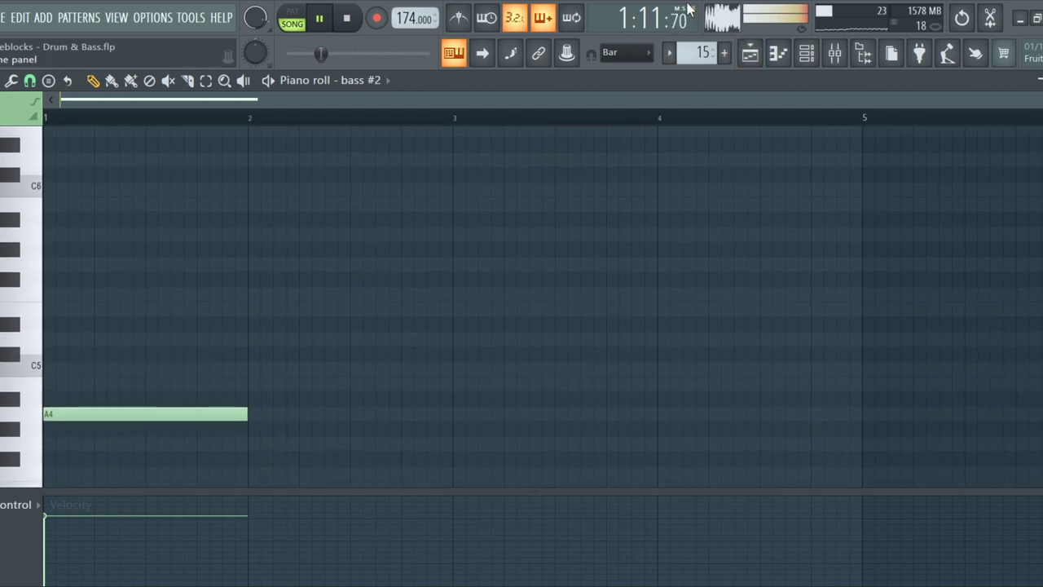
pyautogui.scroll(-6, 396, 256)
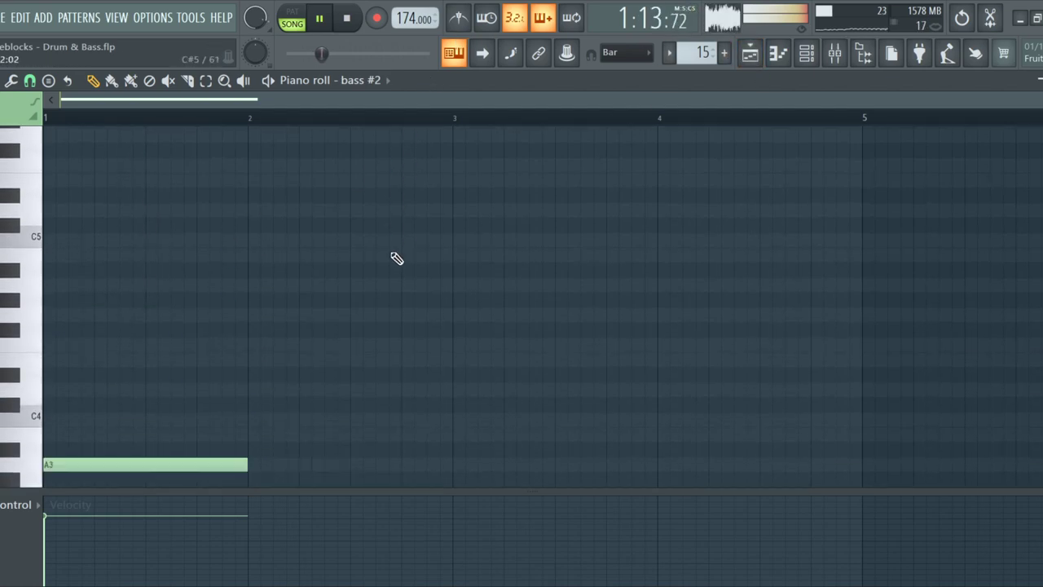
pyautogui.keyDown('ctrl'); pyautogui.scroll(2, 245, 310); pyautogui.keyUp('ctrl')
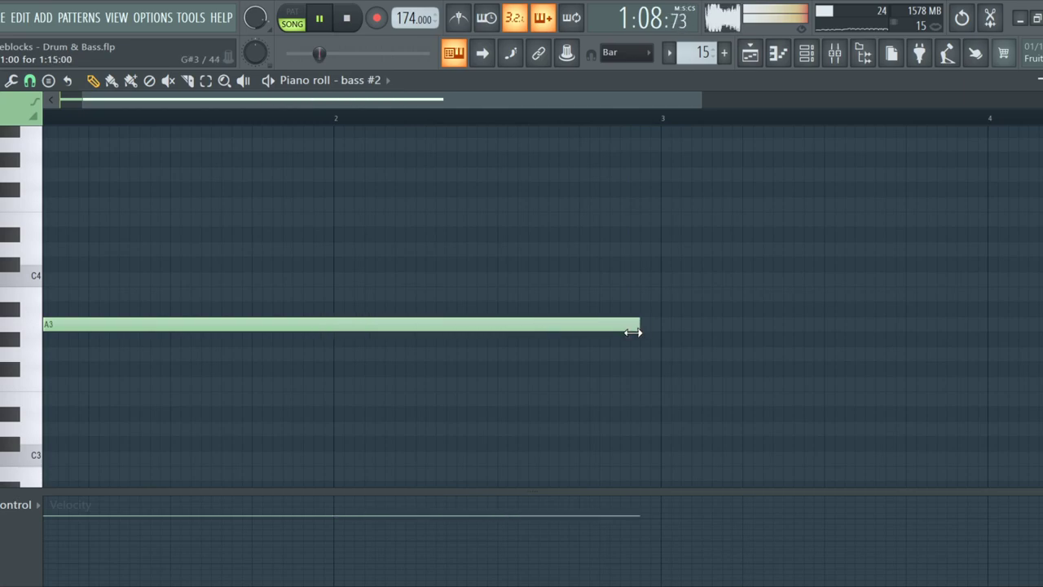
pyautogui.keyDown('ctrl'); pyautogui.scroll(-3, 447, 345); pyautogui.keyUp('ctrl')
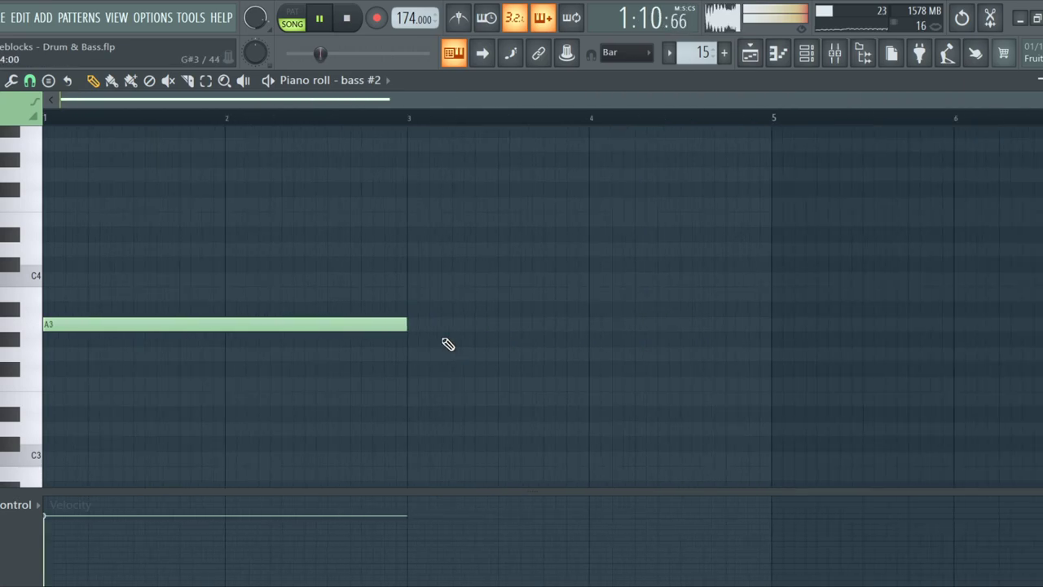
# Reopen the Bass #2 clip's notes from the playlist and lower the two-bar note another octave to A2
pyautogui.click(754, 59)
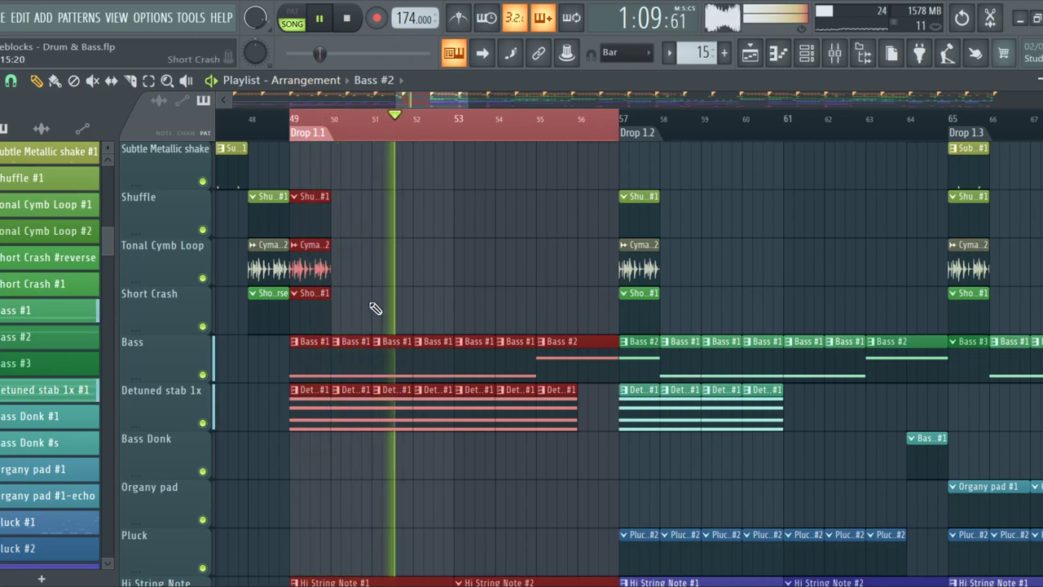
pyautogui.doubleClick(573, 358)
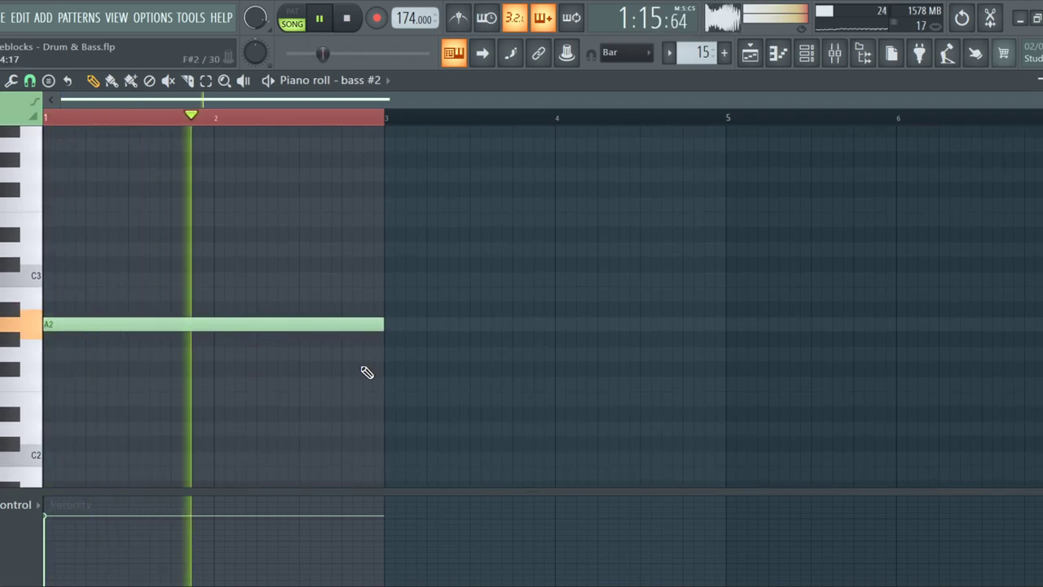
pyautogui.click(768, 61)
# Select the Short Crash #1 pattern at the start of Drop 1.1 in the playlist
pyautogui.scroll(-2, 524, 293)
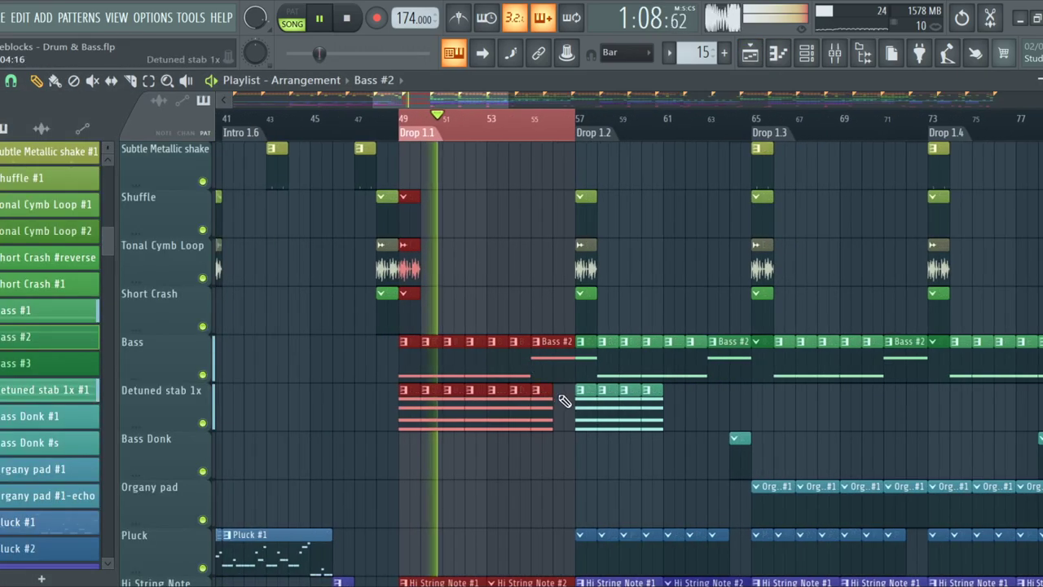
pyautogui.scroll(2, 530, 449)
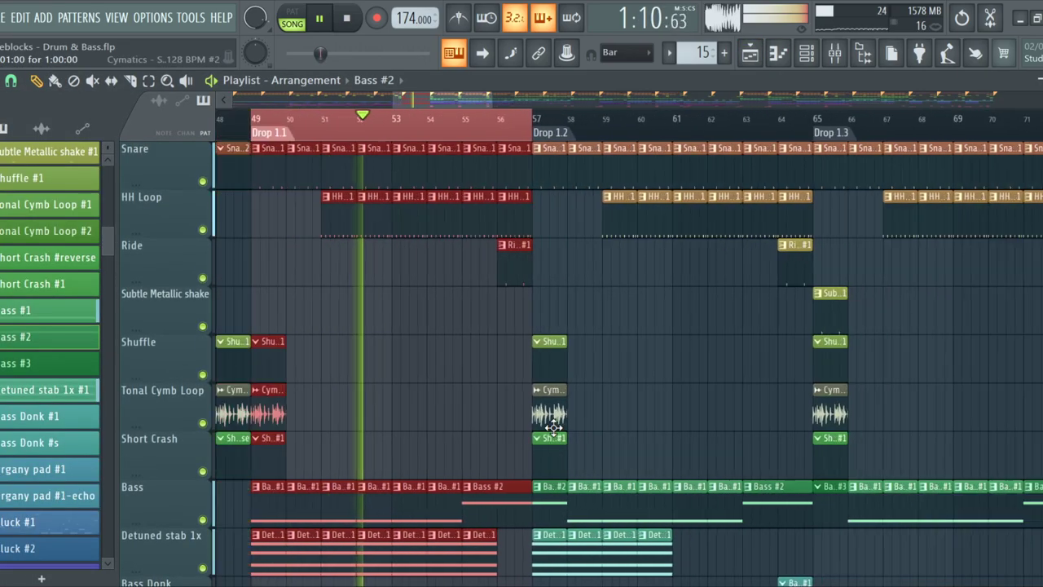
pyautogui.scroll(3, 322, 466)
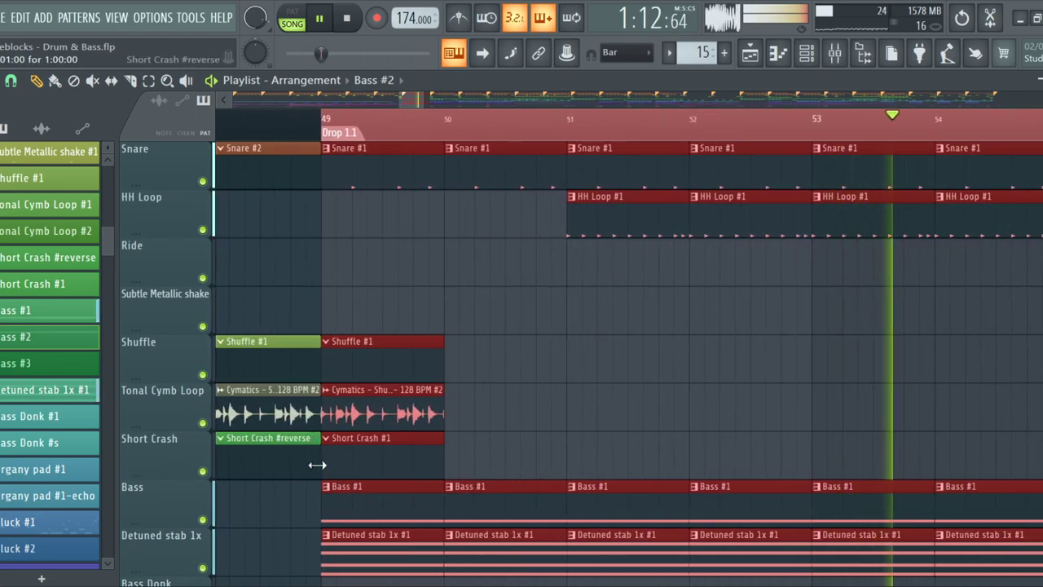
pyautogui.scroll(1, 253, 461)
pyautogui.click(403, 438)
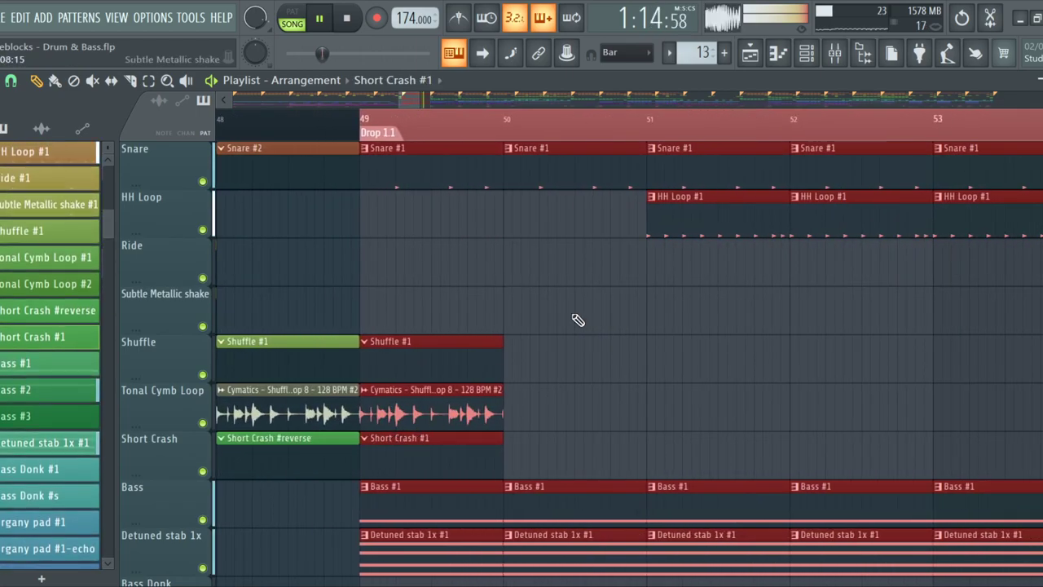
# Filter the perc group's ADSR Sample Manager by the Crash tag and audition several crash samples
pyautogui.click(806, 53)
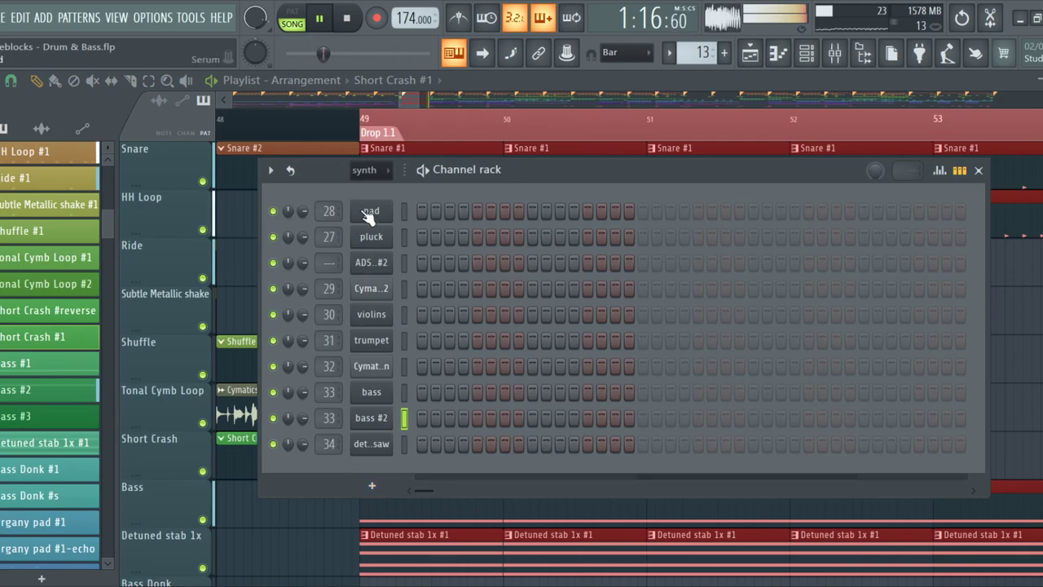
pyautogui.scroll(-1, 397, 437)
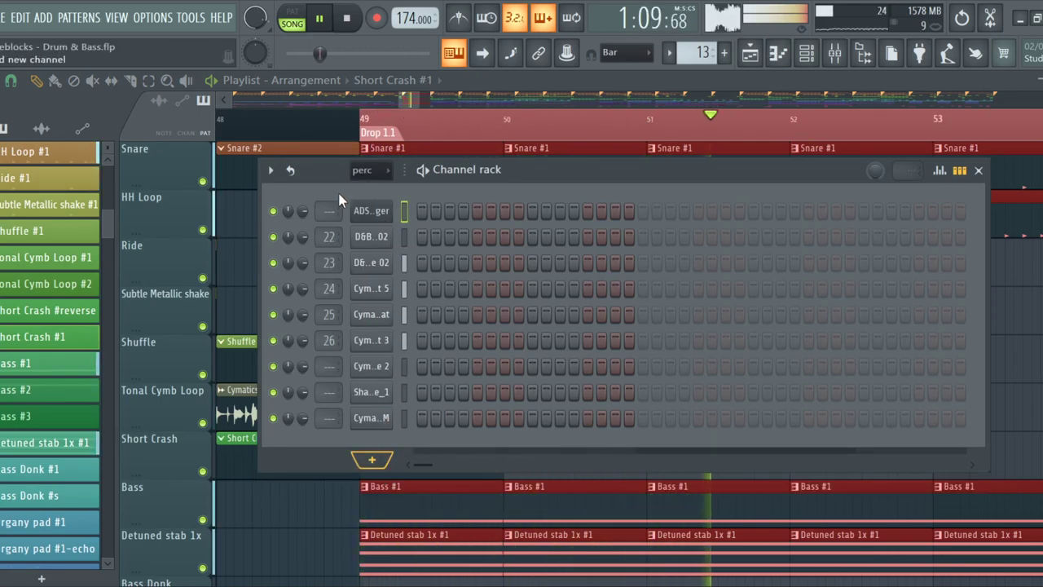
pyautogui.click(374, 213)
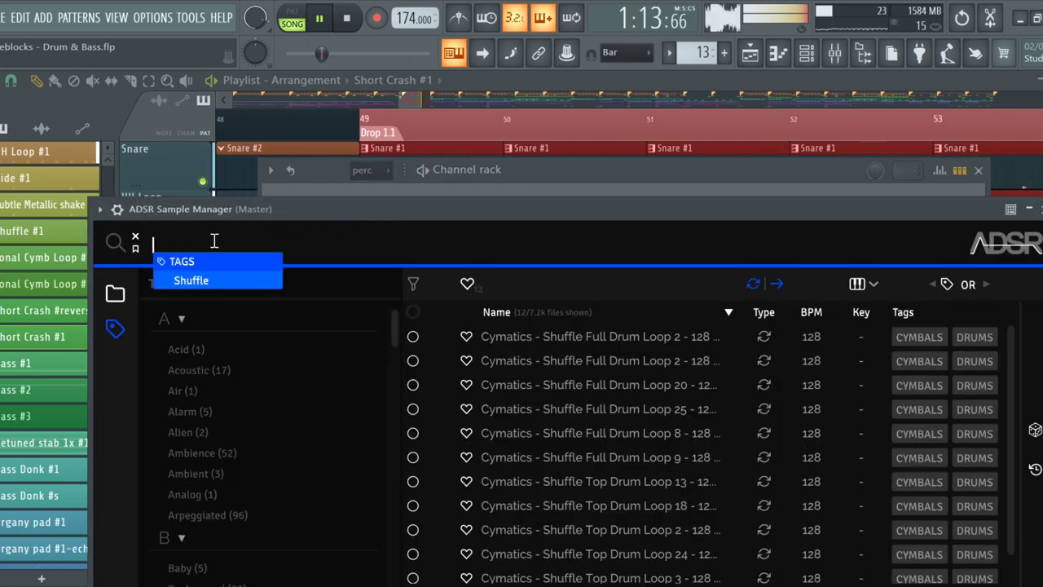
pyautogui.write('crash')
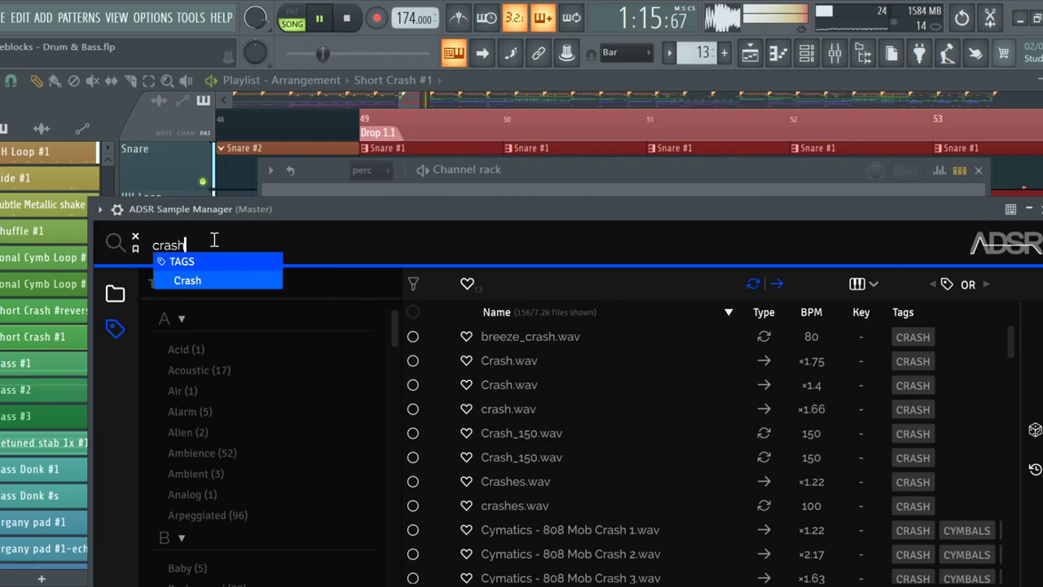
pyautogui.click(537, 343)
pyautogui.click(504, 412)
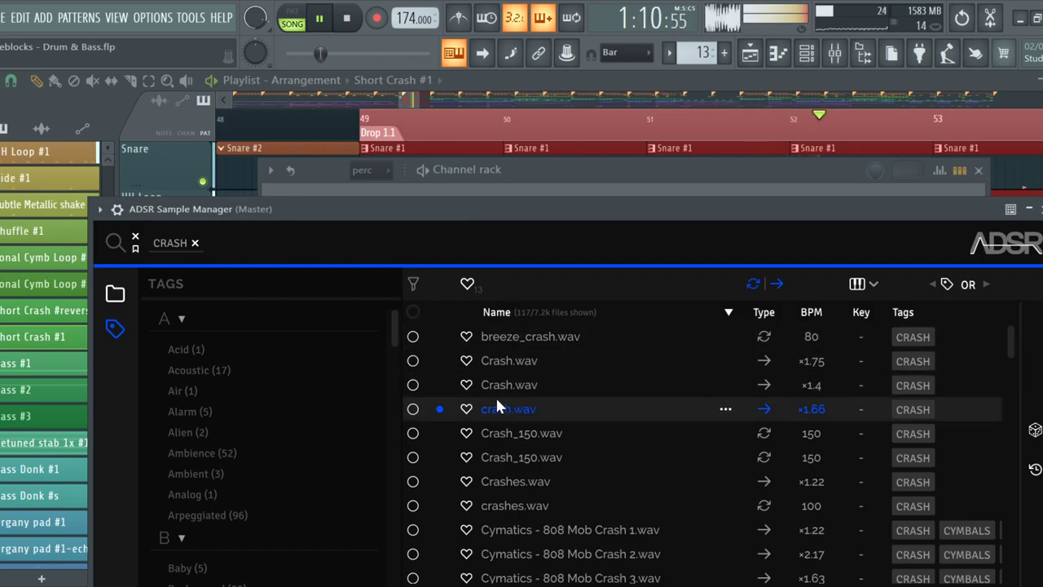
pyautogui.click(510, 432)
pyautogui.click(499, 383)
# Add the chosen Crash.wav to the perc group as a new channel and place a hit on the first step of Short Crash #1
pyautogui.moveTo(454, 213); pyautogui.dragTo(792, 159)
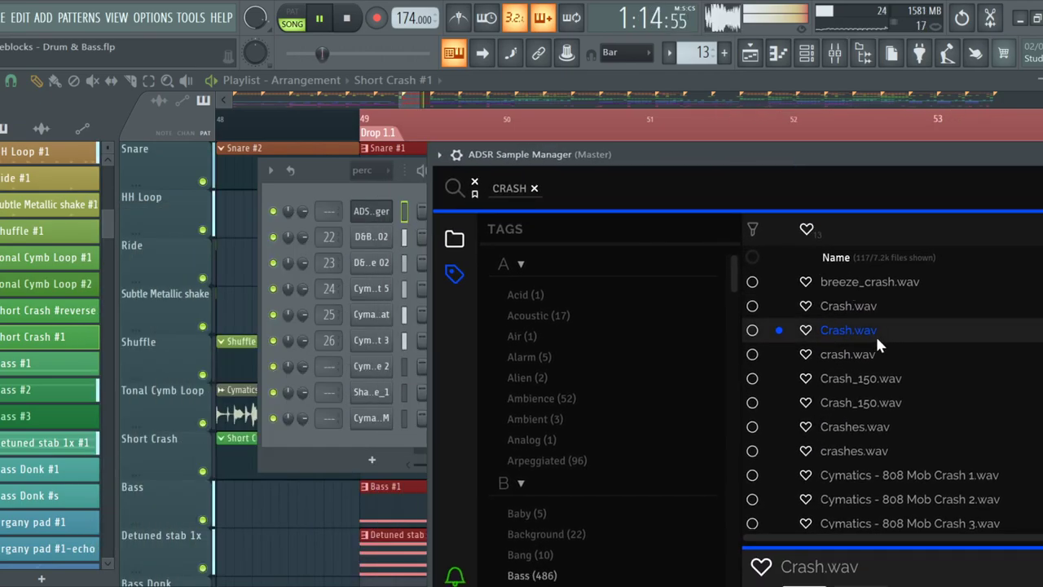
pyautogui.moveTo(849, 330); pyautogui.dragTo(380, 422)
pyautogui.click(446, 174)
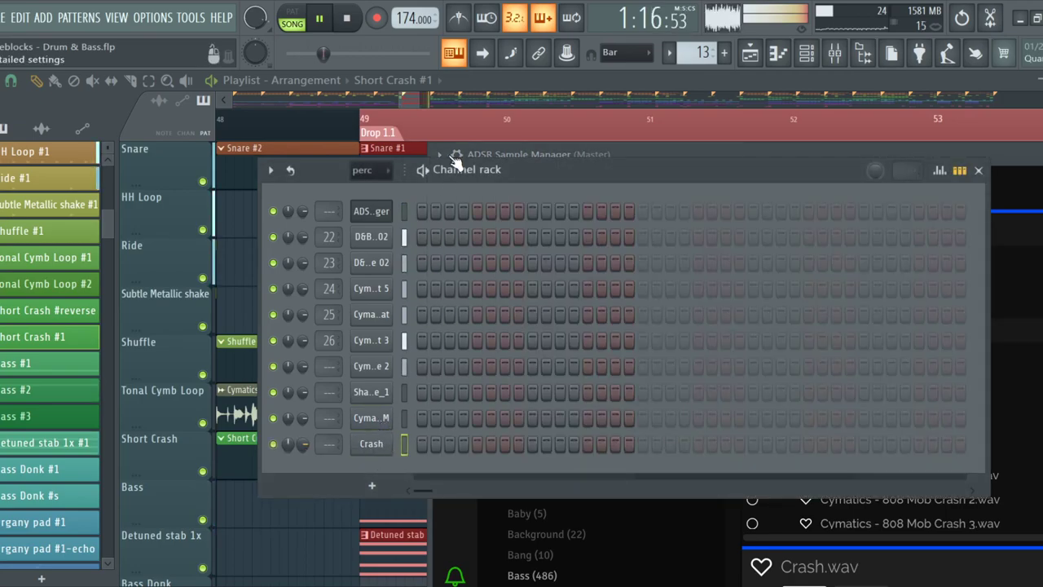
pyautogui.moveTo(548, 176); pyautogui.dragTo(765, 162)
pyautogui.click(633, 434)
pyautogui.click(748, 54)
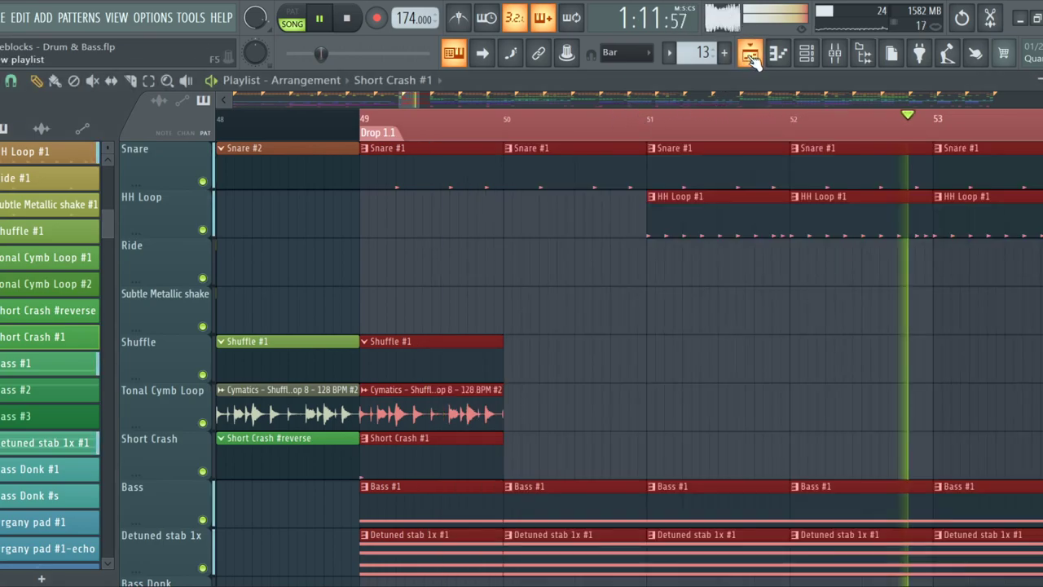
# Select the Vox #4 pattern at the start of Drop 1.1 in the playlist
pyautogui.scroll(-5, 408, 358)
pyautogui.scroll(-3, 426, 445)
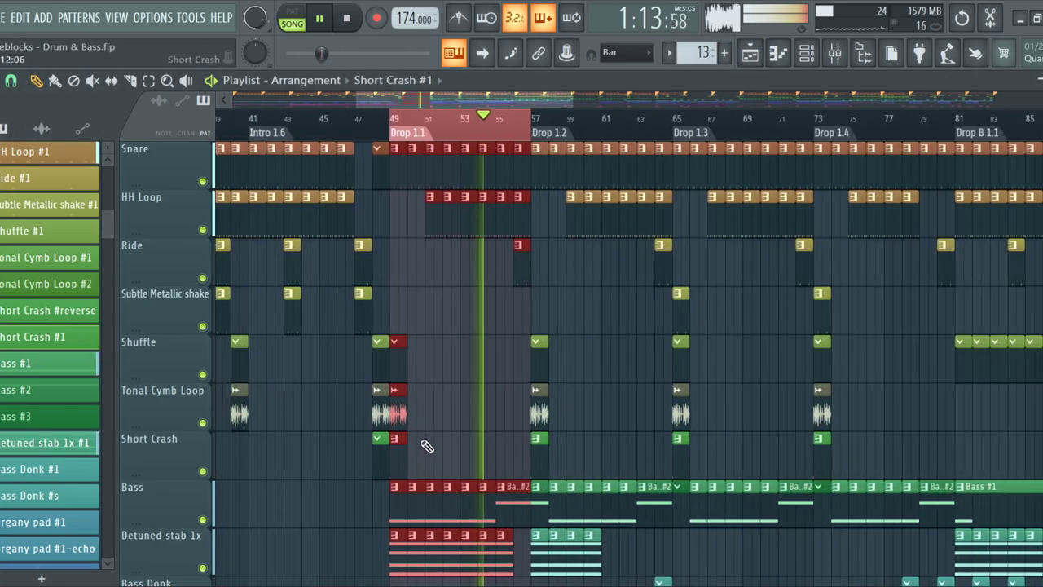
pyautogui.scroll(-10, 428, 445)
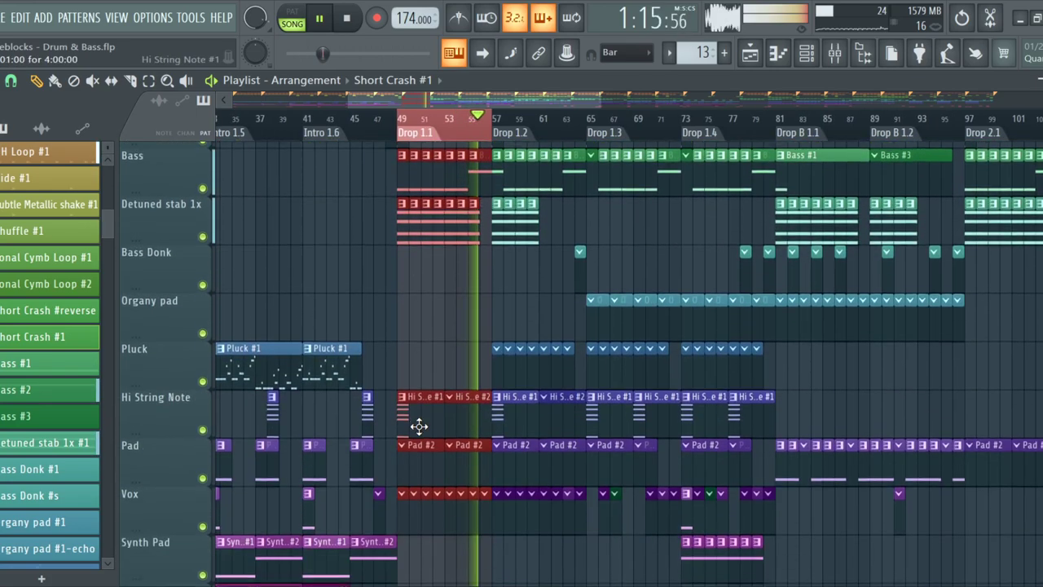
pyautogui.scroll(6, 407, 375)
pyautogui.scroll(-4, 400, 351)
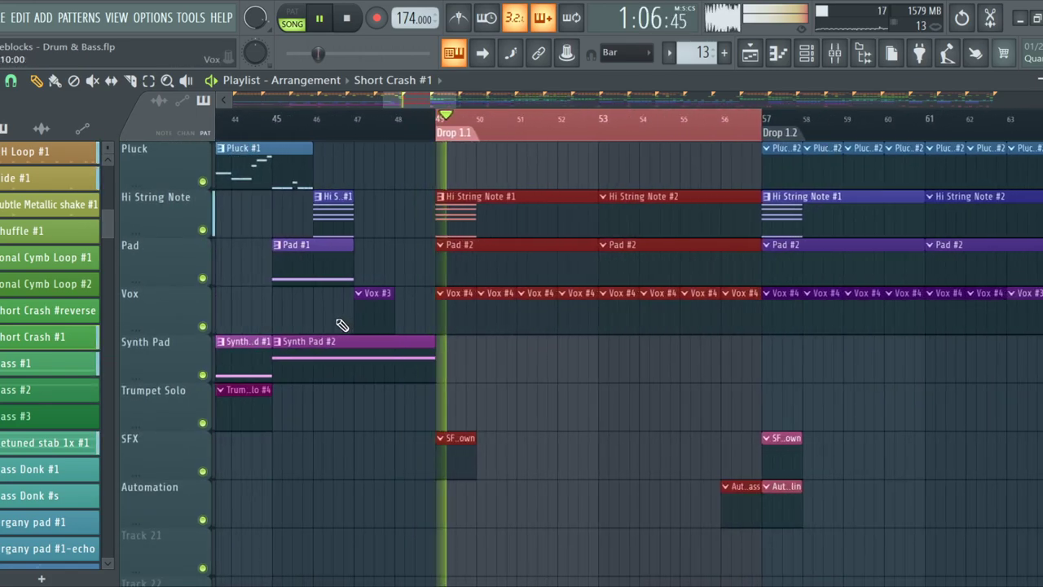
pyautogui.scroll(2, 332, 321)
pyautogui.scroll(2, 296, 305)
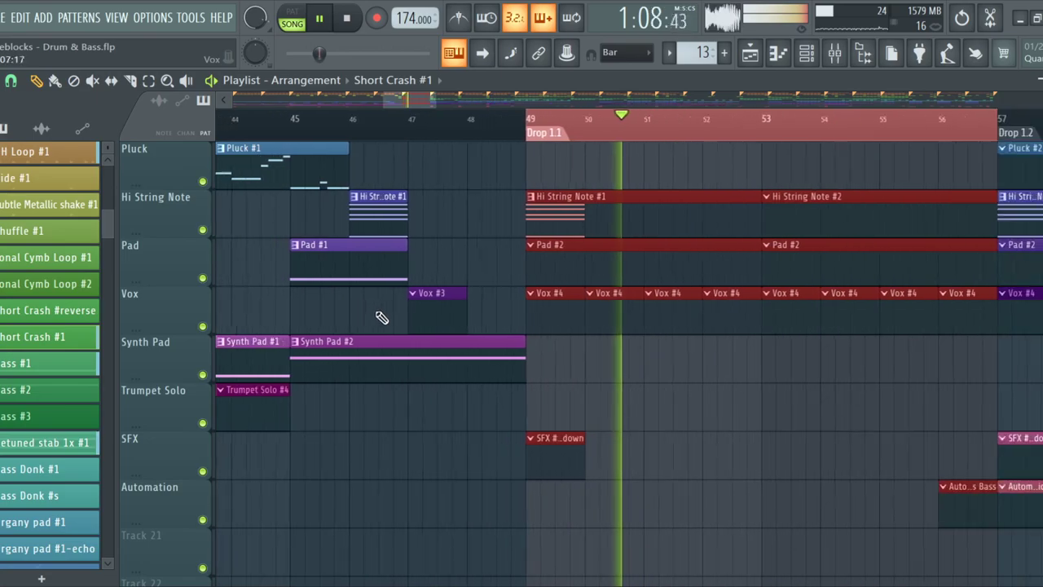
pyautogui.scroll(-5, 331, 296)
pyautogui.scroll(8, 362, 327)
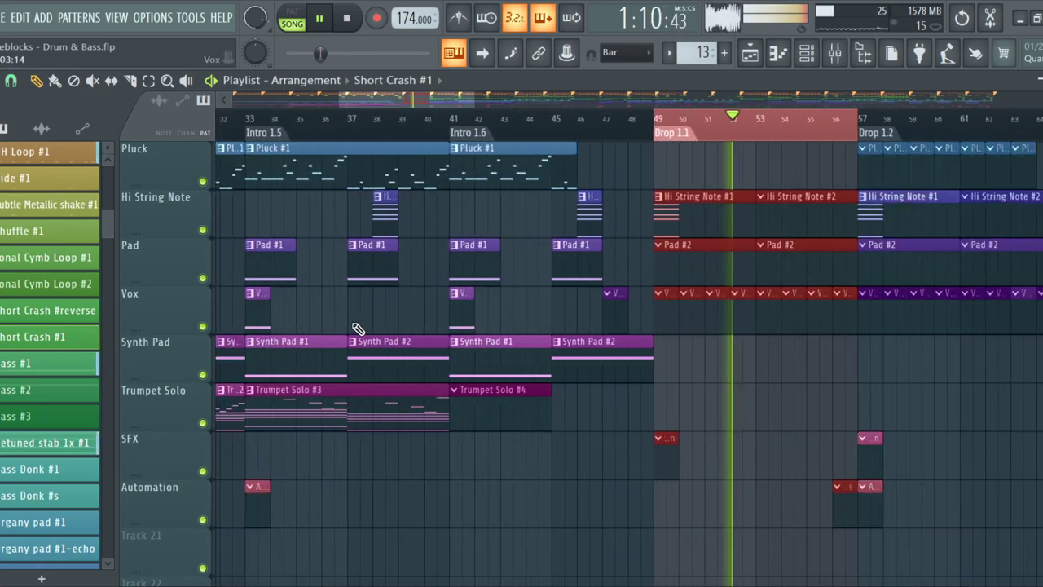
pyautogui.scroll(-3, 496, 339)
pyautogui.scroll(5, 628, 342)
pyautogui.click(610, 305)
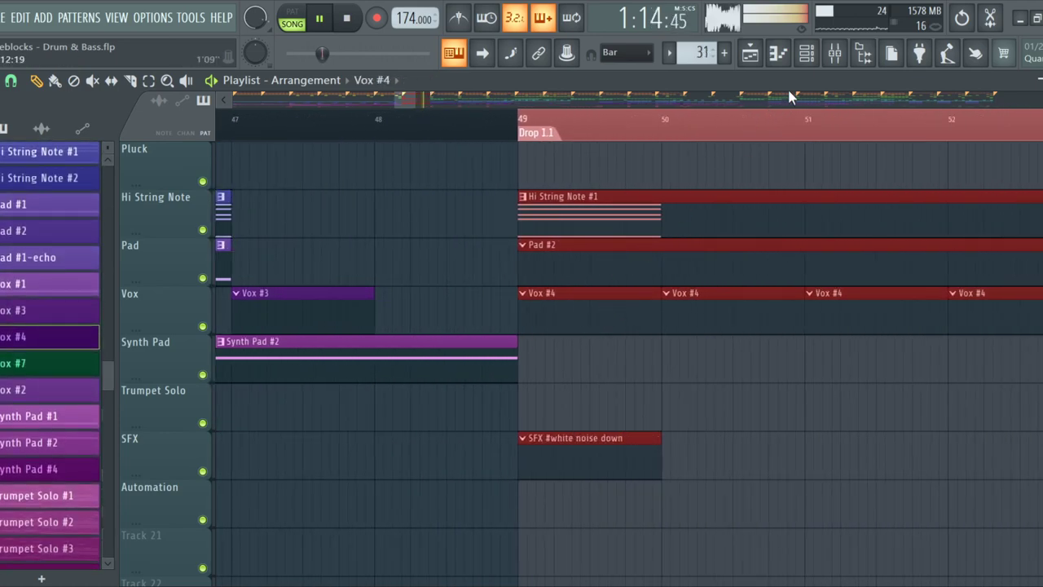
# Check the sample settings of the Eternity Tape Loop Pad 2 and 9God FX 8 - Vocal 2 channels in the synth group
pyautogui.click(809, 56)
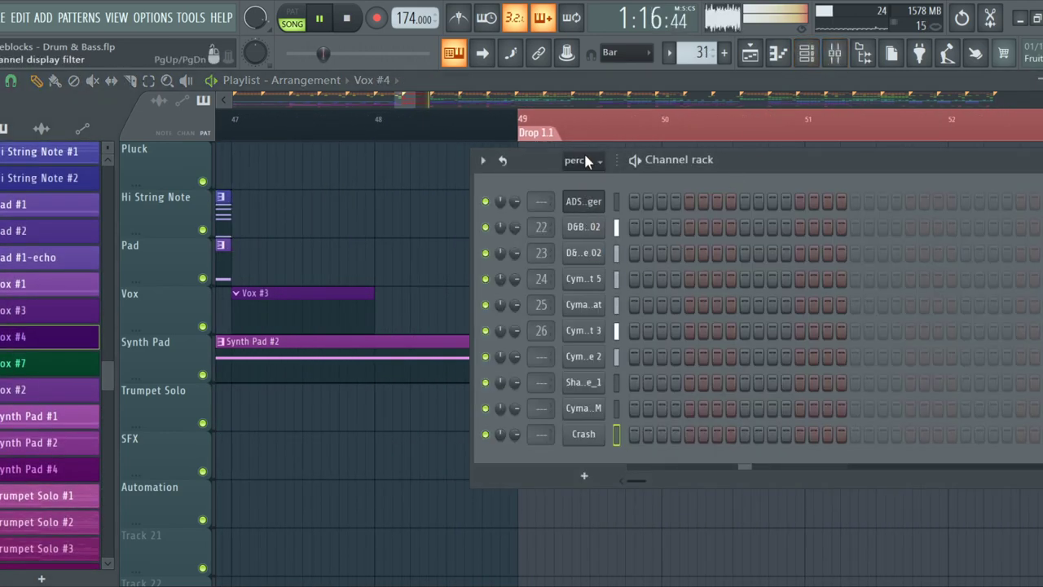
pyautogui.scroll(-1, 572, 235)
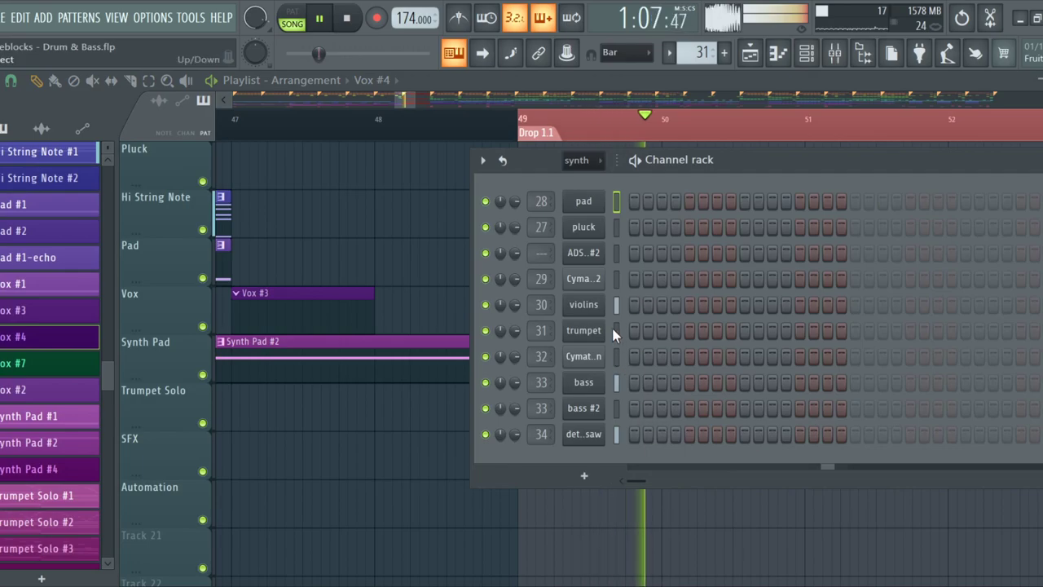
pyautogui.click(602, 358)
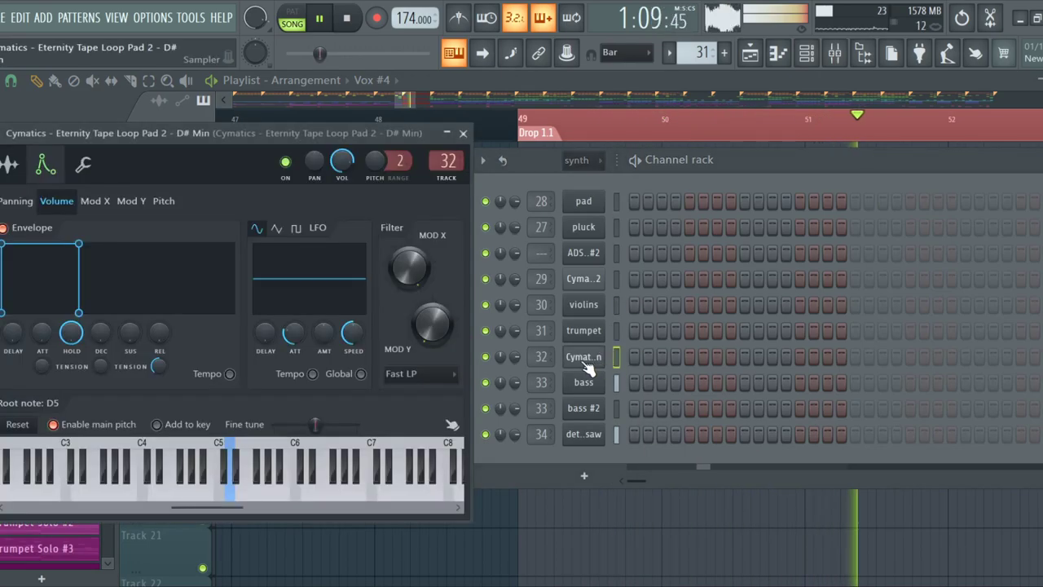
pyautogui.click(10, 165)
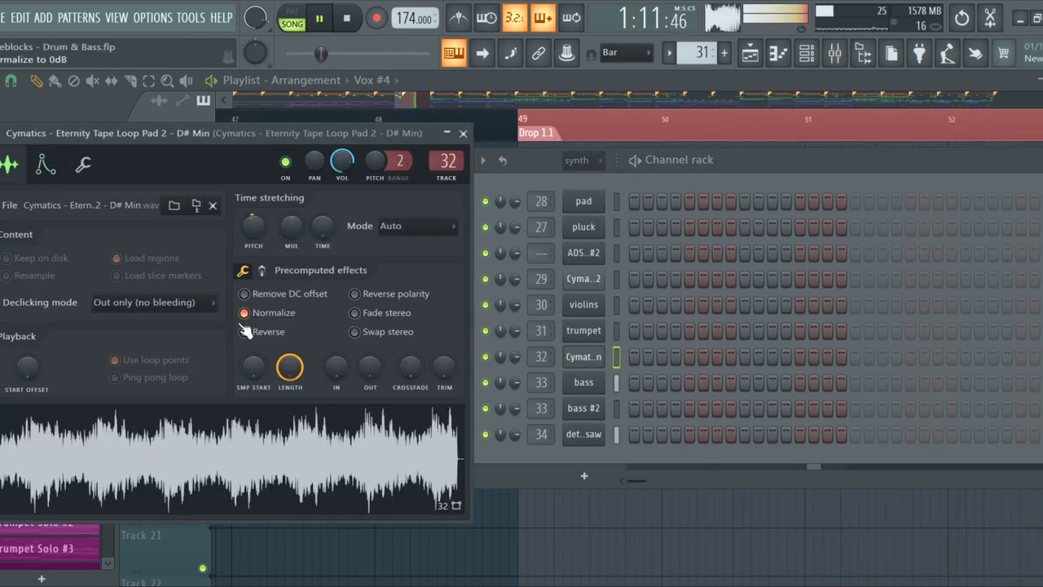
pyautogui.click(462, 133)
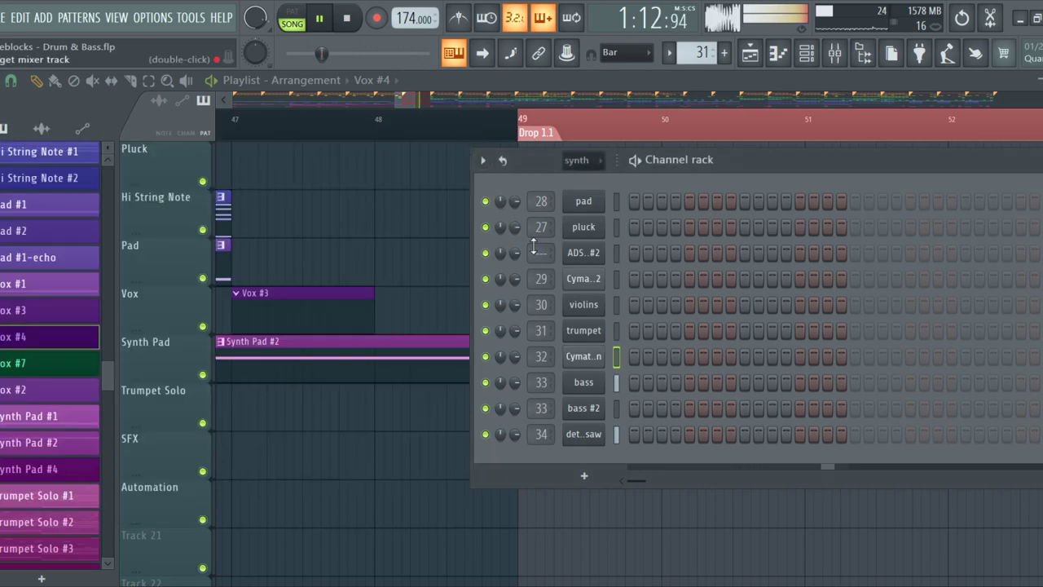
pyautogui.click(597, 280)
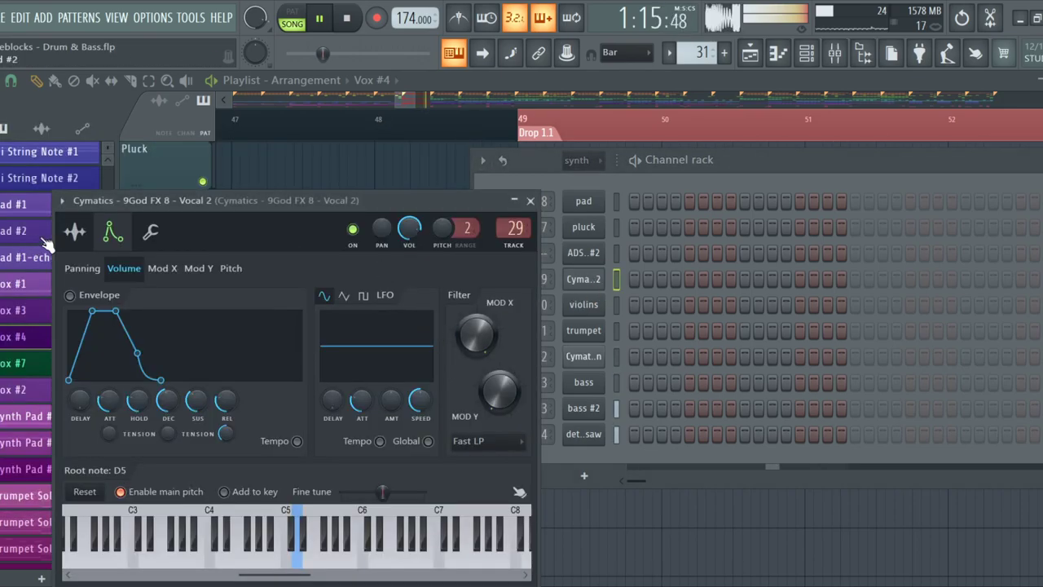
pyautogui.click(76, 233)
pyautogui.click(531, 200)
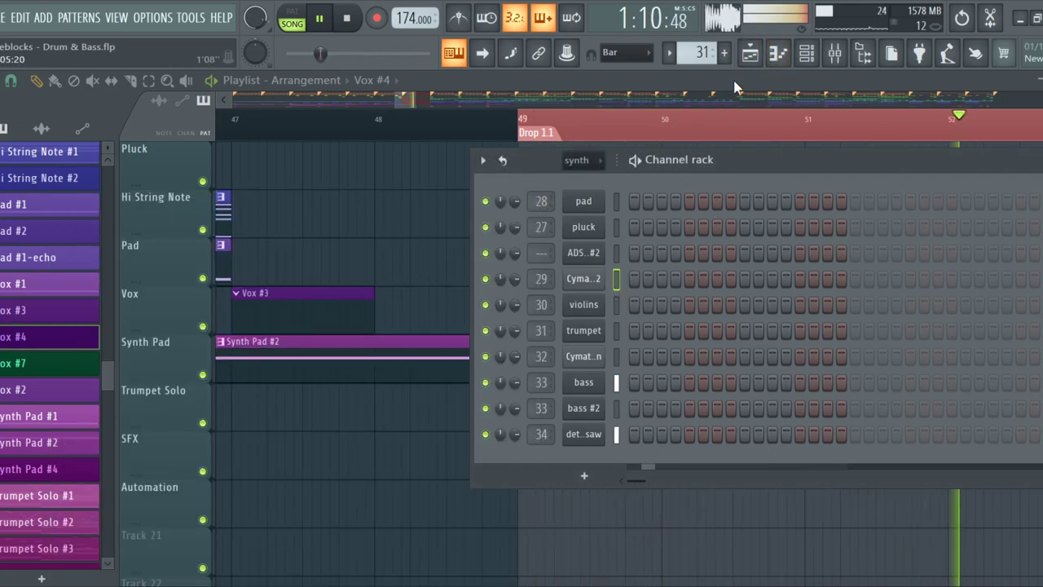
# Enter a two-bar D3 note for 9God FX 8 - Vocal 2 at the start of Vox #4 and raise it to D5
pyautogui.click(779, 53)
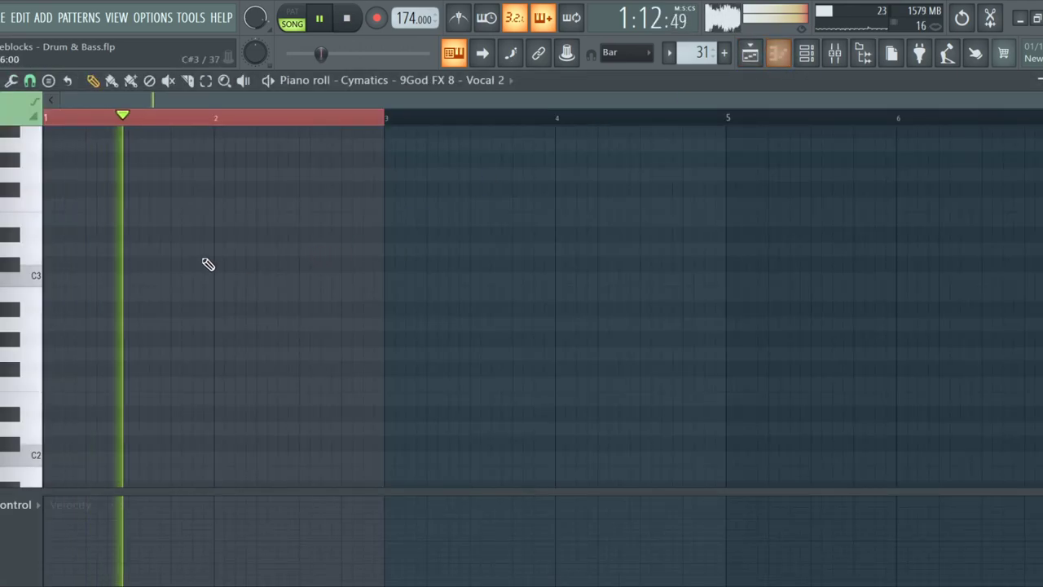
pyautogui.click(47, 249)
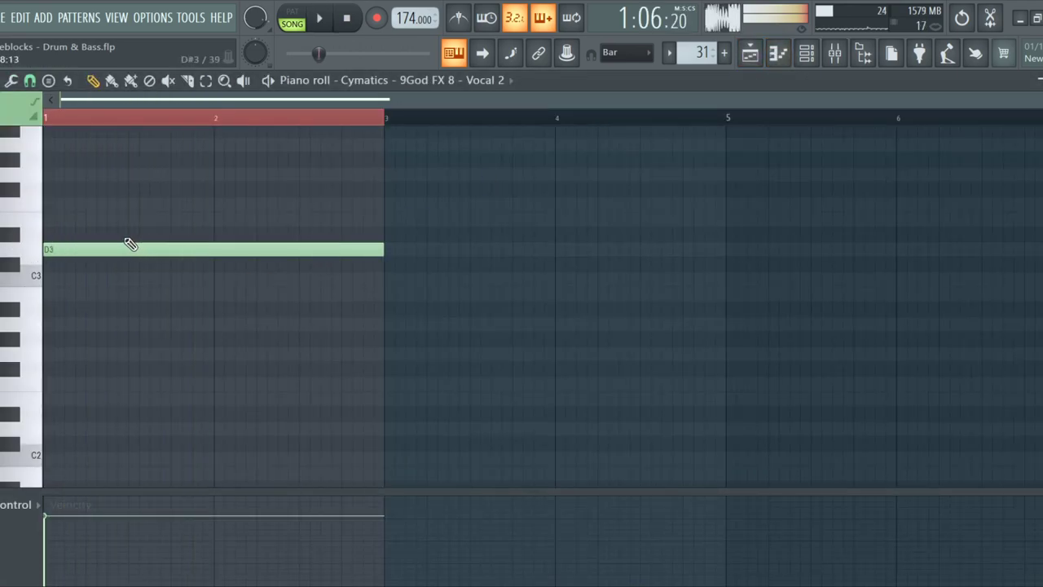
pyautogui.scroll(1, 309, 286)
pyautogui.rightClick(309, 286)
pyautogui.hotkey('ctrl', 'z')
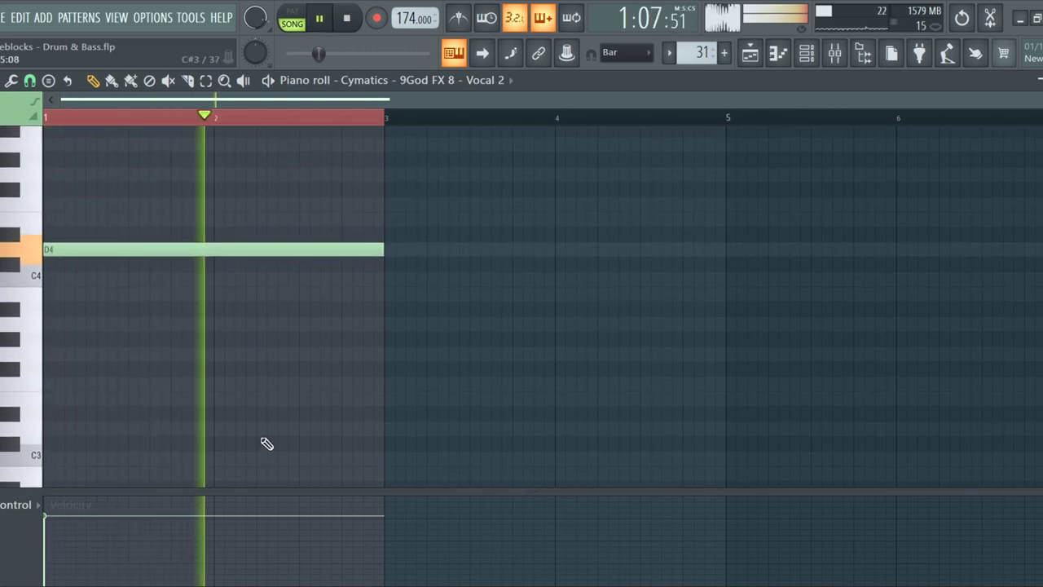
pyautogui.hotkey('ctrl', 'z')
pyautogui.hotkey('ctrl', 'z')
pyautogui.scroll(2, 287, 428)
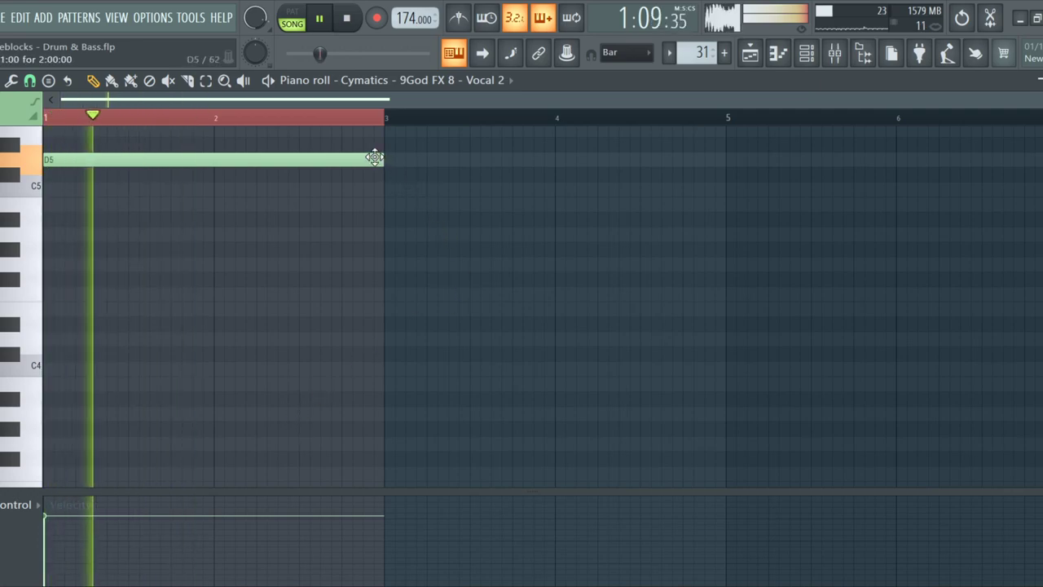
pyautogui.moveTo(384, 159)
pyautogui.mouseDown()
pyautogui.moveTo(229, 168)
pyautogui.moveTo(384, 170)
pyautogui.mouseUp()
pyautogui.click(750, 53)
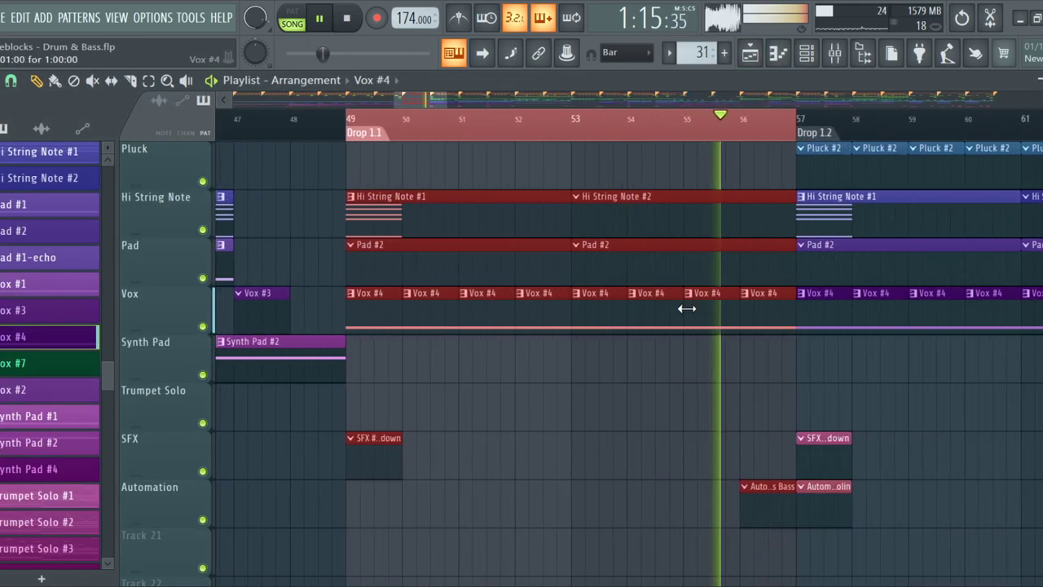
# Shorten the vocal's D5 note to one bar and enable the vocal channel's volume envelope with full hold and no attack
pyautogui.doubleClick(775, 319)
pyautogui.moveTo(384, 160); pyautogui.dragTo(211, 172)
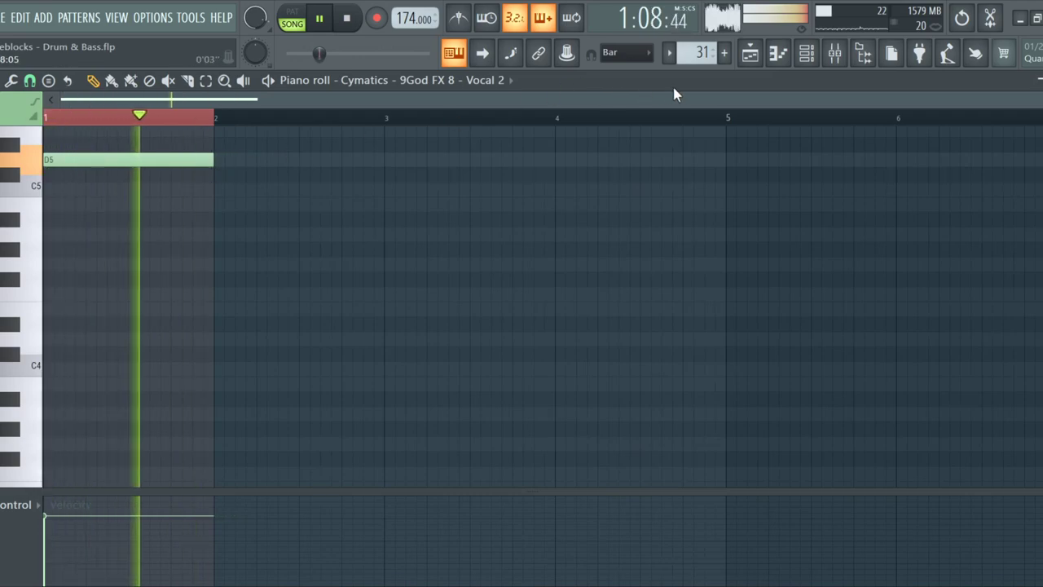
pyautogui.click(806, 53)
pyautogui.click(593, 281)
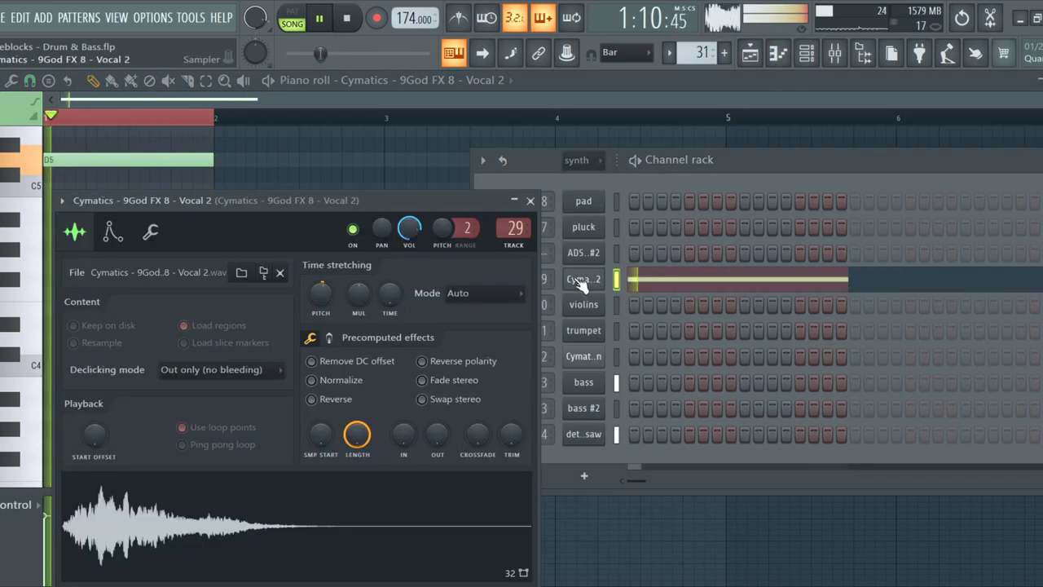
pyautogui.click(107, 238)
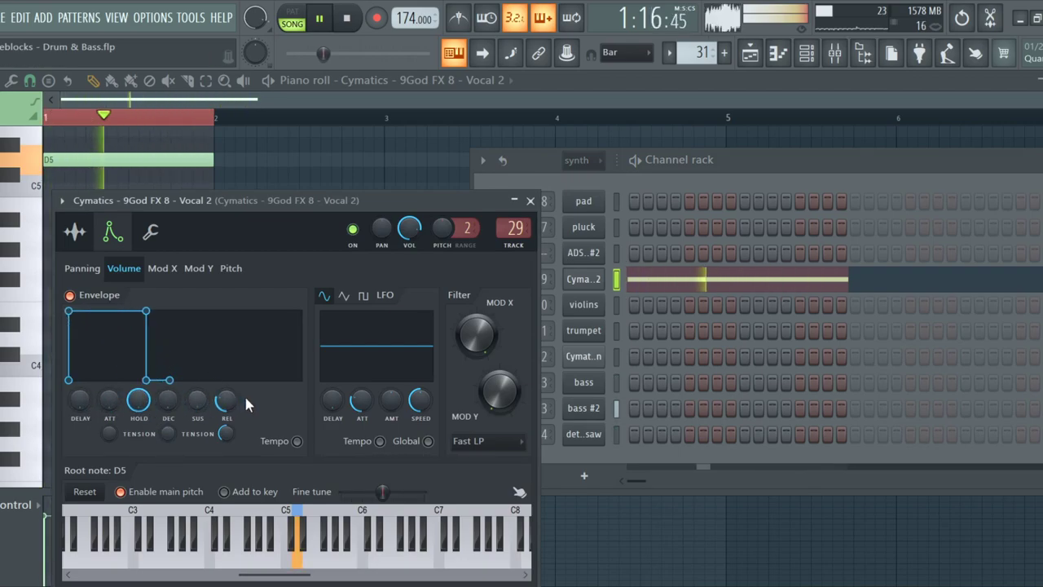
pyautogui.click(531, 200)
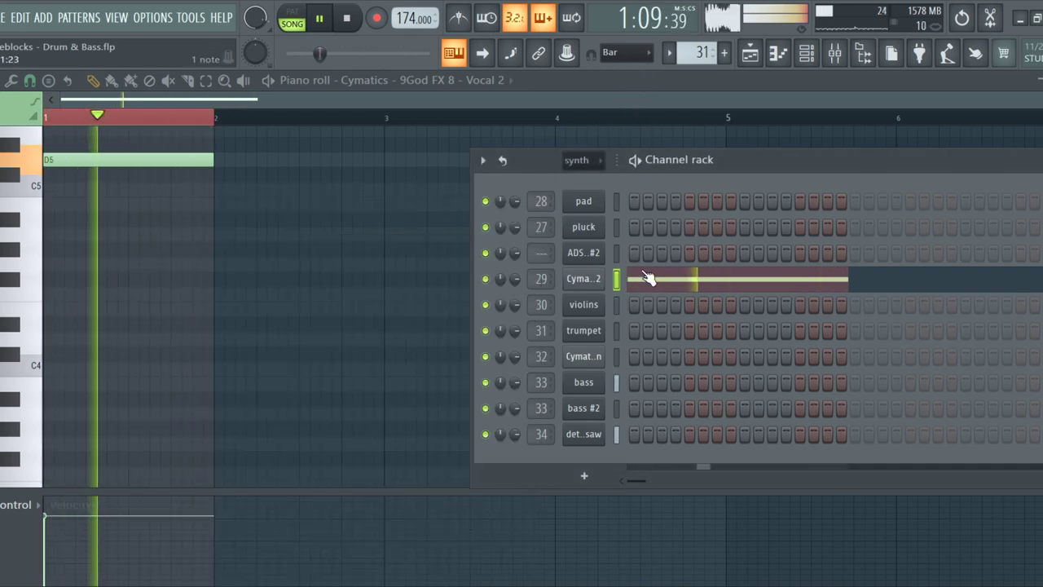
# Lower the one-bar vocal note in Vox #4 an octave to D4
pyautogui.press('F5')
pyautogui.press('F7')
pyautogui.hotkey('ctrl', 'Down')
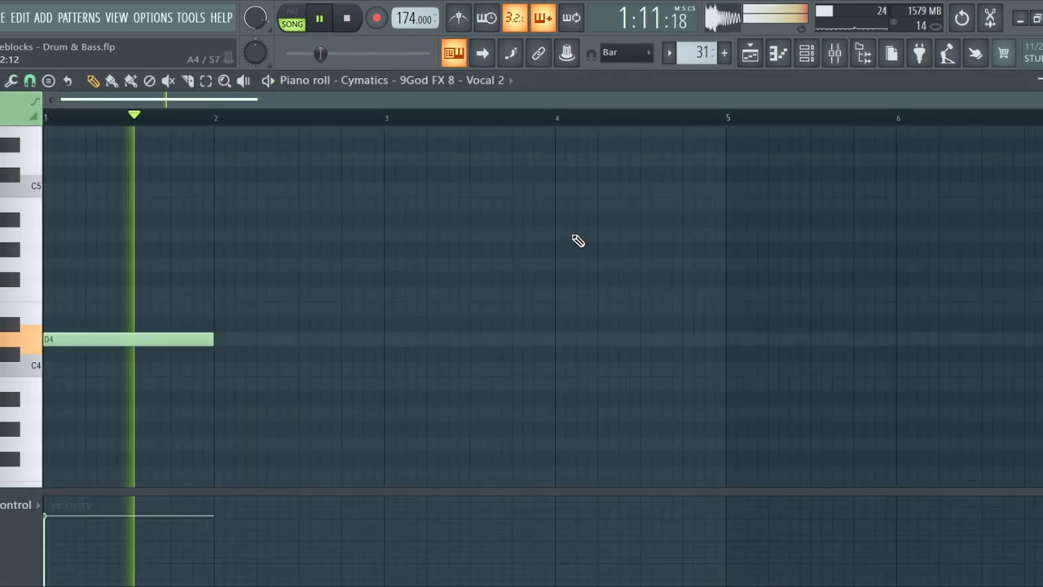
# Raise the one-bar vocal note in Vox #4 to A4 and return to the playlist
pyautogui.moveTo(77, 342); pyautogui.dragTo(65, 233)
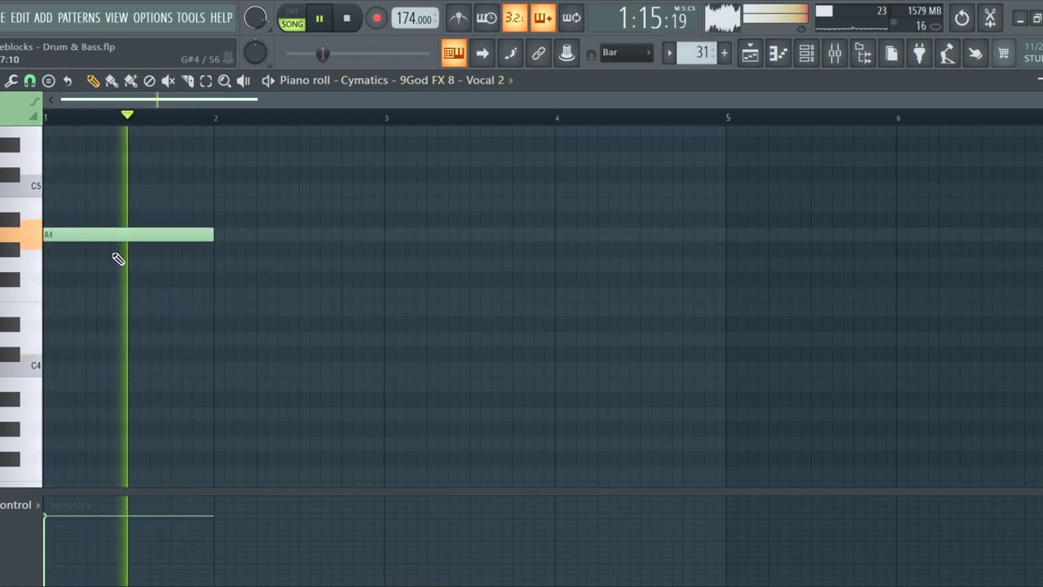
pyautogui.click(751, 54)
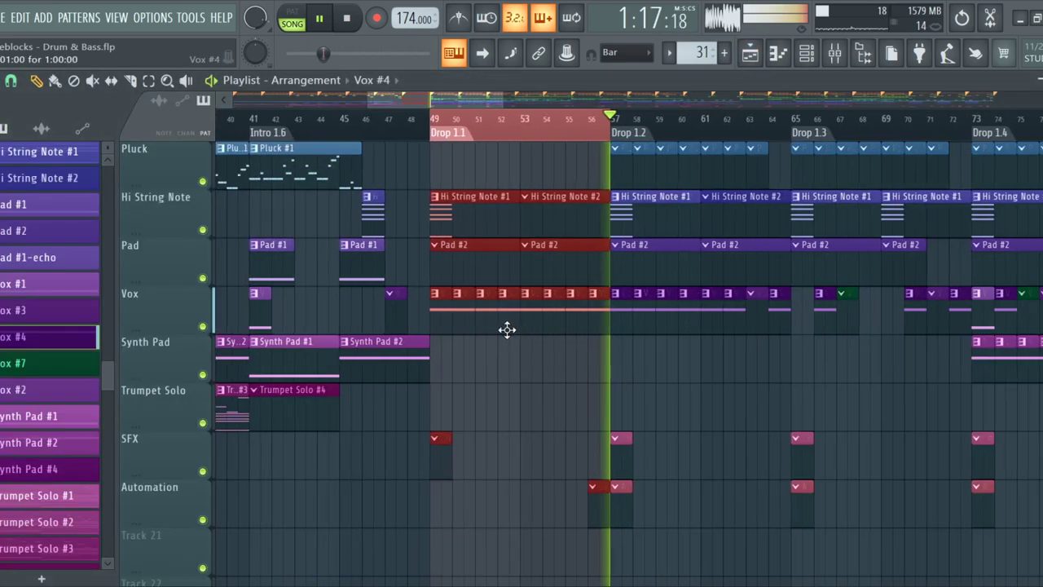
# Look over the Drop 1.1 tracks in the playlist, from the drums down to the SFX and Automation tracks
pyautogui.scroll(-3, 564, 342)
pyautogui.scroll(6, 554, 391)
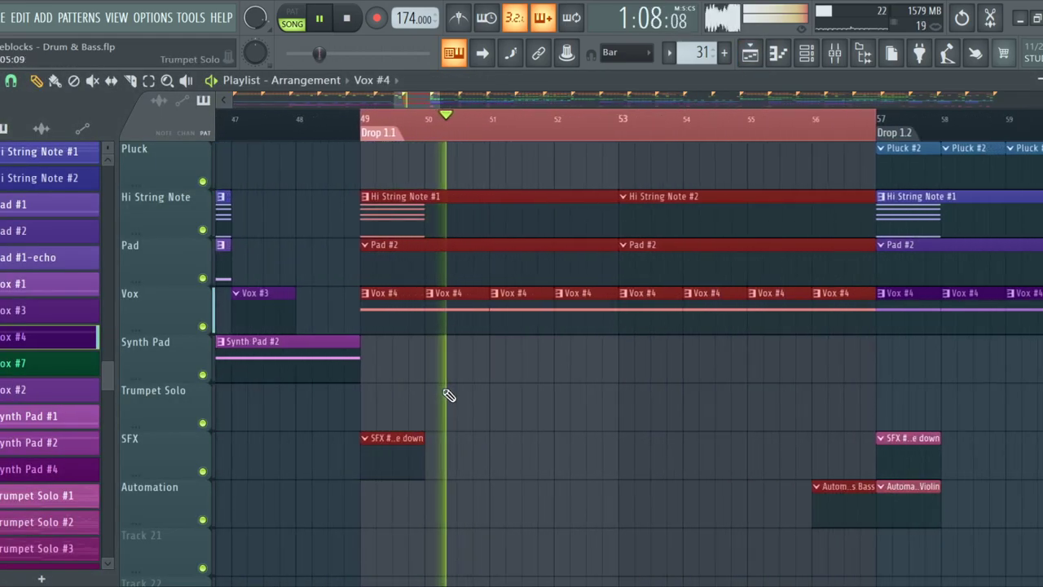
pyautogui.scroll(6, 447, 393)
pyautogui.scroll(-3, 448, 401)
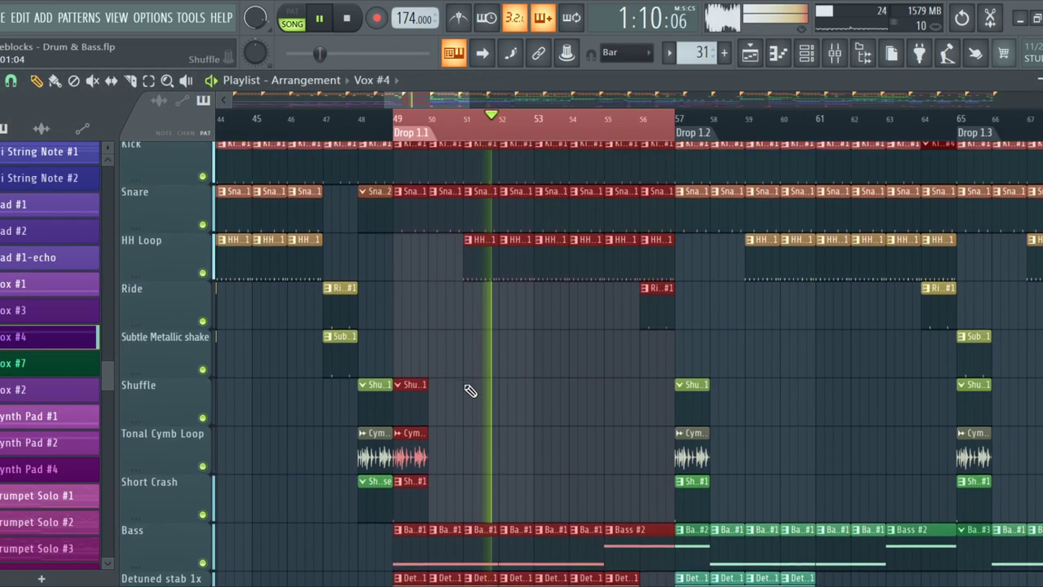
pyautogui.scroll(-5, 513, 350)
pyautogui.scroll(2, 498, 342)
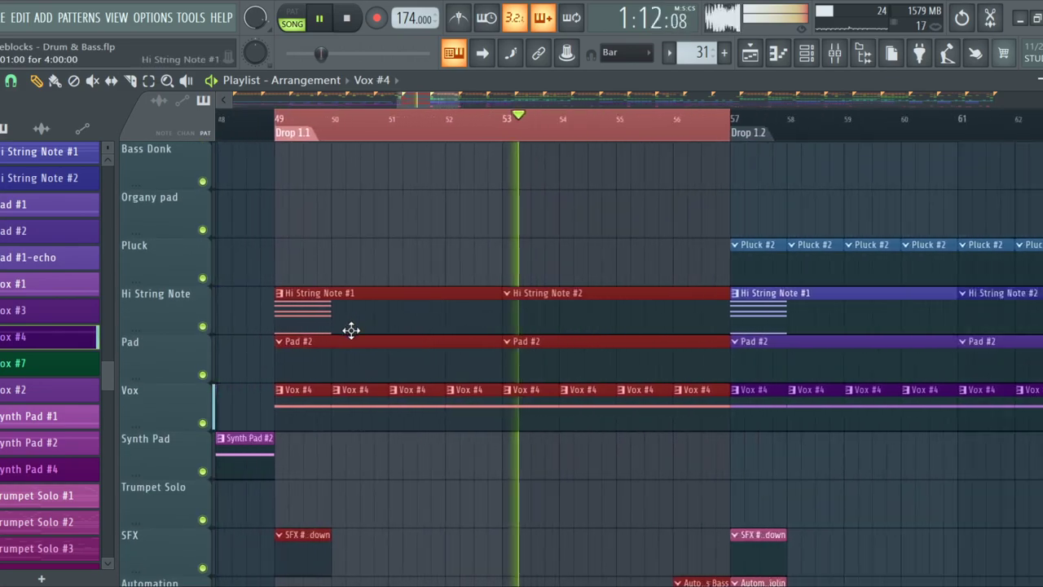
pyautogui.scroll(-2, 361, 354)
pyautogui.scroll(-4, 363, 357)
pyautogui.scroll(4, 331, 345)
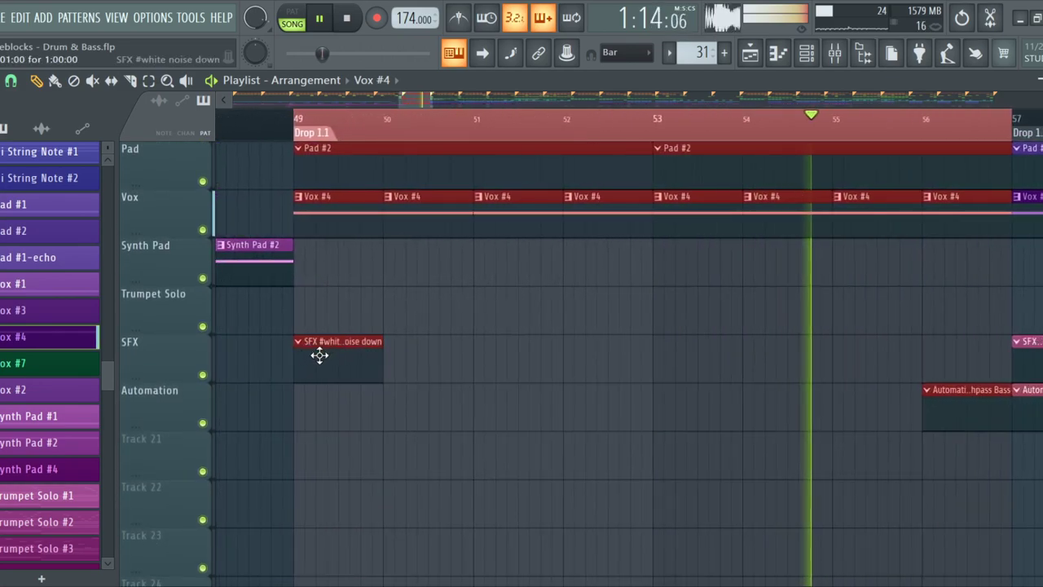
# Open the ADSR Sample Manager from the channel rack's perc group and search for white
pyautogui.press('F6')
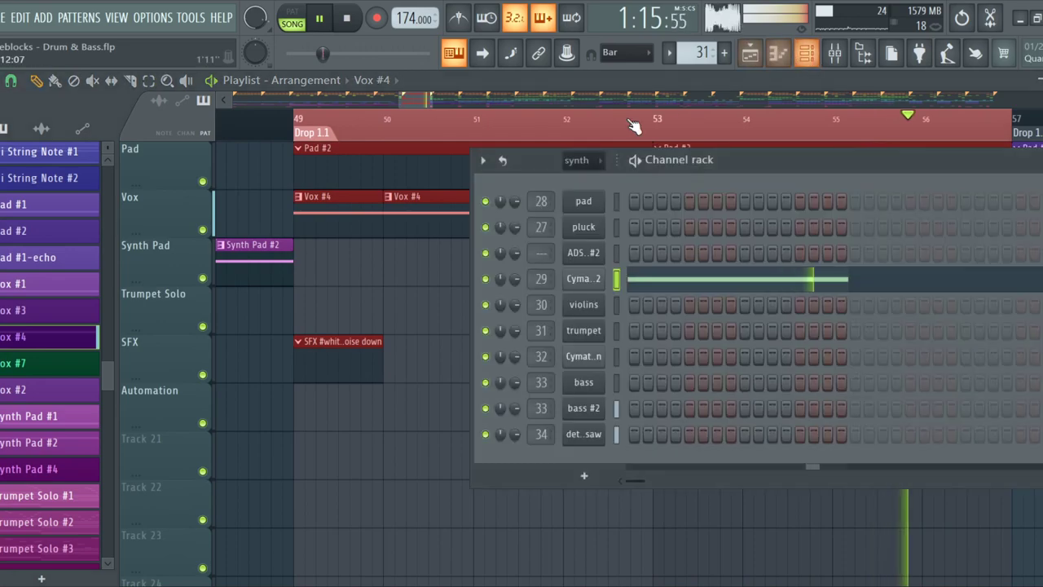
pyautogui.click(571, 163)
pyautogui.click(589, 223)
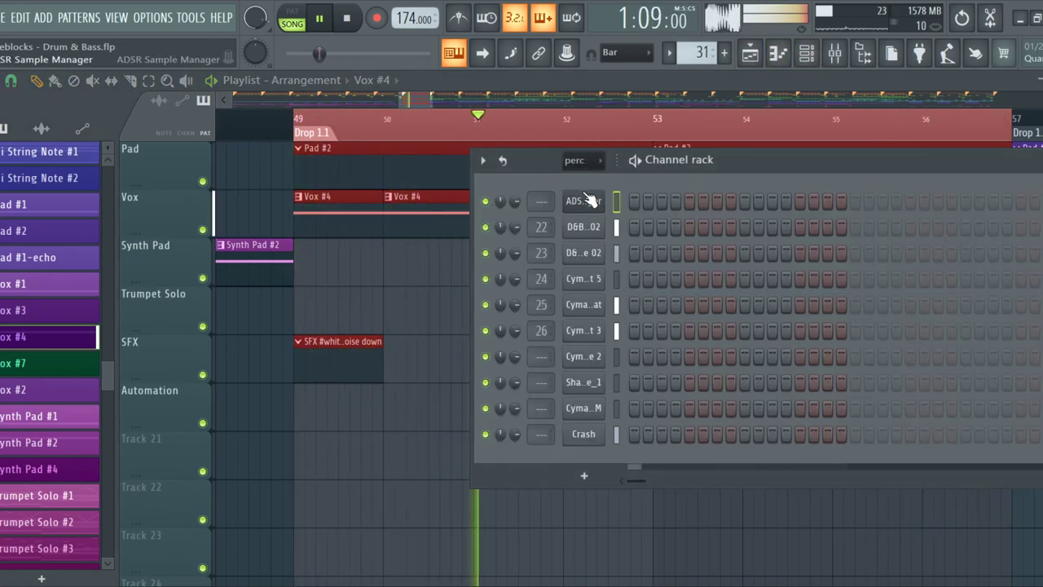
pyautogui.click(584, 201)
pyautogui.click(534, 189)
pyautogui.write('white')
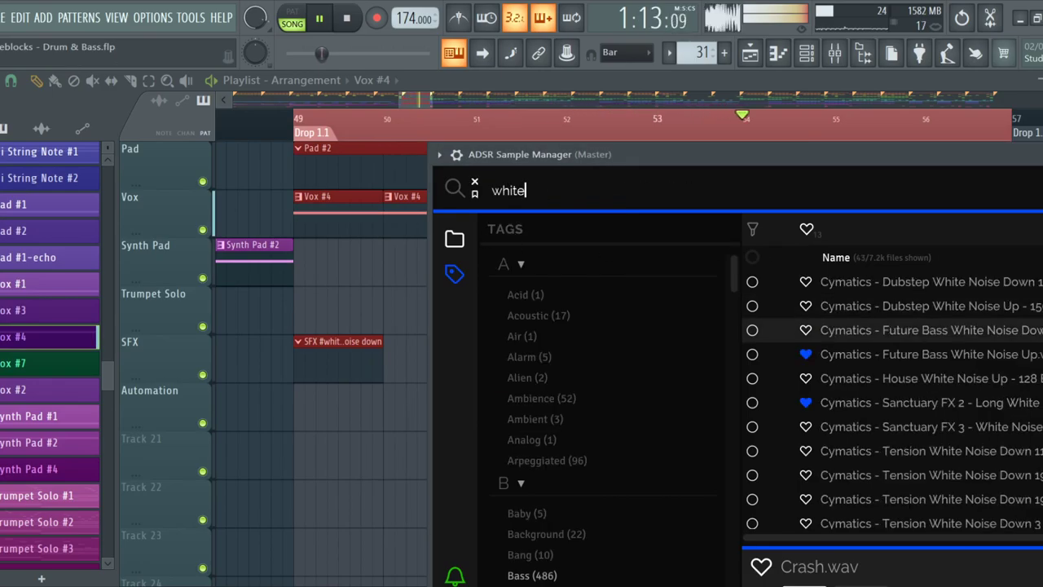
# Place the Cymatics - Dubstep White Noise Down 1 sample on the Automation track at bar 49
pyautogui.moveTo(797, 163); pyautogui.dragTo(565, 180)
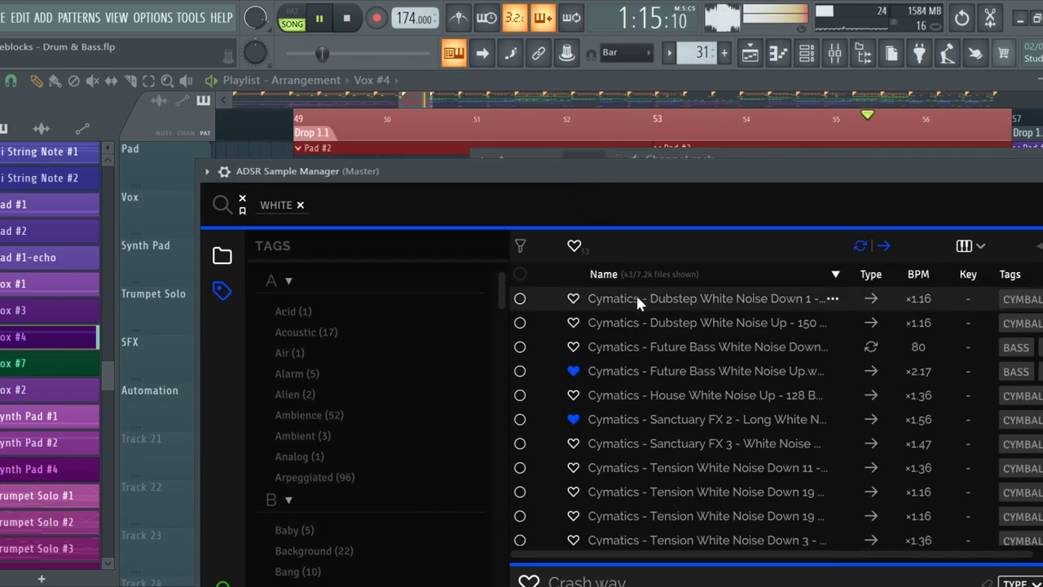
pyautogui.moveTo(622, 231); pyautogui.dragTo(812, 172)
pyautogui.moveTo(853, 240); pyautogui.dragTo(303, 334)
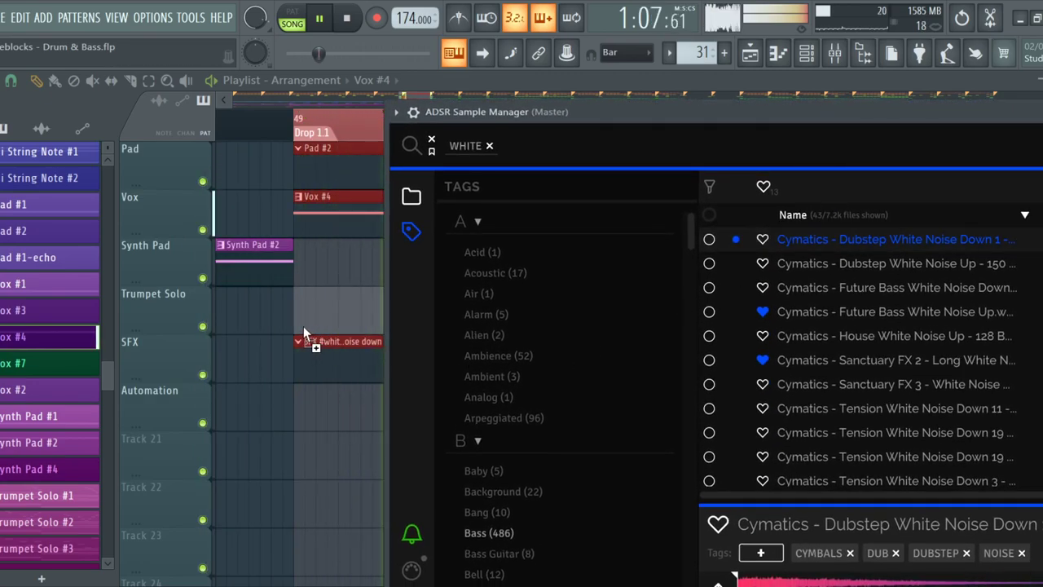
pyautogui.moveTo(301, 400); pyautogui.dragTo(301, 400)
# Add a second white noise clip on Track 21 at the start of Drop 1.2
pyautogui.scroll(-4, 356, 442)
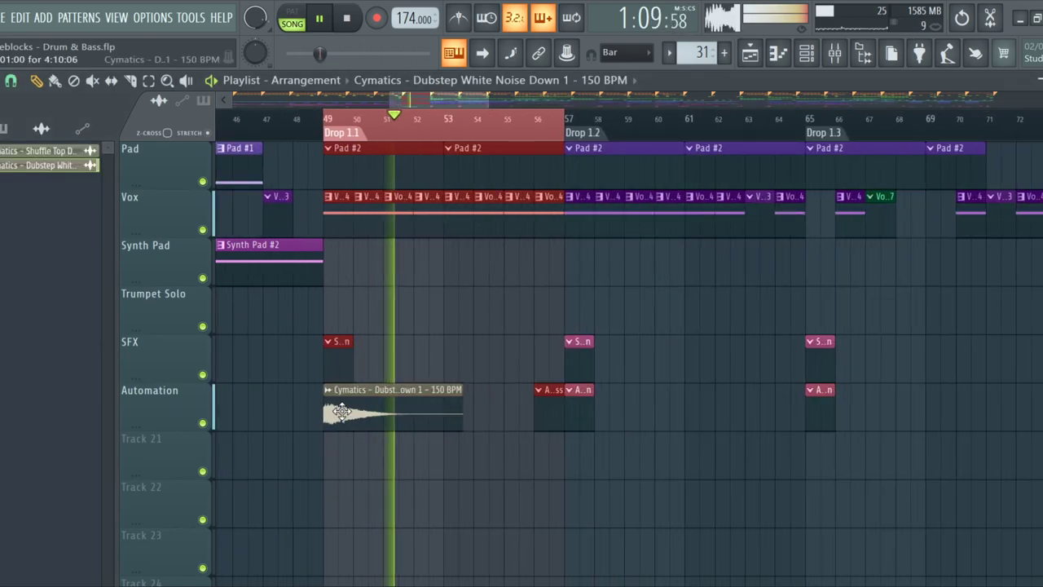
pyautogui.scroll(4, 619, 440)
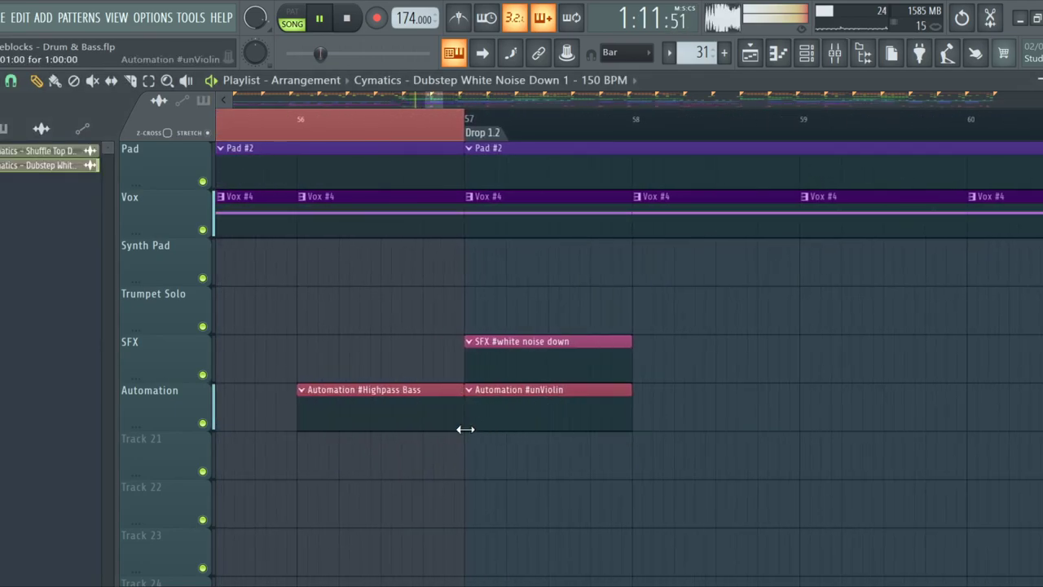
pyautogui.click(475, 459)
pyautogui.scroll(-4, 489, 440)
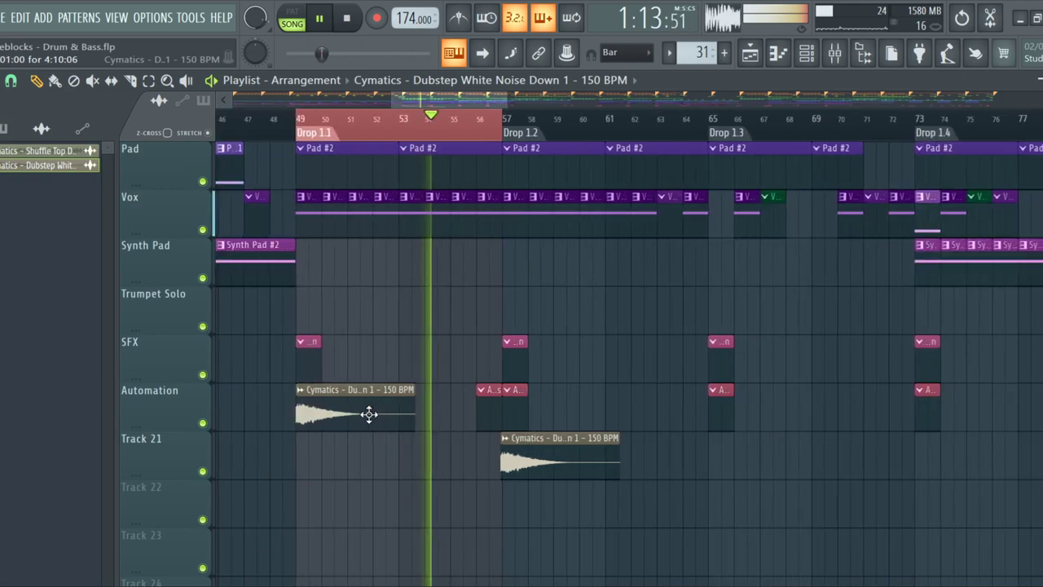
# Move both white noise clips to the Trumpet Solo track so they start at bars 49 and 57
pyautogui.moveTo(365, 407); pyautogui.dragTo(366, 304)
pyautogui.moveTo(554, 461); pyautogui.dragTo(547, 300)
pyautogui.scroll(4, 494, 321)
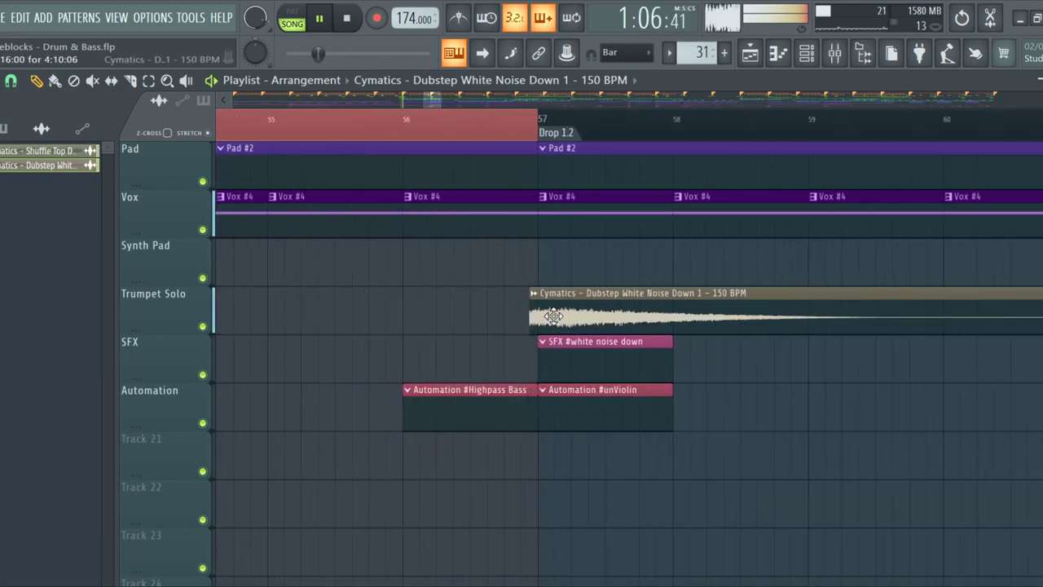
pyautogui.scroll(-5, 590, 315)
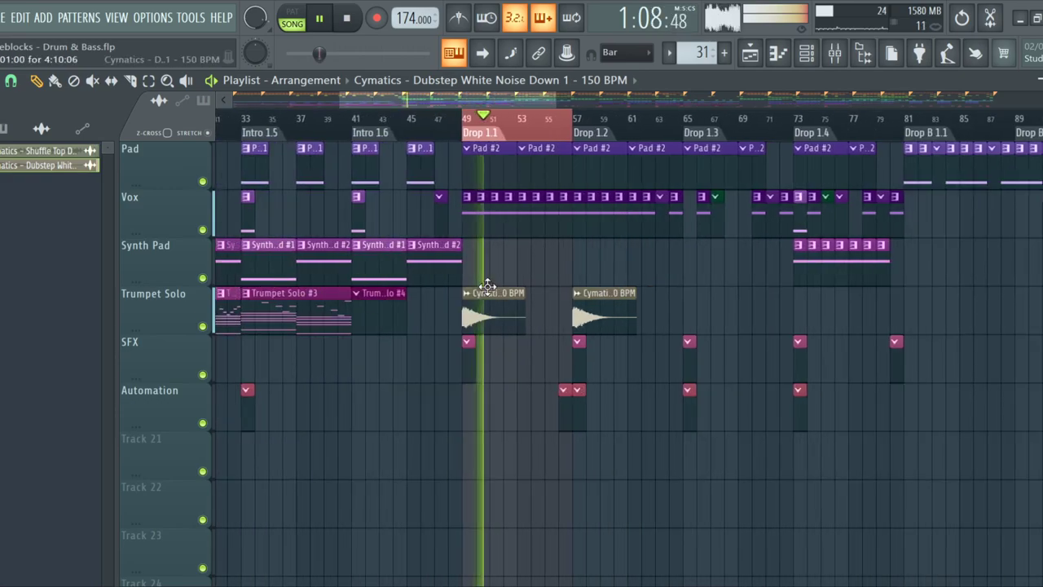
# Assign the Dubstep White Noise Down 1 sample to mixer insert 35 and lower that insert's fader slightly
pyautogui.doubleClick(482, 320)
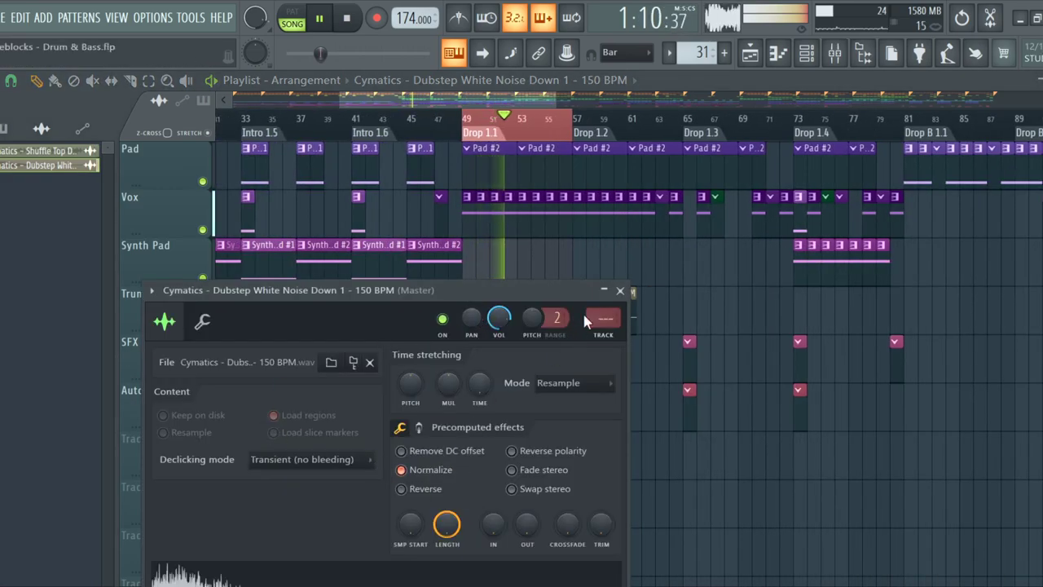
pyautogui.click(620, 290)
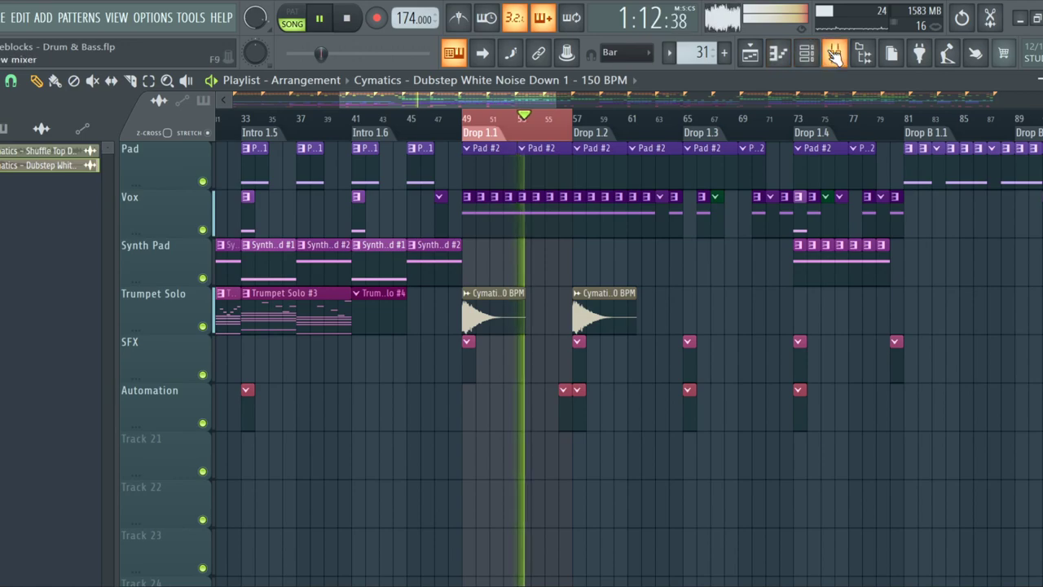
pyautogui.click(806, 53)
pyautogui.click(835, 53)
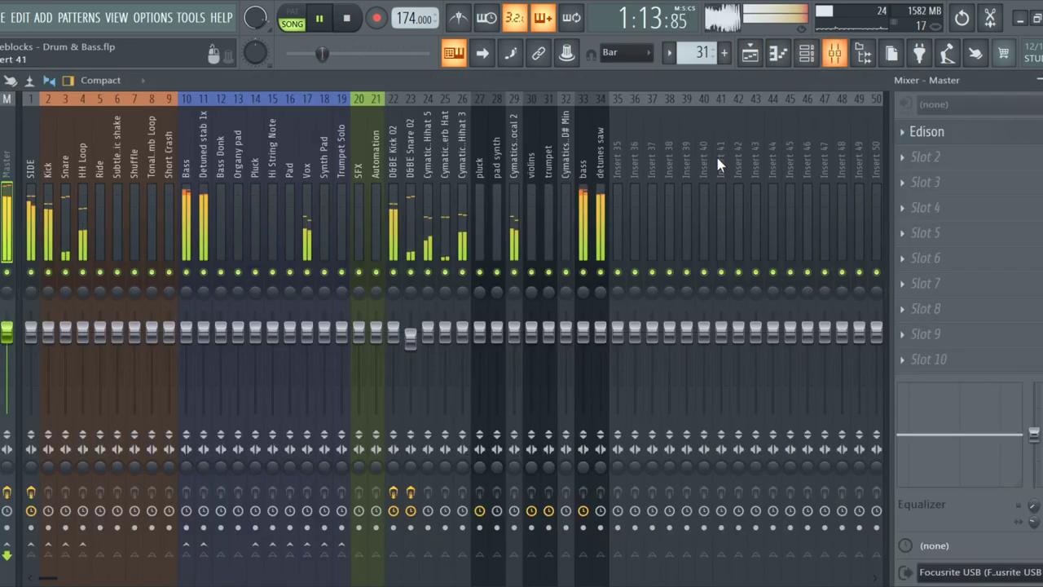
pyautogui.click(617, 195)
pyautogui.hotkey('ctrl', 'l')
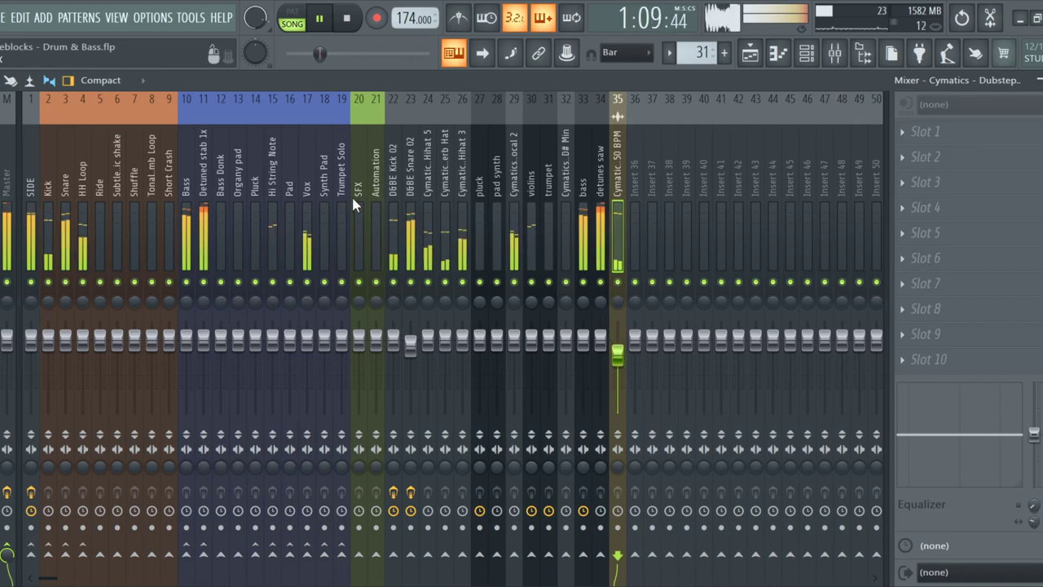
# Route the white noise insert into the SFX mixer track and check the SFX and detunes saw tracks' routing
pyautogui.click(761, 57)
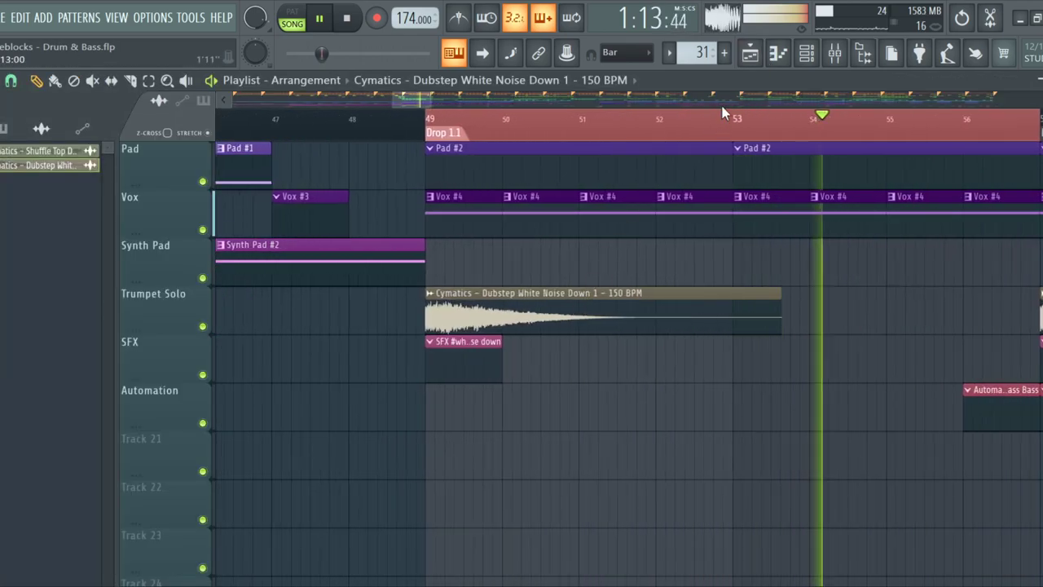
pyautogui.click(835, 53)
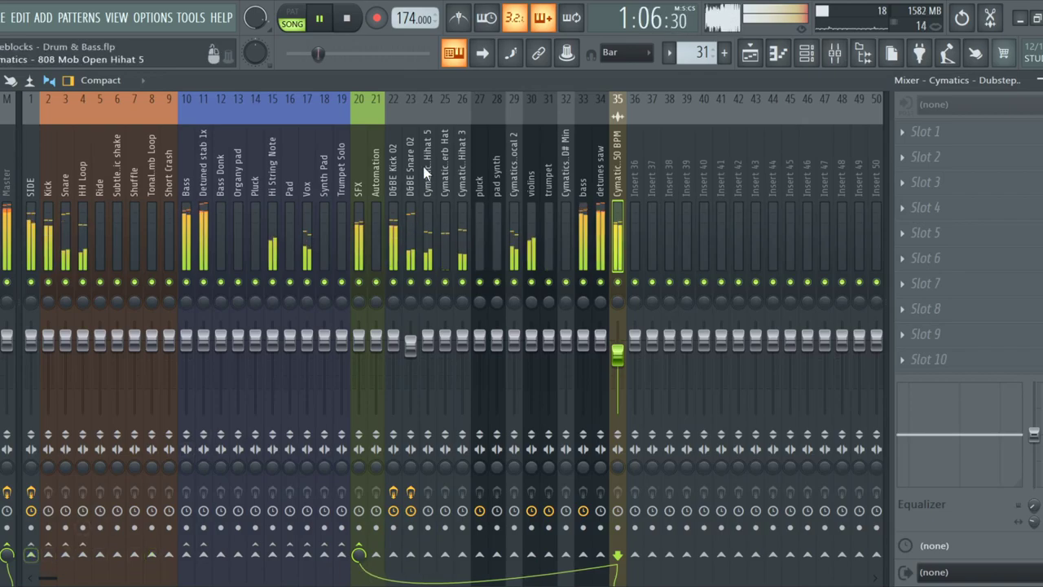
pyautogui.click(356, 206)
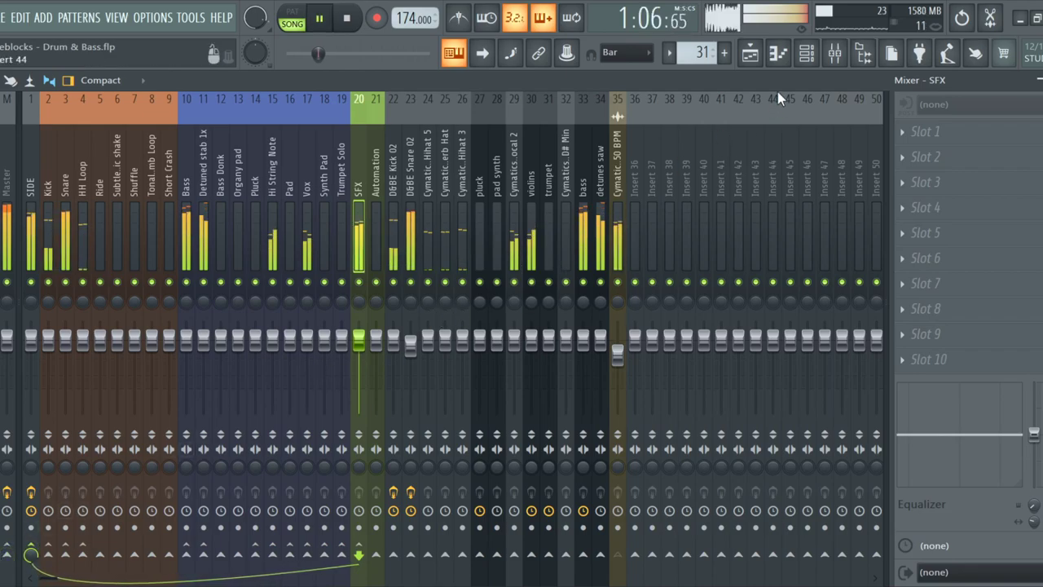
pyautogui.click(601, 222)
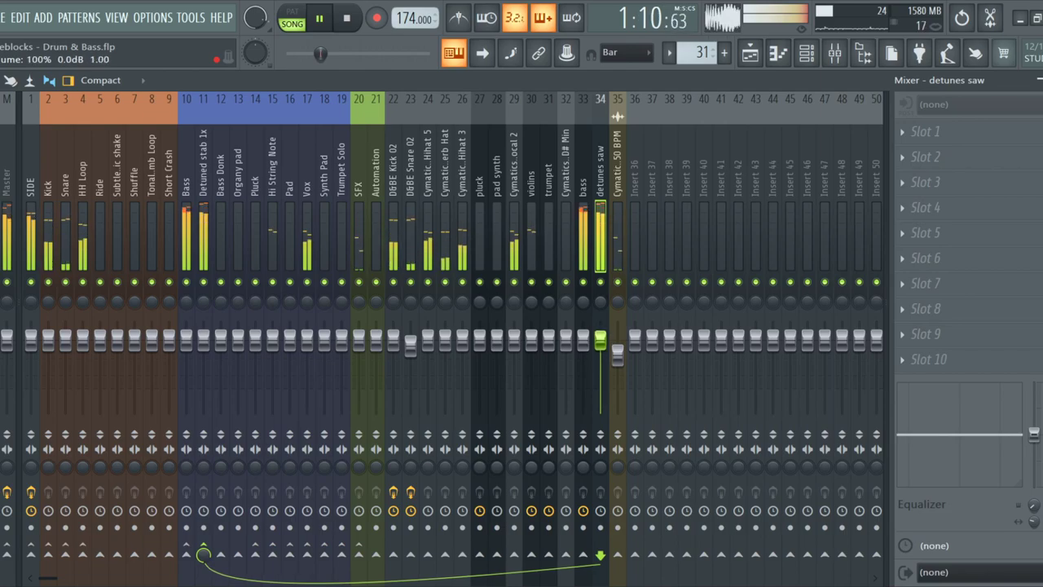
# Review the playlist tracks across Drop 1.1 and the following drops for patterns that still need content
pyautogui.click(752, 54)
pyautogui.scroll(-4, 431, 274)
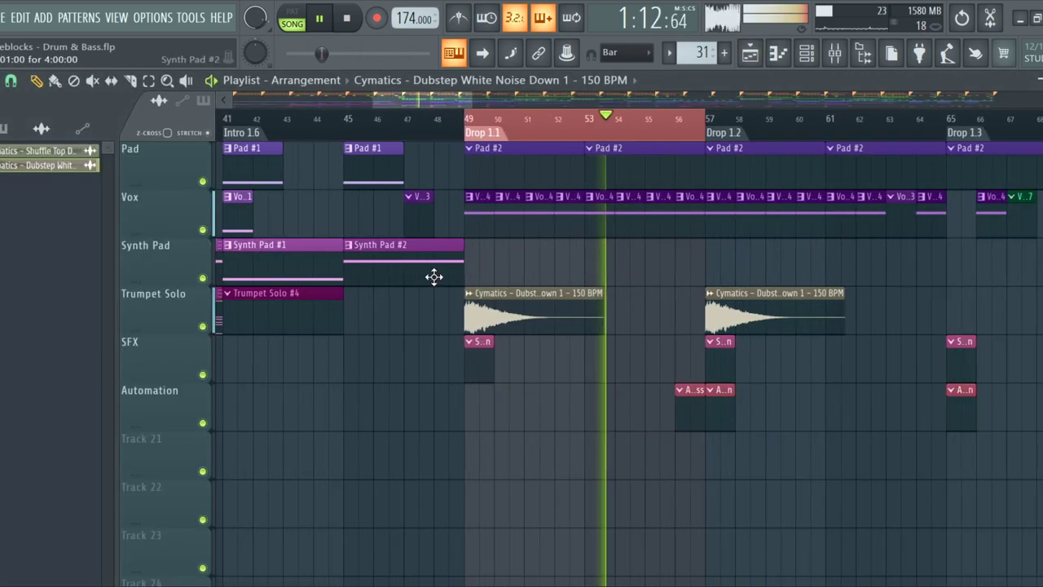
pyautogui.scroll(4, 478, 382)
pyautogui.scroll(2, 489, 371)
pyautogui.scroll(5, 489, 368)
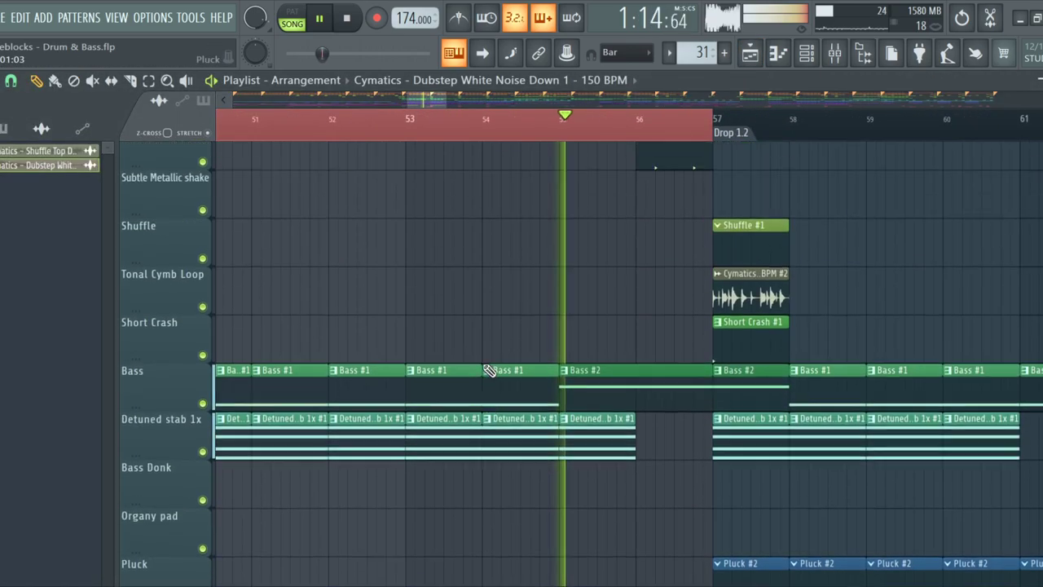
pyautogui.scroll(-4, 491, 375)
pyautogui.scroll(-3, 494, 399)
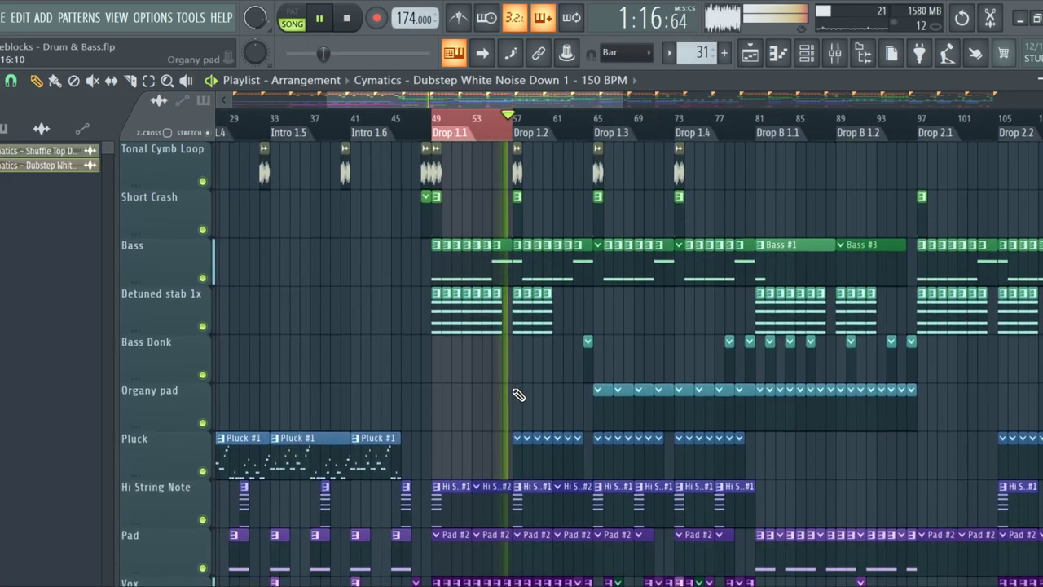
pyautogui.scroll(5, 509, 395)
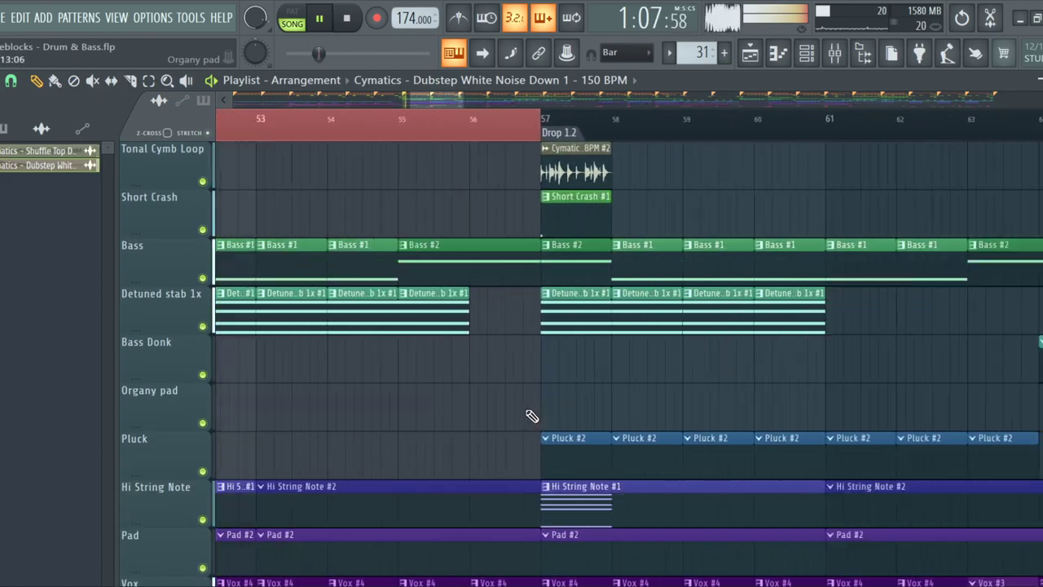
pyautogui.scroll(-2, 530, 414)
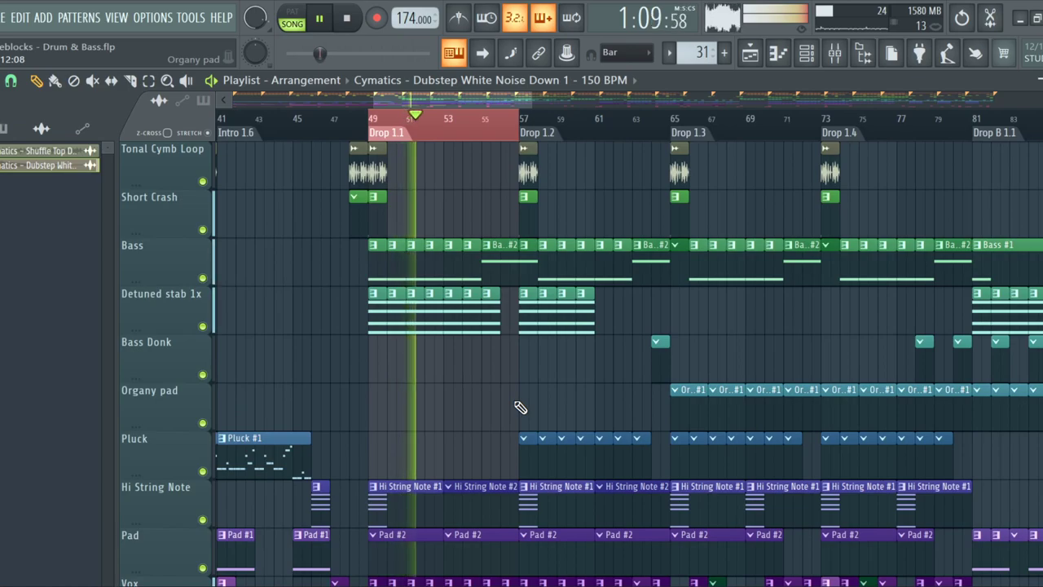
pyautogui.scroll(-6, 519, 407)
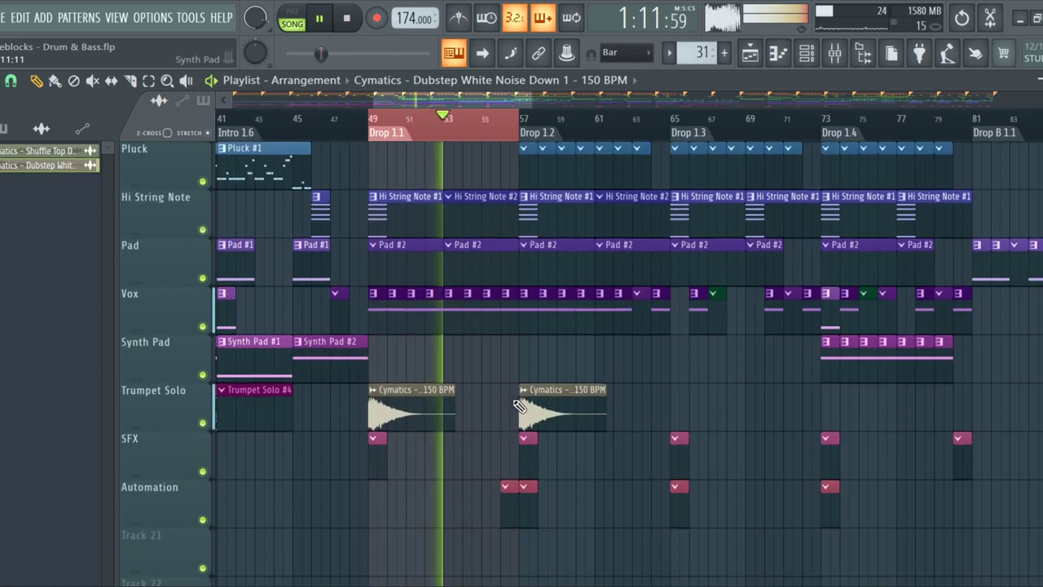
pyautogui.scroll(4, 400, 364)
pyautogui.scroll(2, 315, 322)
# Select the Pad #2 pattern and enter a one-bar D4 note for Eternity Tape Loop Pad 2 at its start
pyautogui.click(386, 275)
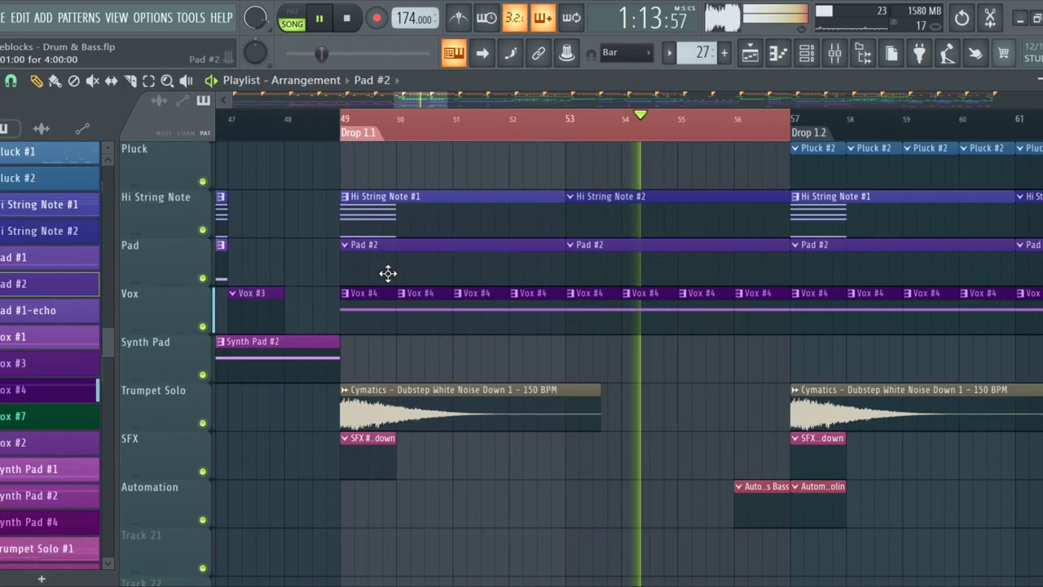
pyautogui.scroll(-5, 259, 283)
pyautogui.scroll(3, 259, 283)
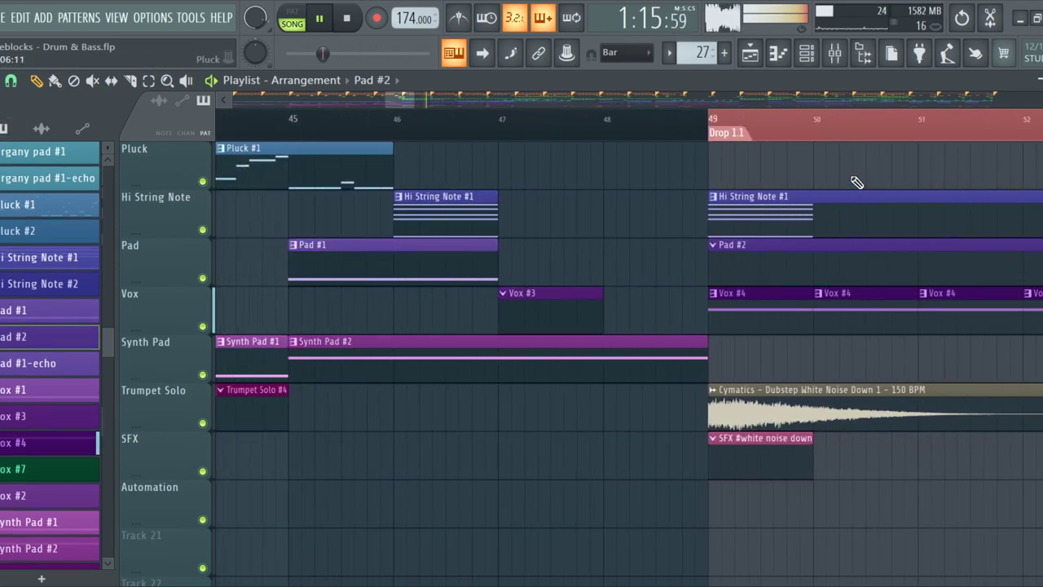
pyautogui.click(376, 269)
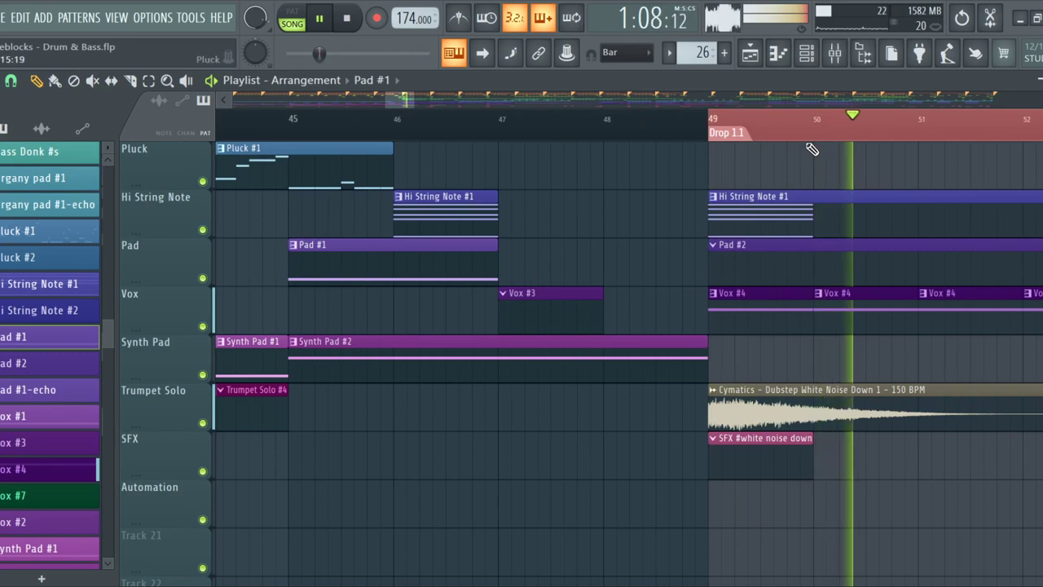
pyautogui.click(776, 281)
pyautogui.click(823, 59)
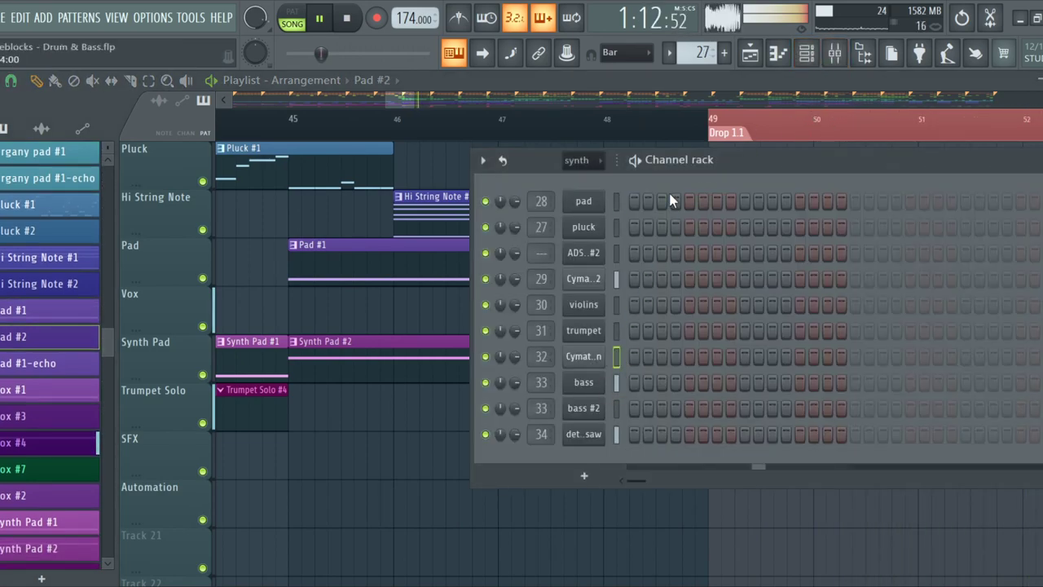
pyautogui.click(778, 54)
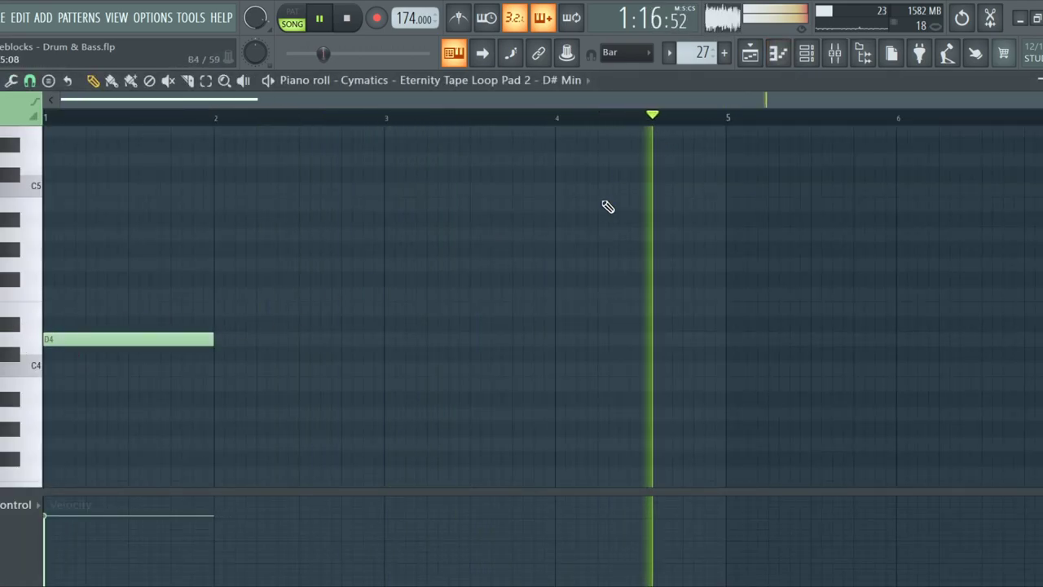
# Return to the playlist and select the Kick #1 pattern from the Kick track in Drop 1.1
pyautogui.click(750, 54)
pyautogui.scroll(-5, 600, 326)
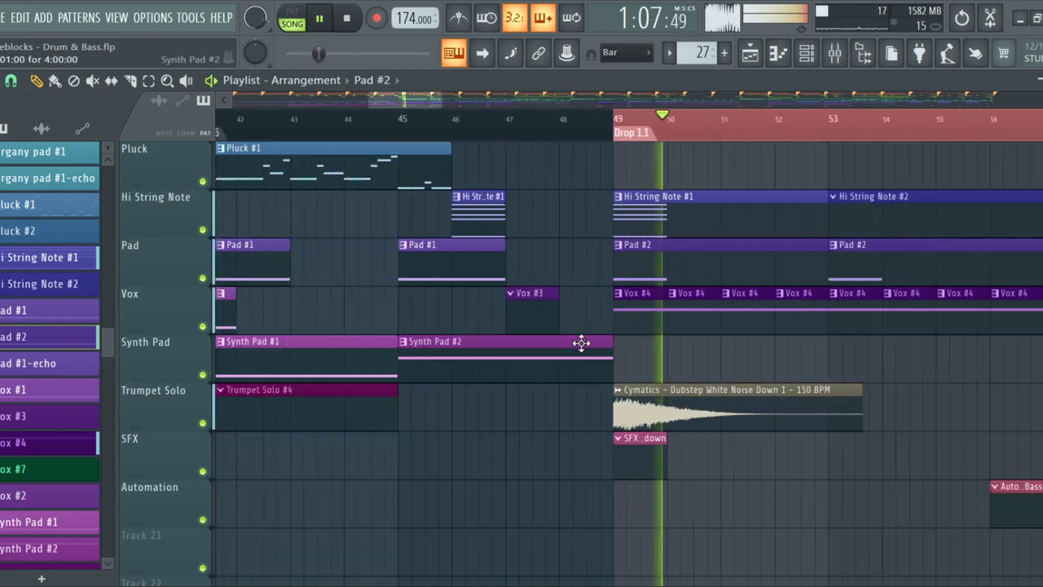
pyautogui.scroll(3, 489, 338)
pyautogui.scroll(5, 617, 352)
pyautogui.scroll(3, 611, 314)
pyautogui.click(530, 149)
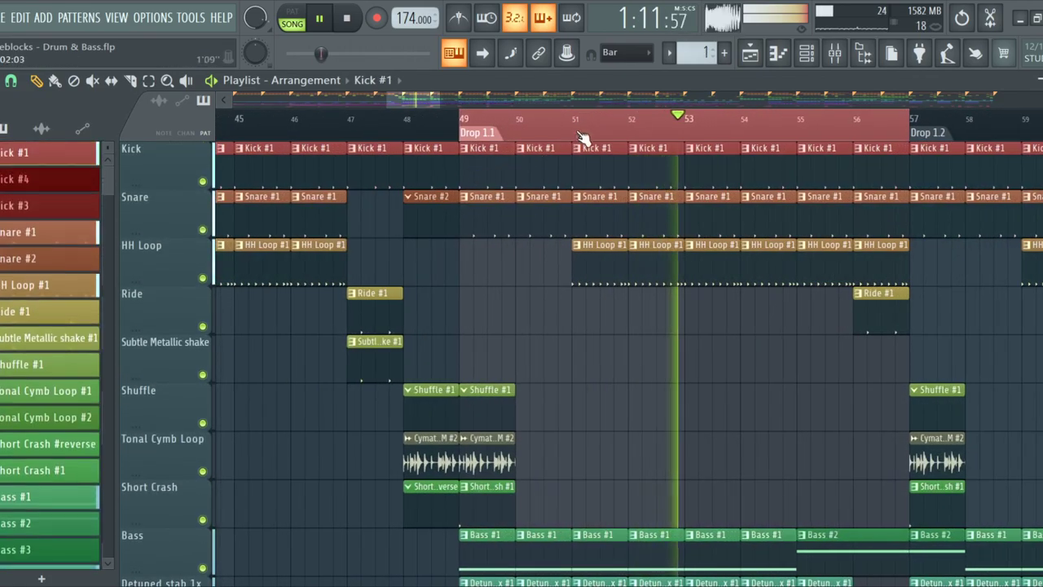
# Open ADSR Sample Manager from the channel rack's perc group and arrange both windows so the channels and sample list are accessible
pyautogui.click(823, 65)
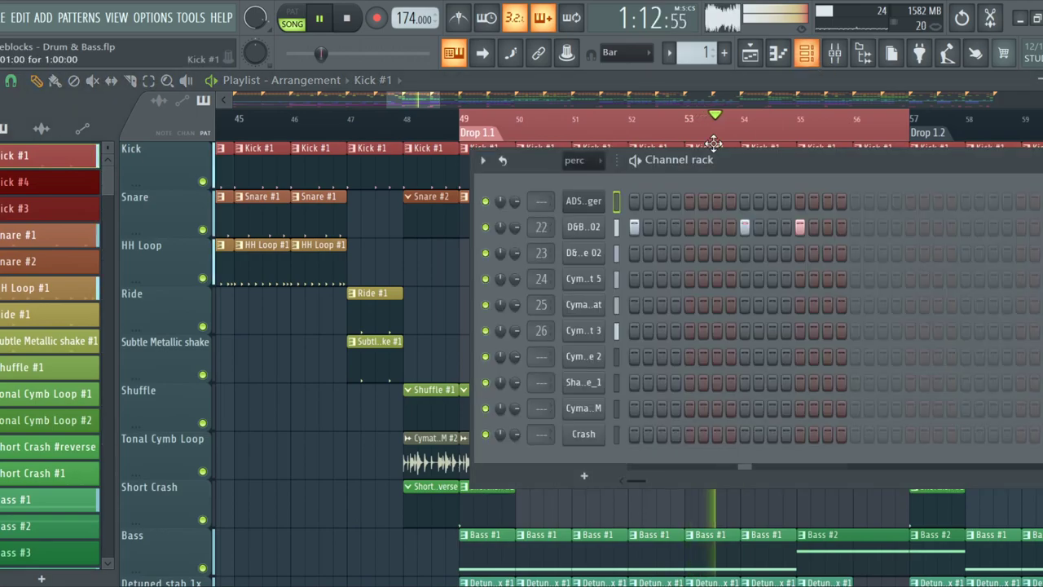
pyautogui.click(593, 201)
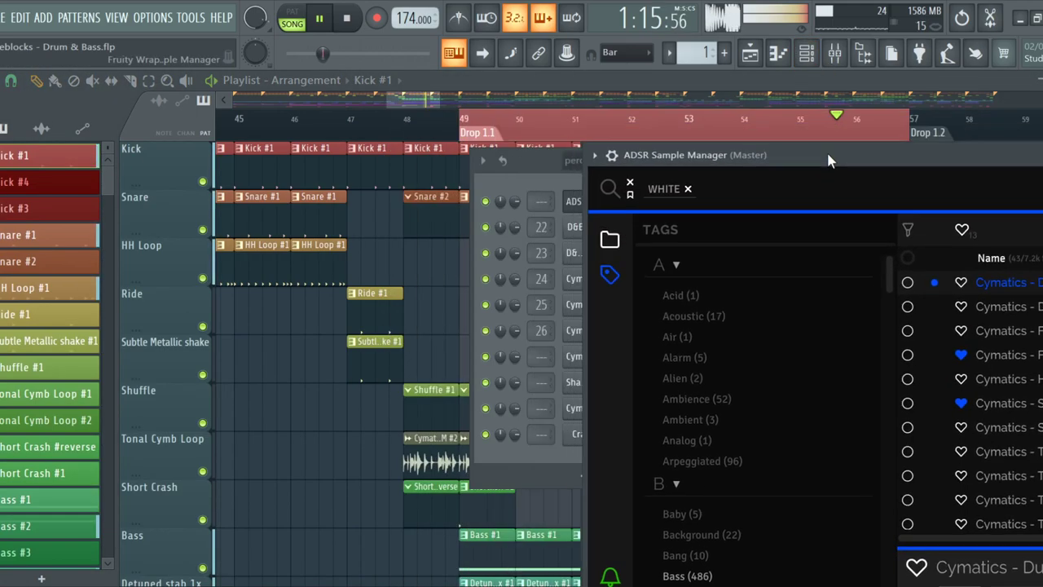
pyautogui.moveTo(545, 159); pyautogui.dragTo(204, 150)
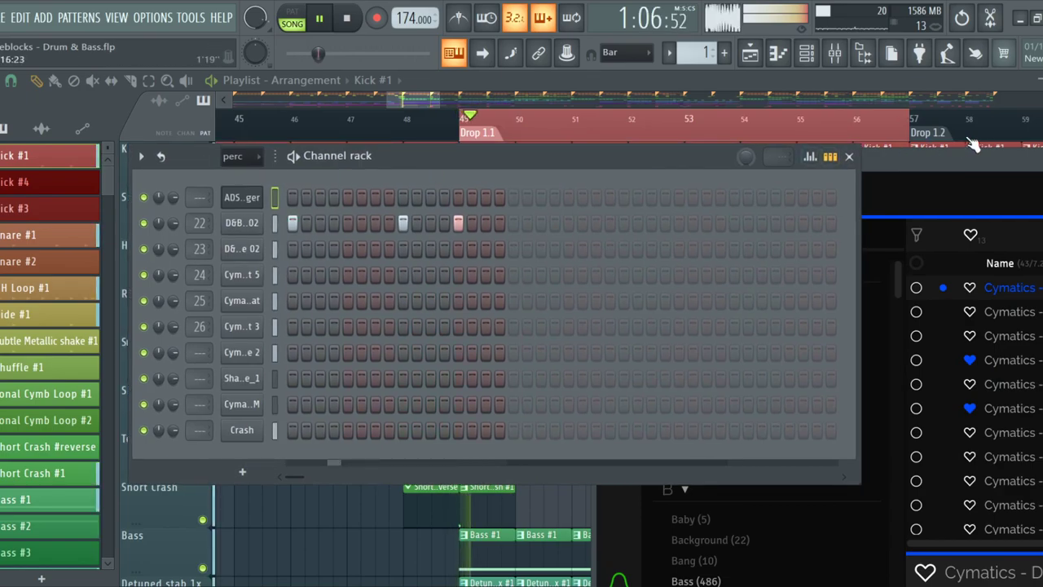
pyautogui.click(946, 163)
pyautogui.moveTo(812, 160); pyautogui.dragTo(598, 145)
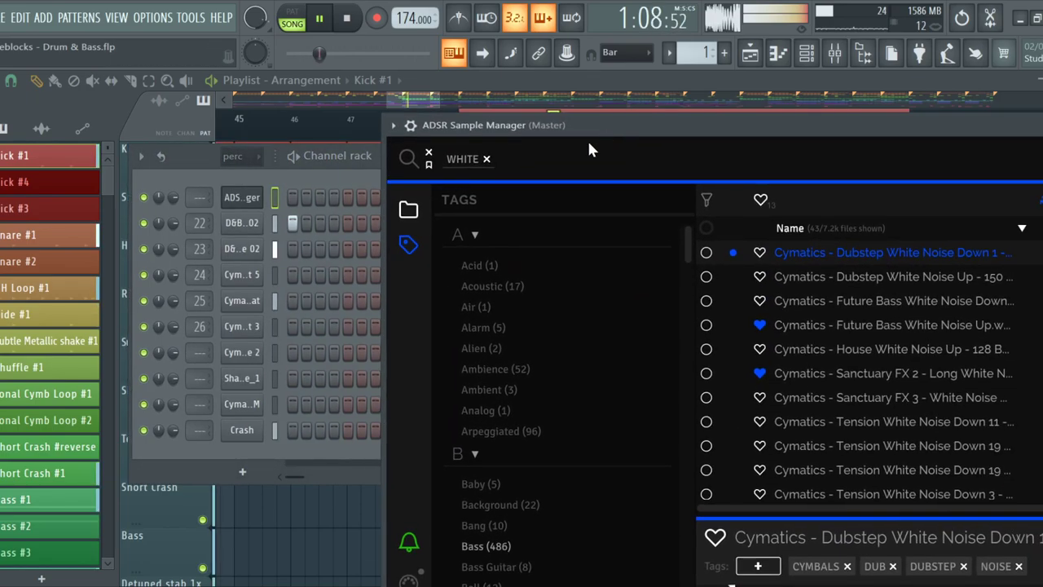
# Replace the WHITE filter with the KICK tag in the sample browser and preview _Kick_Sample_1.wav
pyautogui.click(486, 159)
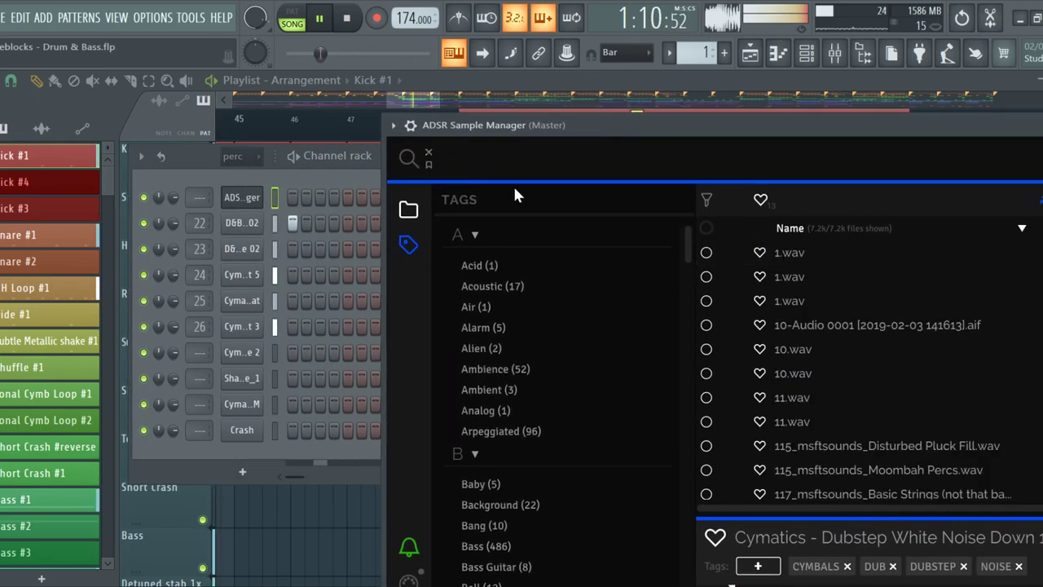
pyautogui.write('kick')
pyautogui.click(515, 194)
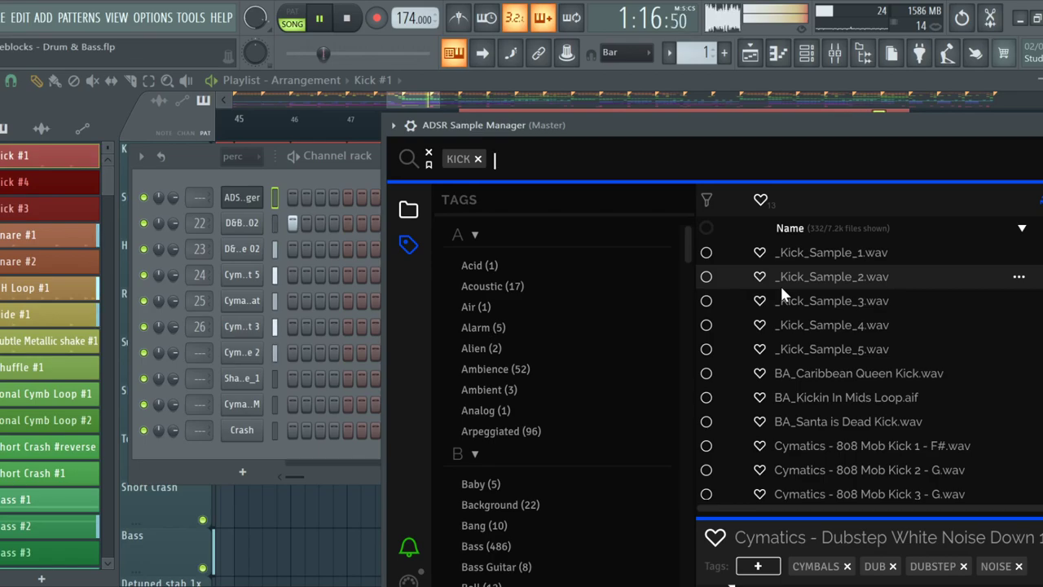
pyautogui.click(869, 252)
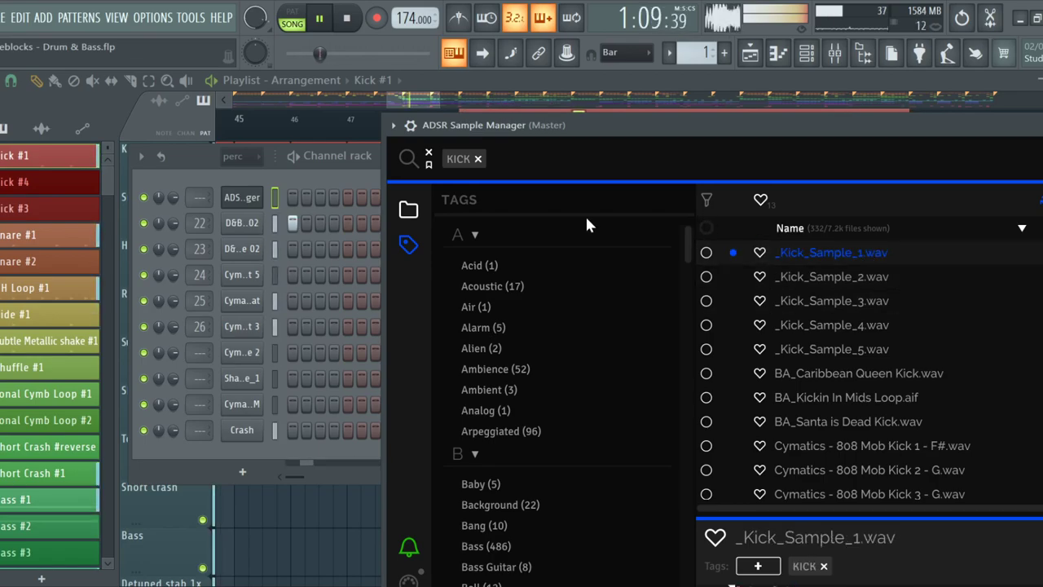
# Preview Cymatics - 9God Kick 3 - F.wav and load Cymatics - Astro Sicko Kick - D.wav onto the first channel of the rack
pyautogui.scroll(-3, 862, 336)
pyautogui.click(844, 374)
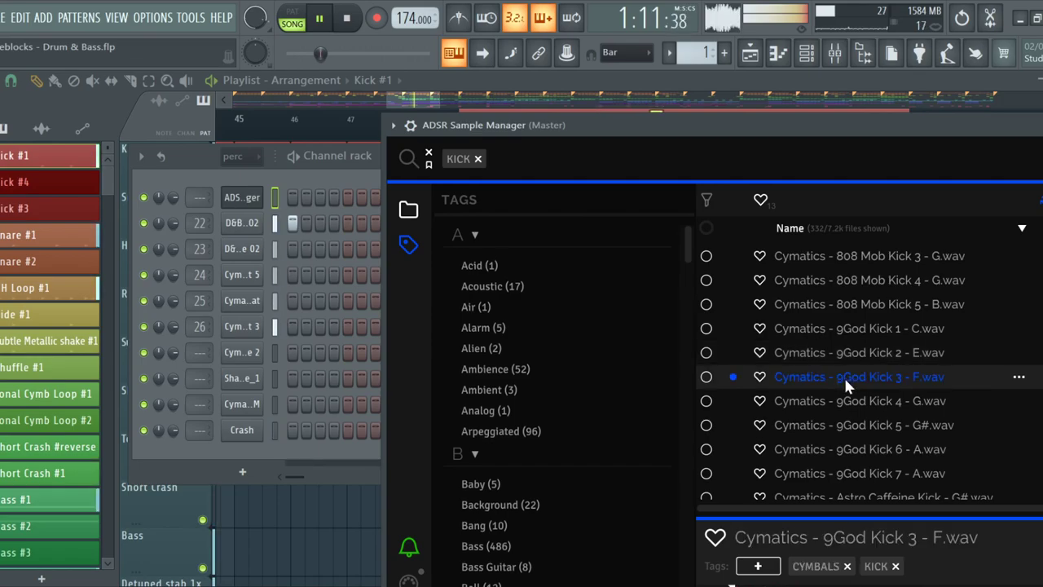
pyautogui.scroll(-3, 844, 375)
pyautogui.click(839, 382)
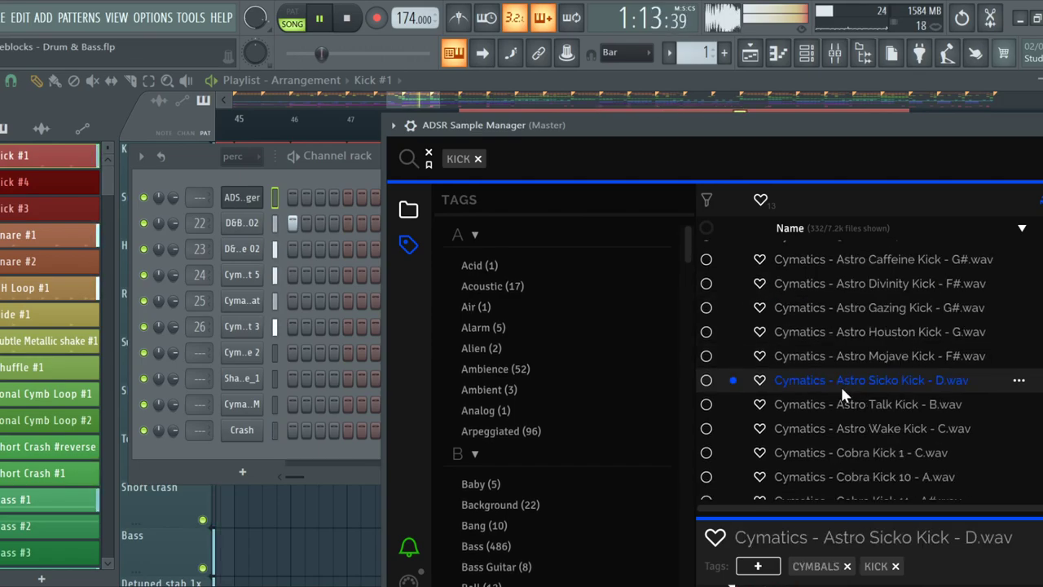
pyautogui.moveTo(840, 386); pyautogui.dragTo(237, 206)
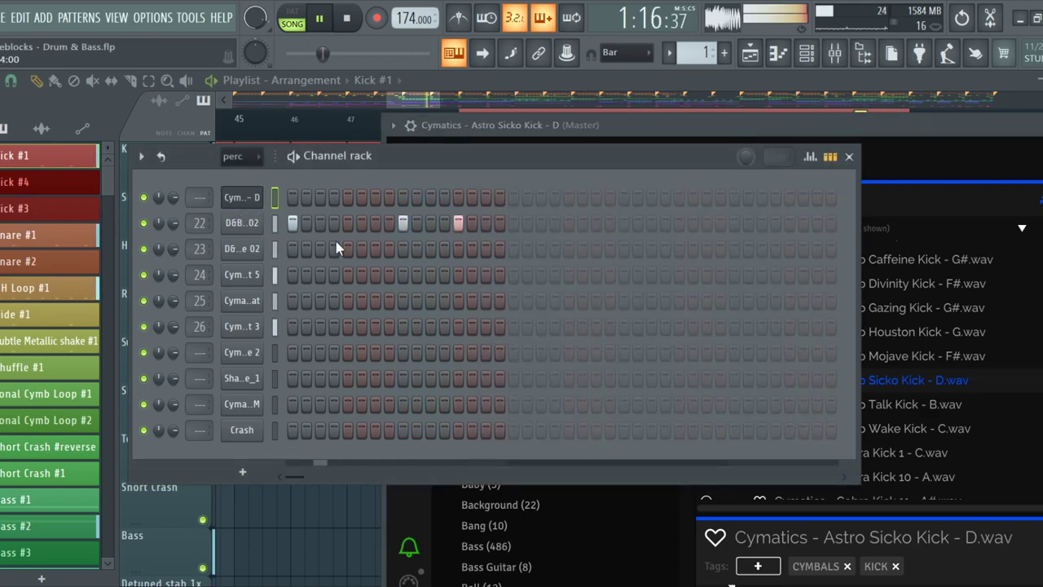
# Return to the sample browser and preview Cymatics - Drip Kick 2 - C.wav and Drip Kick 4 - D.wav
pyautogui.click(923, 133)
pyautogui.scroll(-4, 868, 382)
pyautogui.click(869, 396)
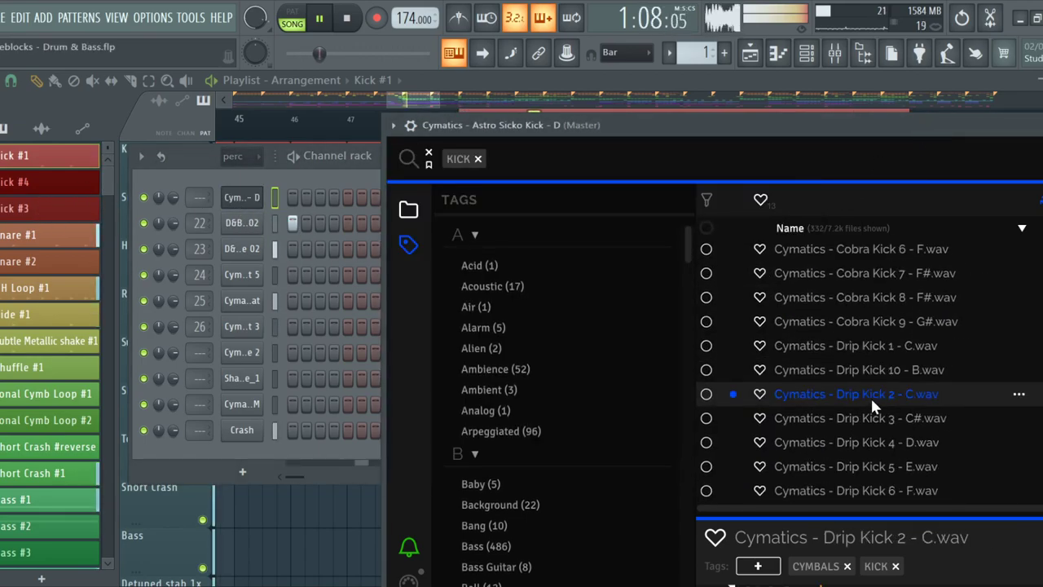
pyautogui.click(873, 440)
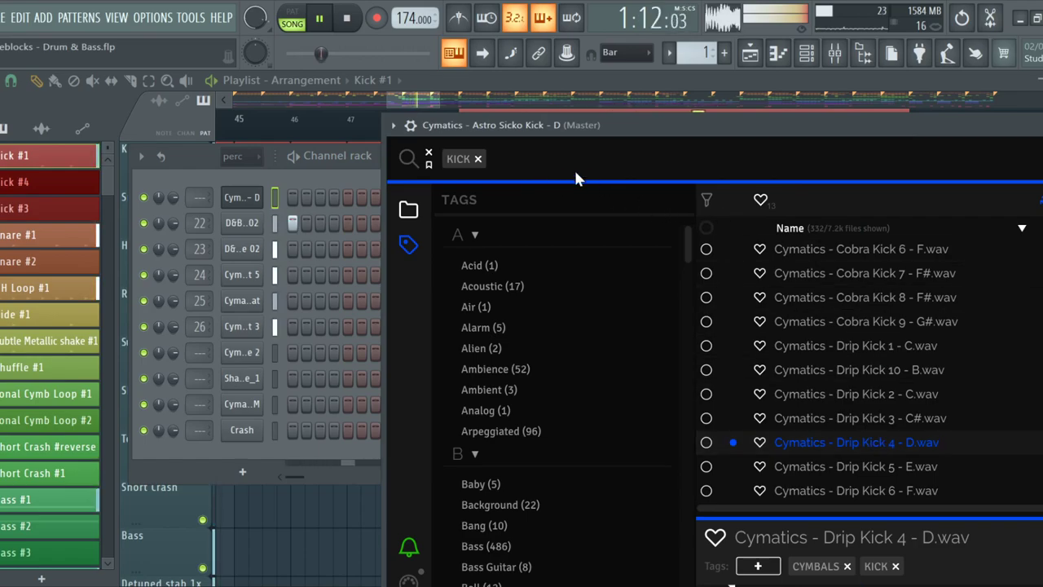
# Add the Drum & Bass tag to the sample filter and load _Kick_Sample_4.wav onto the first channel of the rack
pyautogui.write('dr')
pyautogui.click(572, 214)
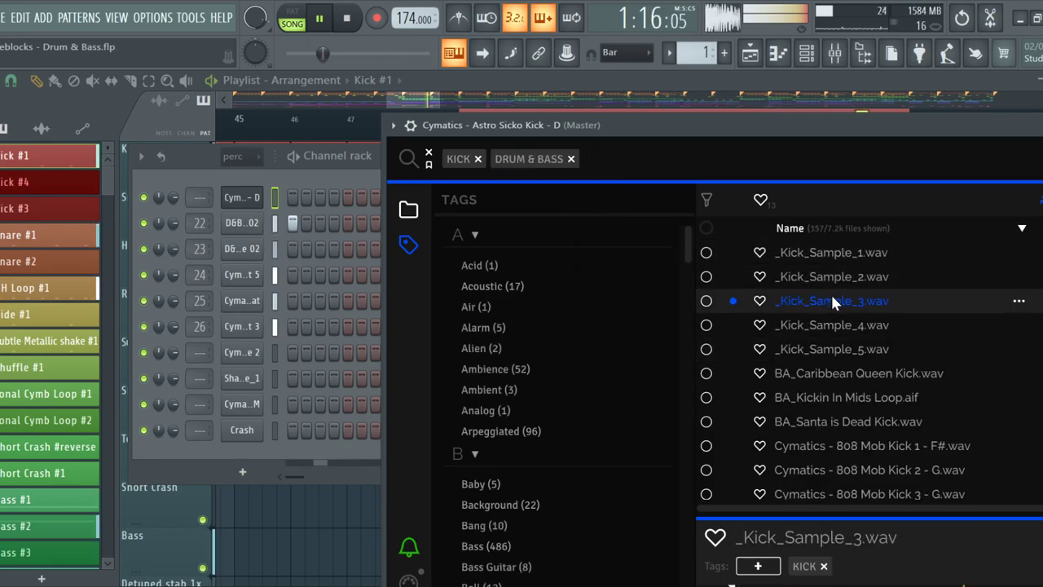
pyautogui.click(833, 326)
pyautogui.moveTo(834, 322); pyautogui.dragTo(250, 198)
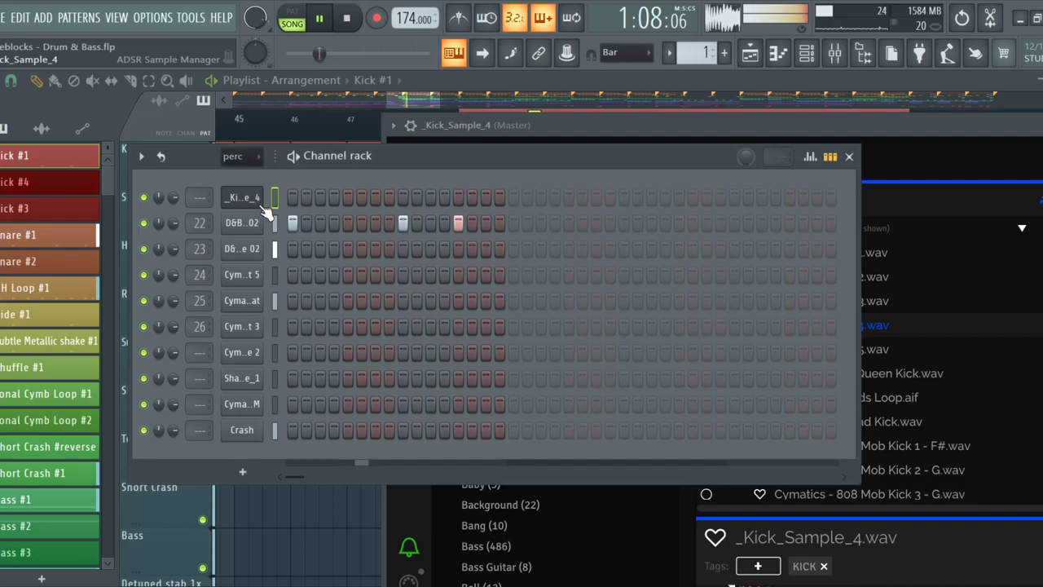
# Preview further kick samples, from BA_Caribbean Queen Kick.wav down to Cymatics - 808 Mob Kick 1 - F#.wav
pyautogui.click(935, 145)
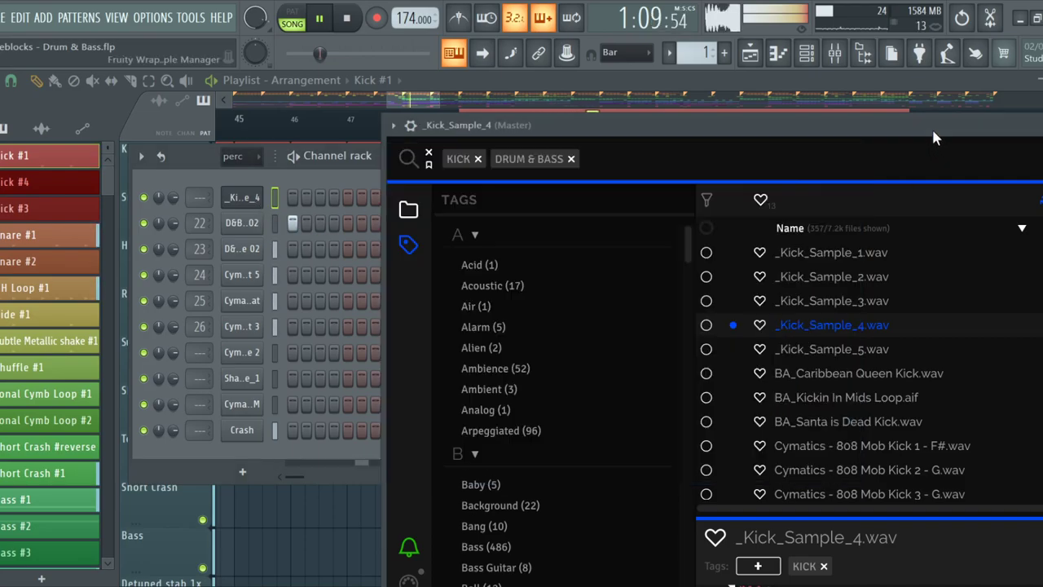
pyautogui.click(842, 375)
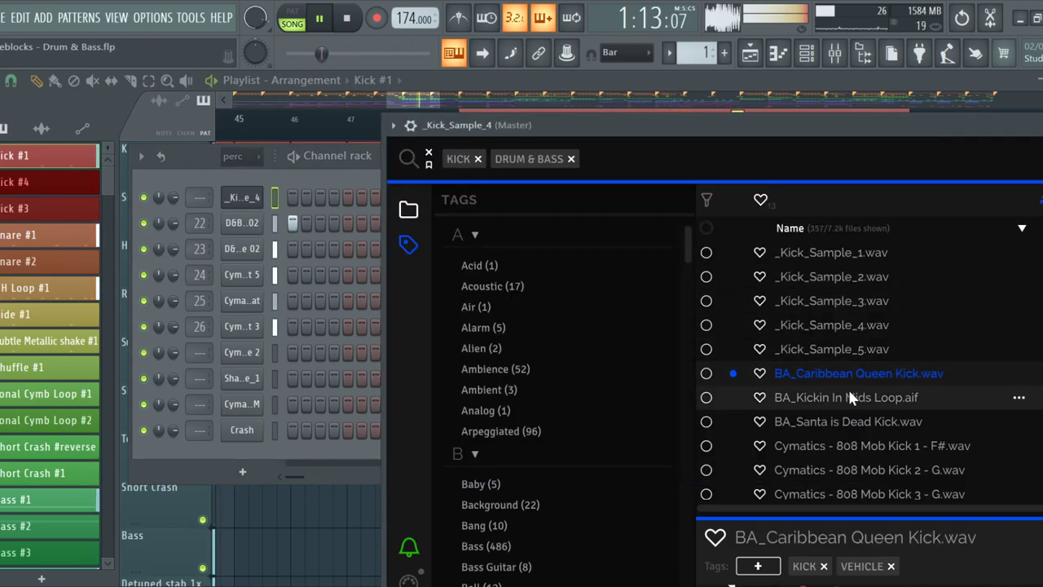
pyautogui.click(847, 388)
pyautogui.click(848, 424)
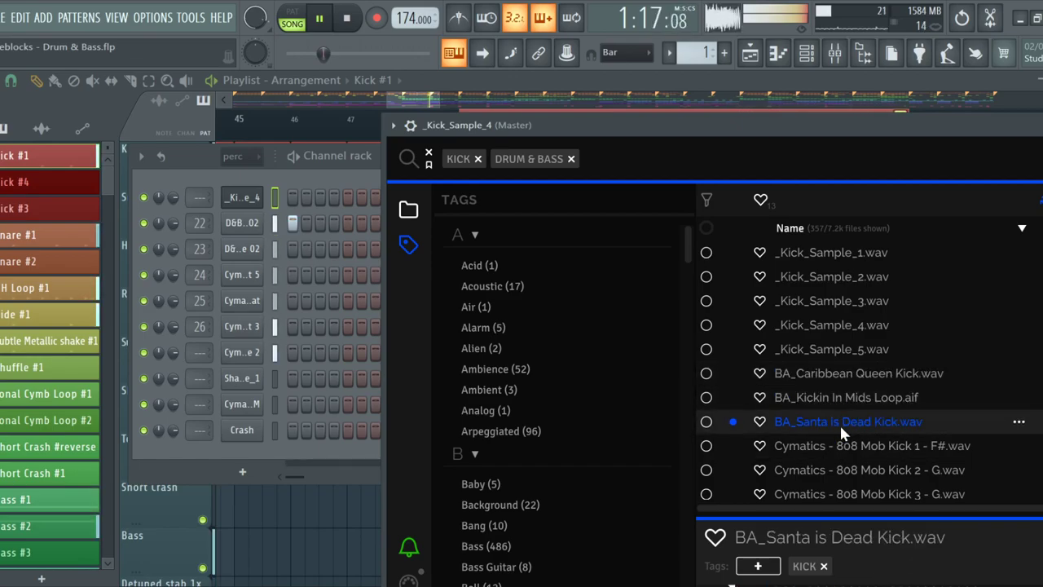
pyautogui.click(844, 447)
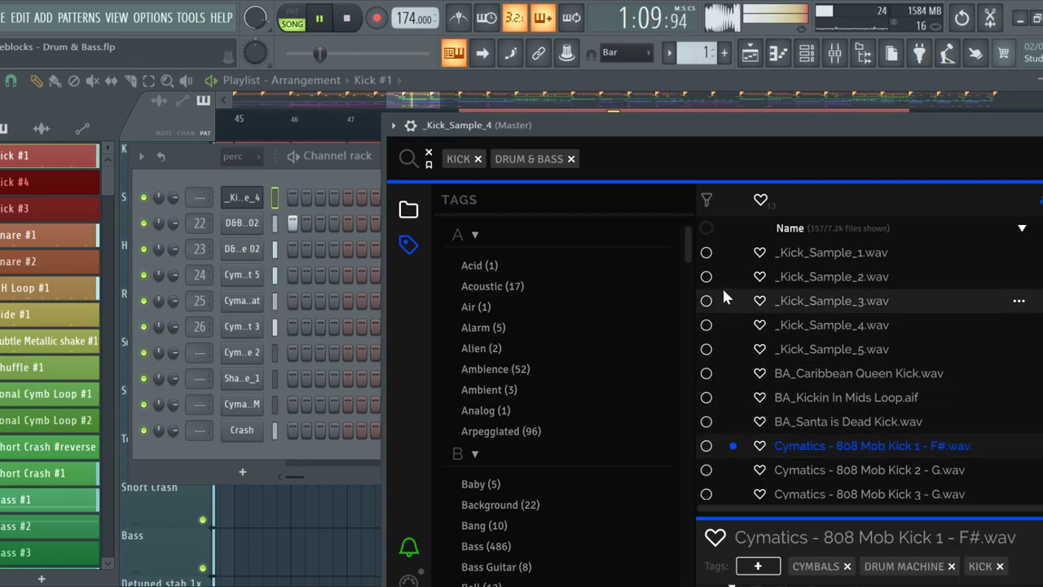
# Preview Cymatics - Astro Houston Kick - G.wav and Cobra Kick 9 - G#.wav, moving the sample browser window to show its columns
pyautogui.scroll(-8, 788, 318)
pyautogui.click(799, 331)
pyautogui.scroll(-5, 803, 330)
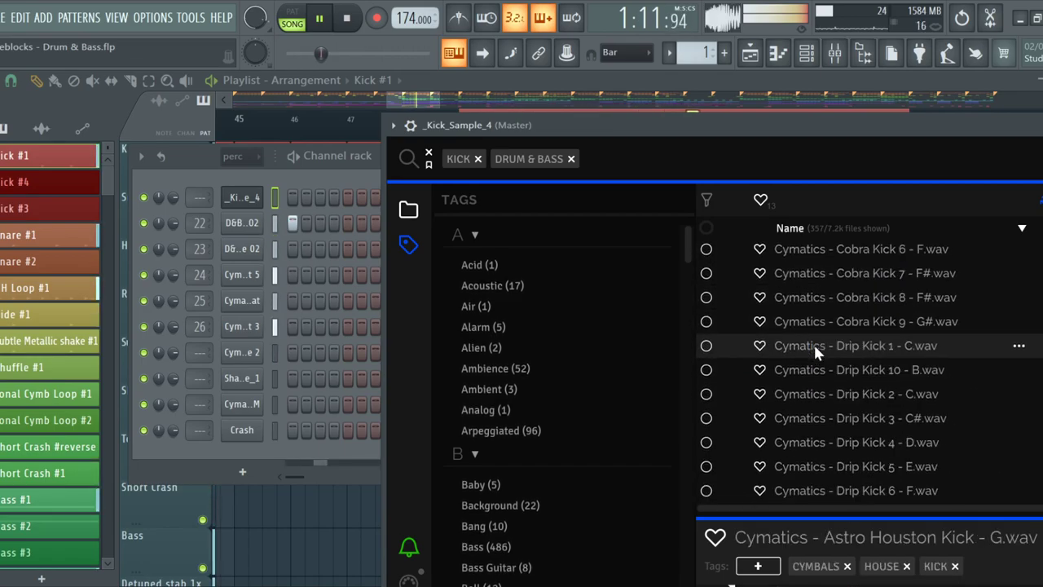
pyautogui.moveTo(612, 128); pyautogui.dragTo(418, 88)
pyautogui.click(720, 286)
pyautogui.scroll(-6, 721, 312)
pyautogui.scroll(-5, 720, 313)
pyautogui.scroll(4, 721, 317)
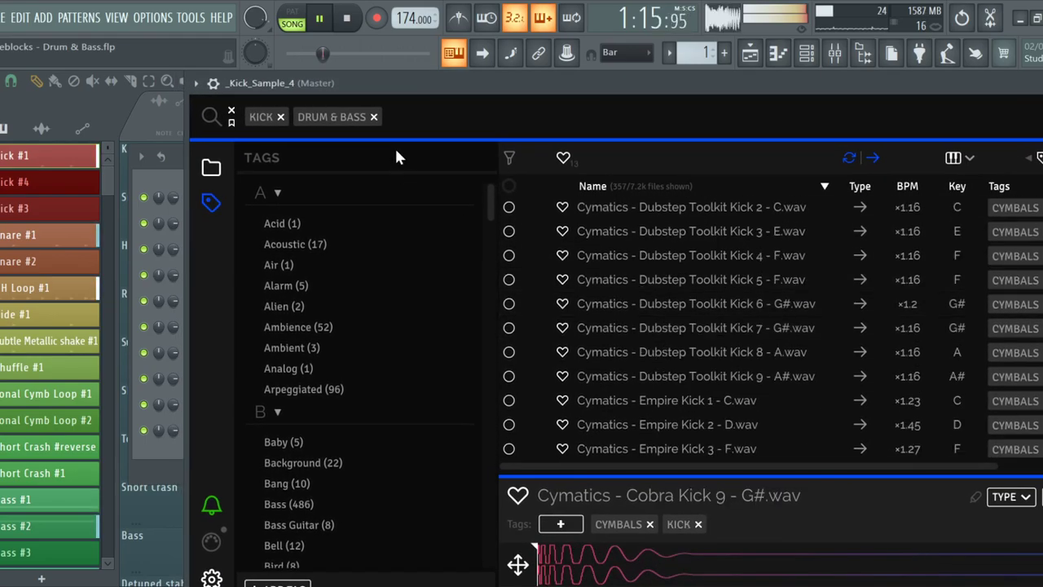
# Remove and reapply the Drum & Bass tag alongside KICK, then look through the filtered kick samples
pyautogui.click(374, 117)
pyautogui.write('dr')
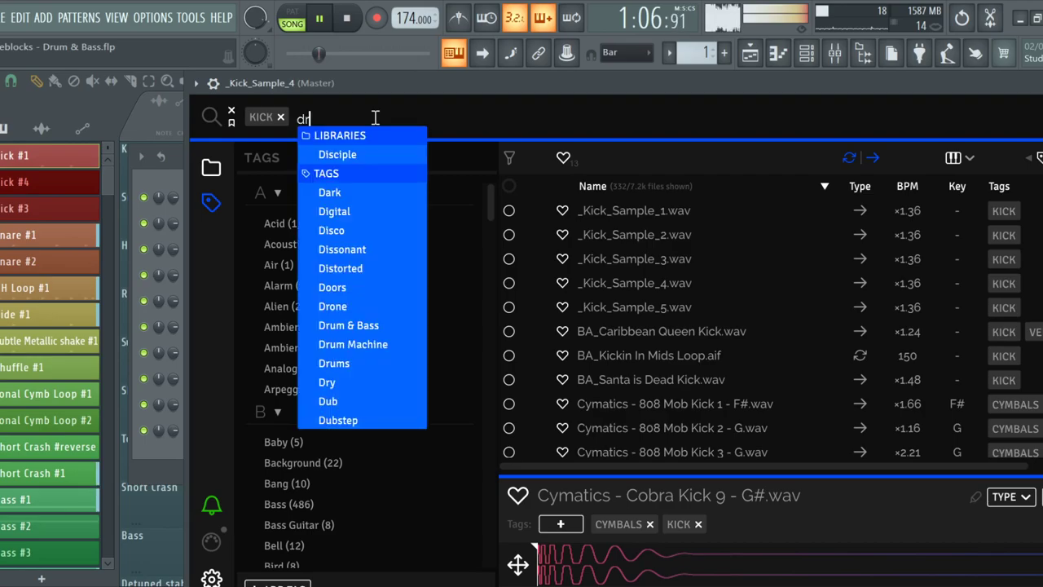
pyautogui.press('Down')
pyautogui.press('Return')
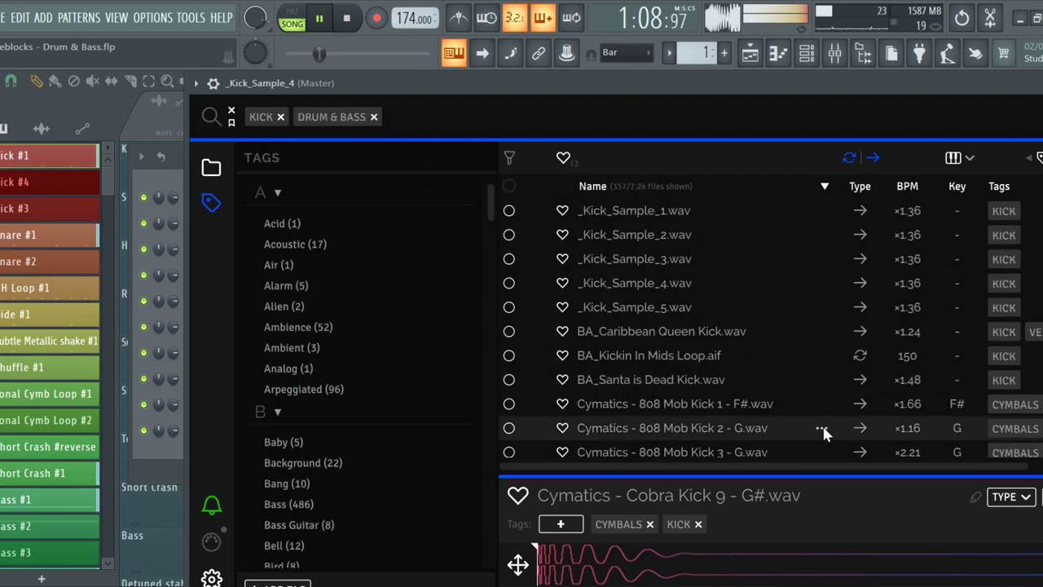
pyautogui.scroll(-12, 758, 312)
pyautogui.scroll(-20, 761, 304)
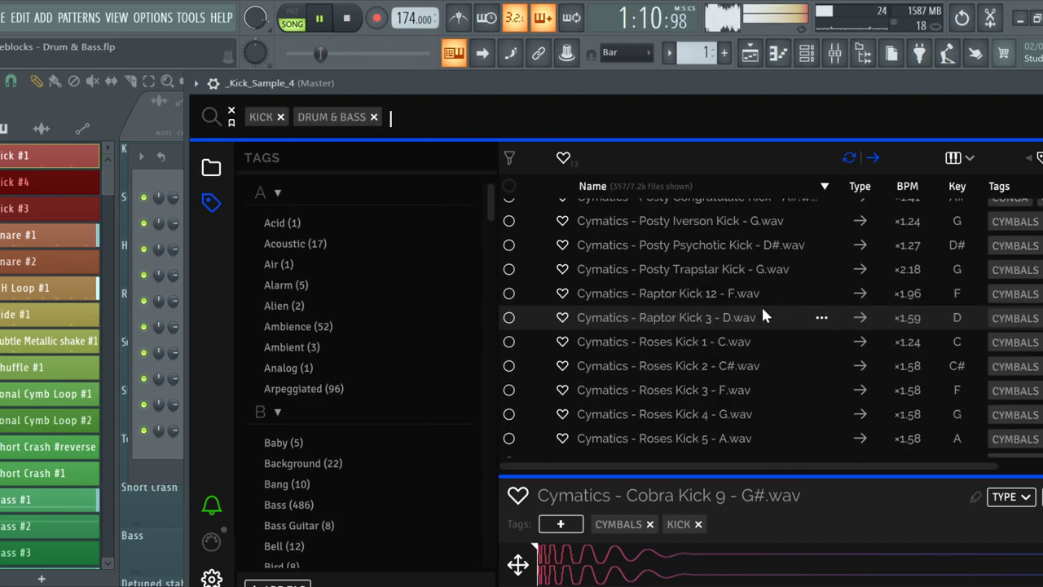
pyautogui.scroll(-3, 733, 341)
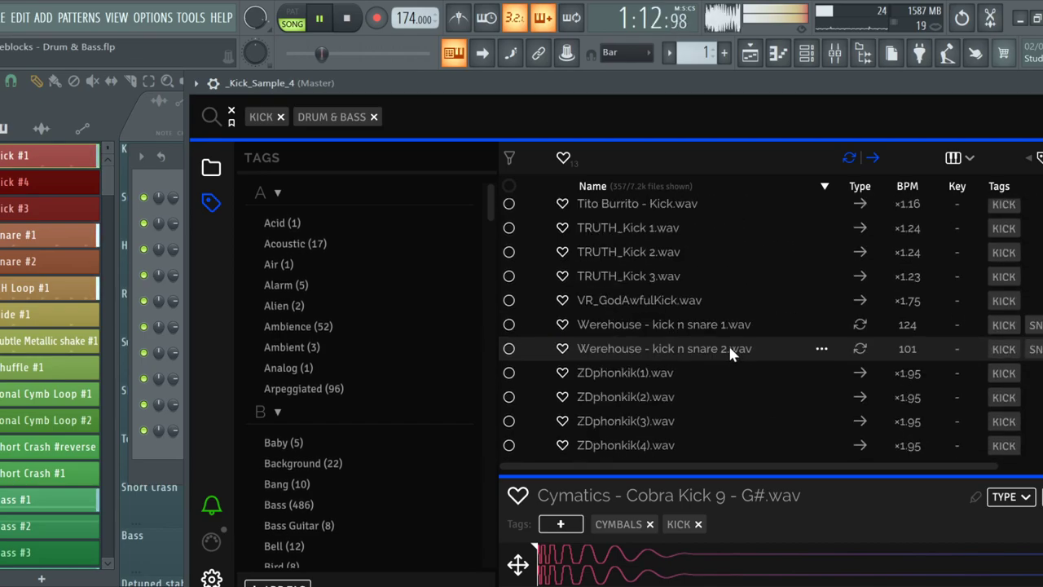
pyautogui.scroll(3, 728, 343)
# Remove the KICK tag to keep only the Drum & Bass filter and preview Cymatics x San Holo - FX 10 - Jungle Hawk.wav
pyautogui.click(281, 116)
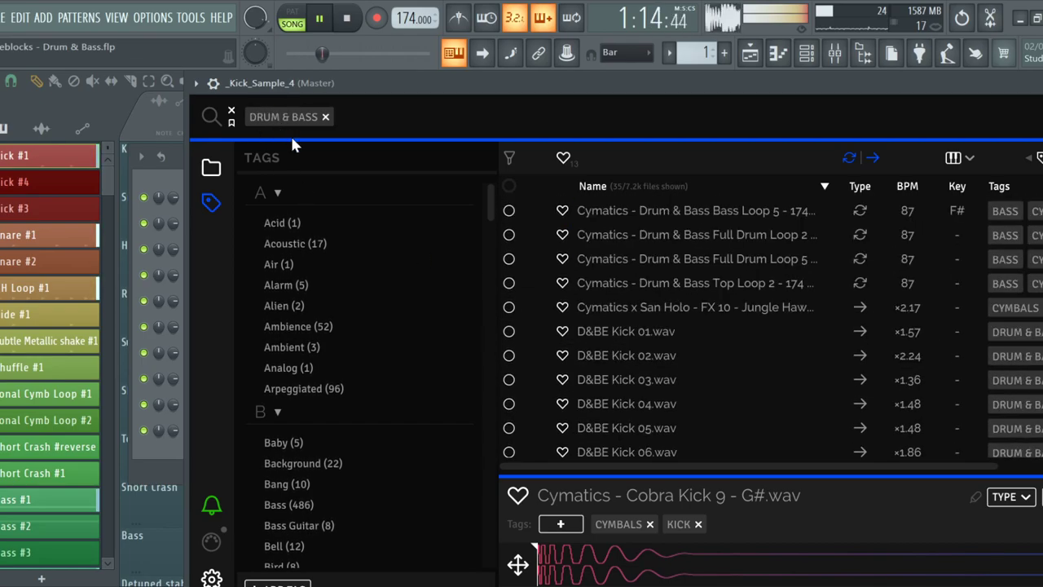
pyautogui.click(698, 257)
pyautogui.click(704, 306)
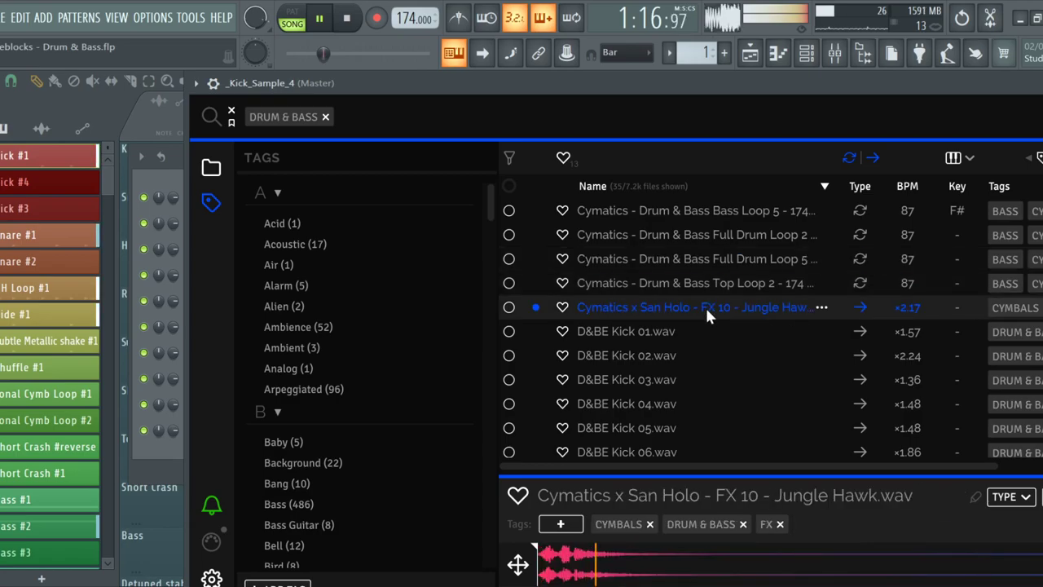
# Preview D&BE Kick 03.wav and load it onto the kick channel routed to mixer track 22, replacing its sample
pyautogui.click(654, 379)
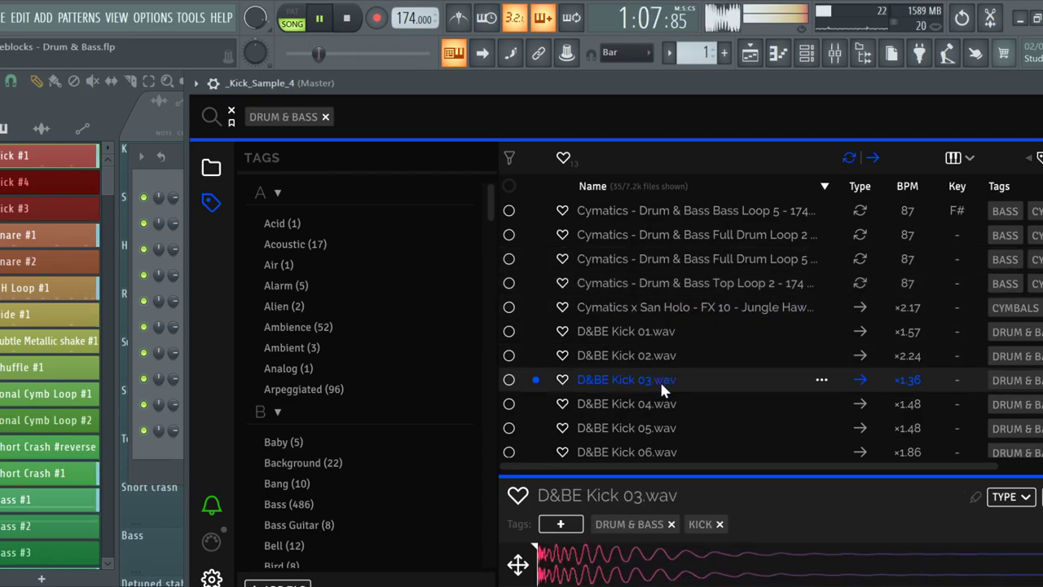
pyautogui.moveTo(407, 91); pyautogui.dragTo(617, 118)
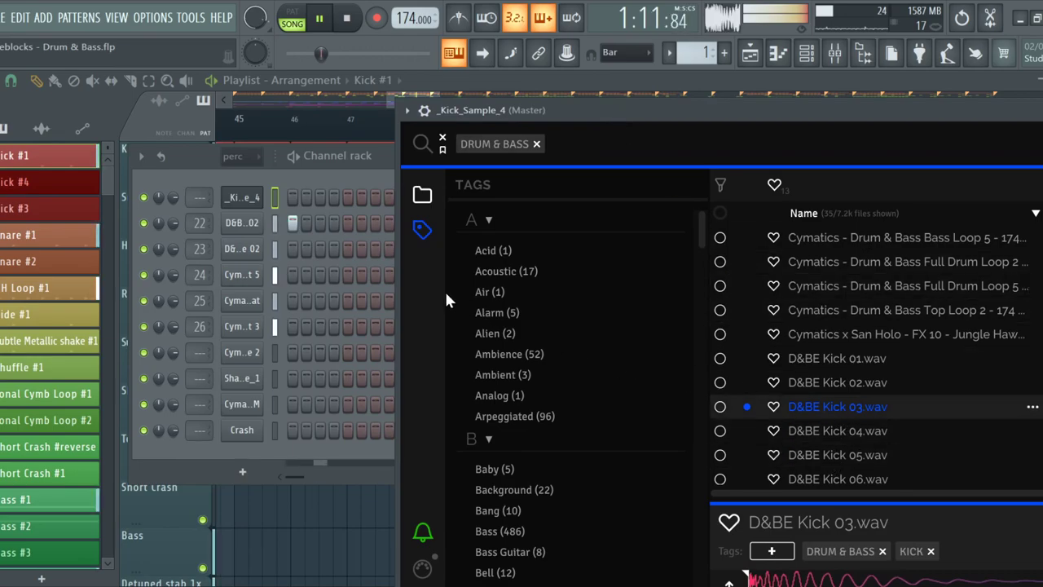
pyautogui.moveTo(244, 216); pyautogui.dragTo(251, 223)
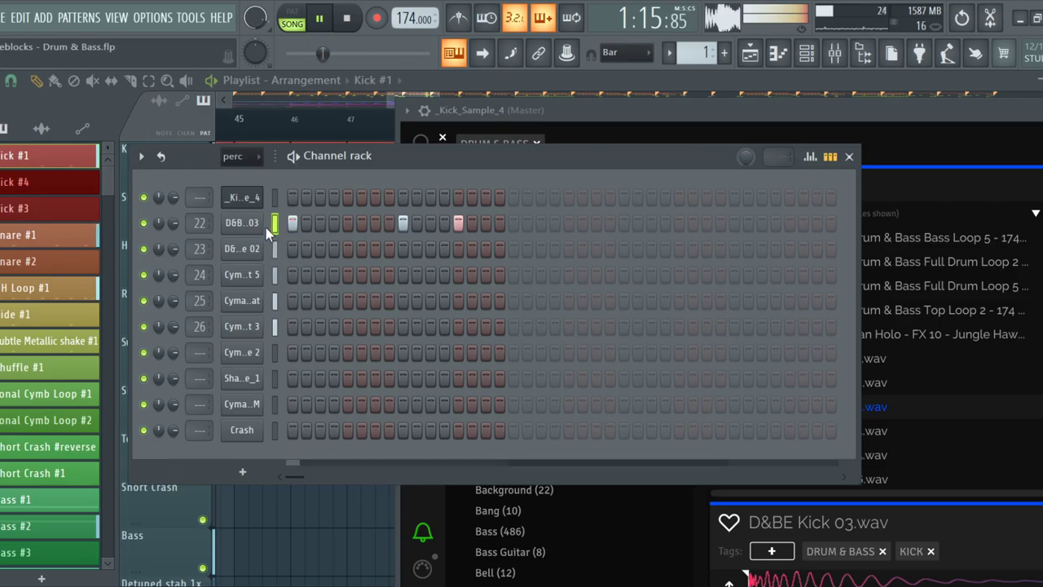
# Return to the playlist around Drop 1.1 and select the Short Crash #1 pattern at bar 49
pyautogui.click(456, 80)
pyautogui.scroll(-3, 684, 245)
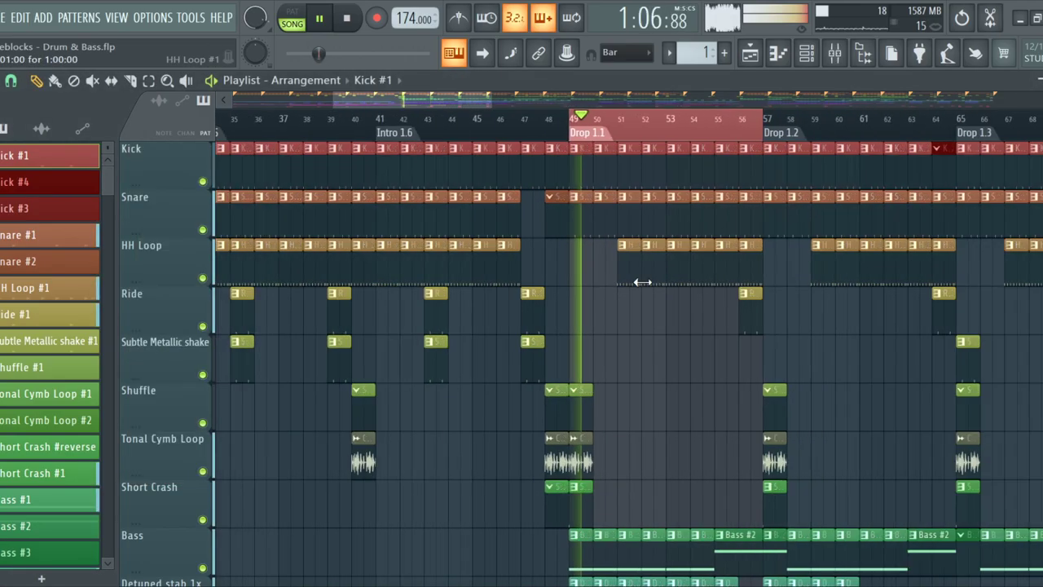
pyautogui.scroll(4, 584, 288)
pyautogui.scroll(-4, 584, 288)
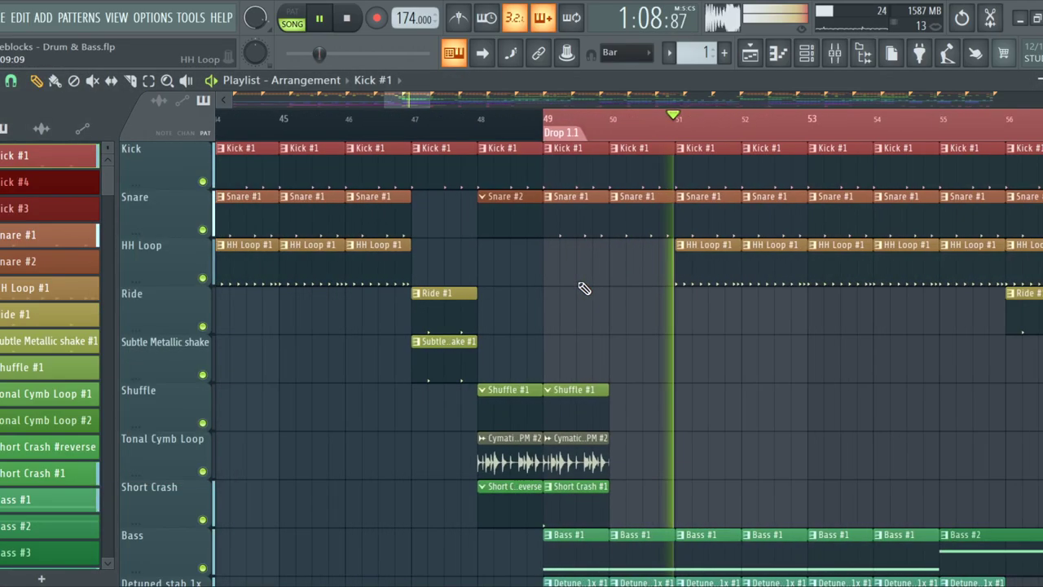
pyautogui.scroll(6, 498, 406)
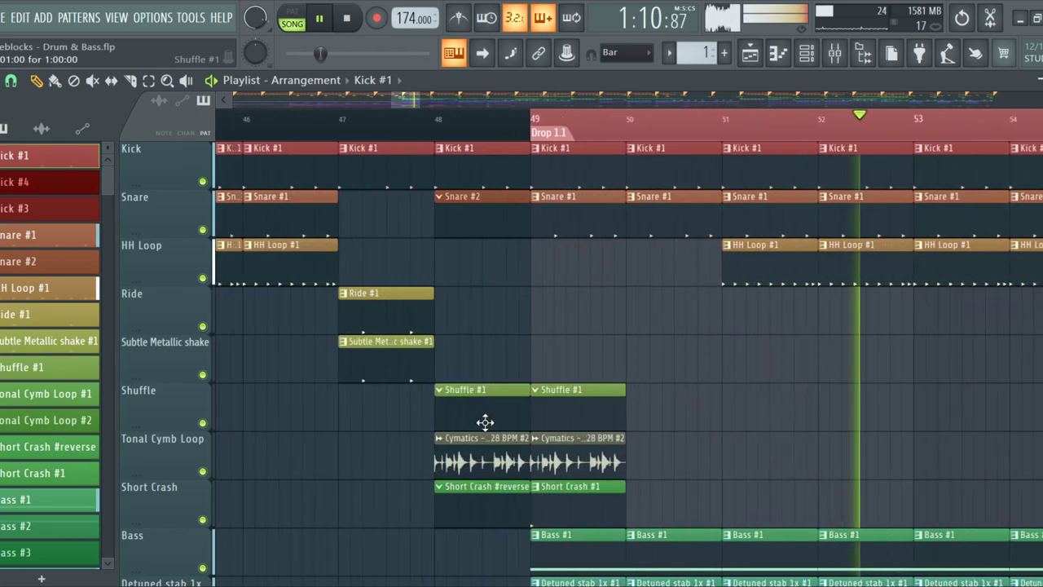
pyautogui.scroll(-3, 507, 431)
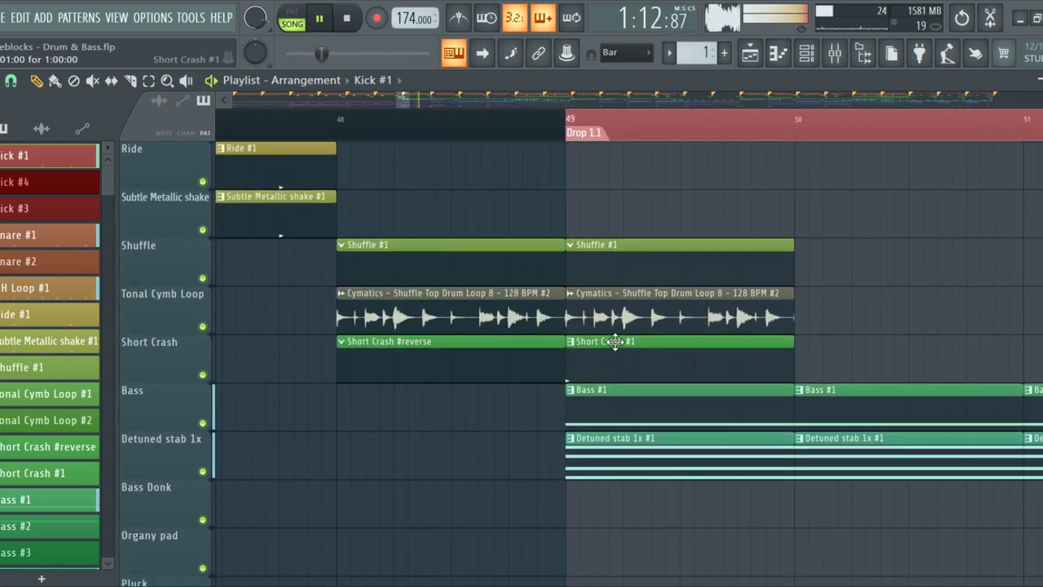
pyautogui.click(616, 342)
# Place the Crash channel's sample as an audio clip on the Bass Donk track just after bar 48
pyautogui.click(820, 52)
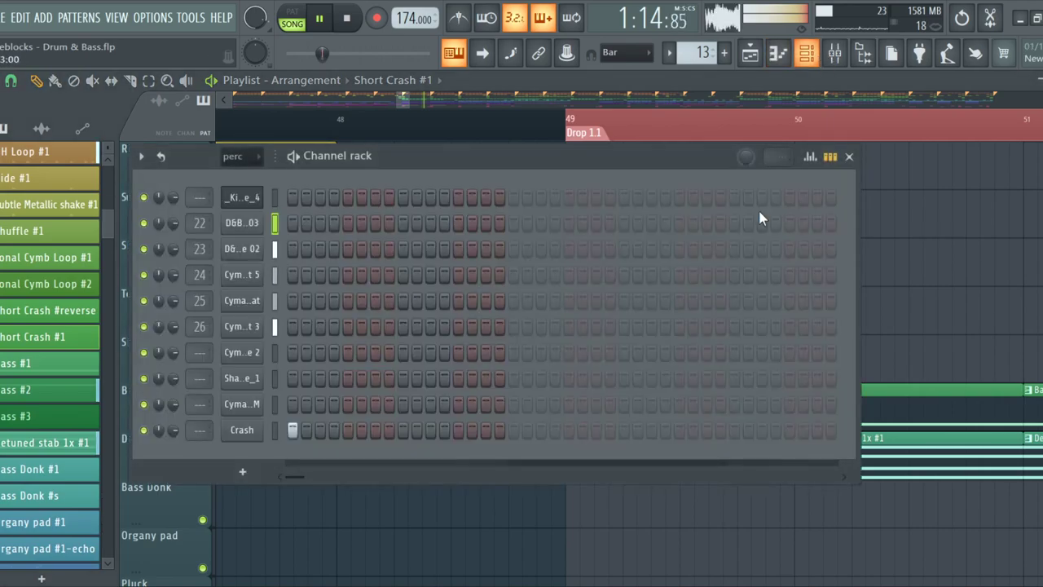
pyautogui.click(241, 430)
pyautogui.moveTo(306, 581); pyautogui.dragTo(392, 302)
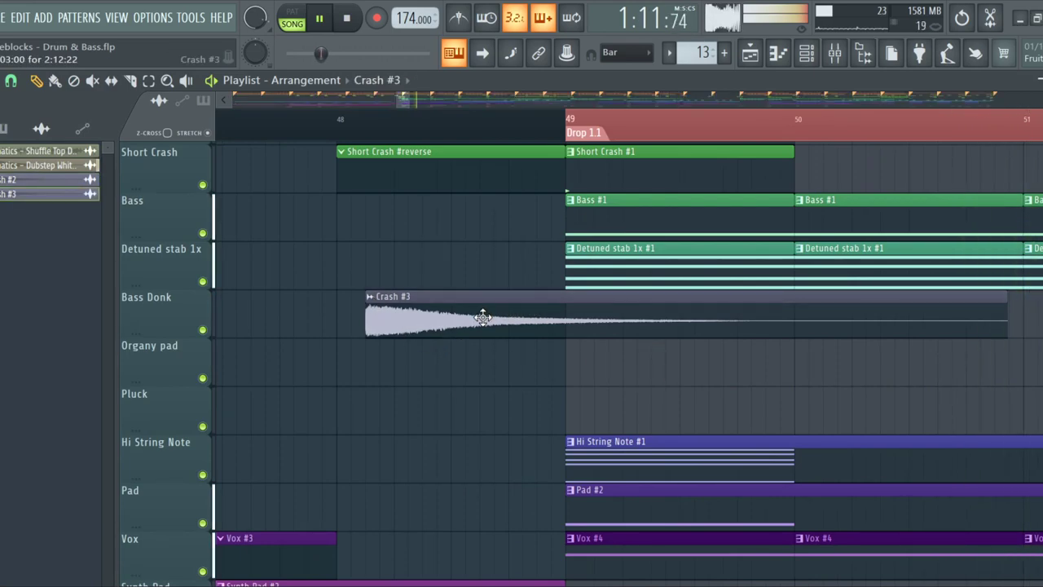
# Reverse the Crash #3 audio clip's sample and close its channel settings
pyautogui.doubleClick(416, 317)
pyautogui.click(307, 350)
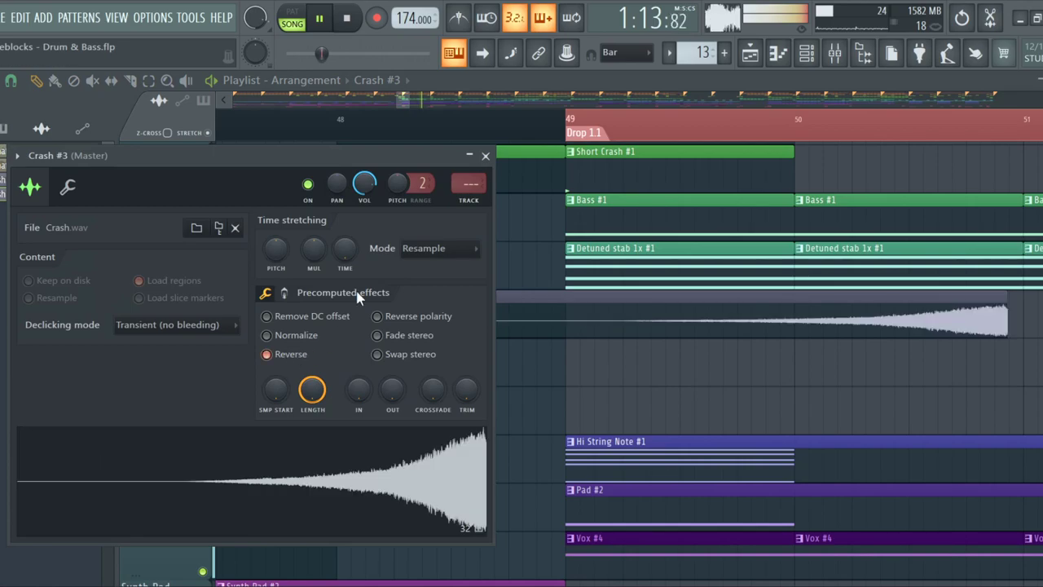
pyautogui.click(486, 156)
# Move the reversed Crash #3 clip earlier on the Bass Donk track so it ends at the start of Drop 1.1, bar 49
pyautogui.moveTo(538, 326); pyautogui.dragTo(270, 328)
pyautogui.scroll(3, 753, 307)
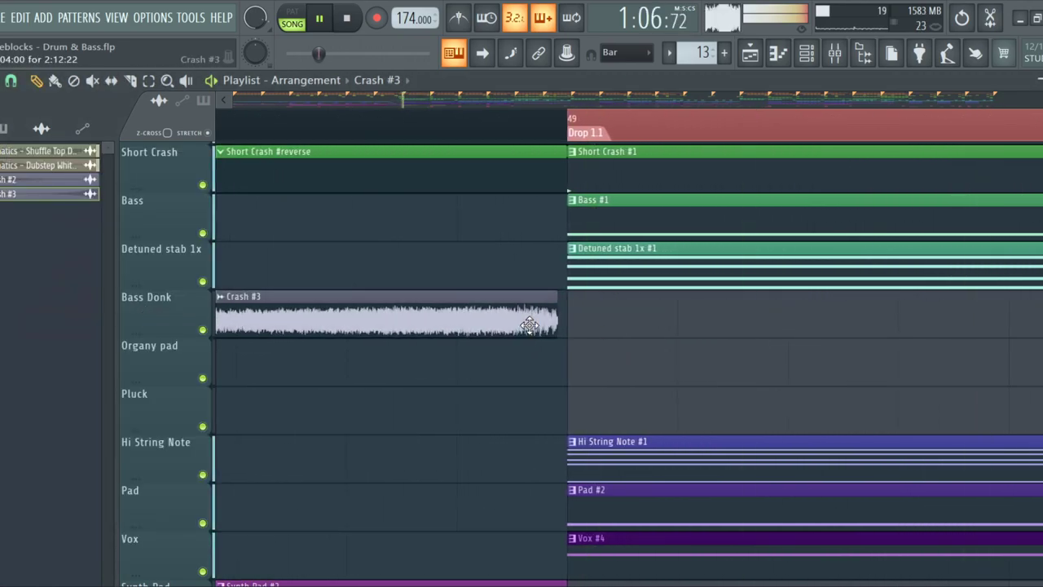
pyautogui.scroll(-3, 533, 319)
# Stop and restart playback to hear the reversed crash leading into Drop 1.1
pyautogui.press('space')
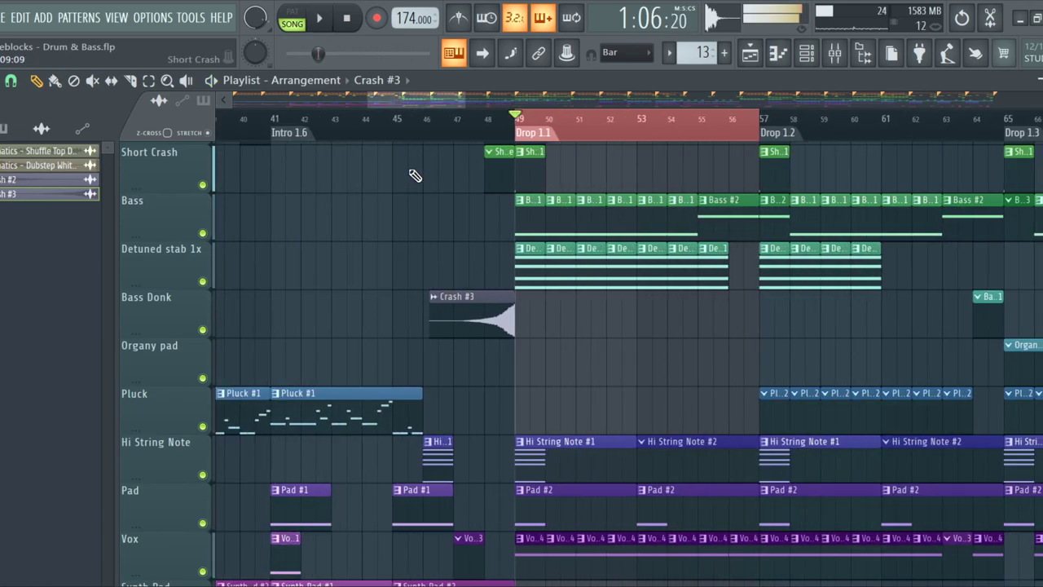
pyautogui.press('space')
pyautogui.scroll(3, 530, 264)
pyautogui.scroll(3, 538, 335)
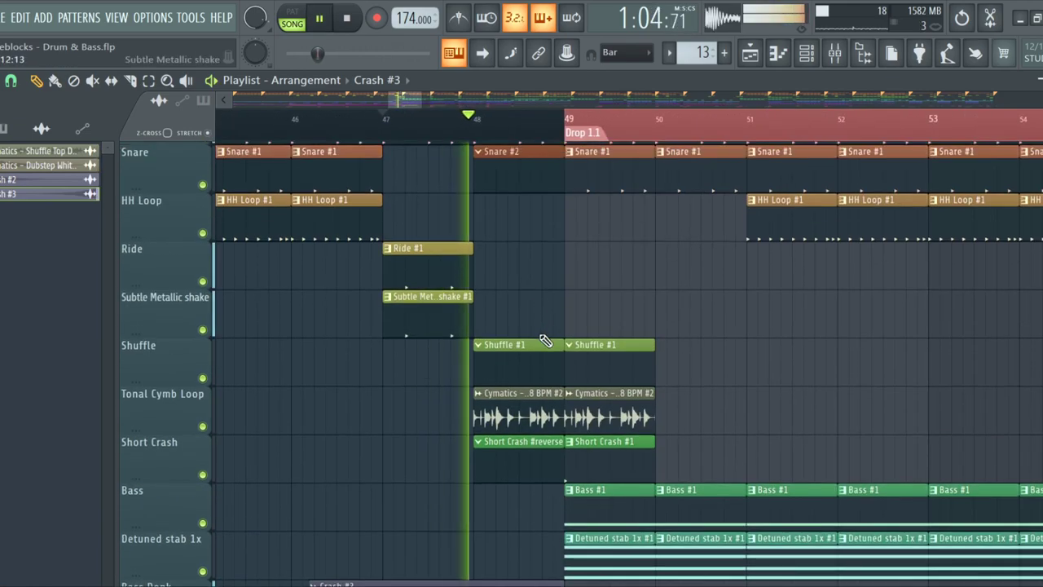
# Move the reversed Crash #3 clip from the Bass Donk track up to the Bass track, ending at bar 49
pyautogui.scroll(-3, 543, 340)
pyautogui.moveTo(535, 341); pyautogui.dragTo(532, 210)
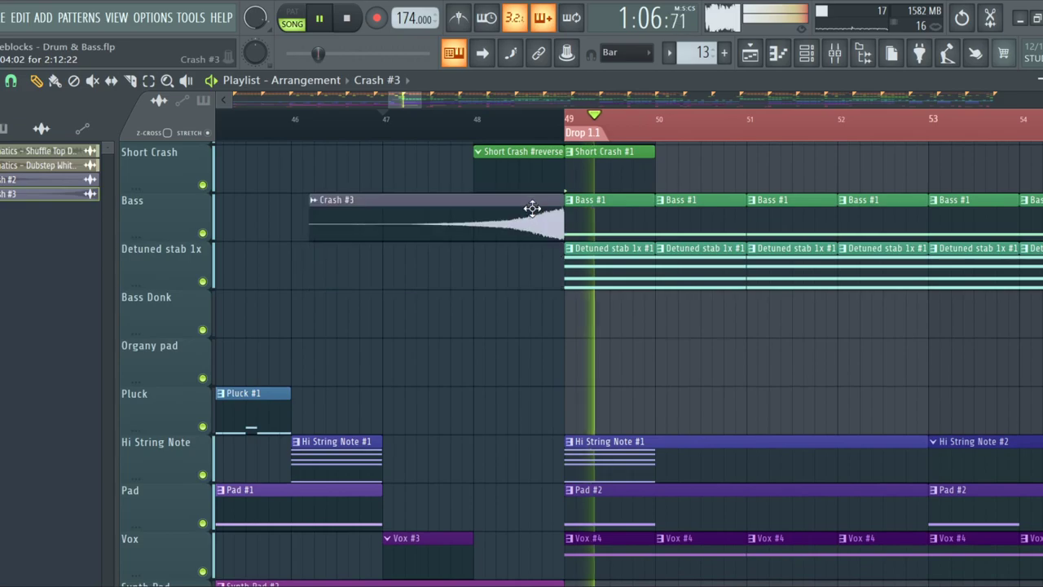
# Look through the playlist tracks from Drop 1.1 to Drop 1.4 to check how the arrangement develops
pyautogui.scroll(-3, 530, 204)
pyautogui.scroll(-6, 514, 285)
pyautogui.scroll(4, 496, 363)
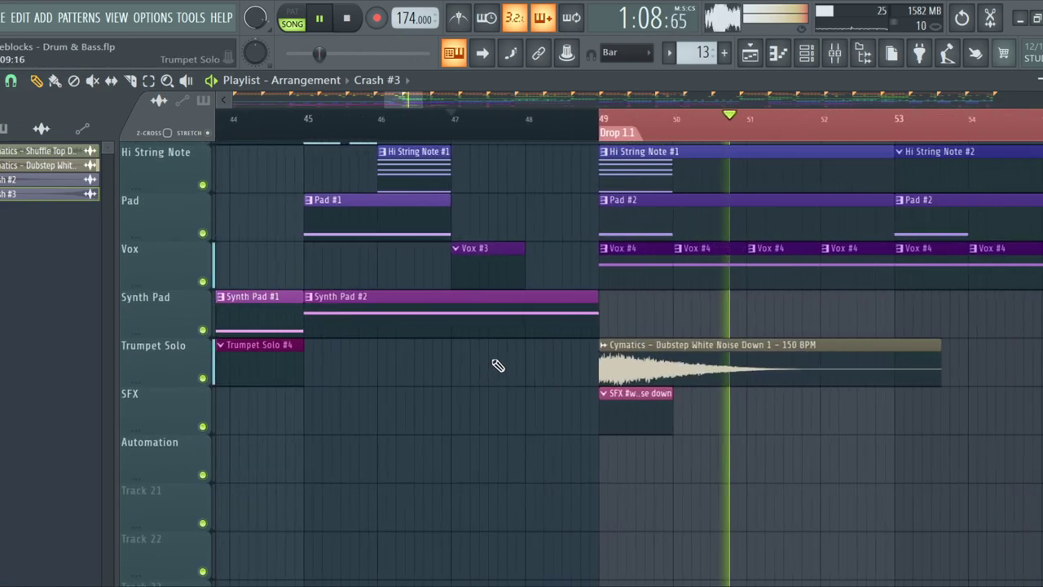
pyautogui.scroll(-4, 491, 341)
pyautogui.scroll(4, 494, 375)
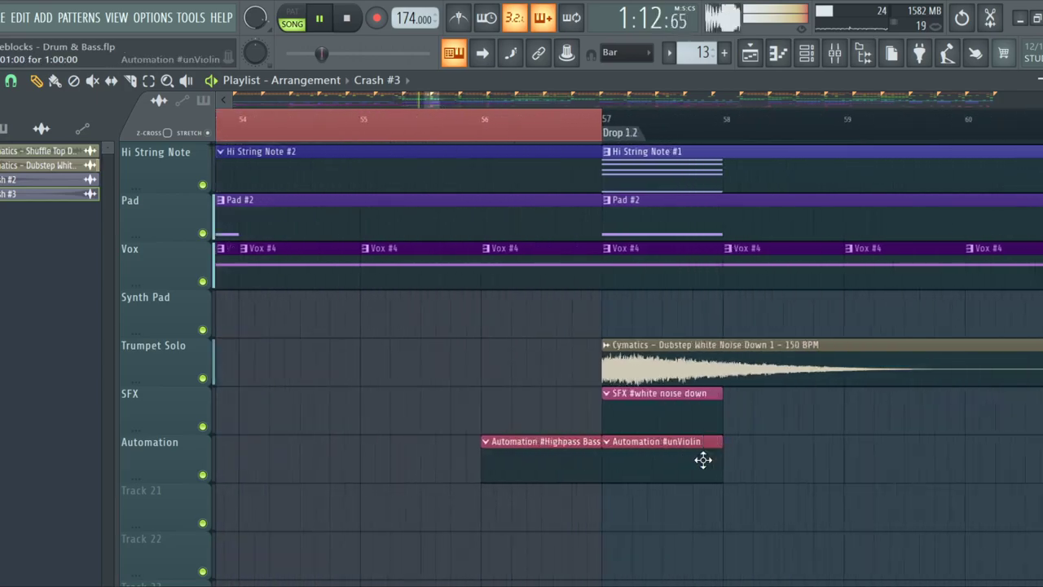
pyautogui.scroll(5, 430, 369)
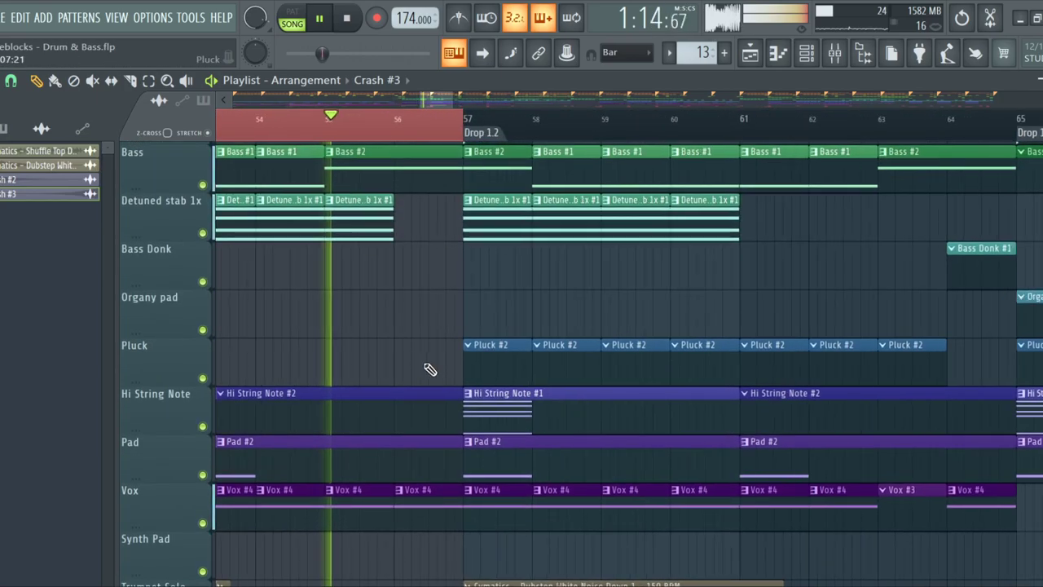
pyautogui.scroll(-3, 442, 310)
pyautogui.scroll(11, 505, 334)
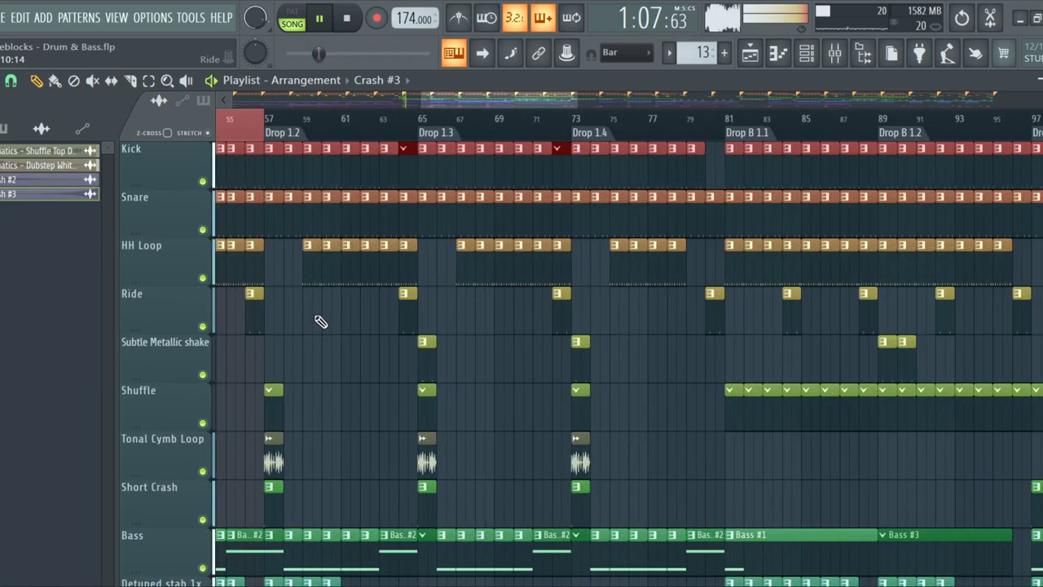
pyautogui.scroll(-6, 318, 322)
pyautogui.scroll(3, 302, 313)
pyautogui.scroll(-3, 553, 301)
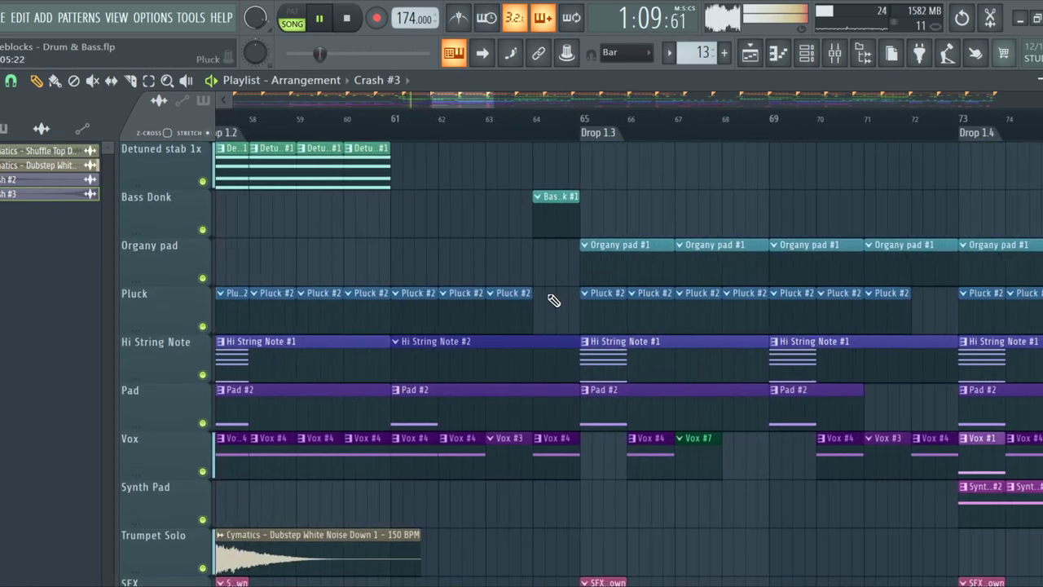
pyautogui.scroll(6, 549, 290)
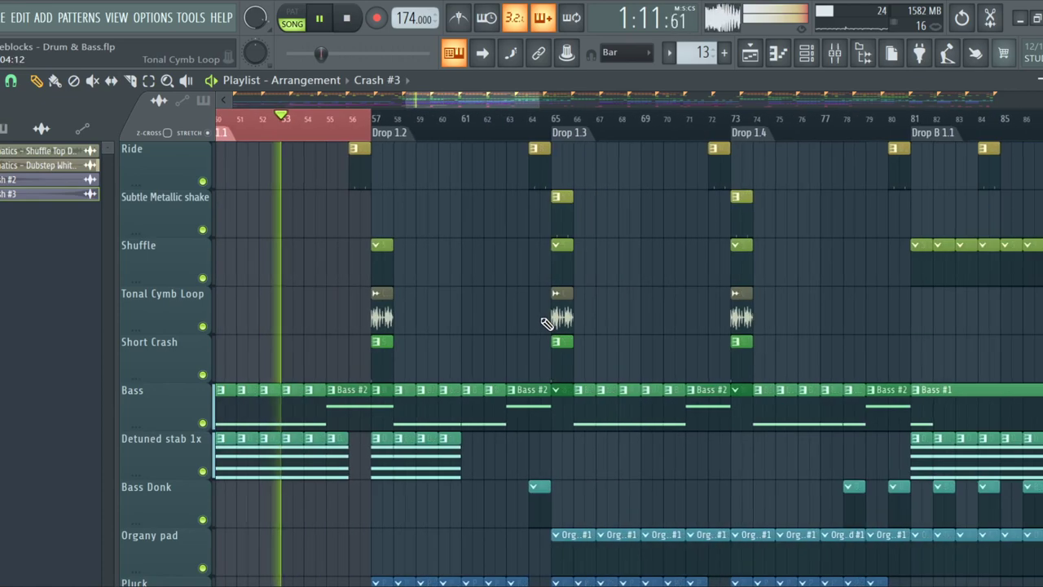
# Extend the playlist time selection so it spans both Drop 1.1 and Drop 1.2, from bar 49 to bar 65
pyautogui.moveTo(373, 126); pyautogui.dragTo(568, 119)
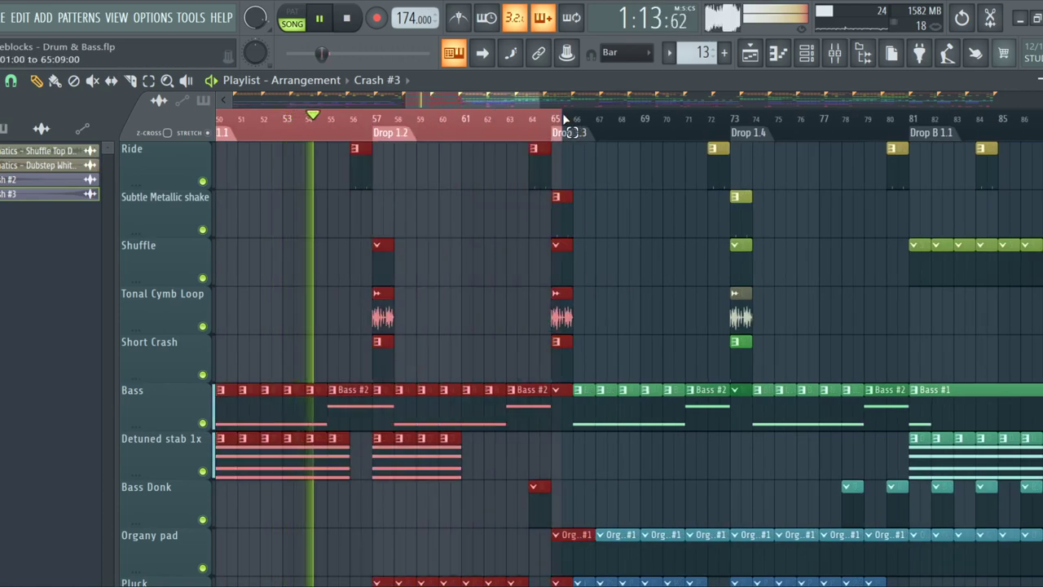
pyautogui.scroll(-1, 546, 168)
pyautogui.scroll(4, 543, 154)
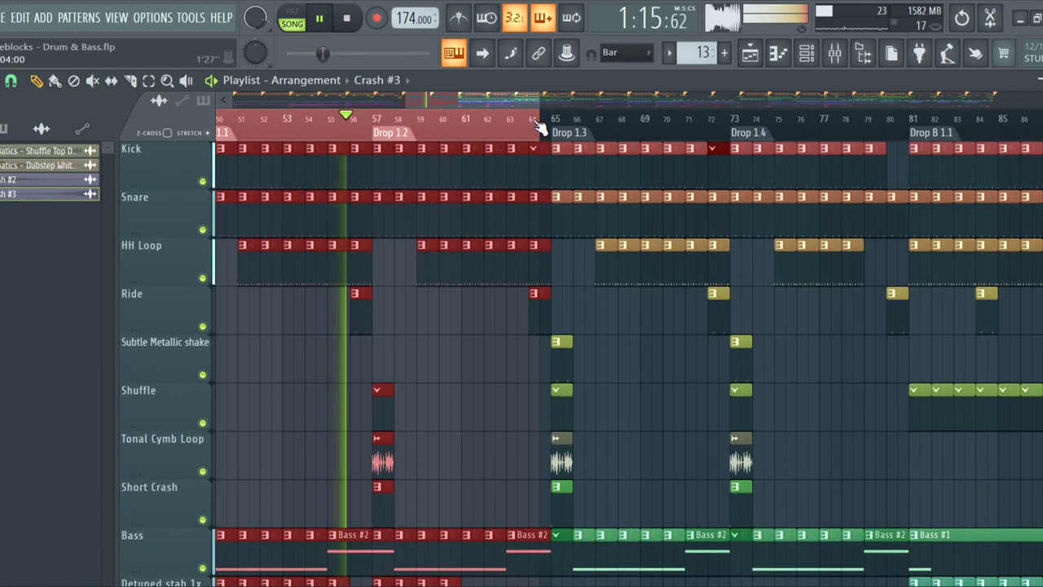
pyautogui.scroll(-7, 547, 277)
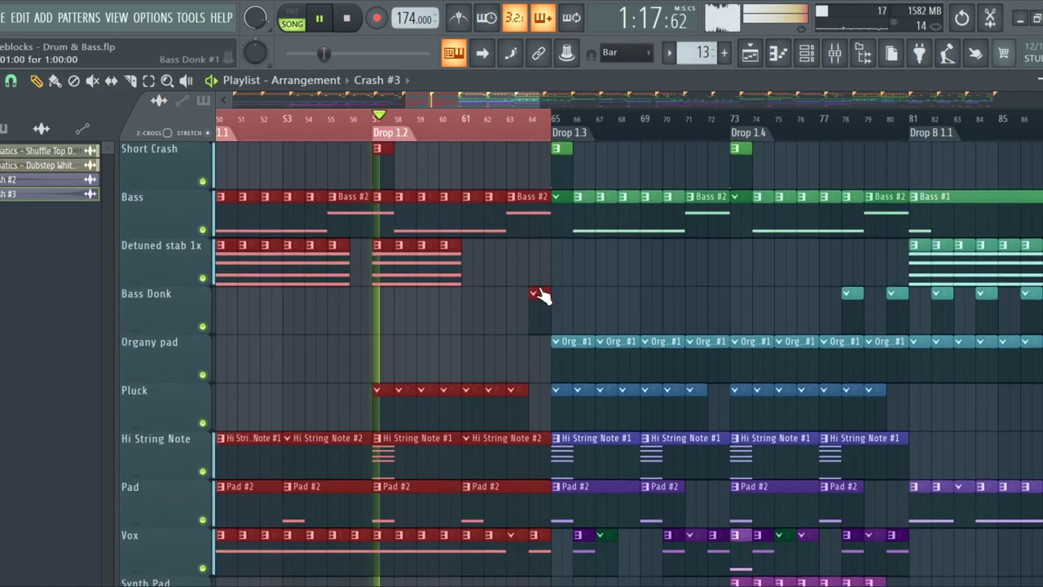
# Check the melodic, SFX and automation tracks in Drop 1.1 and 1.2, and restart playback from before Drop 1.1
pyautogui.scroll(4, 541, 291)
pyautogui.scroll(-4, 318, 280)
pyautogui.scroll(-3, 275, 272)
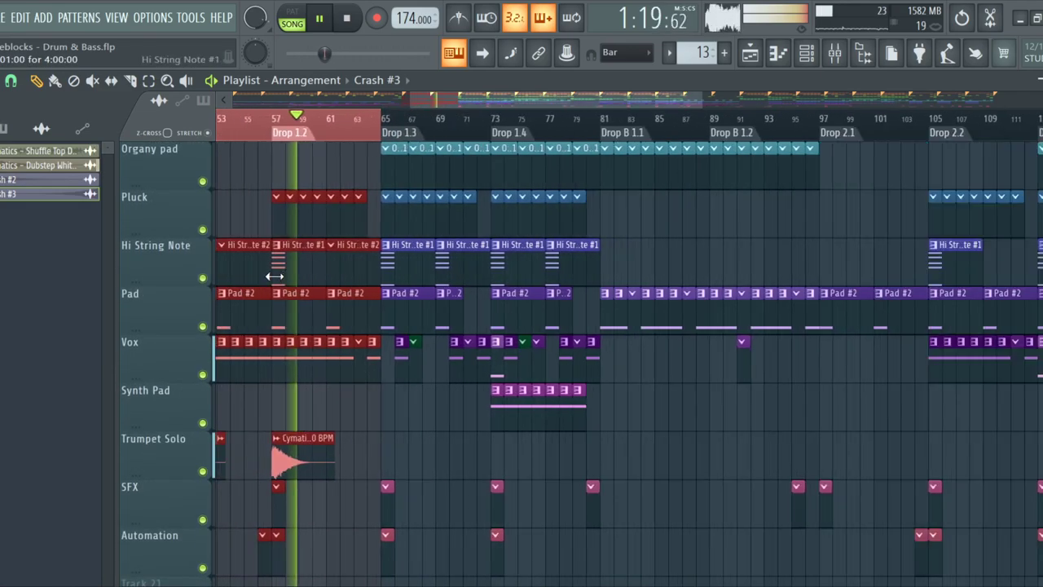
pyautogui.scroll(3, 261, 268)
pyautogui.scroll(-6, 332, 272)
pyautogui.scroll(-3, 269, 249)
pyautogui.scroll(4, 785, 307)
pyautogui.scroll(-1, 761, 263)
pyautogui.scroll(3, 565, 243)
pyautogui.press('space')
pyautogui.press('space')
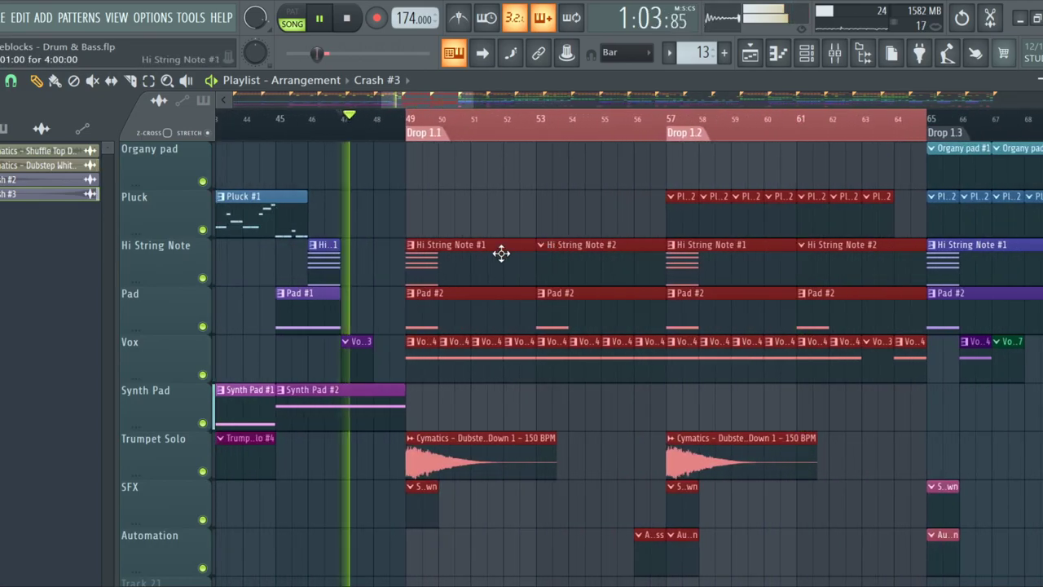
# Repeat the one-bar violins chord of Hi String Note #1 until it fills four bars of the pattern
pyautogui.click(508, 267)
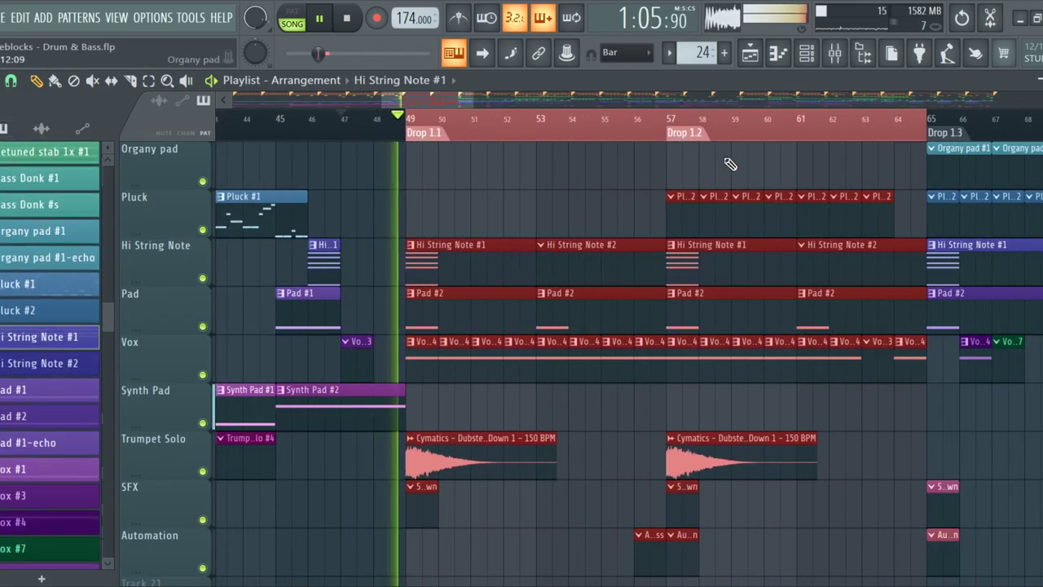
pyautogui.click(810, 53)
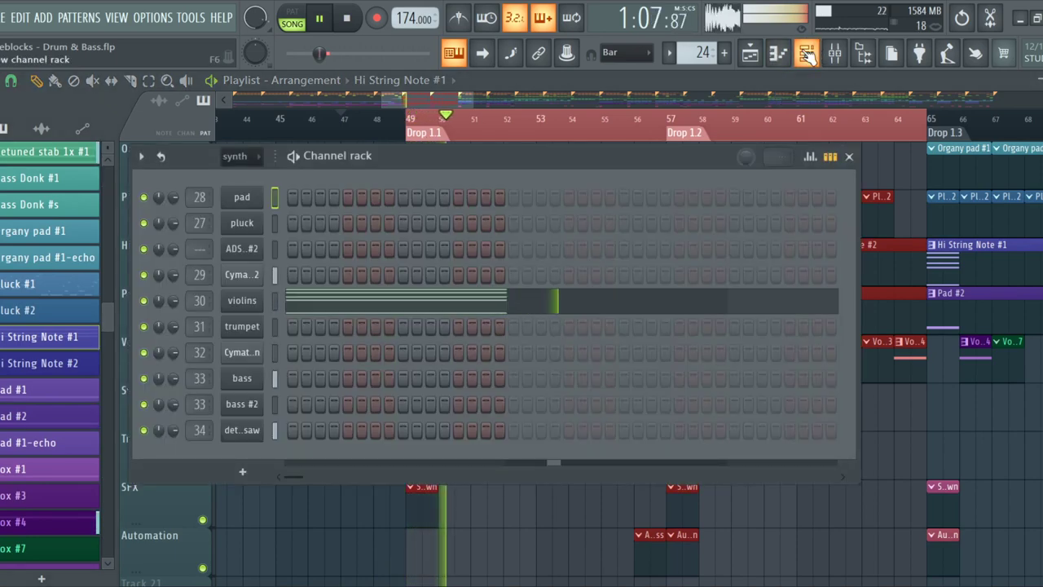
pyautogui.click(480, 301)
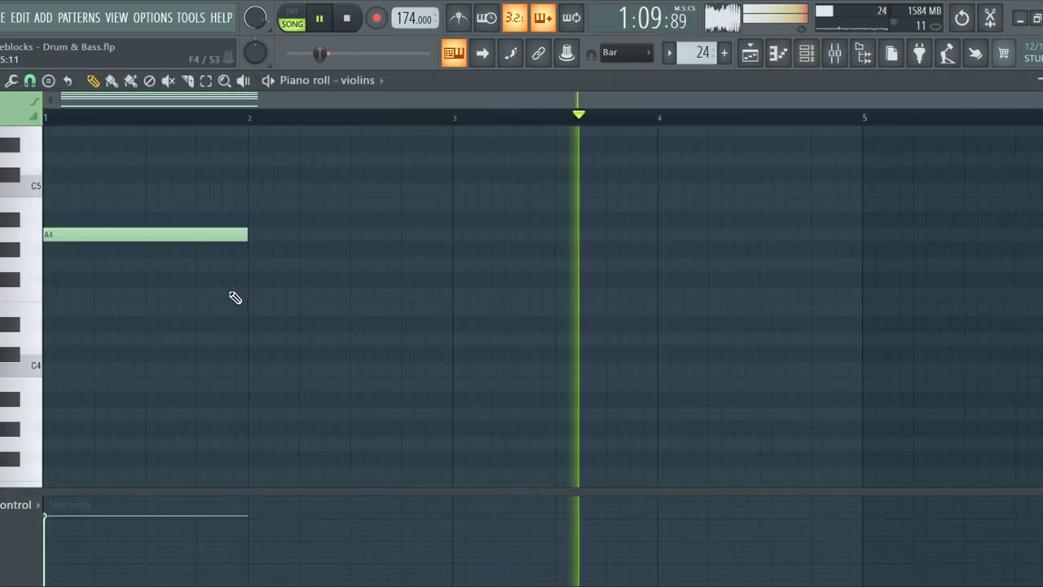
pyautogui.scroll(-1, 237, 300)
pyautogui.hotkey('ctrl', 'a')
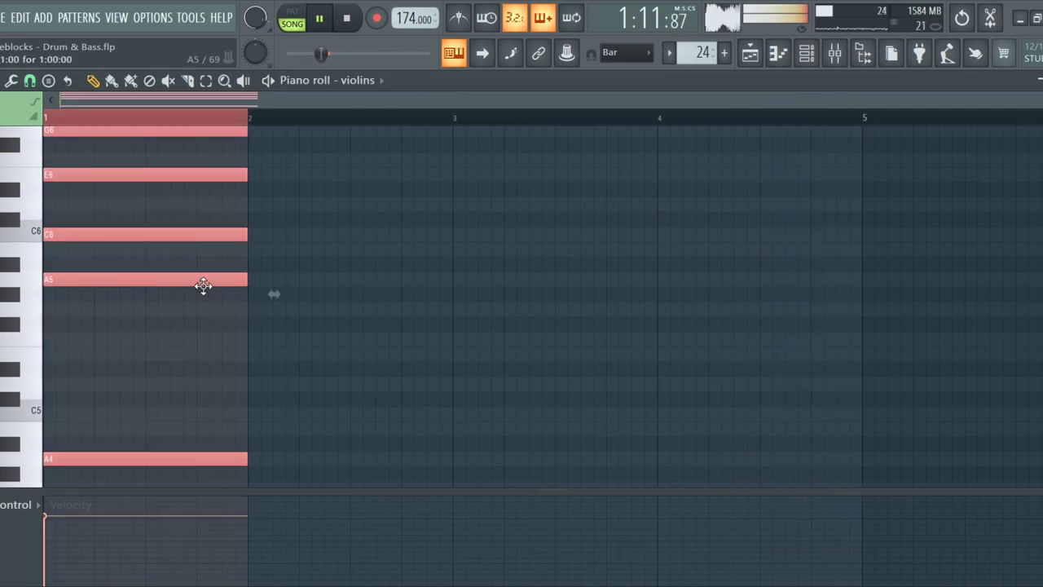
pyautogui.hotkey('ctrl', 'b')
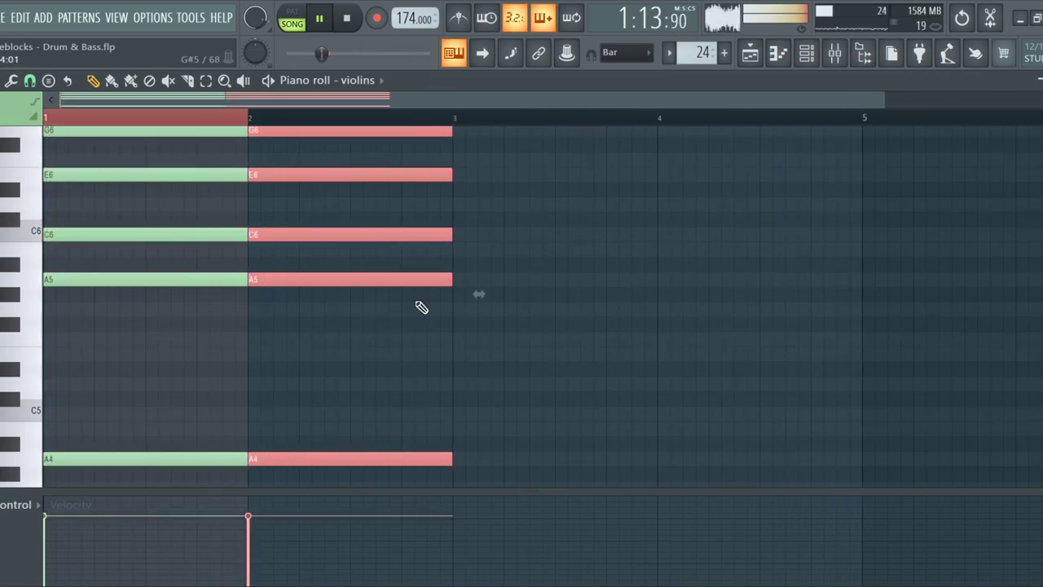
pyautogui.moveTo(419, 275); pyautogui.dragTo(822, 296)
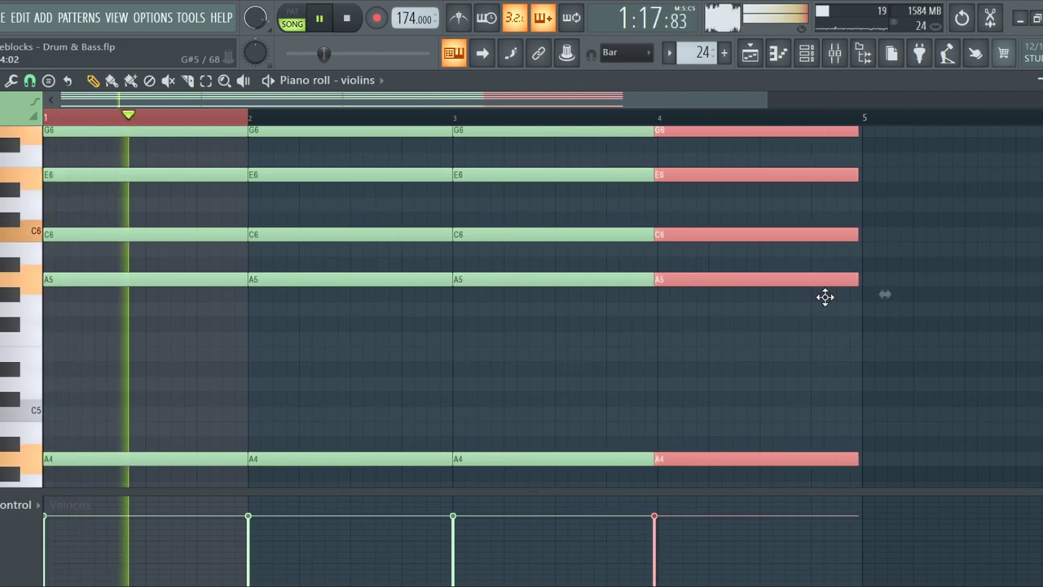
pyautogui.scroll(-2, 801, 295)
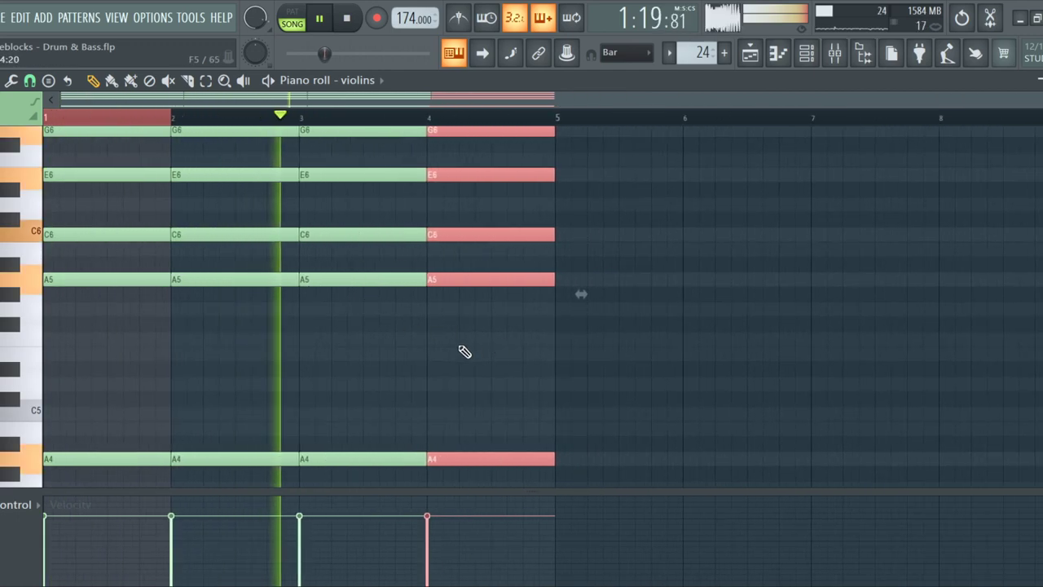
# Copy the four-bar violins chords from Hi String Note #1 into the empty violins channel of Hi String Note #2
pyautogui.click(750, 55)
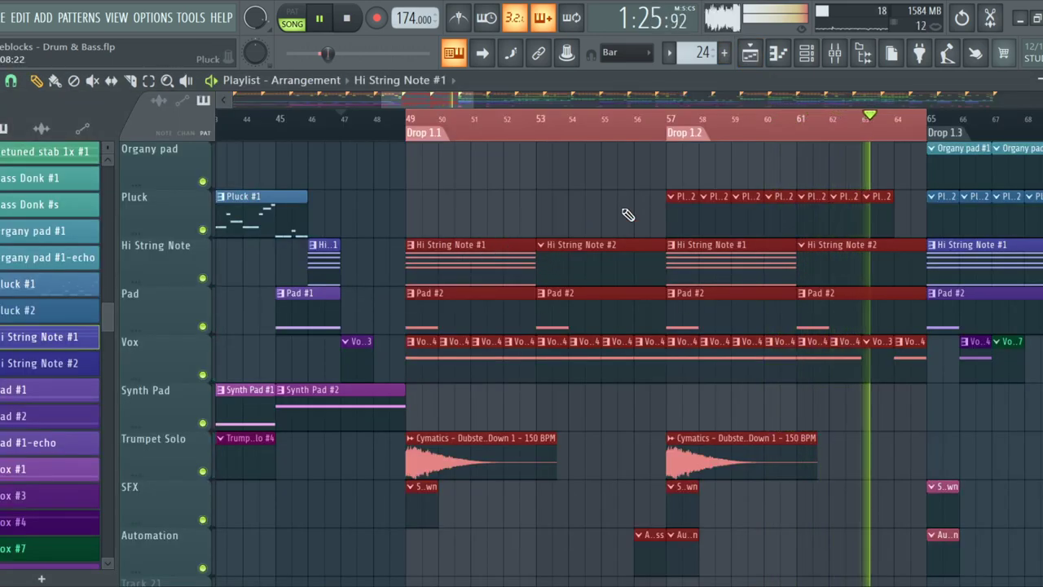
pyautogui.press('F6')
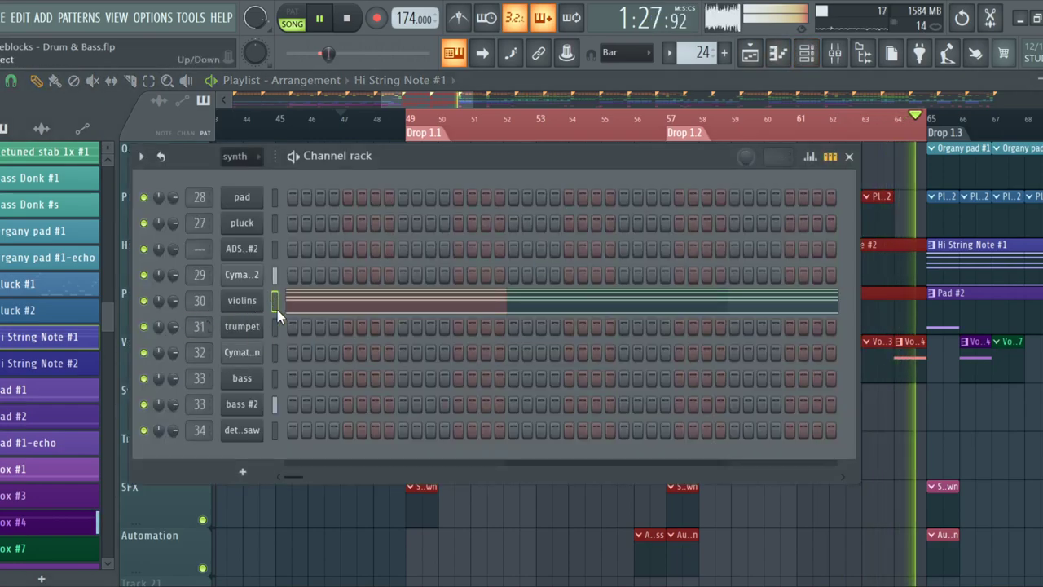
pyautogui.click(412, 119)
pyautogui.press('F6')
pyautogui.click(621, 242)
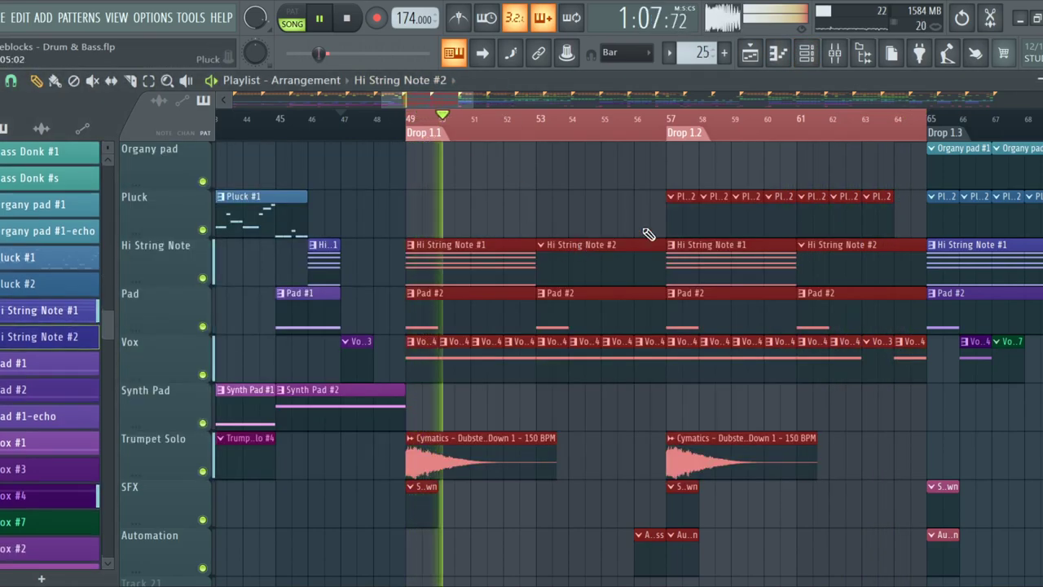
pyautogui.click(809, 53)
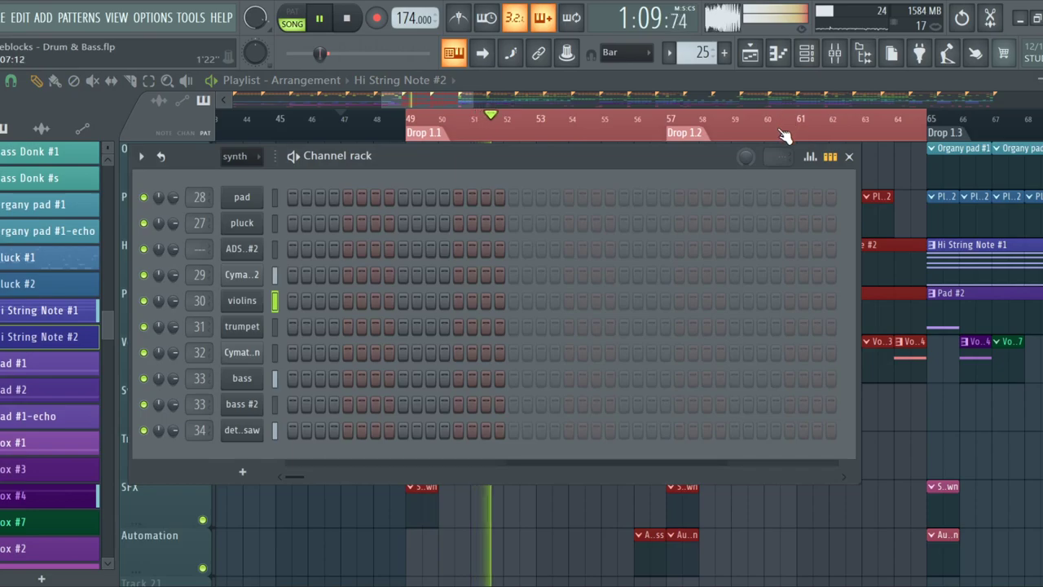
pyautogui.click(476, 302)
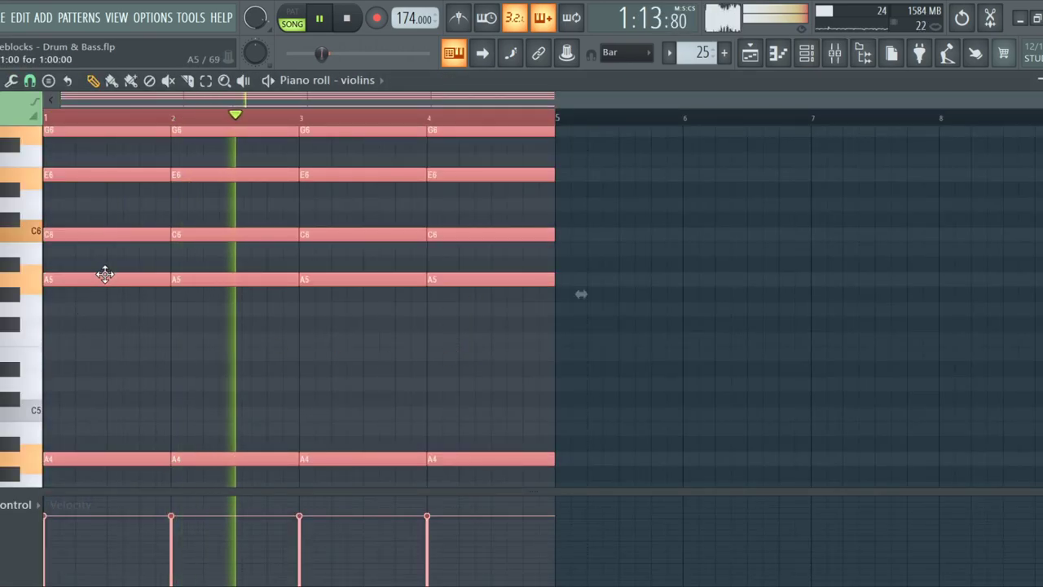
# Transpose all violins notes in Hi String Note #2 up five semitones, putting the lowest on D5, and return to the playlist
pyautogui.scroll(-4, 89, 328)
pyautogui.scroll(5, 88, 326)
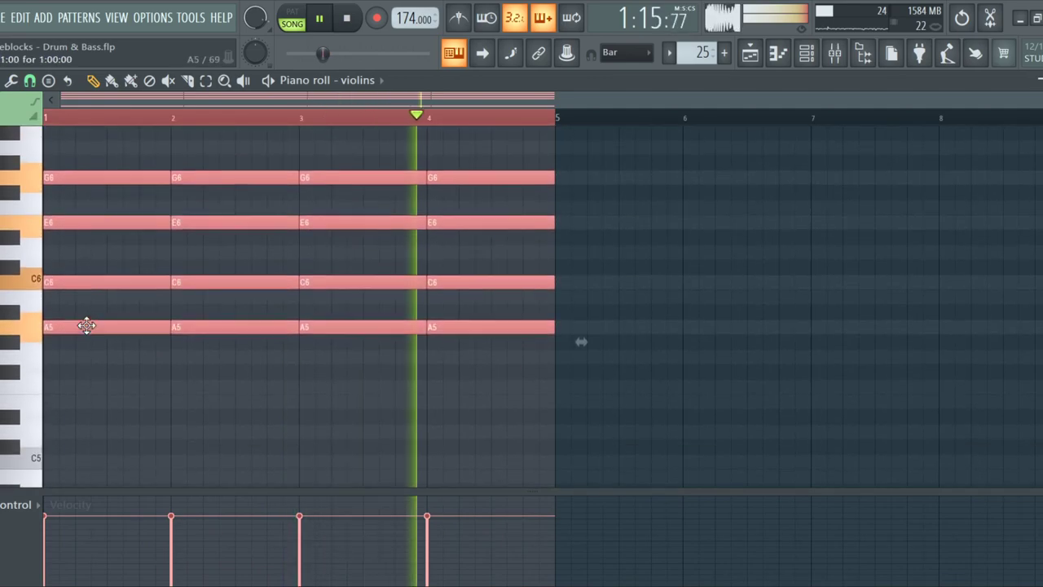
pyautogui.moveTo(87, 322); pyautogui.dragTo(70, 244)
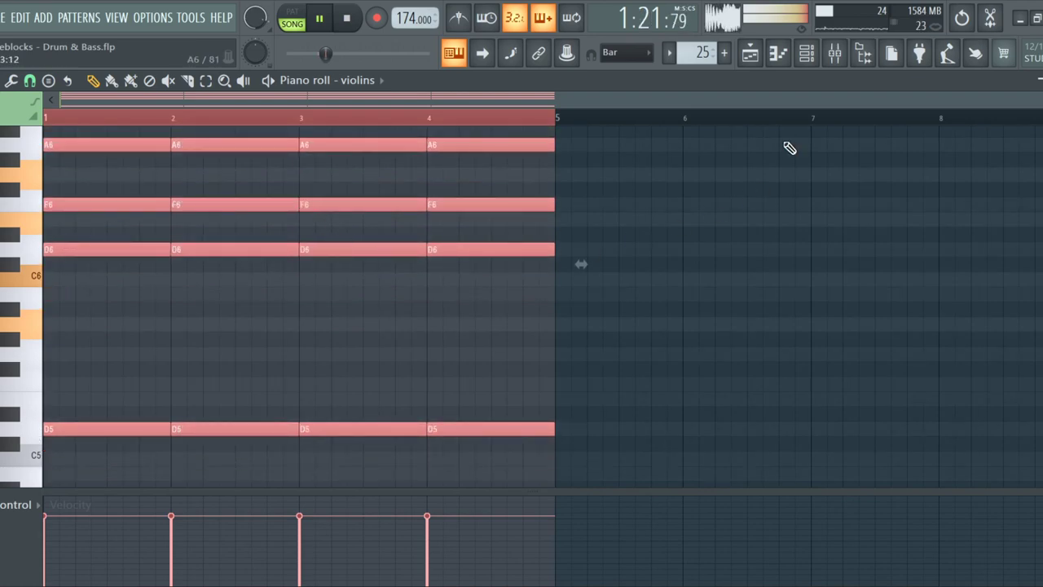
pyautogui.press('F5')
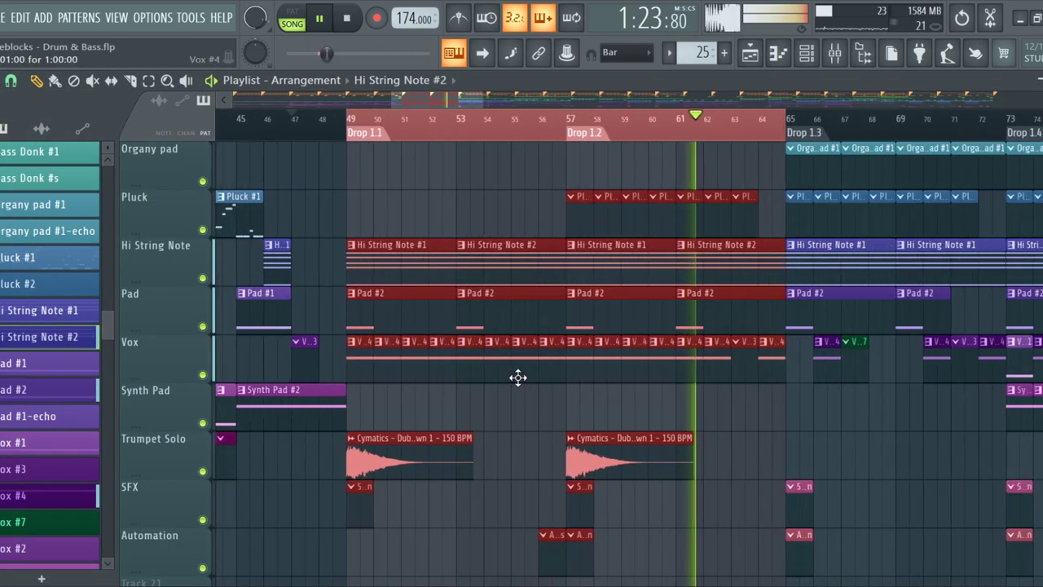
# Examine the drop sections' tracks during playback, from the shuffle and bass down to the automation, for parts that need work
pyautogui.scroll(2, 480, 340)
pyautogui.scroll(-3, 663, 357)
pyautogui.scroll(3, 673, 353)
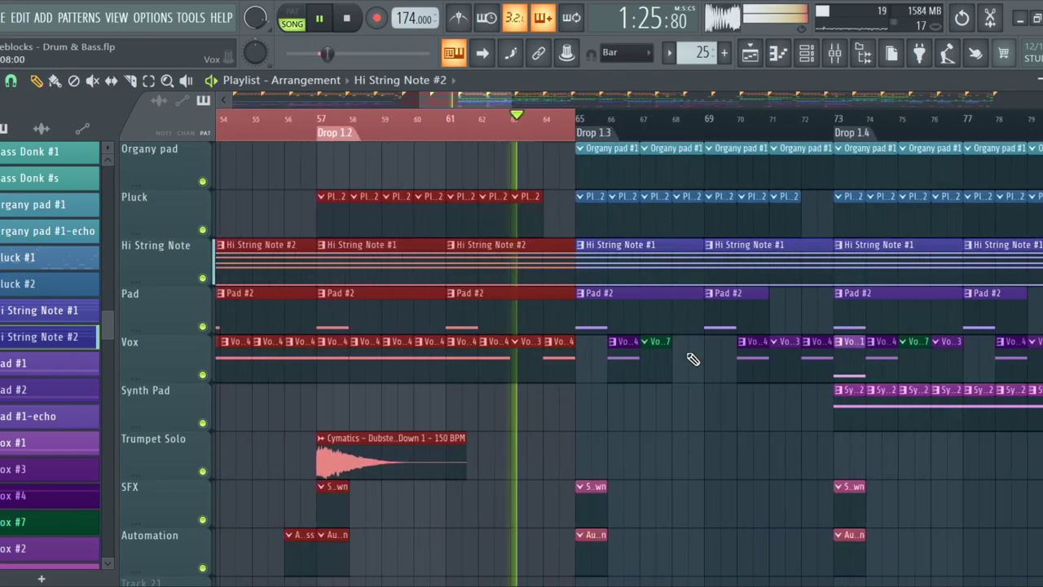
pyautogui.scroll(-2, 692, 358)
pyautogui.scroll(3, 644, 366)
pyautogui.scroll(-3, 590, 367)
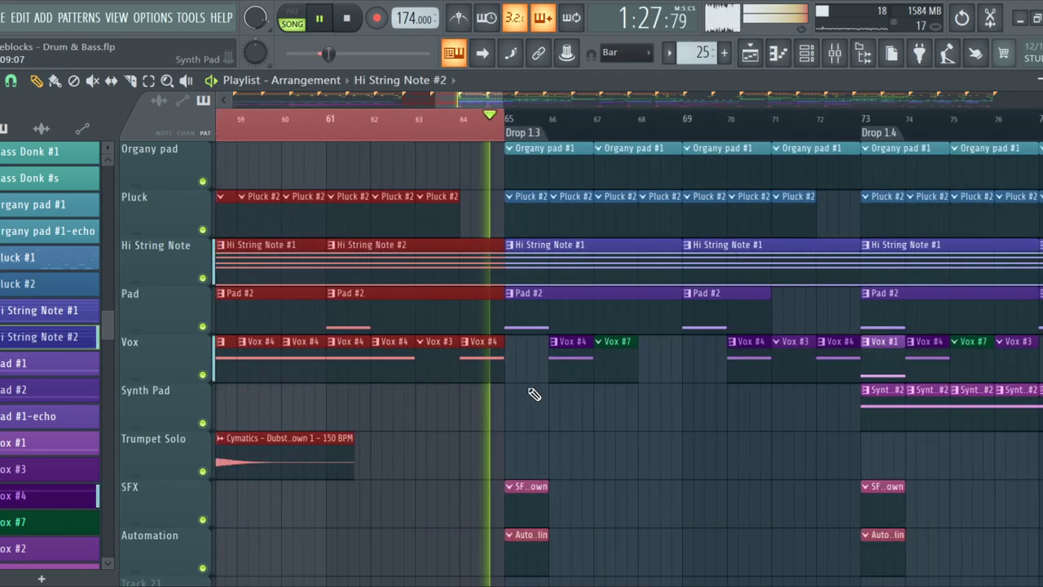
pyautogui.scroll(-3, 512, 374)
pyautogui.scroll(3, 496, 368)
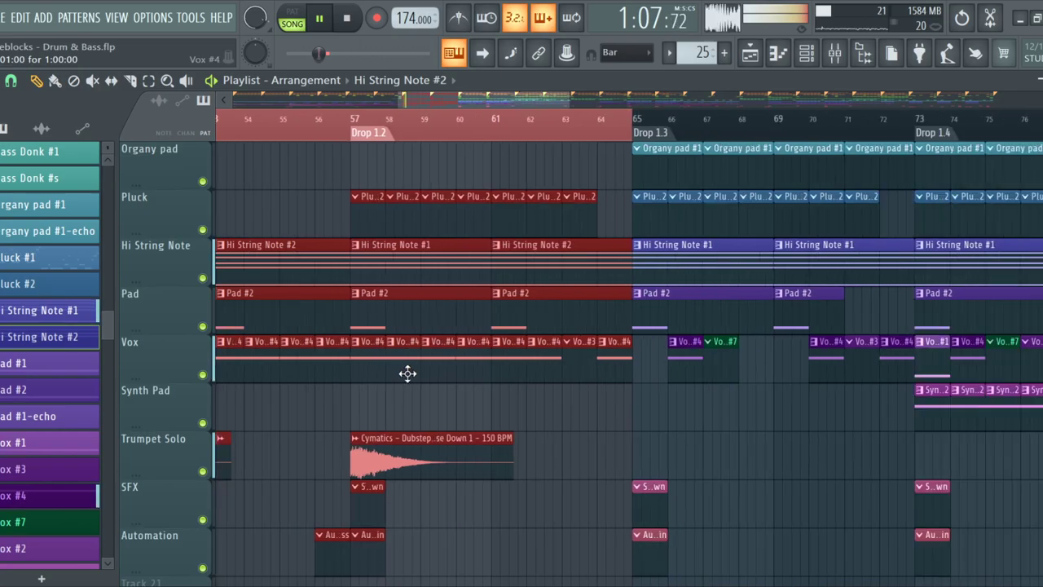
pyautogui.scroll(-1, 507, 323)
pyautogui.scroll(-1, 507, 323)
pyautogui.scroll(10, 356, 296)
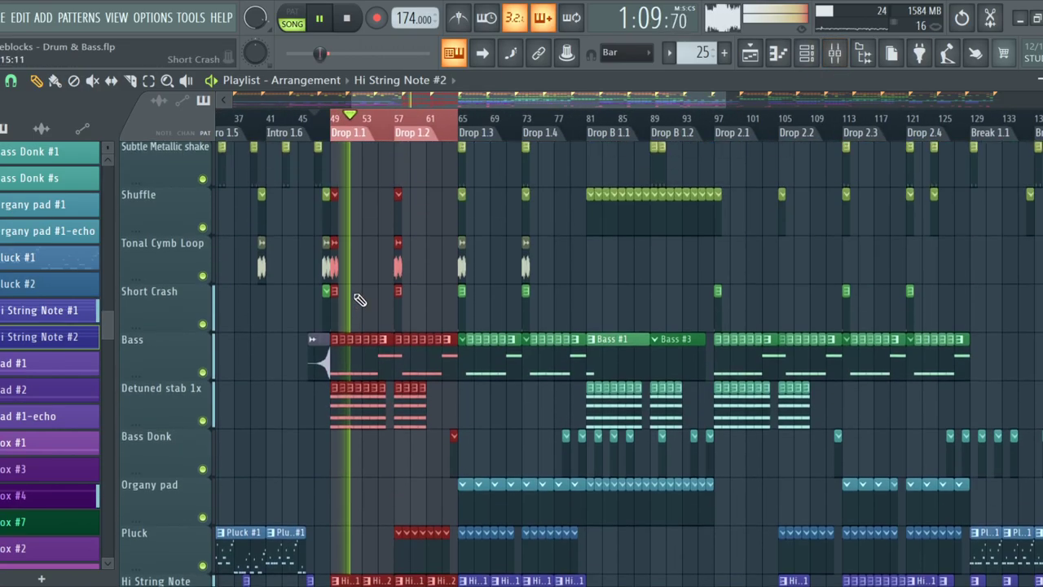
pyautogui.scroll(3, 361, 427)
pyautogui.scroll(-5, 359, 419)
pyautogui.scroll(-2, 361, 421)
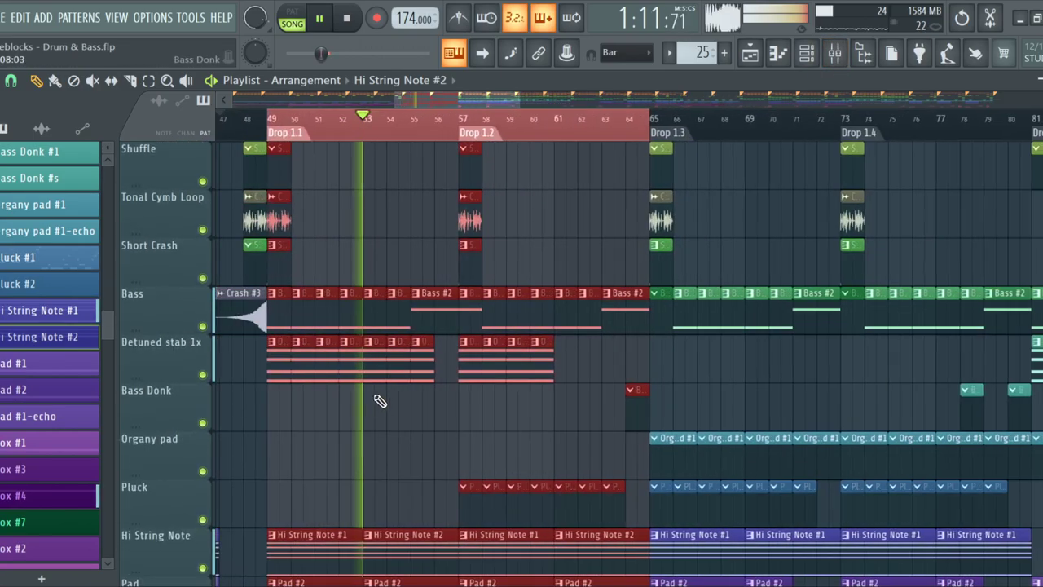
pyautogui.scroll(1, 373, 400)
pyautogui.scroll(-3, 419, 302)
# Select the Bass Donk #1 pattern at the end of Drop 1.2 and add a Serum channel for it
pyautogui.scroll(7, 554, 407)
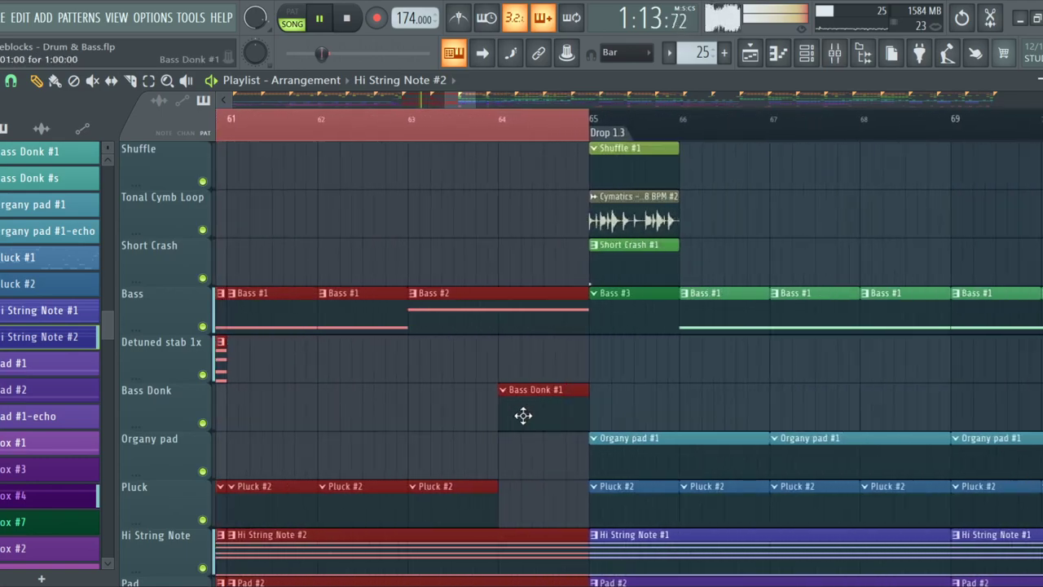
pyautogui.scroll(-2, 525, 416)
pyautogui.click(542, 410)
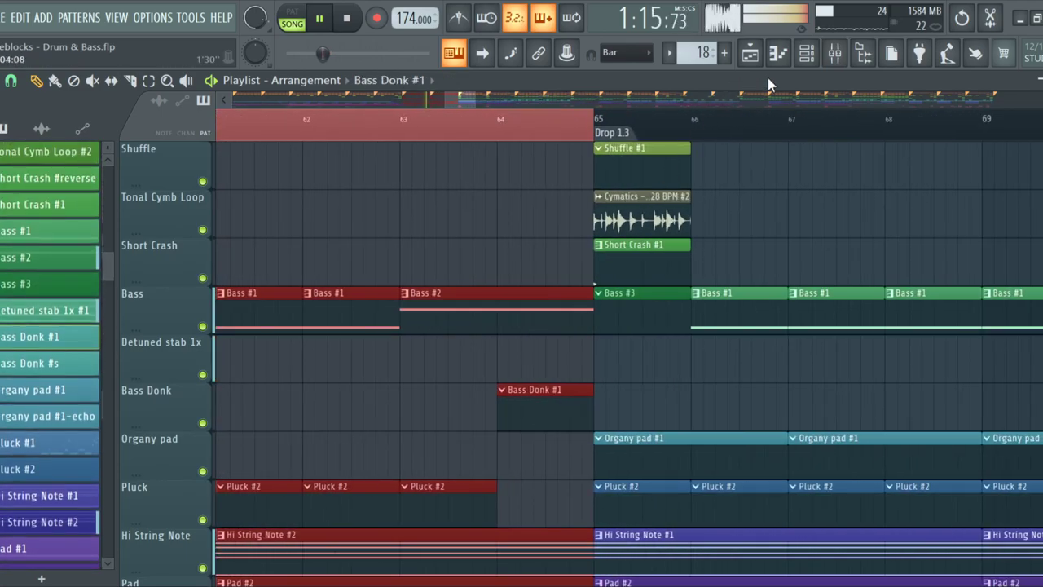
pyautogui.click(815, 56)
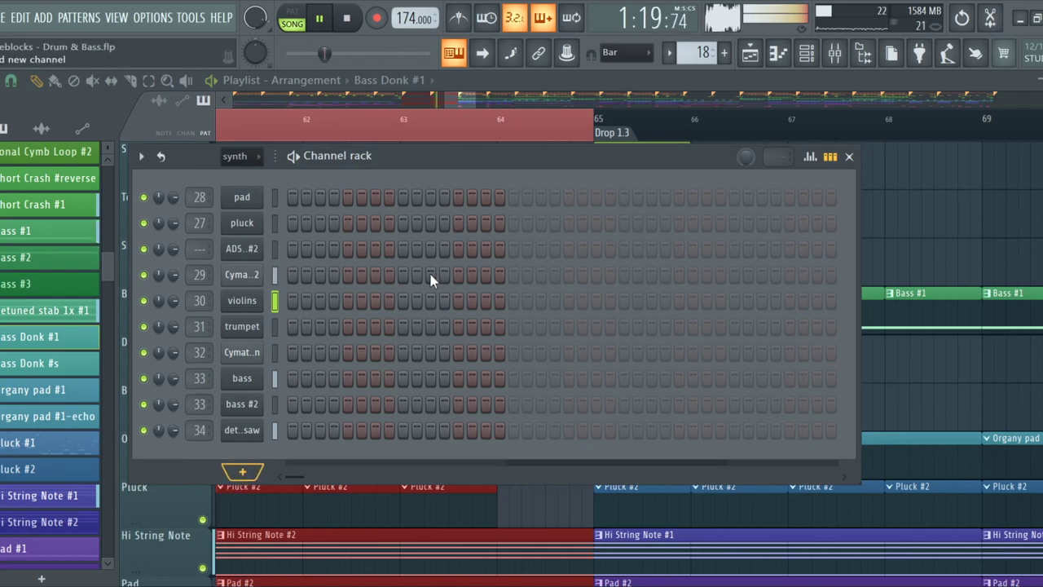
pyautogui.click(242, 377)
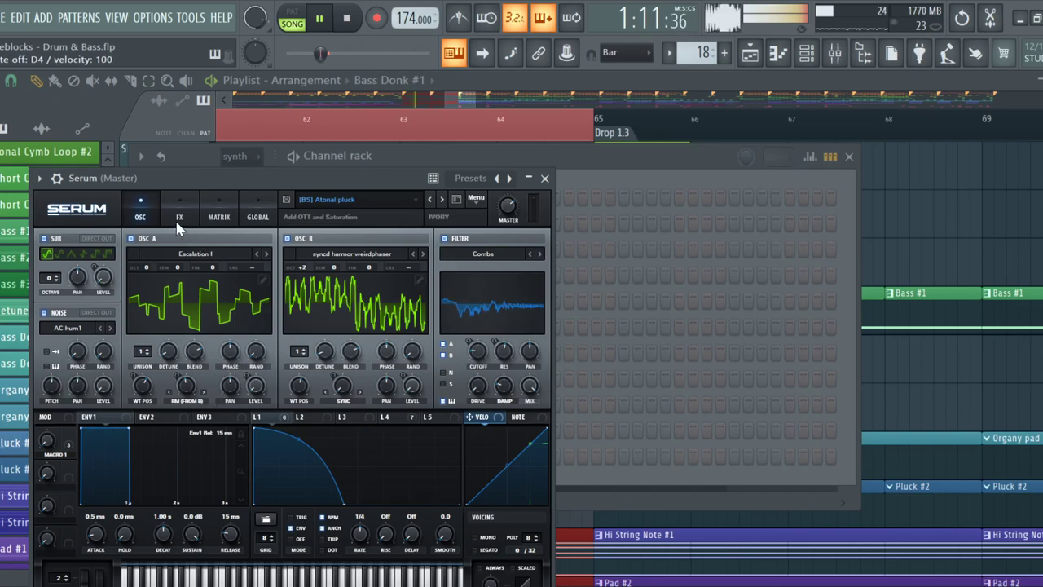
# Audition Serum's [BS] presets from B-ASS up to Combs Stab 2, go back to Bleeper Crescendo, and return to the playlist
pyautogui.click(445, 193)
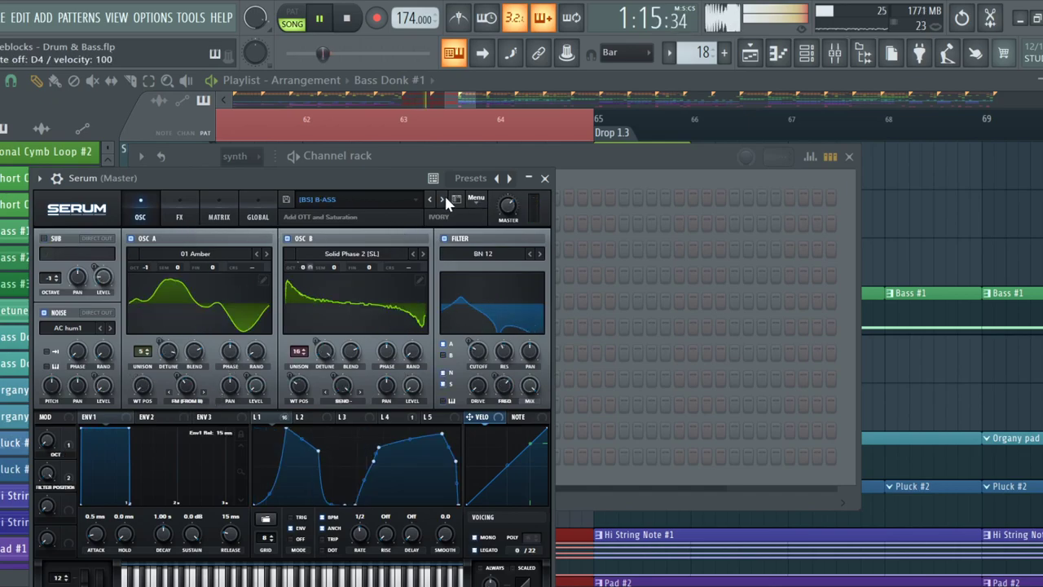
pyautogui.click(444, 196)
pyautogui.click(442, 196)
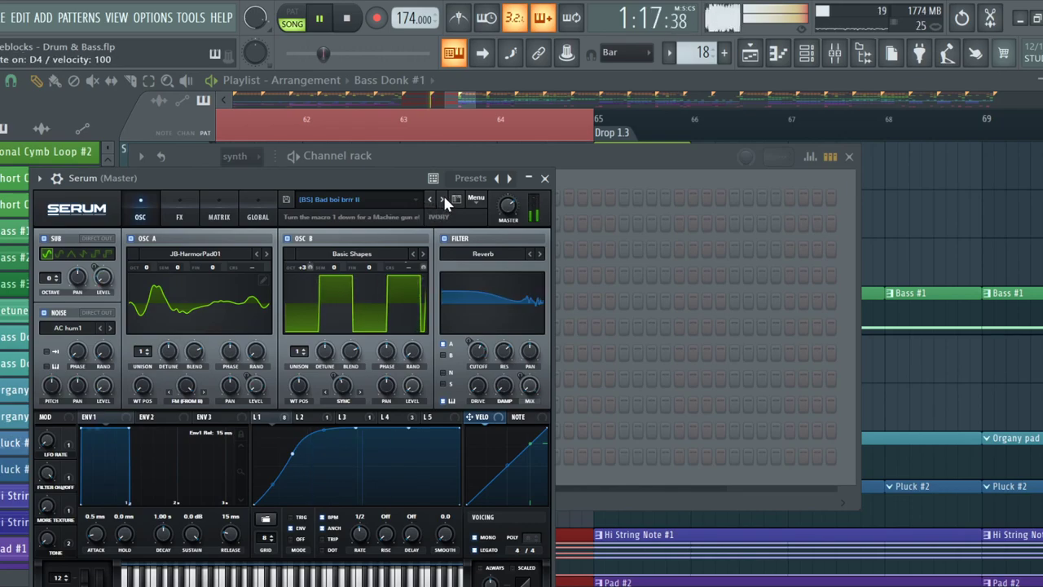
pyautogui.click(442, 199)
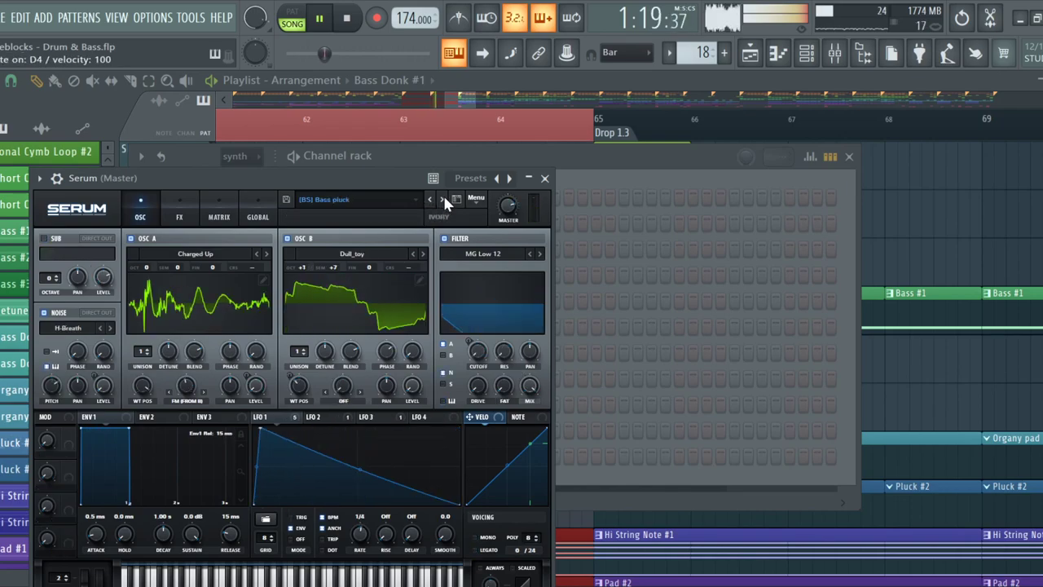
pyautogui.click(441, 198)
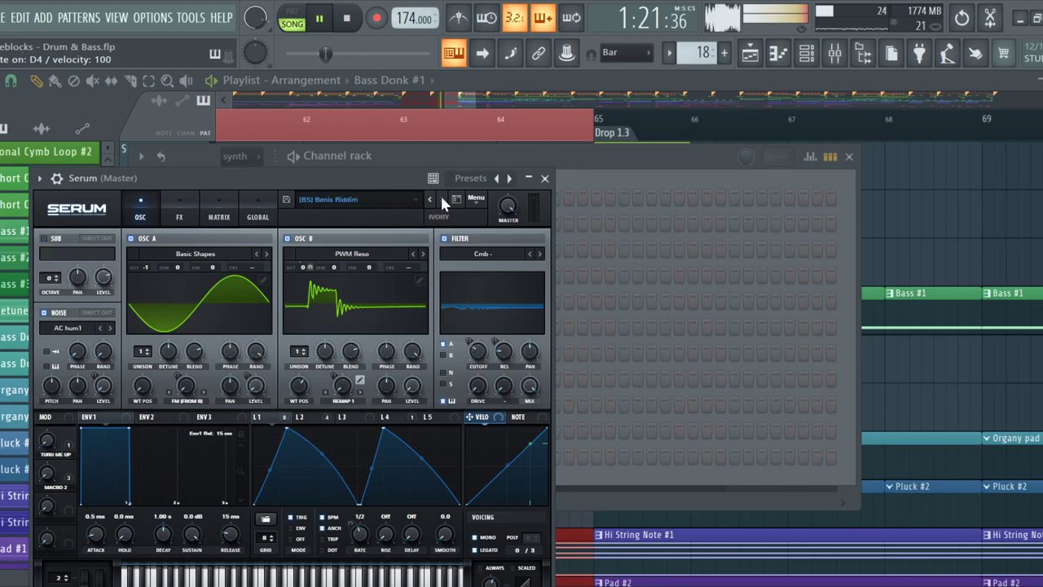
pyautogui.click(441, 198)
pyautogui.click(441, 199)
pyautogui.click(441, 198)
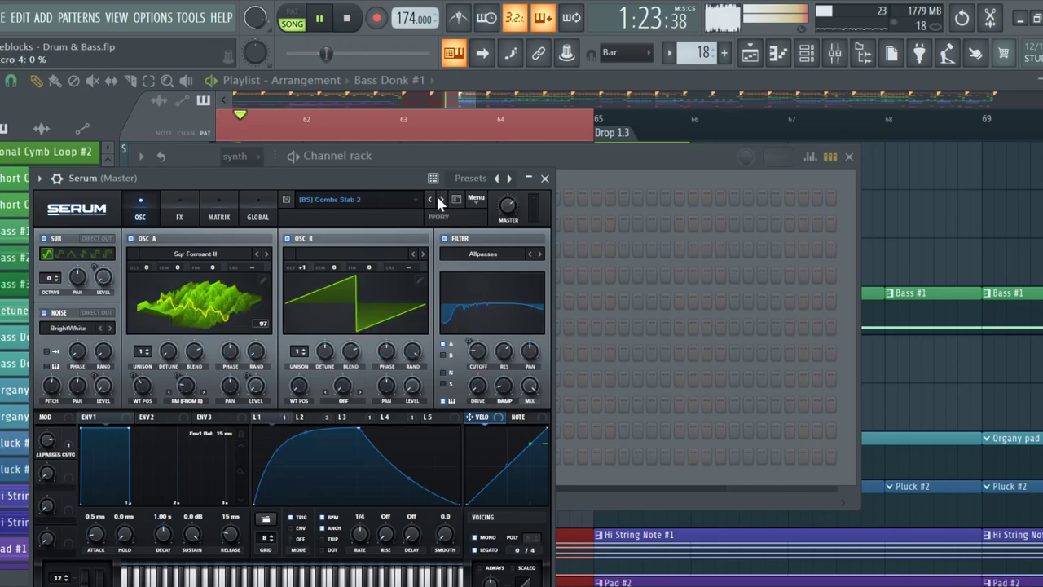
pyautogui.click(428, 201)
pyautogui.click(431, 197)
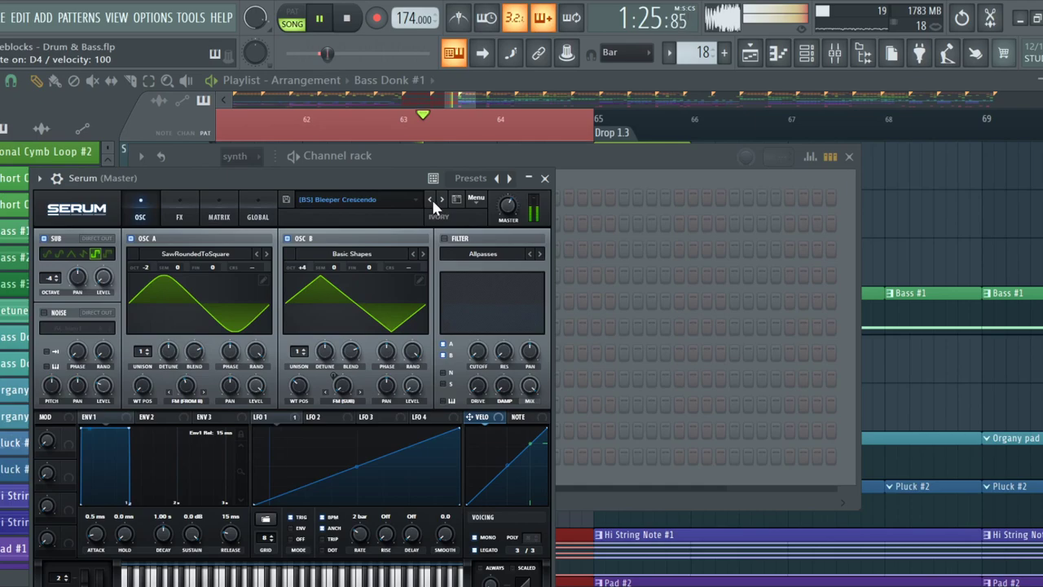
pyautogui.click(544, 178)
pyautogui.press('F6')
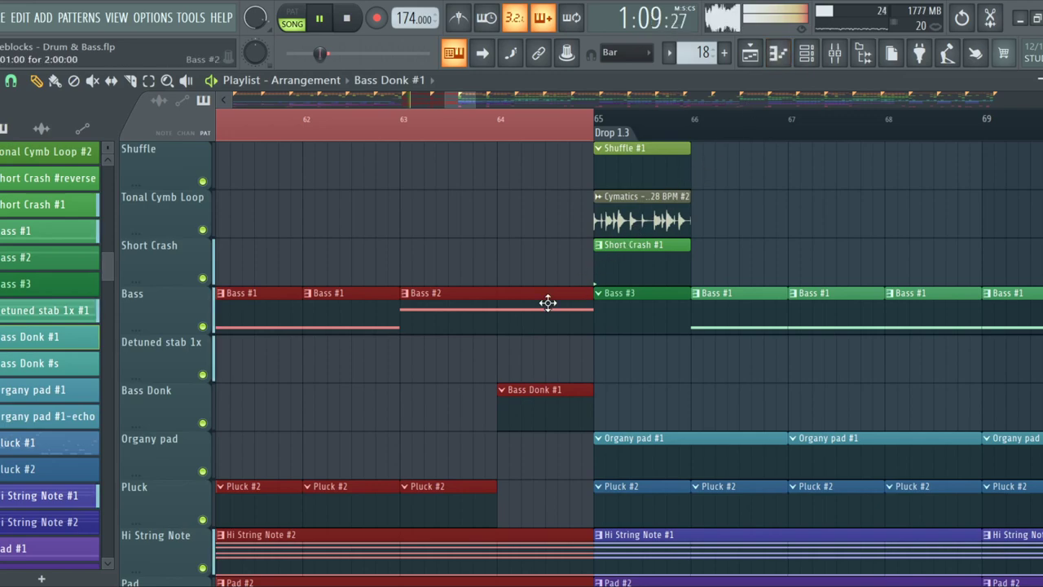
# Draw a one-bar A5 note at the start of Bass Donk #1 and return to the playlist
pyautogui.click(790, 62)
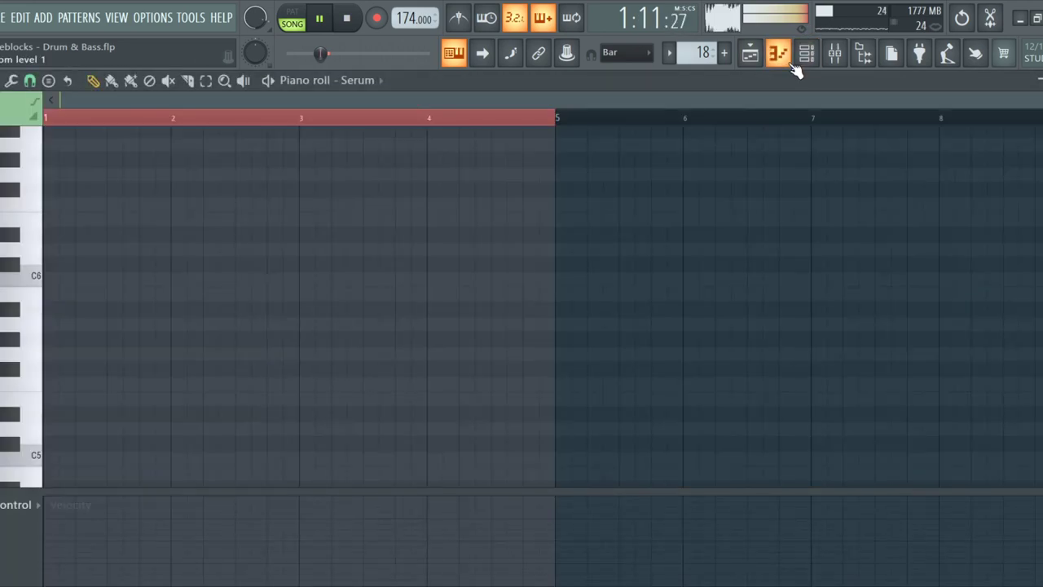
pyautogui.moveTo(68, 247); pyautogui.dragTo(49, 328)
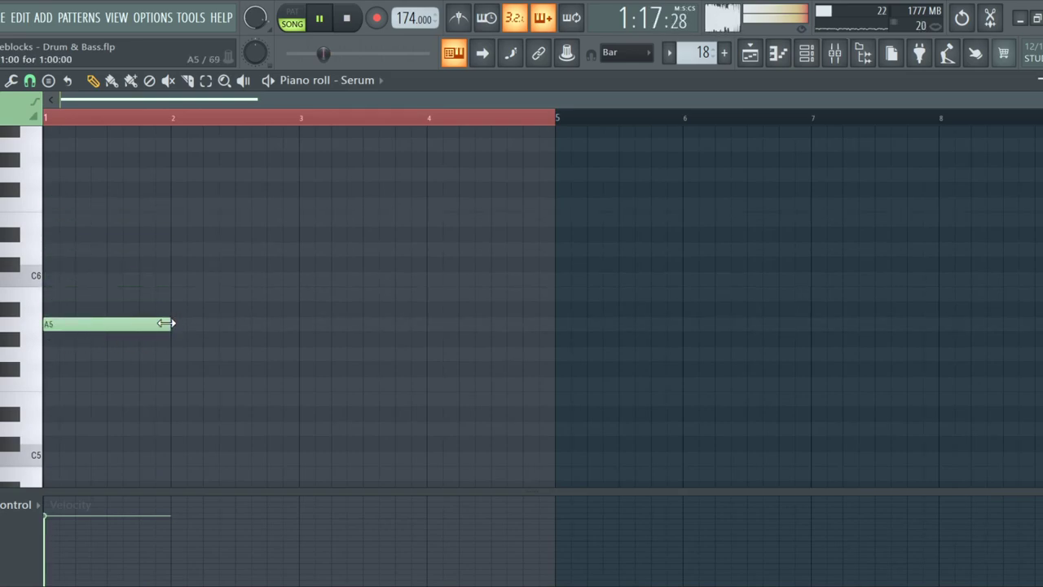
pyautogui.click(750, 55)
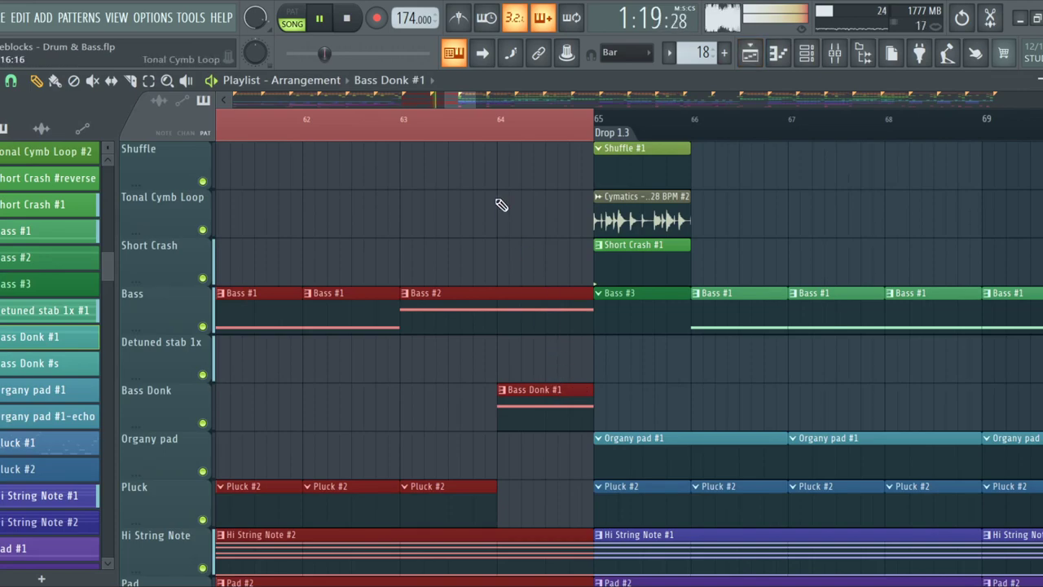
# Lower the one-bar note in Bass Donk #1 to A3 and return to the playlist
pyautogui.scroll(3, 558, 422)
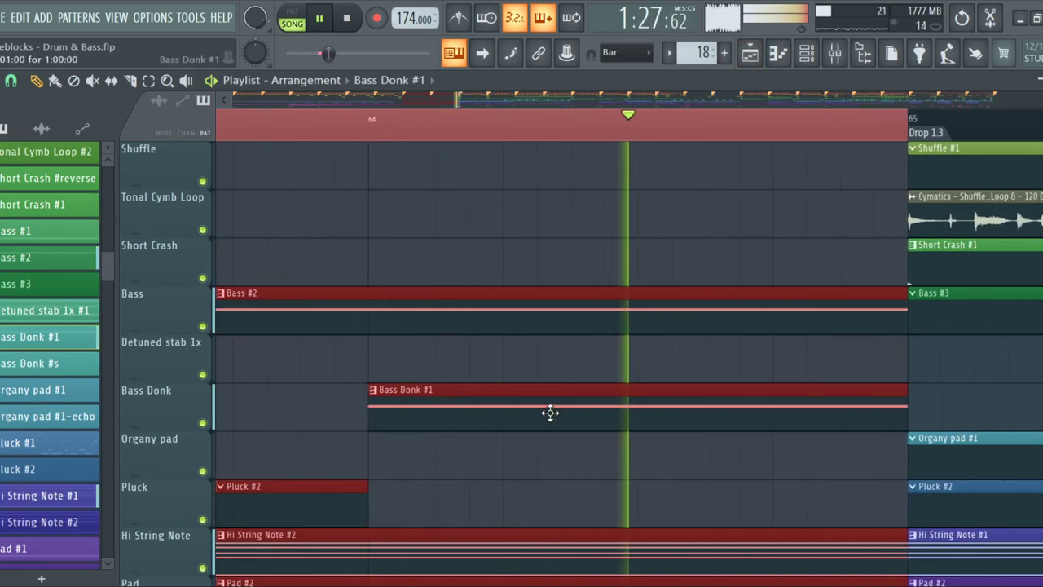
pyautogui.doubleClick(552, 415)
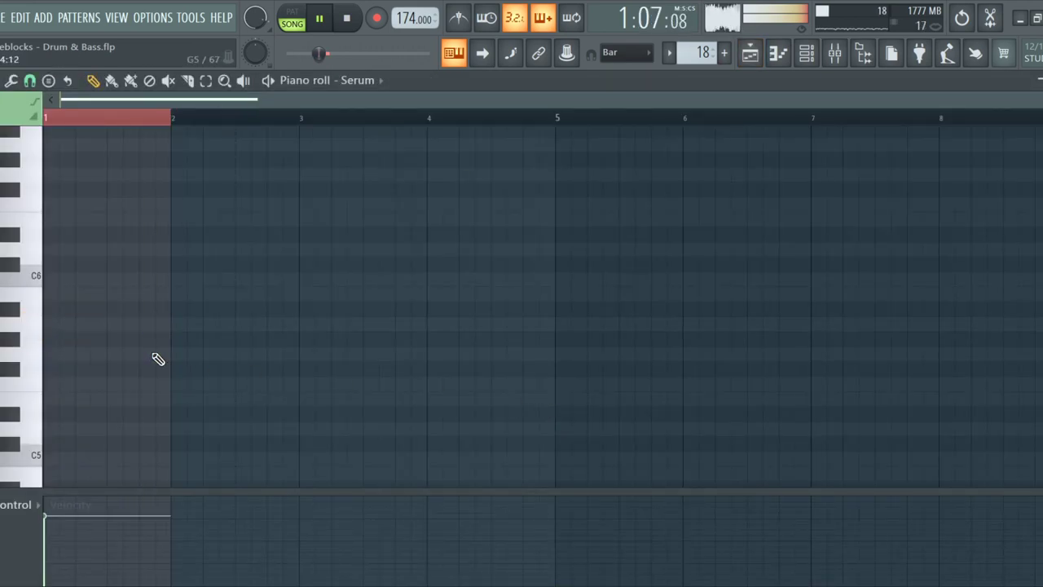
pyautogui.scroll(-4, 161, 362)
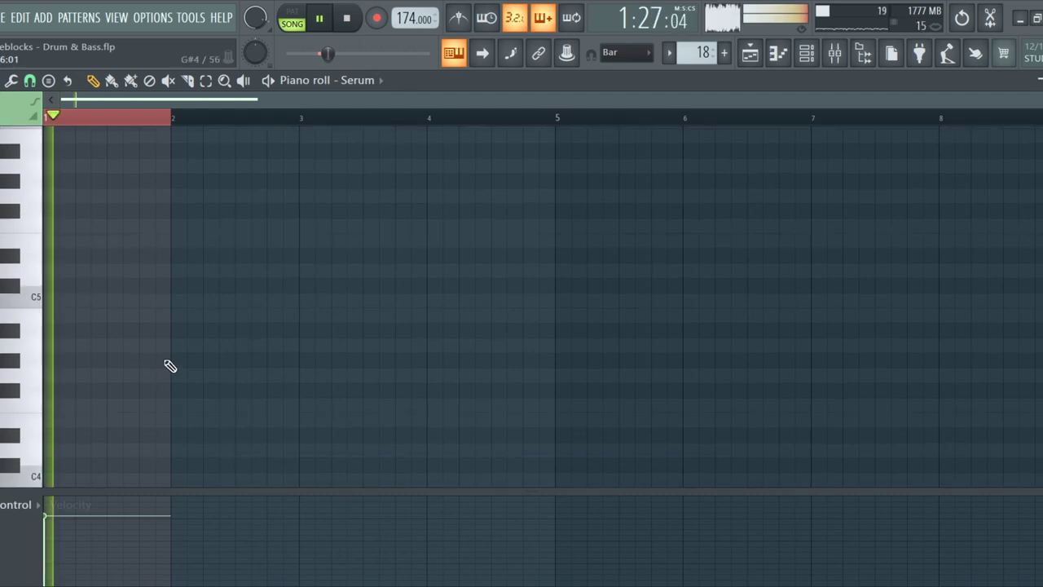
pyautogui.click(140, 414)
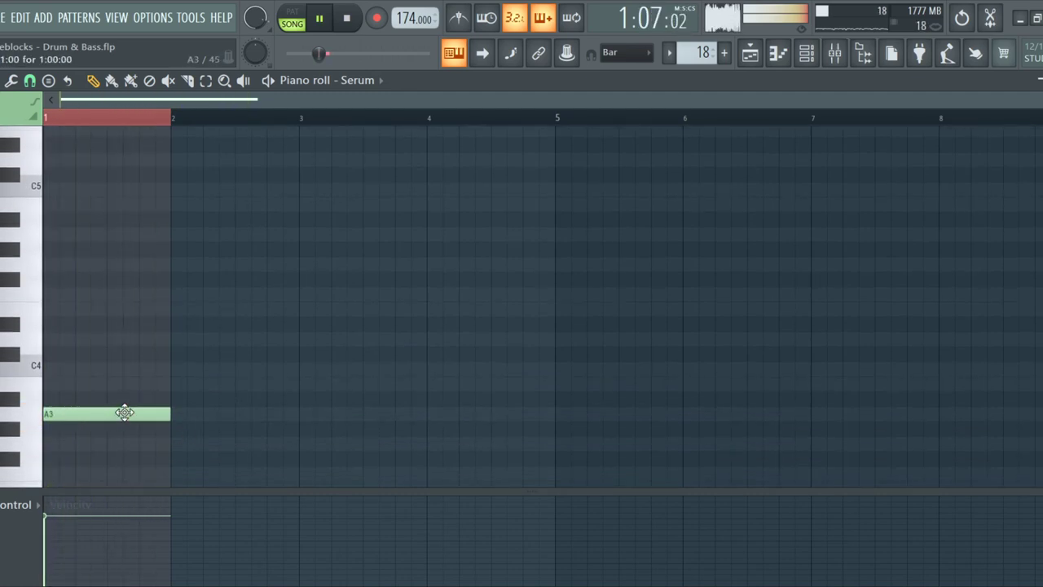
pyautogui.scroll(2, 131, 414)
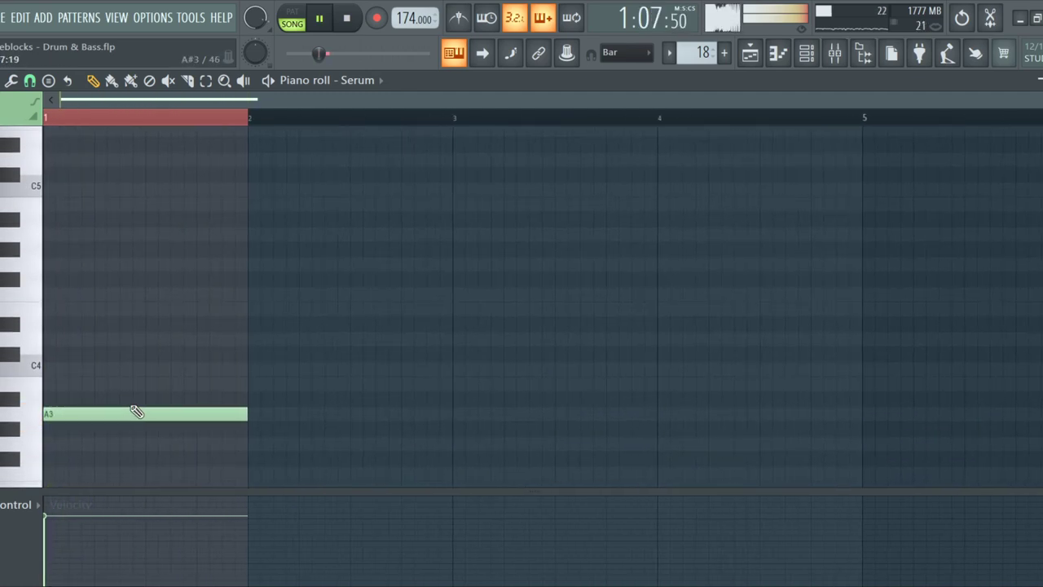
pyautogui.click(780, 53)
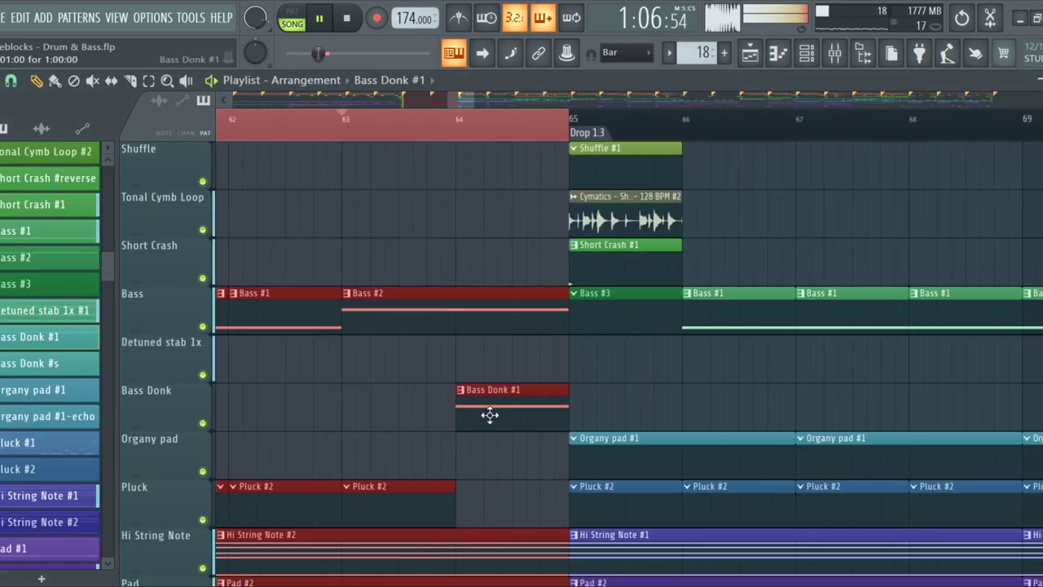
pyautogui.scroll(-2, 500, 422)
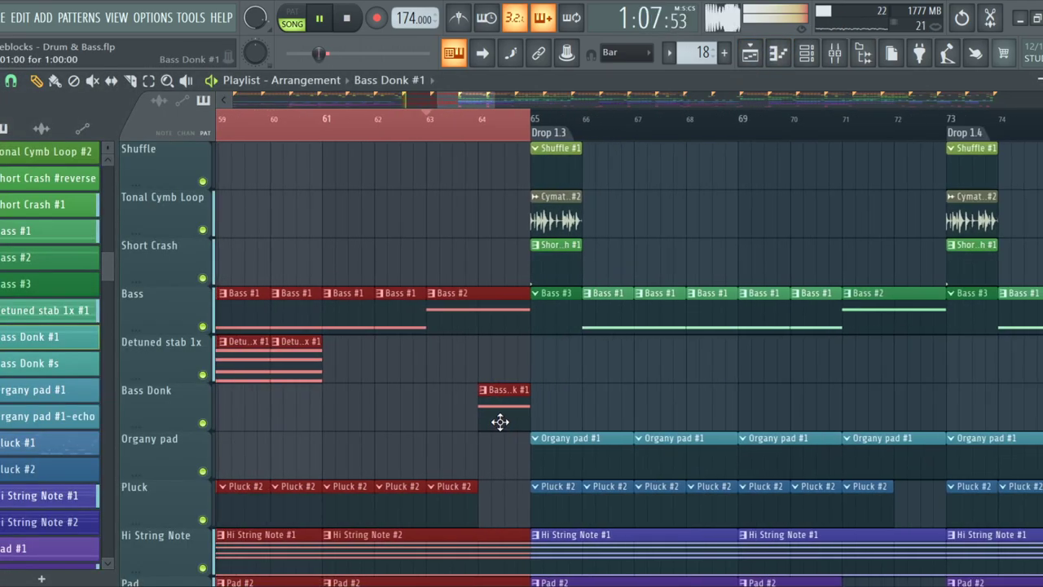
# Reopen the Bass Donk Serum channel and audition the [BS] presets from Doubleboink through Dubstep note, Full control, Full disto and GlorkRiddim III to GNARLY ONE
pyautogui.click(806, 52)
pyautogui.click(248, 458)
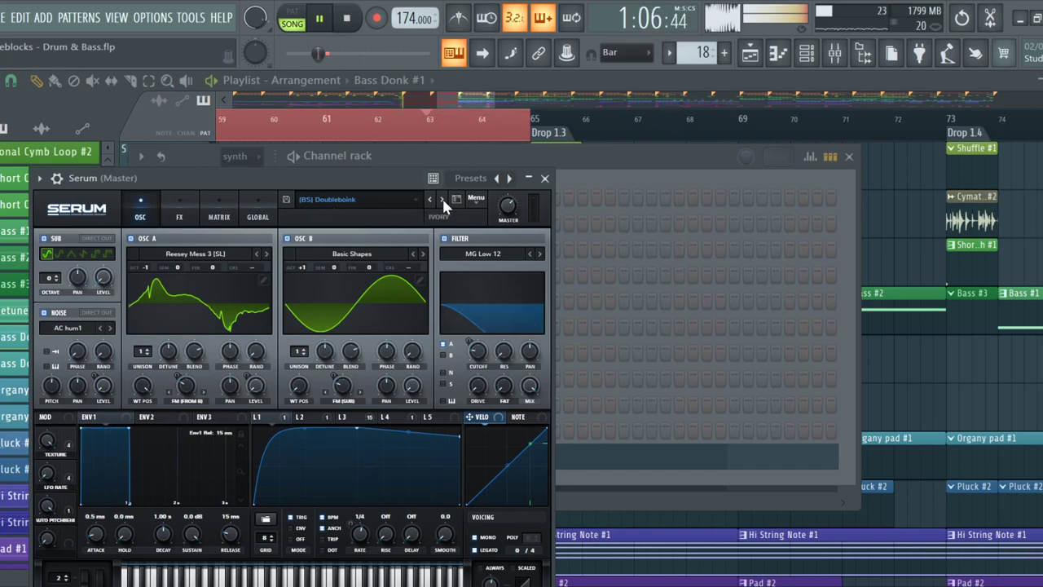
pyautogui.click(443, 199)
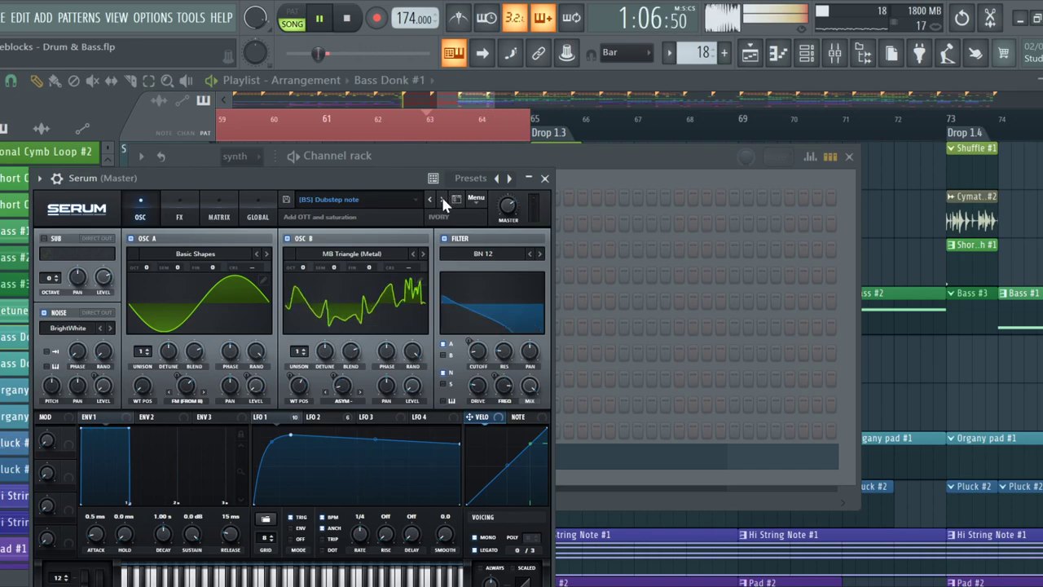
pyautogui.click(442, 199)
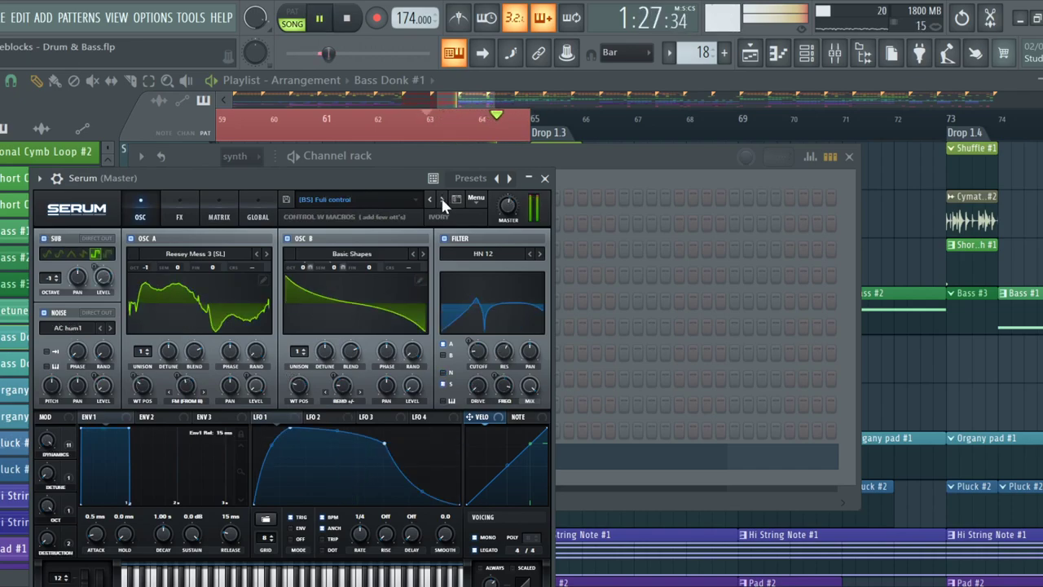
pyautogui.click(441, 198)
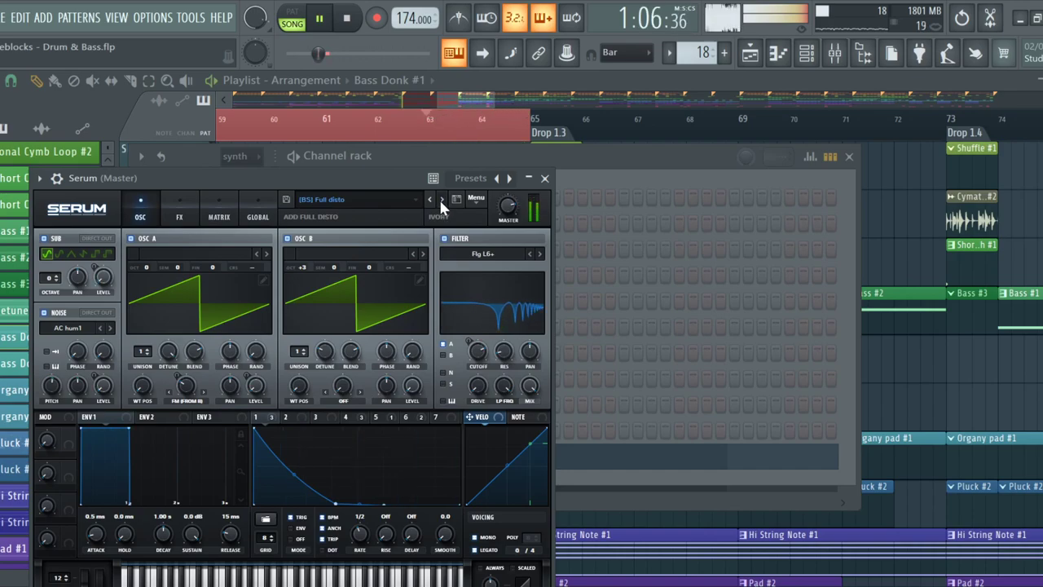
pyautogui.click(441, 199)
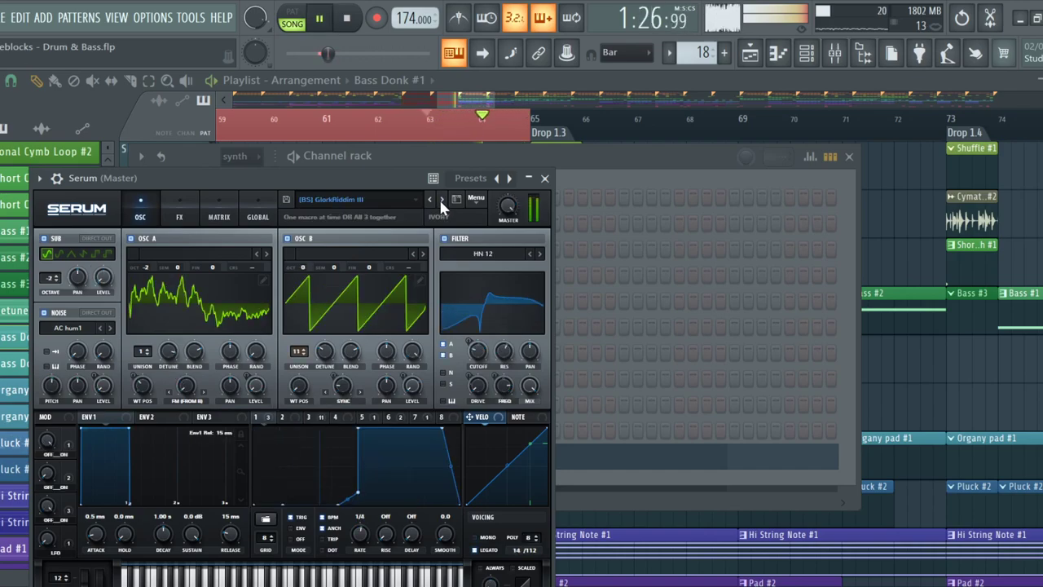
pyautogui.click(441, 199)
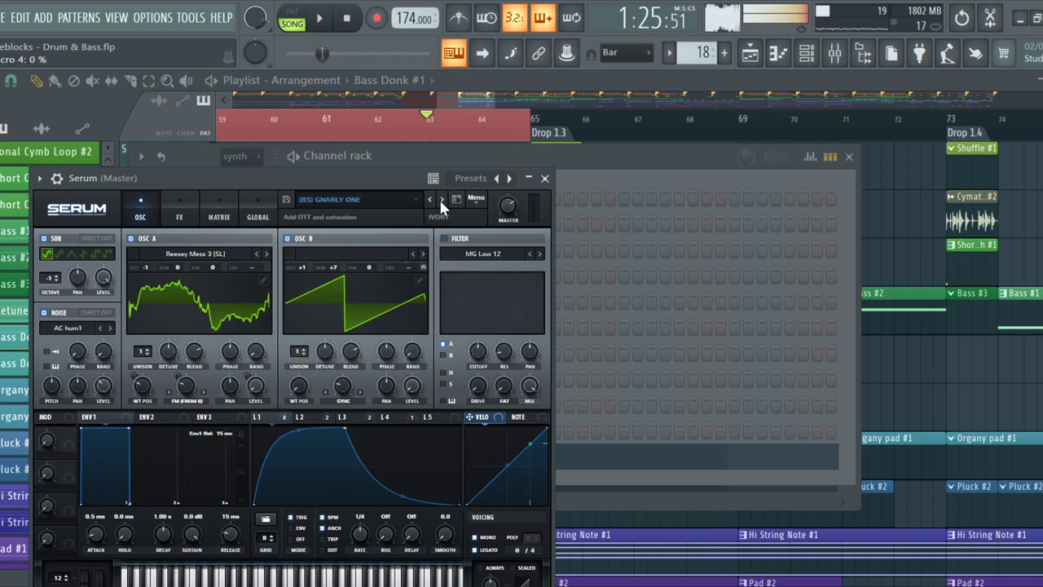
# Compare the GNARLY ONE and gnarlyGrowl presets by replaying the end of Drop 1.2 from bar 63
pyautogui.press('space')
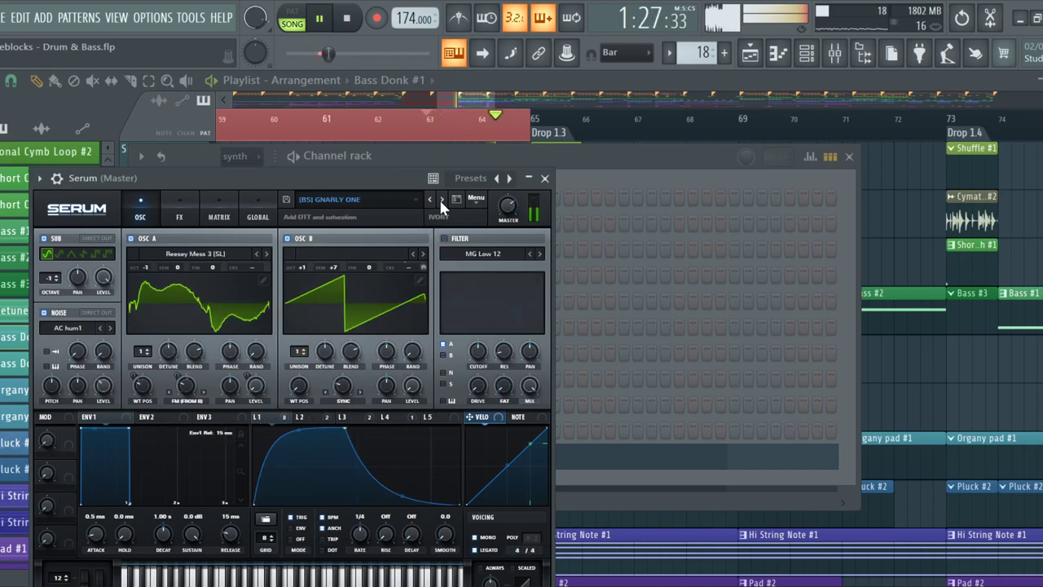
pyautogui.press('space')
pyautogui.press('space')
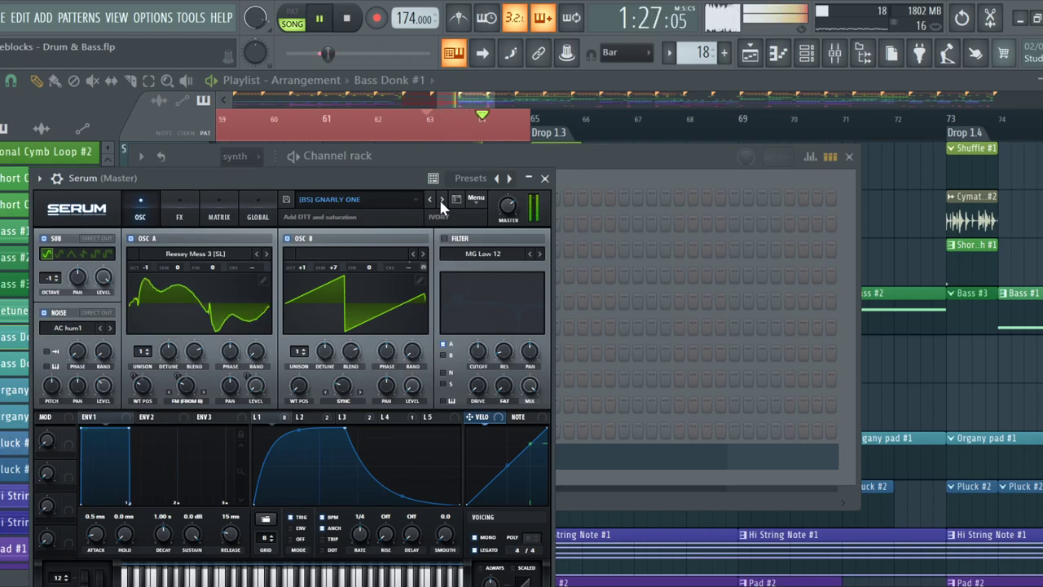
pyautogui.click(440, 198)
pyautogui.press('space')
pyautogui.press('space')
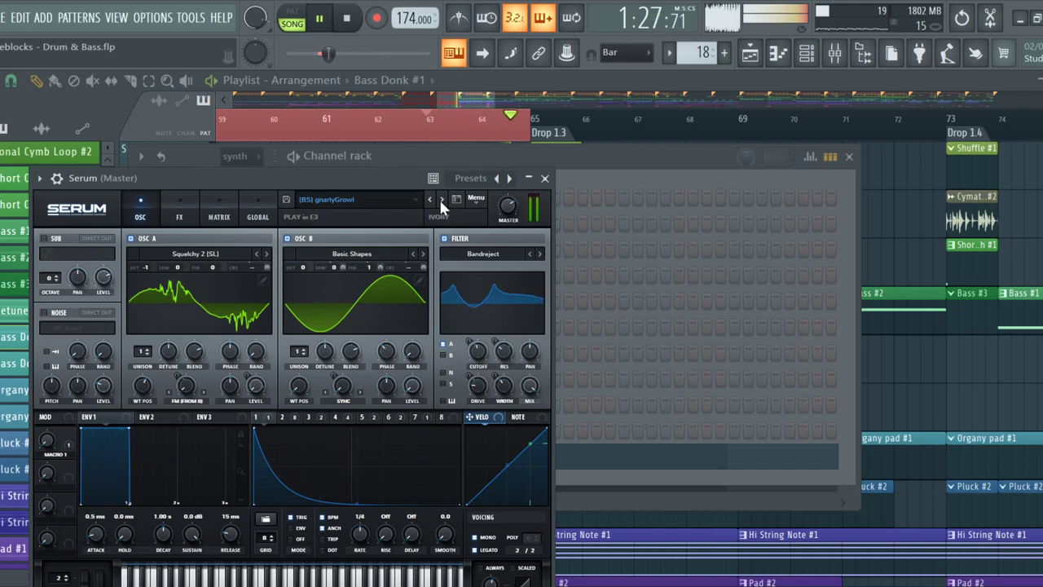
pyautogui.press('space')
pyautogui.press('space')
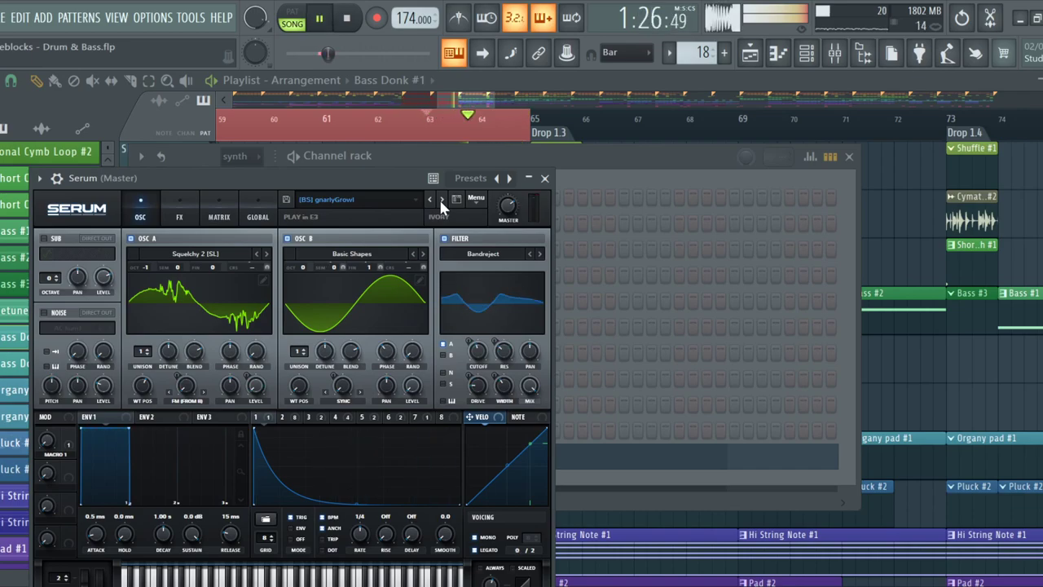
pyautogui.press('space')
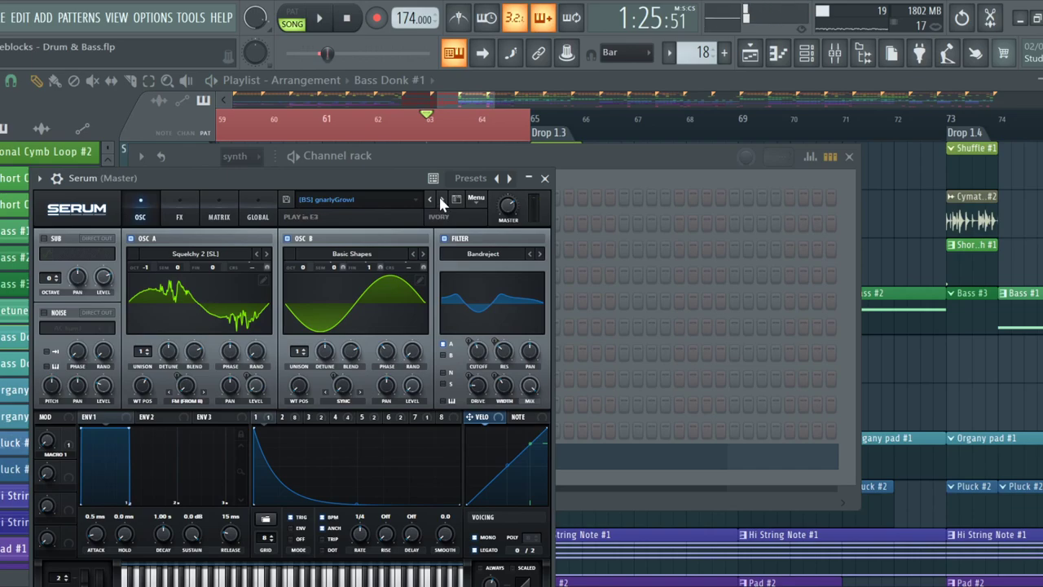
# Audition the [BS] Growl Sounds Like B-A preset, switch Bass Donk to [BS] Heavy Sync Shot Faster, and close Serum and the channel rack
pyautogui.click(439, 199)
pyautogui.press('space')
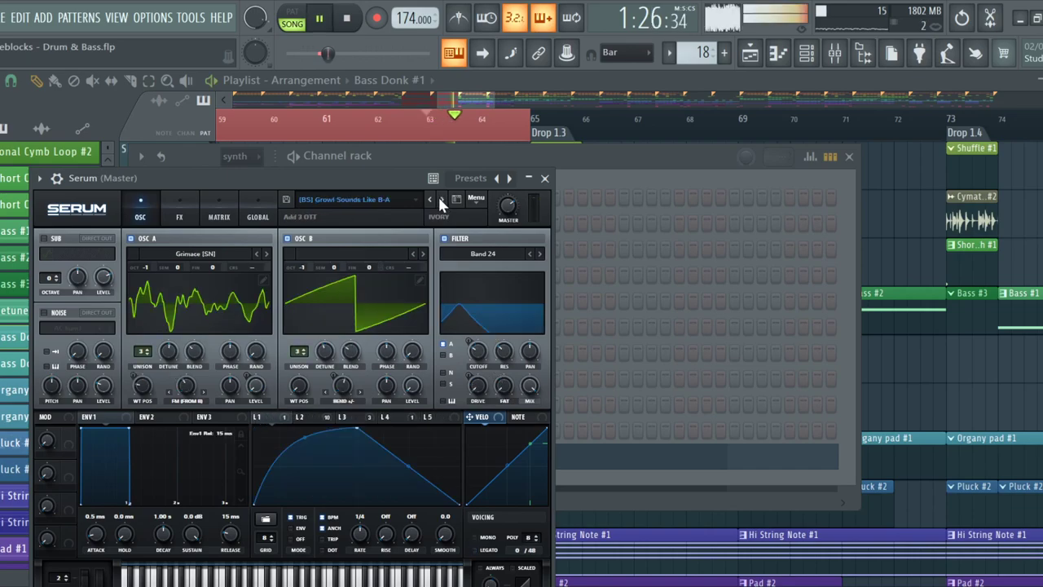
pyautogui.press('space')
pyautogui.press('space')
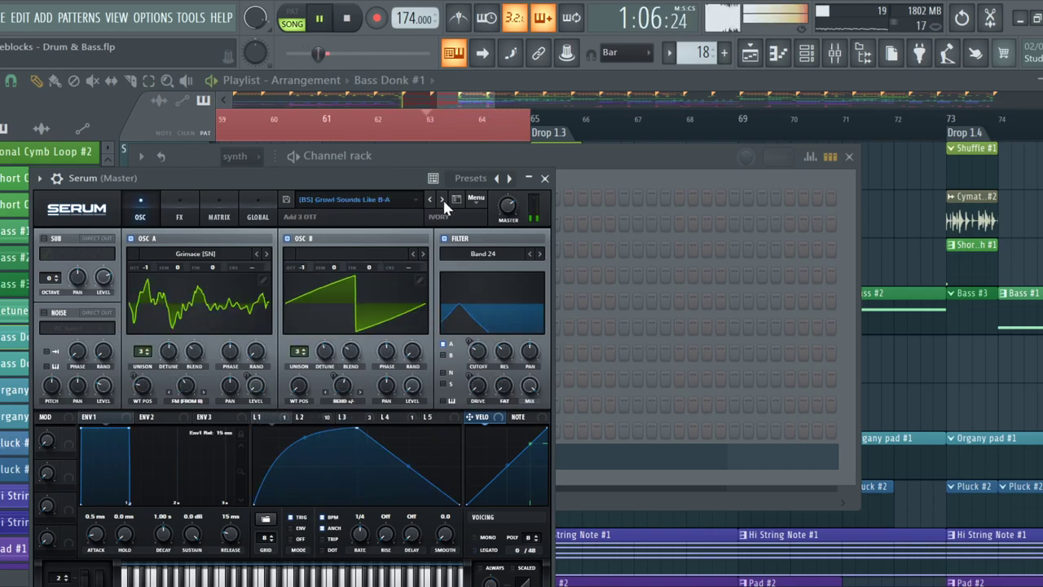
pyautogui.click(442, 199)
pyautogui.press('space')
pyautogui.press('space')
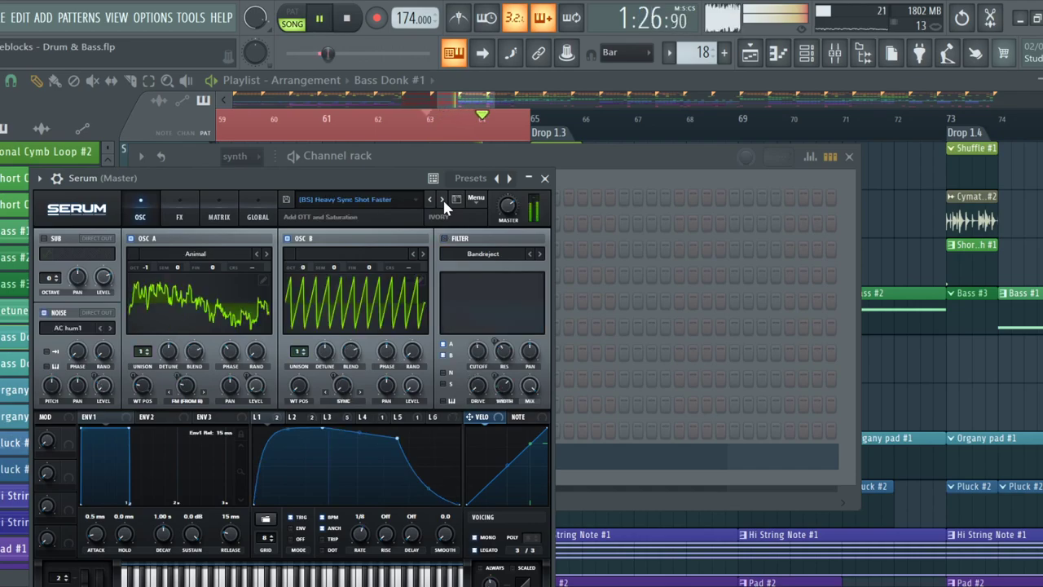
pyautogui.click(546, 178)
pyautogui.press('space')
pyautogui.press('F6')
# Play through Drop 1.1 and Drop 1.2 while examining their clips on every track from Kick to Automation
pyautogui.scroll(-5, 413, 384)
pyautogui.scroll(-3, 407, 383)
pyautogui.scroll(10, 473, 418)
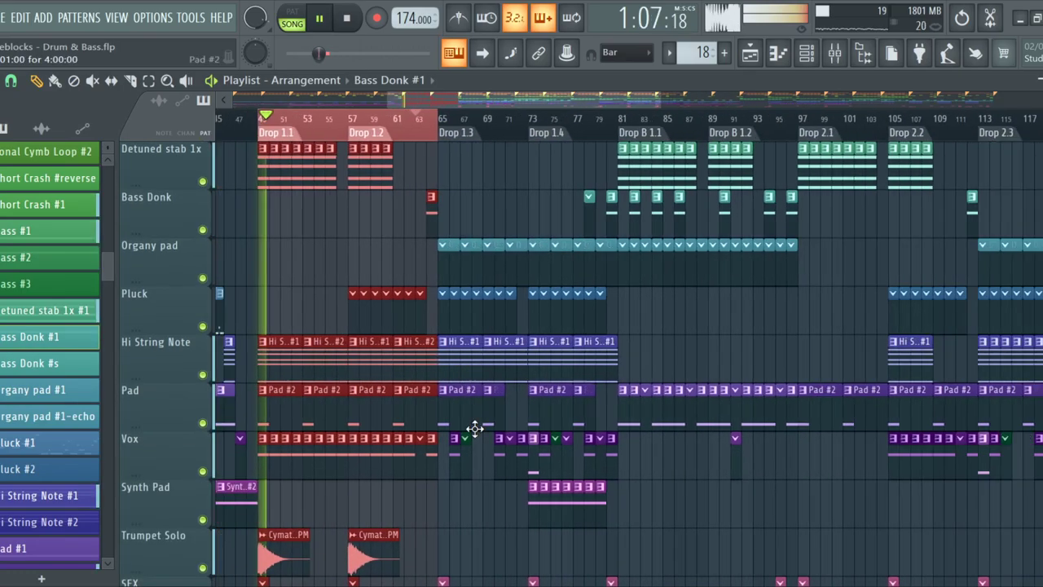
pyautogui.scroll(-6, 465, 473)
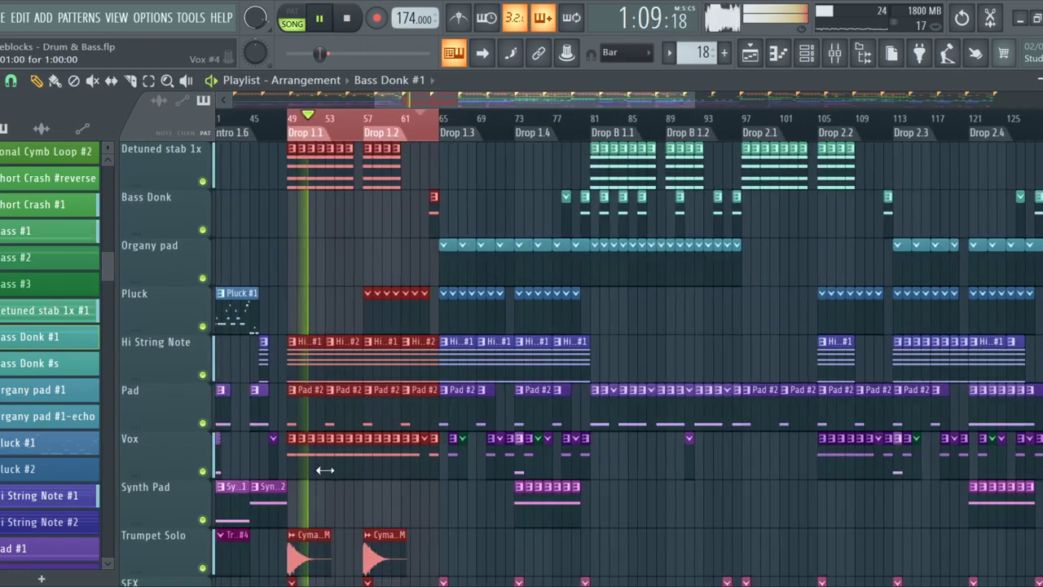
pyautogui.scroll(3, 585, 495)
pyautogui.scroll(-8, 581, 494)
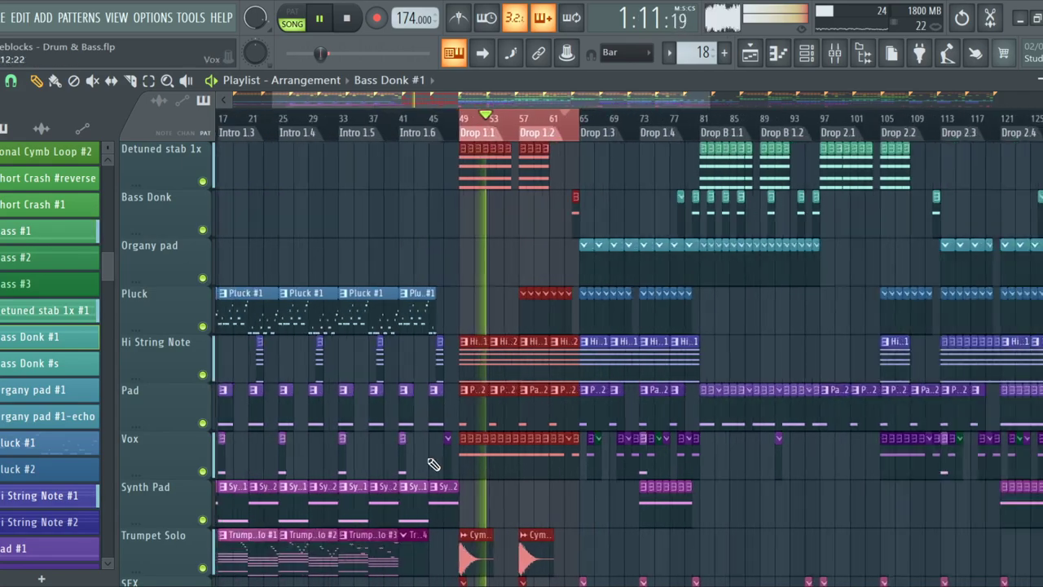
pyautogui.scroll(-4, 495, 393)
pyautogui.scroll(8, 489, 375)
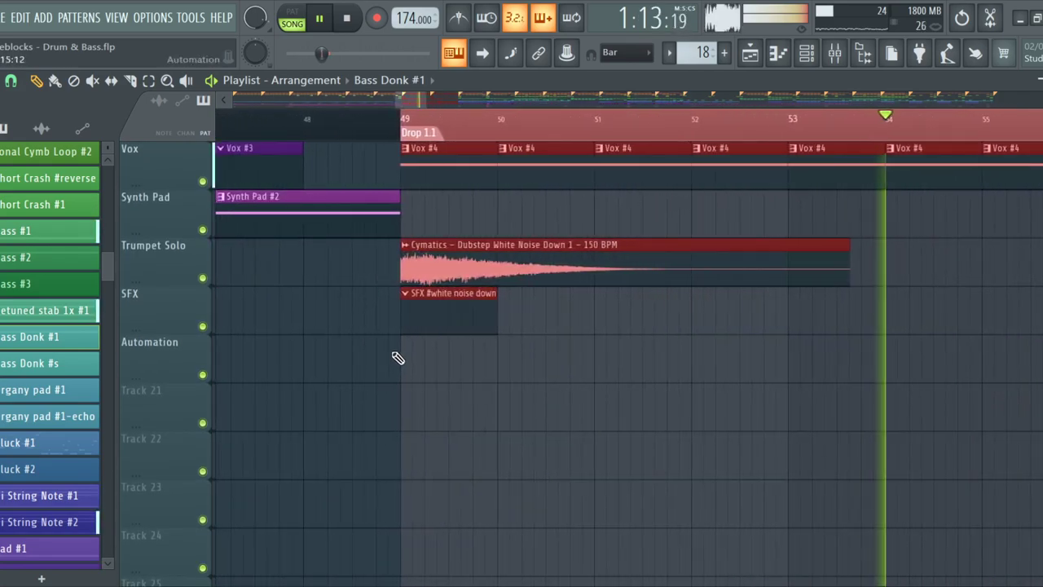
pyautogui.scroll(-2, 745, 363)
pyautogui.scroll(2, 778, 374)
pyautogui.scroll(2, 778, 374)
pyautogui.scroll(-3, 775, 373)
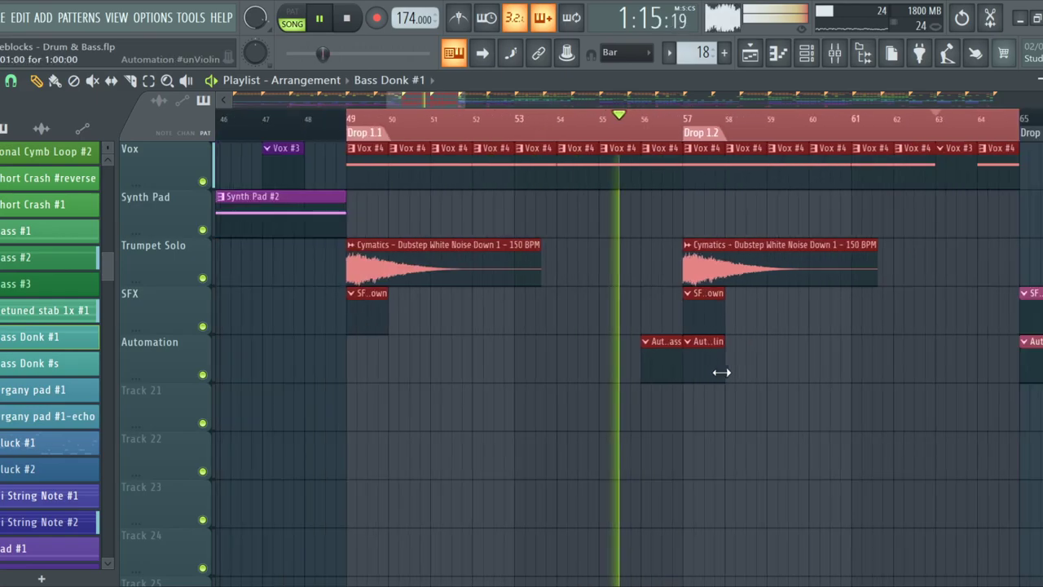
pyautogui.scroll(-4, 722, 372)
pyautogui.scroll(4, 582, 366)
pyautogui.scroll(5, 546, 324)
pyautogui.scroll(1, 546, 326)
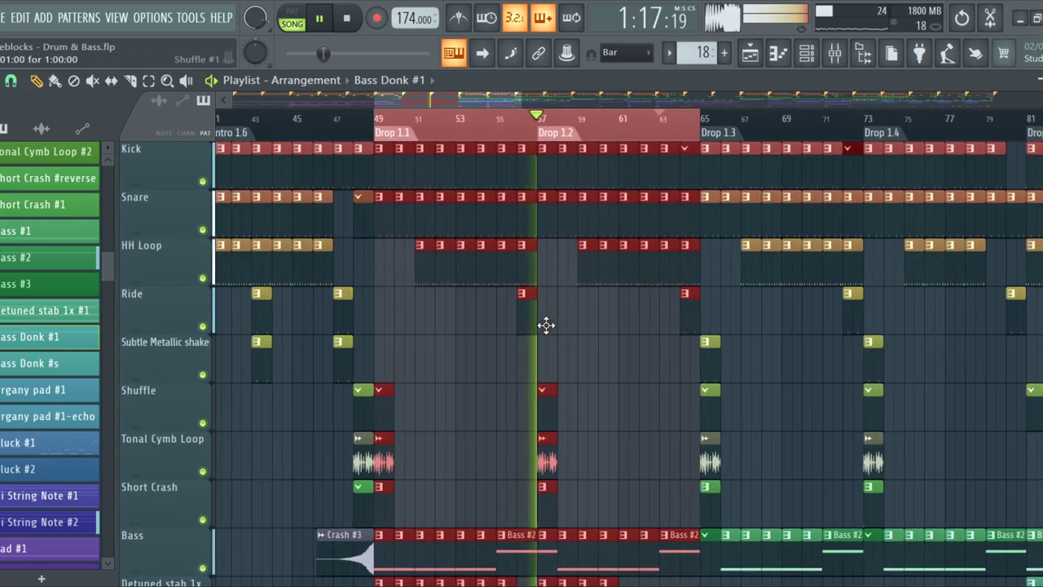
pyautogui.scroll(-4, 533, 456)
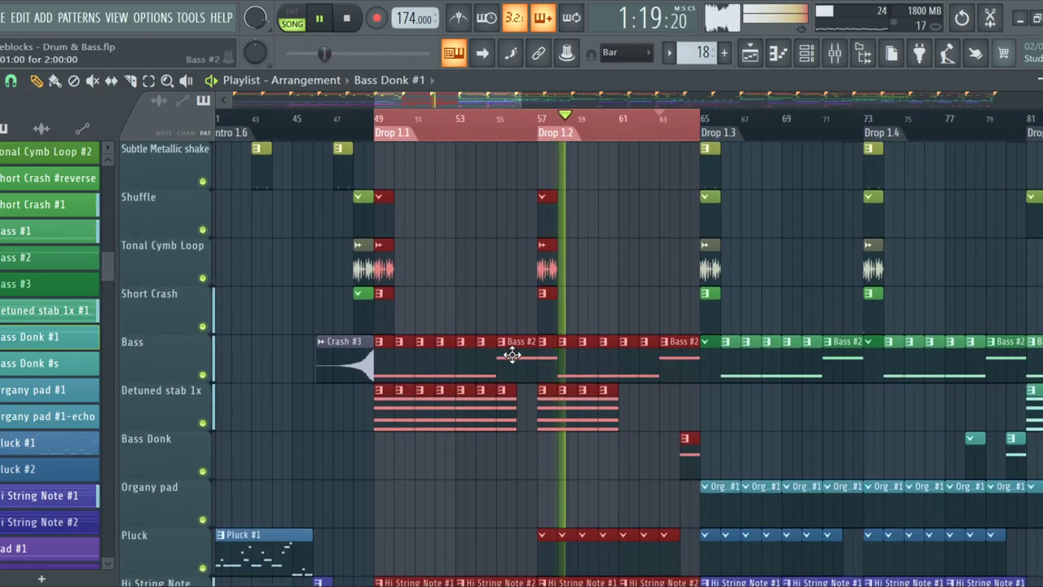
pyautogui.scroll(3, 521, 367)
pyautogui.scroll(-4, 528, 372)
pyautogui.scroll(-5, 528, 372)
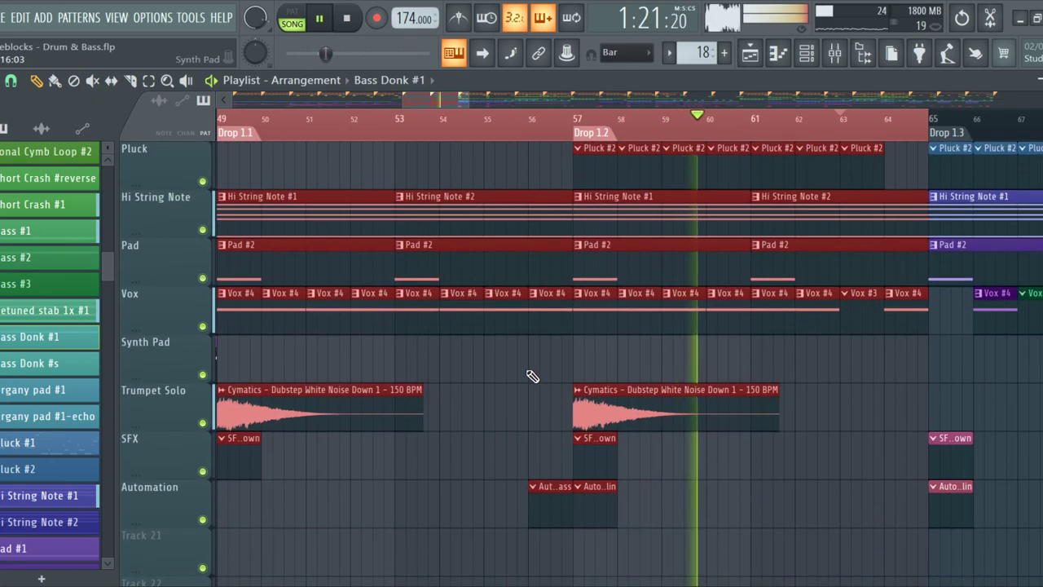
pyautogui.scroll(3, 657, 267)
pyautogui.scroll(10, 656, 267)
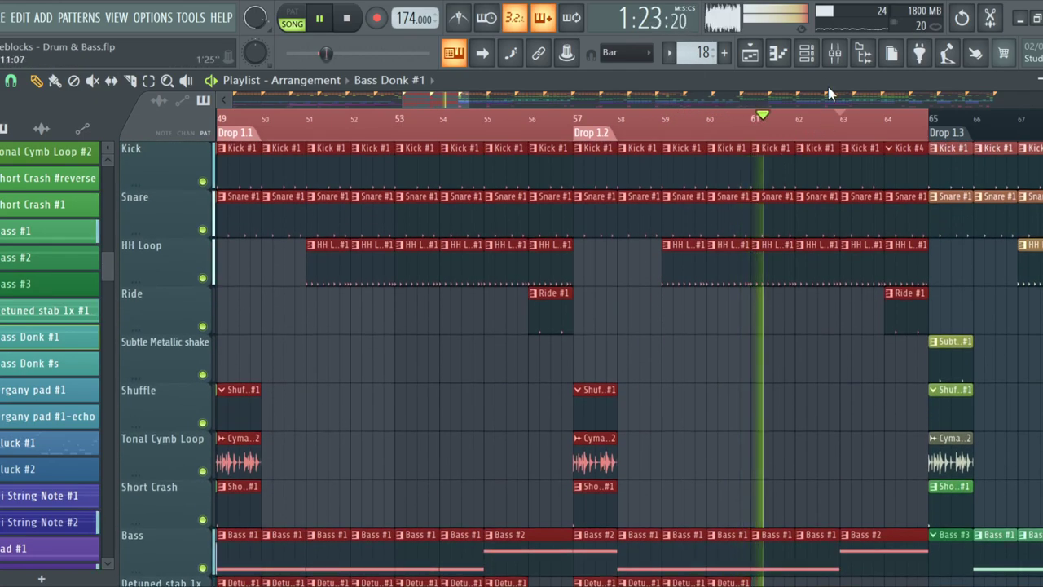
# Add Fruity Filter as a full high-pass on the bass mixer insert and create an automation clip for its cutoff frequency
pyautogui.click(835, 53)
pyautogui.click(588, 192)
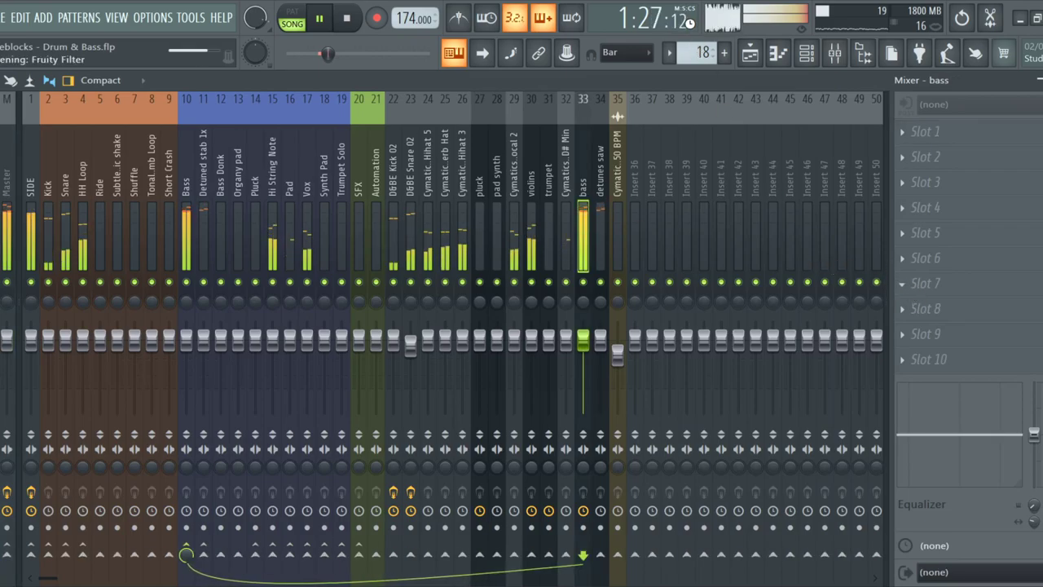
pyautogui.moveTo(338, 224); pyautogui.dragTo(338, 269)
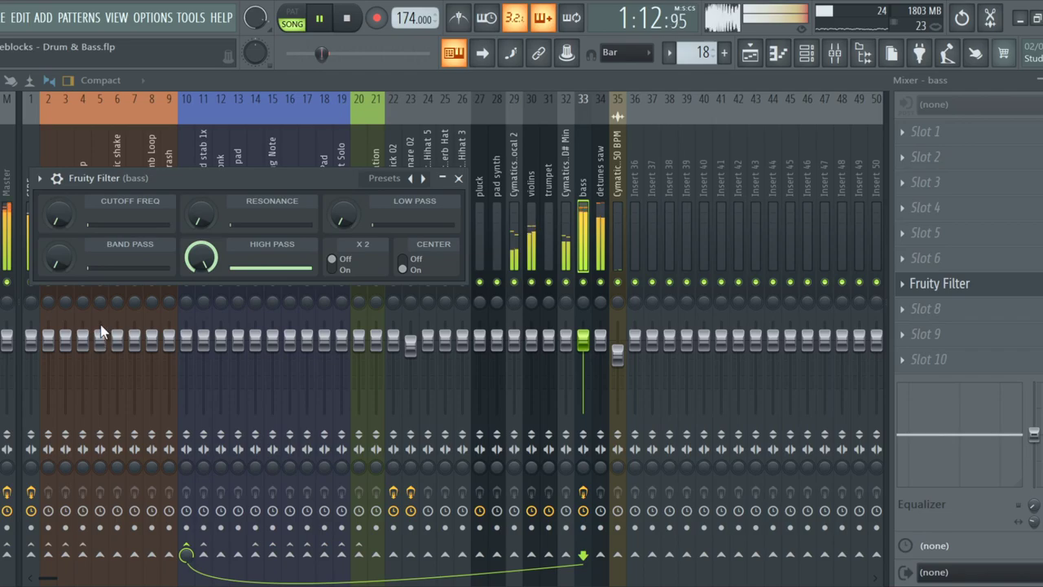
pyautogui.click(750, 54)
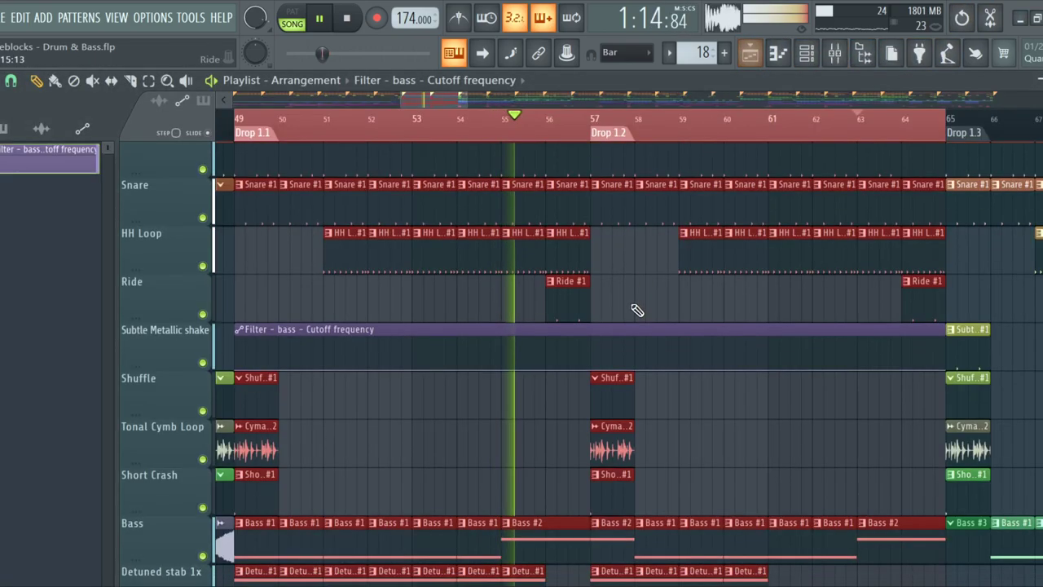
# Move the bass cutoff automation clip to Track 21 and shape a rise from bar 56 to 57 that drops straight back to zero
pyautogui.scroll(-3, 636, 310)
pyautogui.moveTo(548, 191); pyautogui.dragTo(596, 491)
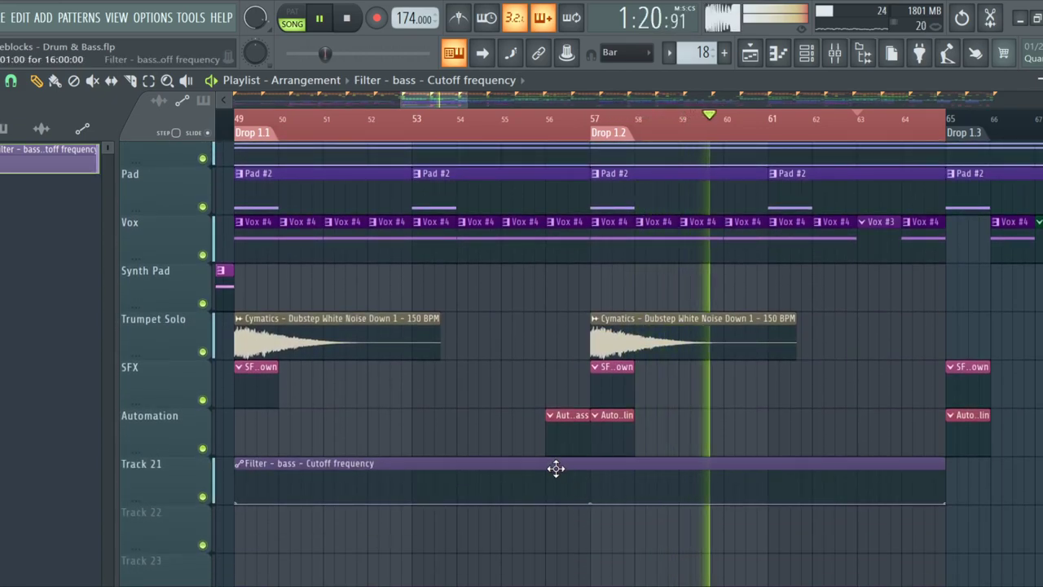
pyautogui.scroll(5, 557, 482)
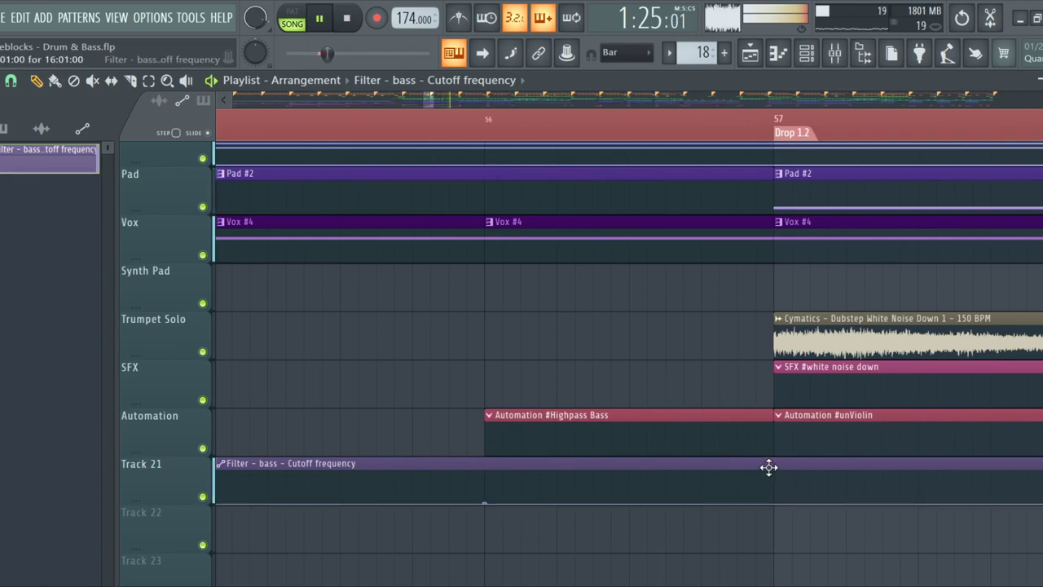
pyautogui.moveTo(777, 486); pyautogui.dragTo(777, 460)
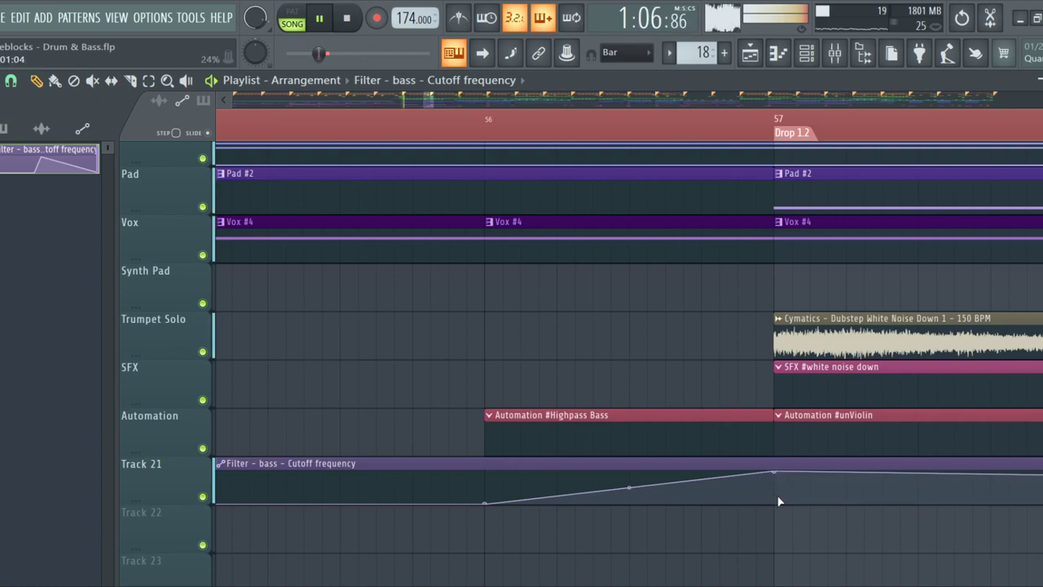
pyautogui.click(779, 497)
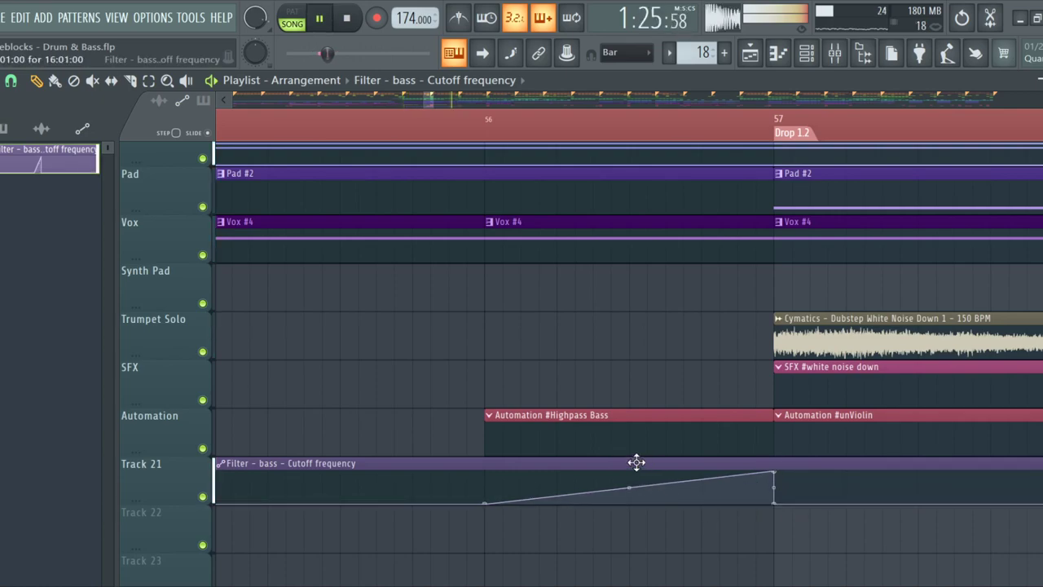
# Replay the bass filter sweep into Drop 1.2 and check the end of its automation clip at Drop 1.3
pyautogui.scroll(-6, 582, 429)
pyautogui.click(538, 135)
pyautogui.scroll(2, 889, 494)
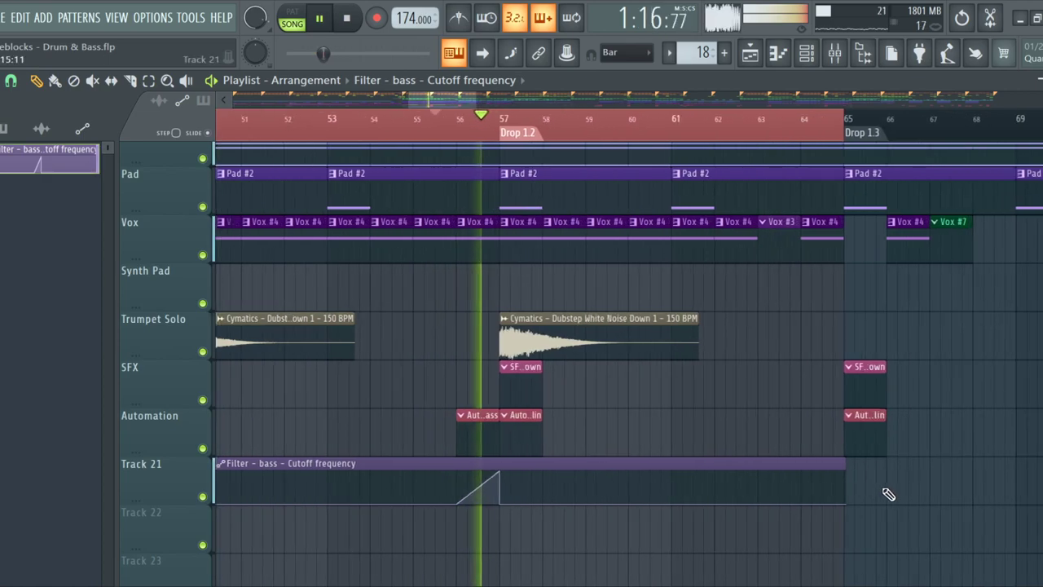
pyautogui.scroll(2, 888, 493)
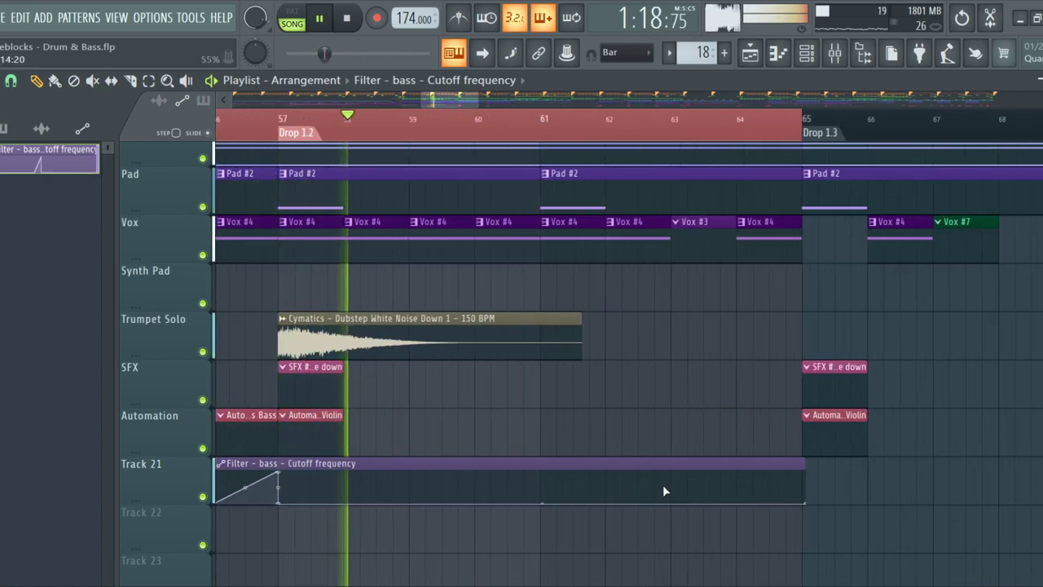
pyautogui.scroll(4, 733, 506)
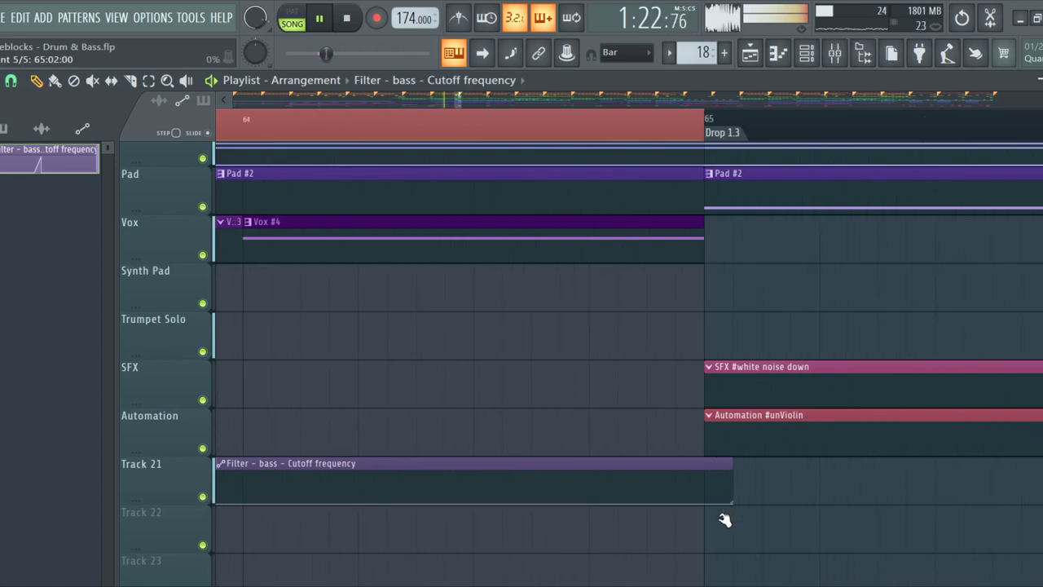
pyautogui.scroll(-6, 702, 531)
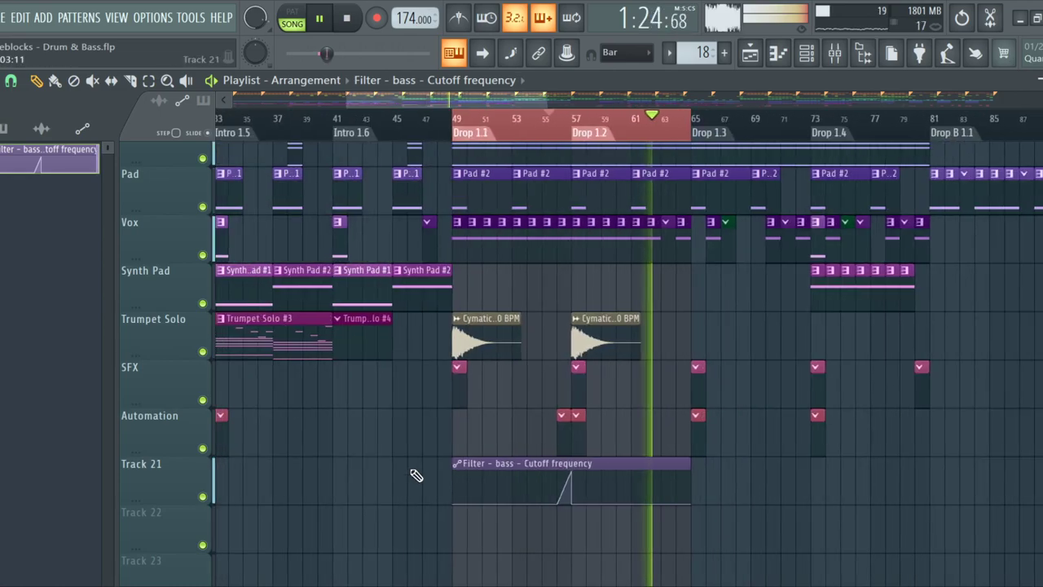
pyautogui.scroll(2, 478, 461)
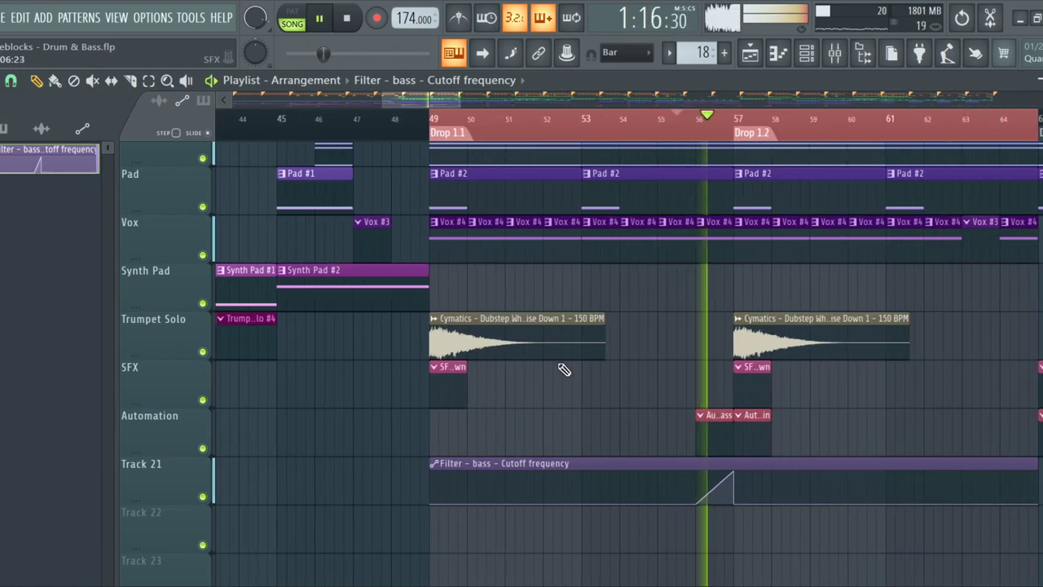
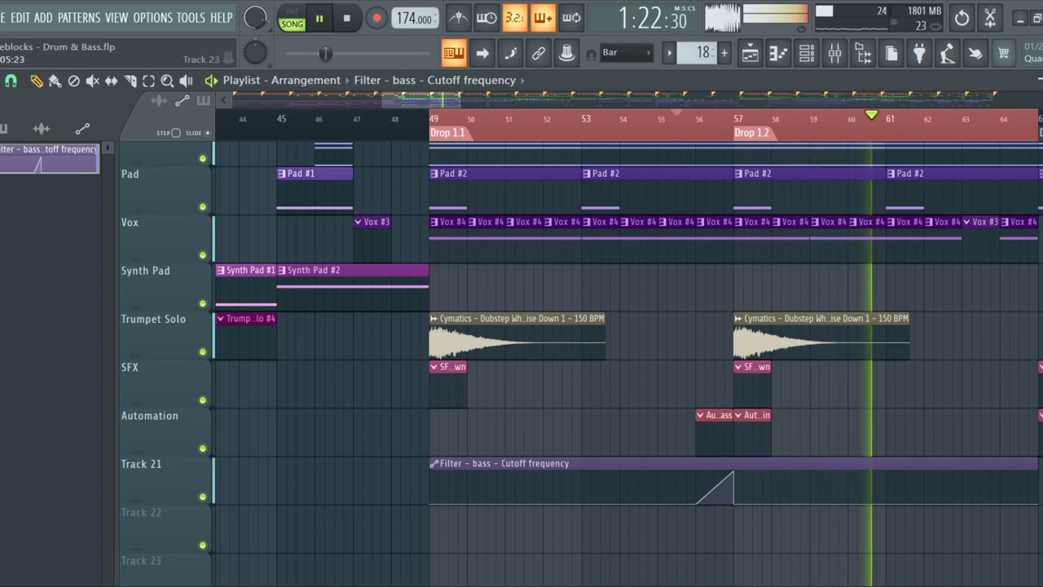
# Listen to Drop 1.1 again and examine the drum, bass and melodic clips from Intro 1.6 to Drop 1.2 for gaps
pyautogui.scroll(8, 729, 562)
pyautogui.scroll(5, 607, 440)
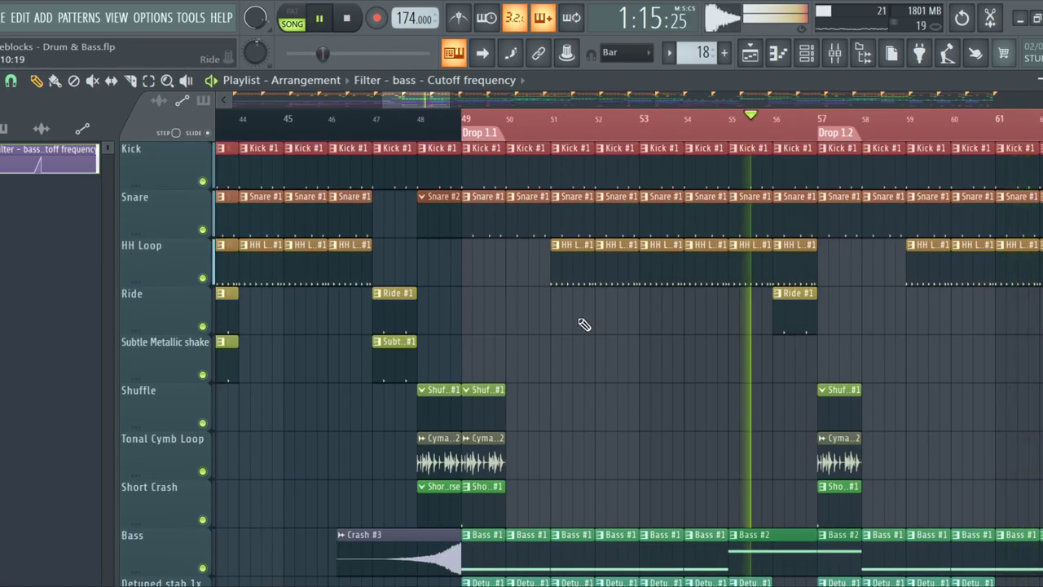
pyautogui.scroll(-6, 562, 309)
pyautogui.scroll(-10, 493, 298)
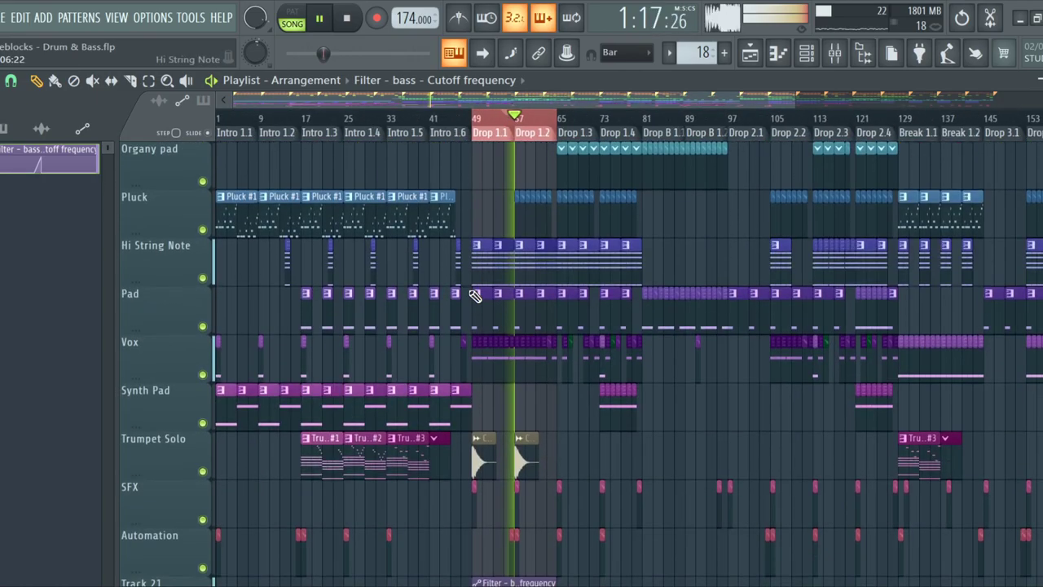
pyautogui.scroll(3, 480, 260)
pyautogui.scroll(4, 503, 296)
pyautogui.scroll(9, 458, 299)
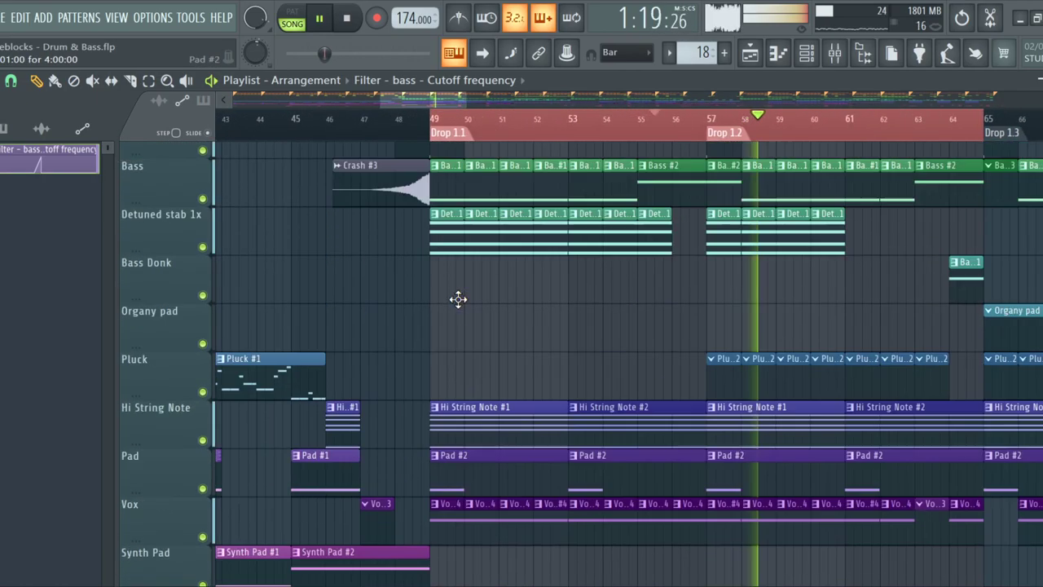
pyautogui.scroll(-2, 457, 318)
pyautogui.scroll(-2, 457, 318)
pyautogui.scroll(5, 489, 302)
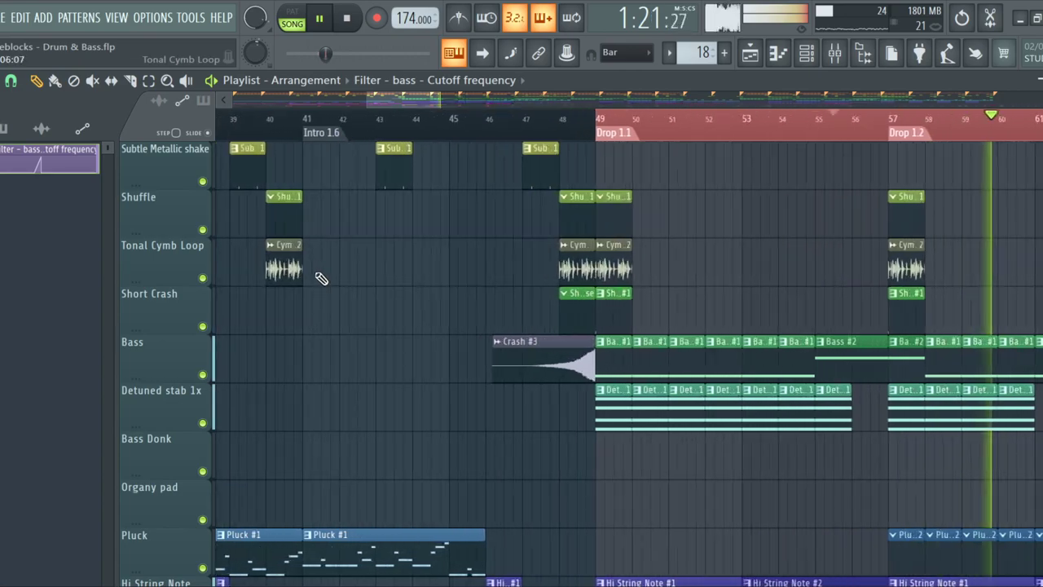
pyautogui.scroll(1, 542, 292)
pyautogui.scroll(3, 540, 291)
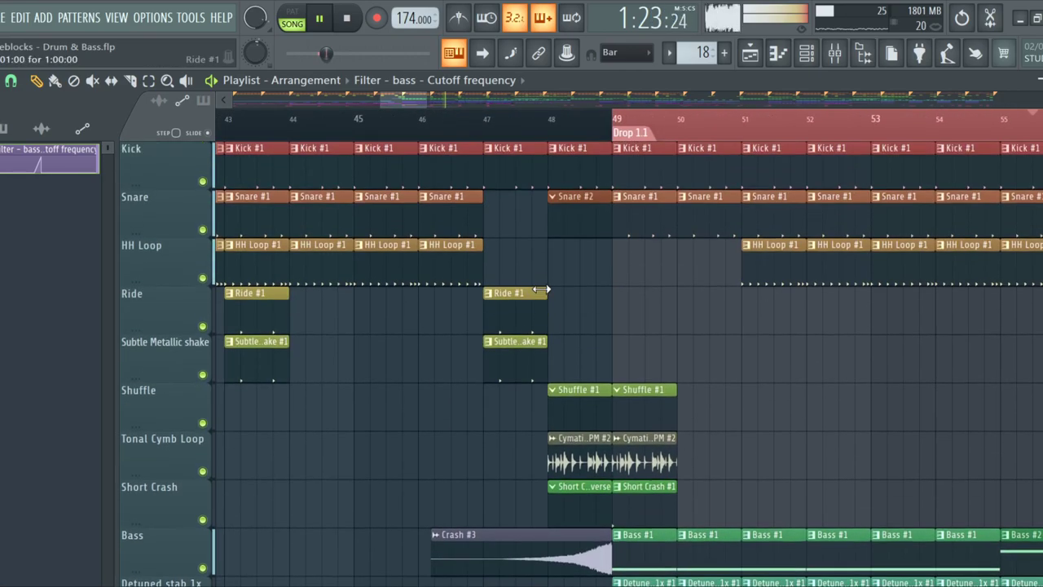
pyautogui.scroll(-4, 538, 289)
pyautogui.scroll(3, 616, 279)
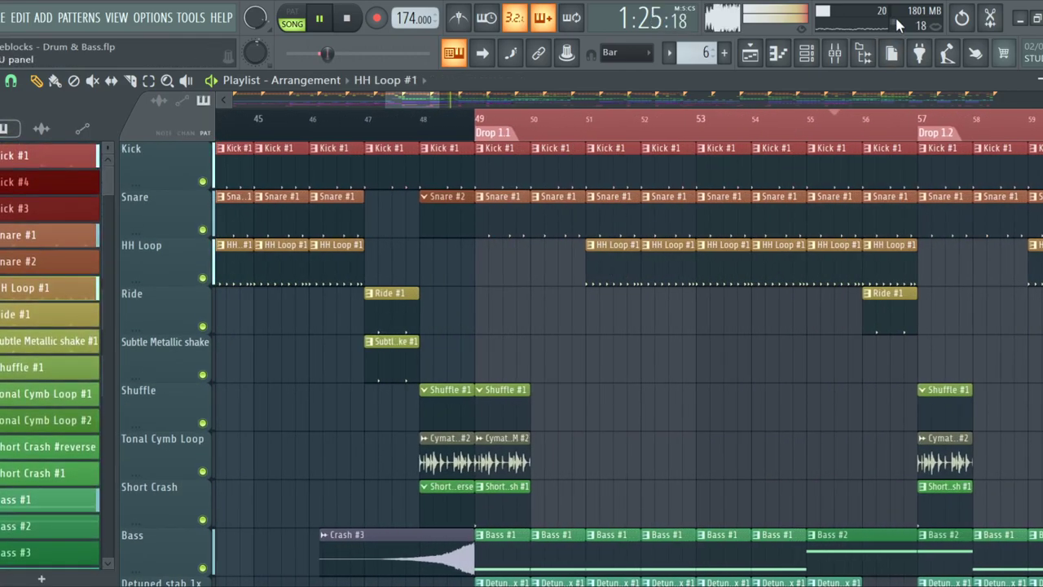
# Stop playback and open the ADSR Sample Manager on the _Kick_Sample_4 channel of the HH Loop #1 pattern
pyautogui.click(835, 54)
pyautogui.press('space')
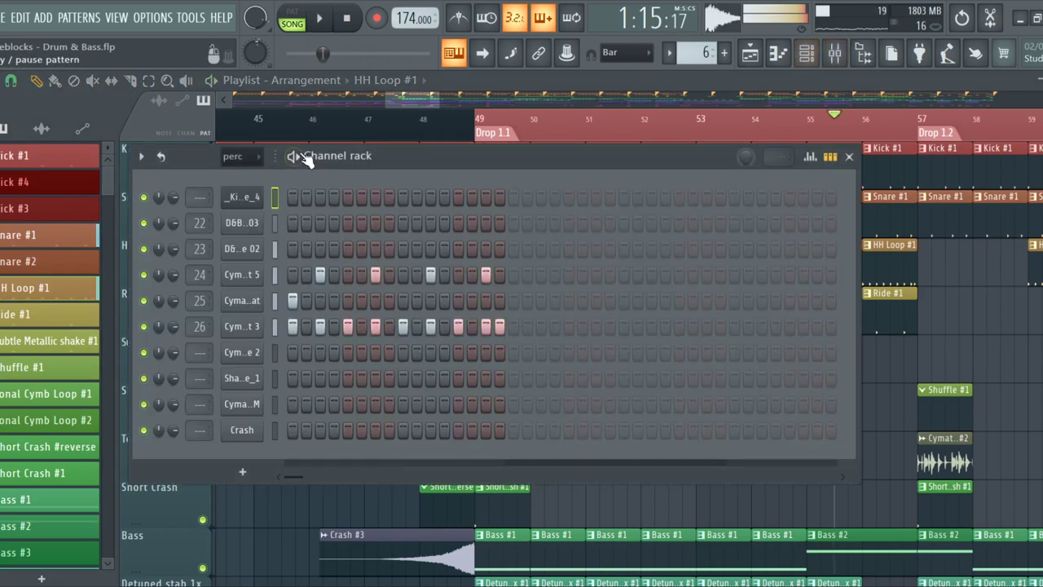
pyautogui.click(248, 199)
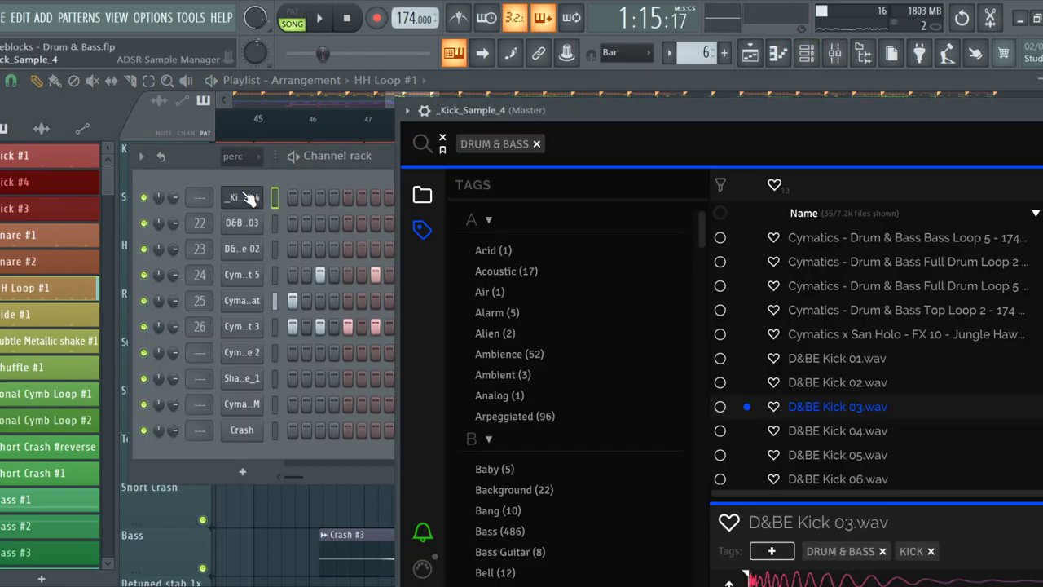
# Replace the DRUM & BASS filter with HAT in the sample manager and audition hi-hats, ending on Cymatics - Closed Hihat 1.wav
pyautogui.click(536, 144)
pyautogui.write('hat')
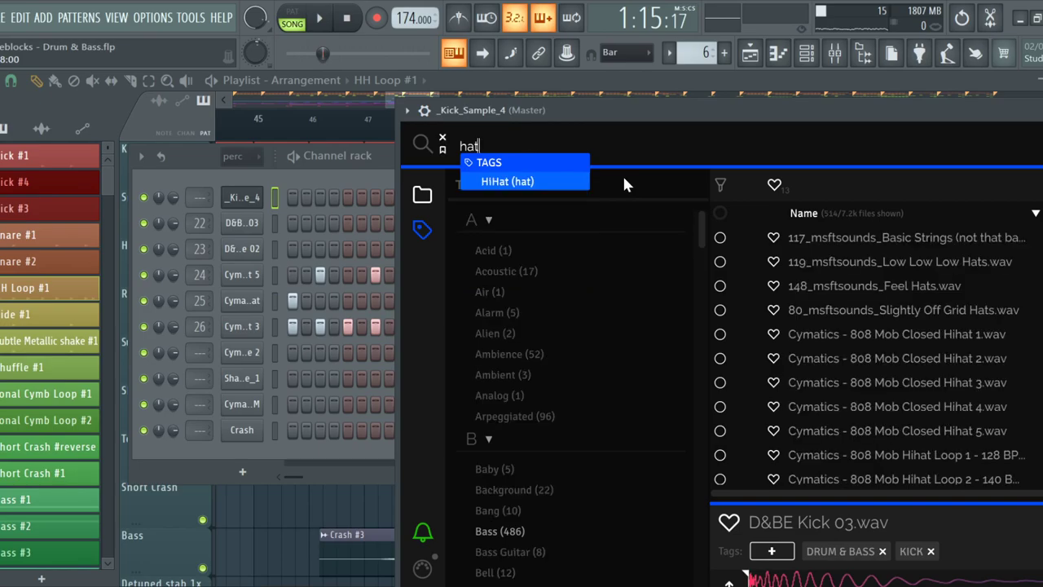
pyautogui.press('Return')
pyautogui.moveTo(642, 115); pyautogui.dragTo(339, 88)
pyautogui.scroll(-5, 650, 315)
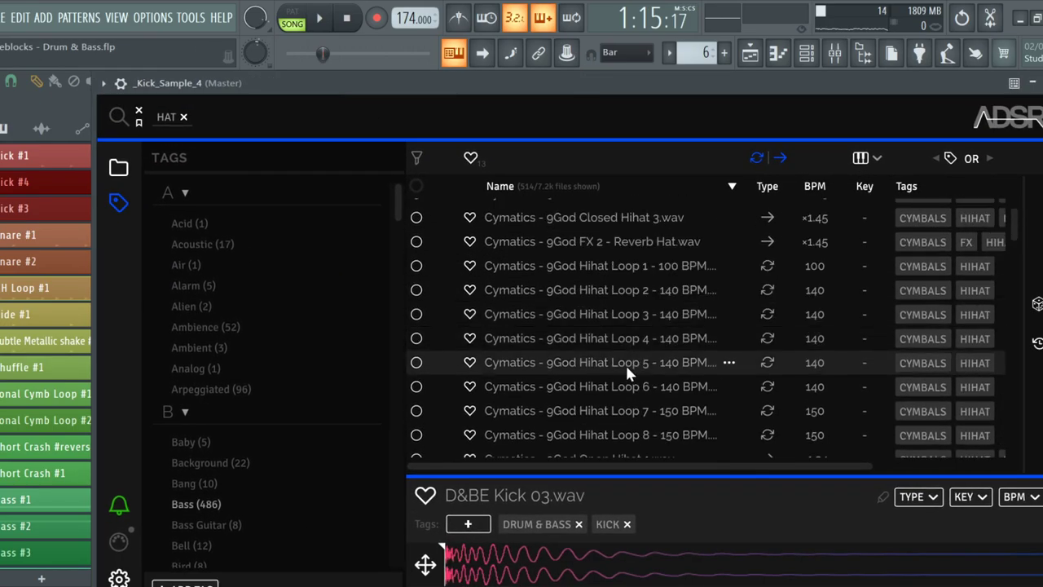
pyautogui.click(625, 362)
pyautogui.scroll(-5, 619, 342)
pyautogui.click(618, 323)
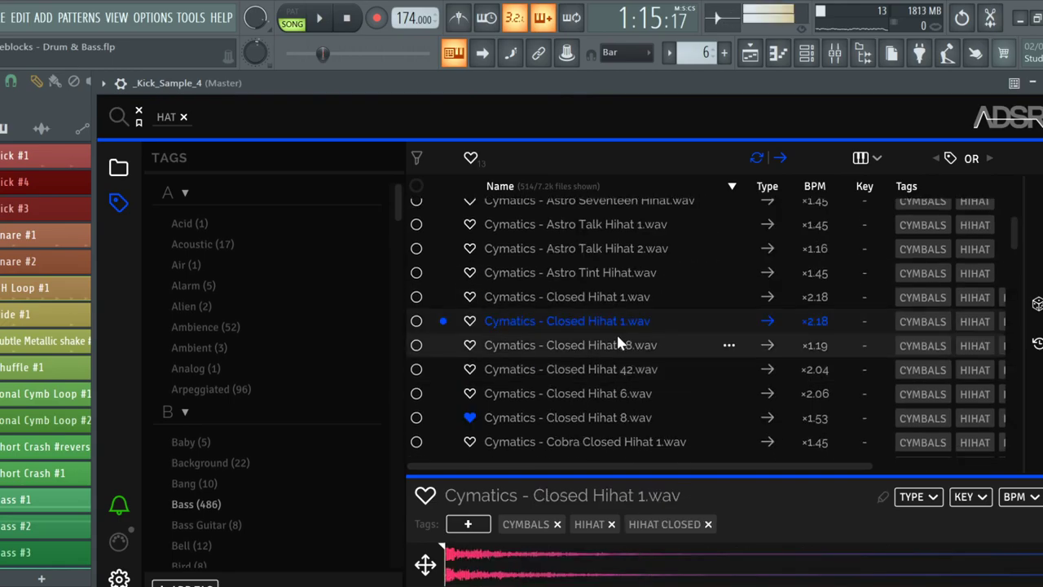
# Add Cymatics - Closed Hihat 1 as a new channel in the HH Loop #1 pattern and fill all 16 of its steps
pyautogui.moveTo(530, 85); pyautogui.dragTo(823, 75)
pyautogui.moveTo(849, 308)
pyautogui.mouseDown()
pyautogui.moveTo(273, 451)
pyautogui.moveTo(307, 463)
pyautogui.moveTo(491, 456)
pyautogui.mouseUp()
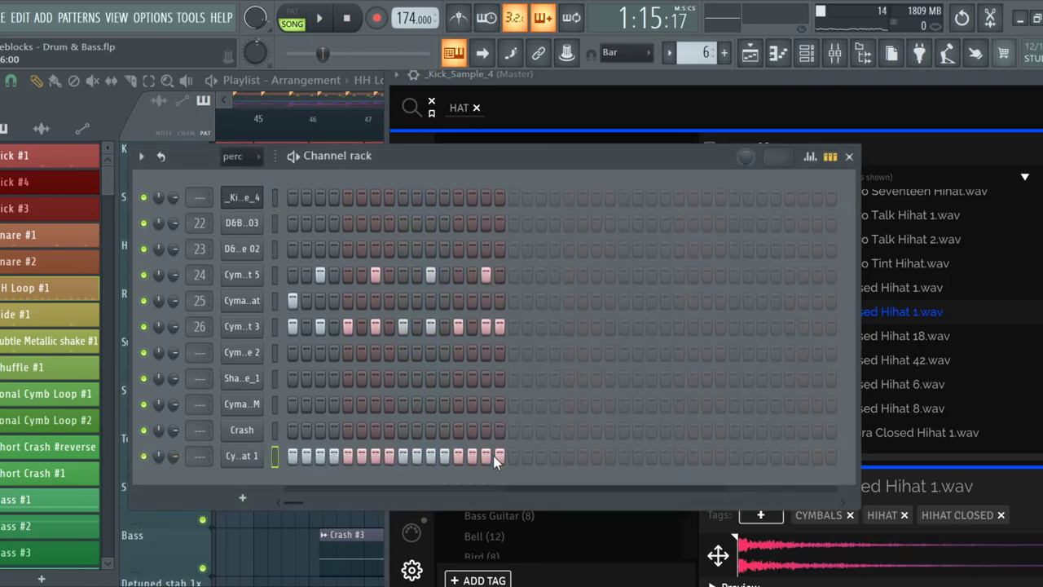
pyautogui.moveTo(587, 81); pyautogui.dragTo(35, 192)
pyautogui.click(827, 185)
pyautogui.click(849, 156)
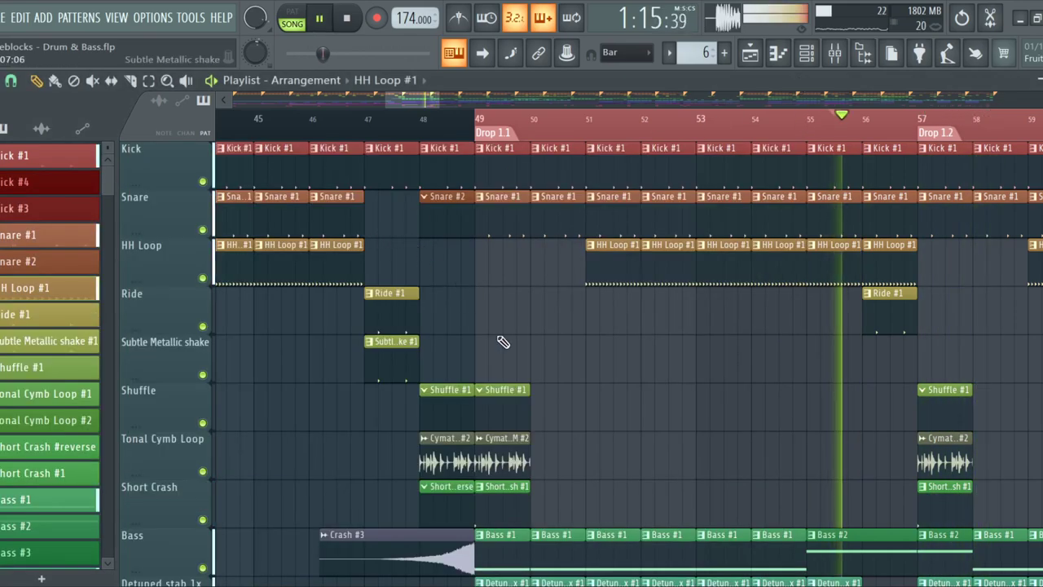
# Listen to the new hi-hat in Drop 1.1, restart playback from Intro 1.1 and look over the intro tracks
pyautogui.scroll(-3, 500, 331)
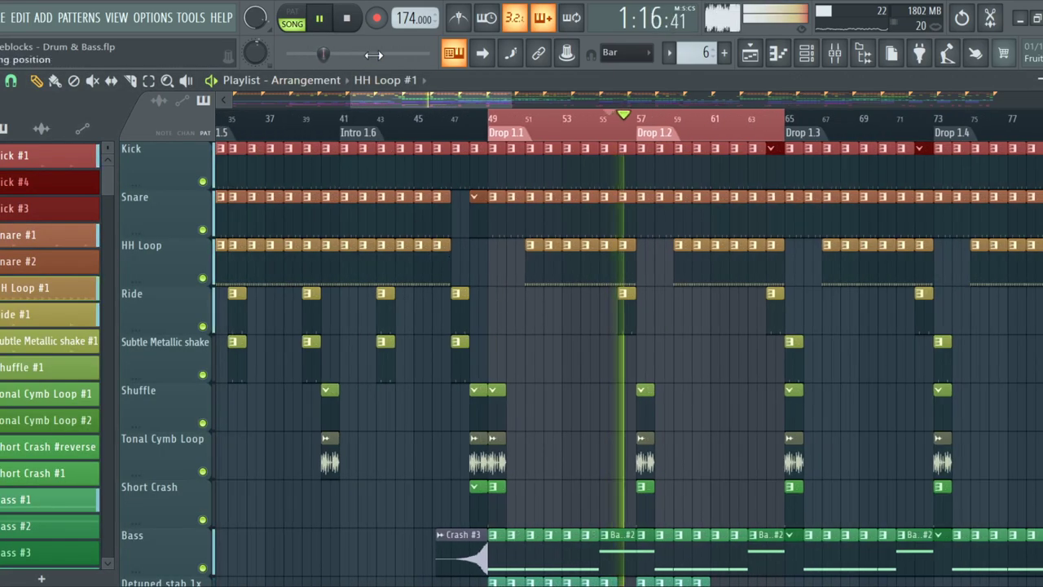
pyautogui.scroll(-3, 407, 163)
pyautogui.moveTo(333, 122); pyautogui.dragTo(140, 118)
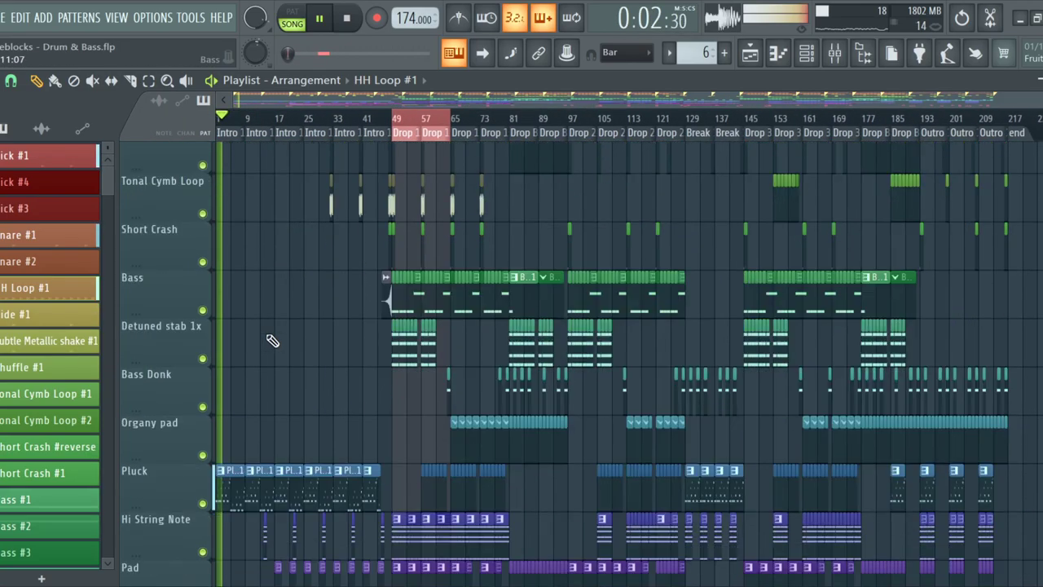
pyautogui.scroll(-5, 273, 341)
pyautogui.scroll(5, 249, 321)
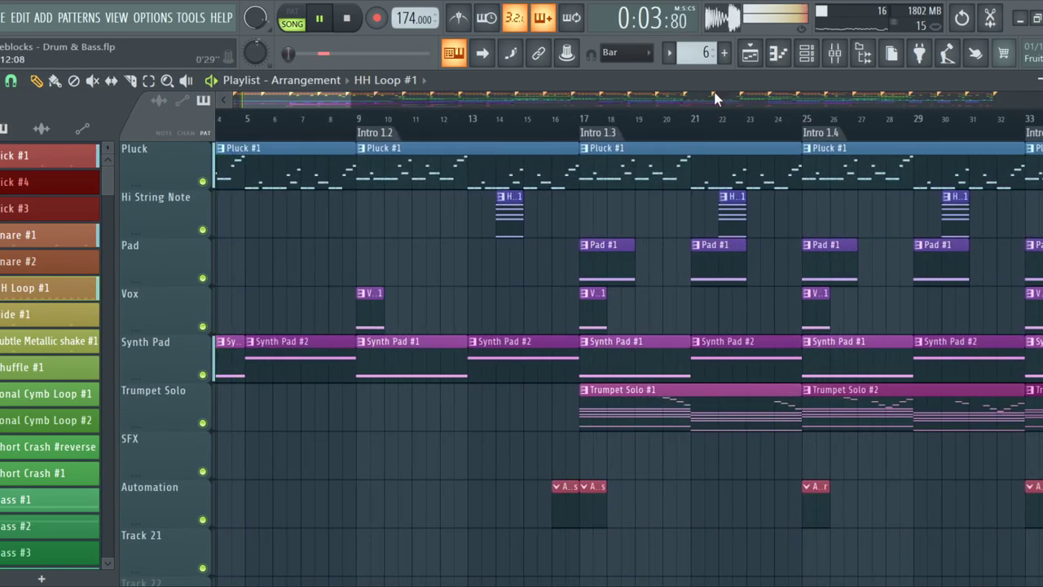
# Link the new closed hi-hat channel to mixer insert 36 and route that insert only to the HH Loop bus, disconnecting the Master
pyautogui.click(823, 53)
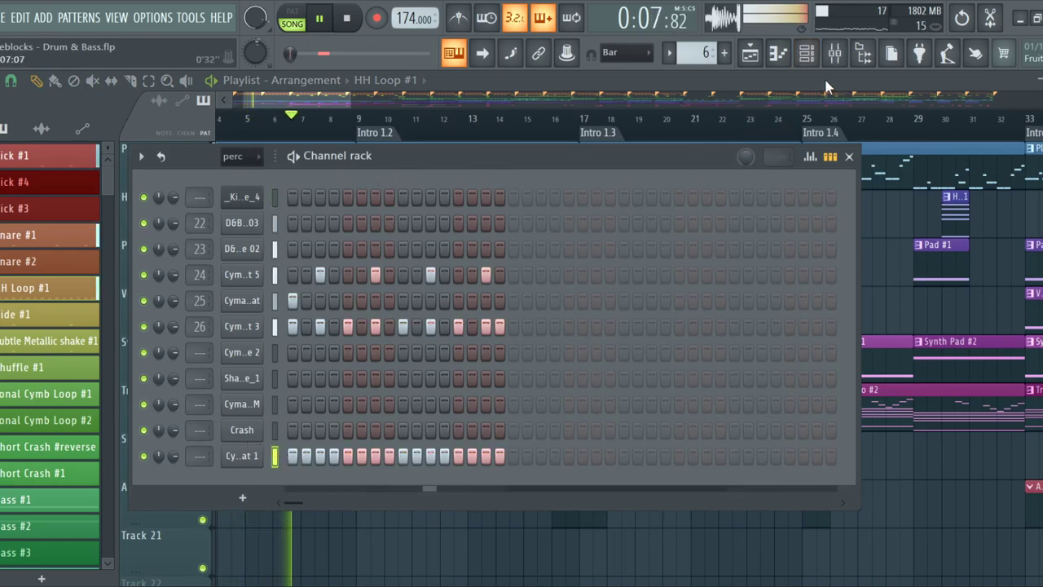
pyautogui.click(835, 53)
pyautogui.click(637, 196)
pyautogui.hotkey('ctrl', 'l')
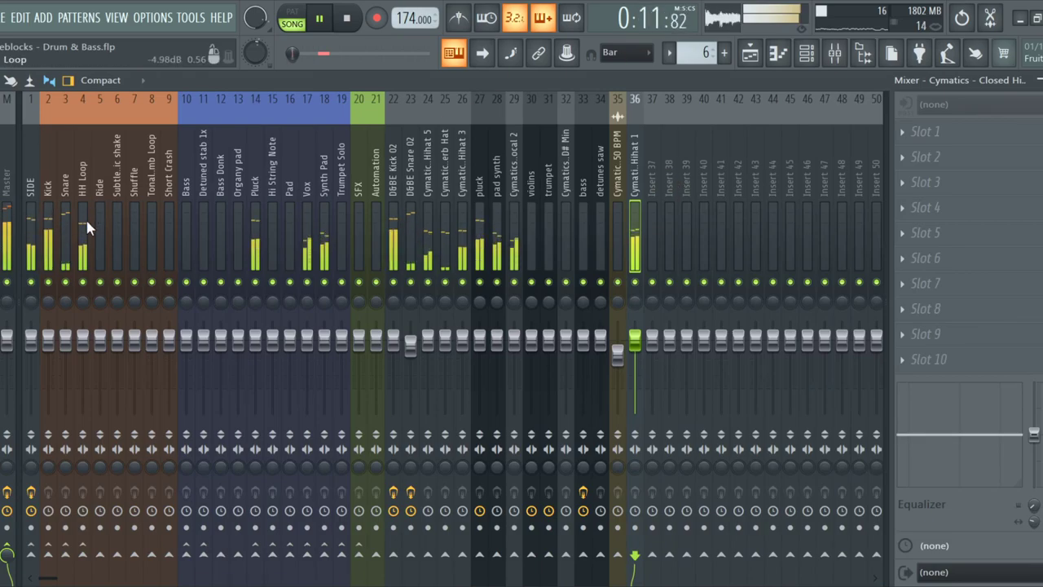
pyautogui.click(83, 555)
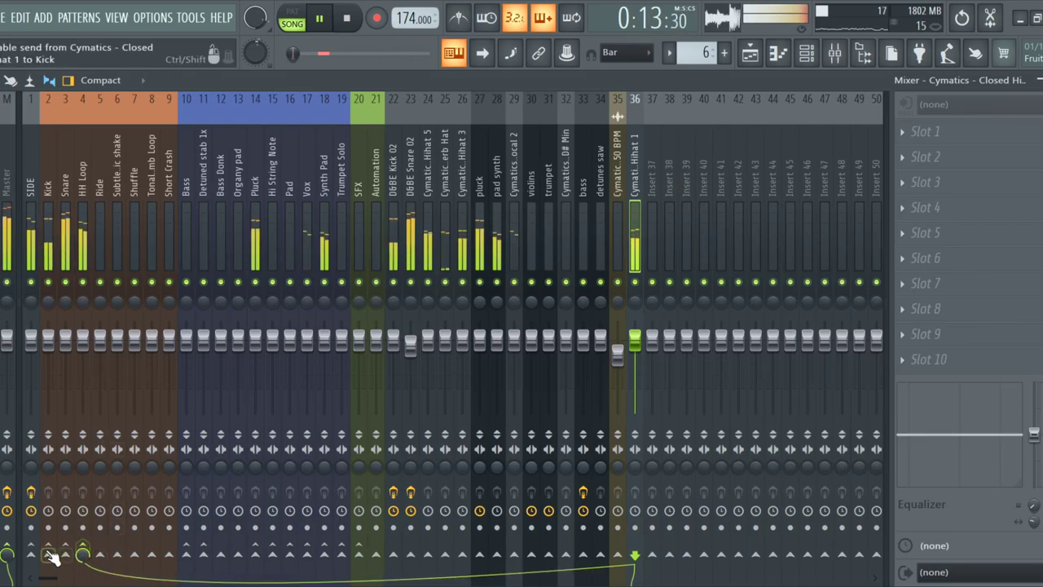
pyautogui.click(7, 554)
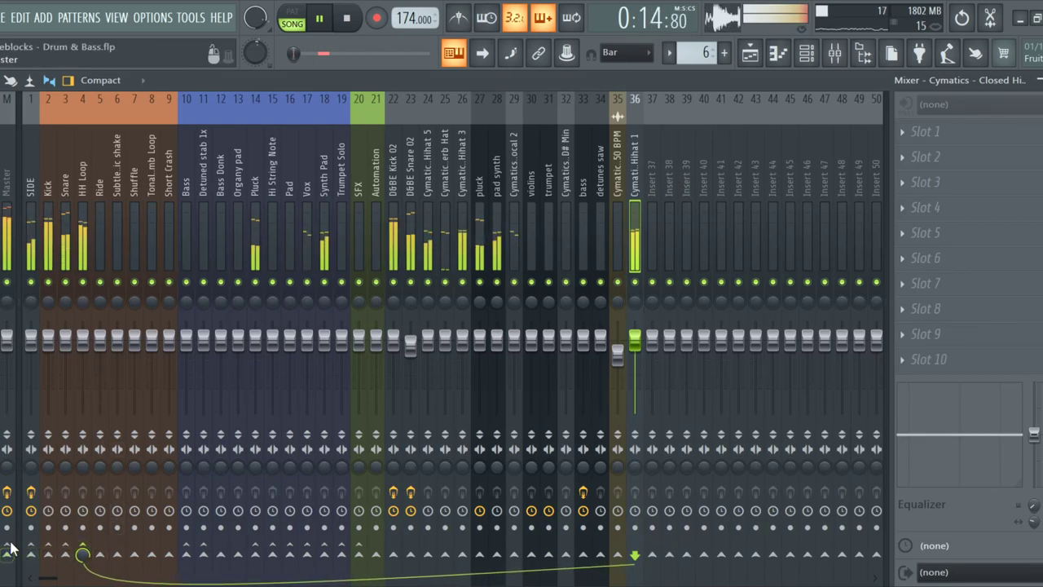
pyautogui.click(749, 57)
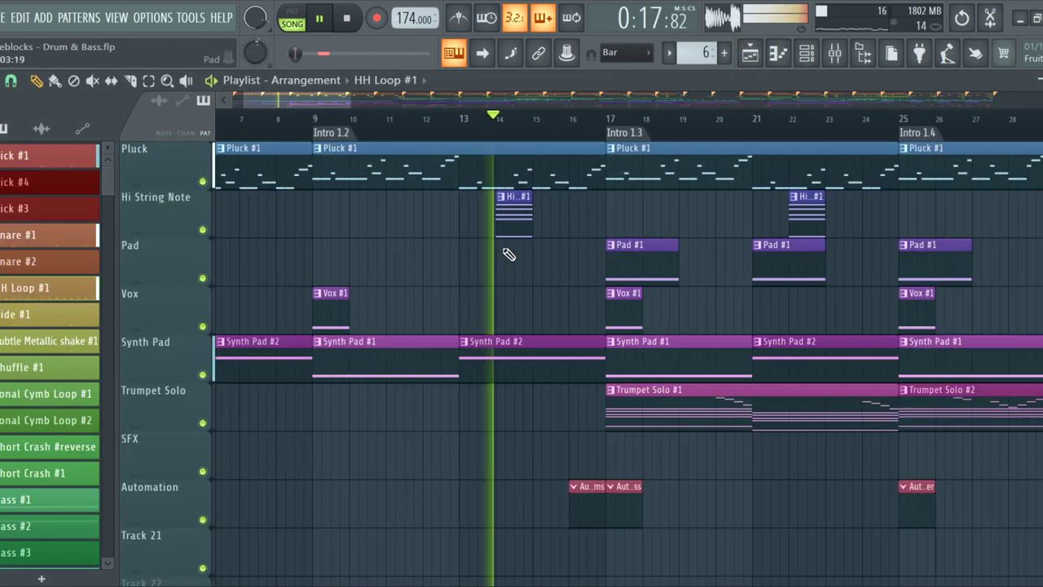
# Examine the intro's Automation track clips, including the mute-drums and unHighpass clips around Intro 1.3, and stop playback
pyautogui.keyDown('ctrl'); pyautogui.scroll(-3, 361, 275); pyautogui.keyUp('ctrl')
pyautogui.scroll(3, 354, 293)
pyautogui.scroll(-4, 341, 296)
pyautogui.scroll(2, 350, 342)
pyautogui.keyDown('ctrl'); pyautogui.scroll(3, 359, 375); pyautogui.keyUp('ctrl')
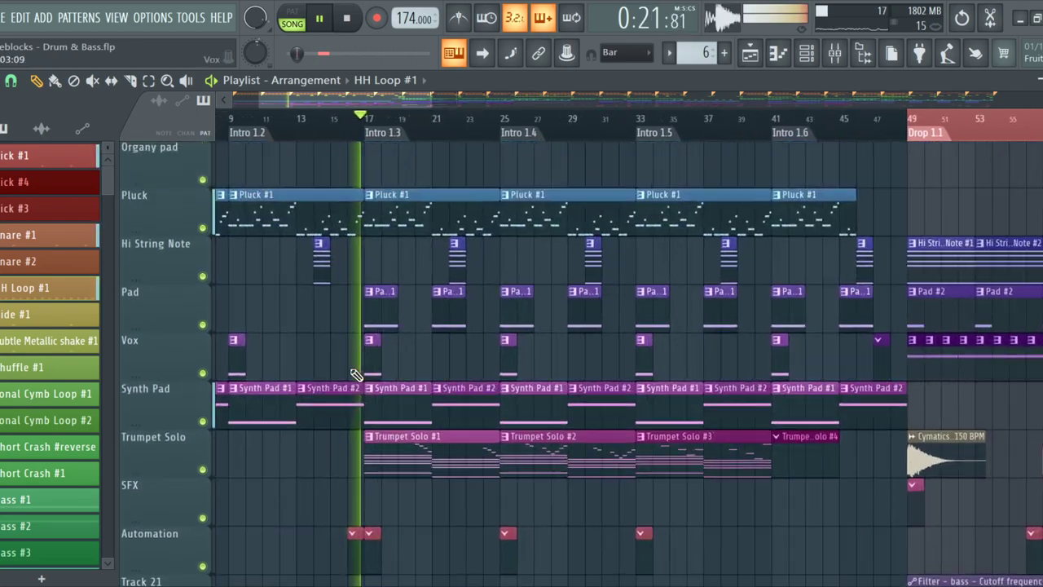
pyautogui.scroll(-4, 400, 397)
pyautogui.keyDown('ctrl'); pyautogui.scroll(4, 368, 396); pyautogui.keyUp('ctrl')
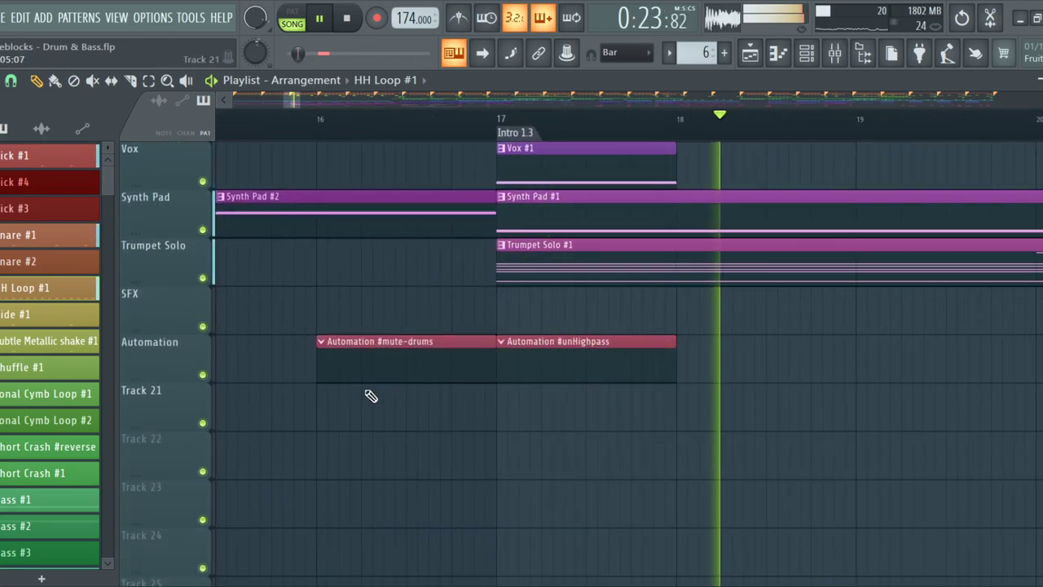
pyautogui.press('space')
pyautogui.keyDown('ctrl'); pyautogui.scroll(-5, 363, 356); pyautogui.keyUp('ctrl')
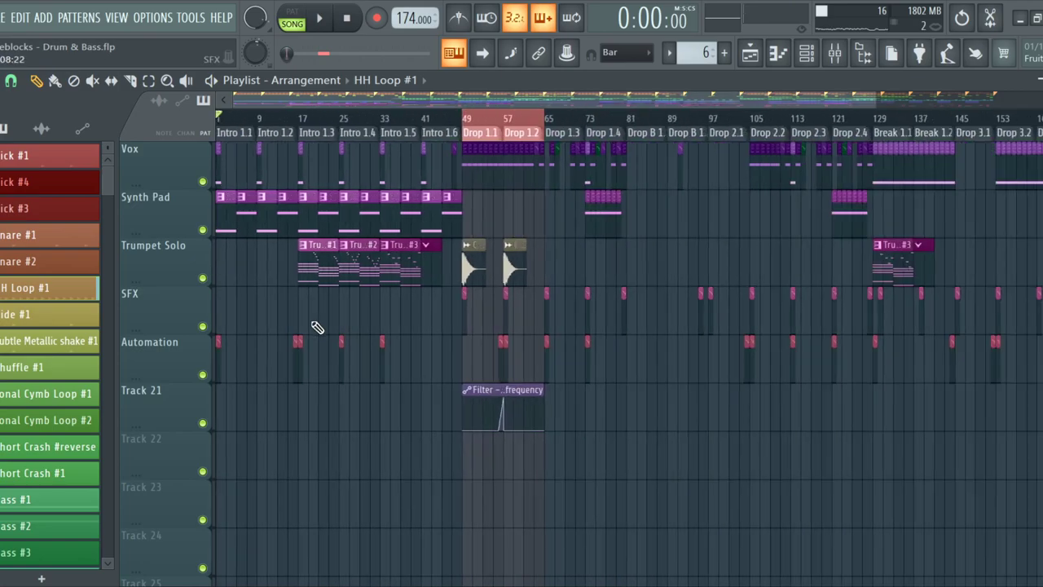
pyautogui.keyDown('ctrl'); pyautogui.scroll(5, 189, 367); pyautogui.keyUp('ctrl')
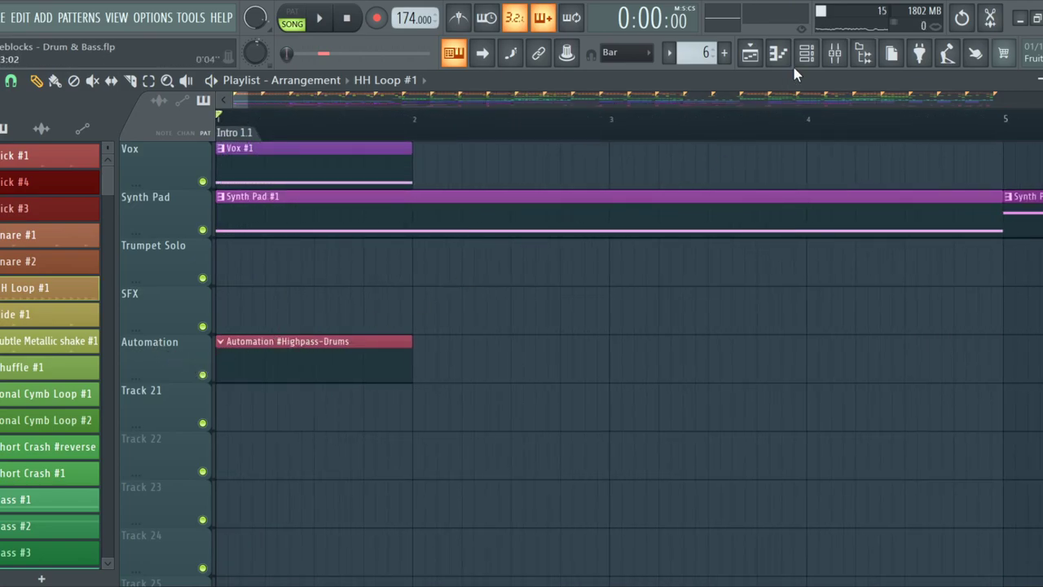
# Check the channel rack and the drum bus inserts from Kick to Tonal Cymb Loop in the mixer
pyautogui.click(806, 53)
pyautogui.press('F6')
pyautogui.click(762, 50)
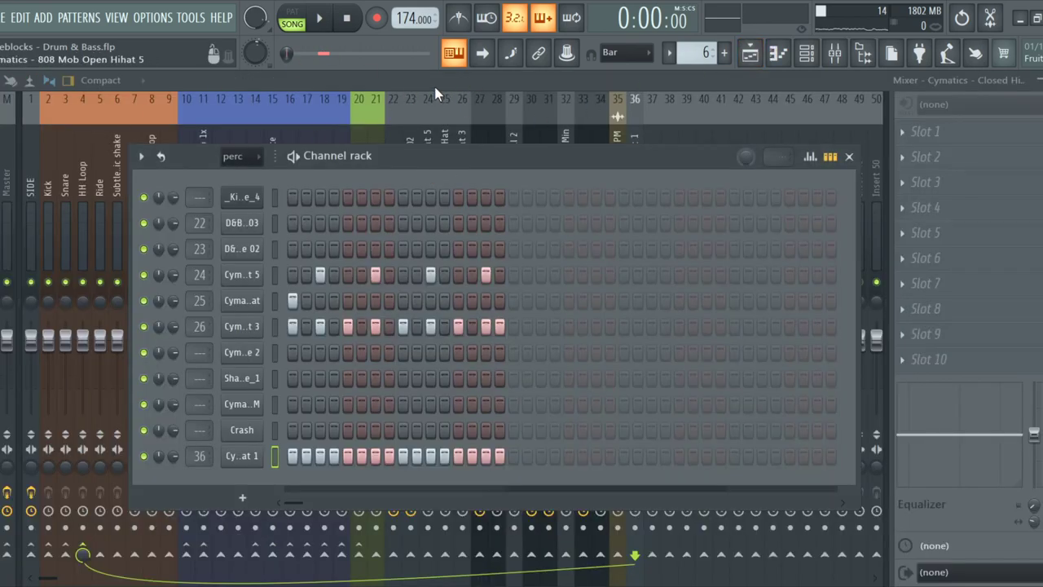
pyautogui.press('F6')
pyautogui.click(50, 195)
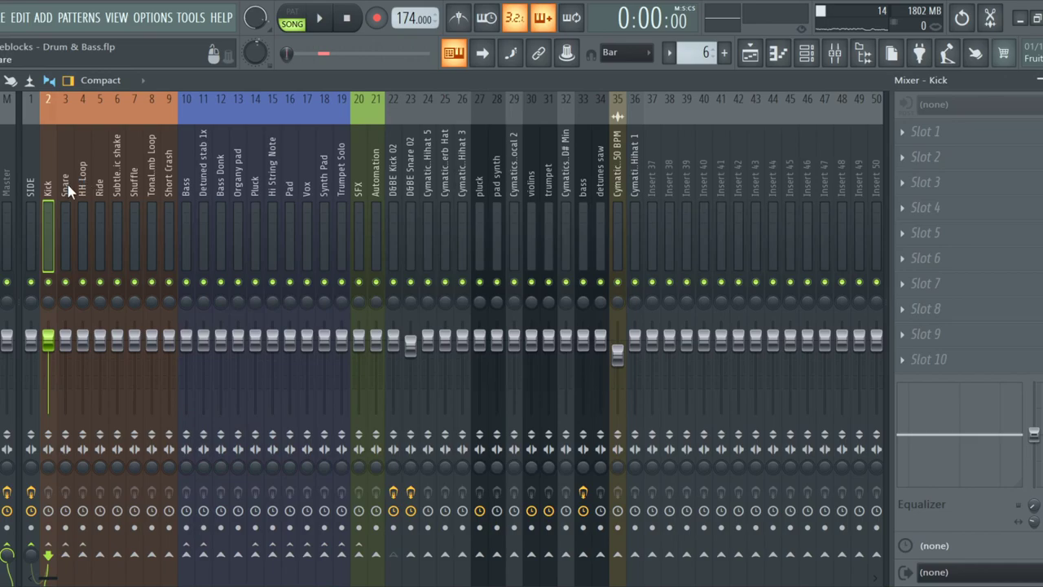
pyautogui.click(157, 172)
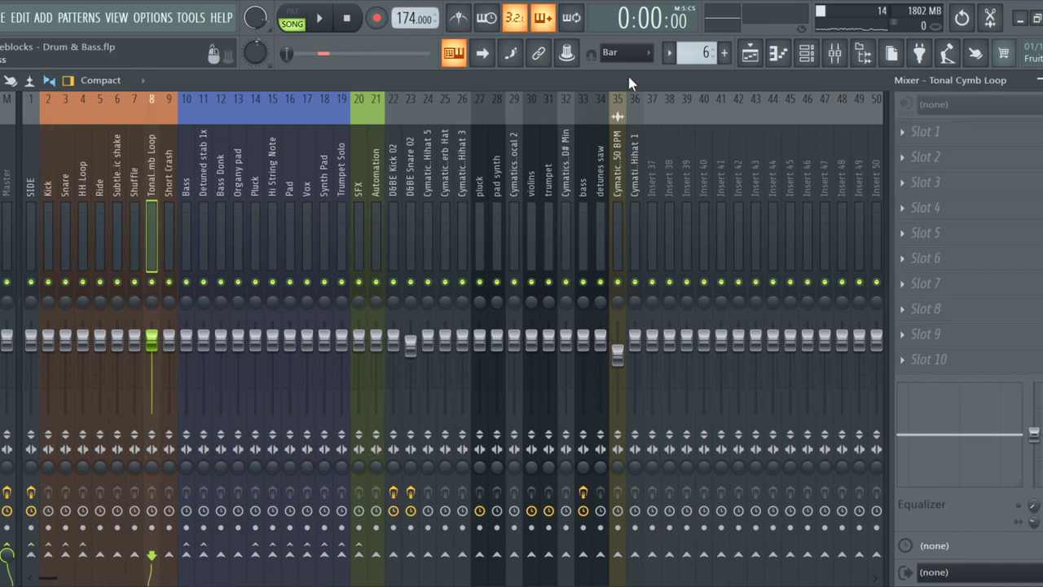
pyautogui.click(750, 54)
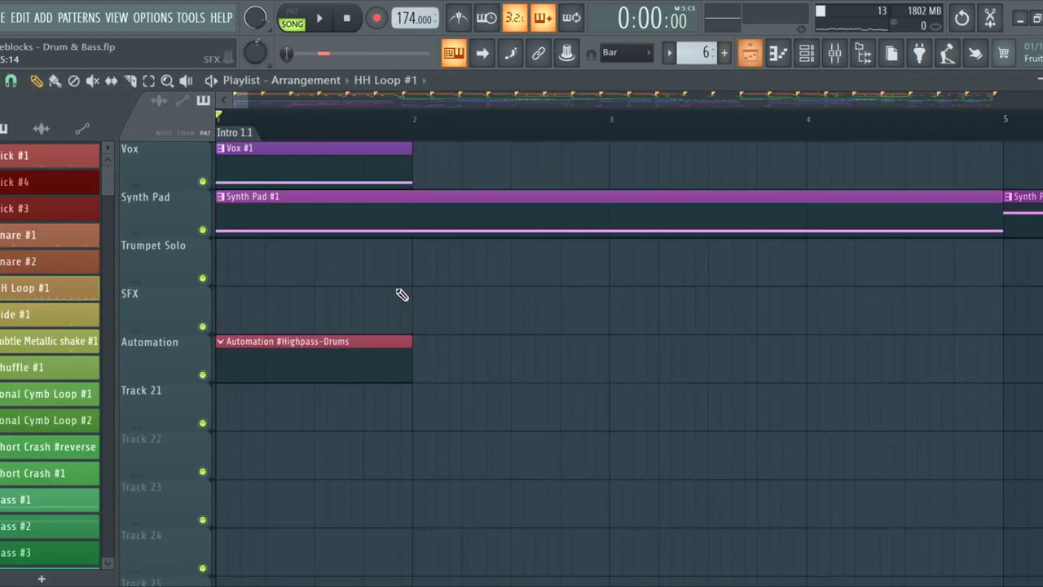
# Play the song from Intro 1.1 and examine the automation and melodic clips up to the Trumpet Solo clips before Drop 1.1
pyautogui.press('space')
pyautogui.scroll(8, 343, 338)
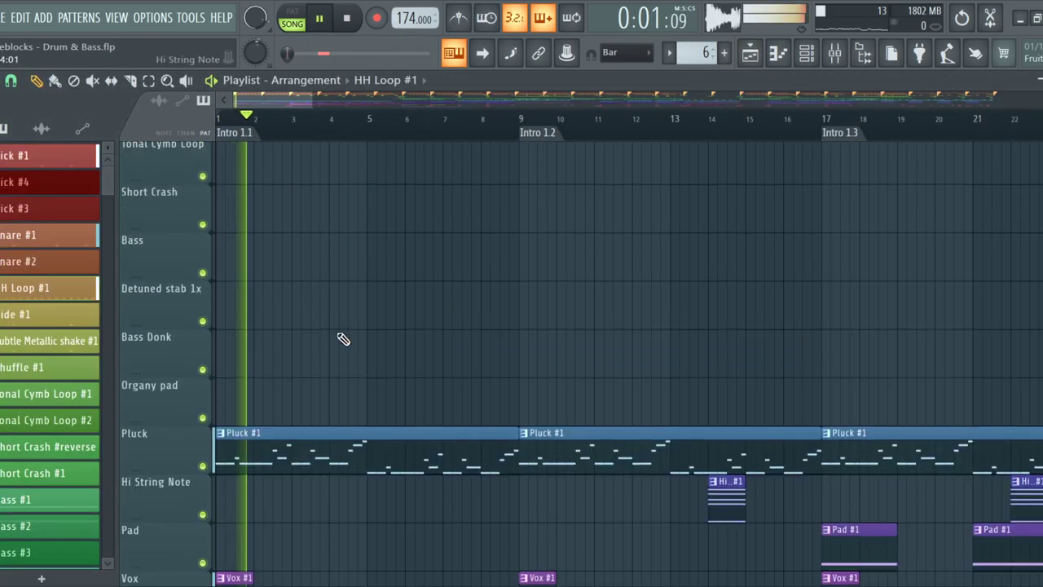
pyautogui.keyDown('ctrl'); pyautogui.scroll(-3, 342, 338); pyautogui.keyUp('ctrl')
pyautogui.scroll(-10, 342, 338)
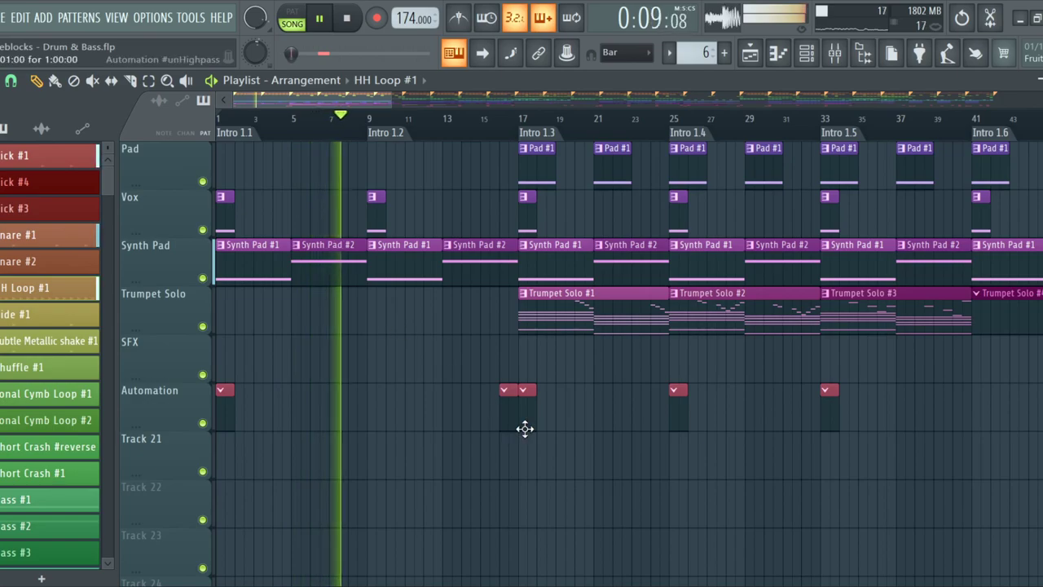
pyautogui.scroll(-4, 628, 547)
pyautogui.scroll(4, 605, 317)
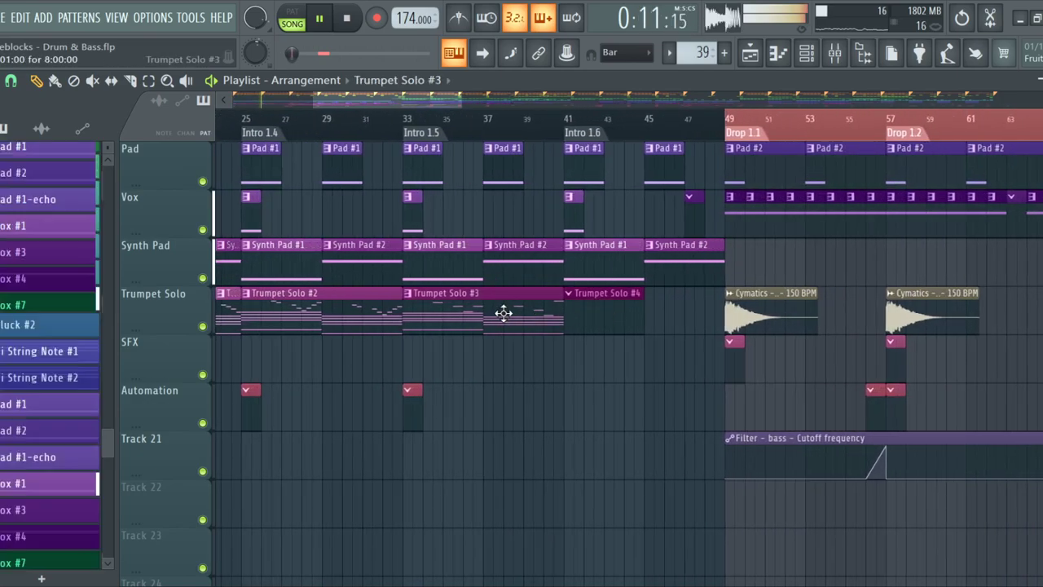
# Copy the trumpet notes from Trumpet Solo #3 into the Trumpet Solo #4 pattern at Intro 1.6
pyautogui.click(803, 54)
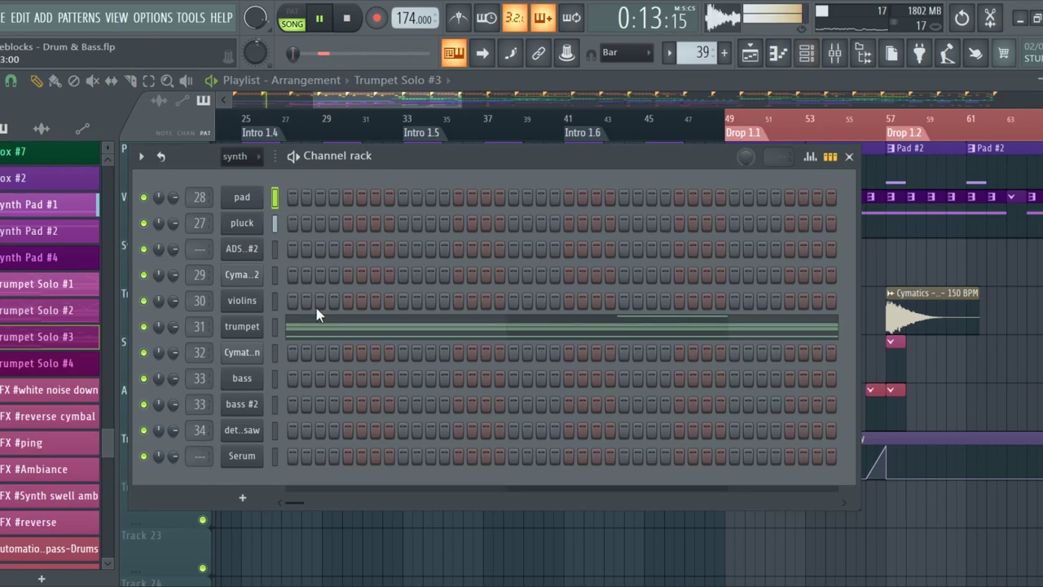
pyautogui.press('F6')
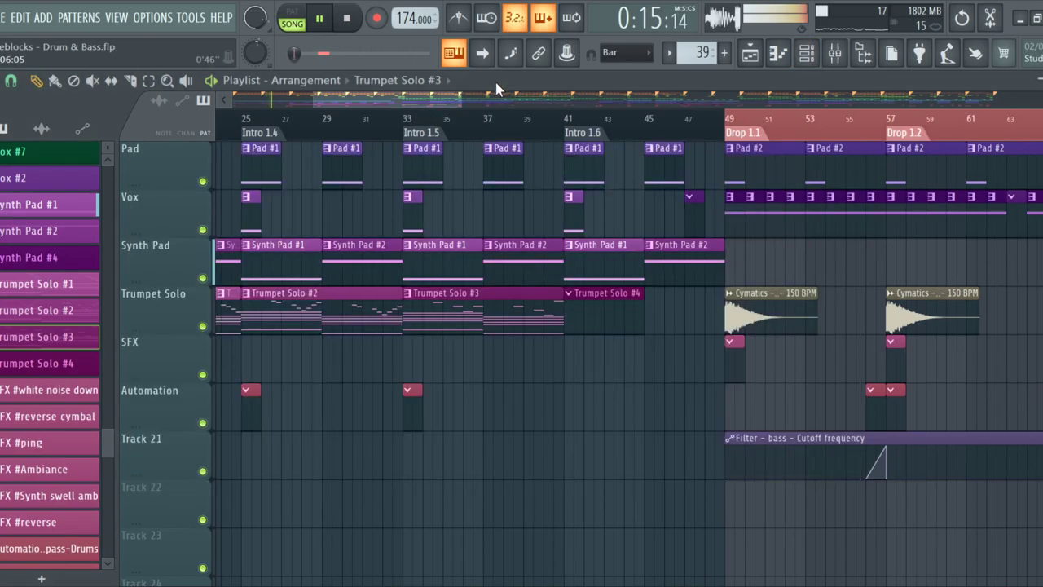
pyautogui.click(602, 300)
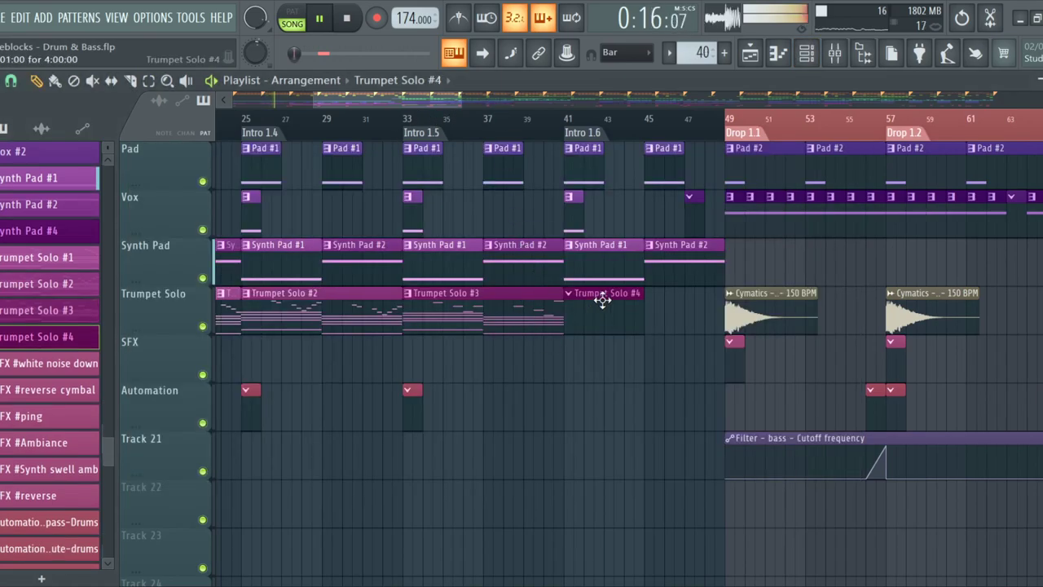
pyautogui.click(788, 63)
pyautogui.click(805, 54)
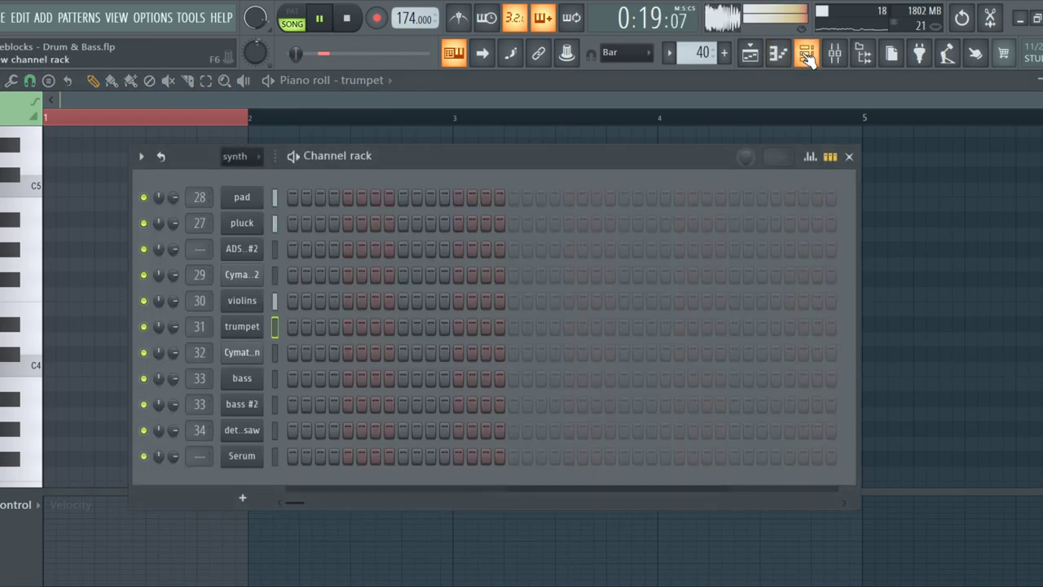
pyautogui.click(805, 55)
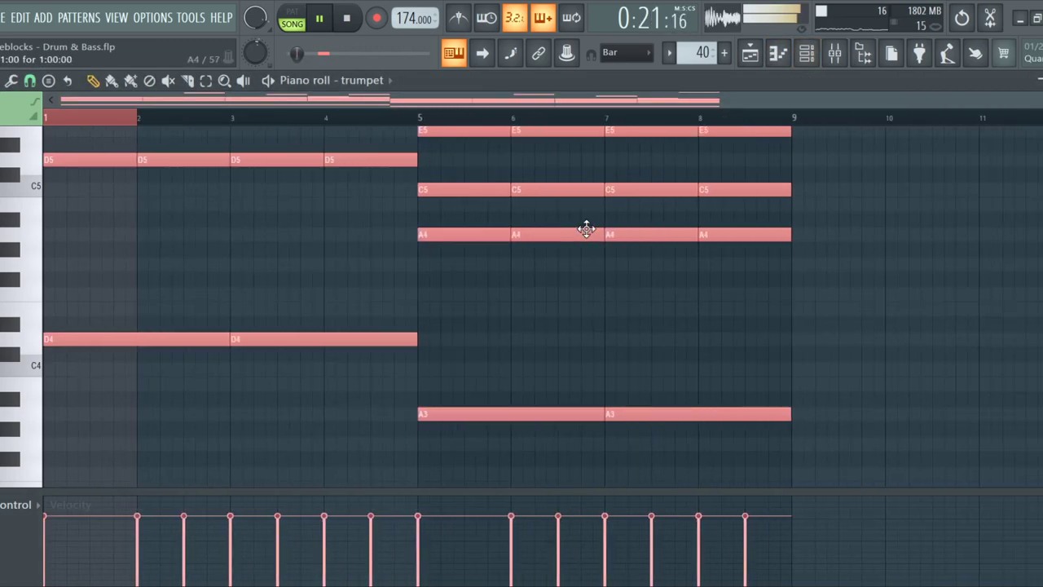
# Delete the high melody notes above the C6 chord notes in Trumpet Solo #4, including D7 and E7
pyautogui.scroll(3, 495, 299)
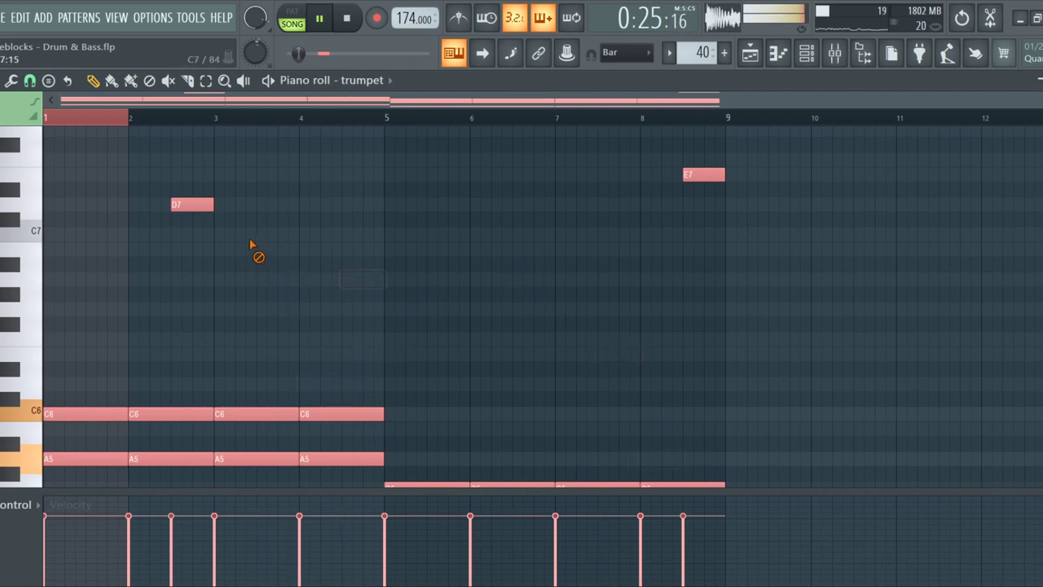
pyautogui.rightClick(702, 175)
pyautogui.scroll(-3, 571, 232)
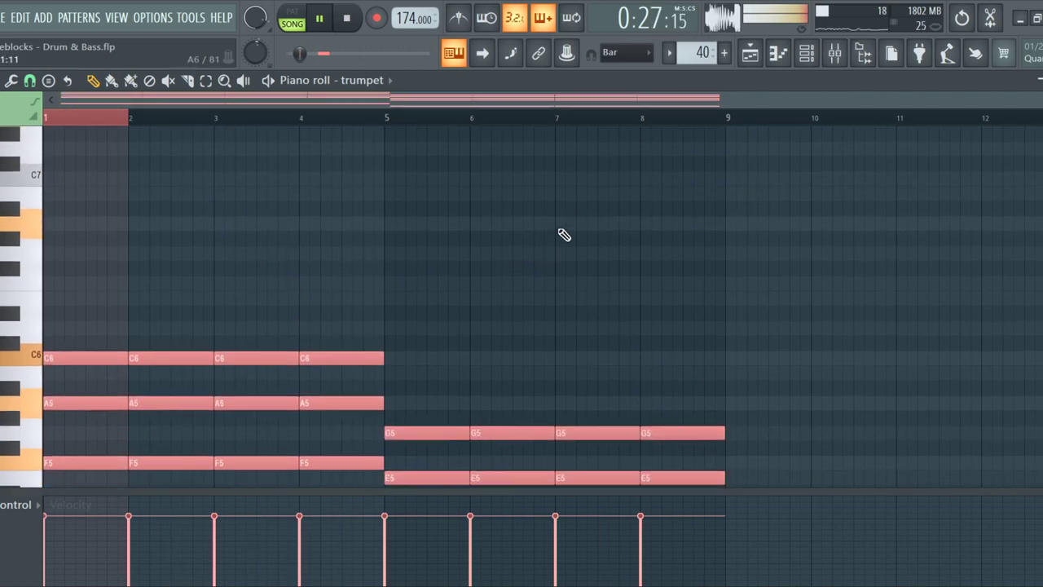
# Select all the trumpet chords in Trumpet Solo #4 and chop them into quarter-bar notes across the eight bars
pyautogui.hotkey('ctrl', 'a')
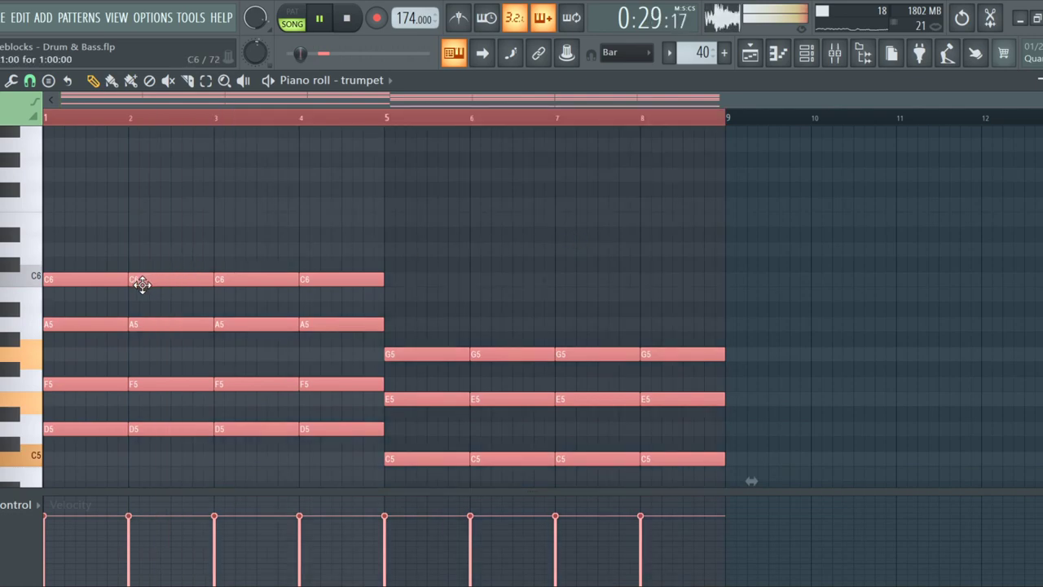
pyautogui.moveTo(122, 279); pyautogui.dragTo(368, 279)
pyautogui.scroll(4, 55, 280)
pyautogui.scroll(-6, 352, 275)
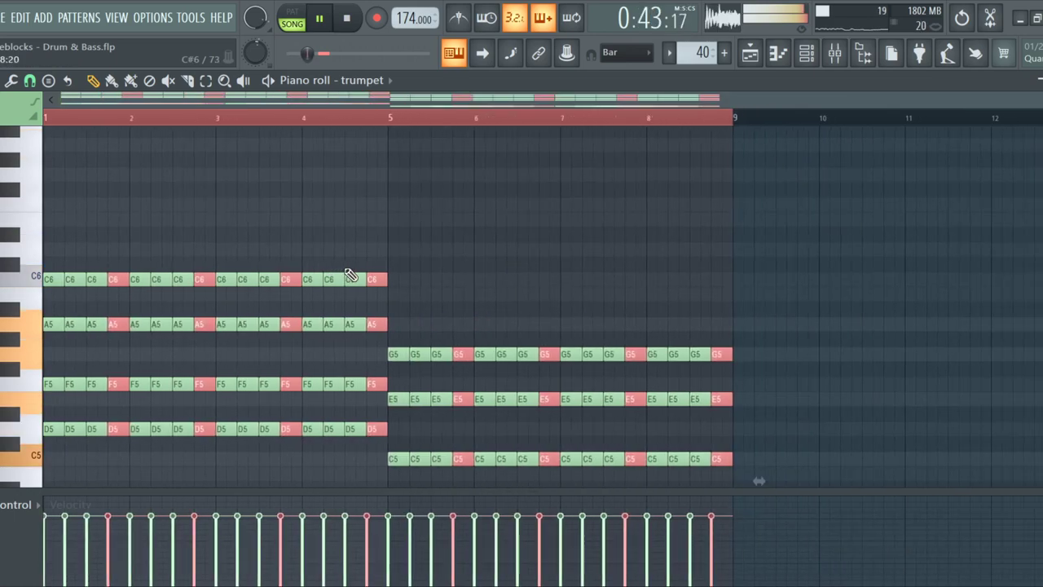
# Return to the playlist and examine the Trumpet Solo #4 clip and the Automation clips from Intro 1.4 to Drop 1.4
pyautogui.press('F5')
pyautogui.scroll(6, 470, 407)
pyautogui.scroll(-6, 445, 468)
pyautogui.scroll(-2, 465, 396)
pyautogui.scroll(8, 489, 326)
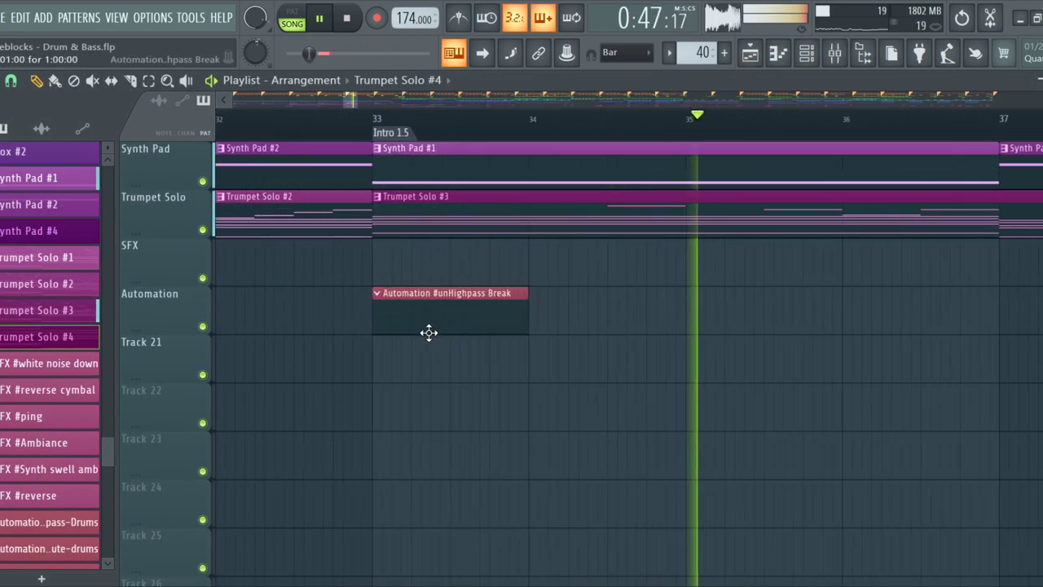
pyautogui.scroll(-6, 326, 320)
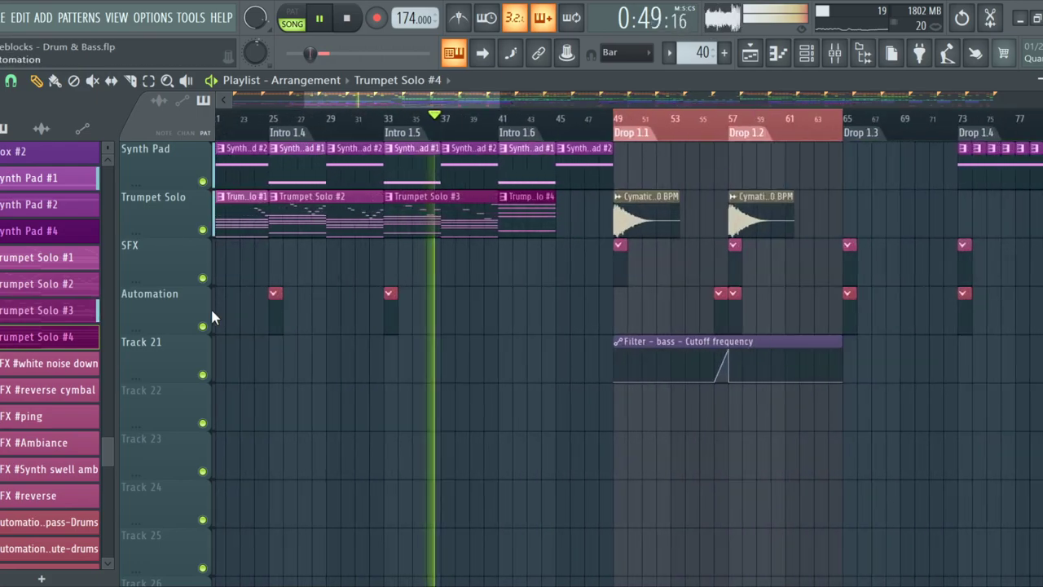
# Inspect the Automation and SFX clips at Intro 1.4, Intro 1.5, Drop 1.3 and Drop 1.4
pyautogui.scroll(6, 383, 306)
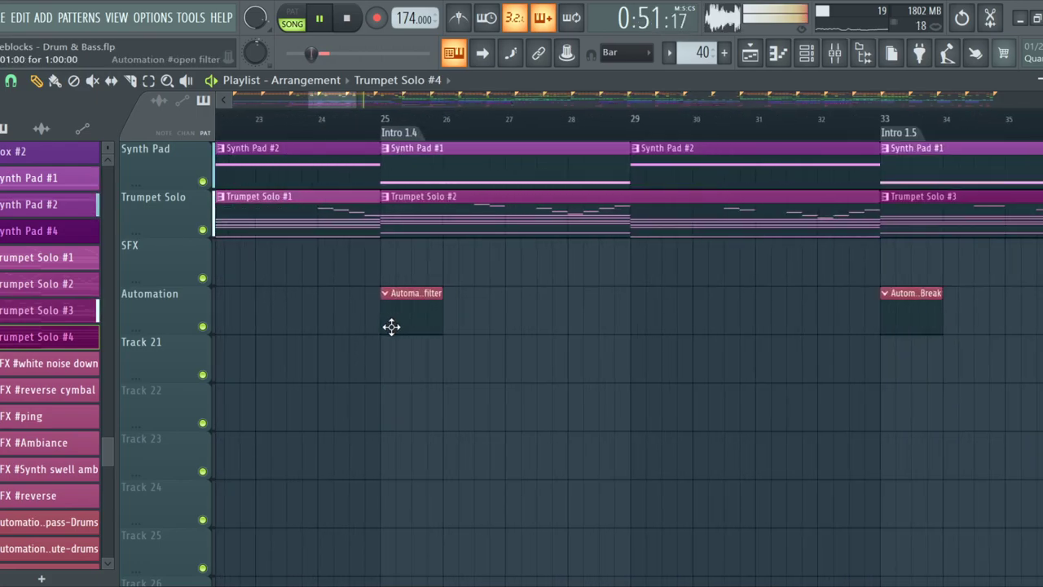
pyautogui.scroll(-6, 391, 323)
pyautogui.scroll(8, 508, 345)
pyautogui.scroll(-2, 530, 368)
pyautogui.scroll(-7, 668, 345)
pyautogui.scroll(6, 560, 293)
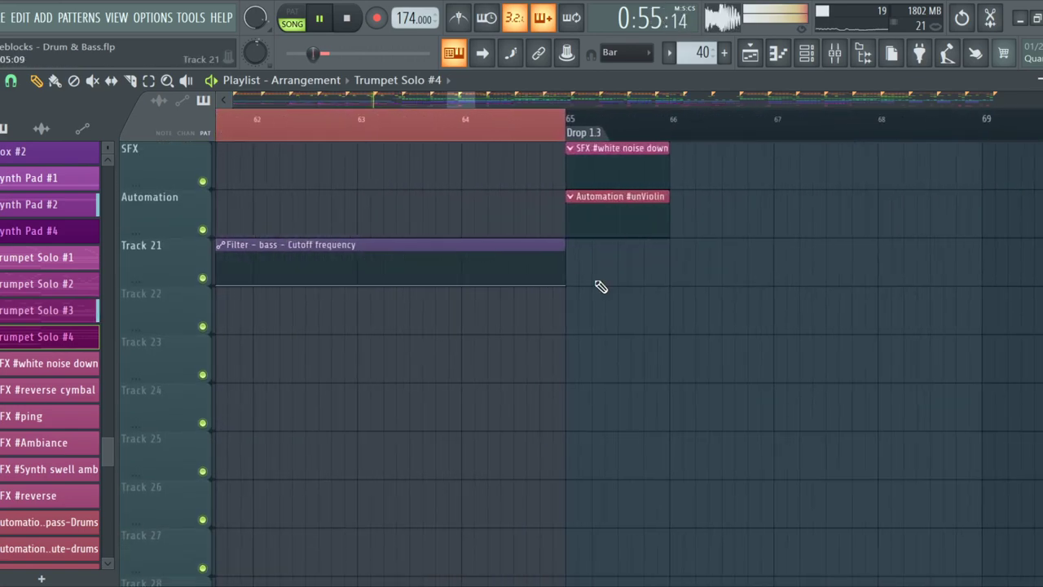
pyautogui.scroll(-4, 693, 254)
pyautogui.scroll(7, 752, 263)
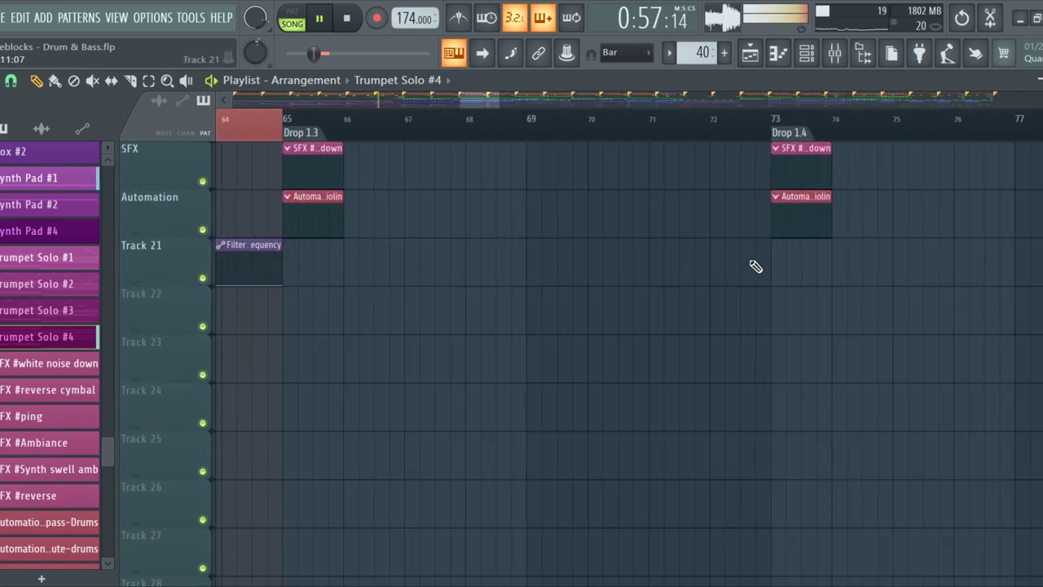
pyautogui.scroll(-2, 783, 263)
pyautogui.scroll(-3, 652, 226)
pyautogui.scroll(6, 603, 293)
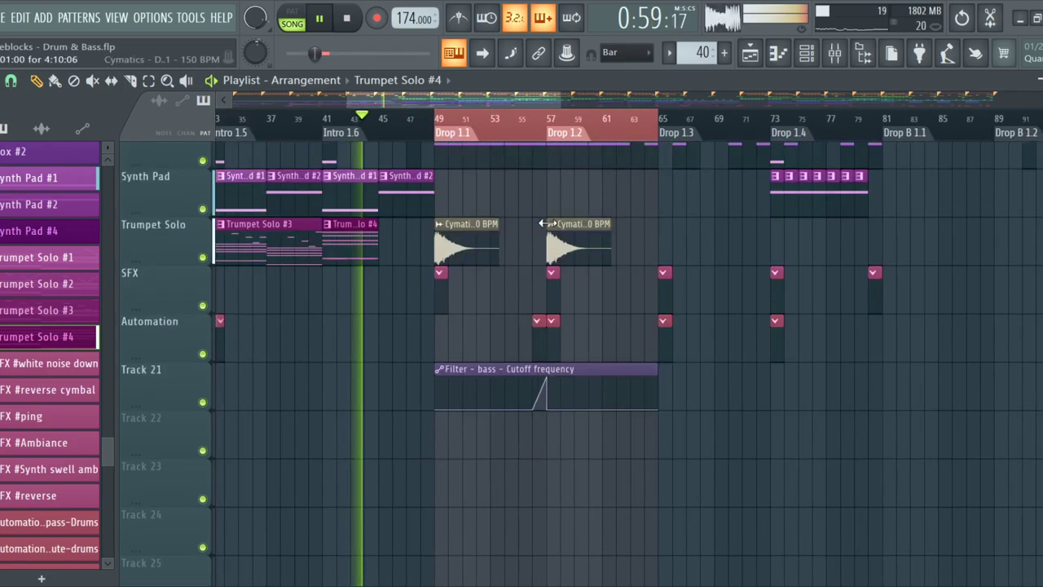
# Examine the drum, bass and melodic clips leading into Drop 1.1 across the playlist tracks
pyautogui.scroll(2, 558, 352)
pyautogui.scroll(5, 538, 349)
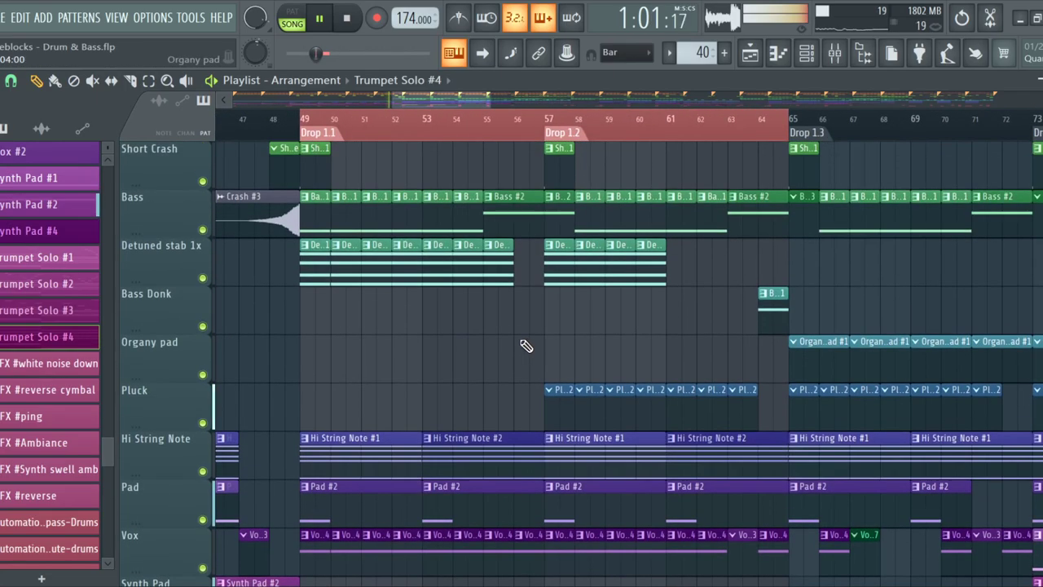
pyautogui.scroll(-4, 518, 344)
pyautogui.scroll(5, 481, 341)
pyautogui.scroll(-11, 467, 338)
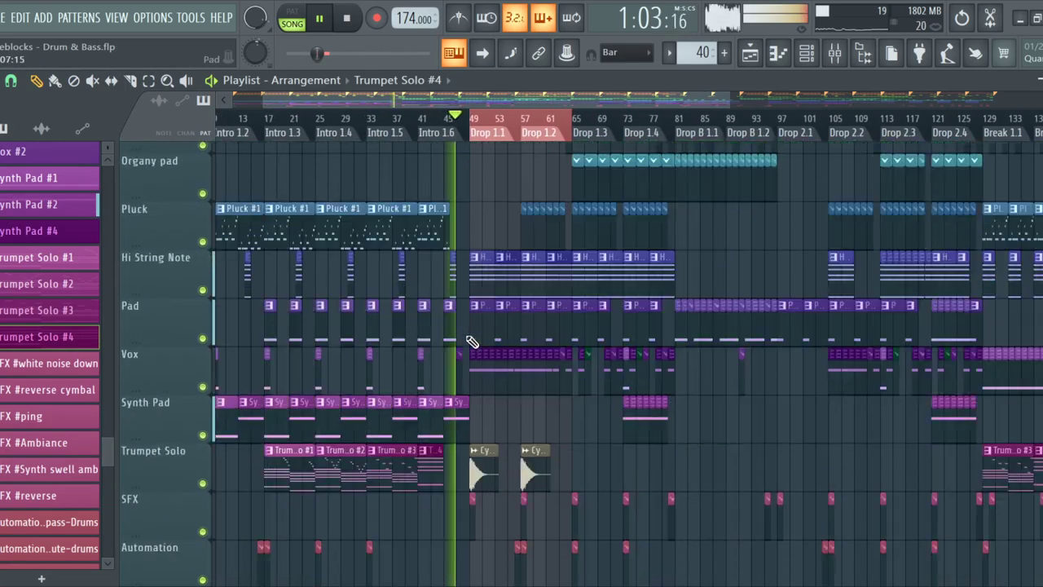
pyautogui.scroll(4, 460, 313)
pyautogui.scroll(14, 469, 320)
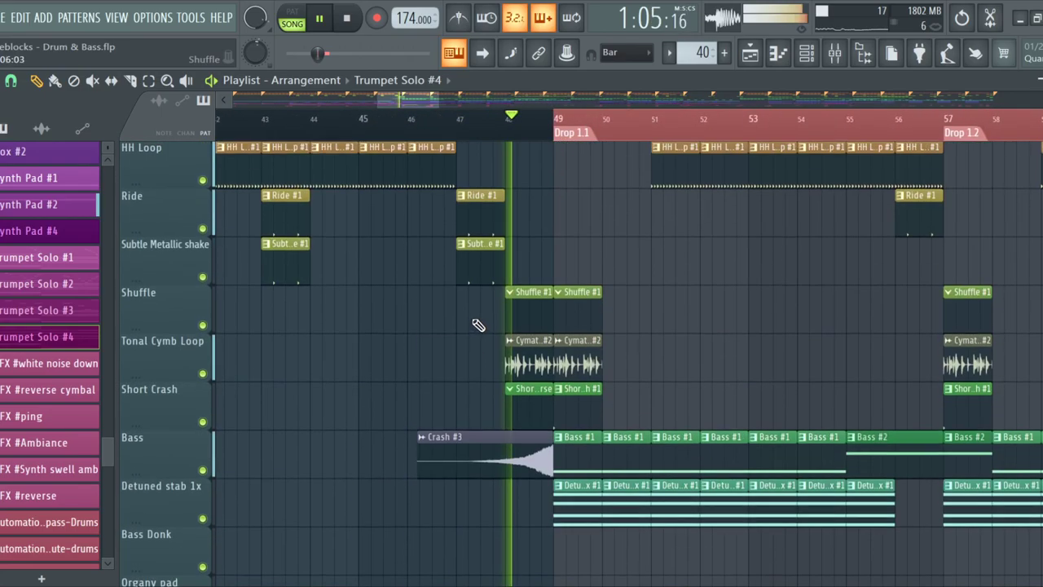
pyautogui.scroll(1, 475, 324)
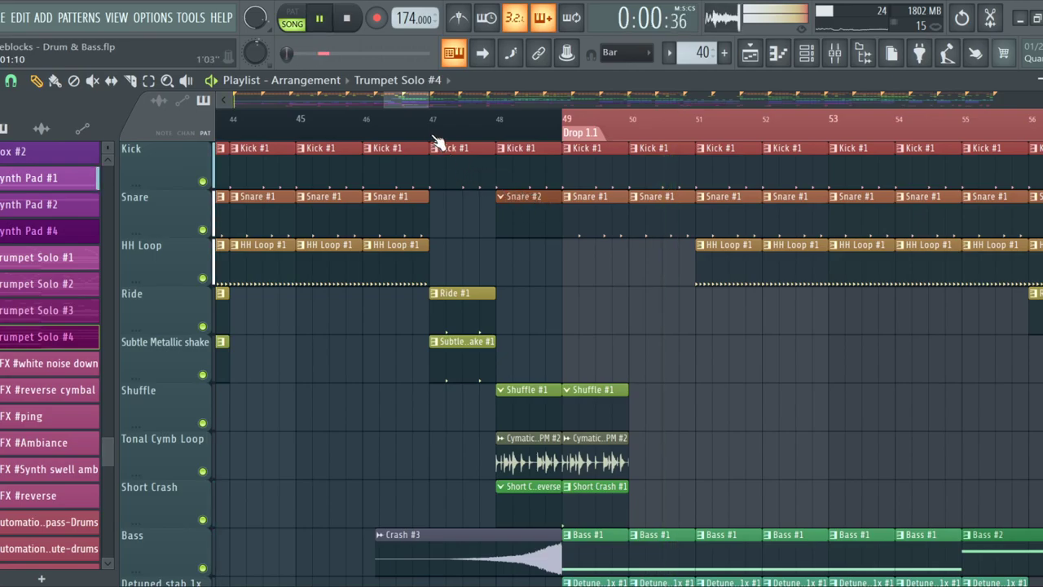
# Inspect the Automation track before Drop 1.1, including the unHighpass Break clip at Intro 1.5
pyautogui.scroll(-5, 440, 203)
pyautogui.scroll(-3, 428, 261)
pyautogui.scroll(-12, 430, 273)
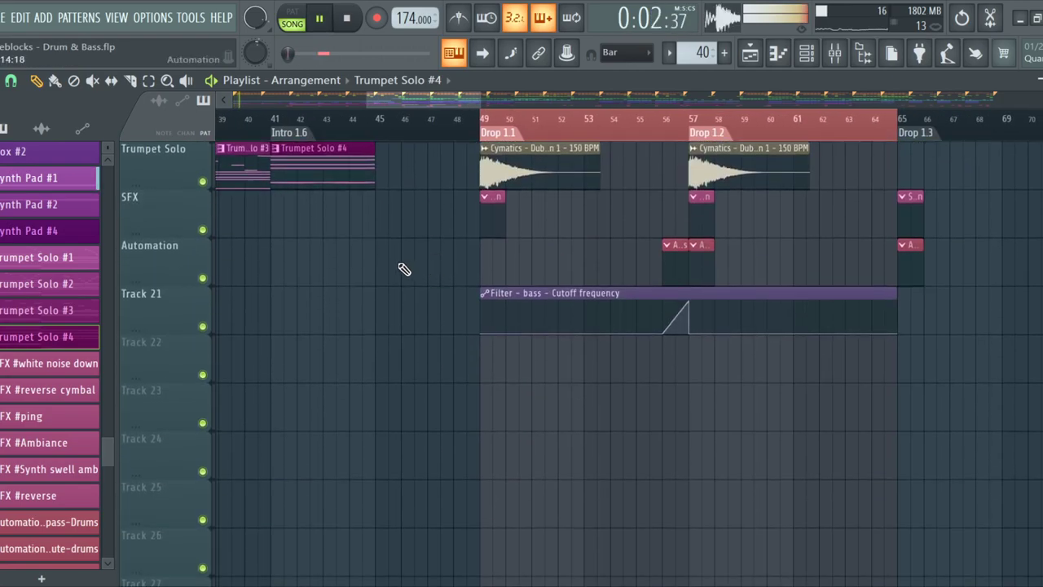
pyautogui.scroll(-3, 391, 269)
pyautogui.scroll(8, 261, 272)
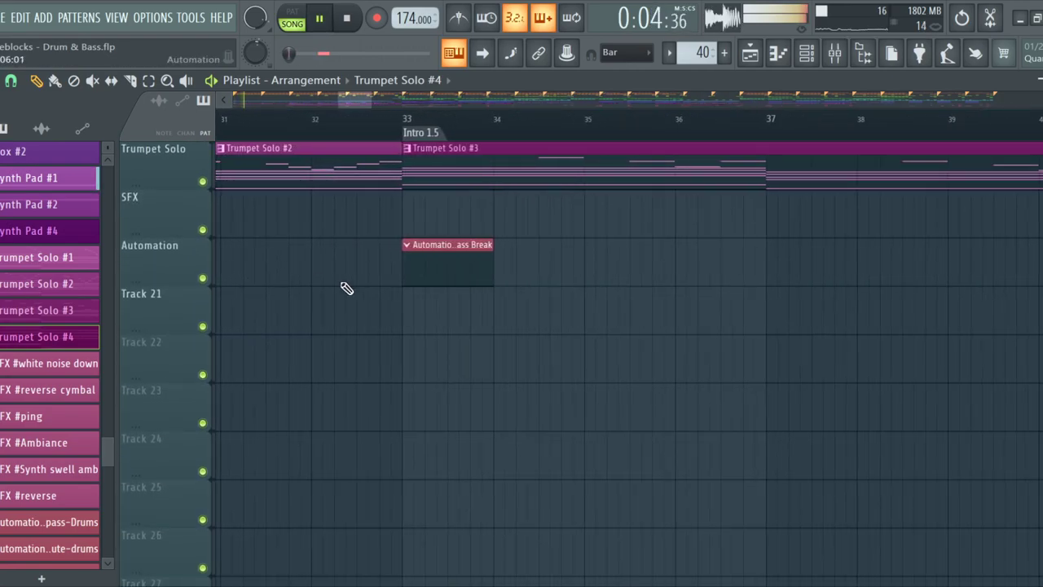
pyautogui.scroll(10, 395, 294)
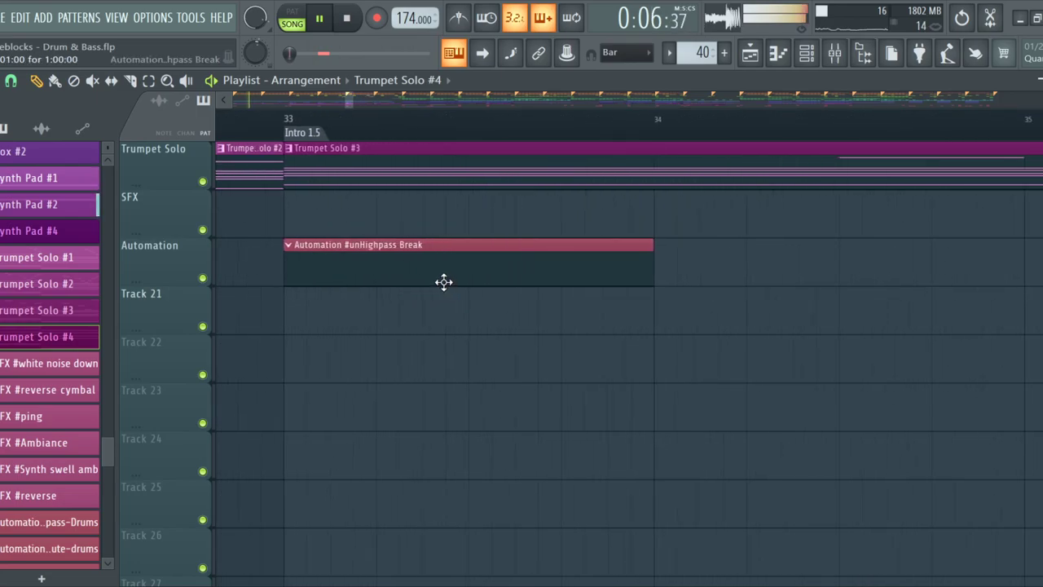
pyautogui.scroll(-10, 444, 283)
pyautogui.scroll(10, 444, 283)
pyautogui.scroll(-8, 445, 282)
pyautogui.scroll(-6, 514, 307)
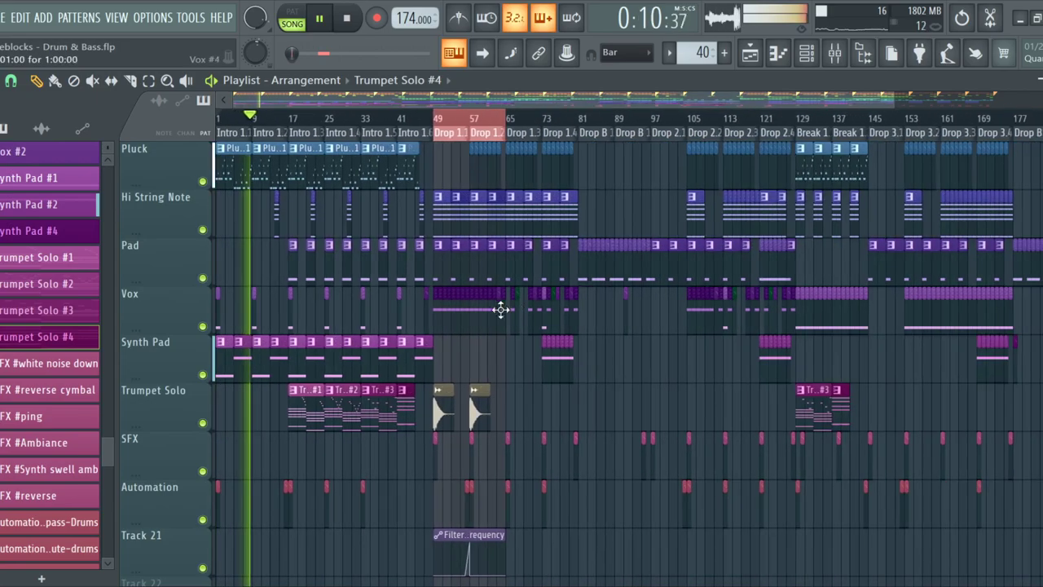
# Select the Pluck #1 pattern and copy the pluck channel's notes in the Channel rack
pyautogui.scroll(8, 514, 308)
pyautogui.scroll(-8, 440, 281)
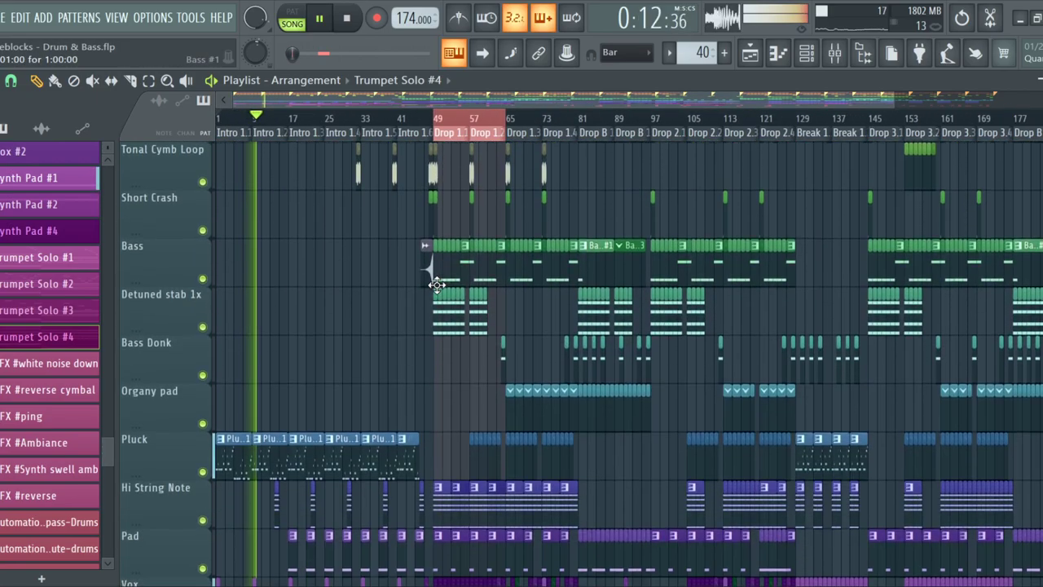
pyautogui.scroll(6, 445, 285)
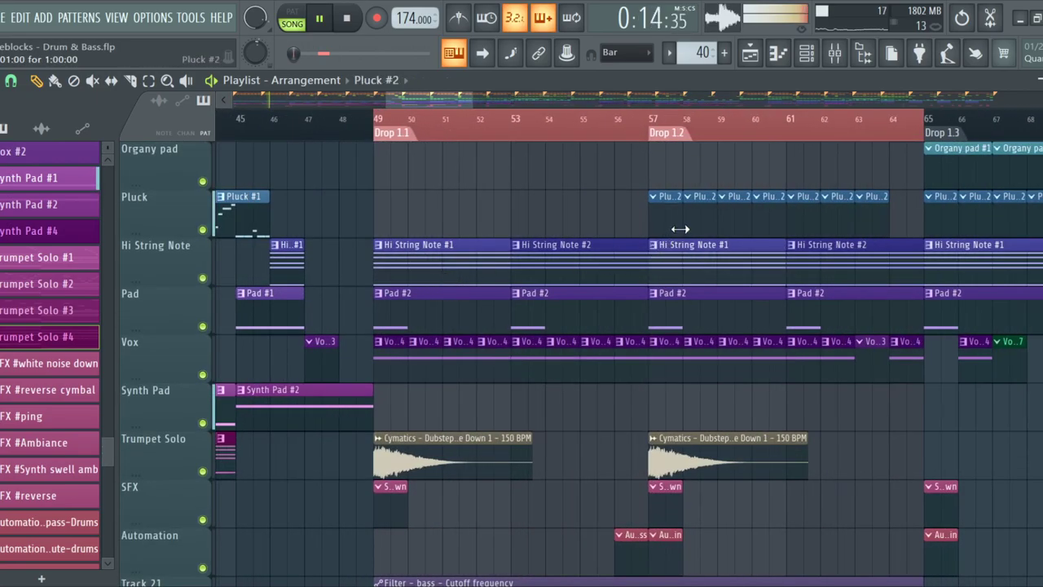
pyautogui.press('F6')
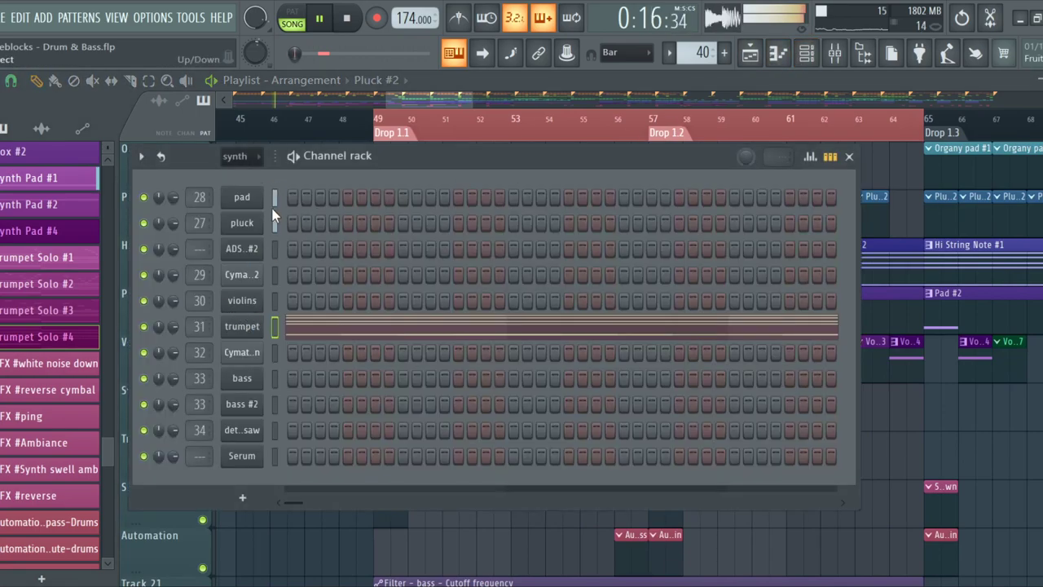
pyautogui.click(743, 65)
pyautogui.scroll(-6, 656, 195)
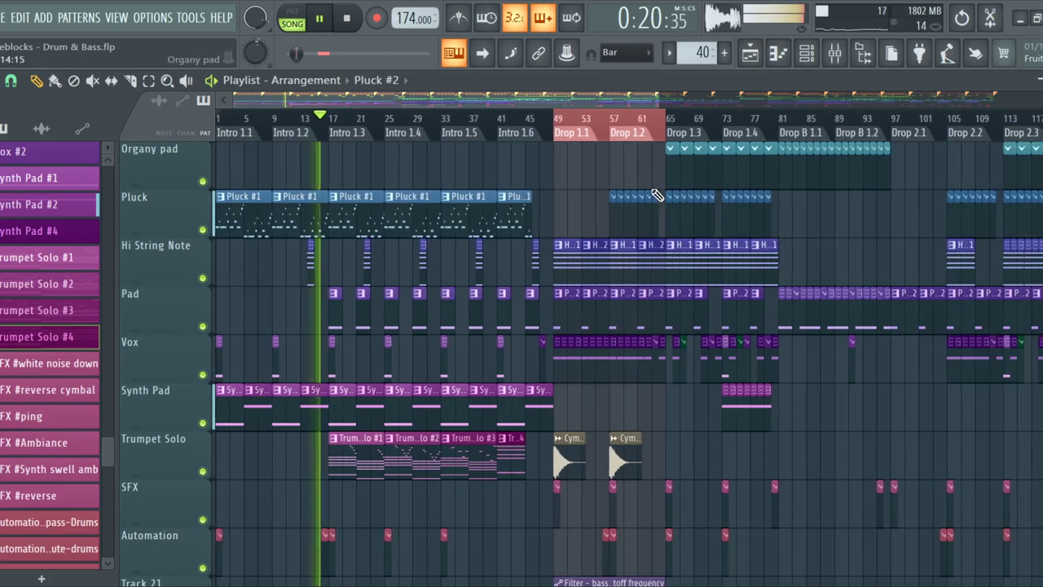
pyautogui.click(478, 201)
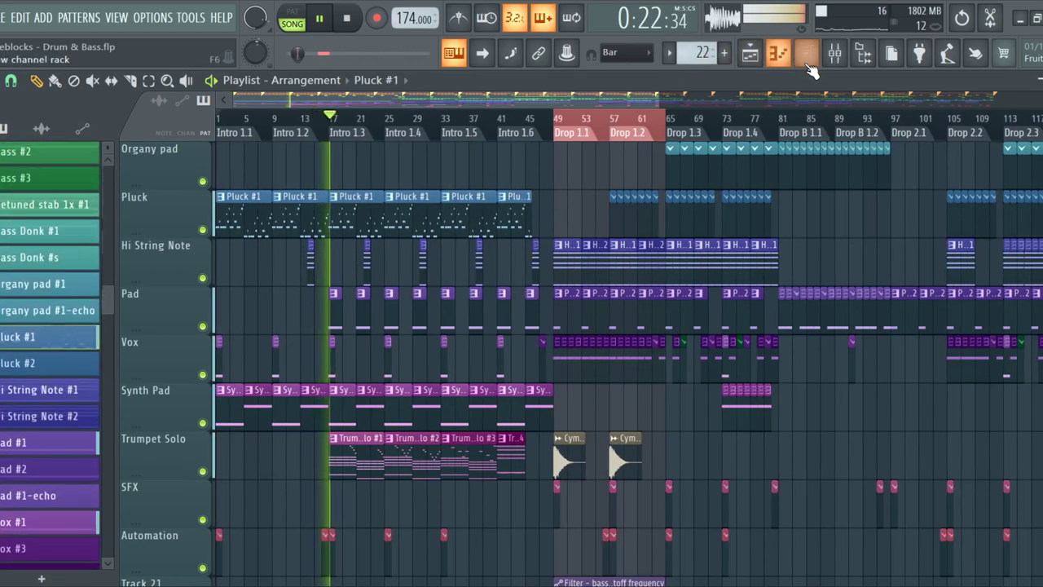
pyautogui.click(804, 65)
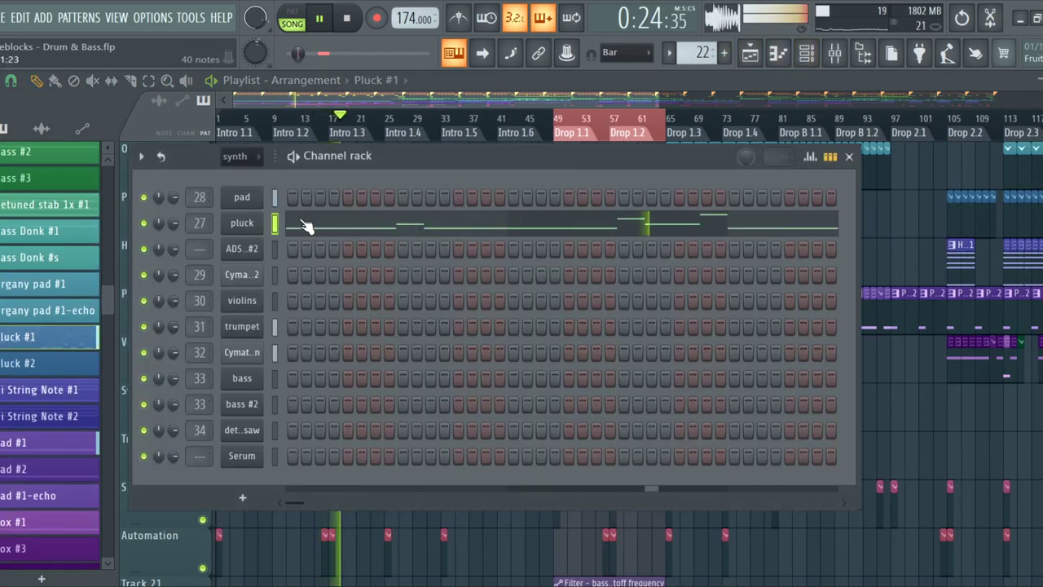
pyautogui.press('F6')
# Paste the copied pluck notes into the pluck channel of the empty Pluck #2 pattern in Drop 1.2
pyautogui.scroll(3, 579, 232)
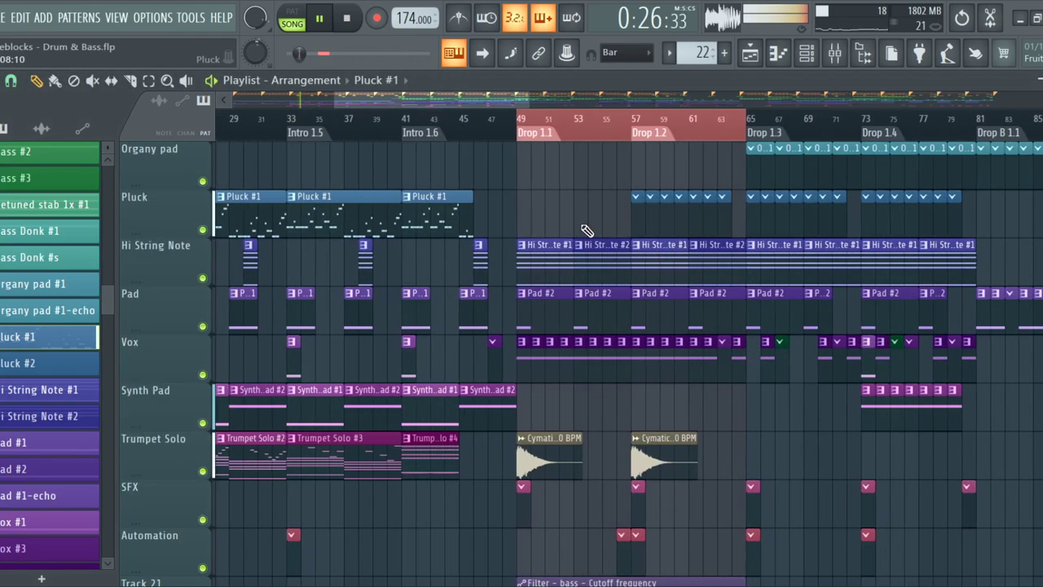
pyautogui.scroll(2, 579, 232)
pyautogui.click(612, 214)
pyautogui.click(809, 65)
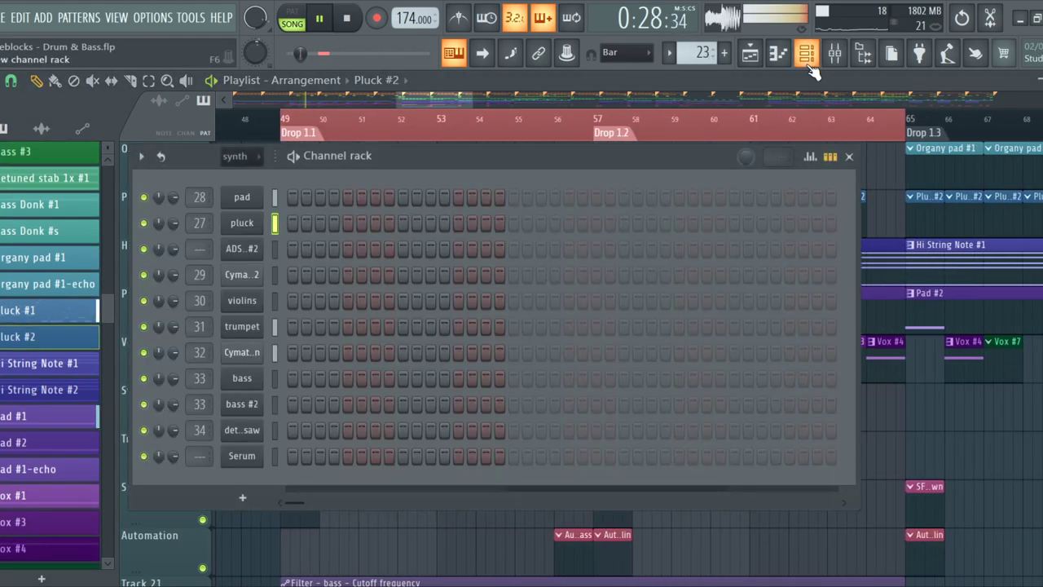
pyautogui.click(682, 76)
# Play the song from Drop 1.1 to hear the drop with the filled Pluck #2 clips
pyautogui.click(298, 132)
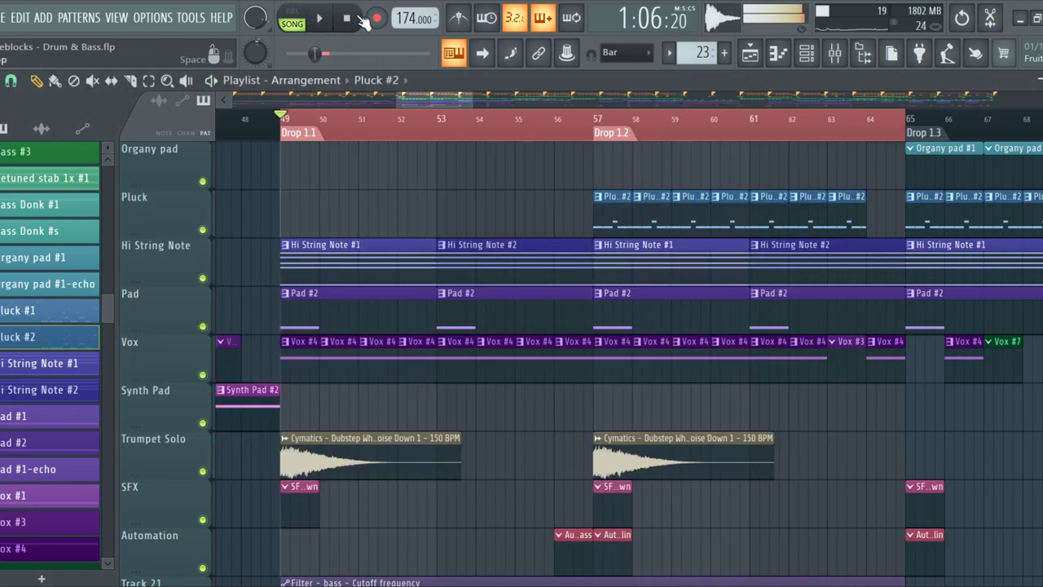
pyautogui.scroll(-2, 325, 196)
pyautogui.scroll(-3, 341, 224)
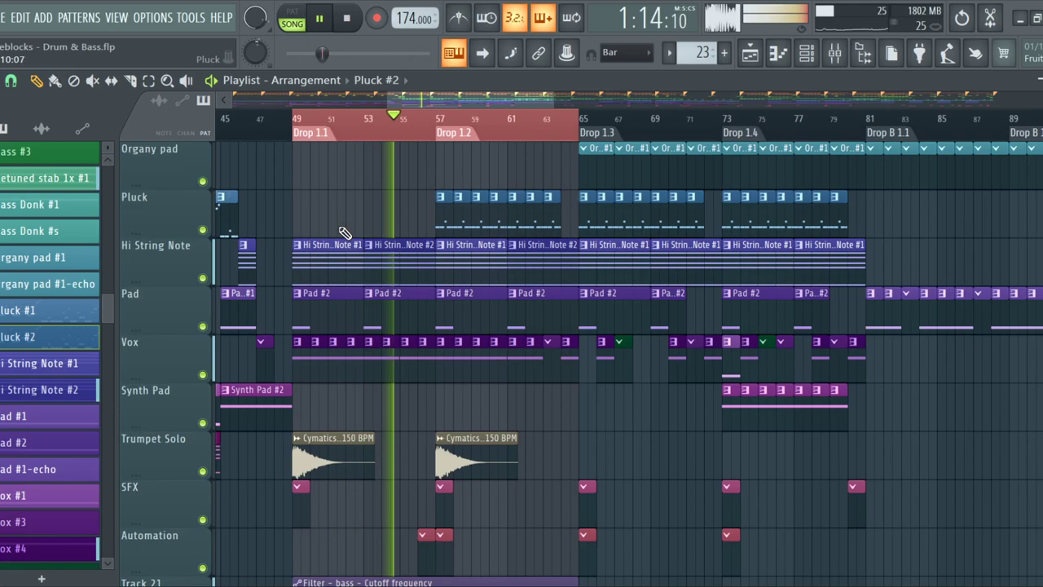
# Lower the volume fader of the bass on mixer track 33 slightly and return to the playlist
pyautogui.click(840, 55)
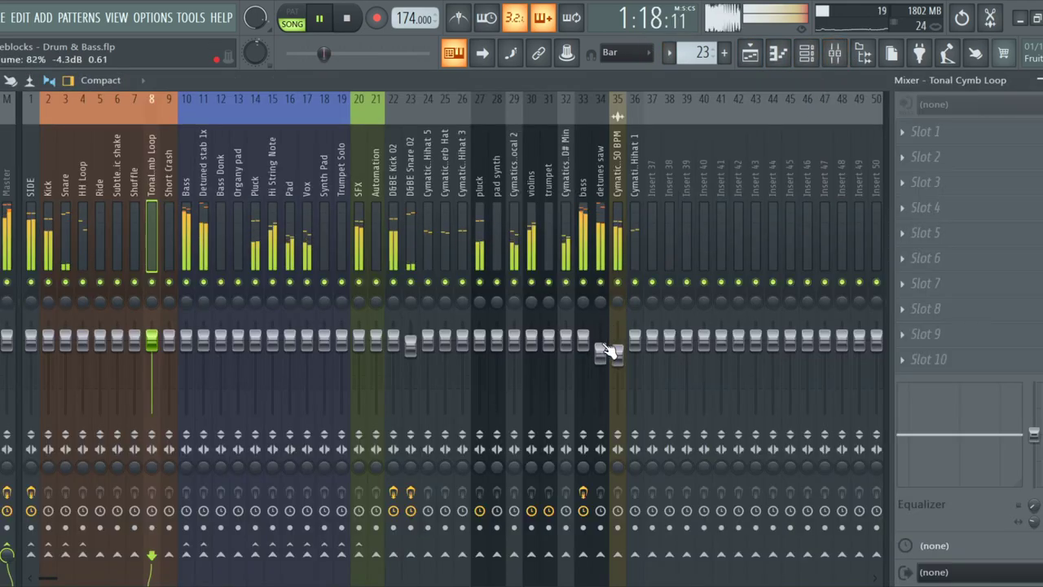
pyautogui.moveTo(583, 339); pyautogui.dragTo(587, 349)
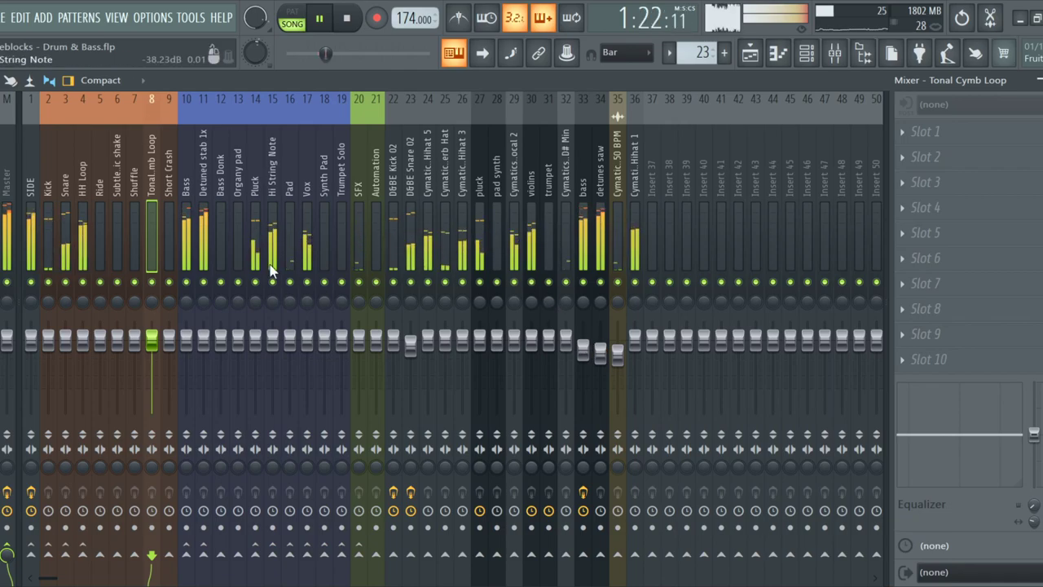
pyautogui.click(750, 53)
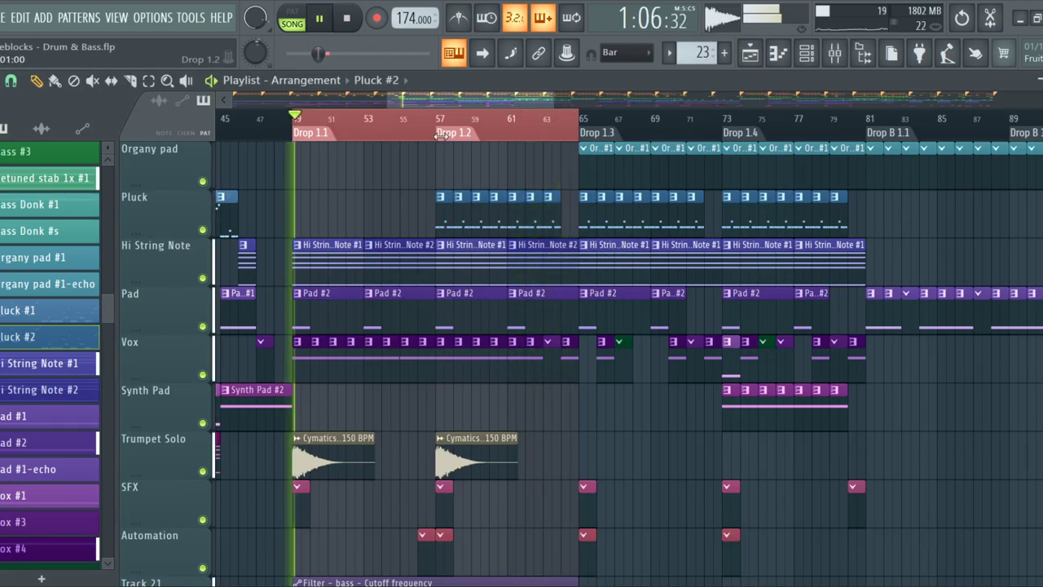
# Play from Drop 1.2 and check the Pluck track in solo
pyautogui.click(447, 131)
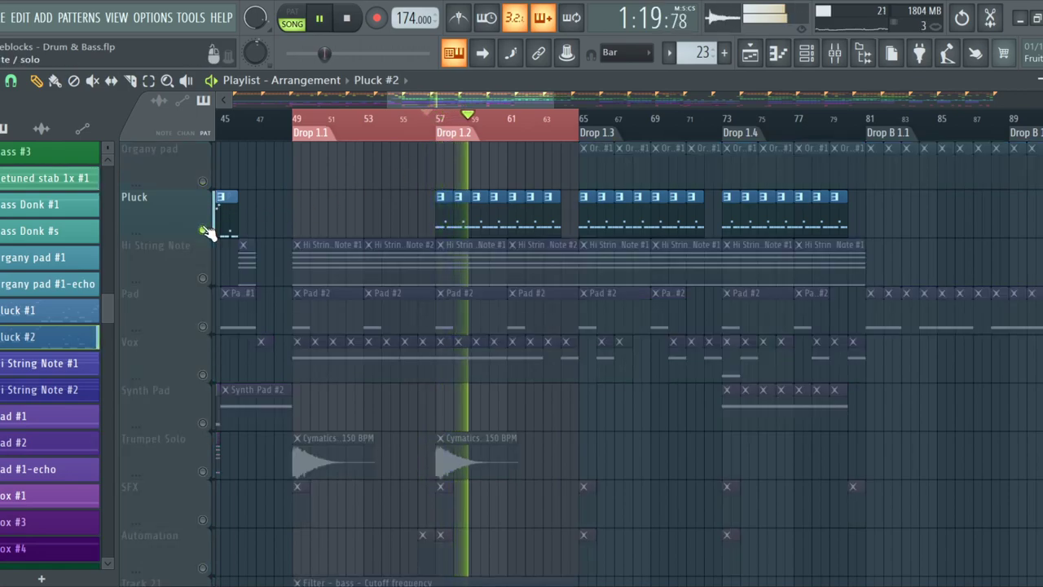
pyautogui.scroll(2, 489, 226)
pyautogui.scroll(-5, 559, 204)
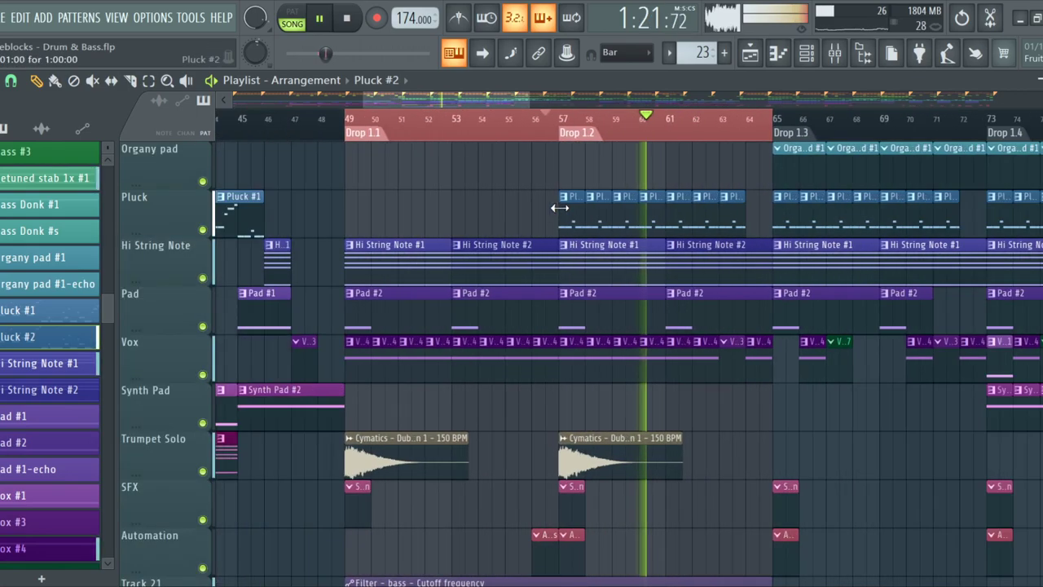
# Review the drum, bass and melodic tracks across Drop 1.1 and Drop 1.2 during playback and stop the song
pyautogui.scroll(-2, 550, 209)
pyautogui.scroll(2, 442, 245)
pyautogui.scroll(6, 489, 275)
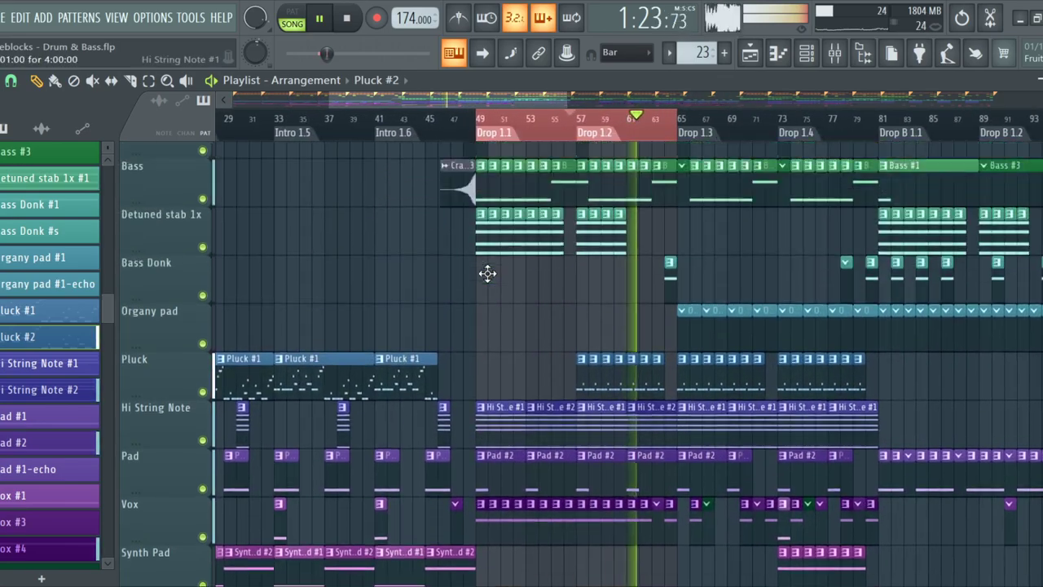
pyautogui.scroll(-3, 543, 363)
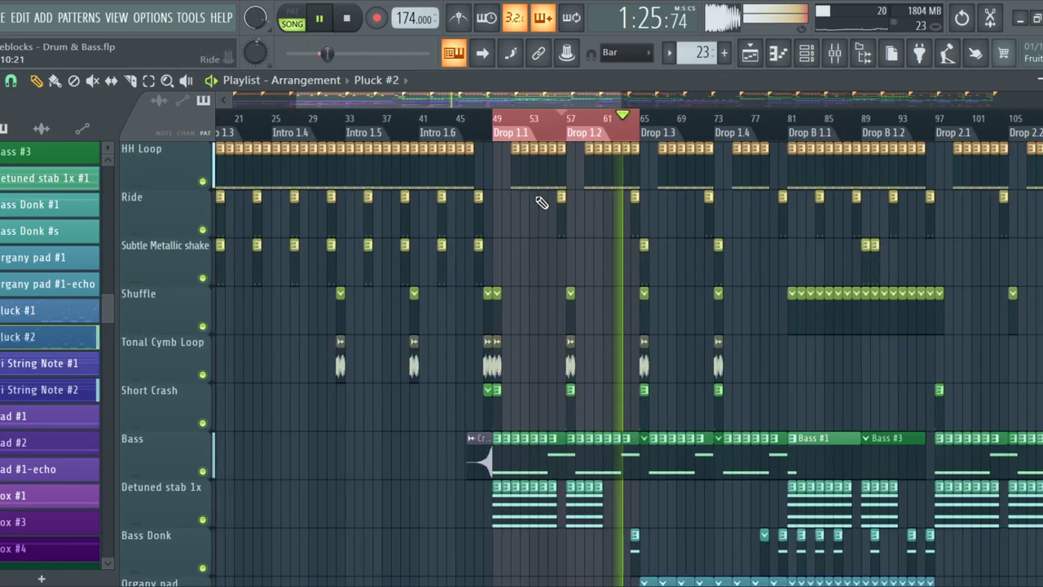
pyautogui.scroll(-8, 534, 274)
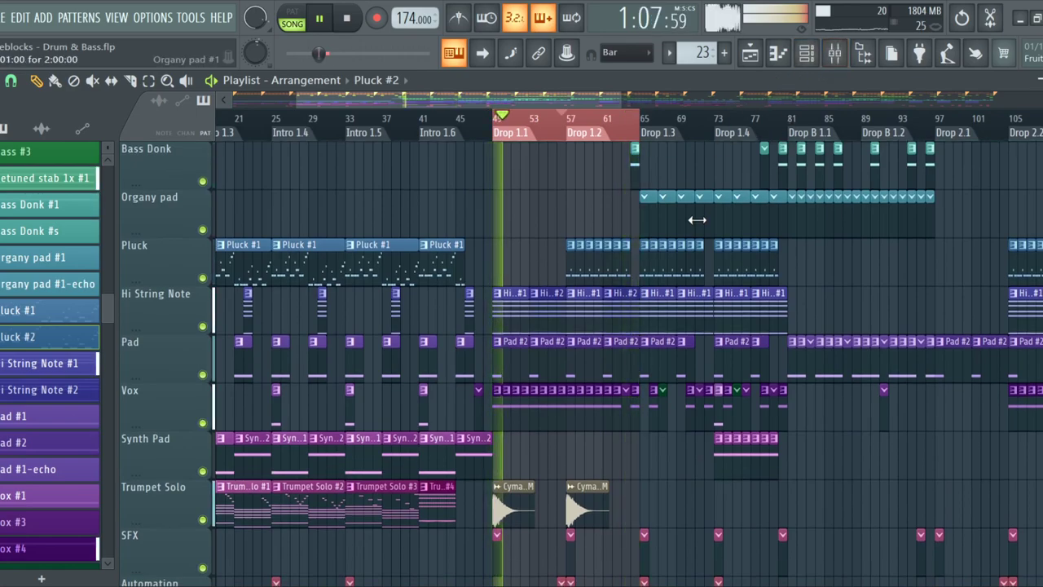
pyautogui.press('space')
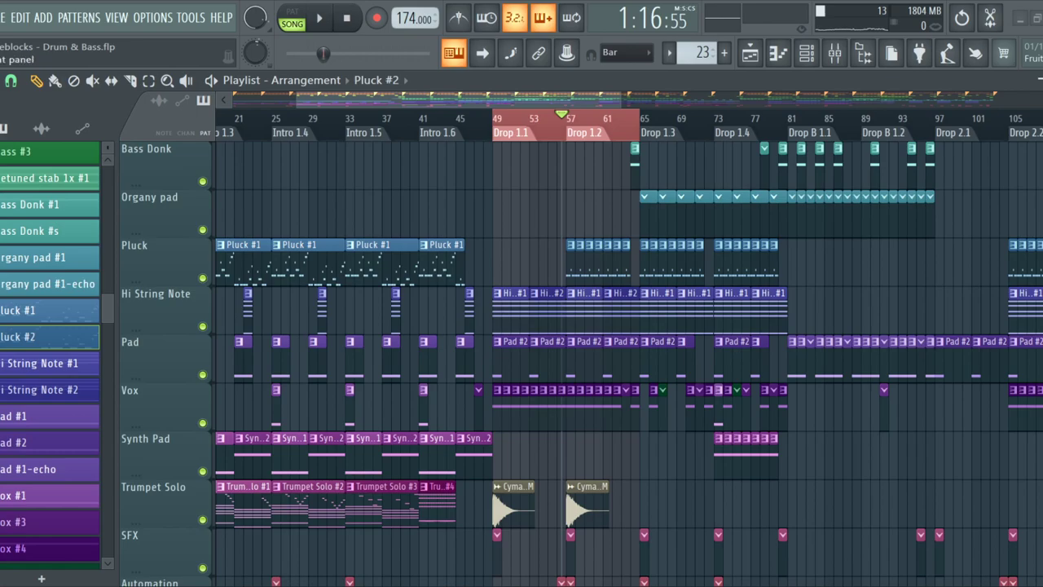
# Extend the timeline selection back over the intro so it runs through the end of Drop 1.2
pyautogui.click(640, 117)
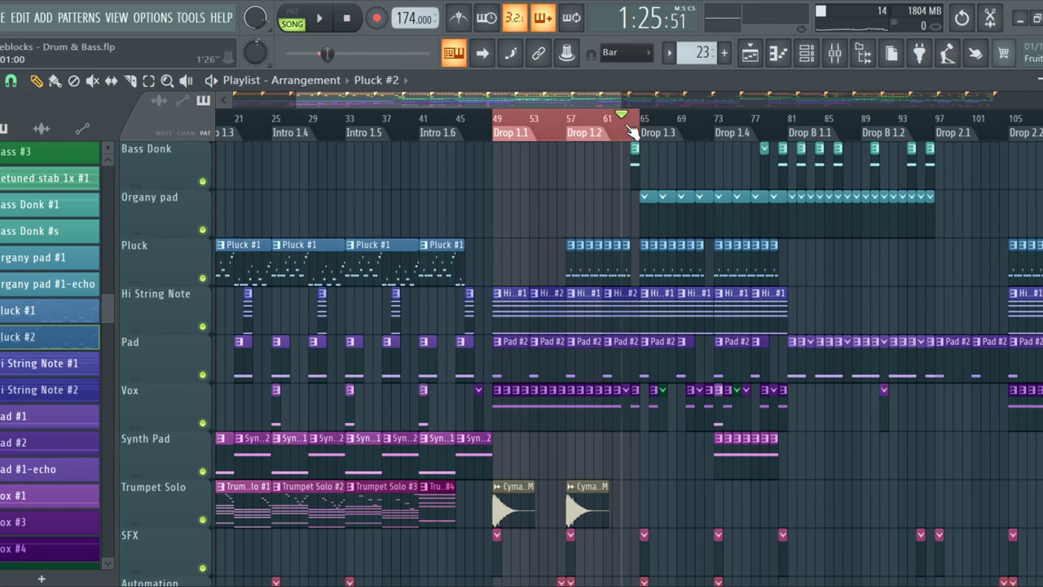
pyautogui.scroll(10, 612, 303)
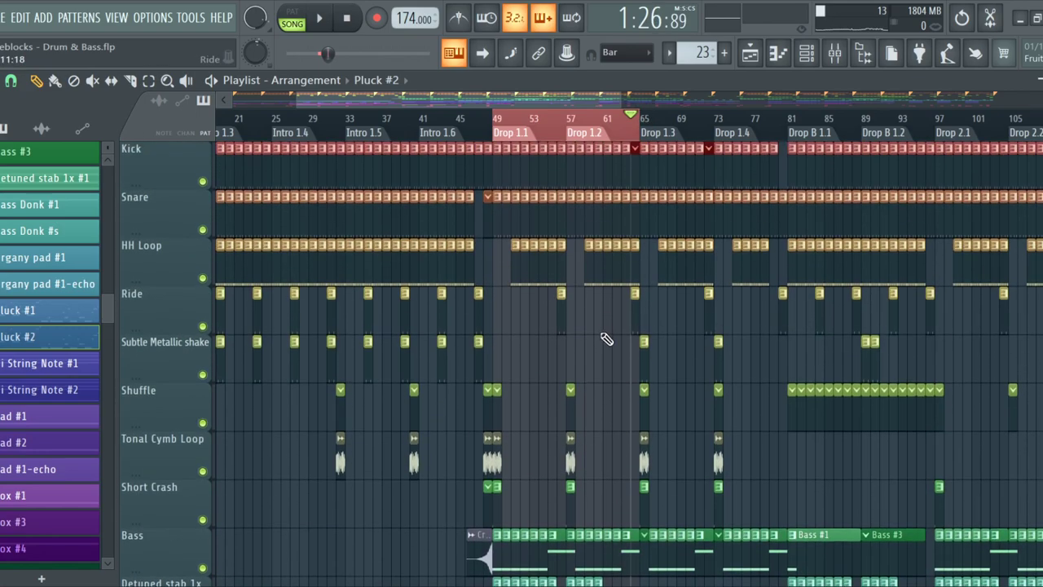
pyautogui.scroll(-8, 601, 366)
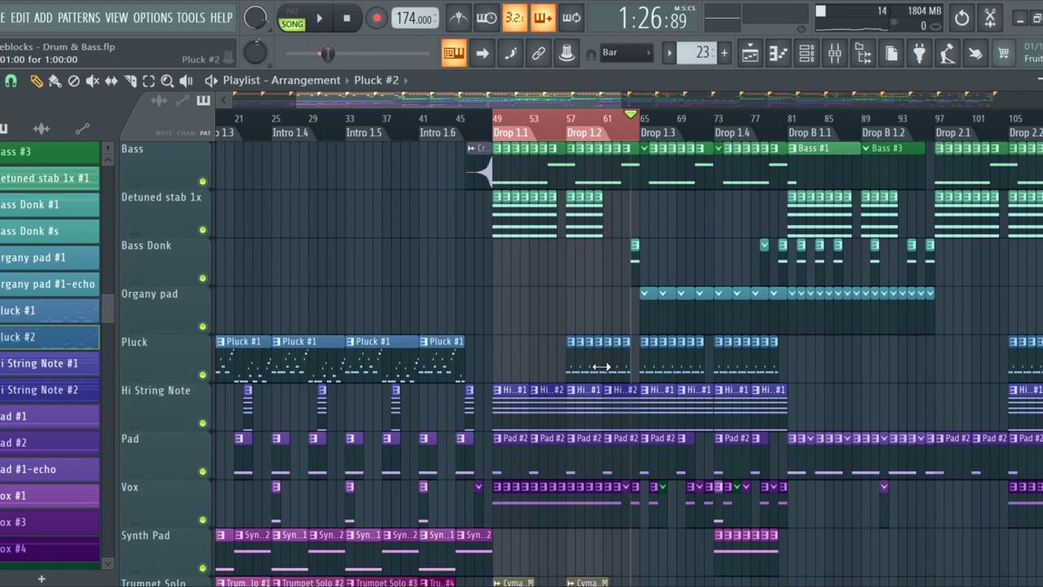
pyautogui.moveTo(503, 133)
pyautogui.mouseDown()
pyautogui.moveTo(484, 118)
pyautogui.moveTo(371, 122)
pyautogui.mouseUp()
pyautogui.moveTo(500, 120); pyautogui.dragTo(213, 138)
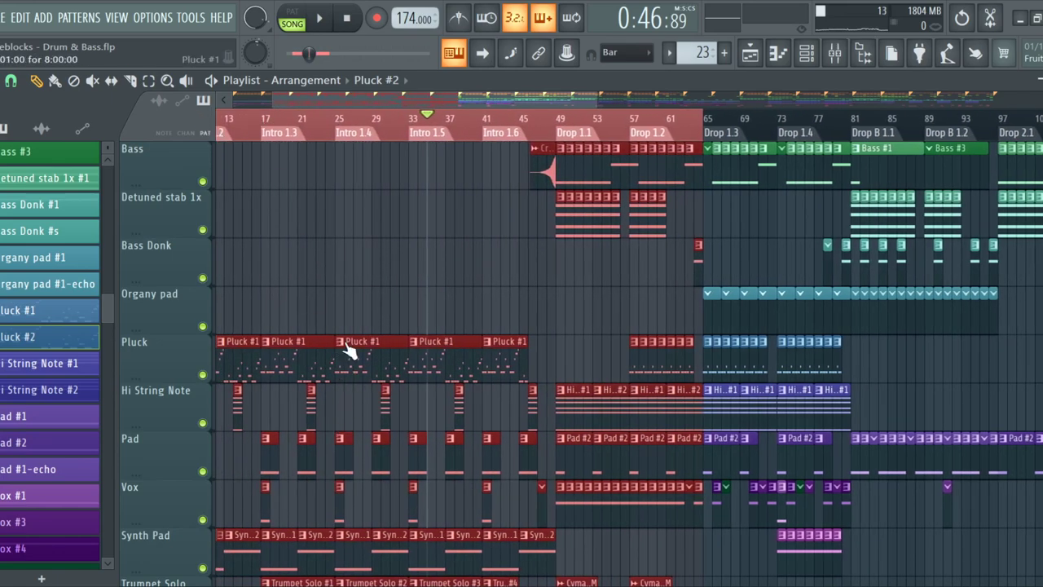
# Extend the timeline selection back to bar 1 so it covers the whole intro through the end of Drop 1.2
pyautogui.scroll(-3, 252, 137)
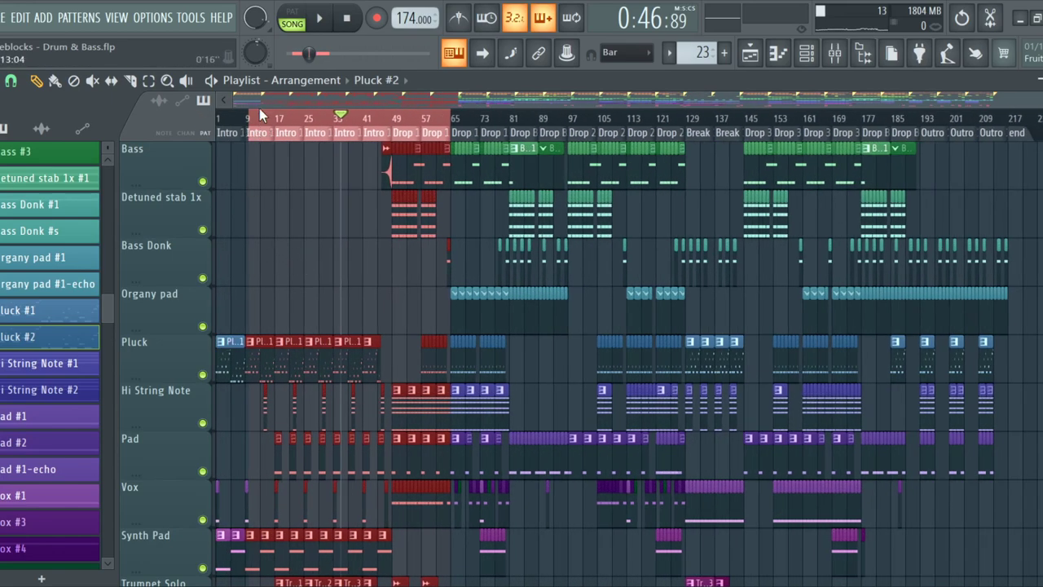
pyautogui.moveTo(253, 133); pyautogui.dragTo(216, 136)
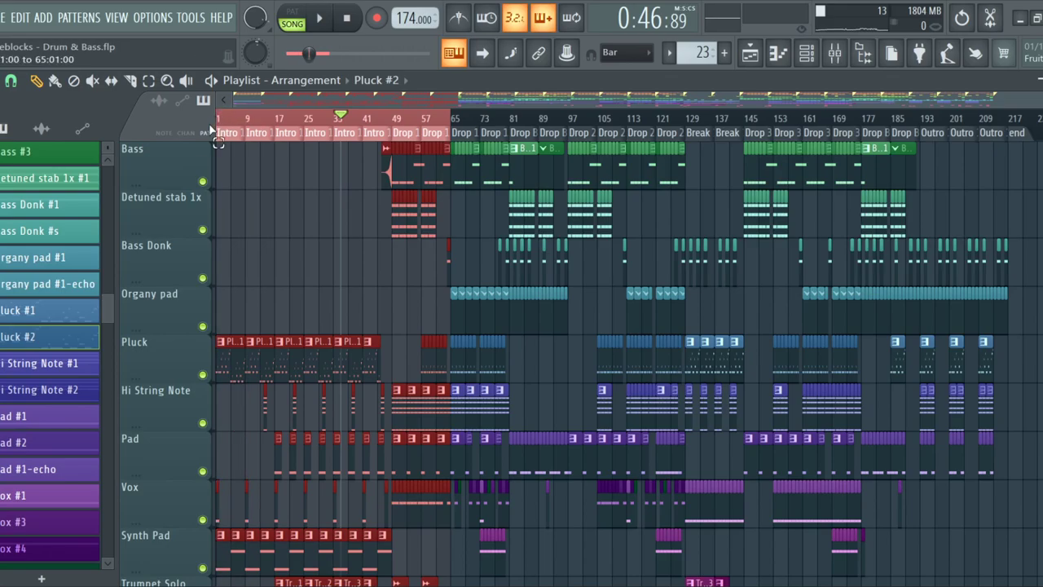
# Examine the percussion, bass, stab and pluck clips around Drop 1.1 to Drop 1.4
pyautogui.scroll(-5, 346, 234)
pyautogui.scroll(2, 350, 252)
pyautogui.scroll(7, 383, 326)
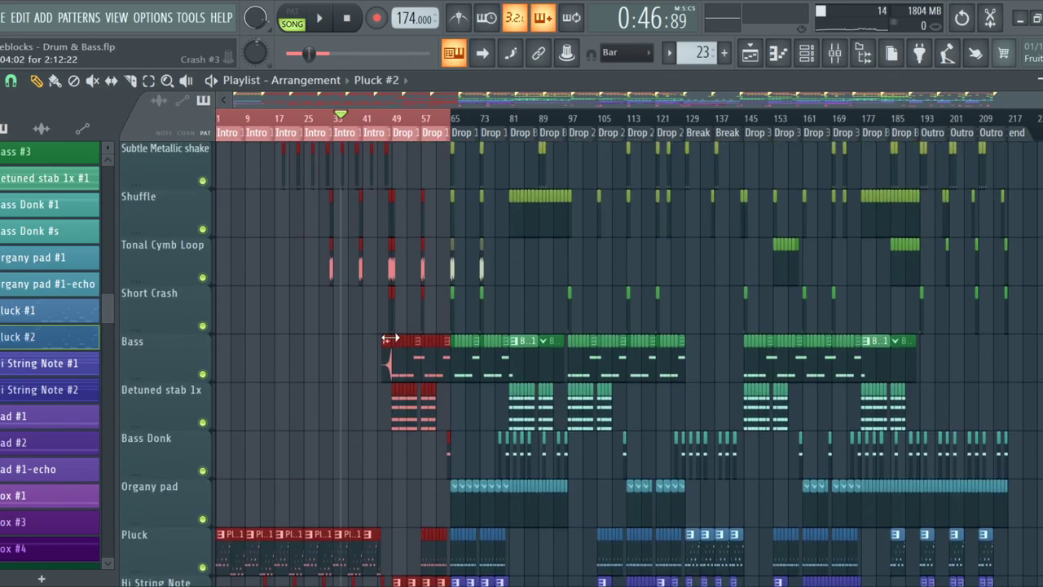
pyautogui.scroll(5, 395, 351)
pyautogui.scroll(-4, 428, 350)
pyautogui.scroll(5, 482, 432)
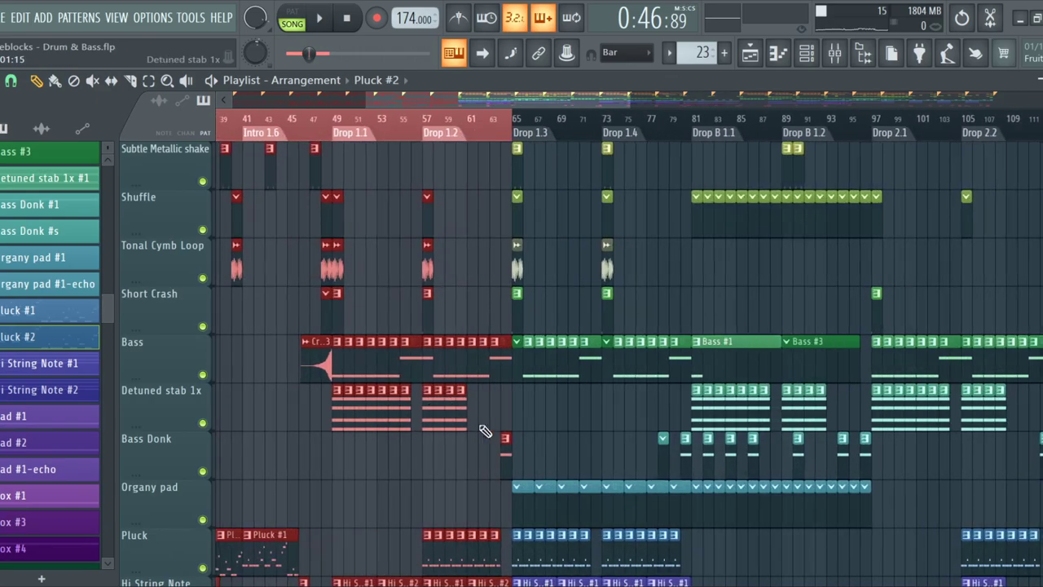
pyautogui.scroll(-6, 570, 423)
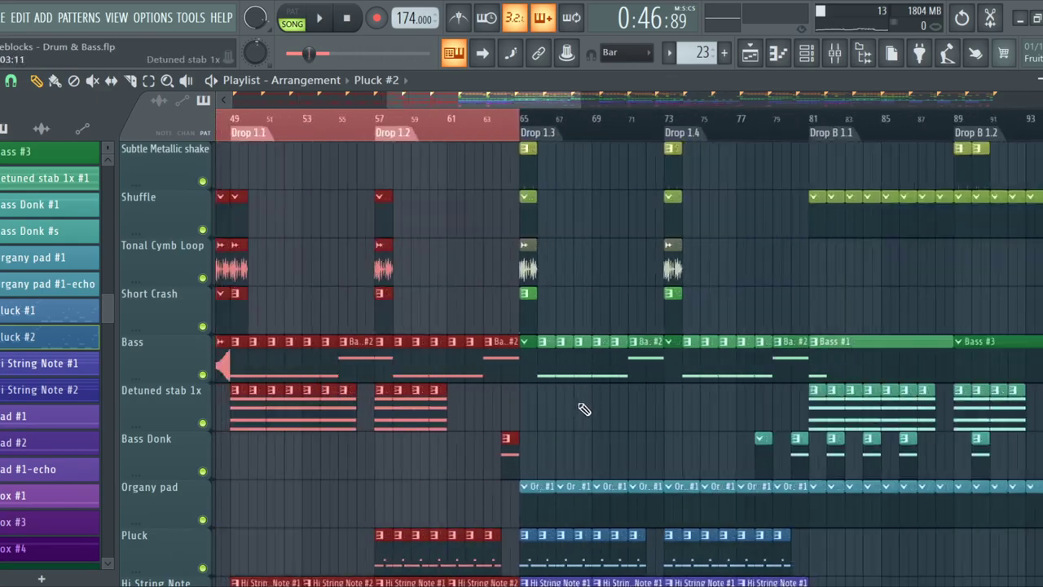
pyautogui.scroll(-2, 585, 410)
pyautogui.scroll(-4, 442, 429)
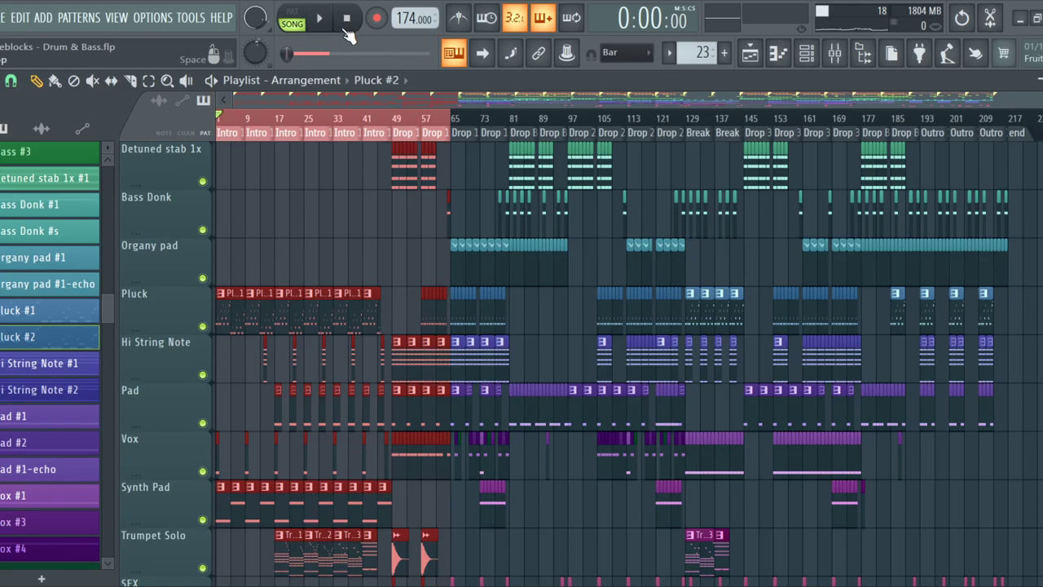
# Inspect the SFX, Automation and bass filter cutoff clips in Drop 1.1 and Drop 1.2 and compare them with the tracks above
pyautogui.scroll(-9, 298, 339)
pyautogui.scroll(4, 454, 274)
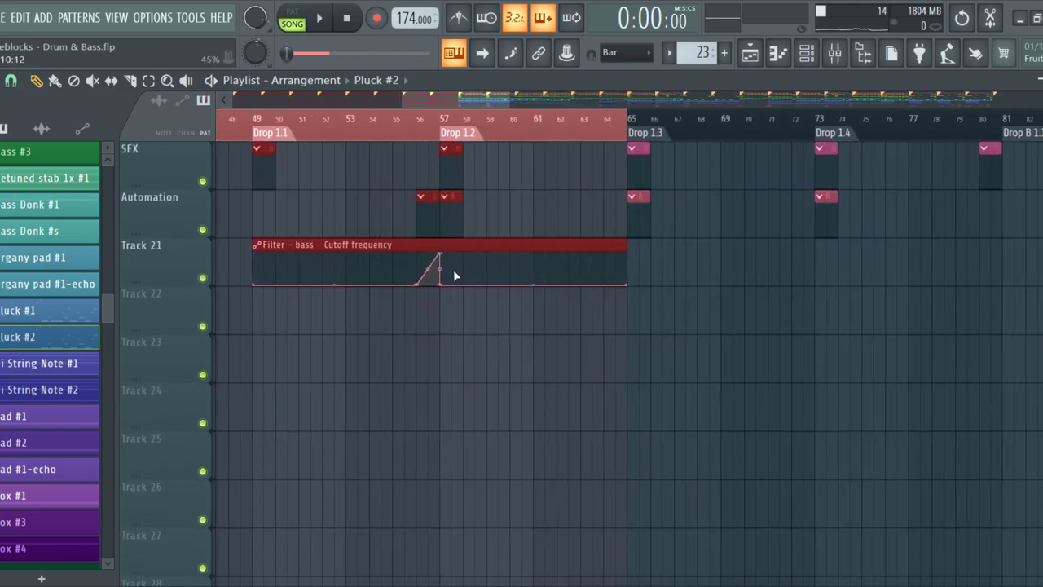
pyautogui.scroll(-6, 454, 275)
pyautogui.scroll(5, 274, 272)
pyautogui.scroll(6, 280, 275)
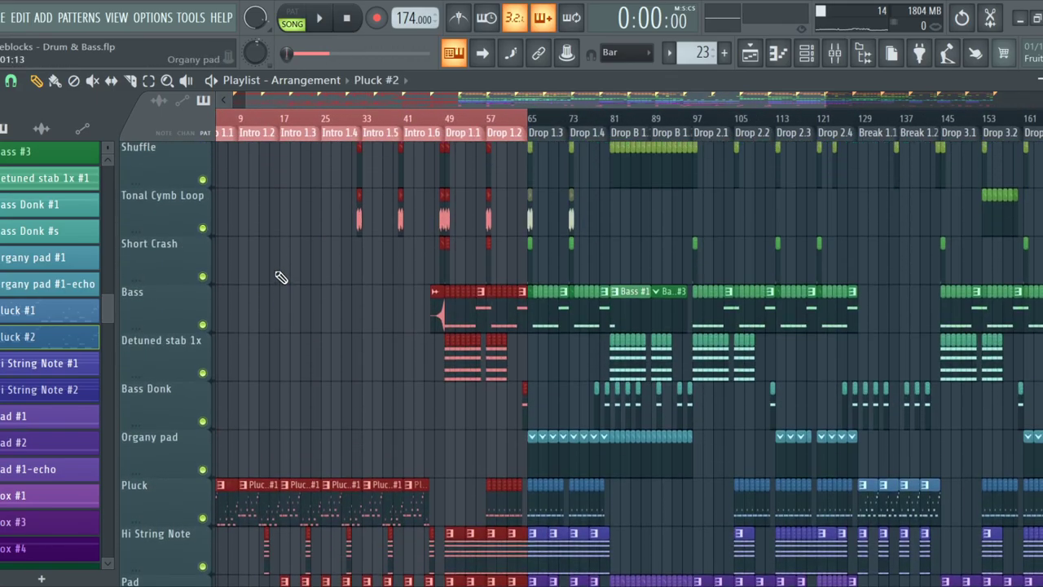
pyautogui.scroll(-2, 275, 285)
pyautogui.scroll(4, 284, 317)
pyautogui.scroll(-1, 307, 360)
pyautogui.scroll(-2, 282, 302)
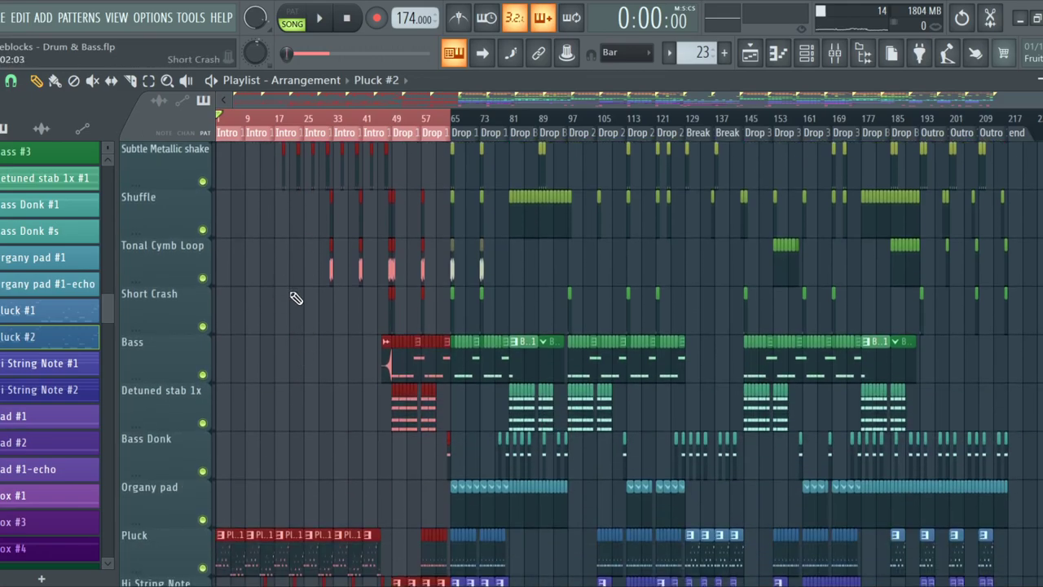
# Play the song from bar 1 and review the drum, melodic, trumpet and automation tracks throughout the intro sections
pyautogui.scroll(4, 299, 422)
pyautogui.press('space')
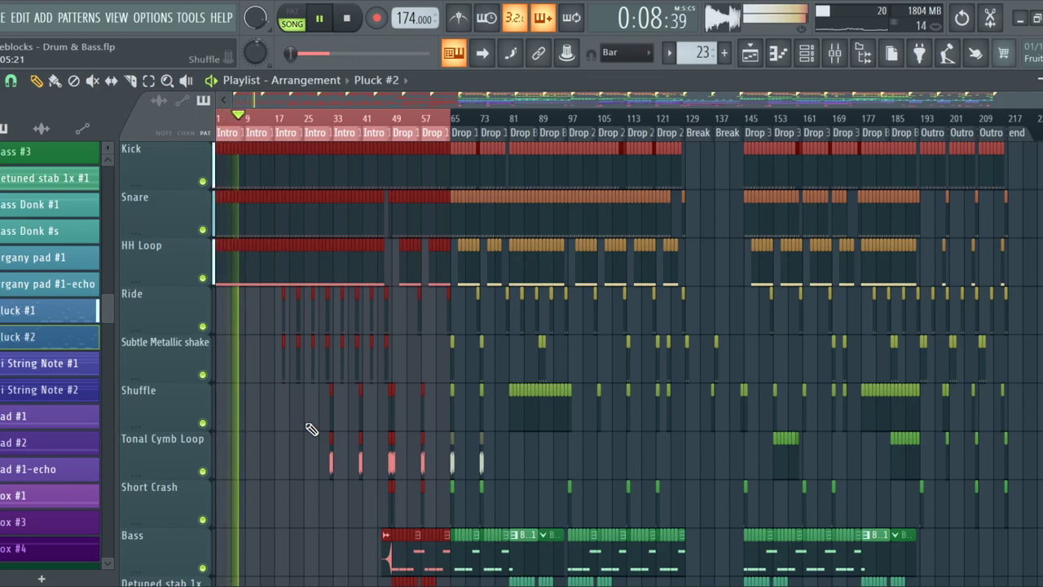
pyautogui.scroll(-10, 310, 429)
pyautogui.scroll(-1, 295, 392)
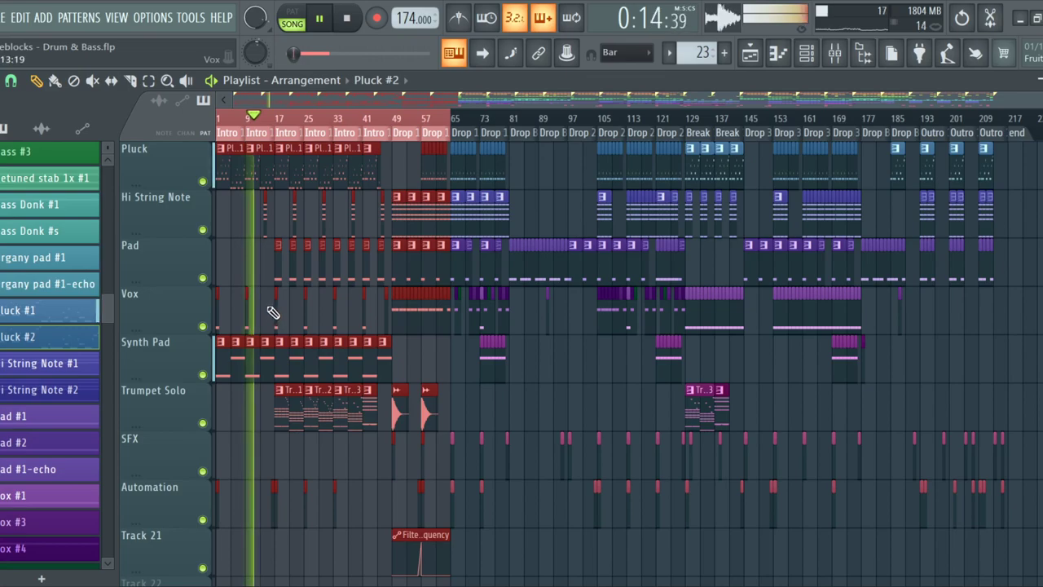
pyautogui.scroll(6, 273, 312)
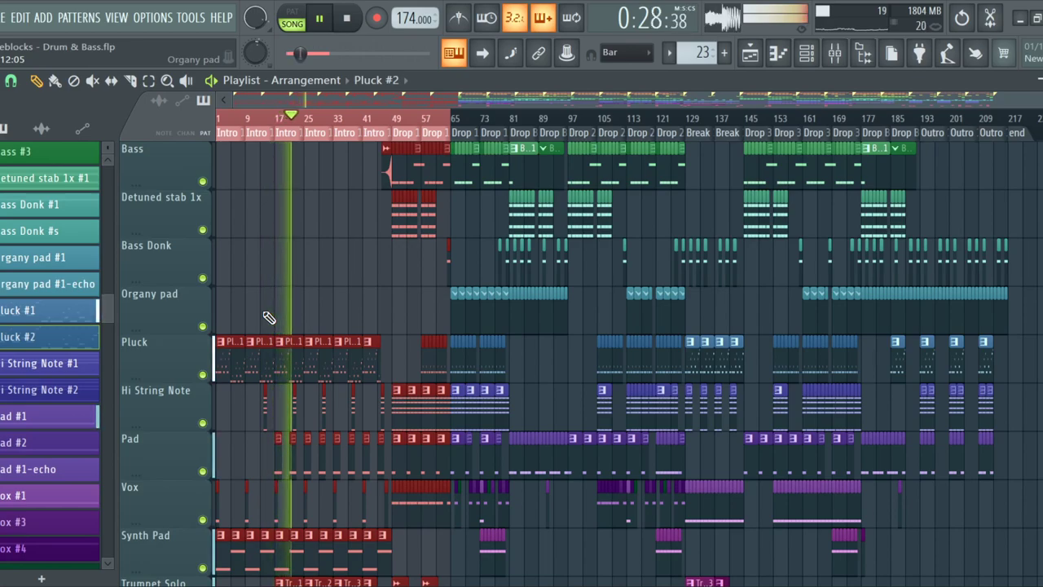
pyautogui.scroll(-5, 269, 317)
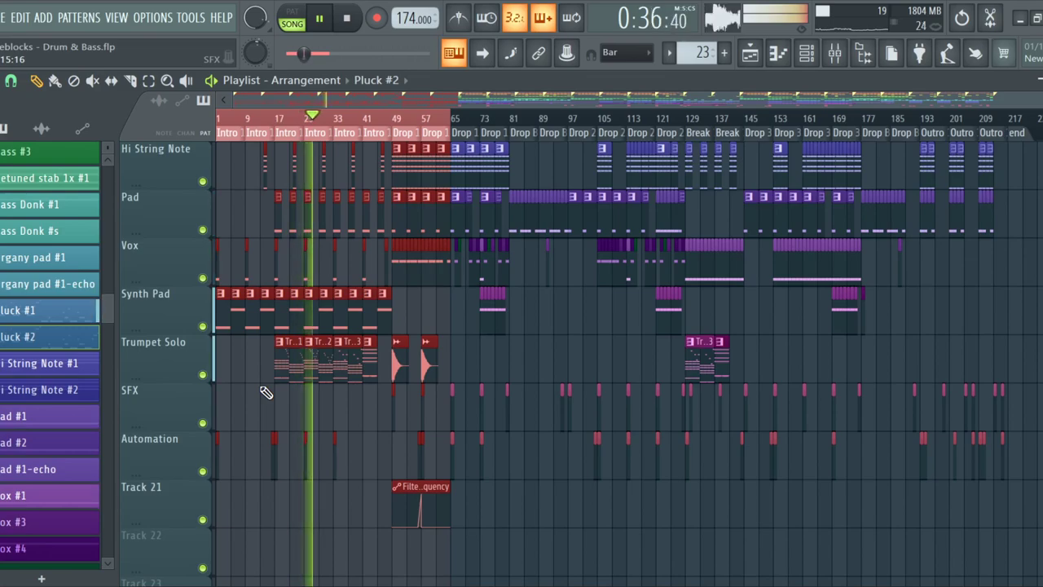
pyautogui.scroll(1, 260, 408)
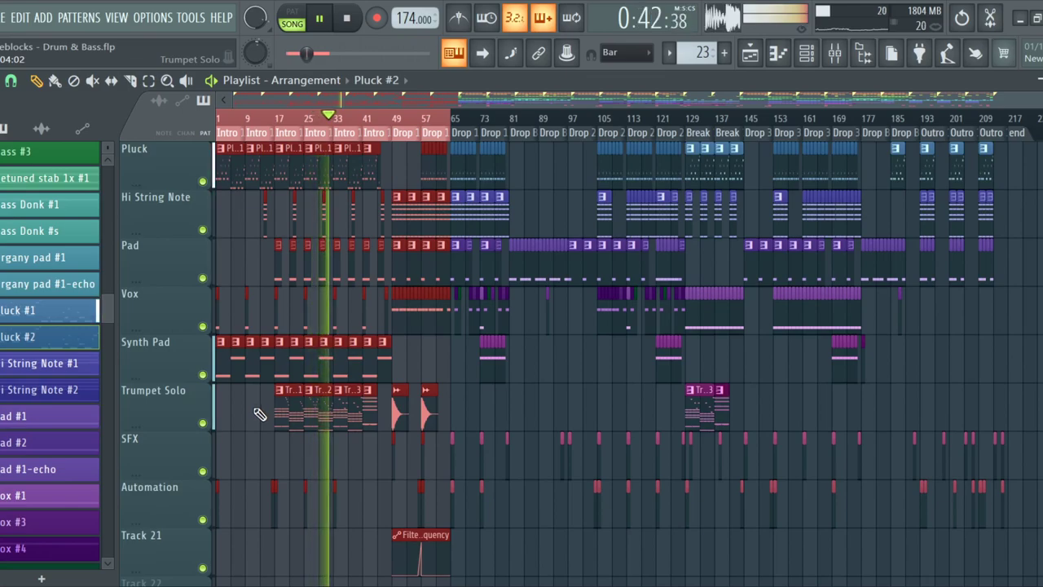
pyautogui.scroll(1, 252, 417)
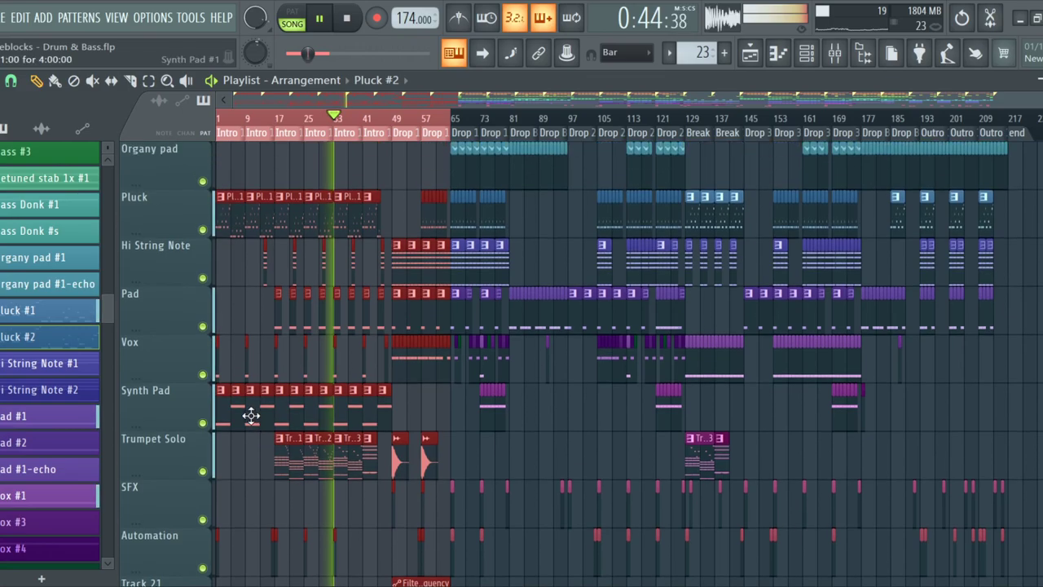
pyautogui.scroll(1, 250, 417)
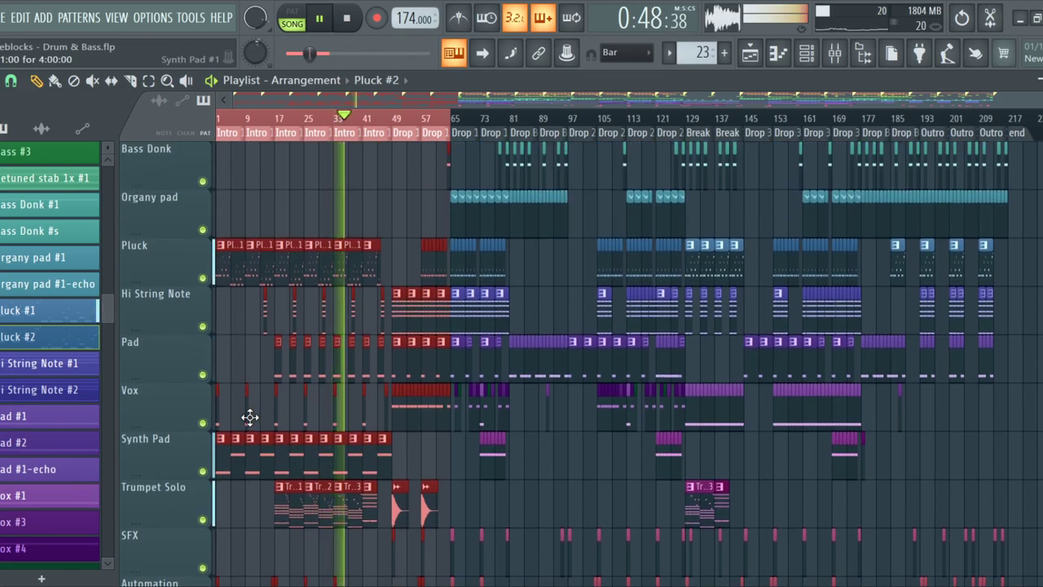
pyautogui.scroll(-3, 249, 417)
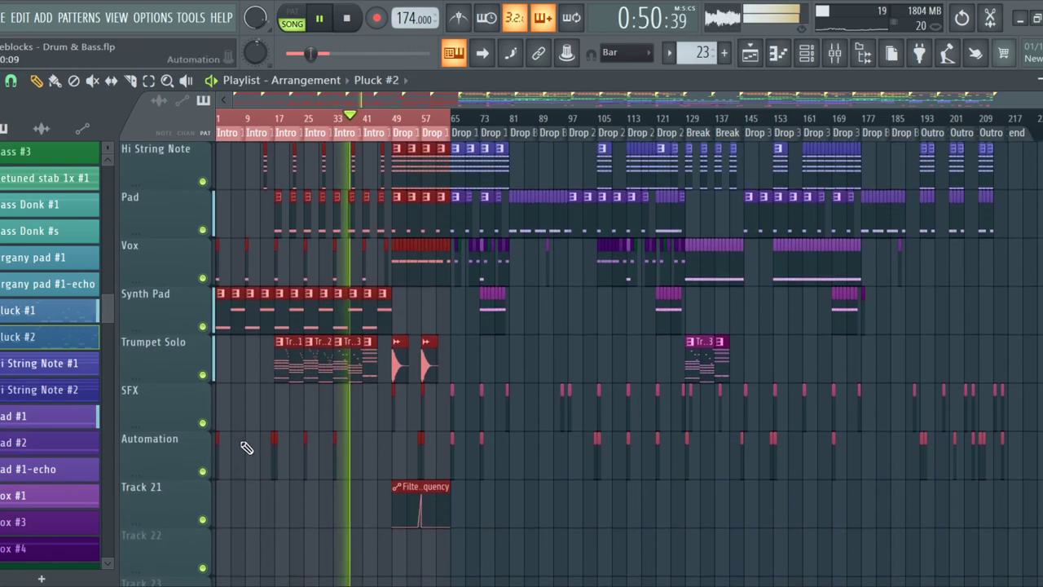
pyautogui.scroll(-1, 213, 384)
pyautogui.scroll(1, 256, 372)
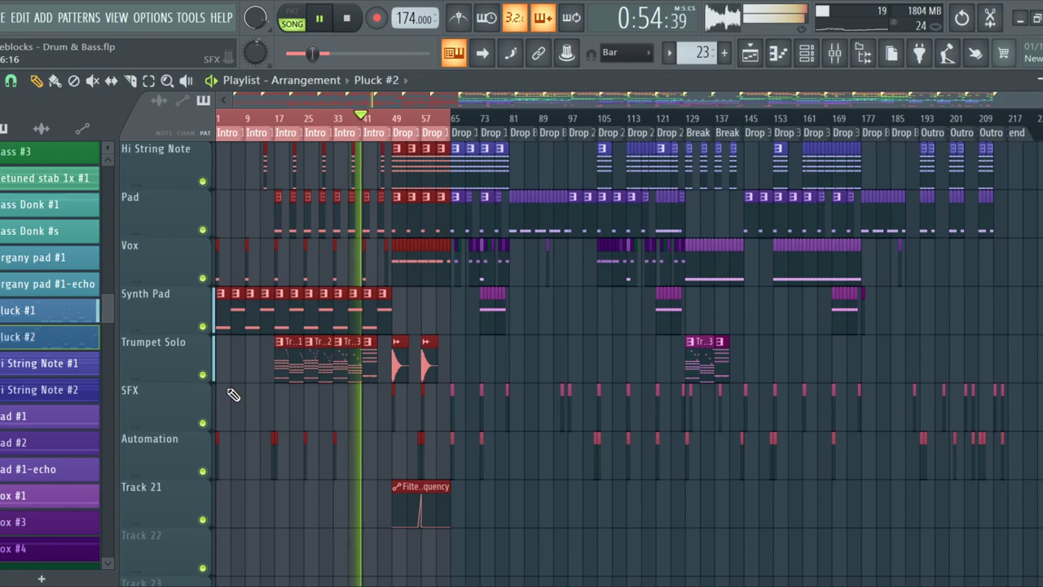
pyautogui.scroll(2, 232, 389)
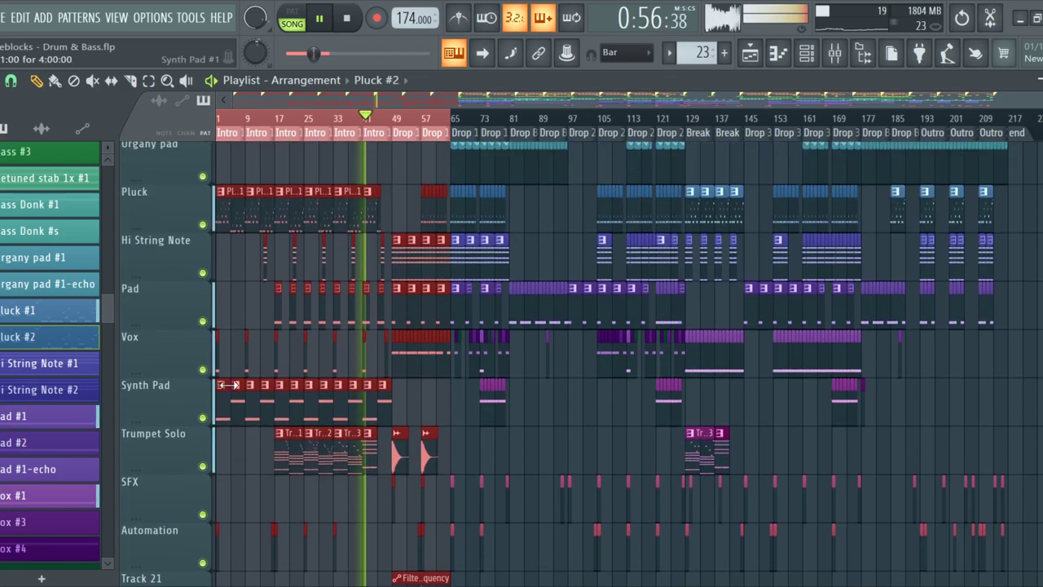
pyautogui.scroll(12, 232, 381)
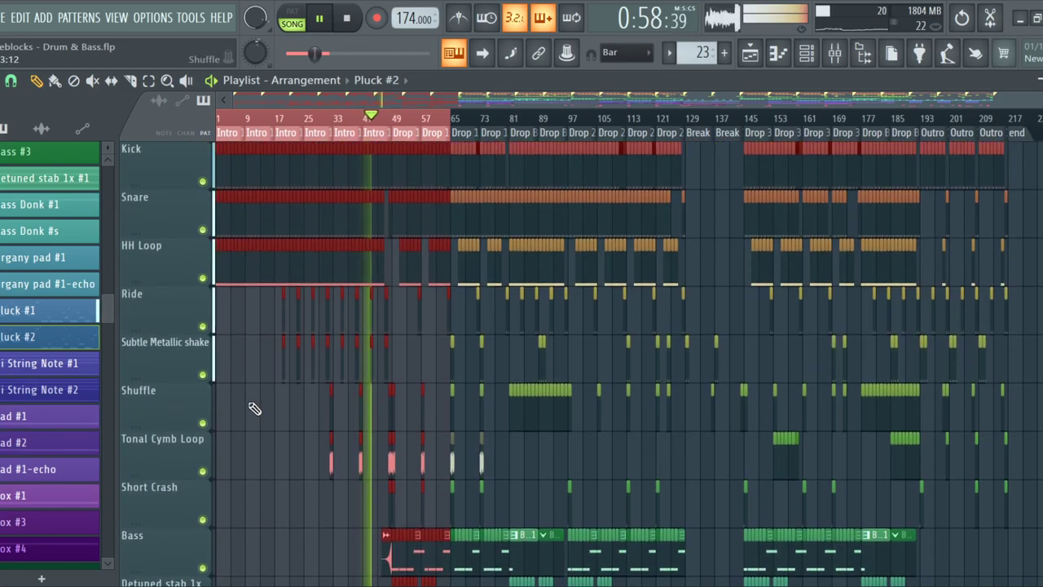
# Follow the bass, stab, string and vox tracks through Drop 1.1 and Drop 1.2 during playback and stop the song
pyautogui.scroll(-5, 255, 405)
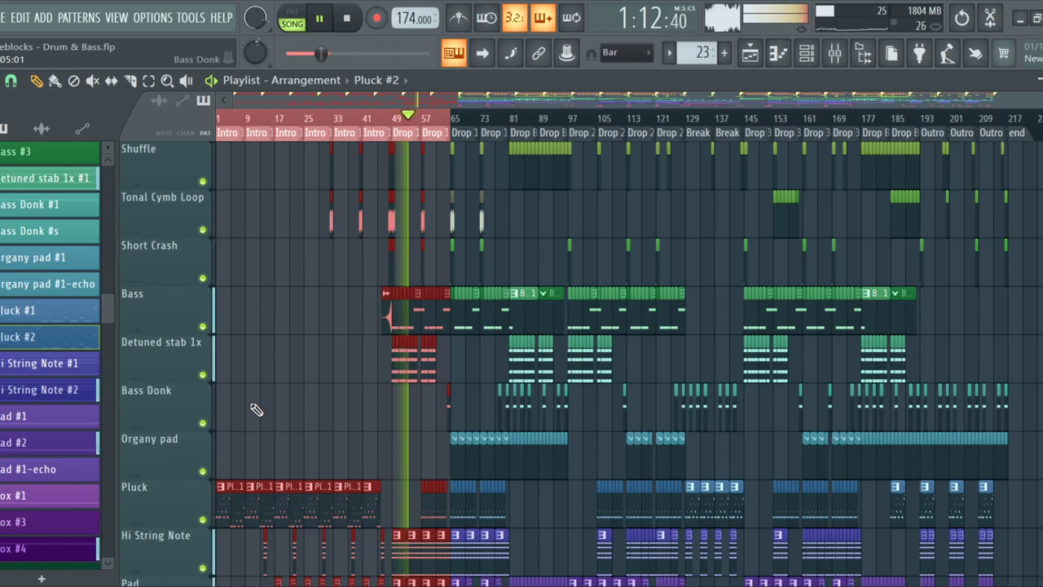
pyautogui.scroll(-10, 424, 287)
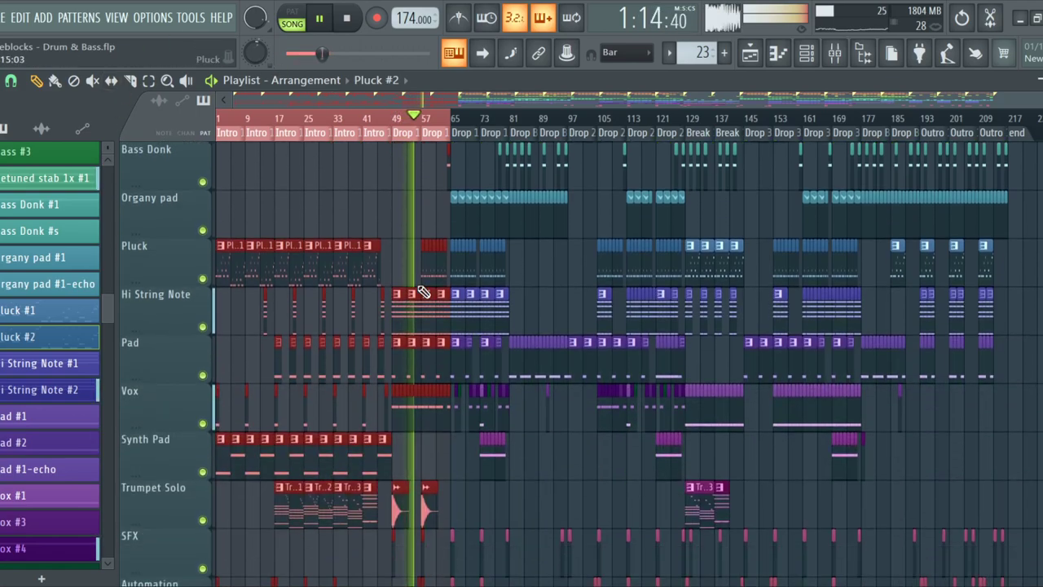
pyautogui.scroll(10, 425, 287)
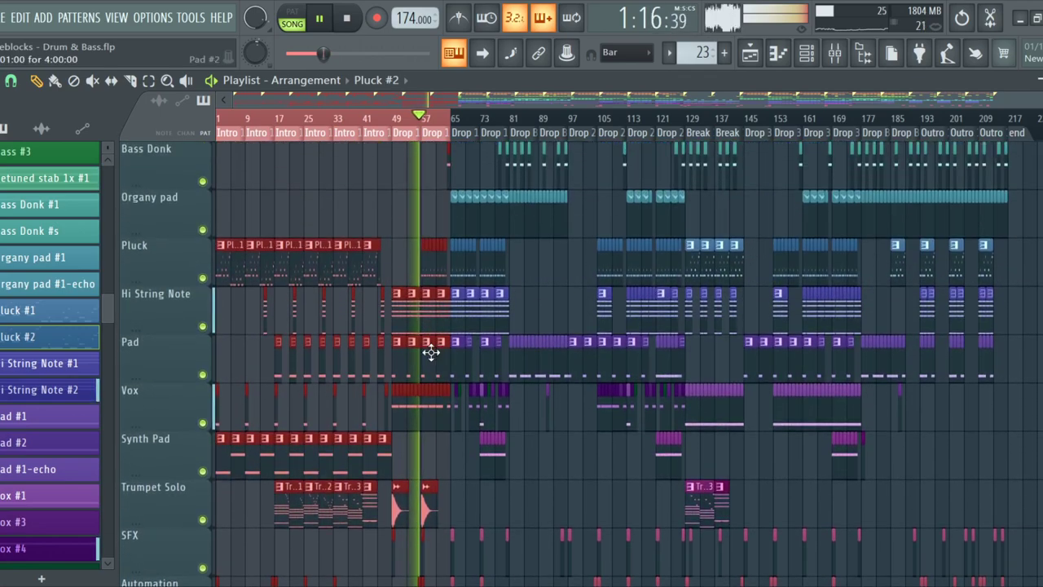
pyautogui.scroll(5, 424, 309)
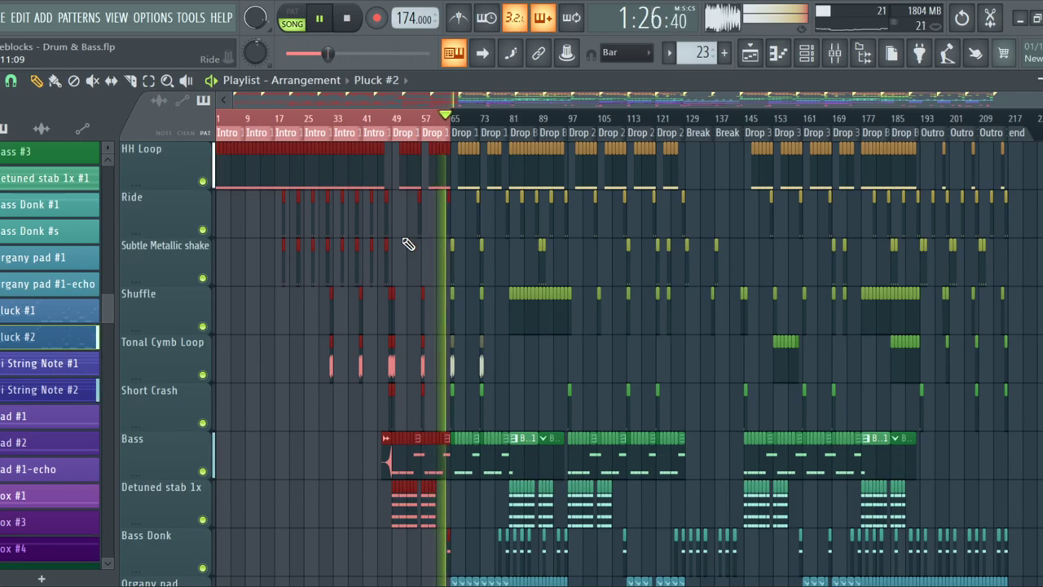
pyautogui.press('space')
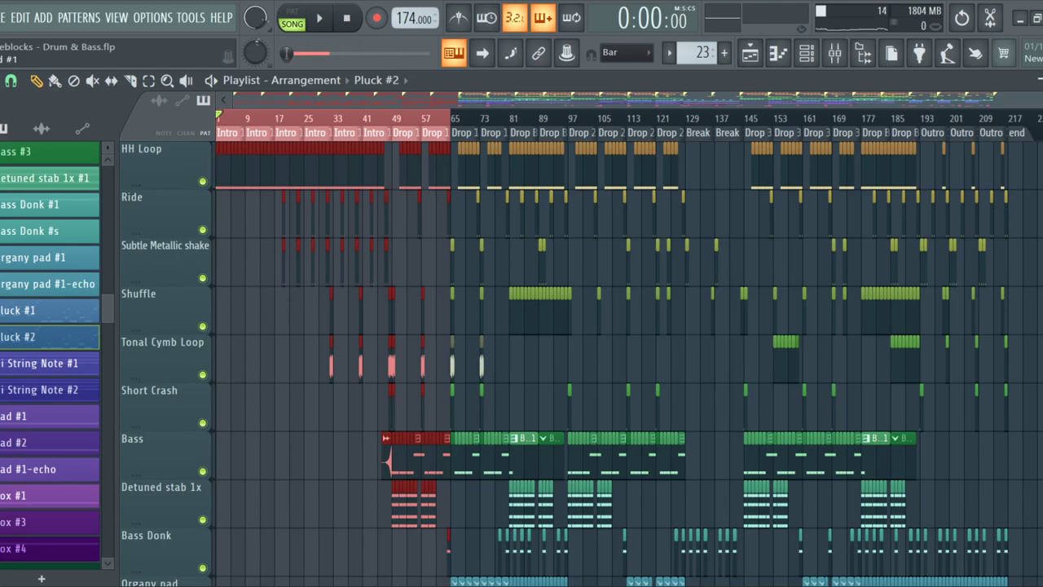
# Examine the drum, percussion and bass clips at the transition from Intro 1.6 into Drop 1.1
pyautogui.scroll(2, 402, 334)
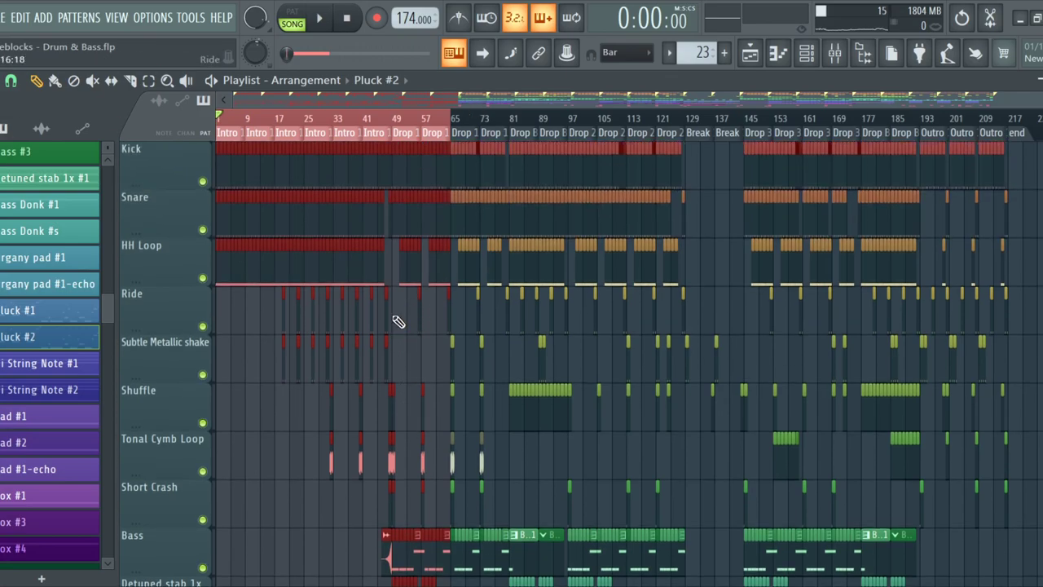
pyautogui.scroll(-9, 415, 325)
pyautogui.scroll(7, 302, 280)
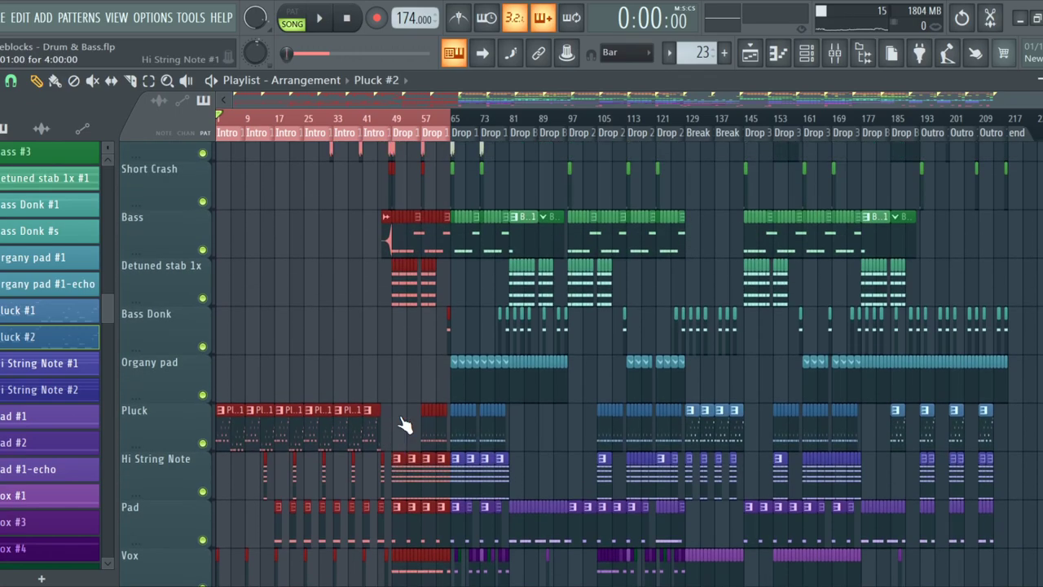
pyautogui.scroll(2, 395, 411)
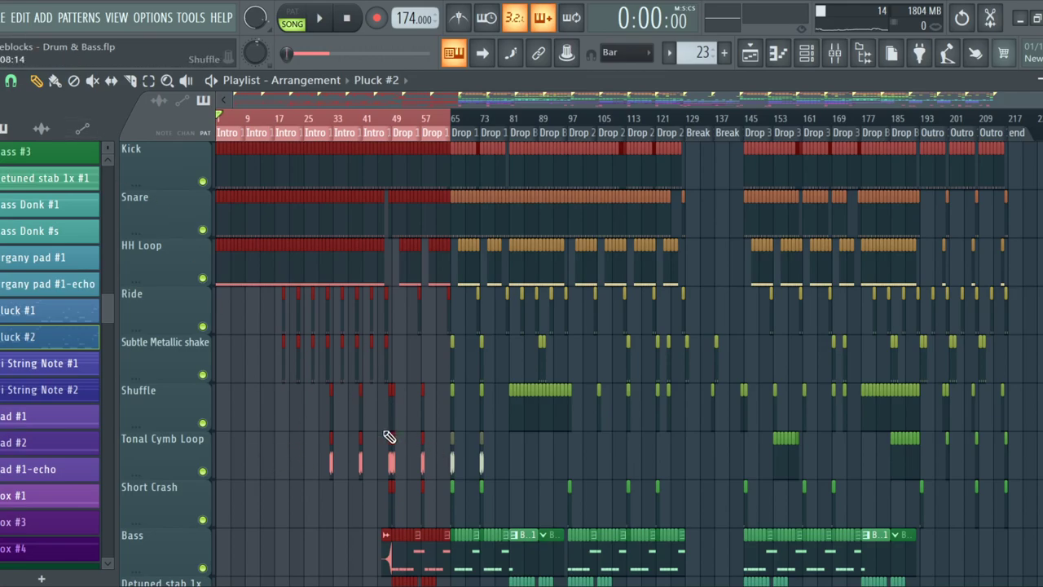
pyautogui.scroll(-14, 383, 408)
pyautogui.scroll(5, 379, 392)
pyautogui.scroll(6, 375, 420)
pyautogui.keyDown('ctrl'); pyautogui.scroll(6, 379, 423); pyautogui.keyUp('ctrl')
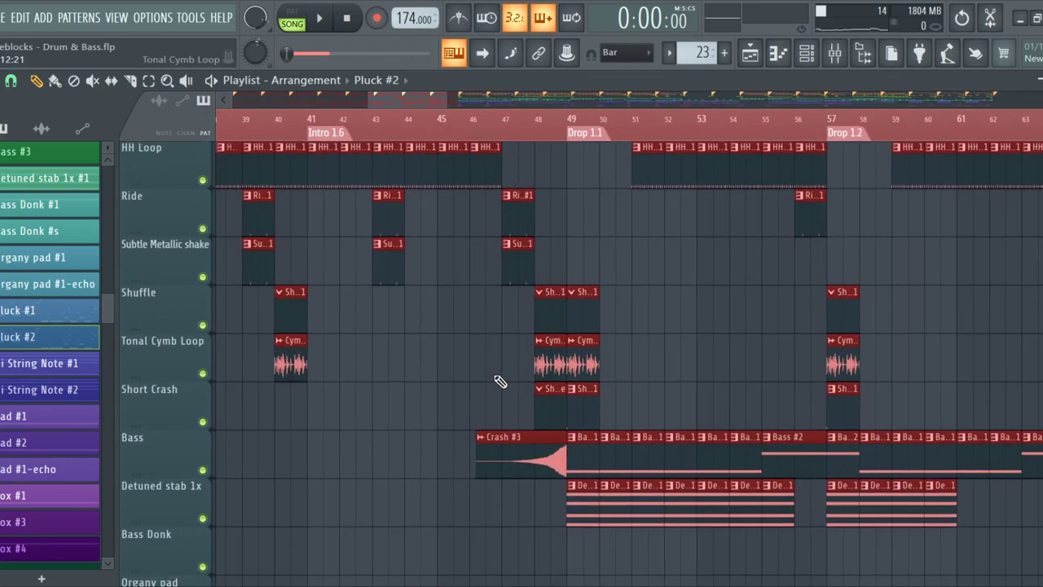
pyautogui.keyDown('ctrl'); pyautogui.scroll(-4, 498, 385); pyautogui.keyUp('ctrl')
# Review all tracks from Kick down to the bass filter automation across the intro, Drop 1.1 and Drop 1.2
pyautogui.scroll(-5, 481, 395)
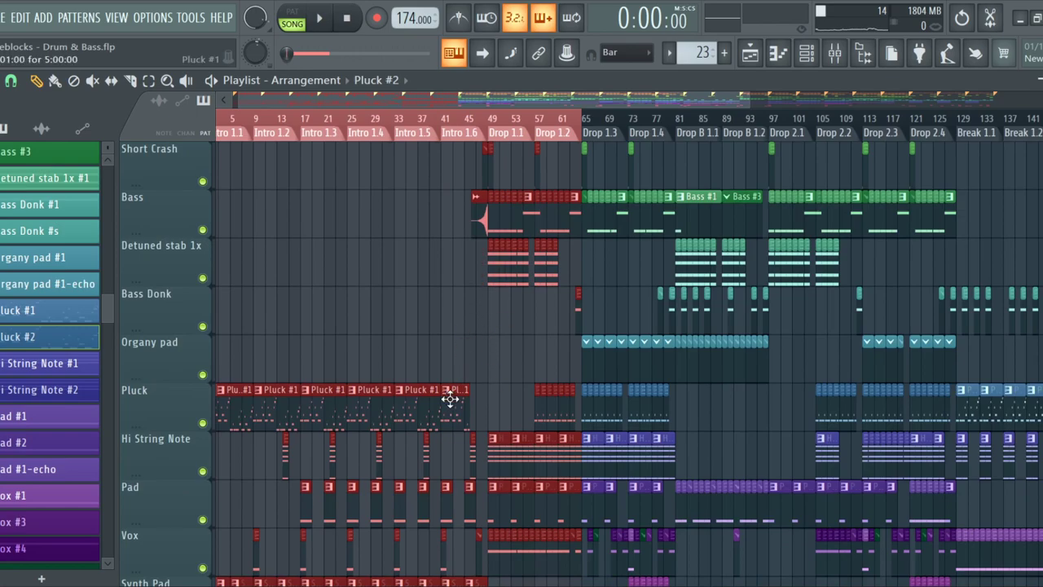
pyautogui.scroll(7, 443, 407)
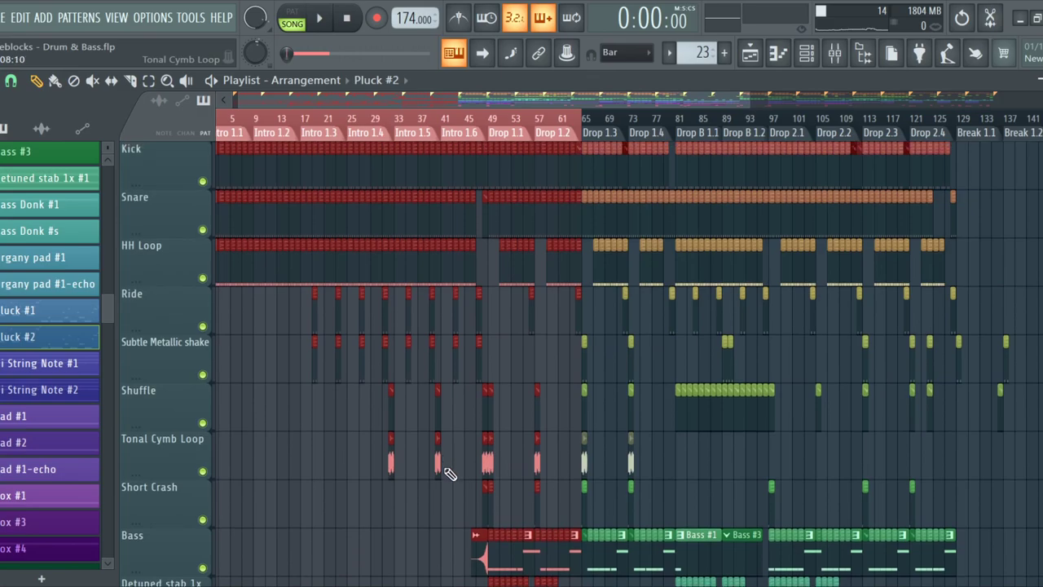
pyautogui.scroll(-9, 454, 491)
pyautogui.scroll(-5, 496, 461)
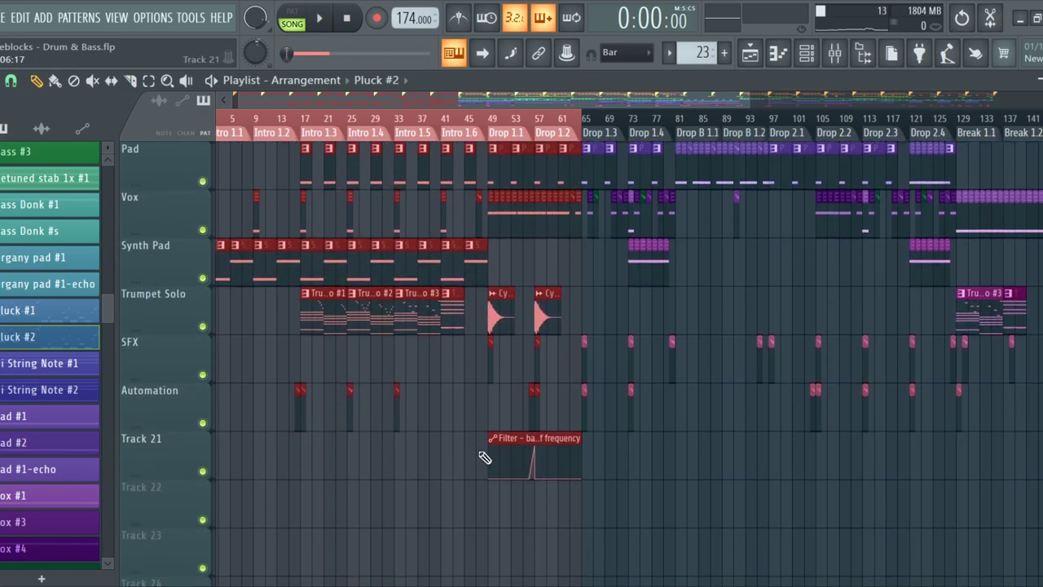
pyautogui.scroll(14, 481, 452)
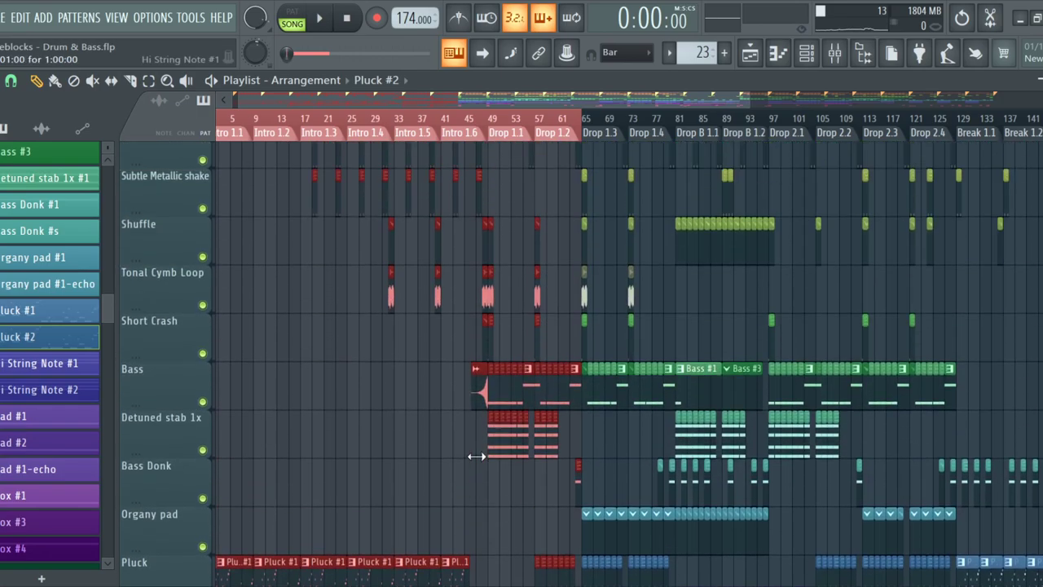
pyautogui.scroll(-3, 486, 440)
pyautogui.scroll(-8, 485, 440)
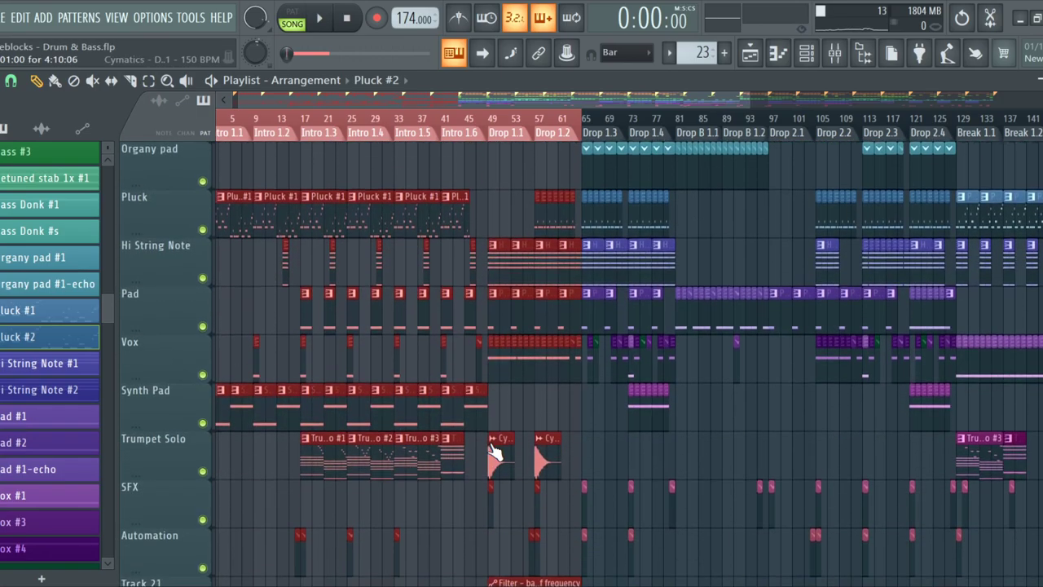
pyautogui.scroll(7, 487, 473)
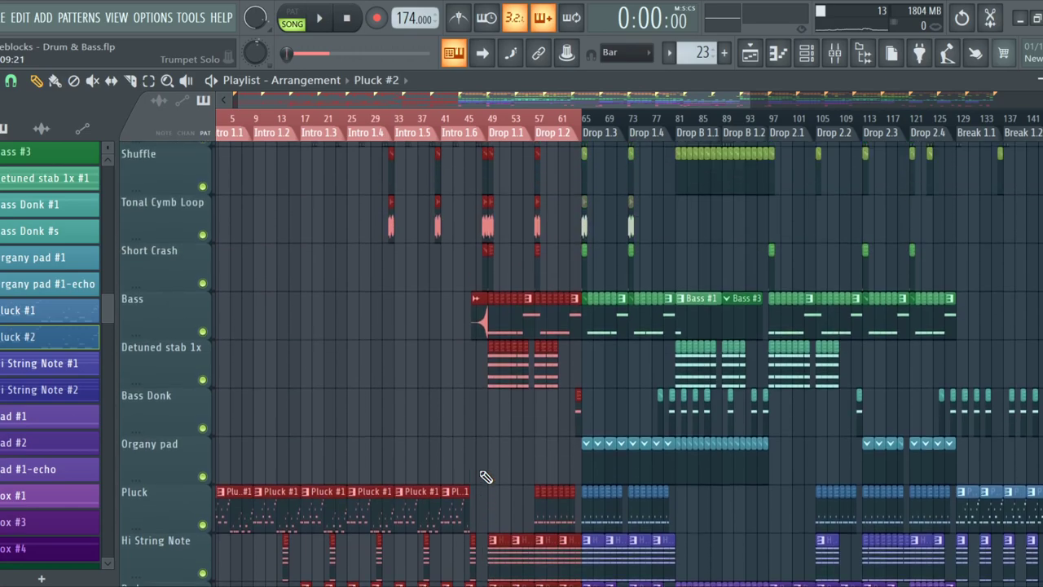
# Examine the pluck, string, pad, vox, trumpet, SFX and automation tracks across the intro sections and first two drops
pyautogui.scroll(2, 486, 477)
pyautogui.scroll(-10, 484, 481)
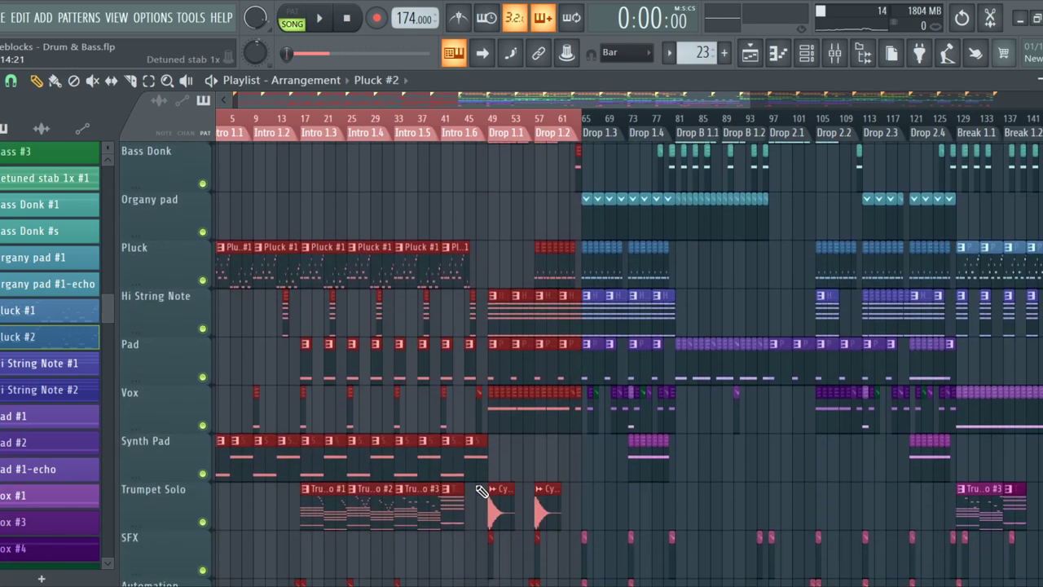
pyautogui.scroll(-2, 482, 492)
pyautogui.scroll(4, 482, 489)
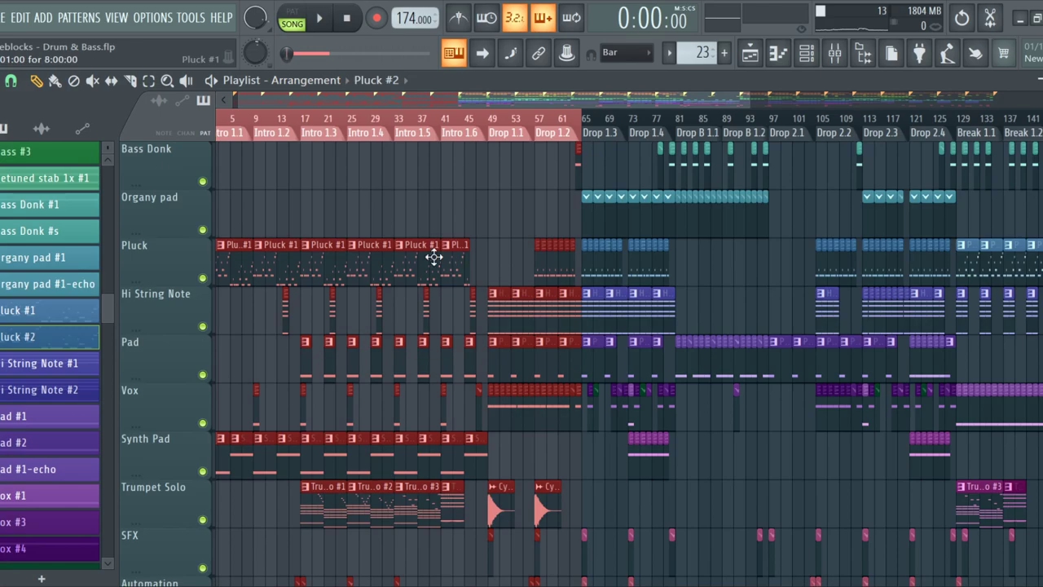
pyautogui.scroll(4, 427, 279)
pyautogui.scroll(-10, 357, 349)
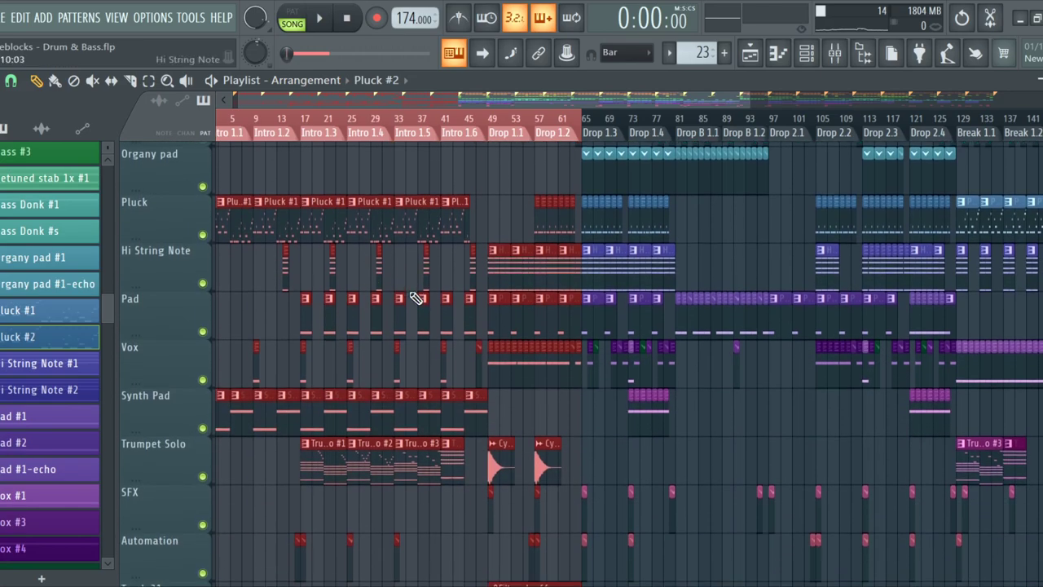
pyautogui.scroll(-1, 444, 346)
pyautogui.scroll(2, 465, 355)
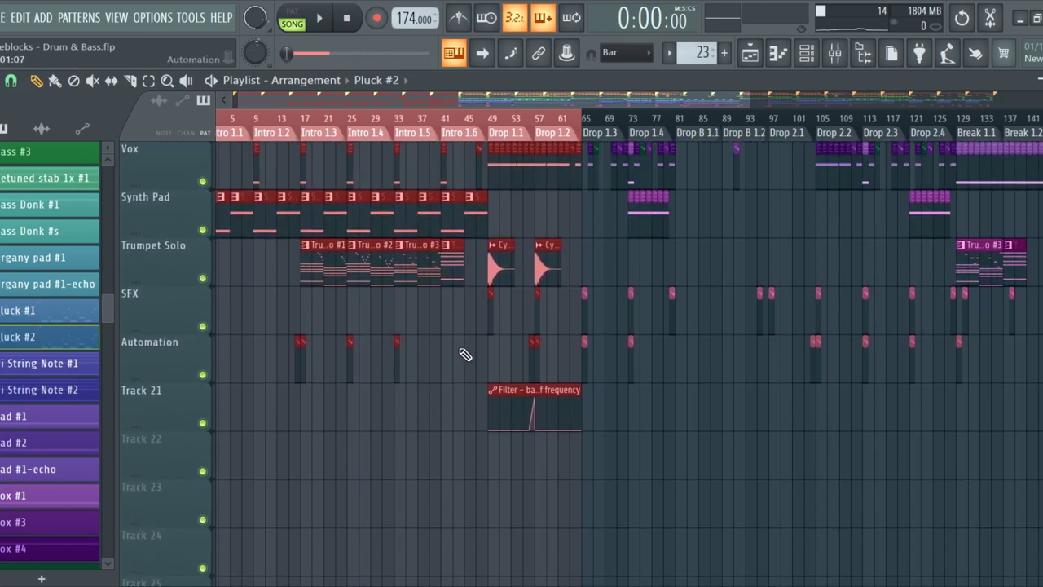
pyautogui.scroll(5, 457, 347)
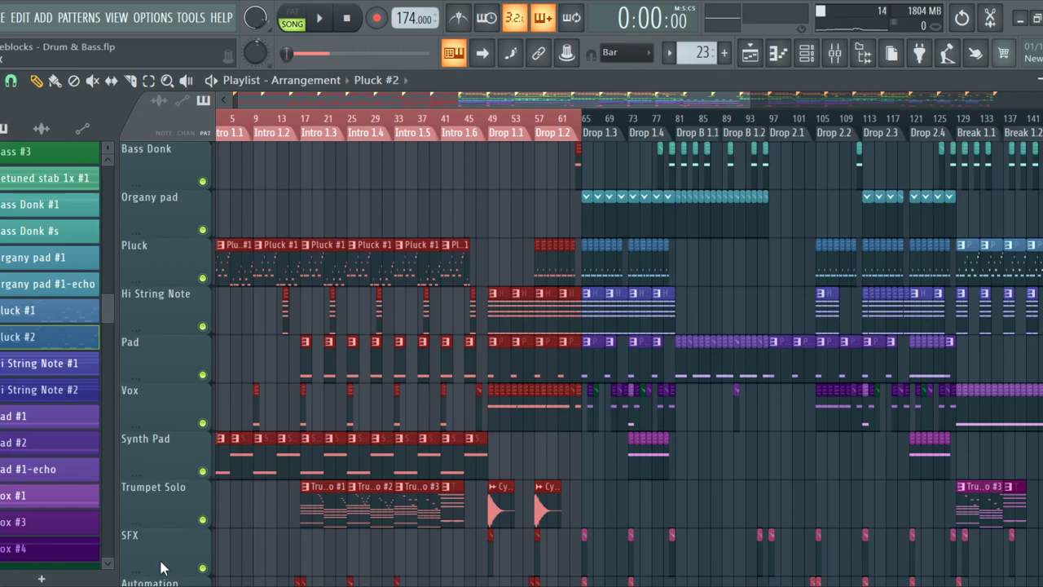
pyautogui.scroll(-3, 489, 432)
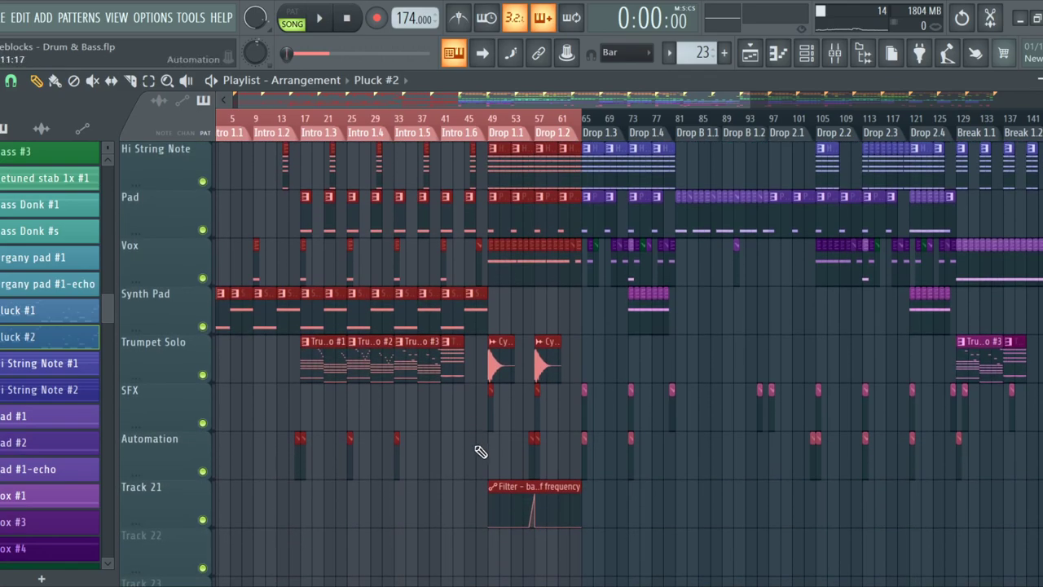
# Compare the drum and percussion clips with the bass, stab and melodic clips throughout the intro and Drop 1.1 to 1.2
pyautogui.scroll(13, 479, 456)
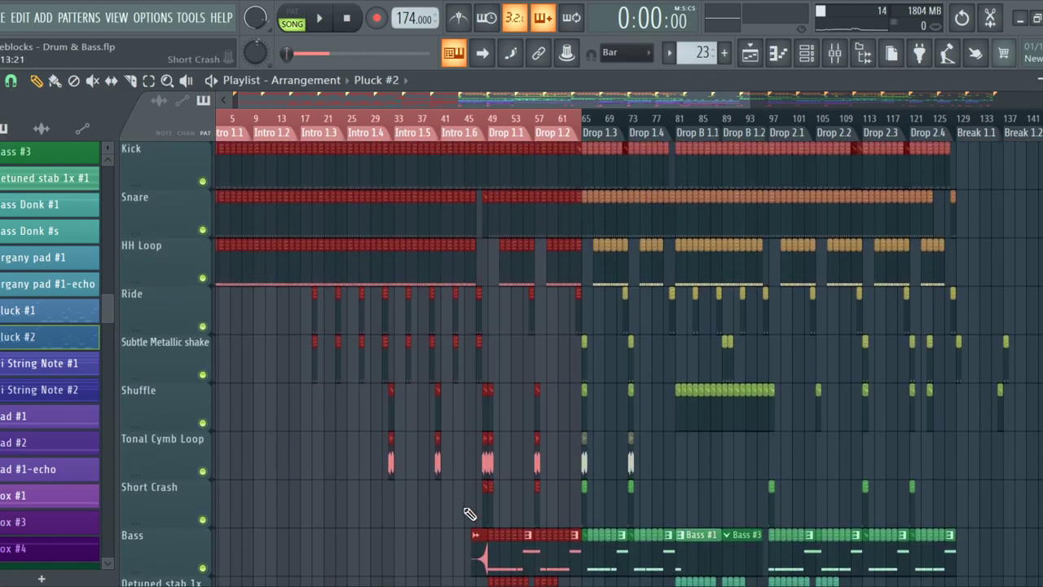
pyautogui.scroll(-14, 470, 509)
pyautogui.scroll(14, 469, 500)
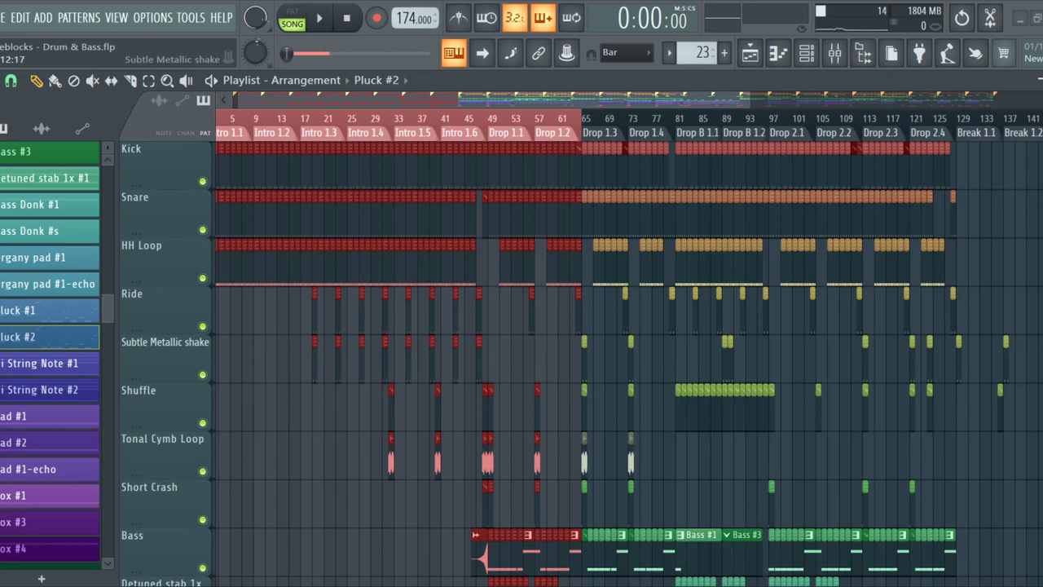
pyautogui.scroll(-3, 305, 399)
pyautogui.scroll(-4, 305, 400)
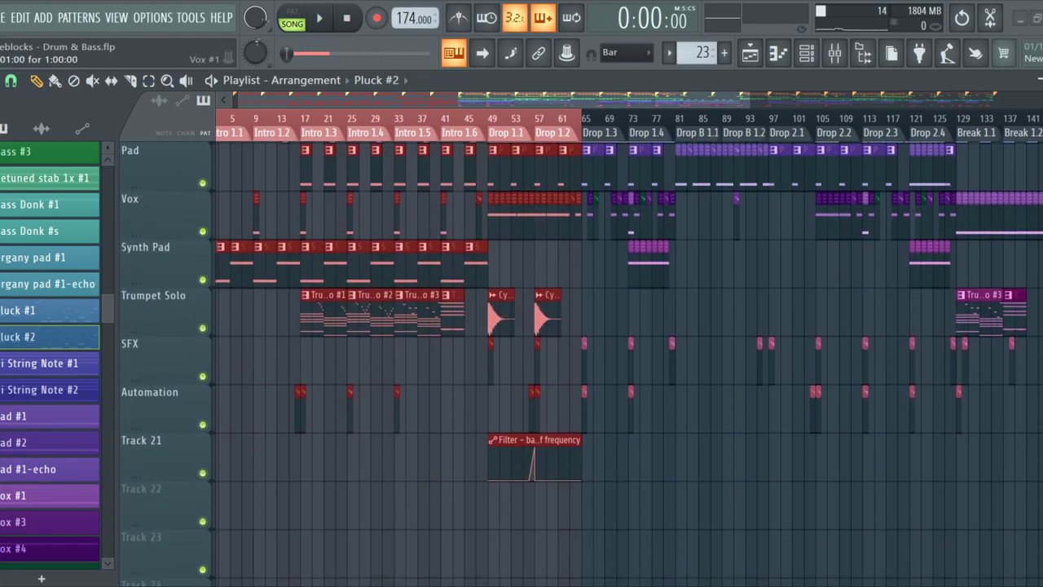
pyautogui.scroll(7, 570, 346)
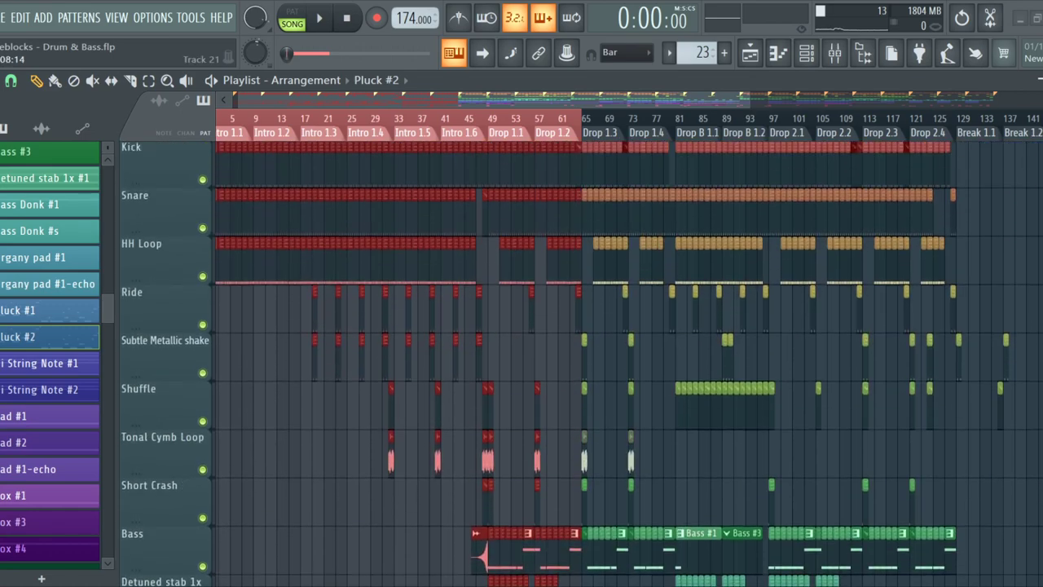
pyautogui.scroll(-2, 582, 363)
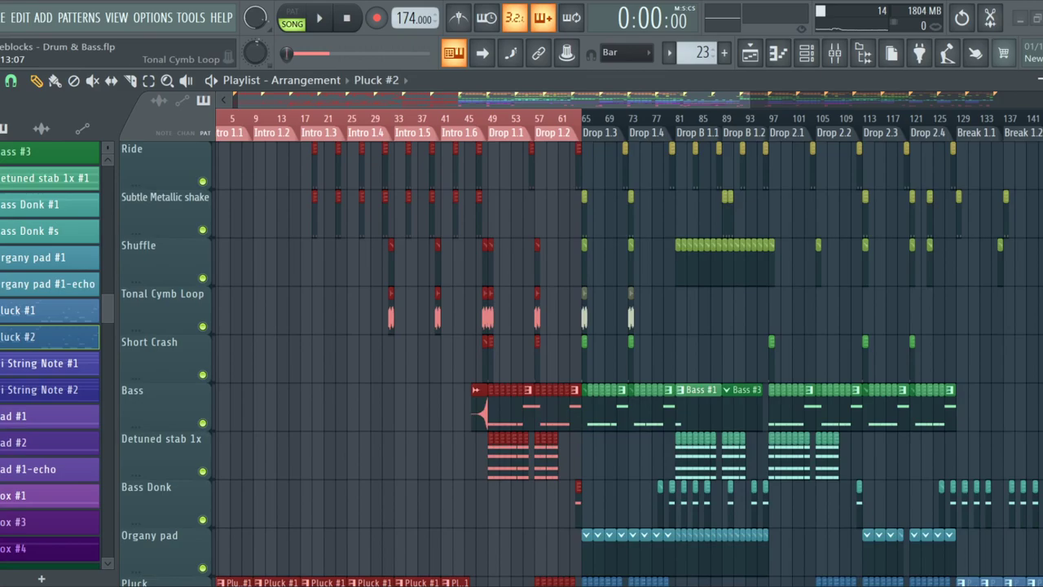
pyautogui.scroll(2, 582, 363)
pyautogui.scroll(-3, 581, 363)
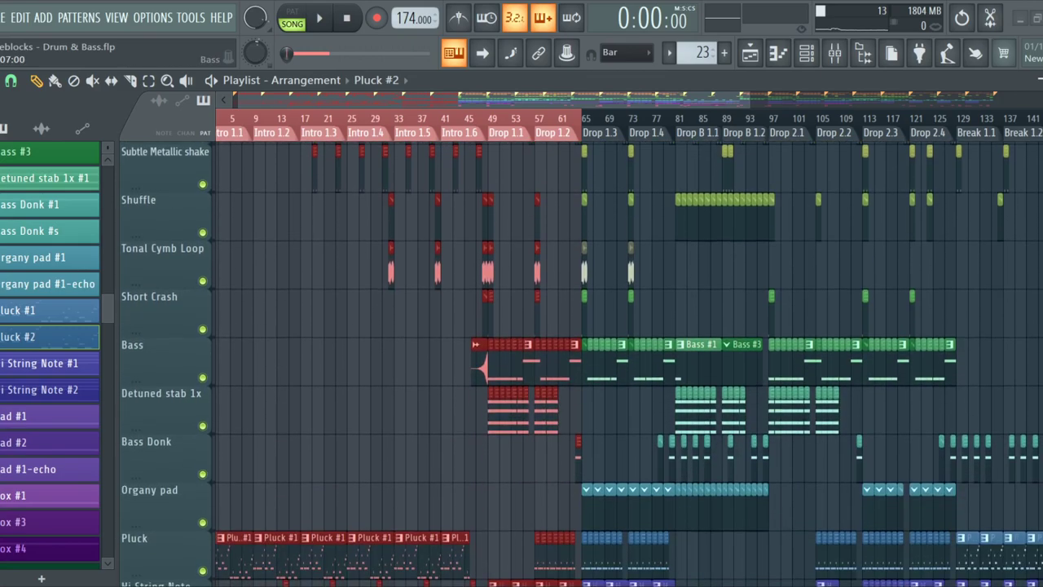
pyautogui.scroll(-2, 582, 363)
pyautogui.scroll(5, 582, 363)
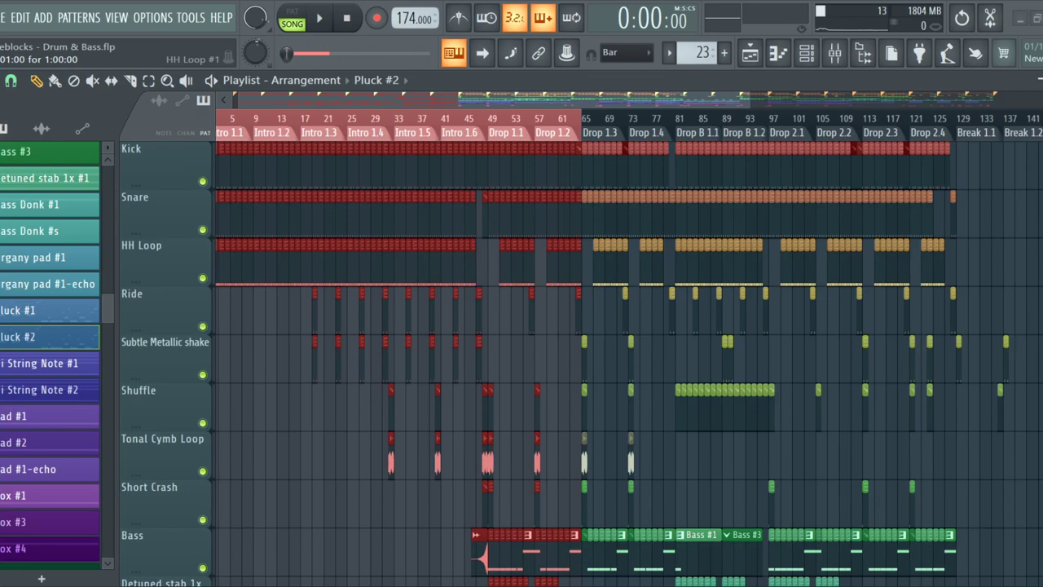
pyautogui.scroll(-10, 620, 359)
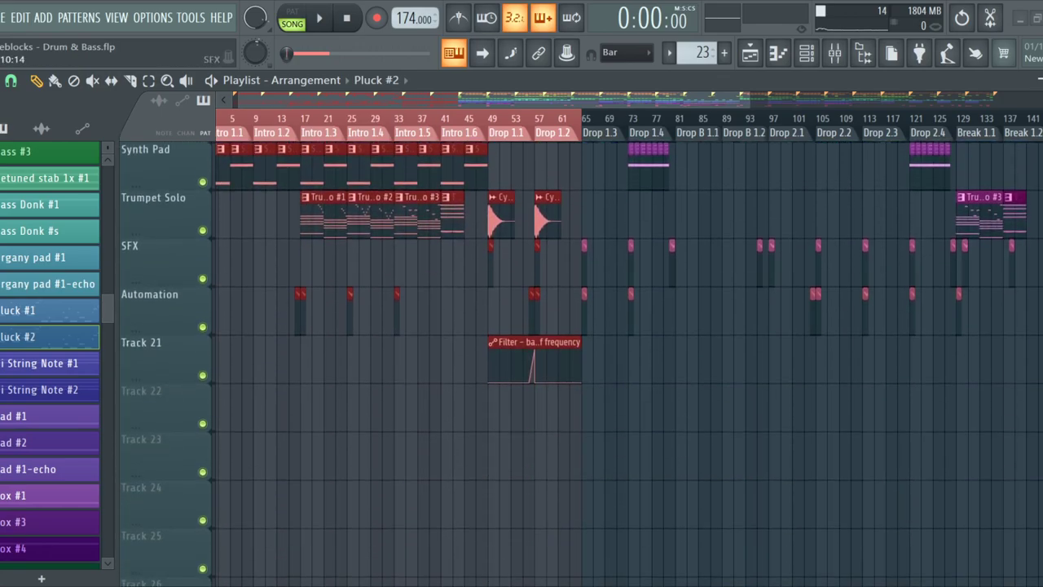
pyautogui.scroll(15, 582, 364)
pyautogui.scroll(-6, 582, 363)
pyautogui.scroll(-3, 582, 364)
pyautogui.scroll(9, 582, 363)
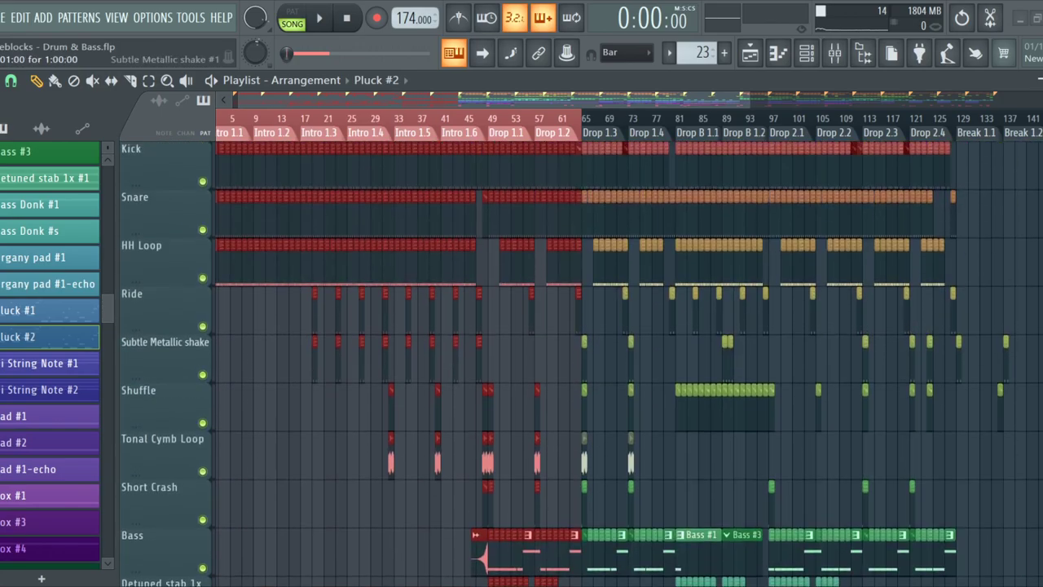
pyautogui.scroll(-15, 582, 363)
pyautogui.scroll(2, 581, 364)
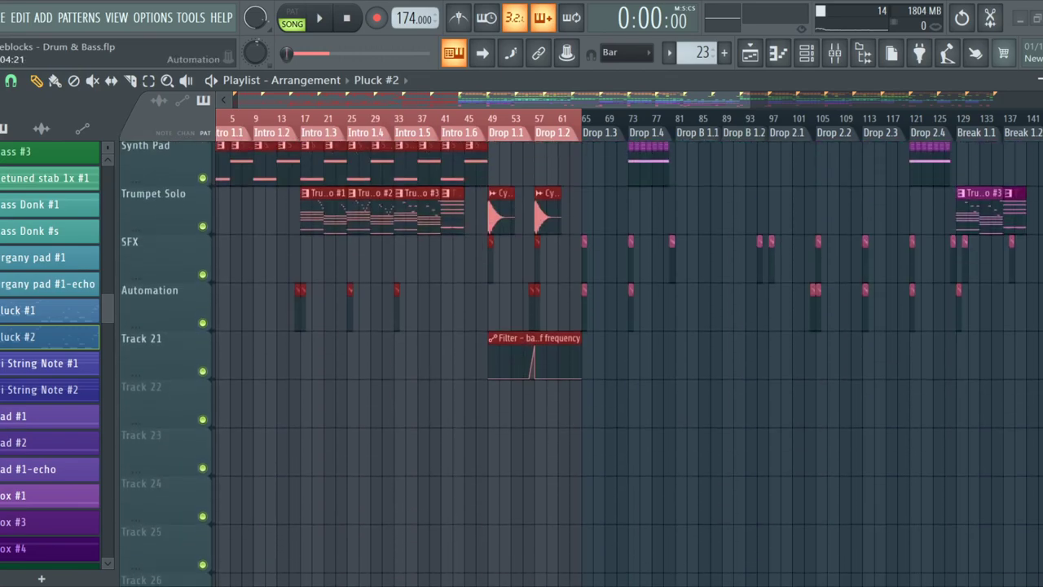
pyautogui.scroll(15, 582, 364)
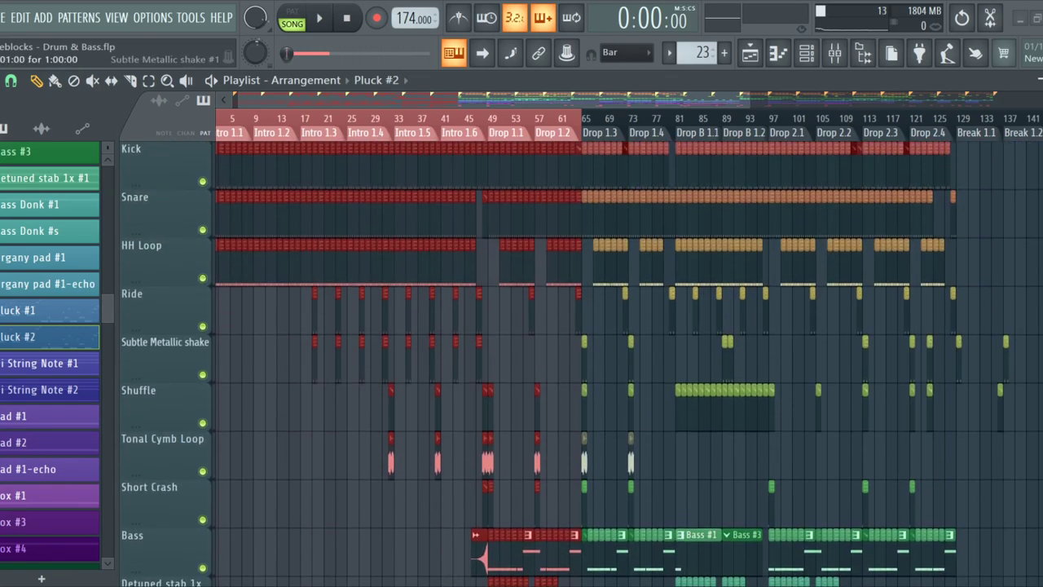
pyautogui.scroll(-8, 581, 364)
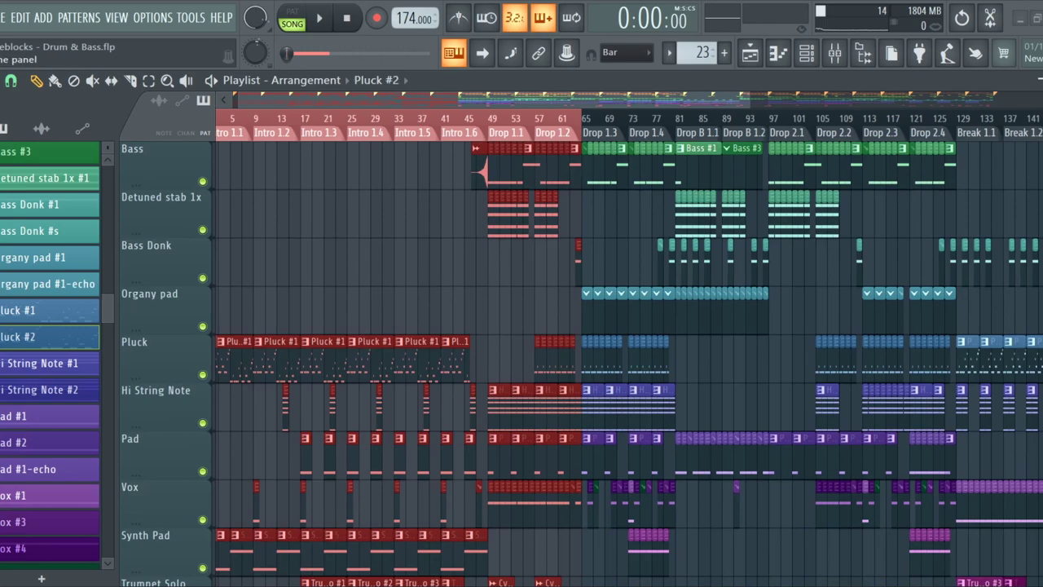
pyautogui.scroll(-5, 582, 364)
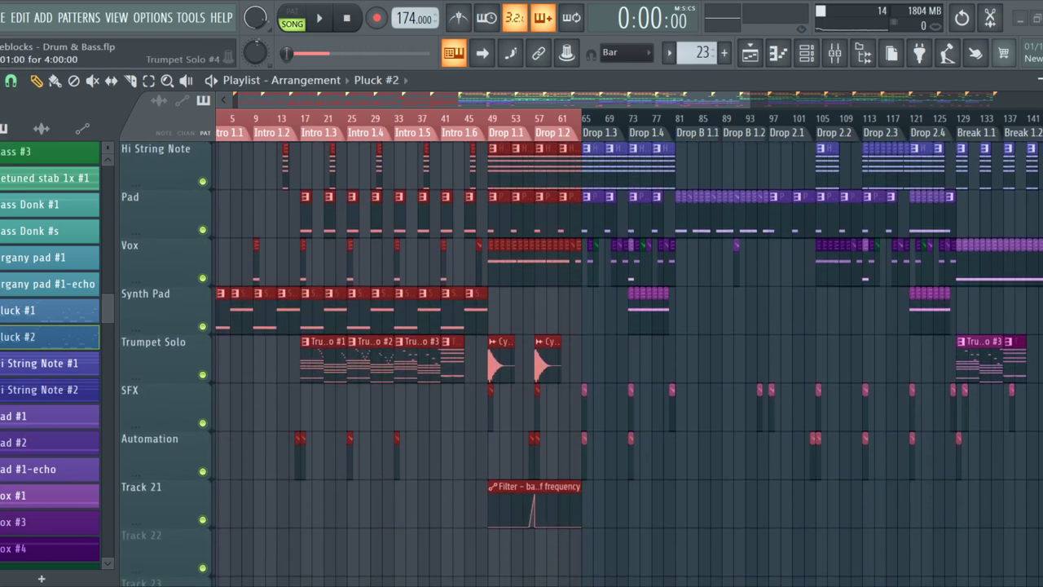
pyautogui.scroll(13, 582, 363)
pyautogui.scroll(-5, 582, 363)
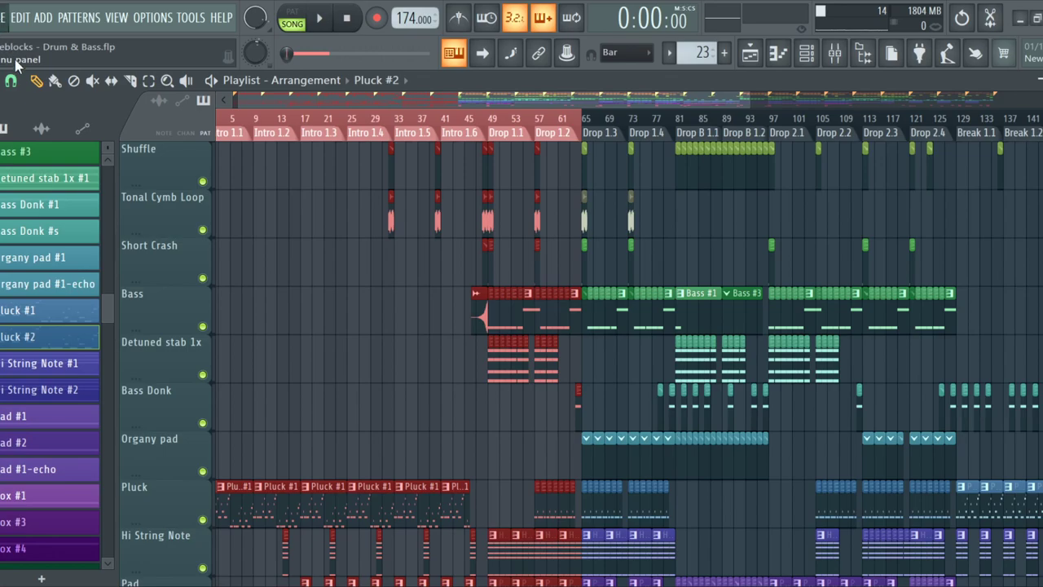
pyautogui.scroll(-4, 403, 314)
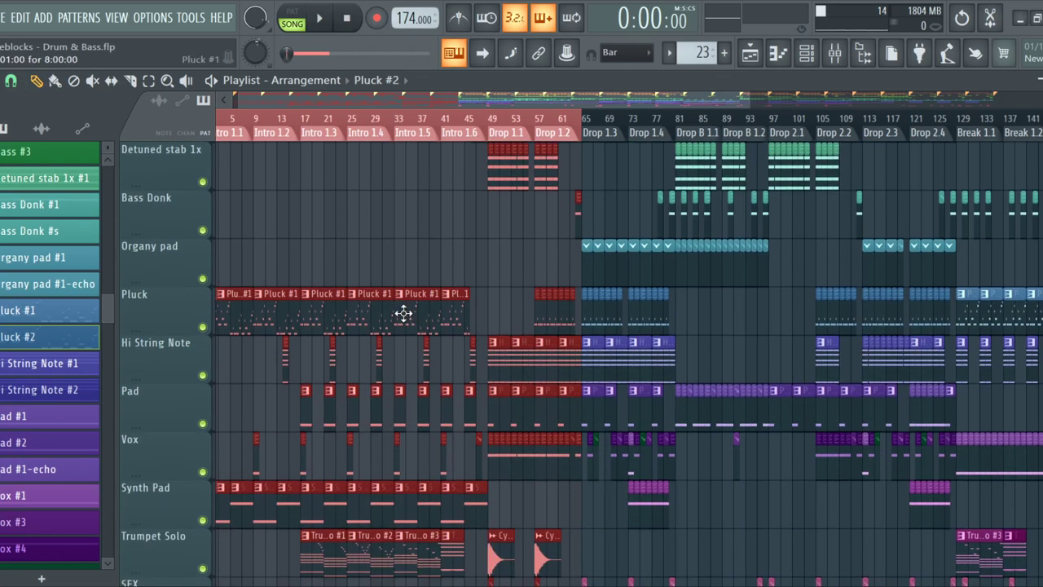
pyautogui.scroll(-7, 404, 313)
pyautogui.scroll(16, 415, 350)
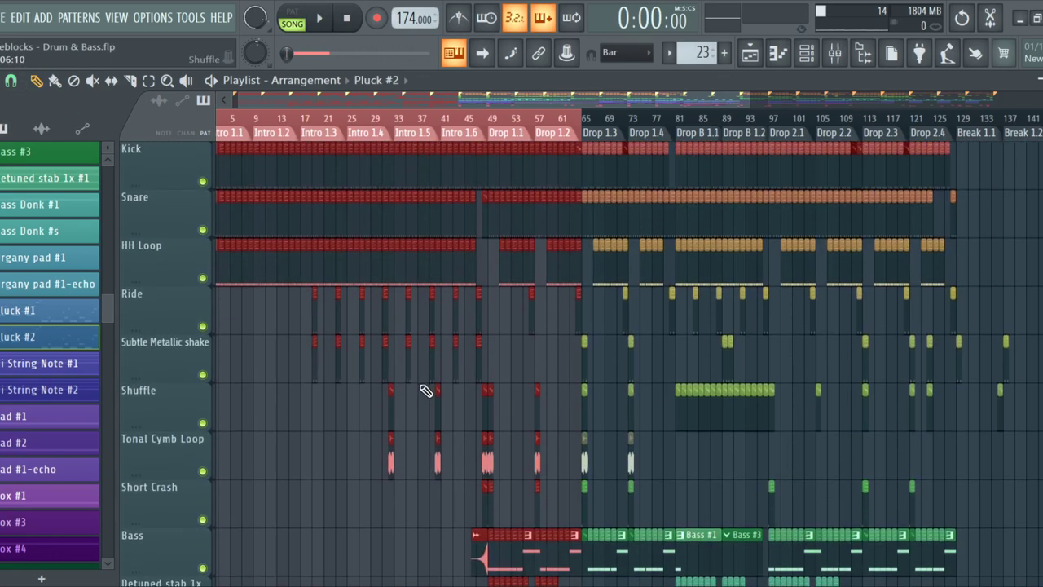
pyautogui.scroll(-9, 371, 440)
pyautogui.scroll(-7, 366, 431)
pyautogui.scroll(8, 361, 424)
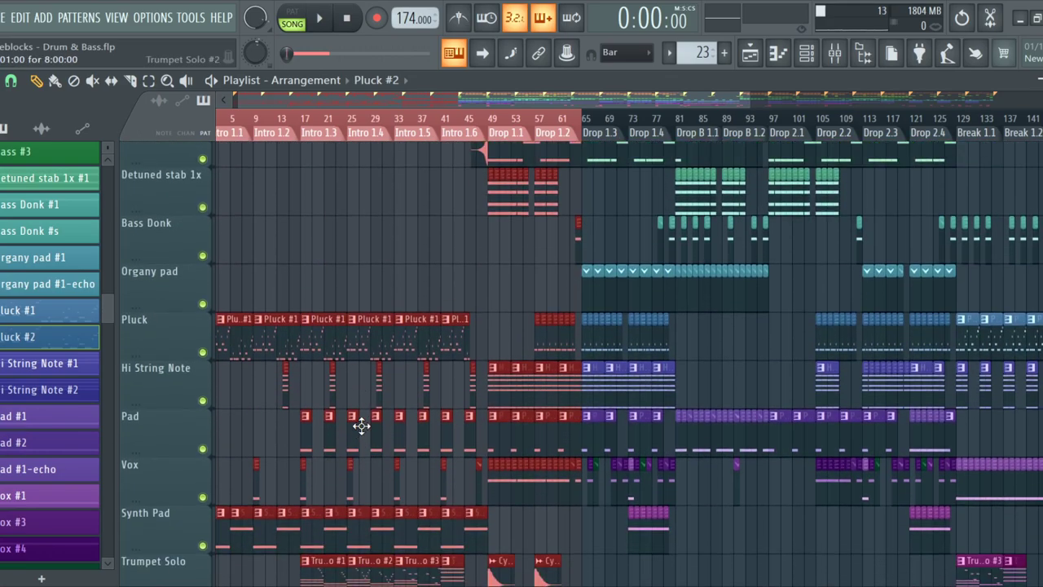
pyautogui.scroll(9, 361, 424)
pyautogui.scroll(-9, 384, 465)
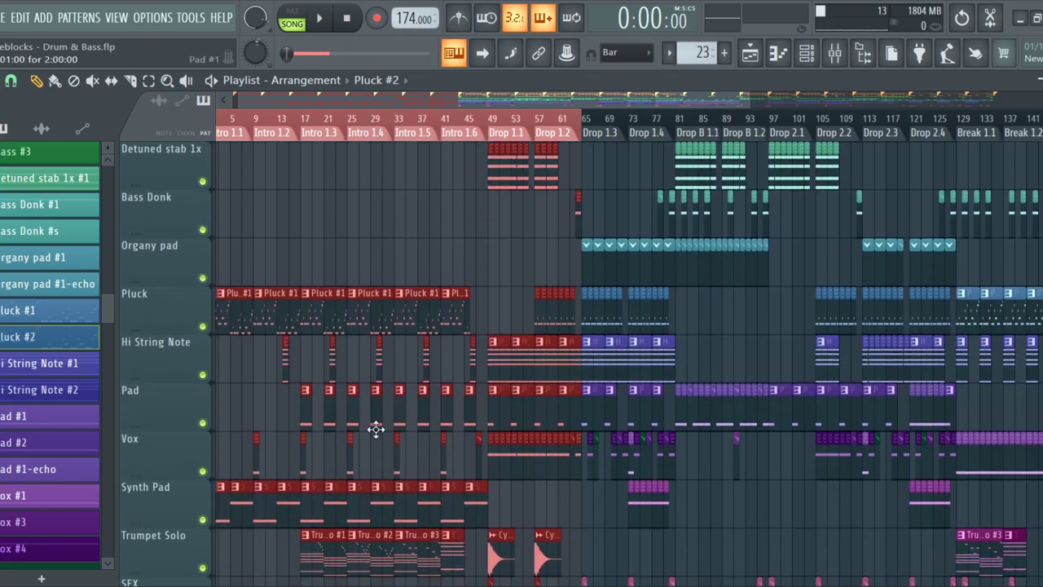
pyautogui.scroll(-5, 383, 440)
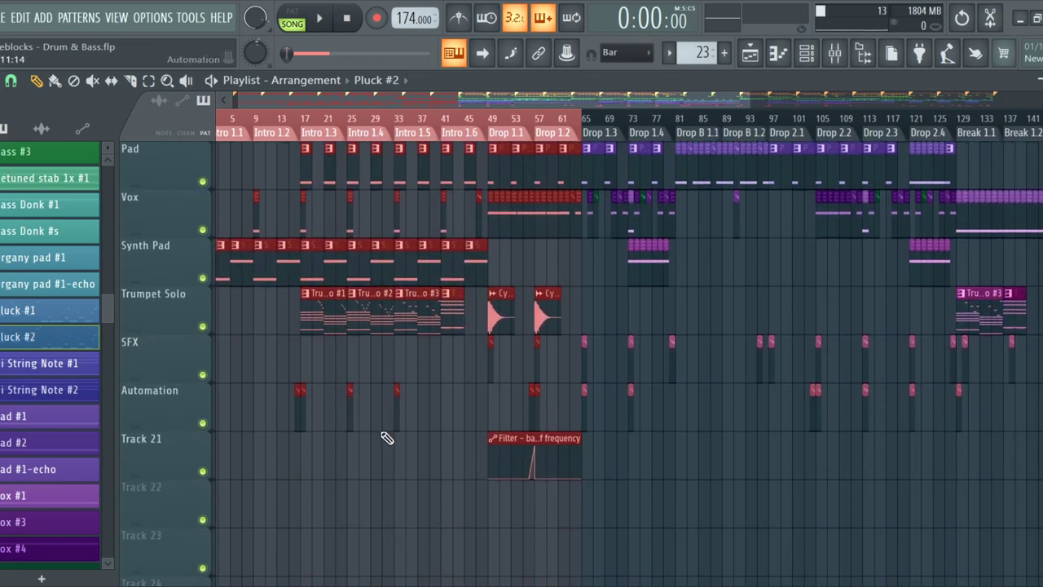
pyautogui.scroll(10, 388, 436)
pyautogui.scroll(-5, 390, 440)
pyautogui.scroll(-4, 390, 441)
pyautogui.scroll(12, 390, 441)
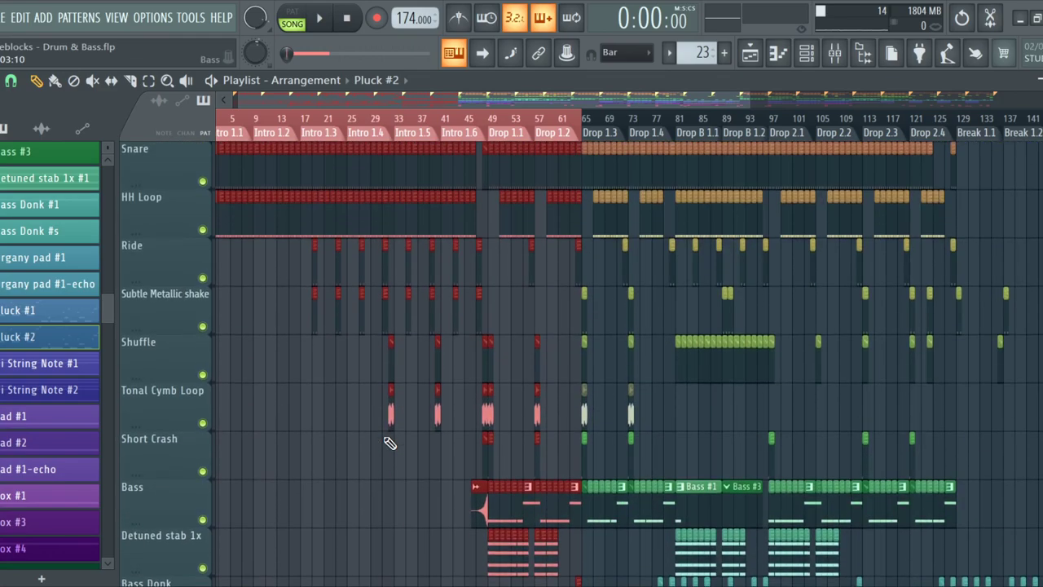
pyautogui.scroll(1, 389, 442)
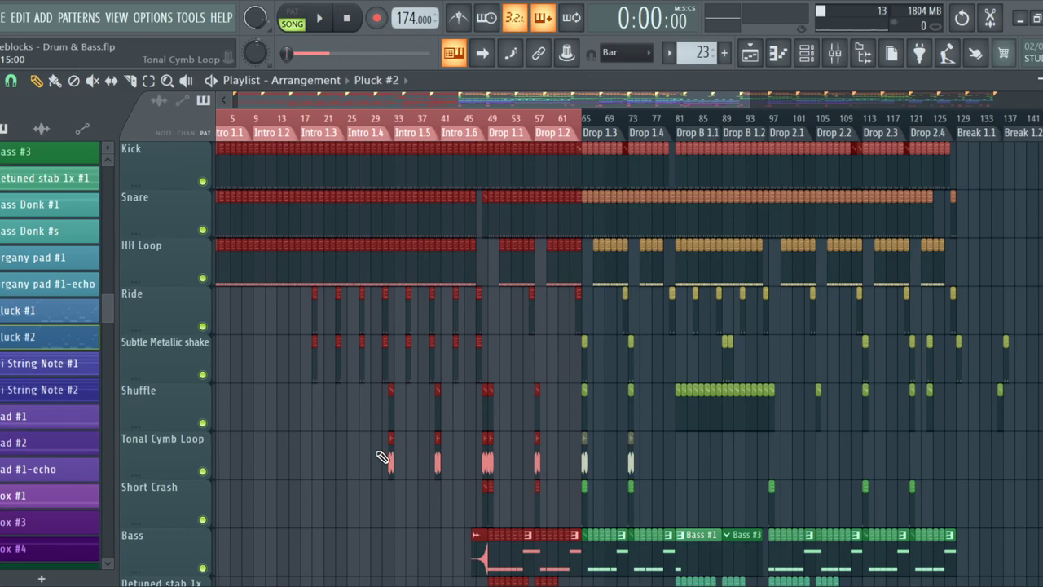
pyautogui.scroll(-6, 383, 457)
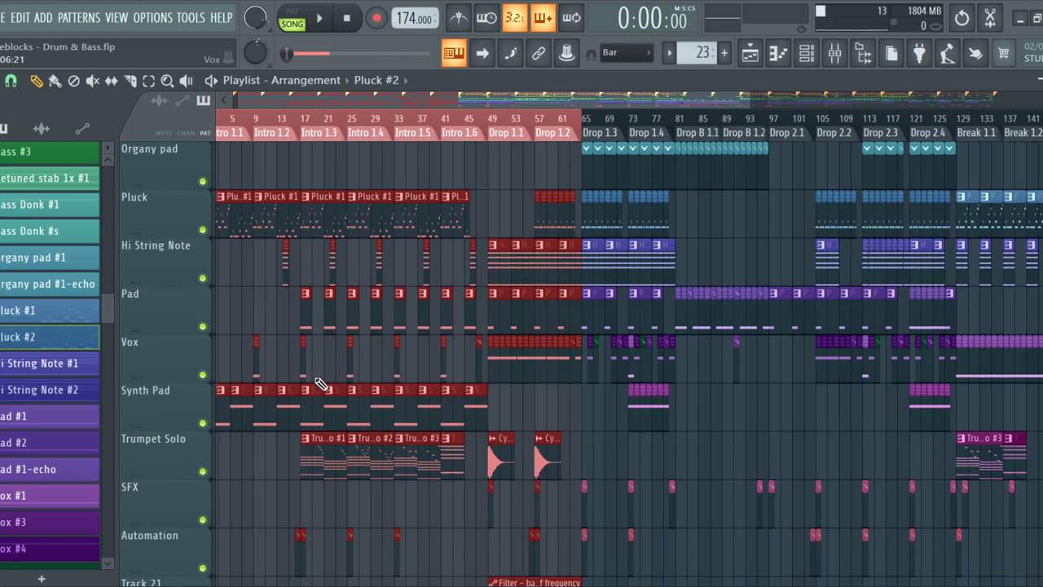
pyautogui.scroll(-2, 322, 383)
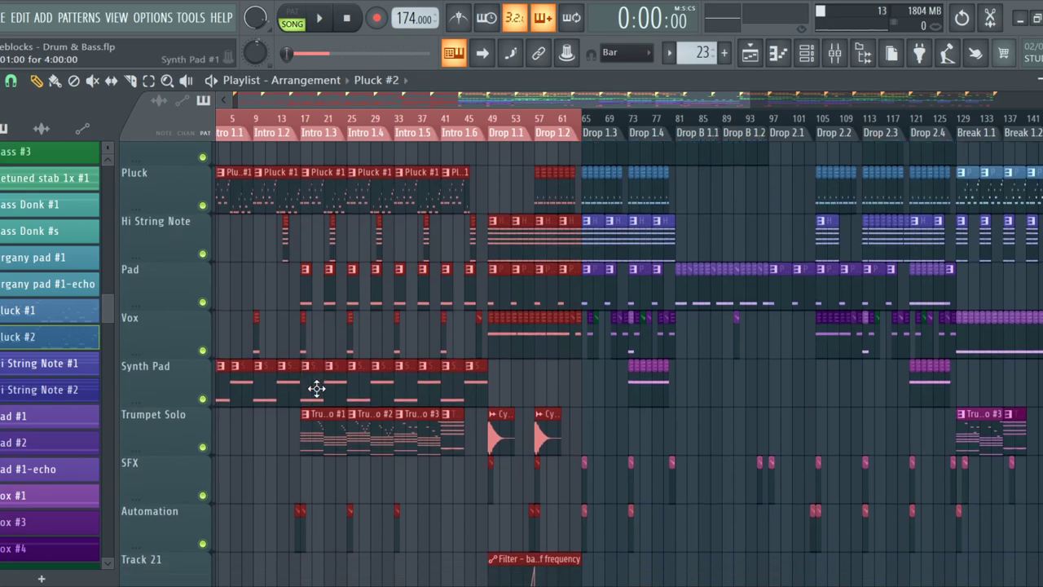
pyautogui.scroll(3, 321, 400)
pyautogui.scroll(5, 351, 412)
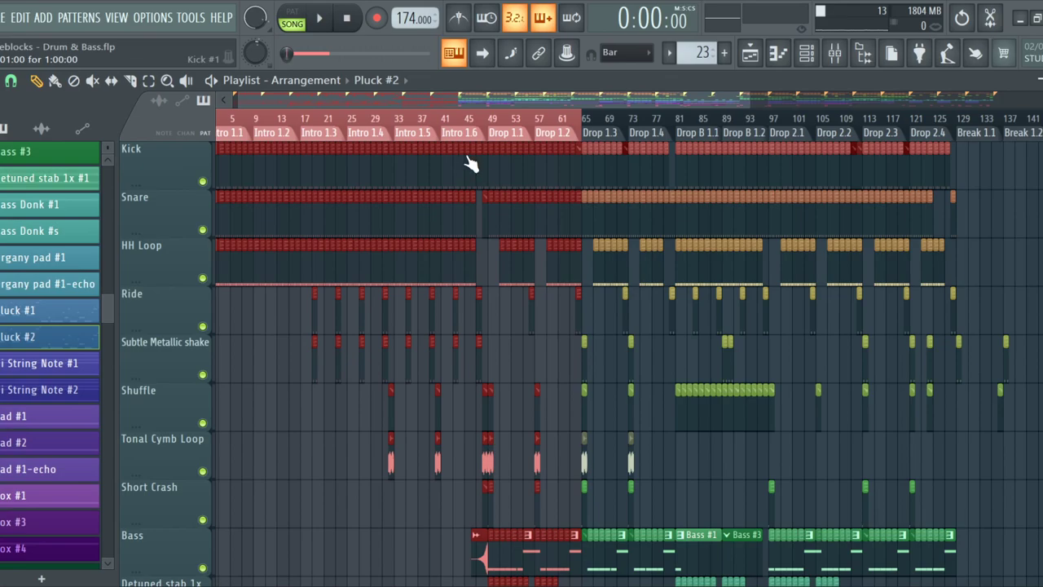
# Replace the current time selection with Drop 1.1 and Drop 1.2, from bar 49 to bar 65, and play it
pyautogui.click(457, 126)
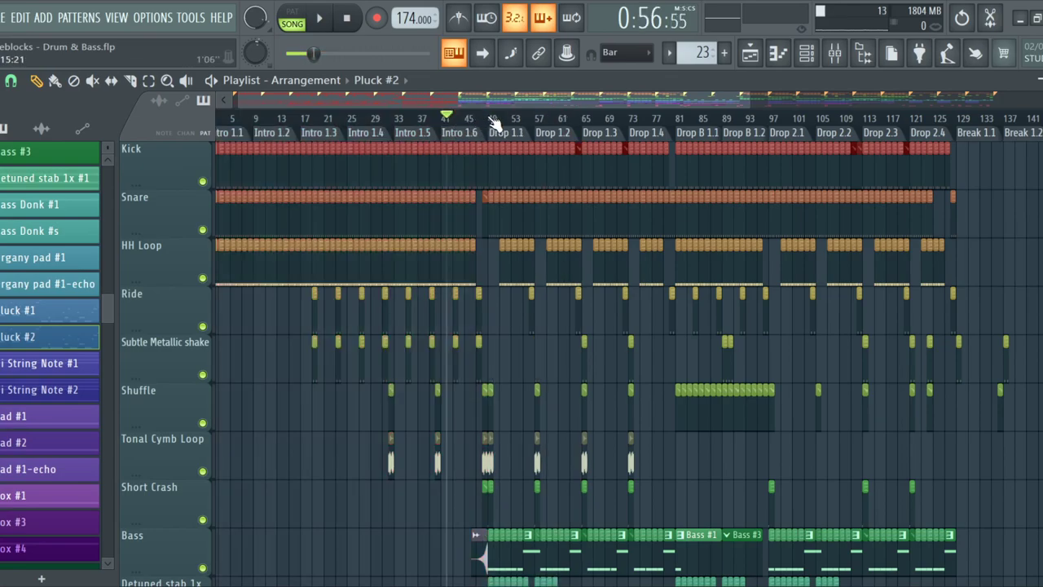
pyautogui.moveTo(489, 122); pyautogui.dragTo(582, 122)
pyautogui.press('space')
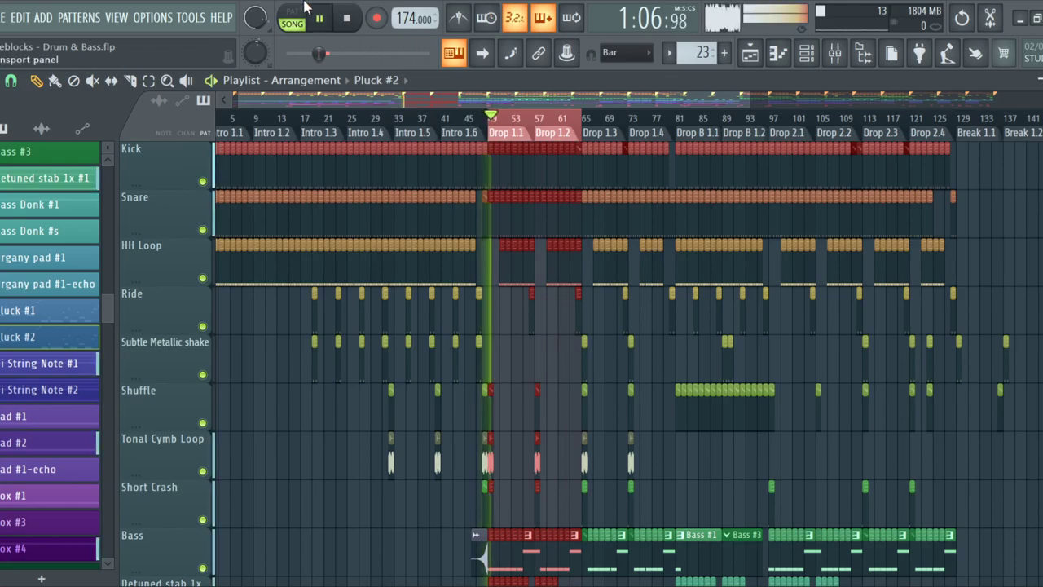
# Inspect the Serum synth on the bass channel of the Bass #1 pattern, and close it
pyautogui.scroll(-5, 504, 329)
pyautogui.scroll(-2, 493, 342)
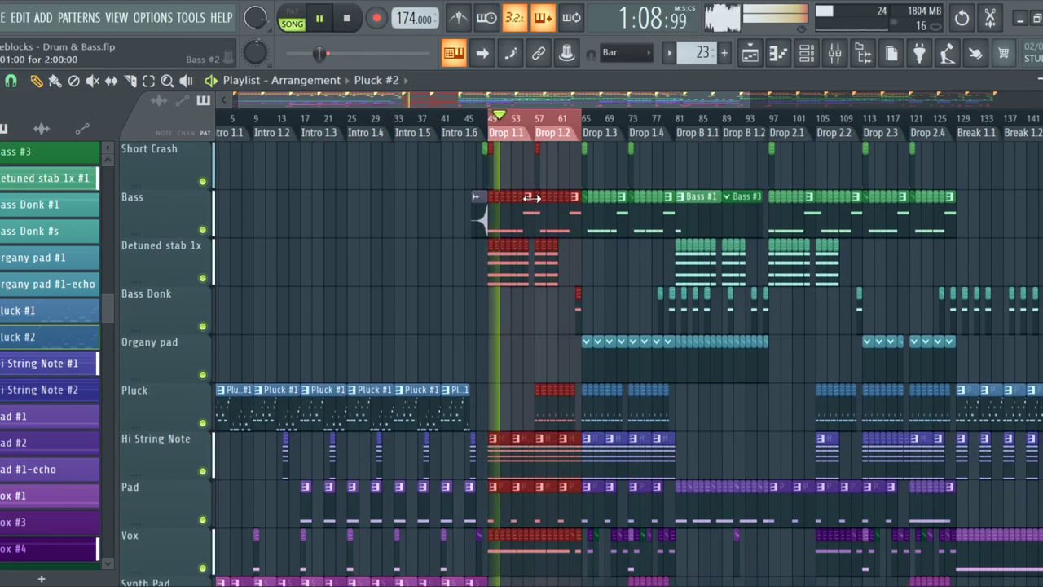
pyautogui.scroll(7, 521, 275)
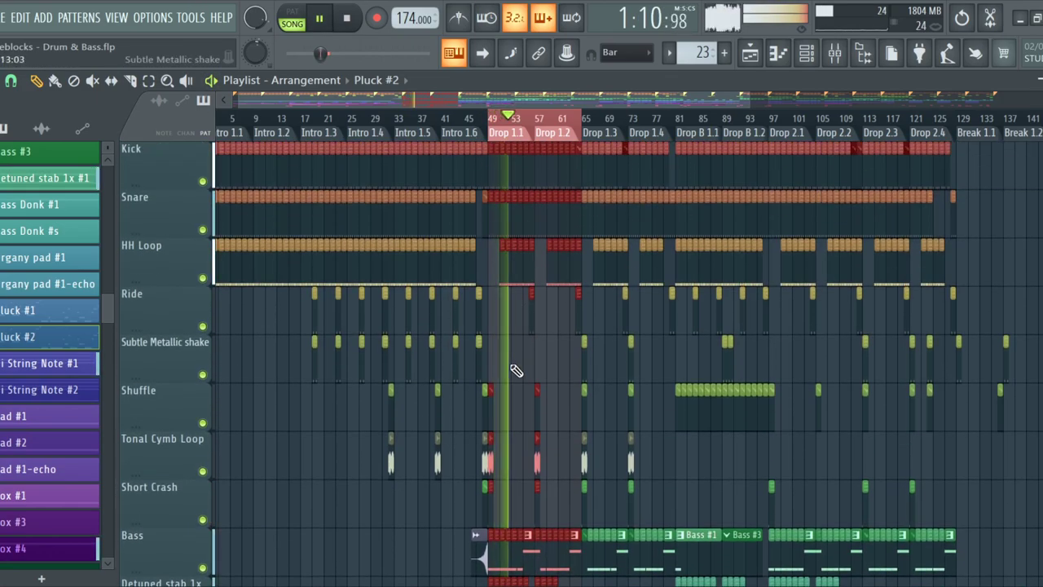
pyautogui.scroll(-4, 489, 472)
pyautogui.keyDown('ctrl'); pyautogui.scroll(6, 493, 451); pyautogui.keyUp('ctrl')
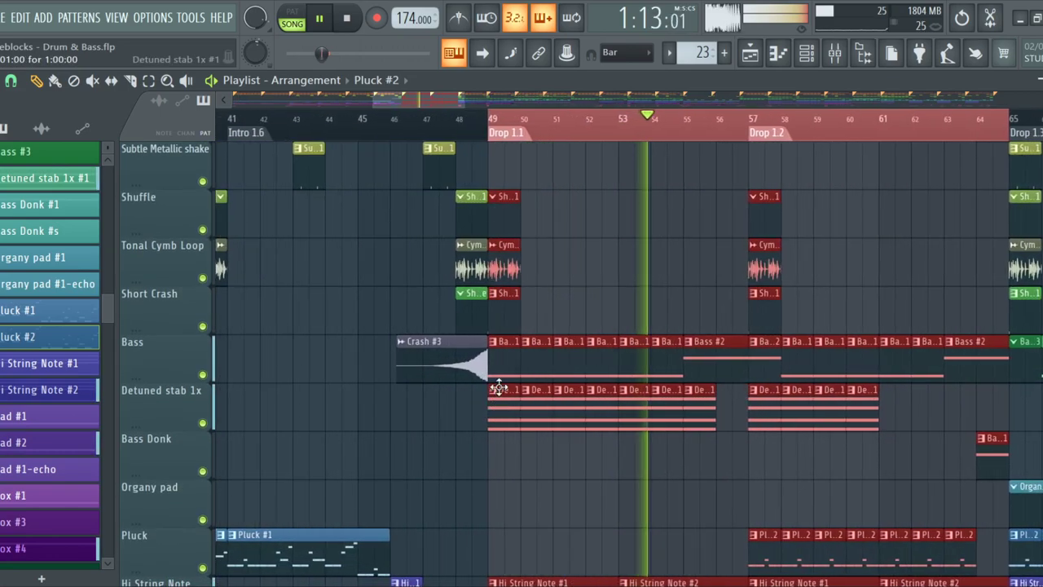
pyautogui.click(505, 361)
pyautogui.click(802, 52)
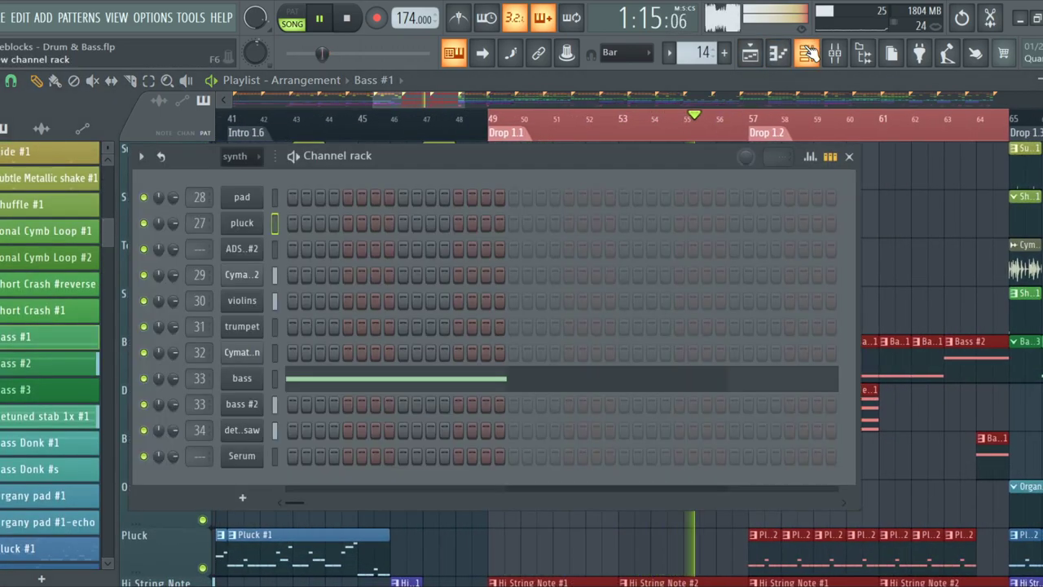
pyautogui.click(250, 379)
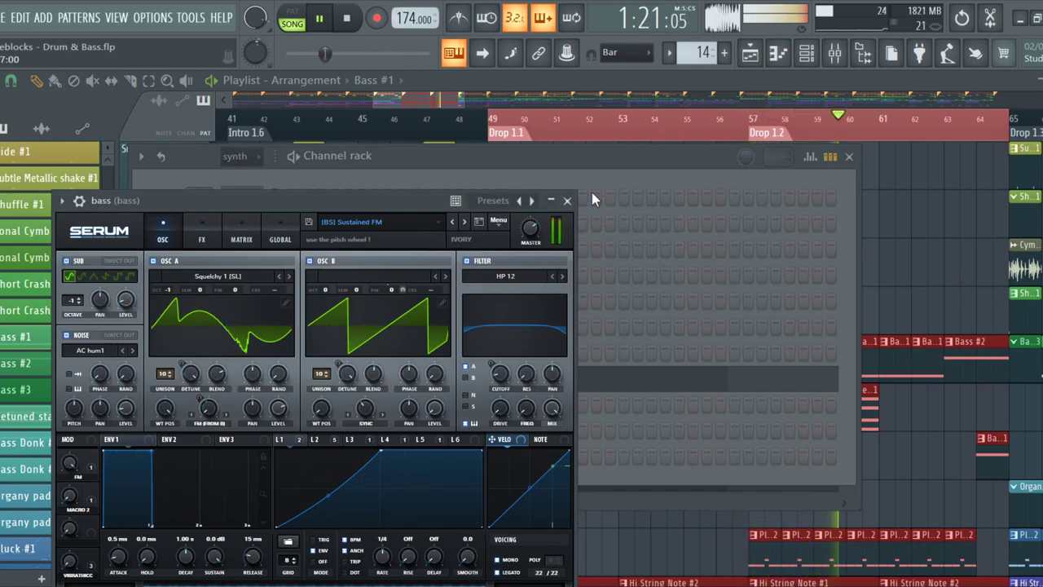
pyautogui.click(567, 202)
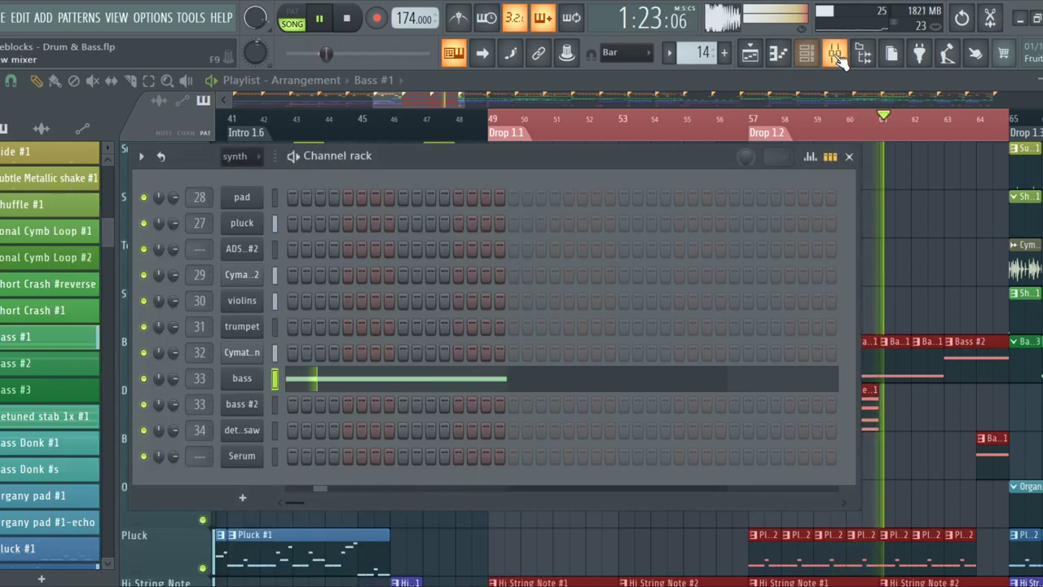
# Lower the compressor threshold and ratio and raise the knee in the SIDE mixer track's Fruity Limiter, auditioning the drop
pyautogui.press('F9')
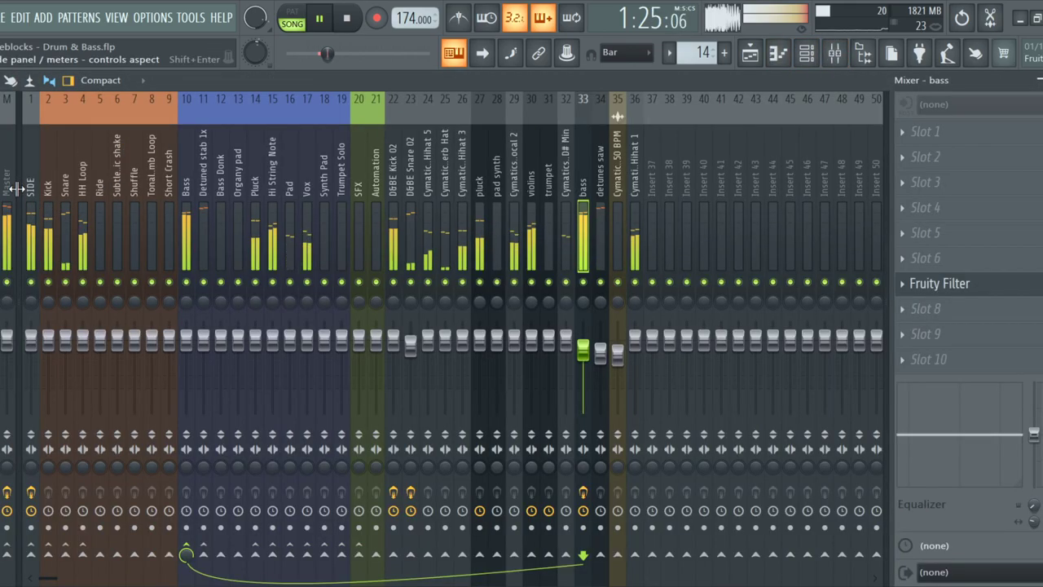
pyautogui.click(33, 211)
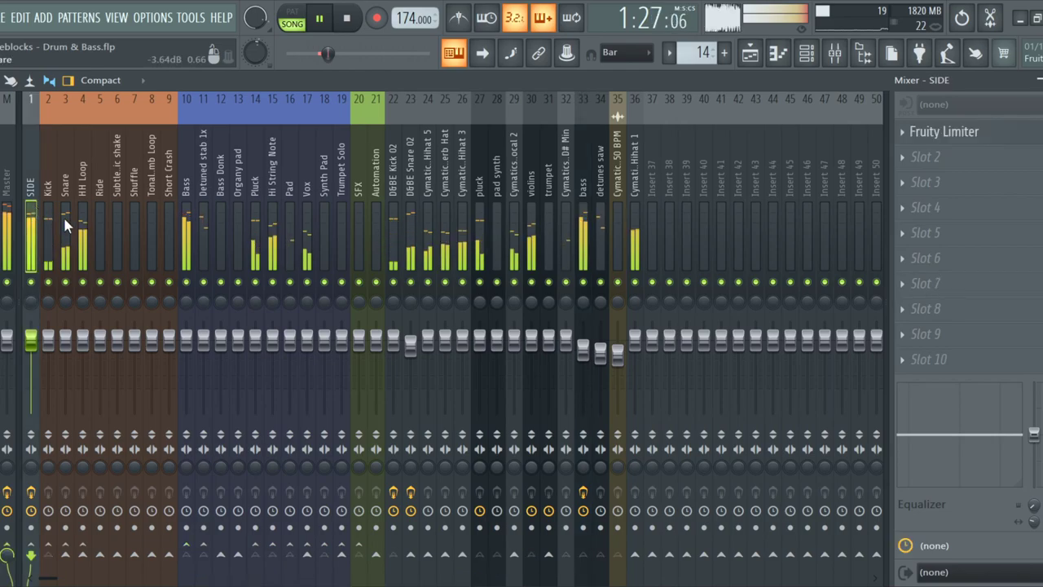
pyautogui.click(934, 134)
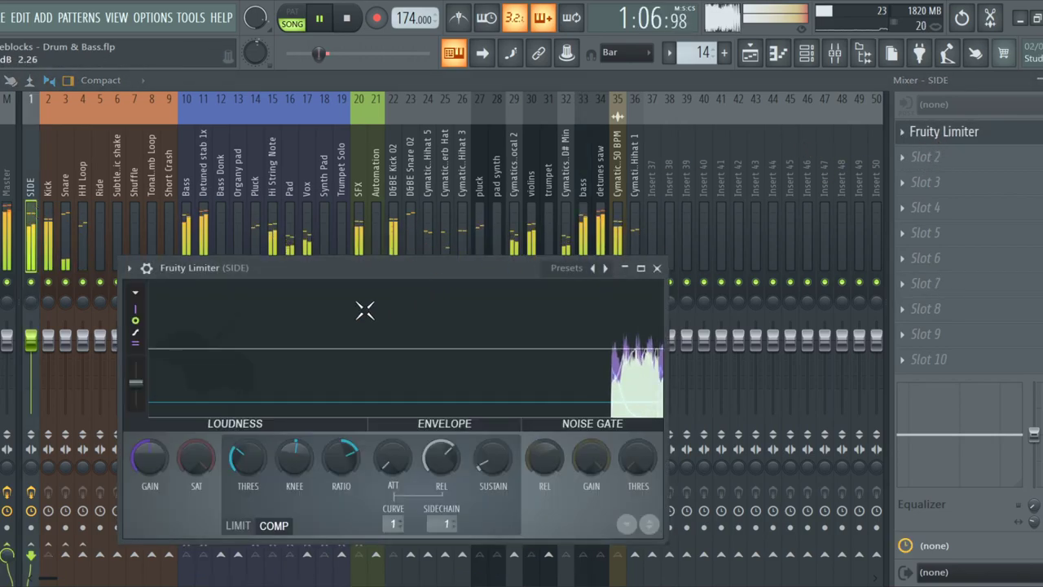
pyautogui.moveTo(248, 458); pyautogui.dragTo(248, 480)
pyautogui.moveTo(341, 453); pyautogui.dragTo(341, 466)
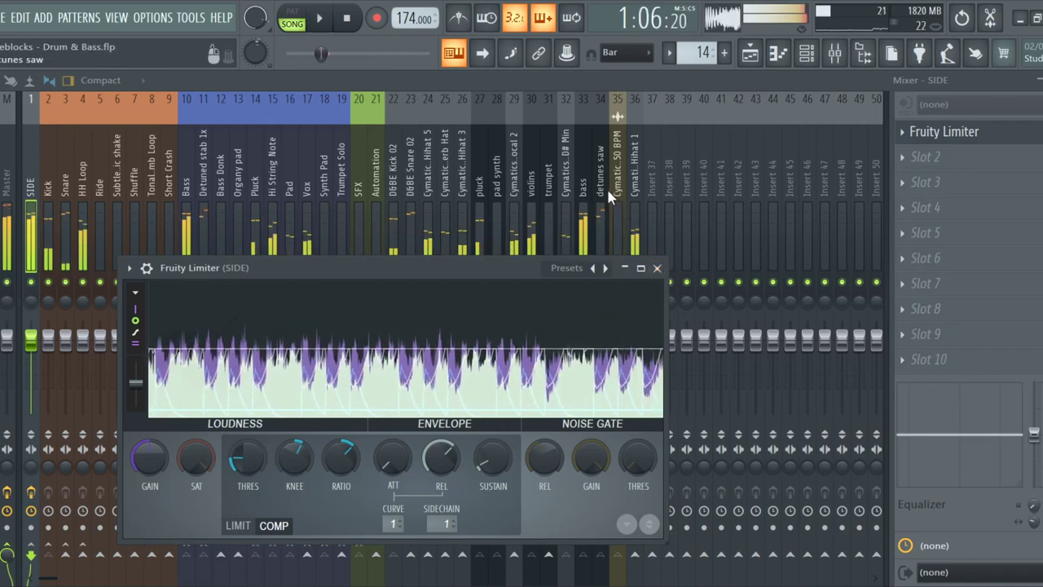
pyautogui.press('space')
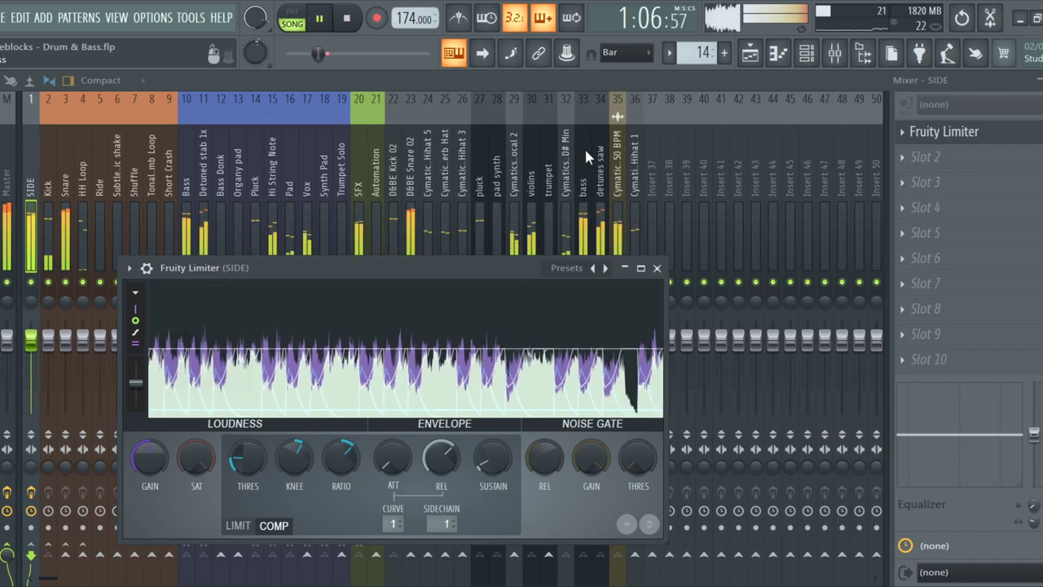
pyautogui.press('space')
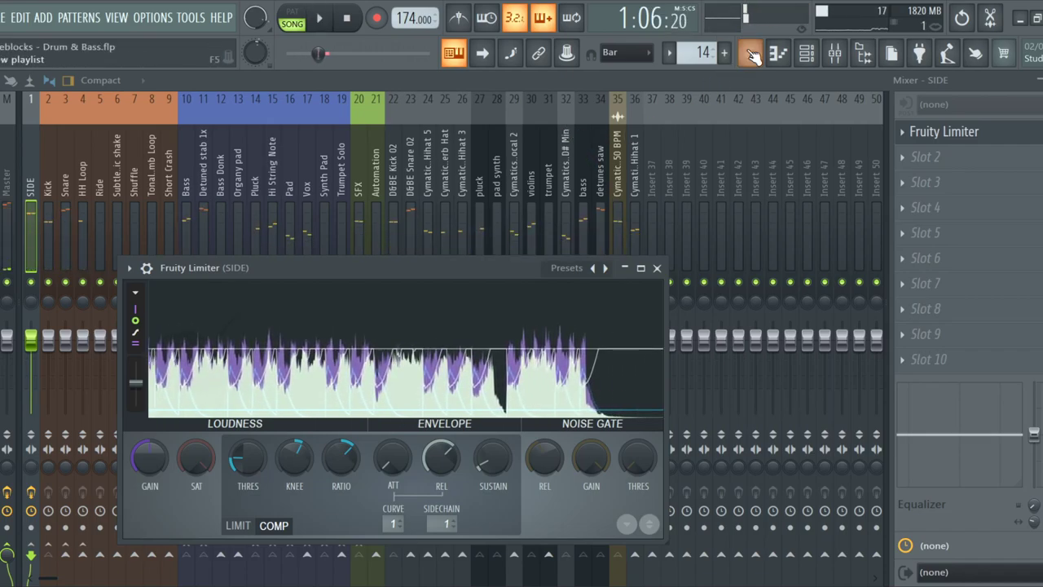
# Review the playlist's drum, bass, stab, organ and pluck clips from Drop 1.1 through Drop B 1.2
pyautogui.click(750, 52)
pyautogui.keyDown('ctrl'); pyautogui.scroll(-2, 521, 354); pyautogui.keyUp('ctrl')
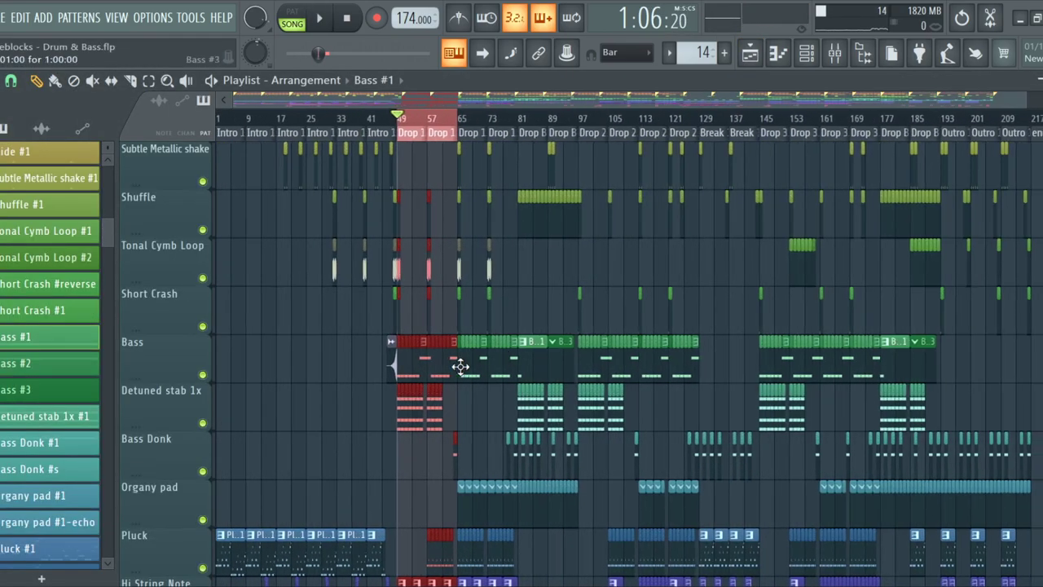
pyautogui.keyDown('ctrl'); pyautogui.scroll(3, 431, 366); pyautogui.keyUp('ctrl')
pyautogui.scroll(4, 438, 373)
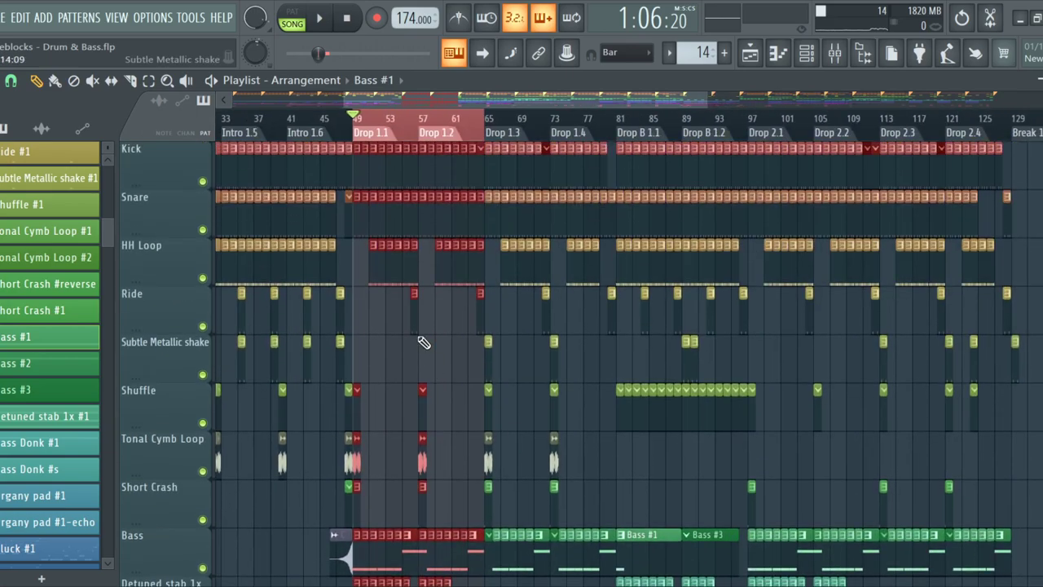
pyautogui.scroll(-9, 421, 358)
pyautogui.scroll(3, 421, 370)
pyautogui.scroll(1, 432, 379)
pyautogui.keyDown('ctrl'); pyautogui.scroll(5, 505, 416); pyautogui.keyUp('ctrl')
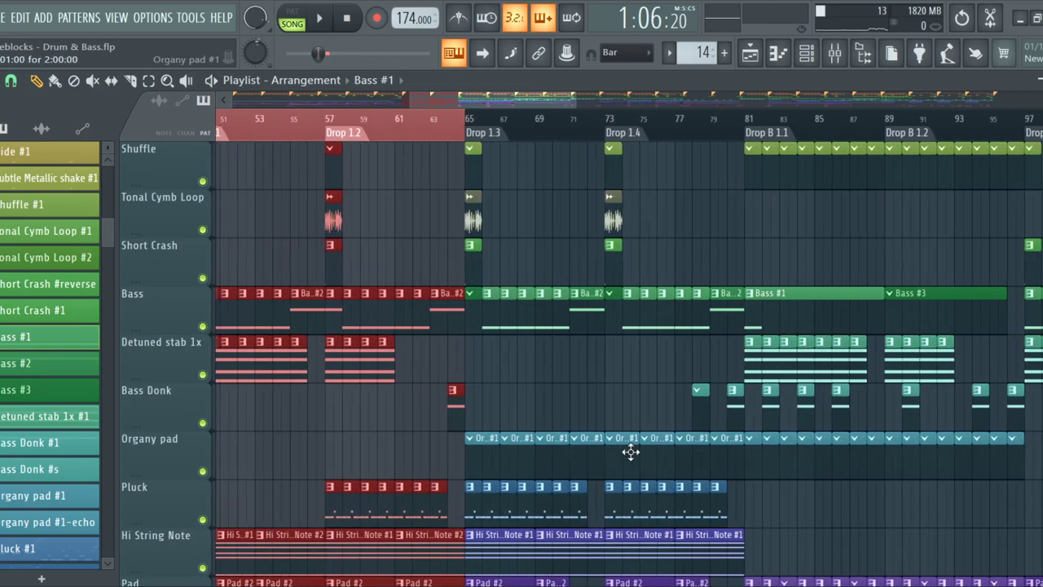
pyautogui.keyDown('ctrl'); pyautogui.scroll(-2, 697, 433); pyautogui.keyUp('ctrl')
pyautogui.keyDown('ctrl'); pyautogui.scroll(-3, 696, 432); pyautogui.keyUp('ctrl')
pyautogui.keyDown('ctrl'); pyautogui.scroll(3, 693, 420); pyautogui.keyUp('ctrl')
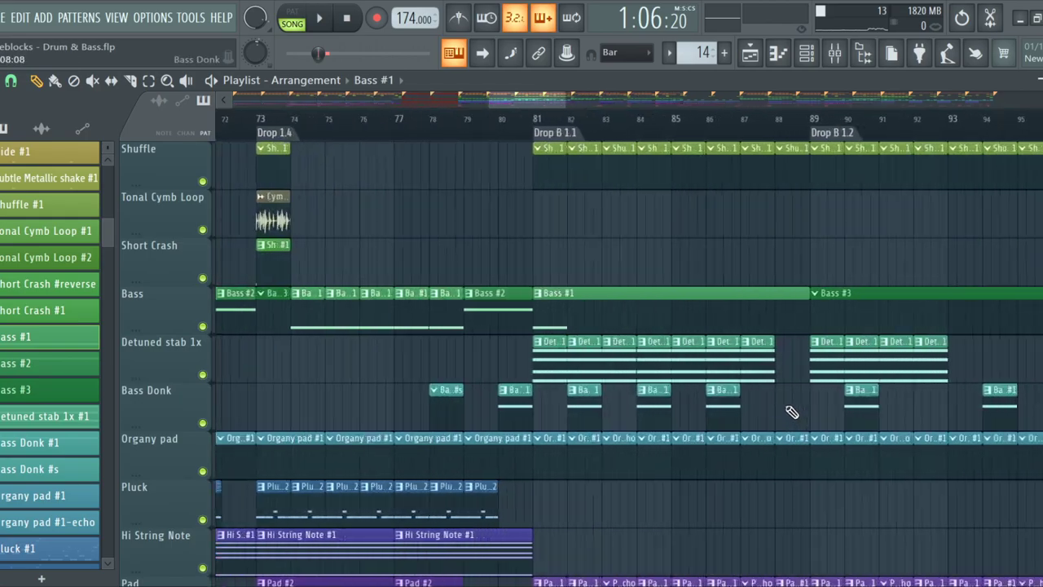
pyautogui.keyDown('ctrl'); pyautogui.scroll(-4, 689, 408); pyautogui.keyUp('ctrl')
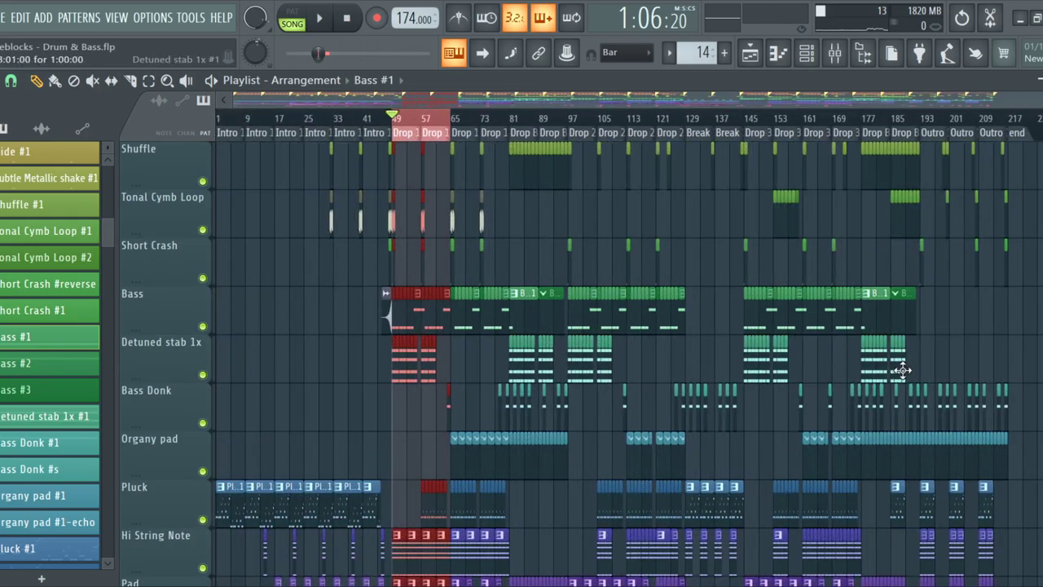
# Examine the drum, bass and melodic clips across Break 1.1, Break 1.2 and Drop 3.1 to 3.4
pyautogui.keyDown('ctrl'); pyautogui.scroll(4, 900, 368); pyautogui.keyUp('ctrl')
pyautogui.keyDown('ctrl'); pyautogui.scroll(-3, 878, 342); pyautogui.keyUp('ctrl')
pyautogui.keyDown('ctrl'); pyautogui.scroll(3, 843, 361); pyautogui.keyUp('ctrl')
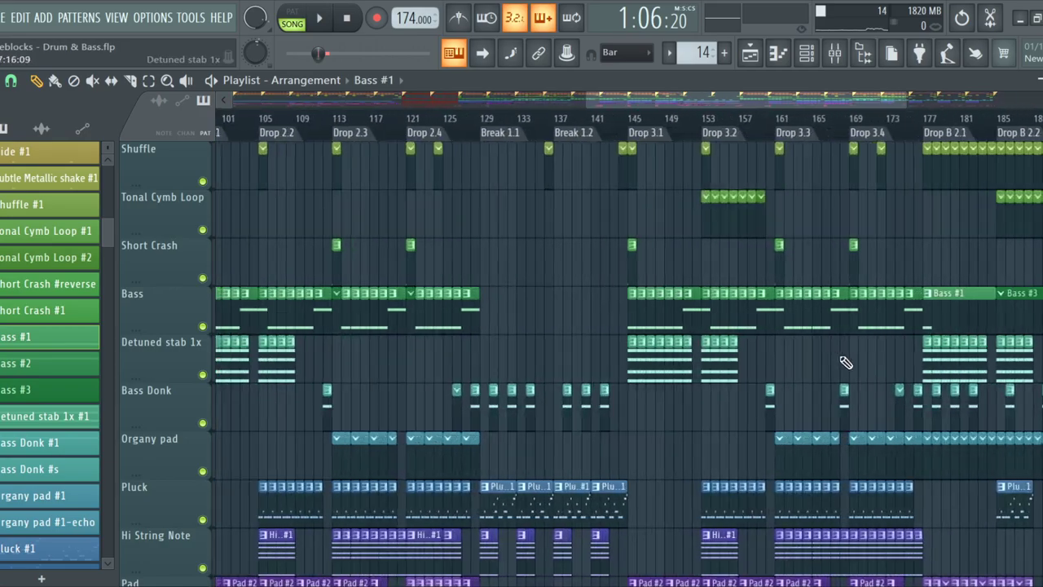
pyautogui.scroll(3, 383, 204)
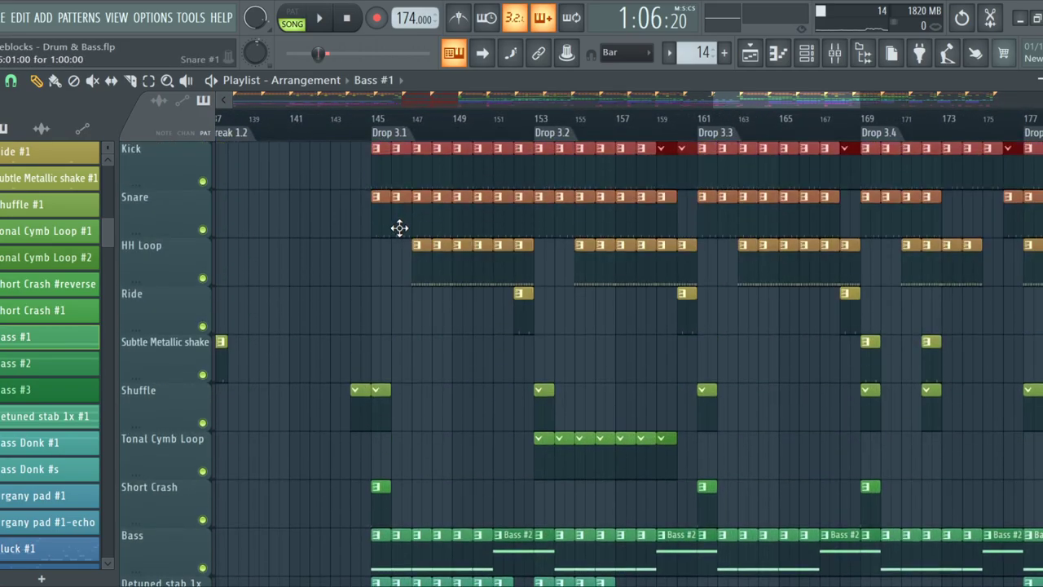
pyautogui.keyDown('ctrl'); pyautogui.scroll(-3, 412, 260); pyautogui.keyUp('ctrl')
pyautogui.scroll(-2, 408, 310)
pyautogui.scroll(-4, 343, 309)
pyautogui.keyDown('ctrl'); pyautogui.scroll(-2, 294, 269); pyautogui.keyUp('ctrl')
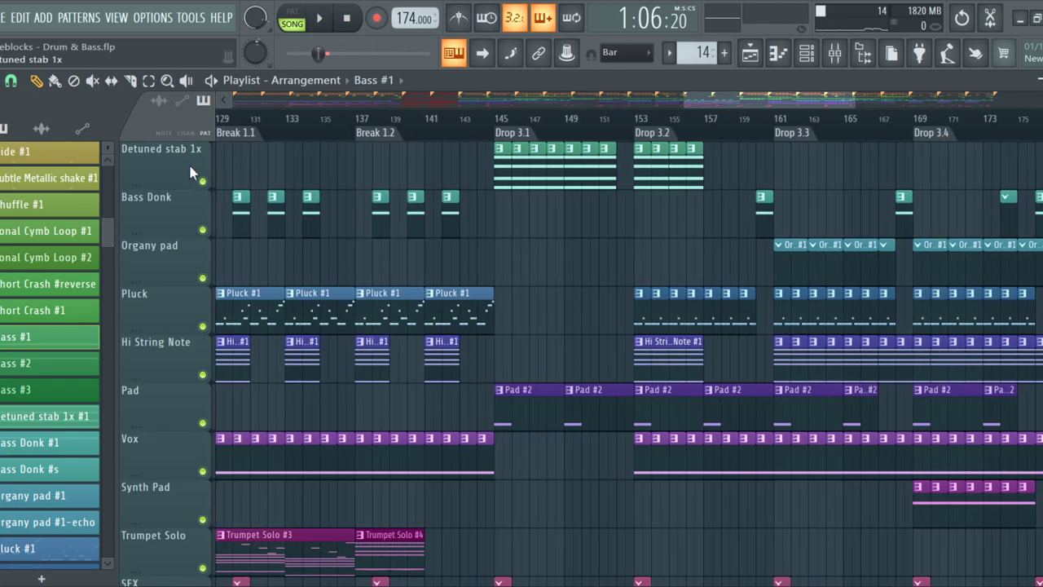
pyautogui.keyDown('ctrl'); pyautogui.scroll(-3, 855, 383); pyautogui.keyUp('ctrl')
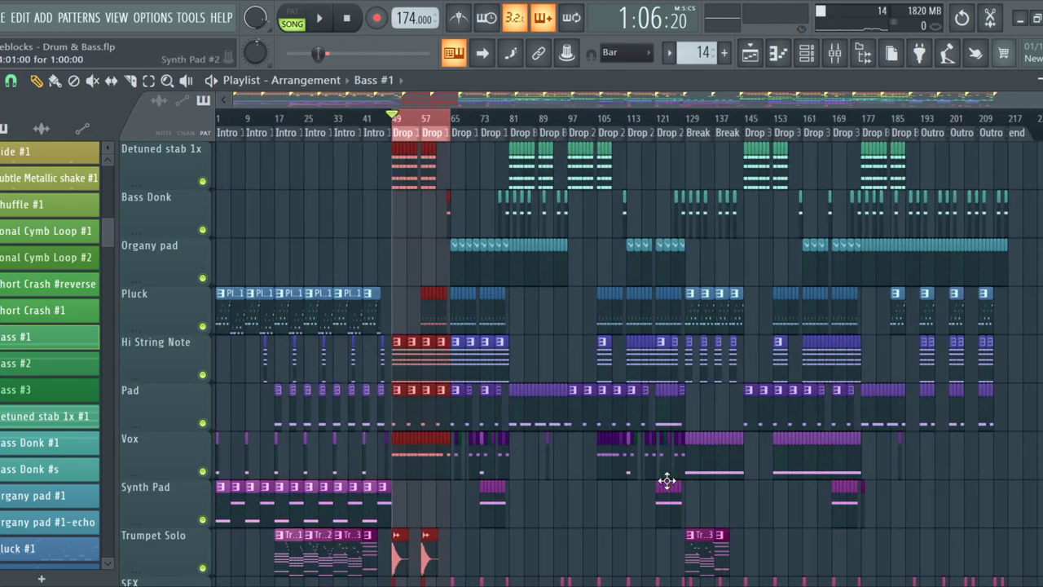
# Compare the string, pad, vox, synth, trumpet, SFX and automation clips between the breaks, Drop 3 and Drop 1
pyautogui.scroll(-3, 590, 458)
pyautogui.scroll(-4, 644, 315)
pyautogui.scroll(5, 729, 314)
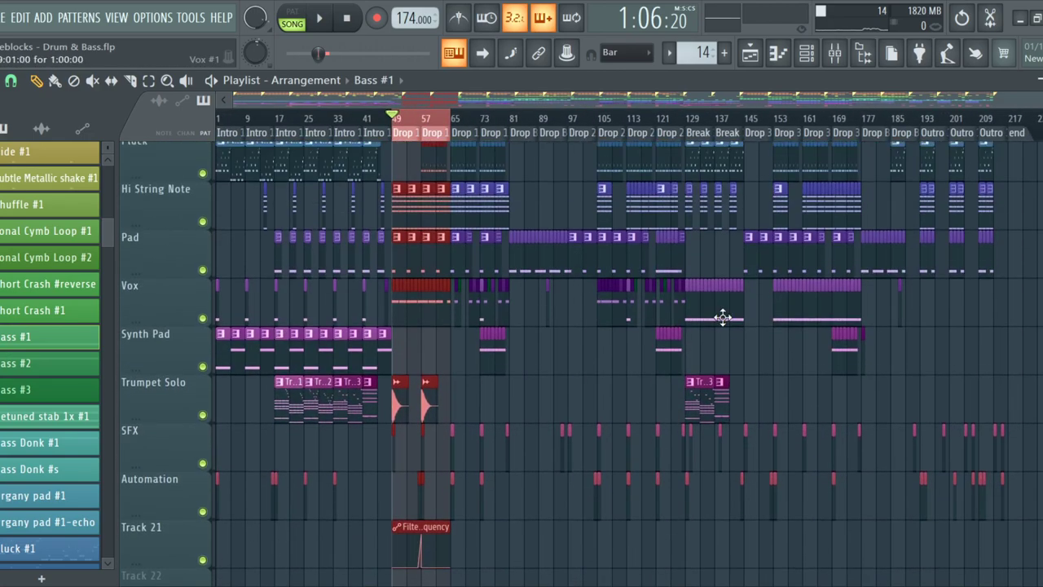
pyautogui.keyDown('ctrl'); pyautogui.scroll(3, 776, 367); pyautogui.keyUp('ctrl')
pyautogui.scroll(-2, 757, 396)
pyautogui.scroll(2, 757, 393)
pyautogui.keyDown('ctrl'); pyautogui.scroll(-3, 757, 391); pyautogui.keyUp('ctrl')
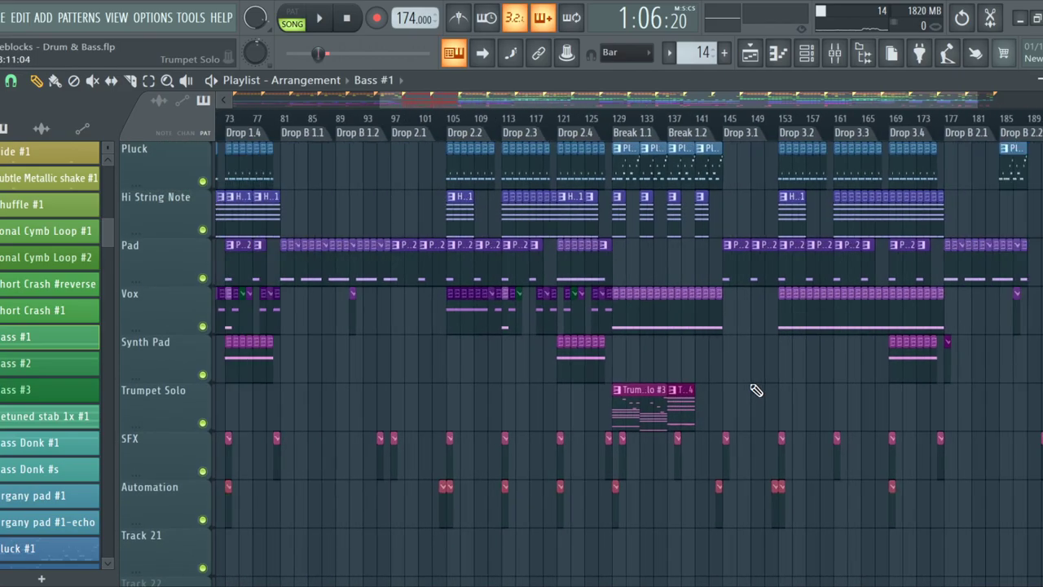
pyautogui.keyDown('ctrl'); pyautogui.scroll(2, 763, 268); pyautogui.keyUp('ctrl')
pyautogui.keyDown('ctrl'); pyautogui.scroll(-5, 763, 268); pyautogui.keyUp('ctrl')
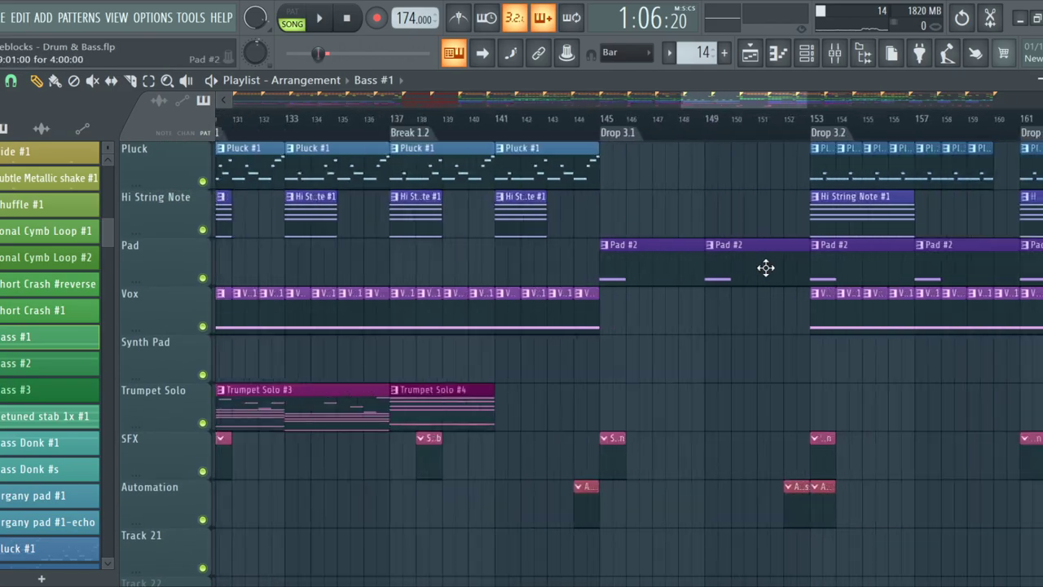
pyautogui.keyDown('ctrl'); pyautogui.scroll(3, 326, 261); pyautogui.keyUp('ctrl')
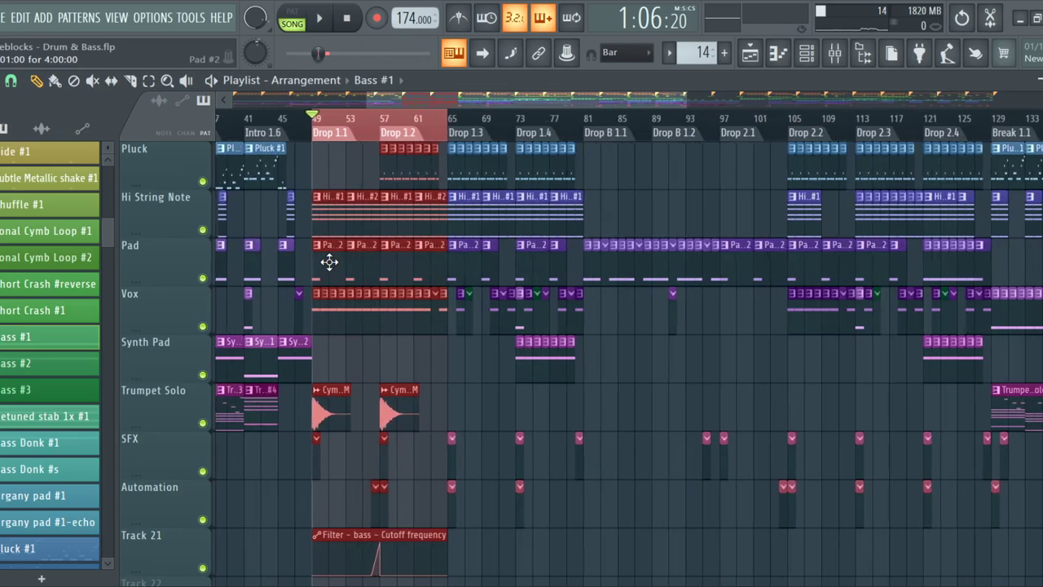
pyautogui.keyDown('ctrl'); pyautogui.scroll(-2, 346, 245); pyautogui.keyUp('ctrl')
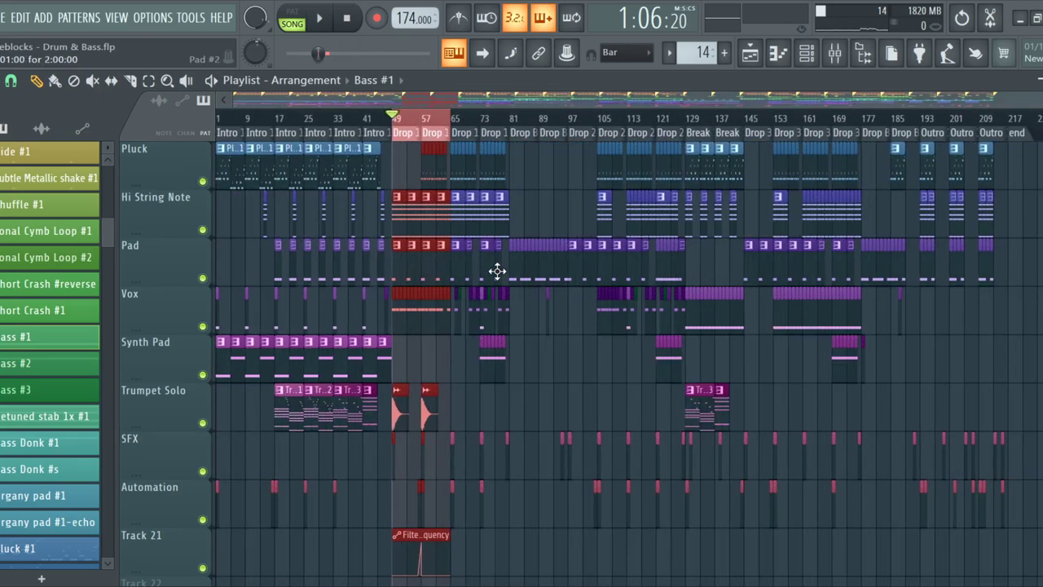
pyautogui.keyDown('ctrl'); pyautogui.scroll(4, 481, 264); pyautogui.keyUp('ctrl')
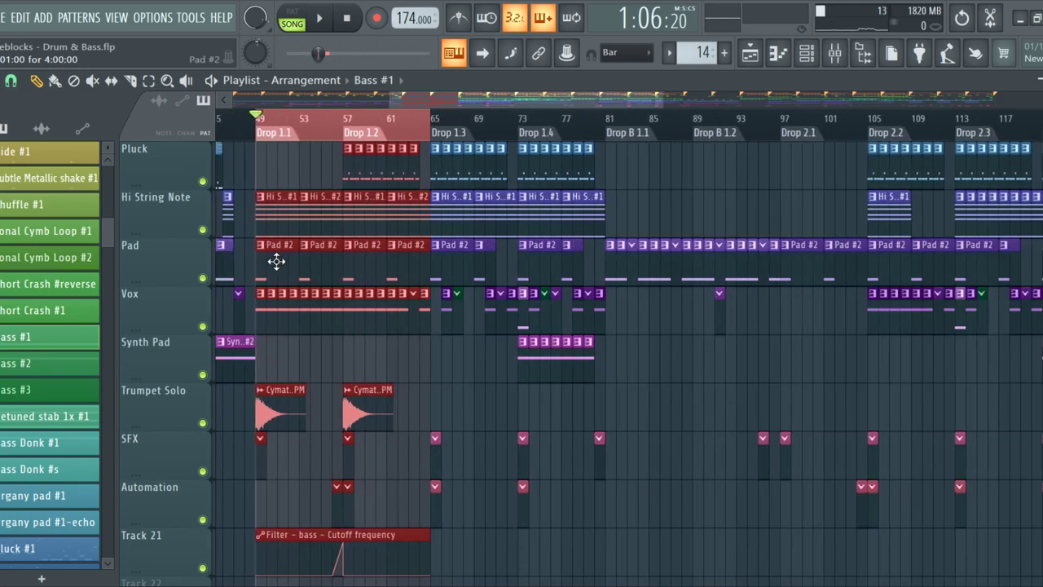
# Clear the time selection and play the arrangement briefly from bar 81 at Drop B 1.1
pyautogui.scroll(-2, 276, 261)
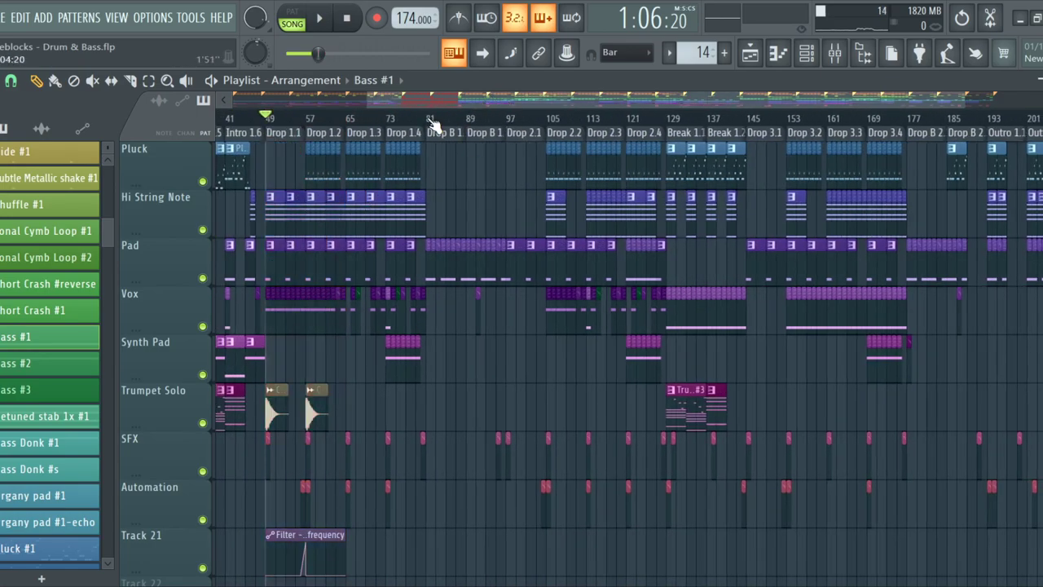
pyautogui.click(431, 124)
pyautogui.press('space')
pyautogui.scroll(9, 461, 305)
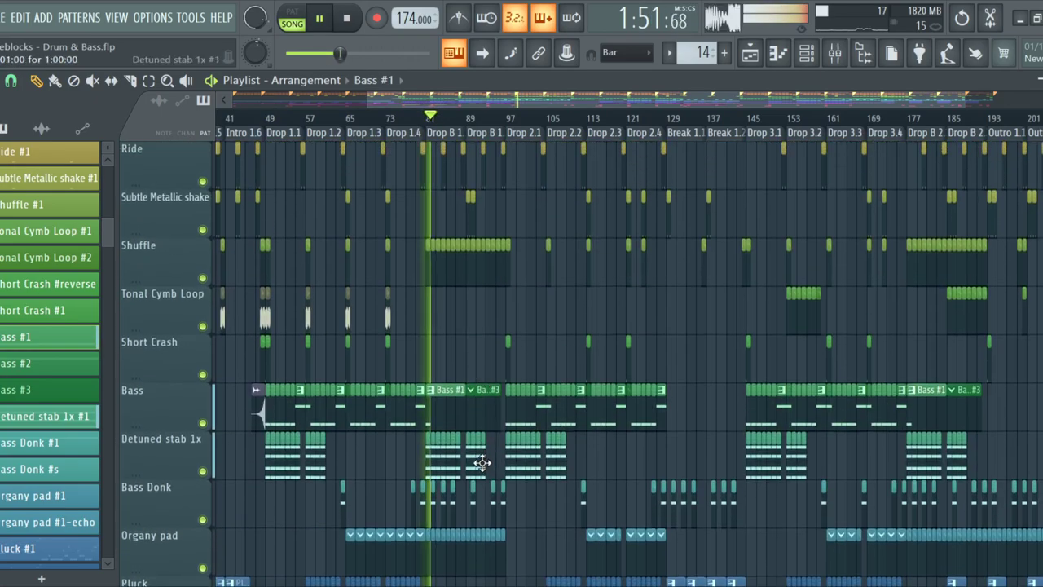
pyautogui.press('space')
# Check the bass, detuned stab and Bass Donk clips at the start of Drop B 1.1 and play that passage
pyautogui.scroll(-3, 424, 400)
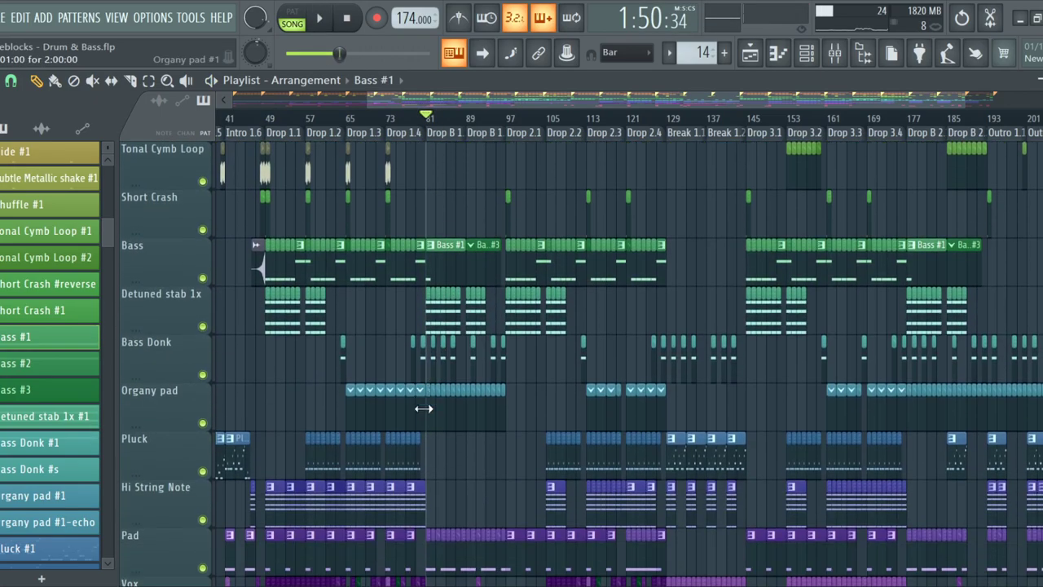
pyautogui.scroll(-1, 426, 421)
pyautogui.scroll(4, 426, 421)
pyautogui.scroll(4, 428, 423)
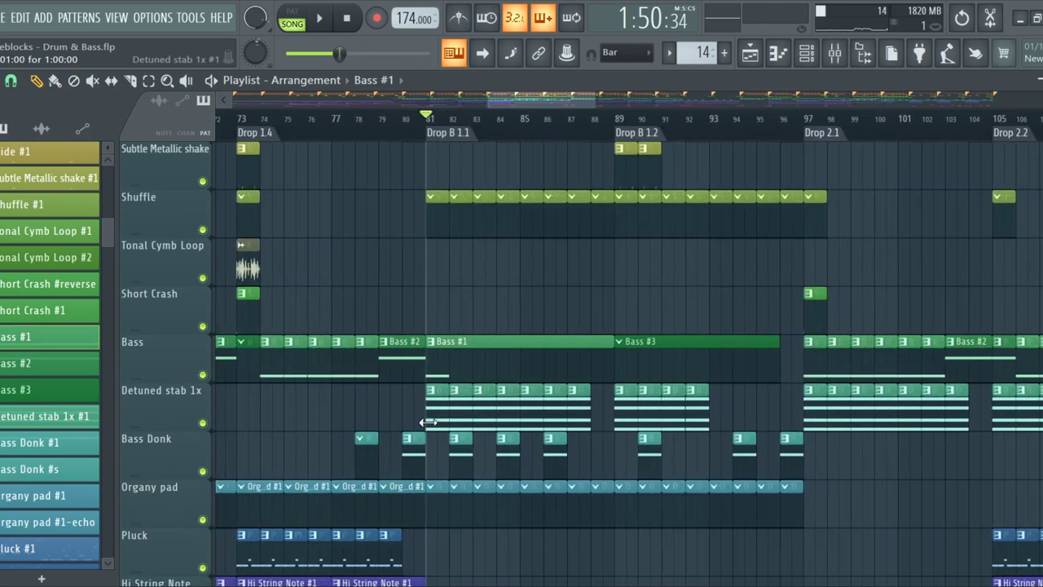
pyautogui.scroll(2, 428, 423)
pyautogui.scroll(-6, 428, 423)
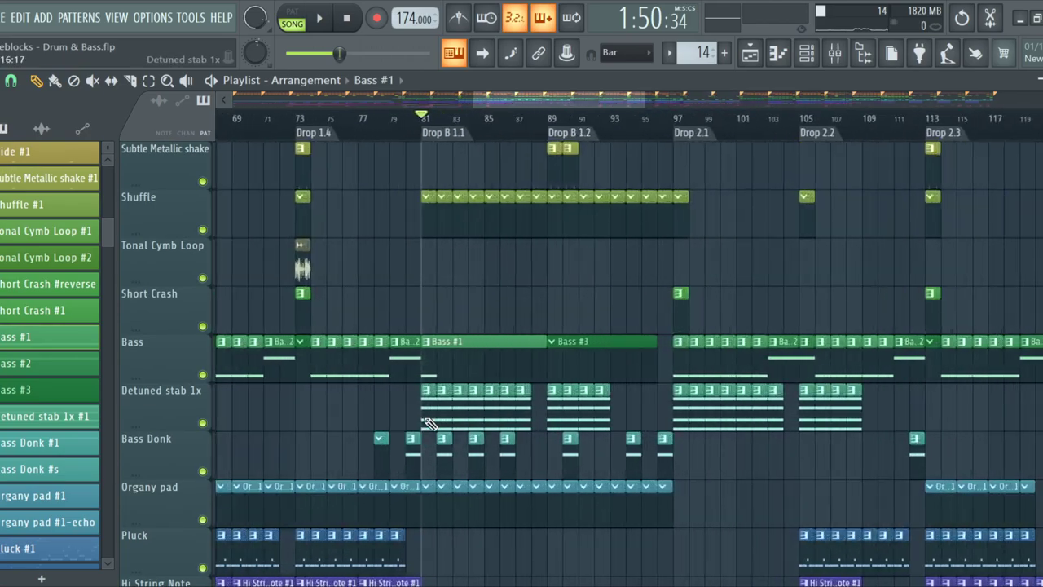
pyautogui.scroll(5, 428, 423)
pyautogui.press('space')
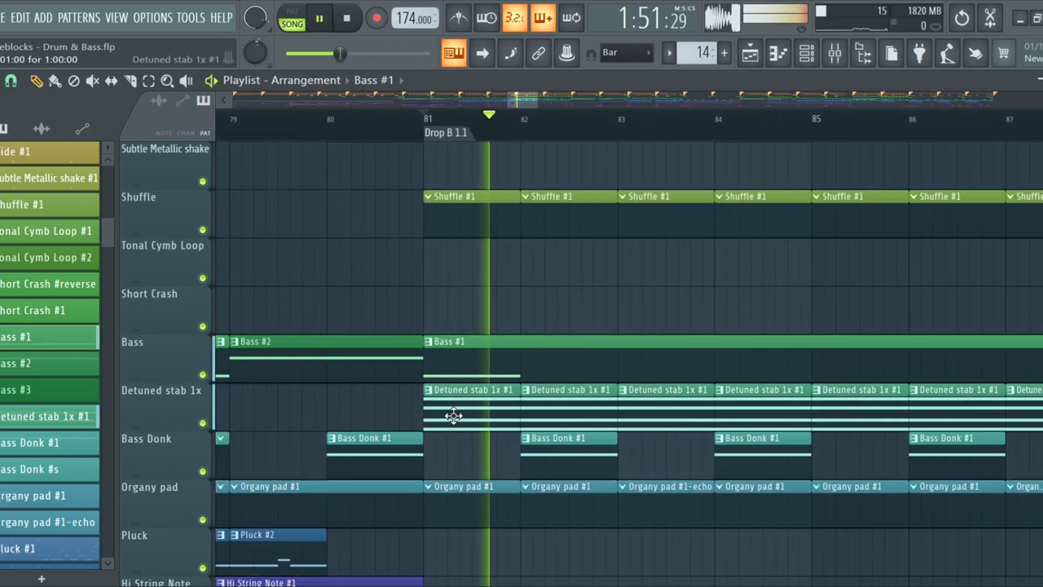
pyautogui.scroll(-6, 453, 414)
pyautogui.scroll(-1, 452, 411)
pyautogui.press('space')
# Repeat the Cymatics Shuffle Top Drum Loop 8 clip from Drop 1.4 on the Tonal Cymb Loop track through bars 81 to 97
pyautogui.scroll(-4, 462, 403)
pyautogui.scroll(5, 465, 407)
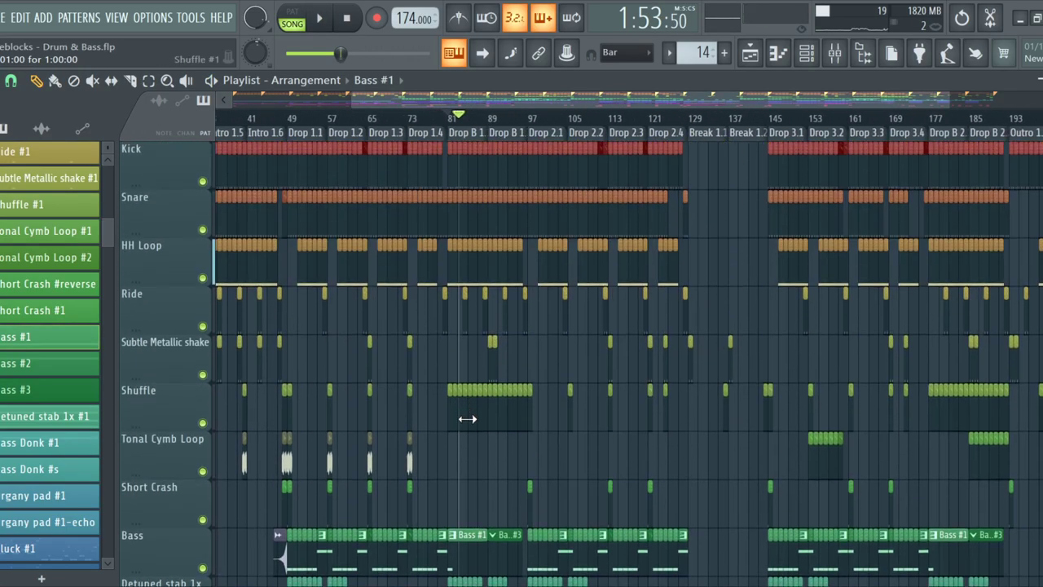
pyautogui.scroll(8, 466, 478)
pyautogui.scroll(-1, 448, 438)
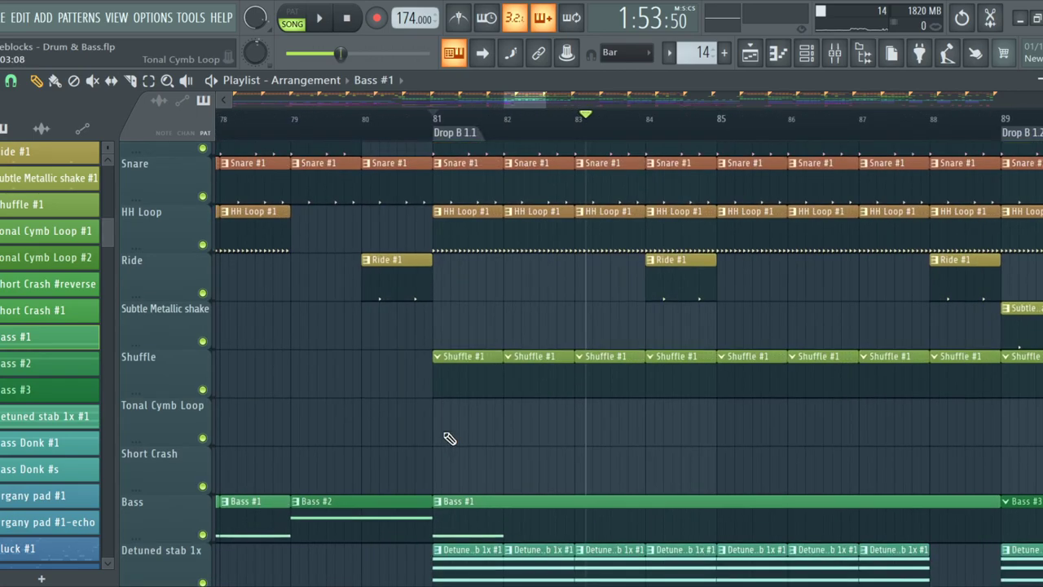
pyautogui.scroll(-7, 432, 399)
pyautogui.scroll(4, 367, 285)
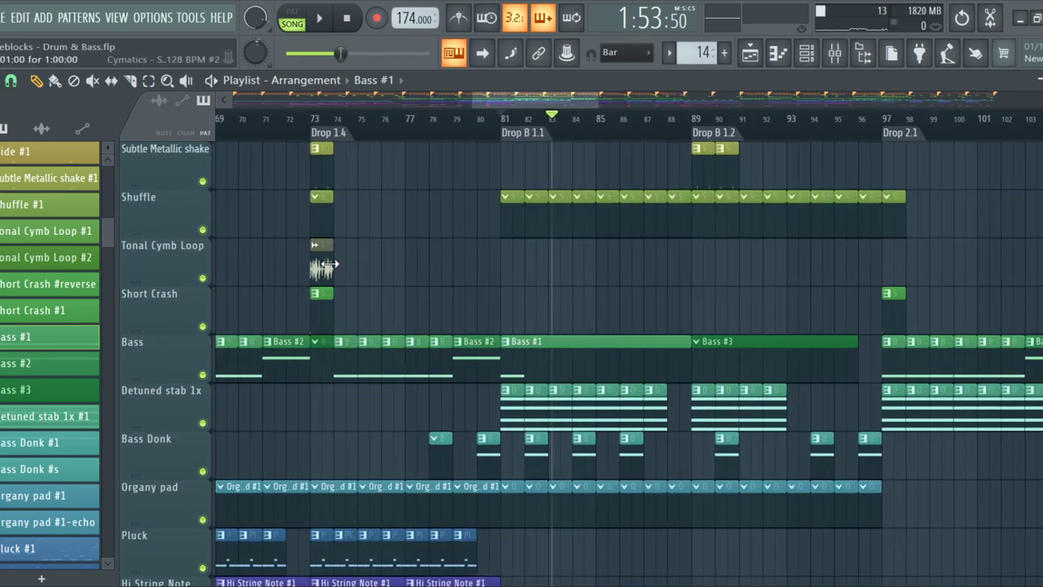
pyautogui.click(323, 265)
pyautogui.click(506, 259)
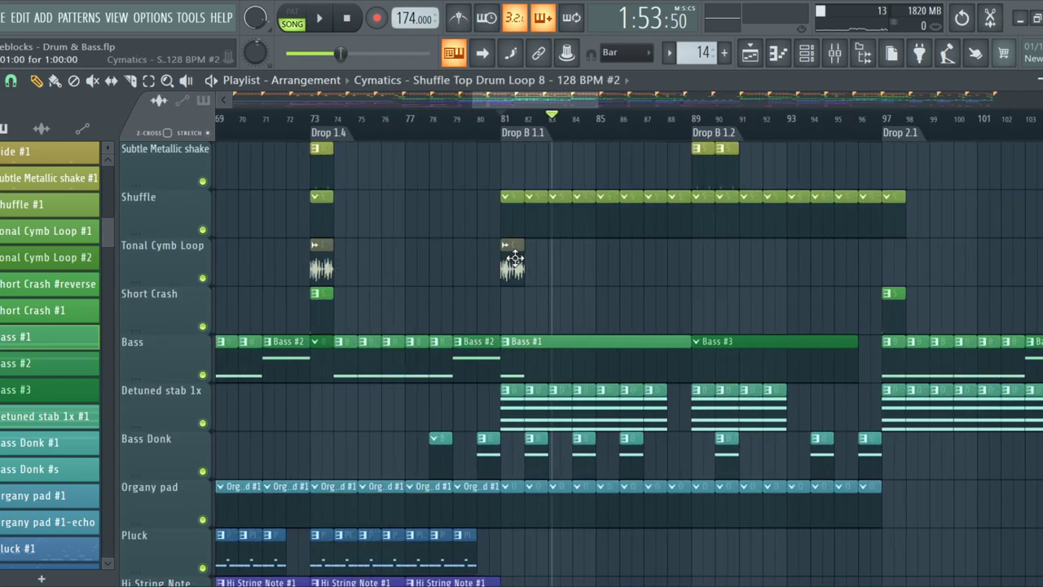
pyautogui.press('b')
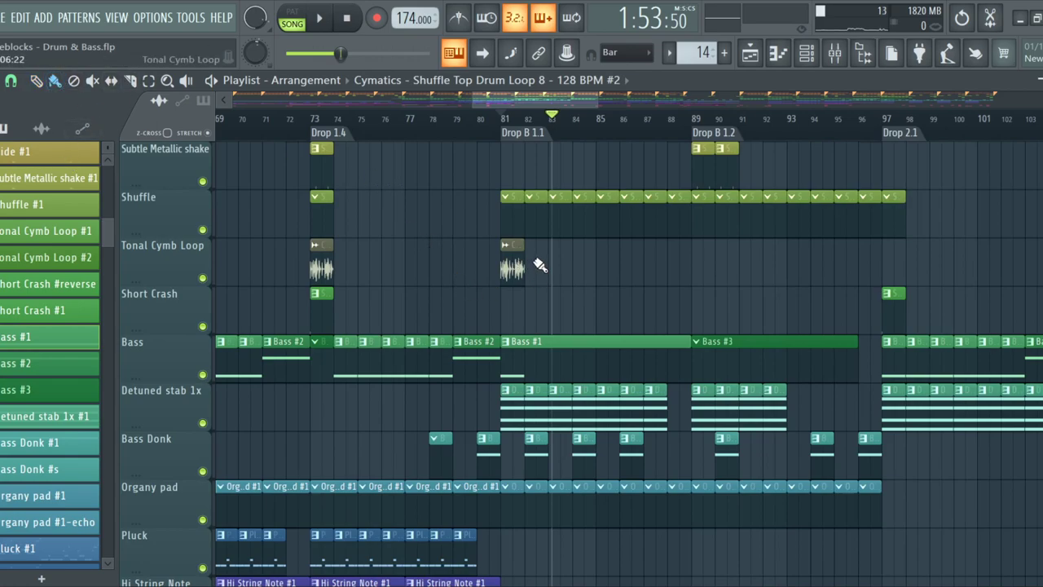
pyautogui.moveTo(545, 253)
pyautogui.mouseDown()
pyautogui.moveTo(583, 231)
pyautogui.moveTo(790, 270)
pyautogui.moveTo(892, 278)
pyautogui.mouseUp()
# Add single shuffle top drum loop clips on the Tonal Cymb Loop track at bars 105, 113, 121 and 124, matching the Shuffle clips
pyautogui.keyDown('ctrl'); pyautogui.scroll(-2, 875, 312); pyautogui.keyUp('ctrl')
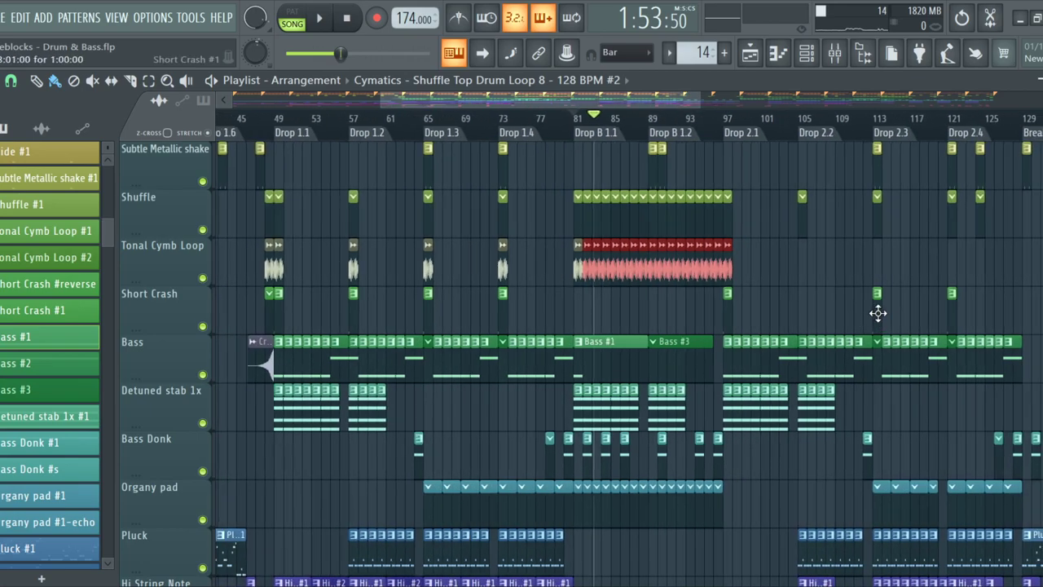
pyautogui.keyDown('ctrl'); pyautogui.scroll(2, 787, 270); pyautogui.keyUp('ctrl')
pyautogui.click(707, 262)
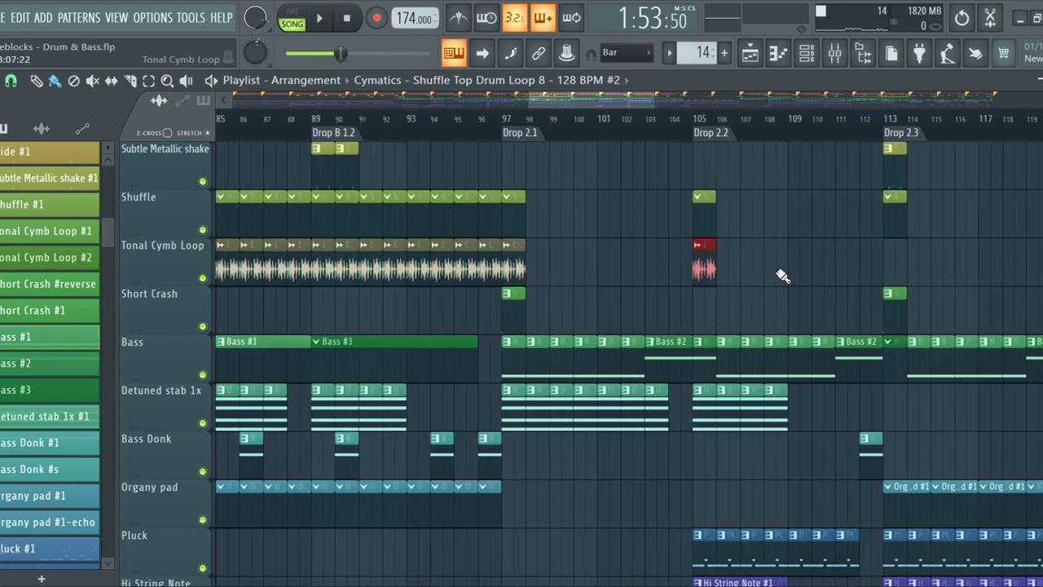
pyautogui.click(888, 261)
pyautogui.keyDown('ctrl'); pyautogui.scroll(-2, 640, 263); pyautogui.keyUp('ctrl')
pyautogui.keyDown('ctrl'); pyautogui.scroll(2, 543, 263); pyautogui.keyUp('ctrl')
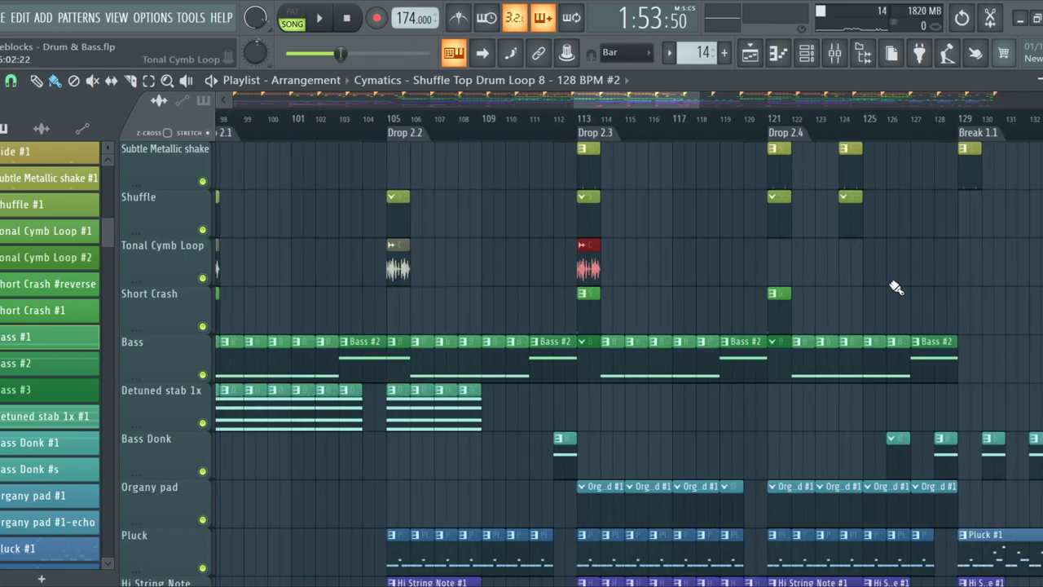
pyautogui.click(788, 263)
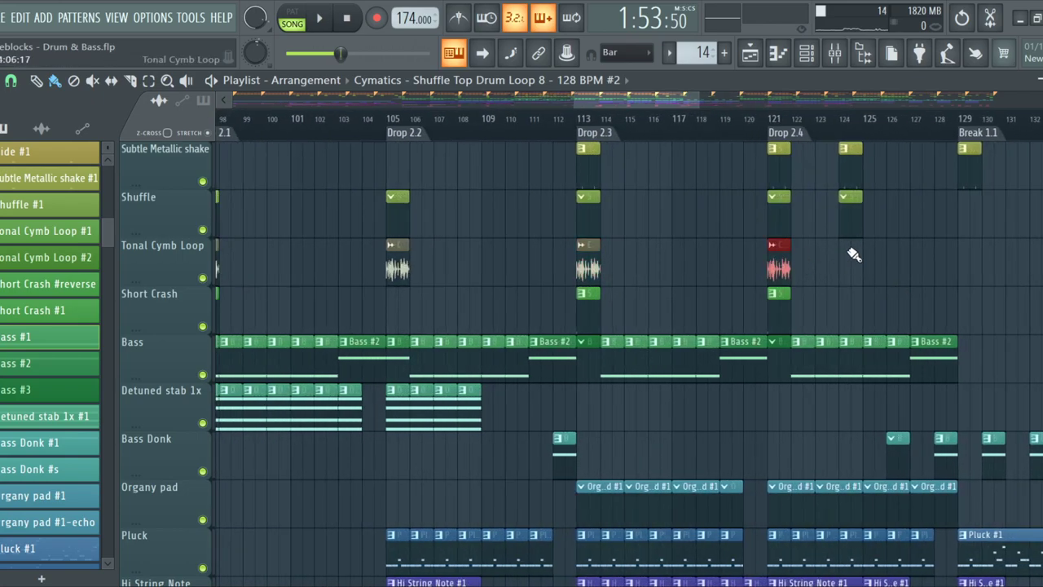
pyautogui.keyDown('ctrl'); pyautogui.scroll(1, 847, 258); pyautogui.keyUp('ctrl')
pyautogui.keyDown('ctrl'); pyautogui.scroll(-5, 850, 256); pyautogui.keyUp('ctrl')
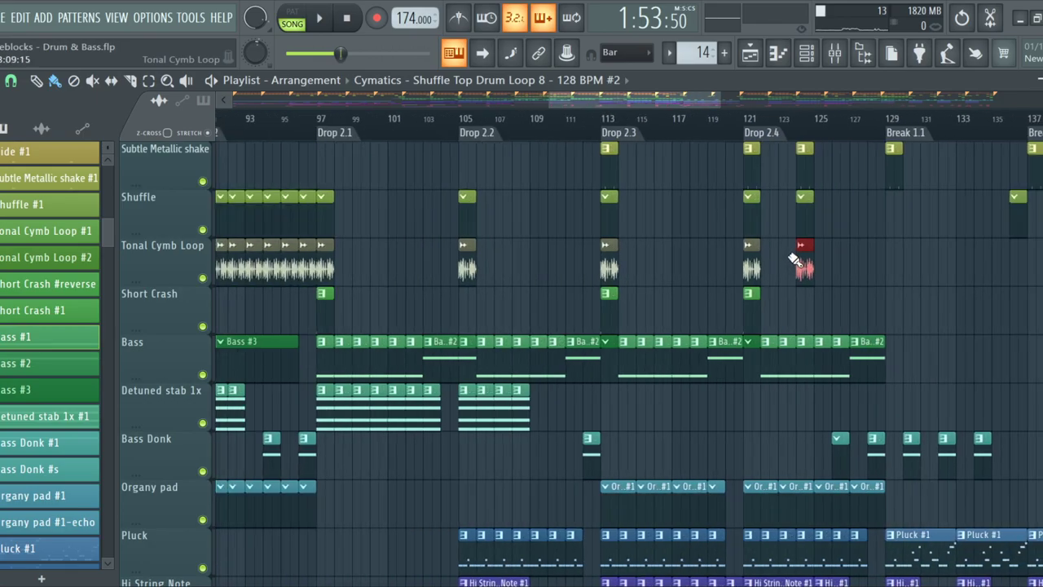
# Place shuffle top drum loop clips at bar 136 before Break 1.2 and at bars 144 and 145 around Drop 3.1
pyautogui.keyDown('ctrl'); pyautogui.scroll(3, 799, 272); pyautogui.keyUp('ctrl')
pyautogui.click(780, 270)
pyautogui.keyDown('ctrl'); pyautogui.scroll(-2, 866, 291); pyautogui.keyUp('ctrl')
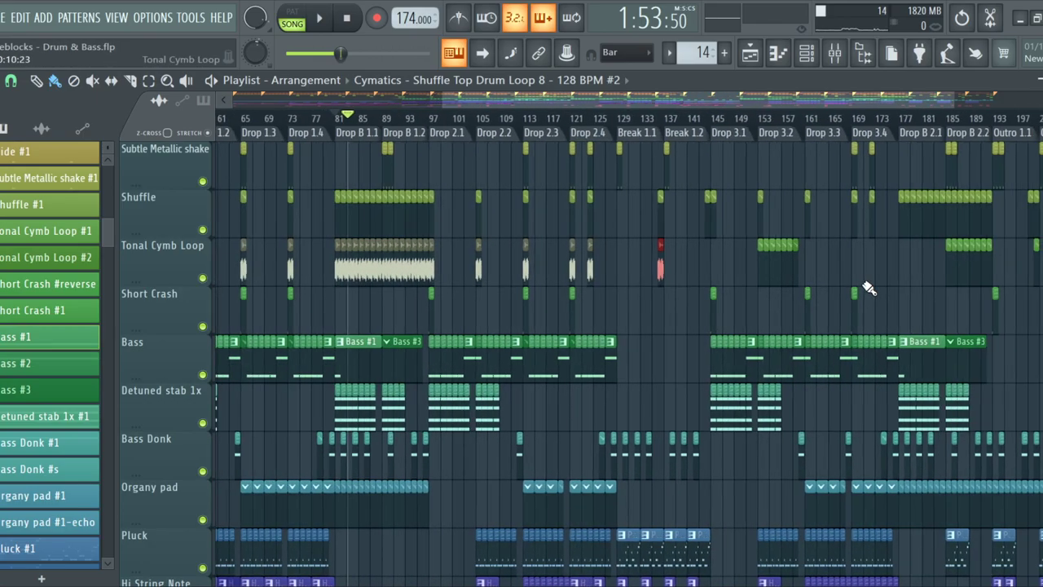
pyautogui.keyDown('ctrl'); pyautogui.scroll(3, 589, 285); pyautogui.keyUp('ctrl')
pyautogui.keyDown('ctrl'); pyautogui.scroll(2, 589, 285); pyautogui.keyUp('ctrl')
pyautogui.keyDown('ctrl'); pyautogui.scroll(2, 942, 285); pyautogui.keyUp('ctrl')
pyautogui.keyDown('ctrl'); pyautogui.scroll(-2, 945, 281); pyautogui.keyUp('ctrl')
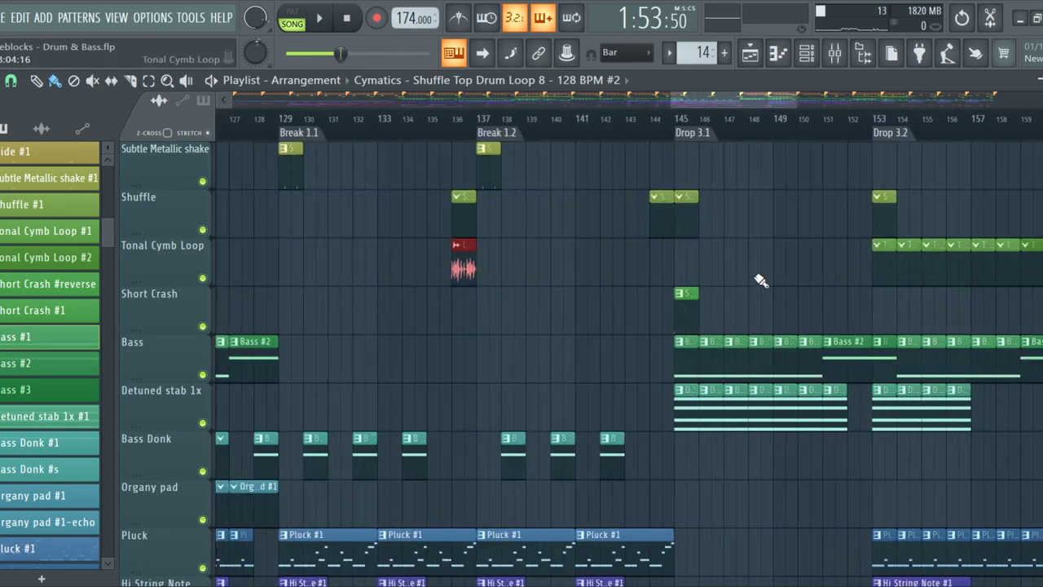
pyautogui.click(669, 261)
# Insert an empty track above Tonal Cymb Loop and move all the shuffle top drum loop audio clips onto it
pyautogui.keyDown('ctrl'); pyautogui.scroll(-5, 685, 260); pyautogui.keyUp('ctrl')
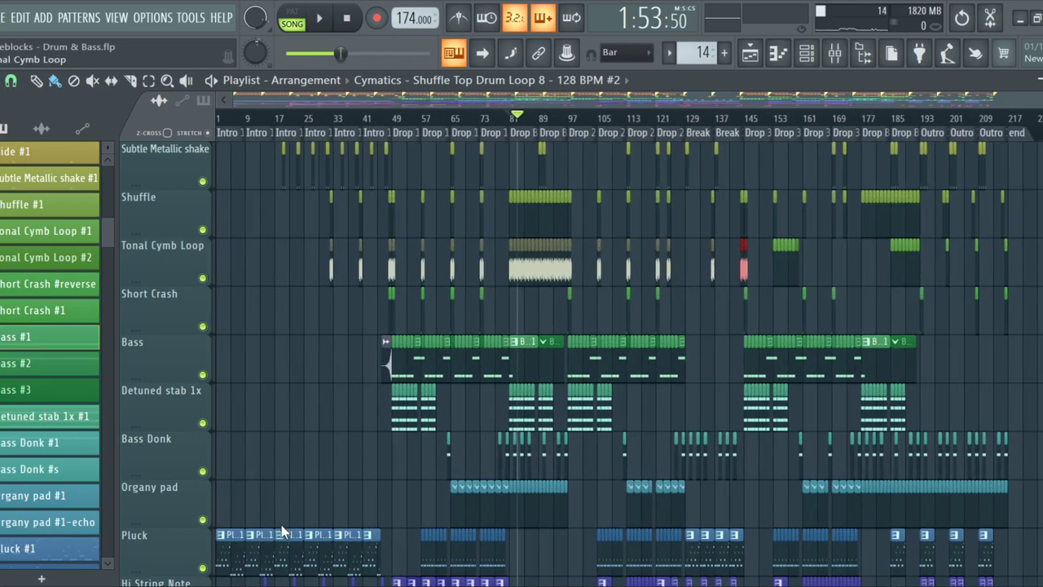
pyautogui.press('ctrl+Insert')
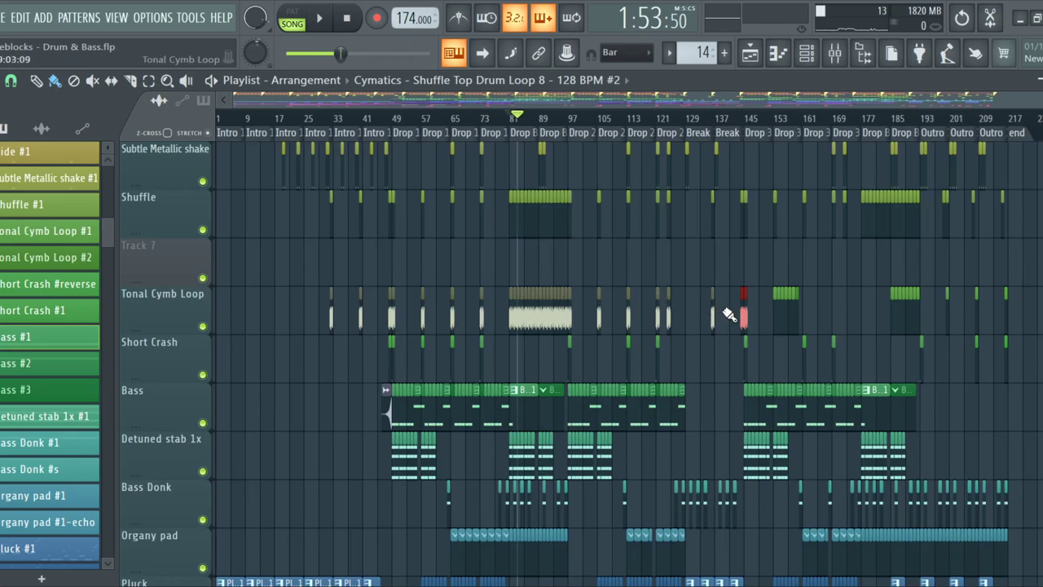
pyautogui.keyDown('ctrl'); pyautogui.moveTo(750, 287); pyautogui.dragTo(322, 310); pyautogui.keyUp('ctrl')
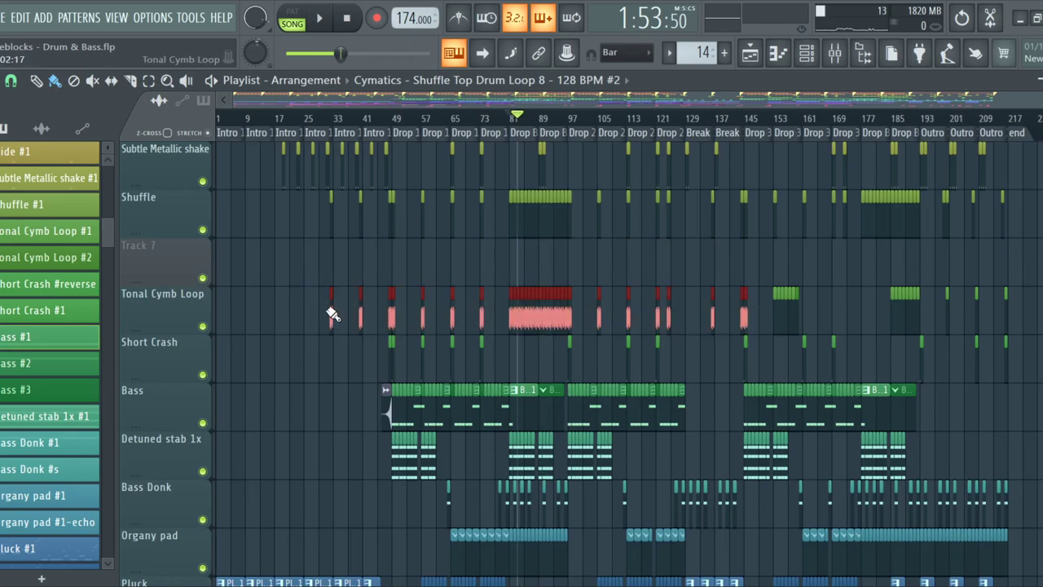
pyautogui.moveTo(334, 313); pyautogui.dragTo(330, 261)
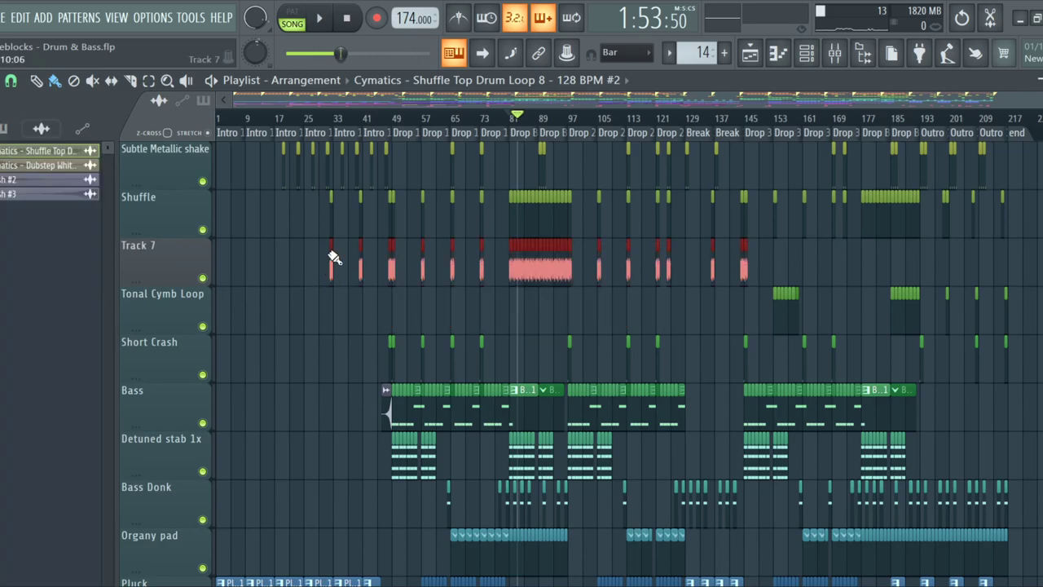
# Add shuffle top drum loop clips on Track 7 at bars 153, 161, 169 and 172 across Drop 3.2 to Drop 3.4
pyautogui.keyDown('ctrl'); pyautogui.scroll(5, 815, 294); pyautogui.keyUp('ctrl')
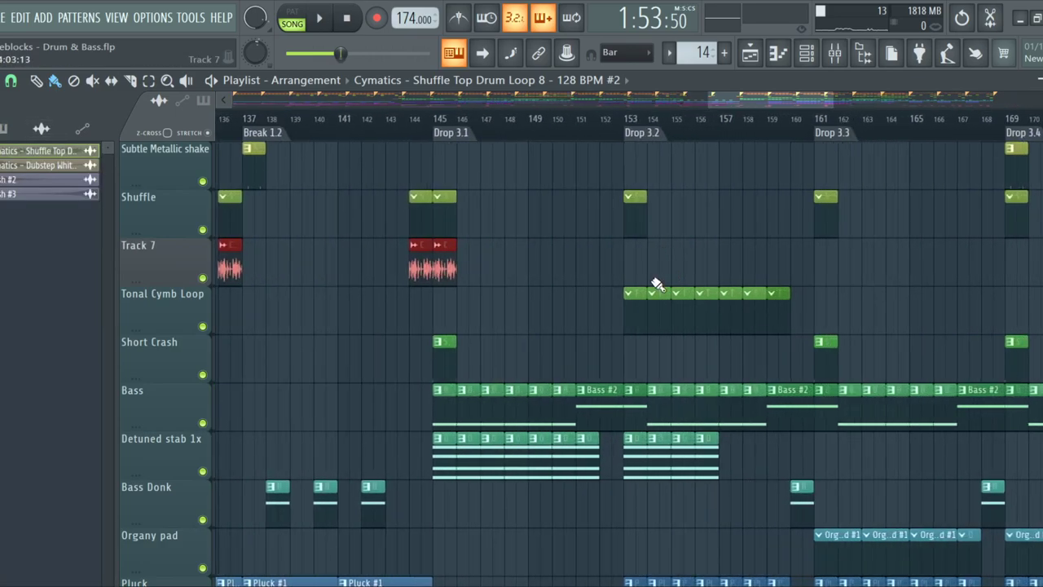
pyautogui.click(633, 263)
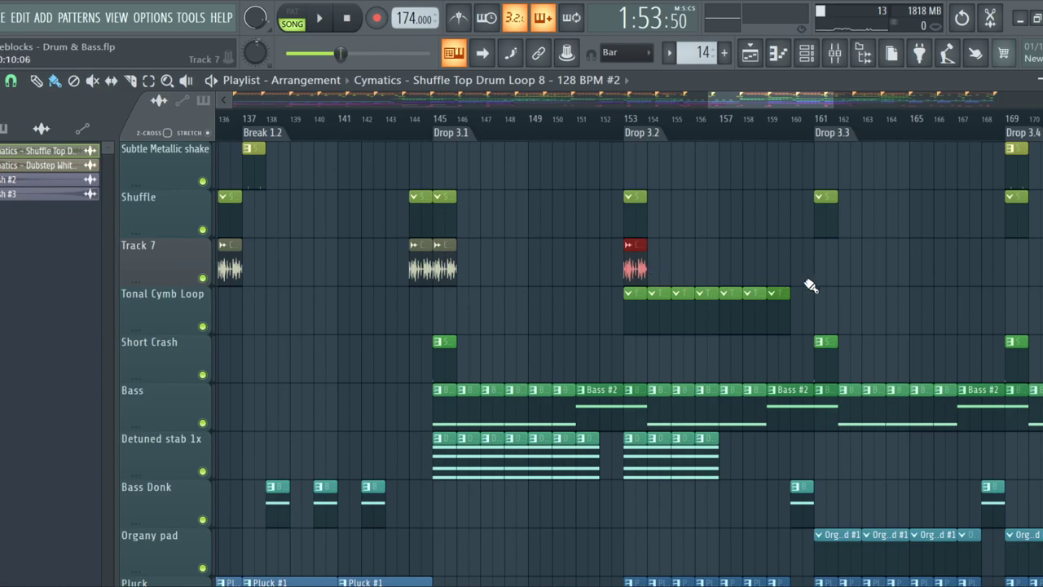
pyautogui.click(821, 284)
pyautogui.keyDown('ctrl'); pyautogui.scroll(-3, 892, 326); pyautogui.keyUp('ctrl')
pyautogui.keyDown('ctrl'); pyautogui.scroll(4, 855, 288); pyautogui.keyUp('ctrl')
pyautogui.click(807, 254)
pyautogui.click(897, 262)
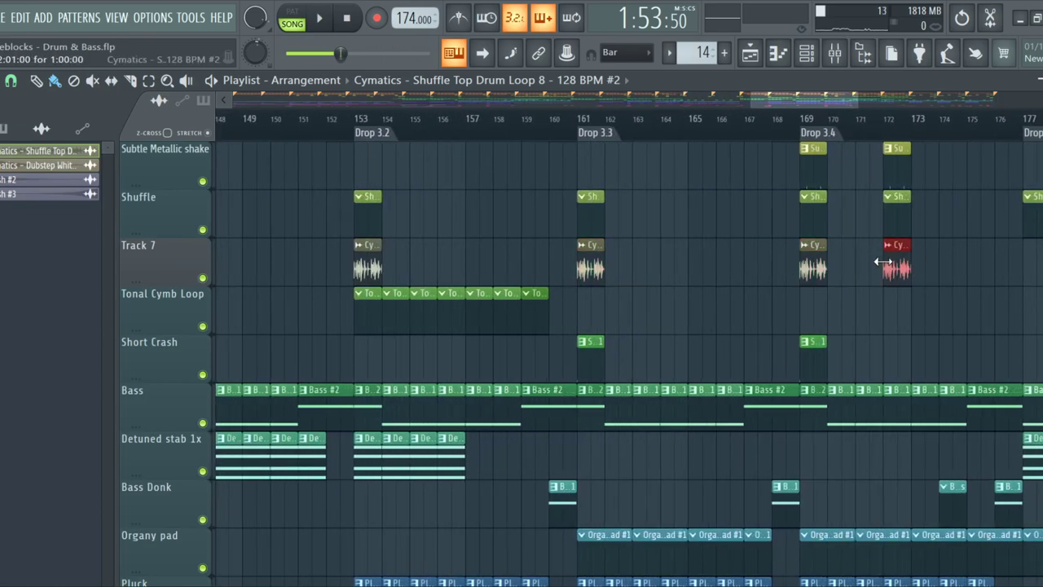
# Fill Track 7 with shuffle top drum loop clips from bar 177 through bar 192, covering Drop B 2.1 and Drop B 2.2
pyautogui.scroll(-3, 850, 298)
pyautogui.scroll(3, 763, 264)
pyautogui.moveTo(763, 261); pyautogui.dragTo(880, 263)
pyautogui.scroll(-3, 833, 296)
pyautogui.scroll(3, 505, 244)
pyautogui.moveTo(535, 268); pyautogui.dragTo(906, 267)
pyautogui.scroll(-3, 724, 269)
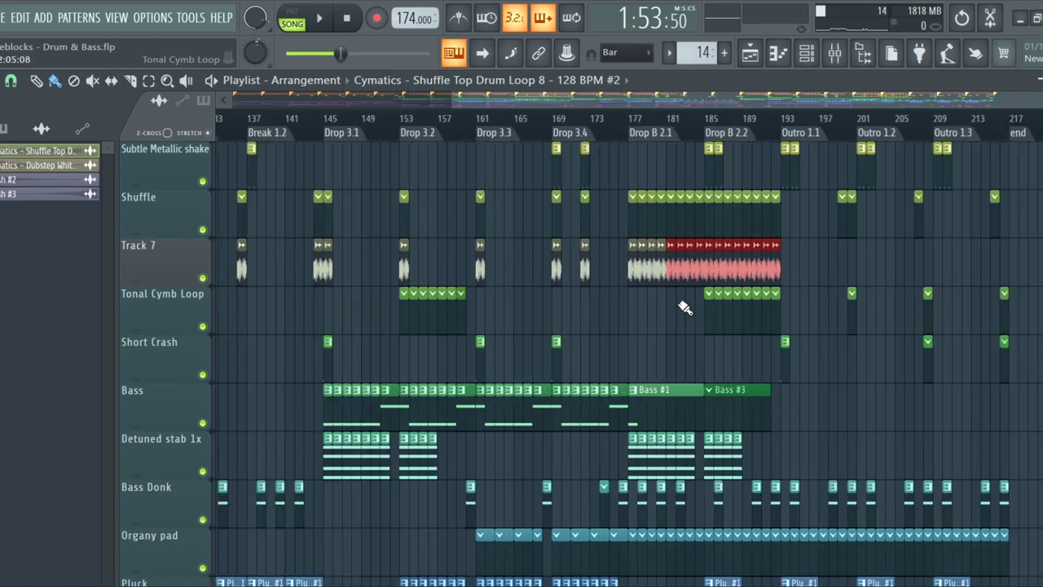
# Place shuffle top drum loop clips on Track 7 in the outro at bars 199, 200, 207 and 215
pyautogui.scroll(4, 943, 391)
pyautogui.scroll(-4, 939, 381)
pyautogui.scroll(3, 941, 383)
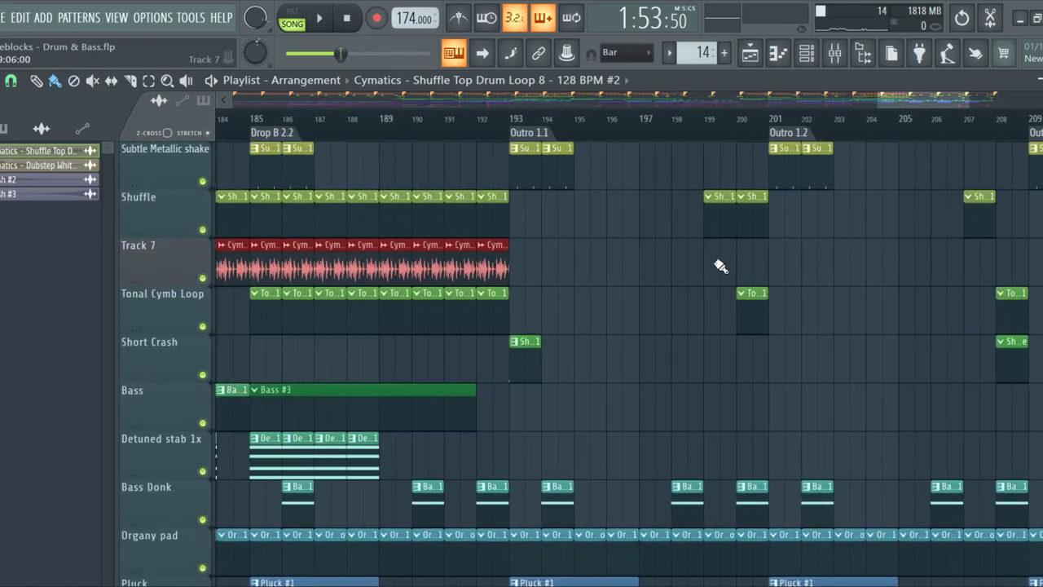
pyautogui.moveTo(709, 263); pyautogui.dragTo(762, 265)
pyautogui.click(981, 269)
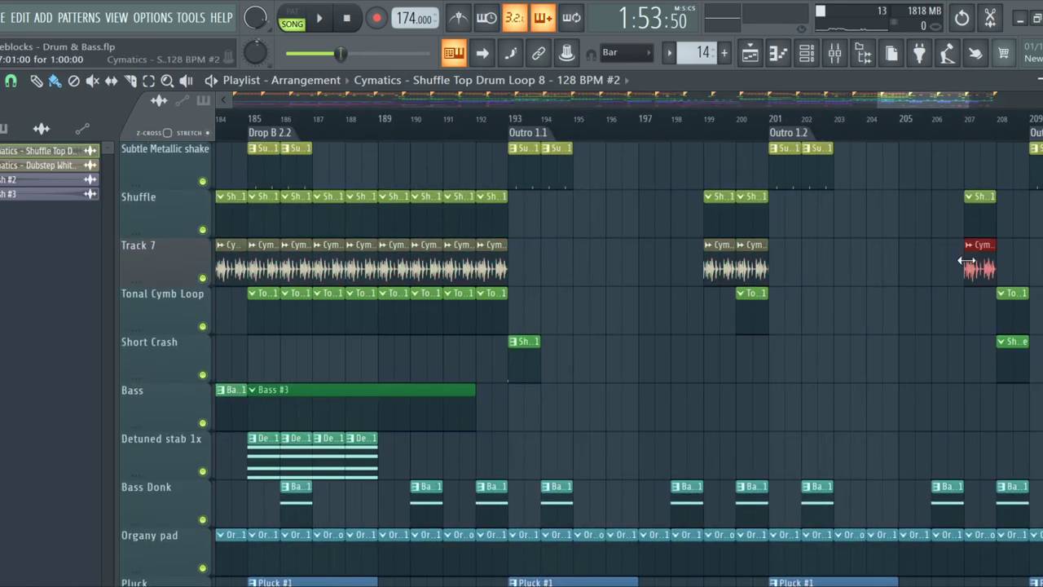
pyautogui.scroll(-3, 954, 269)
pyautogui.scroll(3, 962, 270)
pyautogui.click(953, 269)
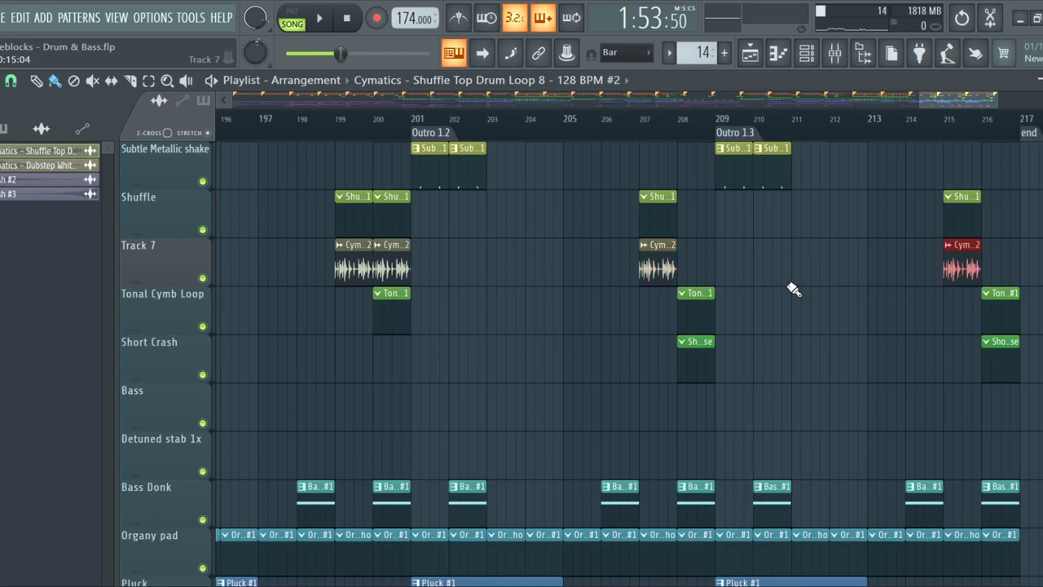
# Examine the layering of all tracks across the full arrangement, from Kick down to Automation and the filter frequency clip on Track 22
pyautogui.scroll(-6, 804, 298)
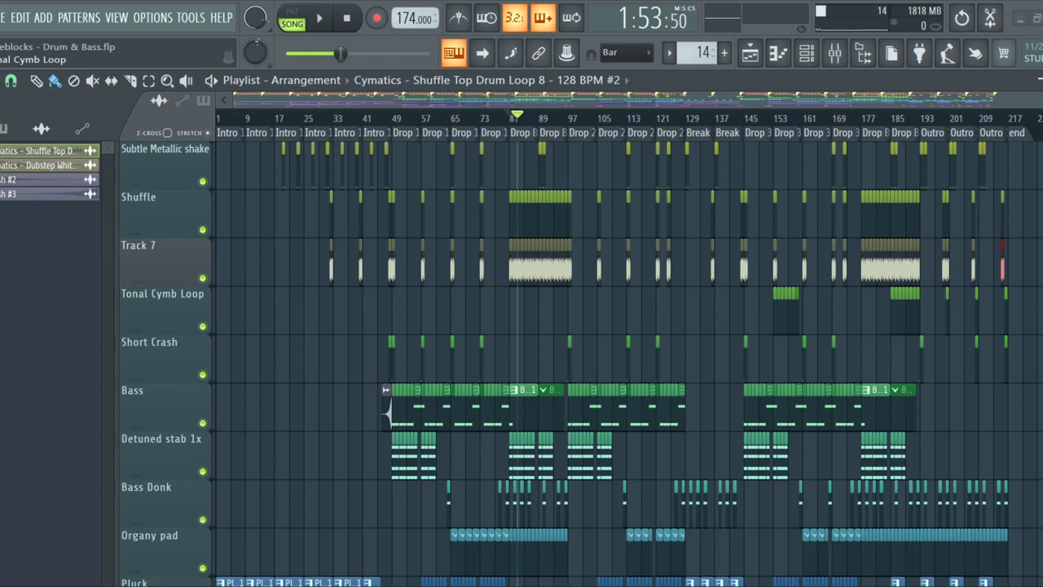
pyautogui.scroll(4, 388, 414)
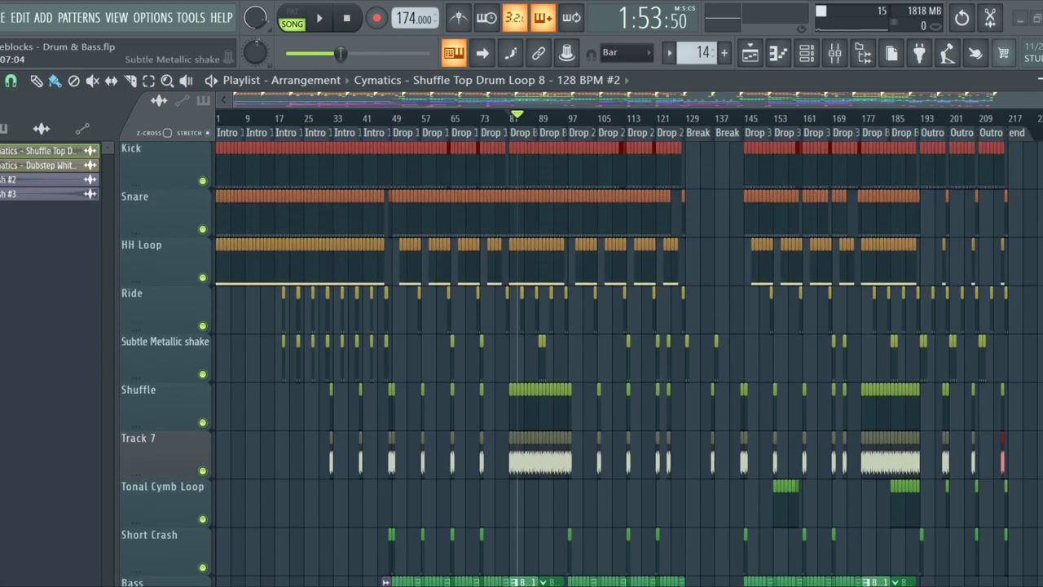
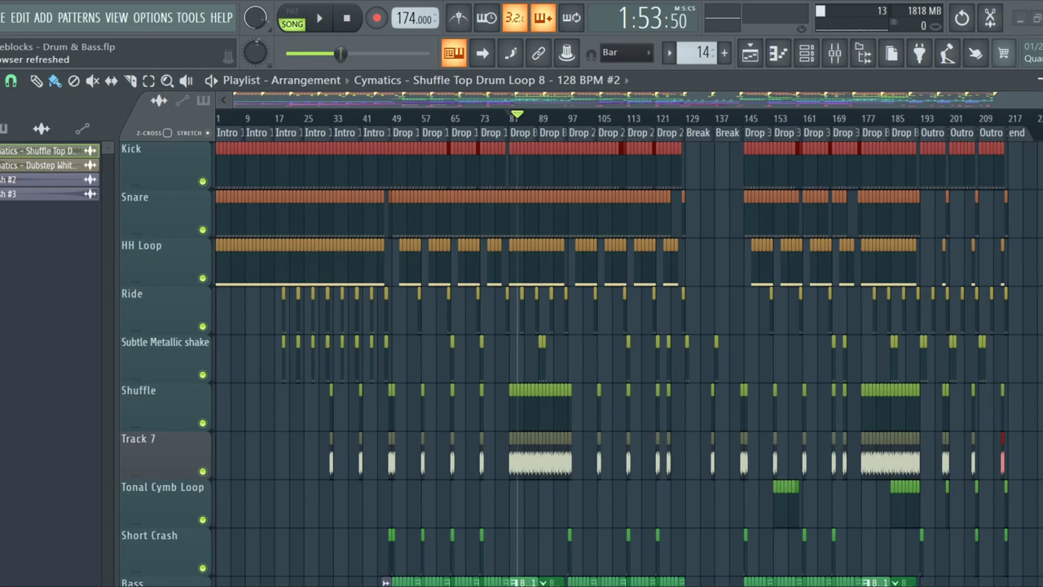
pyautogui.scroll(-13, 571, 358)
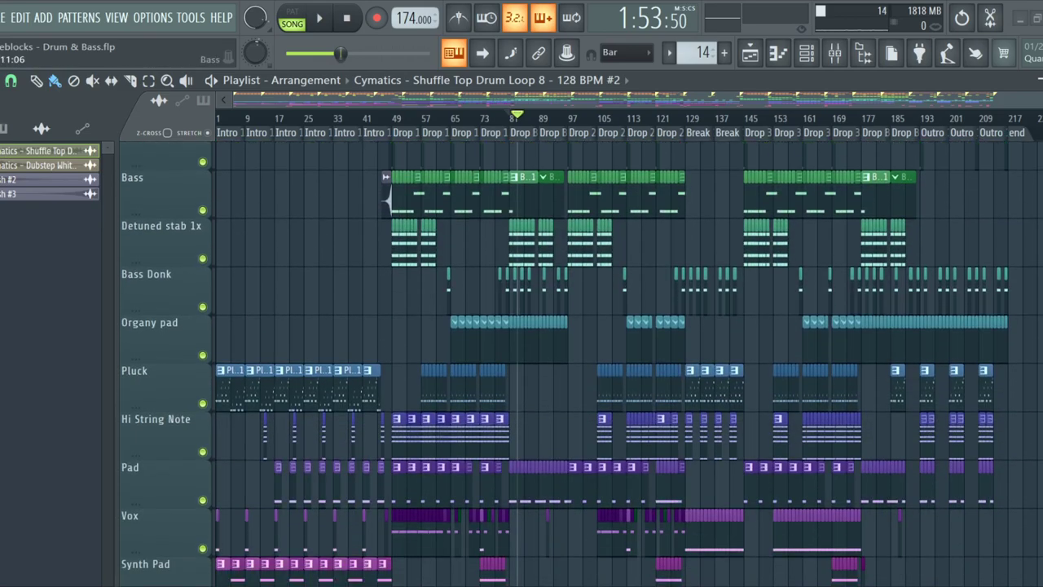
pyautogui.scroll(-2, 570, 358)
pyautogui.scroll(13, 571, 359)
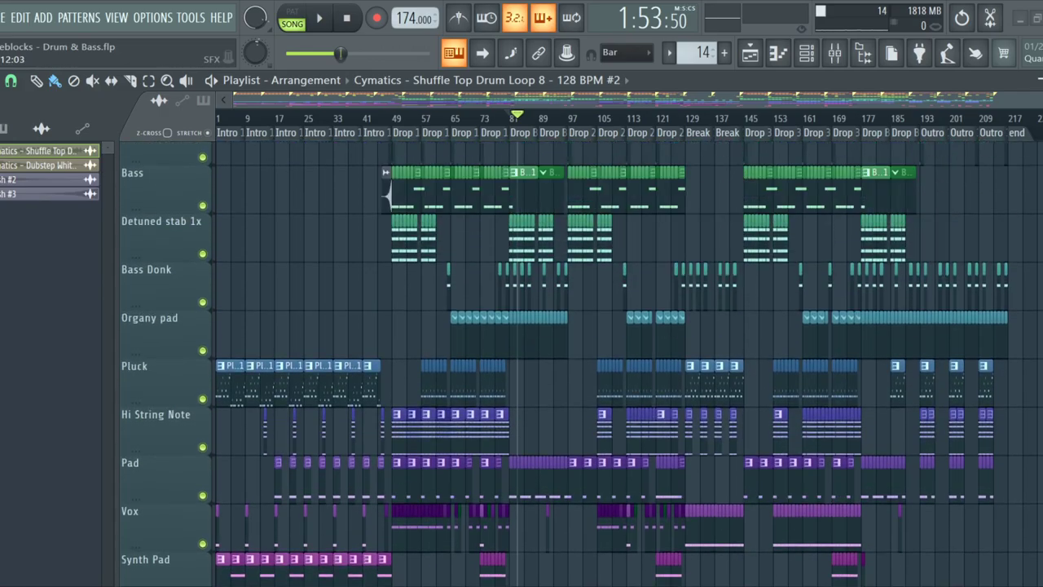
pyautogui.scroll(-16, 570, 359)
pyautogui.scroll(17, 570, 359)
pyautogui.scroll(1, 570, 358)
pyautogui.scroll(-17, 571, 358)
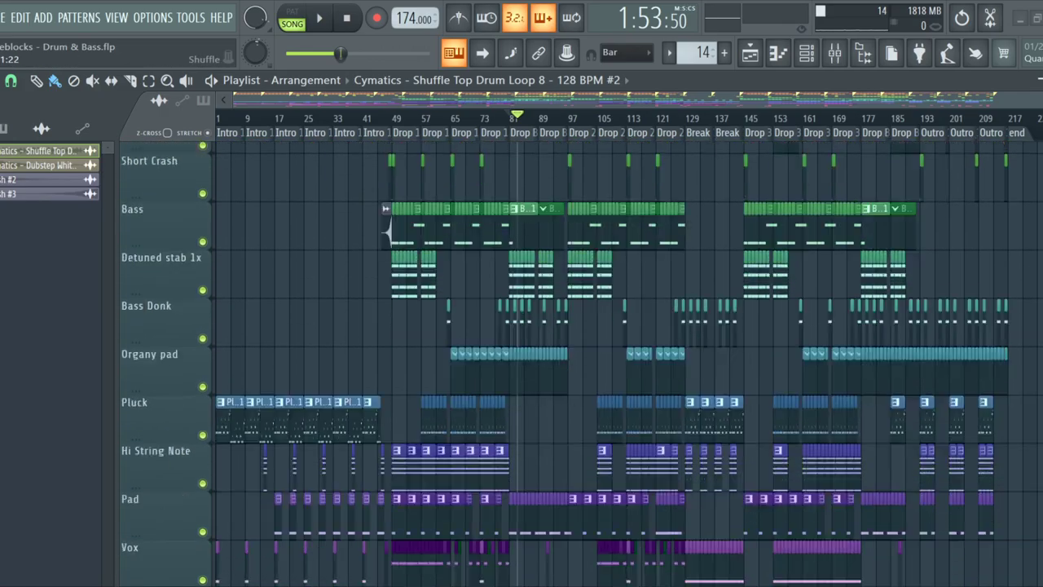
pyautogui.scroll(17, 570, 358)
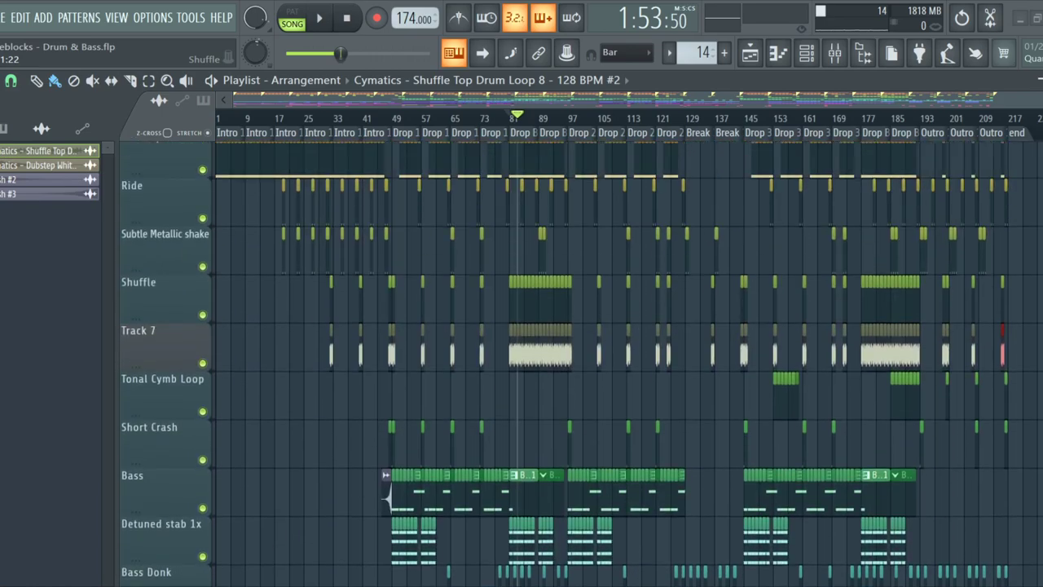
pyautogui.scroll(-4, 571, 358)
pyautogui.scroll(-1, 570, 359)
pyautogui.scroll(2, 571, 359)
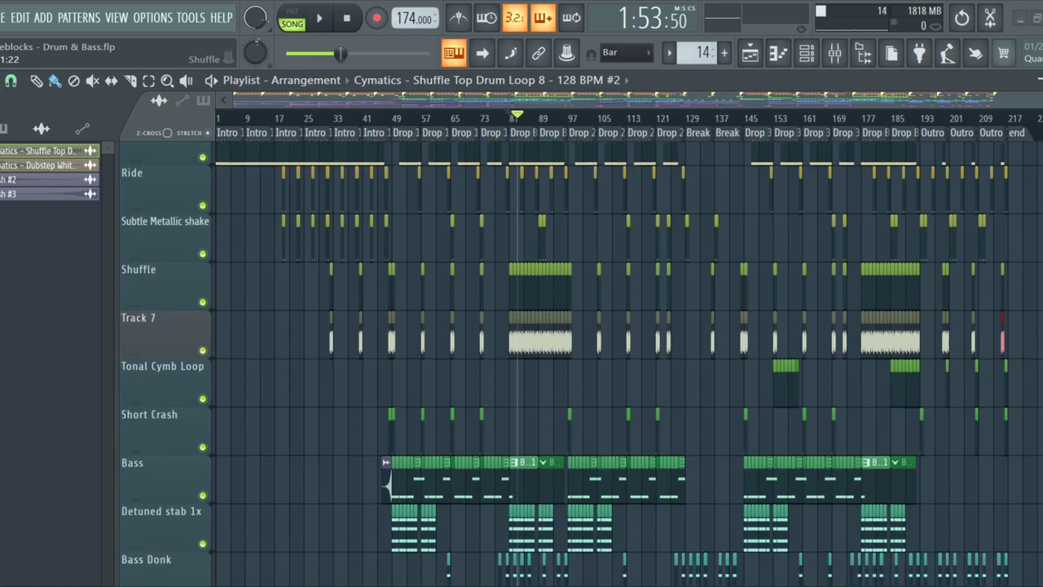
pyautogui.scroll(-4, 570, 358)
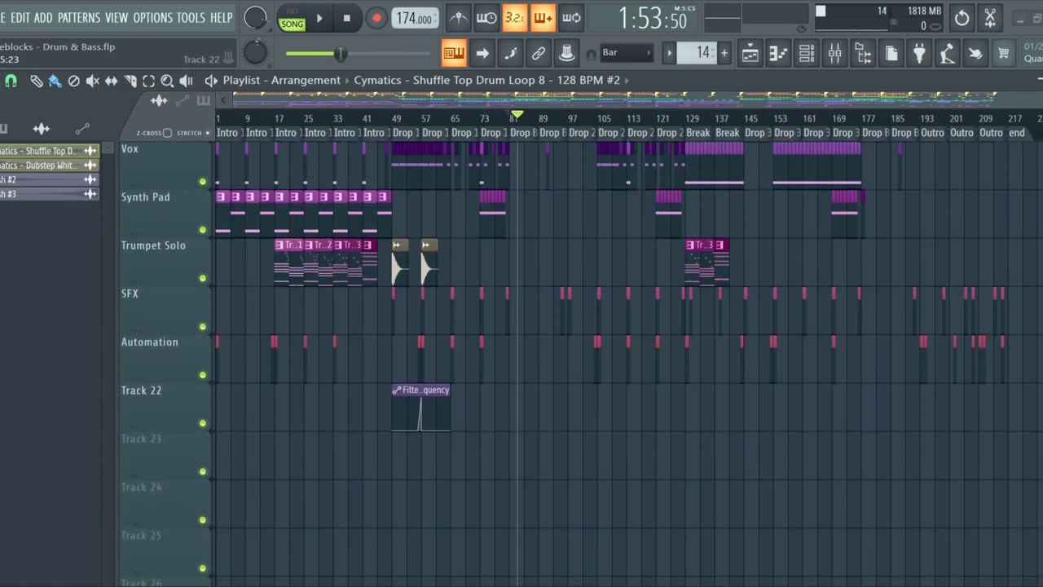
pyautogui.scroll(7, 571, 359)
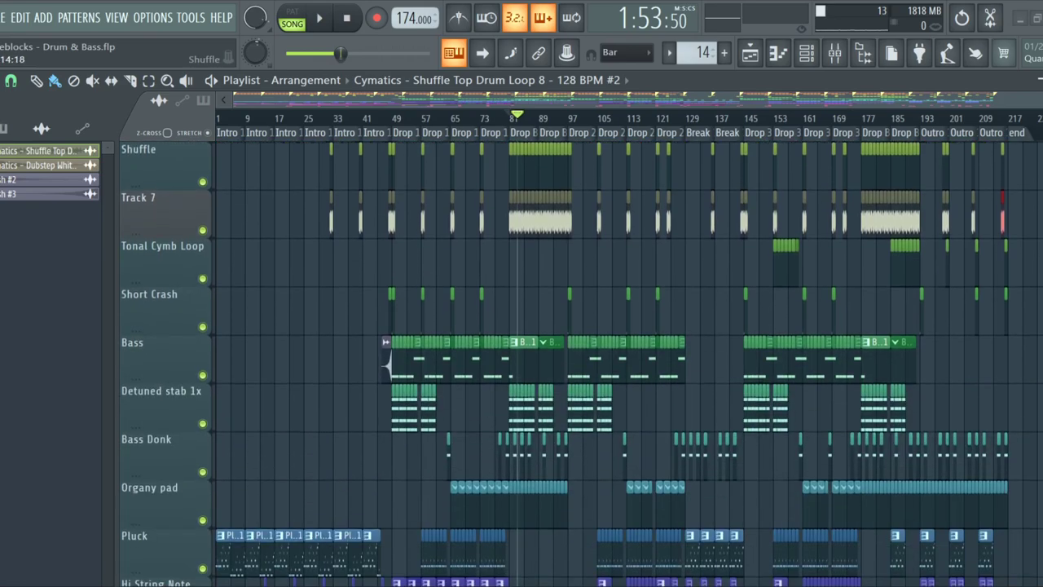
pyautogui.scroll(-3, 571, 358)
pyautogui.scroll(-2, 571, 358)
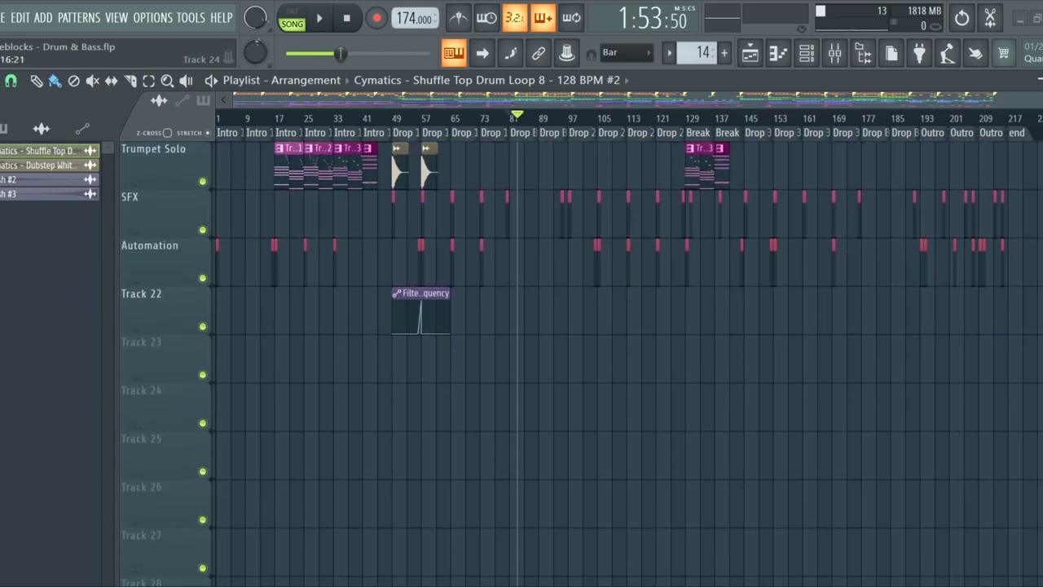
pyautogui.scroll(5, 571, 359)
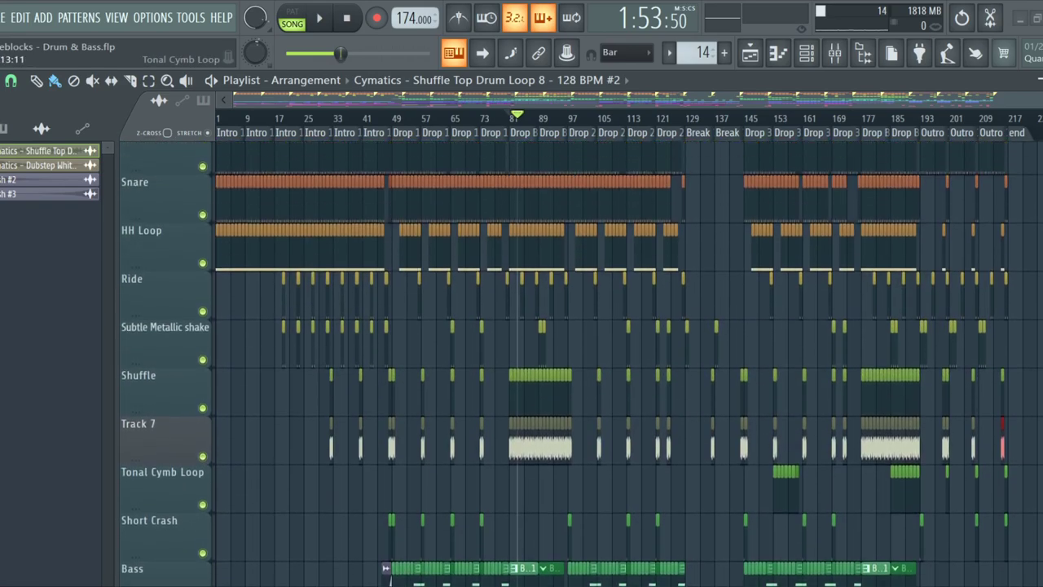
# Review how the drum, bass, pluck, pad, vox, trumpet and SFX tracks are stacked across the sections from intro to outro
pyautogui.scroll(-5, 570, 359)
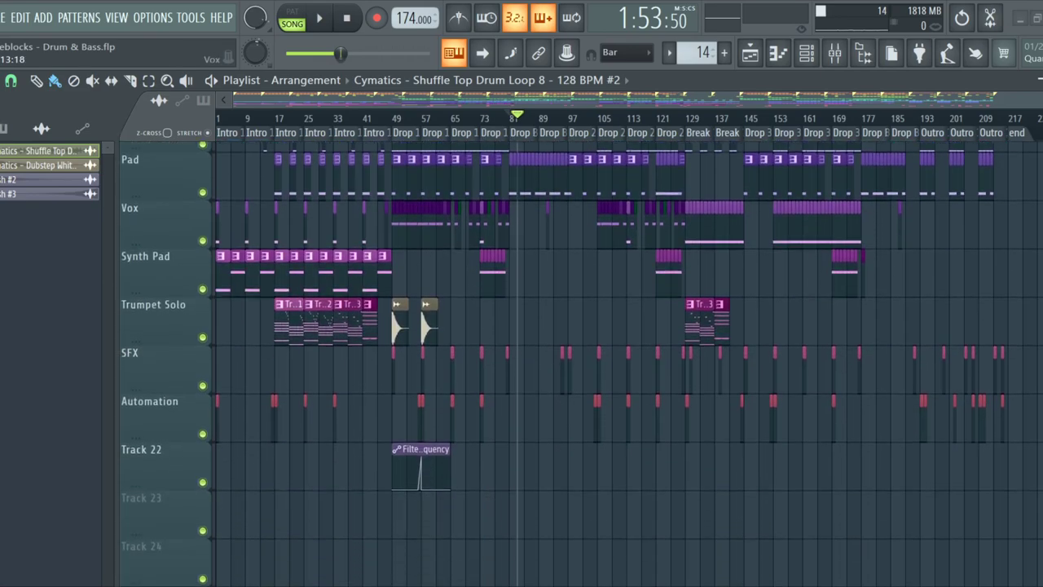
pyautogui.scroll(2, 570, 358)
pyautogui.scroll(-2, 570, 358)
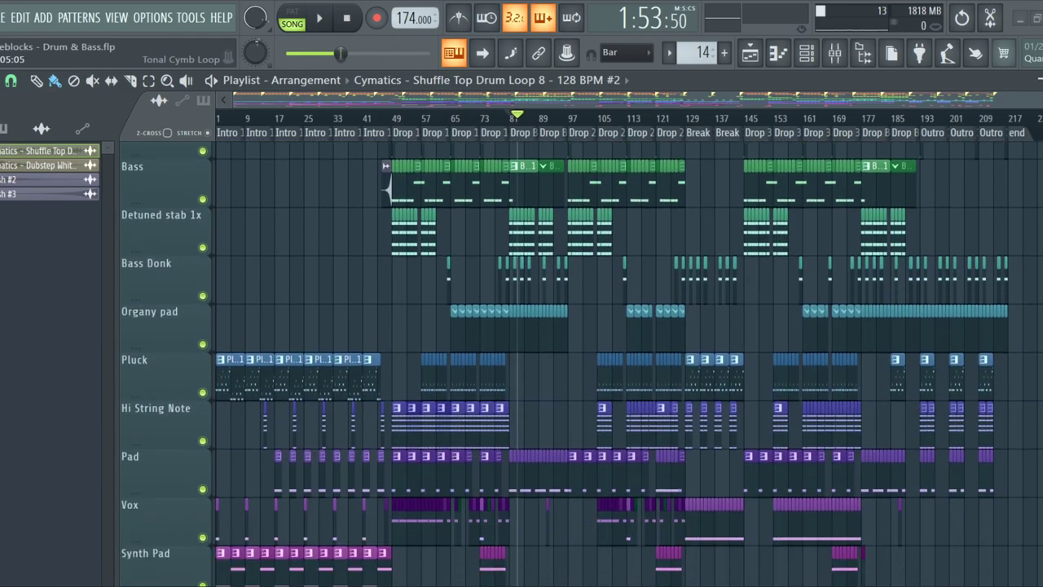
pyautogui.scroll(-3, 571, 359)
pyautogui.scroll(-1, 570, 359)
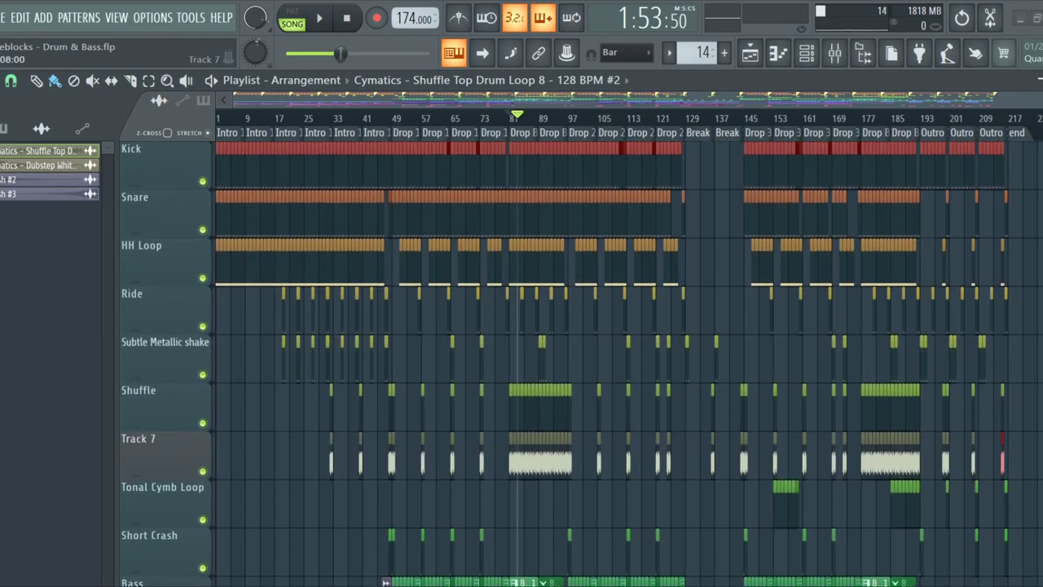
pyautogui.scroll(-9, 571, 359)
pyautogui.scroll(-8, 570, 358)
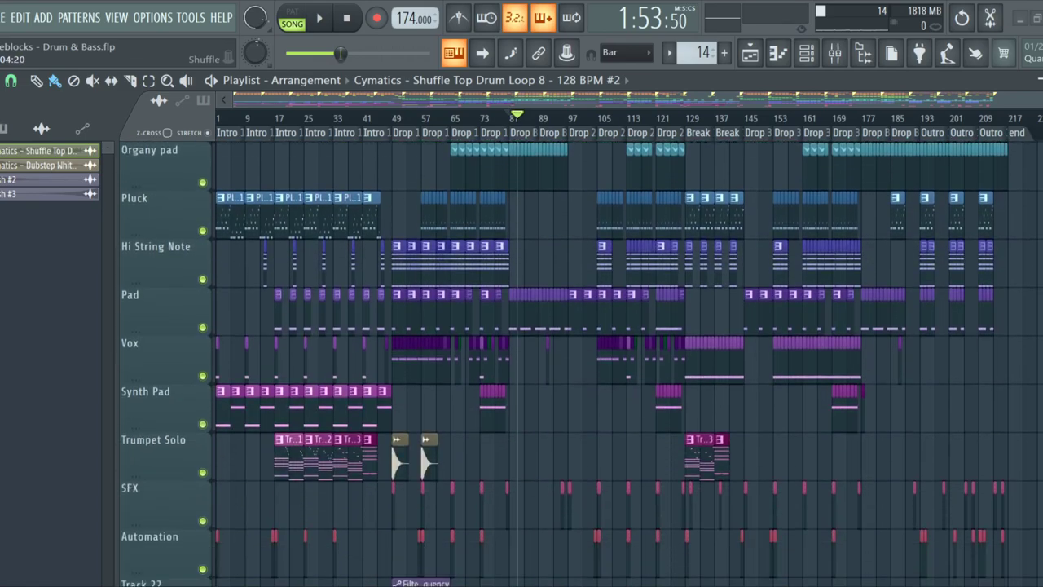
pyautogui.scroll(3, 571, 358)
pyautogui.scroll(14, 571, 359)
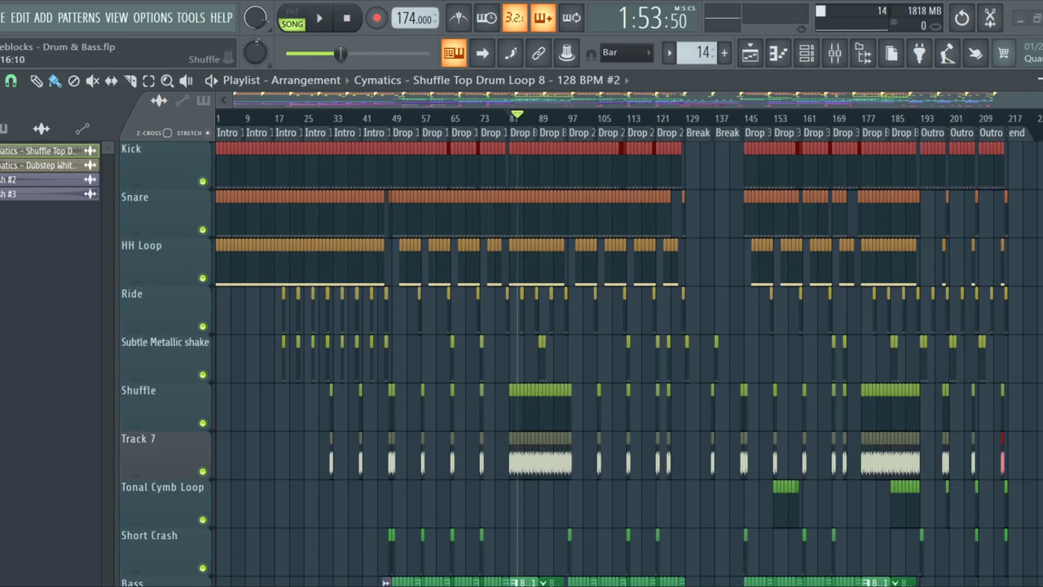
pyautogui.scroll(-11, 571, 359)
pyautogui.scroll(-7, 571, 359)
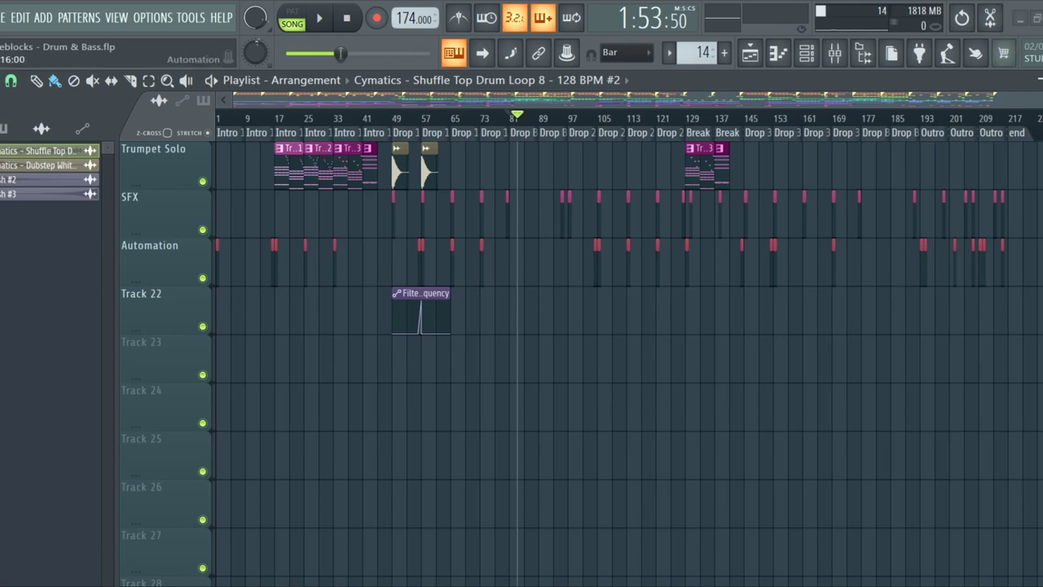
# Play the arrangement from the beginning and check the tracks that sound together in Intro 1.1
pyautogui.scroll(5, 620, 363)
pyautogui.scroll(5, 620, 363)
pyautogui.press('space')
pyautogui.scroll(2, 282, 369)
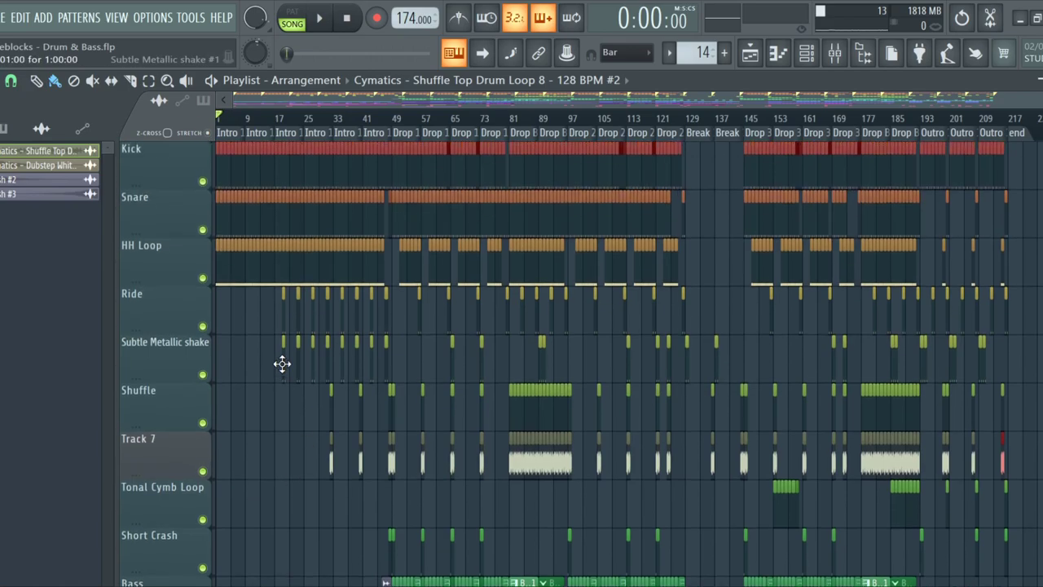
pyautogui.press('space')
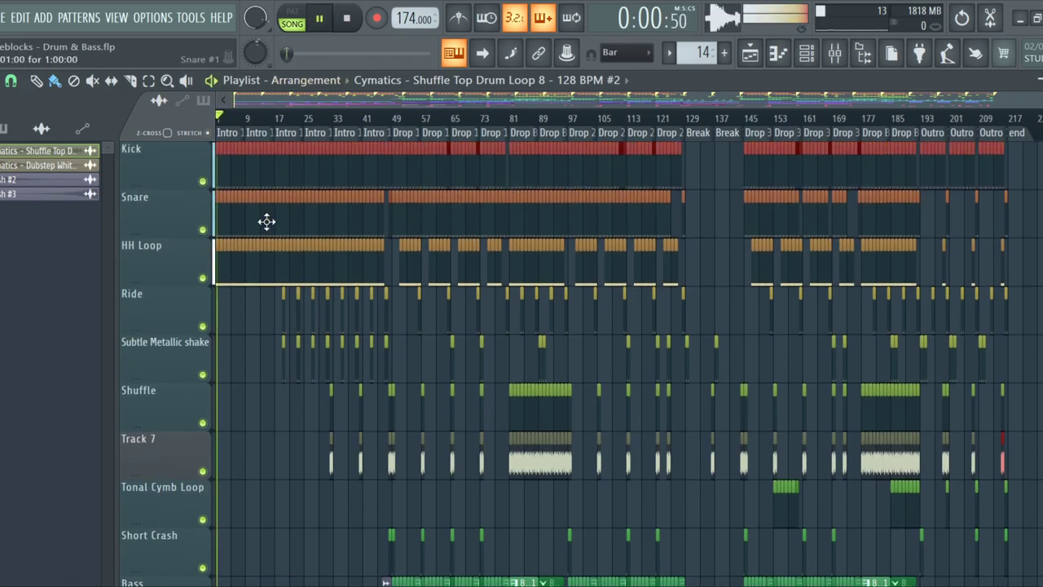
pyautogui.scroll(-15, 270, 295)
pyautogui.scroll(-3, 271, 295)
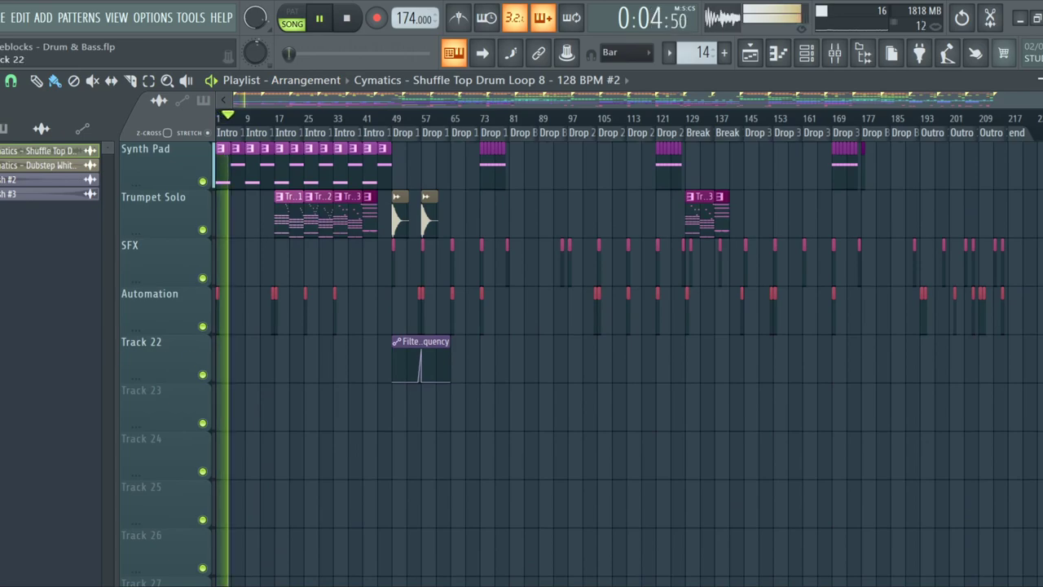
pyautogui.scroll(4, 270, 295)
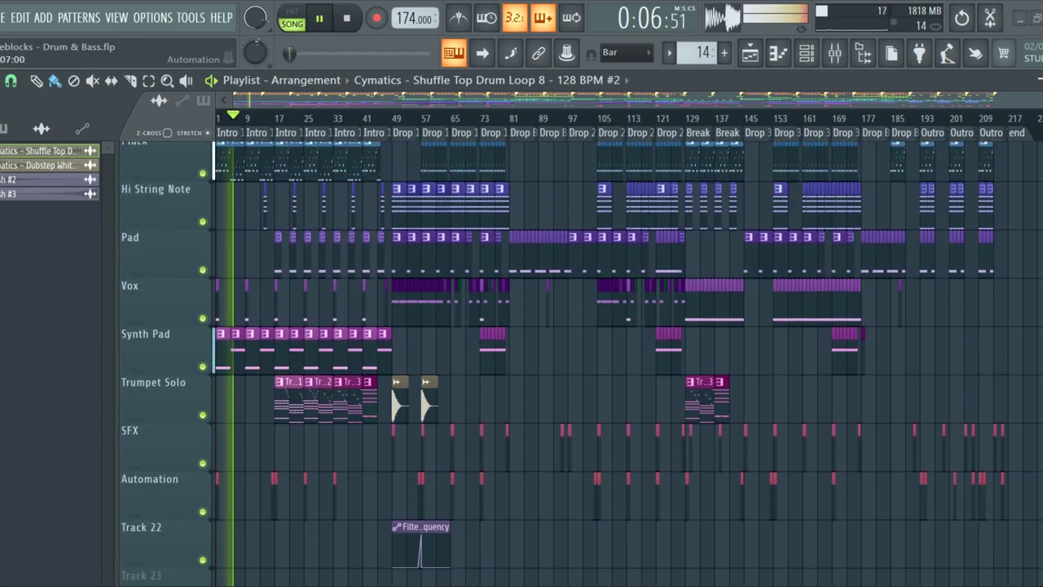
pyautogui.scroll(14, 270, 295)
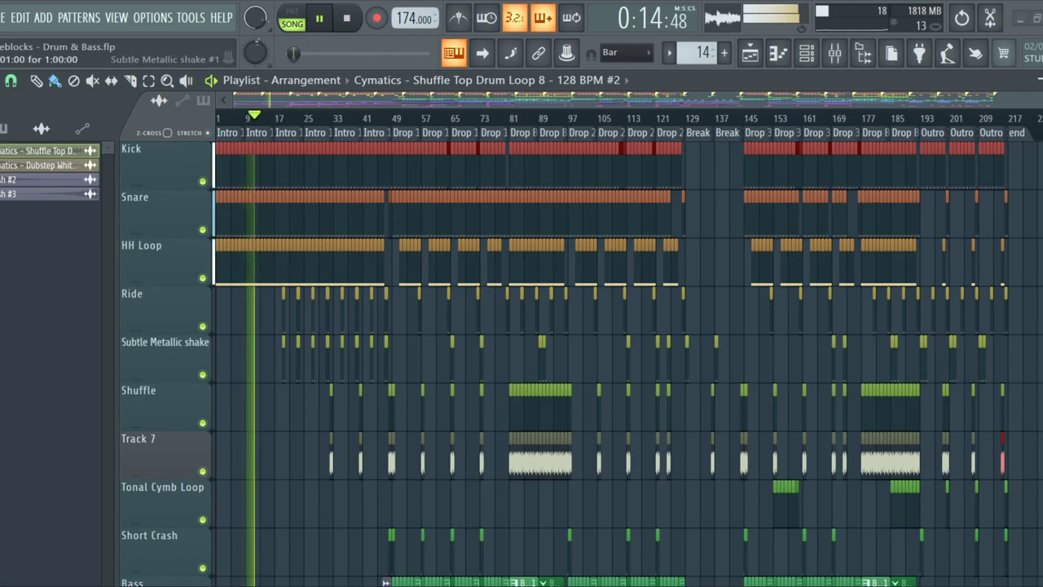
# Examine how the Hi String Note, Pad, Vox, Trumpet Solo and automation clips enter across Intro 1.2 and Intro 1.3 during playback
pyautogui.scroll(-10, 571, 358)
pyautogui.scroll(6, 570, 359)
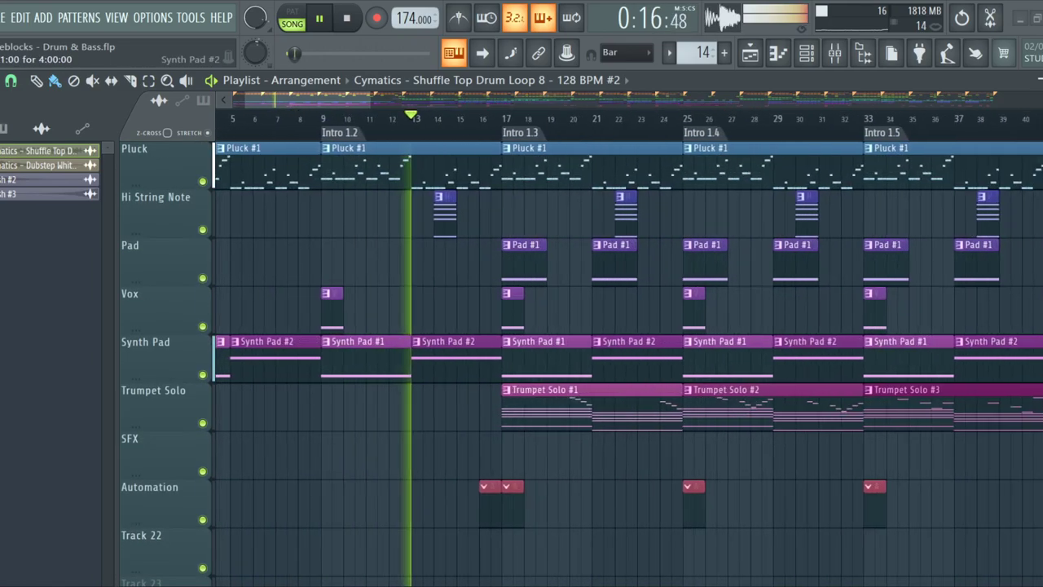
pyautogui.scroll(-5, 571, 359)
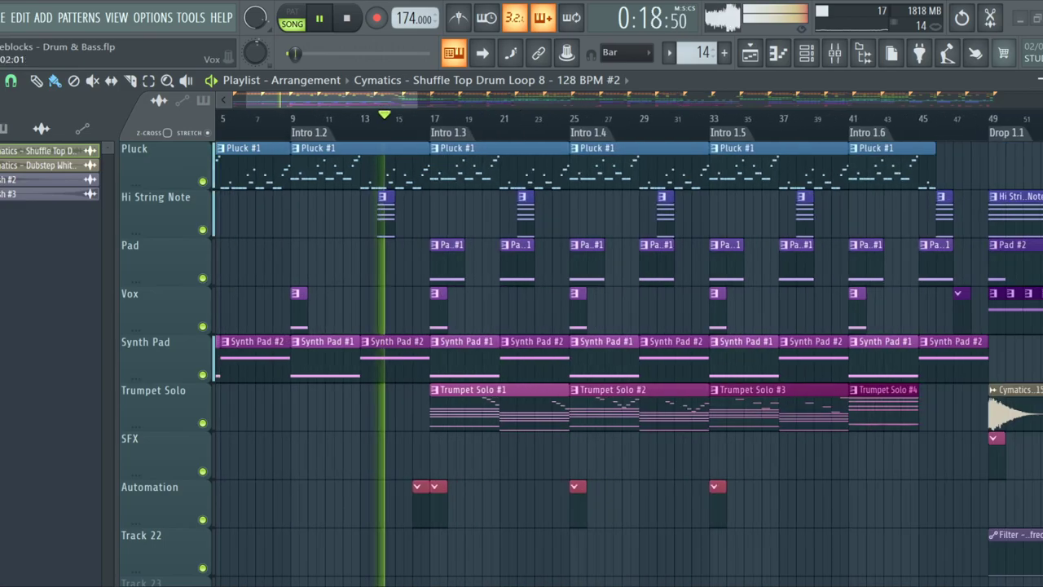
pyautogui.scroll(7, 571, 358)
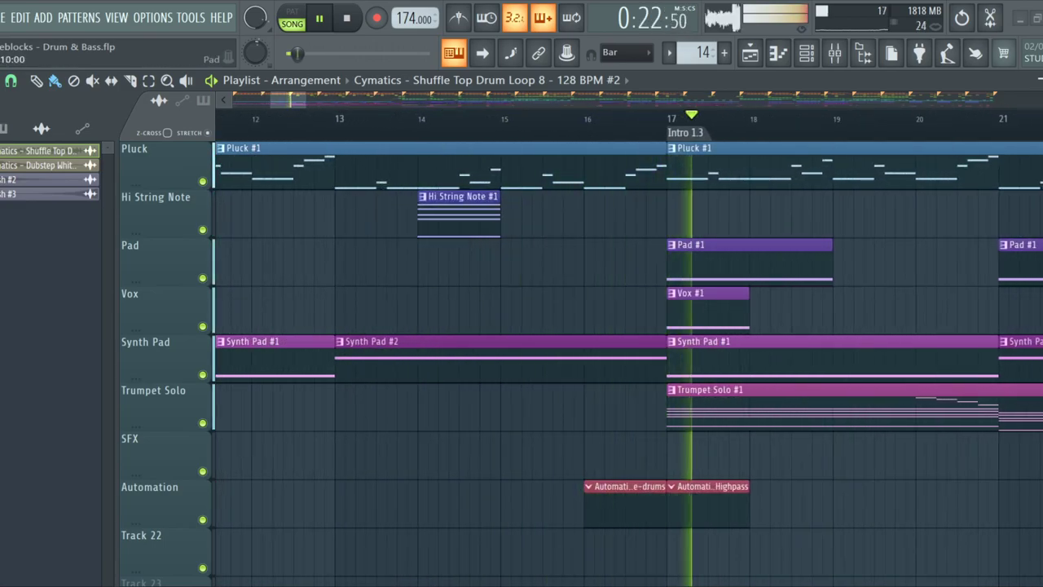
pyautogui.scroll(-5, 571, 358)
pyautogui.scroll(-4, 570, 359)
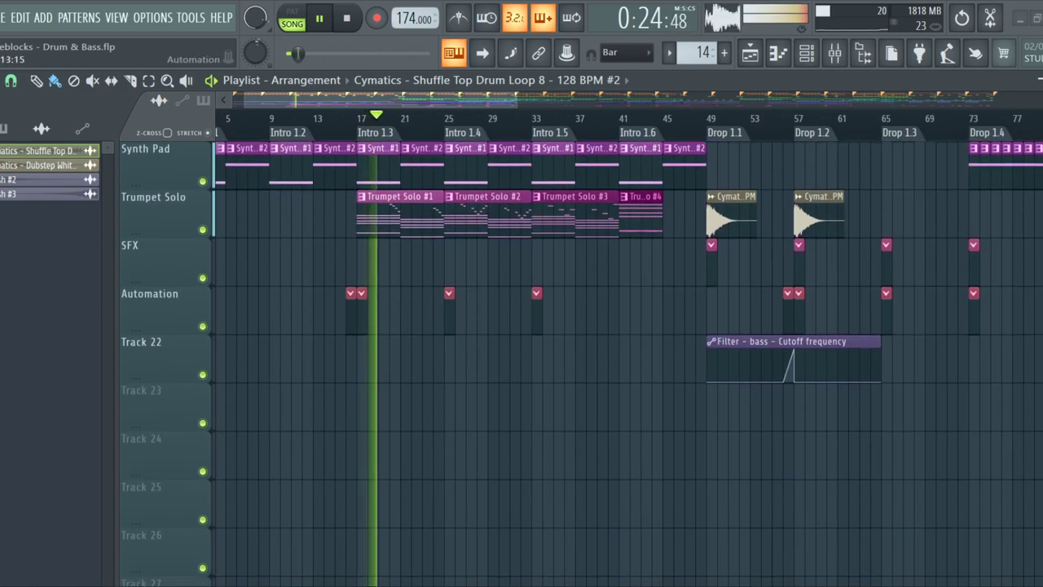
# Follow playback through Intro 1.4 and inspect the Trumpet Solo, Synth Pad and Pluck clips leading to Drop 1.1
pyautogui.scroll(8, 571, 358)
pyautogui.scroll(-6, 571, 358)
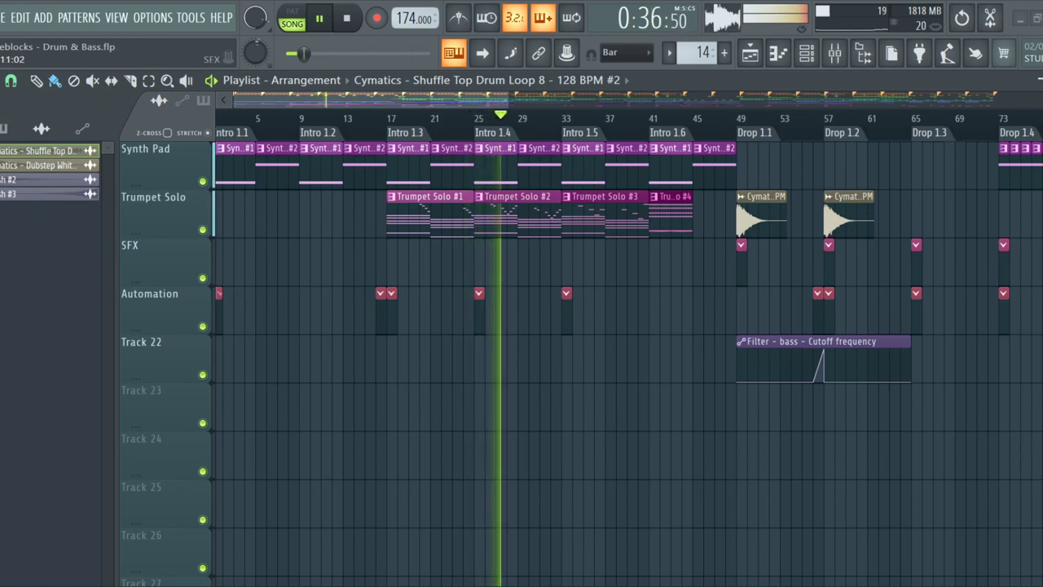
pyautogui.scroll(-2, 570, 310)
pyautogui.scroll(3, 416, 326)
pyautogui.scroll(8, 415, 326)
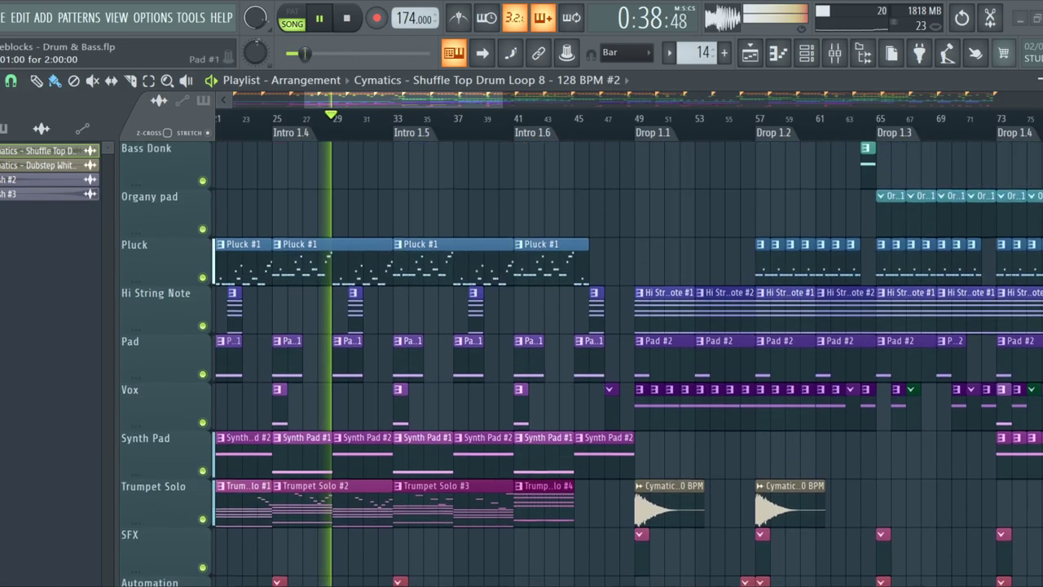
# Inspect the Ride, Subtle Metallic shake, Shuffle and Track 7 loop clips at the transitions into Intro 1.5 and Intro 1.6
pyautogui.scroll(6, 570, 358)
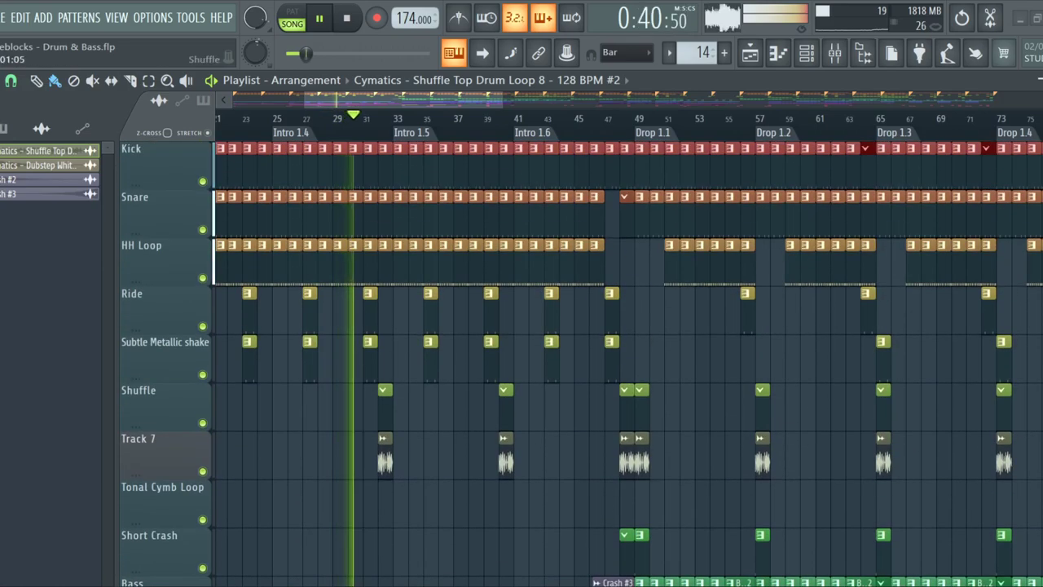
pyautogui.scroll(-5, 570, 359)
pyautogui.scroll(5, 571, 359)
pyautogui.scroll(2, 571, 359)
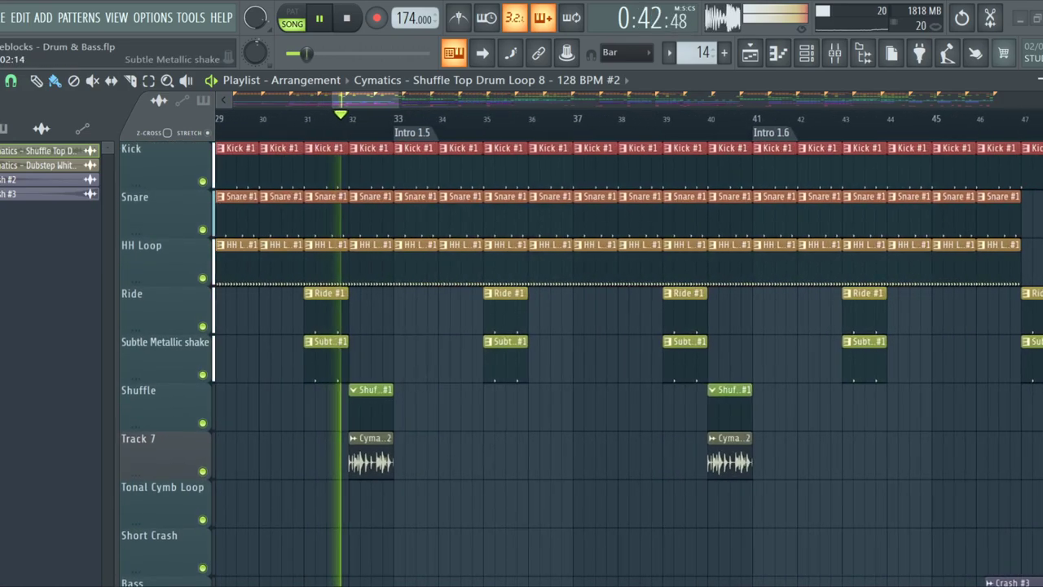
pyautogui.scroll(2, 571, 358)
pyautogui.scroll(-3, 571, 358)
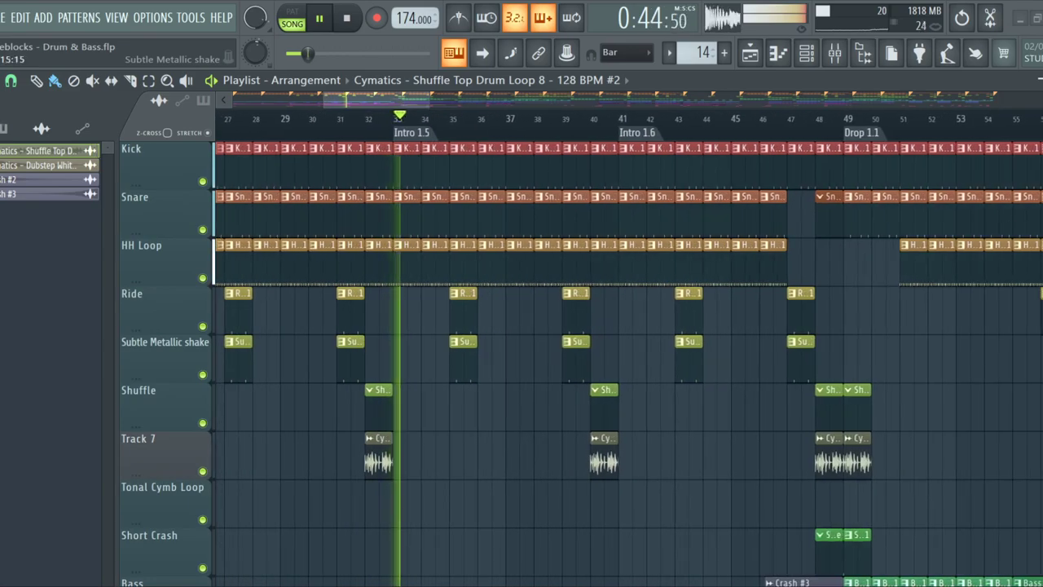
pyautogui.scroll(-5, 570, 358)
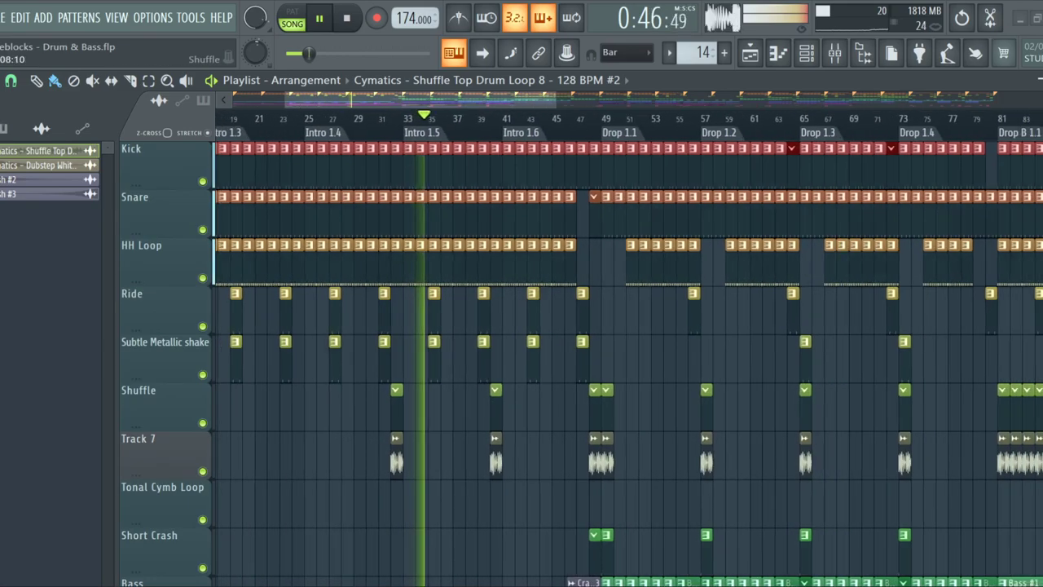
# Follow playback through Intro 1.5 and compare its layers with the bass, stab and filter automation clips of the drops
pyautogui.scroll(-4, 570, 358)
pyautogui.scroll(3, 570, 359)
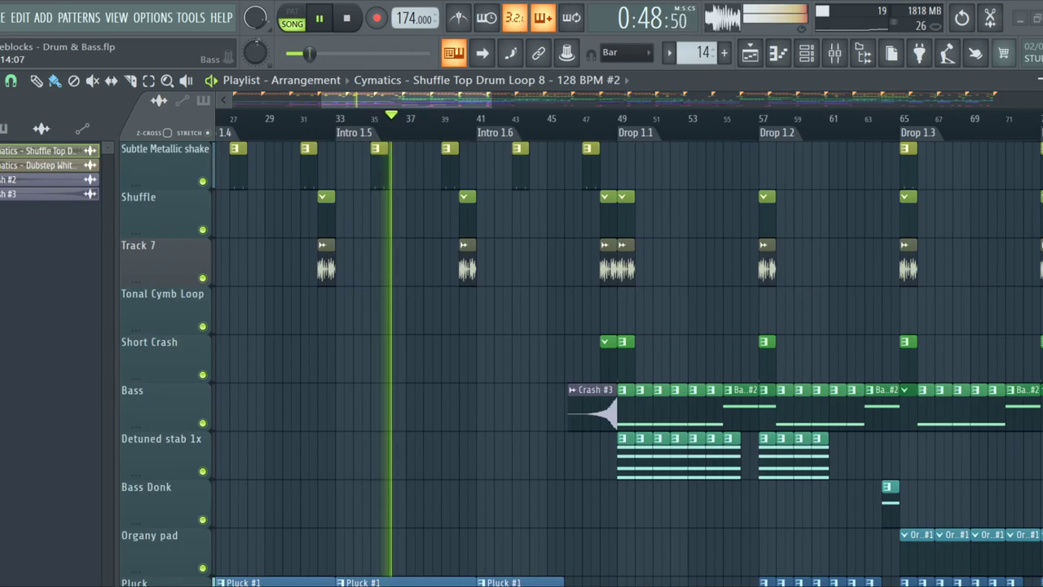
pyautogui.scroll(-2, 571, 358)
pyautogui.scroll(-4, 570, 359)
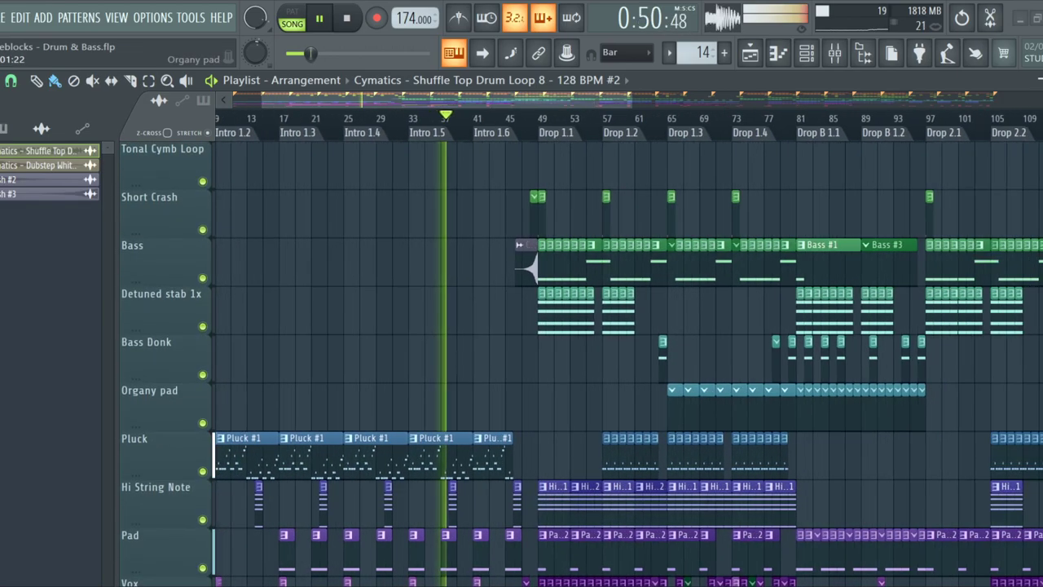
pyautogui.scroll(-1, 570, 358)
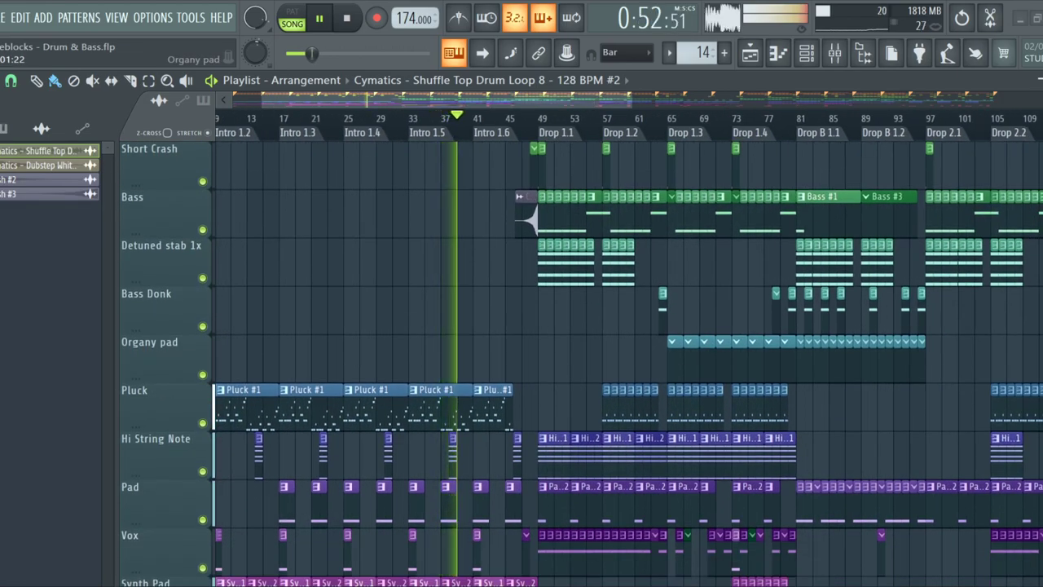
pyautogui.scroll(-8, 570, 359)
pyautogui.scroll(-2, 570, 359)
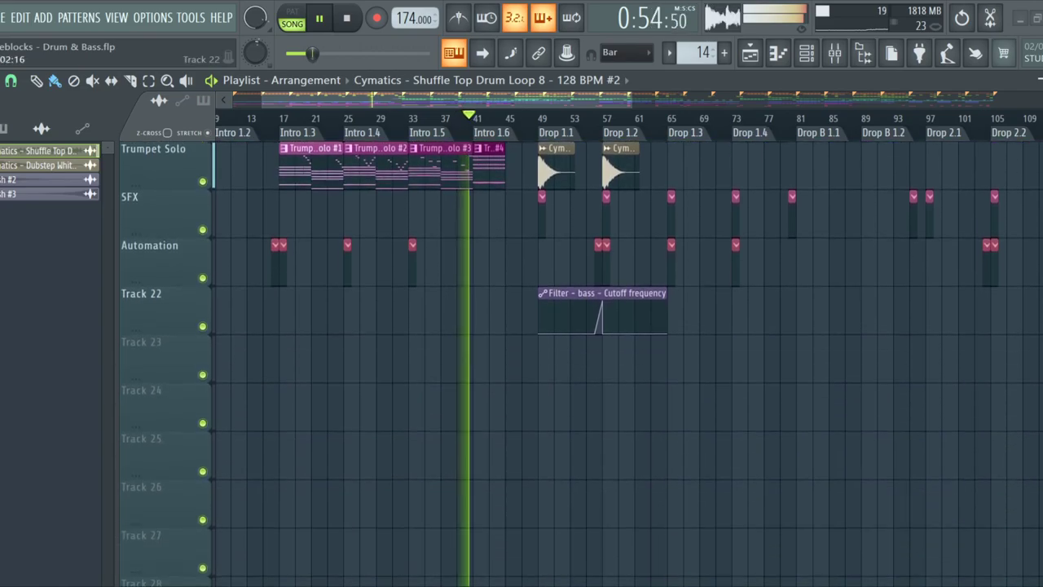
pyautogui.scroll(4, 570, 359)
pyautogui.scroll(-3, 571, 358)
pyautogui.scroll(-2, 570, 359)
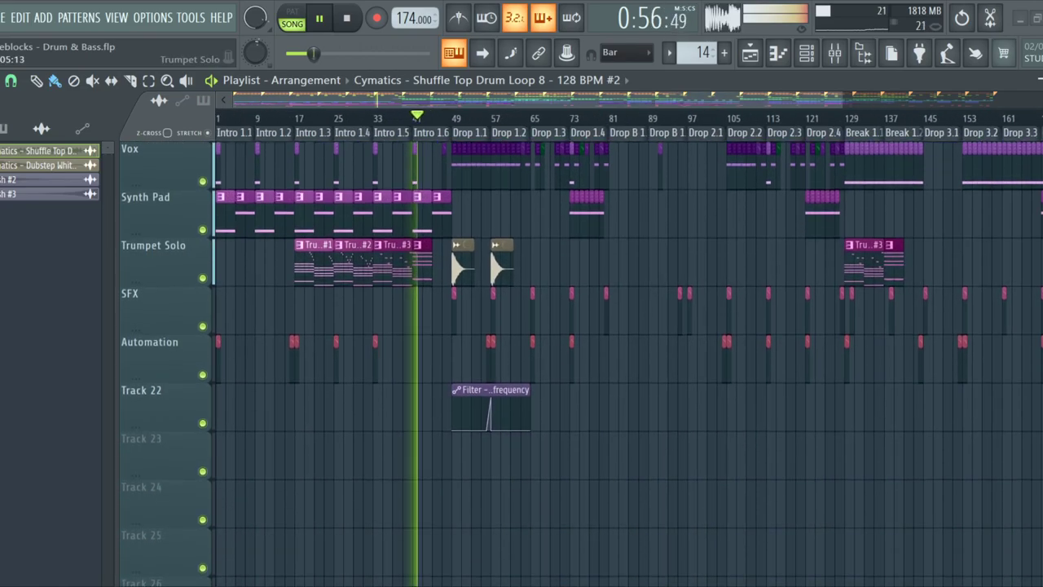
# Examine the Bass, Organy pad, Pluck and Vox layering in the drop sections while Intro 1.6 plays
pyautogui.scroll(8, 570, 359)
pyautogui.scroll(3, 640, 358)
pyautogui.scroll(5, 640, 358)
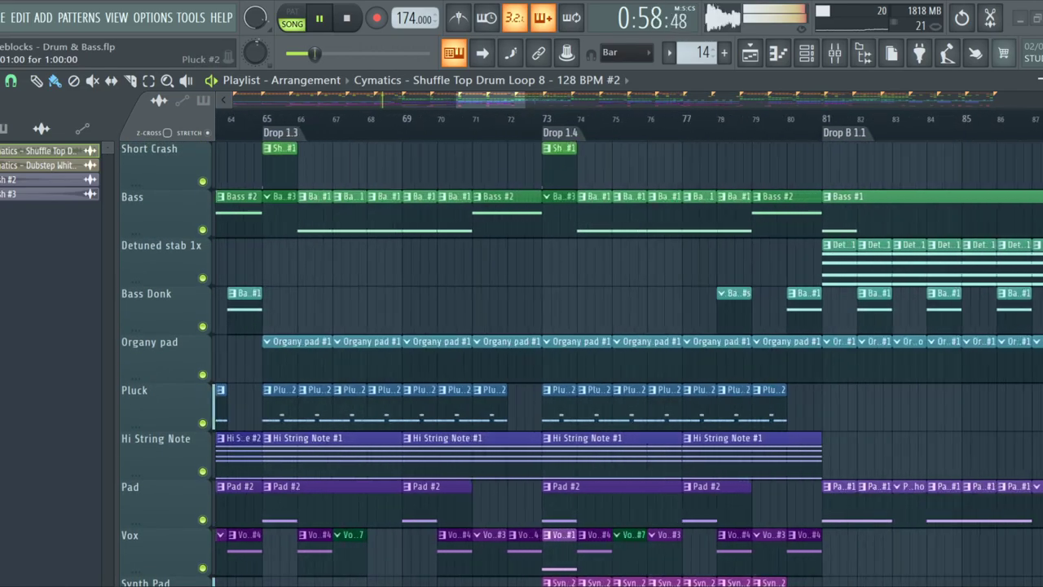
pyautogui.scroll(-6, 640, 358)
pyautogui.scroll(-4, 388, 217)
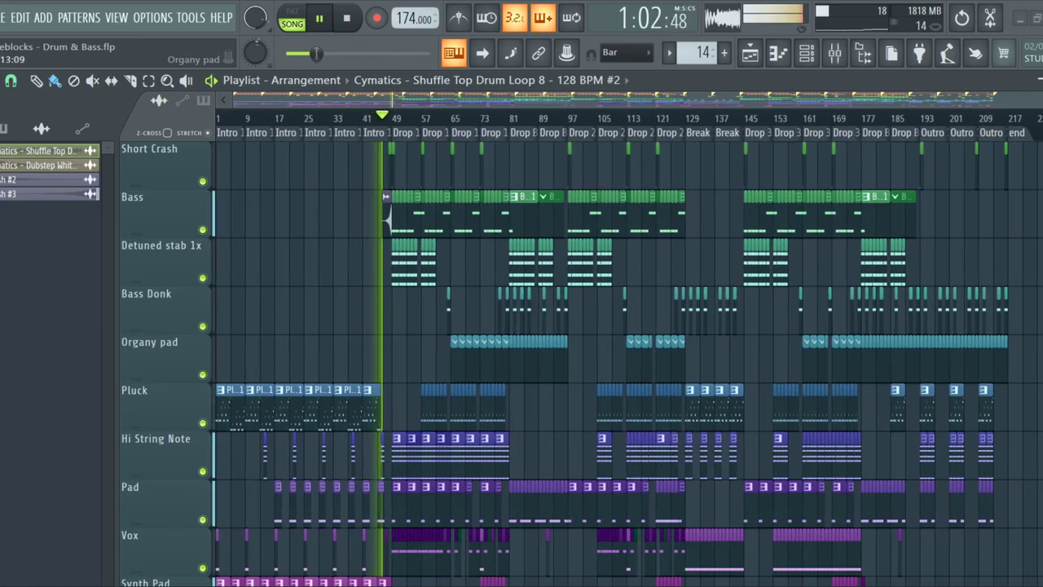
pyautogui.scroll(-9, 388, 216)
pyautogui.scroll(3, 388, 216)
# Examine the transition from Intro 1.6 into Drop 1.1, including the snare, shuffle loop and reverse crash clips at bars 47 to 50
pyautogui.scroll(17, 388, 217)
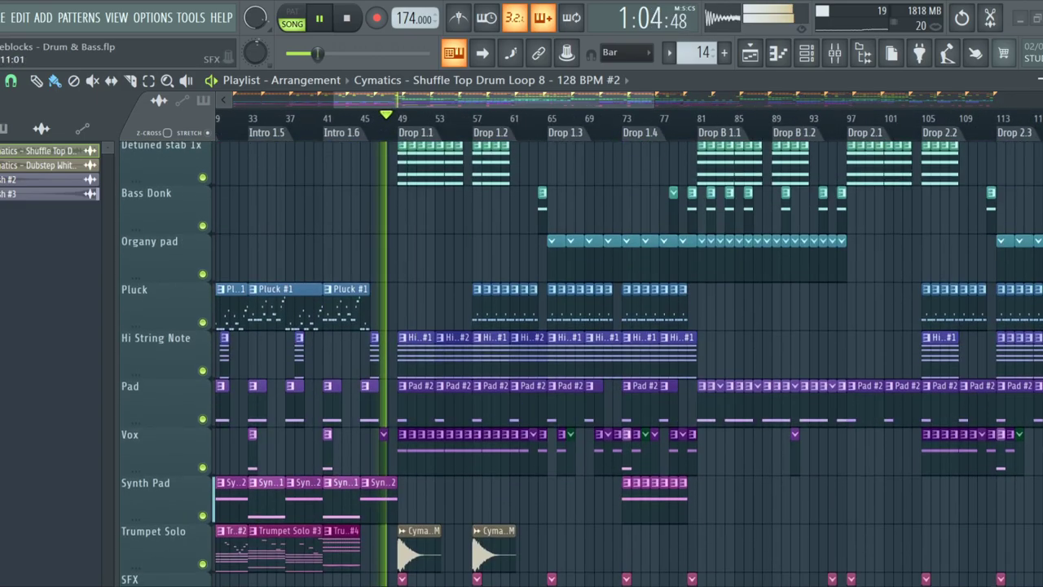
pyautogui.scroll(6, 388, 216)
pyautogui.scroll(2, 388, 217)
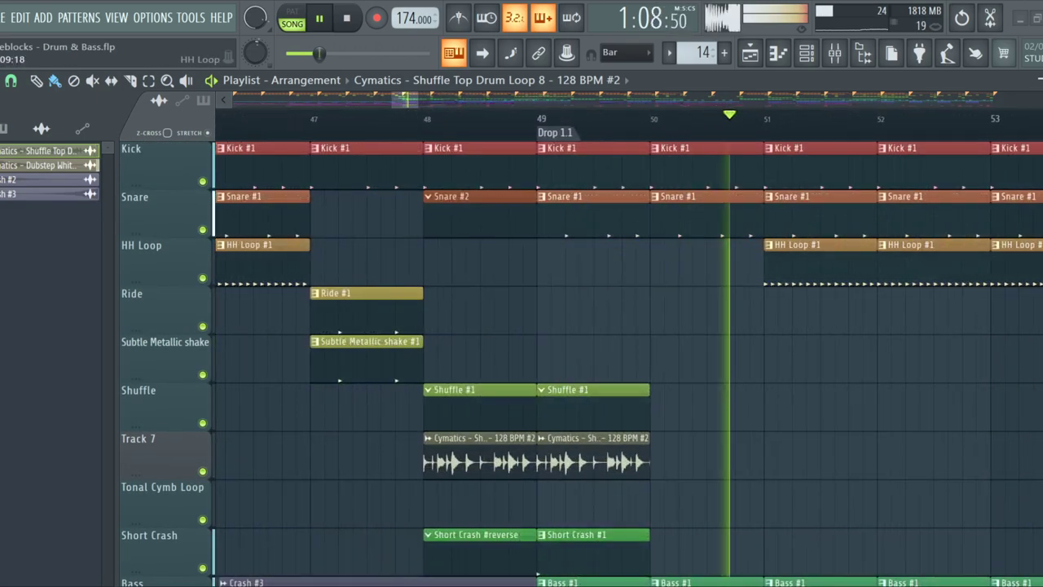
pyautogui.scroll(-1, 388, 217)
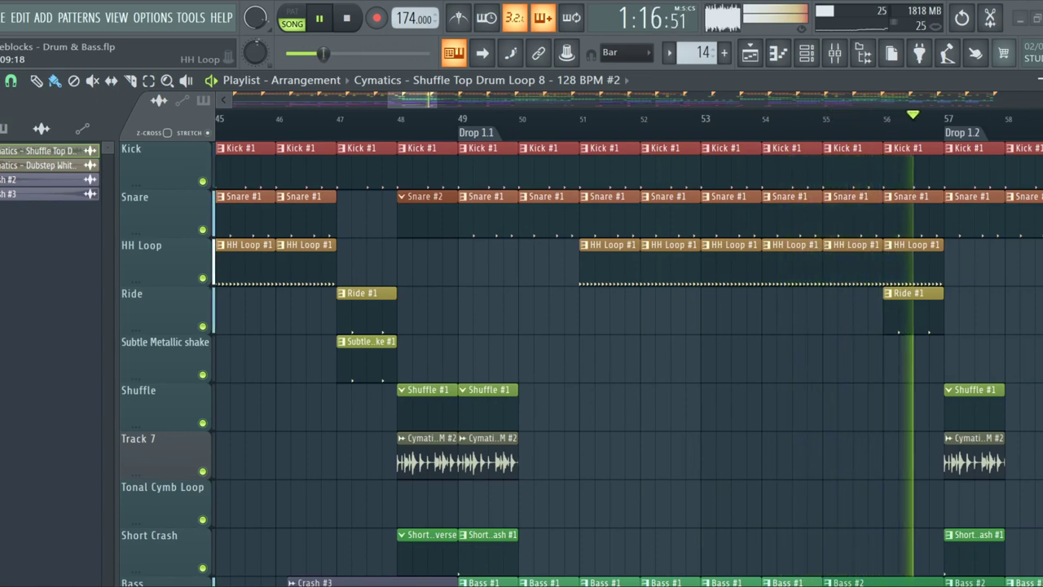
# Inspect the step sequence of the Kick #1 pattern in the Channel rack
pyautogui.click(566, 170)
pyautogui.click(814, 57)
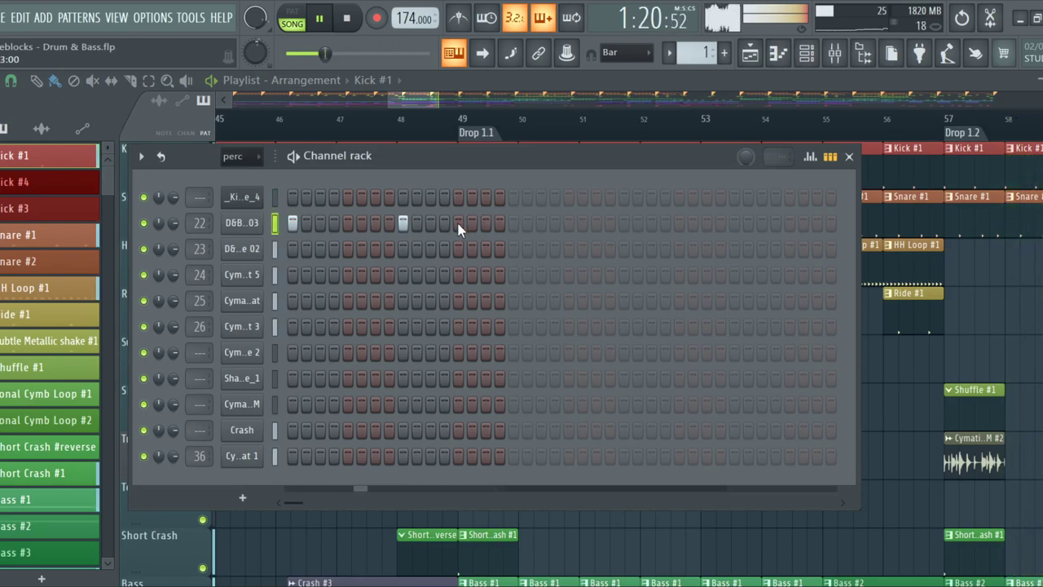
pyautogui.press('F6')
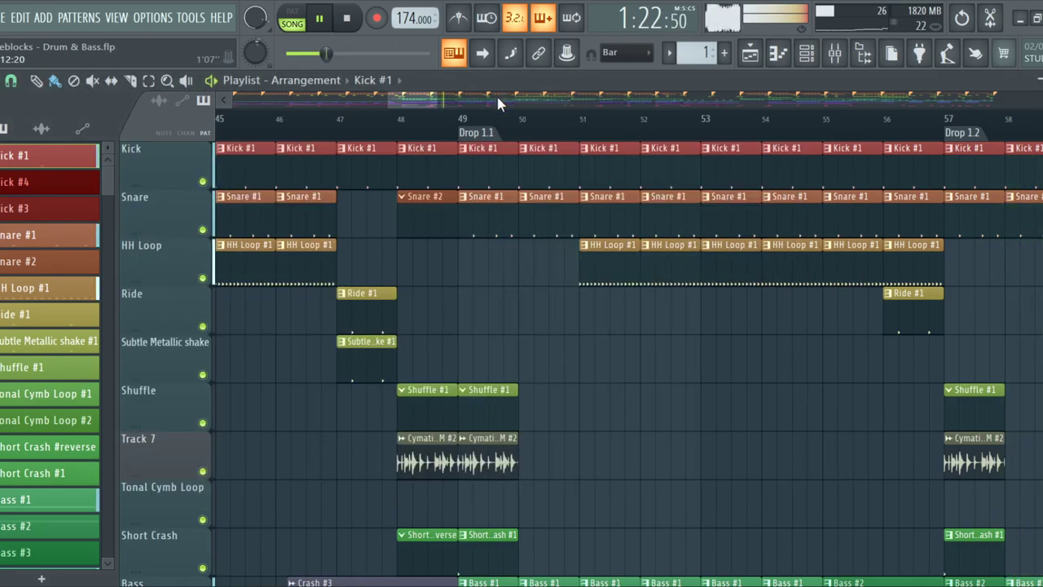
# Inspect the step sequence of the Snare #1 pattern in the Channel rack
pyautogui.scroll(-3, 423, 244)
pyautogui.click(375, 226)
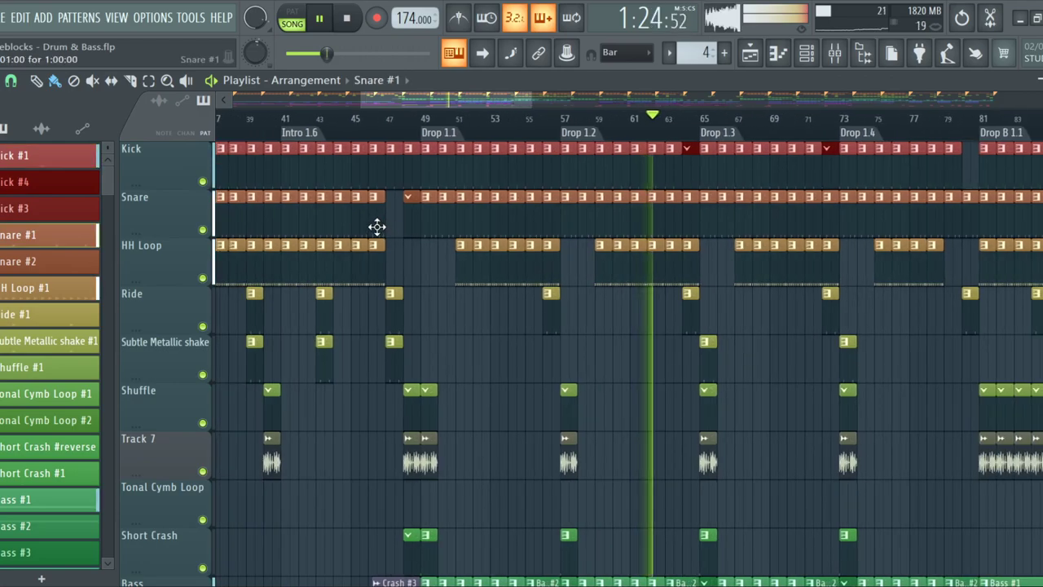
pyautogui.press('F6')
pyautogui.click(485, 248)
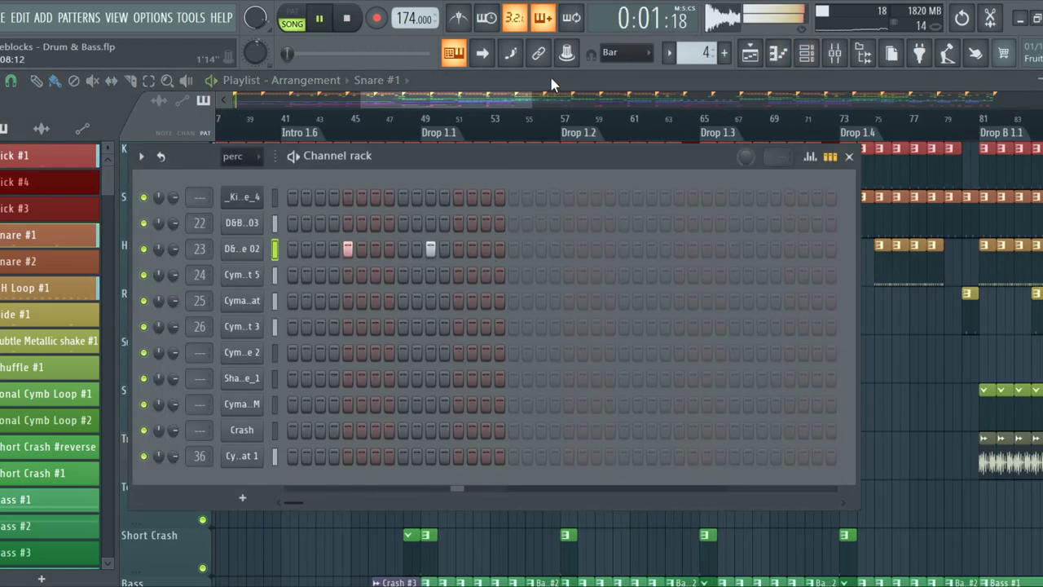
pyautogui.press('F6')
# Check the kick, snare and hi-hat clips around Intro 1.5 during playback, stop the song, and view the layers through Drop 1.4
pyautogui.scroll(3, 367, 236)
pyautogui.scroll(4, 204, 240)
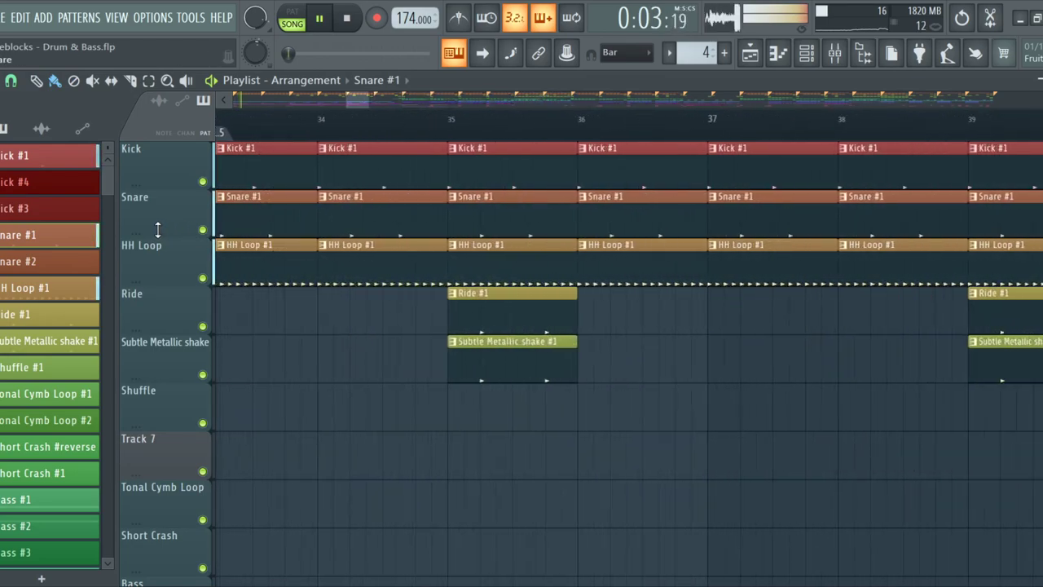
pyautogui.scroll(-2, 251, 214)
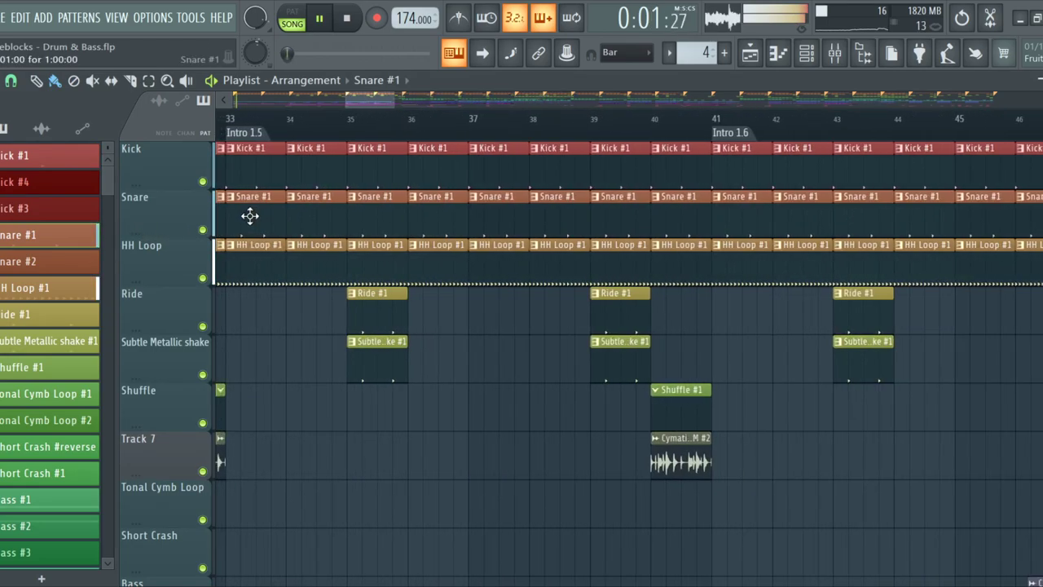
pyautogui.scroll(-2, 249, 213)
pyautogui.press('space')
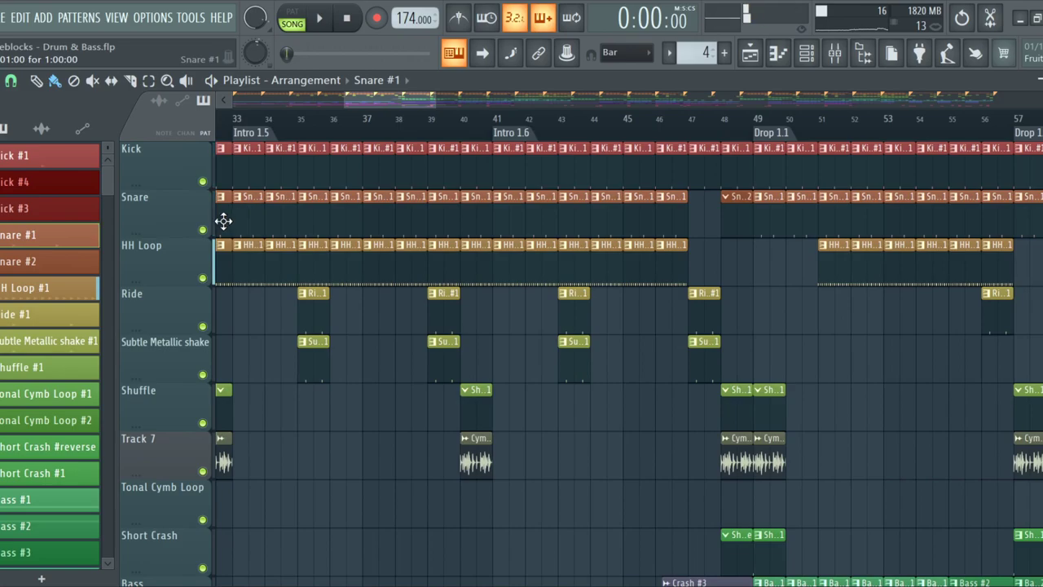
pyautogui.scroll(-3, 326, 231)
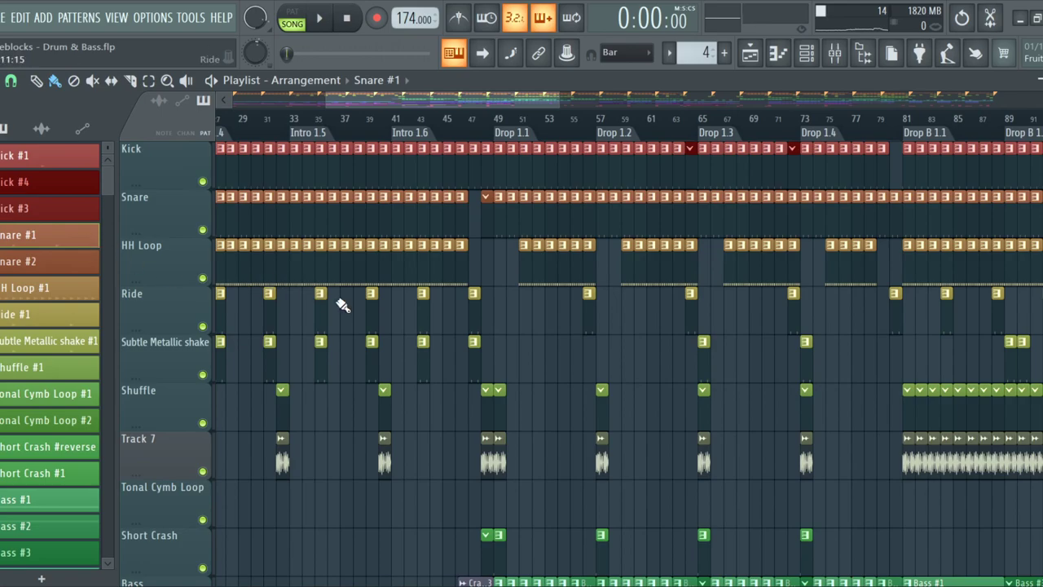
pyautogui.scroll(-8, 400, 319)
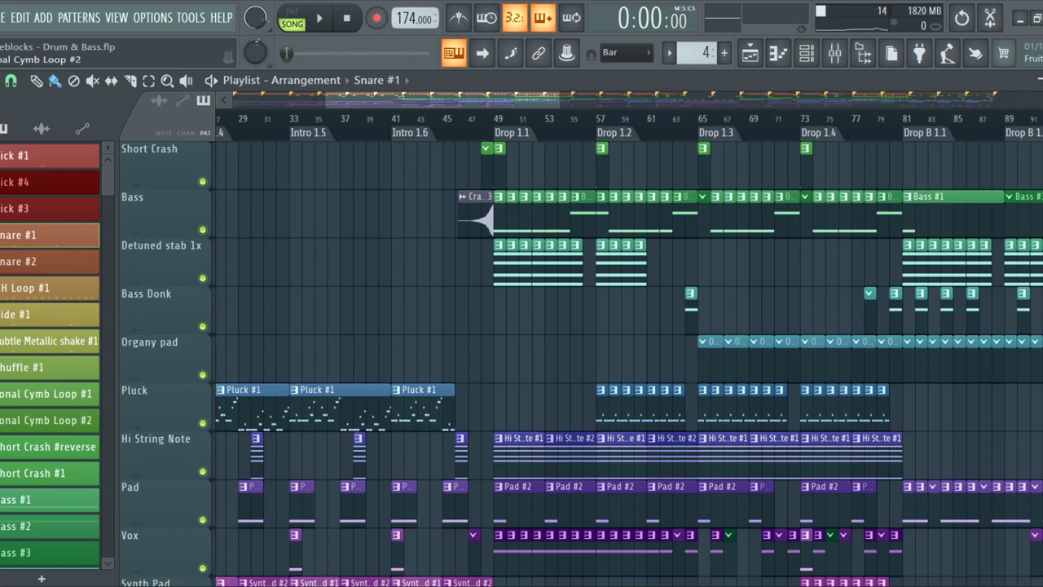